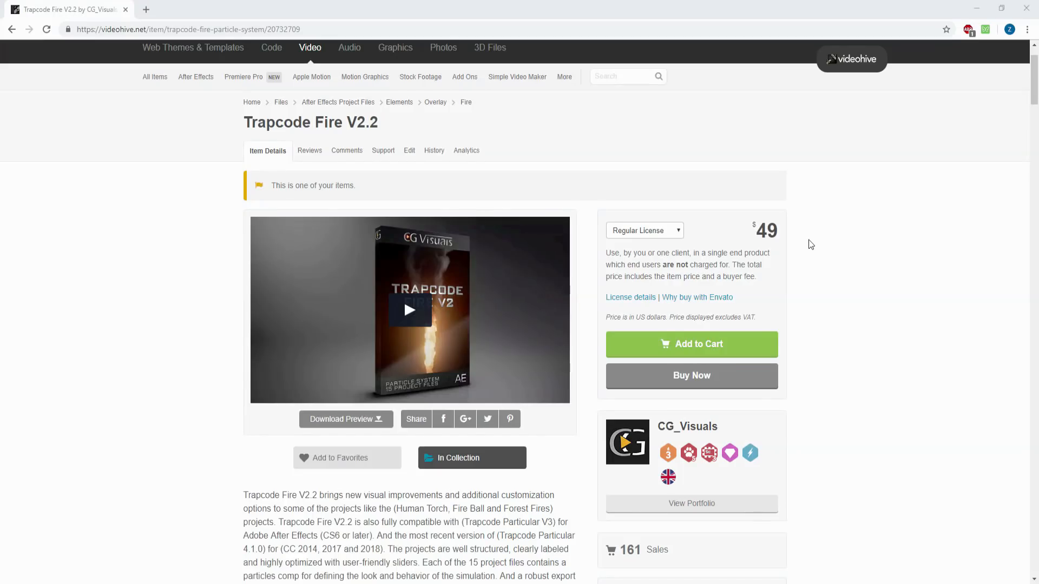
Look through the Trapcode Fire V2.2 product page, from the description and project file previews to the recommended items.
scroll(811, 245, "down", 20)
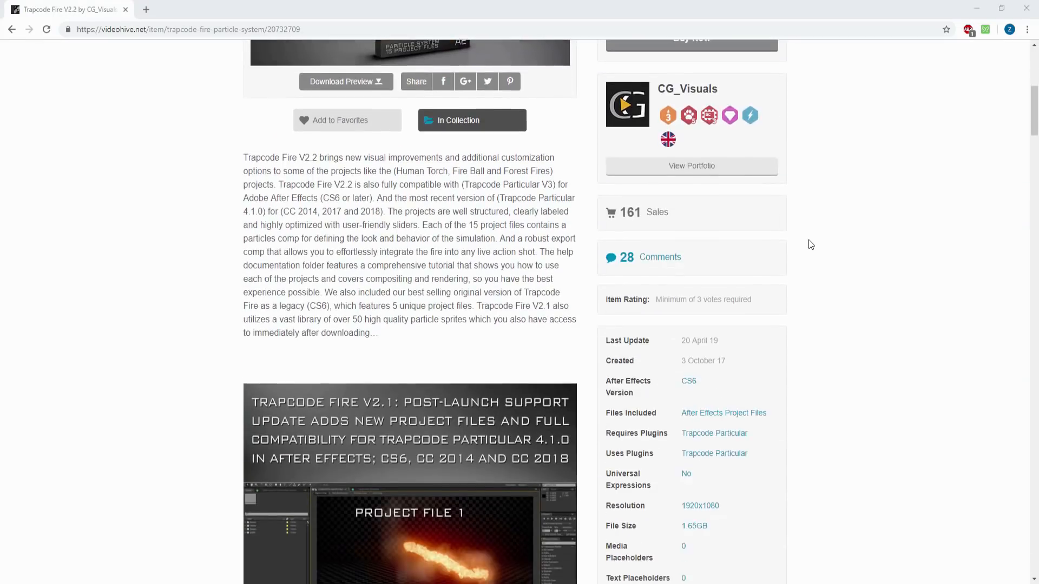
scroll(810, 244, "down", 7)
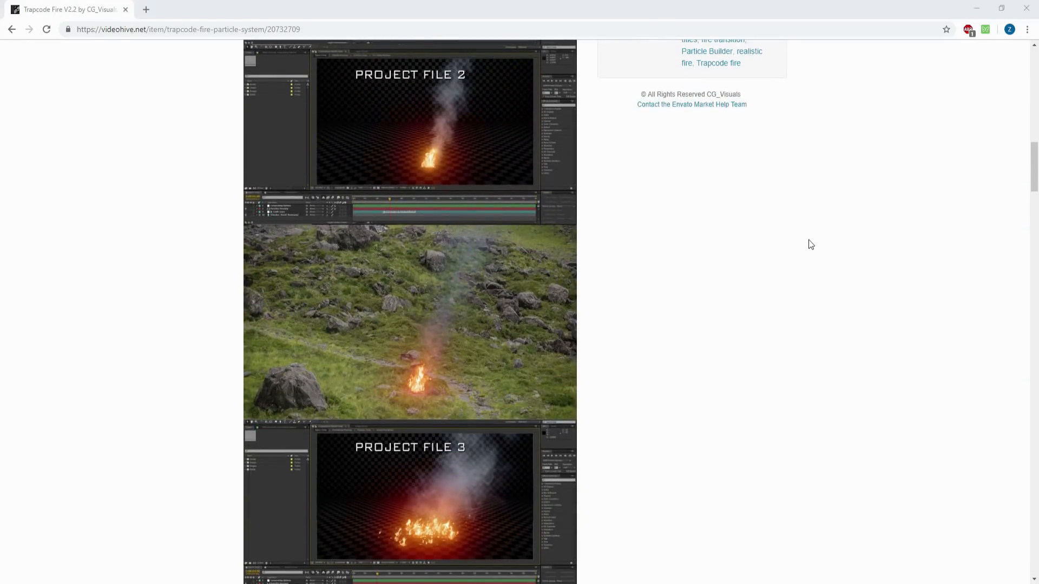
scroll(810, 244, "down", 10)
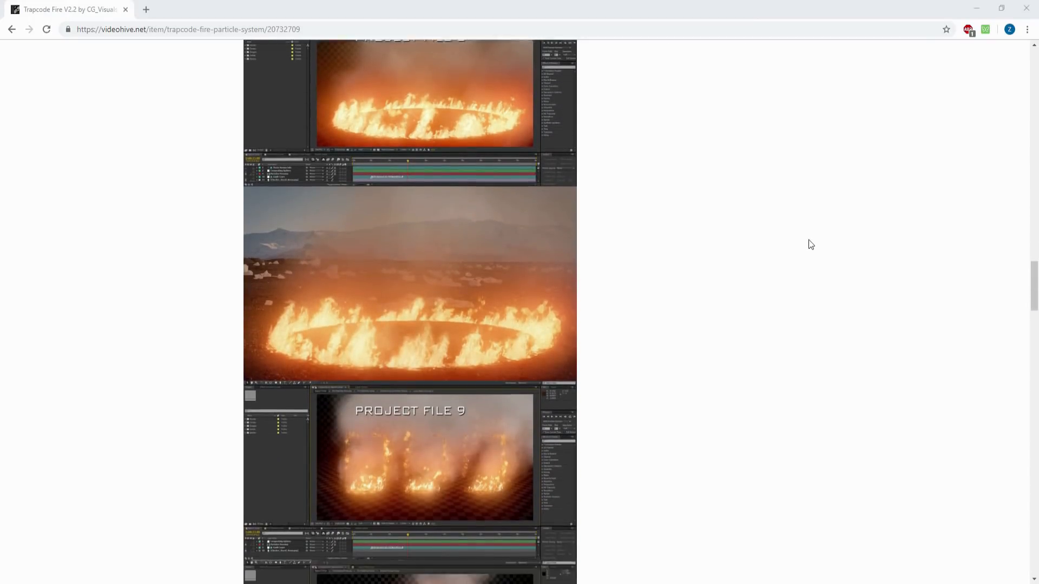
scroll(811, 244, "down", 20)
scroll(810, 244, "down", 12)
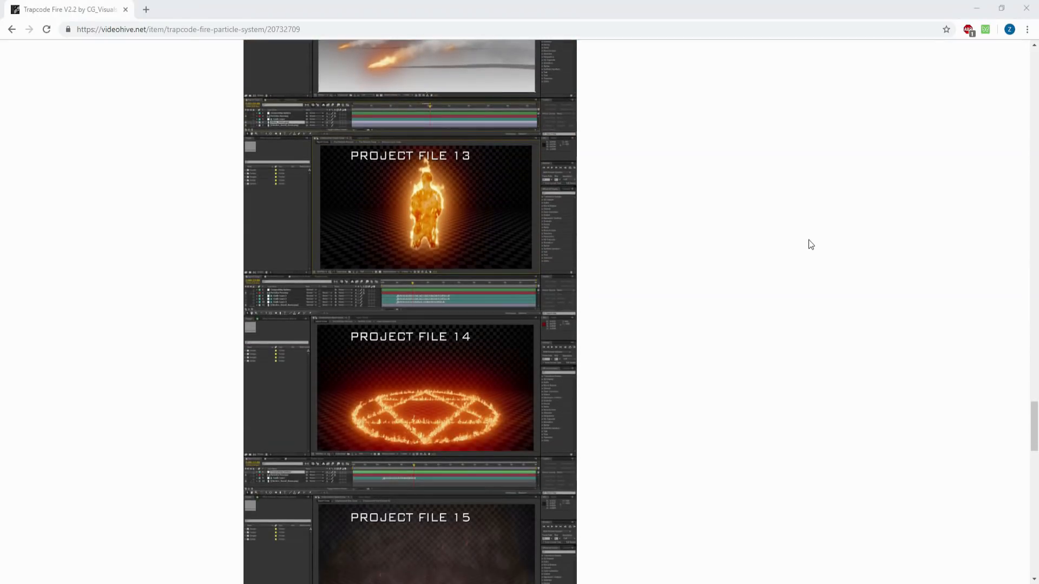
scroll(810, 245, "down", 11)
scroll(811, 245, "down", 2)
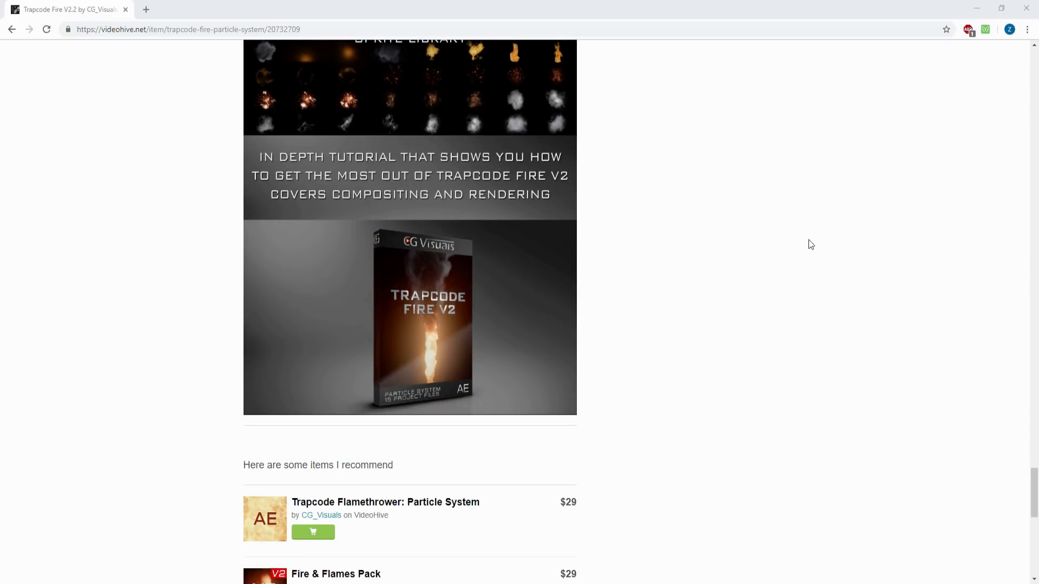
Switch to After Effects, open Fire_Ball_Motion_(CS6).aep from the Project File 1 folder of Trapcode Fire V2.3, and display its Particles Comp.
left_click(977, 8)
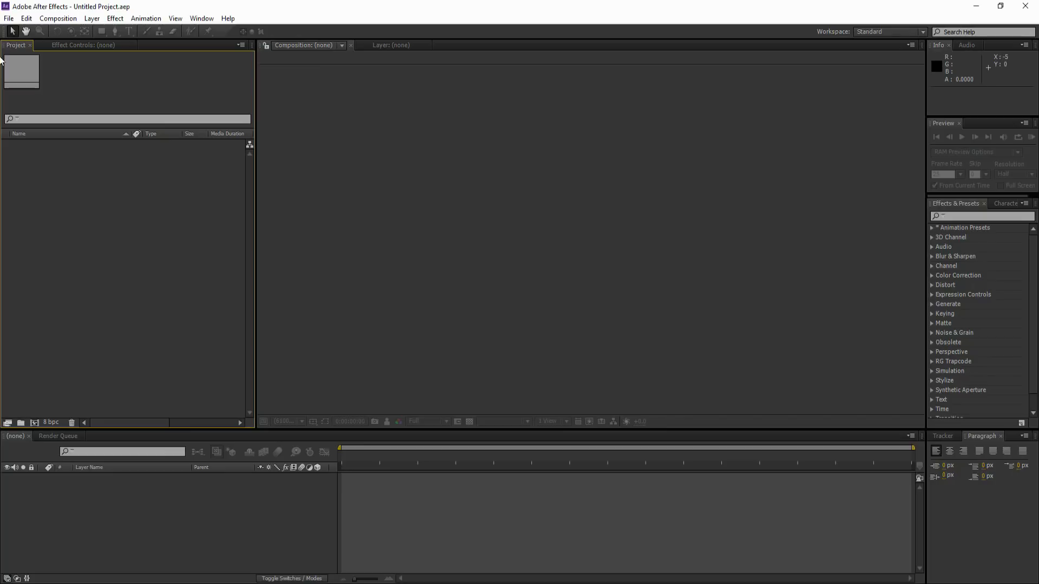
left_click(12, 21)
left_click(29, 43)
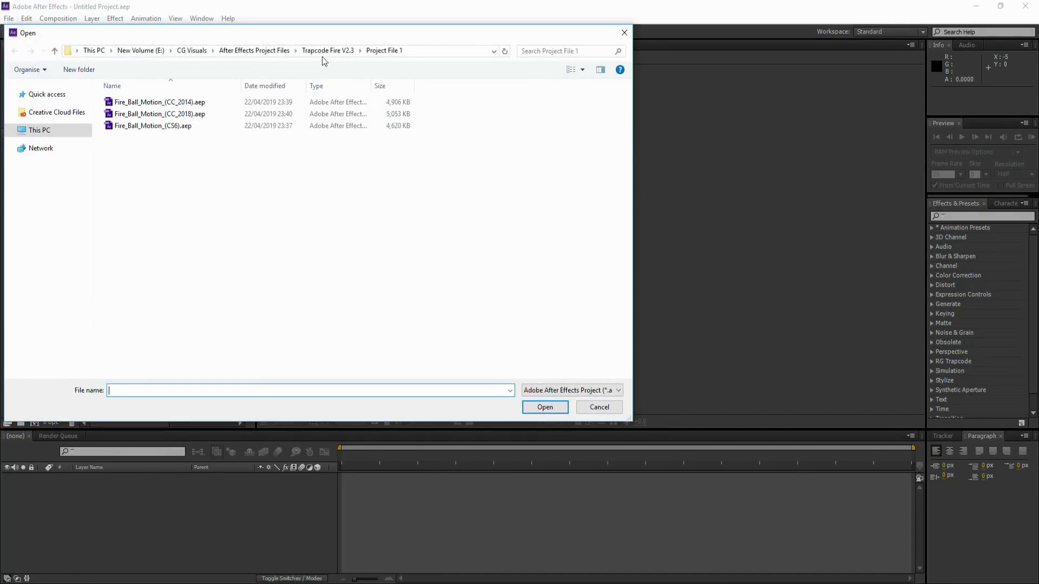
left_click(327, 51)
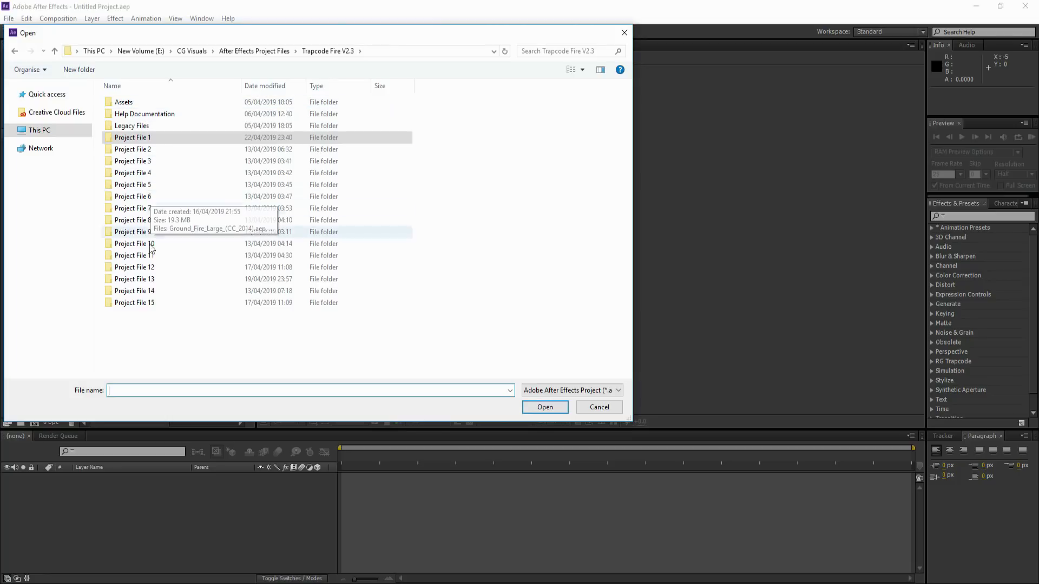
double_click(142, 139)
left_click(149, 128)
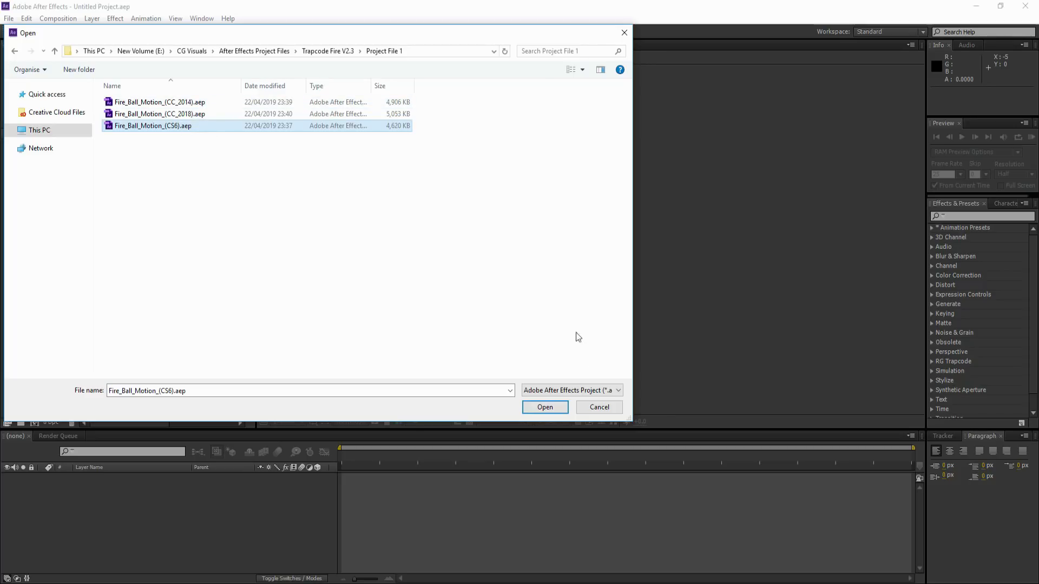
left_click(547, 408)
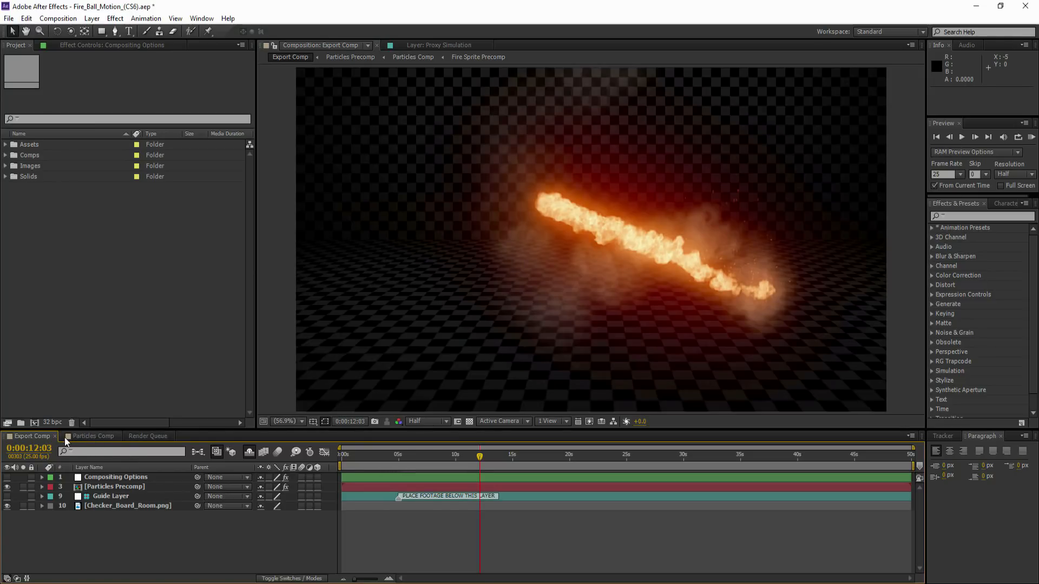
left_click(88, 437)
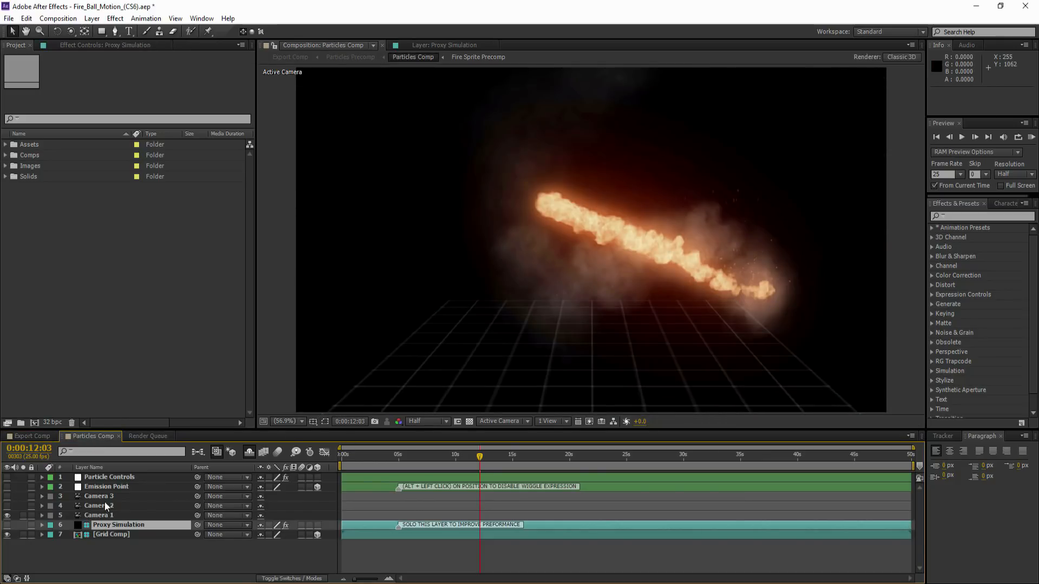
Try orbiting Camera 1 around the full fireball simulation, and undo the camera move.
left_click(85, 517)
left_click(70, 32)
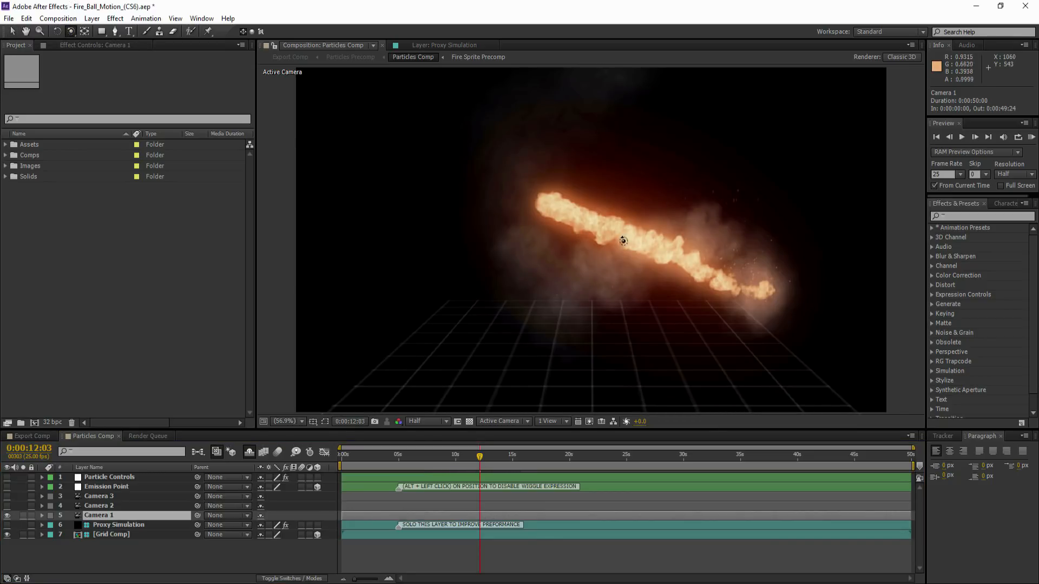
left_click_drag(623, 241, 611, 240)
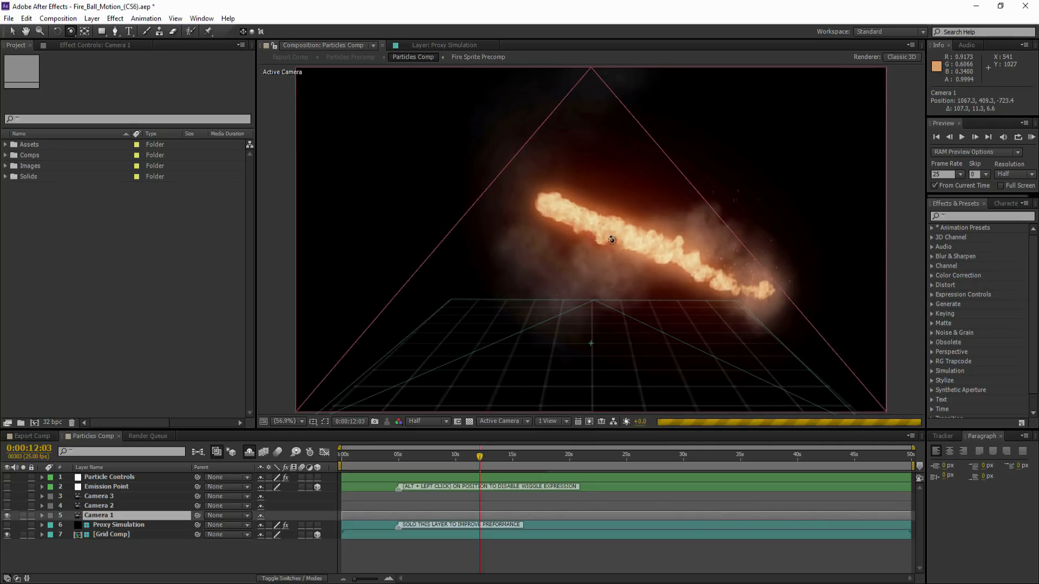
left_click_drag(612, 240, 441, 243)
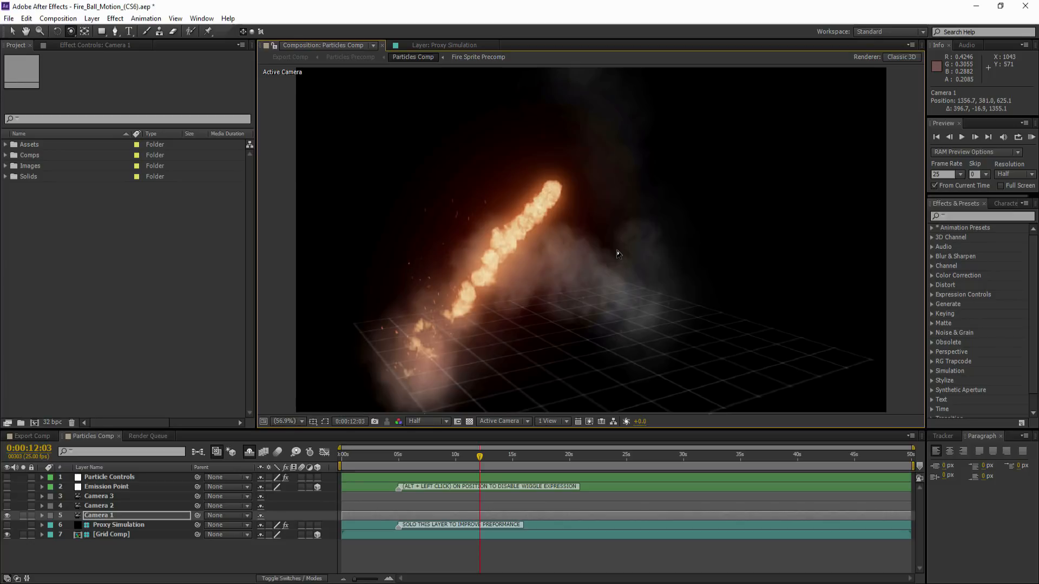
key("ctrl+z")
Make the Proxy Simulation layer visible and solo it together with the Grid Comp layer.
left_click(12, 31)
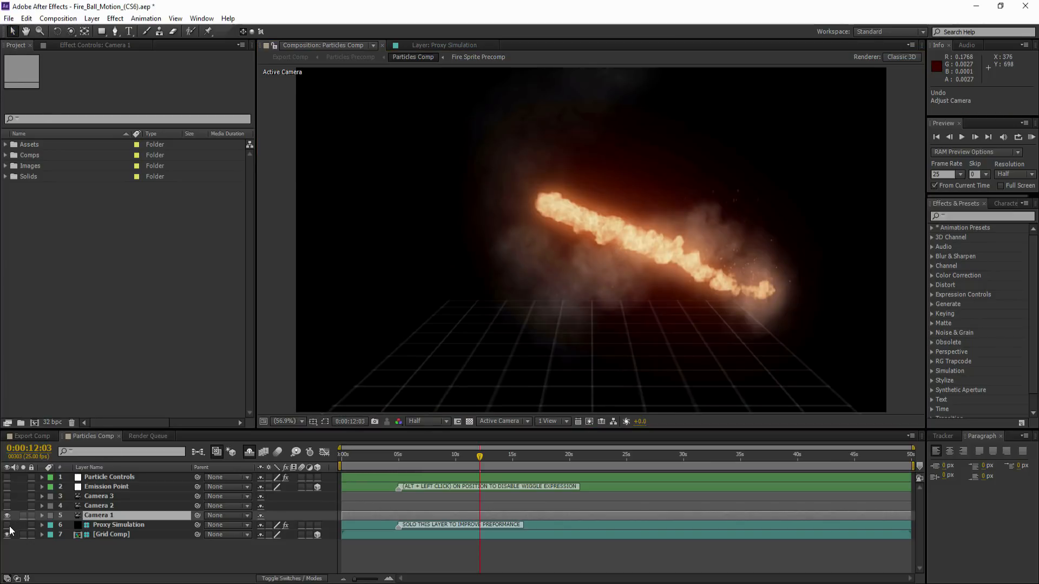
left_click(7, 526)
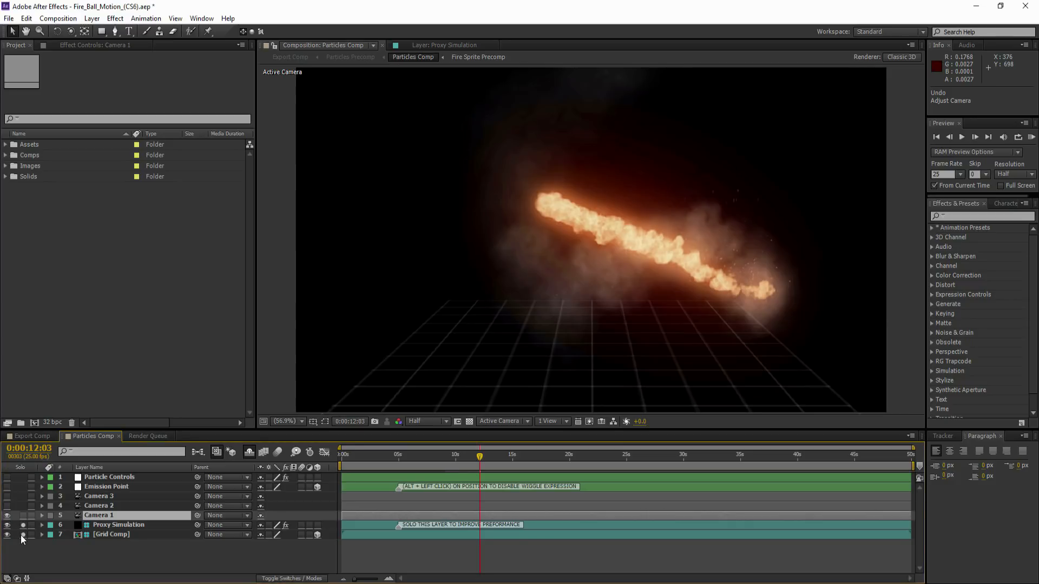
left_click(23, 535)
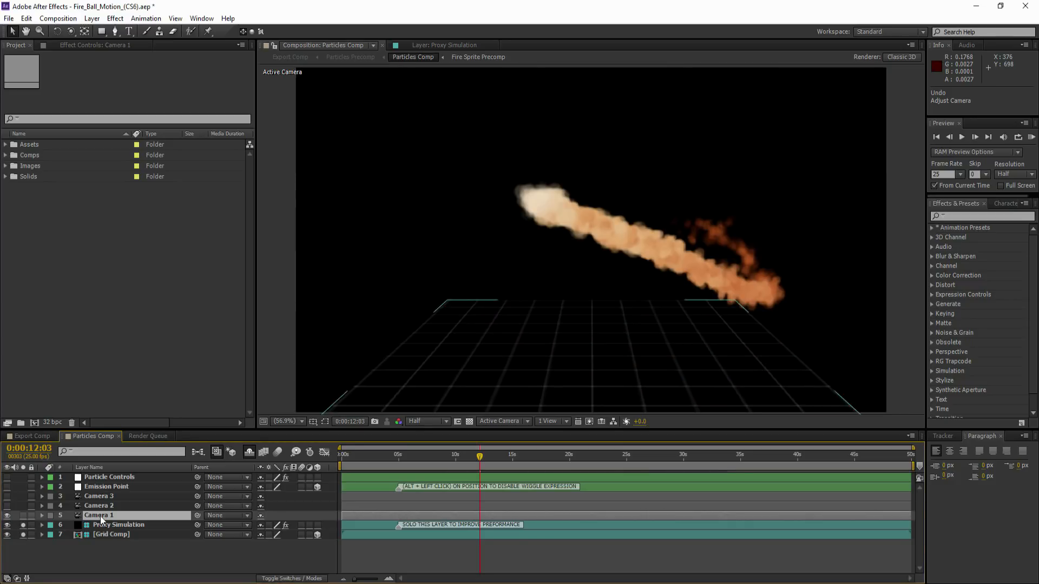
Try orbiting Camera 1 with the soloed proxy simulation, and undo the camera move.
left_click(70, 31)
left_click_drag(646, 248, 708, 247)
key("ctrl+z")
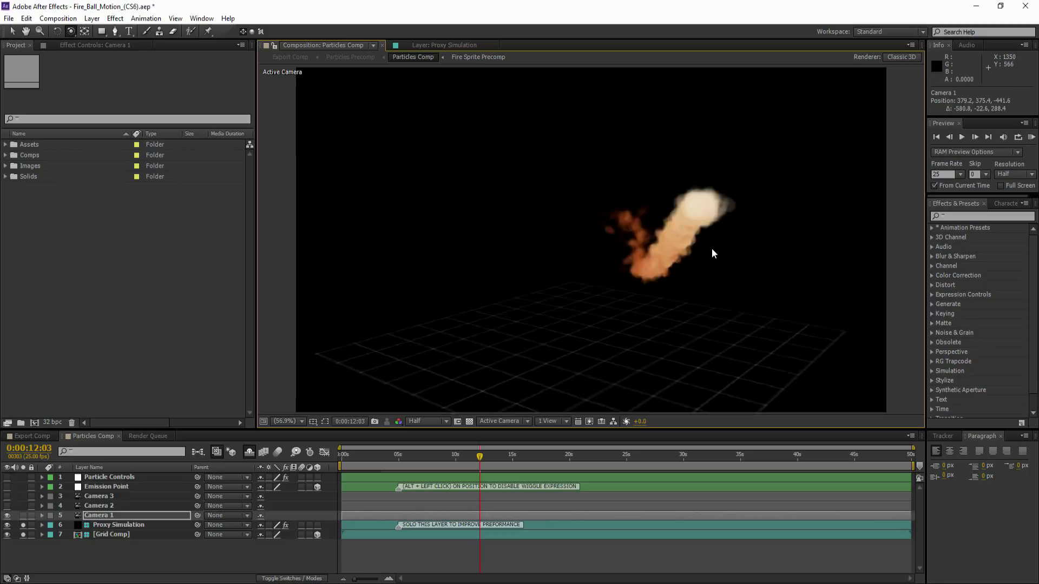
key("ctrl+z")
Make the Emission Point layer visible and include it in the soloed layers.
left_click(107, 488)
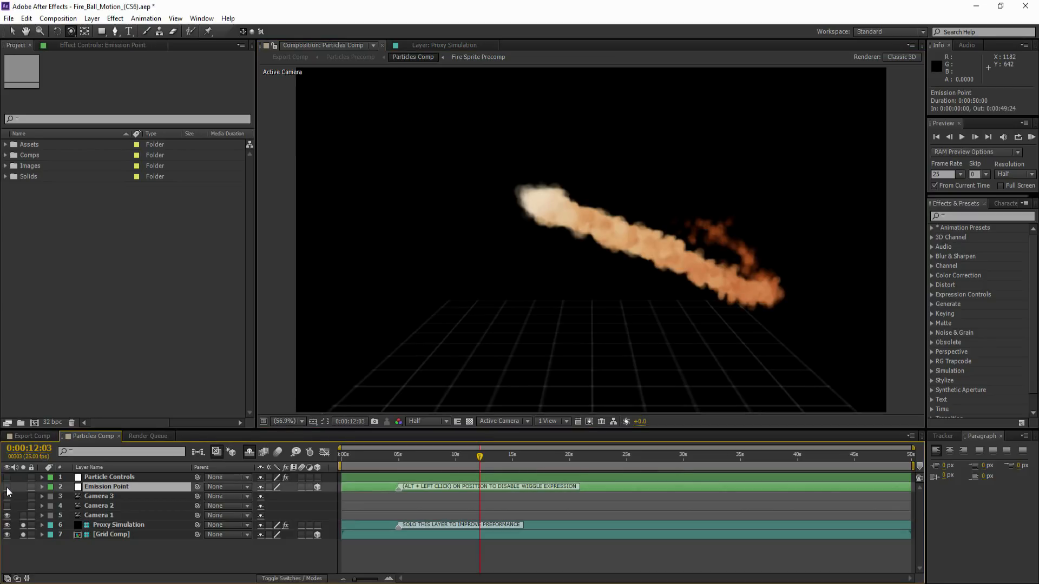
left_click(12, 30)
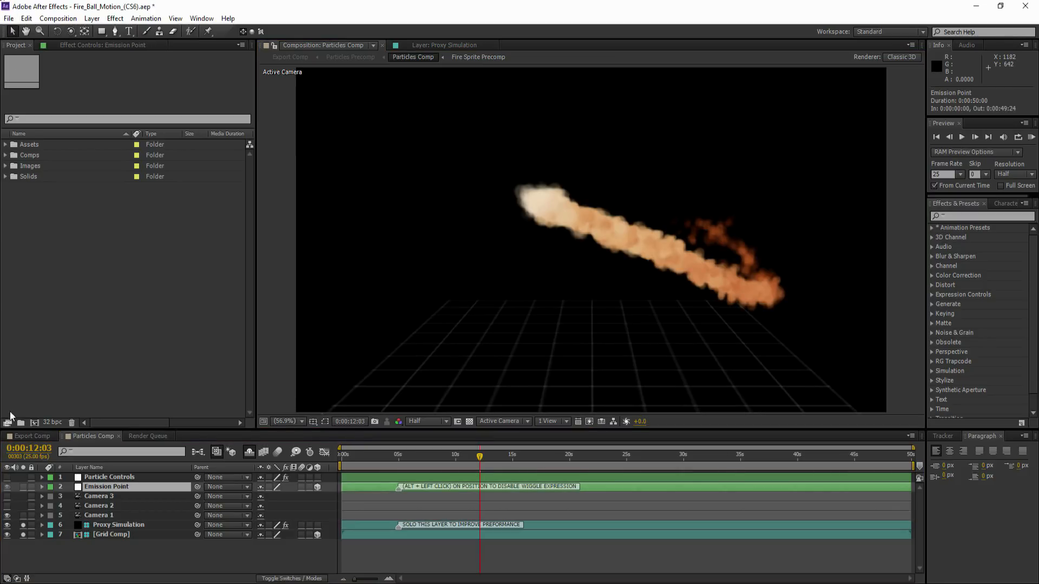
left_click(23, 487)
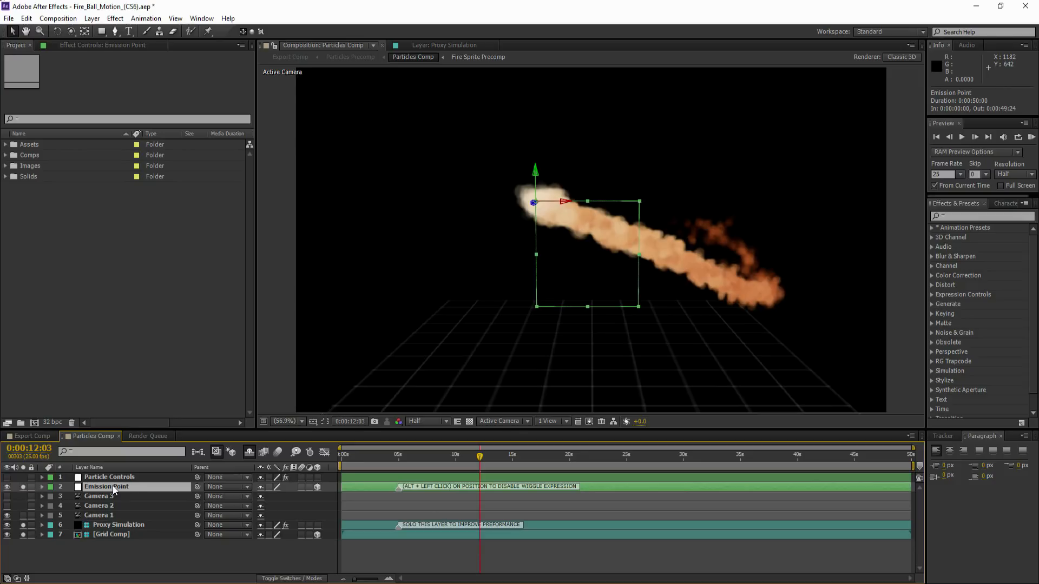
Delete the wiggle expression from the Emission Point layer's Position property.
left_click(41, 487)
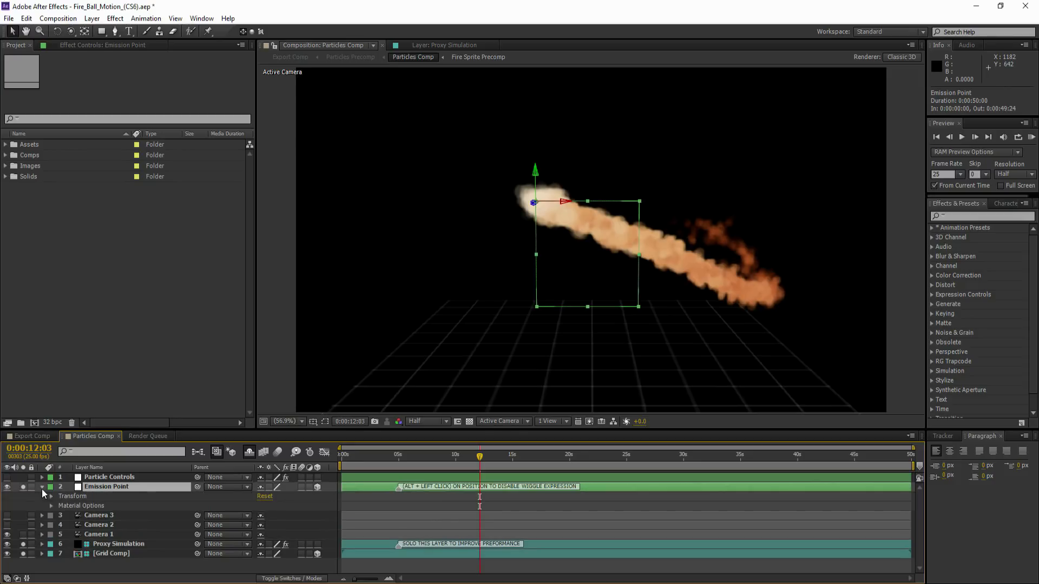
left_click(51, 497)
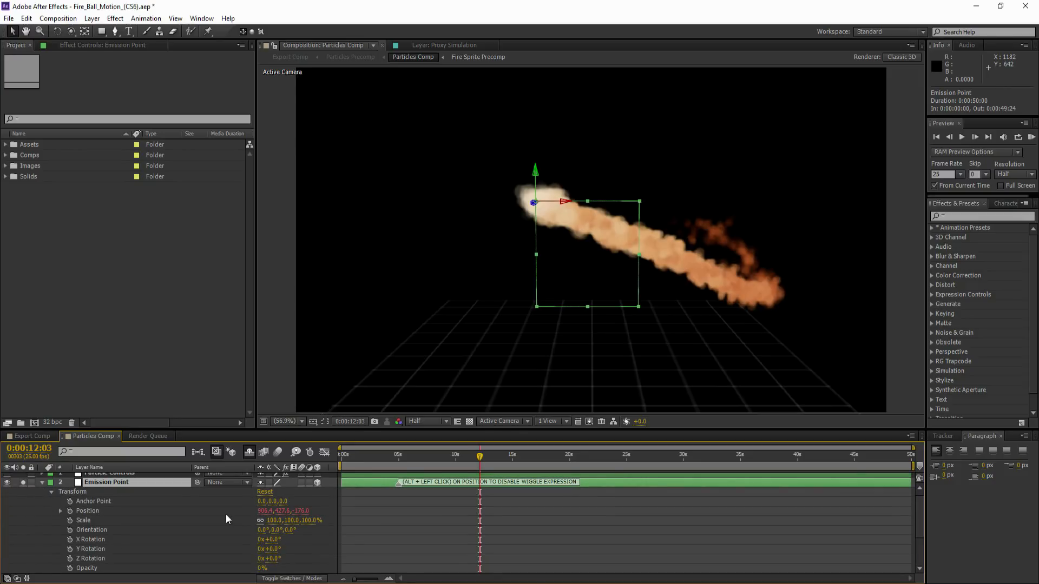
key("p")
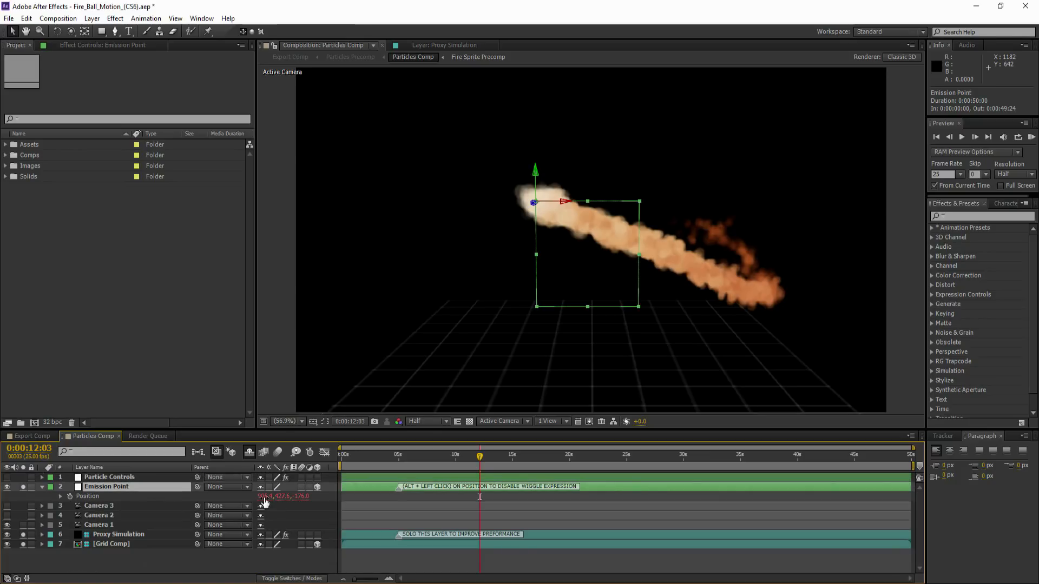
left_click(61, 498)
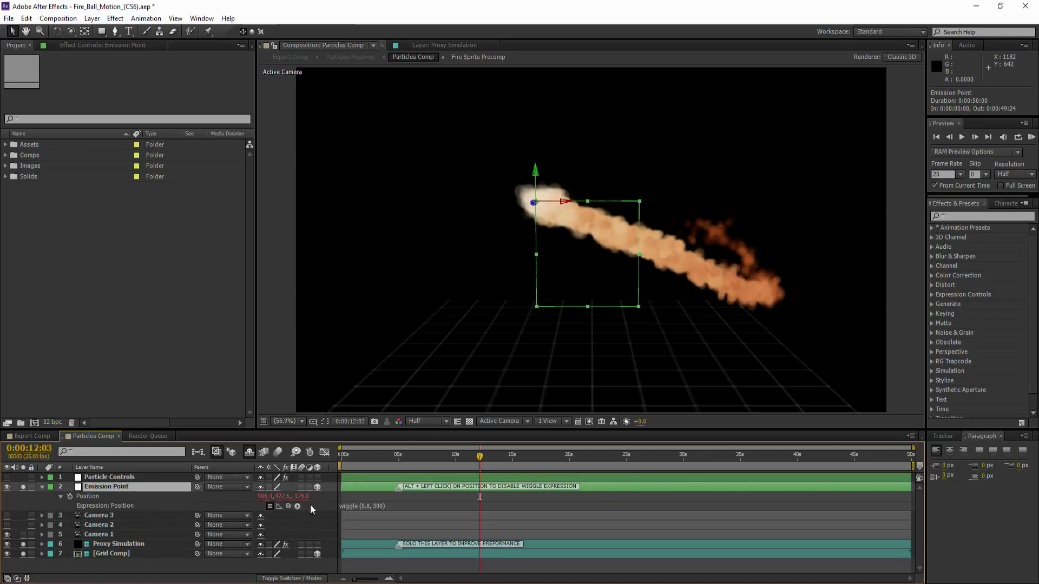
left_click(377, 505)
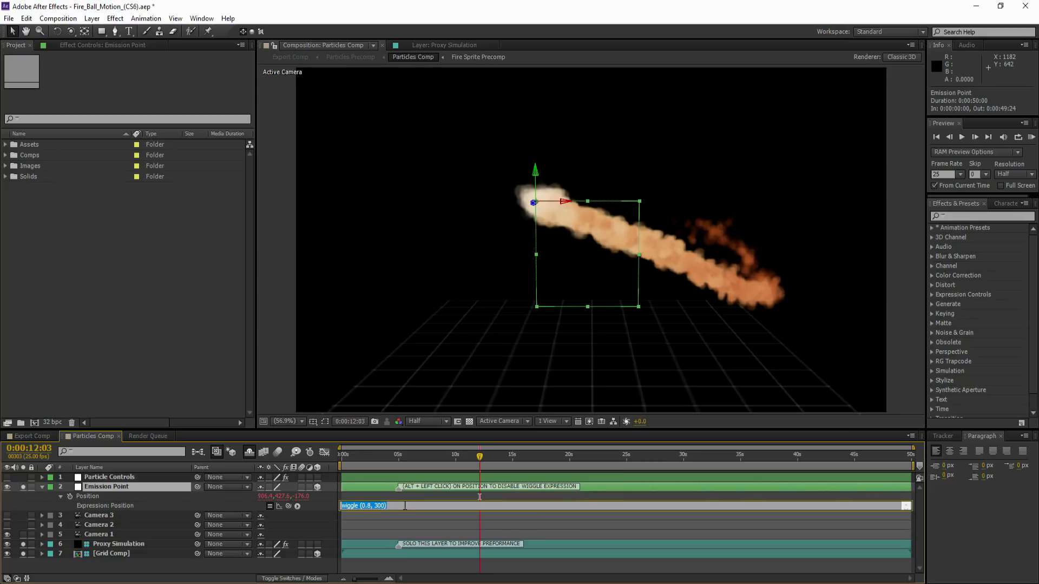
key("BackSpace")
left_click(97, 496)
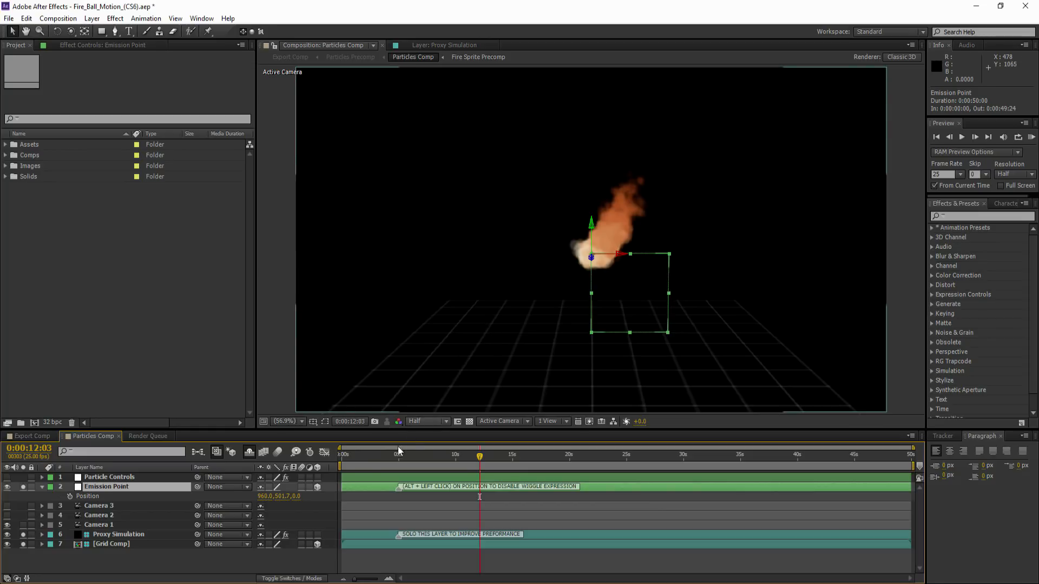
At 0:00:00:00, push the Emission Point back in depth to a Z position of about 3447.6 and enable Position keyframing.
left_click(388, 578)
left_click_drag(576, 578, 472, 579)
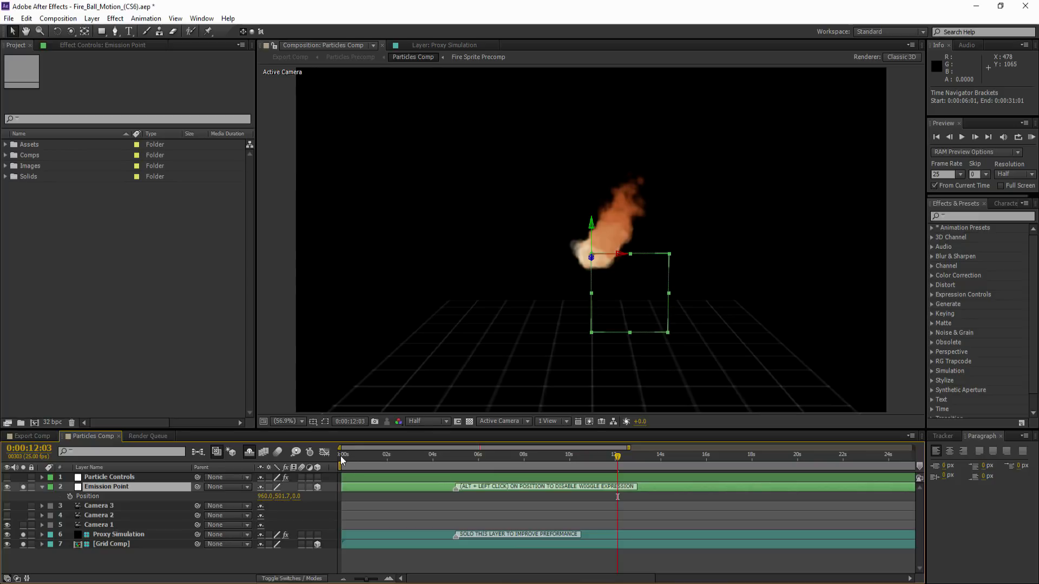
left_click(341, 458)
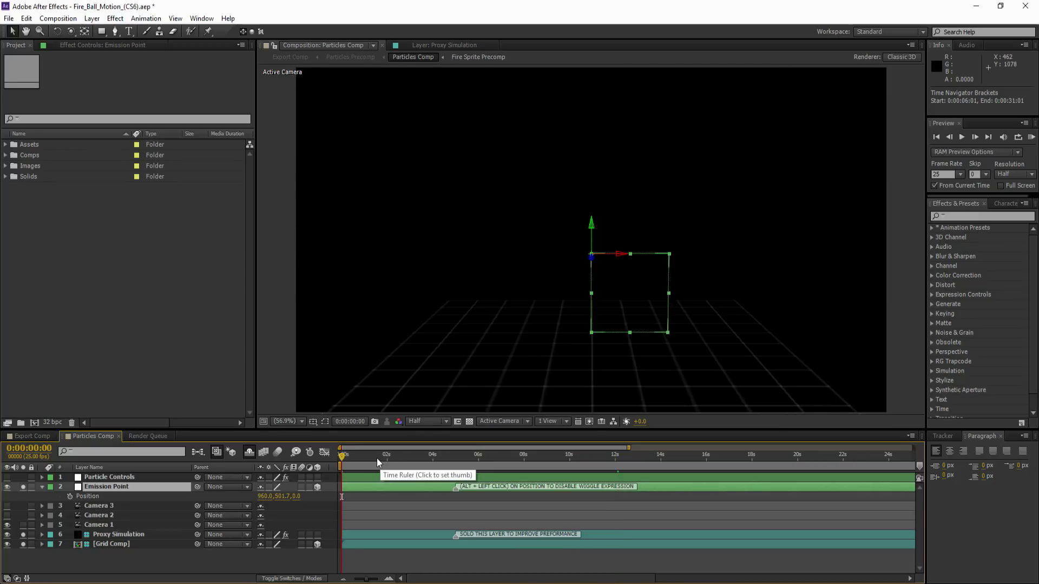
left_click_drag(592, 258, 674, 153)
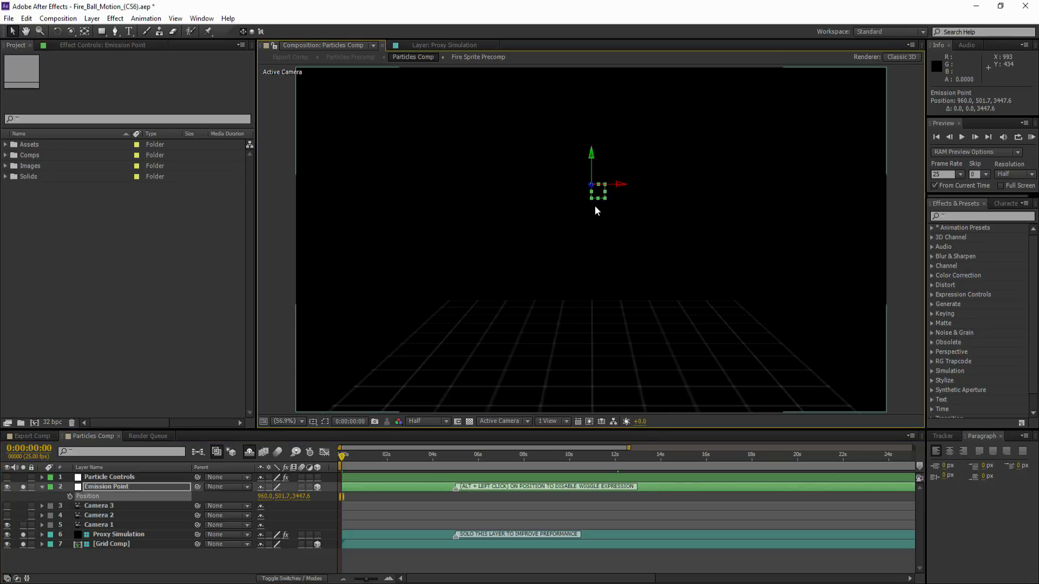
left_click(69, 496)
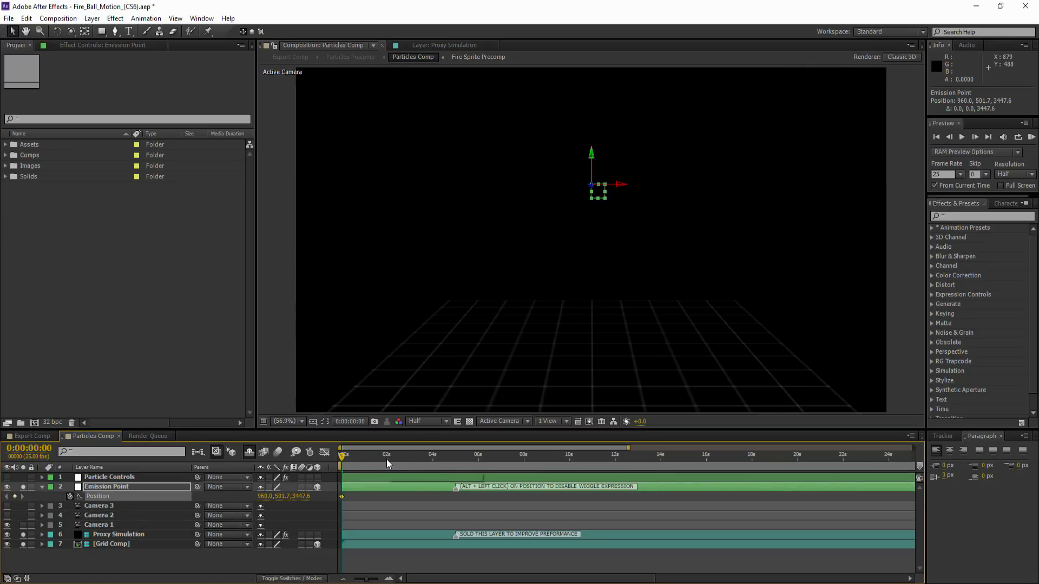
At 0:00:01:15, keyframe the Emission Point forward past the camera to a Z position of about -658.3.
left_click(366, 459)
left_click(389, 578)
left_click(388, 578)
left_click_drag(408, 462, 415, 459)
left_click_drag(599, 189, 480, 304)
key("comma")
key("comma")
key("comma")
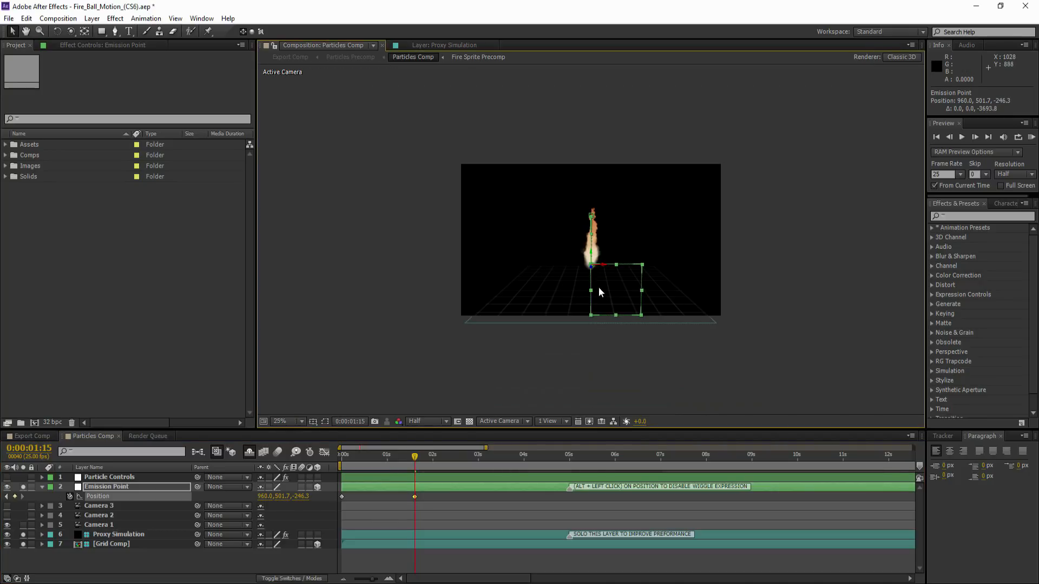
left_click_drag(588, 278, 554, 325)
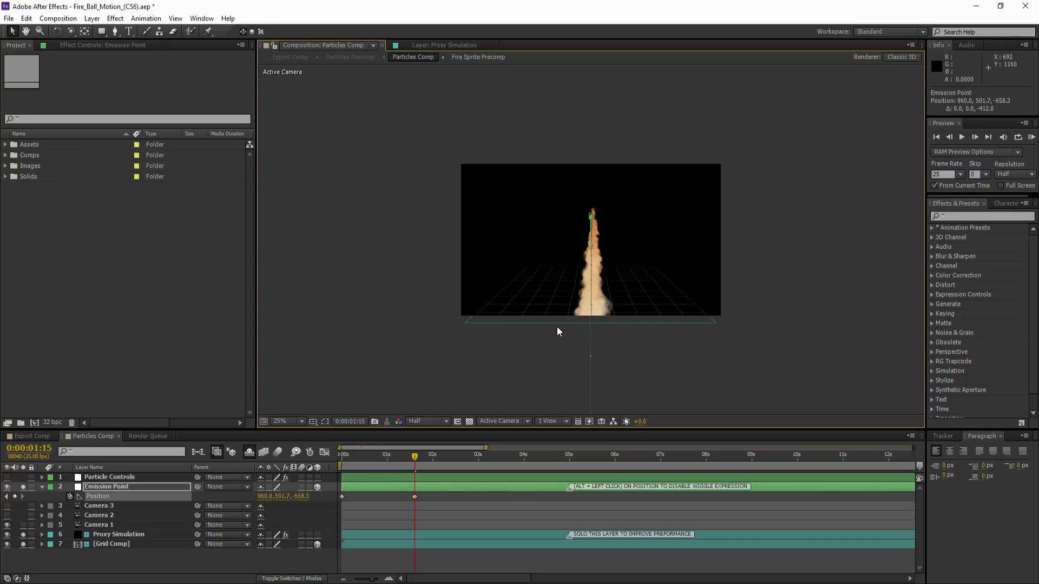
Reposition the Emission Point at 0:00:01:15 to about 1026.1, 441.0, -651.1 so the fireball exits the frame diagonally.
key("comma")
left_click_drag(643, 388, 716, 299)
key("period")
key("period")
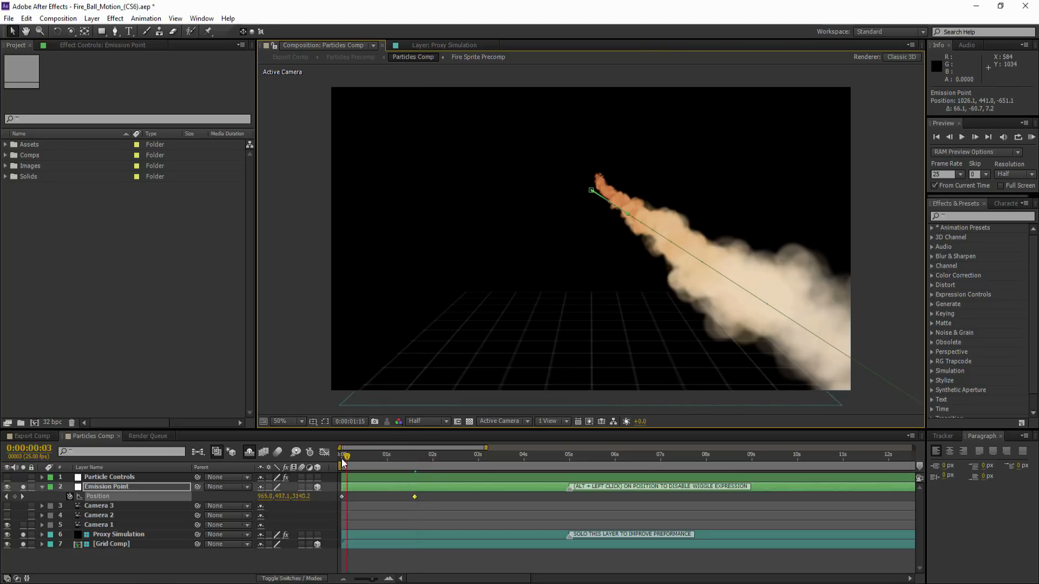
At 0:00:00:00, reposition the Emission Point's starting keyframe to about 351.5, 730.0, 3420.5.
left_click(344, 461)
left_click_drag(583, 208, 522, 229)
key("ctrl+z")
left_click_drag(598, 195, 595, 201)
key("ctrl+z")
scroll(605, 178, "up", 2)
left_click_drag(615, 94, 644, 177)
left_click_drag(636, 139, 358, 285)
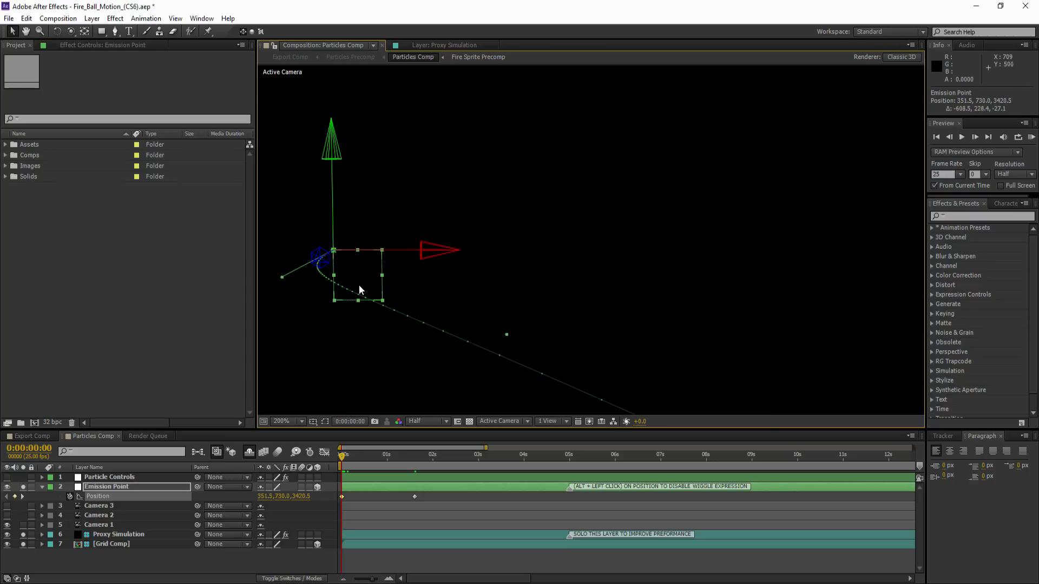
Move the Emission Point's starting keyframe at 0:00:00:00 to about -192.9, 823.1, 3409.4.
scroll(406, 257, "down", 2)
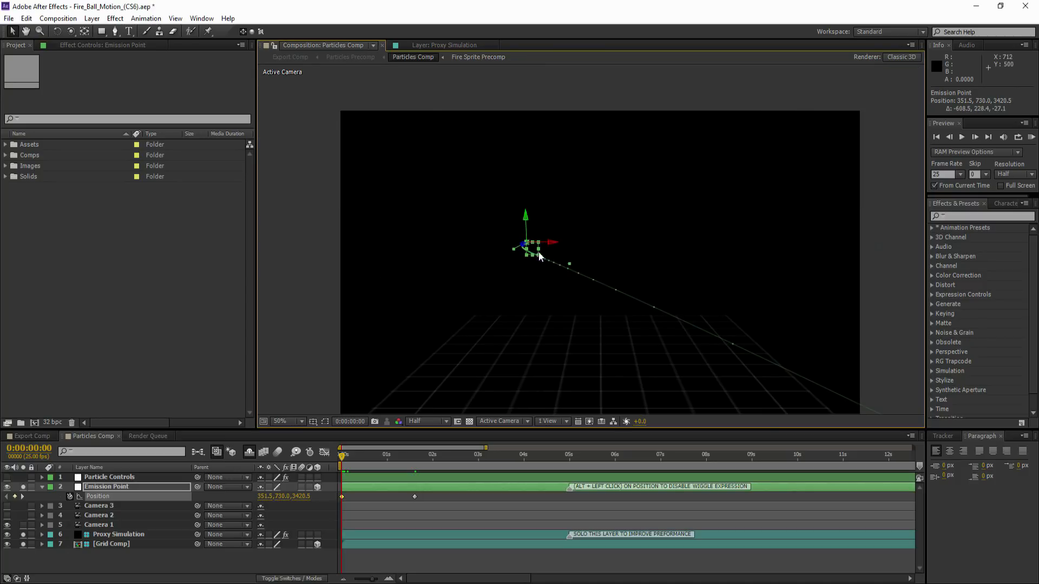
mouse_move(535, 251)
left_mouse_down()
mouse_move(434, 266)
mouse_move(563, 250)
mouse_move(546, 250)
mouse_move(537, 218)
mouse_move(526, 240)
mouse_move(538, 256)
left_mouse_up()
scroll(537, 255, "down", 1)
left_click(795, 357)
scroll(622, 276, "up", 1)
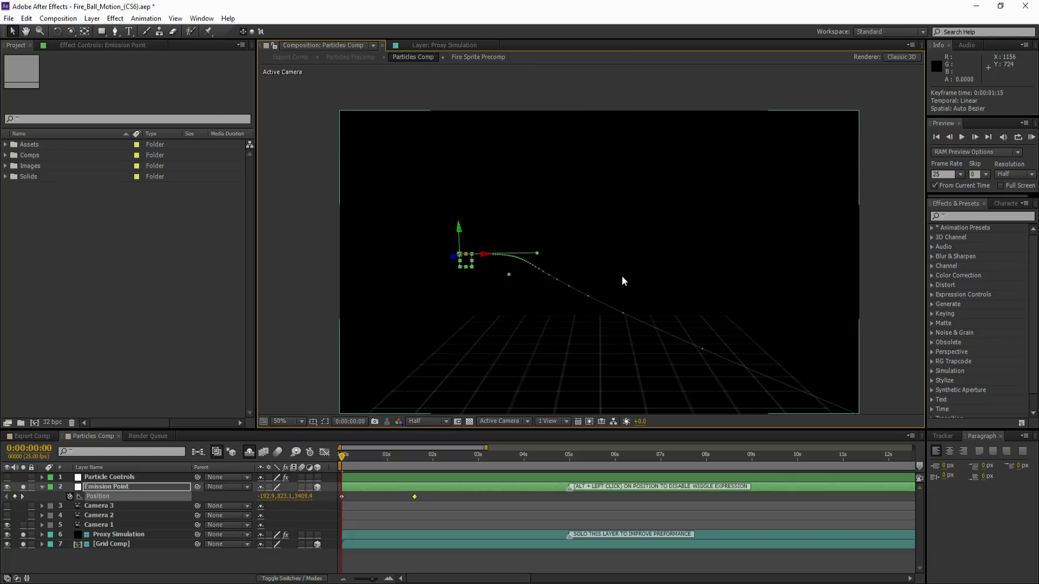
Apply Easy Ease to both Position keyframes of the Emission Point.
left_click_drag(426, 496, 322, 512)
left_click(324, 452)
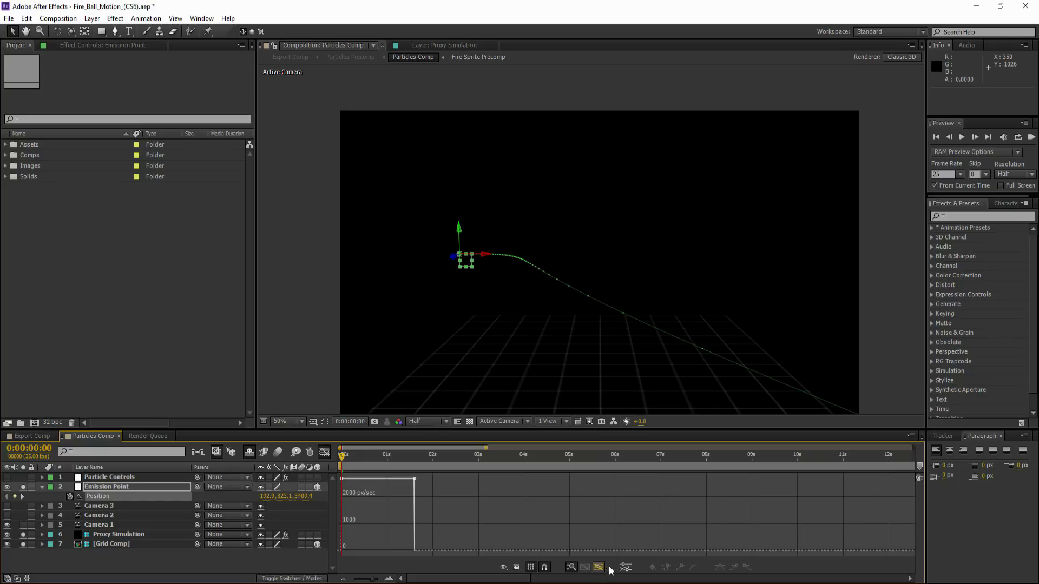
left_click(321, 454)
left_click_drag(431, 499, 318, 506)
right_click(342, 497)
mouse_move(387, 496)
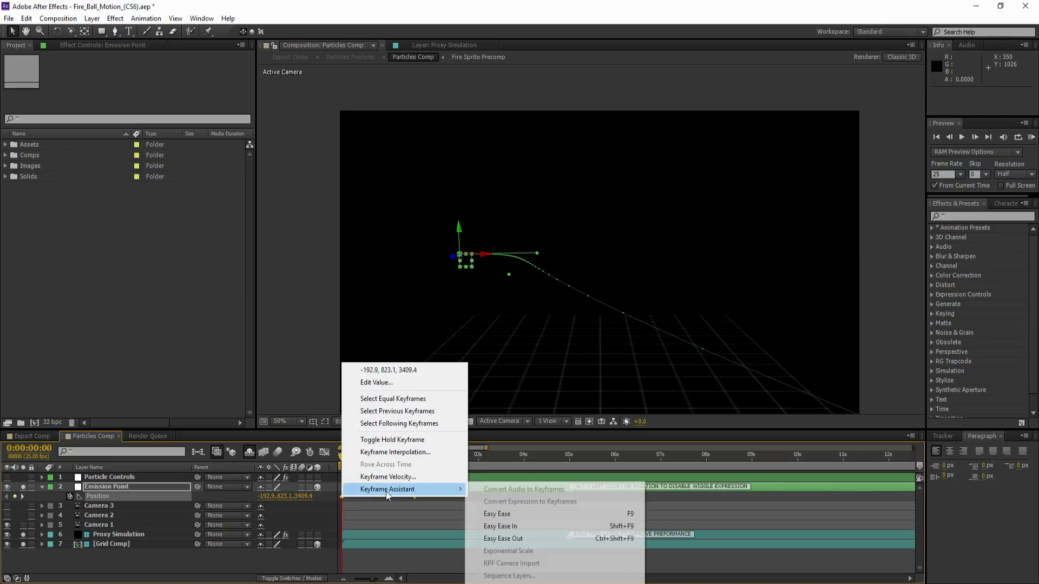
left_click(516, 515)
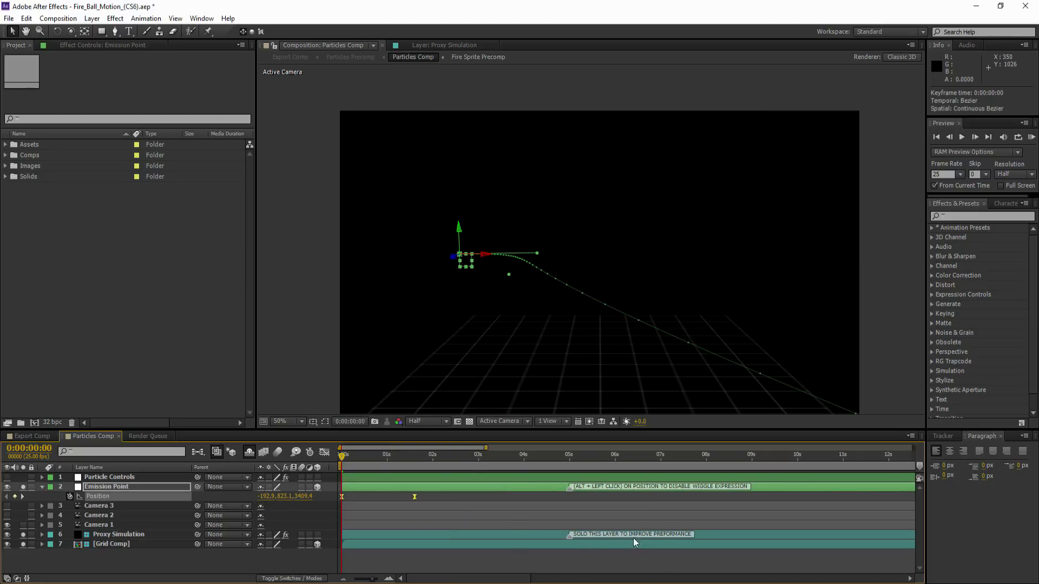
Separate the Emission Point's Position into X, Y and Z dimensions and fit their curves in the graph editor.
left_click(325, 452)
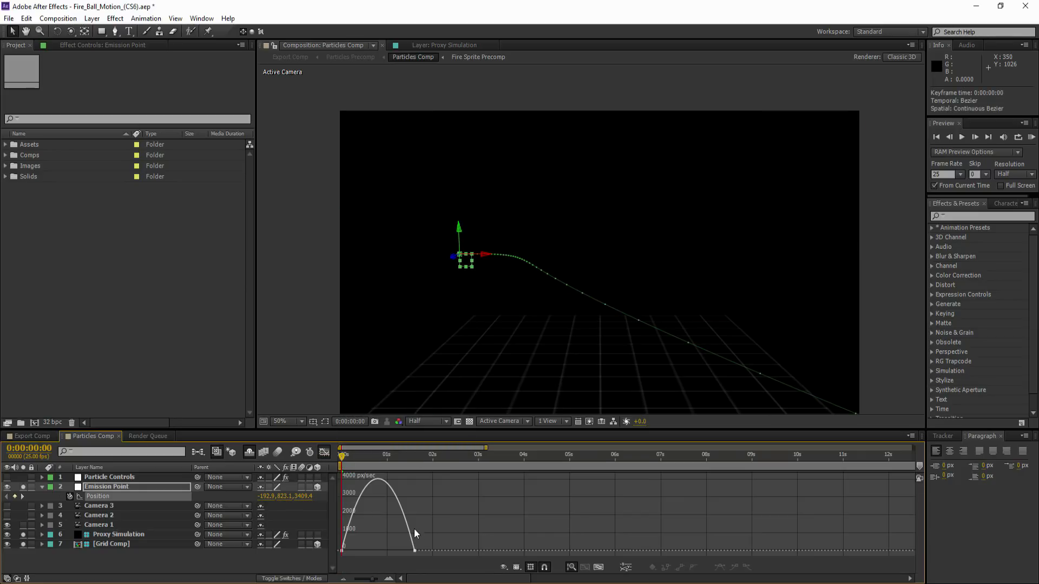
left_click(628, 566)
left_click(626, 566)
left_click(342, 479)
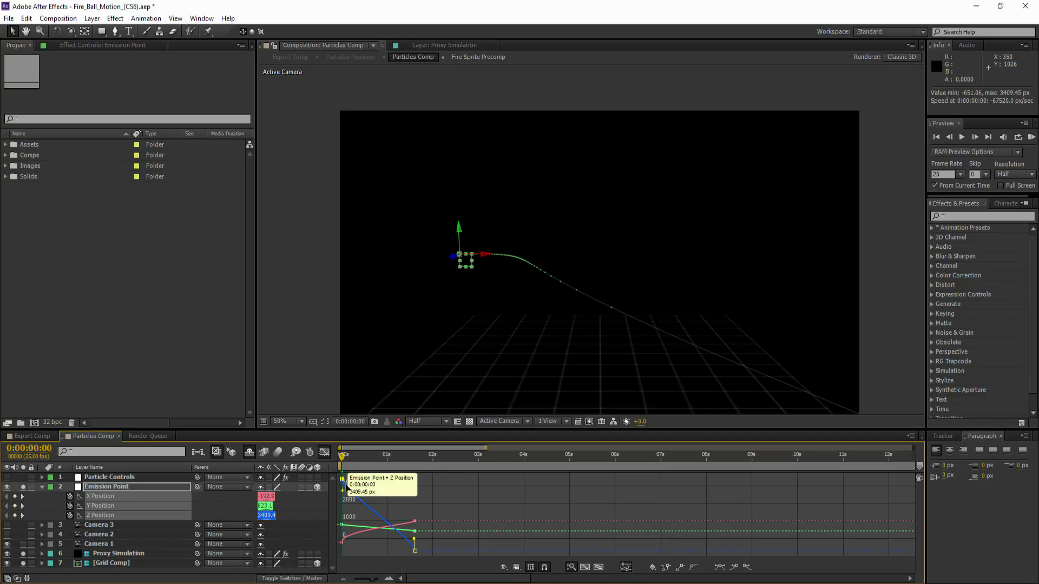
left_click_drag(432, 555, 339, 476)
left_click(599, 567)
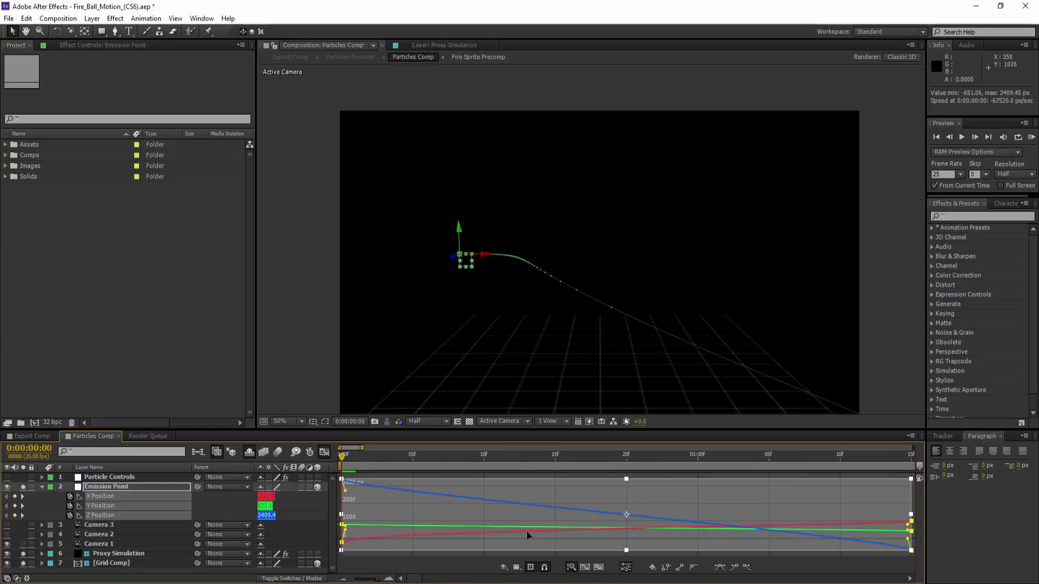
Lengthen the easing handles of the Z Position and X Position curves at both keyframes to straighten the motion path.
left_click(361, 476)
double_click(342, 482)
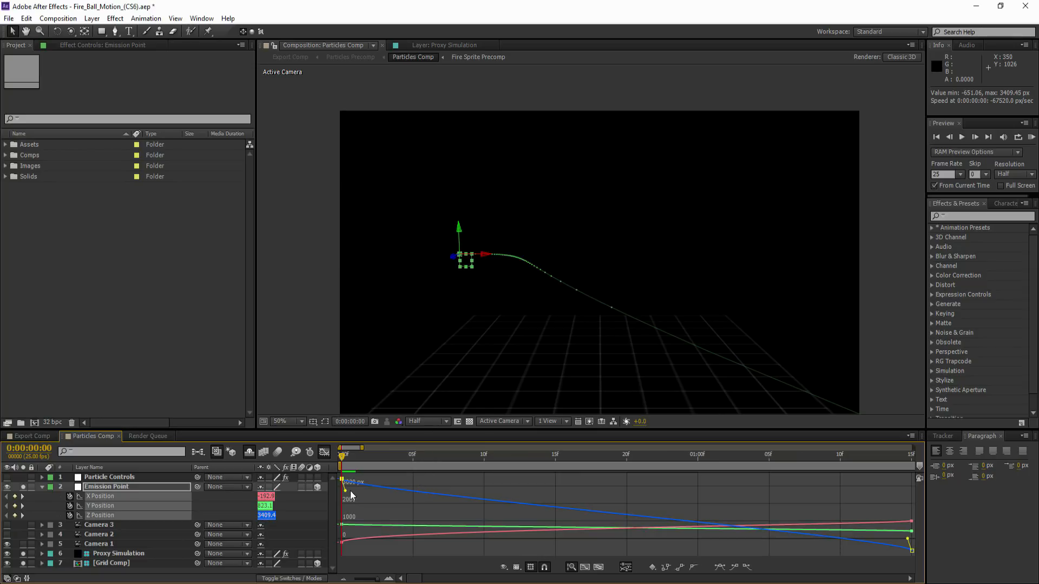
left_click_drag(344, 491, 403, 485)
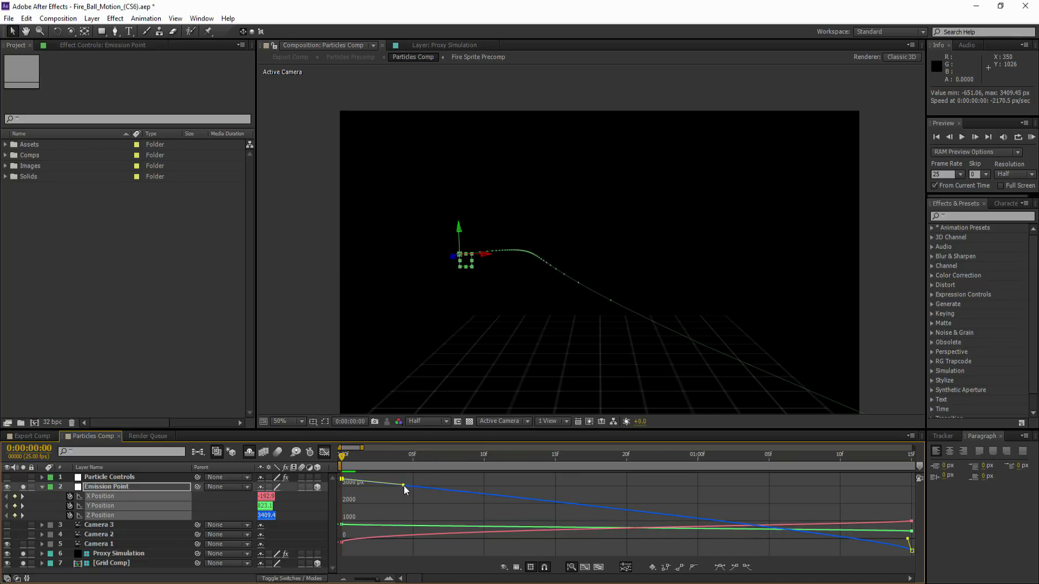
left_click(342, 542)
left_click_drag(343, 542, 426, 540)
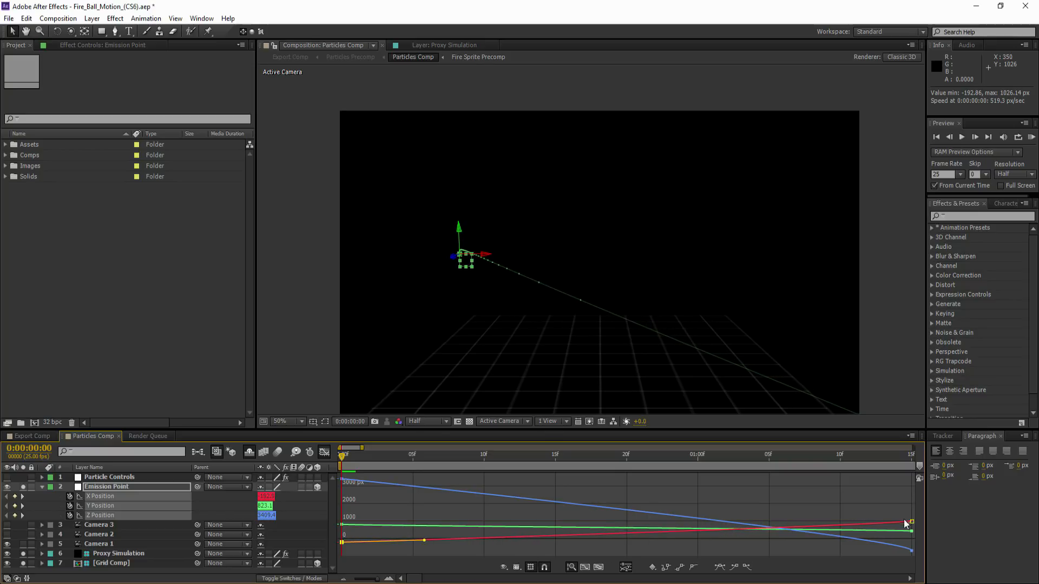
left_click_drag(891, 527, 787, 540)
left_click(911, 549)
left_click_drag(905, 542, 855, 539)
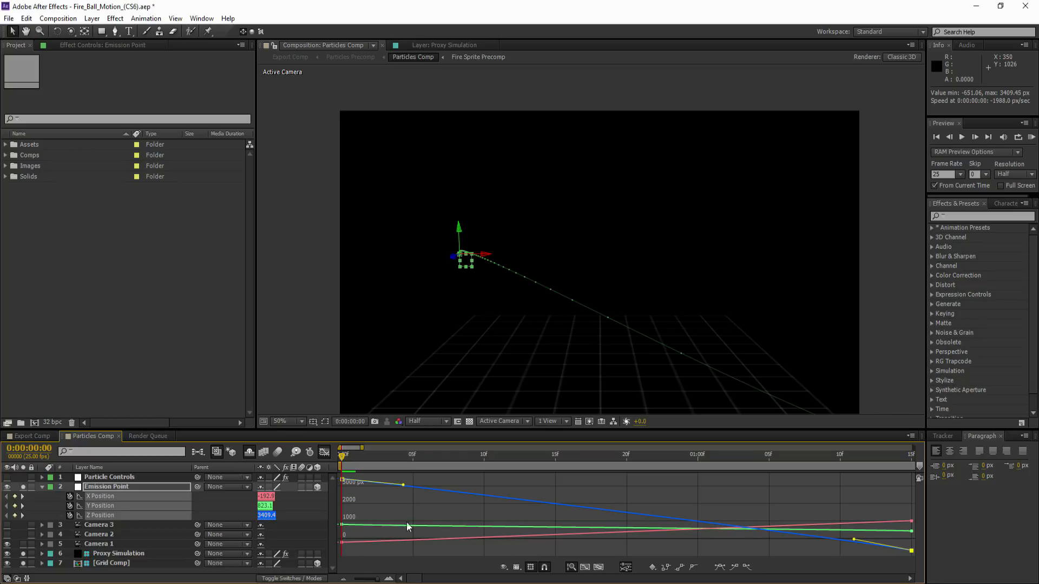
Extend the Y Position curve's handles along the curve at both keyframes, then close the graph editor and collapse the Emission Point layer.
left_click(342, 539)
left_click(342, 525)
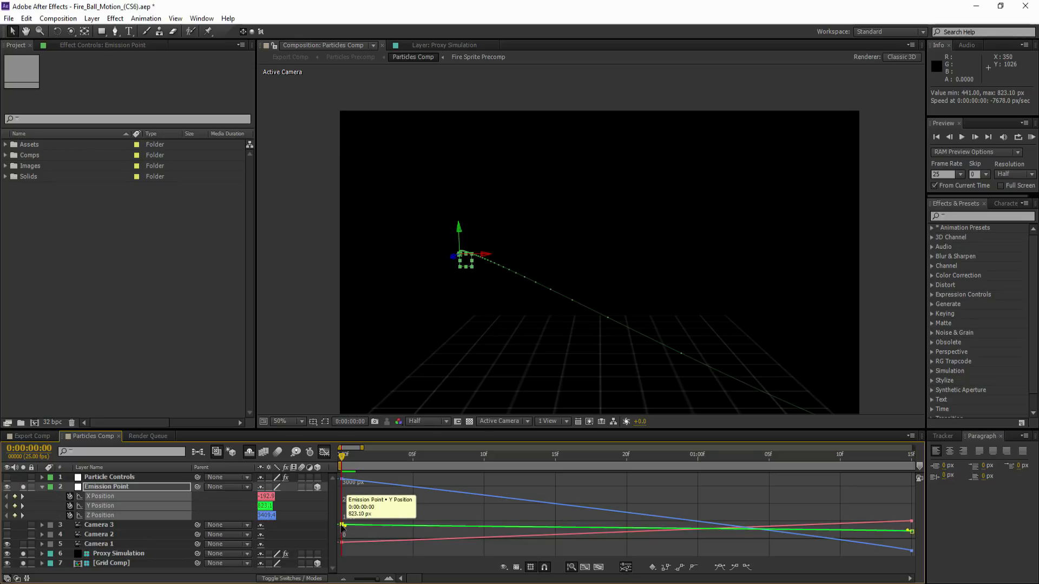
left_click_drag(344, 525, 420, 517)
key("ctrl+z")
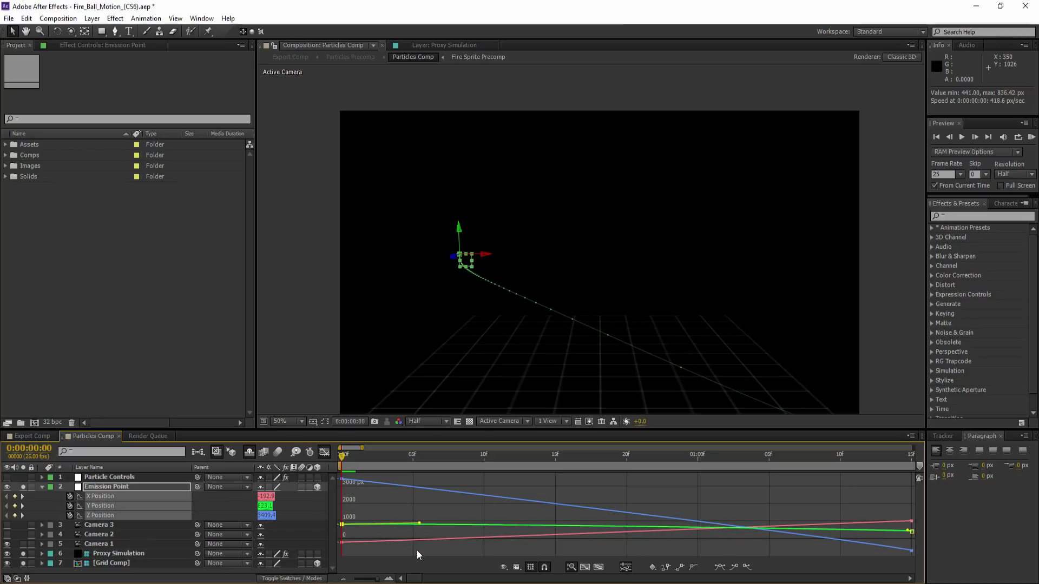
left_click_drag(416, 553, 416, 554)
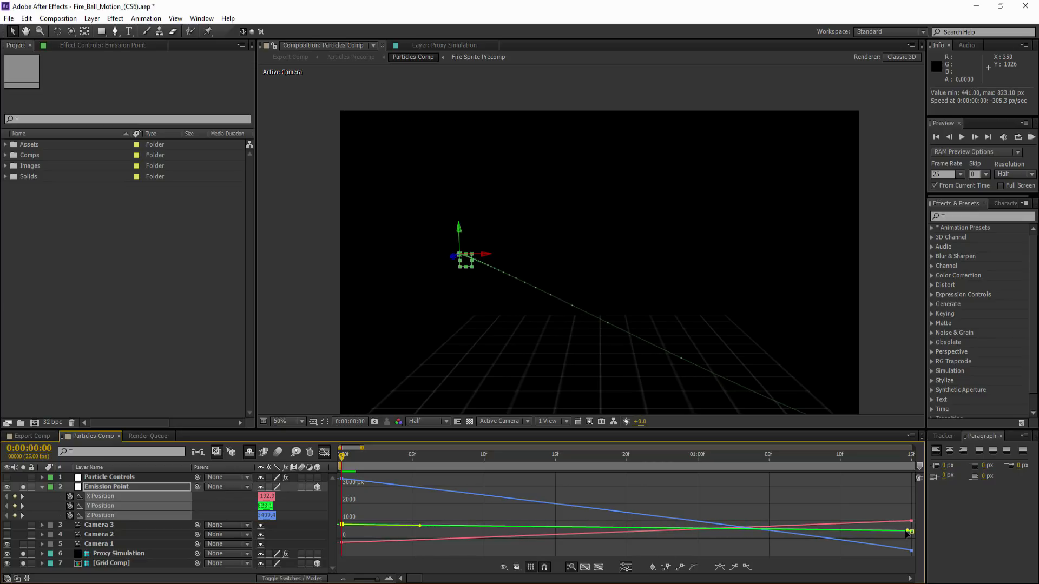
left_click_drag(909, 532, 817, 517)
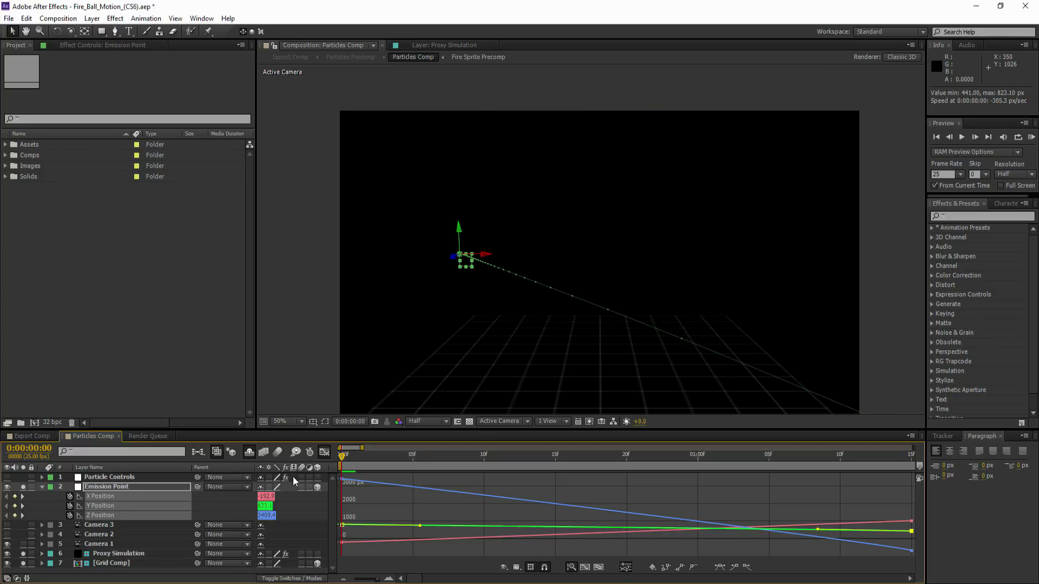
left_click(323, 452)
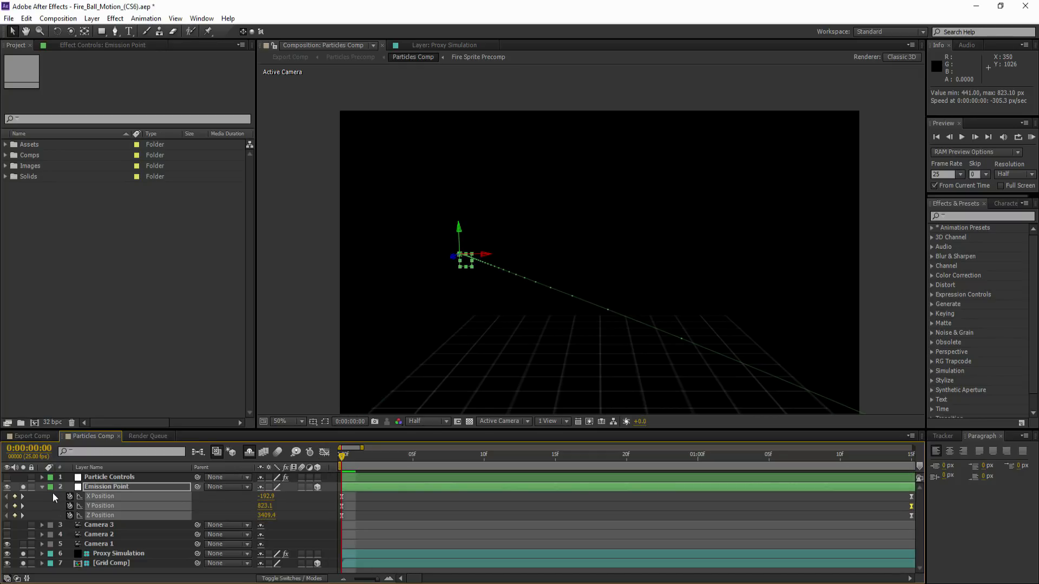
left_click(42, 487)
left_click(735, 288)
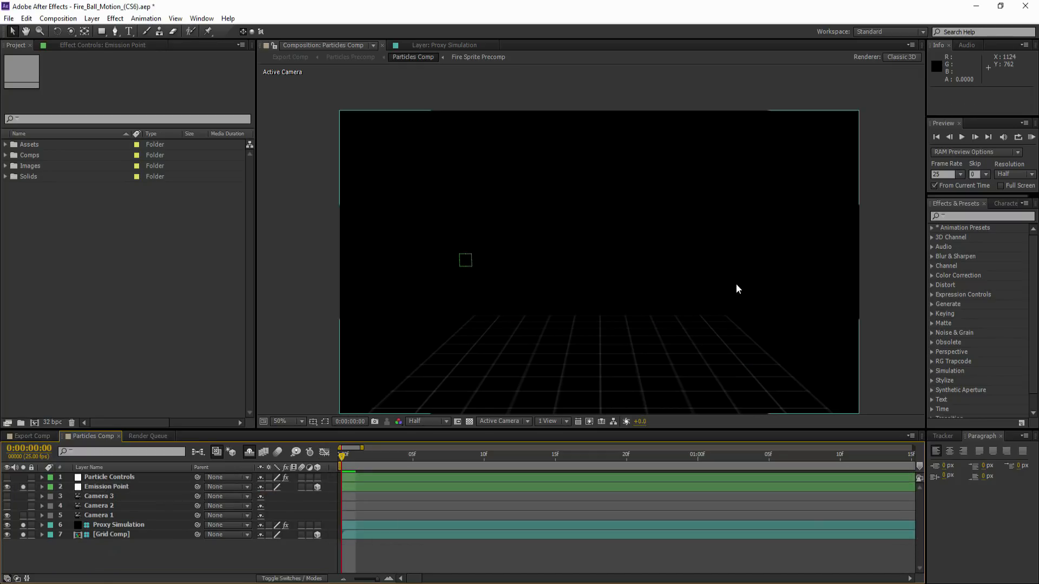
RAM preview the fireball's keyframed motion in the Particles Comp.
left_click(343, 578)
left_click(343, 578)
left_click(343, 578)
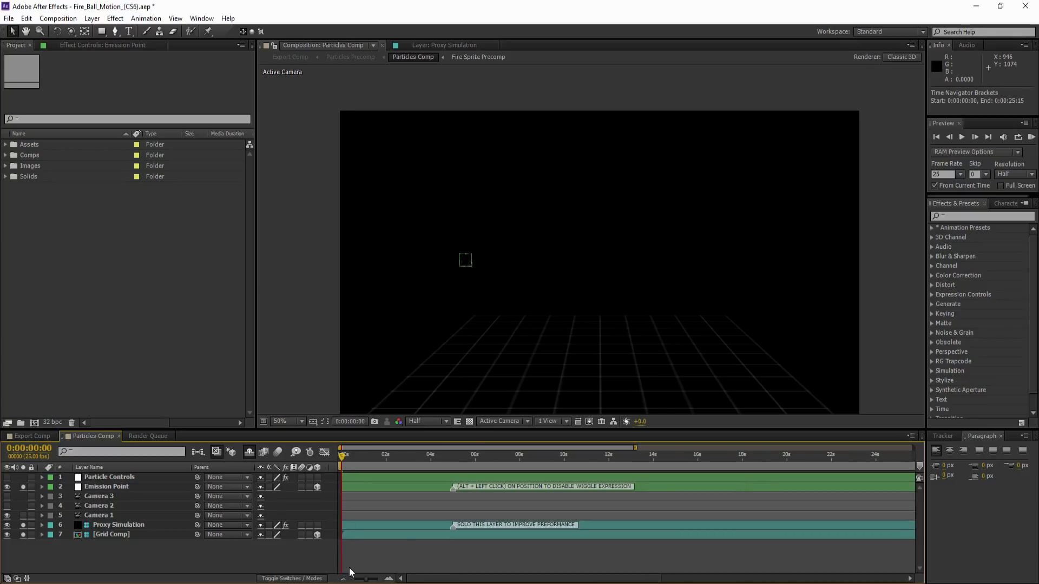
left_click(1031, 137)
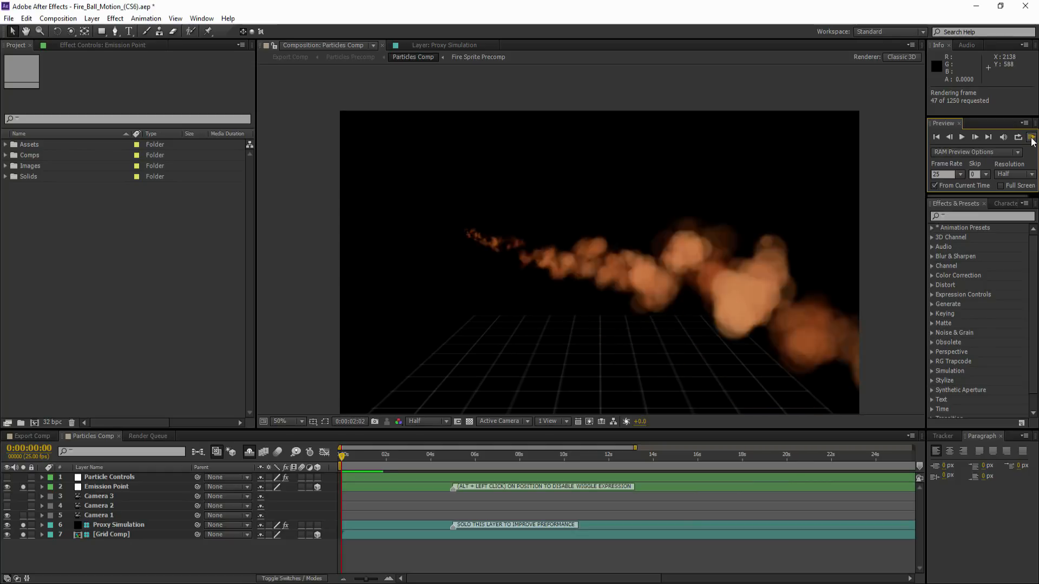
left_click(1031, 139)
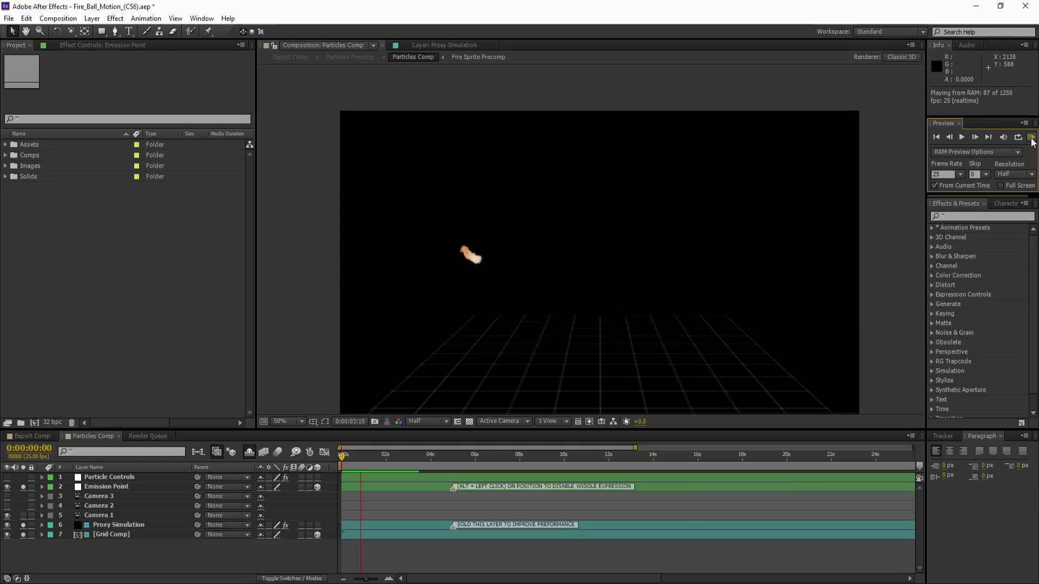
left_click(1031, 140)
At 0:00:01:18, enable keyframing on the Fire Emission Rate slider of the Particle Controls layer.
left_click_drag(342, 457, 381, 459)
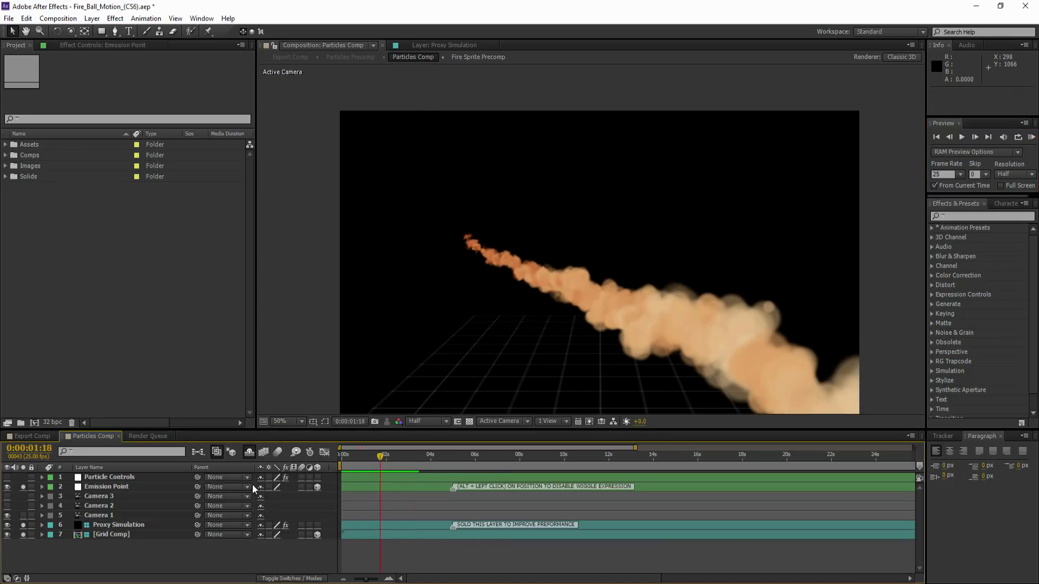
left_click(111, 478)
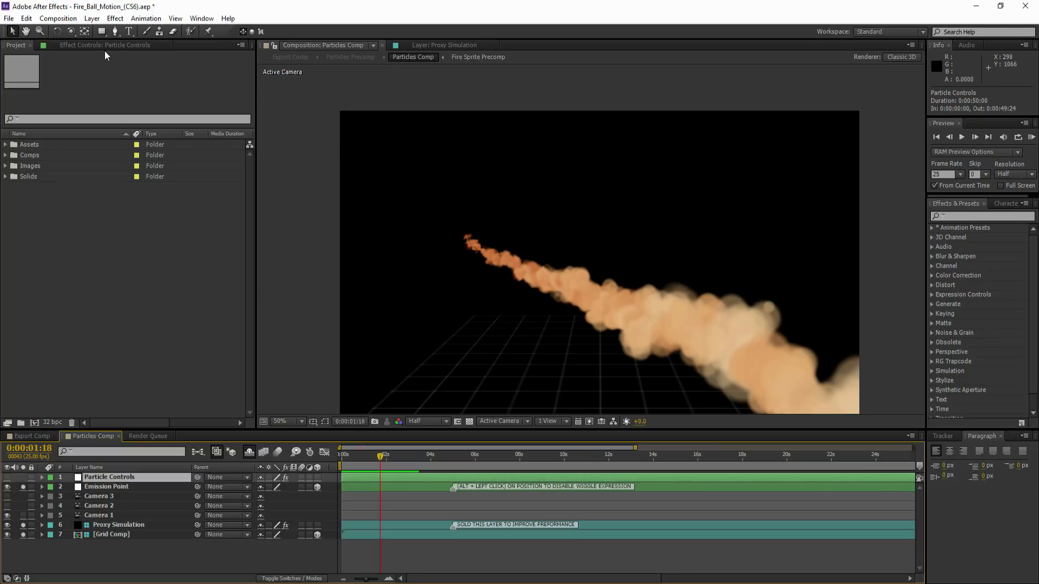
left_click(105, 46)
left_click(43, 478)
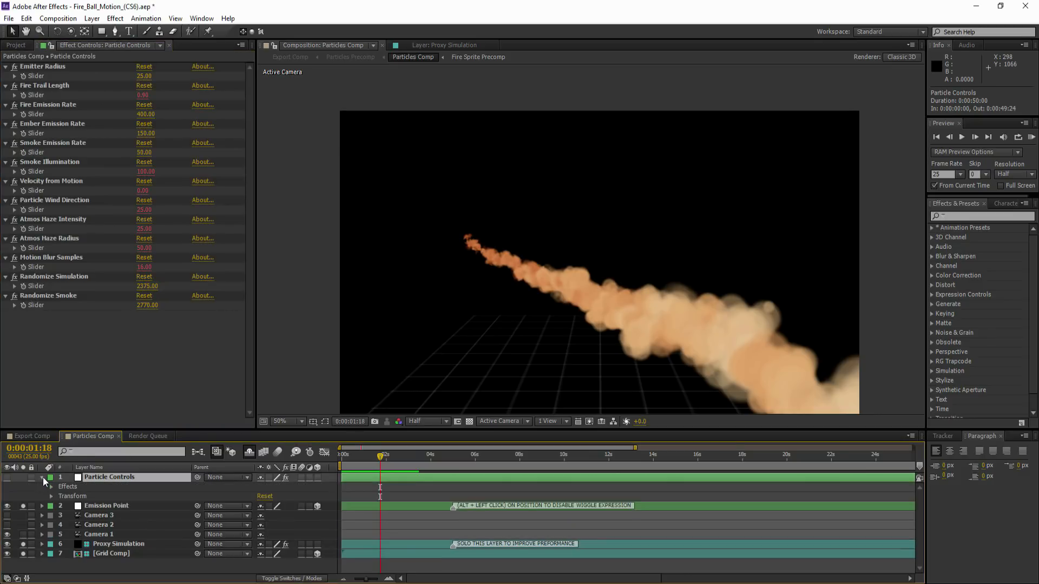
left_click(51, 487)
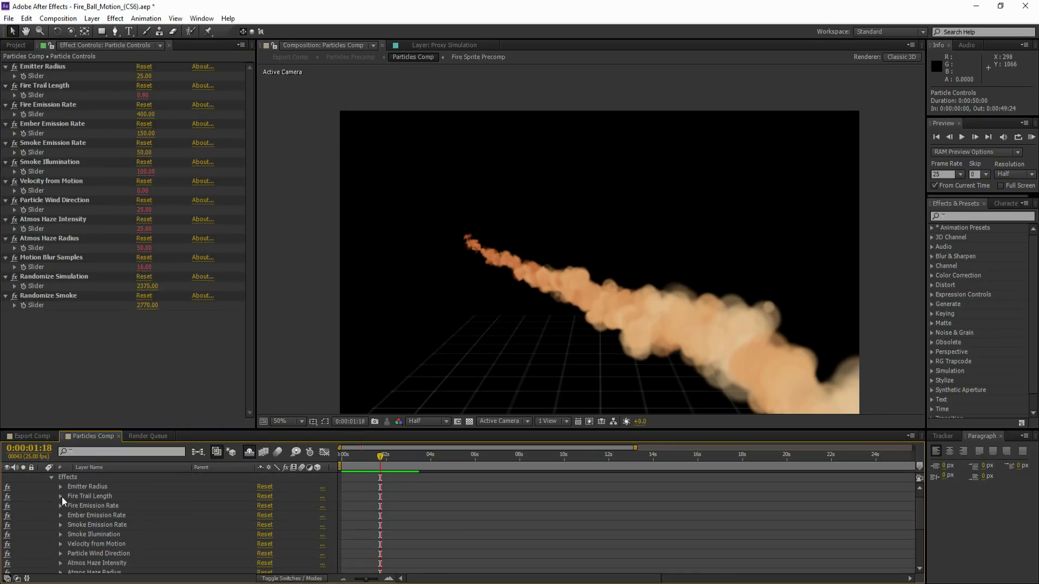
left_click(60, 505)
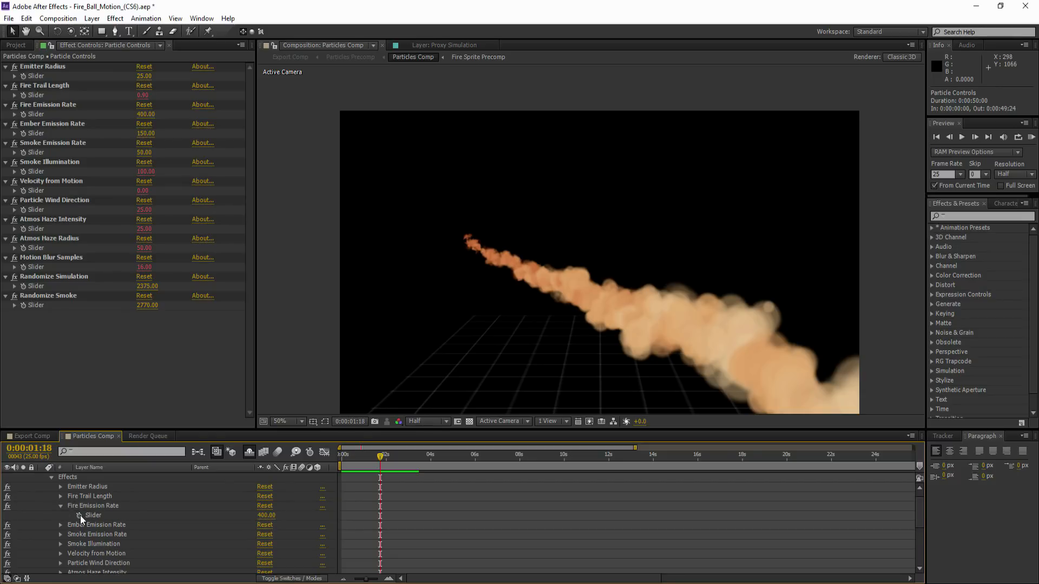
left_click(79, 515)
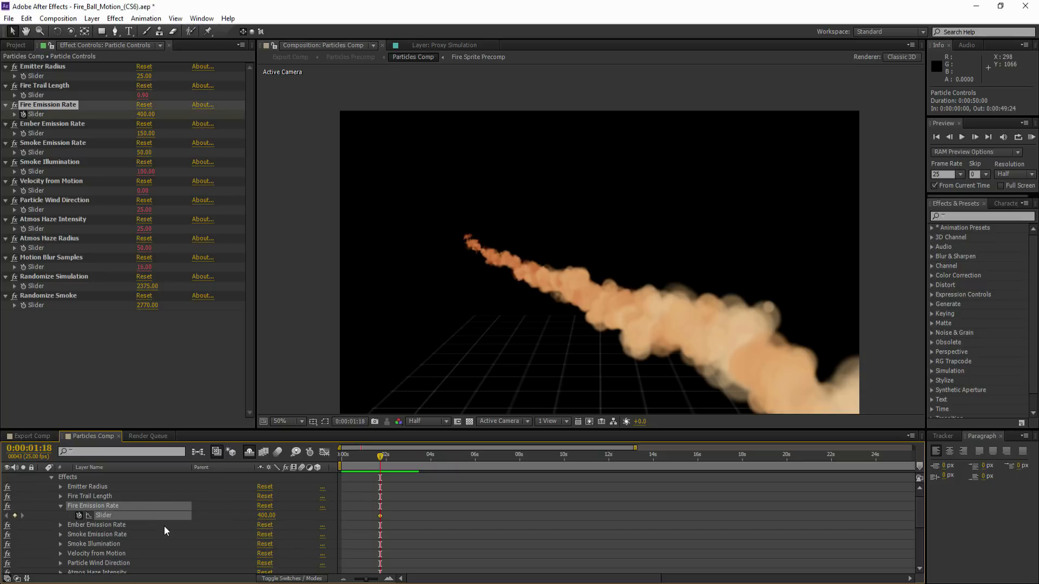
Set the Fire Emission Rate keyframe at 0:00:01:18 to 600.
left_click(267, 515)
type("6")
left_click(395, 515)
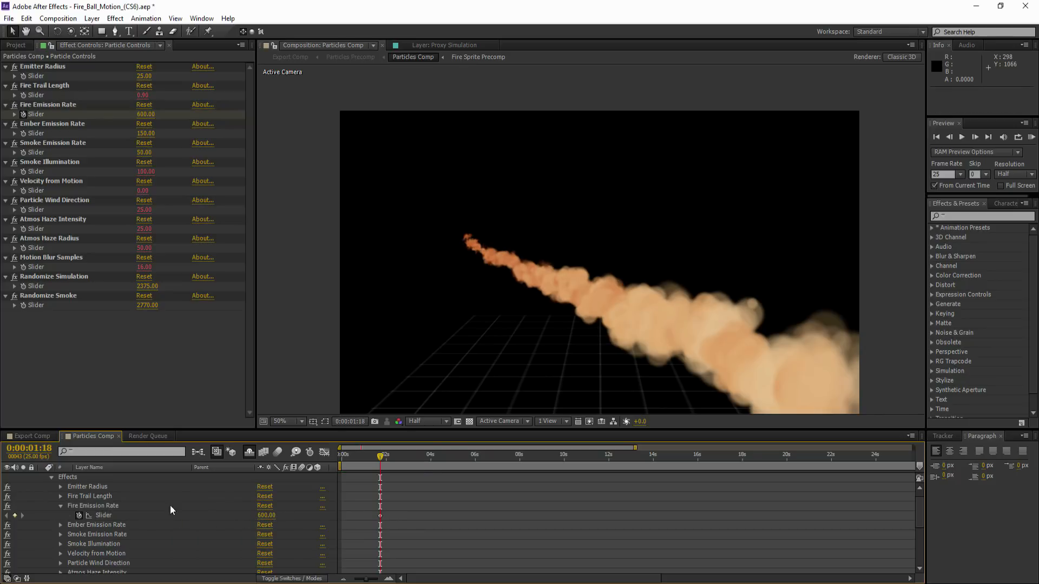
Keyframe the Fire Emission Rate at 200 at 0:00:00:00.
left_click(109, 507)
left_click_drag(350, 460, 340, 460)
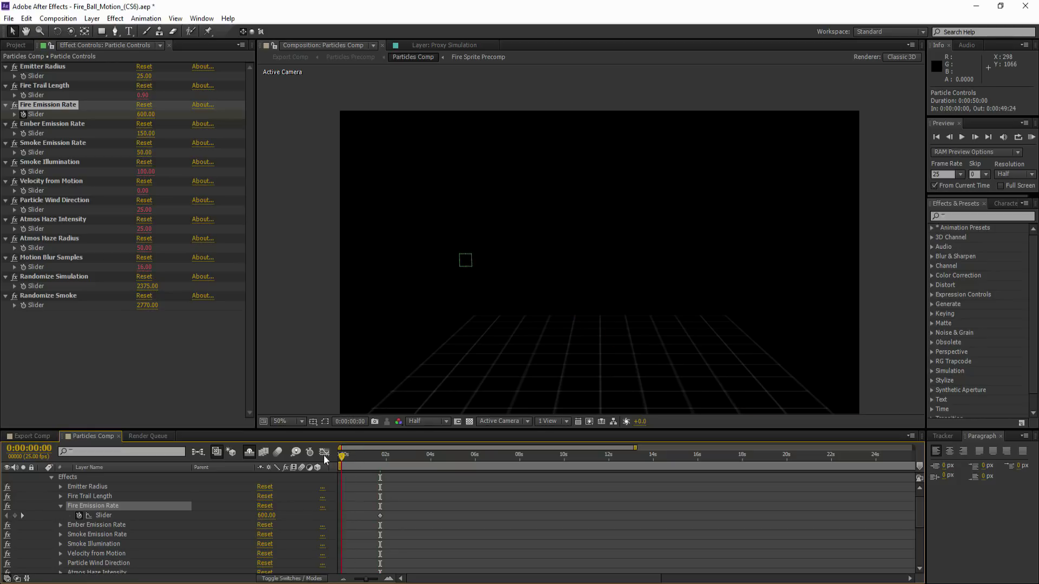
left_click(266, 515)
type("200")
left_click(407, 511)
Keyframe the Fire Emission Rate at 0 one frame after the 600 keyframe, at 0:00:01:19.
left_click_drag(372, 455, 377, 459)
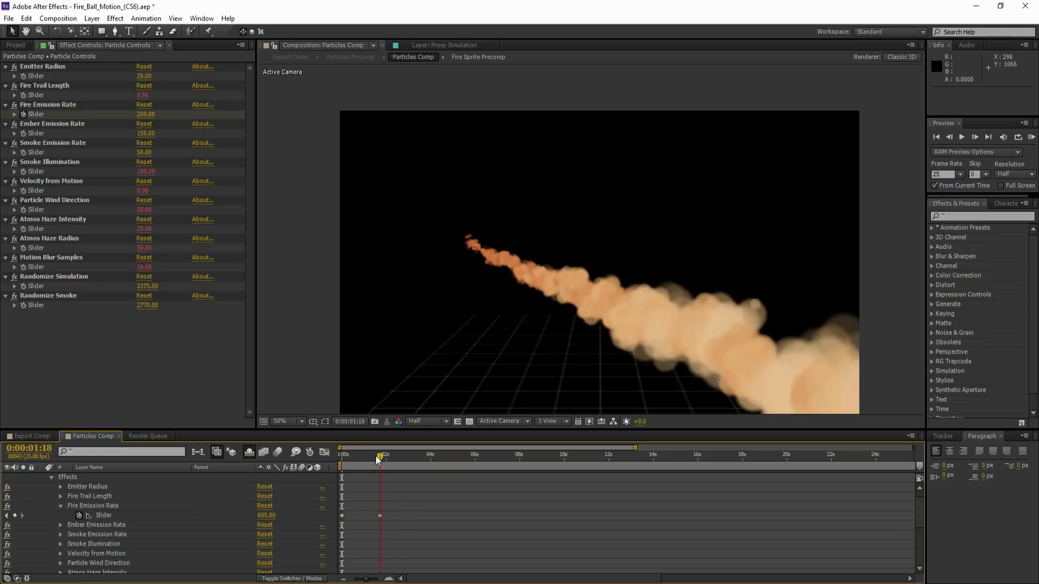
left_click(978, 138)
left_click(266, 516)
type("0")
left_click(411, 513)
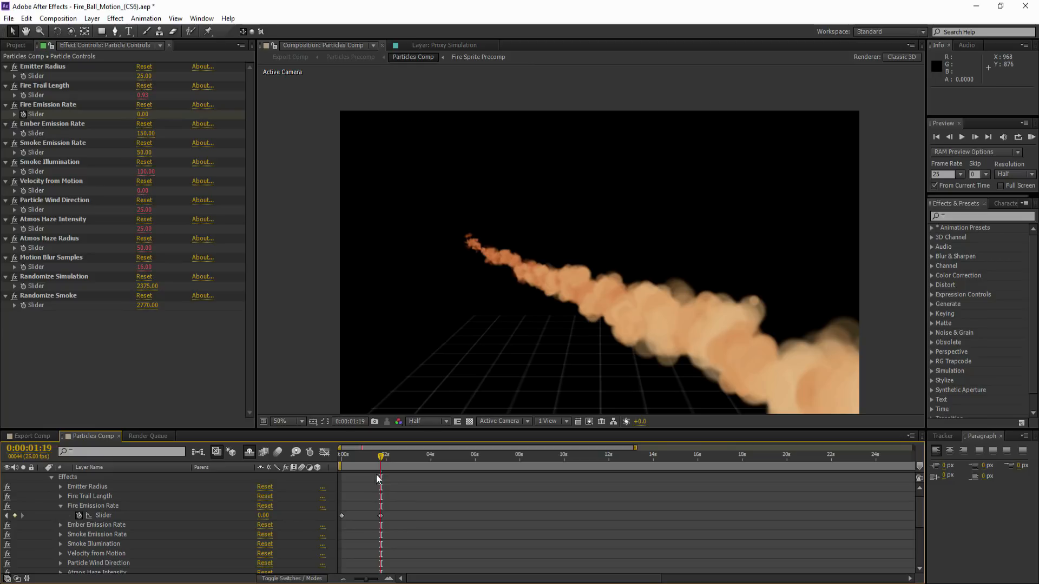
At 0:00:01:18, set the Smoke Emission Rate to 100 and keyframe both the Ember and Smoke Emission Rate sliders.
key("Page_Up")
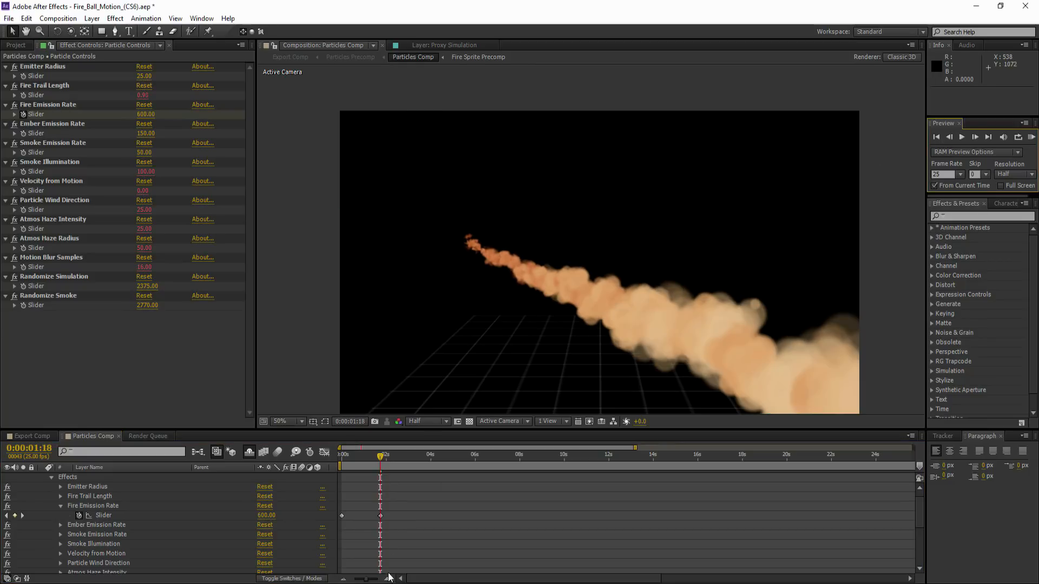
left_click(388, 578)
left_click(388, 578)
left_click_drag(428, 579, 345, 578)
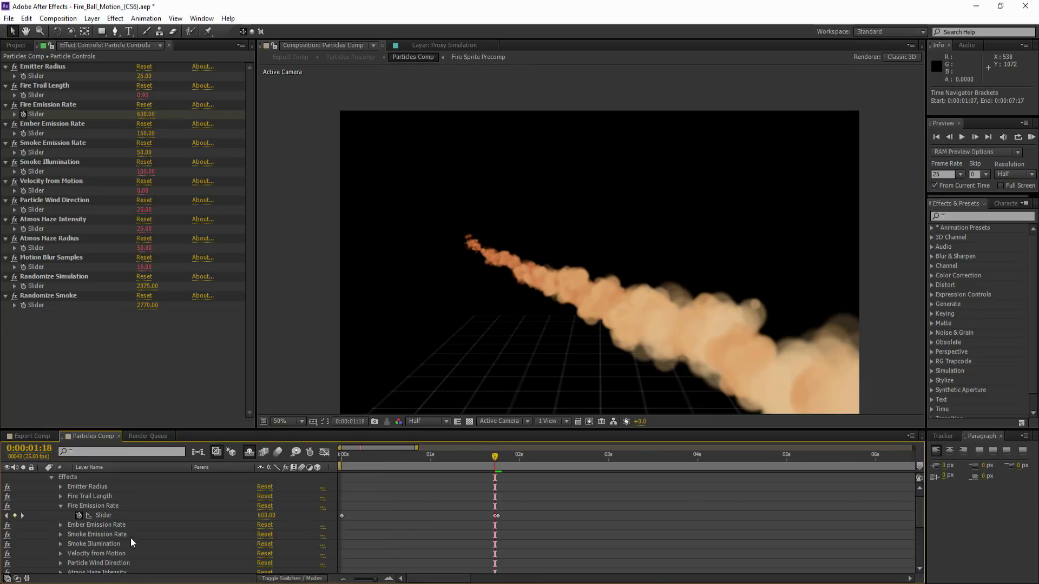
scroll(71, 531, "down", 1)
left_click(60, 497)
left_click(60, 516)
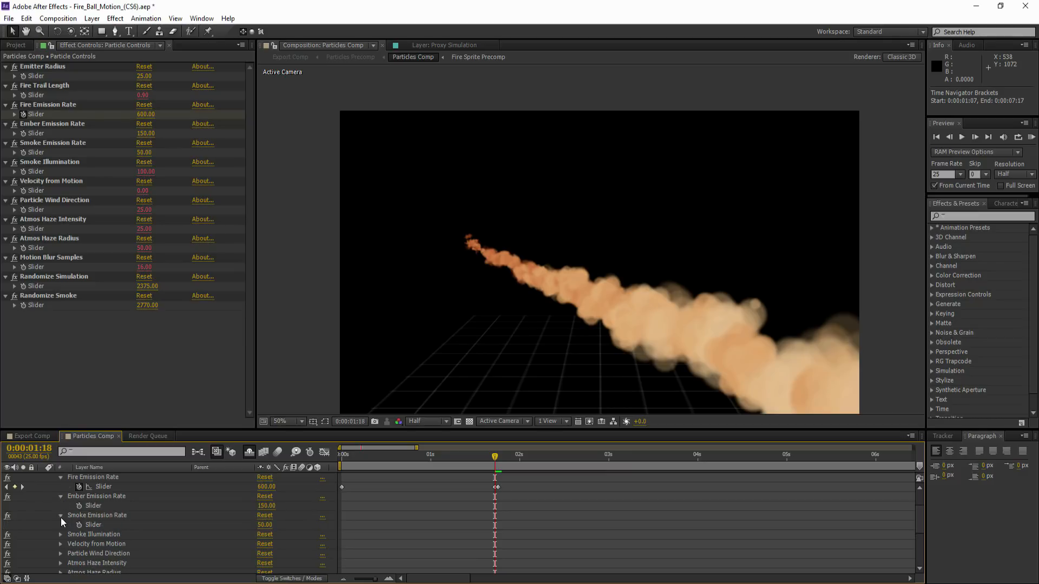
left_click(265, 525)
left_click(79, 505)
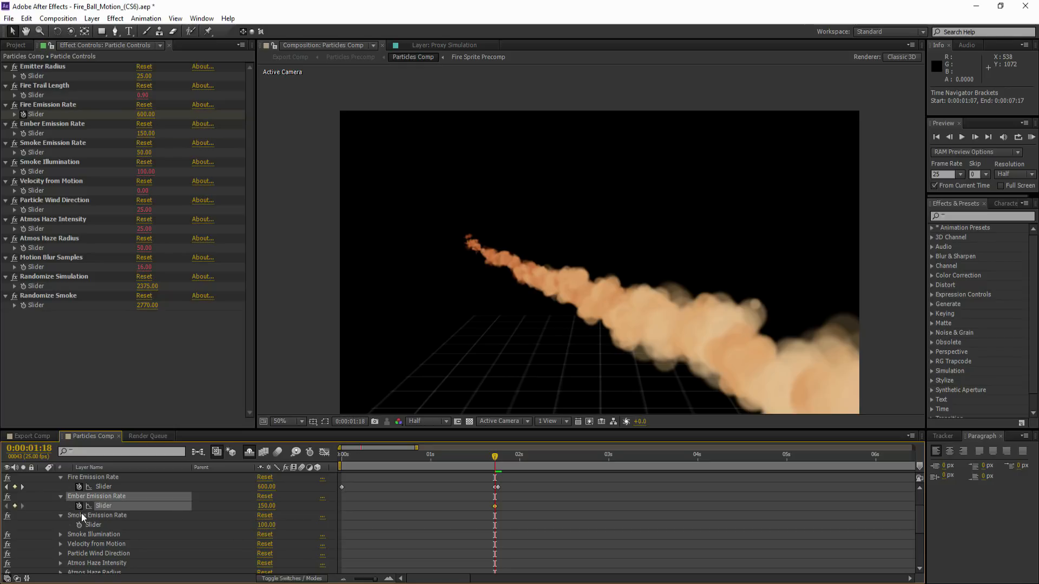
left_click(79, 525)
One frame further, at 0:00:01:19, keyframe the Ember and Smoke Emission Rates at 0.
left_click(975, 138)
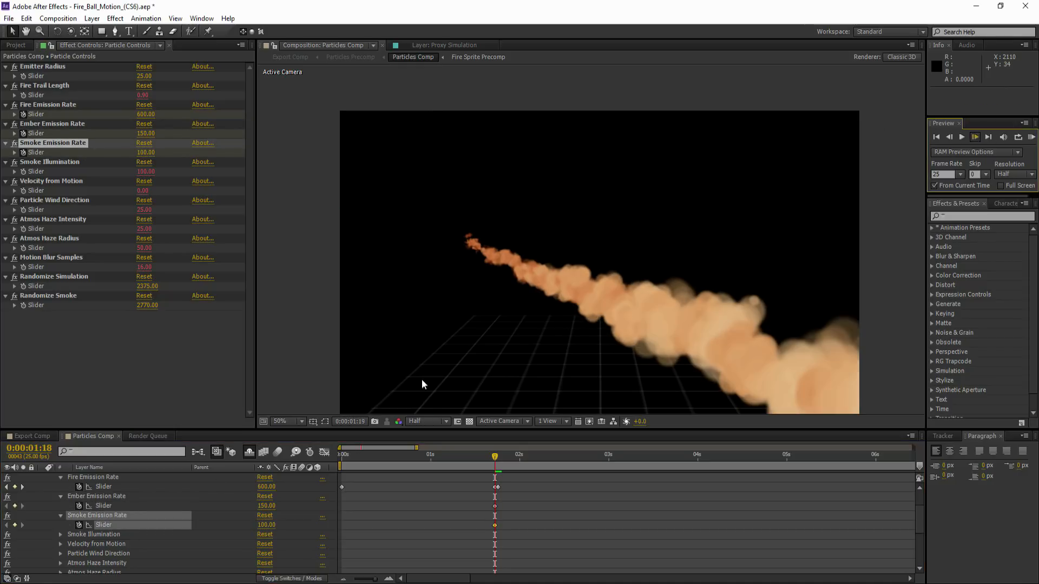
left_click(266, 506)
type("0")
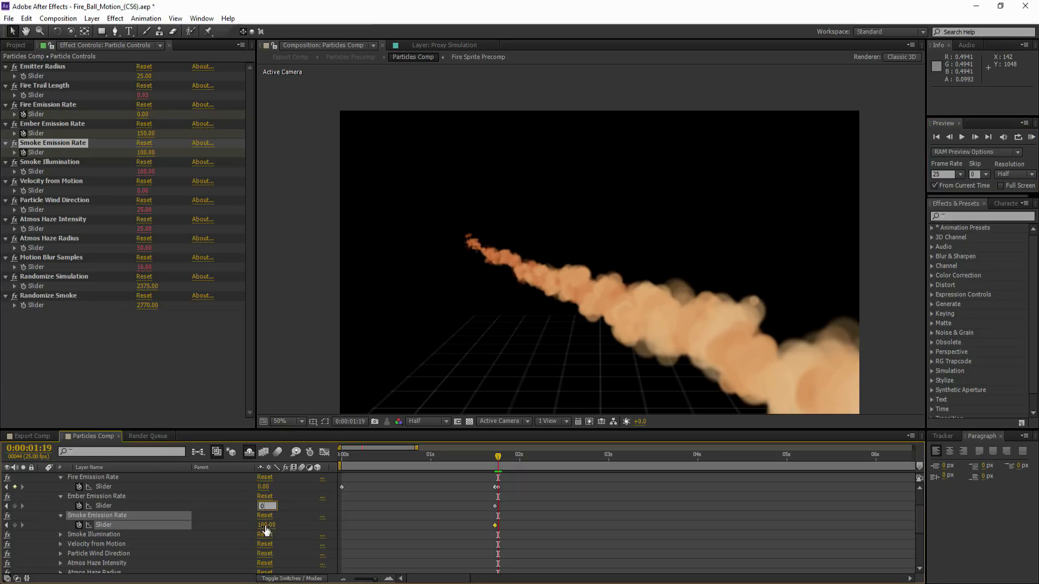
key("Tab")
type("0")
left_click(388, 525)
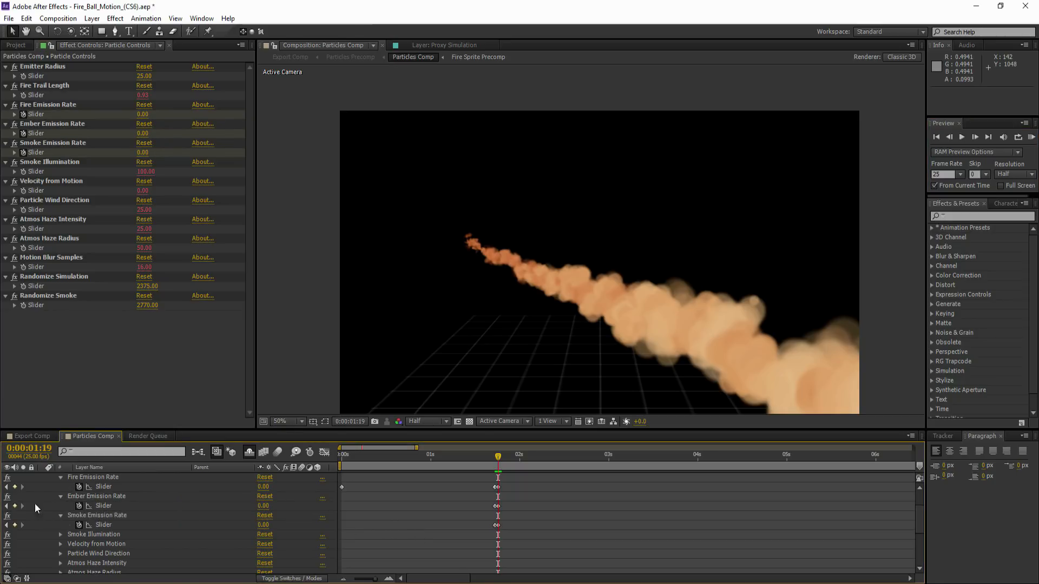
Collapse the Particle Controls layer, fit the composition to the viewer and scrub through the fireball motion to 0:00:01:09.
scroll(50, 487, "up", 2)
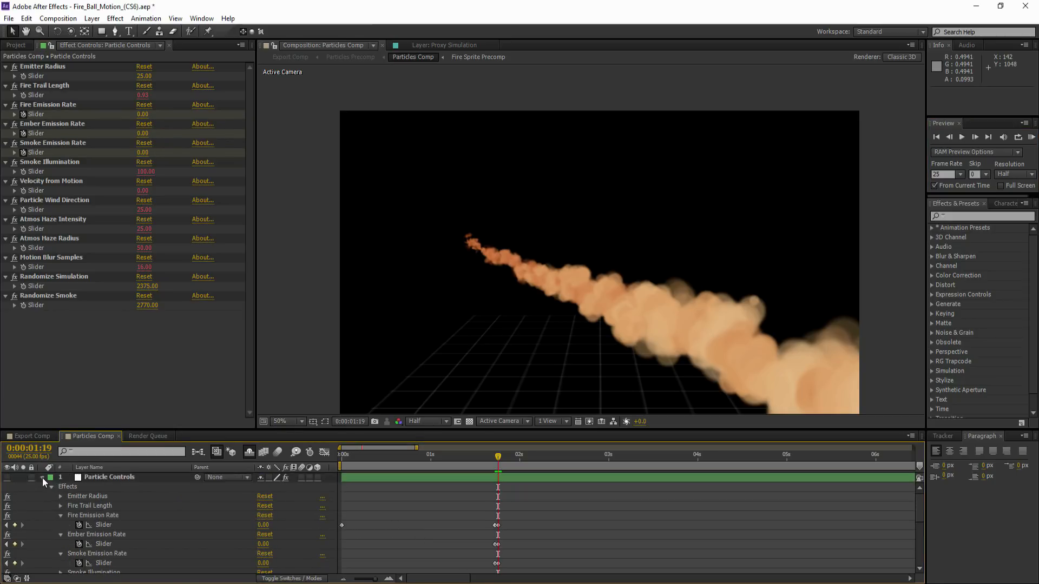
left_click(43, 478)
left_click(292, 420)
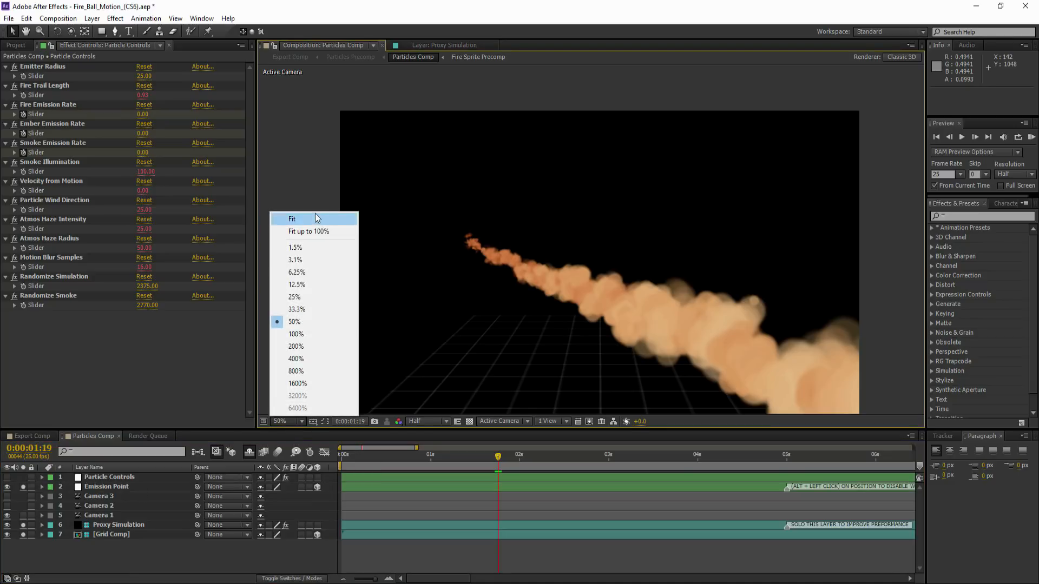
left_click(318, 216)
left_click_drag(492, 463, 460, 473)
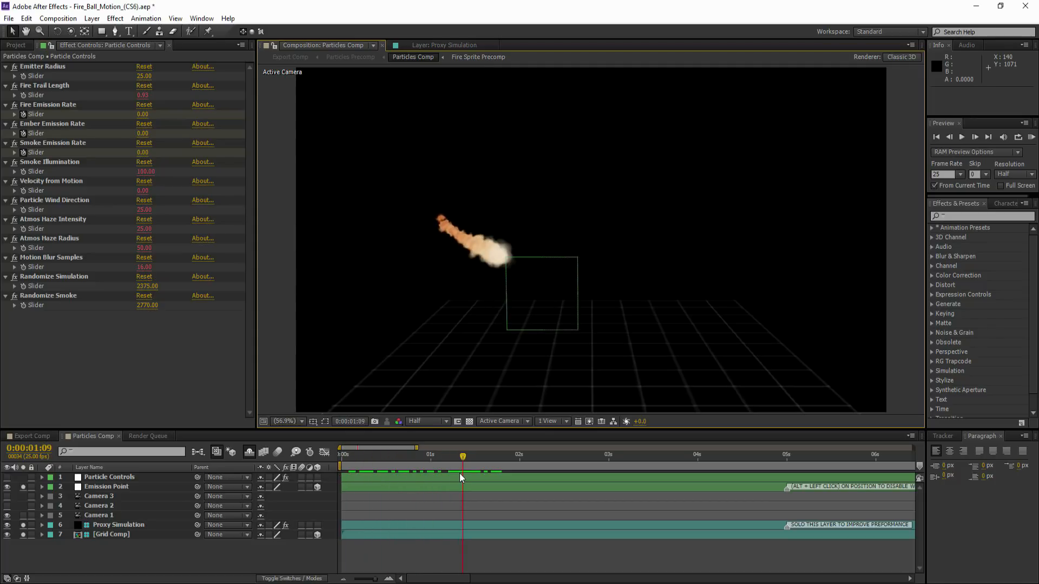
Recombine the Emission Point layer's separate X, Y and Z Position dimensions into a single keyframed Position property.
left_click(93, 487)
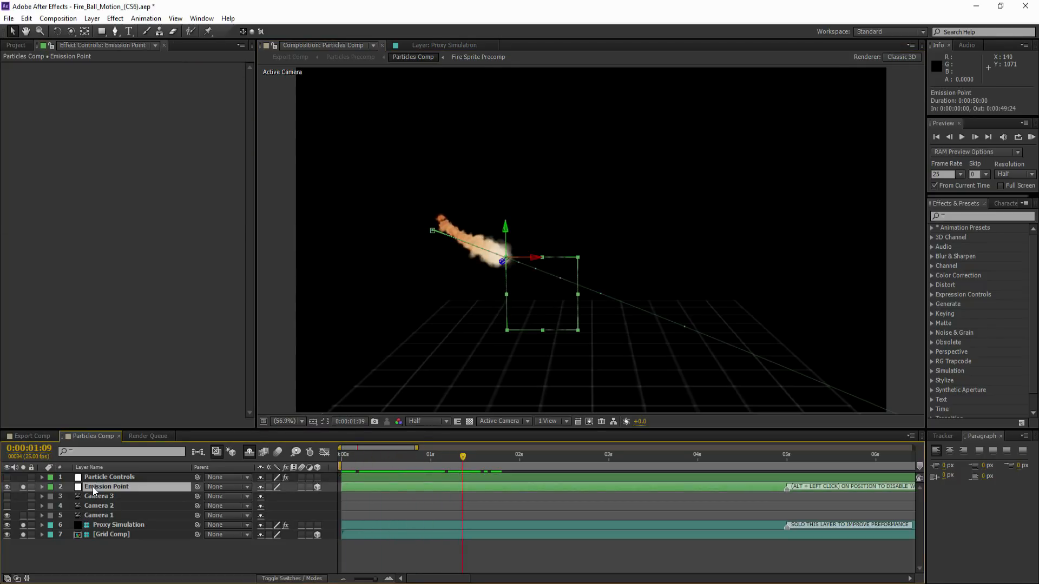
key("p")
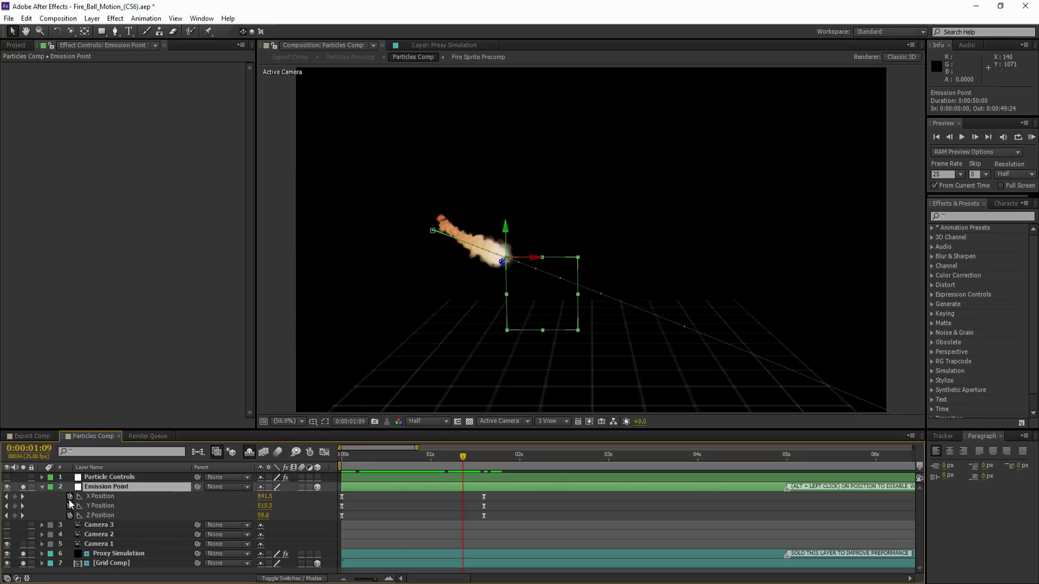
left_click(326, 452)
left_click(326, 452)
left_click_drag(513, 492, 298, 533)
left_click(324, 452)
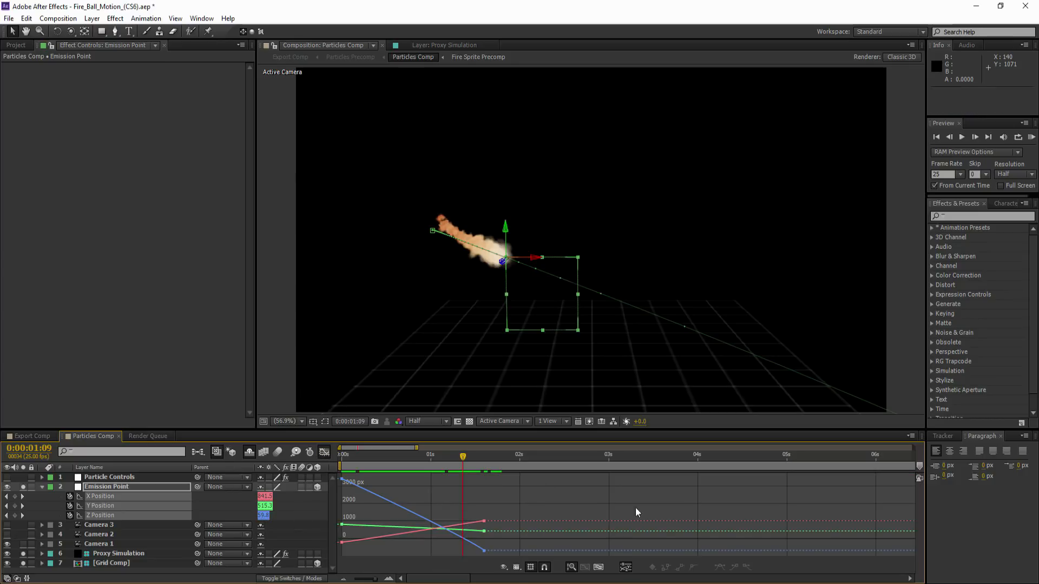
left_click(625, 566)
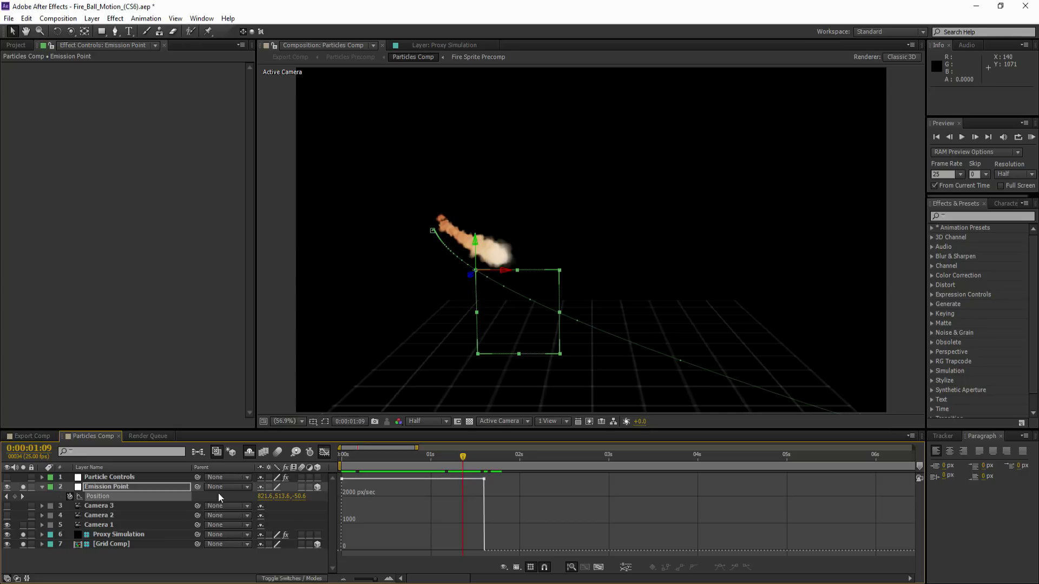
left_click(325, 452)
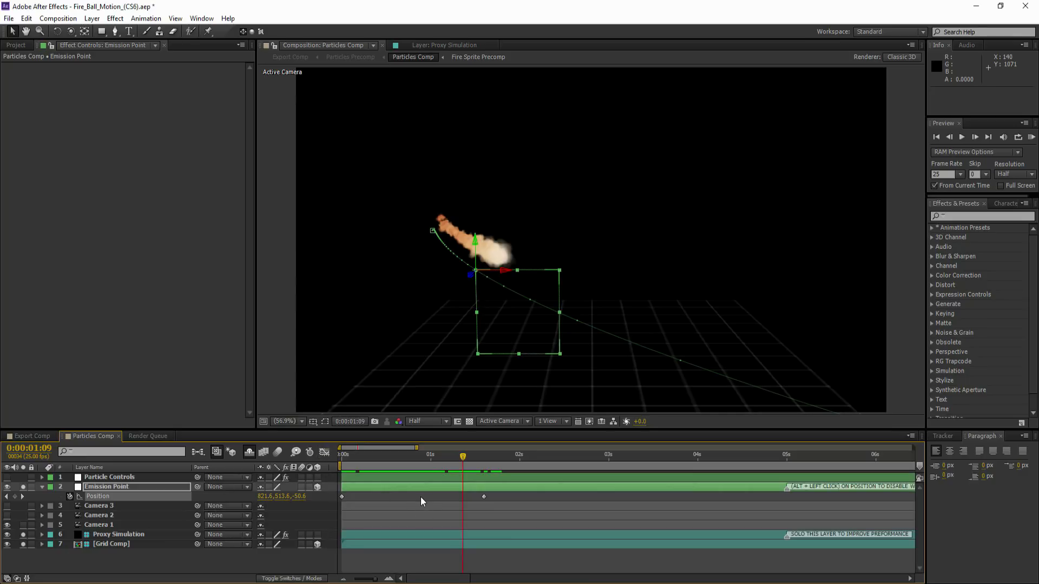
Straighten the Emission Point's curved motion path by aligning the Bezier handles at both of its Position keyframes.
left_click(433, 231)
left_click_drag(439, 300, 605, 303)
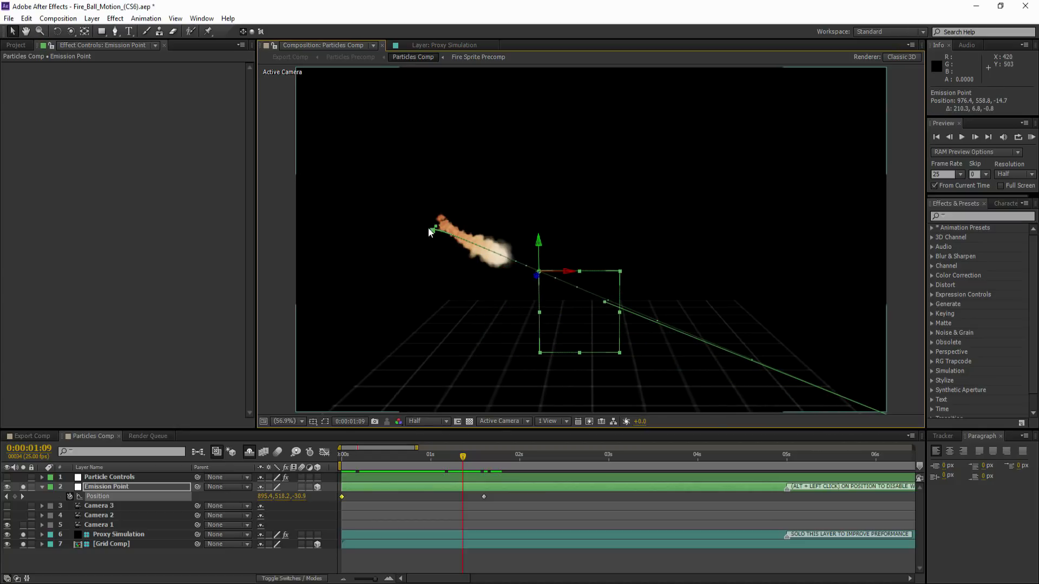
left_click_drag(437, 229, 454, 240)
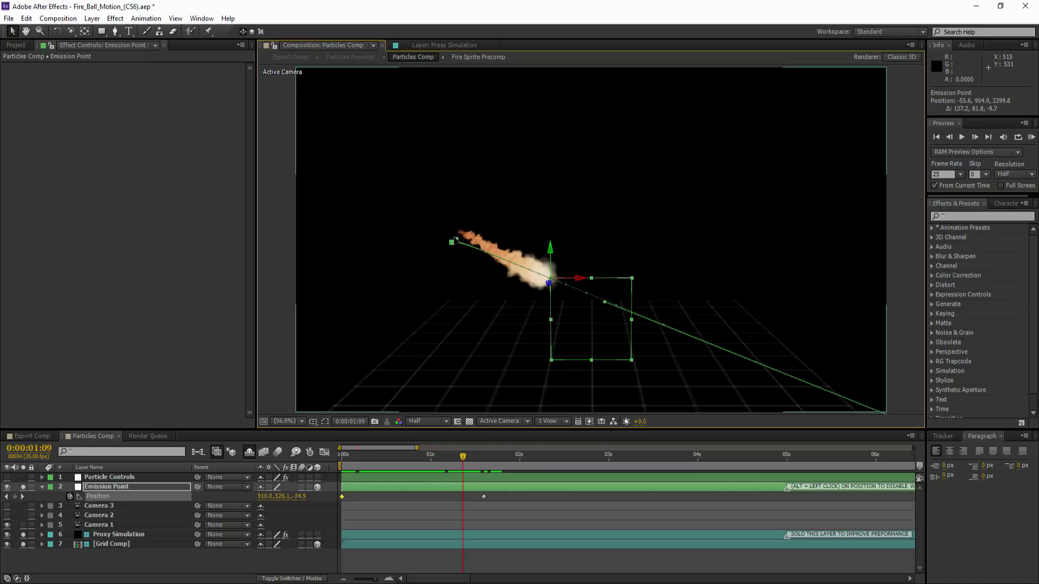
key("ctrl+z")
scroll(411, 197, "up", 2)
scroll(625, 240, "up", 1)
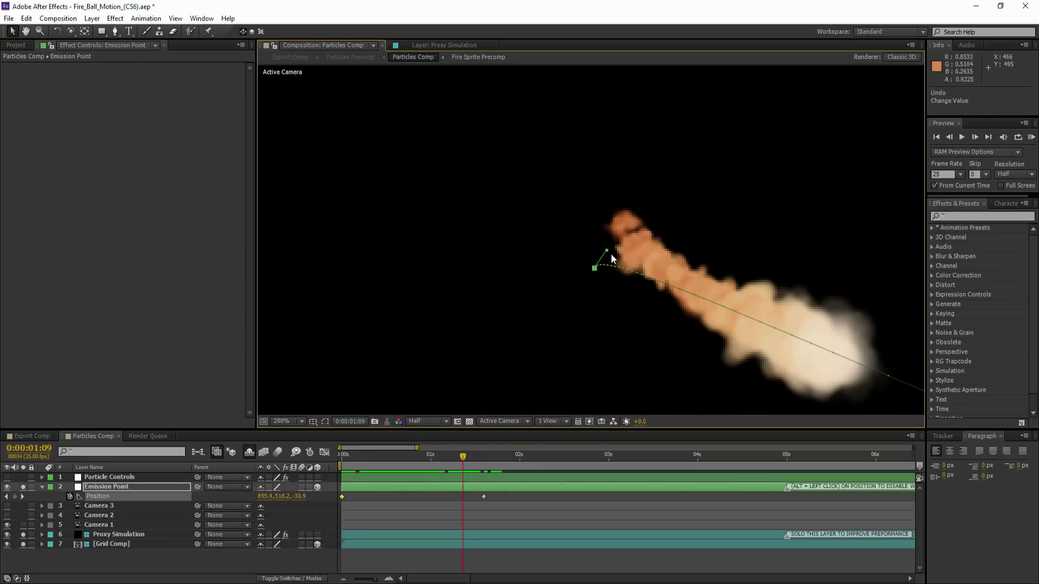
left_click_drag(606, 250, 676, 300)
scroll(677, 300, "down", 2)
left_click_drag(758, 278, 602, 262)
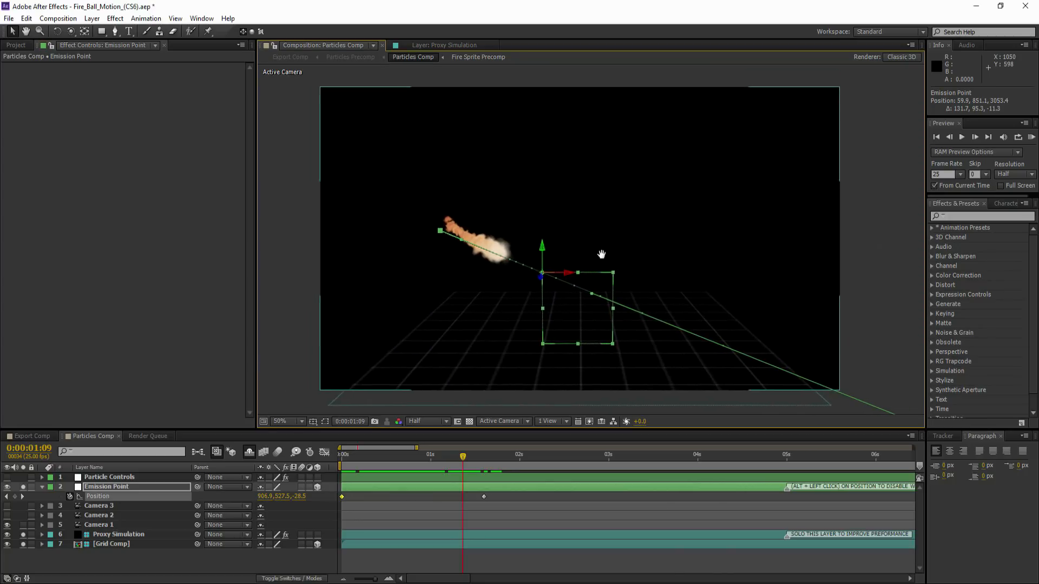
left_click(290, 421)
left_click(315, 225)
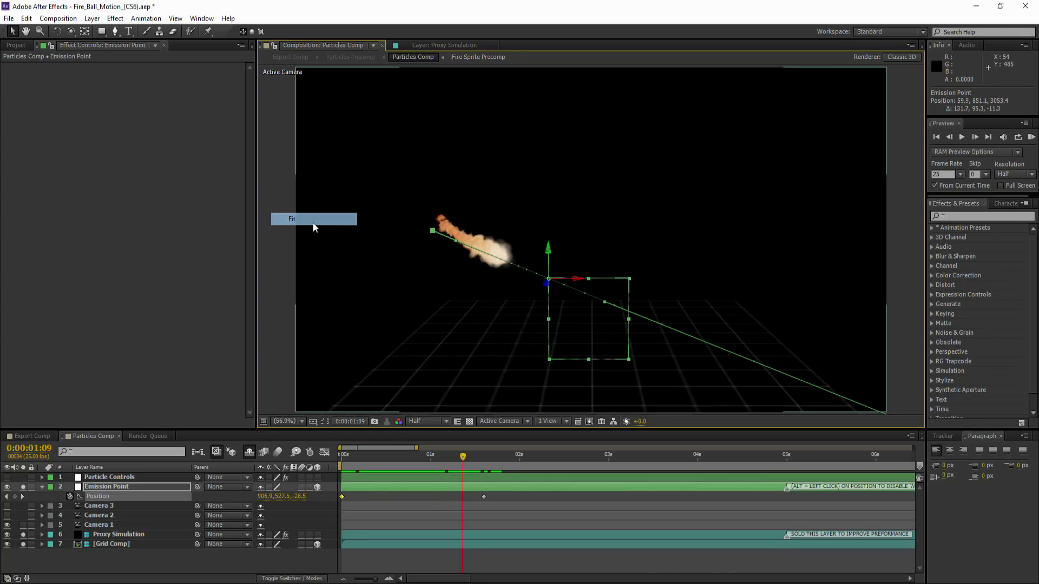
Add the expression wiggle (3, 50) to the Emission Point's Position and scrub through the motion to 0:00:01:18.
left_click(80, 555)
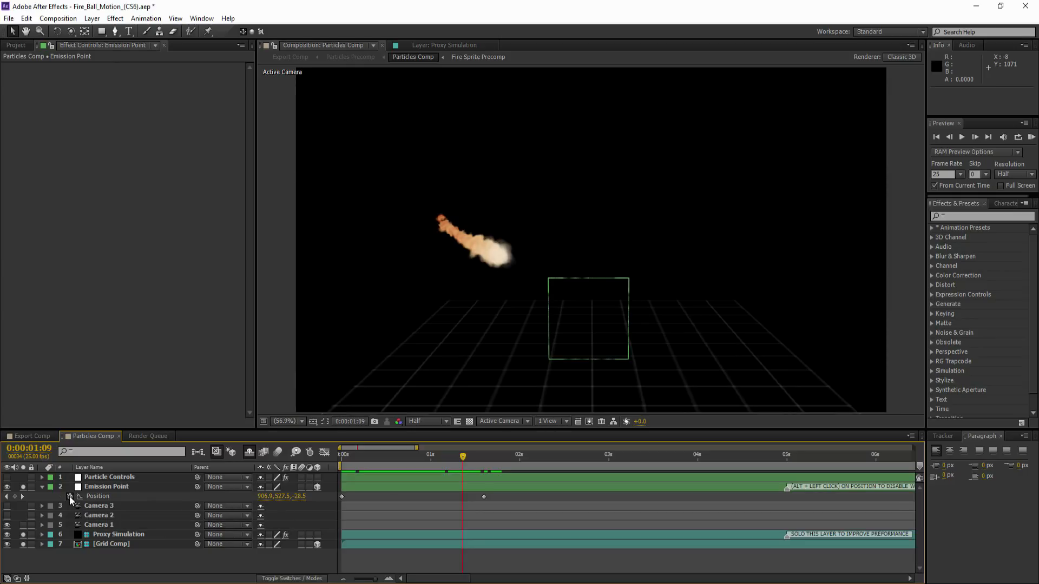
left_click(69, 496, "alt")
type("wiggle (3, 50")
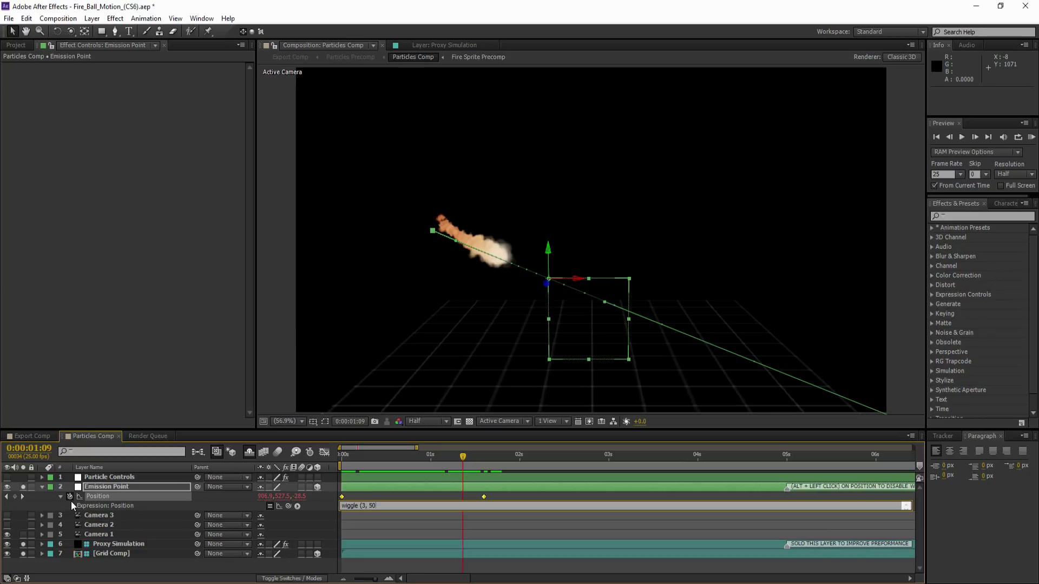
left_click(112, 477)
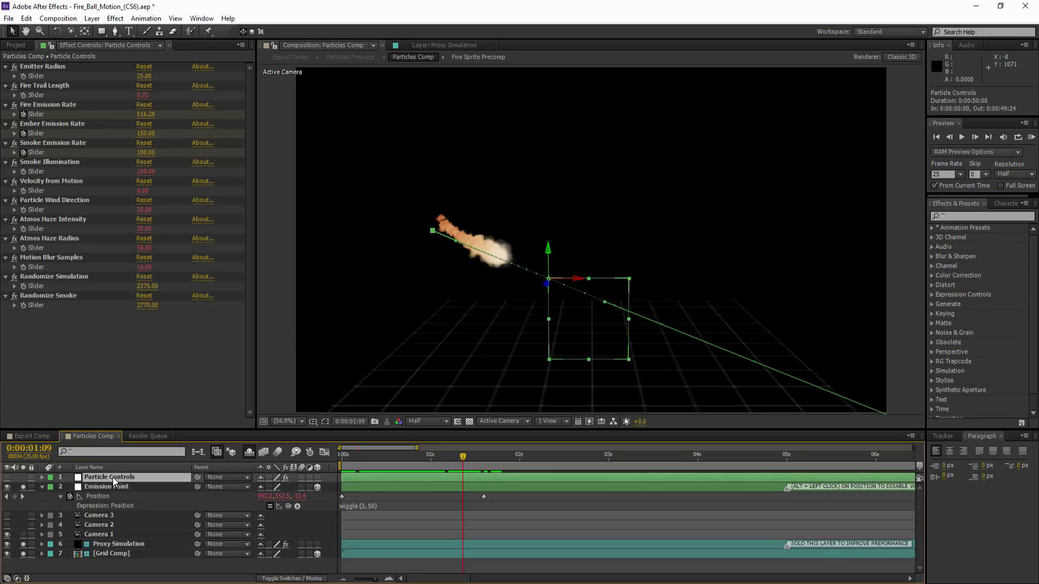
left_click_drag(340, 460, 495, 464)
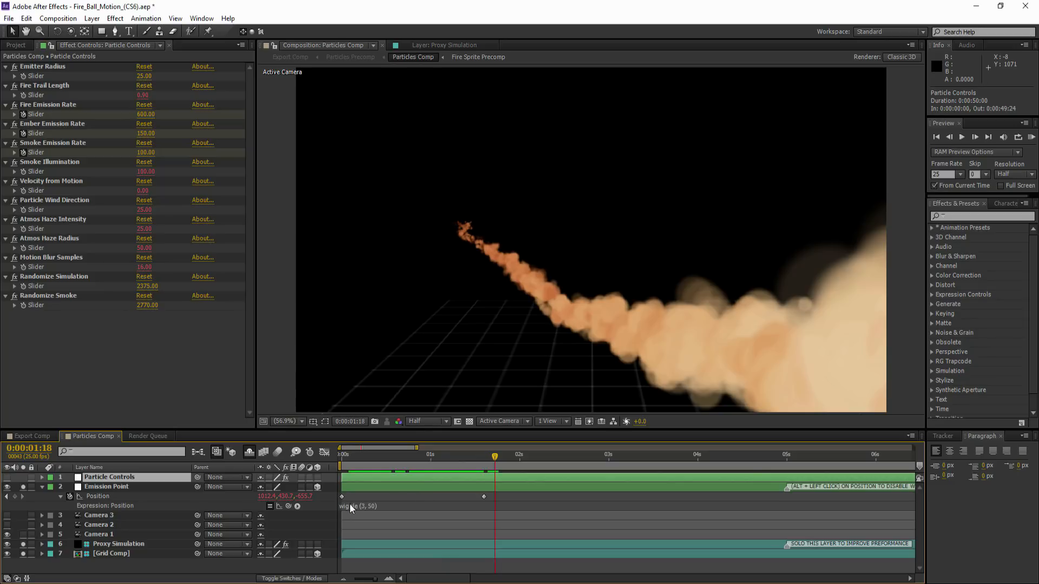
Change the Emission Point's Position wiggle expression to a frequency of 5 and an amplitude of 20.
left_click(368, 507)
left_click(364, 506)
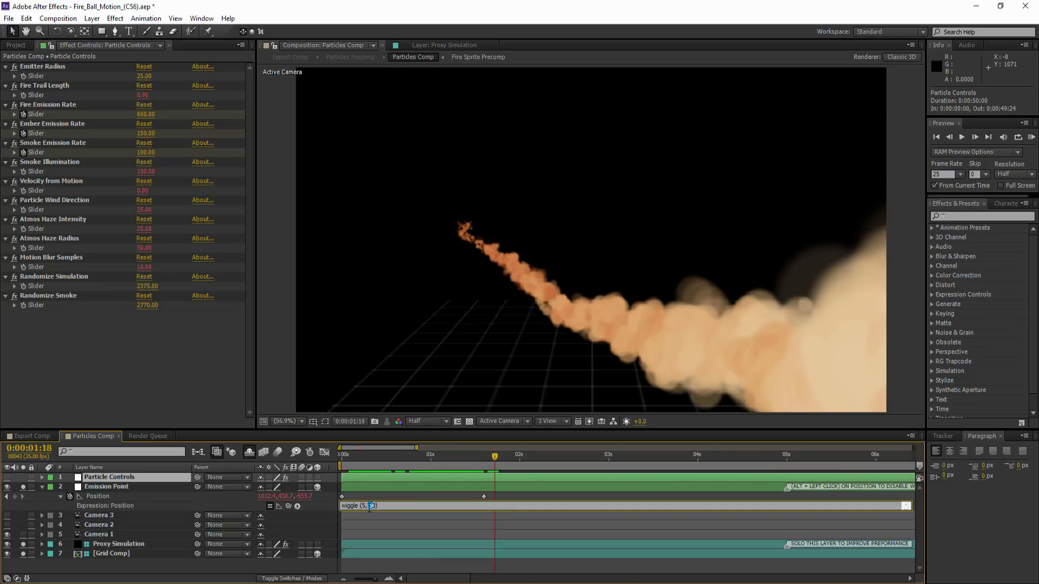
type("20")
Return to 0:00:00:00, unsolo the soloed layers and hide the Proxy Simulation layer.
left_click_drag(342, 458, 329, 490)
left_click(42, 487)
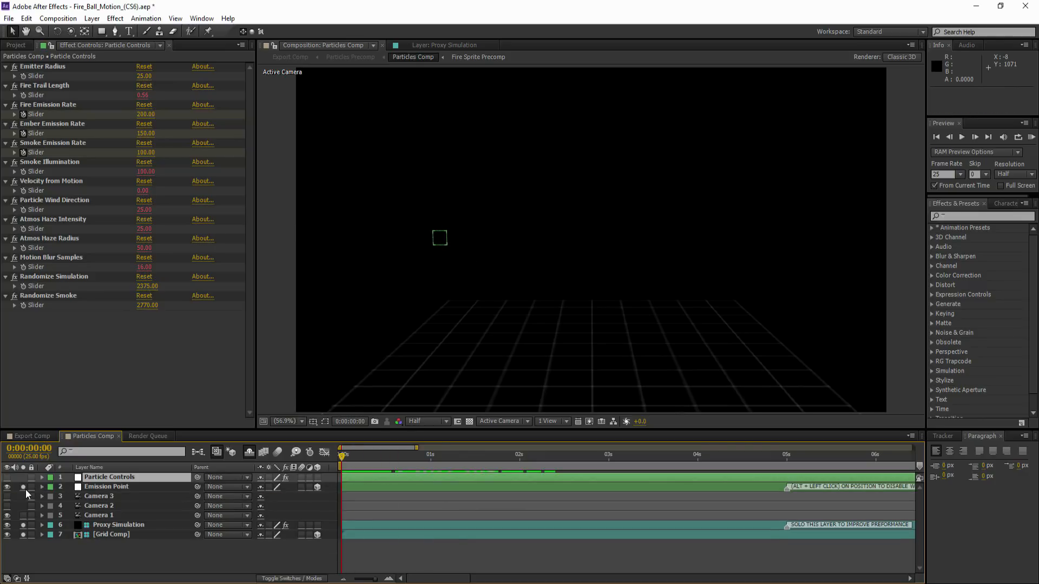
left_click(7, 525)
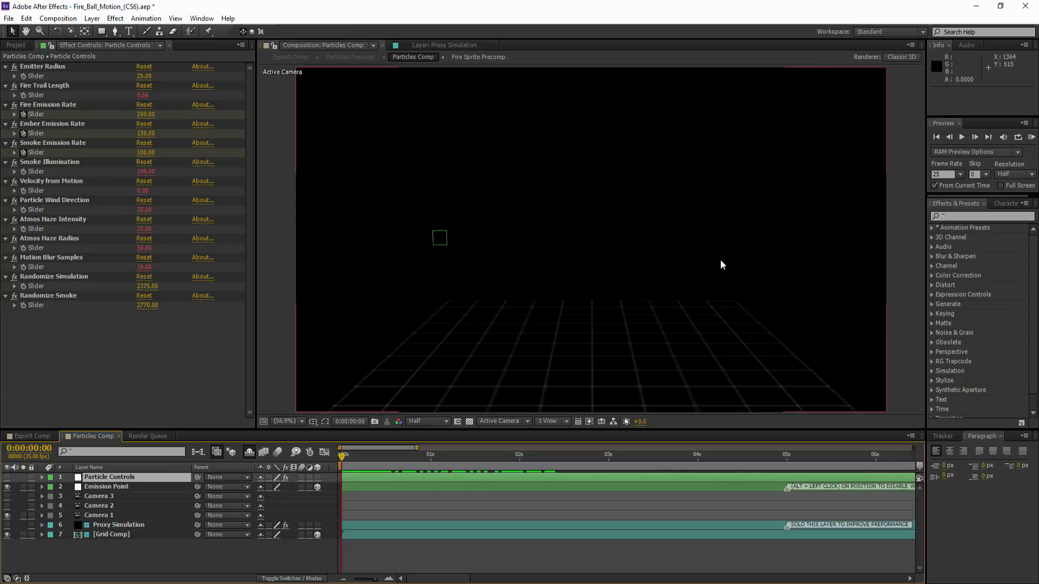
RAM preview the full fireball simulation from the start and inspect the smoke trail at 0:00:02:08.
left_click(1032, 138)
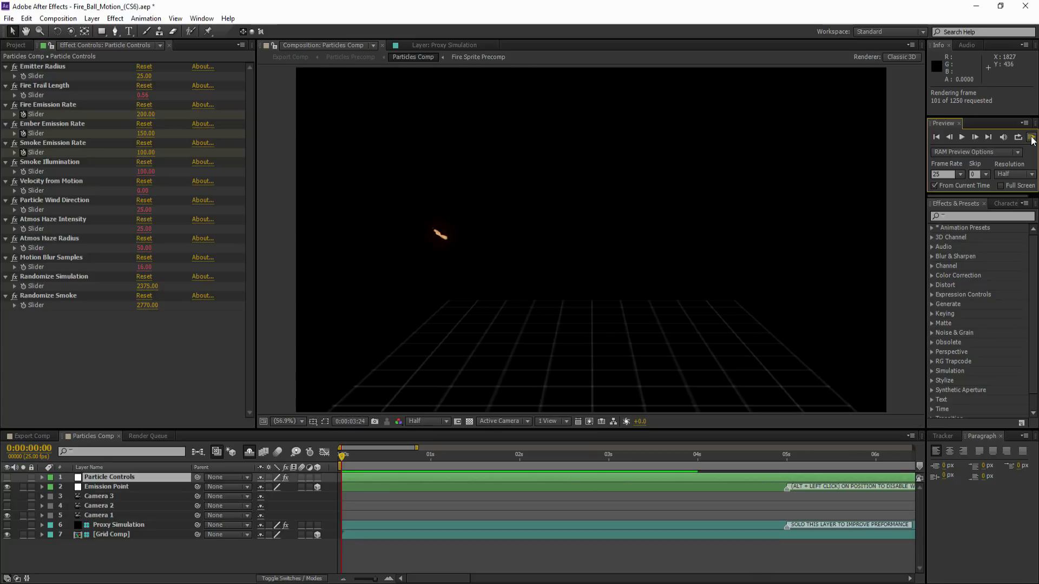
left_click(1032, 139)
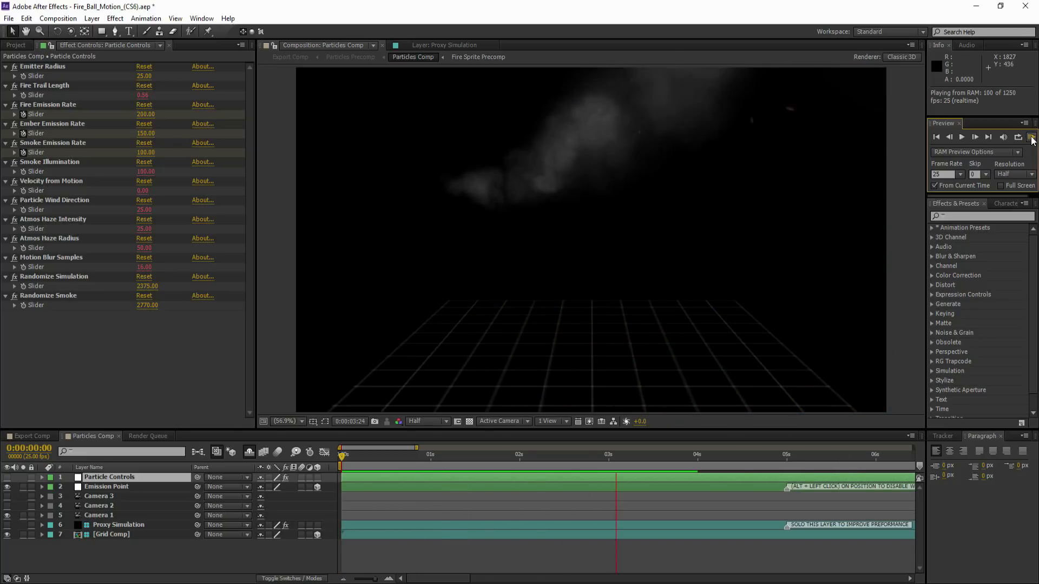
left_click(1032, 140)
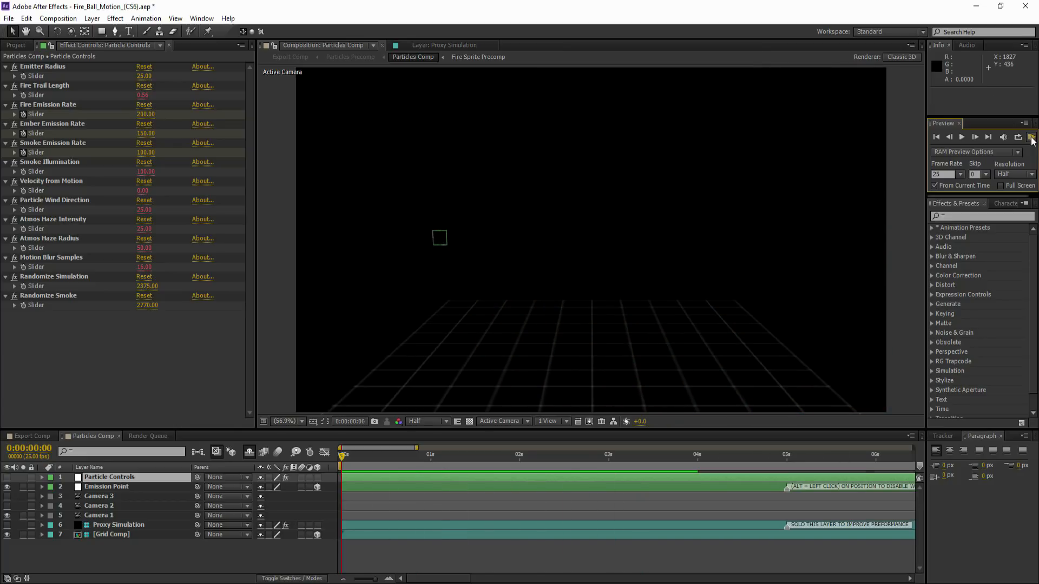
left_click_drag(363, 459, 550, 475)
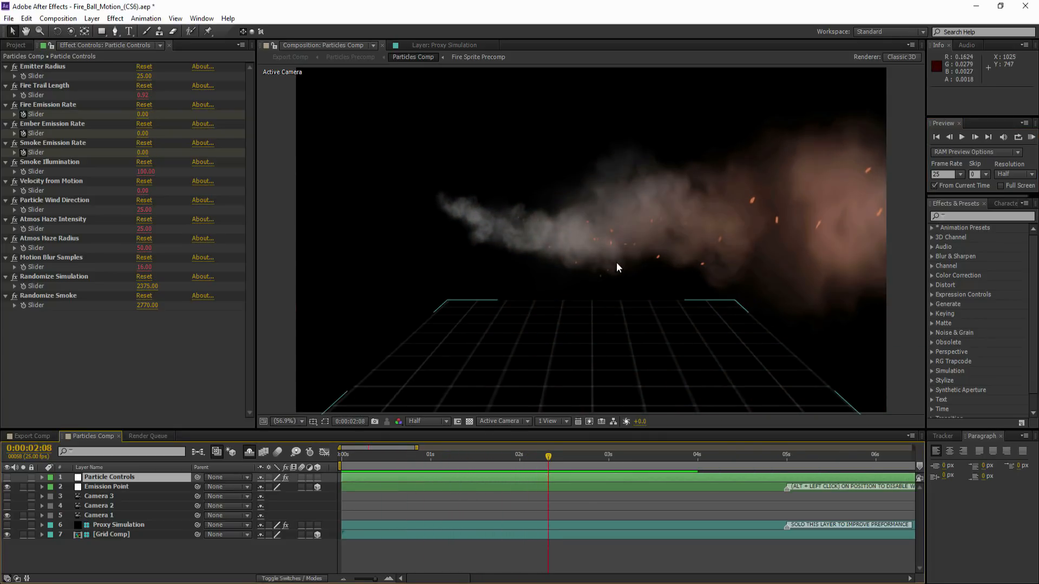
Reveal the shy layers and set the Smoke Trail layer's Particular Physics Gravity to -75.
left_click(248, 451)
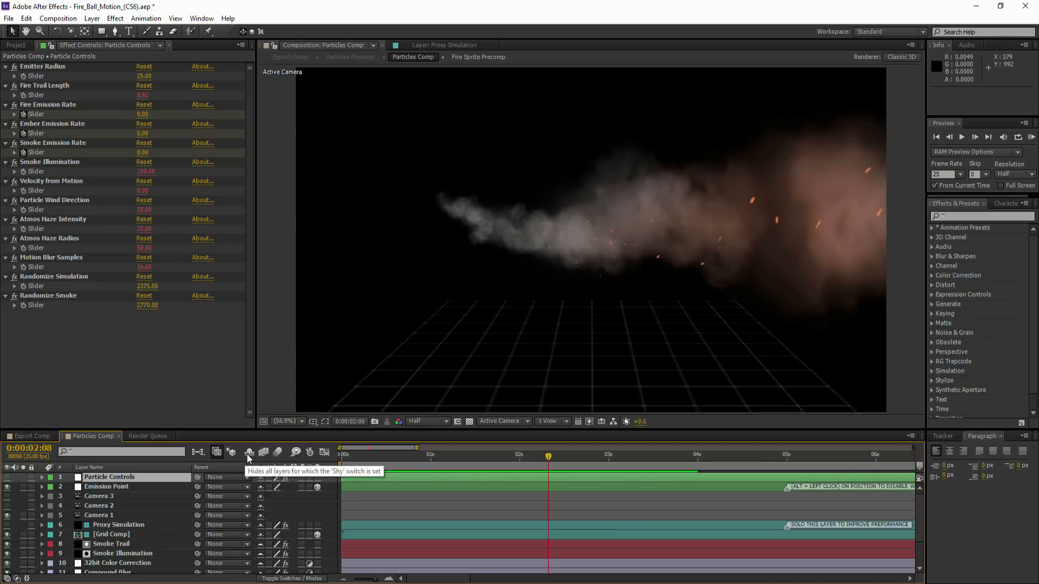
left_click_drag(263, 428, 265, 361)
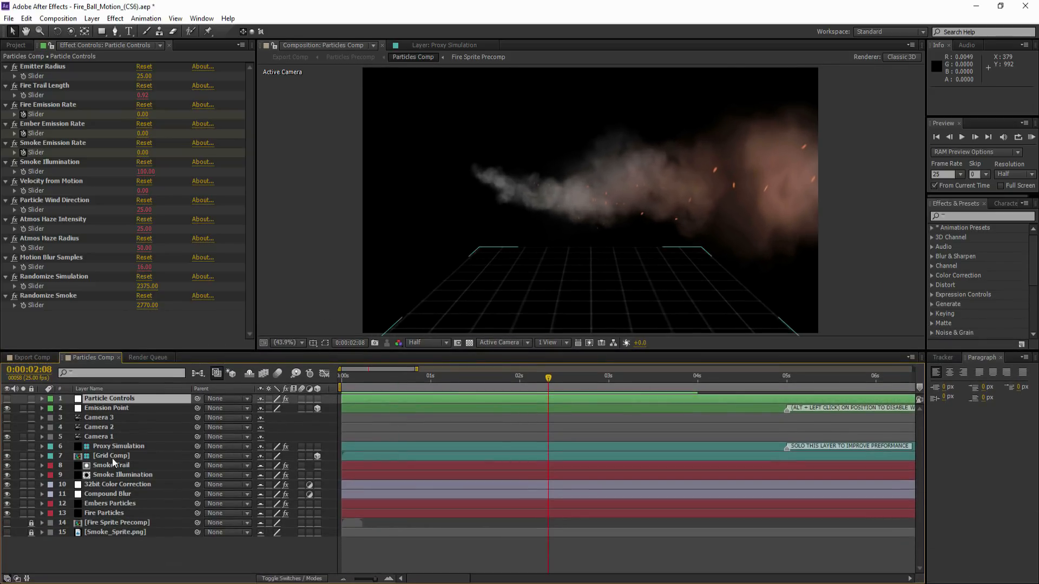
left_click(111, 466)
left_click(15, 167)
left_click(145, 186)
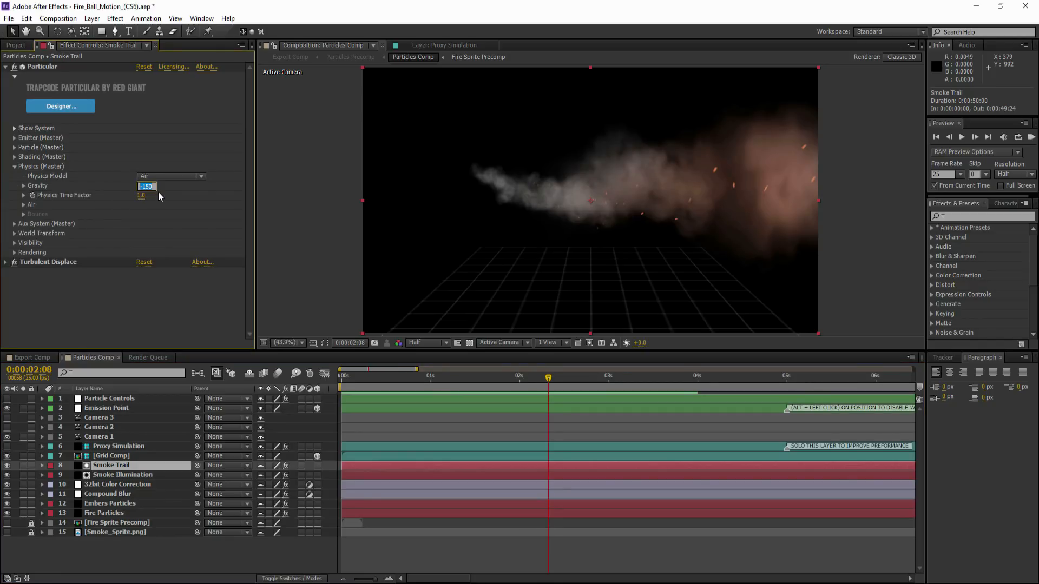
type("-")
key("Return")
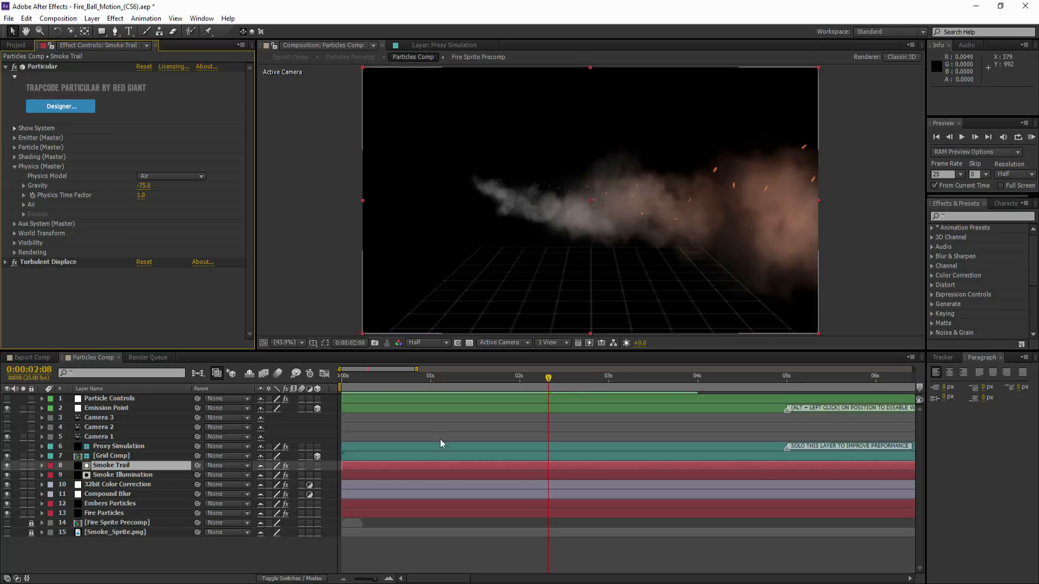
Enlarge the composition view, RAM preview the fireball simulation from the start and inspect the frame at 0:00:01:14.
left_click(935, 137)
left_click_drag(257, 352, 241, 418)
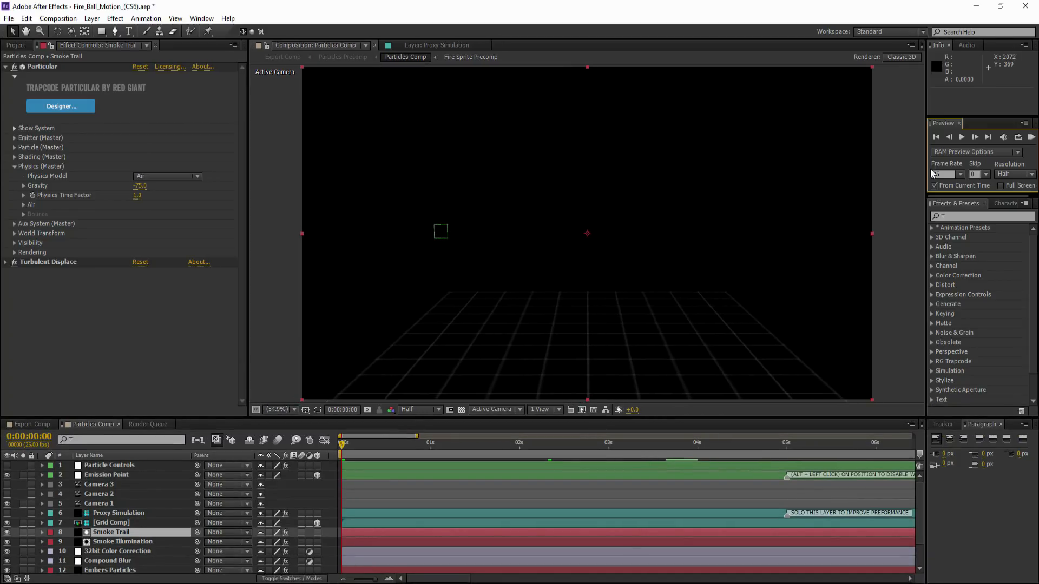
left_click(1031, 138)
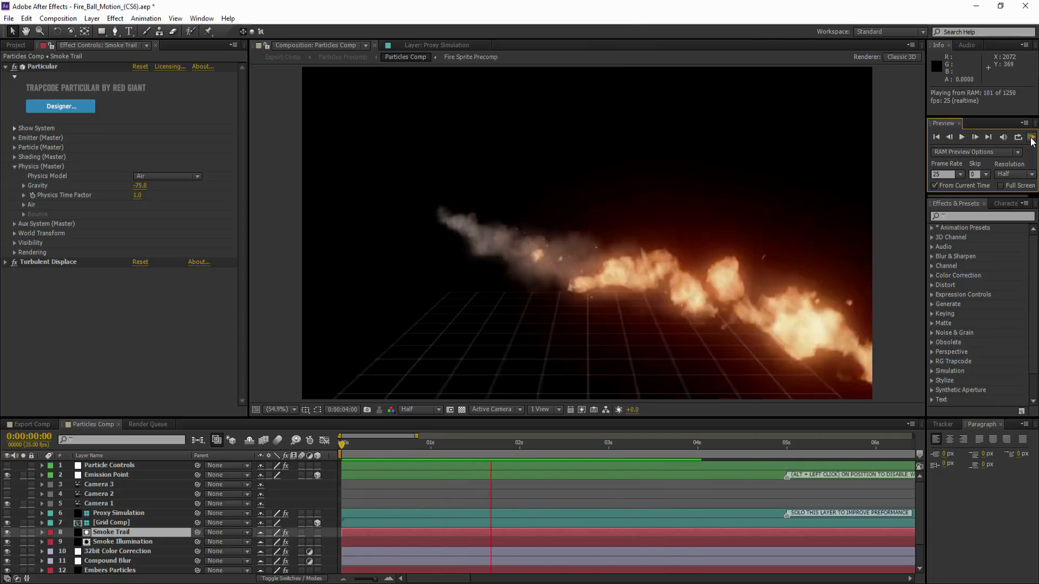
left_click(1031, 139)
left_click_drag(355, 449, 482, 444)
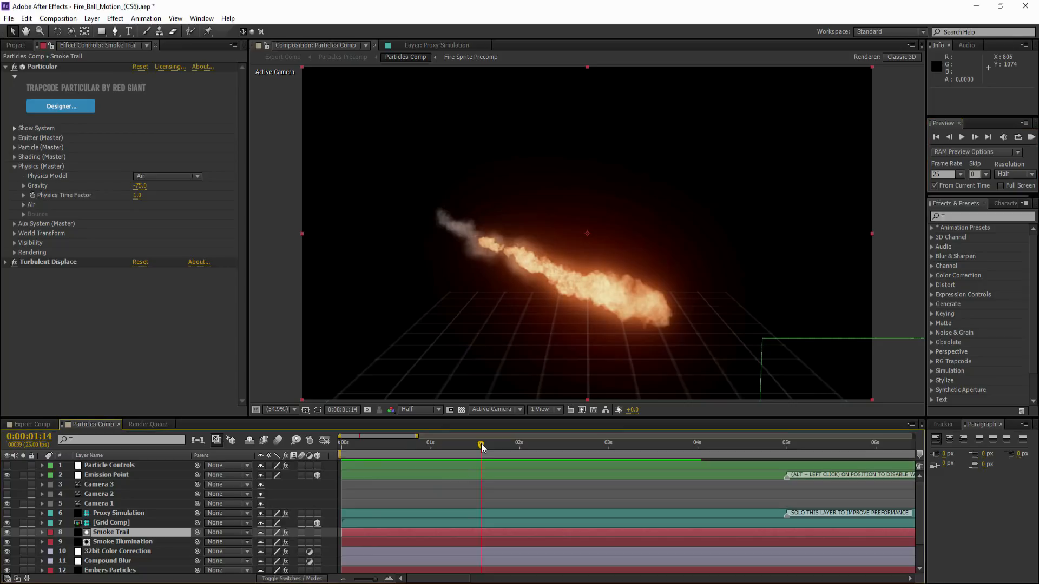
Hide the shy layers and try Emitter Radius values of 50 and 10 on the Particle Controls layer.
left_click(249, 441)
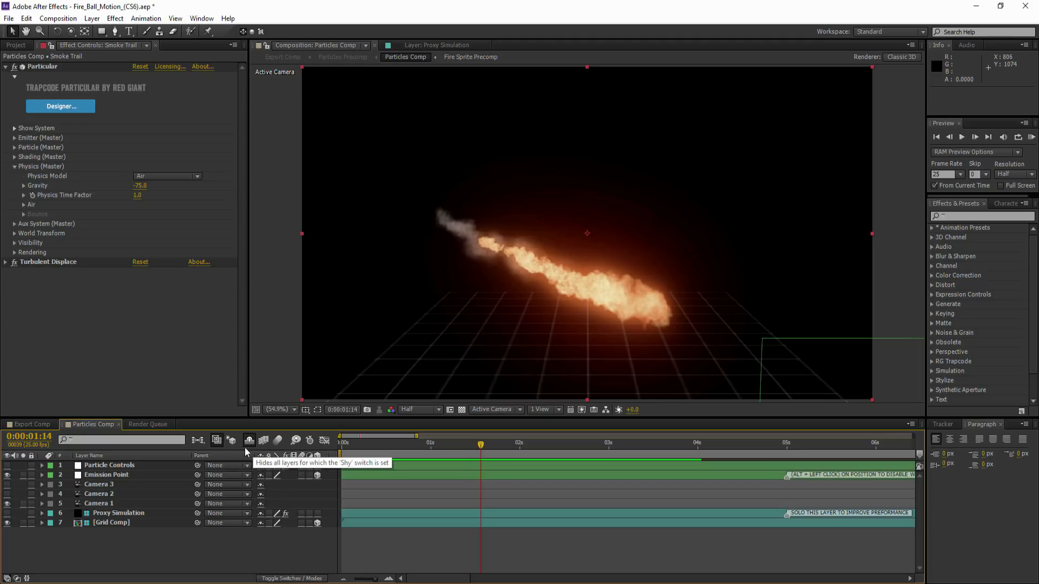
left_click(117, 467)
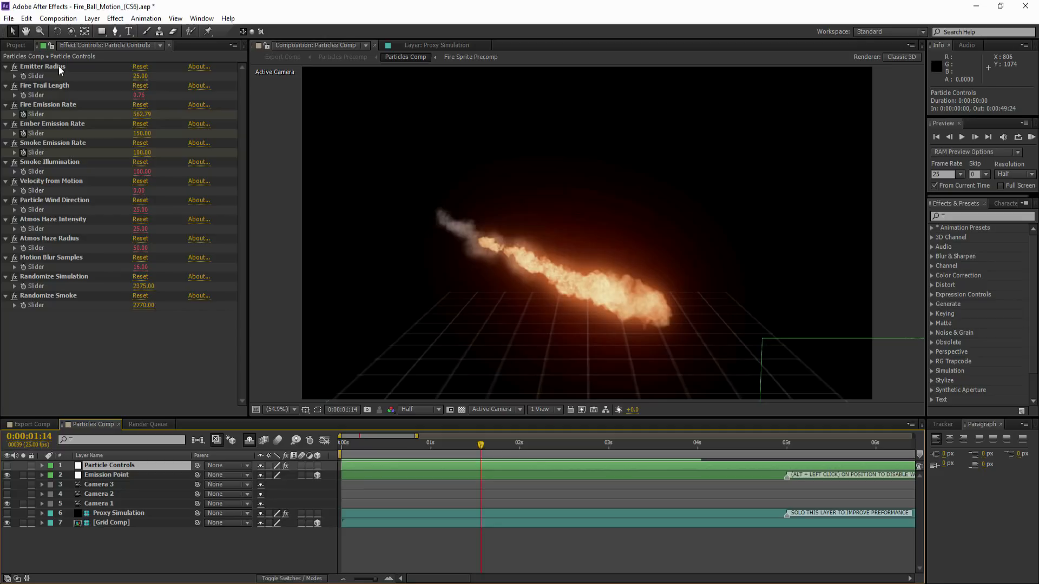
left_click(140, 76)
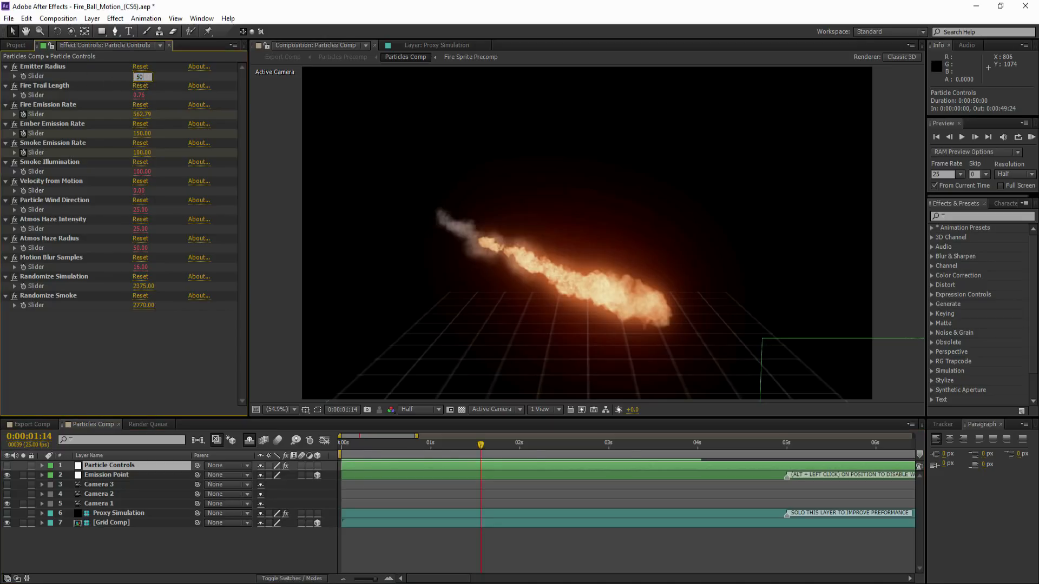
type("50")
key("Return")
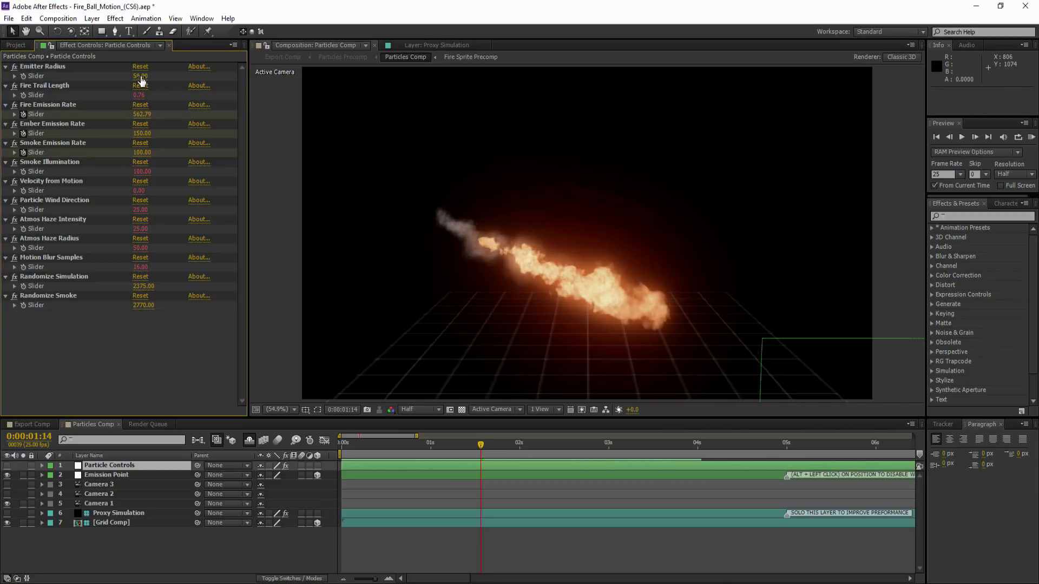
left_click(140, 76)
type("10")
key("Return")
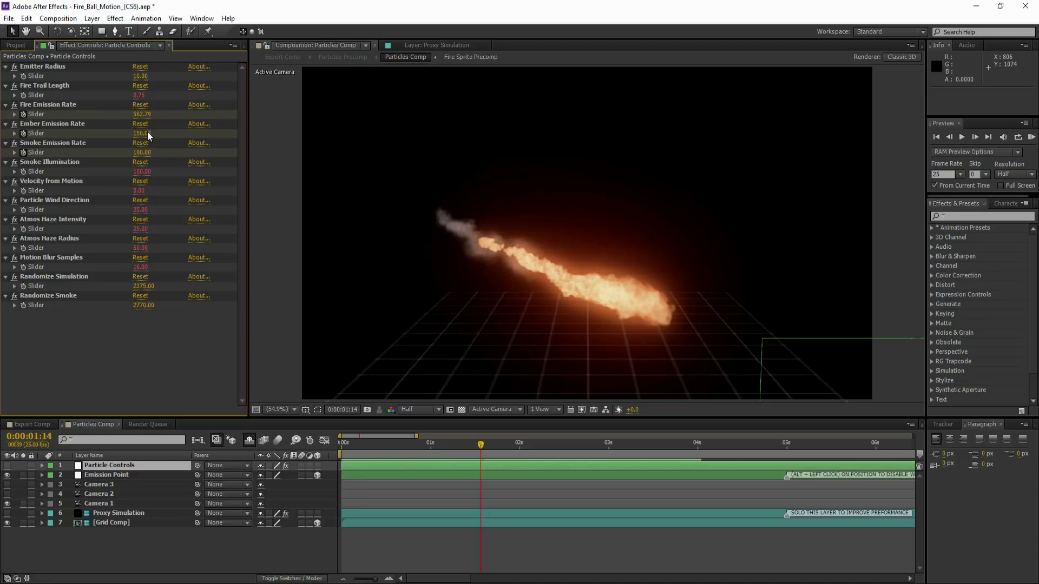
Set Velocity from Motion to 10, try a Particle Wind Direction of 100 and undo the wind change.
left_click(139, 190)
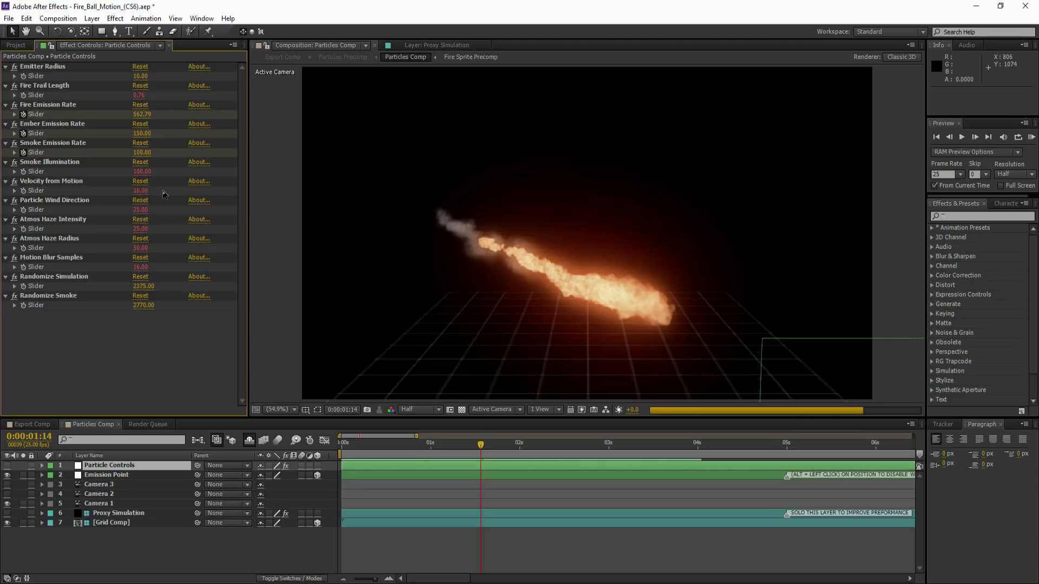
left_click(141, 211)
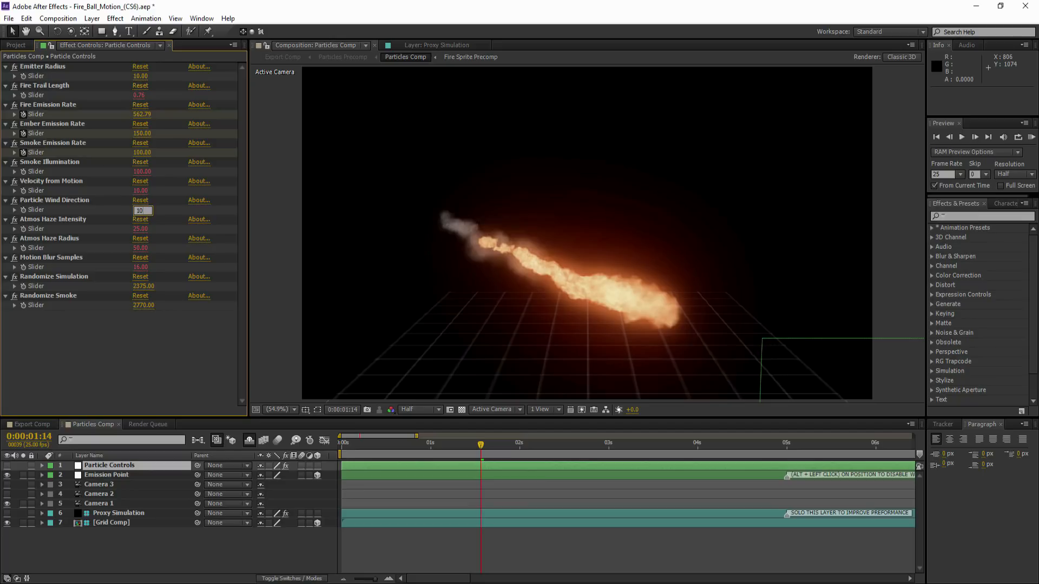
key("Return")
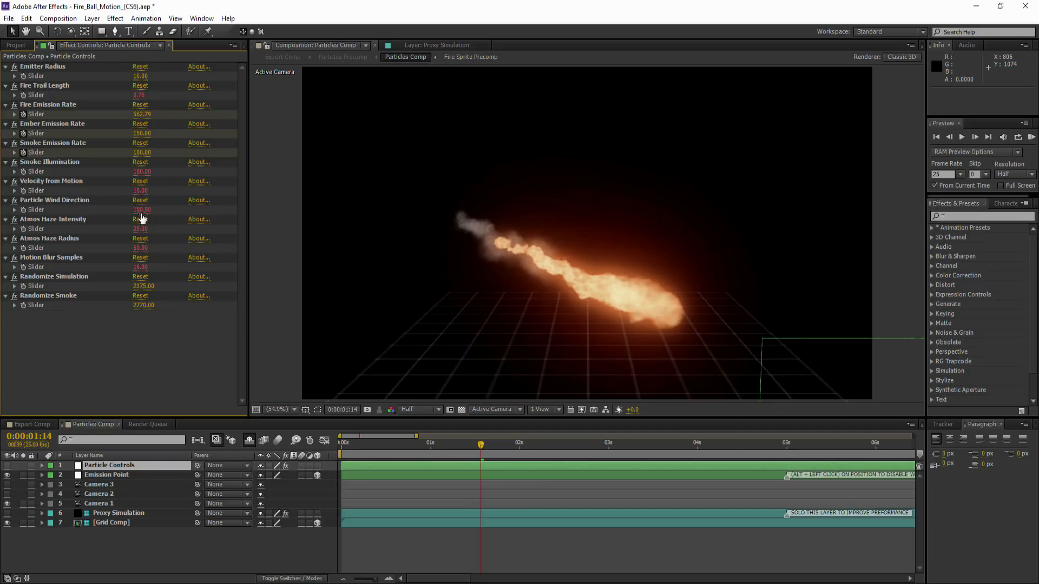
key("ctrl+z")
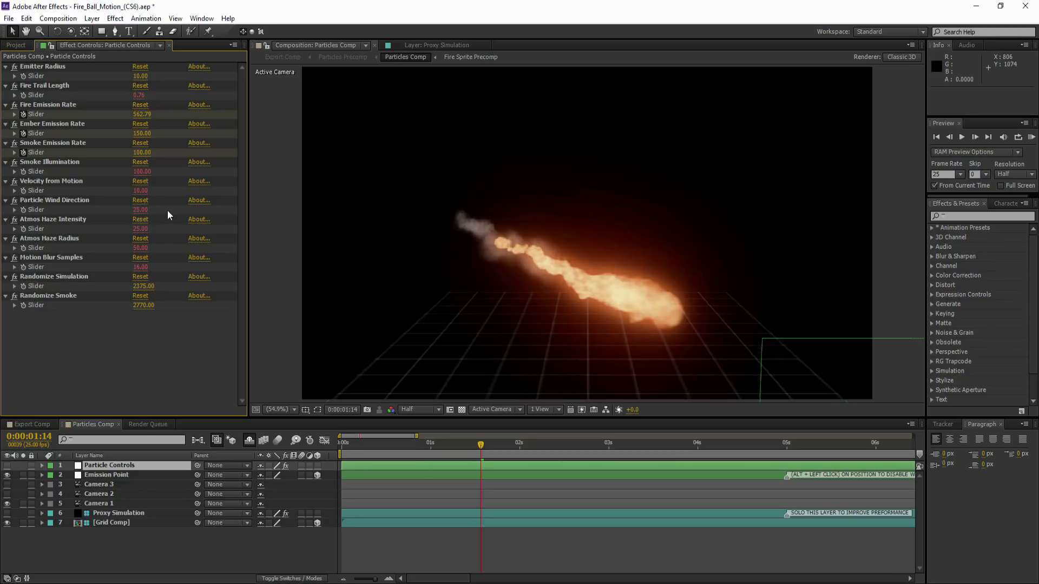
Set Atmos Haze Intensity to 35 and Motion Blur Samples to 8 on the Particle Controls layer.
left_click(141, 232)
type("35")
key("Return")
mouse_move(145, 233)
left_mouse_down()
mouse_move(166, 232)
mouse_move(144, 248)
left_mouse_up()
left_click(149, 236)
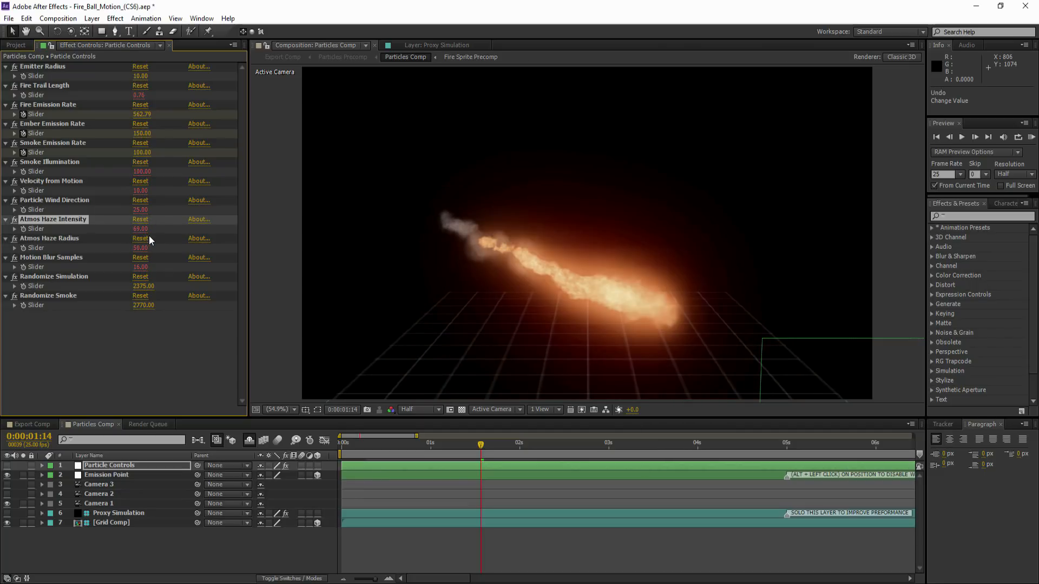
left_click(140, 268)
type("8")
key("Return")
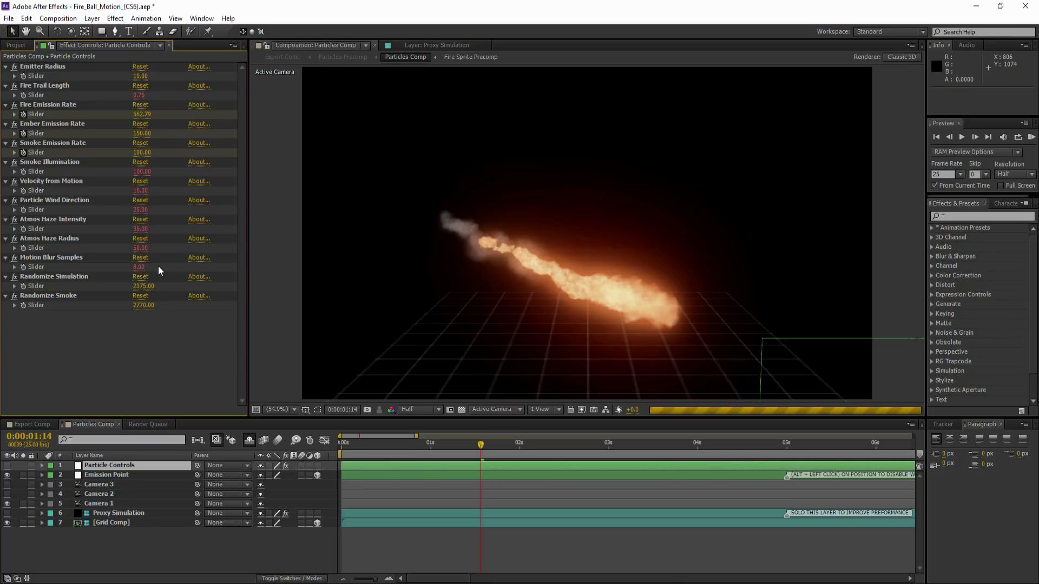
Set Randomize Simulation to 2391 and Randomize Smoke to 2786, and check the smoke at 0:00:01:21.
left_click_drag(145, 287, 155, 287)
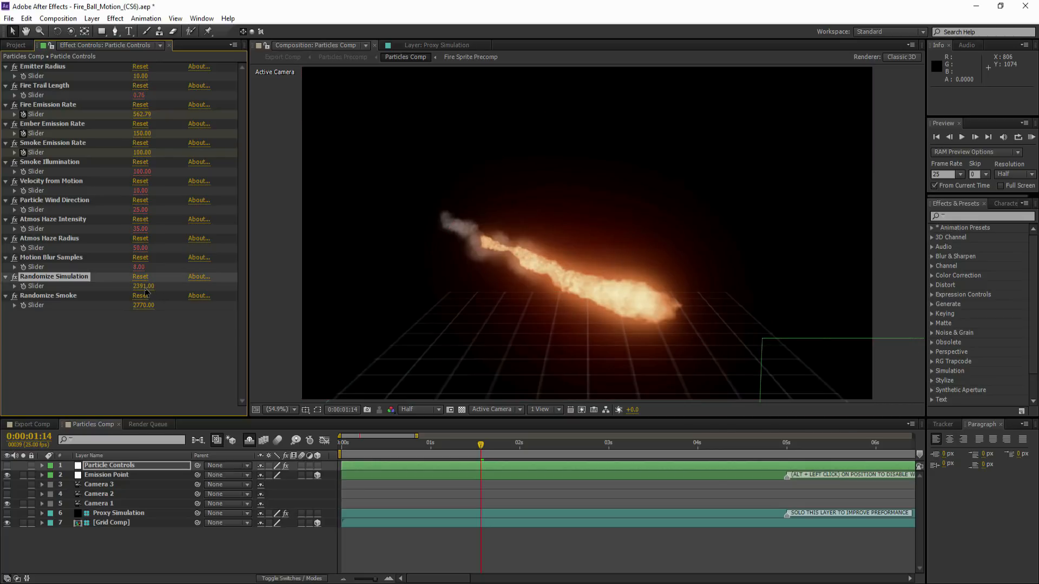
left_click_drag(145, 305, 168, 305)
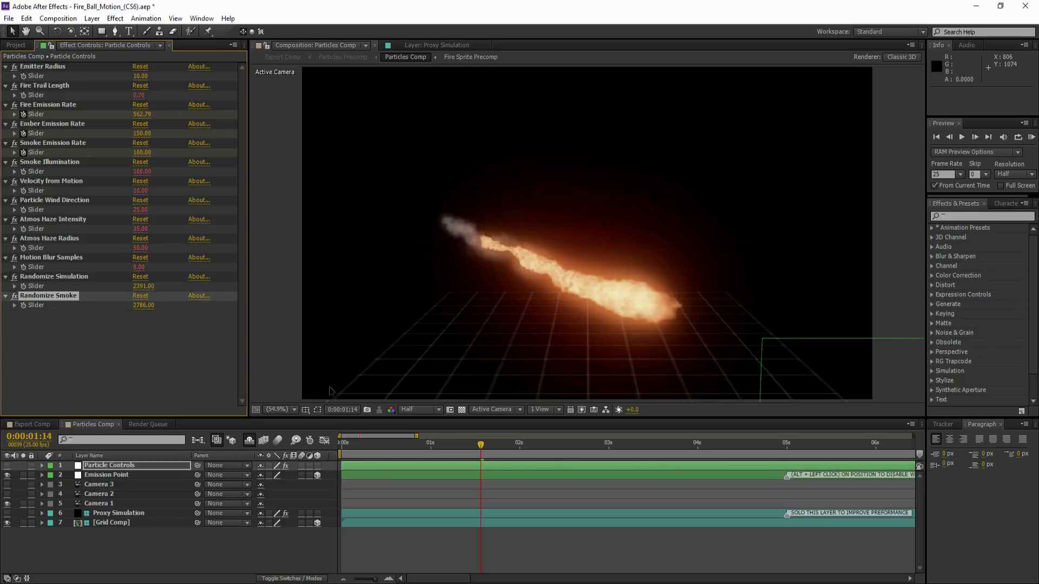
left_click_drag(482, 444, 492, 445)
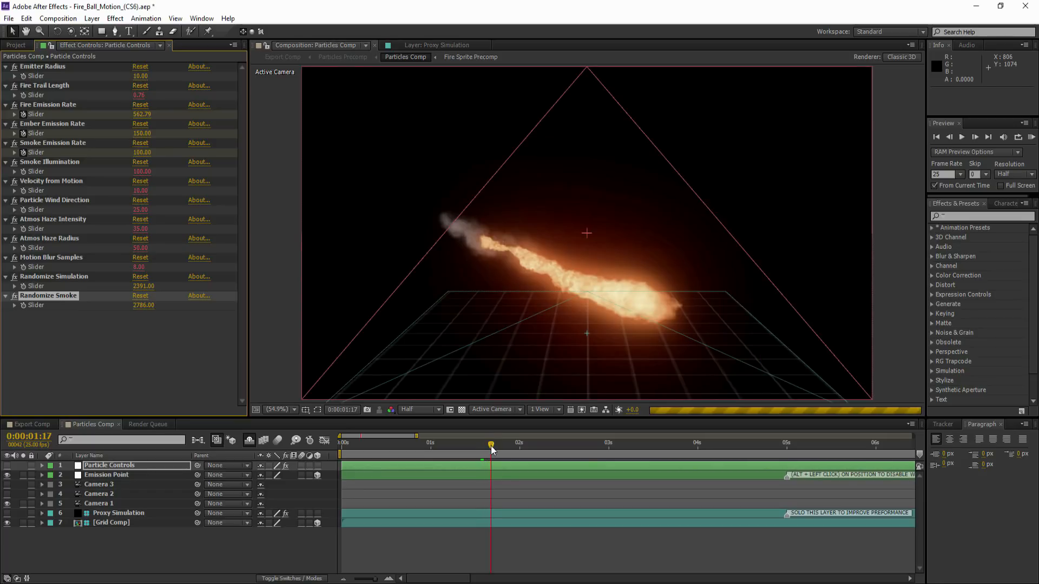
left_click_drag(503, 447, 506, 446)
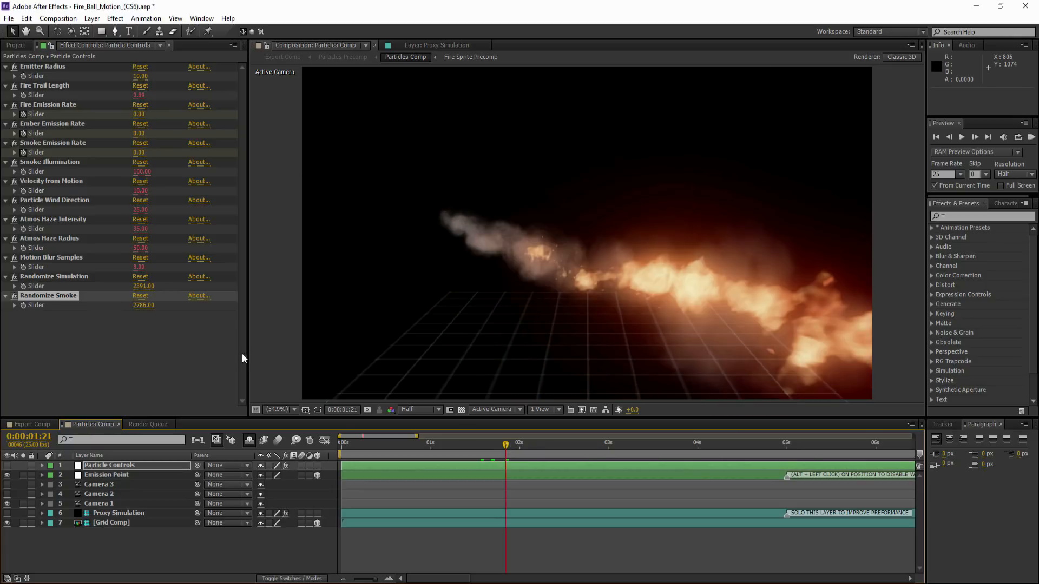
Try a Smoke Illumination of 0, restore it to 100 and set Randomize Smoke to 2809.
left_click(144, 171)
key("Return")
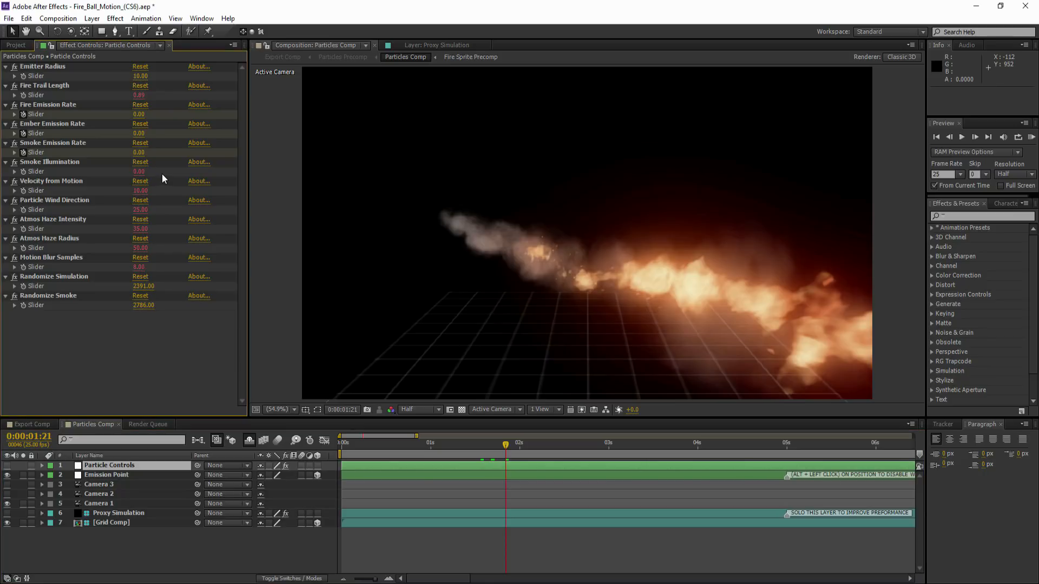
left_click(139, 173)
mouse_move(139, 308)
left_mouse_down()
mouse_move(158, 308)
mouse_move(146, 311)
left_mouse_up()
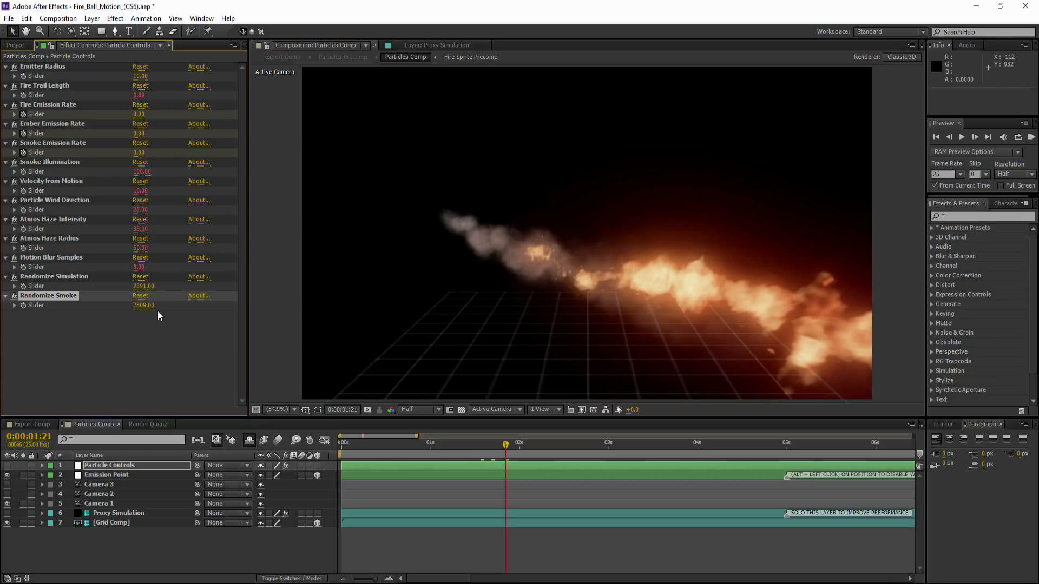
Inspect the fireball composite in the Export Comp frame by frame between 0:00:01:14 and 0:00:01:16.
left_click(479, 444)
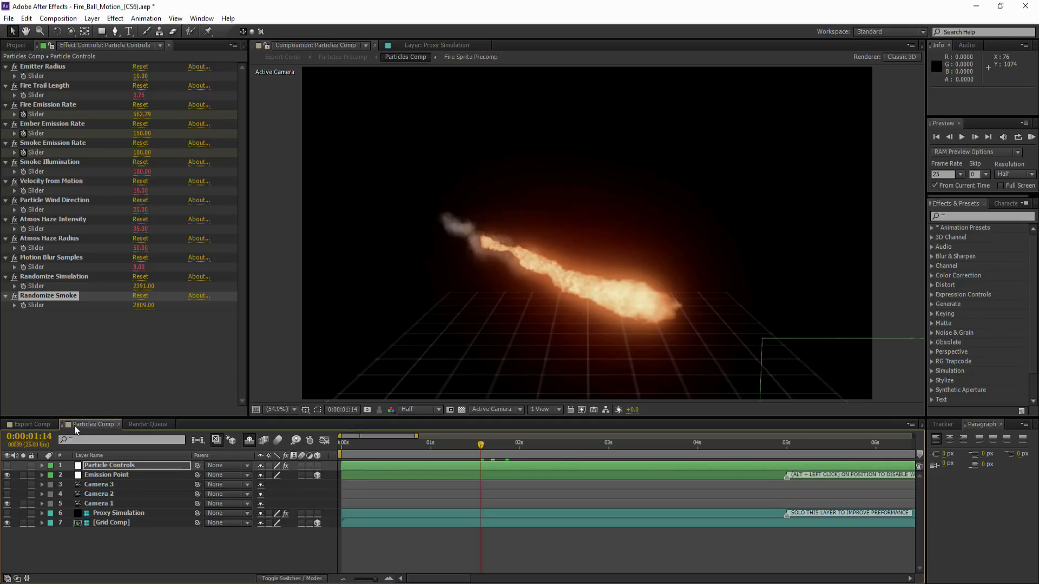
left_click(35, 426)
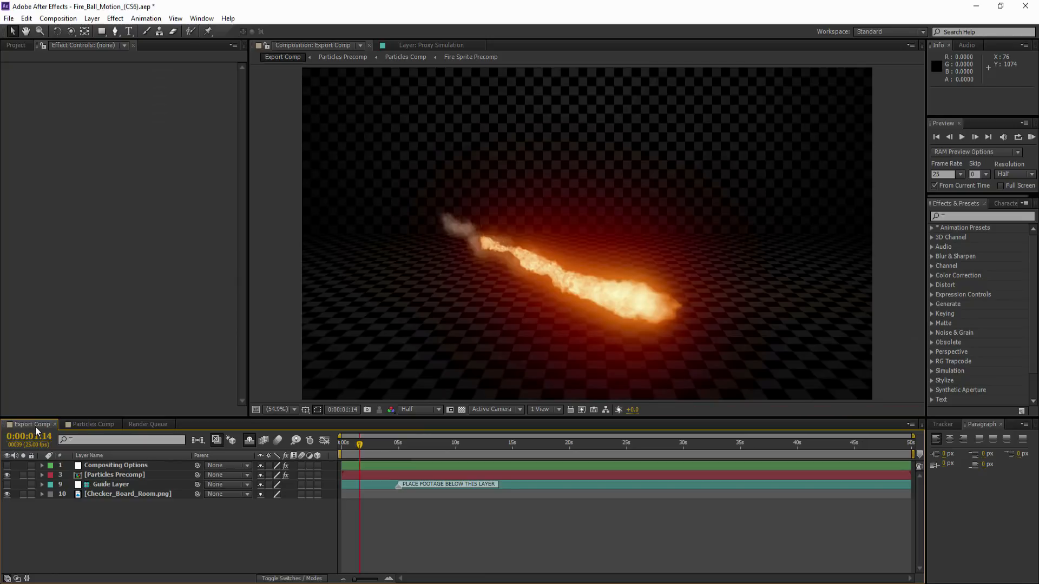
left_click(975, 138)
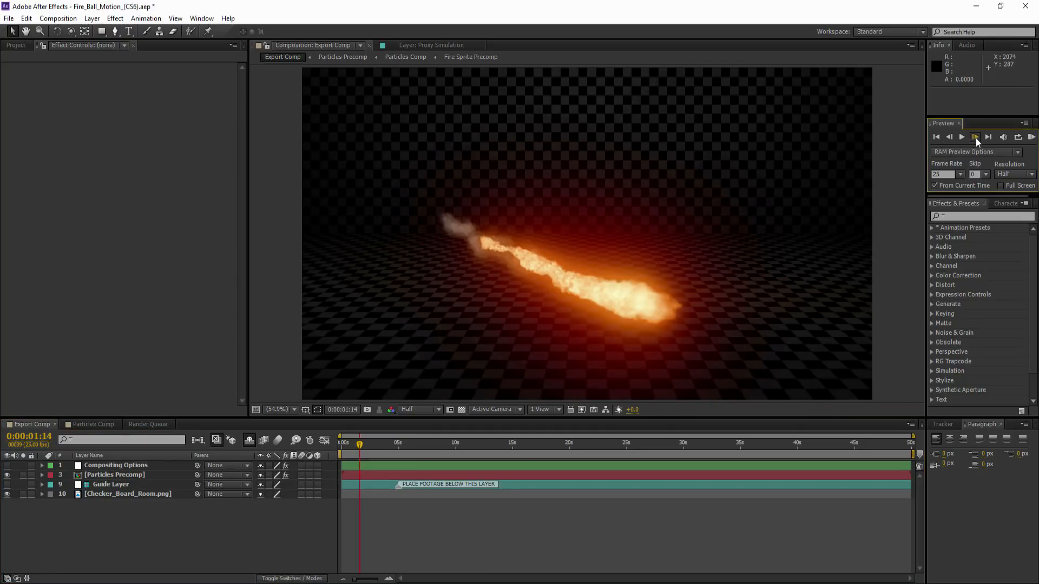
left_click(20, 47)
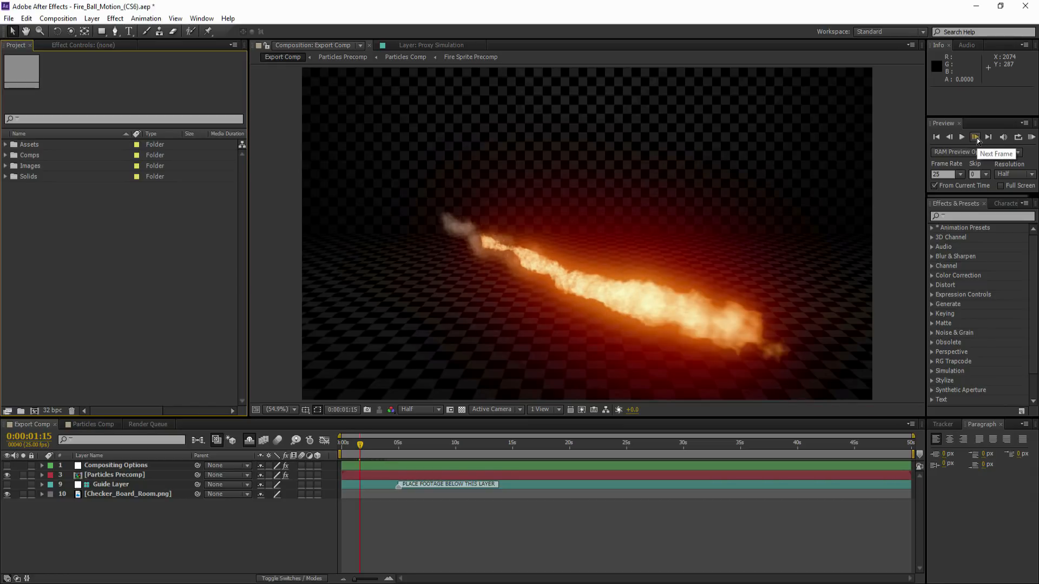
key("space")
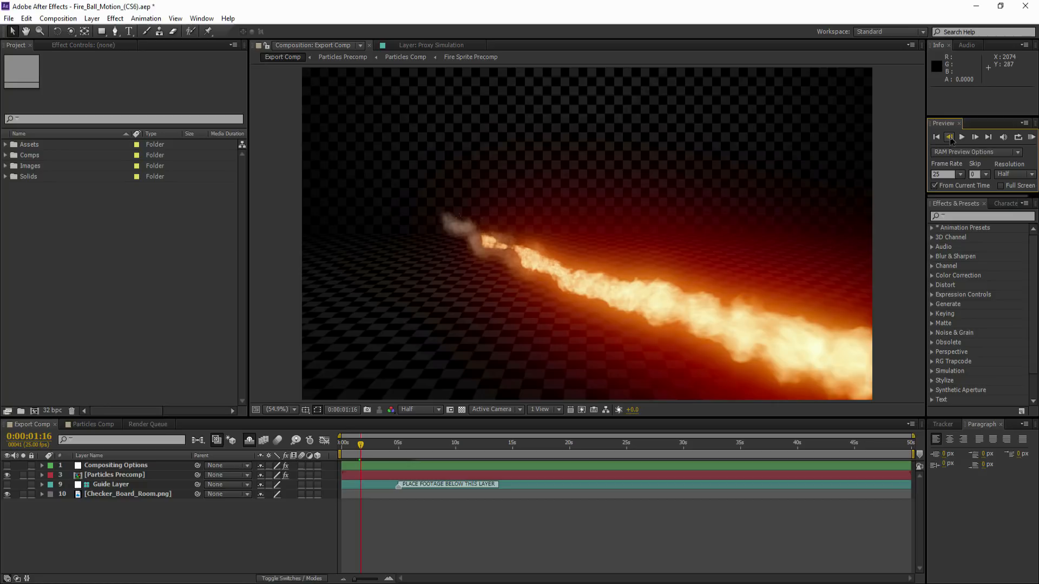
left_click(949, 137)
left_click(950, 138)
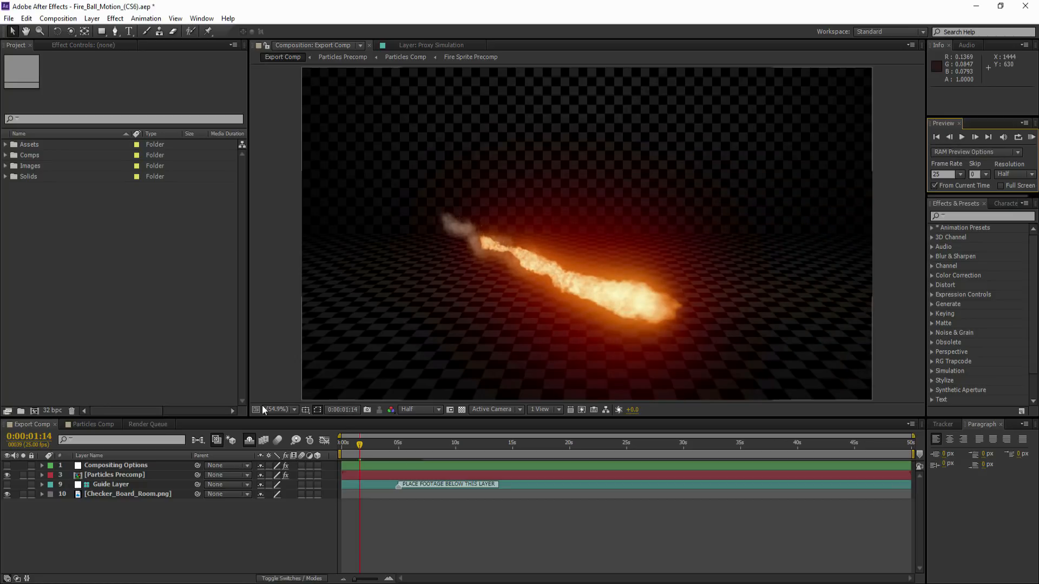
Return to the Particles Comp and set the Particle Controls layer's Emitter Radius to 25.
left_click(90, 426)
left_click(101, 45)
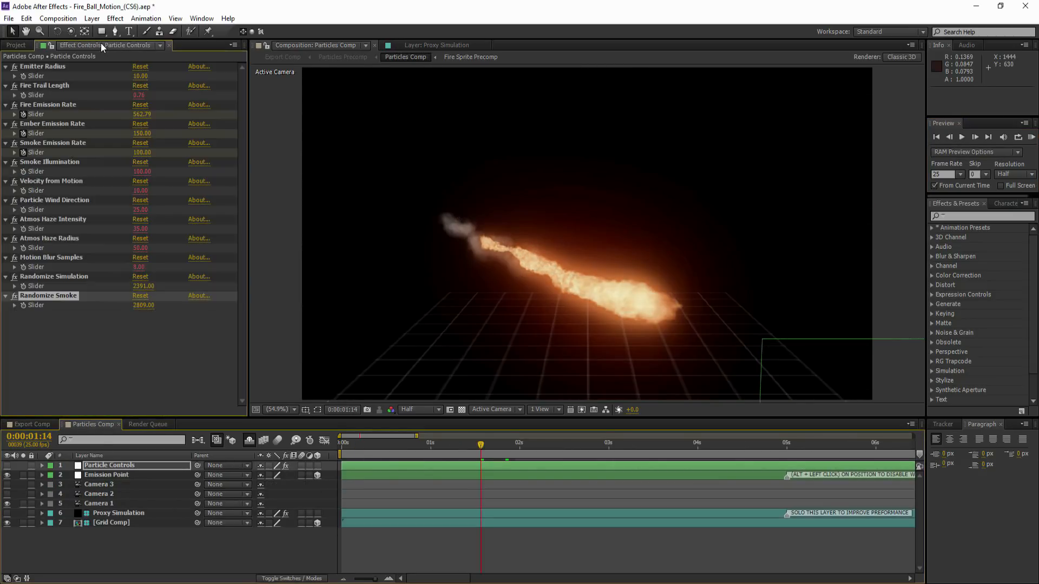
left_click(141, 76)
type("25")
left_click(166, 76)
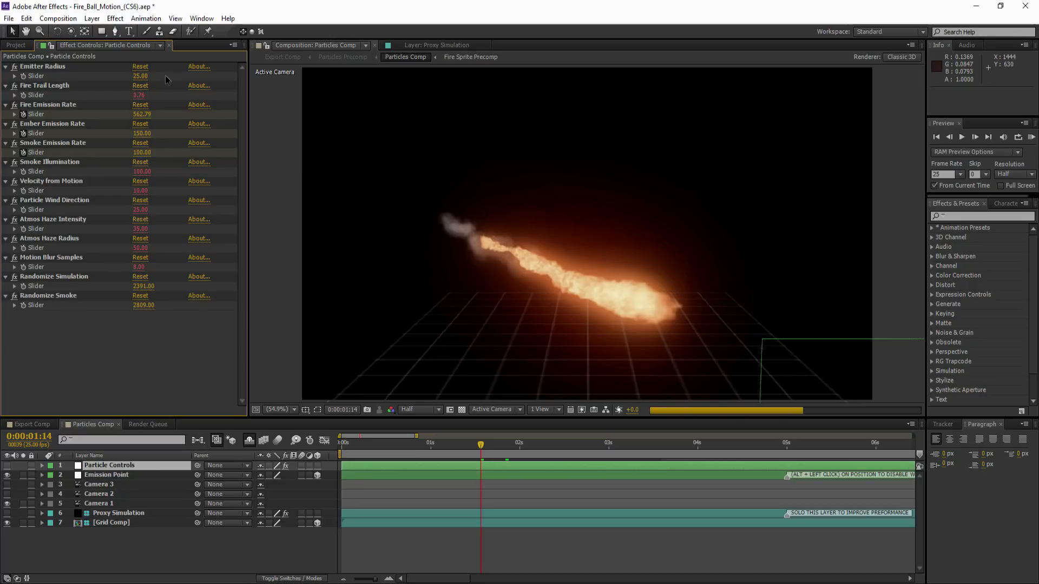
Switch to the Export Comp and display the Compositing Options layer's effect controls.
left_click(32, 424)
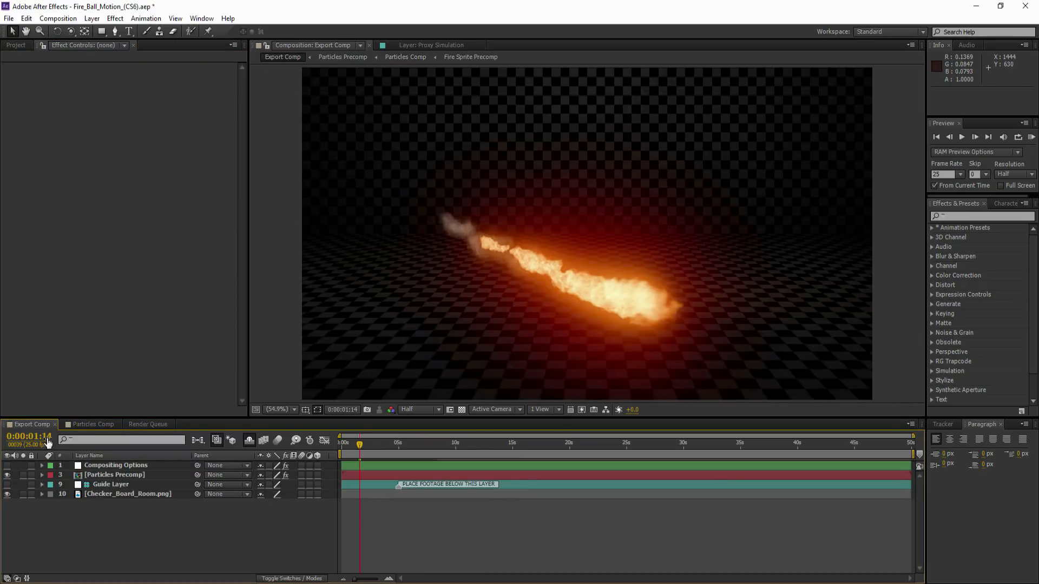
left_click(22, 47)
left_click(107, 466)
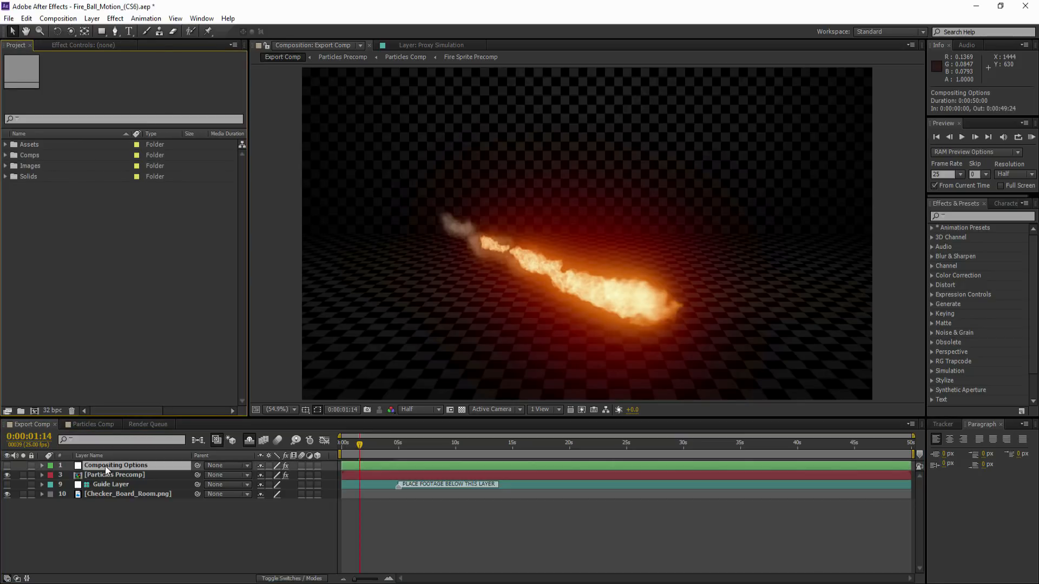
left_click(102, 44)
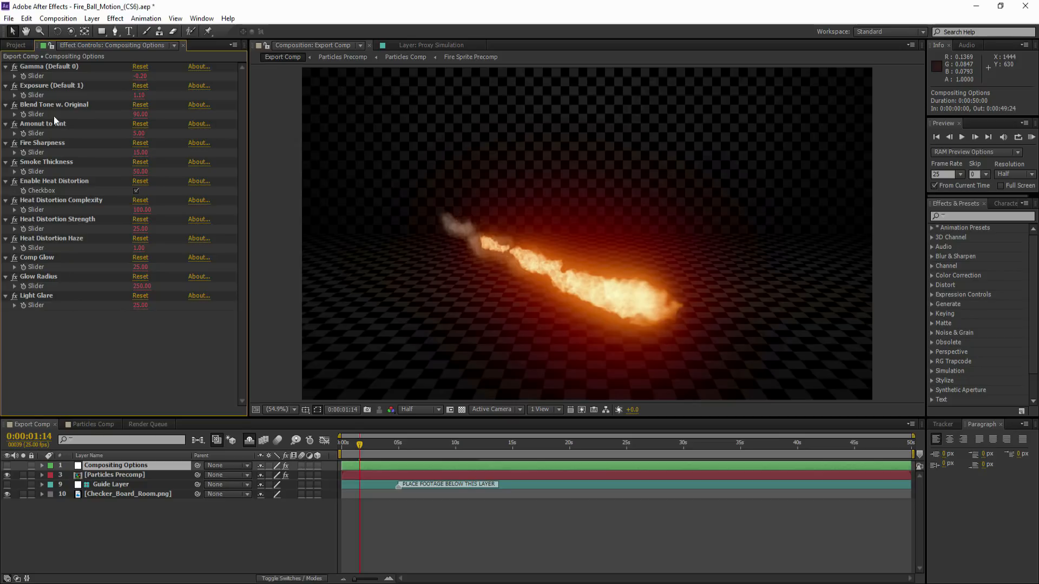
Import Stock_Photo.jpg as footage and place it directly below the Guide Layer in the Export Comp.
left_click(17, 45)
right_click(53, 232)
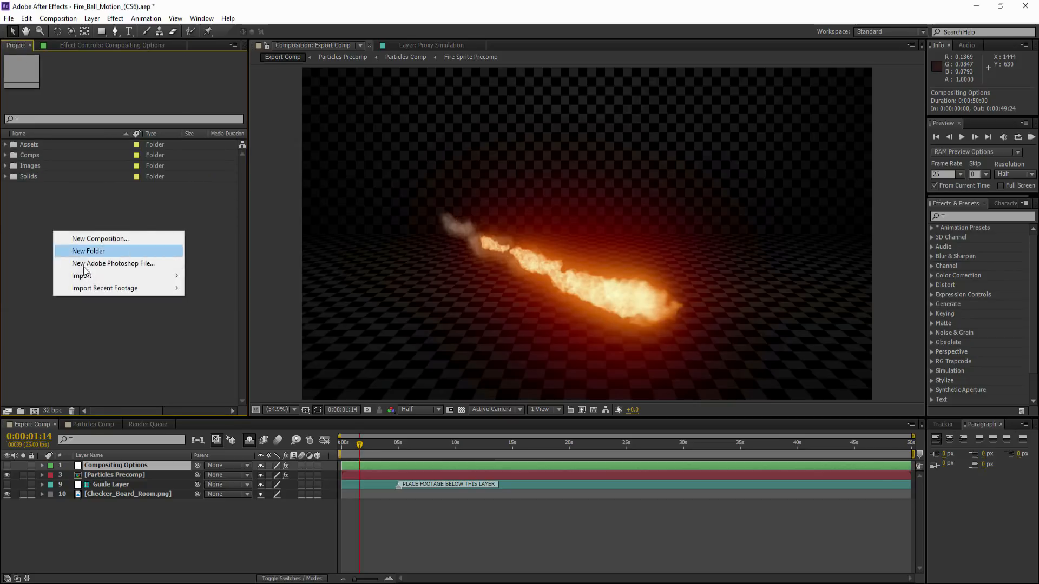
mouse_move(89, 277)
left_click(212, 276)
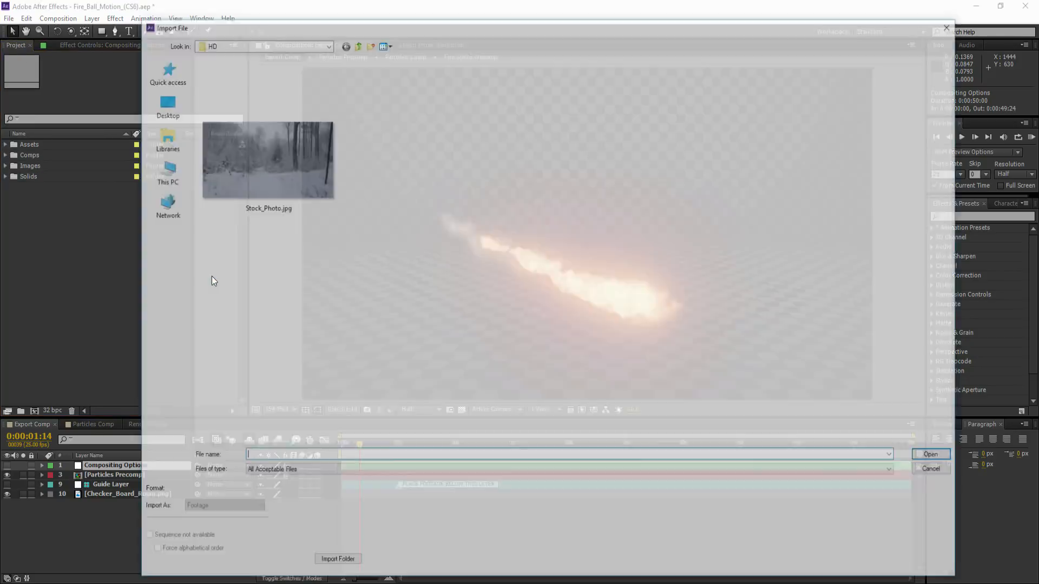
left_click(277, 151)
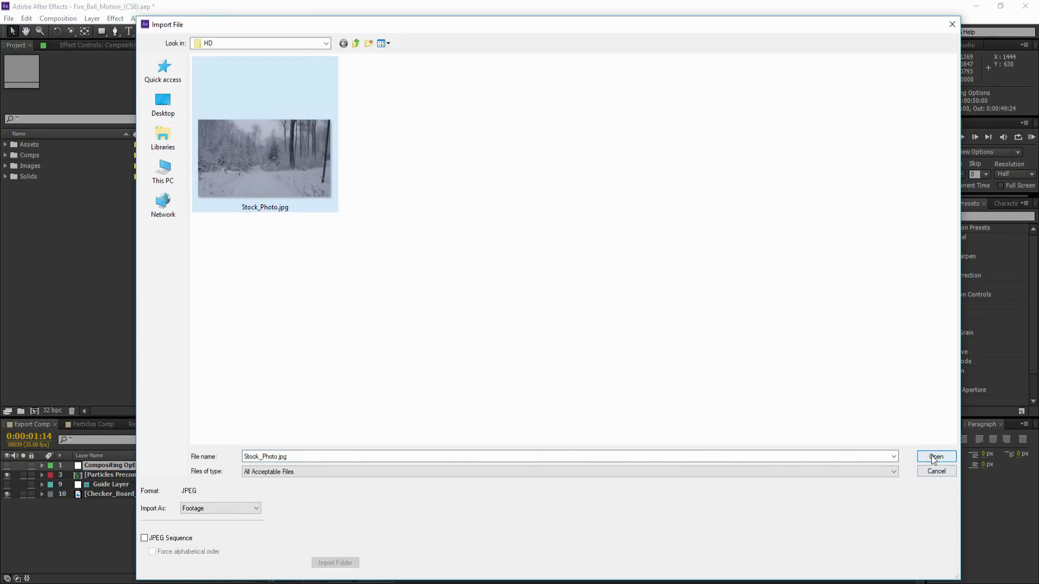
left_click(935, 456)
left_click_drag(96, 358, 101, 488)
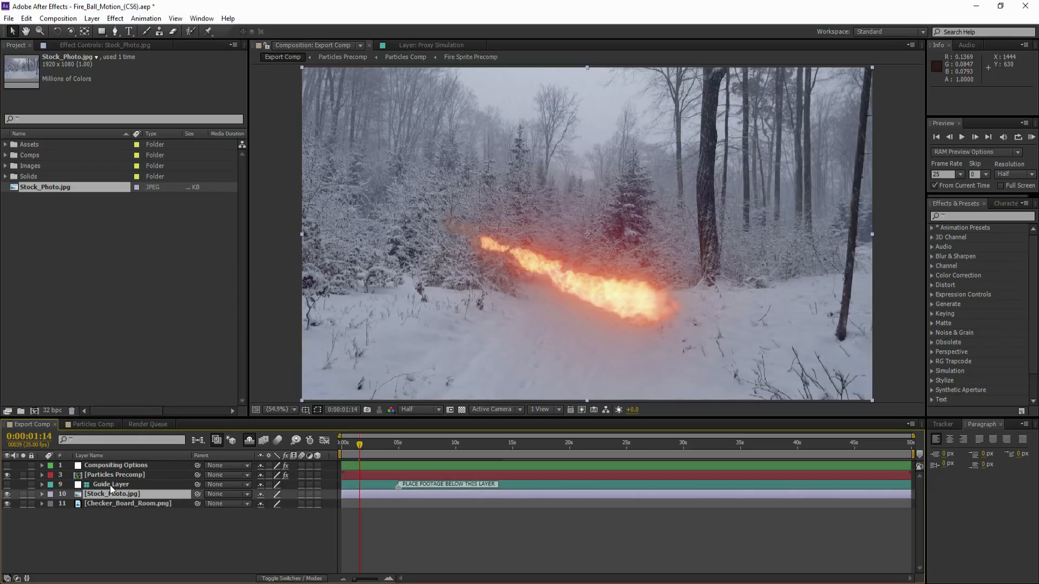
Set the Compositing Options layer's Gamma to -0.31, Exposure to 1.17 and Blend Tone w. Original to 84.
left_click(102, 465)
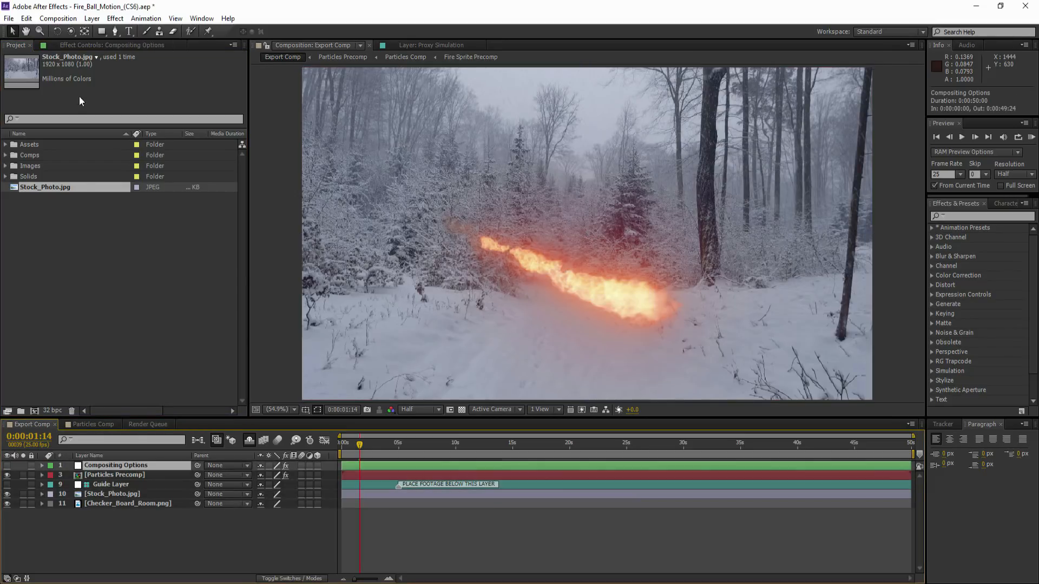
left_click(108, 44)
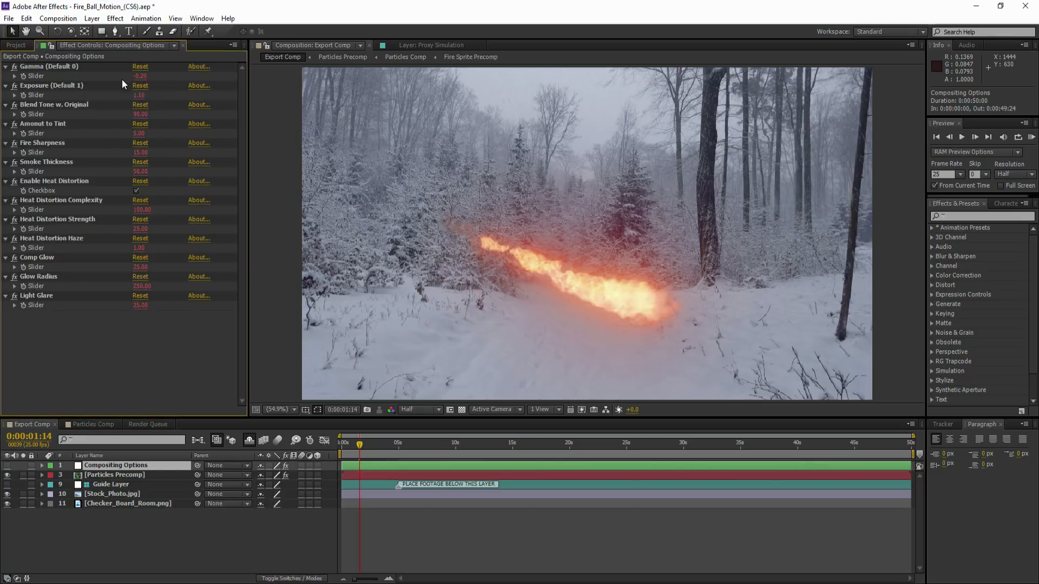
left_click_drag(139, 76, 178, 97)
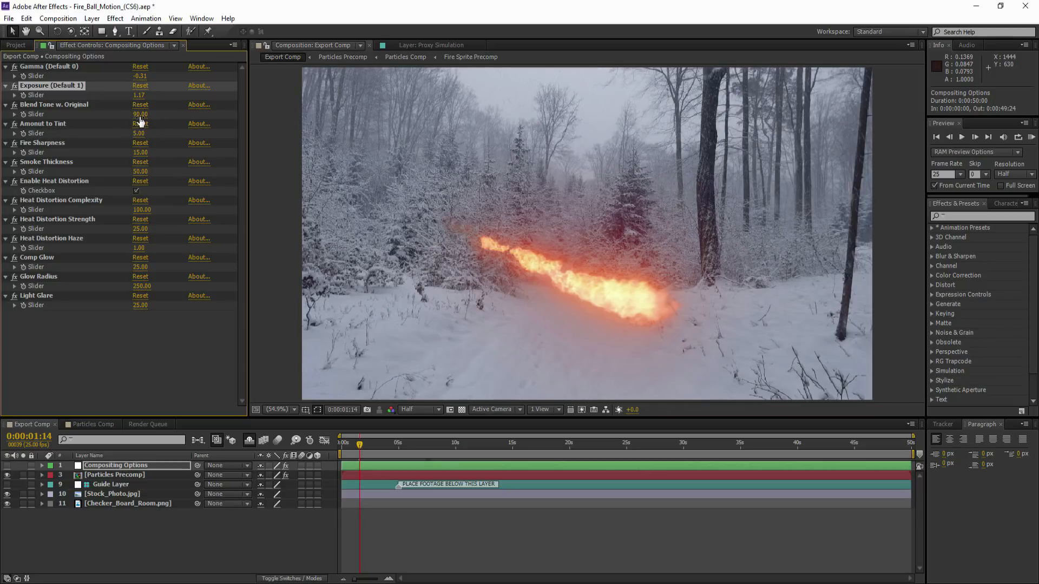
mouse_move(140, 114)
left_mouse_down()
mouse_move(114, 112)
mouse_move(130, 113)
left_mouse_up()
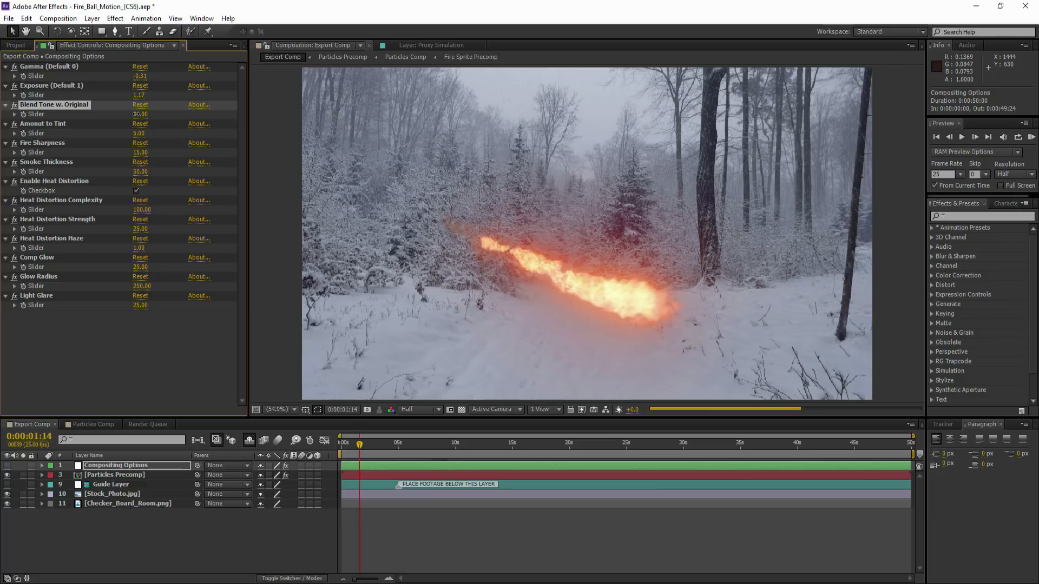
Try a negative Amonut to Tint value on the Compositing Options layer and set it to 15.
mouse_move(139, 133)
left_mouse_down()
mouse_move(174, 136)
mouse_move(124, 132)
left_mouse_up()
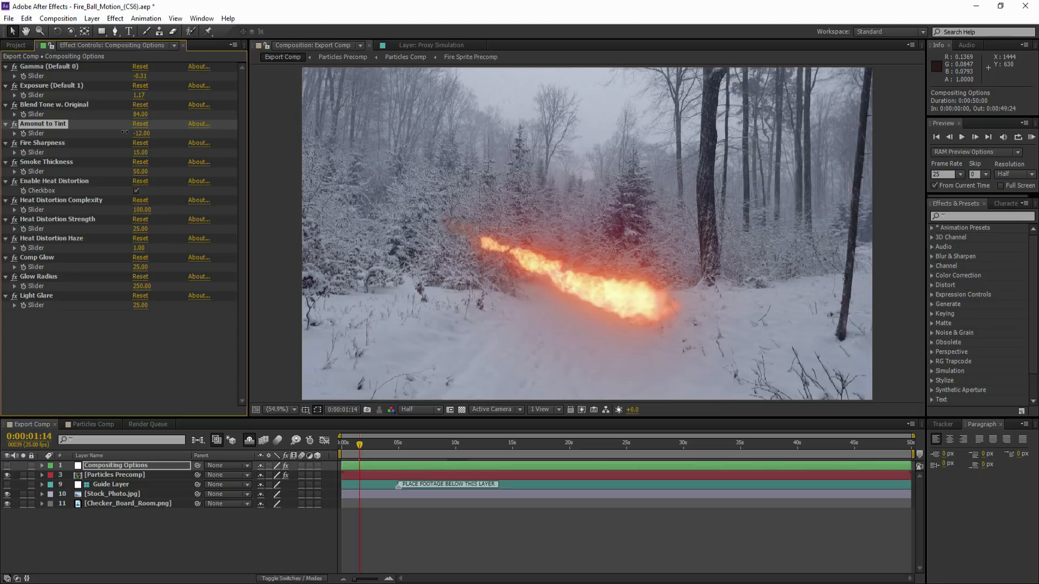
left_click_drag(131, 133, 136, 133)
left_click(139, 134)
type("15")
key("Return")
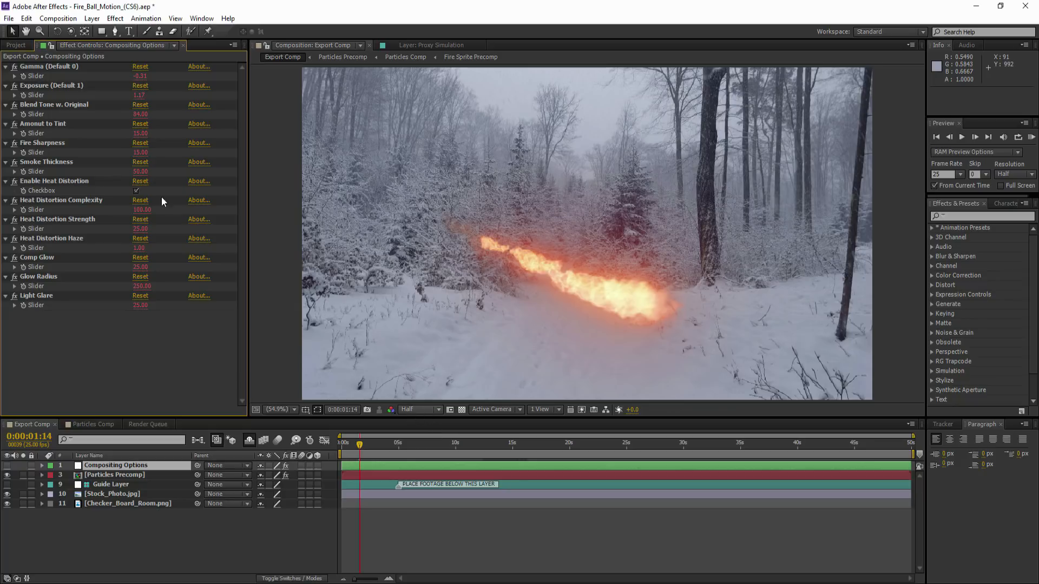
Set the Export Comp viewer to Full resolution and advance to frame 0:00:01:15 to examine the fireball up close.
left_click(417, 411)
left_click(418, 423)
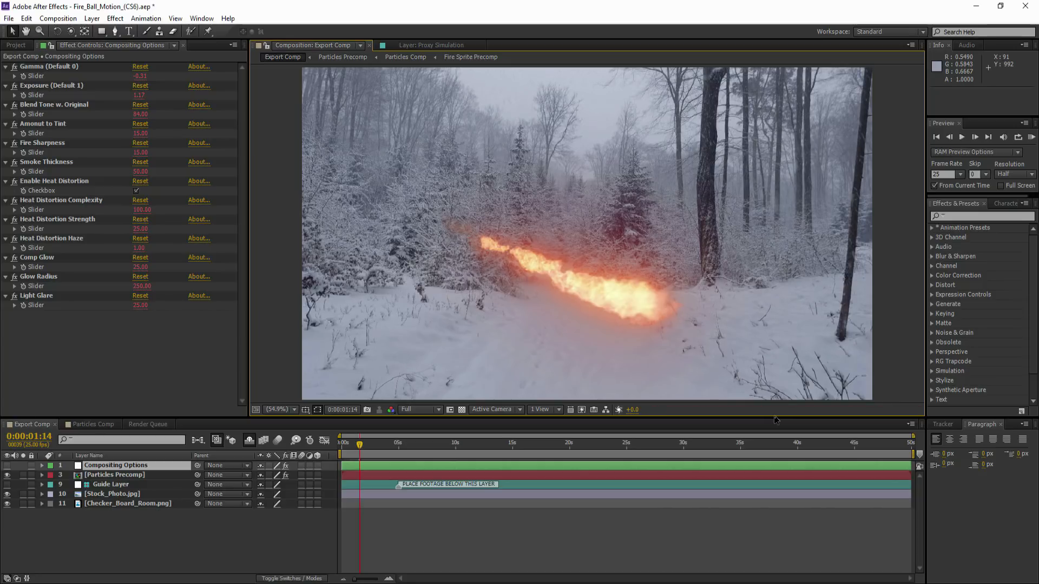
scroll(569, 259, "up", 2)
left_click_drag(590, 294, 551, 226)
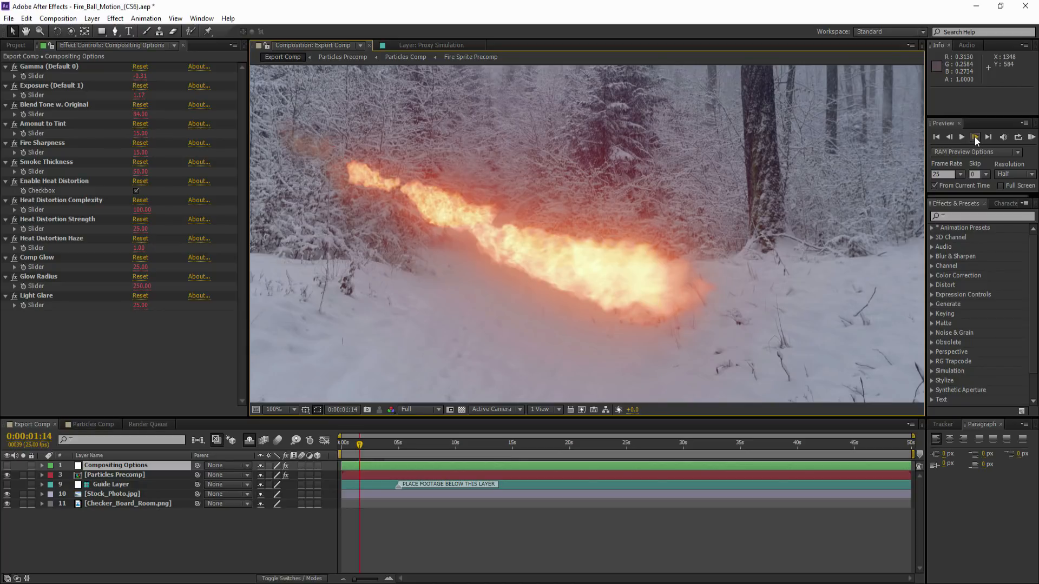
left_click(975, 137)
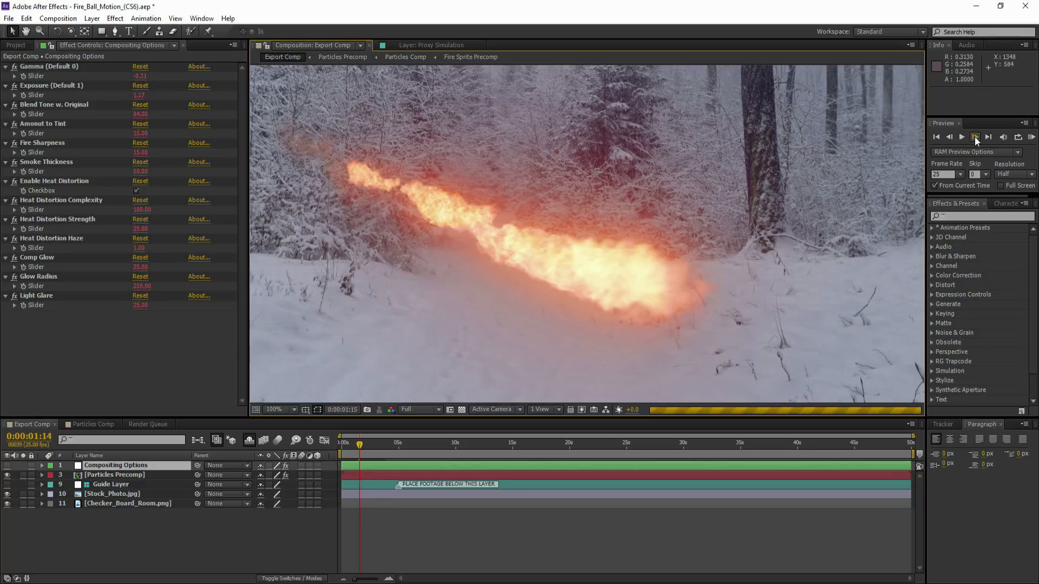
left_click(975, 137)
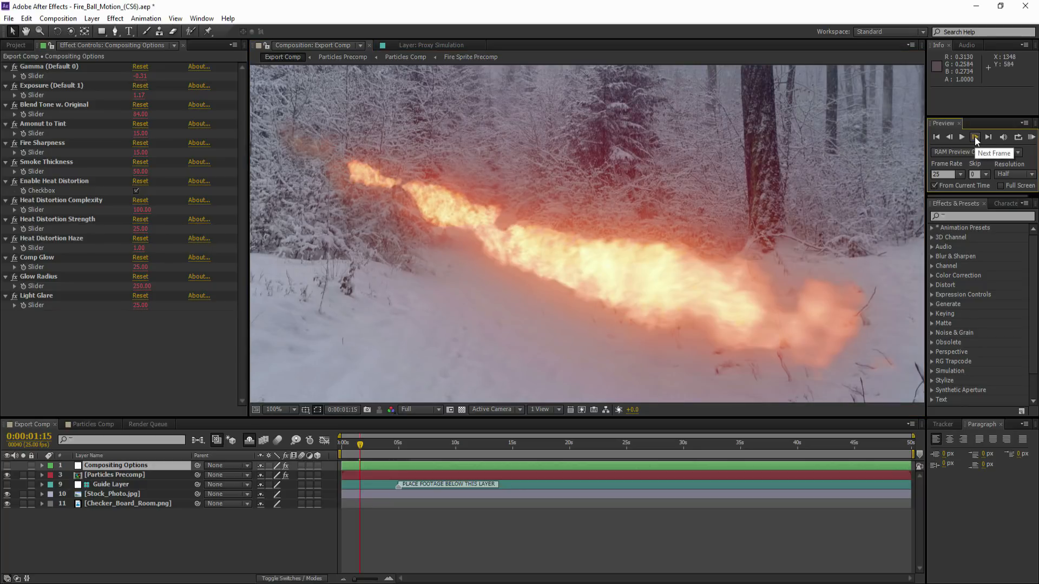
Switch to the Particles Comp and set the Particle Controls layer's Randomize Simulation to 2636.
left_click(86, 424)
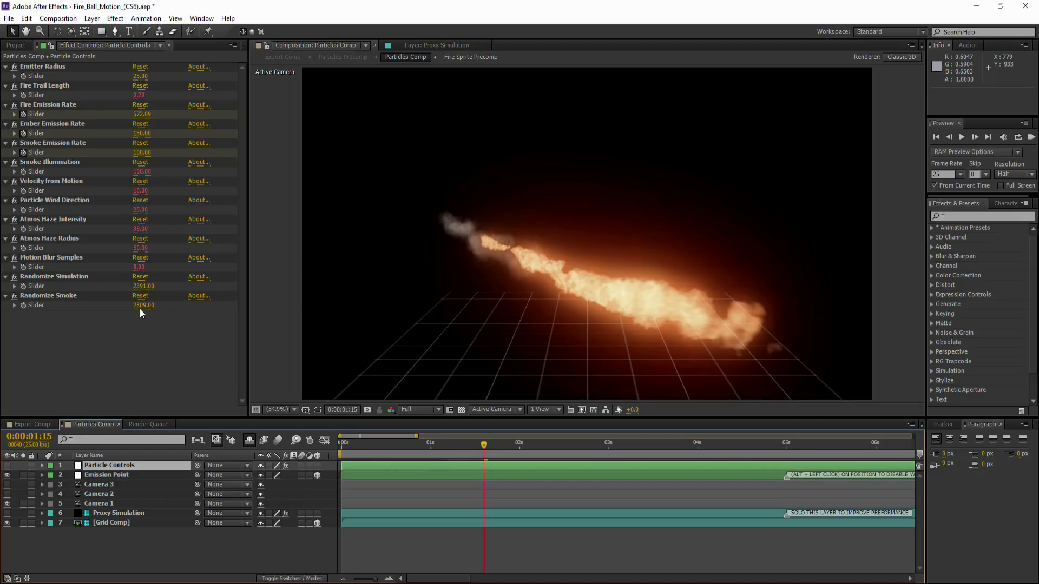
left_click_drag(135, 287, 151, 288)
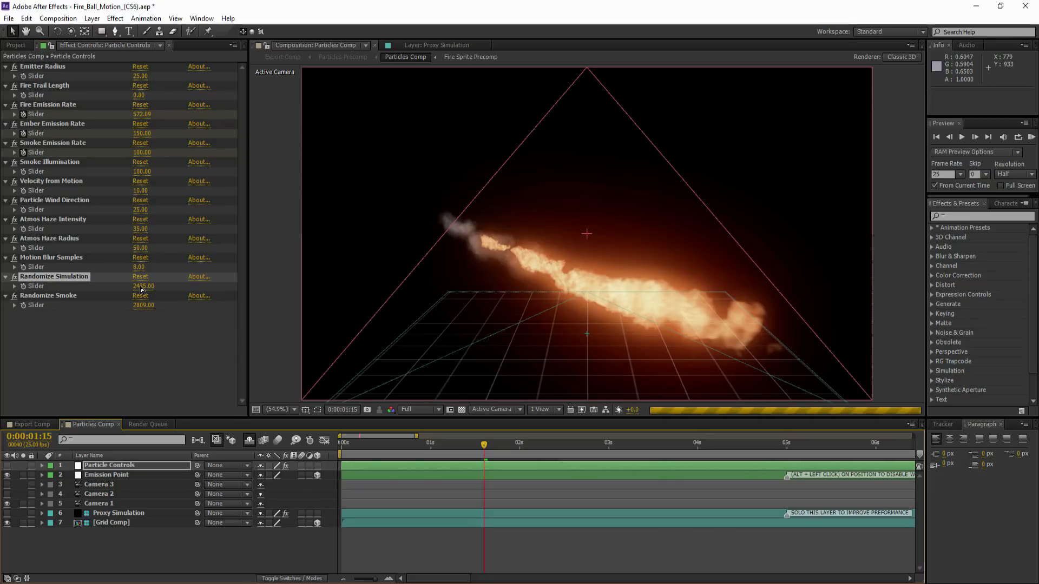
left_click_drag(142, 289, 178, 290)
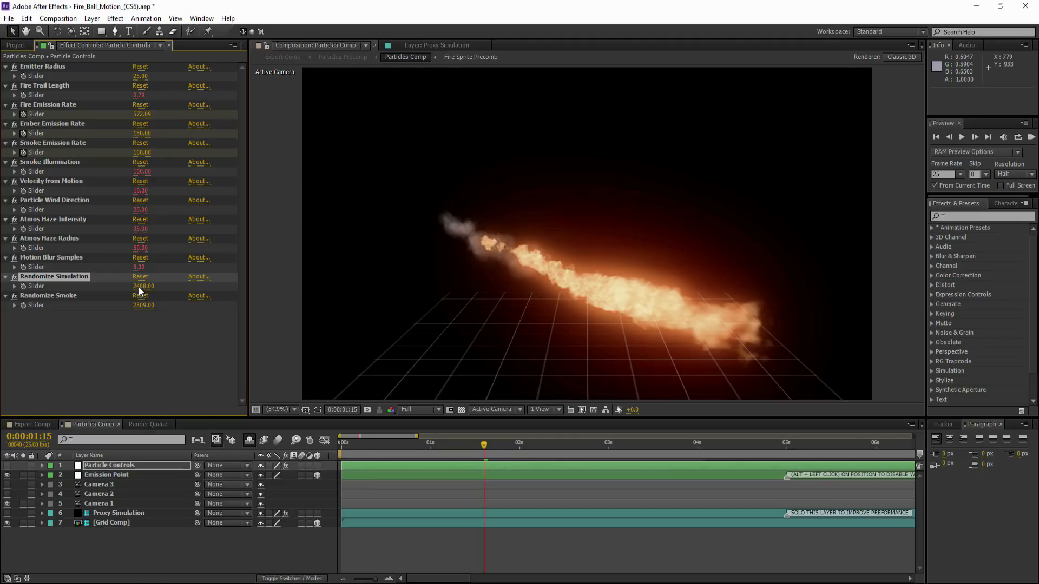
left_click_drag(172, 285, 215, 276)
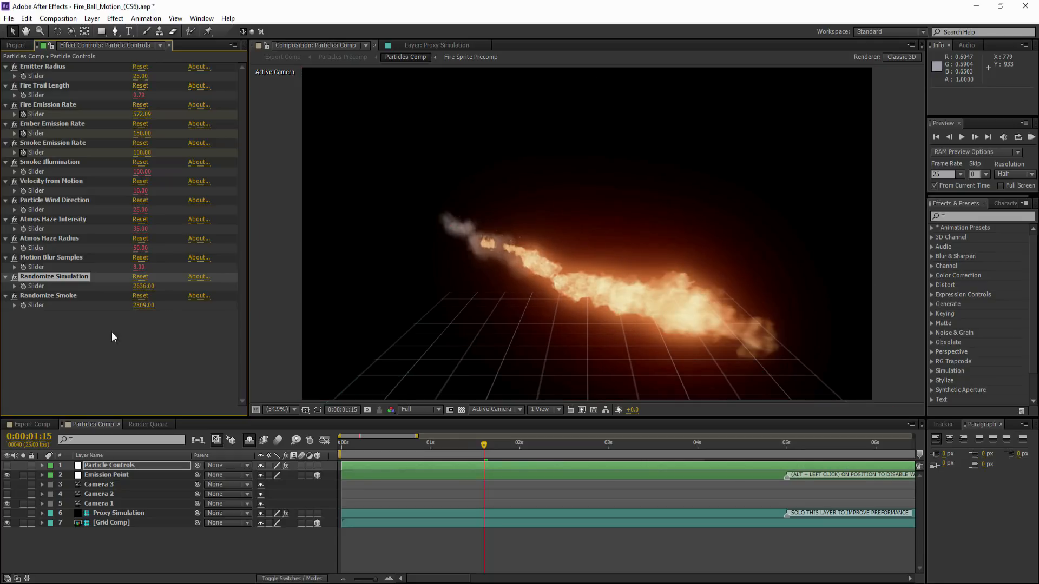
Return to the Export Comp, test Fire Sharpness at 0 and 100, and set it to 50.
left_click(32, 425)
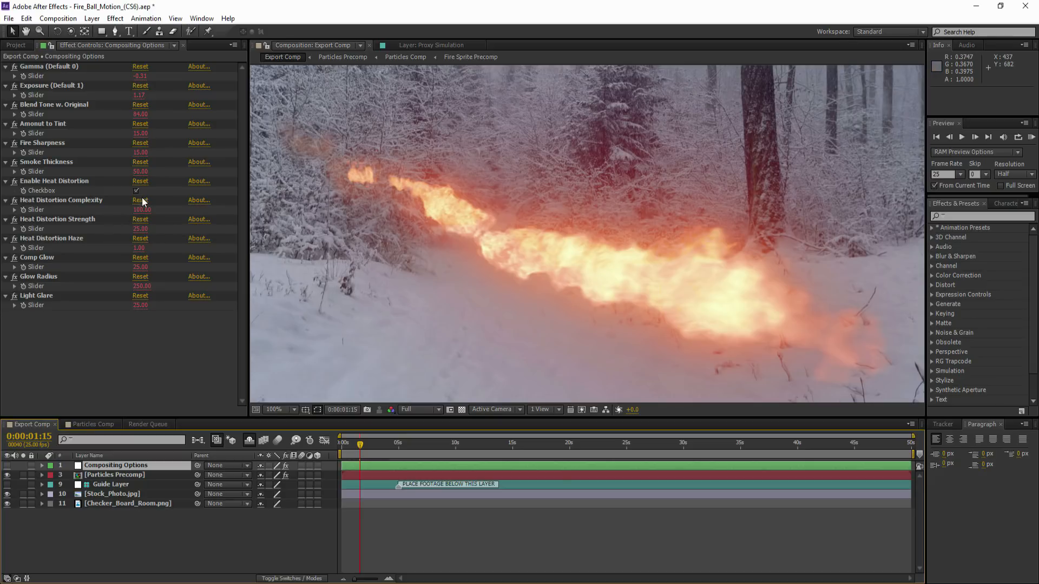
left_click(140, 153)
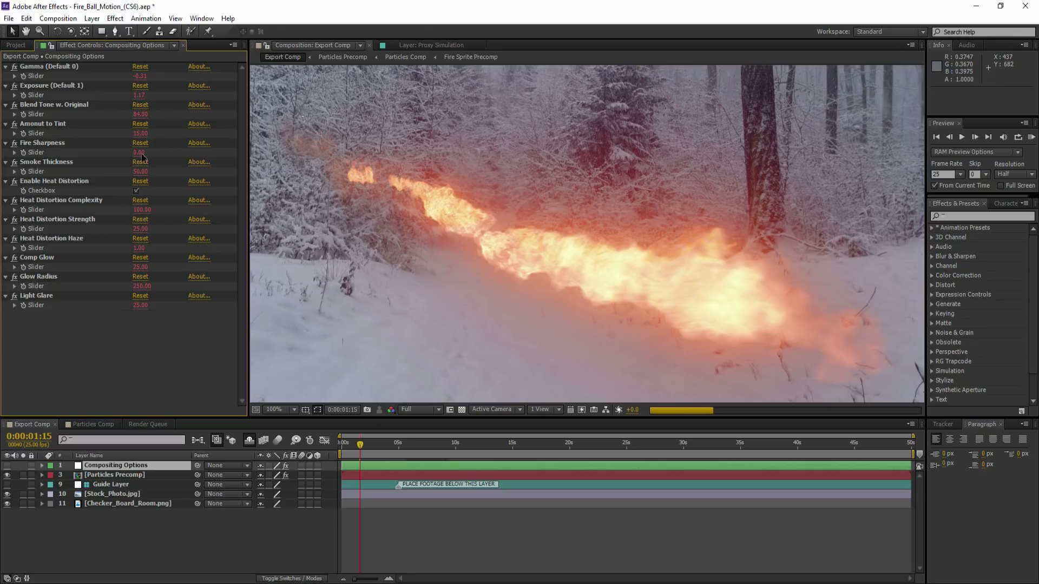
left_click(139, 153)
type("100")
key("Return")
left_click(141, 153)
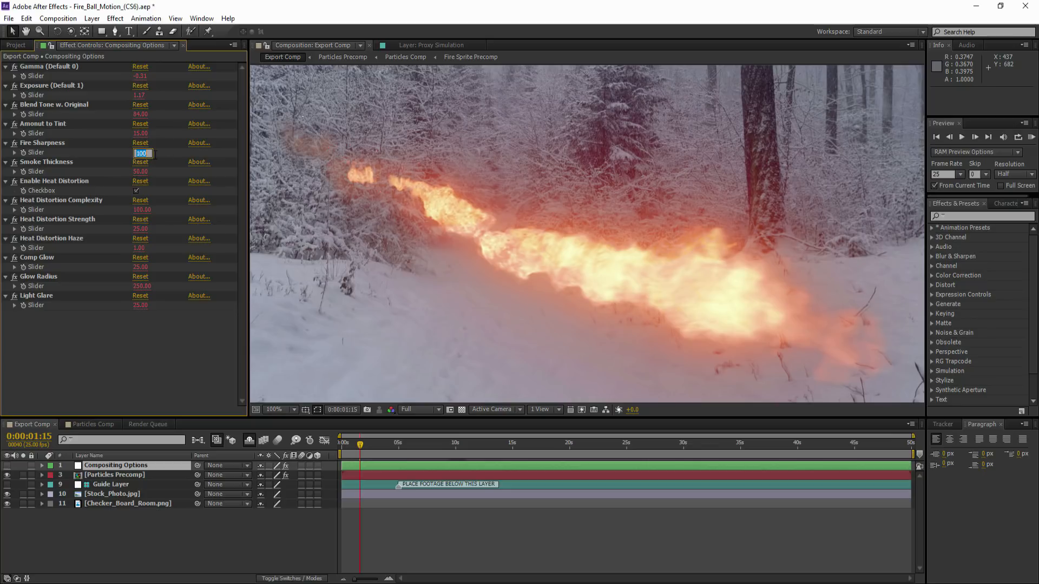
type("50")
key("Return")
Try a Smoke Thickness of 100 on the Compositing Options layer and reduce it to 37.
left_click(142, 167)
type("10")
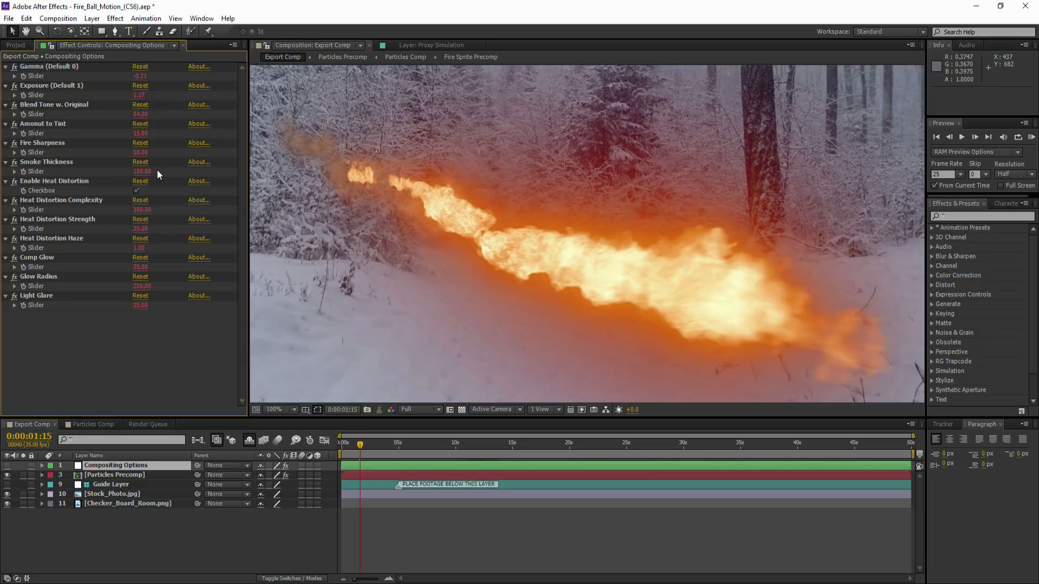
left_click_drag(141, 172, 108, 169)
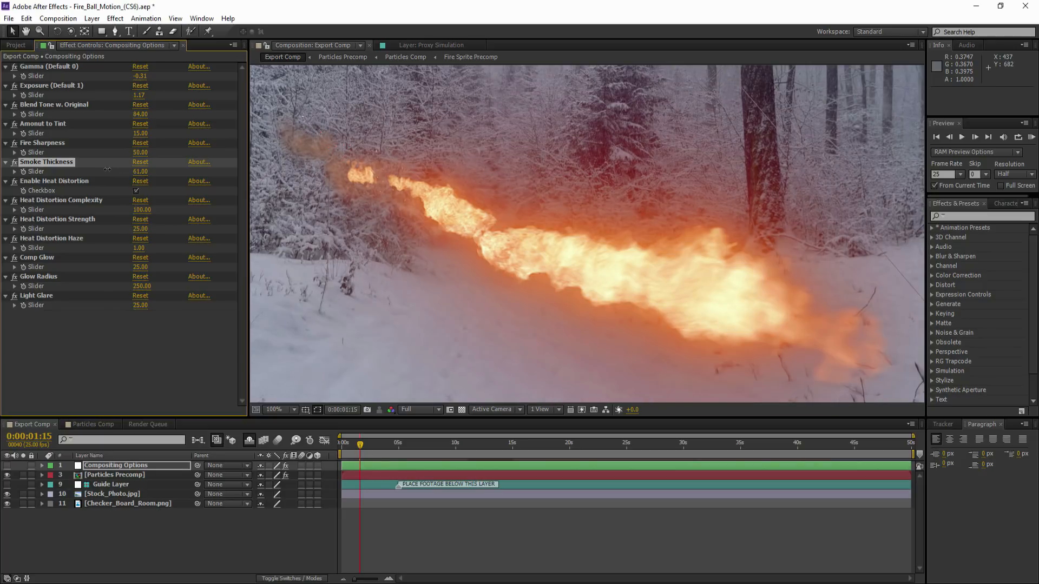
left_click_drag(102, 169, 104, 170)
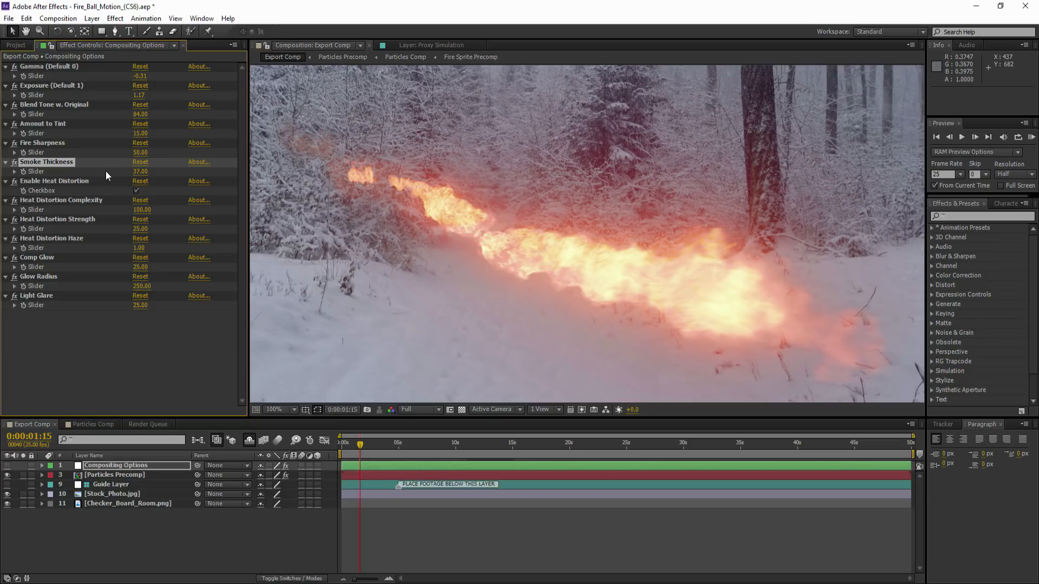
Toggle Enable Heat Distortion off and back on, and examine the distortion around the flames up close.
left_click(134, 190)
left_click(136, 191)
scroll(517, 187, "up", 1)
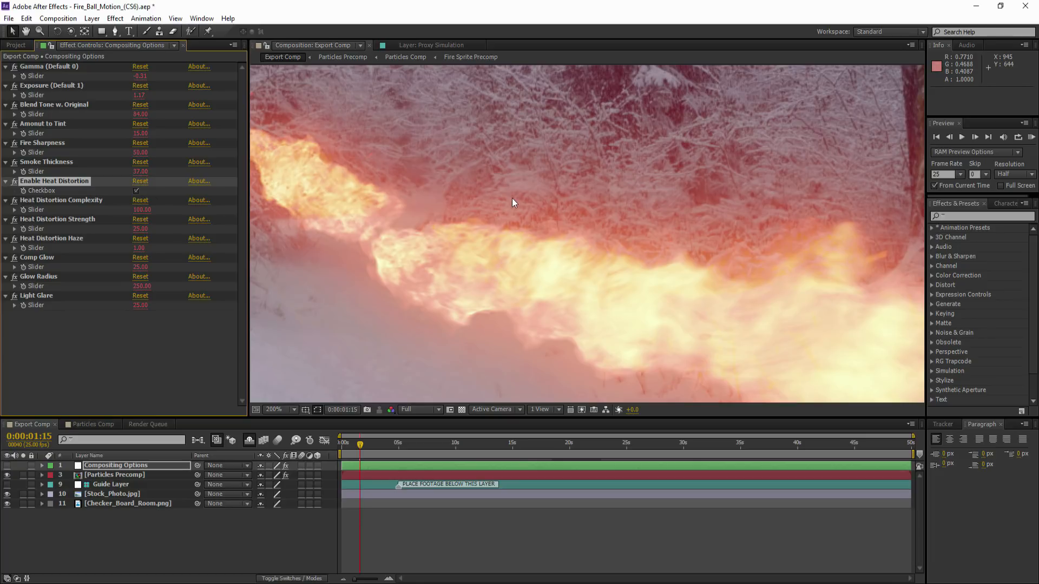
scroll(515, 203, "down", 1)
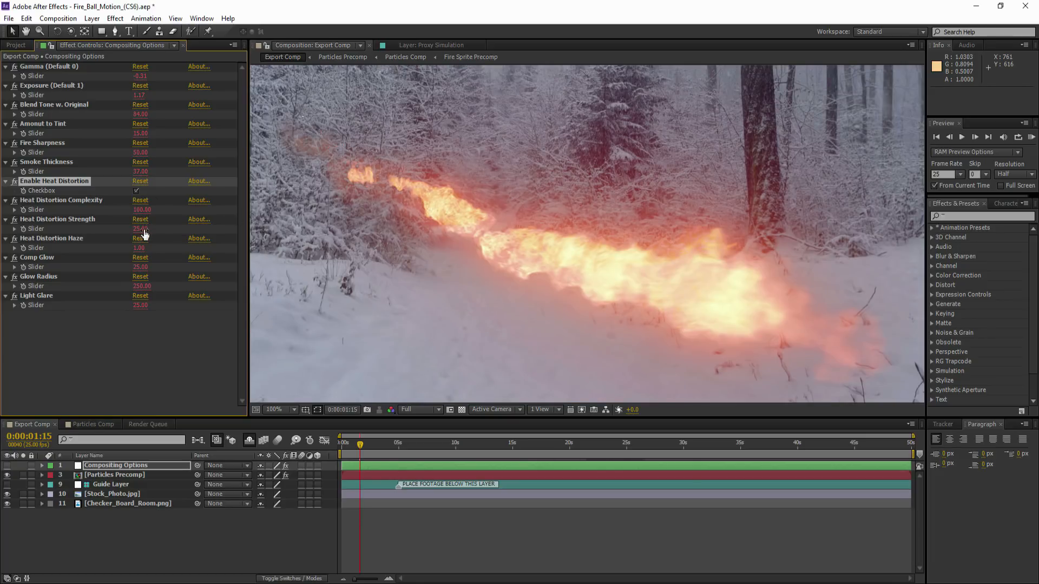
Try Heat Distortion Strength at 100 and Heat Distortion Haze at 25, and restore them to 25 and 1.
left_click_drag(135, 232, 143, 232)
key("ctrl+z")
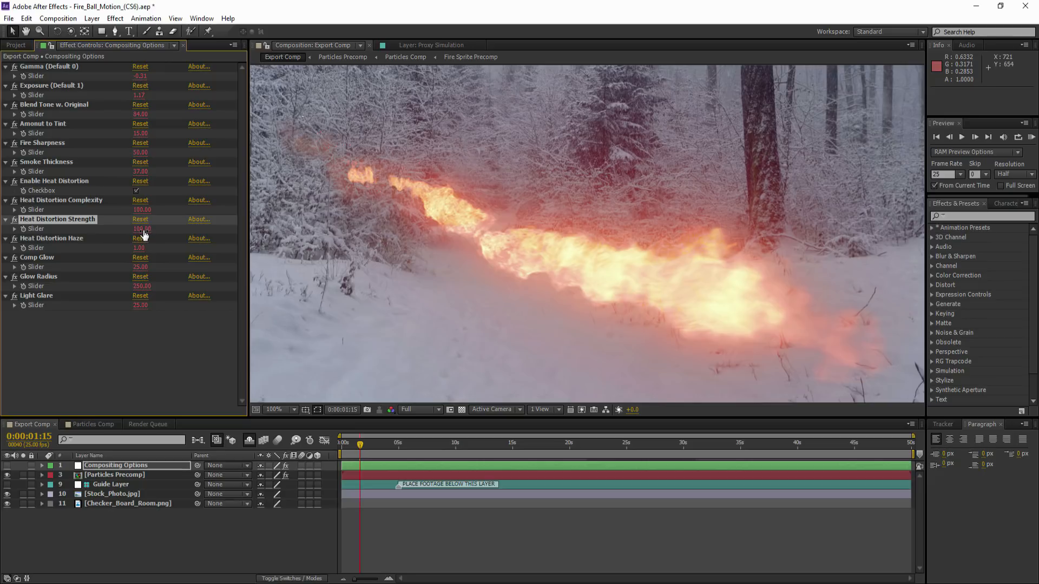
key("ctrl+z")
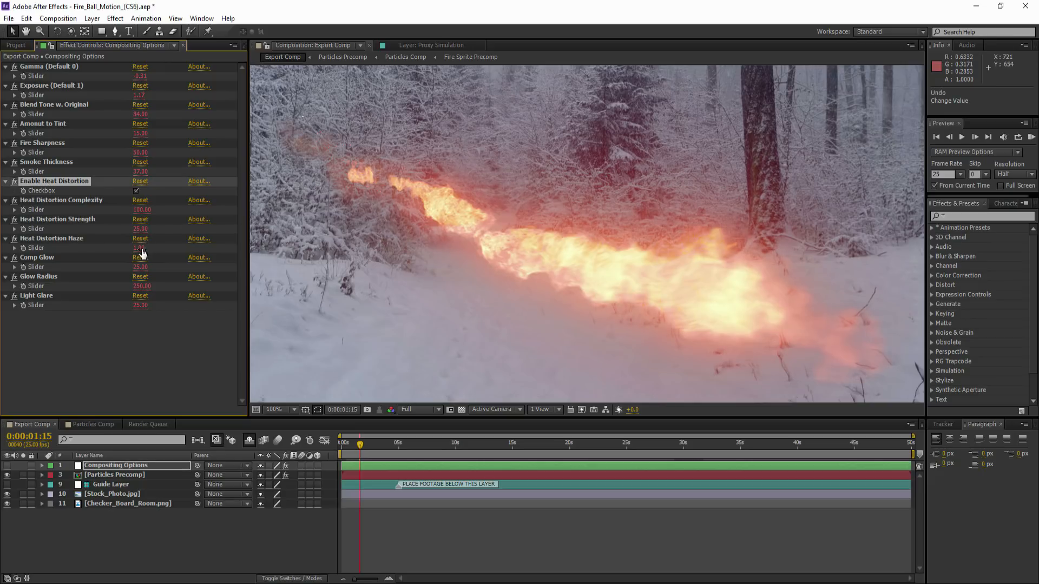
key("ctrl+z")
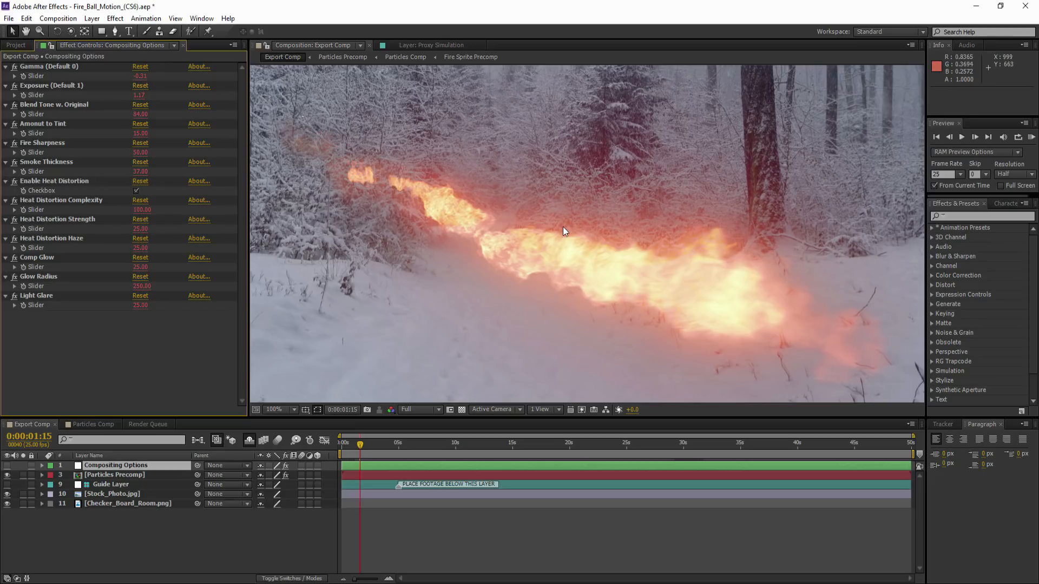
left_click(136, 249)
type("1")
left_click(175, 338)
Test the Compositing Options layer's Comp Glow at 0 and 100, and set it to 50.
left_click(138, 268)
type("0")
left_click(162, 273)
left_click_drag(138, 272, 195, 272)
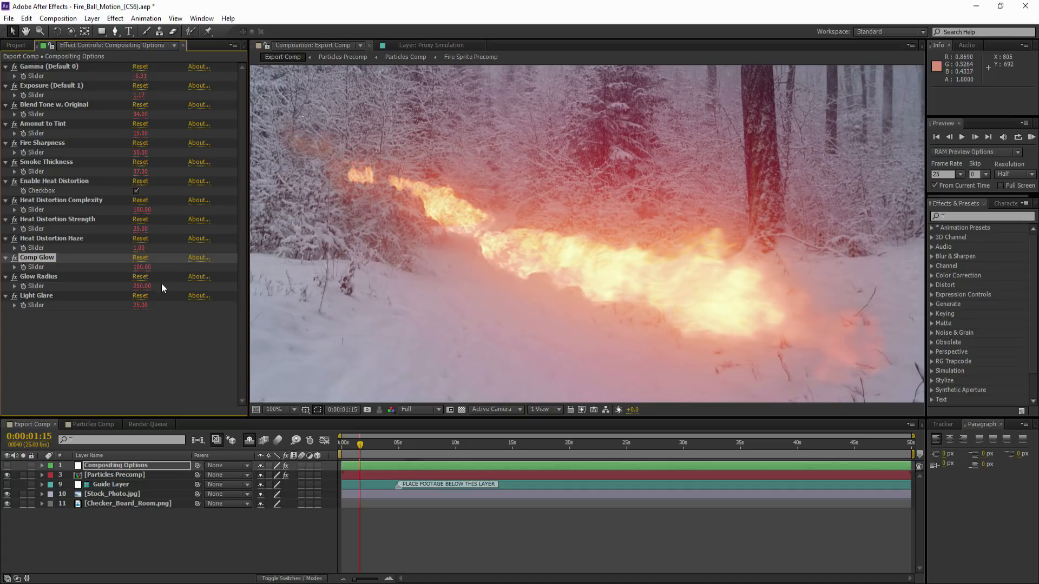
left_click(137, 267)
type("50")
key("Return")
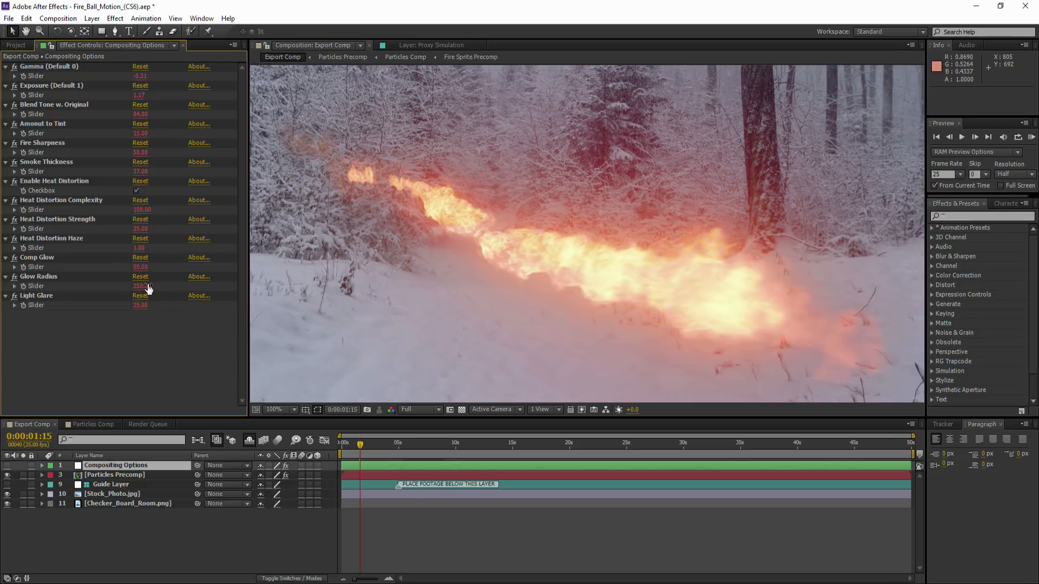
Test stronger Light Glare values, including 75, and set Light Glare to 50.
left_click_drag(138, 313, 180, 312)
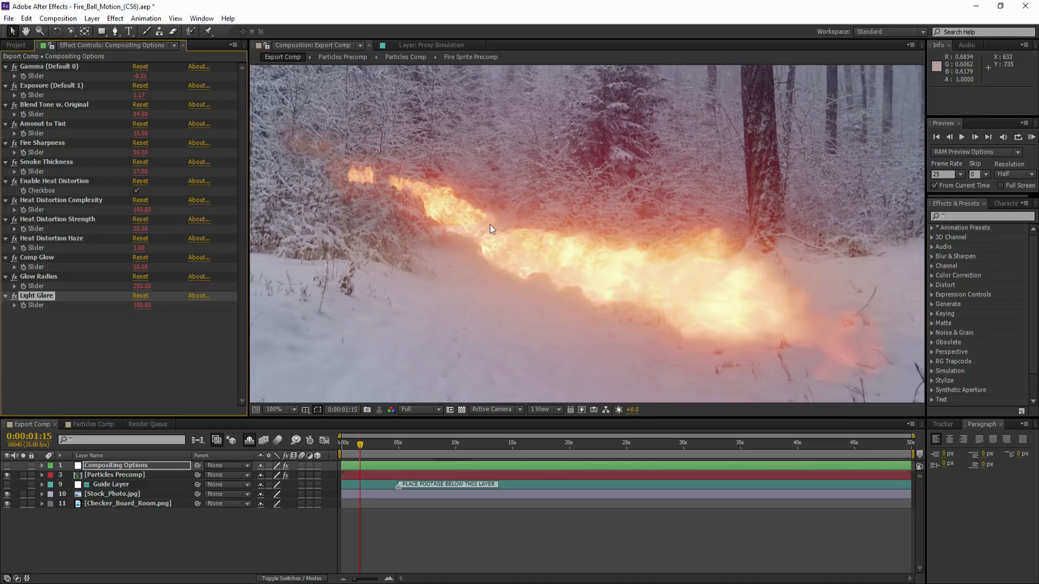
scroll(490, 225, "down", 1)
left_click(141, 305)
type("75")
key("Return")
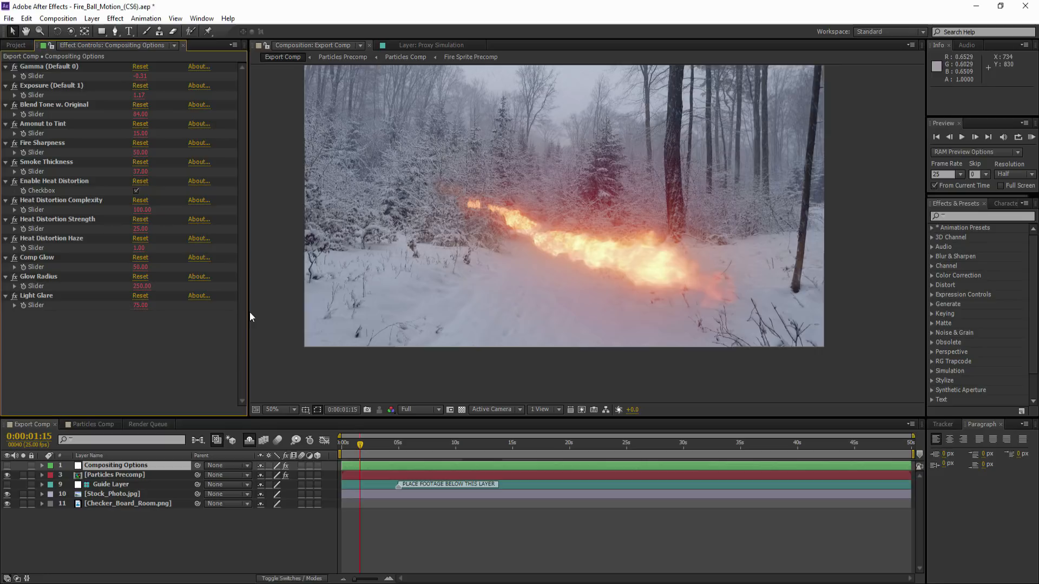
left_click(140, 306)
type("50")
key("Return")
Switch to the Particles Comp and set the Particle Controls layer's Atmos Haze Intensity to 25.
left_click(91, 425)
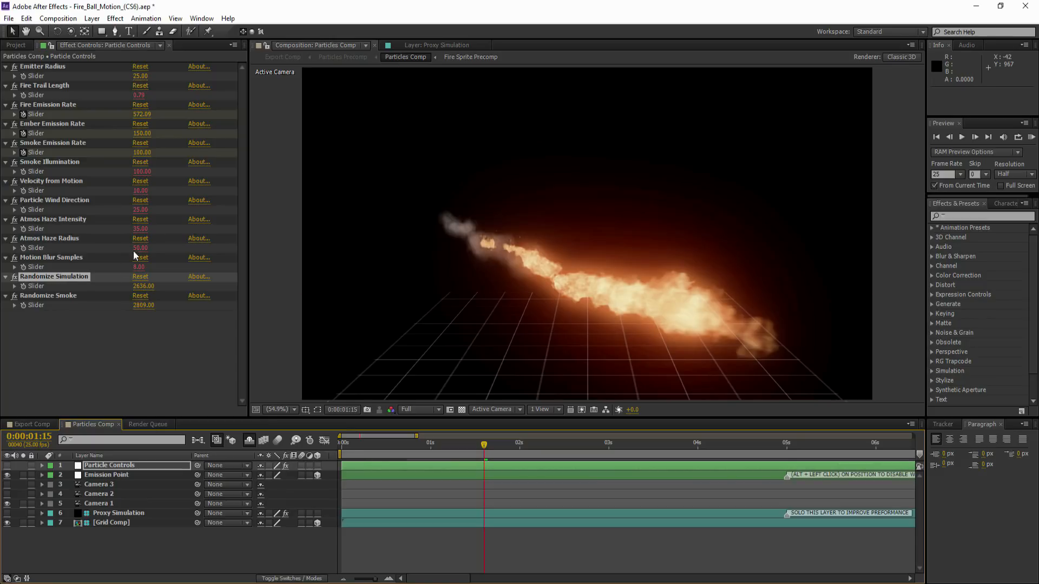
left_click(141, 229)
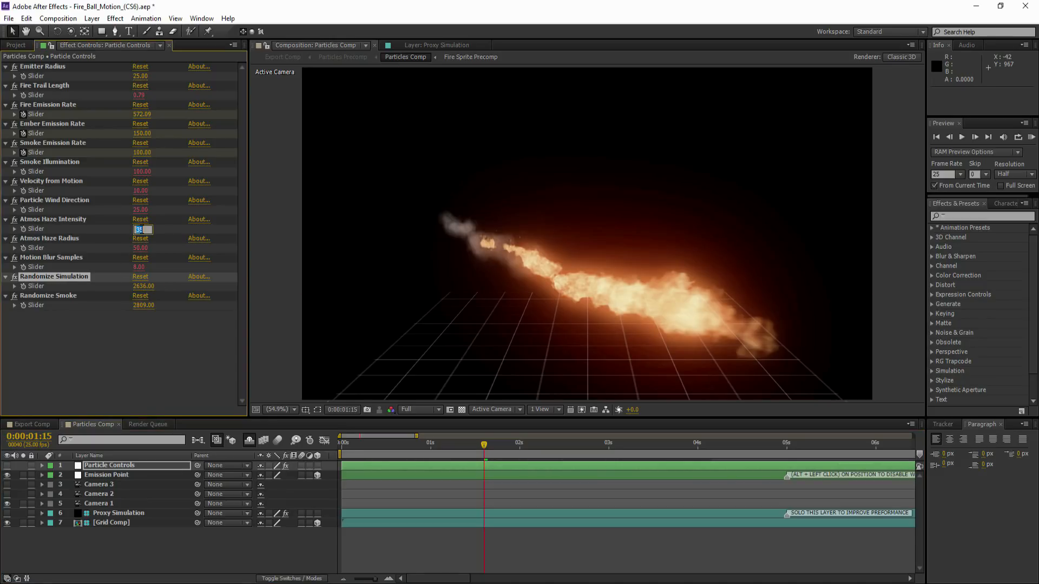
type("25")
key("Return")
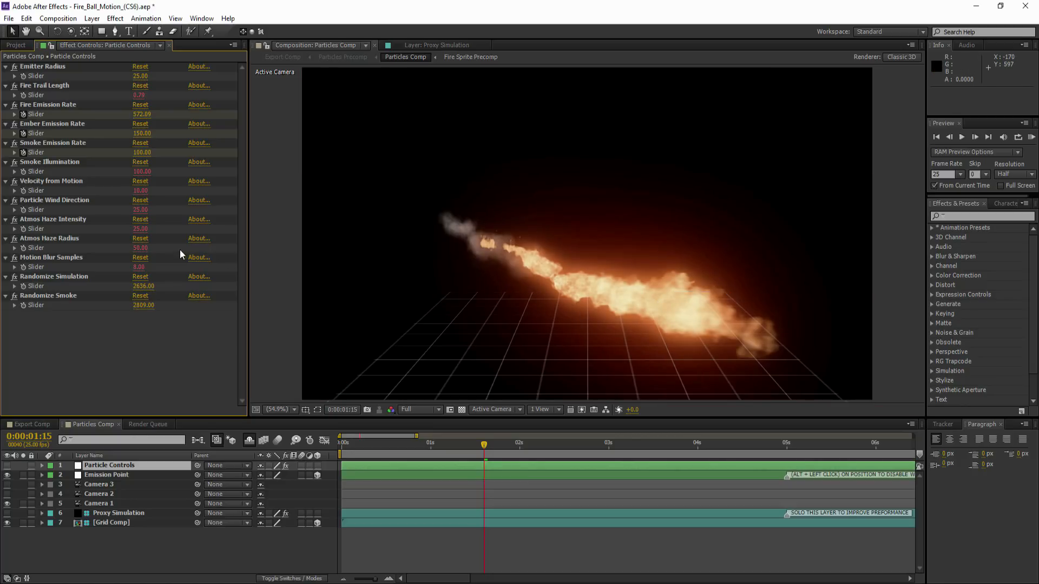
Return to the Export Comp, fit the full frame in the viewer and disable From Current Time for RAM previews.
left_click(31, 425)
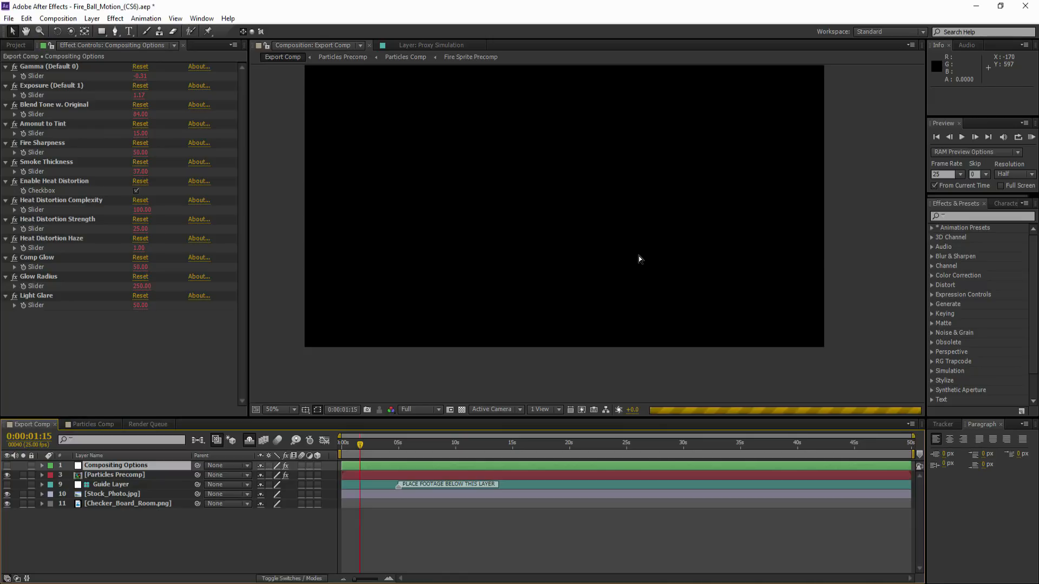
left_click(287, 409)
left_click(284, 208)
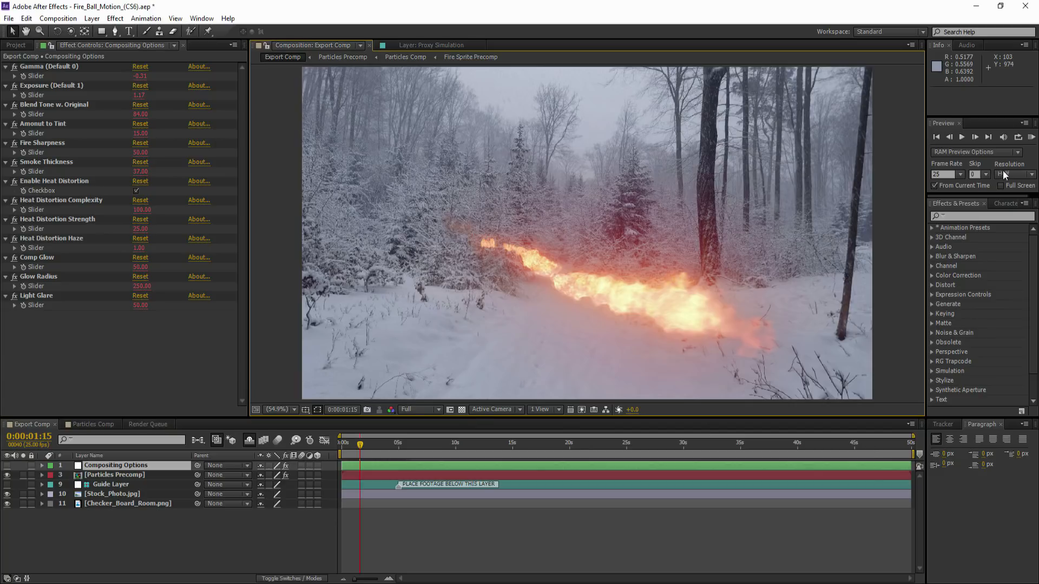
left_click(934, 185)
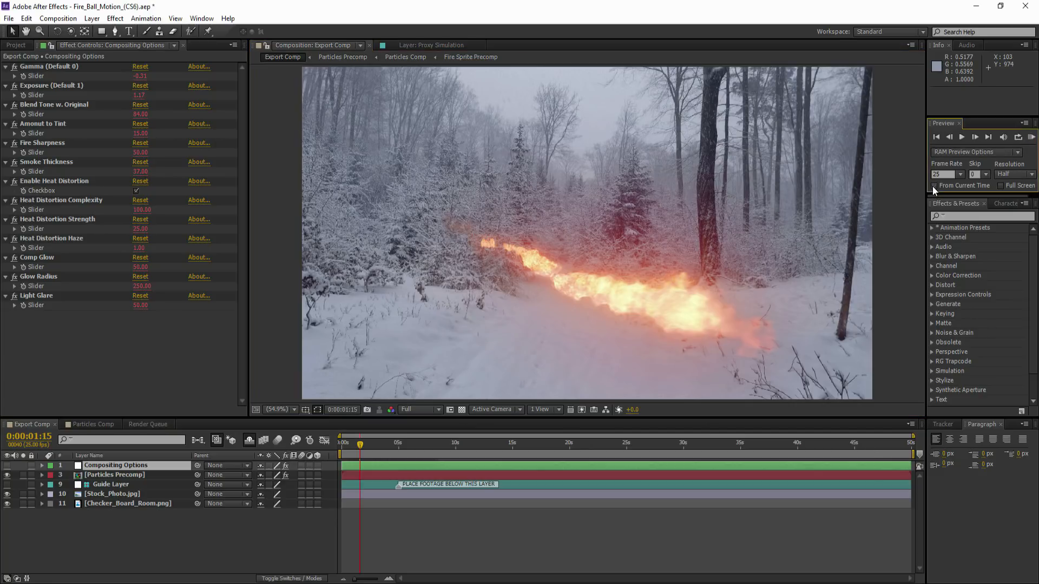
RAM preview the Export Comp from its beginning to check the fireball animation, and step back one frame.
left_click(1032, 139)
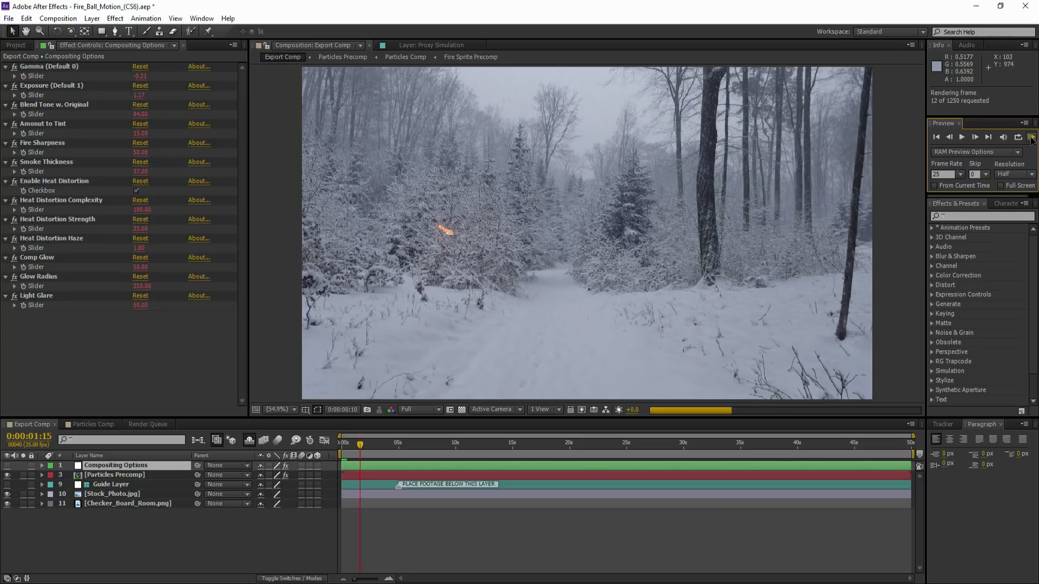
left_click(1031, 138)
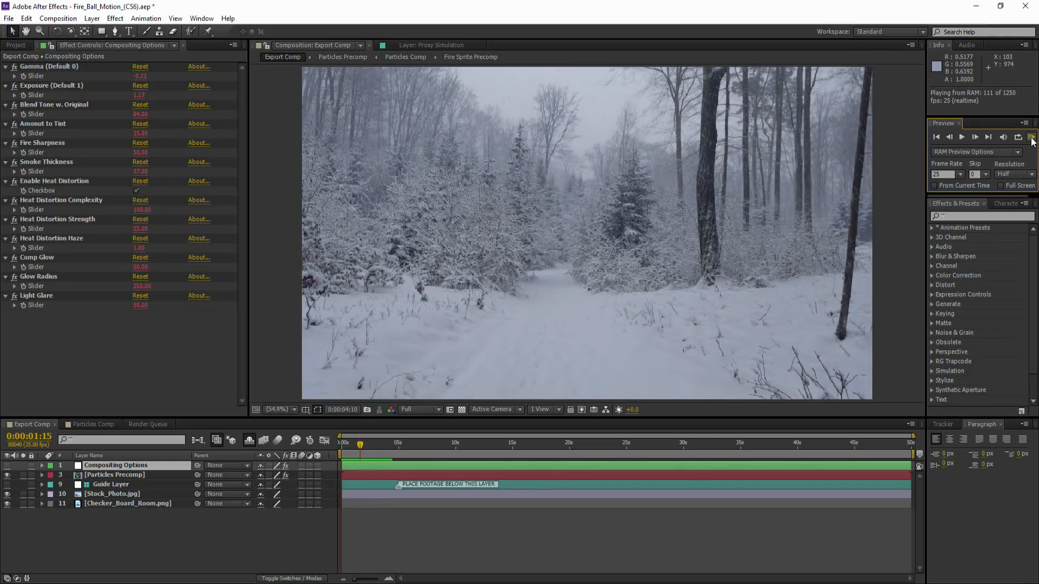
left_click(1031, 139)
key("Page_Up")
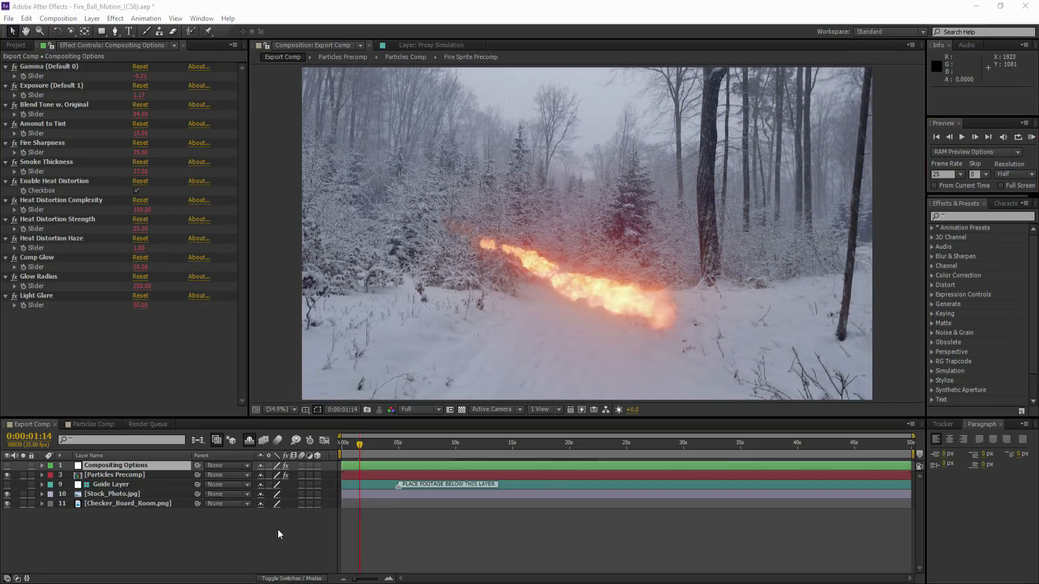
Open Camp_Fire_(CS6).aep from the Project File 2 folder without saving changes to the fireball project.
left_click(9, 19)
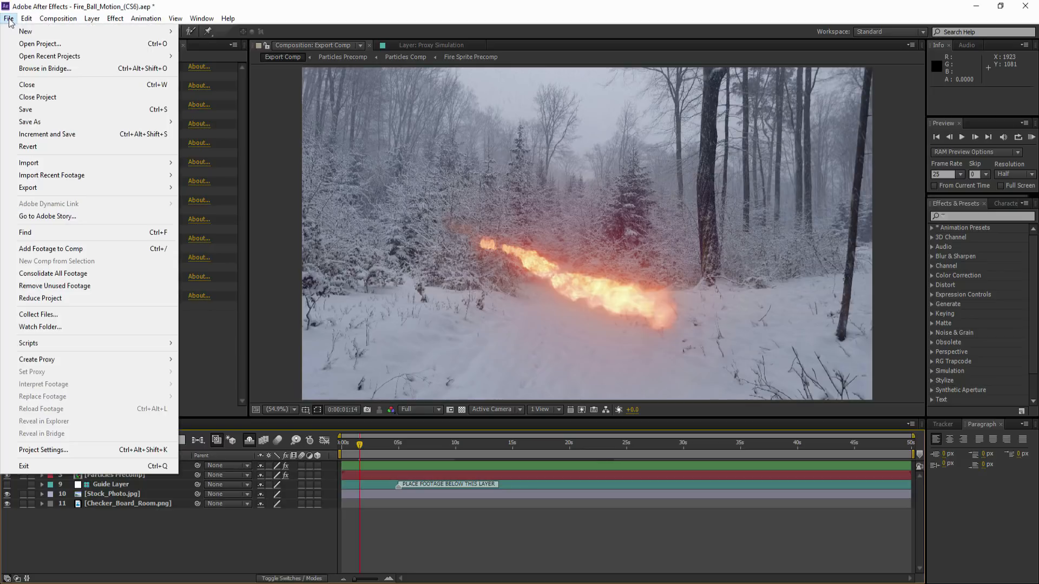
left_click(34, 45)
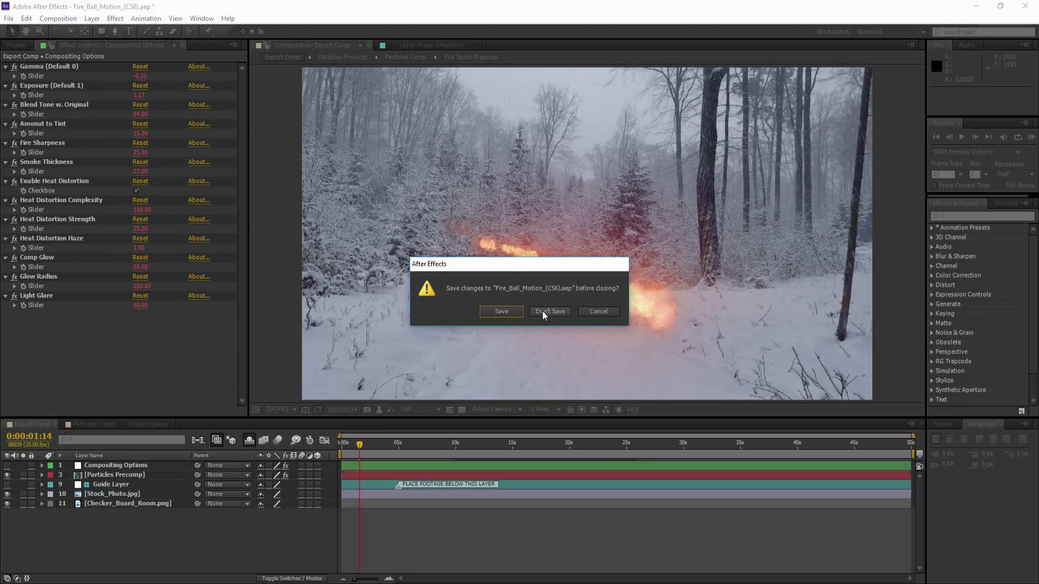
left_click(543, 311)
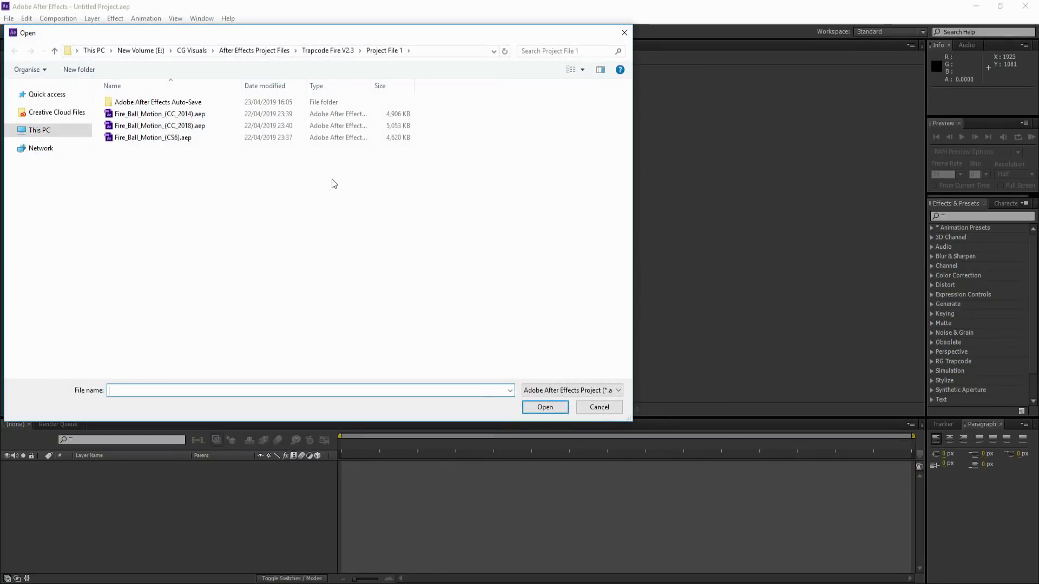
left_click(321, 50)
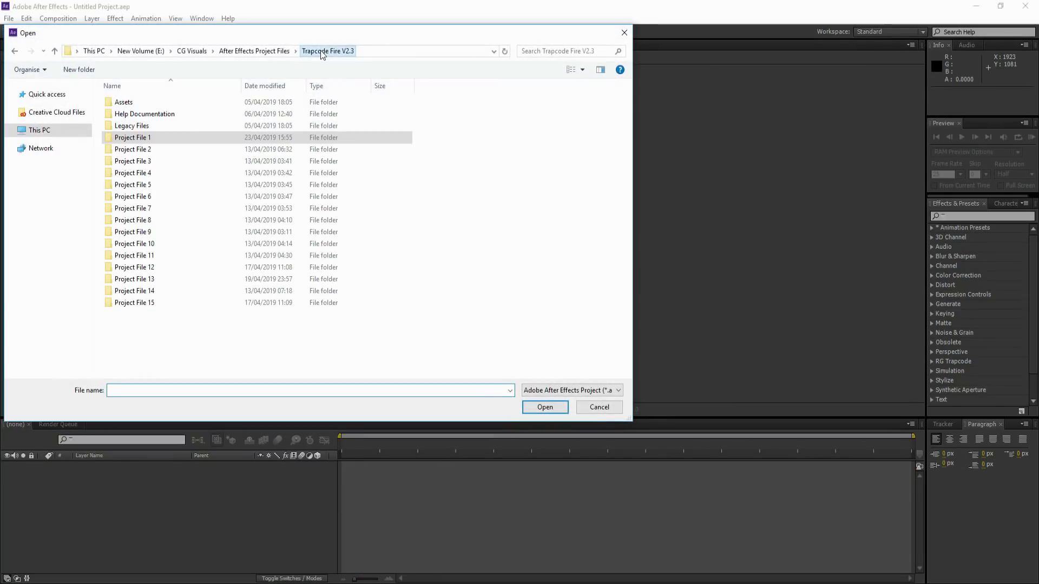
double_click(150, 154)
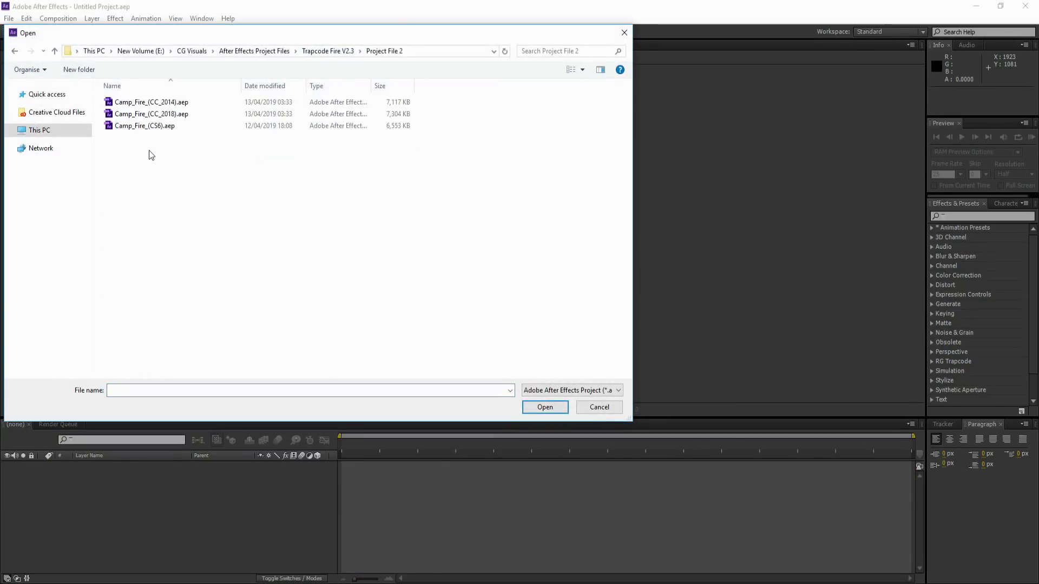
left_click(145, 128)
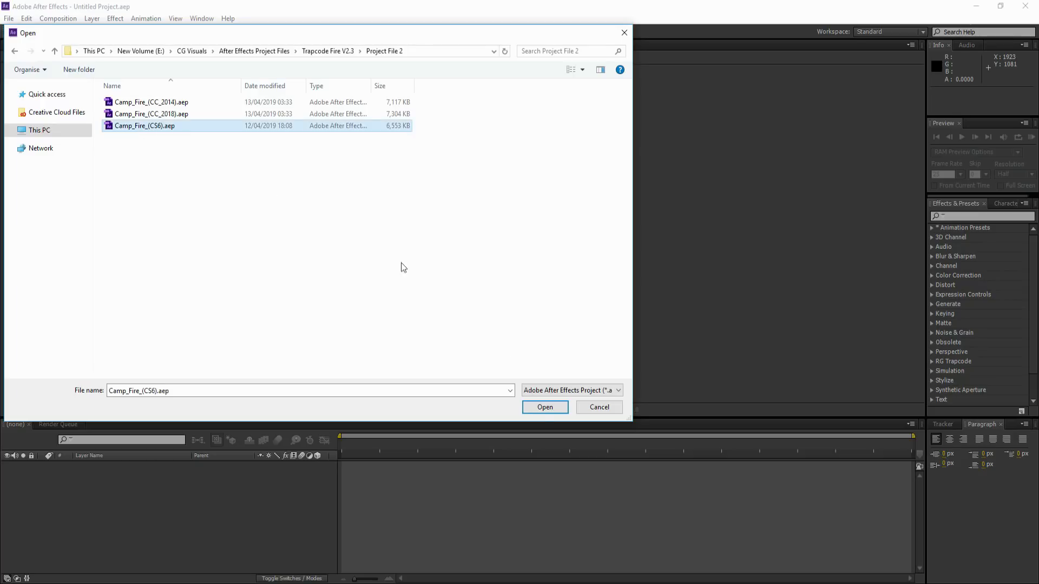
left_click(544, 407)
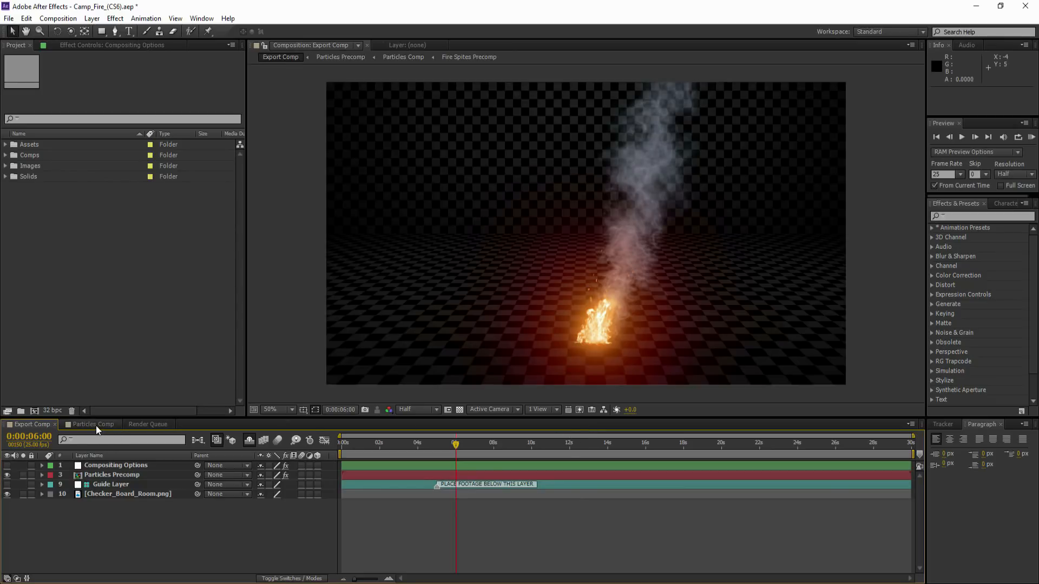
Show the Compositing Options layer's effect controls, test Comp Glow at 100, and undo that change.
left_click(99, 468)
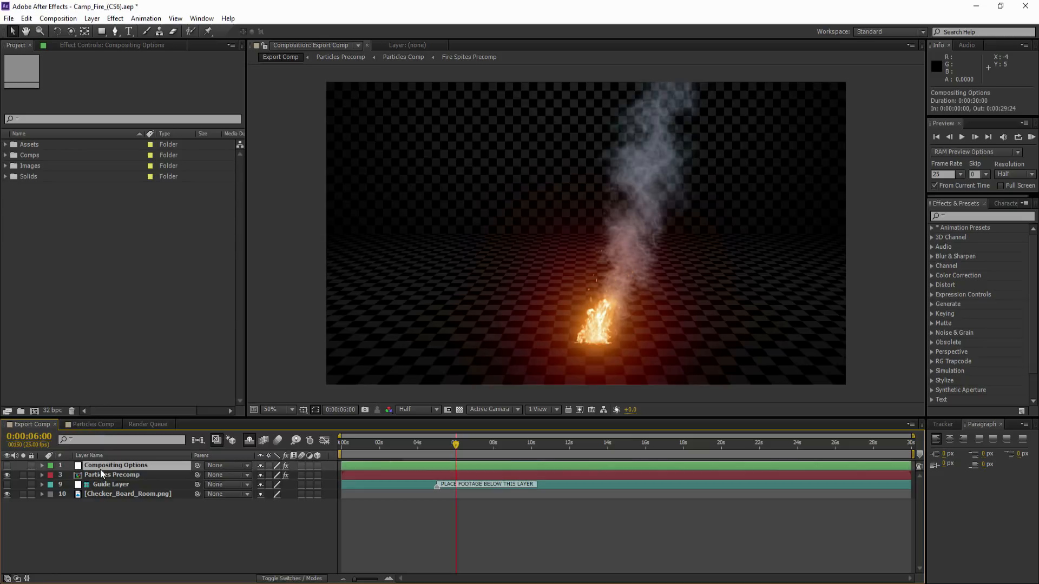
left_click(97, 46)
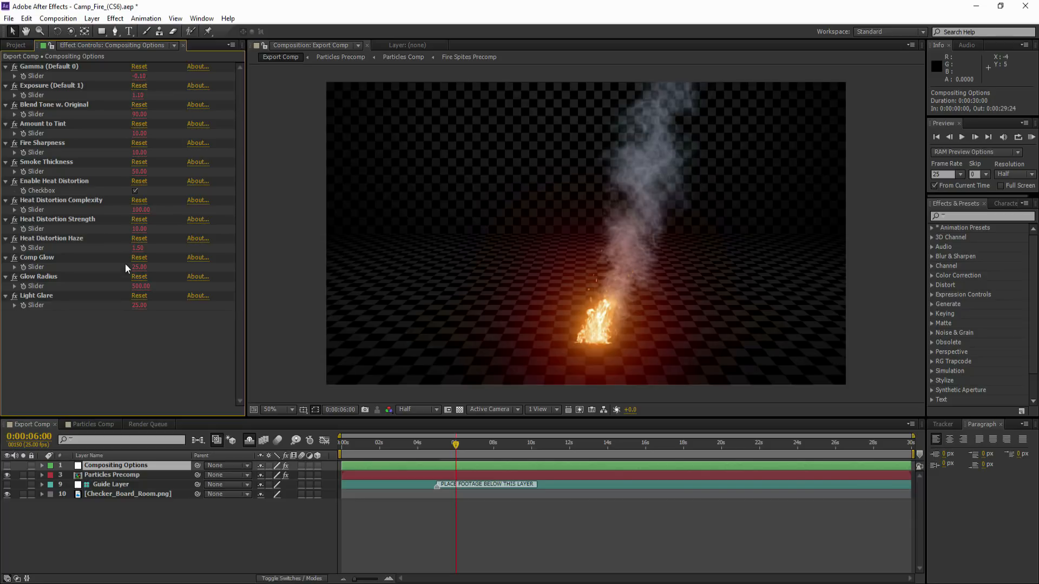
left_click(139, 268)
type("100")
key("Return")
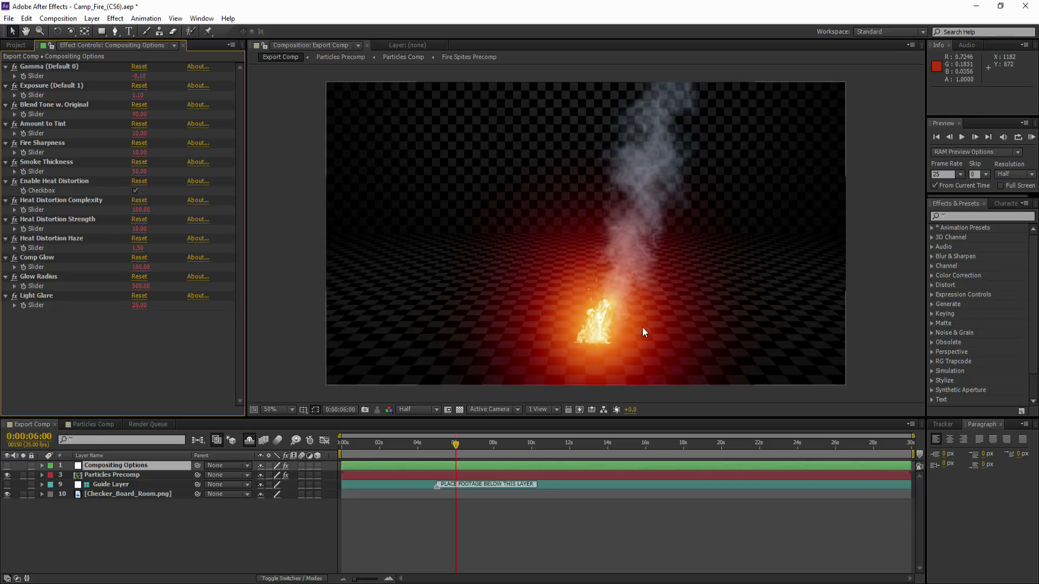
key("ctrl+z")
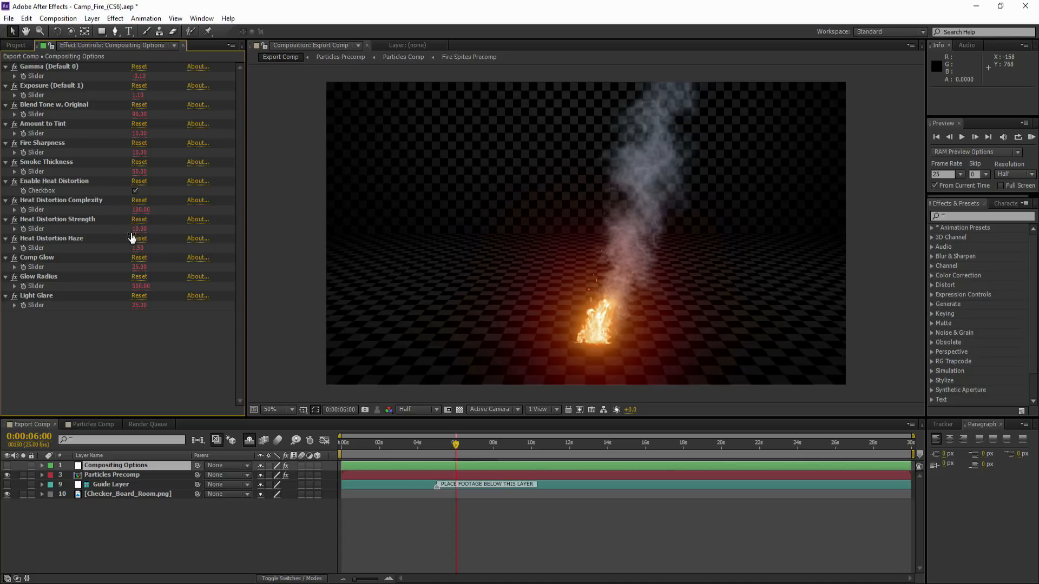
Show the Particles Controls layer's effects in the Particles Comp, and briefly solo the Proxy Simulation and Reference Grid layers to view the proxy.
left_click(90, 426)
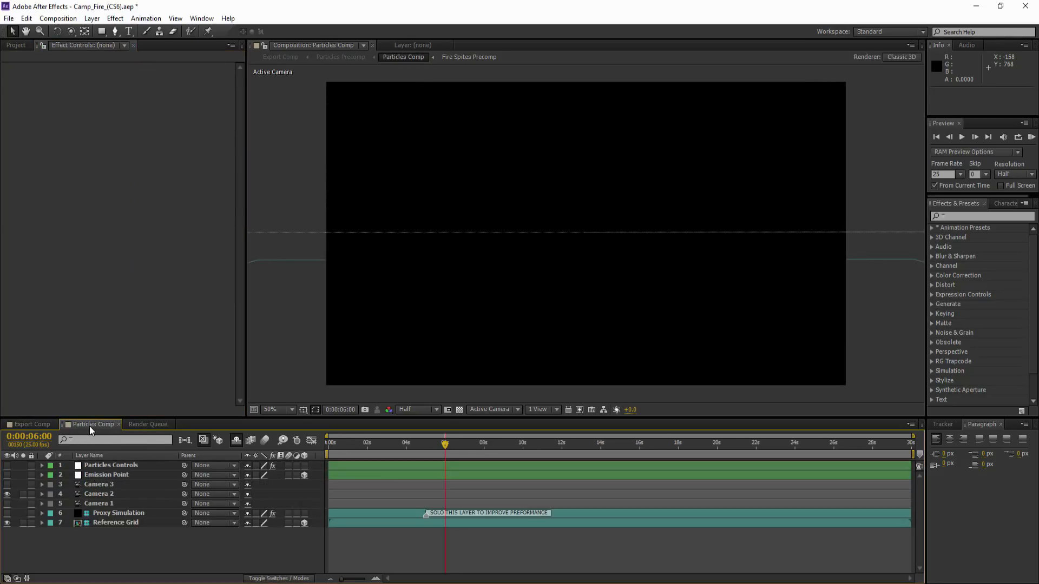
left_click(114, 468)
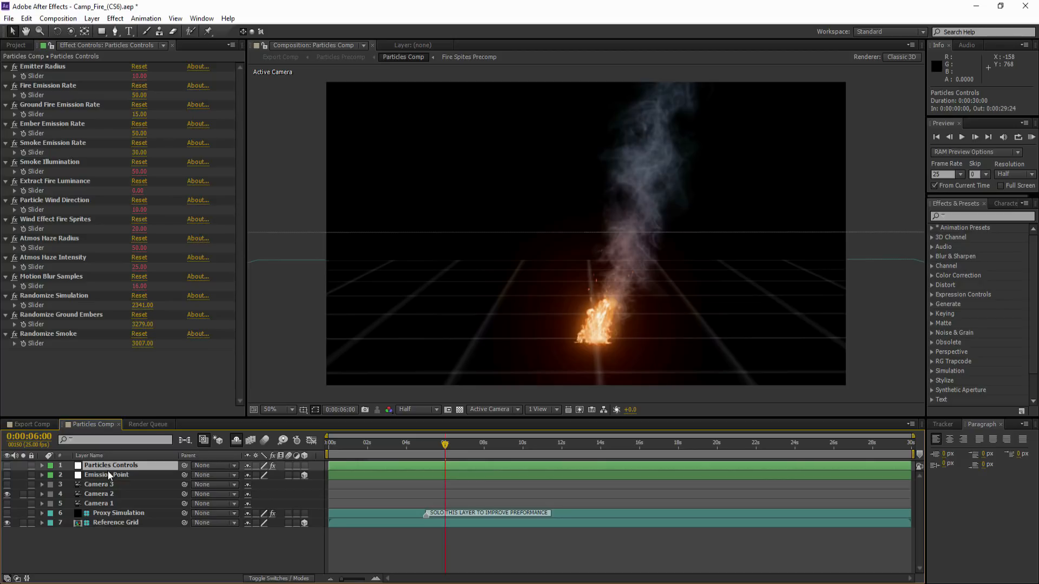
left_click(8, 514)
left_click(23, 515)
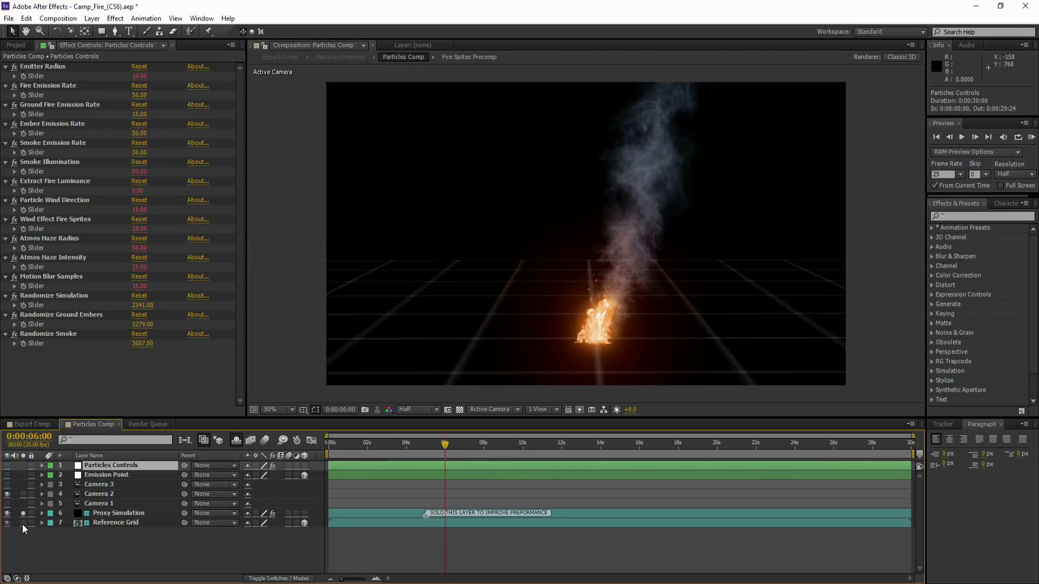
left_click(22, 525)
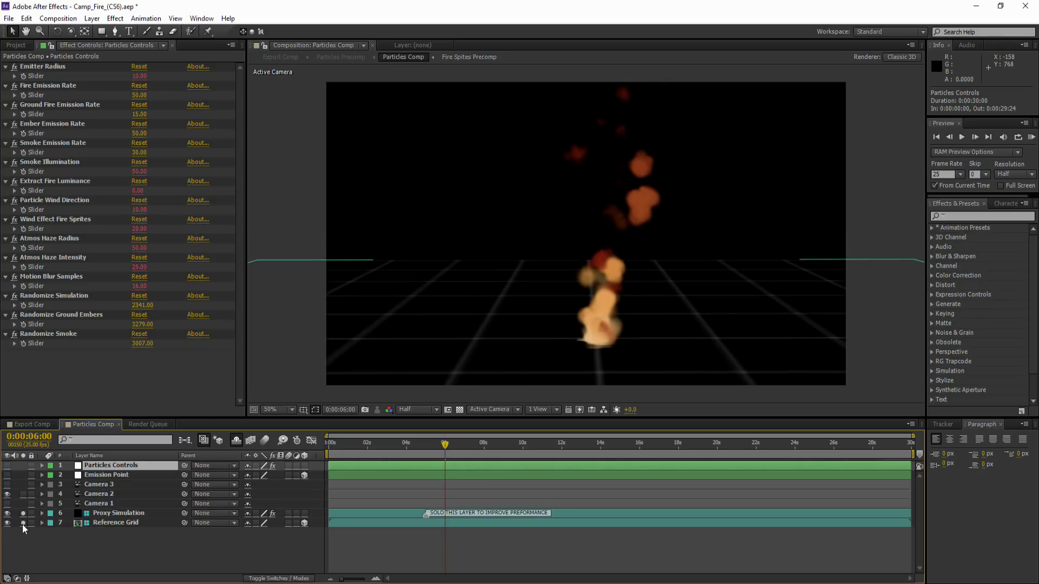
left_click(24, 523)
left_click(23, 514)
left_click(9, 514)
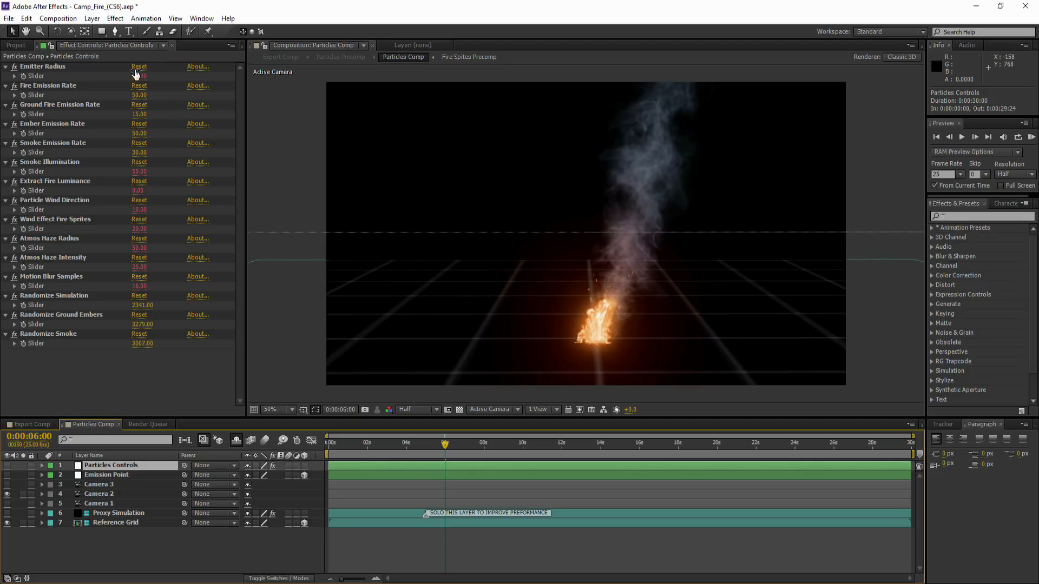
Set the Fire Emission Rate to 25, and lower the Ground Fire Emission Rate to 5 and on to 0.
left_click(139, 96)
type("25")
key("Return")
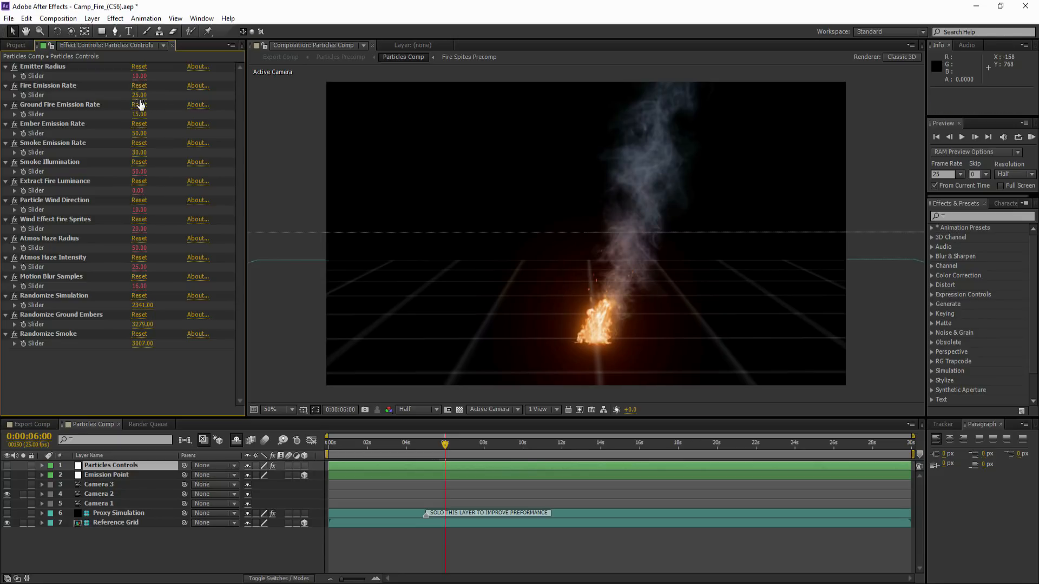
left_click(139, 115)
type("5")
key("Return")
left_click(139, 115)
type("0")
key("Return")
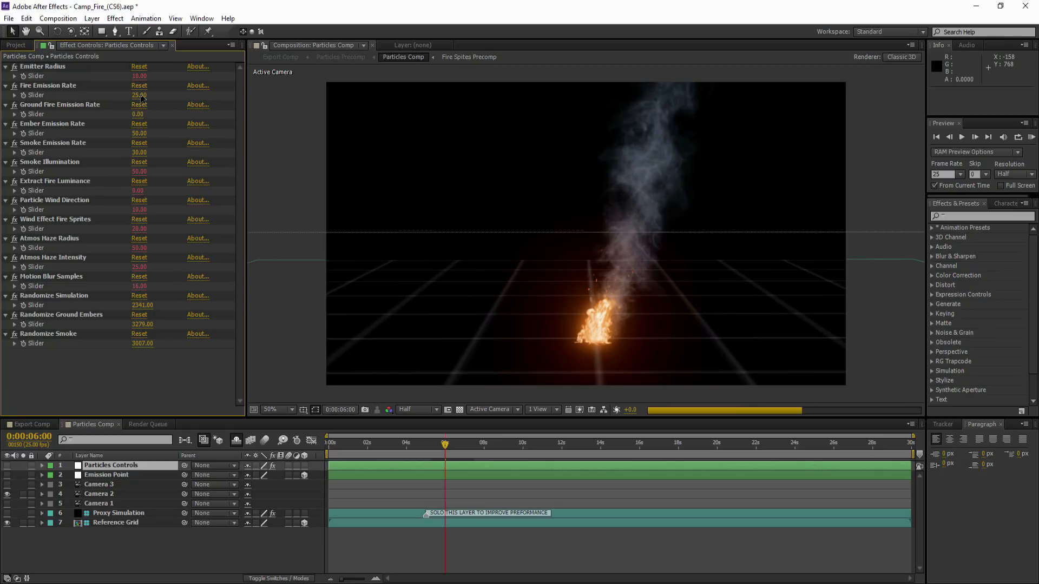
Set the Ember Emission Rate and Smoke Emission Rate to 0 and the Fire Emission Rate to 50.
left_click(139, 133)
type("0")
left_click(141, 153)
type("0")
key("Return")
left_click(139, 96)
type("50")
key("Return")
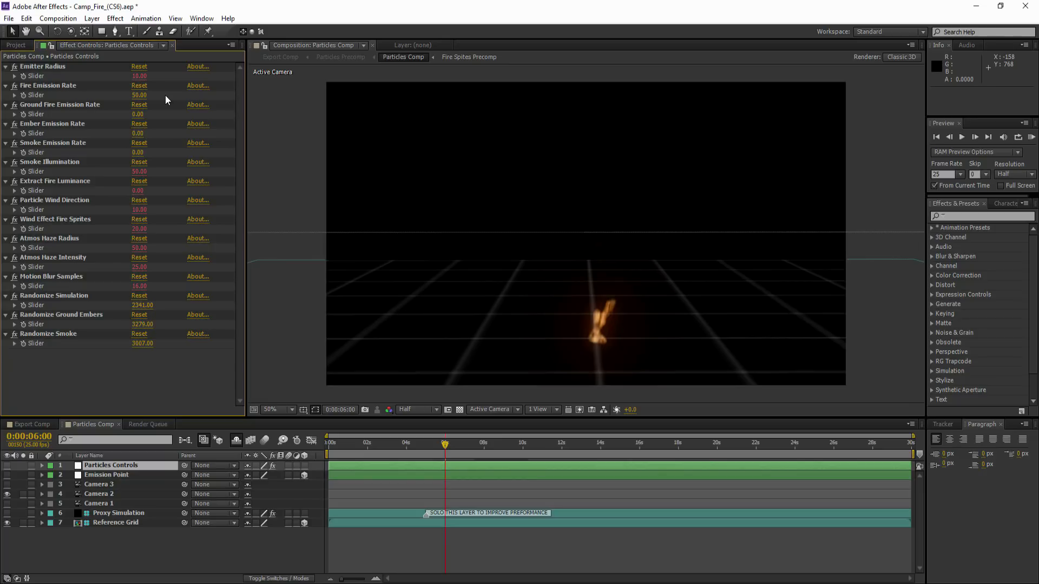
RAM preview the isolated fire from the current time, and undo all the emission rate changes.
left_click(1030, 139)
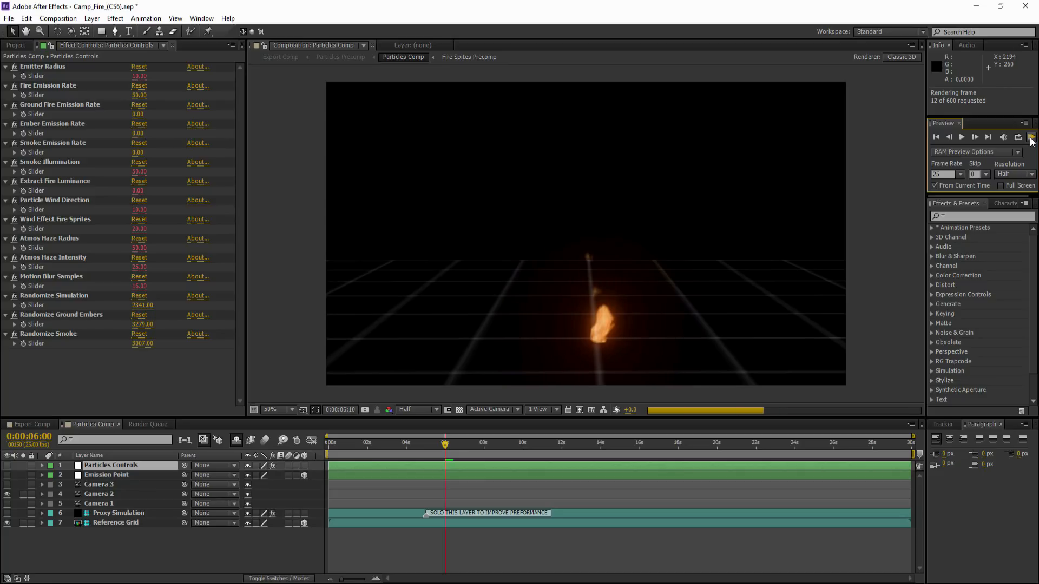
left_click(1031, 138)
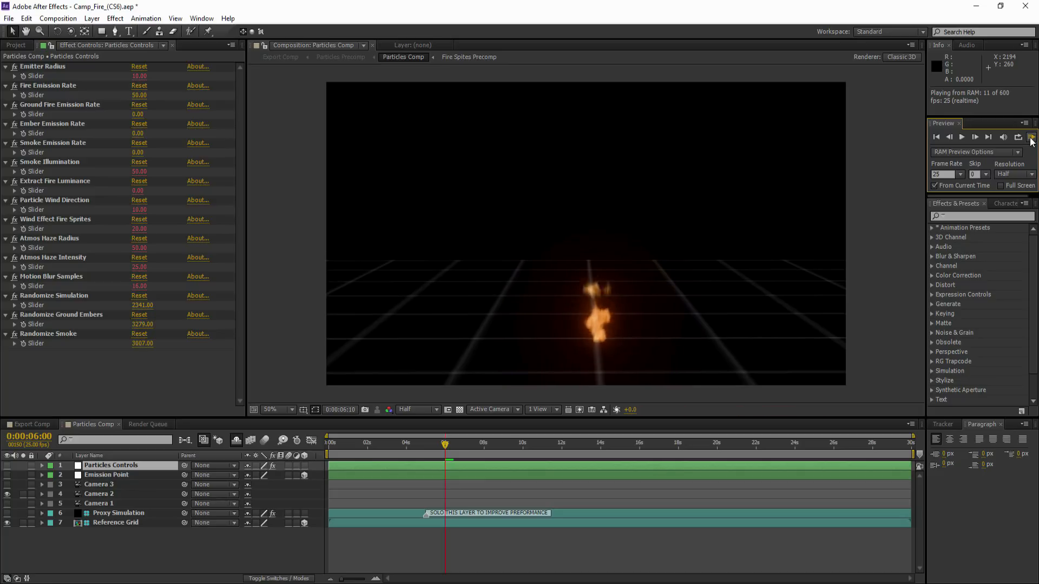
left_click(1031, 138)
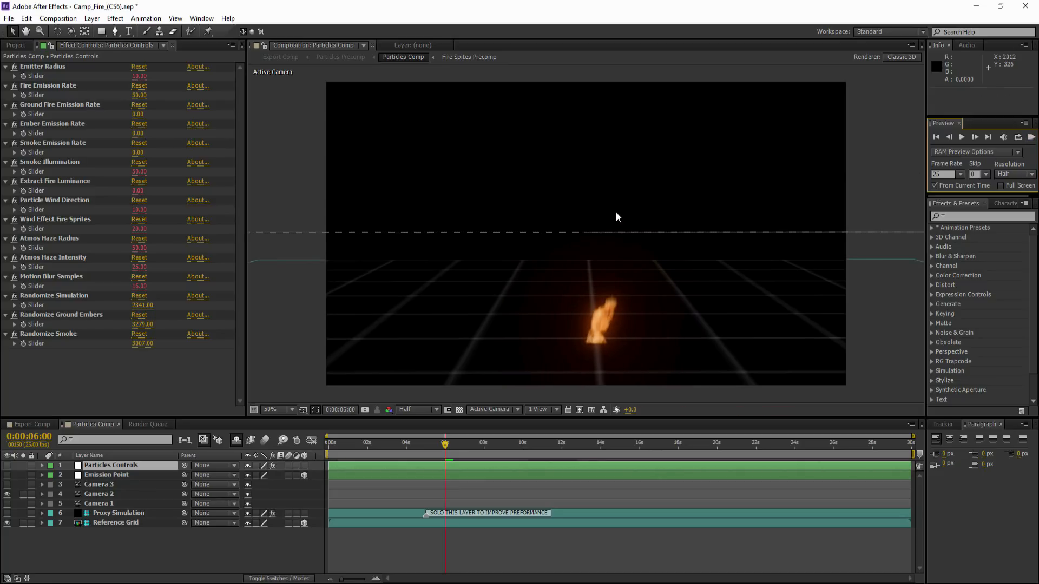
key("ctrl+z")
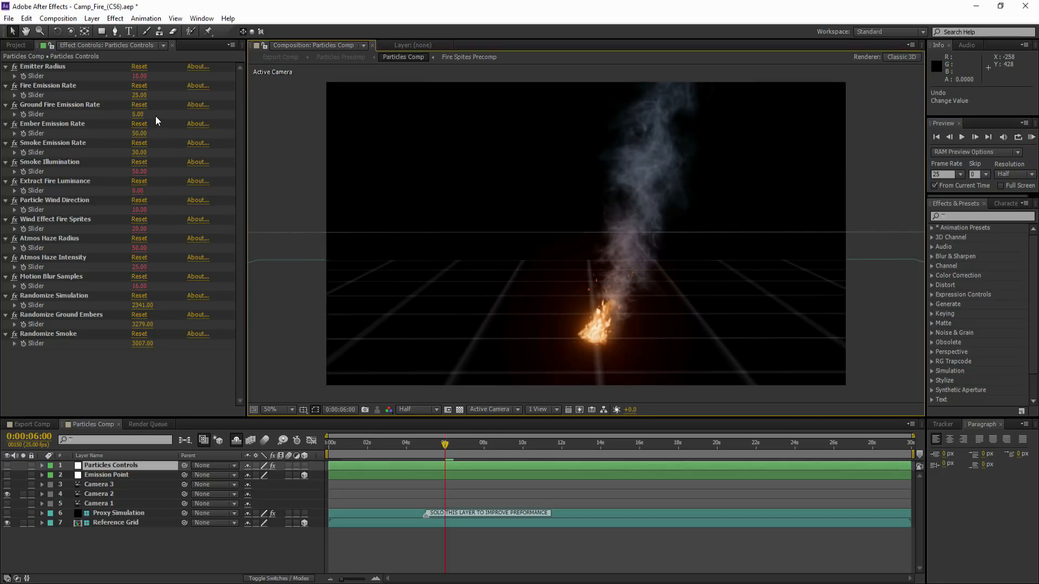
key("ctrl+z")
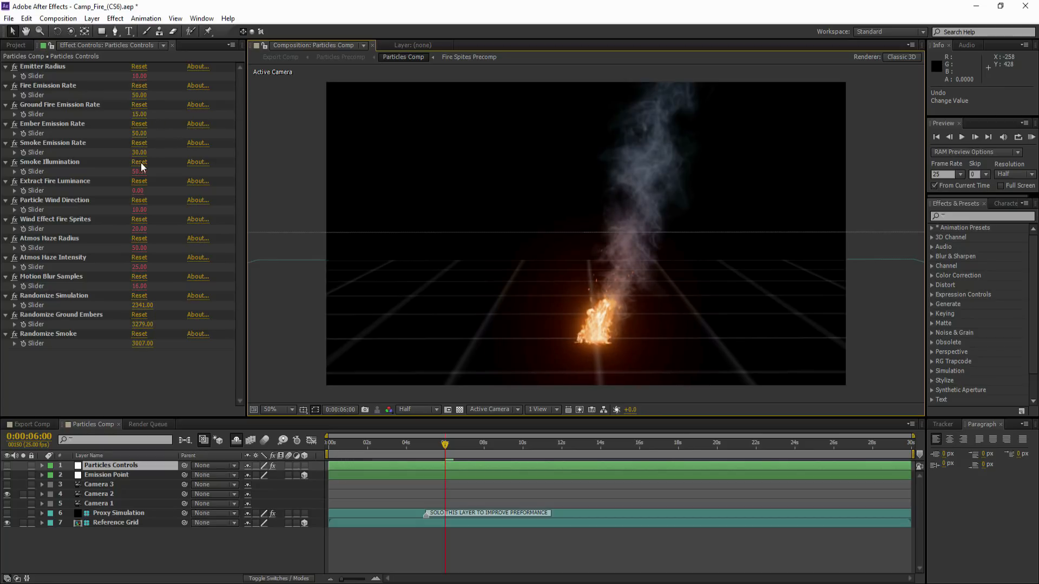
Compare Extract Fire Luminance at 25, 100 and 0 on the Particles Controls layer, and leave it at 0.
left_click(142, 190)
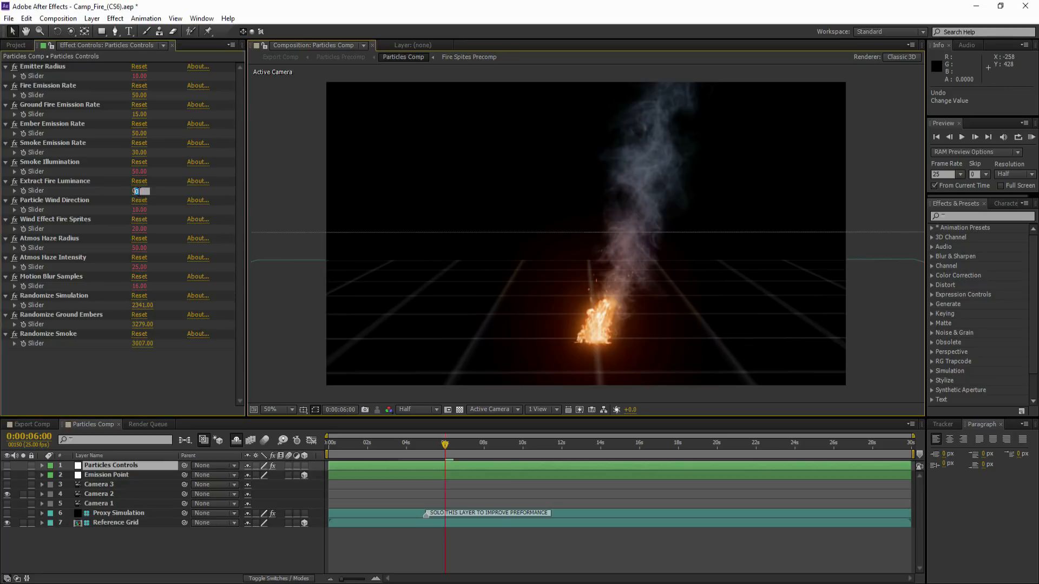
type("25")
key("Return")
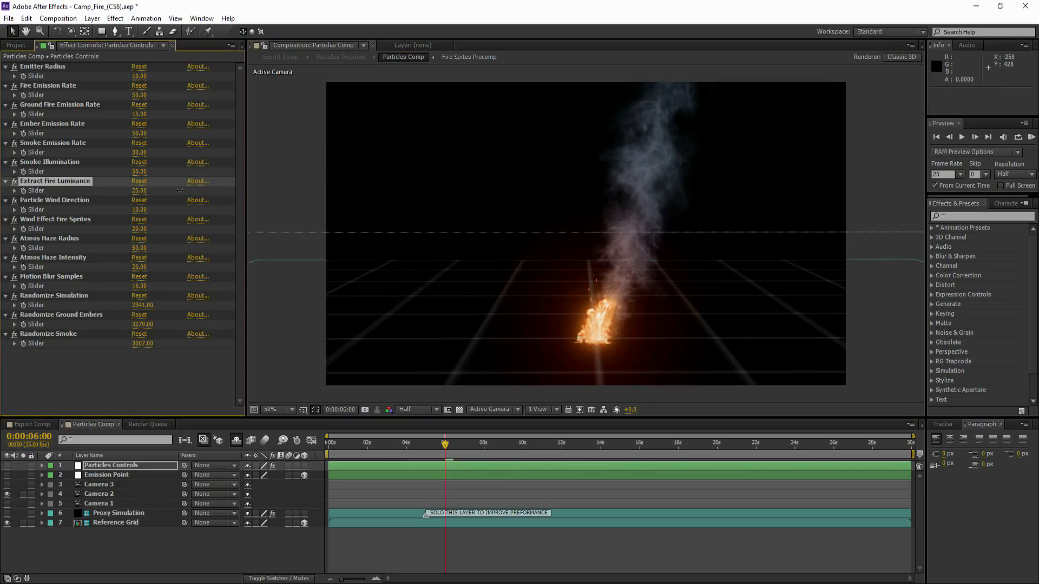
left_click_drag(217, 188, 239, 189)
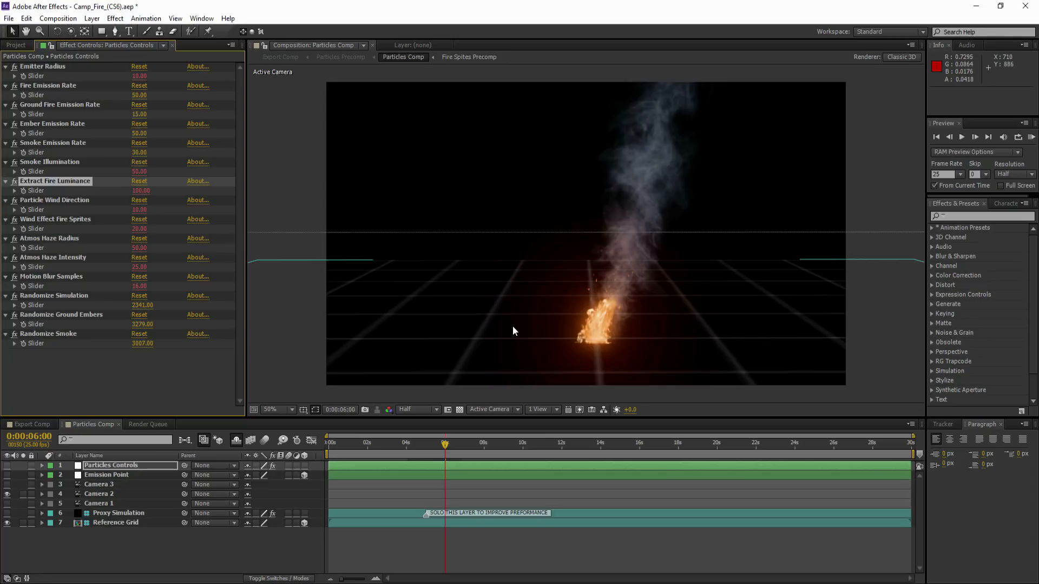
left_click(141, 191)
type("0")
key("Return")
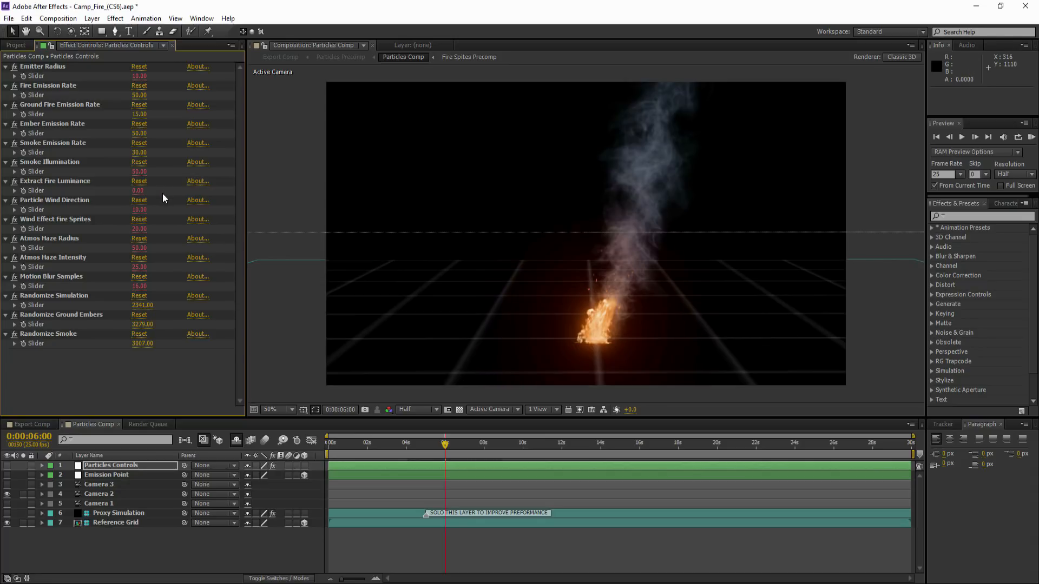
left_click(140, 191)
type("100")
key("Return")
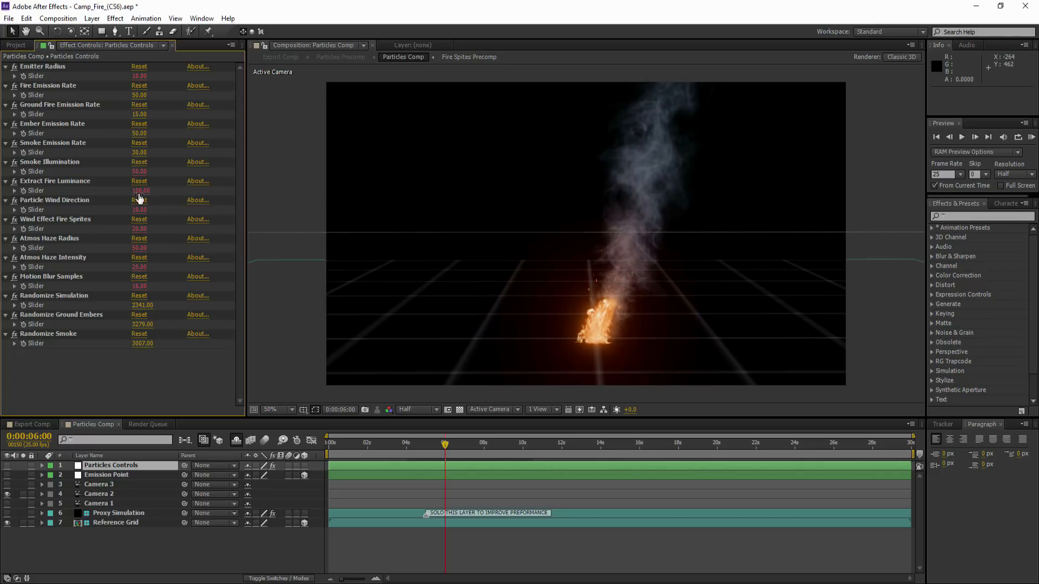
left_click(140, 192)
Set Particle Wind Direction to 25 and Wind Effect Fire Sprites to 35, and raise them on to 41 and 74.
left_click(140, 210)
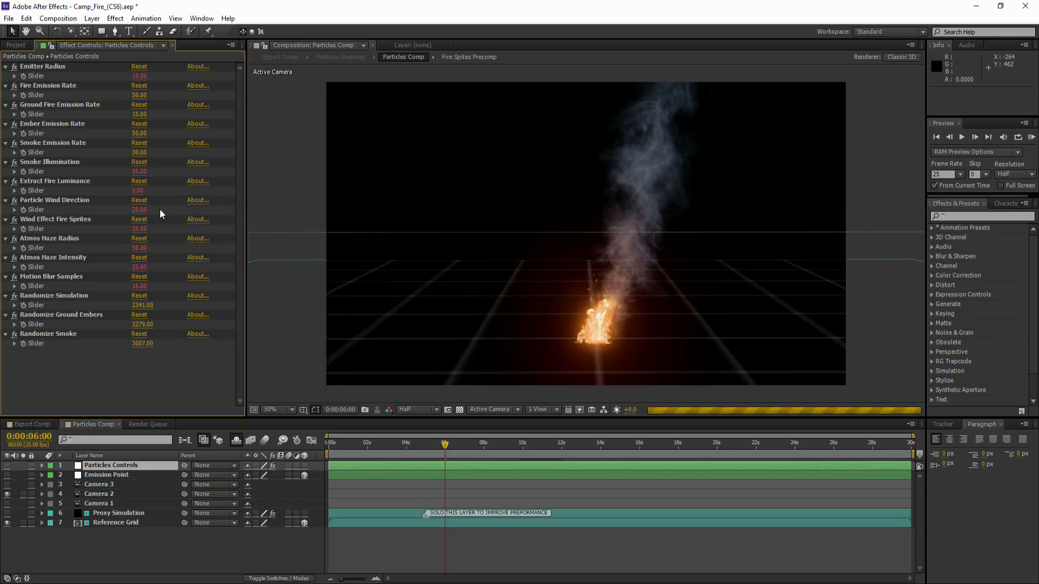
left_click(140, 231)
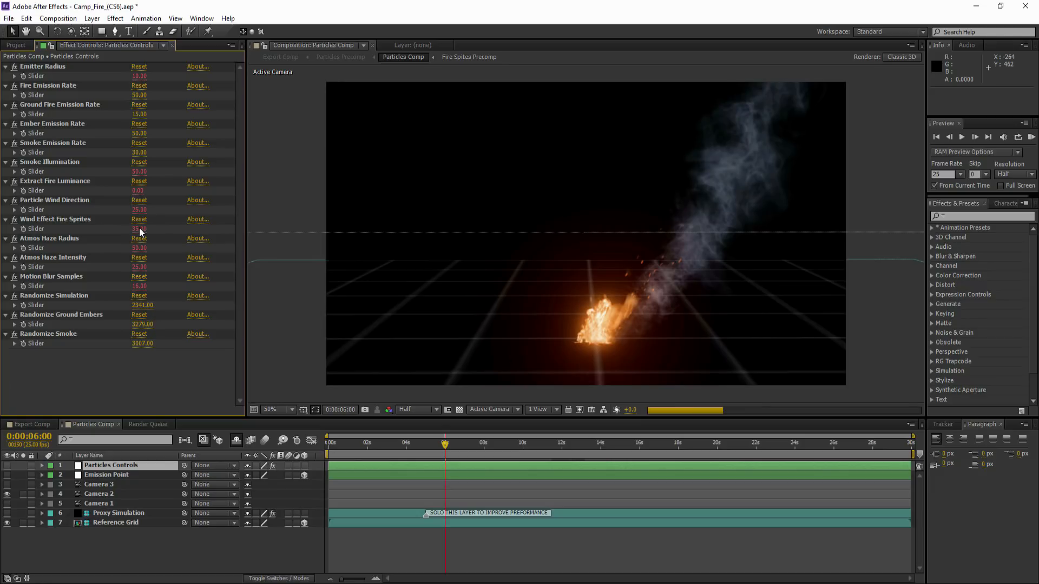
left_click_drag(139, 209, 149, 209)
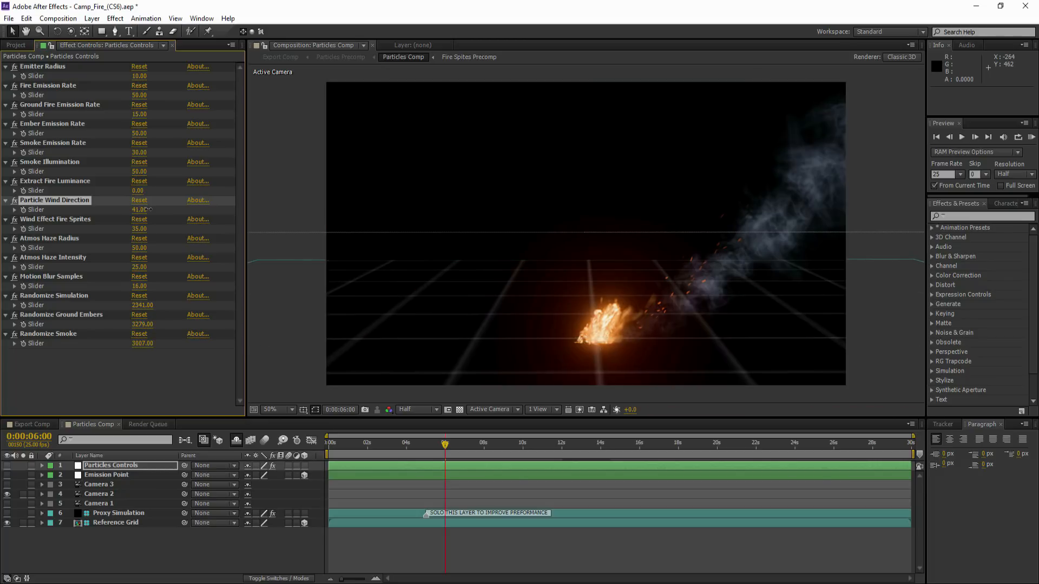
left_click_drag(138, 229, 157, 227)
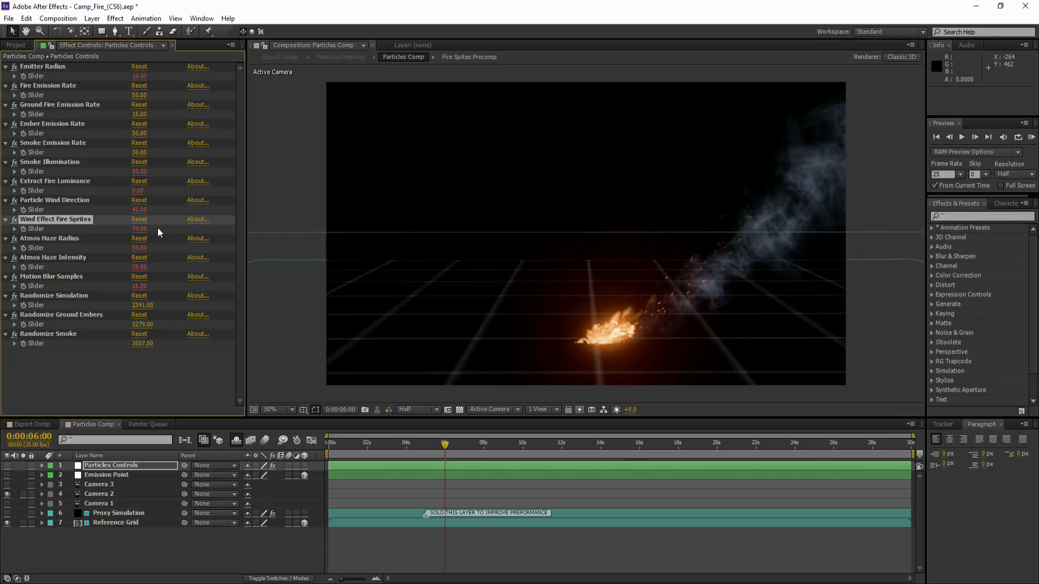
Set the Atmos Haze Radius to 91 and Atmos Haze Intensity to 70, and lower Motion Blur Samples to 8.
left_click_drag(140, 248, 162, 267)
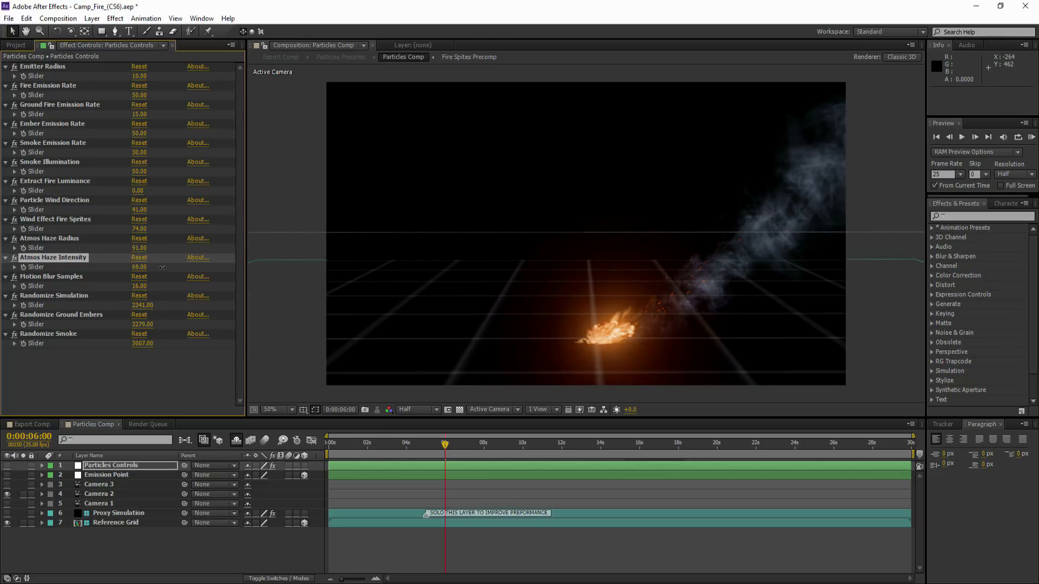
left_click(139, 286)
type("8")
key("Return")
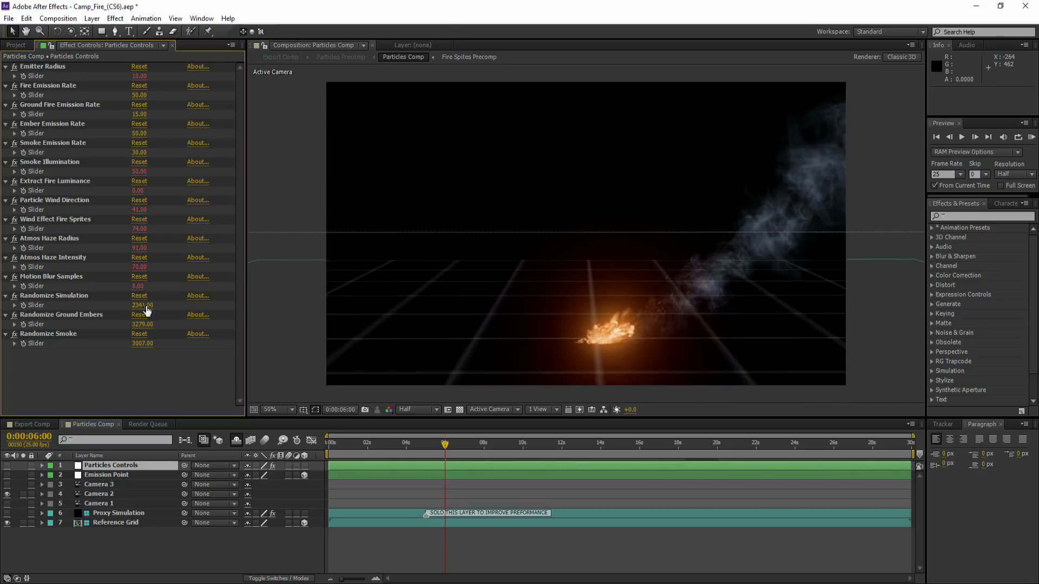
Change Randomize Simulation to 2383 and on to 2428, and RAM preview the windblown fire from the current time.
left_click_drag(142, 305, 162, 305)
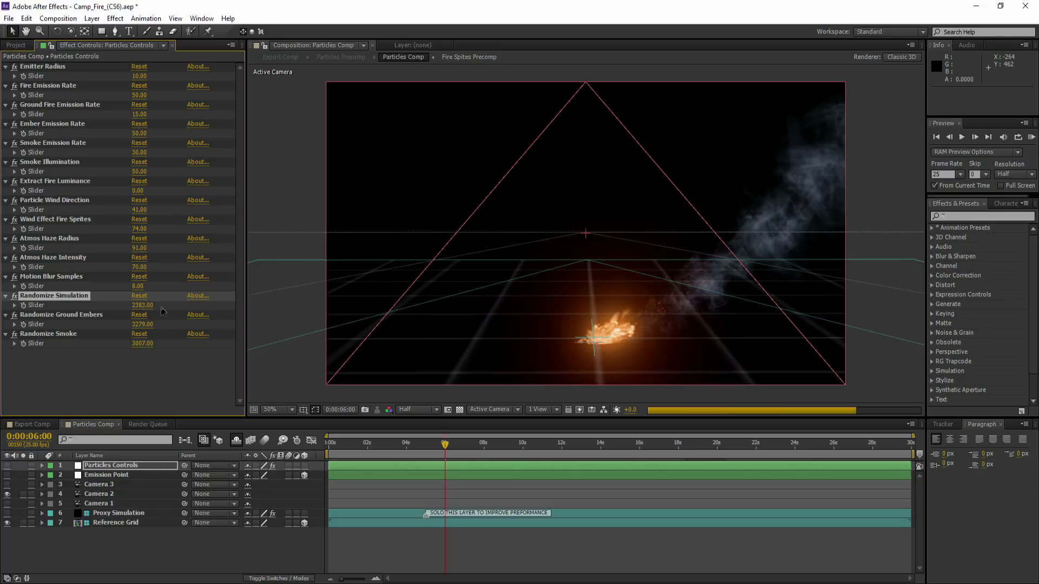
left_click_drag(151, 305, 164, 307)
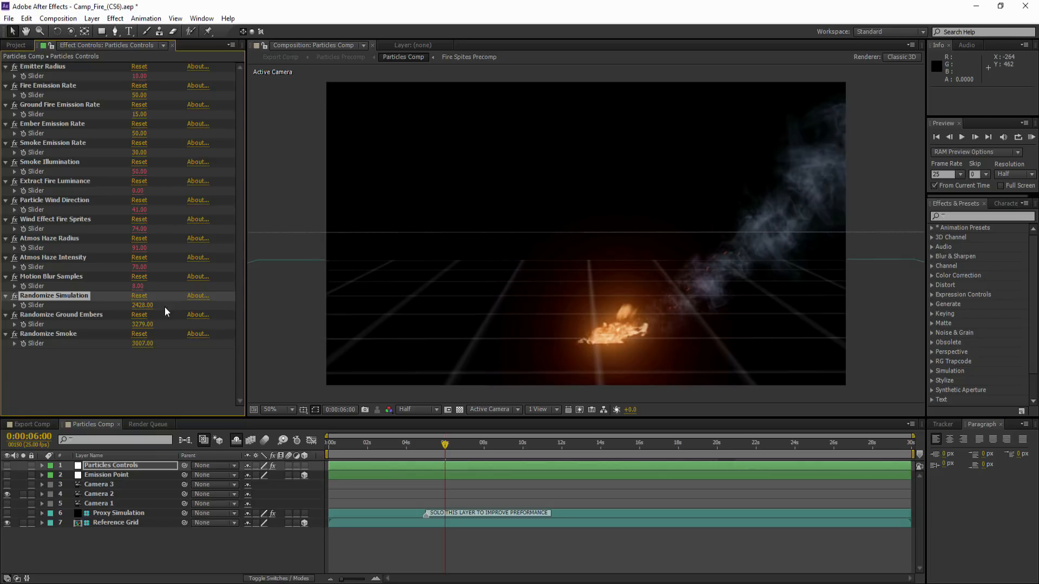
left_click(1032, 137)
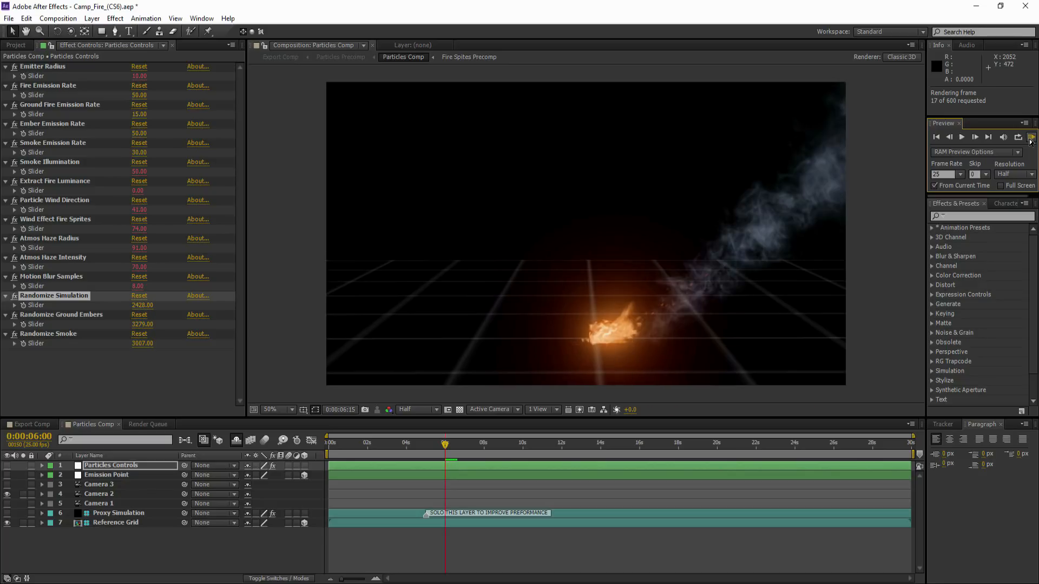
left_click(1031, 138)
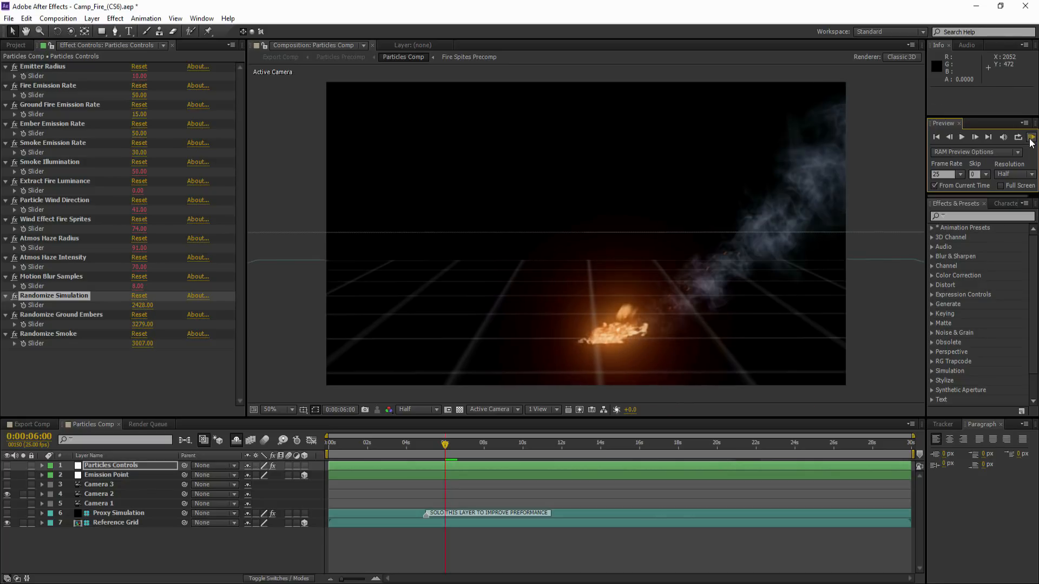
Go to 0:00:06:12 and compare the camp fire through Camera 1 and Camera 3, returning to Camera 2.
left_click_drag(445, 445, 455, 449)
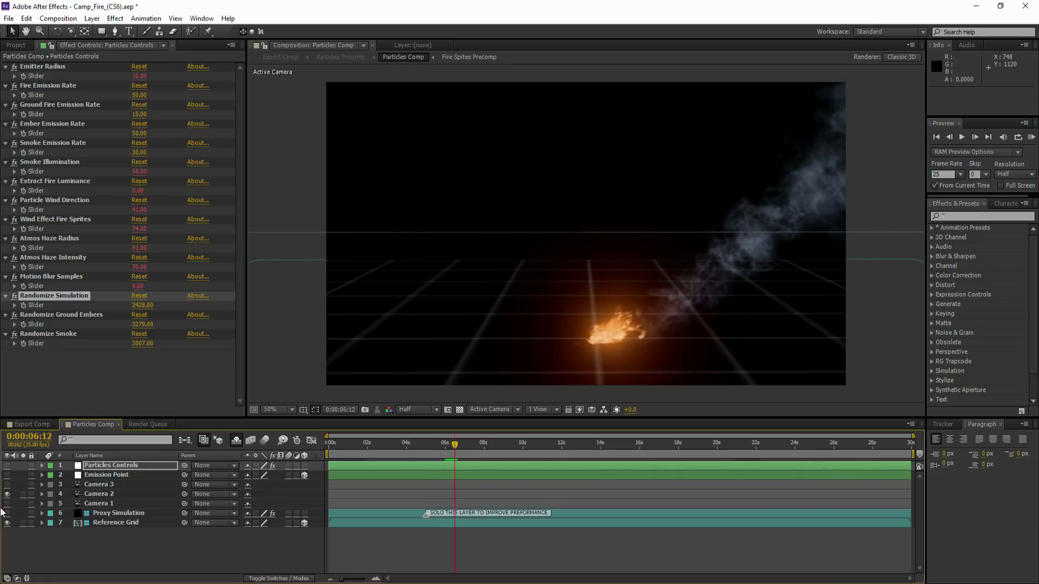
left_click(6, 495)
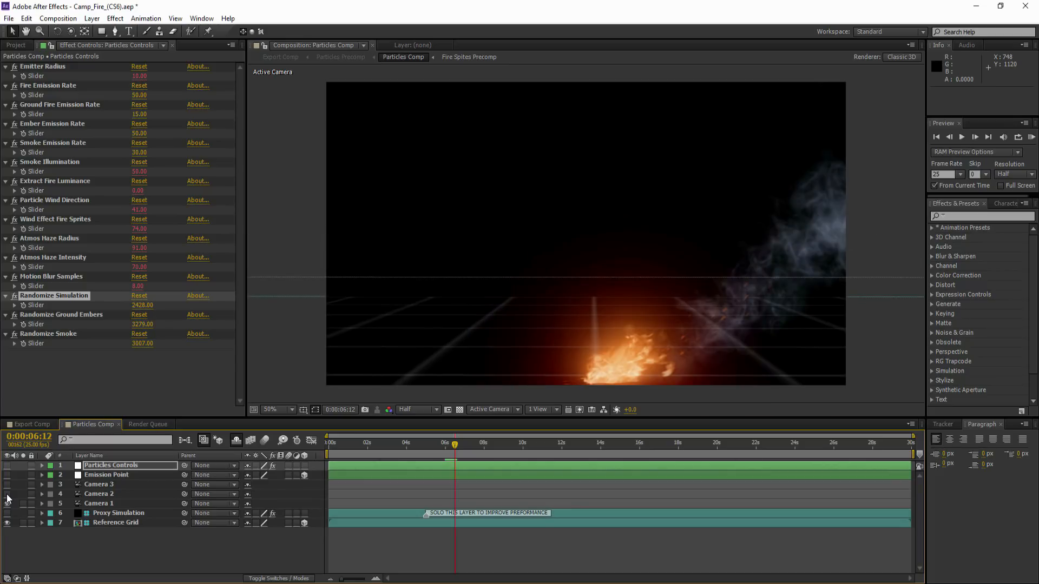
left_click(7, 485)
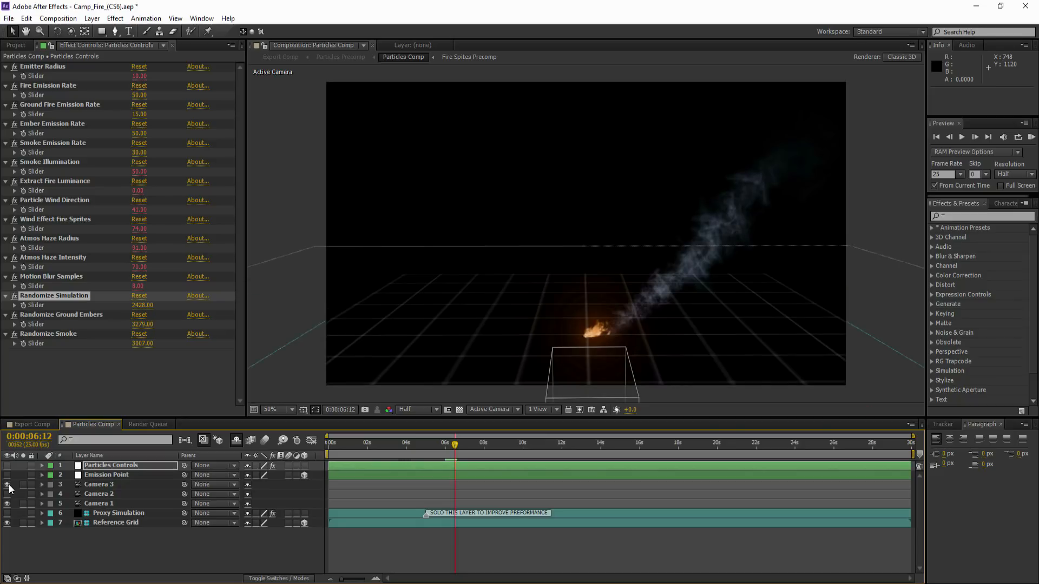
left_click(7, 484)
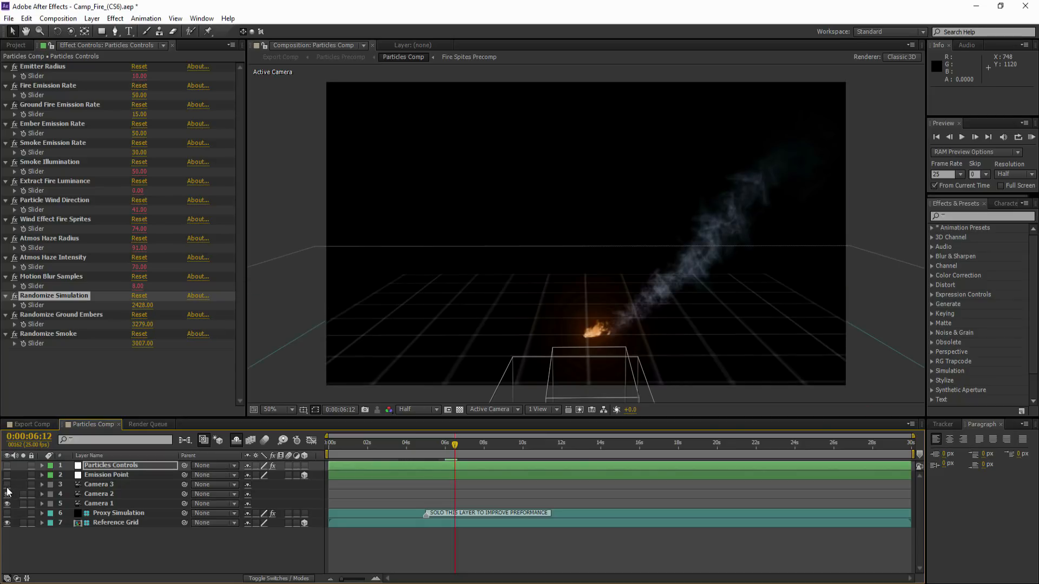
left_click(7, 494)
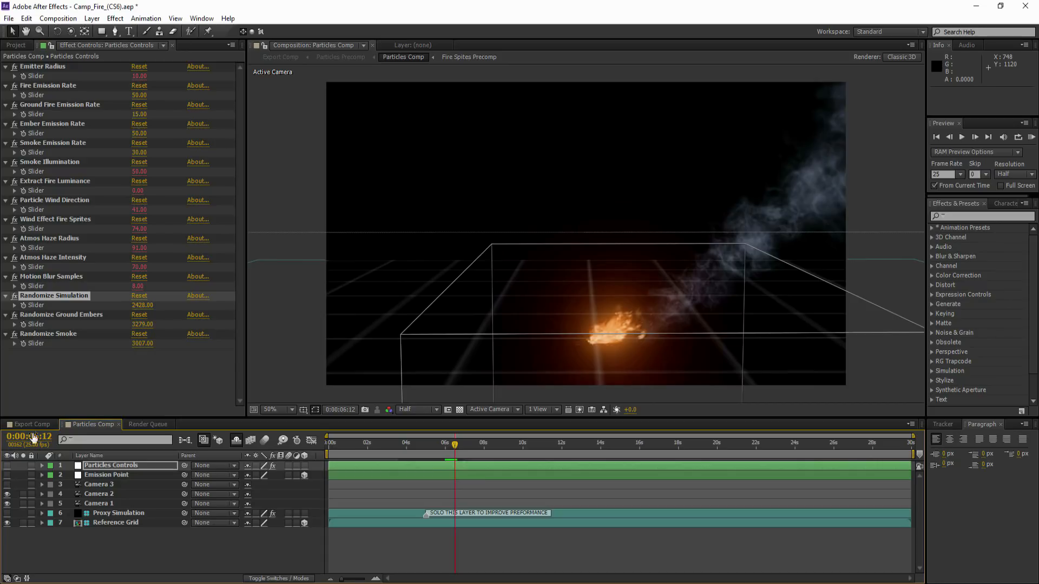
Open the project Scattered_Ground_Fire_(CS6).aep from the Project File 3 folder of Trapcode Fire V2.3.
left_click(9, 19)
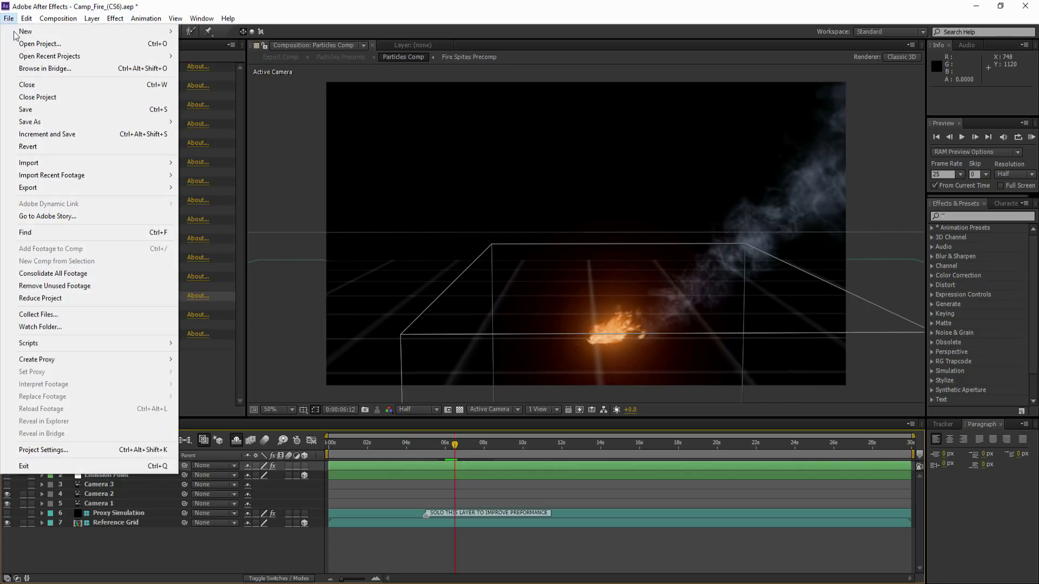
left_click(30, 44)
left_click(531, 315)
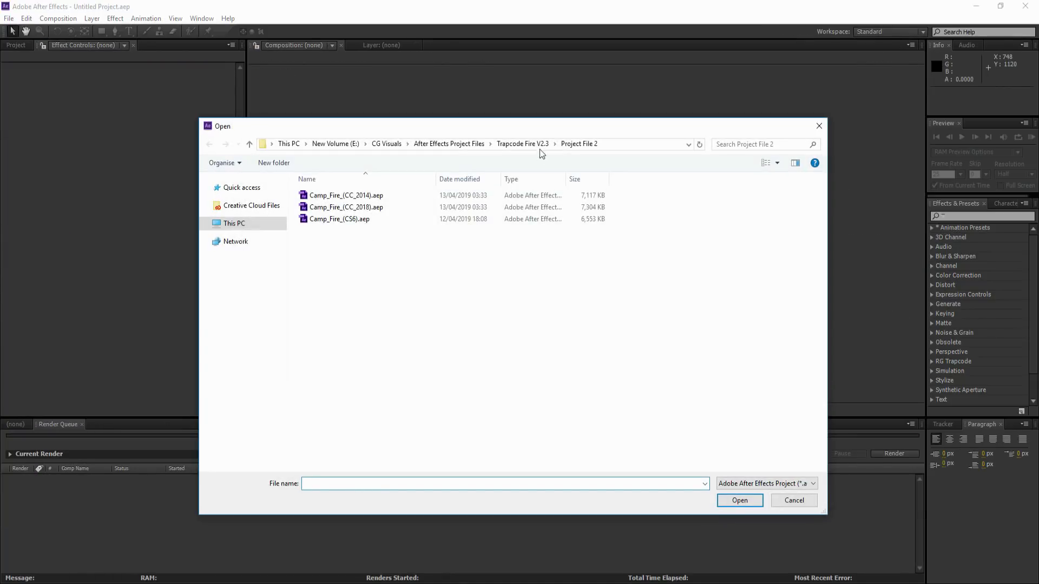
left_click(530, 143)
double_click(331, 257)
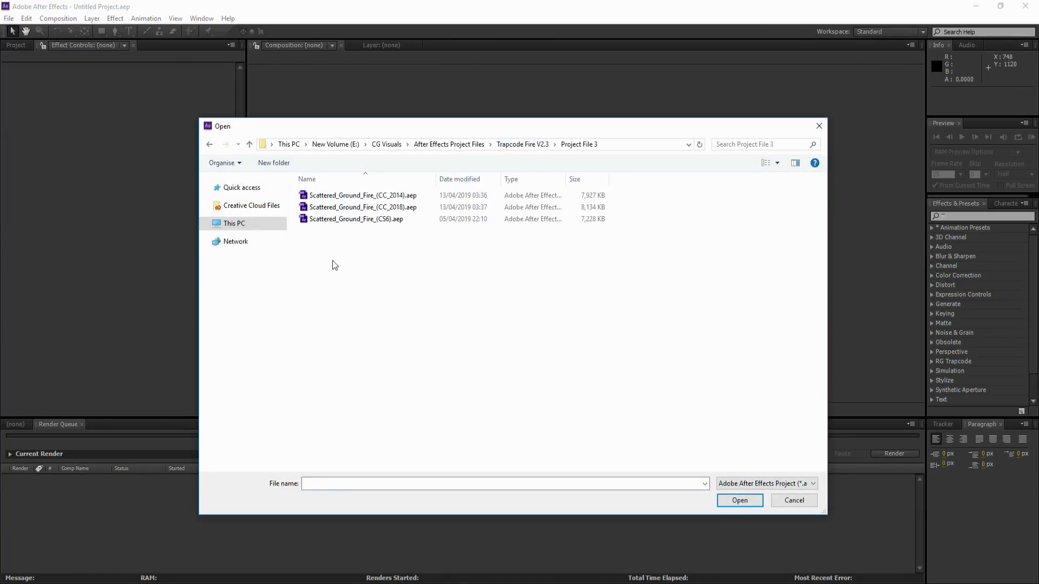
left_click(365, 219)
left_click(739, 500)
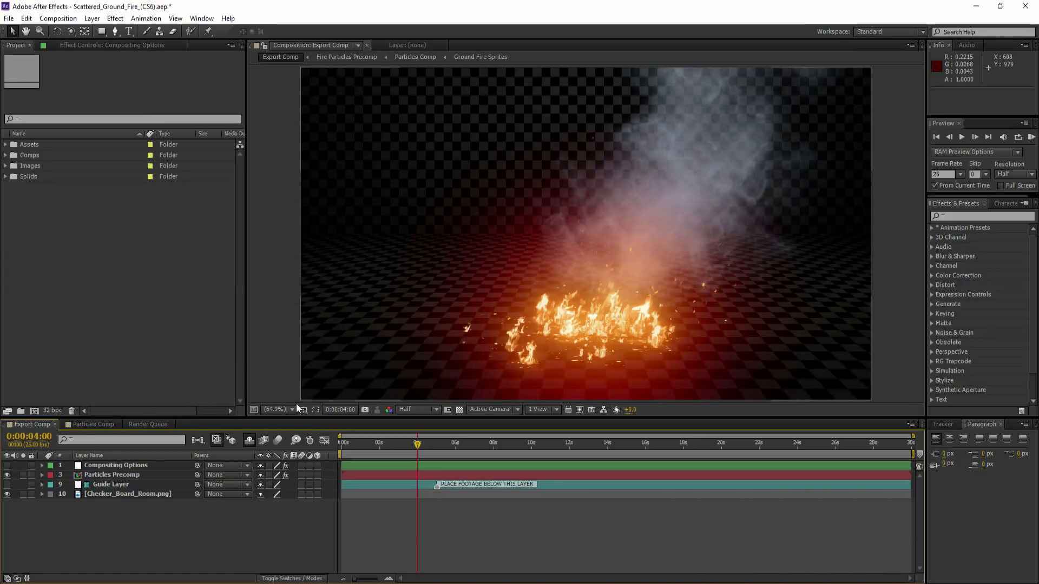
Open the Particles Comp and compare the scattered ground fire through its different cameras, returning to the layer 5 camera.
left_click(100, 424)
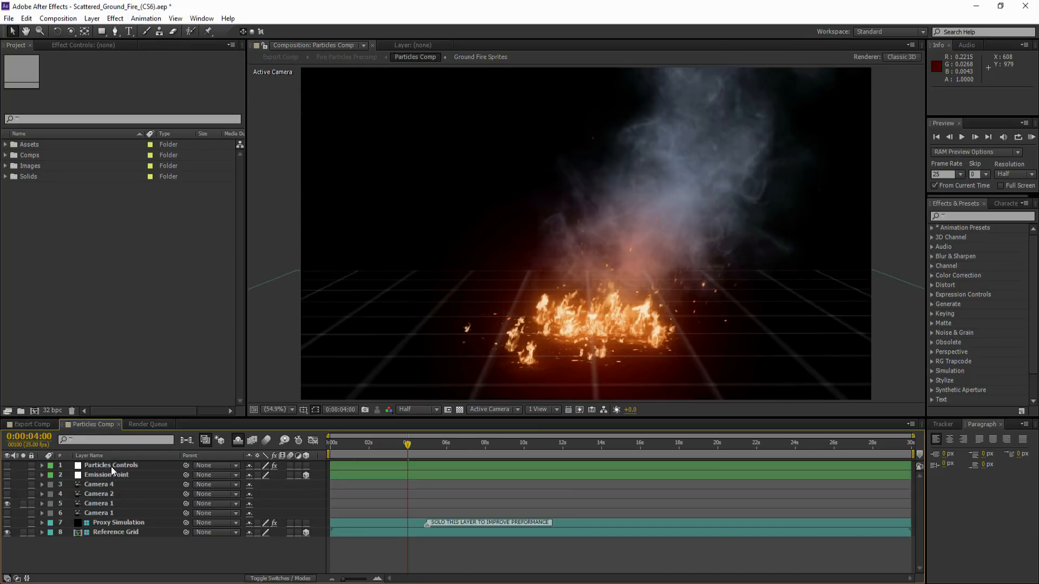
left_click(7, 513)
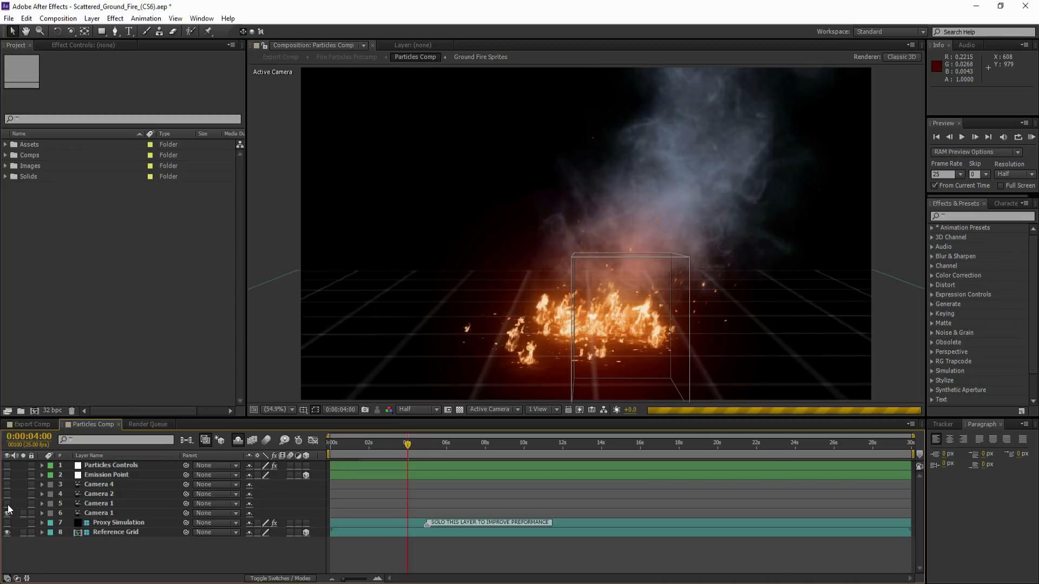
left_click(7, 493)
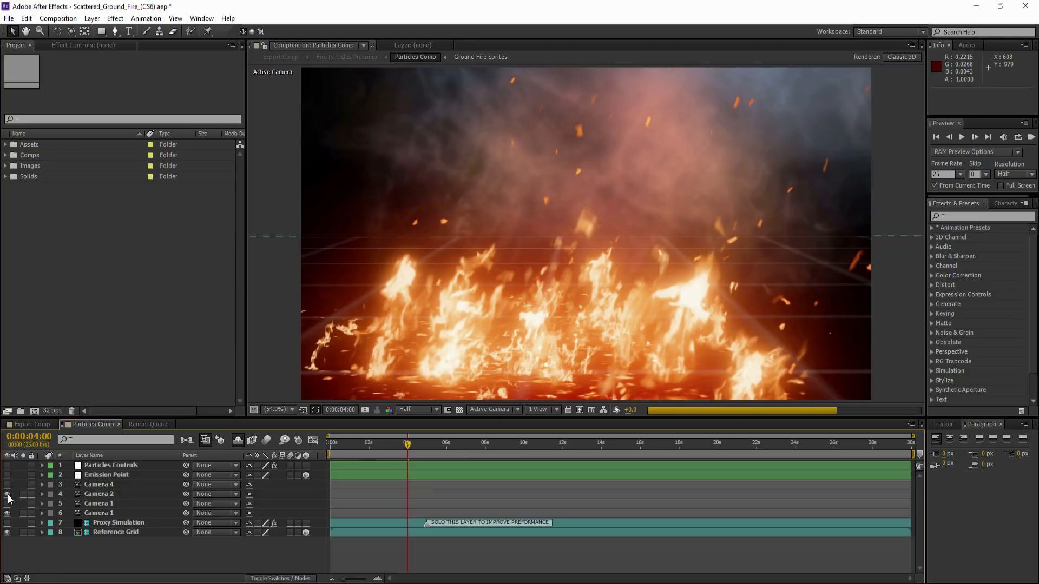
left_click(7, 494)
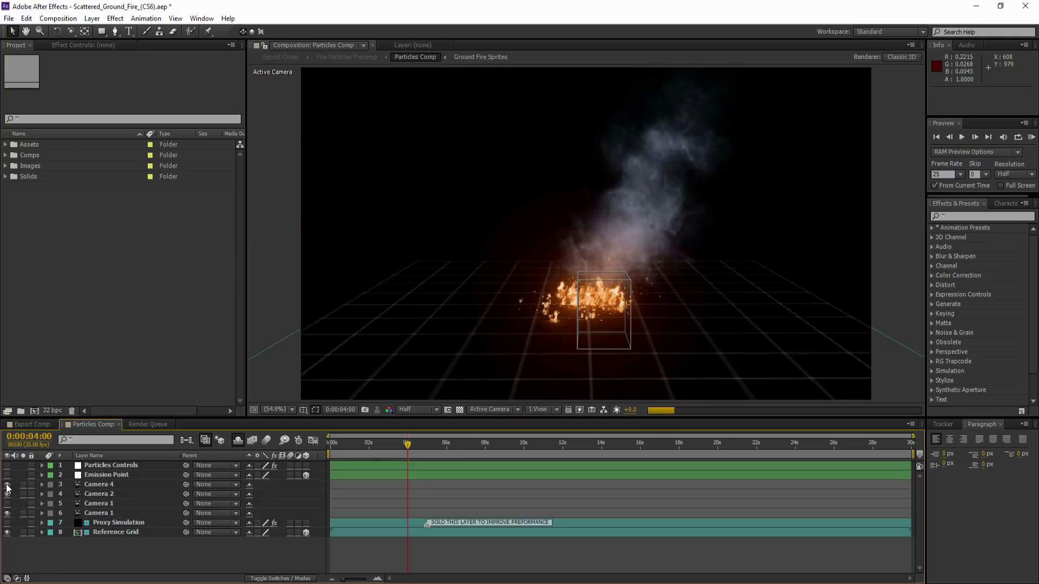
left_click(7, 486)
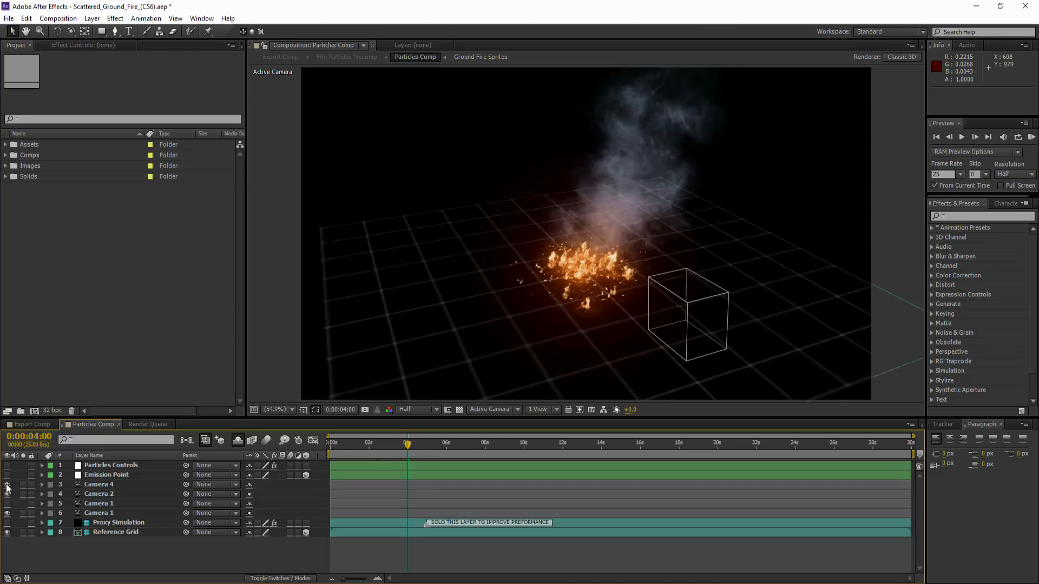
left_click(8, 486)
left_click(7, 503)
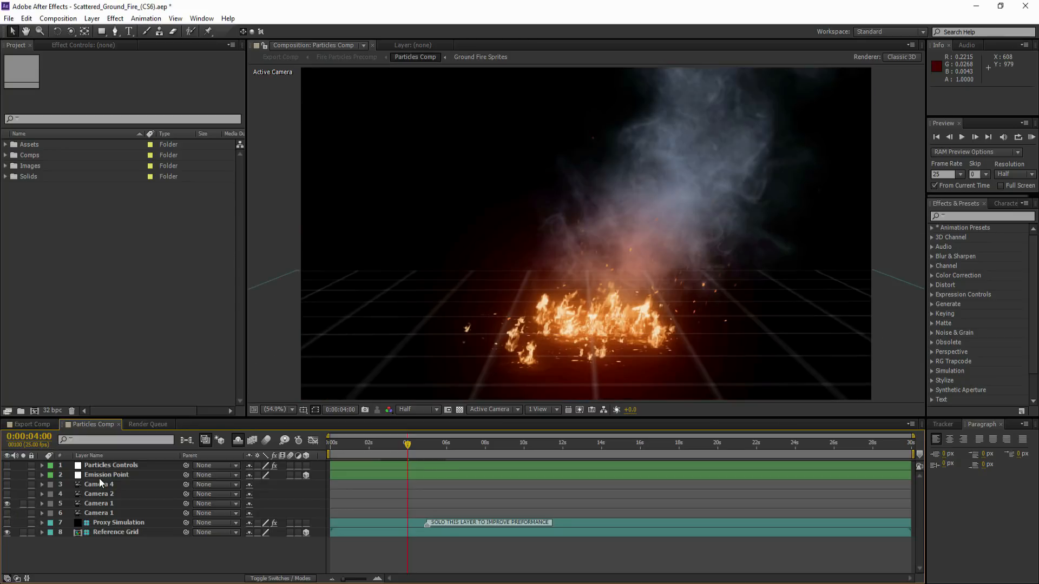
Show the effects of the Particles Controls layer and raise the Emitter Radius in stages to 180, 264, 368 and 598.
left_click(105, 466)
left_click(111, 44)
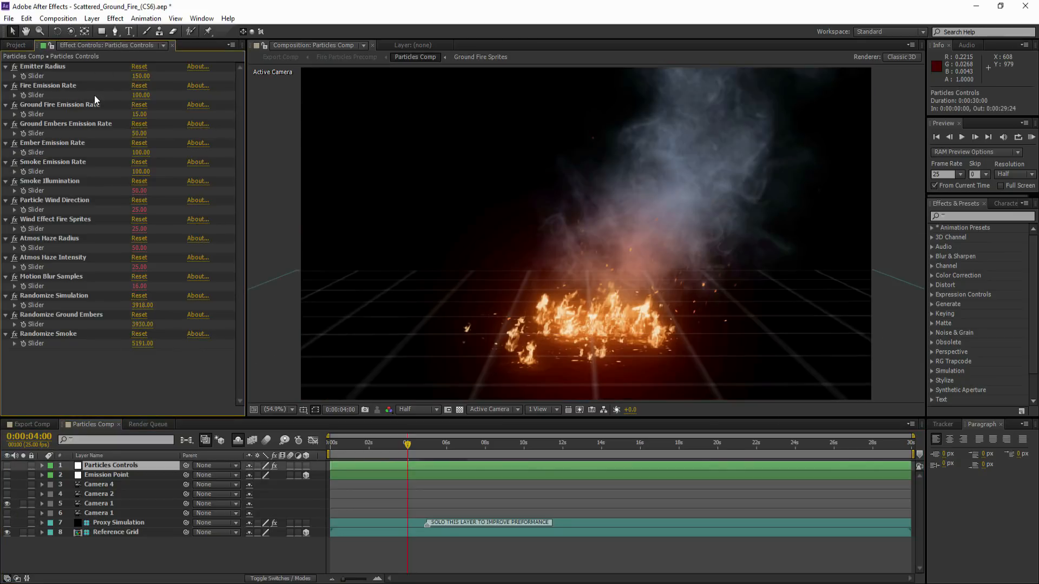
left_click_drag(142, 76, 155, 77)
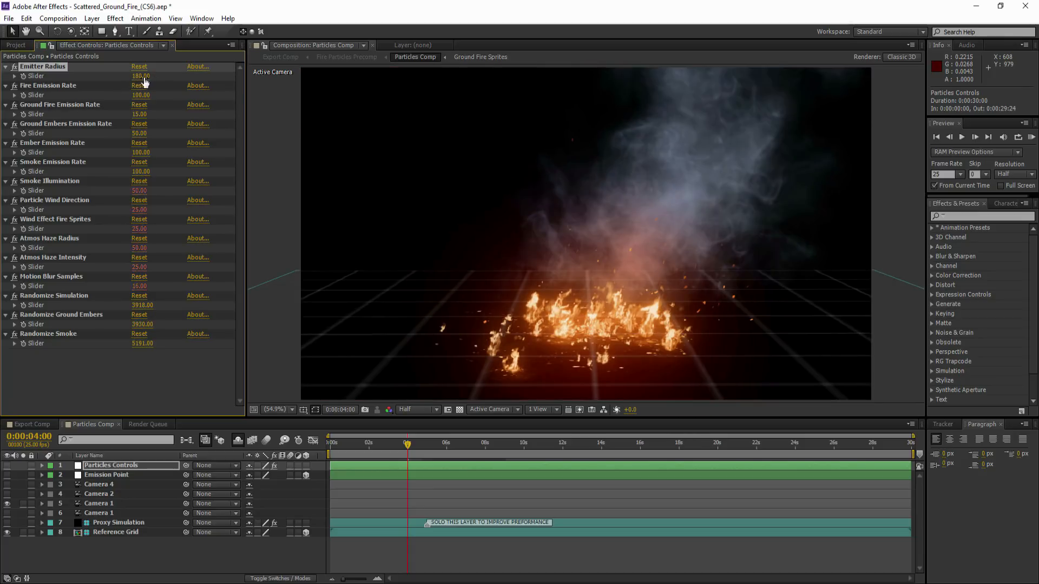
left_click_drag(177, 73, 191, 72)
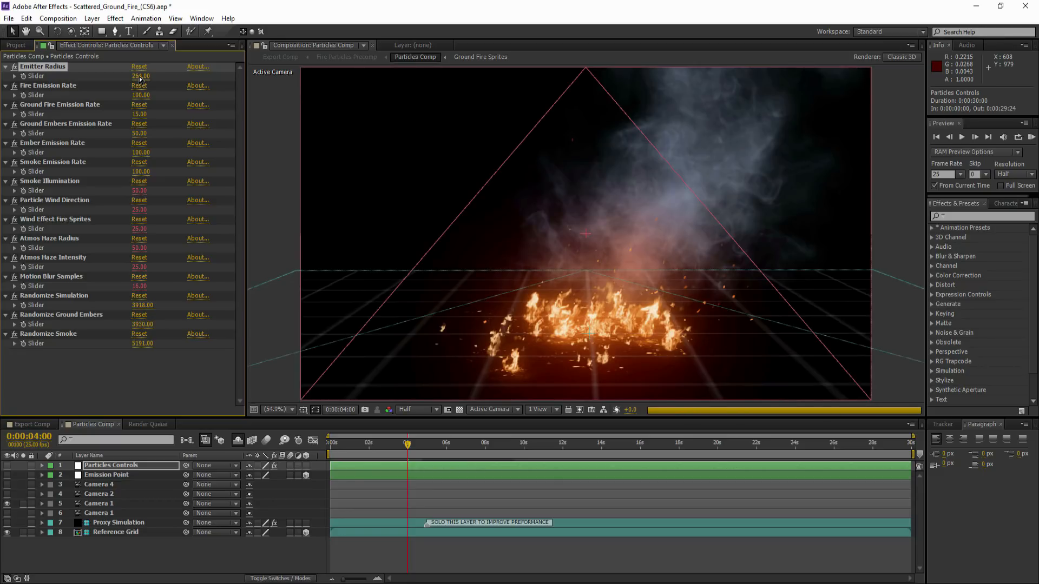
left_click_drag(169, 71, 186, 71)
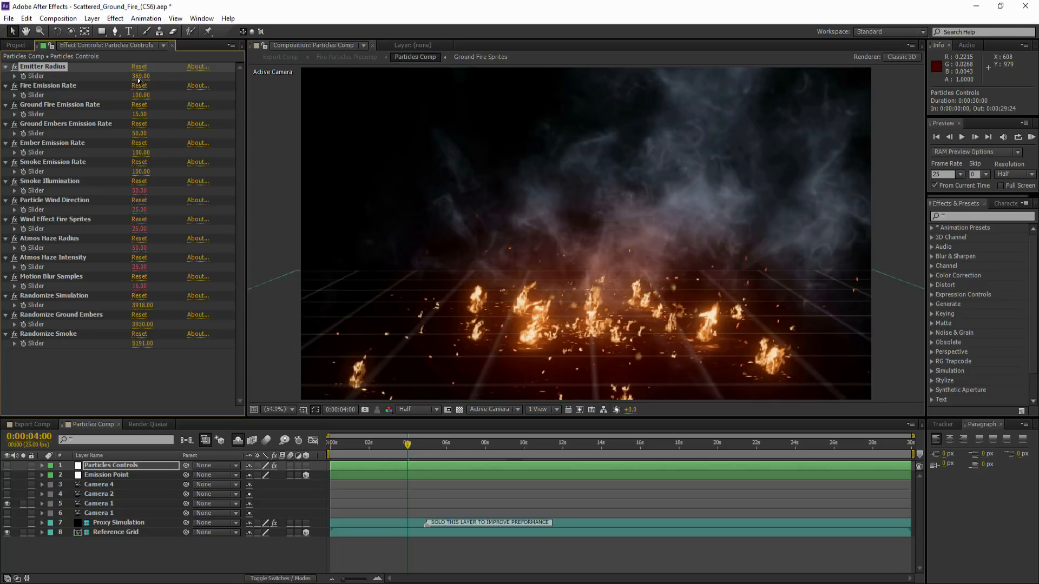
left_click_drag(195, 72, 240, 69)
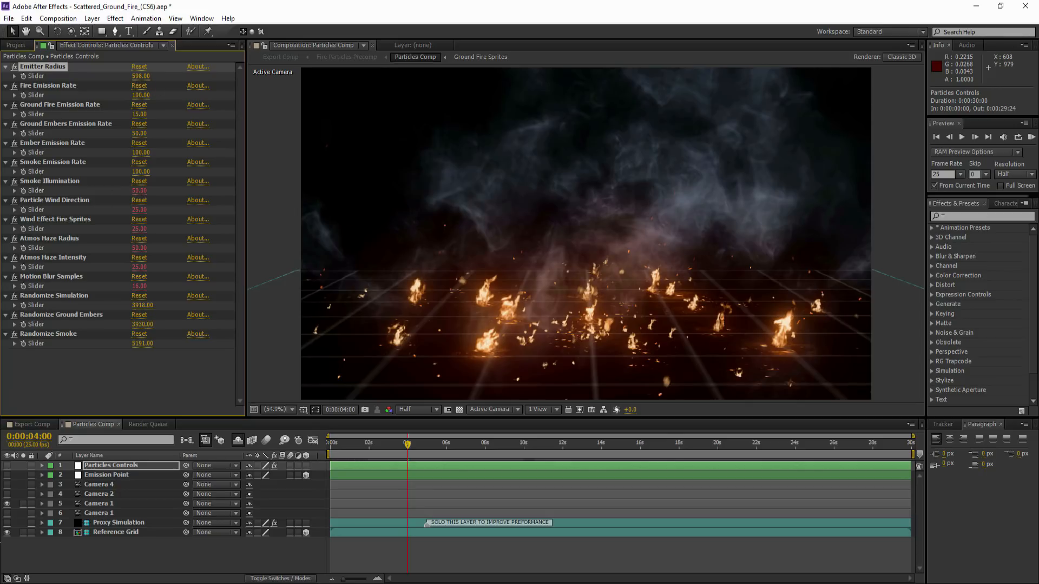
View the fire through Camera 4, set the Smoke Emission Rate to 250 and RAM preview the result.
left_click(7, 485)
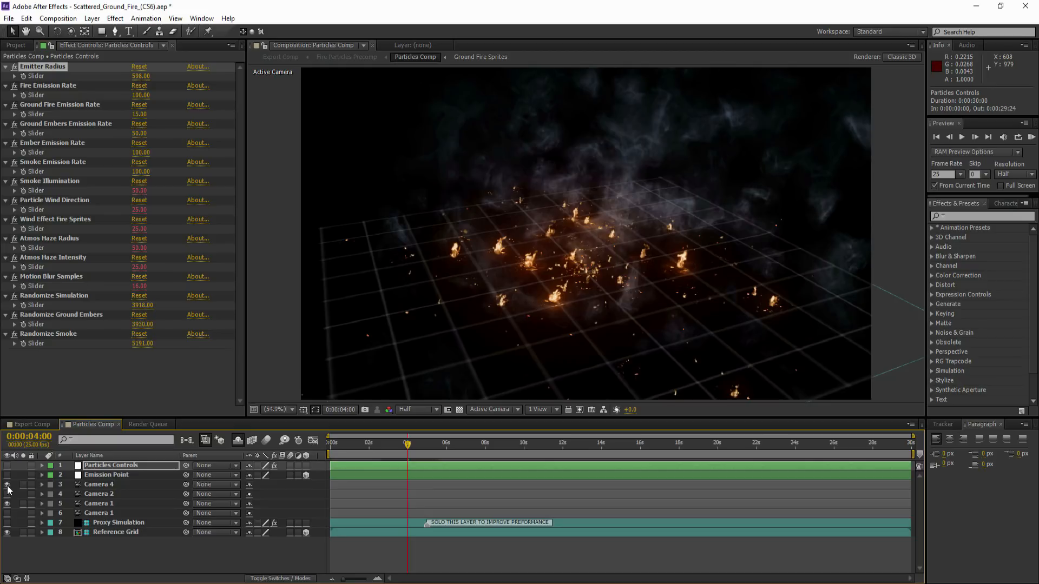
left_click(142, 172)
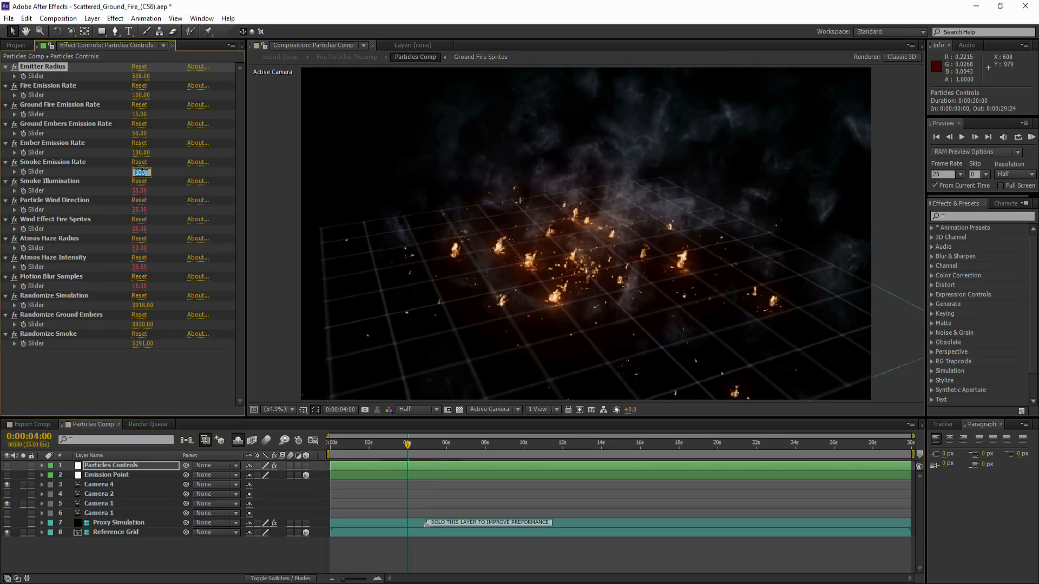
left_click(161, 172)
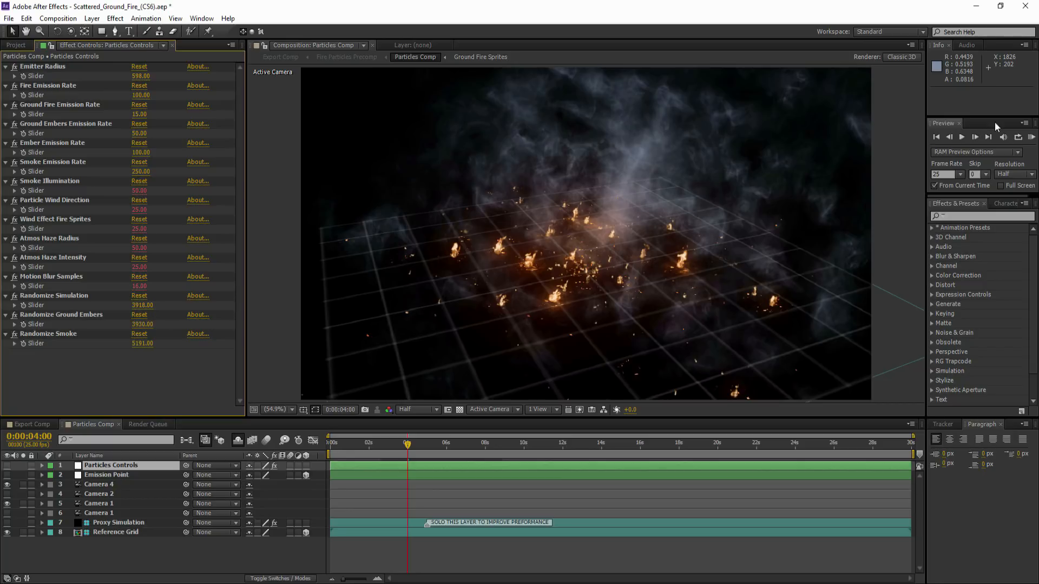
left_click(1031, 139)
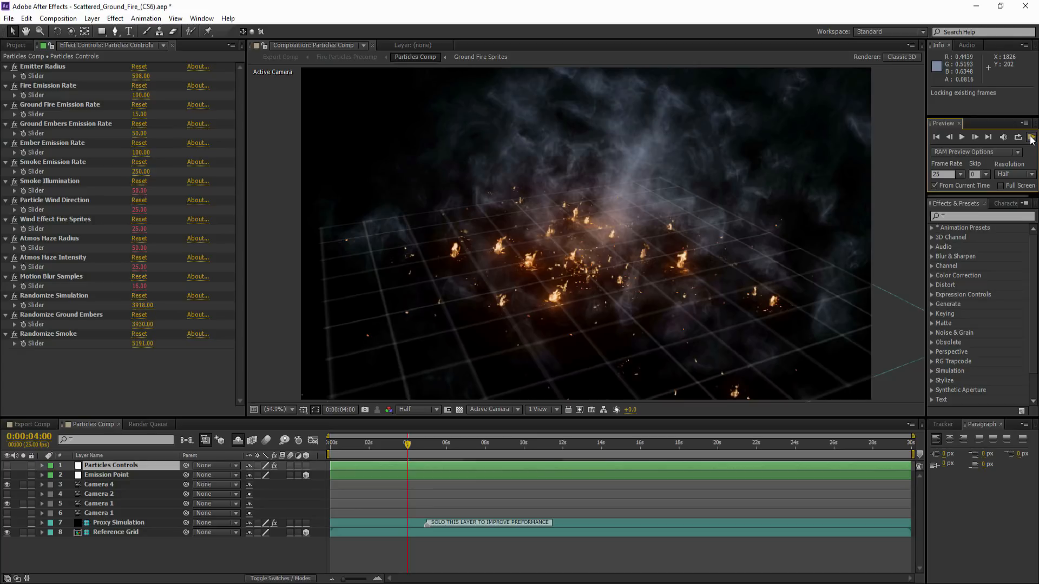
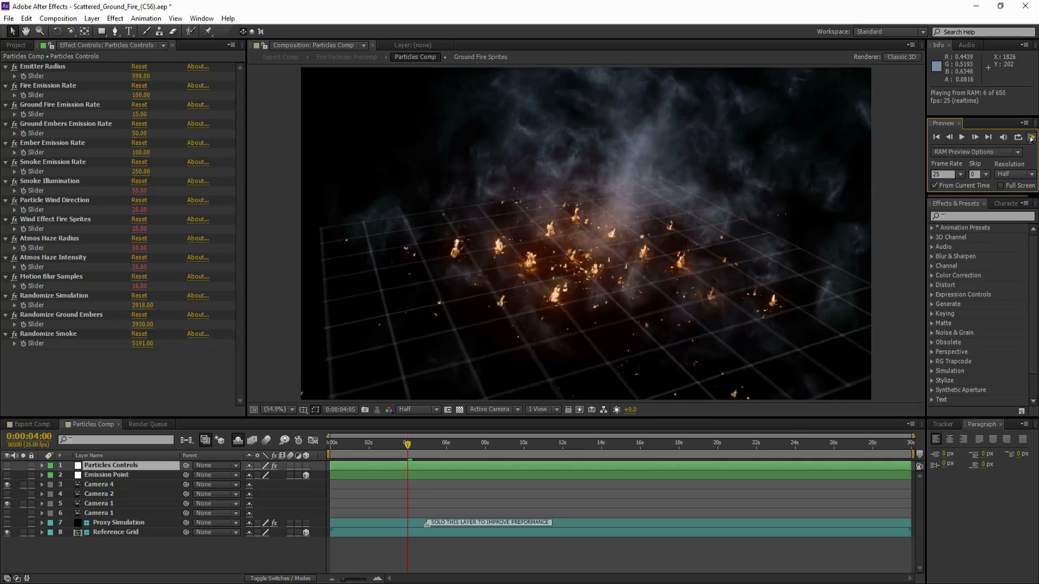
Stop the preview, show and solo the Proxy Simulation layer with the Reference Grid, and restore the full simulation view.
left_click(1031, 139)
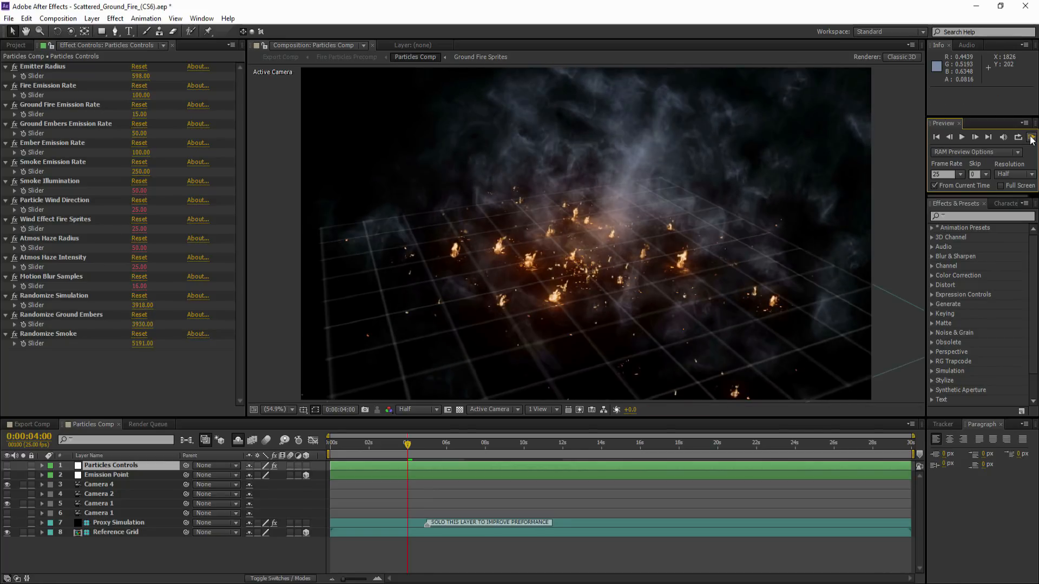
left_click(7, 523)
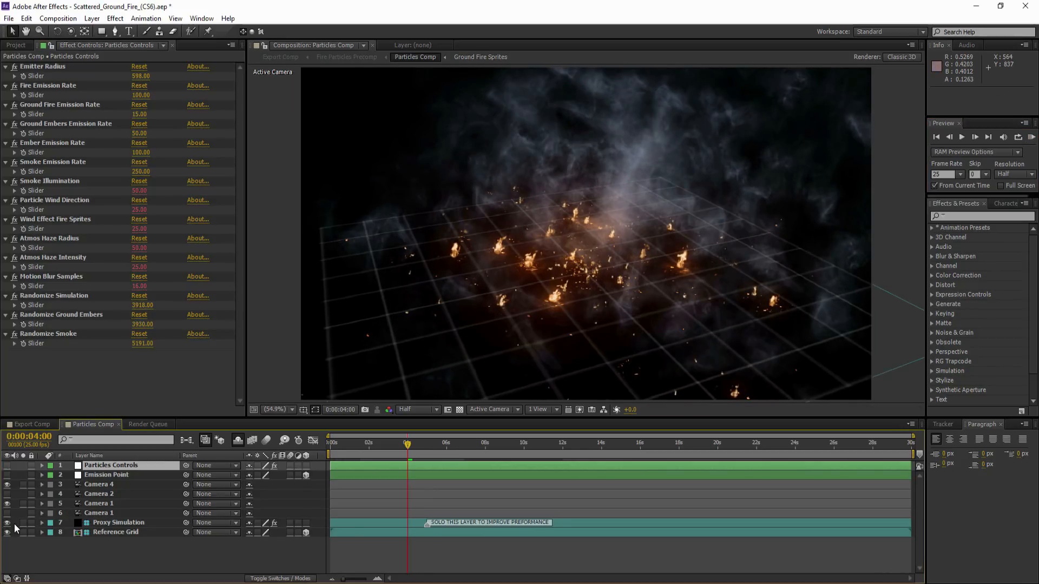
left_click(22, 533)
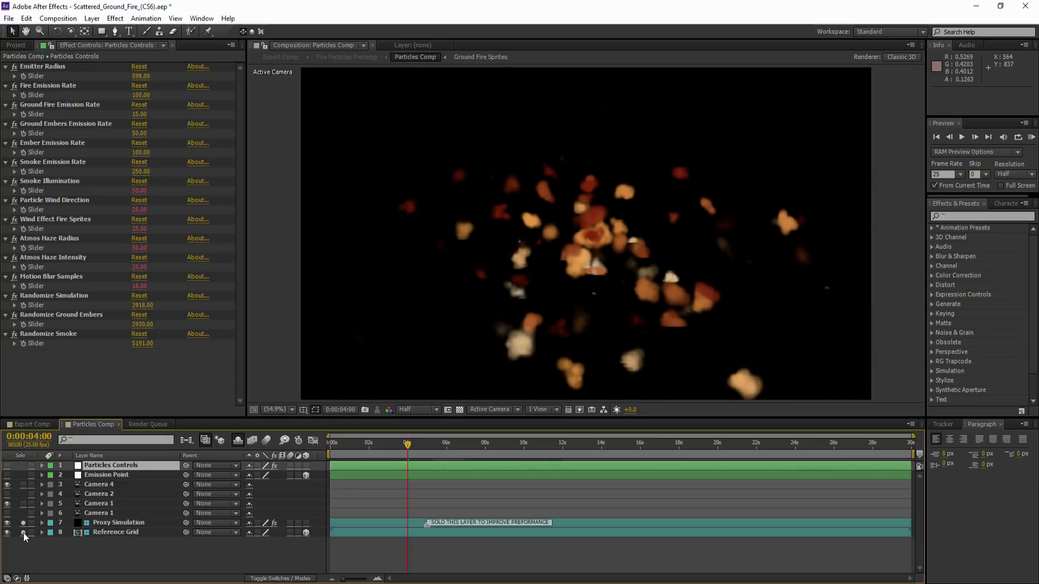
left_click(23, 532)
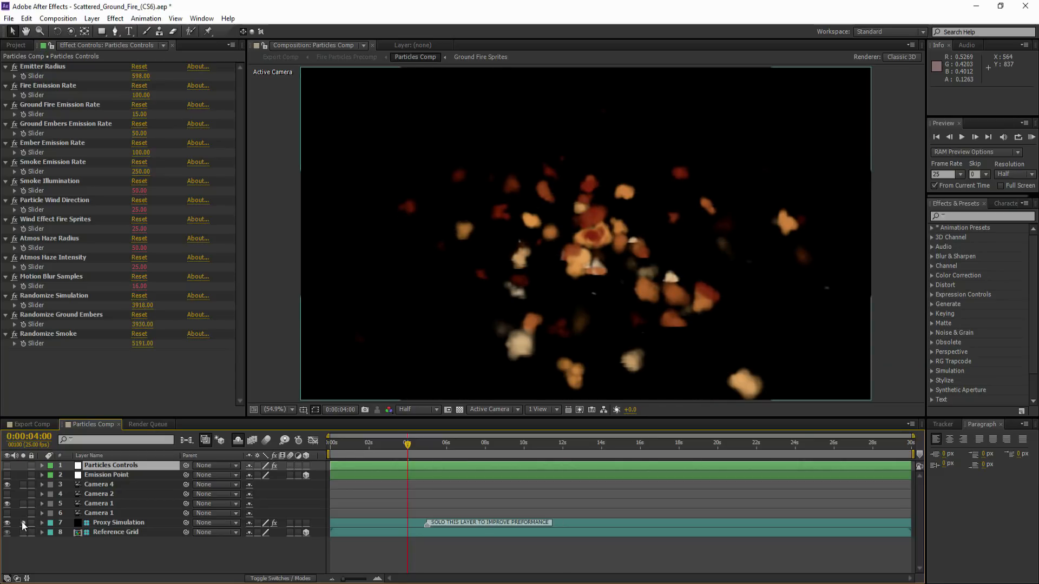
left_click(8, 524)
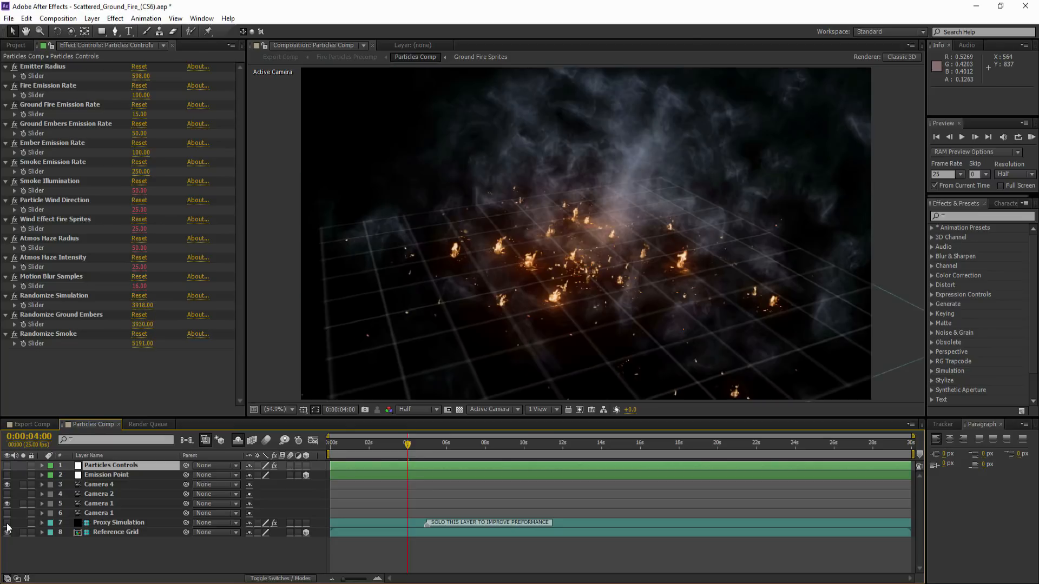
Reveal the shy layers and set the Particular Physics Gravity of the Smoke Trail layer to -50.
left_click(238, 441)
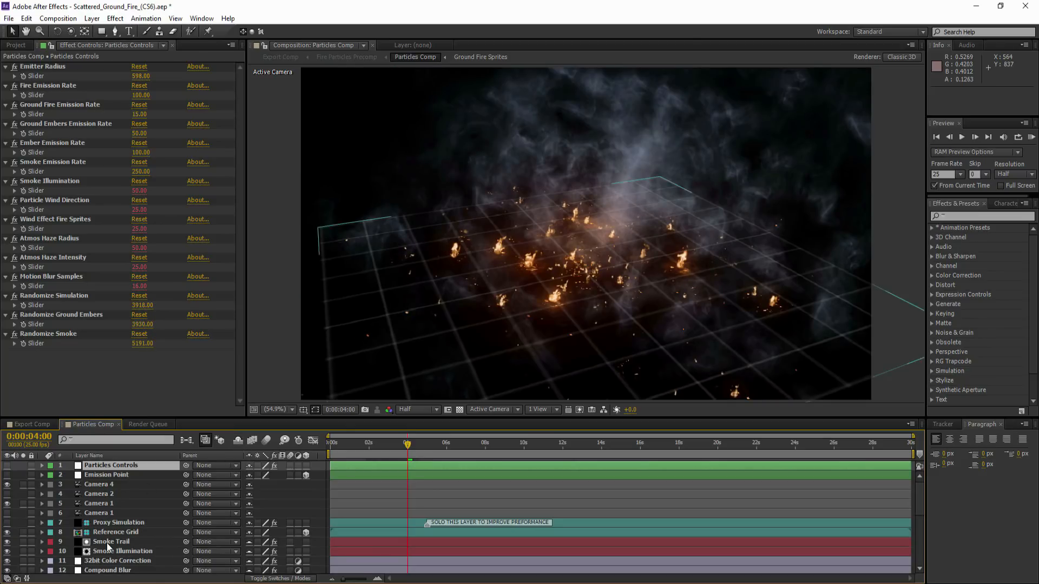
left_click(106, 542)
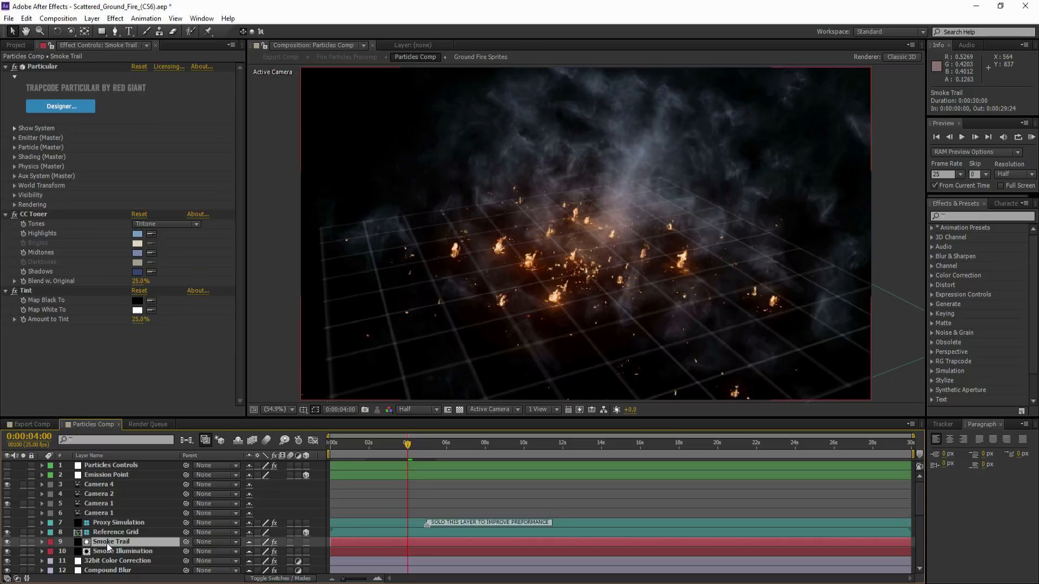
left_click(15, 166)
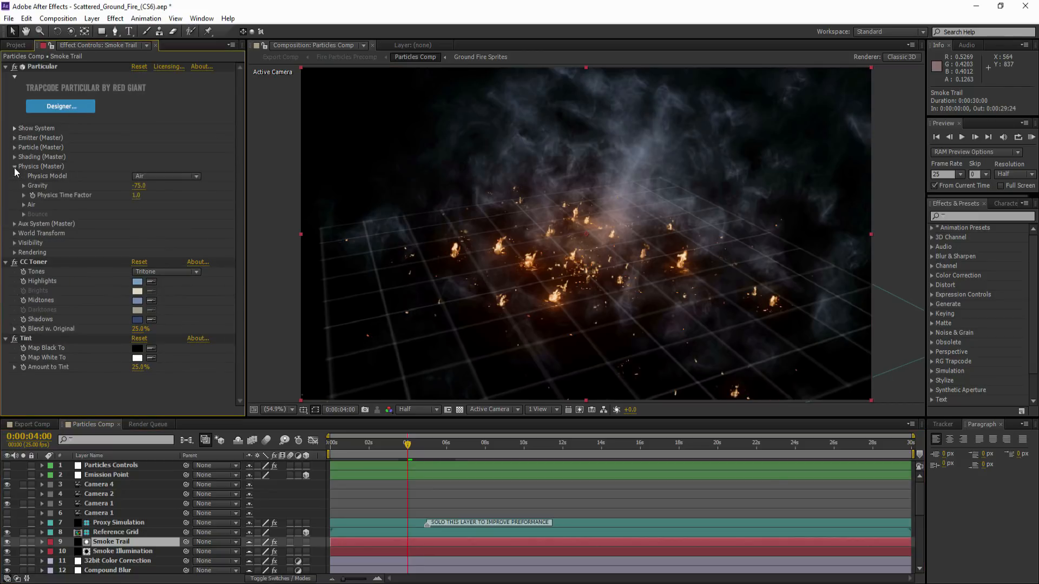
left_click(139, 187)
type("-50")
key("Return")
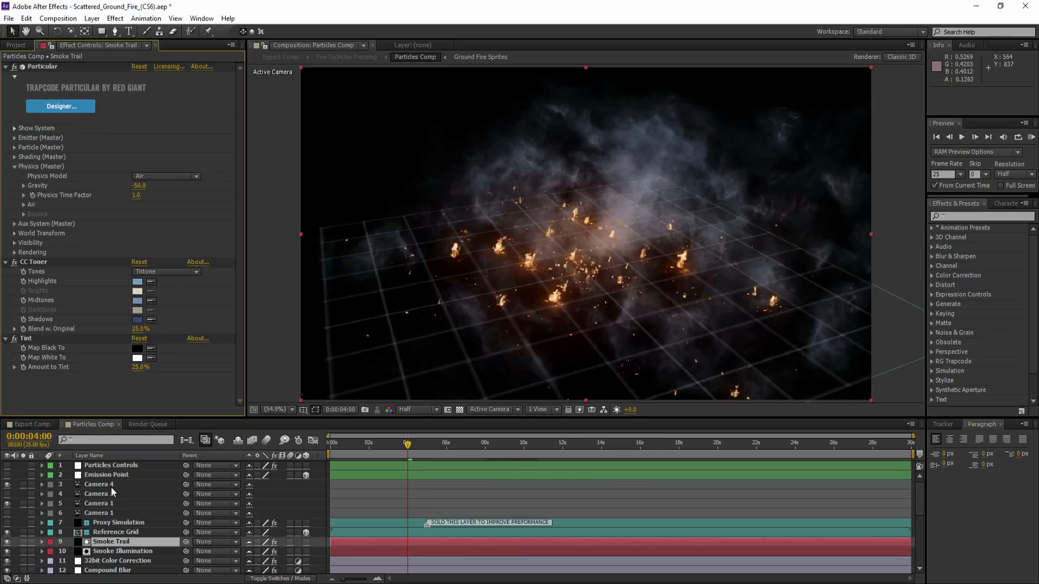
Hide the shy layers and, on Particles Controls, set Particle Wind Direction to 71 and Smoke Illumination to 100.
left_click(108, 465)
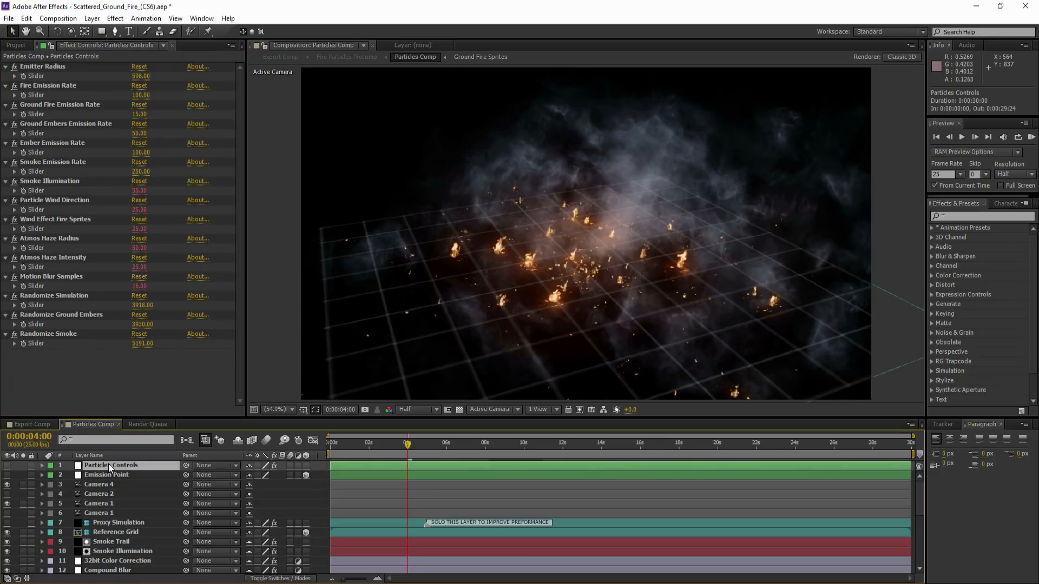
left_click(238, 440)
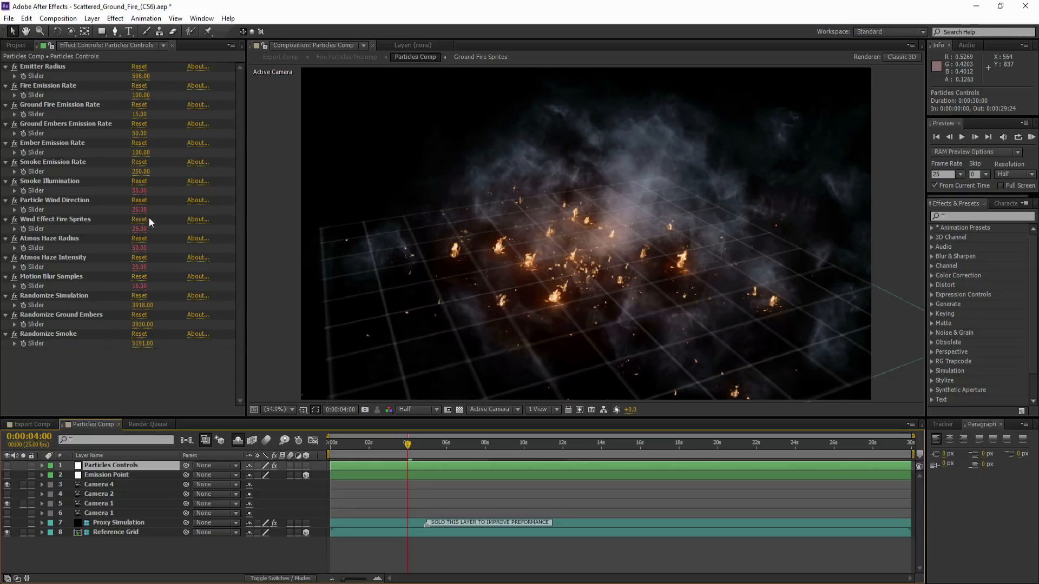
left_click_drag(139, 211, 167, 211)
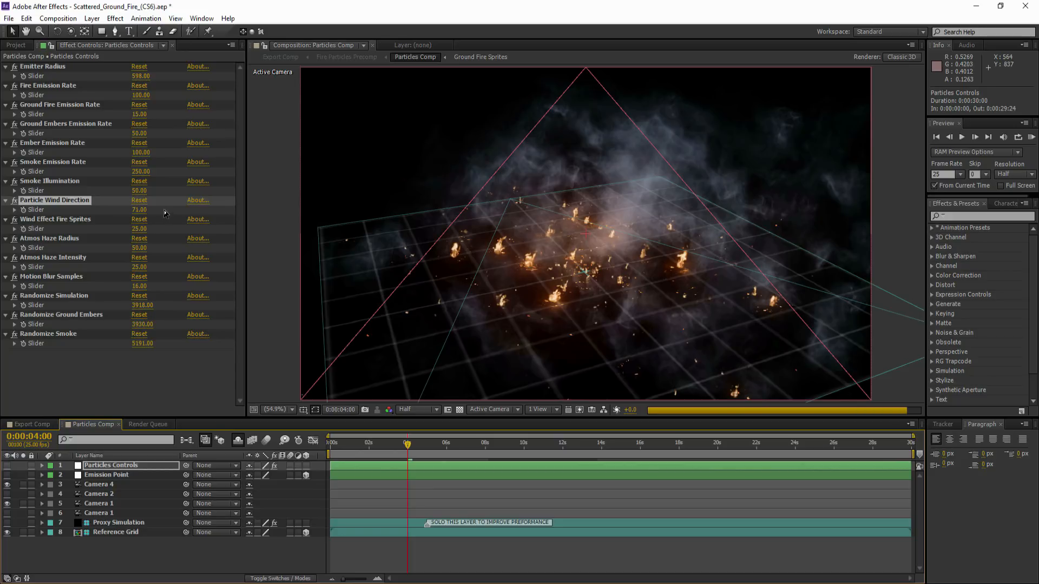
left_click_drag(139, 190, 168, 198)
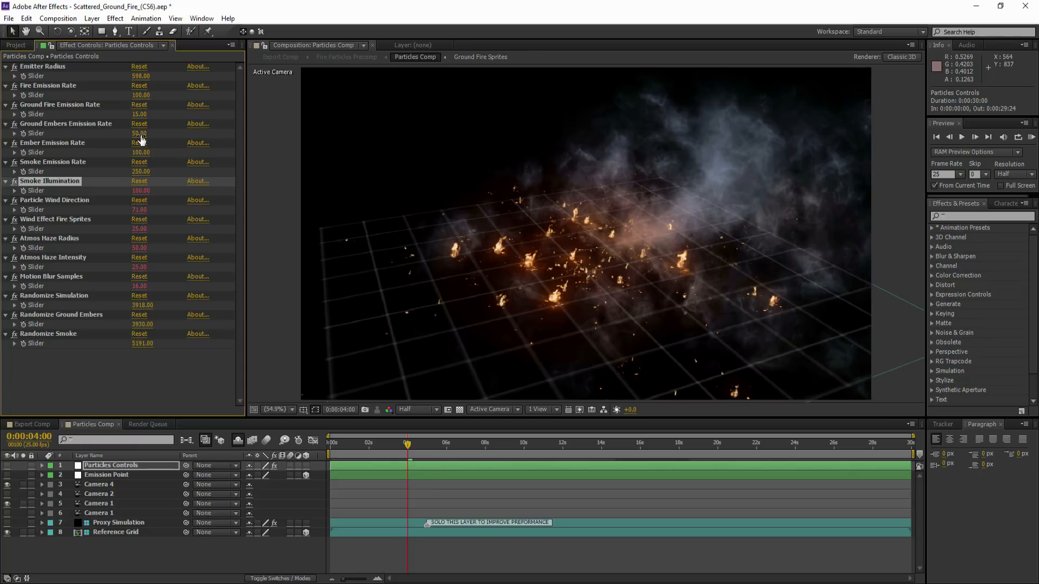
Raise the Ground Embers Emission Rate to 153 and the Ember Emission Rate to 694.
left_click_drag(138, 134, 589, 294)
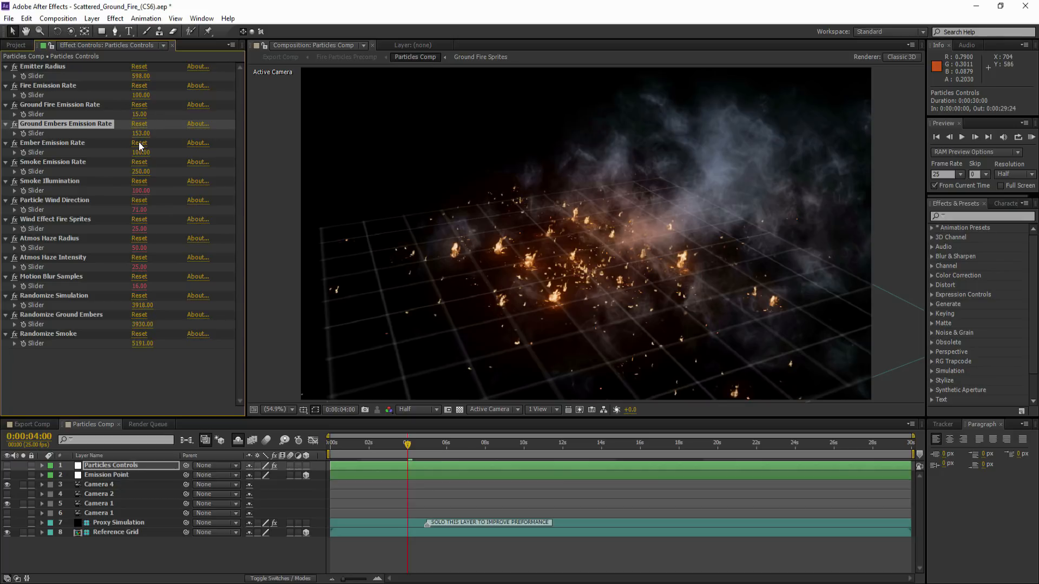
left_click_drag(141, 152, 169, 149)
left_click_drag(277, 145, 404, 139)
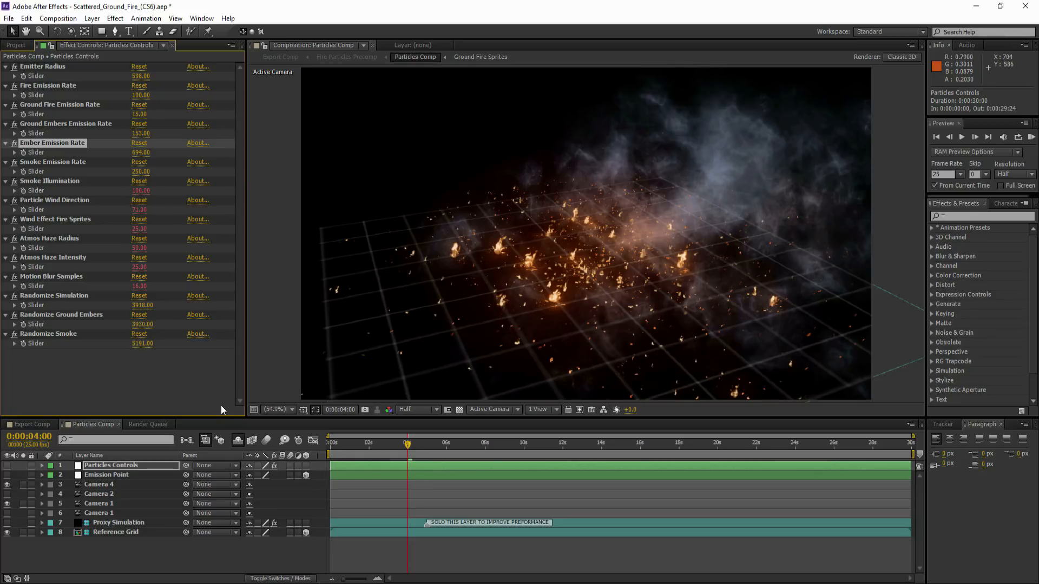
Set the Fire, Ground Fire, Ground Embers and Smoke Emission Rates to 0 and RAM preview the remaining embers.
left_click(142, 95)
type("0")
left_click(140, 114)
type("0")
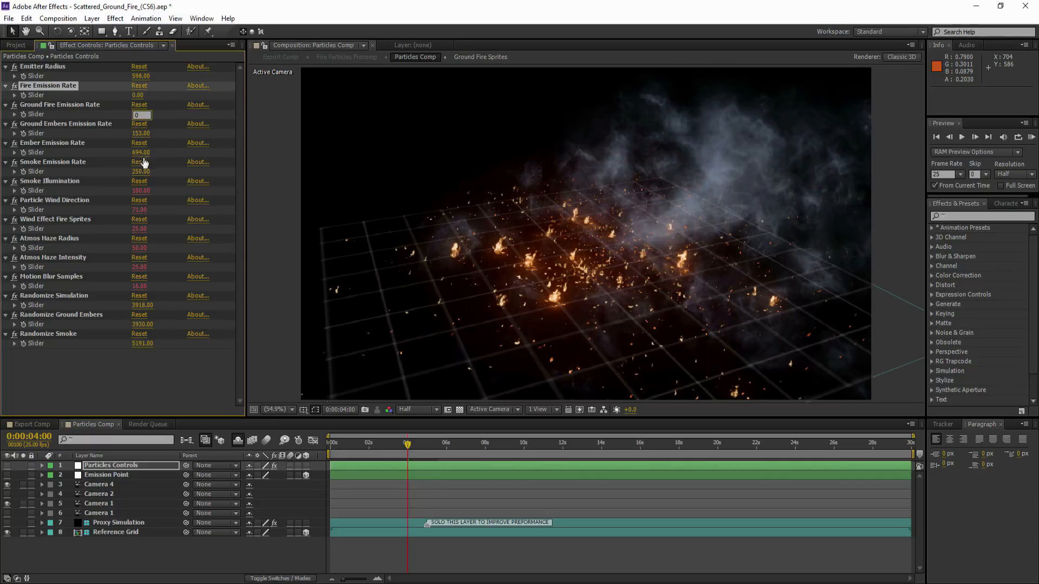
left_click(140, 134)
type("0")
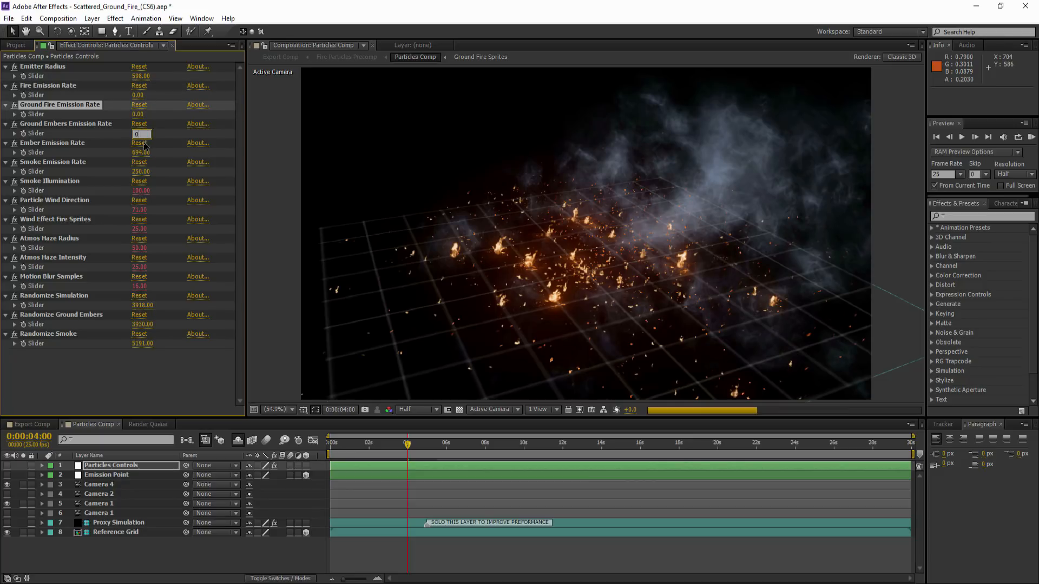
left_click(140, 172)
type("0")
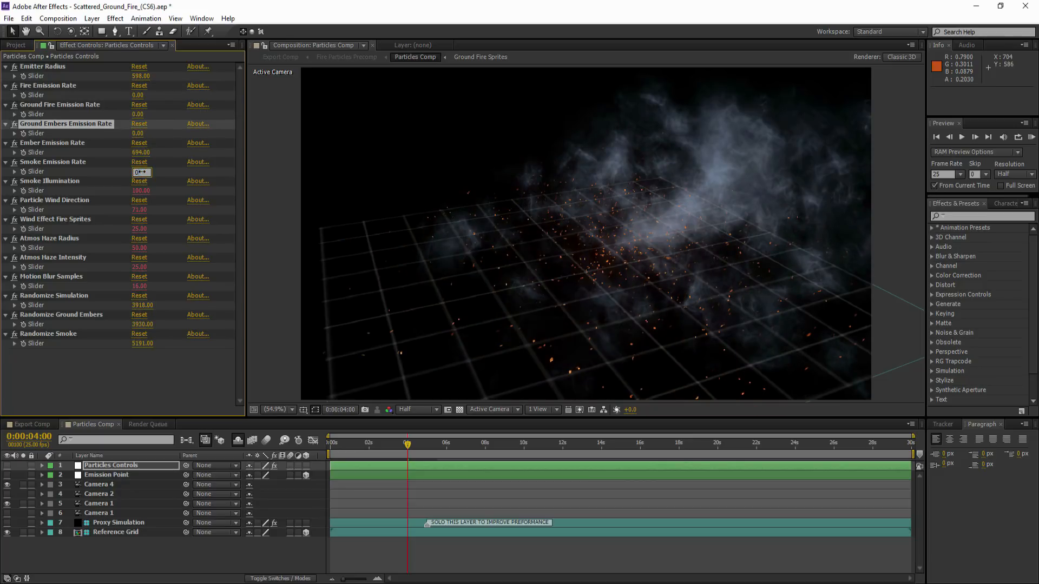
key("Return")
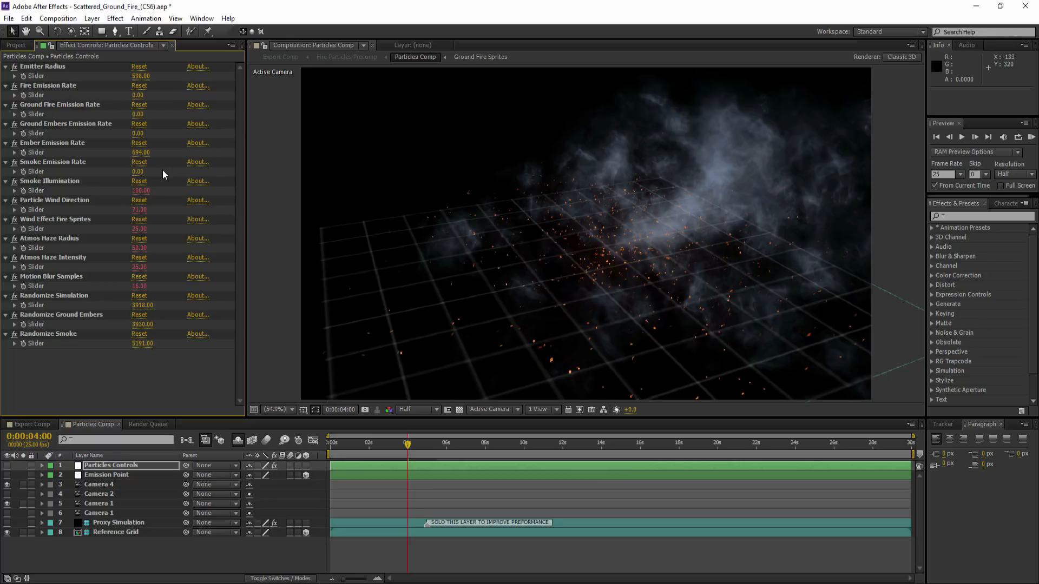
left_click(1031, 138)
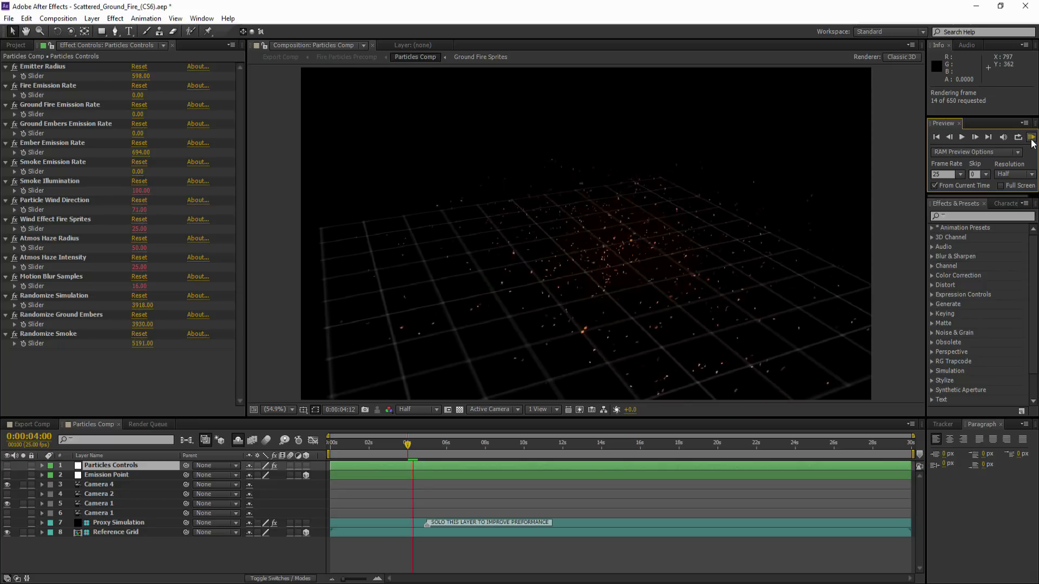
left_click(1031, 140)
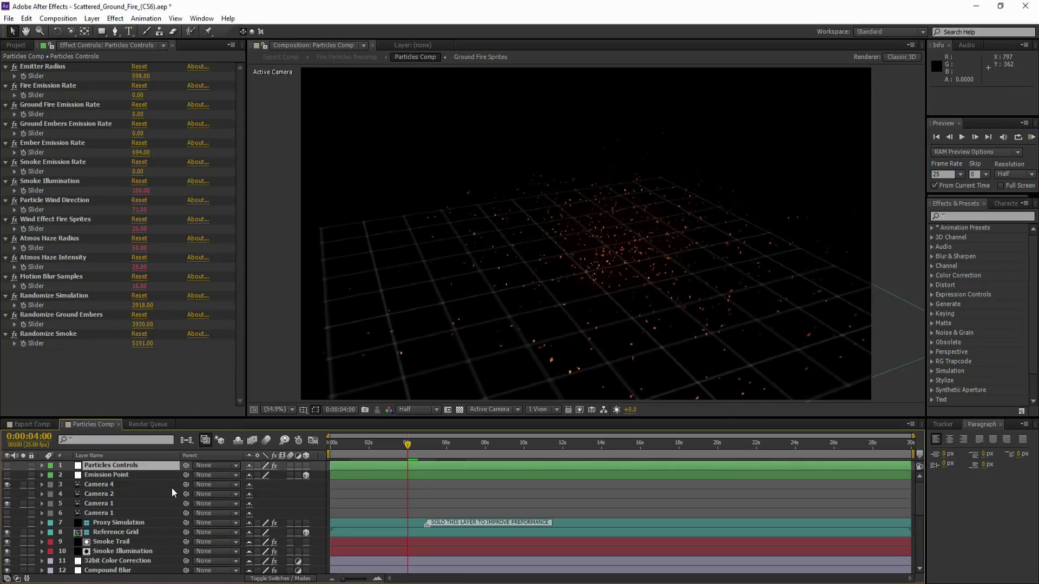
In the Floating Embers layer's Particular air physics, set the turbulence Affect Position to 250 and turn on Visualize Fields.
scroll(161, 492, "down", 2)
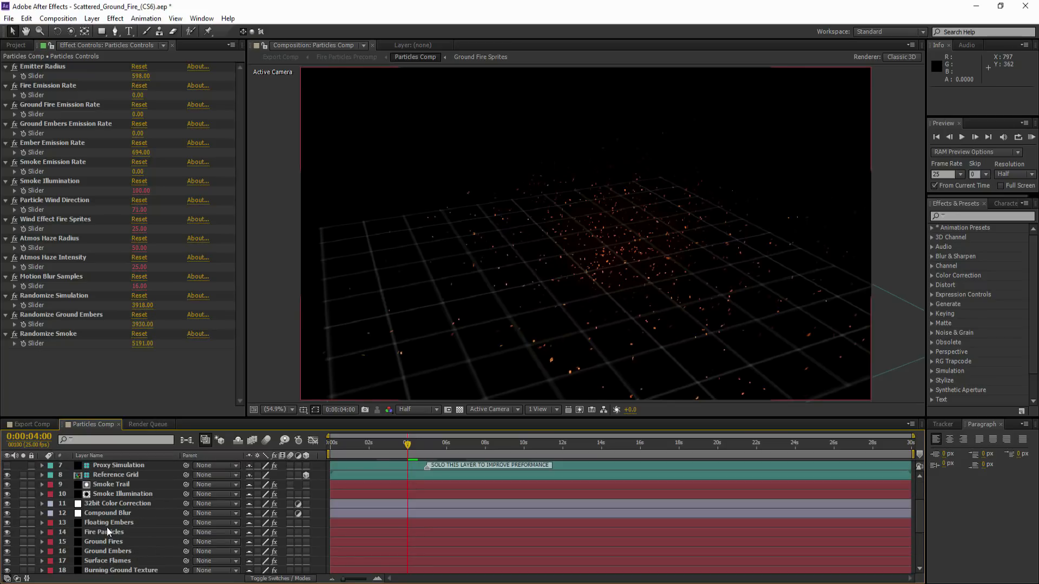
left_click(106, 522)
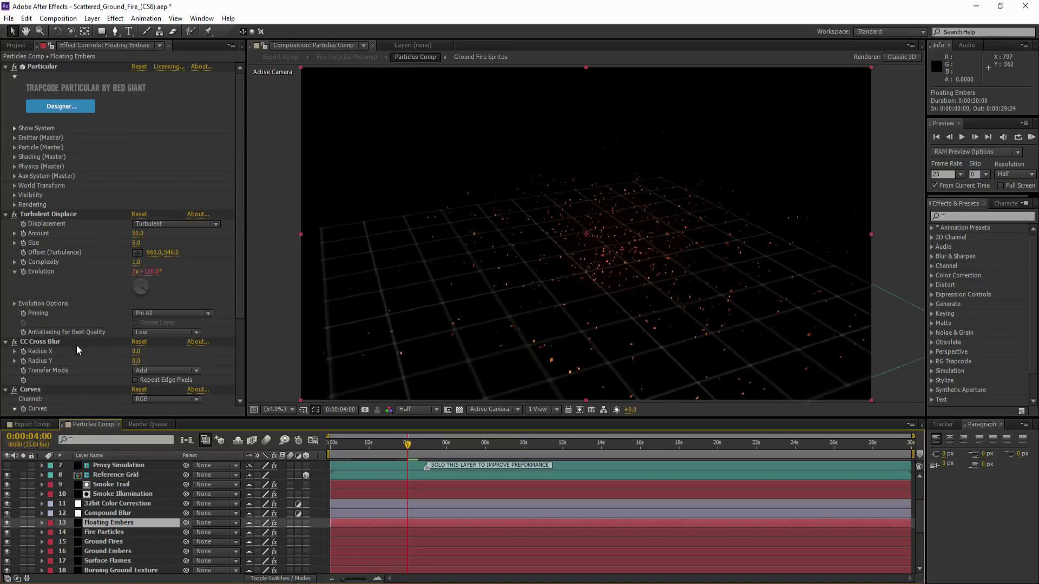
left_click(15, 166)
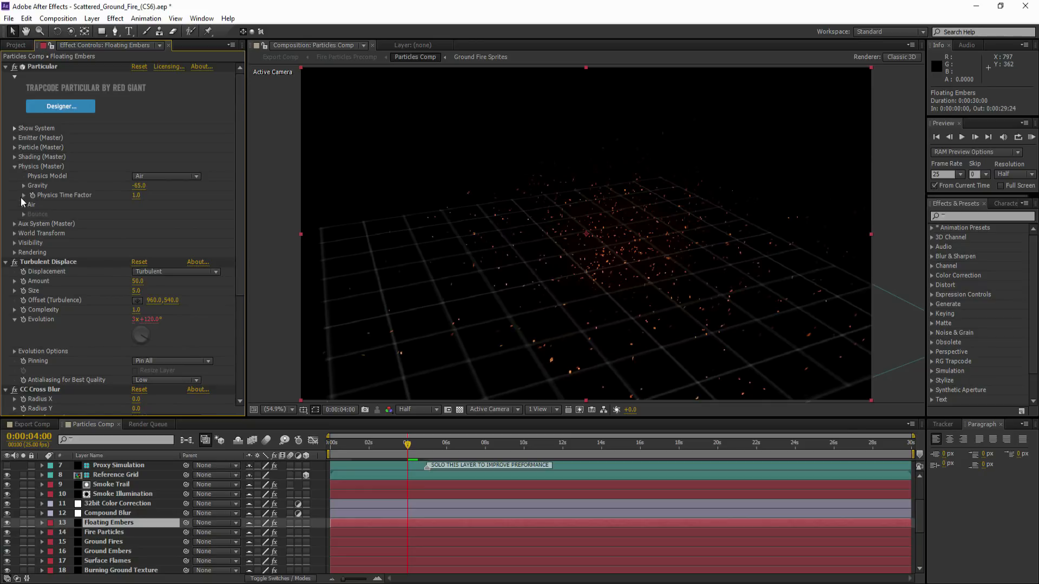
left_click(23, 204)
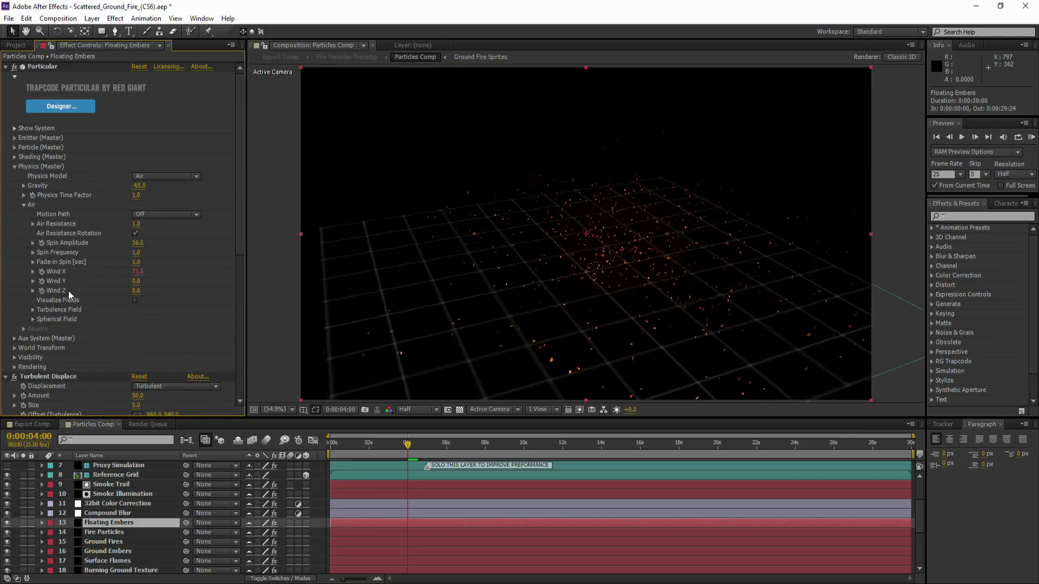
left_click(33, 310)
scroll(49, 306, "down", 1)
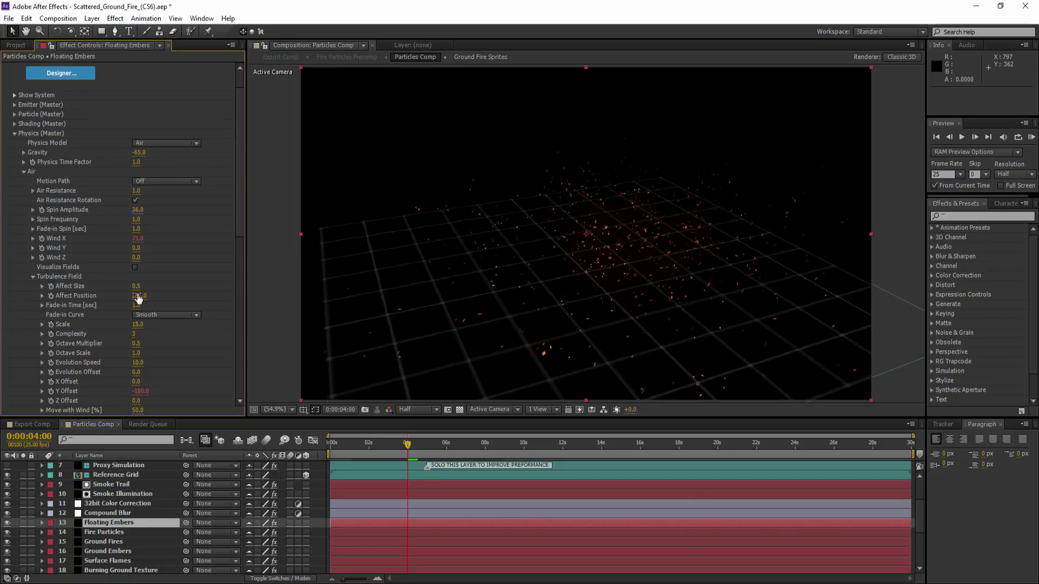
left_click(135, 267)
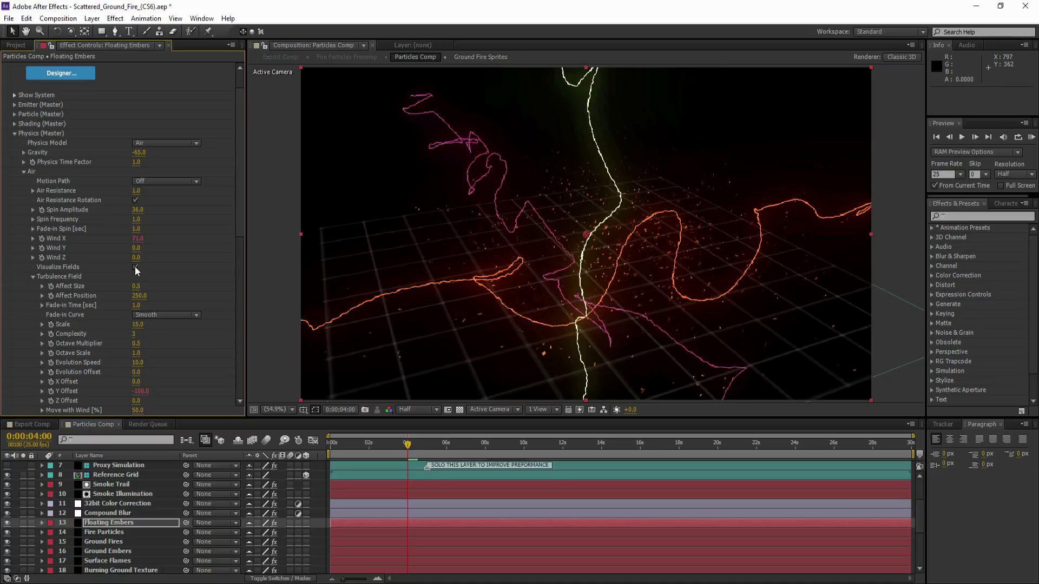
Set the Floating Embers Turbulence Field Scale to 10, turn off Visualize Fields and RAM preview the embers.
left_click(138, 325)
type("1")
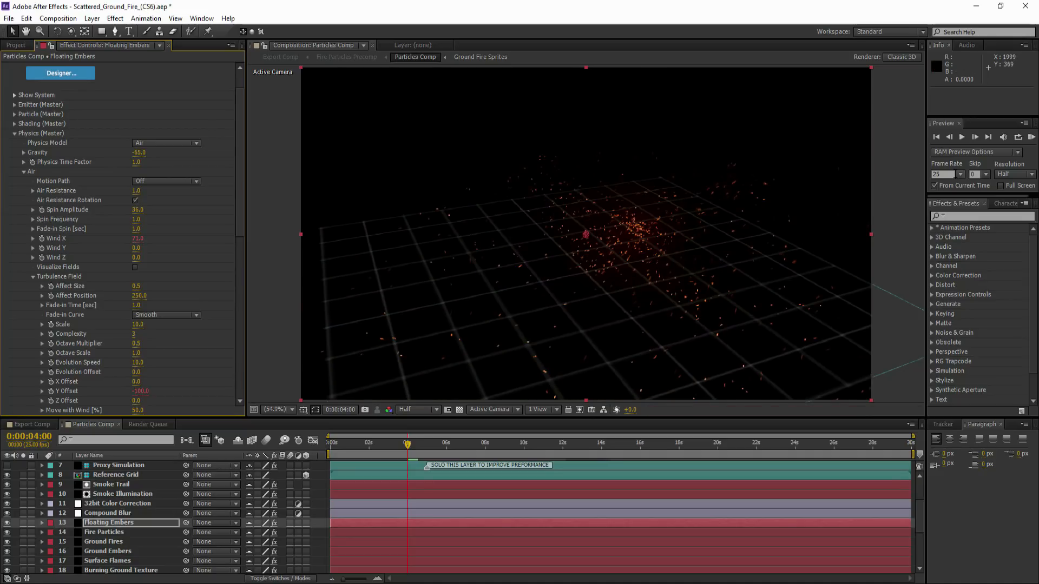
left_click(1031, 138)
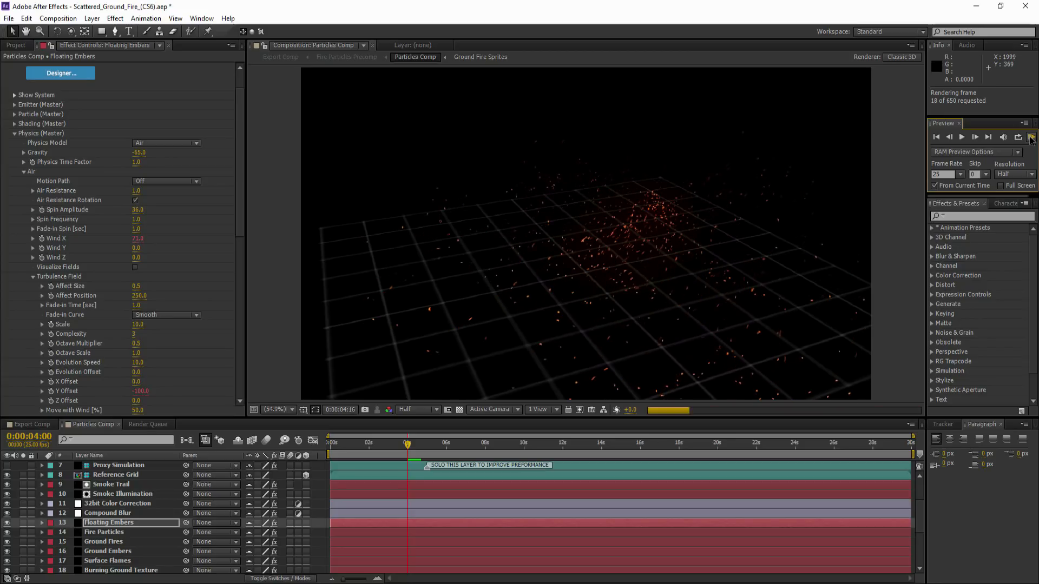
left_click(1031, 140)
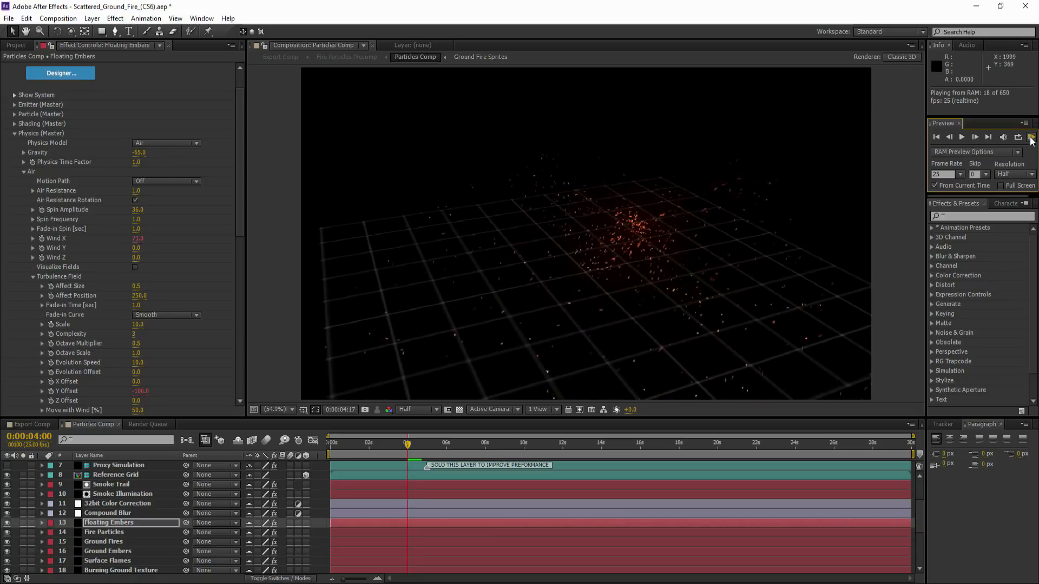
left_click(1031, 140)
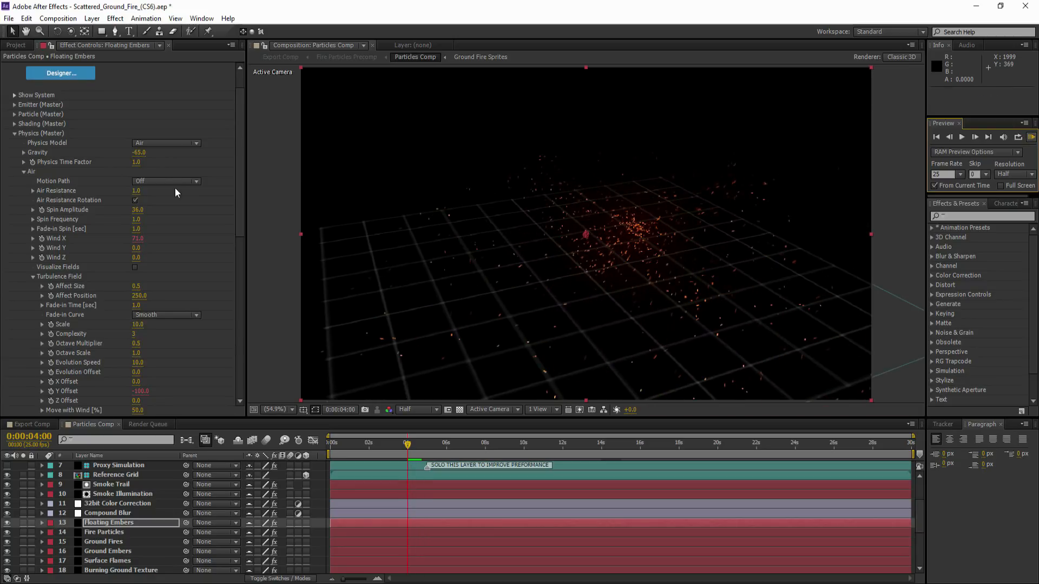
Set the Floating Embers Gravity to -155 and RAM preview the motion.
left_click_drag(138, 155, 91, 155)
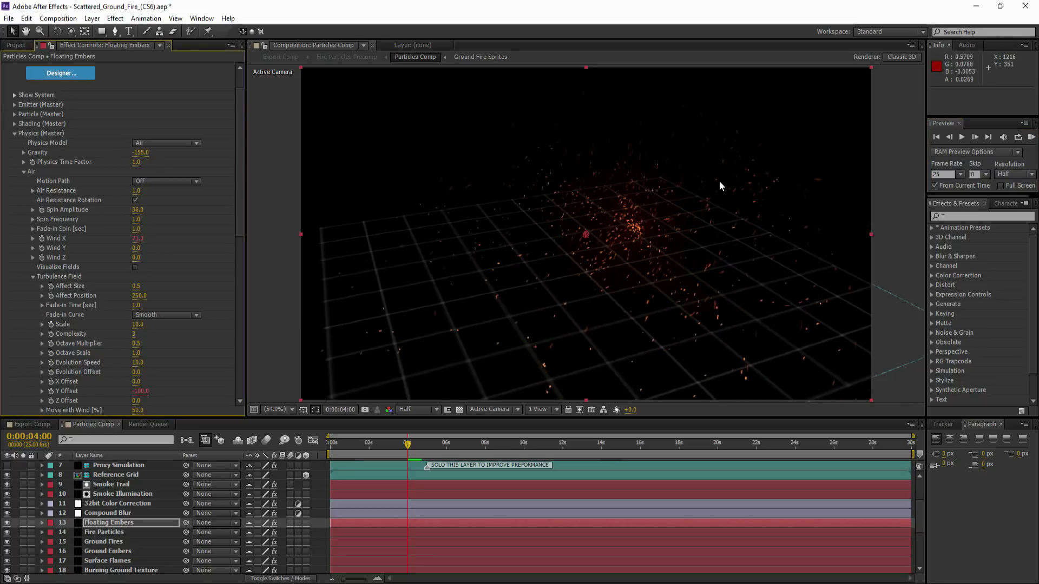
left_click(1031, 138)
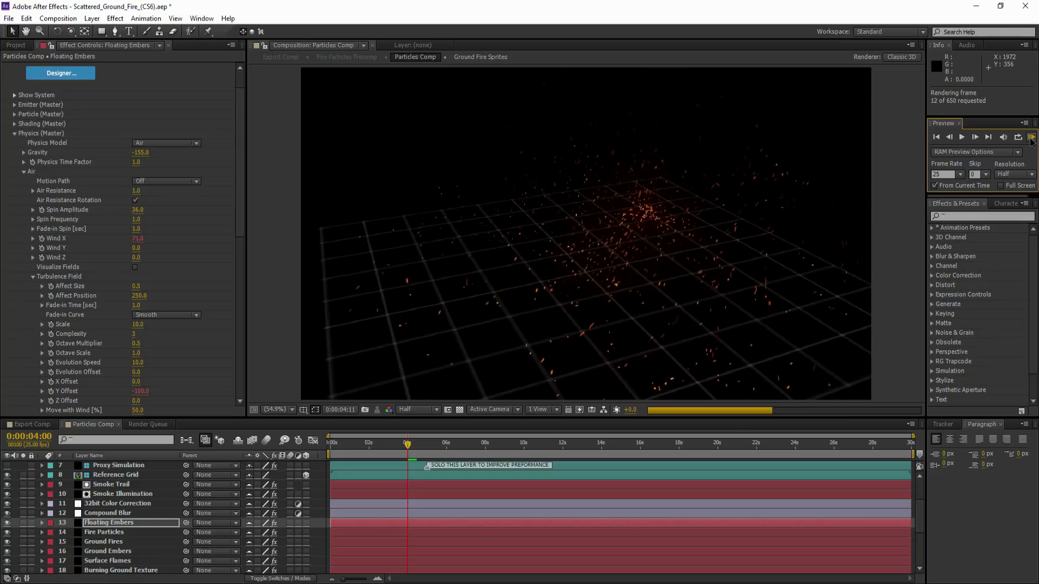
left_click(1031, 139)
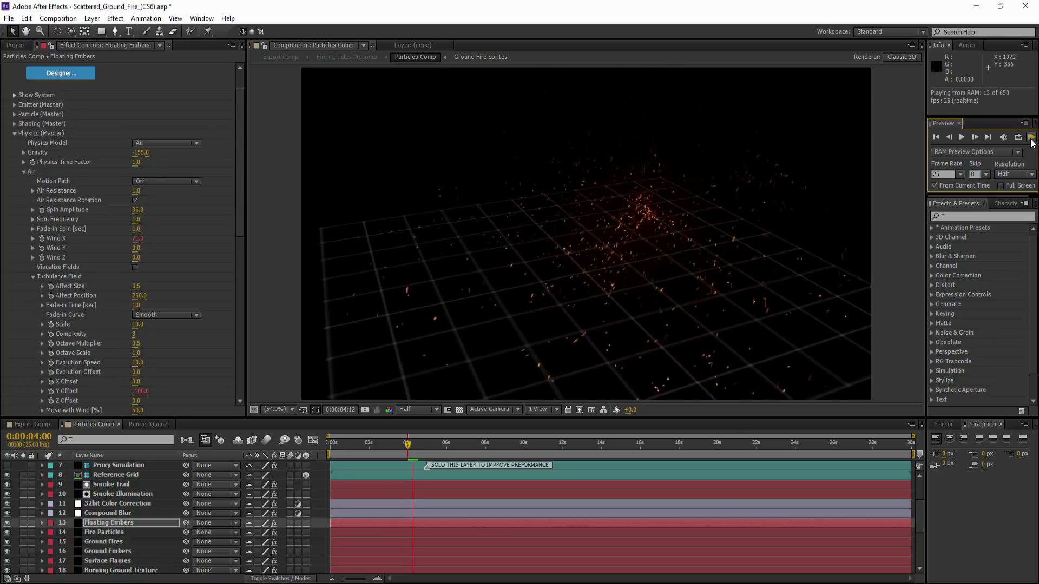
Set the Floating Embers turbulence Evolution Speed to 25 and RAM preview the motion.
left_click(139, 362)
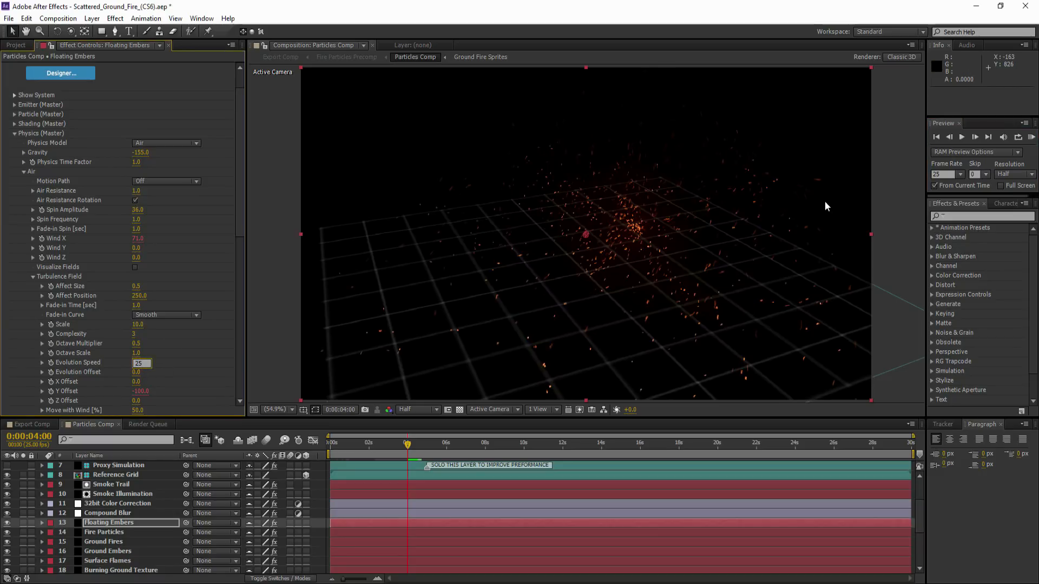
key("Return")
left_click(1032, 139)
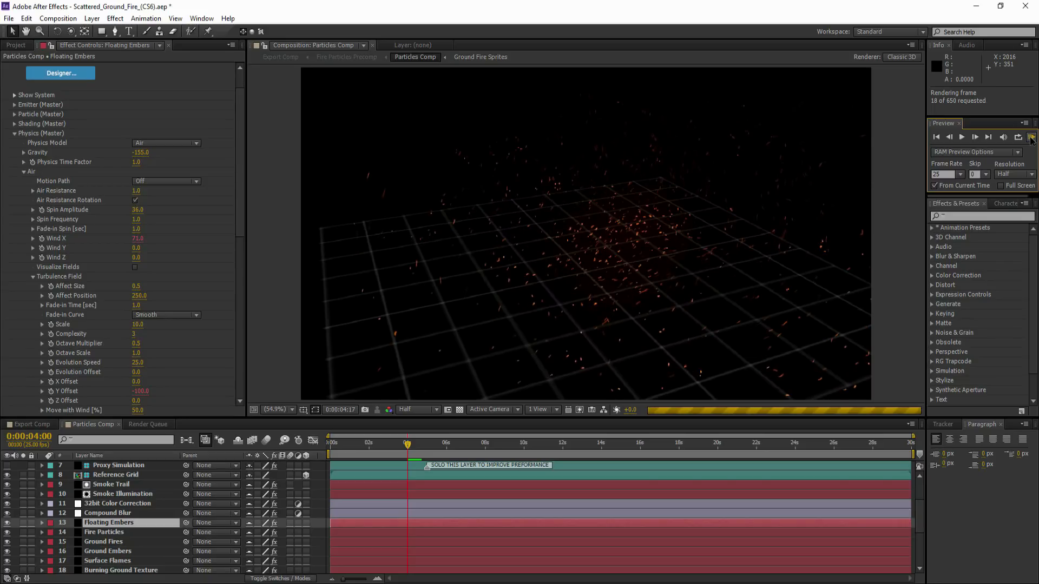
left_click(1031, 138)
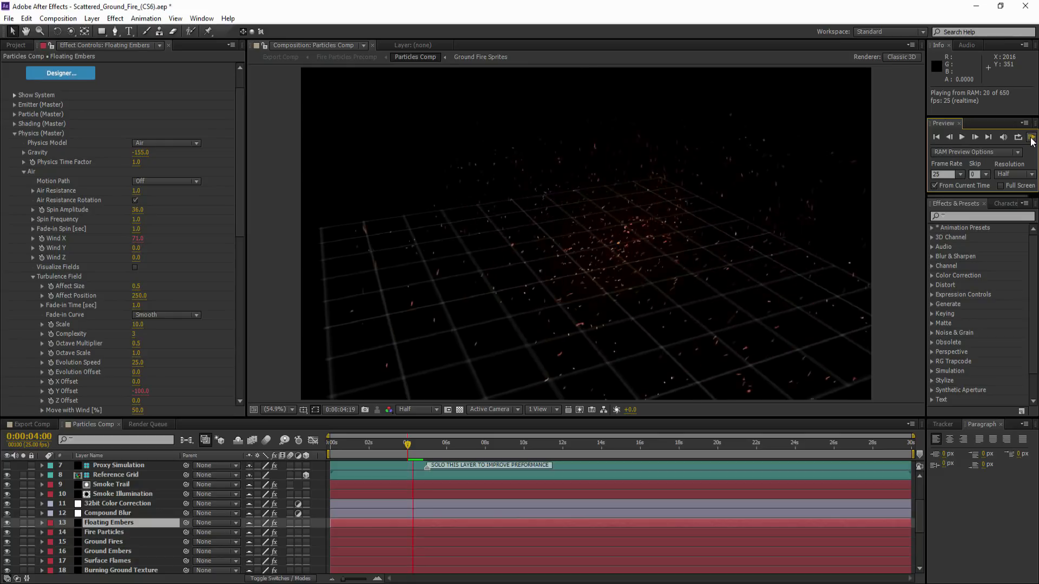
left_click(1030, 139)
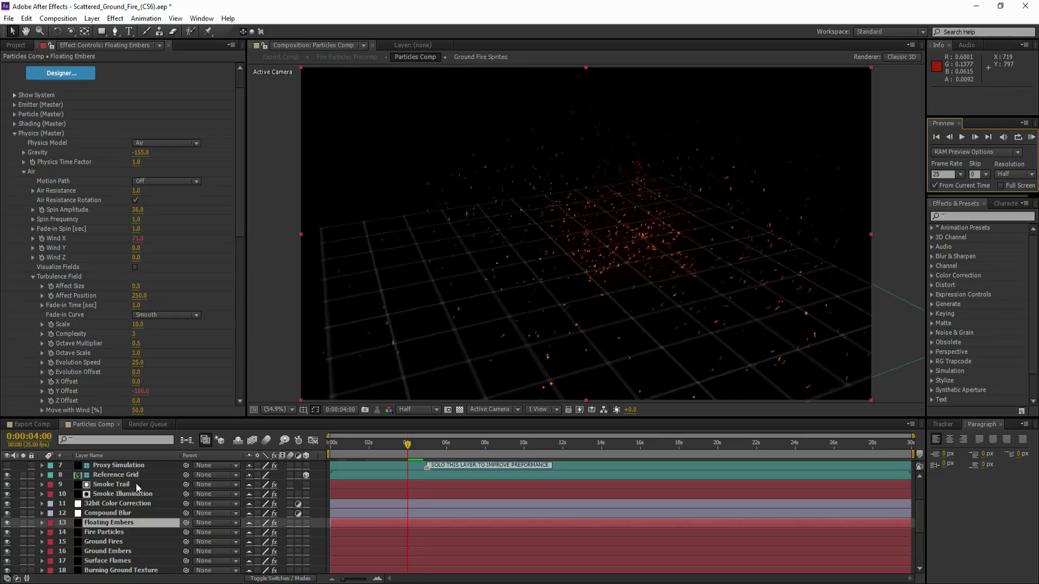
Hide the shy layers and turn off Camera 4 to view the embers through the enabled Camera 1.
left_click(238, 440)
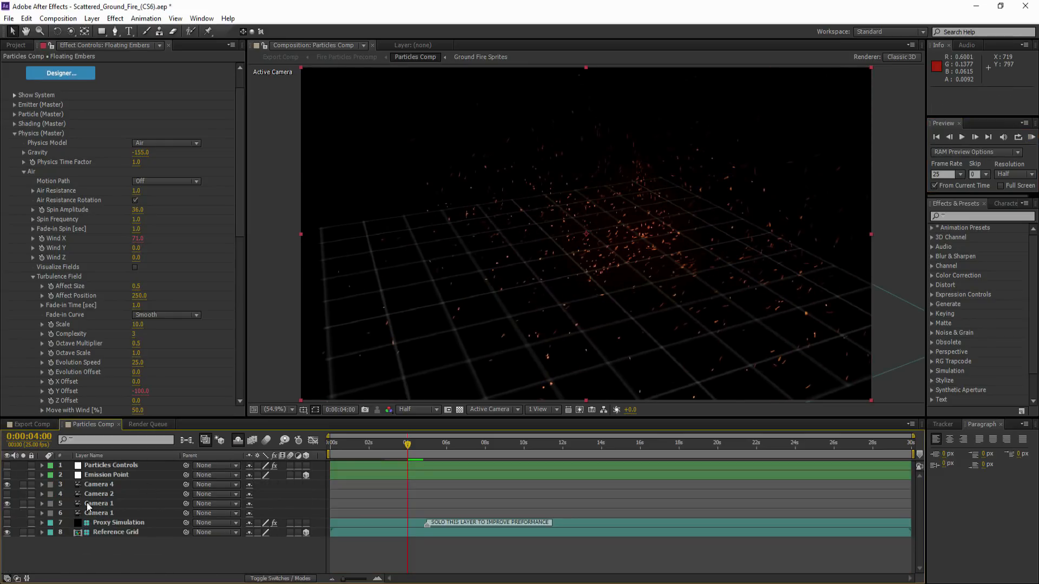
left_click(7, 493)
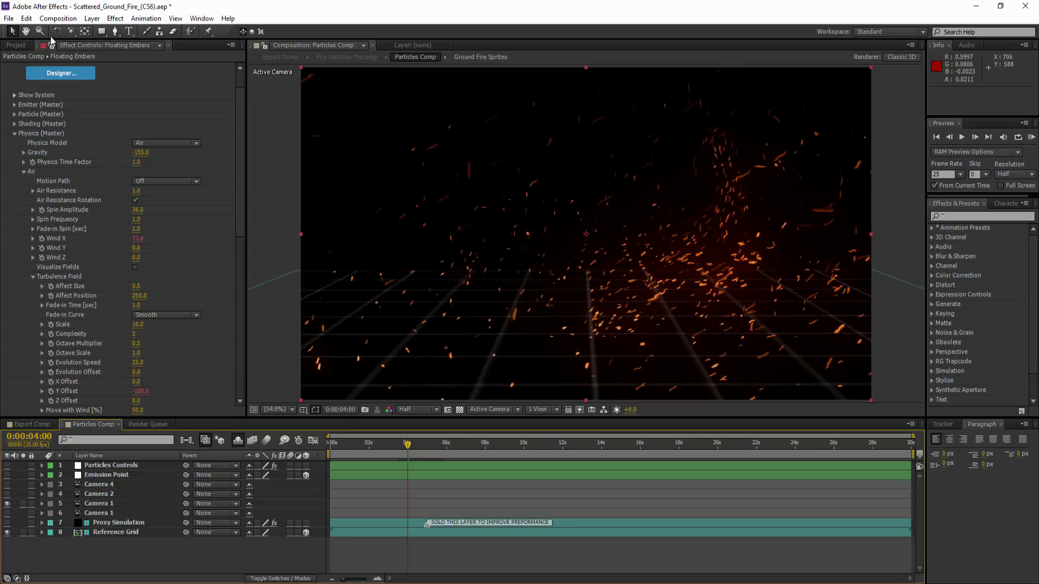
Open the project Fire_Trails_(CS6).aep from the Project File 4 folder of Trapcode Fire V2.3.
left_click(10, 18)
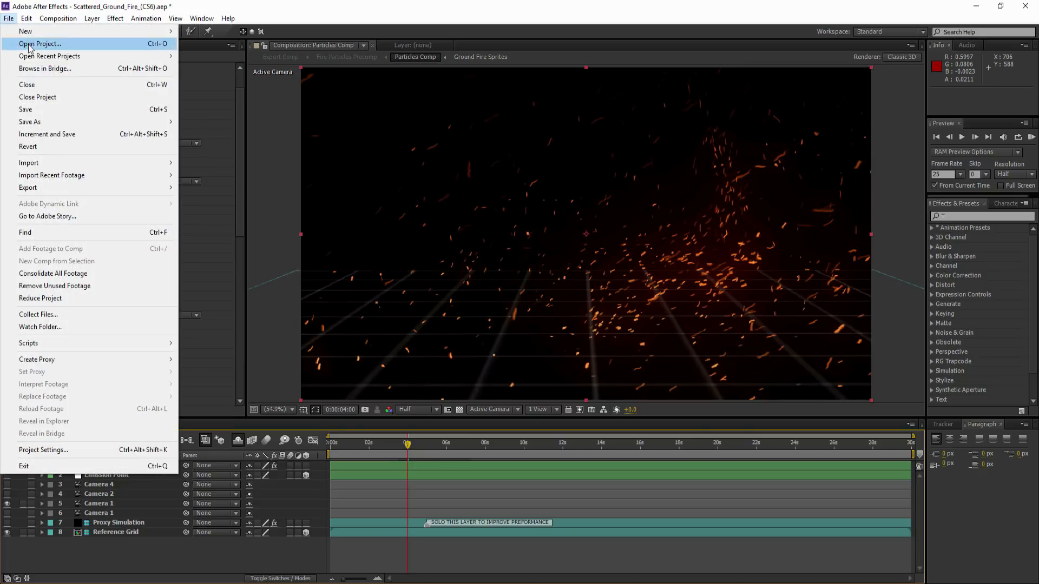
left_click(30, 46)
left_click(554, 313)
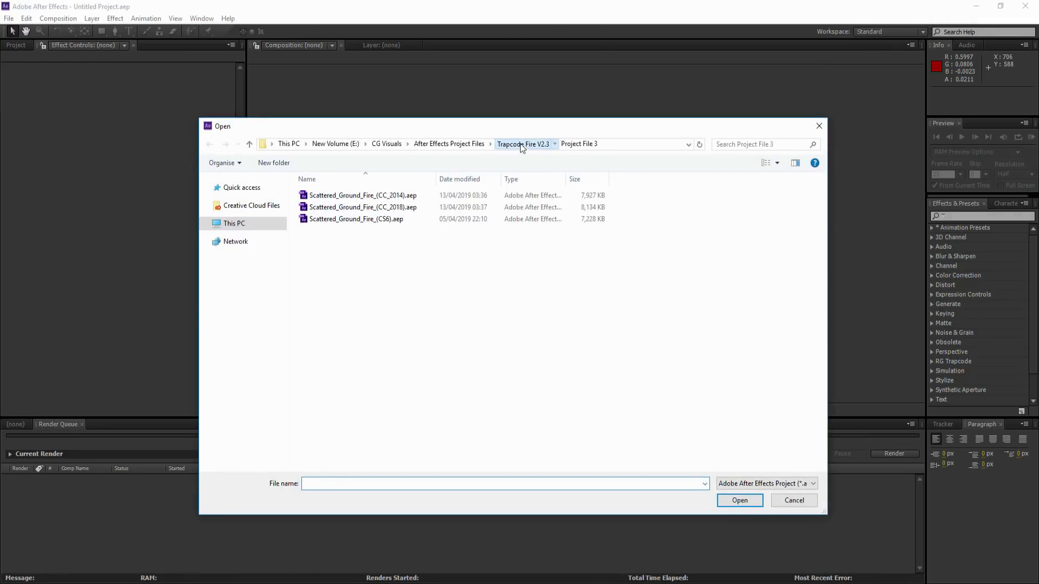
left_click(520, 144)
double_click(337, 275)
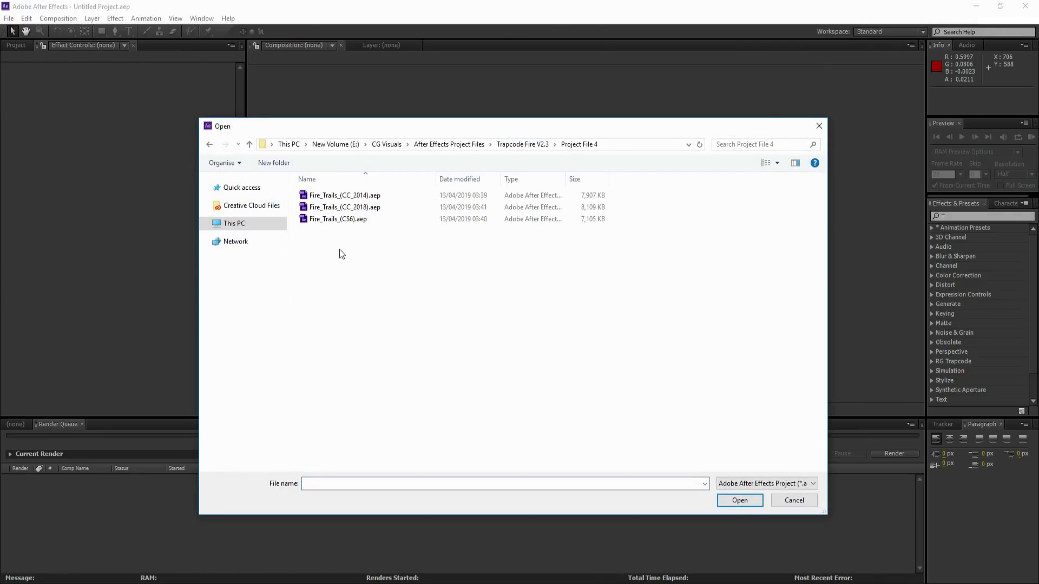
left_click(339, 219)
left_click(723, 501)
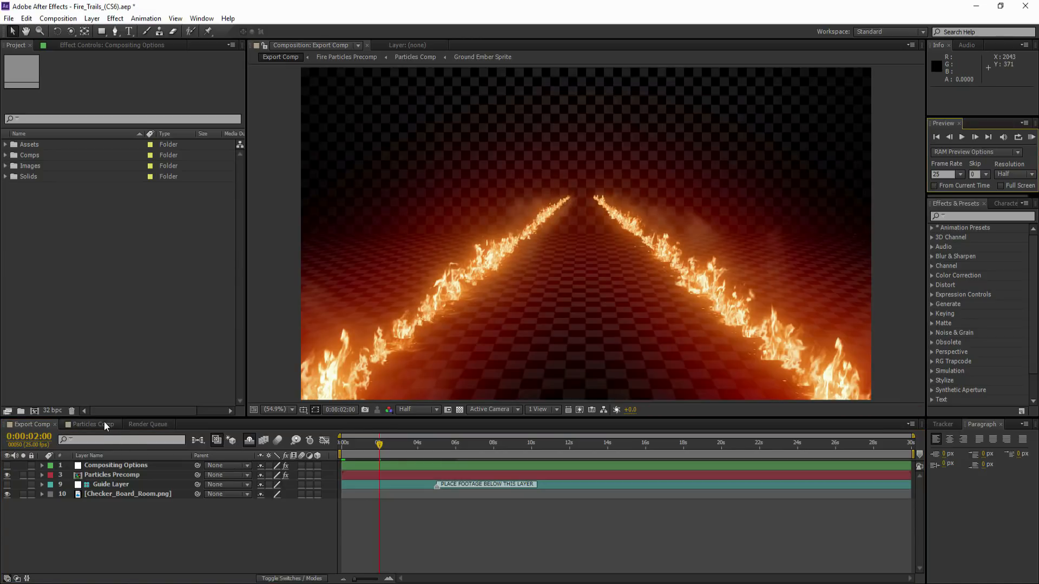
In the Particles Comp, make the Proxy Simulation layer visible and solo it together with the Reference Grid.
left_click(92, 424)
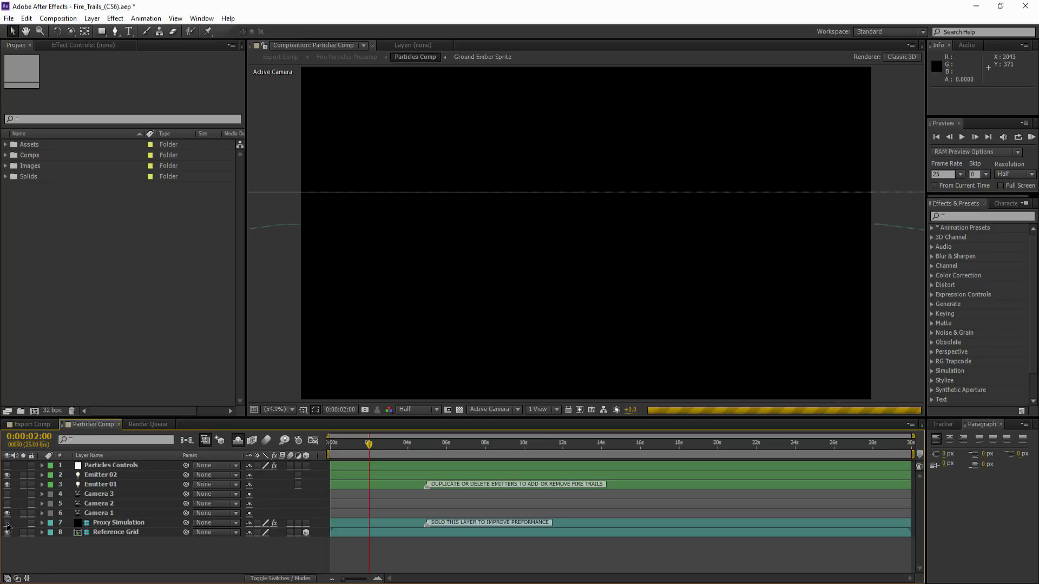
left_click(7, 523)
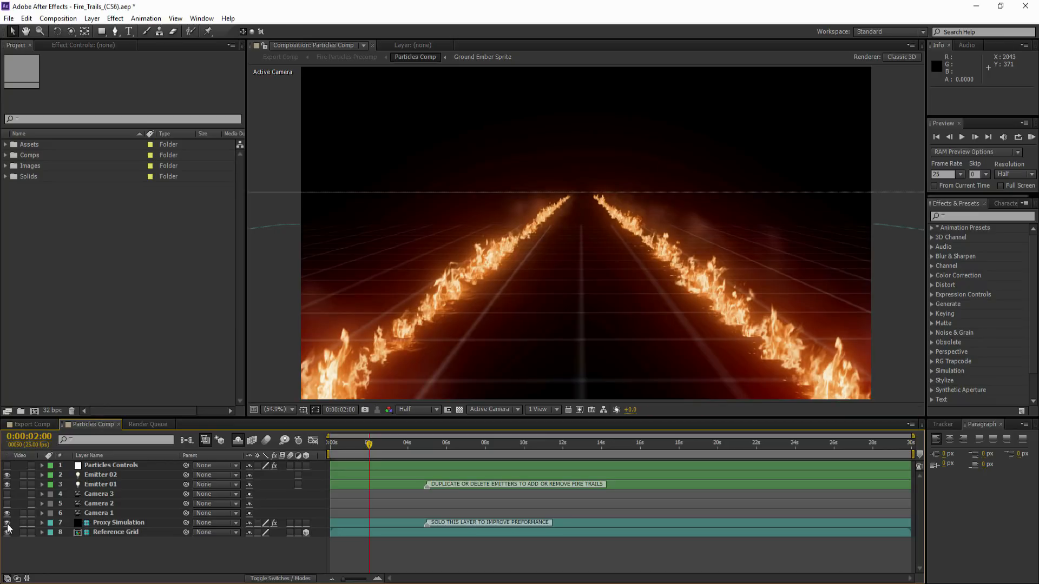
left_click(23, 523)
left_click(23, 533)
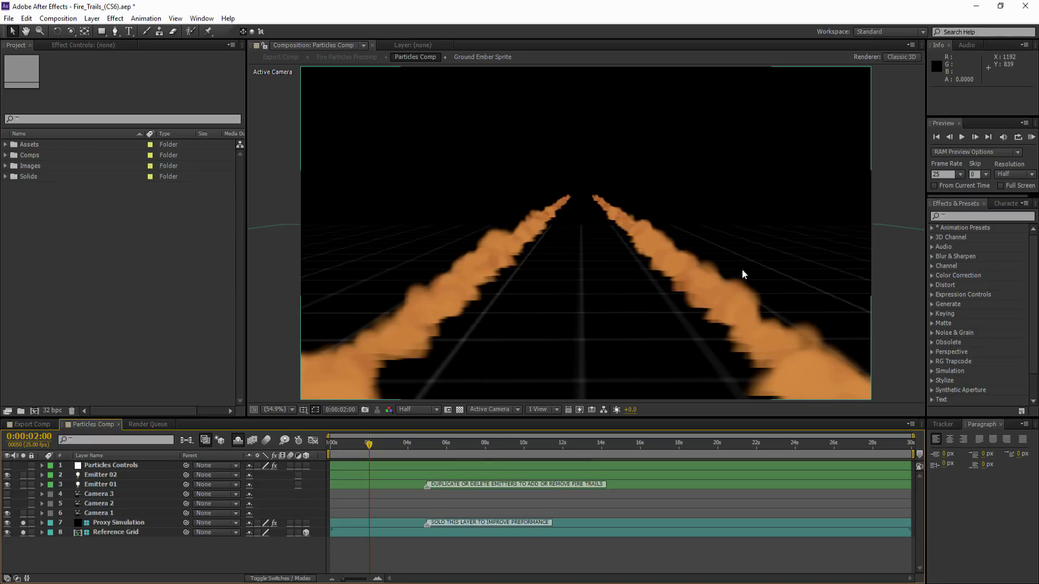
RAM preview the proxy fire trails and scrub to 0:00:00:24.
left_click(1031, 137)
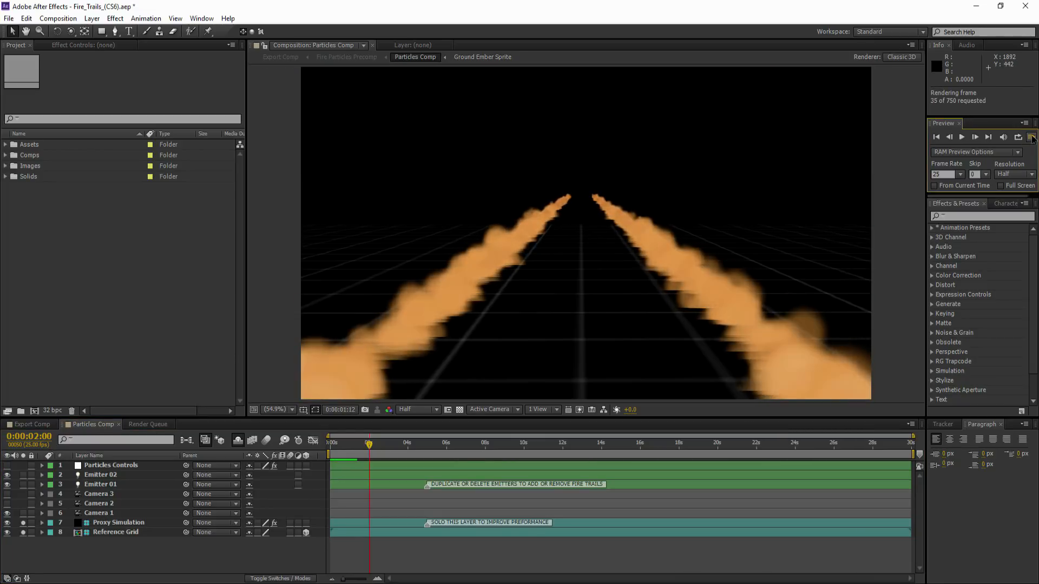
left_click(1033, 139)
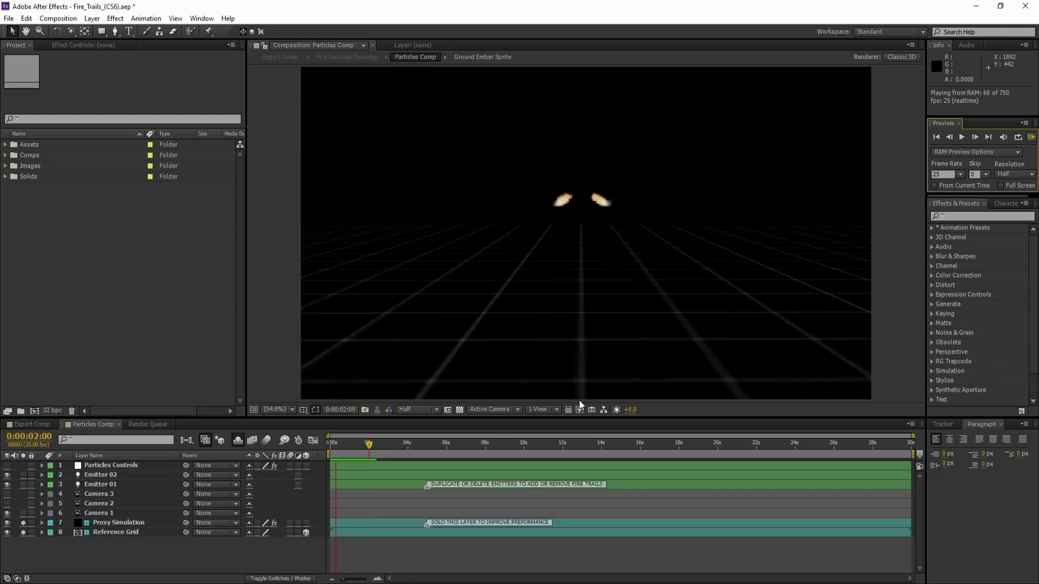
left_click_drag(336, 444, 349, 446)
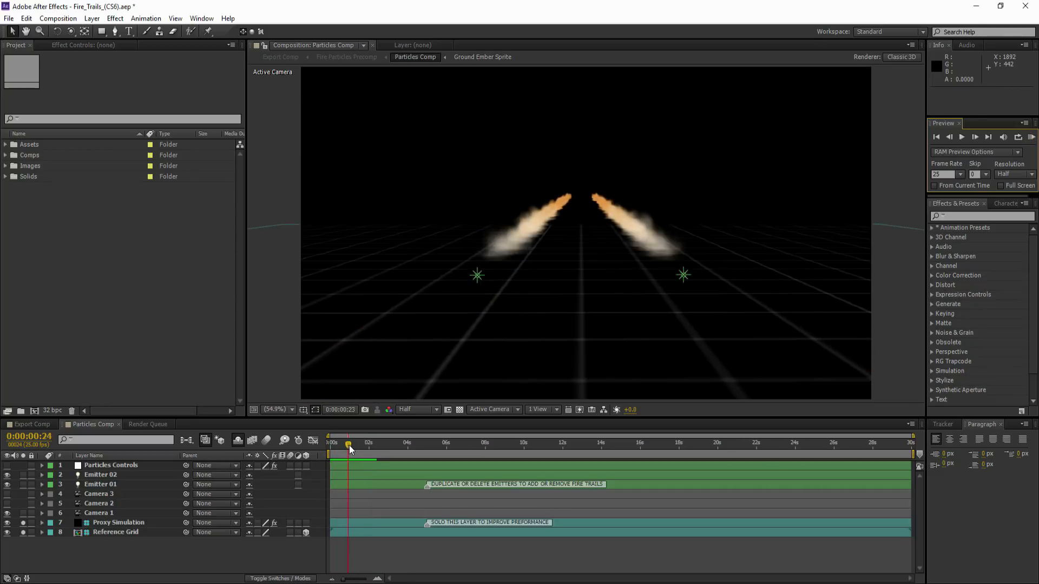
Delete the Emitter 02 light and reveal the Position keyframes of Emitter 01.
left_click(92, 475)
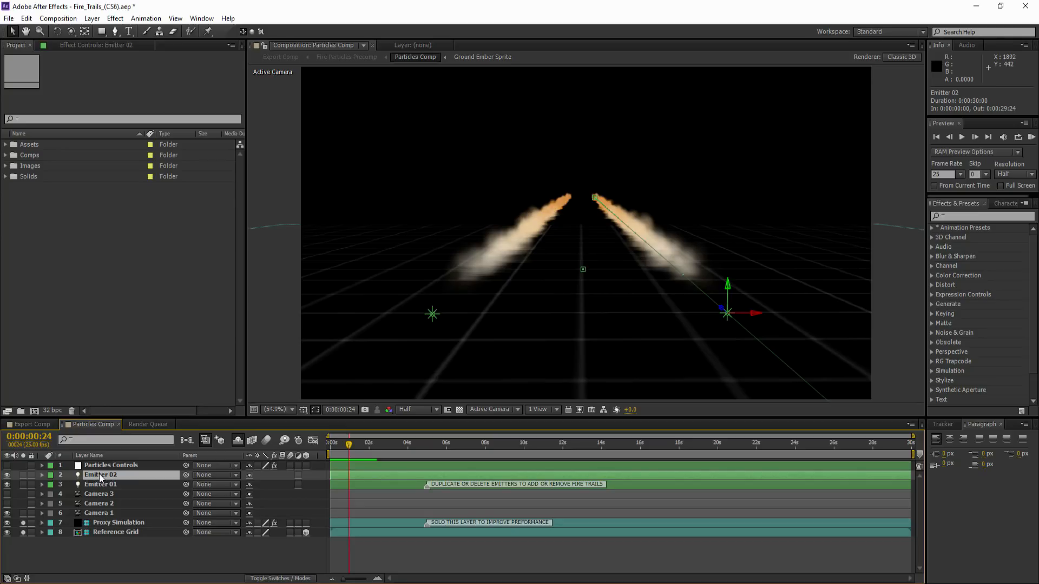
key("Delete")
left_click(108, 476)
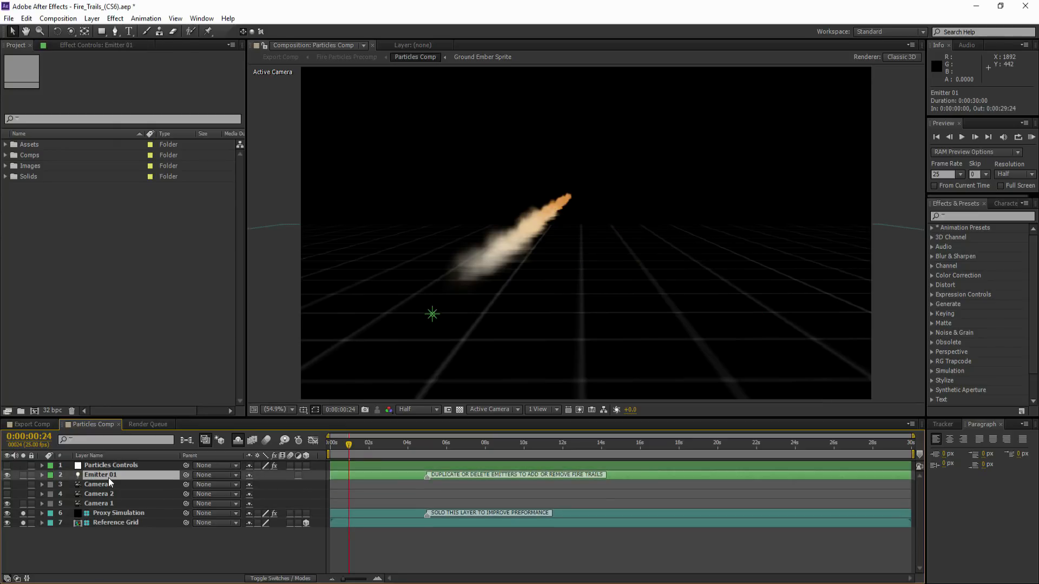
key("p")
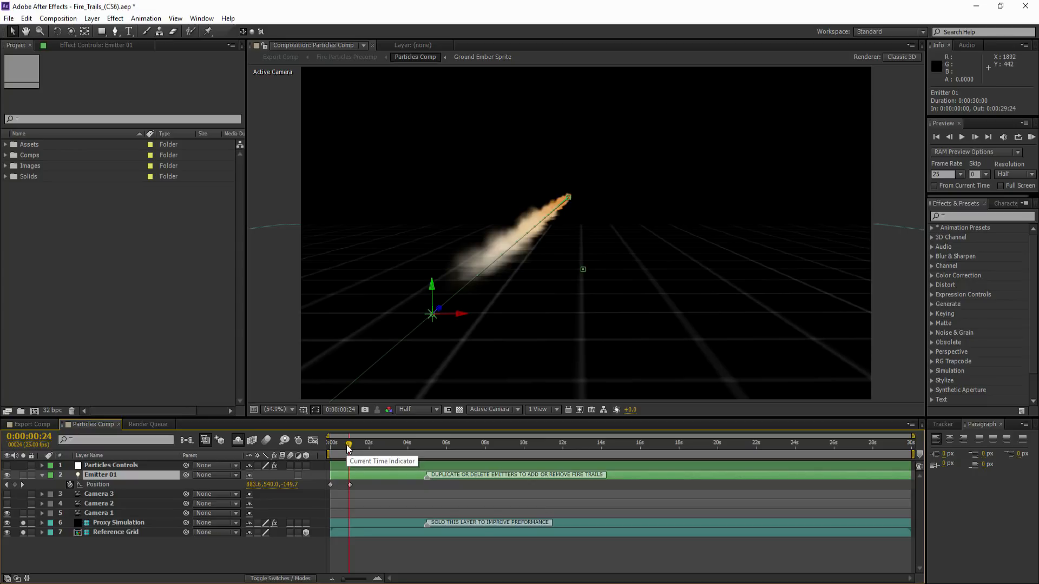
At 0:00:00:17, move Emitter 01 along X to about 1277 and bend the final stretch of its motion path with the path handle.
left_click_drag(347, 446, 341, 447)
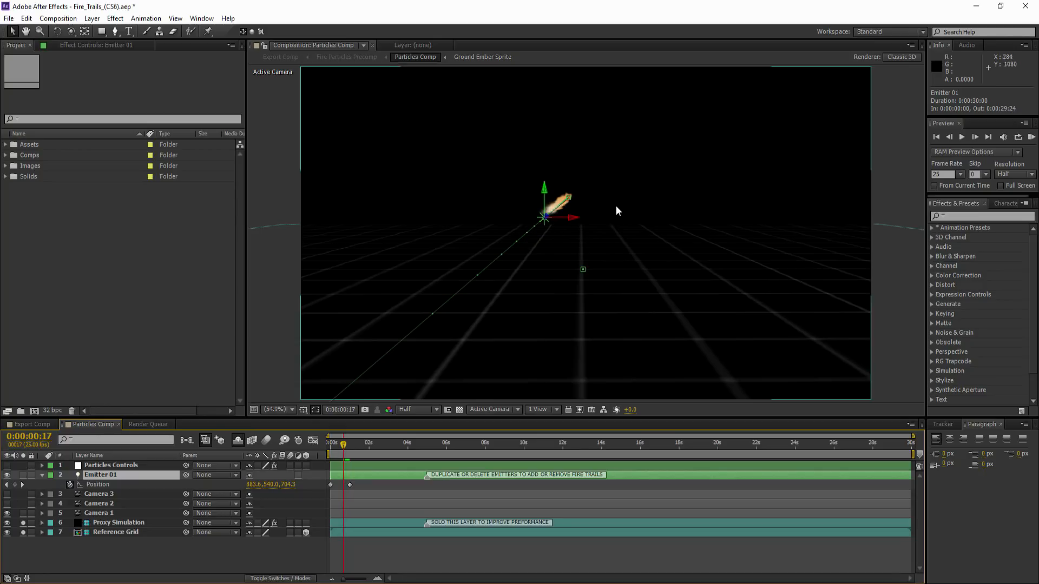
left_click_drag(567, 218, 693, 226)
left_click_drag(457, 291, 583, 320)
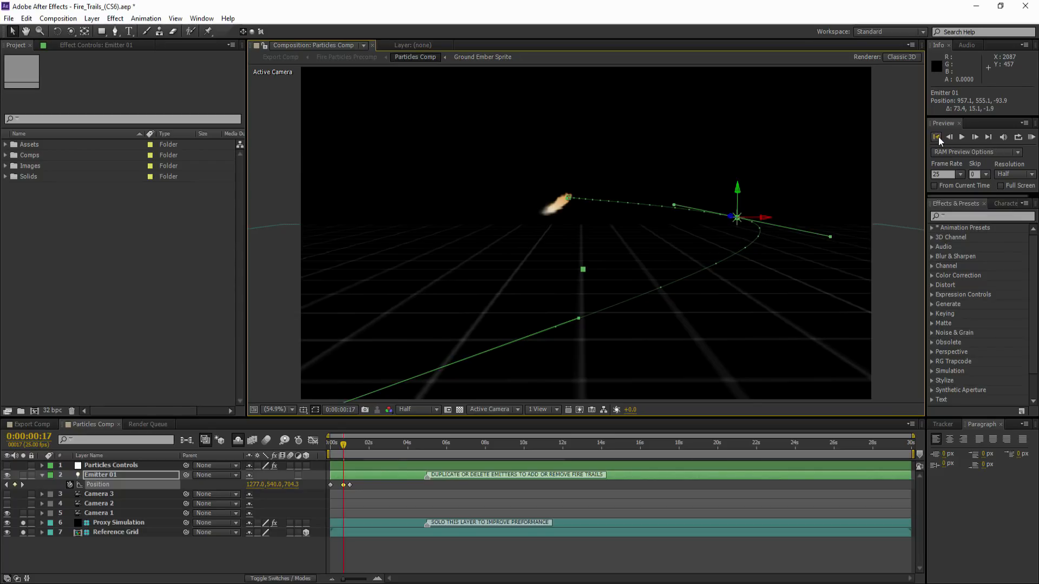
RAM preview the curved emitter path from the first frame and scrub to 0:00:00:19.
left_click(936, 137)
left_click(1031, 138)
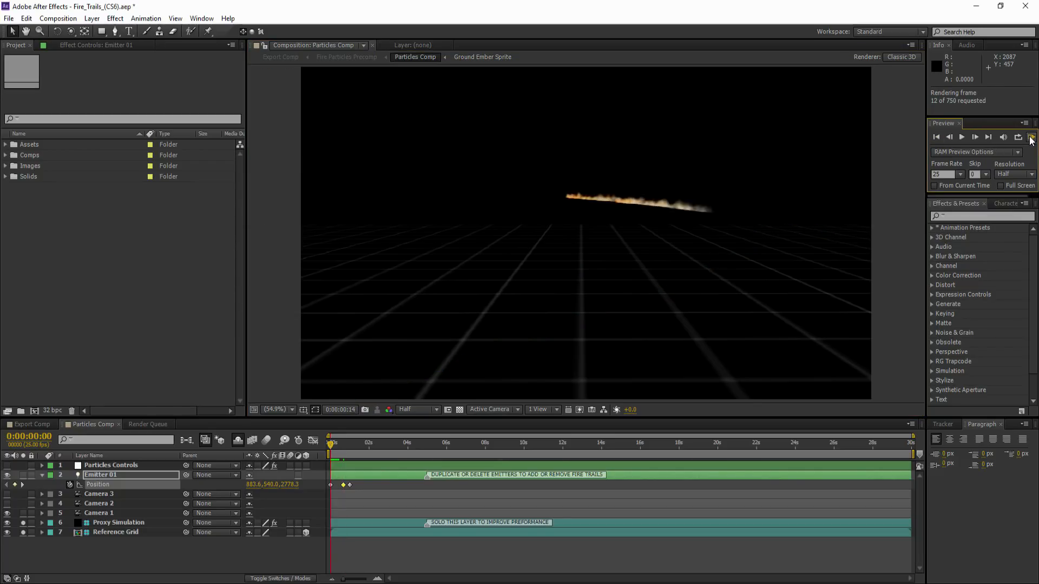
left_click(1030, 138)
left_click_drag(332, 445, 346, 446)
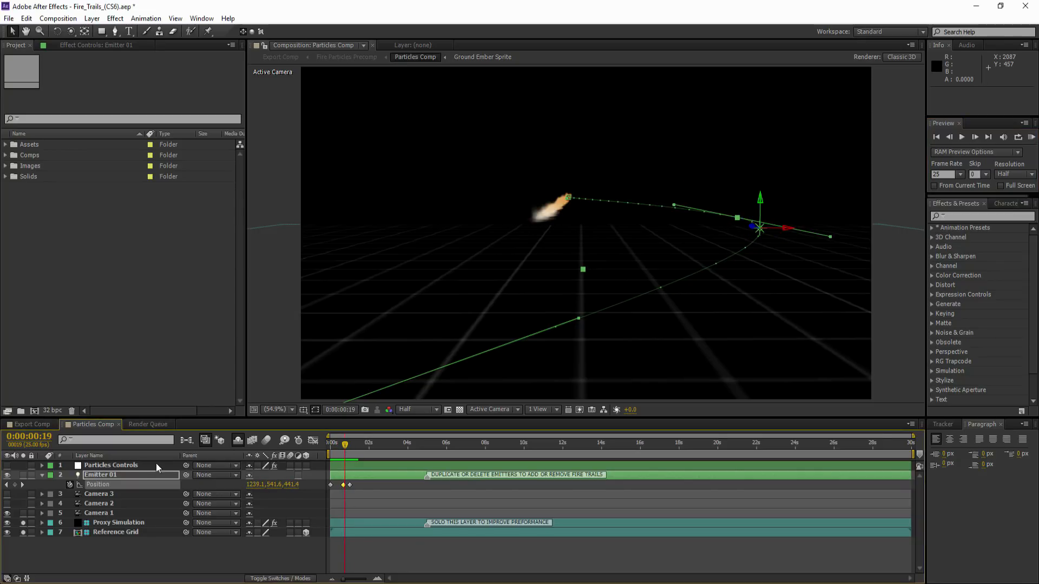
Set Randomize Simulation to 3897 in the Particles Controls and RAM preview the curved trail.
left_click(141, 466)
left_click(123, 45)
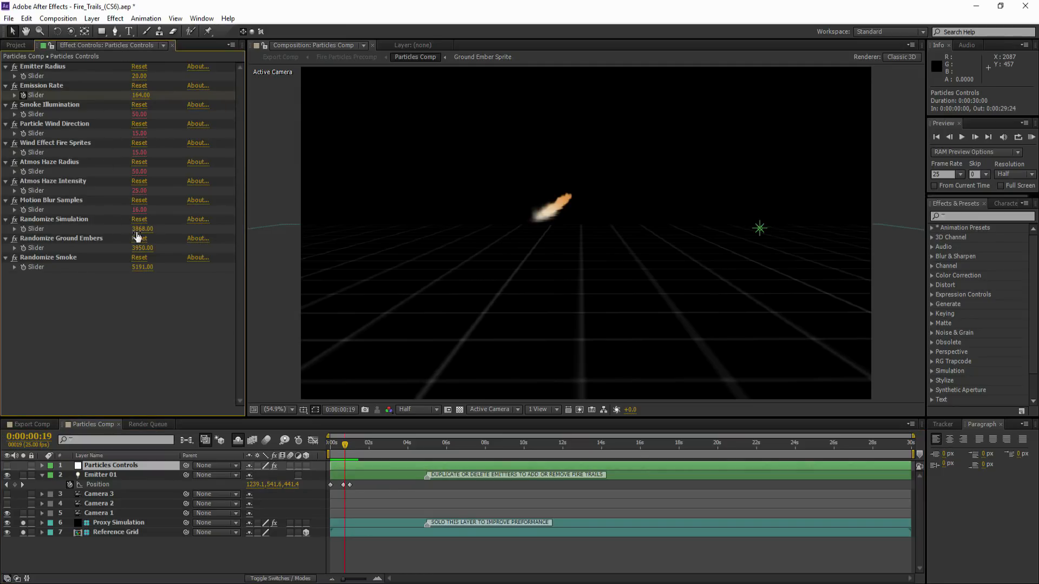
left_click_drag(137, 233, 153, 229)
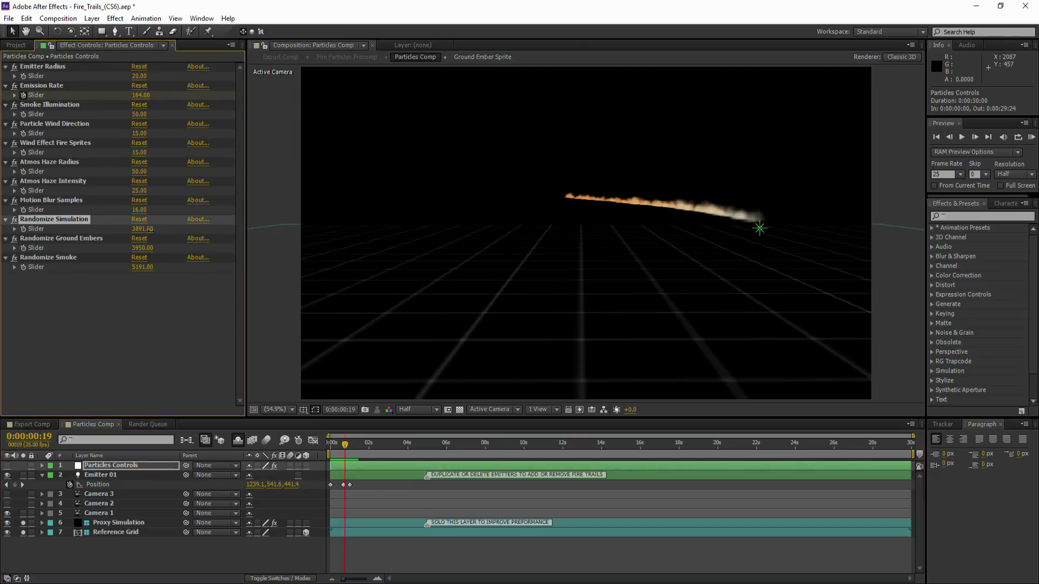
left_click(1031, 137)
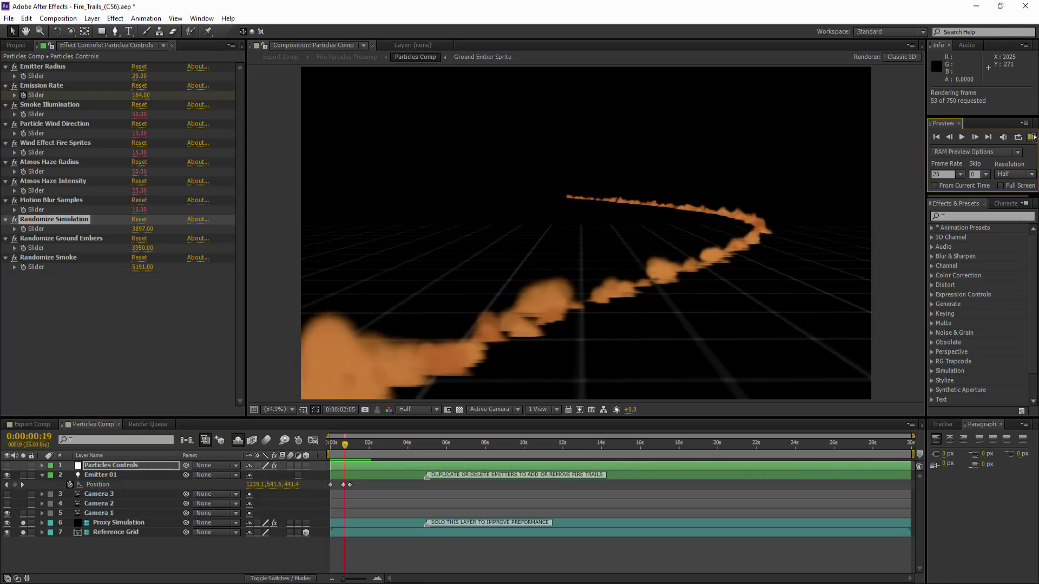
left_click(1032, 137)
left_click(1033, 136)
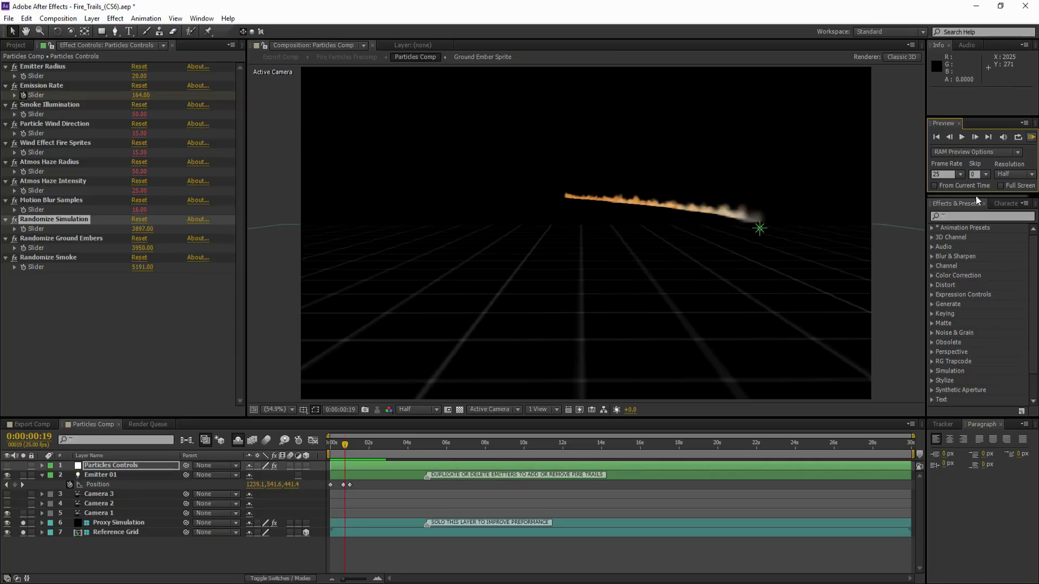
Duplicate Emitter 01 and shift all Position keyframes of the copy along X, to about 914.6 at 0:00:00:17.
left_click(93, 476)
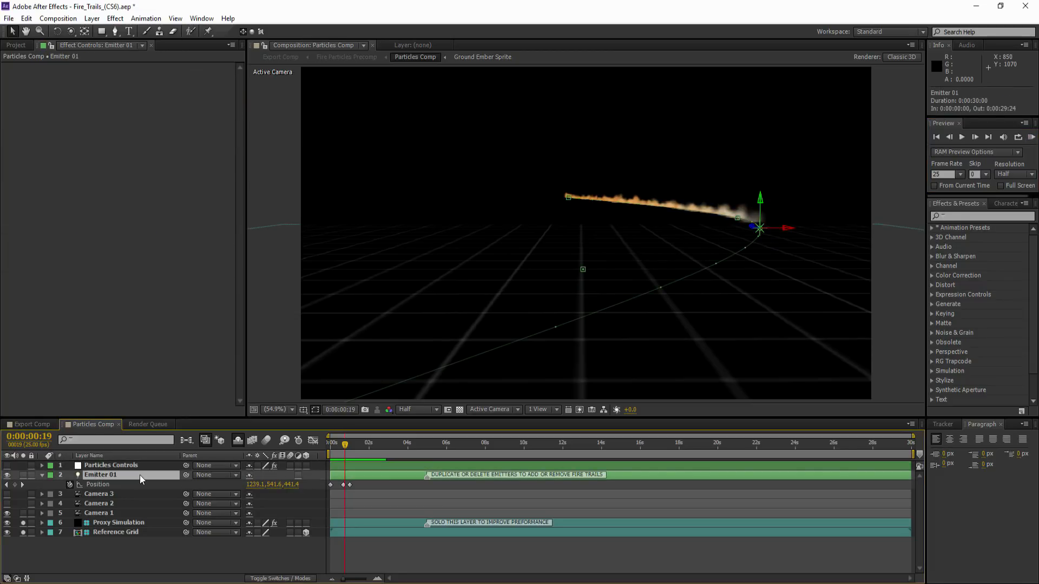
key("ctrl+d")
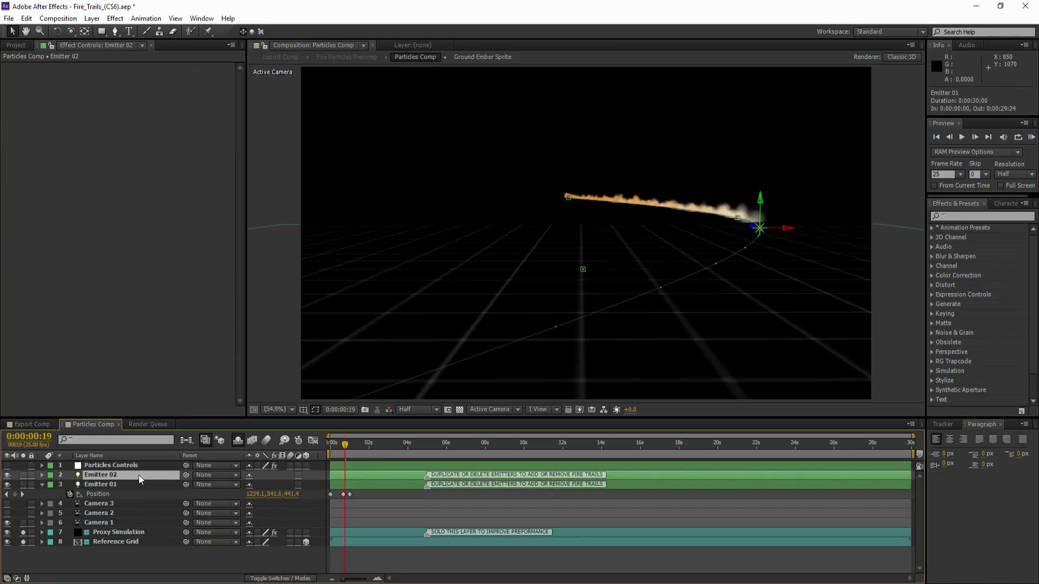
key("p")
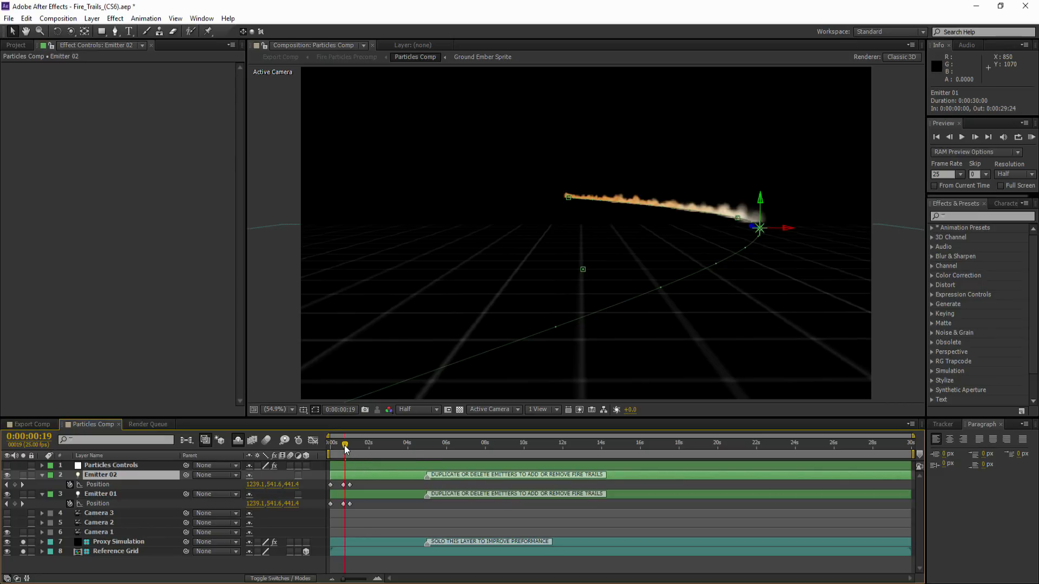
left_click_drag(344, 446, 342, 446)
left_click_drag(356, 485, 325, 485)
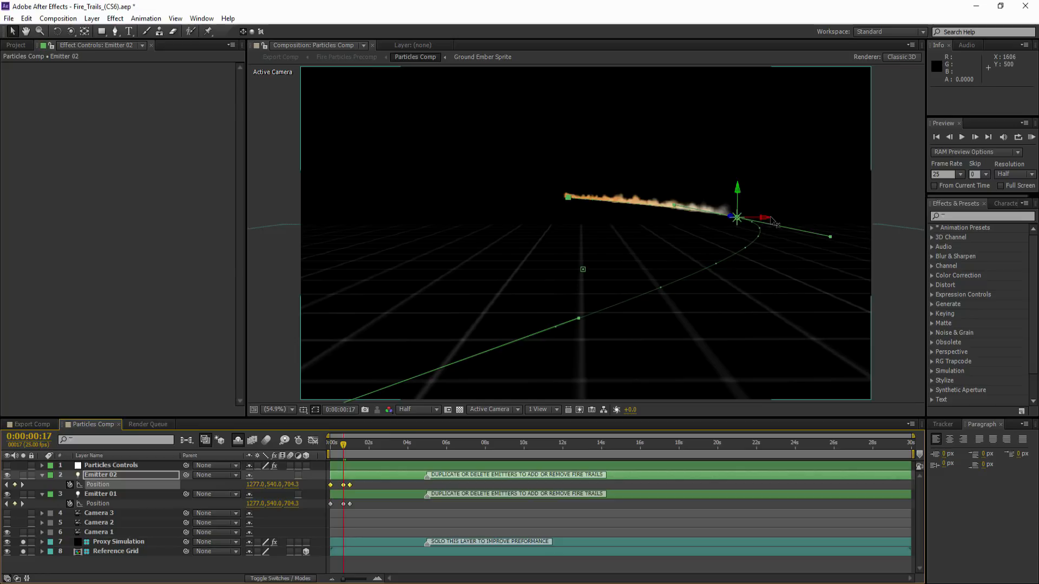
left_click_drag(764, 219, 657, 231)
At 0:00:01:00, move the last Position keyframe of Emitter 02 along X to about 953.2.
key("comma")
key("comma")
key("comma")
key("comma")
key("comma")
key("comma")
key("comma")
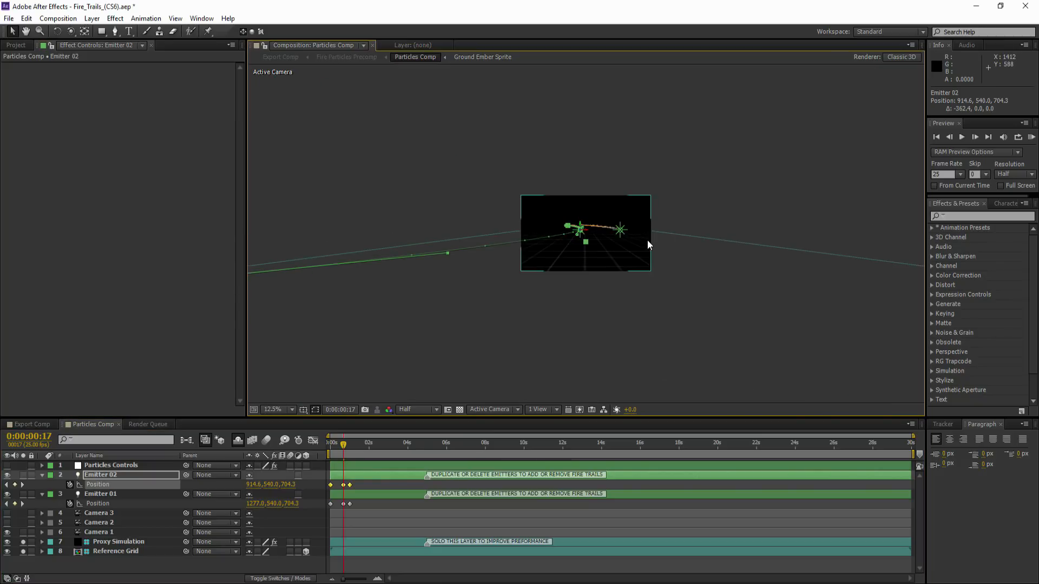
left_click(356, 485)
left_click_drag(346, 450, 350, 446)
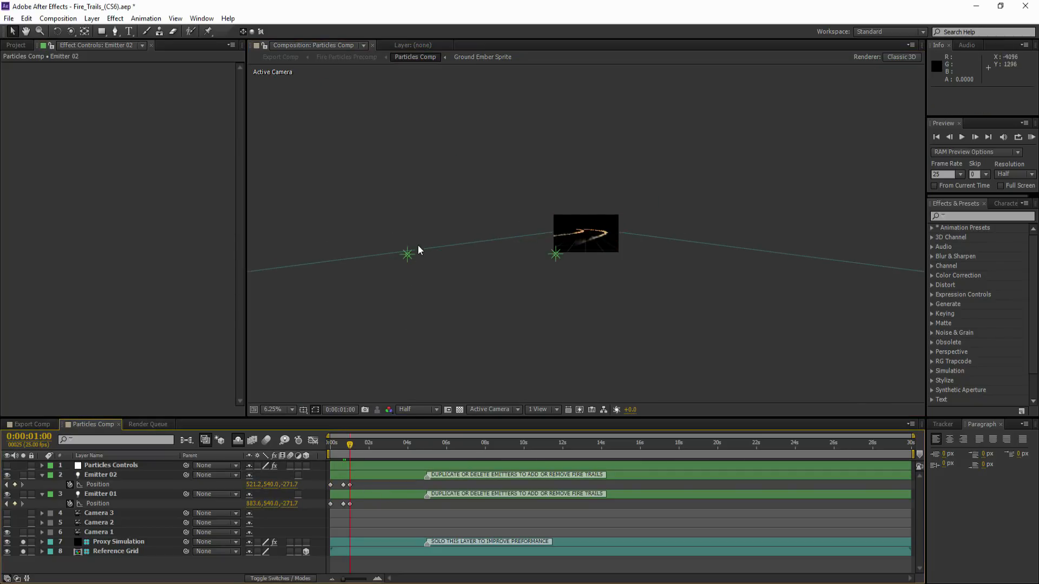
left_click(407, 255)
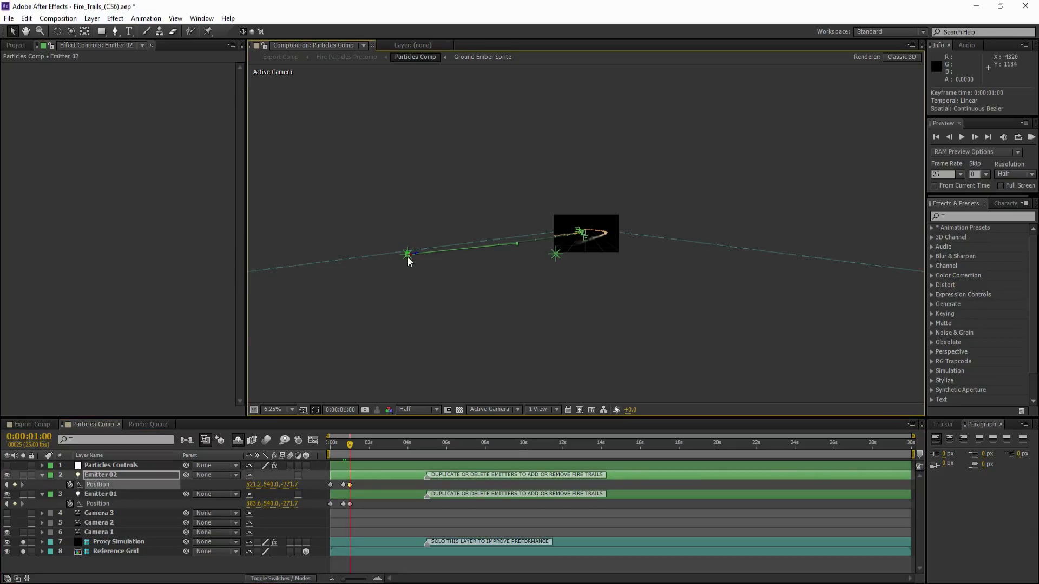
left_click_drag(410, 256, 436, 261)
Straighten the final stretch of Emitter 02's motion path by aligning the handles of its last two keyframes.
key("period")
key("period")
left_click(291, 409)
left_click(284, 207)
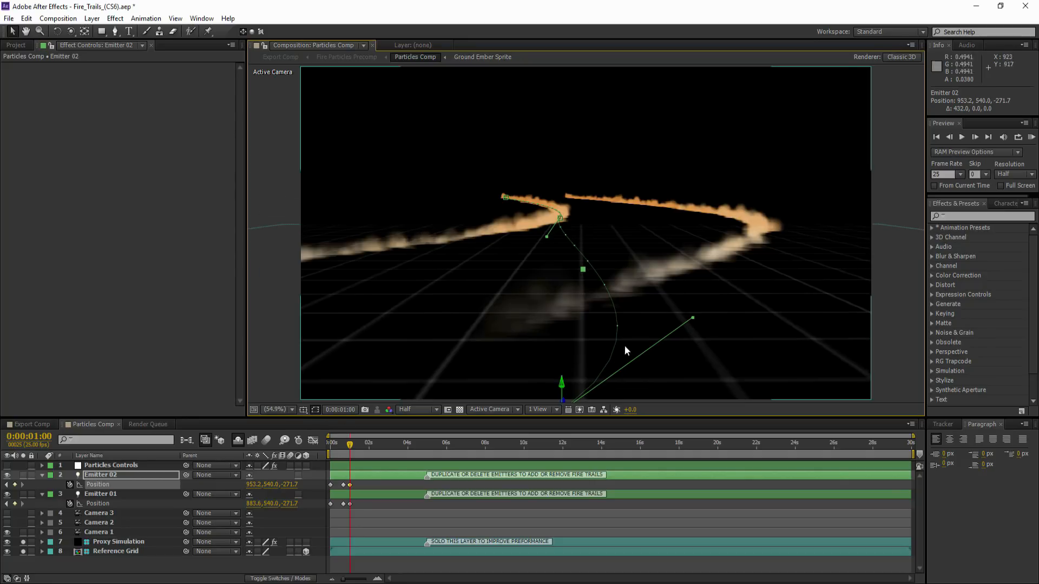
left_click_drag(691, 317, 562, 315)
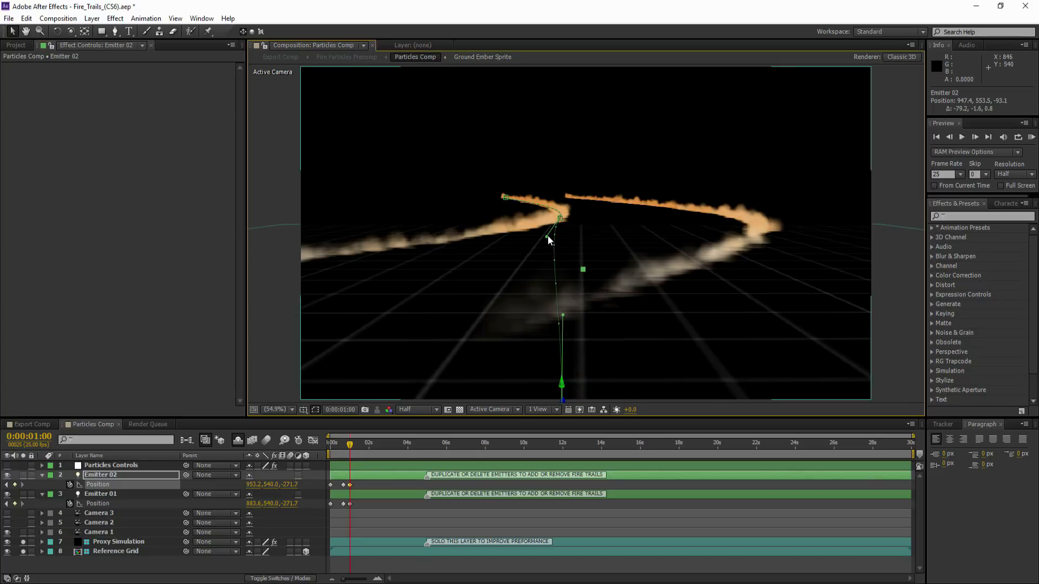
left_click_drag(546, 237, 561, 237)
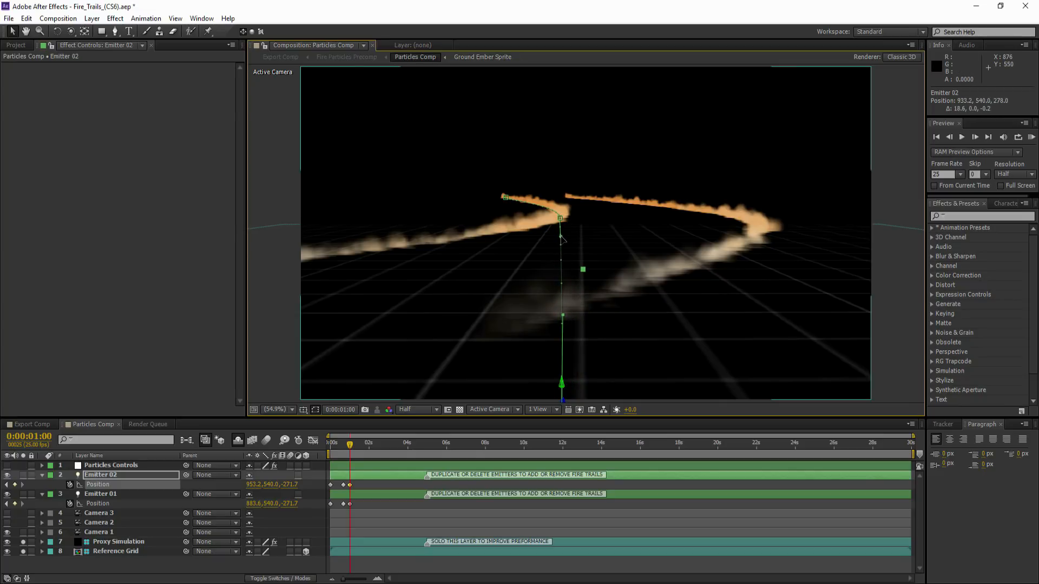
Set Randomize Simulation to 3902 in the Particles Controls and RAM preview both trails from the first frame.
left_click(92, 466)
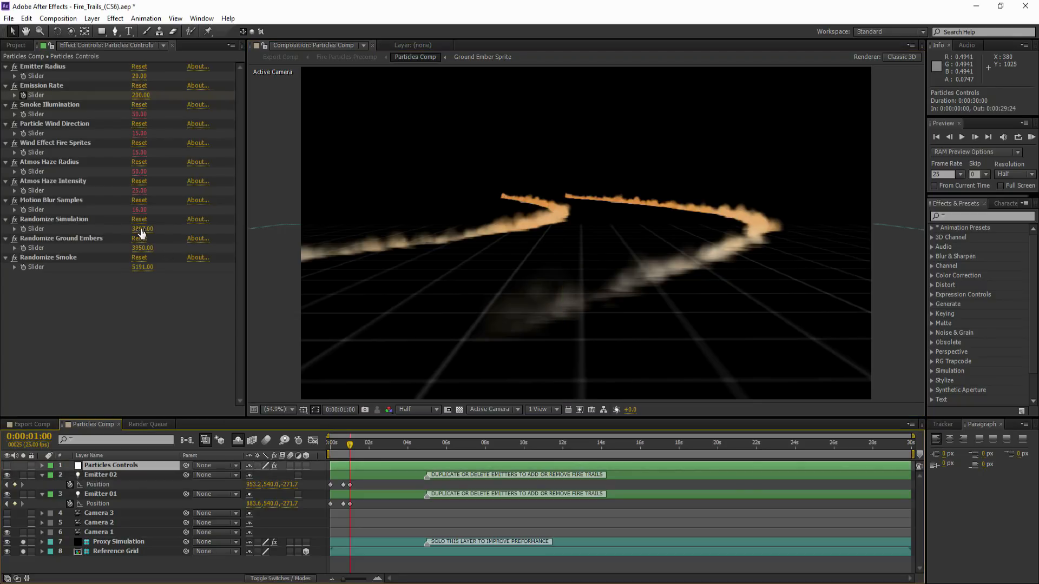
left_click_drag(142, 229, 163, 229)
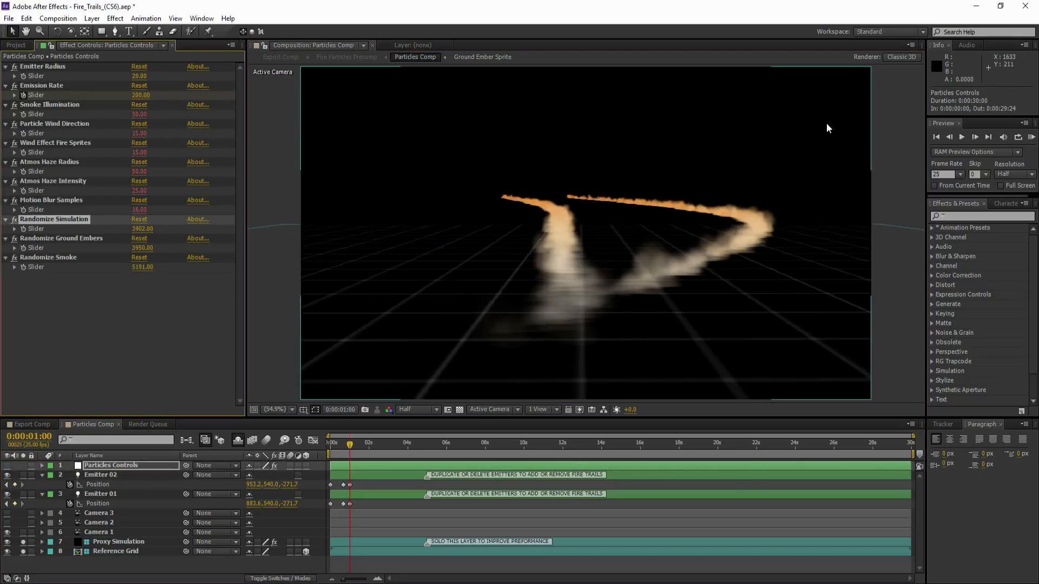
left_click(936, 137)
left_click(1031, 137)
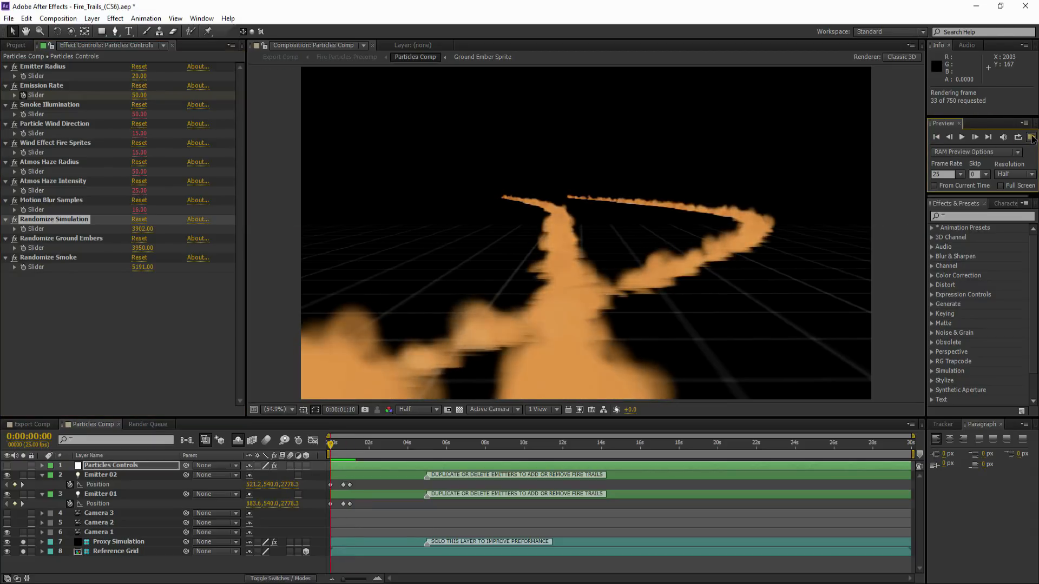
Move the playhead to 0:00:01:02, unsolo the Proxy Simulation and Reference Grid layers, and hide Proxy Simulation.
left_click_drag(334, 443, 354, 446)
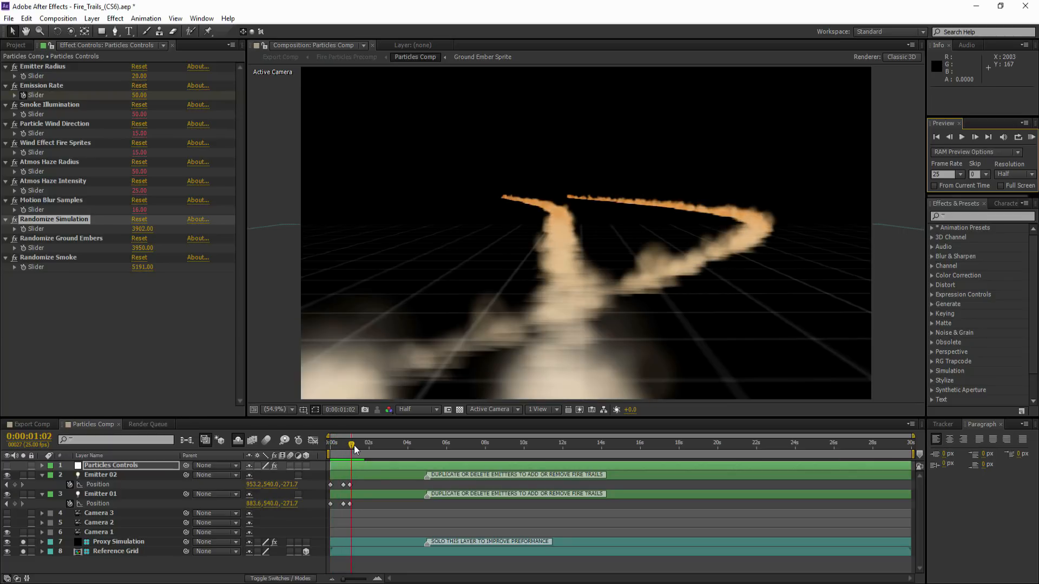
left_click_drag(24, 542, 24, 551)
left_click(7, 542)
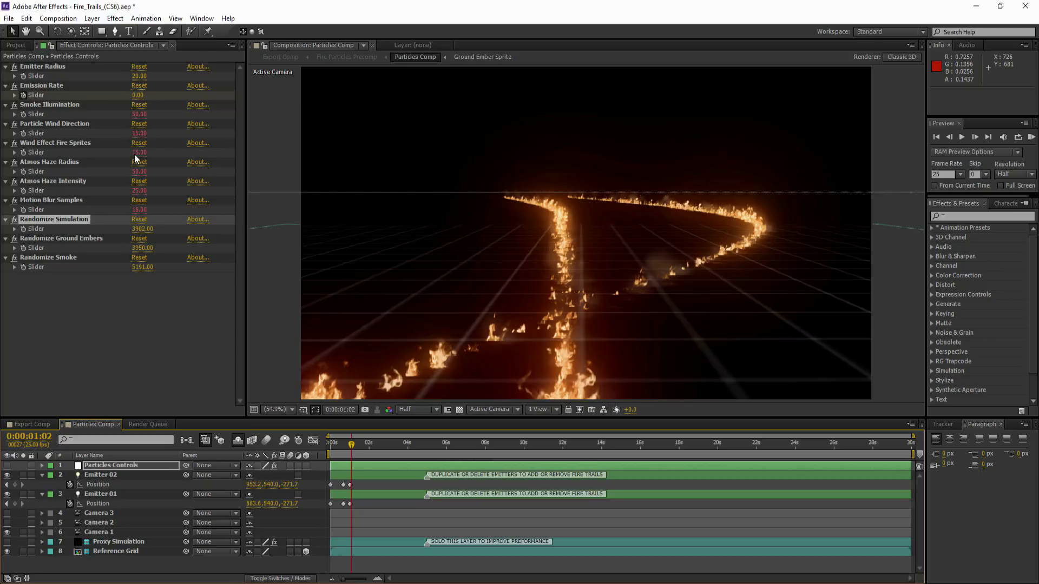
Increase the Wind Effect Fire Sprites slider to 57.
left_click_drag(140, 155, 148, 153)
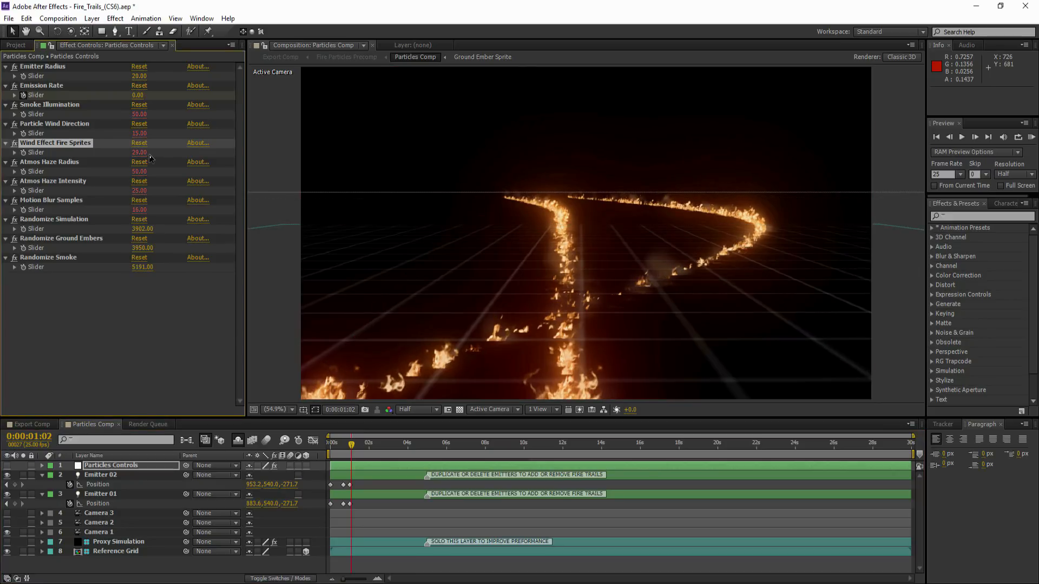
left_click_drag(152, 154, 159, 155)
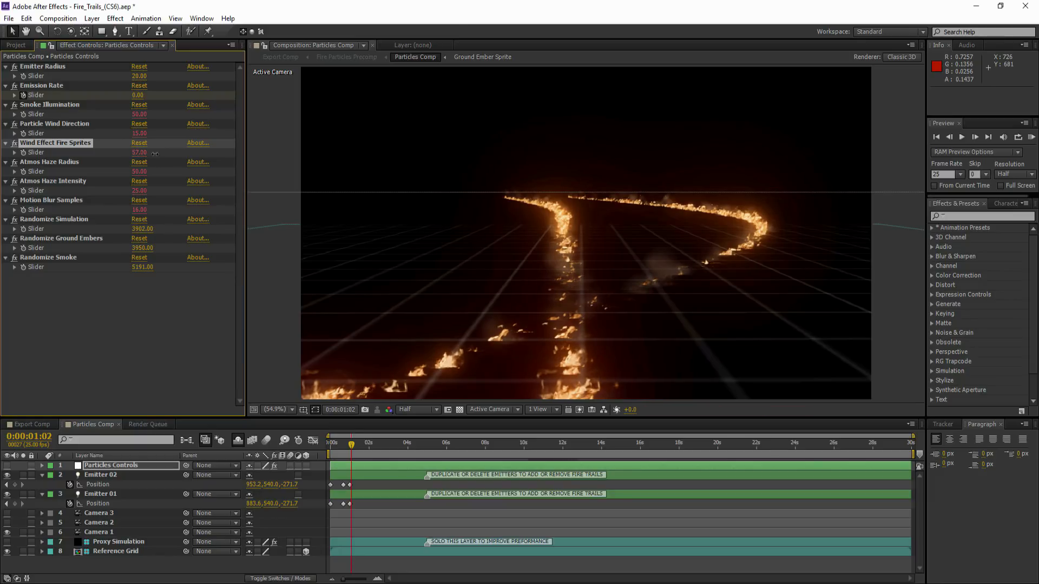
Raise Emitter 02 to Y position 520 at 0:00:01:00 and preview the trails at 0:00:01:10 with Camera 2 visible.
left_click(113, 478)
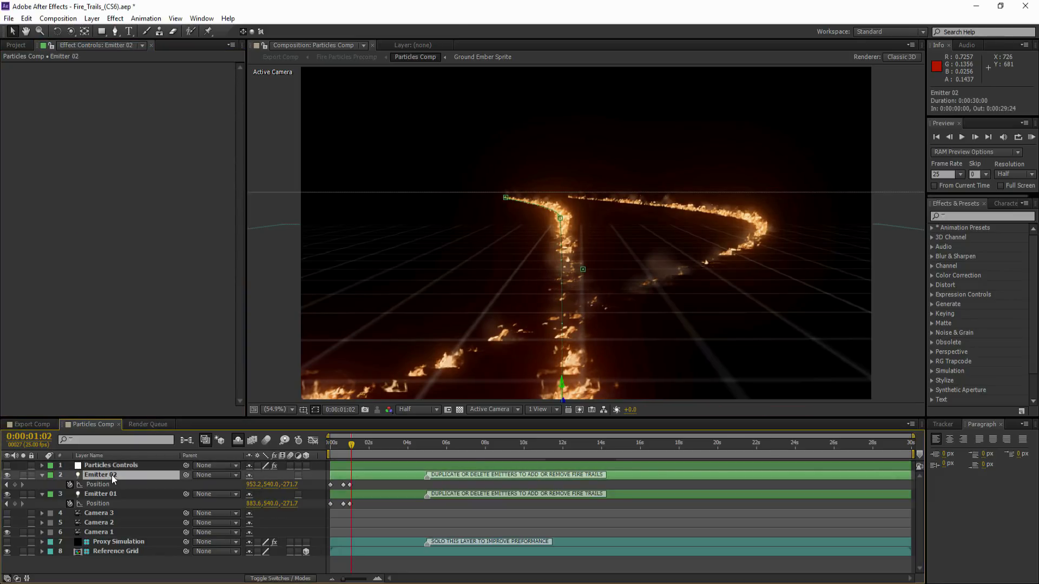
left_click(350, 446)
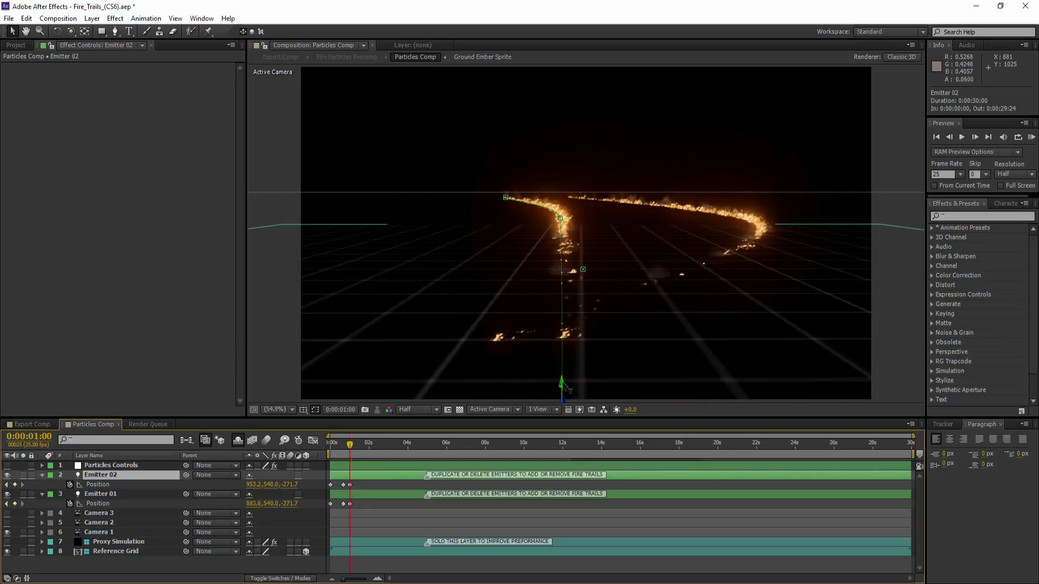
left_click_drag(562, 378, 563, 377)
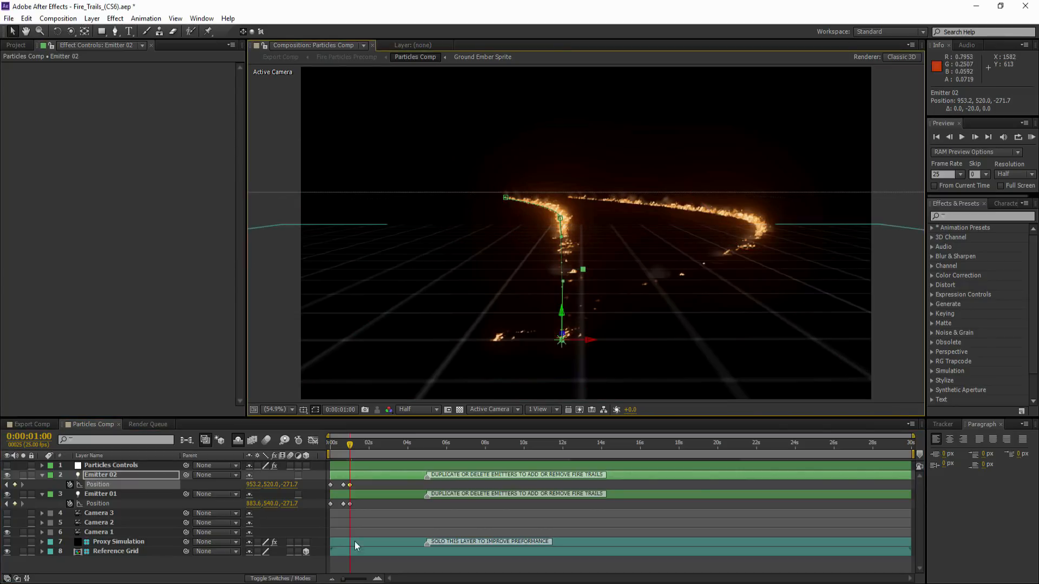
left_click(357, 444)
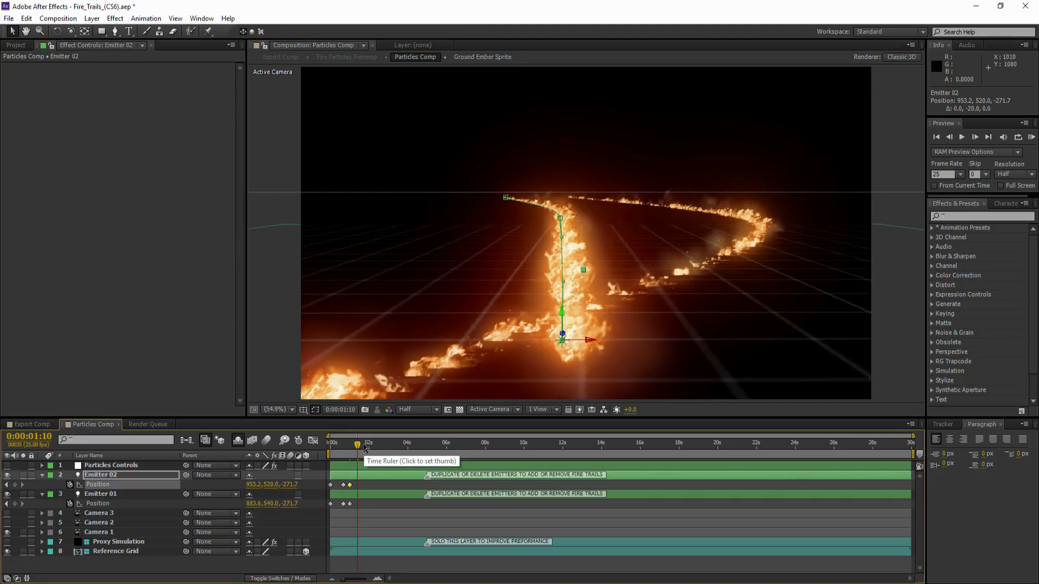
left_click(7, 523)
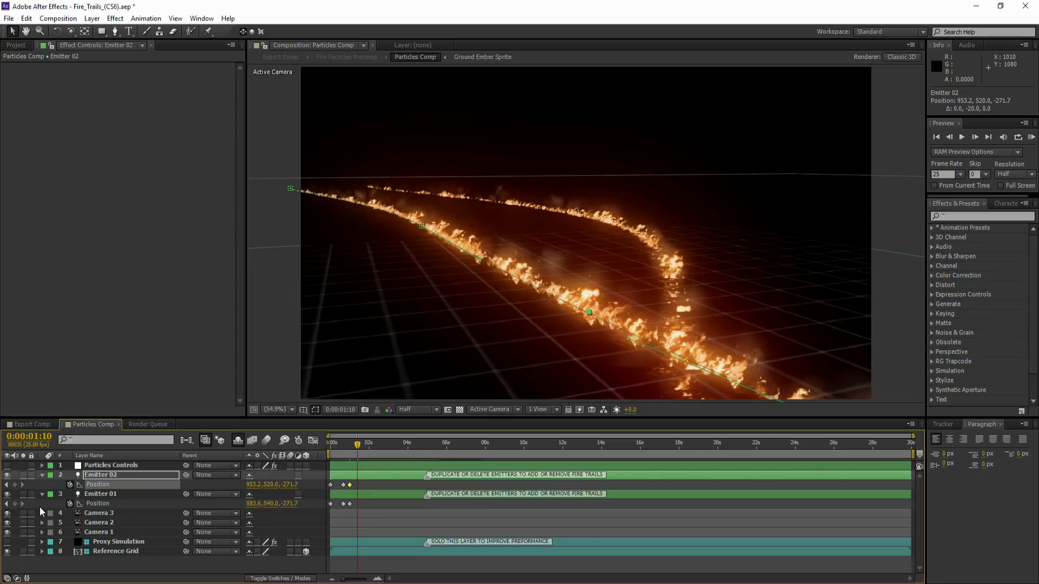
Open the Burning_Funeral_Pyree_(CS6).aep project from the Trapcode Fire V2.3 folder, discarding the changes to the current project.
left_click(8, 19)
left_click(22, 47)
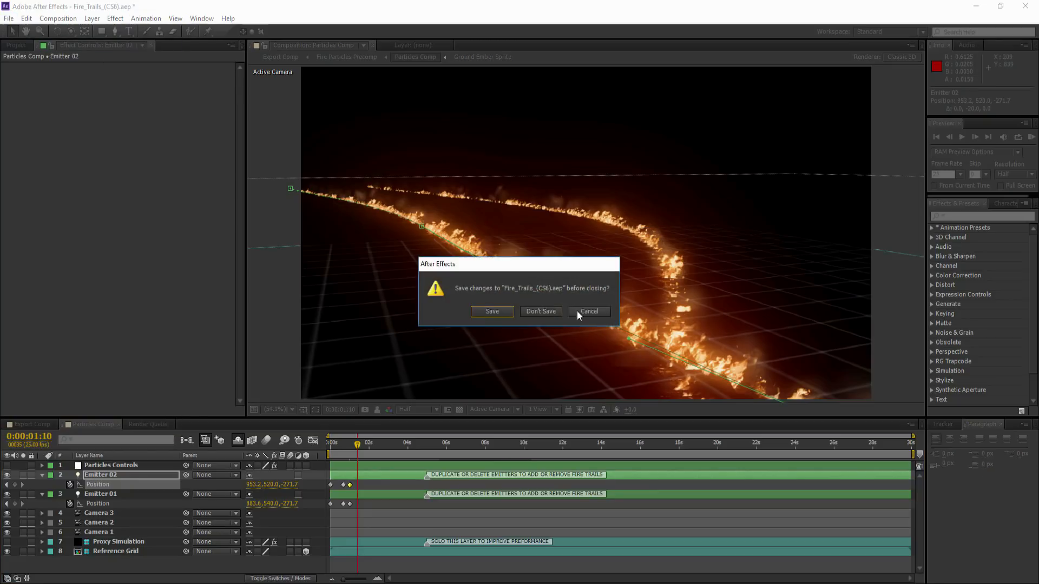
left_click(539, 311)
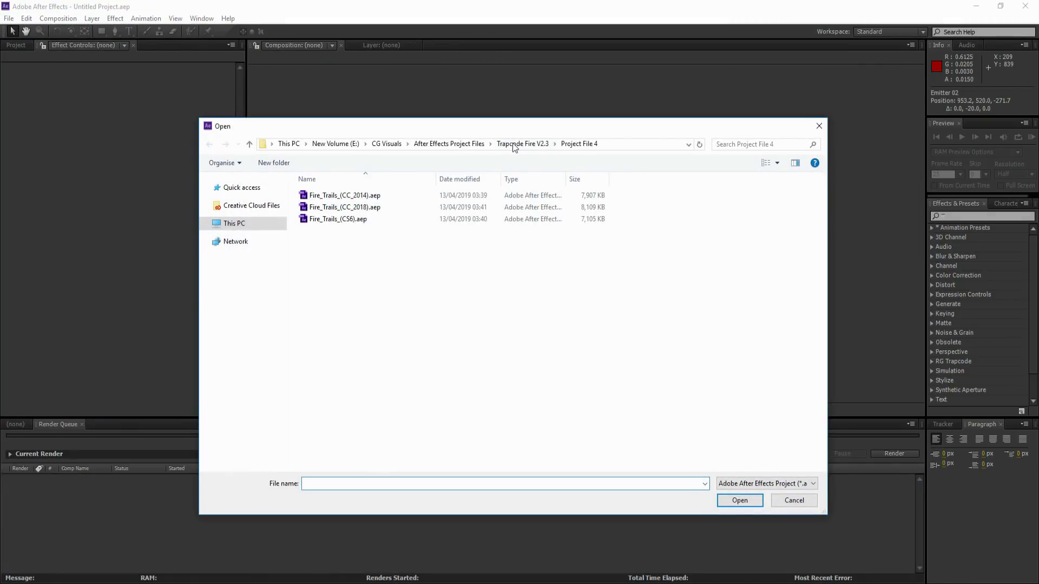
left_click(512, 143)
double_click(323, 279)
left_click(357, 219)
left_click(739, 499)
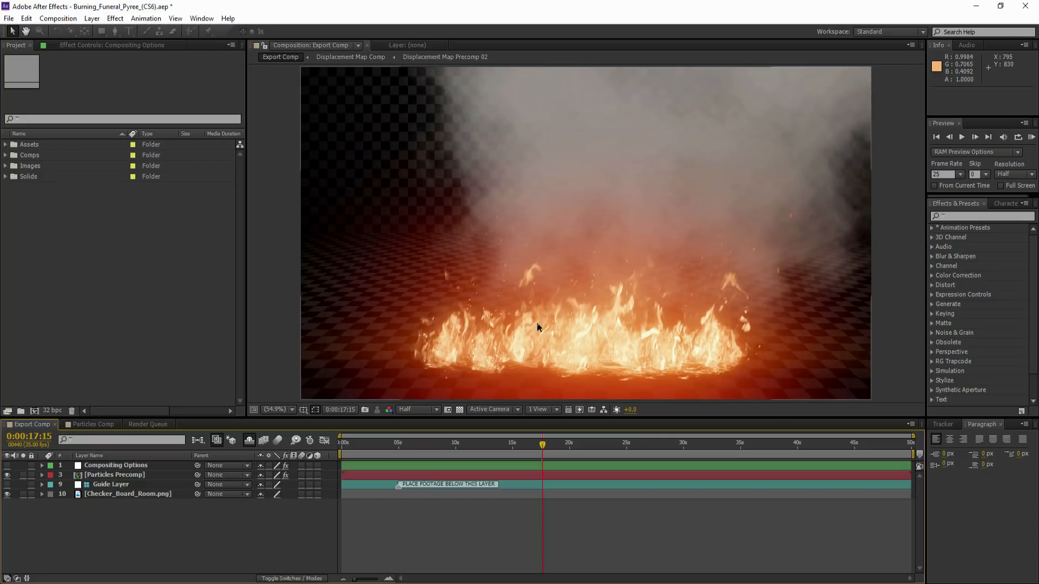
Switch to Particles Comp, turn on Camera 5, hide Camera 3, and select the Particle Controls layer.
left_click(95, 424)
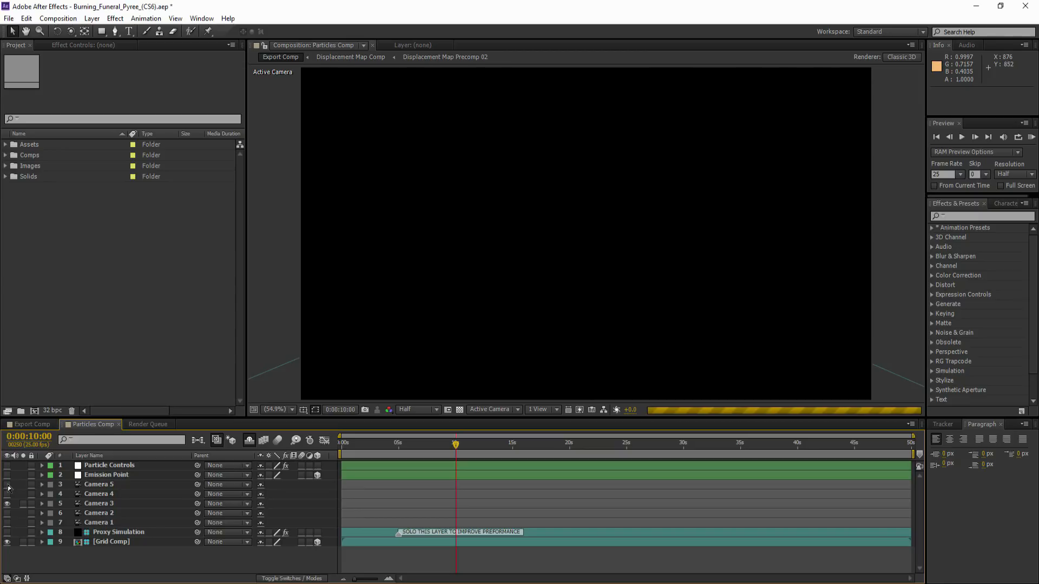
left_click(7, 485)
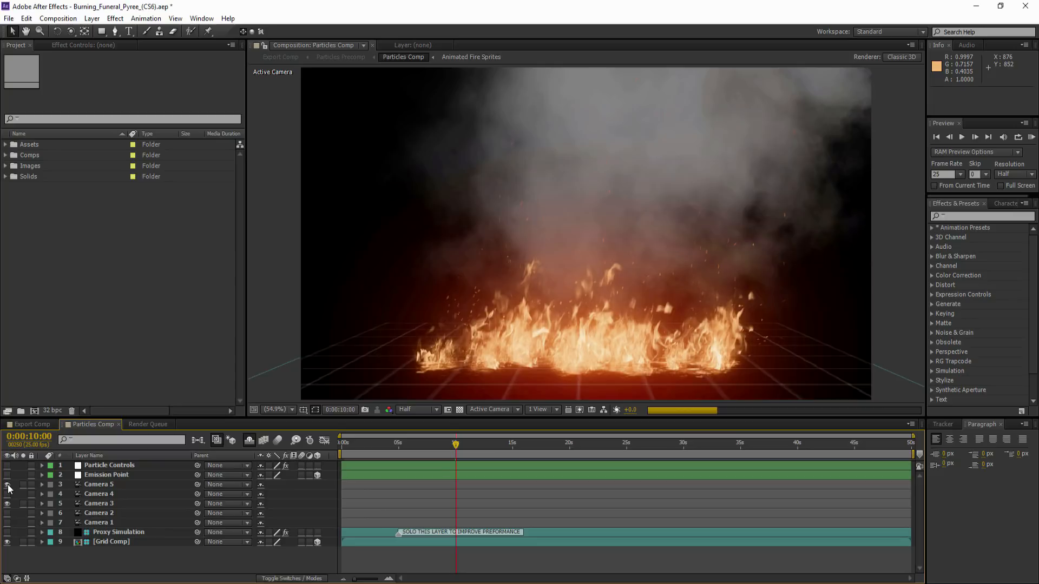
left_click(8, 485)
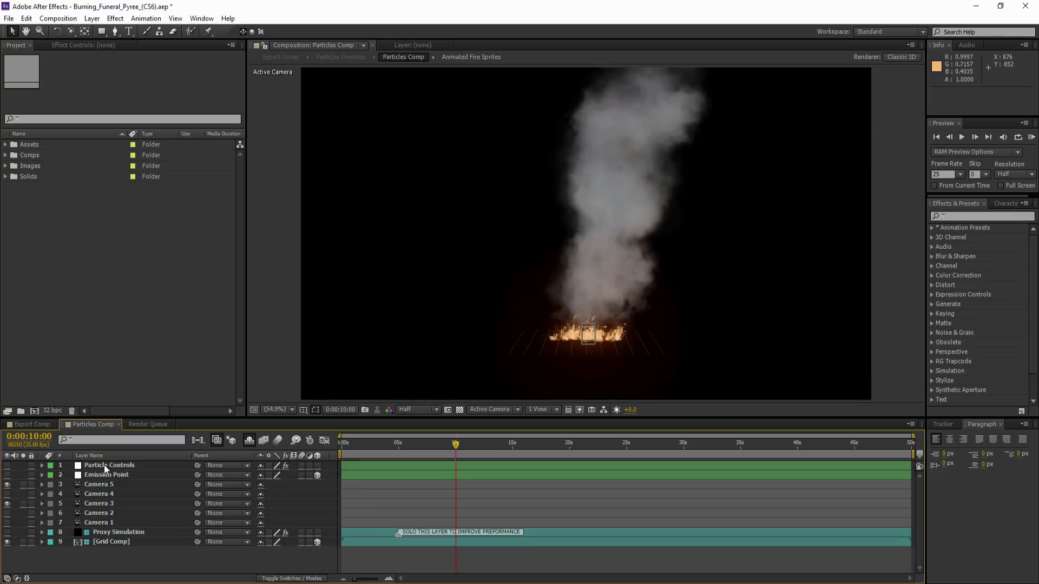
left_click(104, 466)
left_click(7, 504)
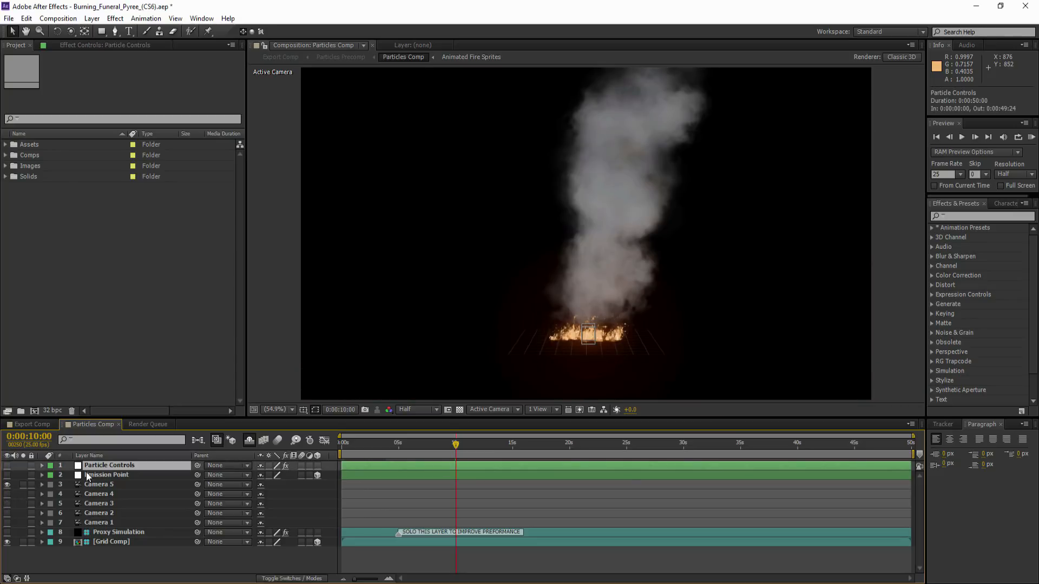
Show the Particle Controls effects and reduce the Atmos Haze Radius first to 50 and finally to 15.
left_click(125, 45)
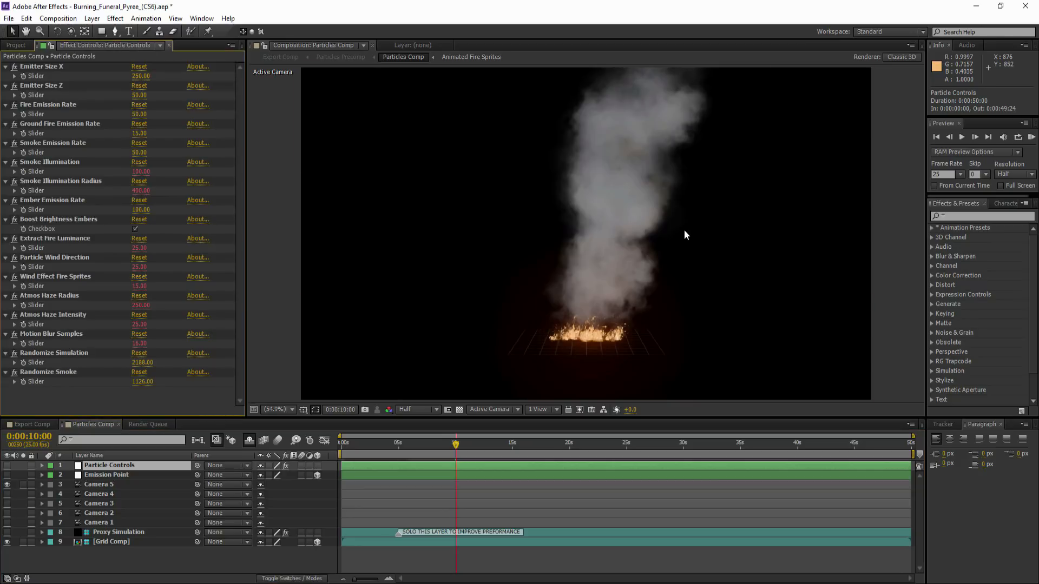
scroll(684, 231, "up", 1)
left_click_drag(612, 280, 584, 135)
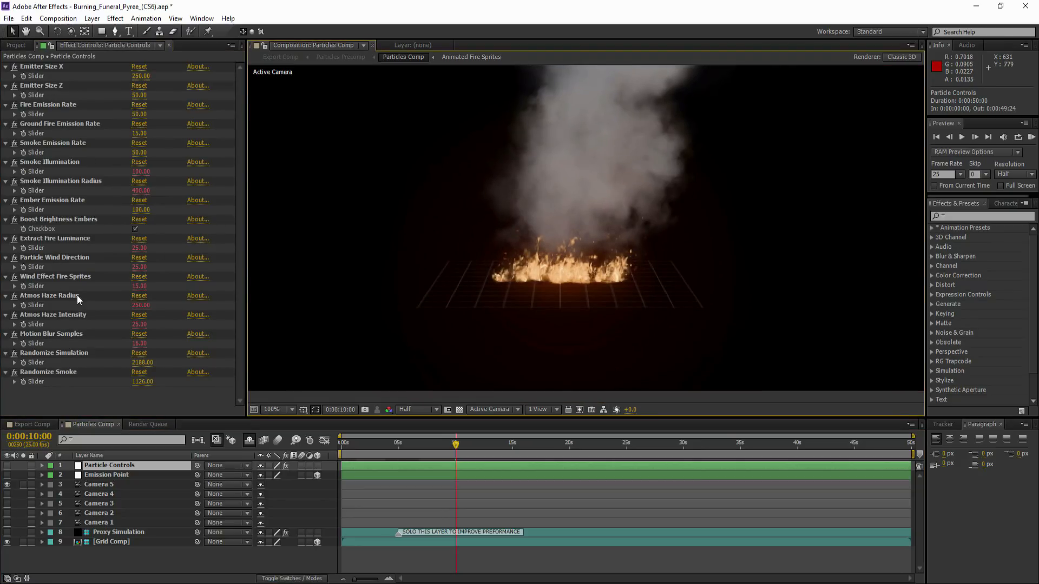
mouse_move(141, 312)
left_mouse_down()
mouse_move(117, 306)
mouse_move(130, 307)
left_mouse_up()
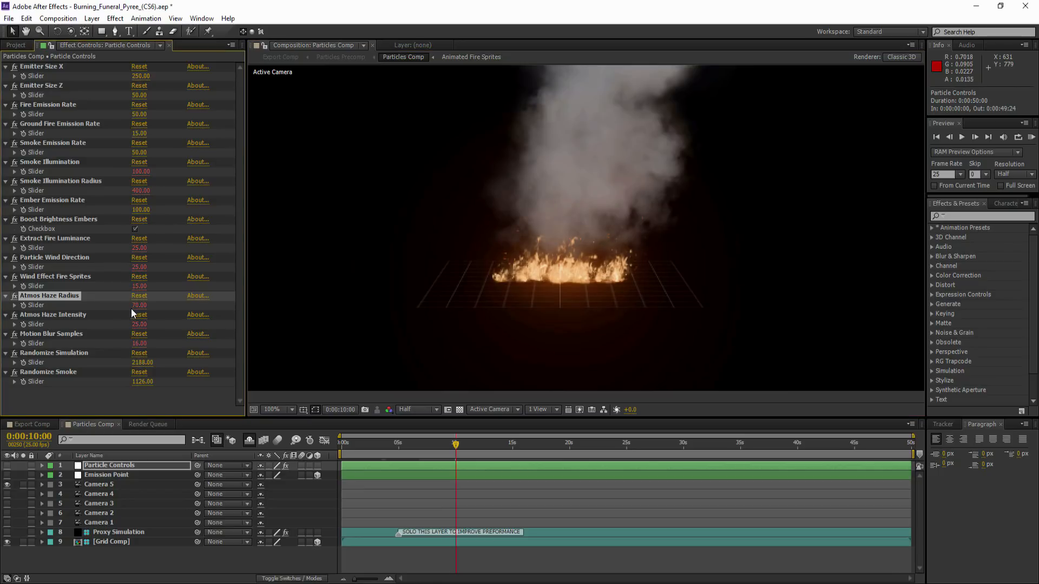
left_click(137, 306)
type("50")
key("Return")
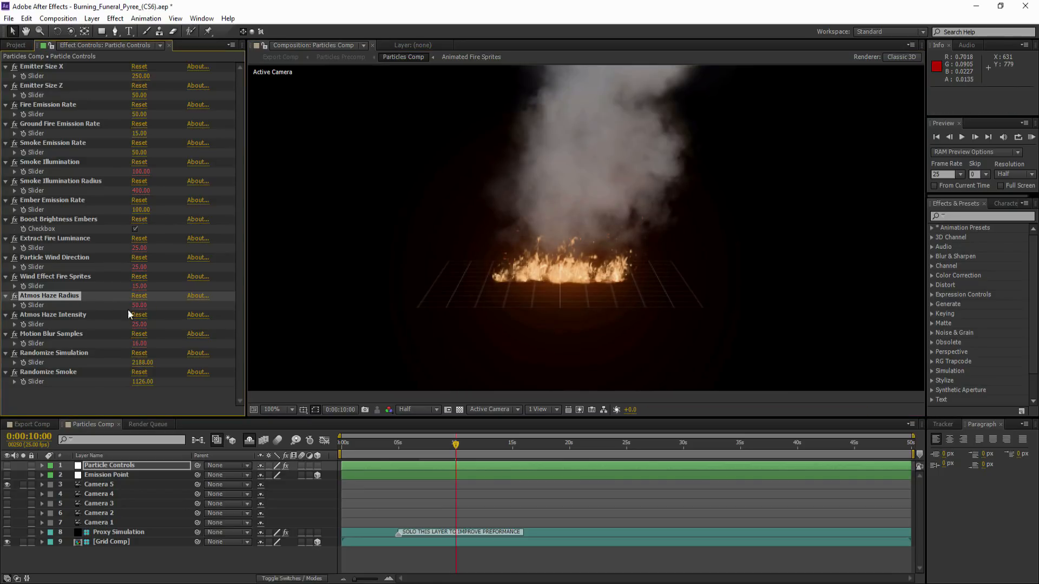
left_click_drag(140, 307, 65, 297)
left_click(139, 306)
type("15")
key("Return")
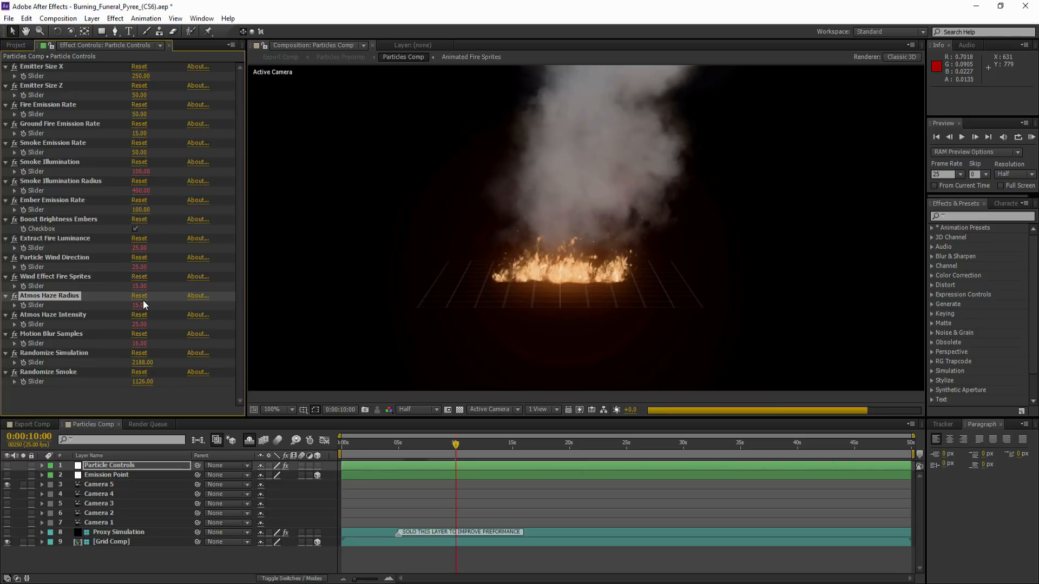
Set Atmos Haze Intensity to 55 and Extract Fire Luminance to 100.
left_click(141, 325)
type("5")
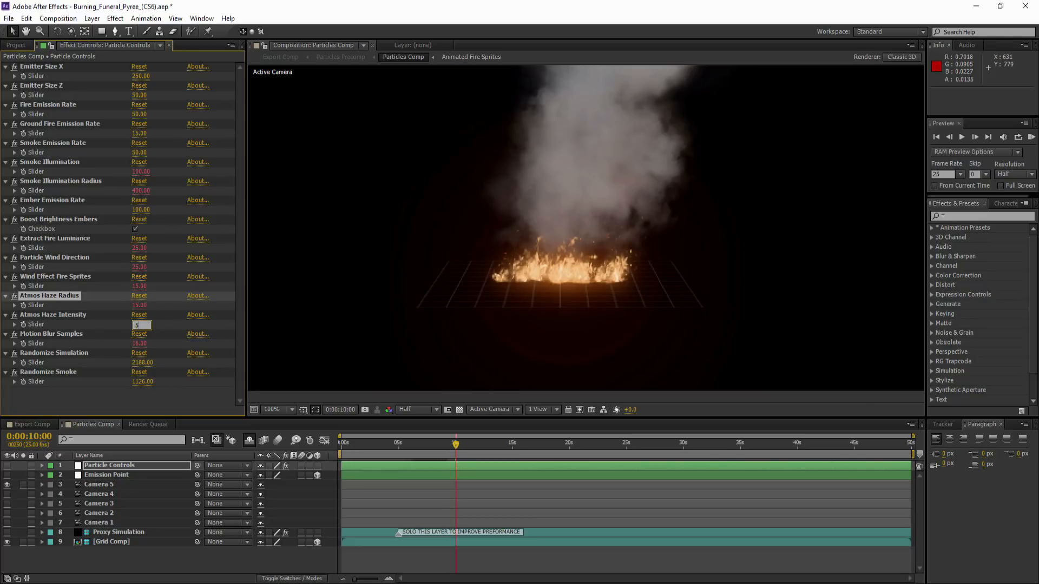
type("5")
key("Return")
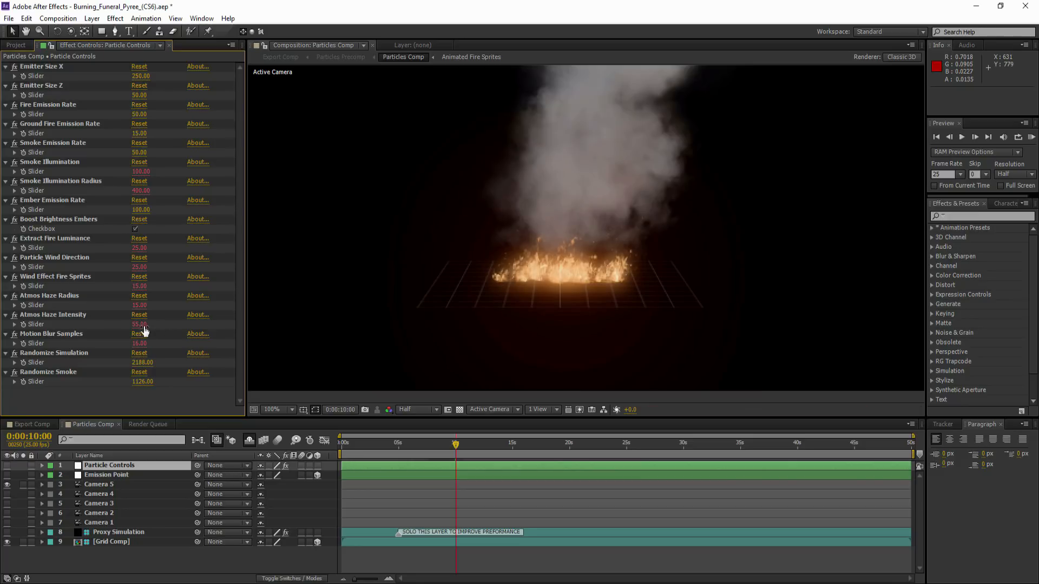
left_click(140, 249)
type("100")
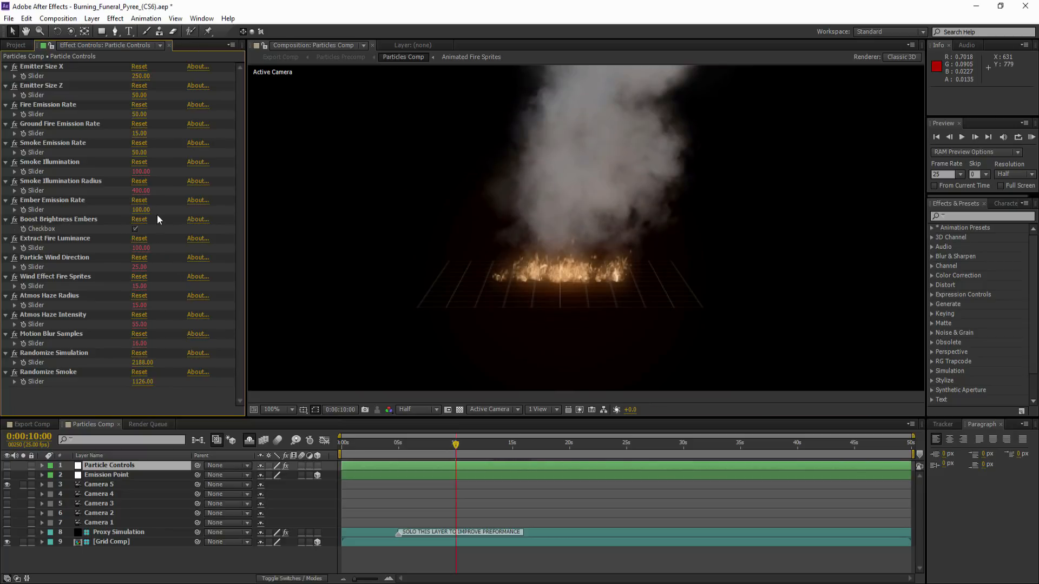
Fit the composition to the viewer and switch through the cameras from Camera 4 down to Camera 1.
left_click(7, 494)
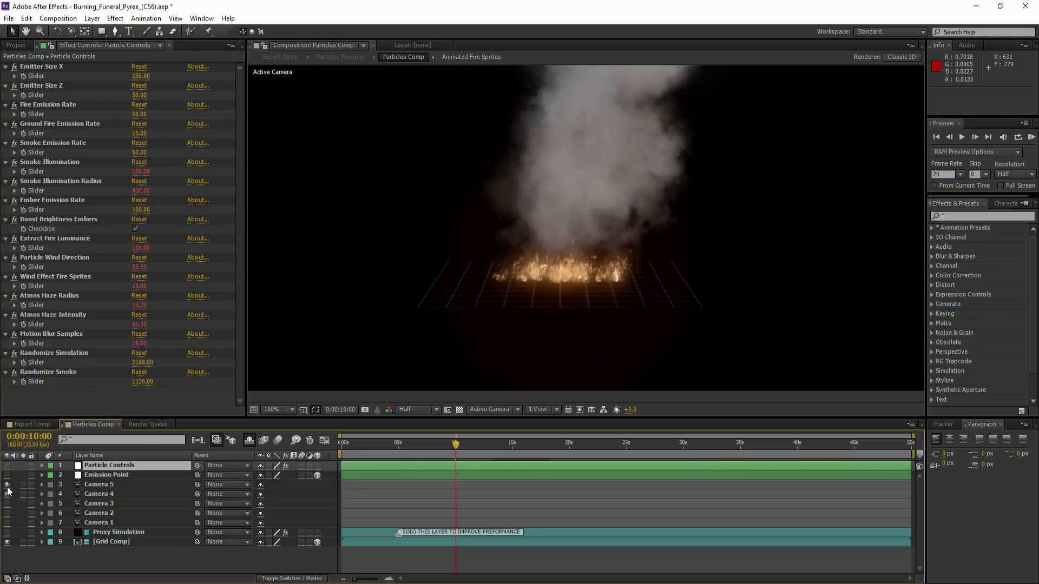
left_click(284, 408)
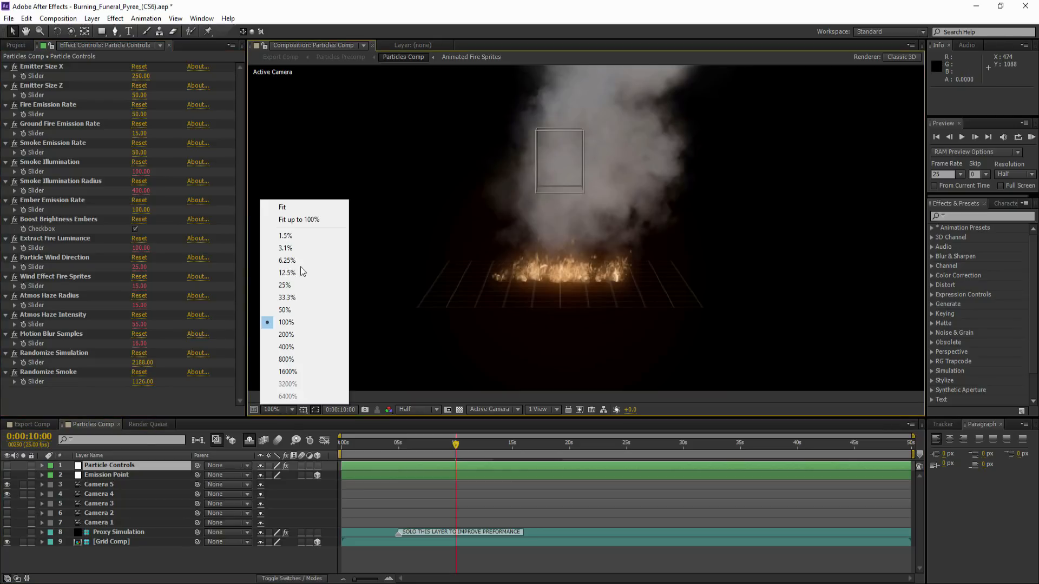
left_click(293, 206)
left_click(7, 484)
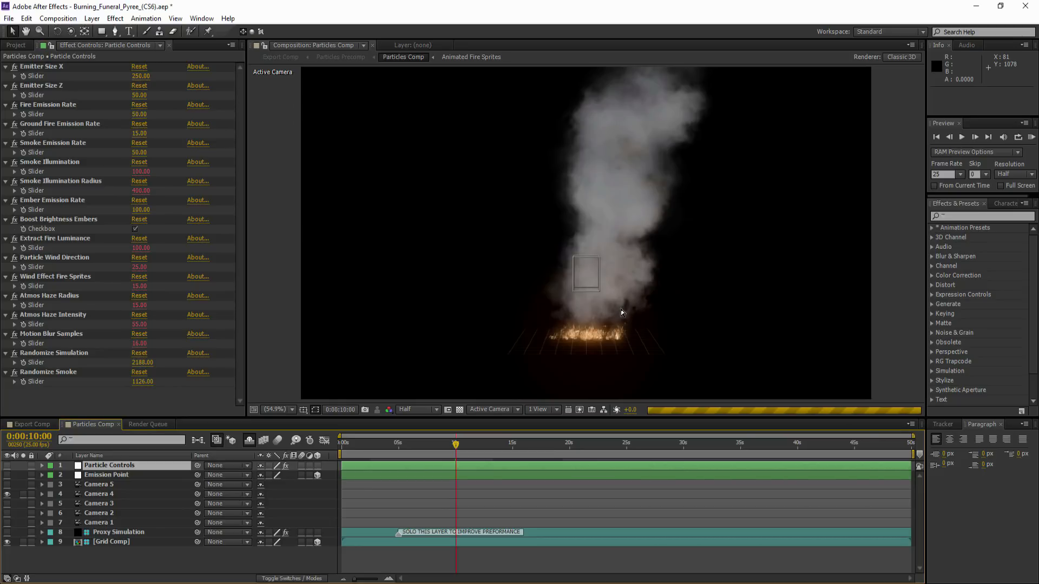
left_click(7, 494)
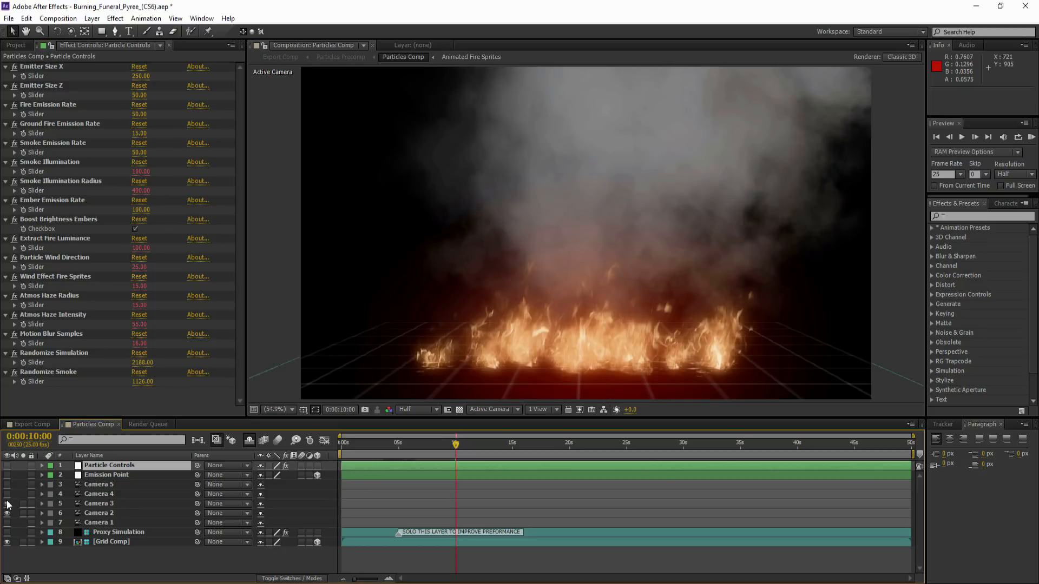
left_click(7, 504)
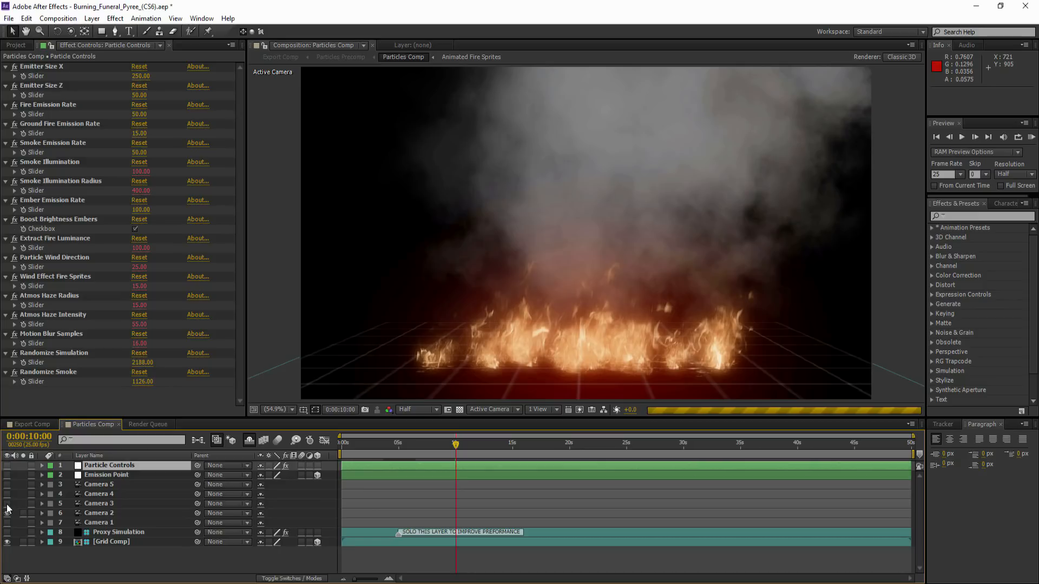
left_click(7, 522)
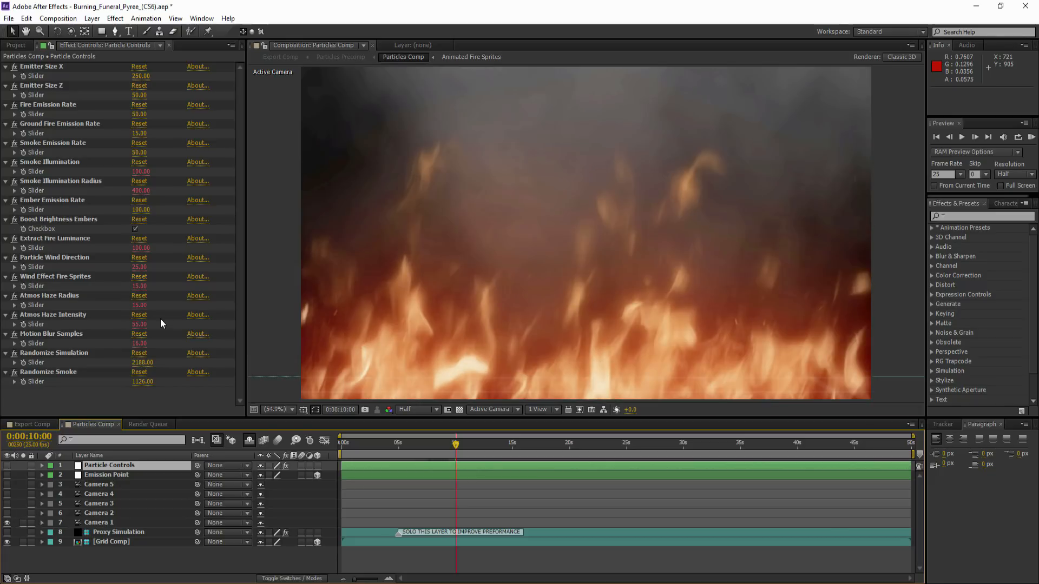
Set the Atmos Haze Radius to 500 and turn off Boost Brightness Embers.
left_click(139, 305)
type("500")
left_click(109, 299)
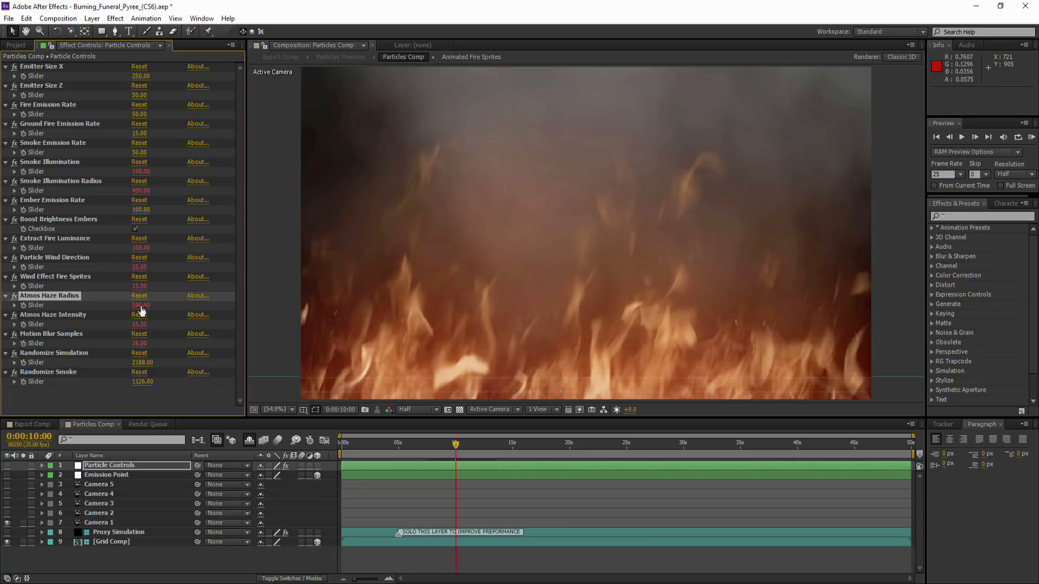
left_click(134, 229)
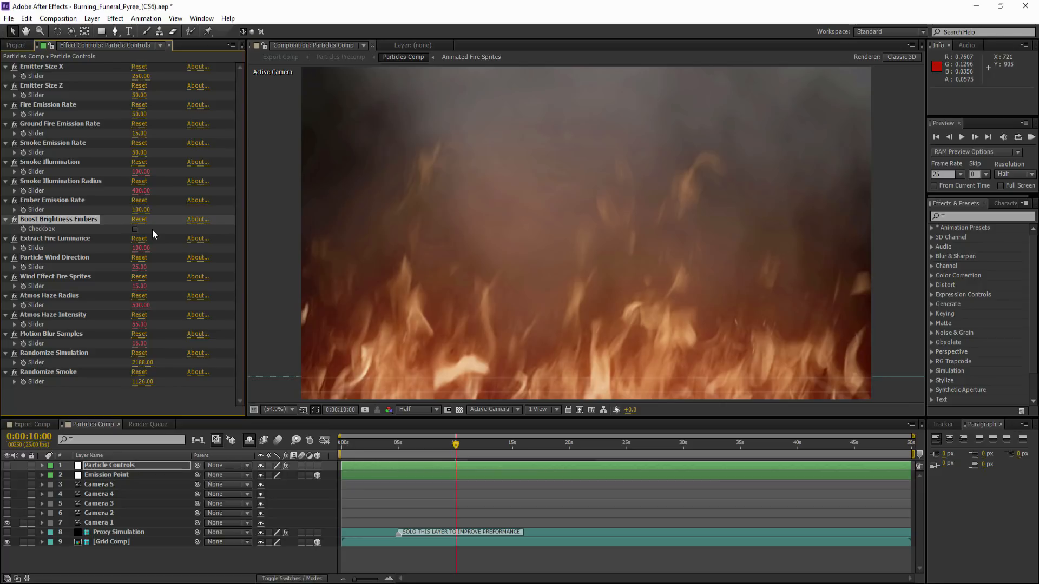
Toggle the transparency grid on and off, and reveal the shy layers of Particles Comp.
left_click(458, 411)
left_click(459, 411)
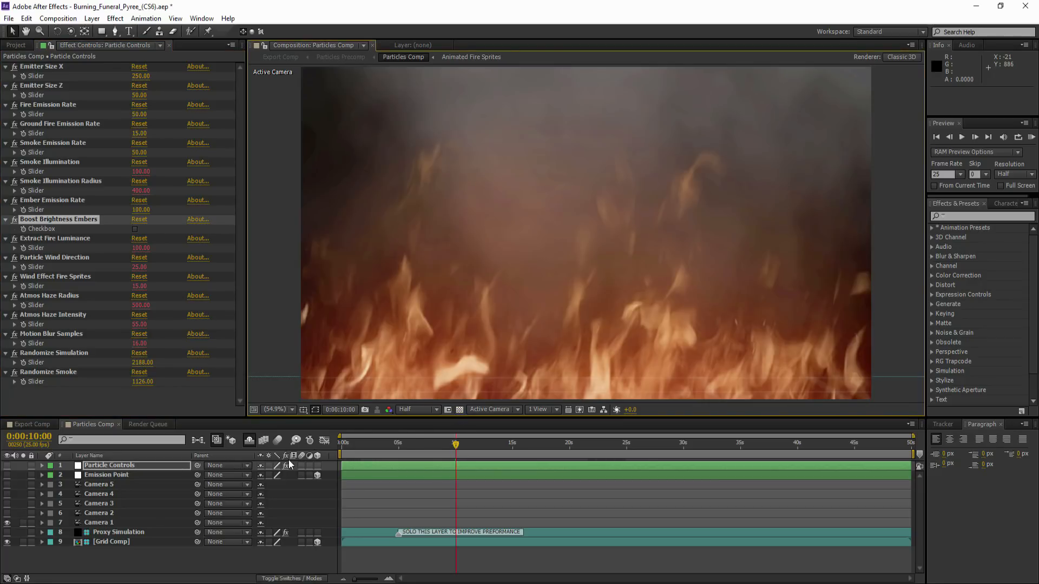
left_click(249, 441)
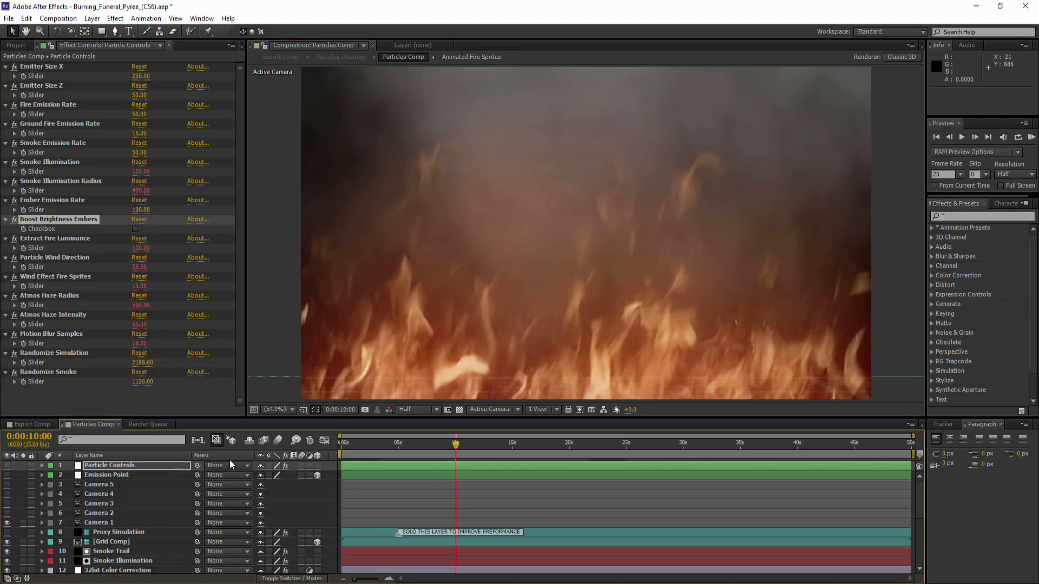
scroll(137, 515, "down", 3)
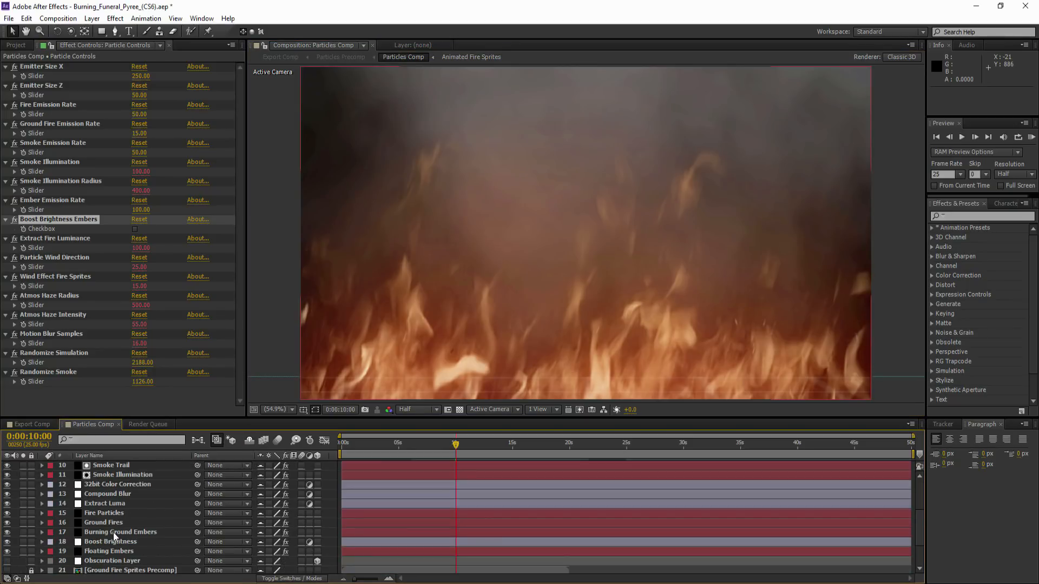
Solo the Floating Embers layer to inspect it on its own, toggle the transparency grid, and unsolo the layer.
left_click(23, 551)
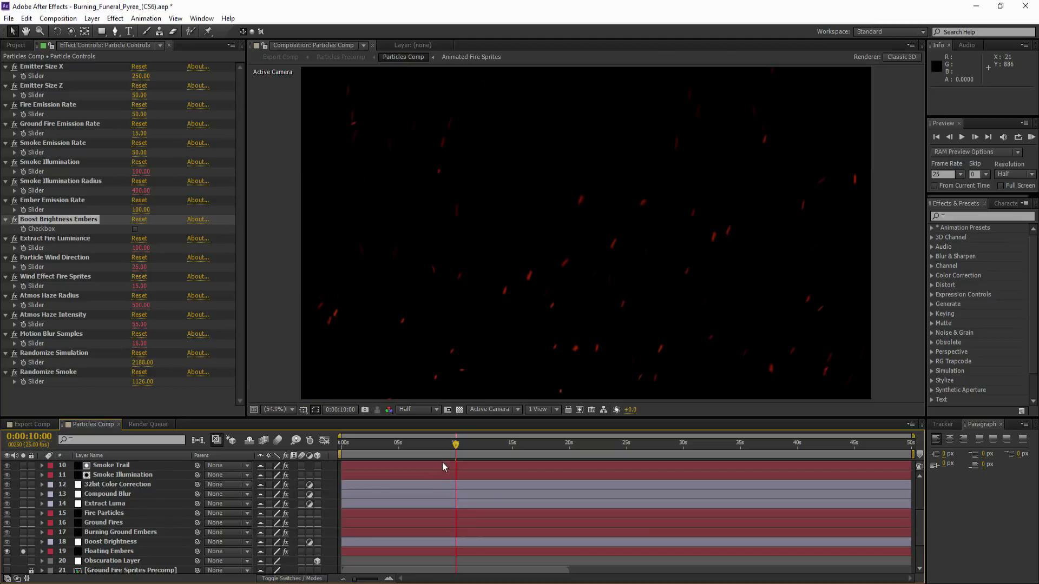
left_click(458, 410)
left_click(459, 410)
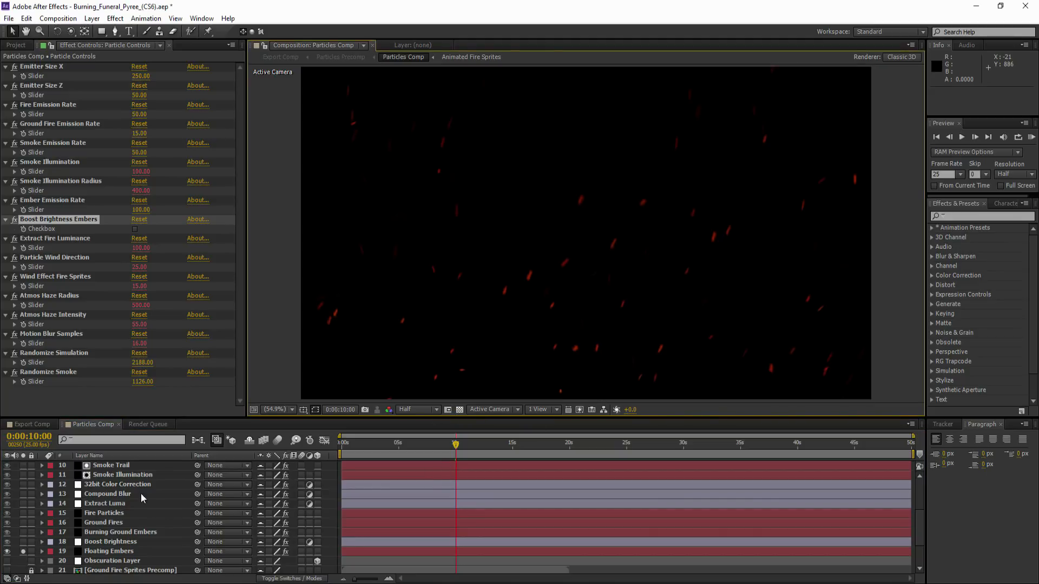
left_click(22, 551)
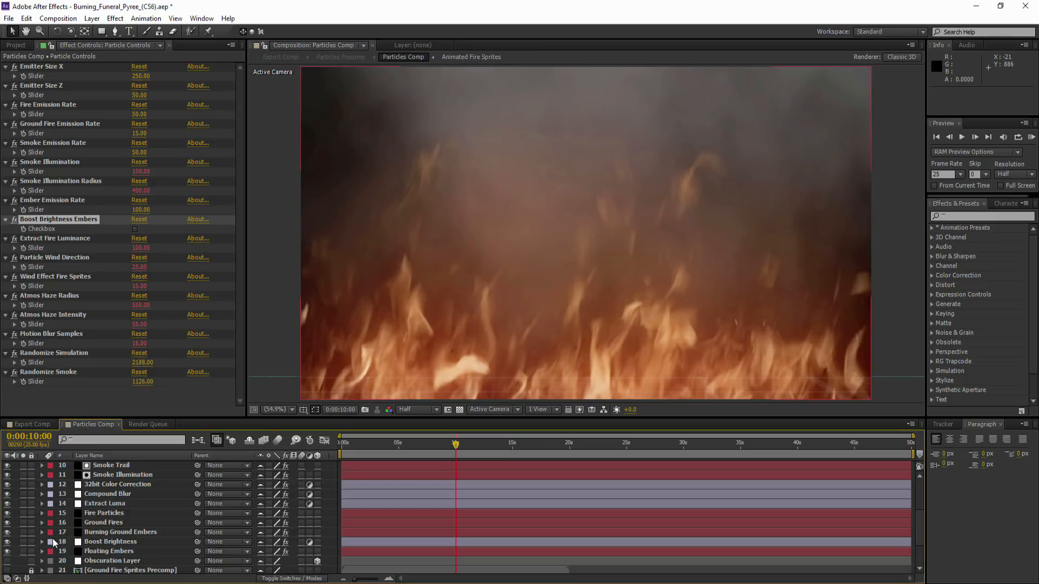
Hide the shy layers of Particles Comp again and switch to Export Comp.
scroll(162, 493, "up", 2)
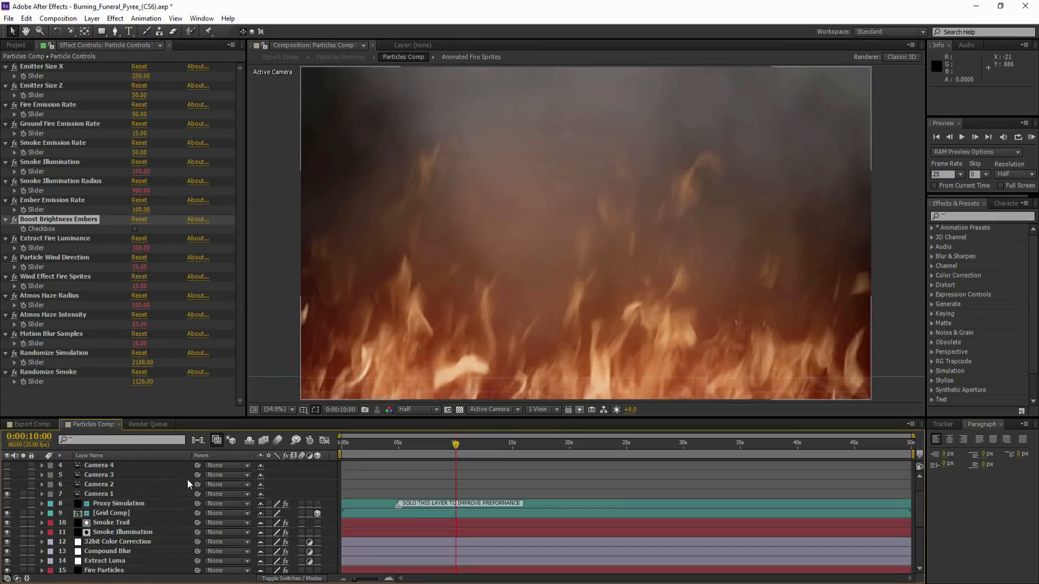
left_click(248, 441)
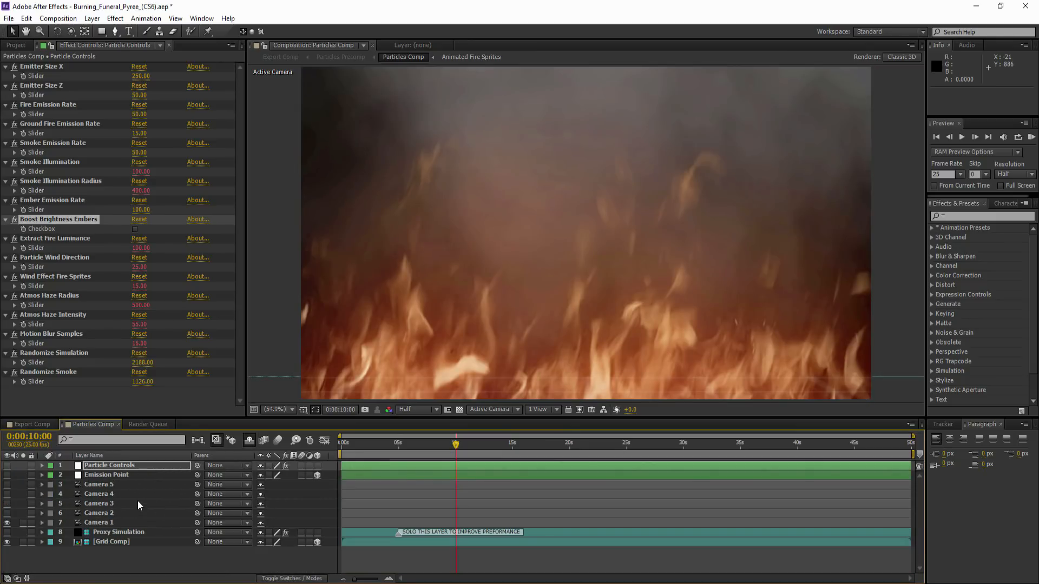
left_click(37, 424)
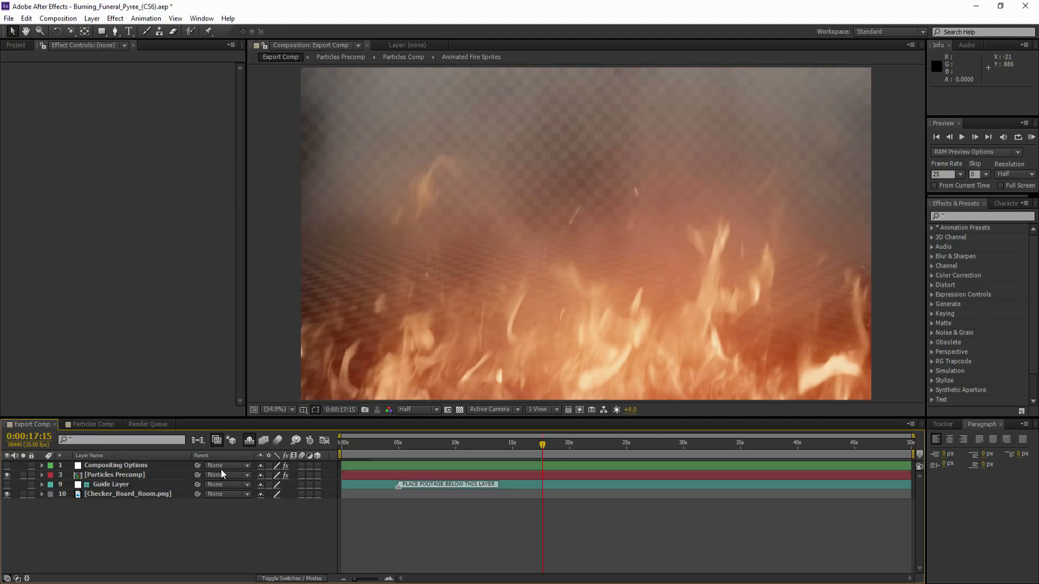
Import Stock_Photo.jpg into the project as footage.
left_click(18, 46)
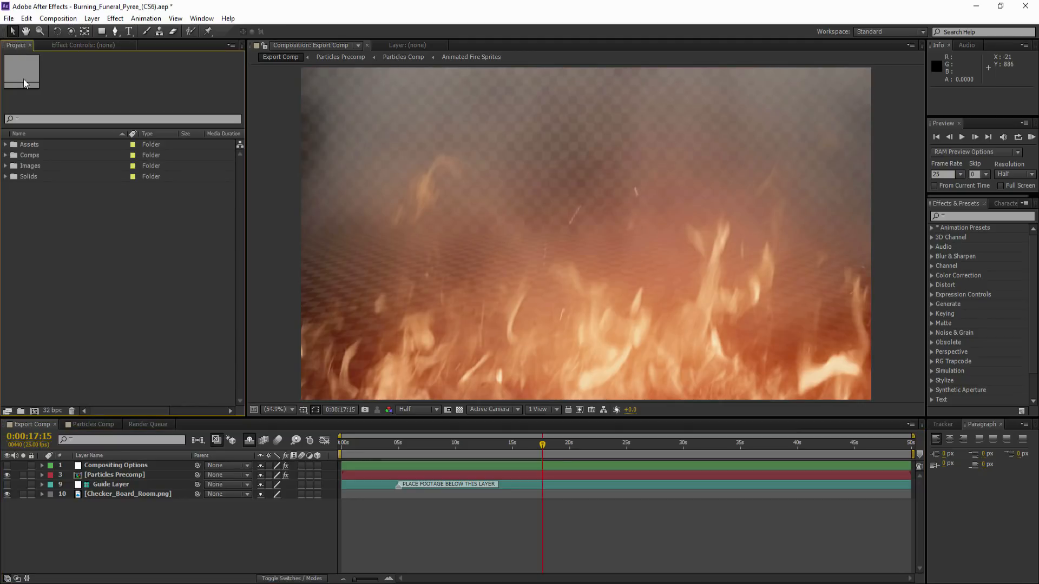
right_click(35, 219)
mouse_move(62, 265)
left_click(189, 264)
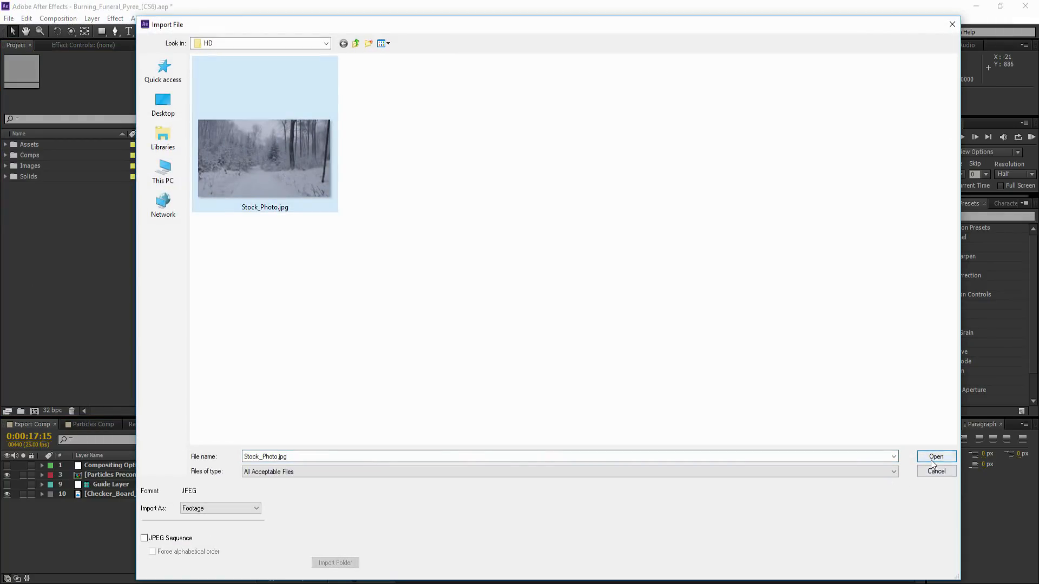
left_click(933, 458)
Place Stock_Photo.jpg between the Guide Layer and Checker_Board_Room.png in Export Comp, and set the viewer resolution to Full.
left_click_drag(59, 187, 123, 494)
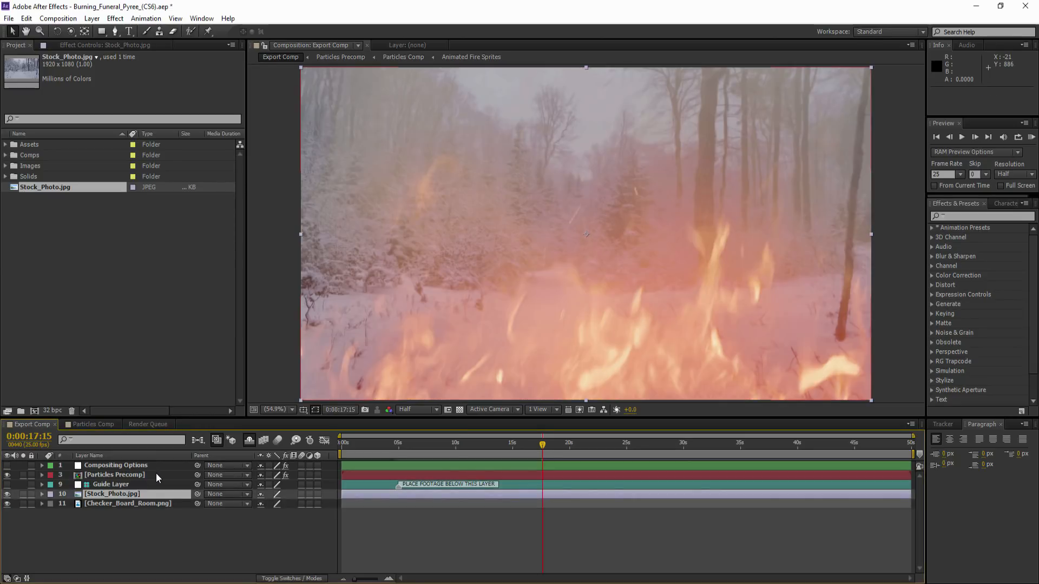
left_click(420, 409)
left_click(413, 422)
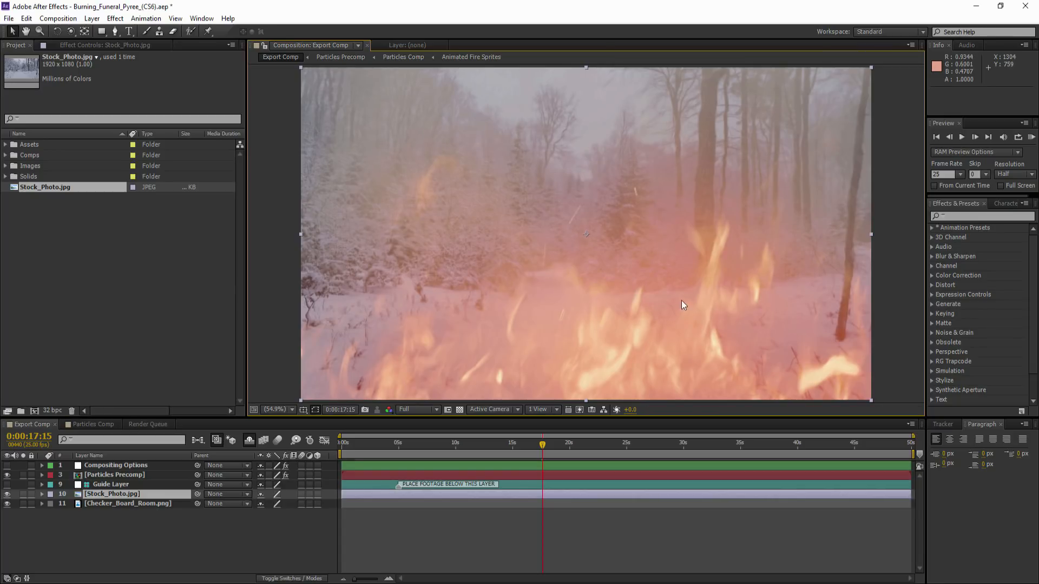
On the Compositing Options layer, lower Gamma to -0.51 and raise Exposure to 1.24.
left_click(100, 467)
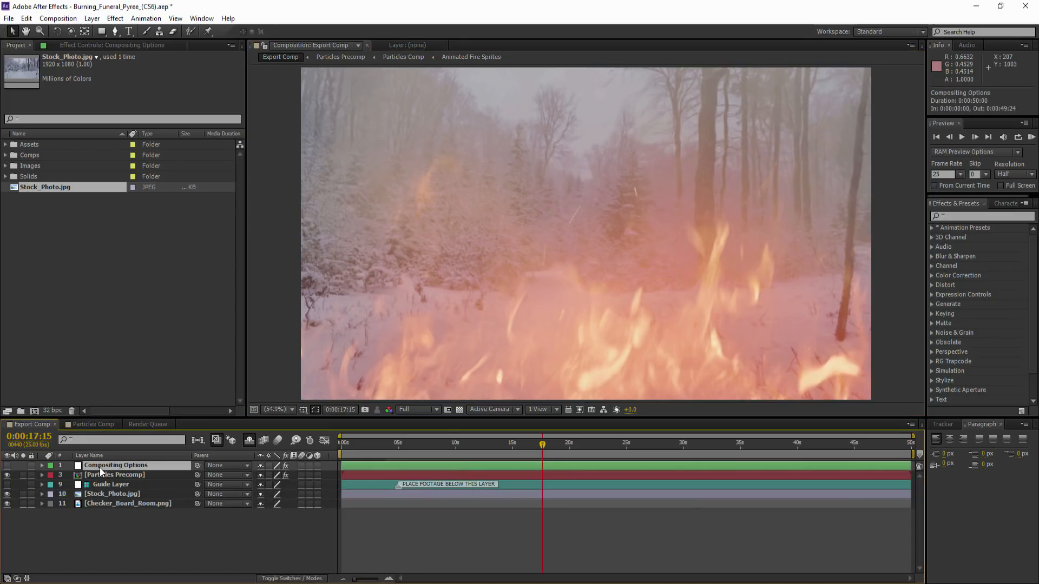
left_click(102, 46)
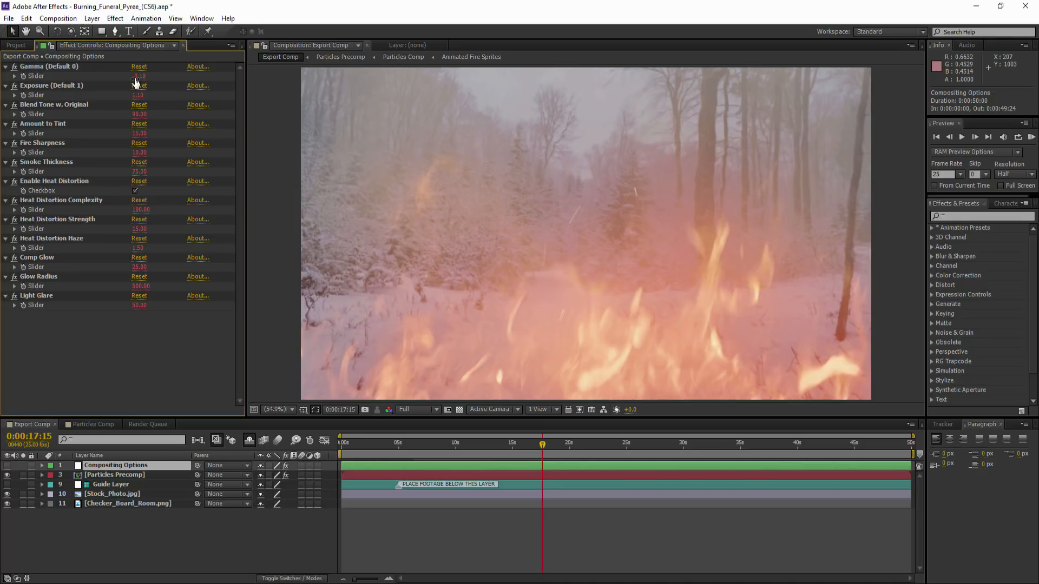
left_click_drag(136, 81, 126, 75)
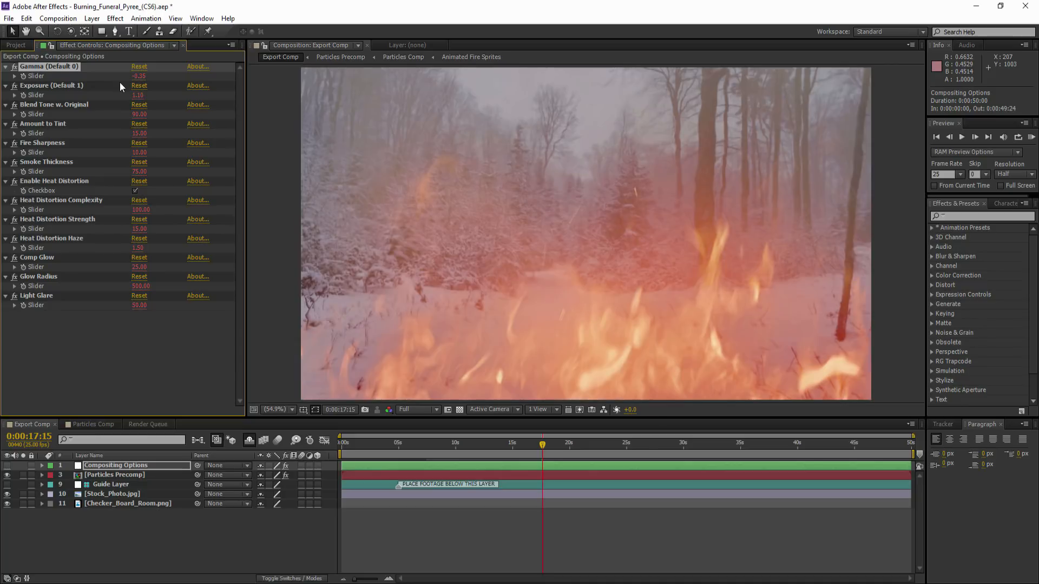
left_click_drag(137, 76, 116, 76)
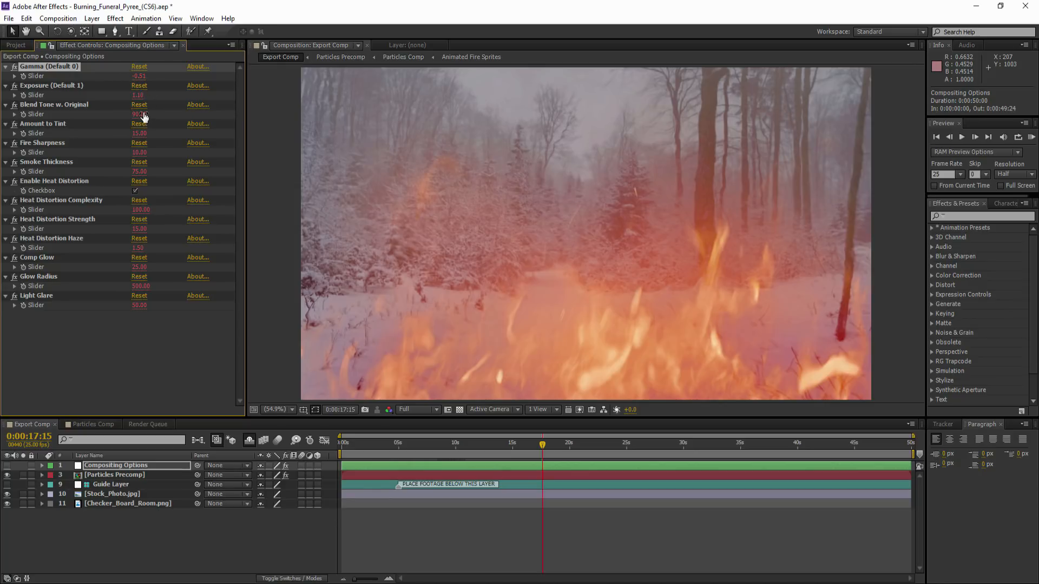
left_click_drag(138, 95, 149, 96)
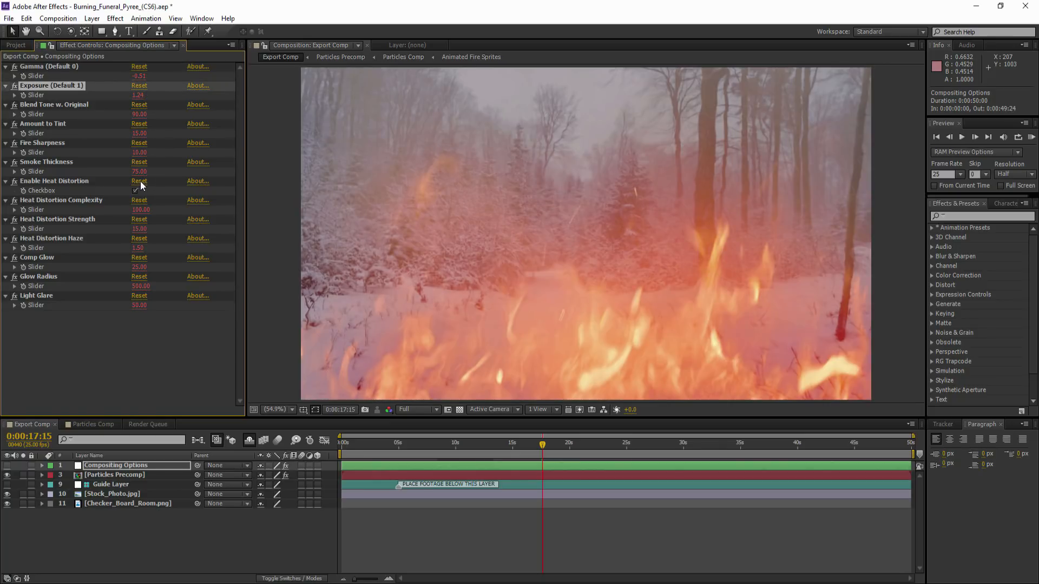
Set Smoke Thickness to 22, Glow Radius to 1000 and Light Glare to 0 on Compositing Options.
left_click_drag(138, 172, 115, 172)
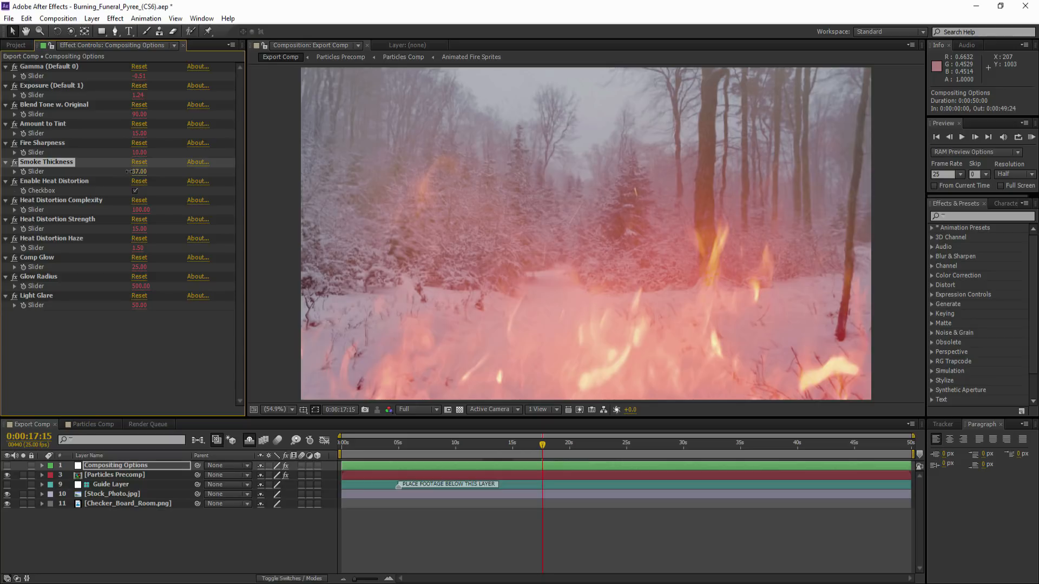
mouse_move(138, 175)
left_mouse_down()
mouse_move(122, 175)
mouse_move(148, 172)
left_mouse_up()
left_click_drag(139, 285, 145, 328)
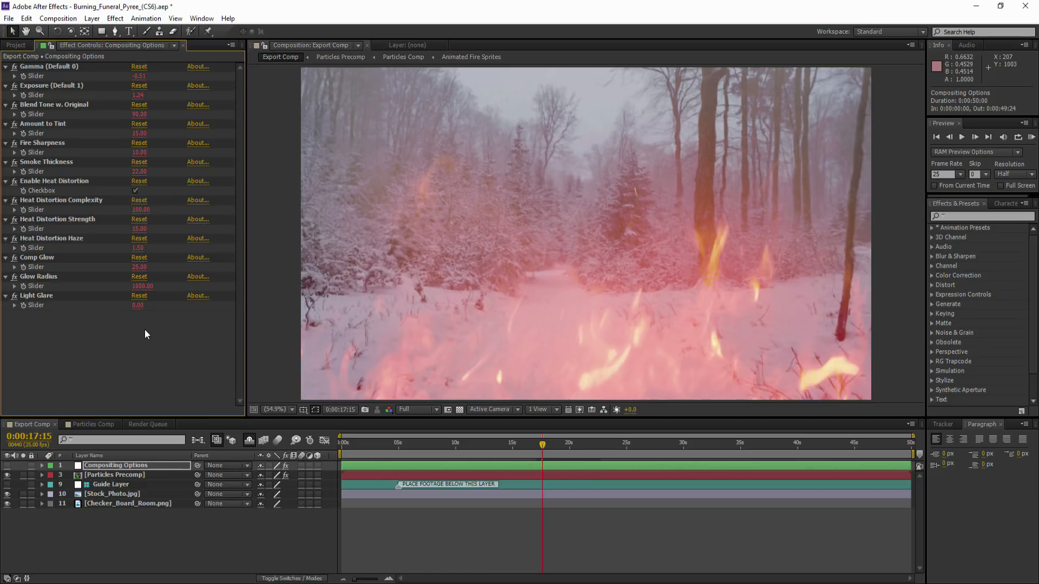
Try a Comp Glow value of 100 on Compositing Options.
left_click(138, 267)
type("100")
key("Return")
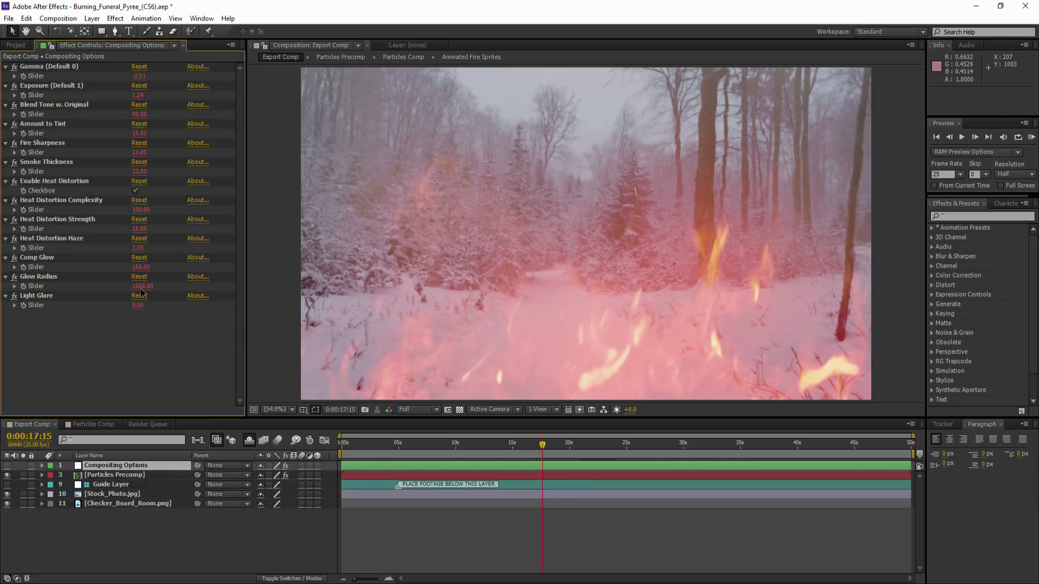
Set Comp Glow to 0 and raise Smoke Thickness slightly on Compositing Options.
left_click(140, 270)
type("0")
key("Return")
left_click_drag(144, 172, 151, 171)
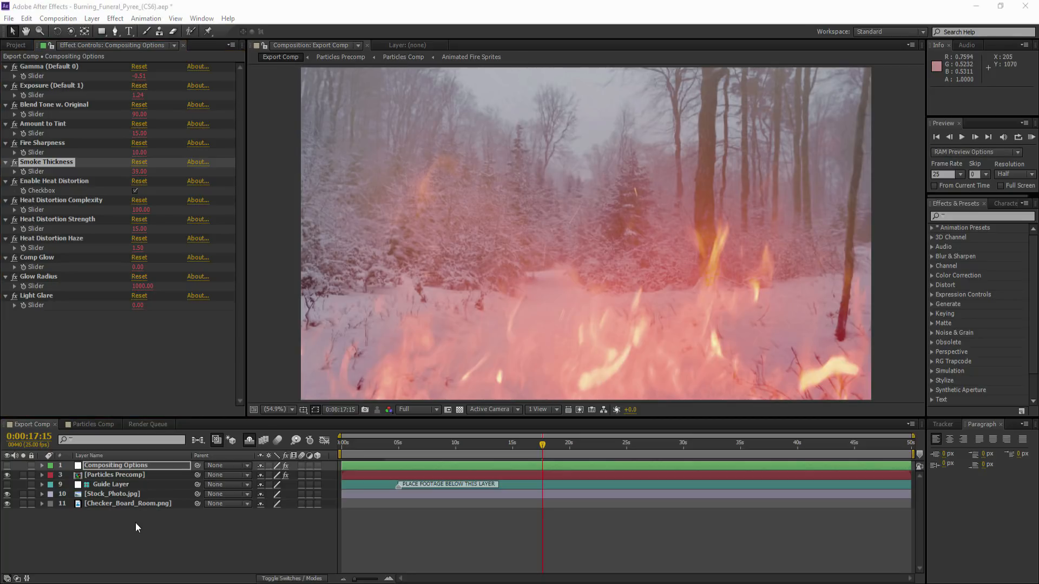
In Particles Comp, set Extract Fire Luminance to 75 and turn on Boost Brightness Embers, and view the composite in Export Comp.
left_click(86, 424)
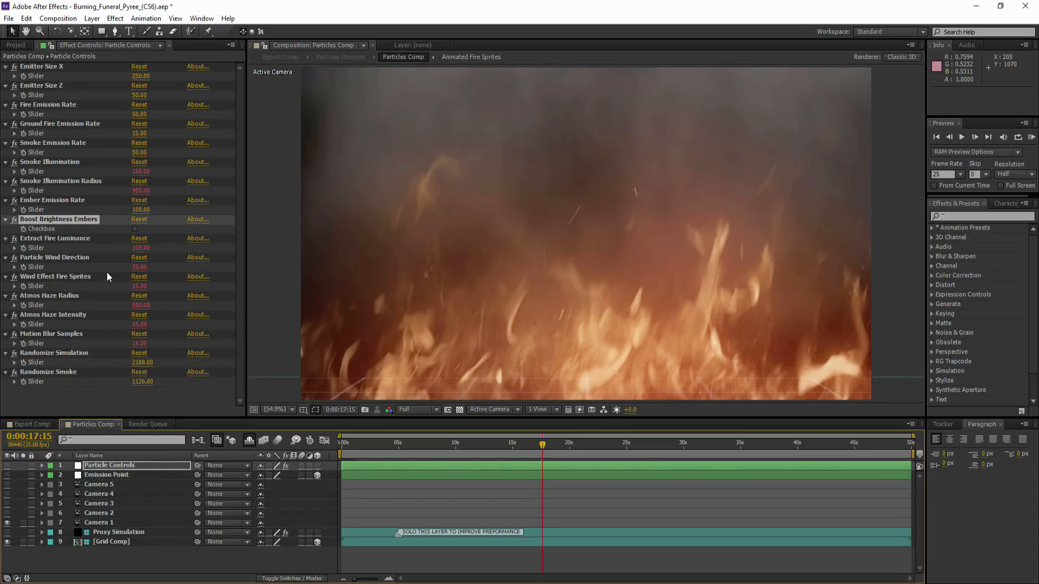
left_click(141, 248)
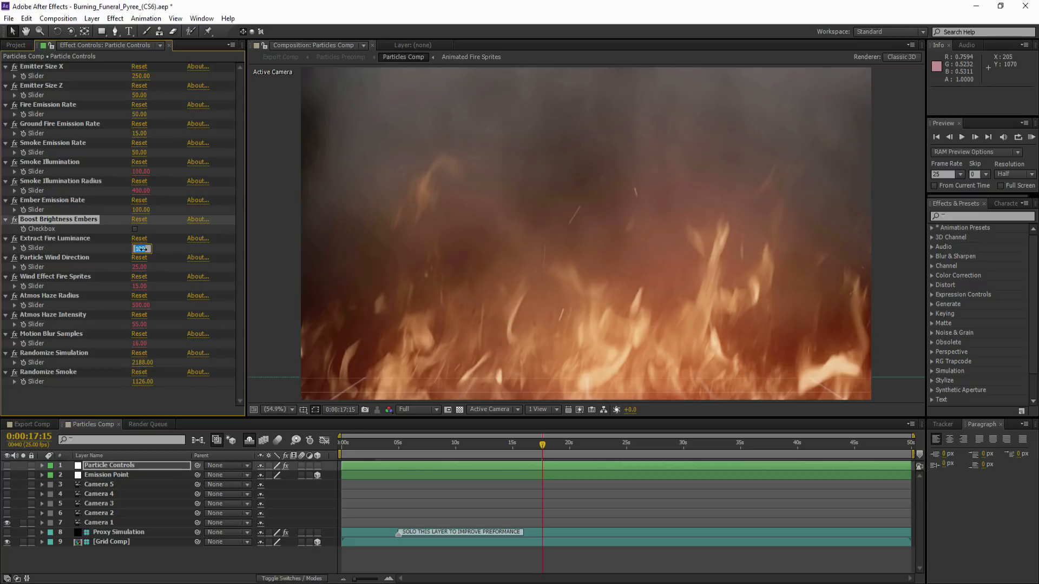
key("Return")
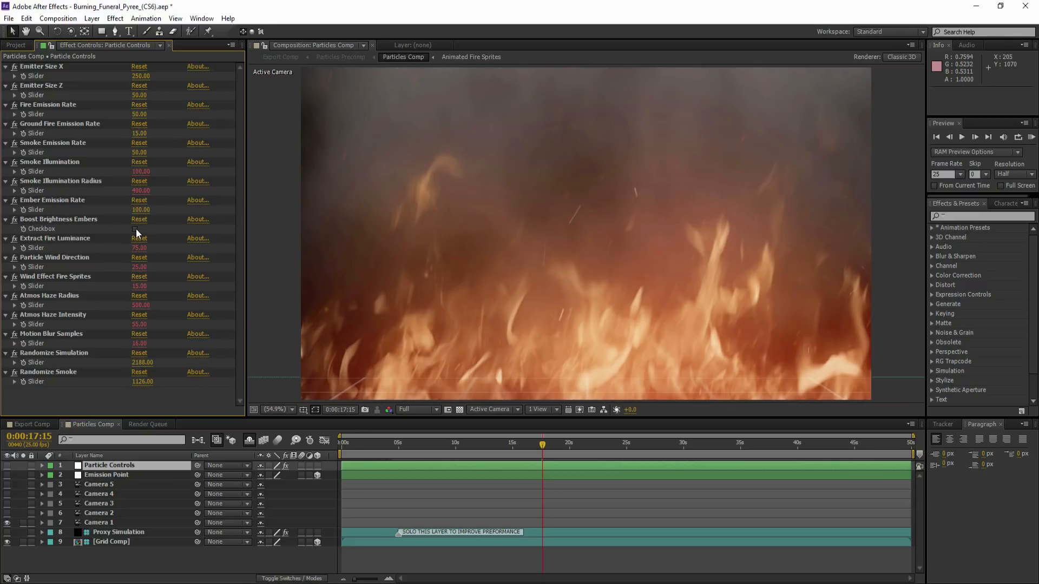
left_click(136, 230)
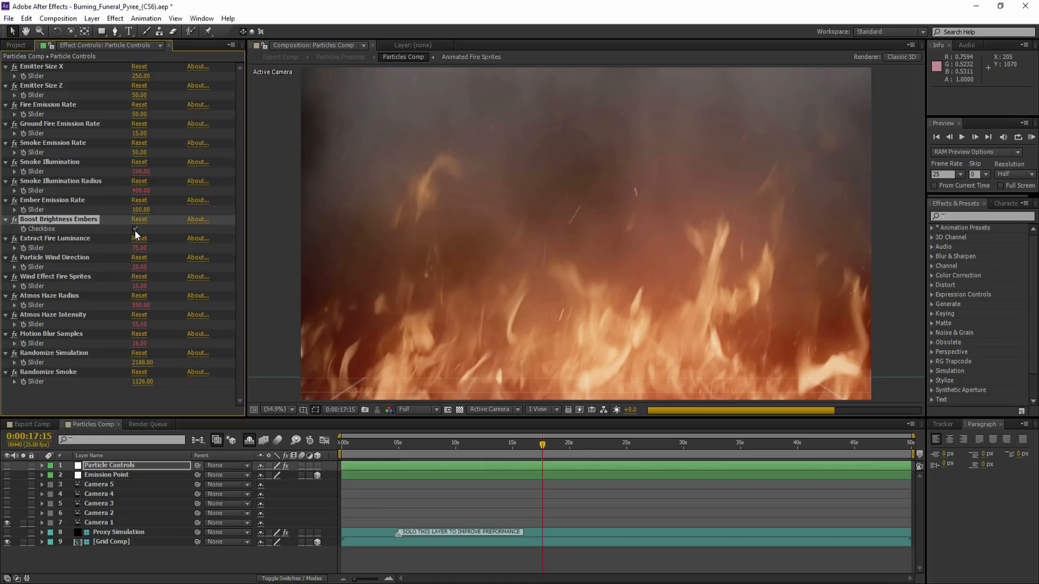
left_click(32, 425)
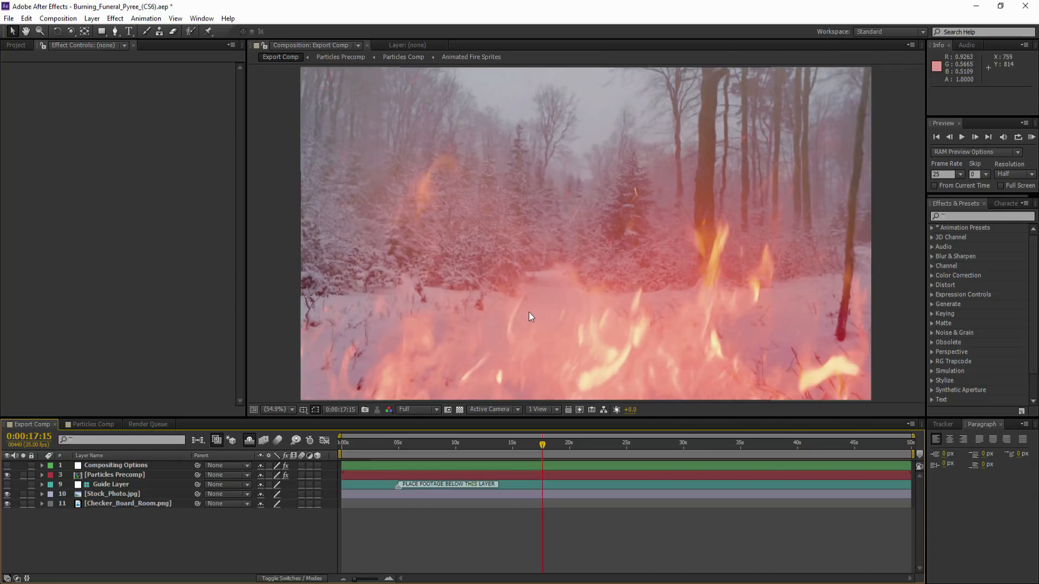
Set the Ember Emission Rate to 500 in the Particle Controls and return to Export Comp.
left_click(90, 424)
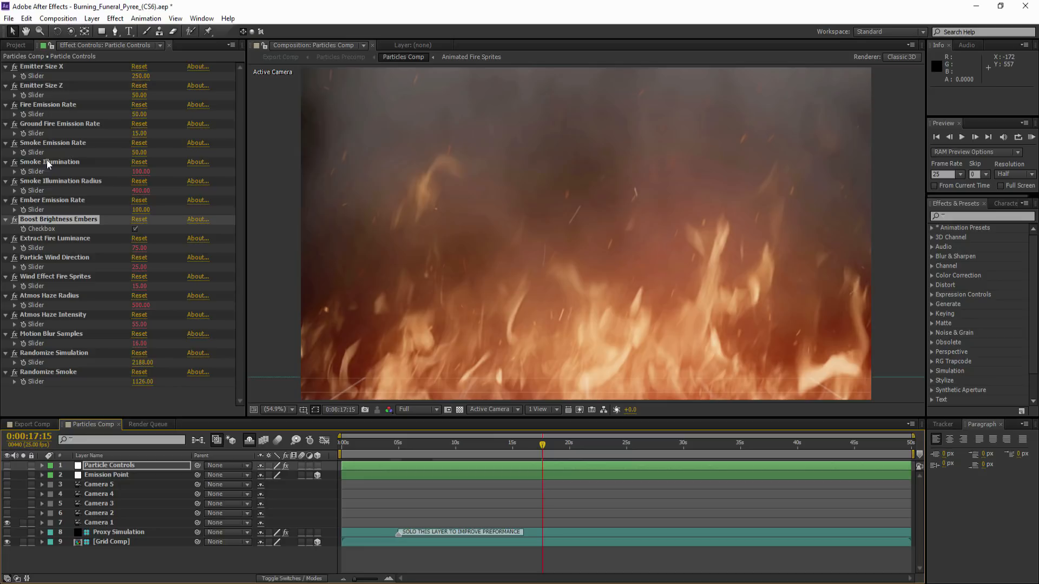
left_click(141, 210)
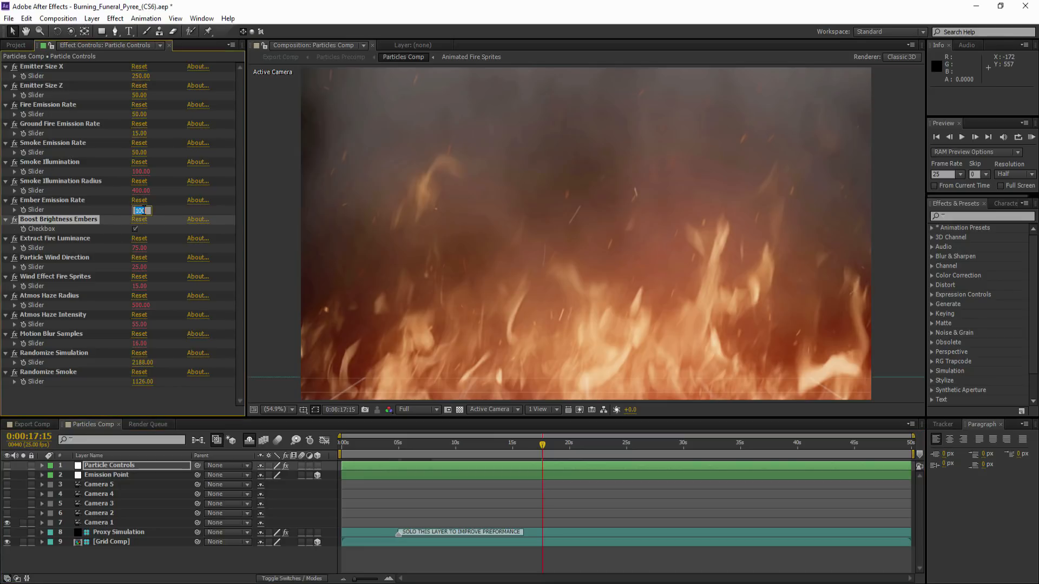
type("500")
key("Return")
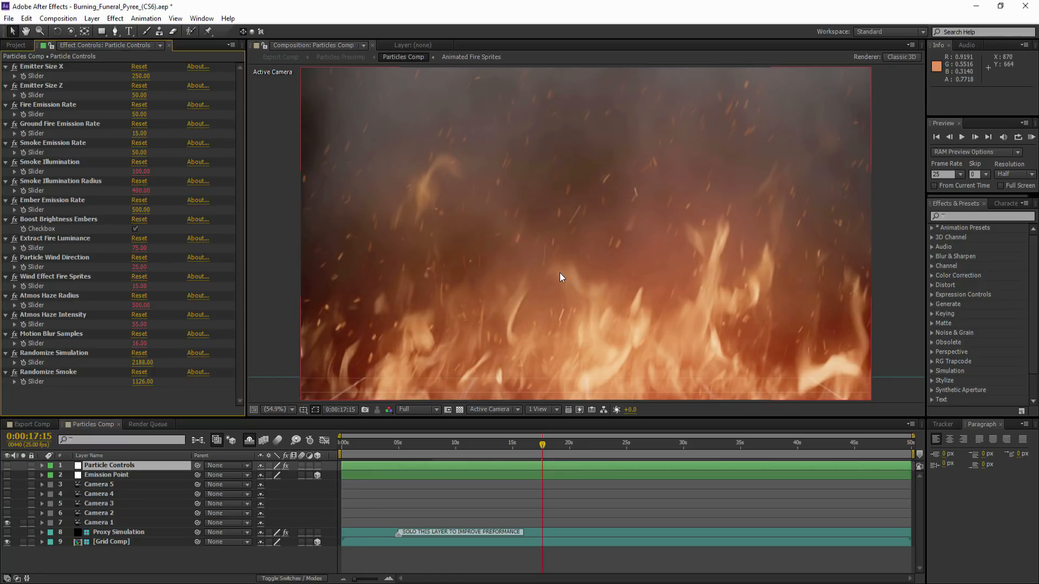
left_click(35, 424)
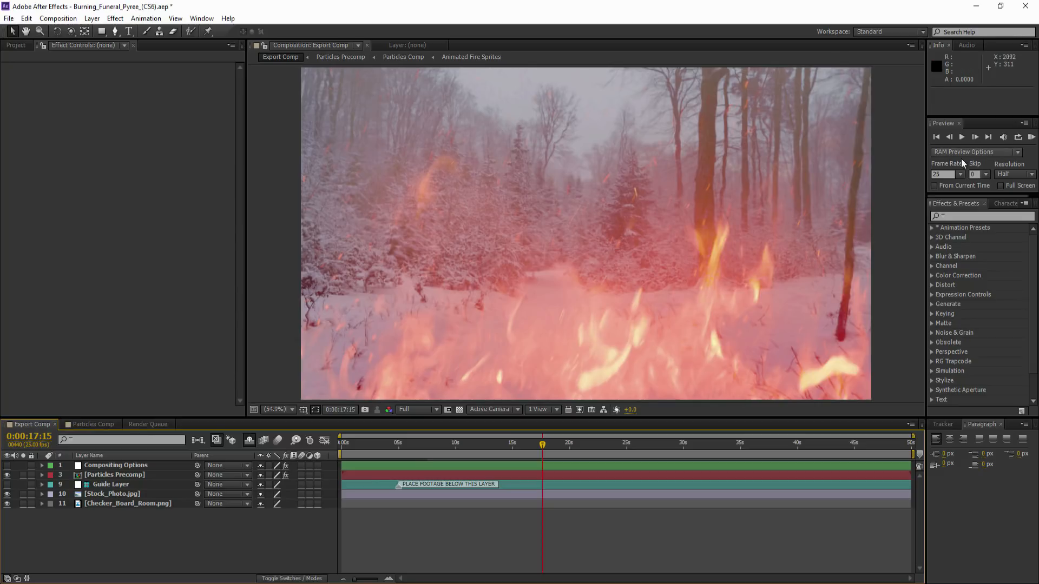
Enable previewing from the current time and play a RAM preview of Export Comp.
left_click(15, 46)
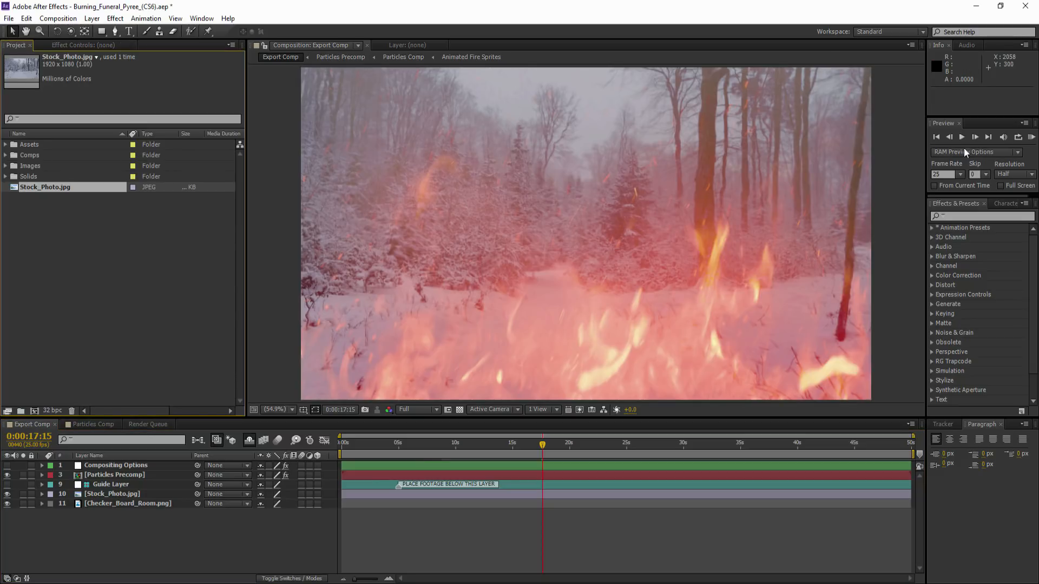
left_click(932, 186)
left_click(932, 186)
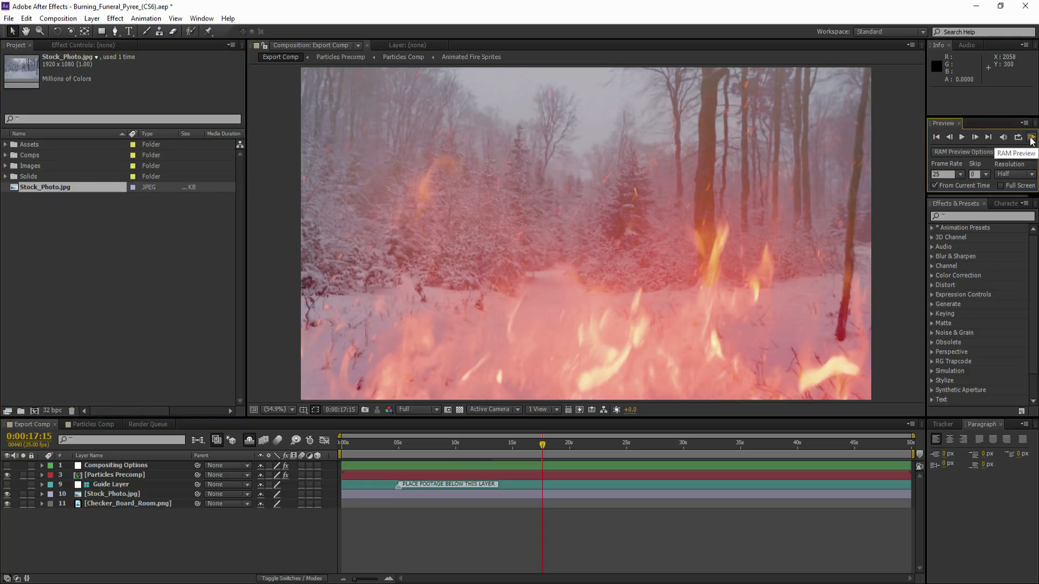
left_click(1031, 140)
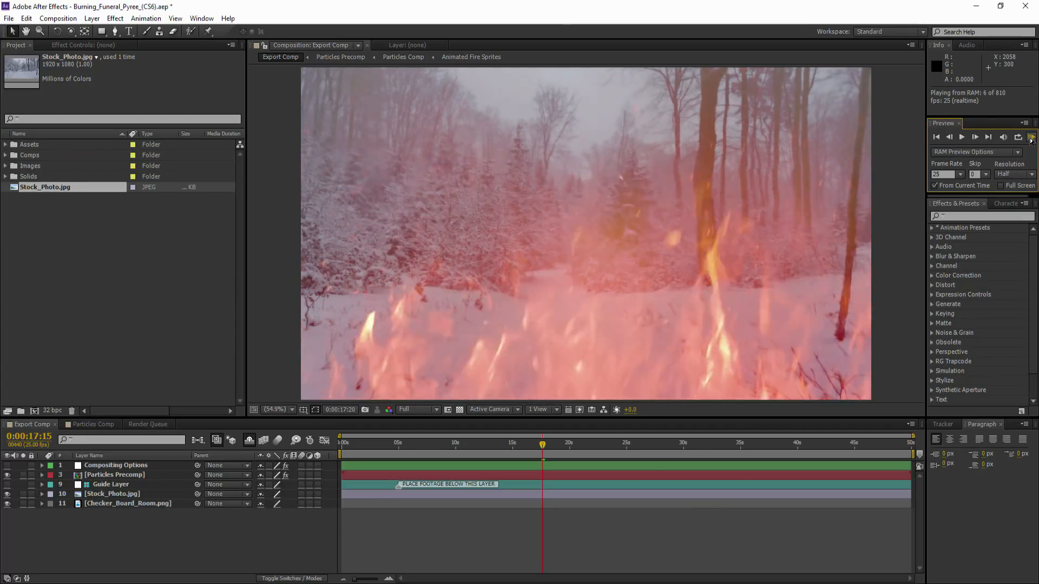
left_click(1031, 140)
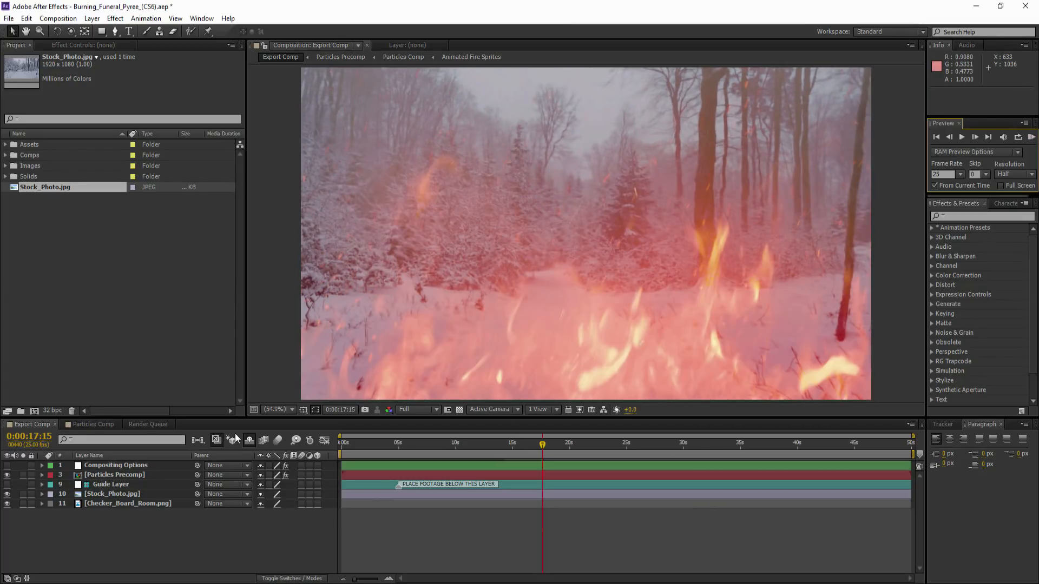
Set the Smoke Illumination Radius to 1000 in the Particle Controls of Particles Comp.
left_click(91, 423)
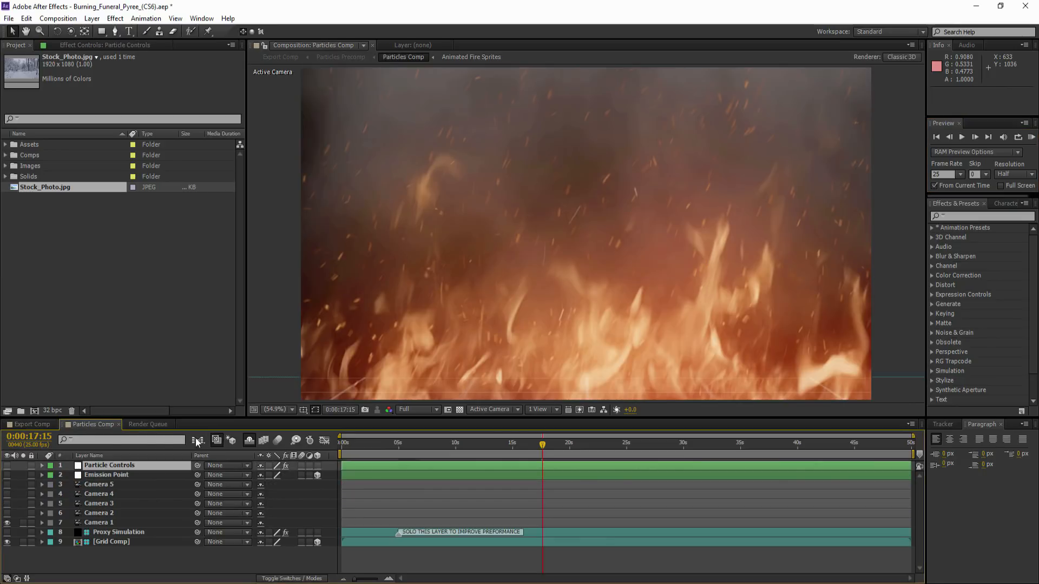
left_click(98, 45)
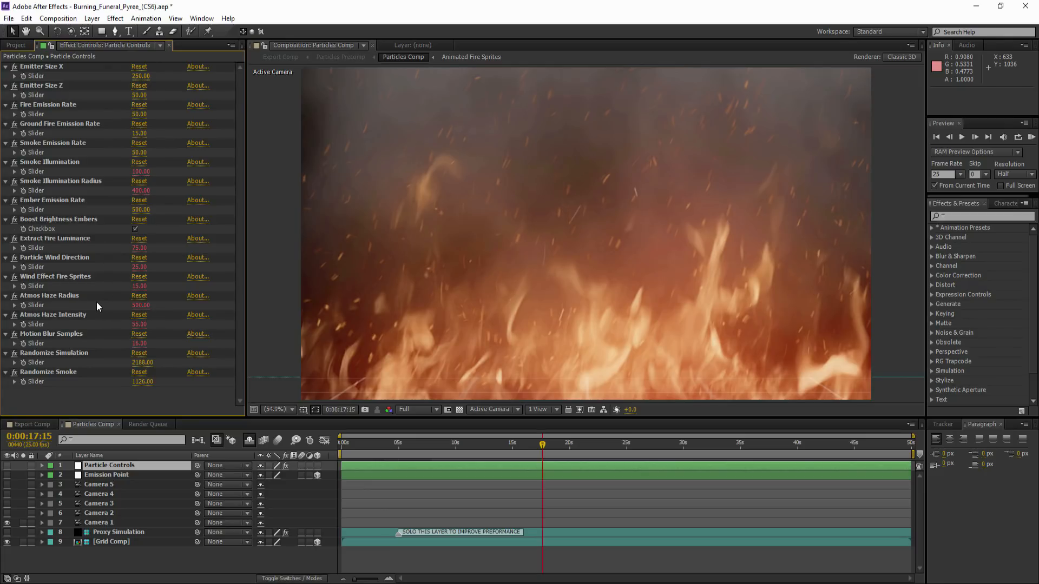
left_click(140, 190)
type("10")
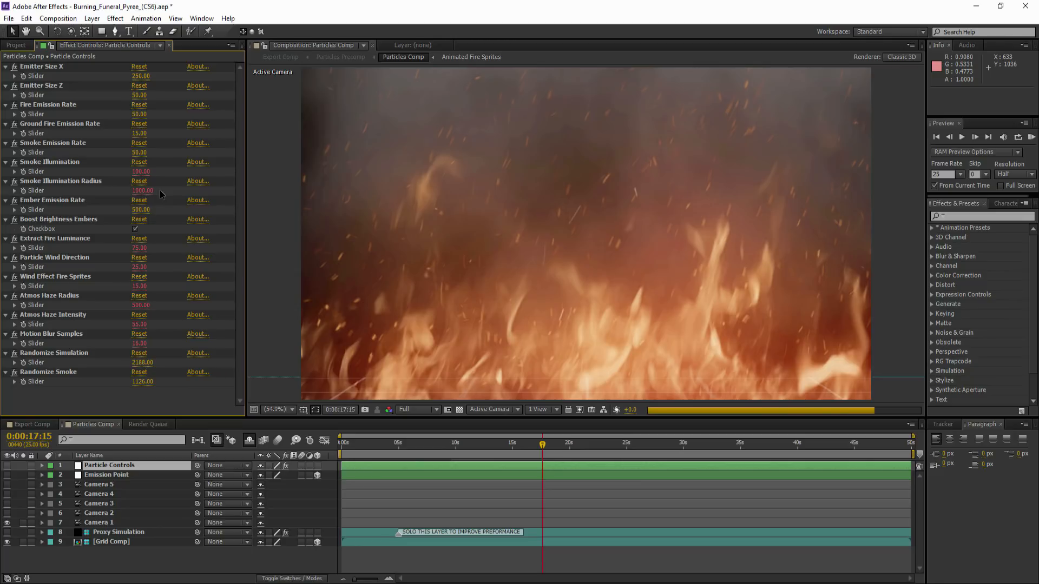
Preview the fire composite in Export Comp and return to Particles Comp.
left_click(22, 424)
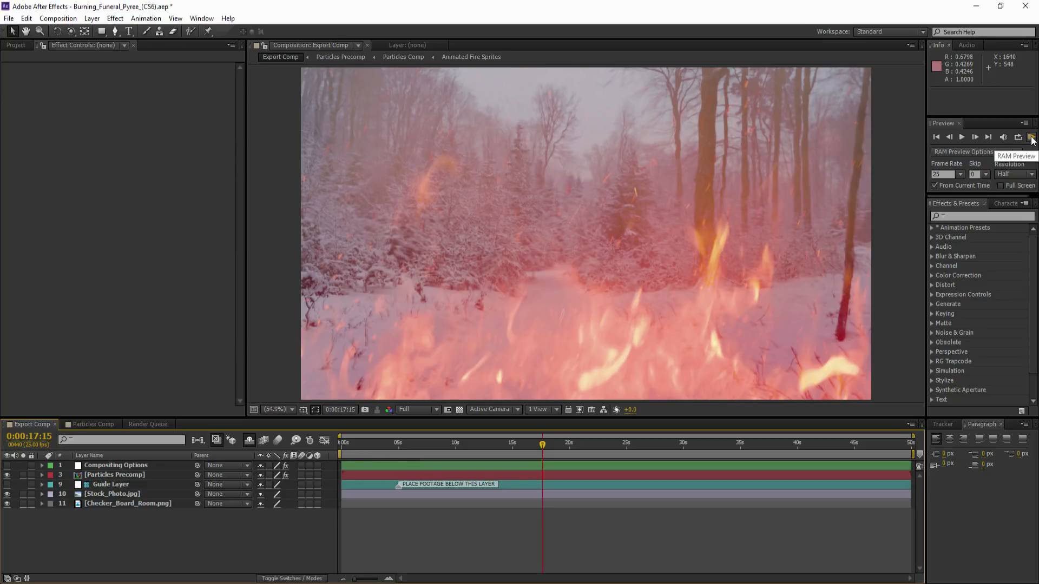
left_click(110, 426)
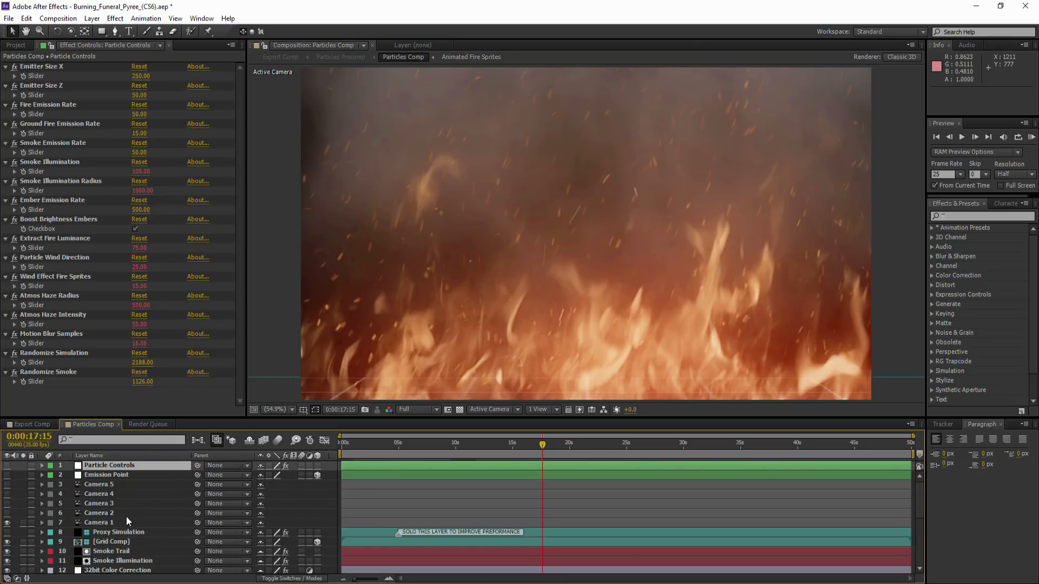
Try a Curves effect on the Fire Particles layer with its Alpha curve pulled down, and delete the effect.
scroll(128, 521, "down", 2)
left_click(99, 542)
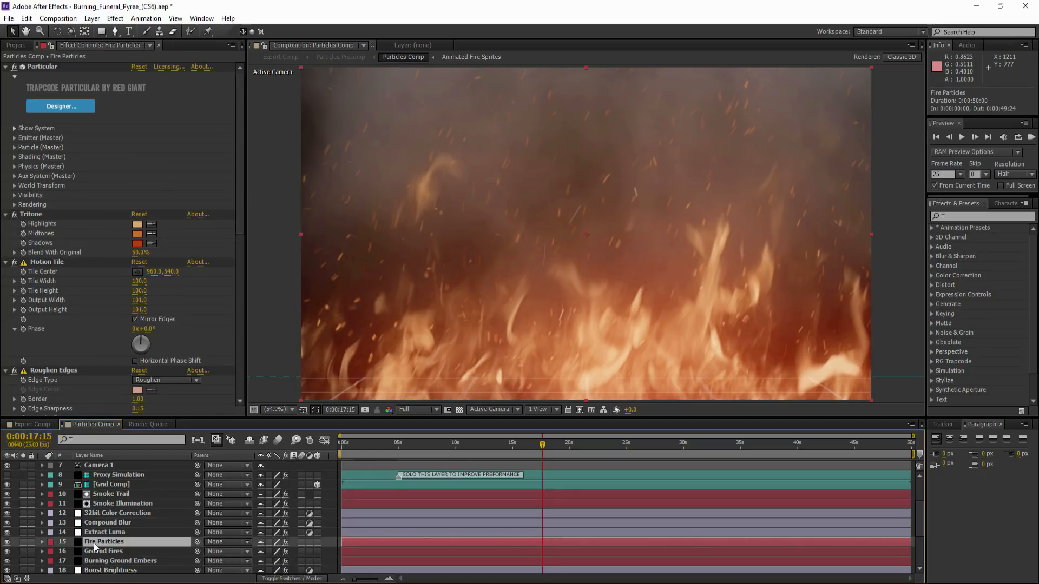
right_click(93, 543)
mouse_move(138, 284)
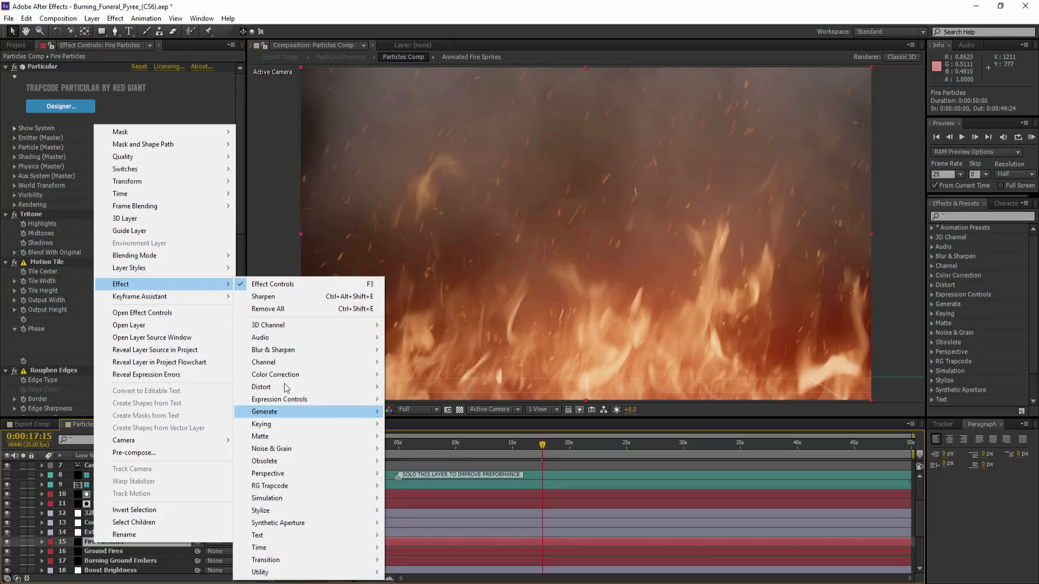
mouse_move(286, 377)
left_click(428, 426)
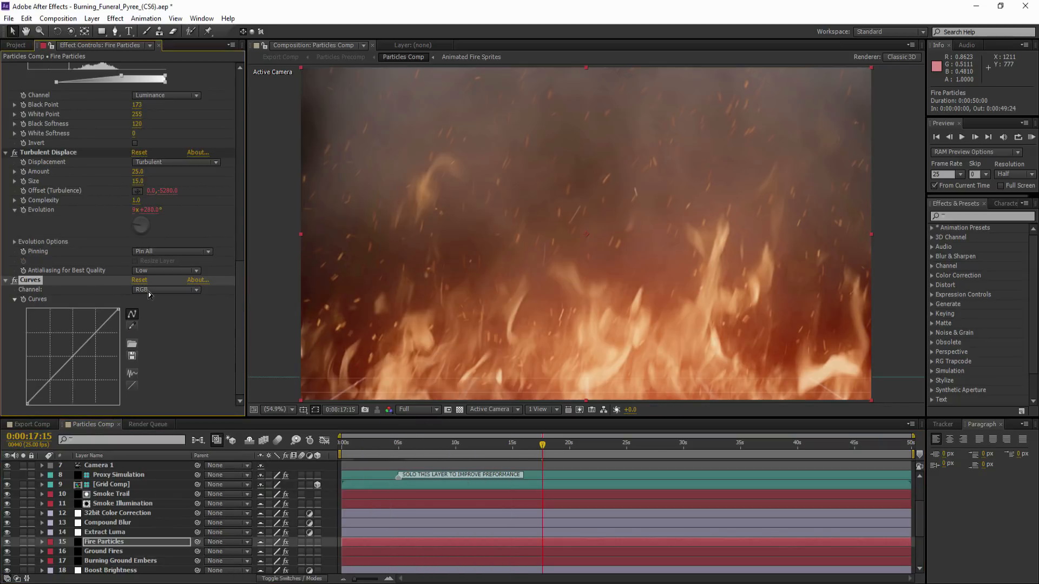
left_click(150, 291)
left_click(162, 353)
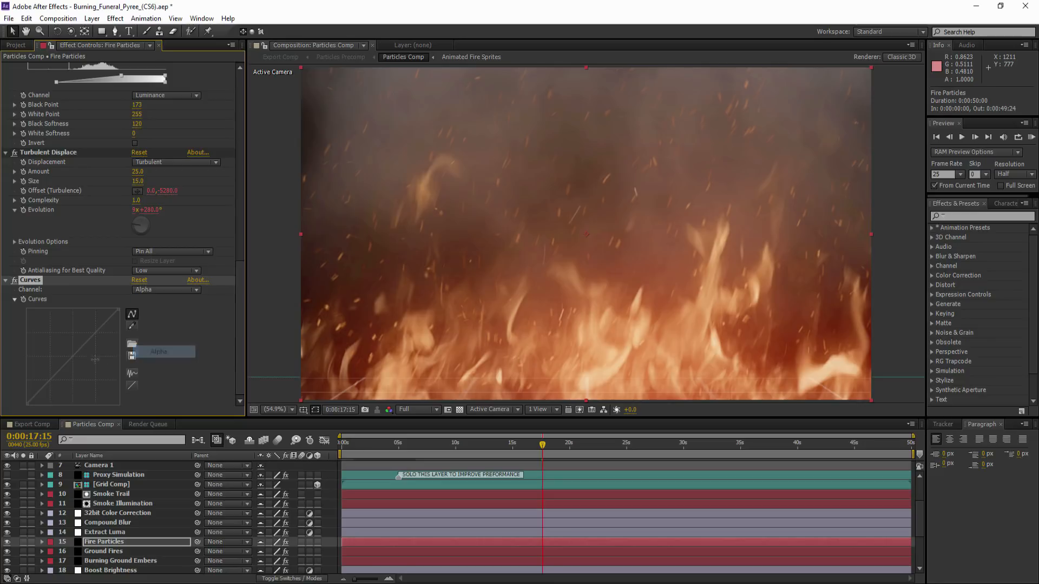
left_click_drag(76, 354, 83, 368)
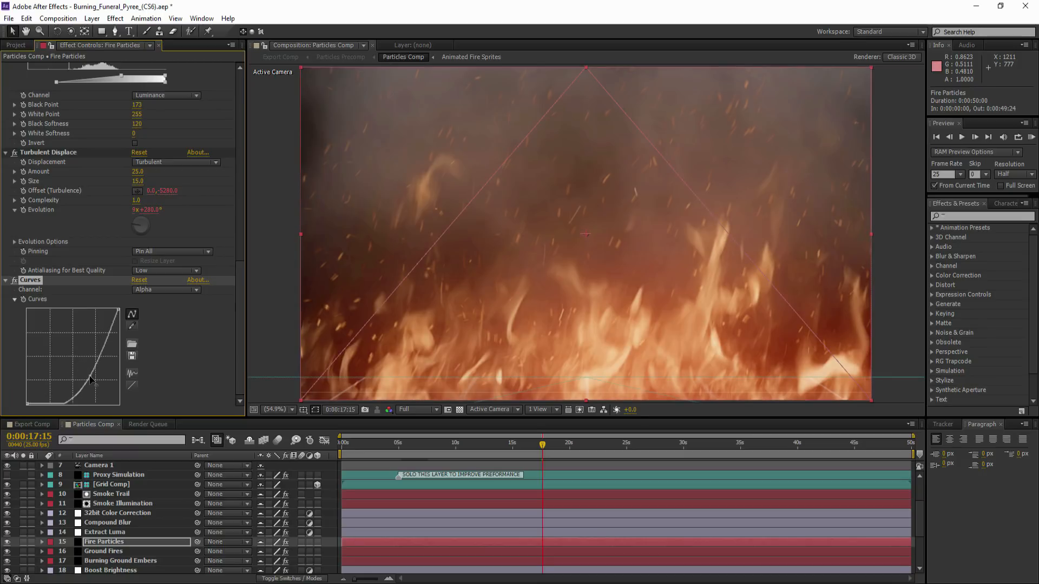
left_click_drag(89, 375, 88, 383)
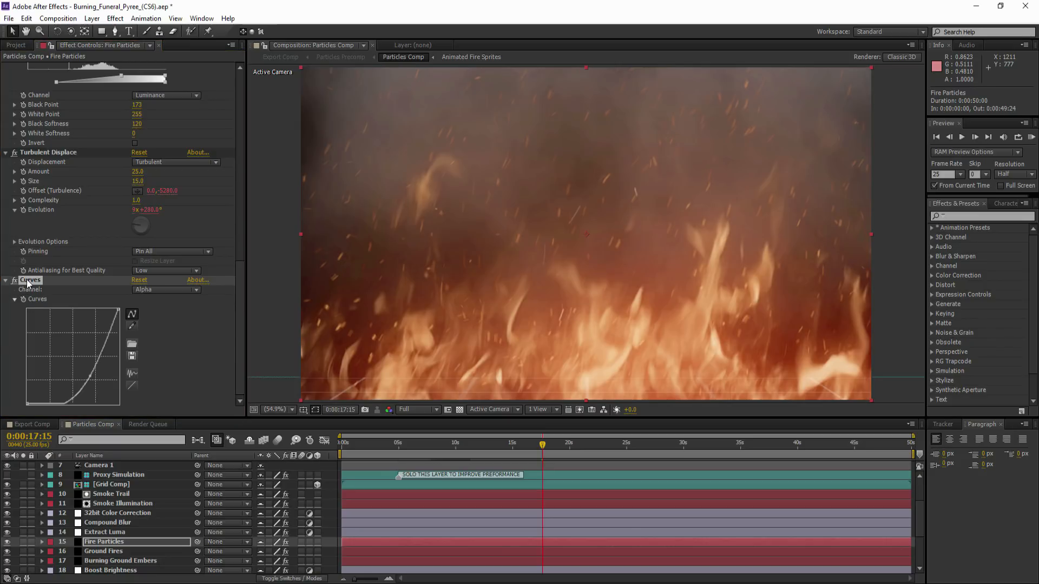
key("Delete")
Solo the Ground Fires layer and add a Curves effect to it with the channel set to Alpha.
left_click(42, 542)
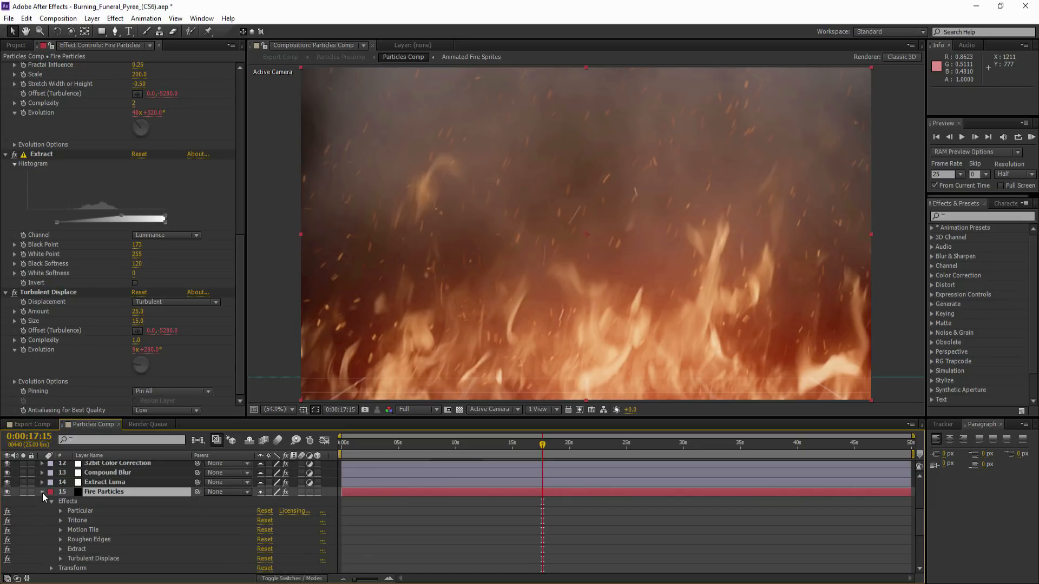
left_click(42, 492)
left_click(22, 502)
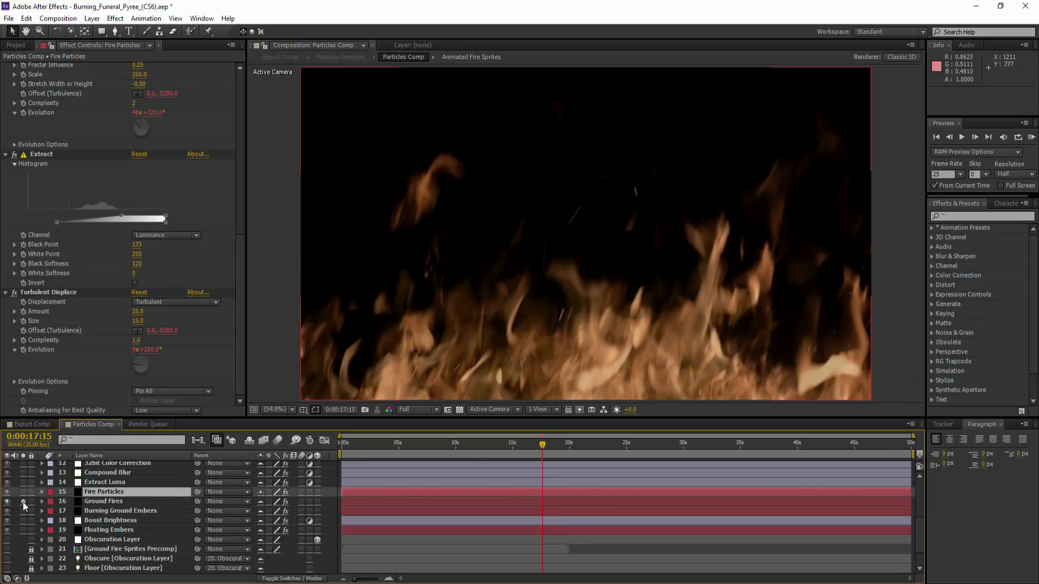
left_click(99, 500)
right_click(97, 502)
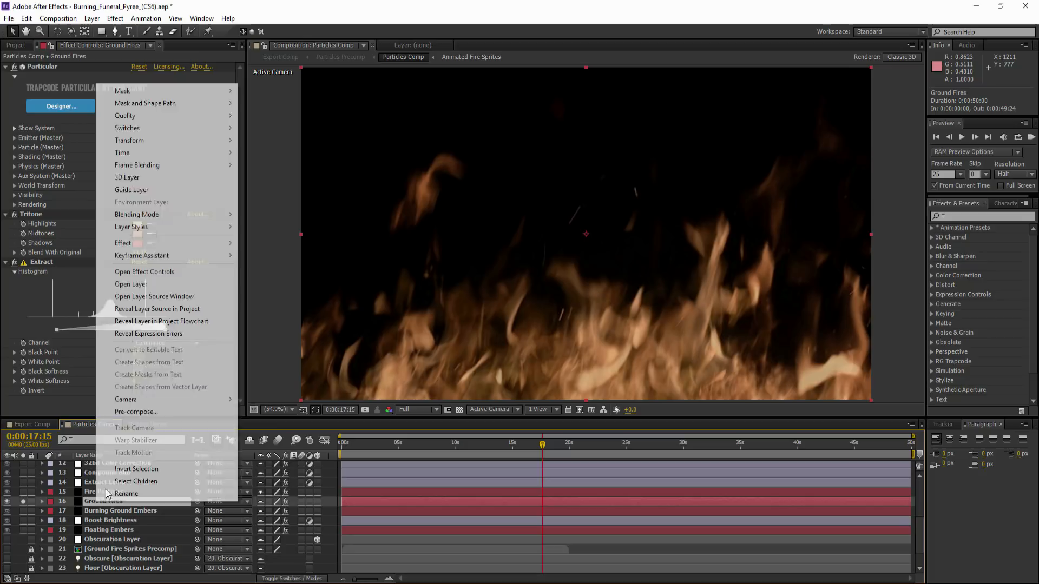
mouse_move(163, 242)
mouse_move(303, 333)
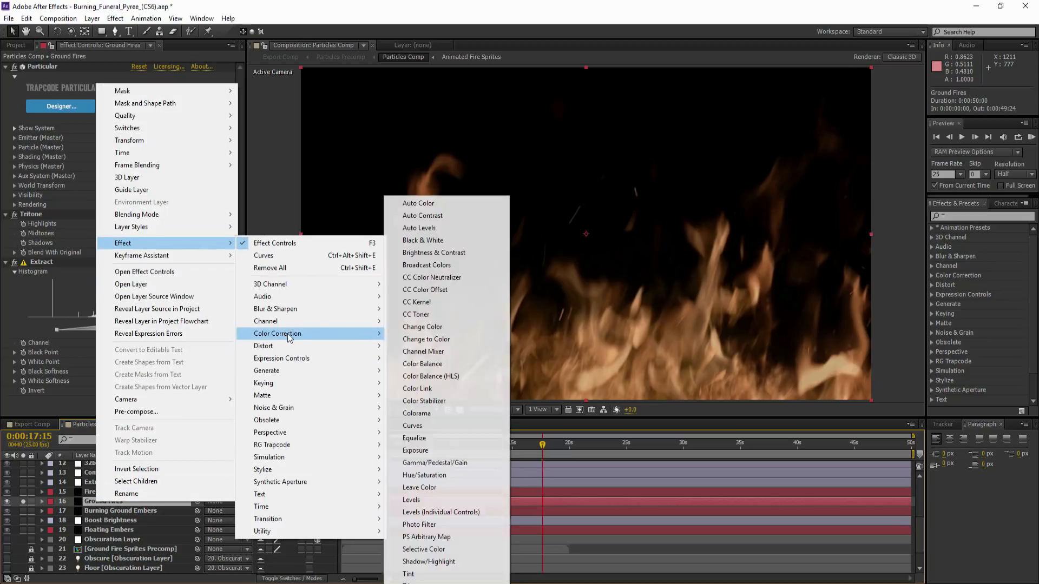
left_click(414, 426)
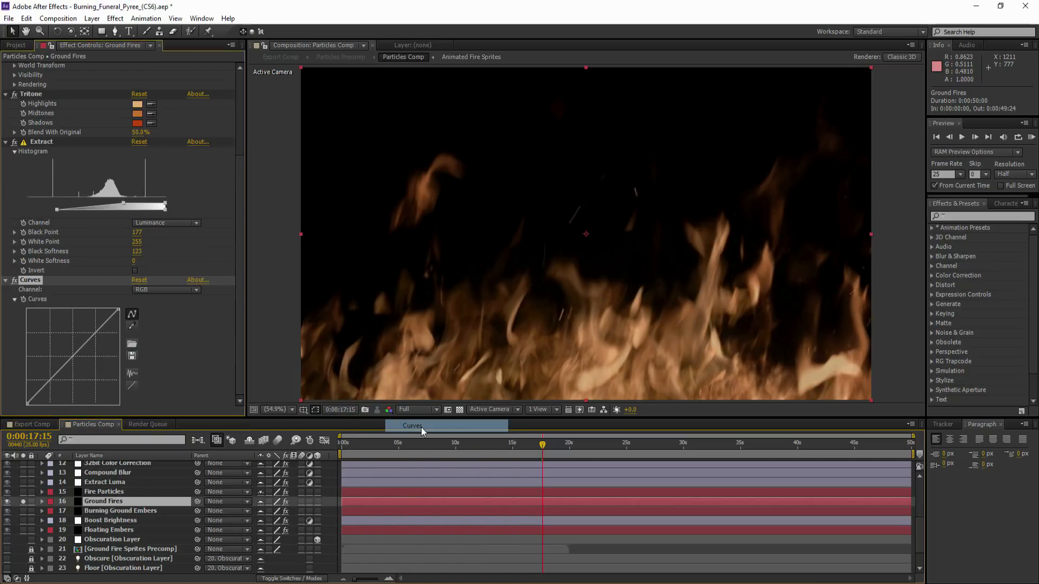
left_click(161, 291)
left_click(166, 358)
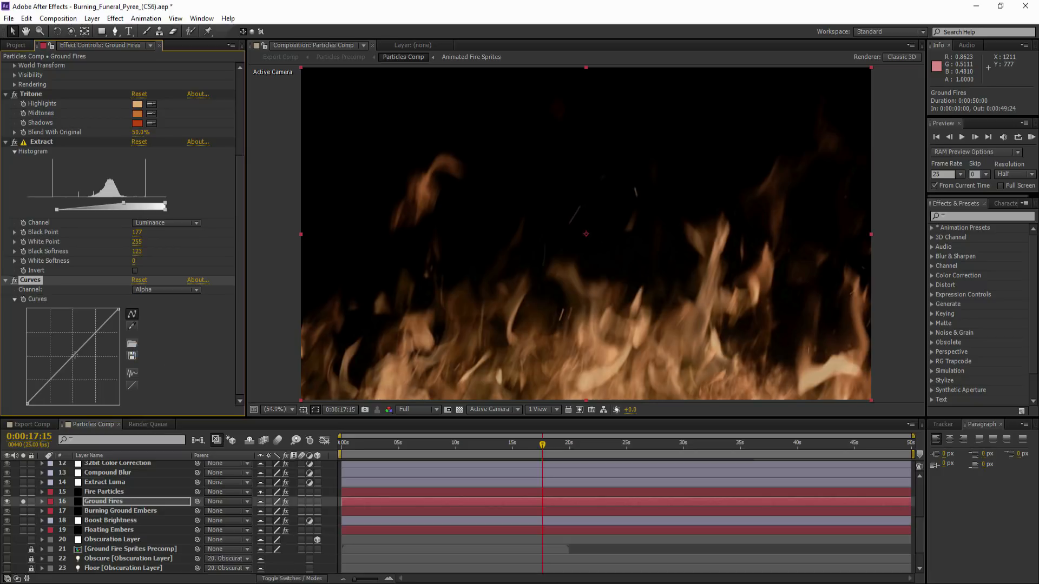
Shape the Ground Fires Alpha curve into an S-curve, and compare the full scene with the effect off and on.
left_click_drag(93, 337, 94, 328)
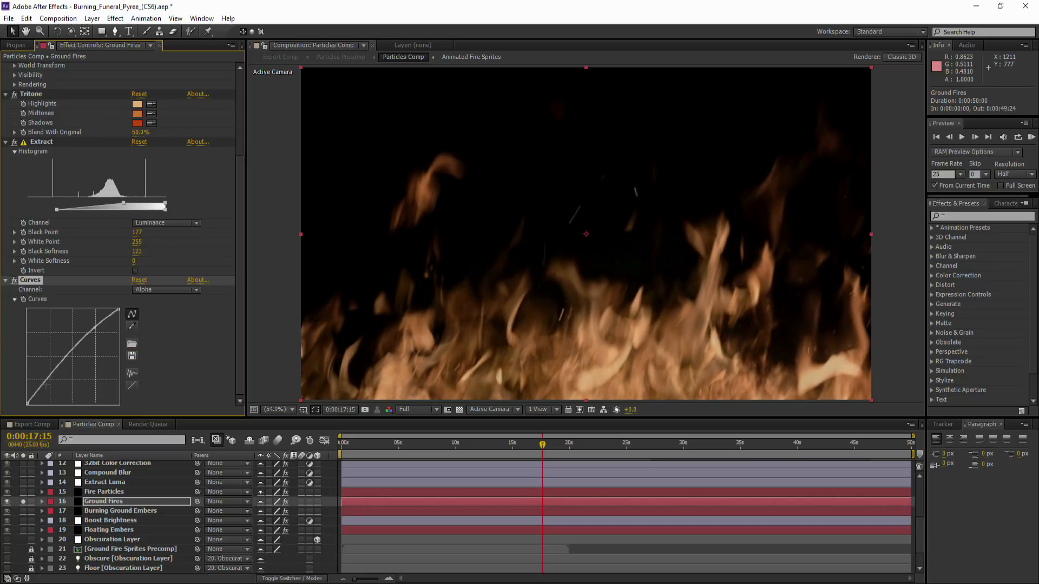
left_click_drag(48, 387, 55, 393)
left_click(25, 502)
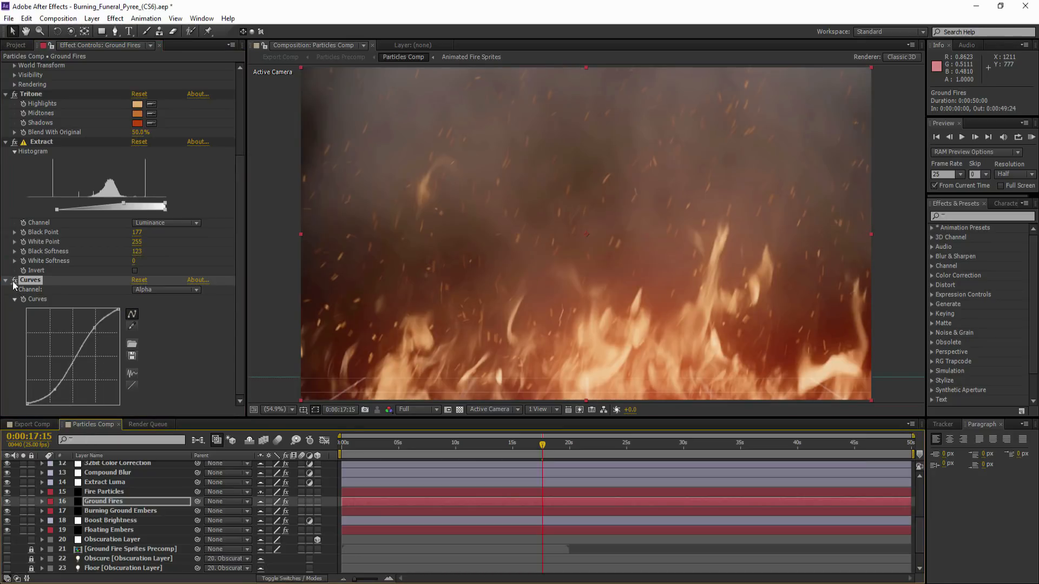
left_click(14, 281)
left_click(14, 281)
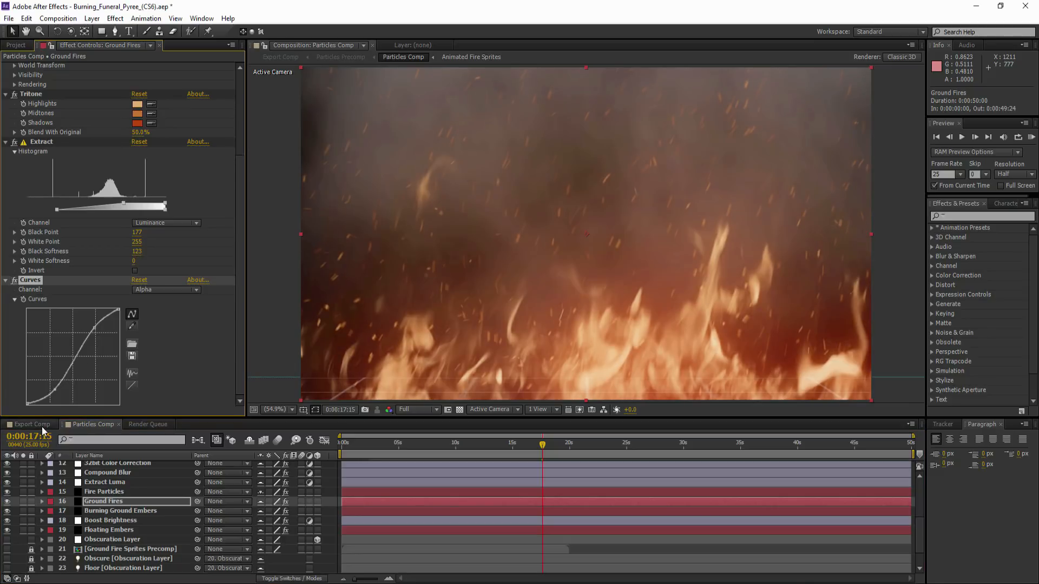
Hide the shy layers in Particles Comp and set the Ember Emission Rate to 100 in the Particle Controls.
scroll(95, 483, "up", 5)
left_click(167, 463)
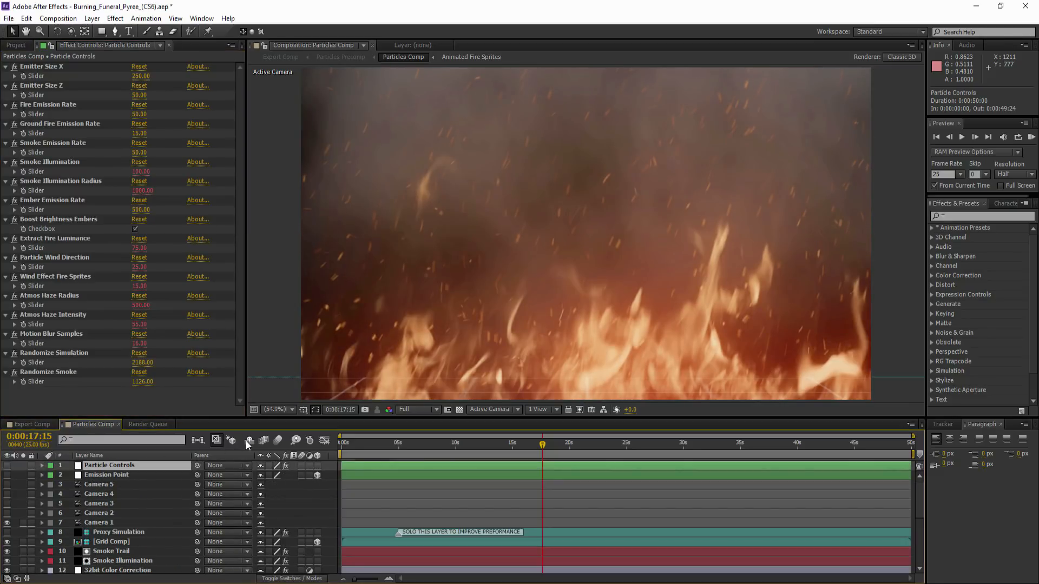
left_click(249, 440)
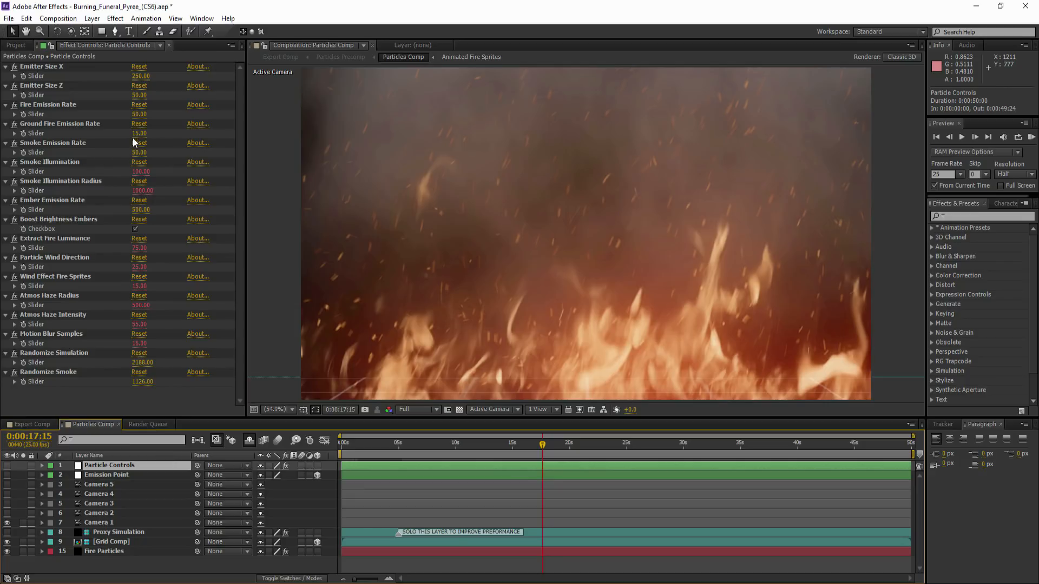
left_click(142, 210)
type("1")
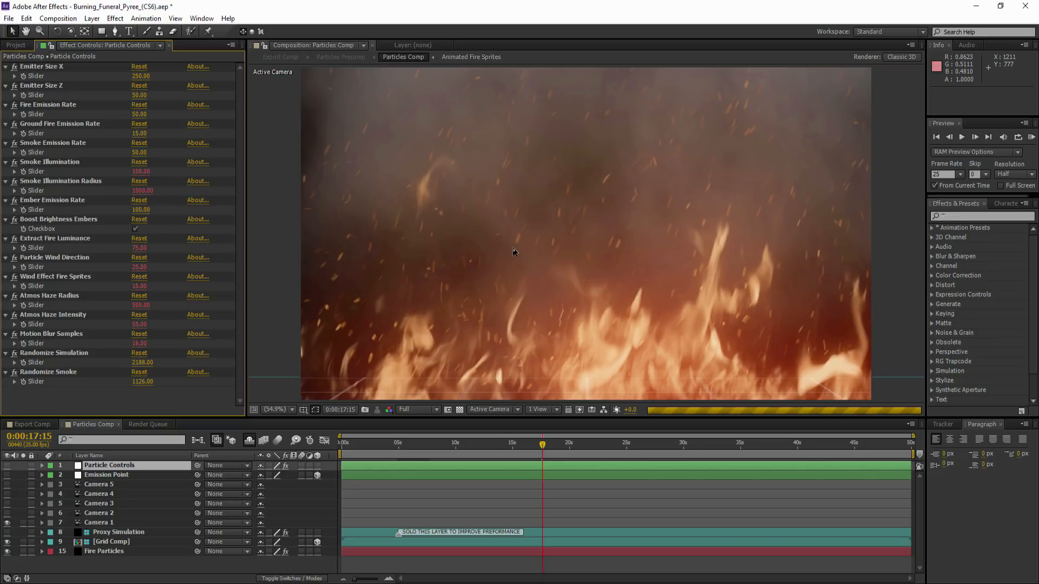
In Export Comp's Compositing Options, set Amount to Tint to 20 and Blend Tone w. Original to 89.
left_click(29, 424)
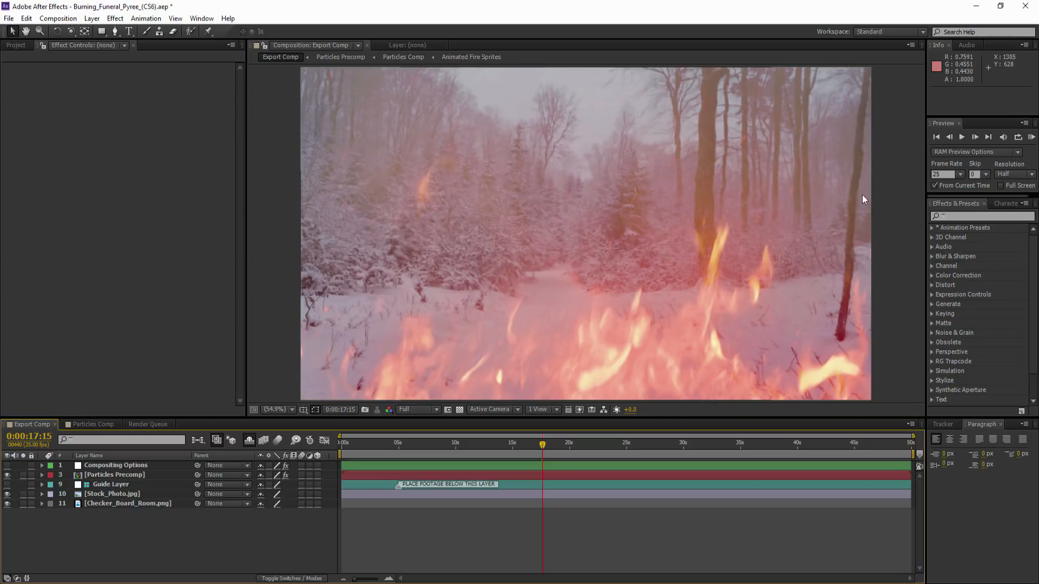
left_click(116, 465)
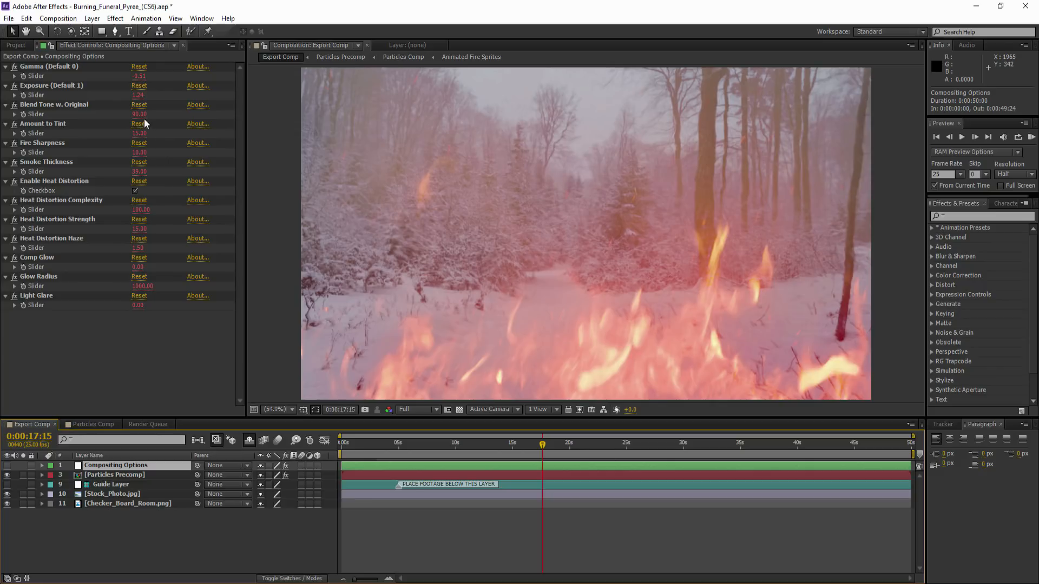
left_click_drag(135, 120, 127, 115)
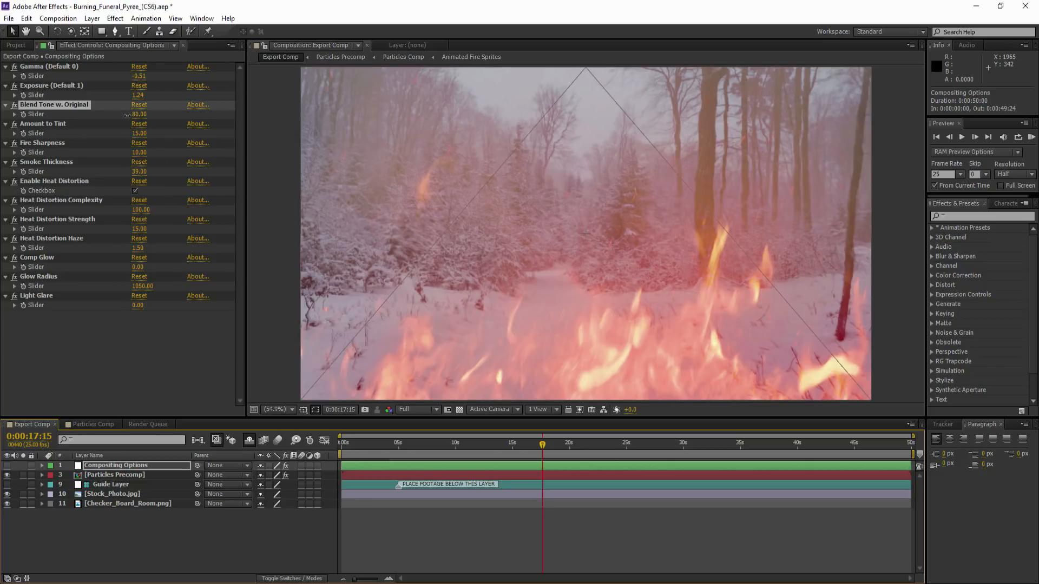
left_click_drag(135, 120, 124, 114)
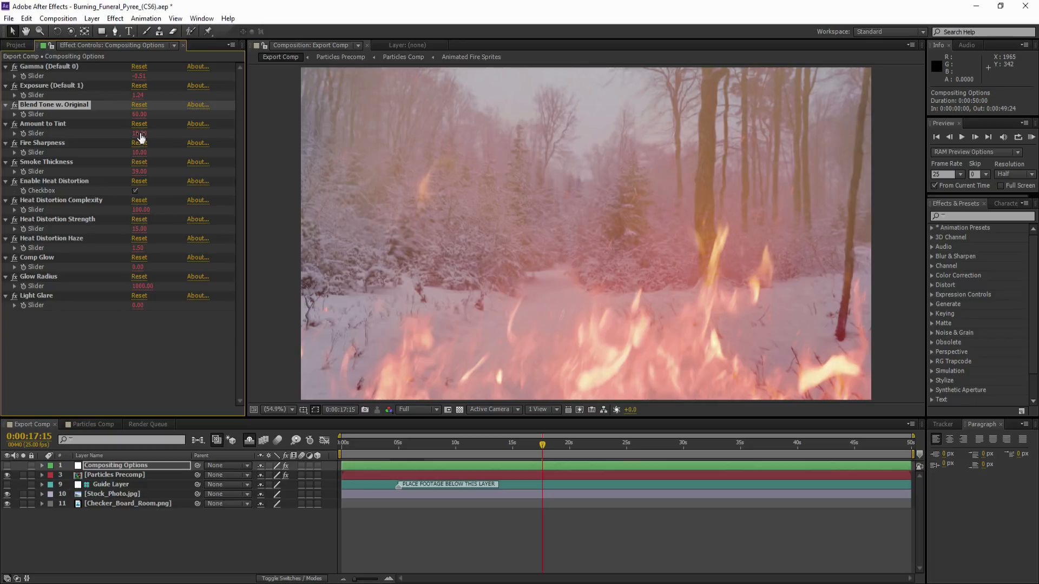
left_click_drag(140, 137, 150, 136)
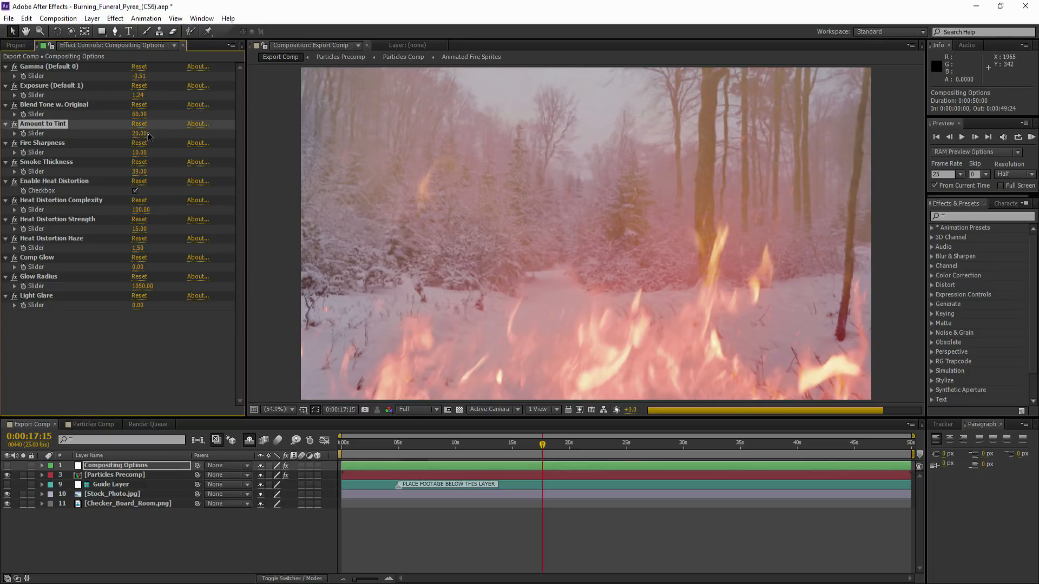
left_click_drag(139, 115, 152, 113)
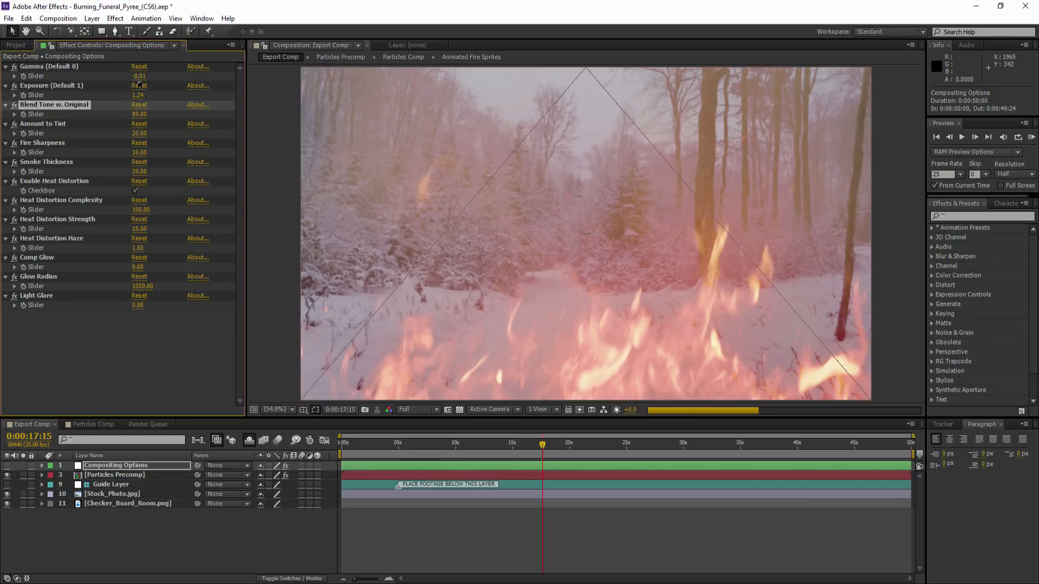
Set Gamma to -0.61 and Exposure to 1.26 in the Compositing Options.
left_click_drag(138, 77, 129, 95)
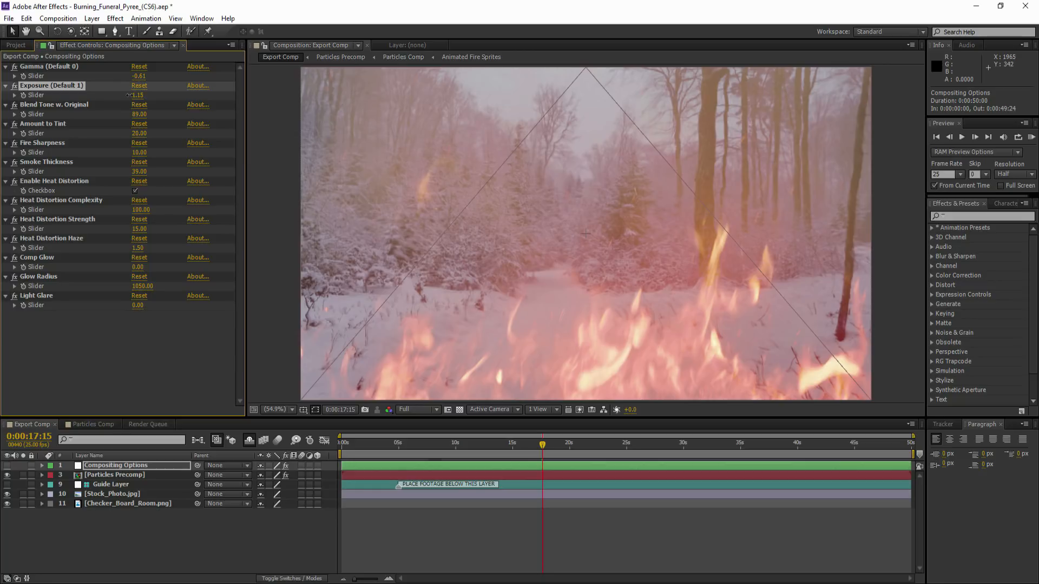
left_click_drag(137, 96, 147, 96)
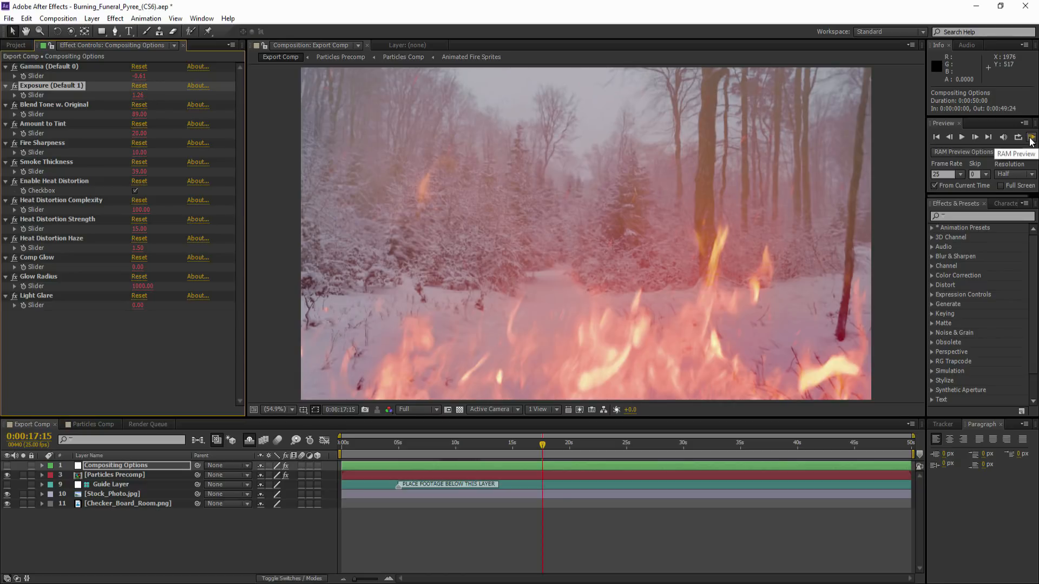
Set the Heat Distortion Haze to 3 and inspect the blurred background up close.
left_click(139, 248)
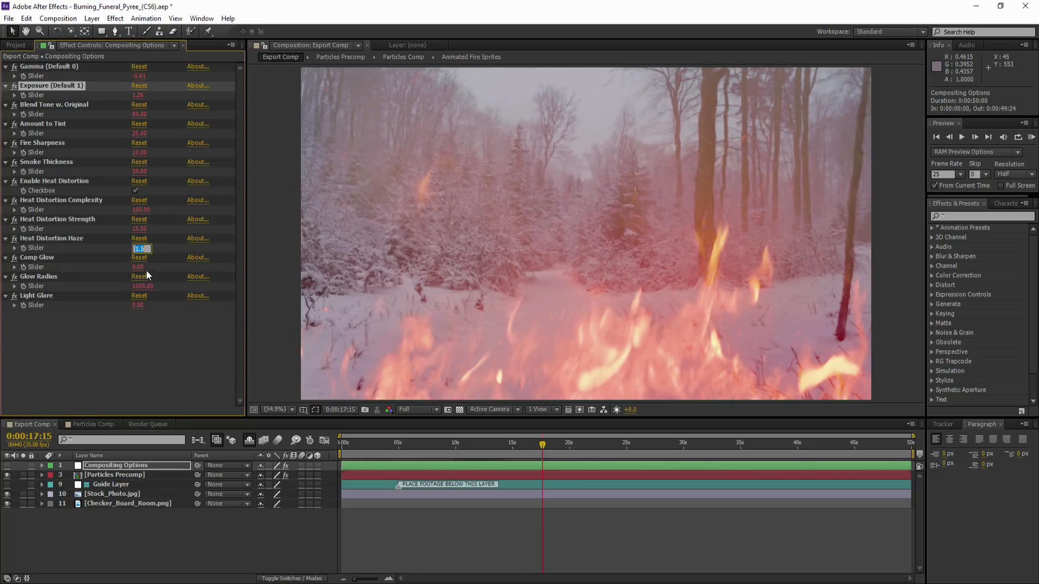
type("3")
key("Return")
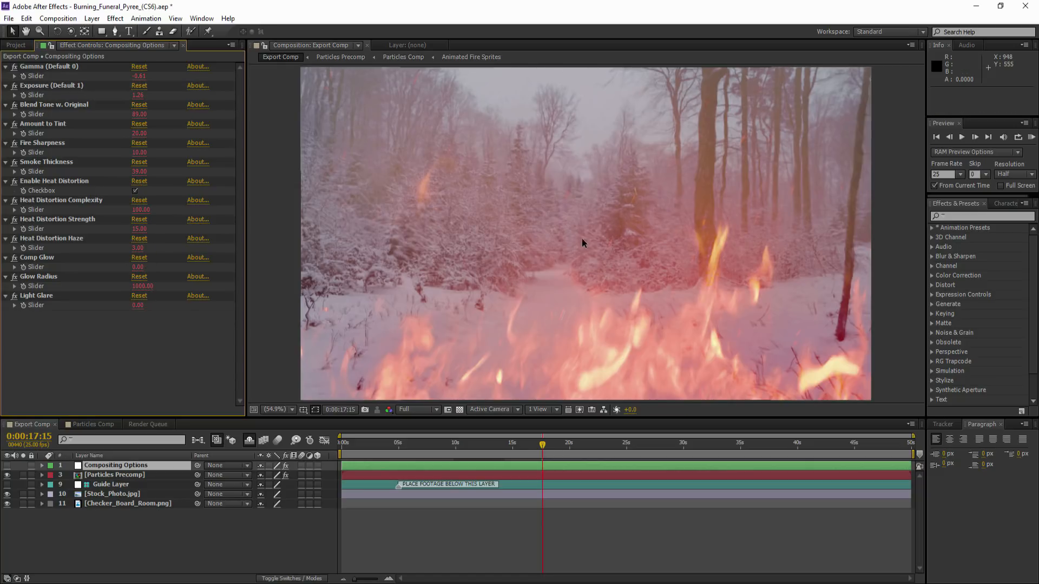
scroll(582, 239, "up", 2)
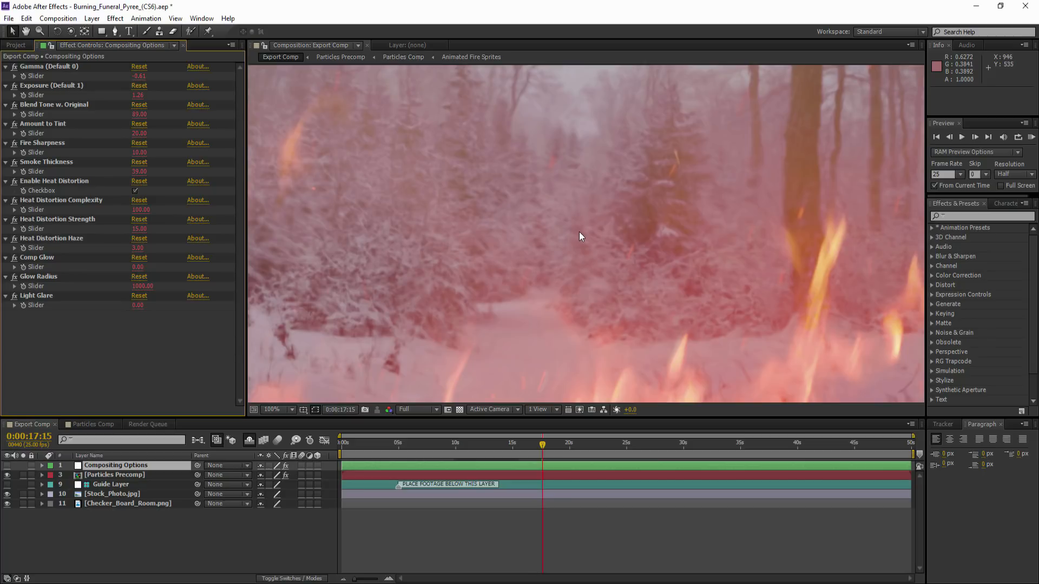
Set the Heat Distortion Complexity to 75 and the Heat Distortion Strength to 25, and fit the whole frame in view.
left_click(141, 211)
type("75")
left_click(139, 229)
type("25")
key("Return")
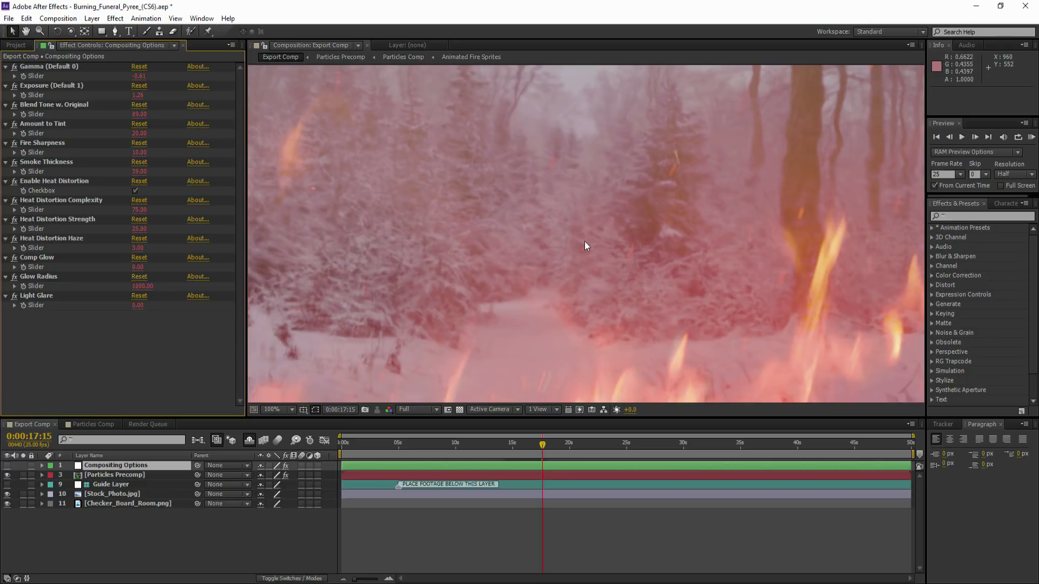
left_click(268, 411)
left_click(301, 210)
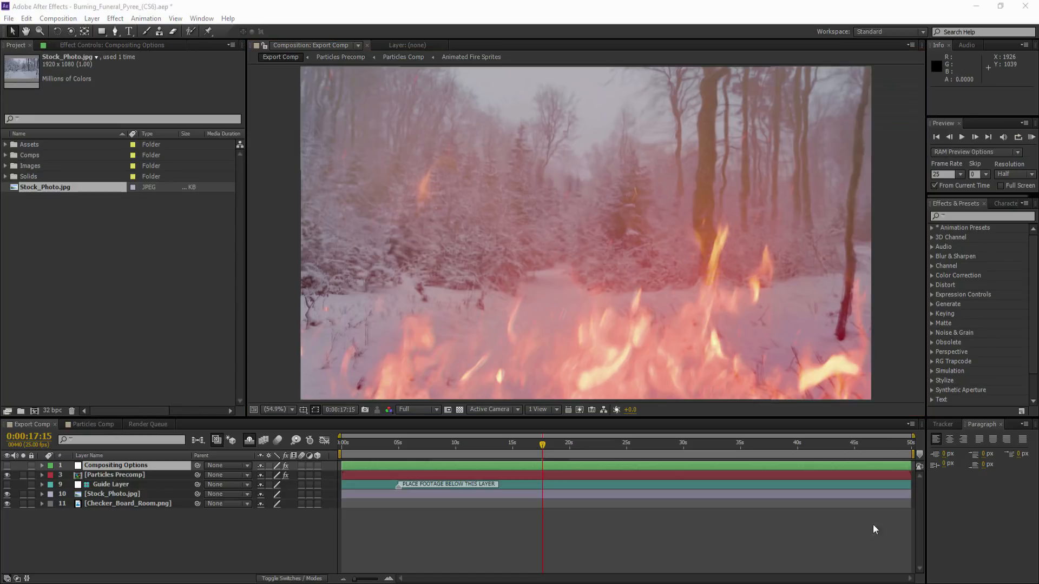
Deselect the Compositing Options layer and reveal the hidden shy layers of Export Comp.
left_click(197, 522)
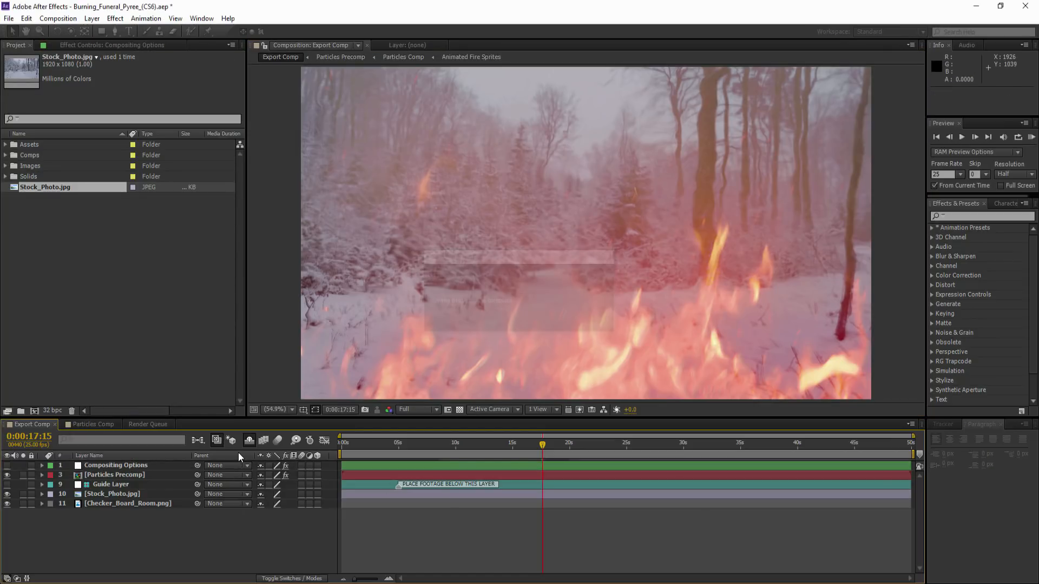
left_click(197, 440)
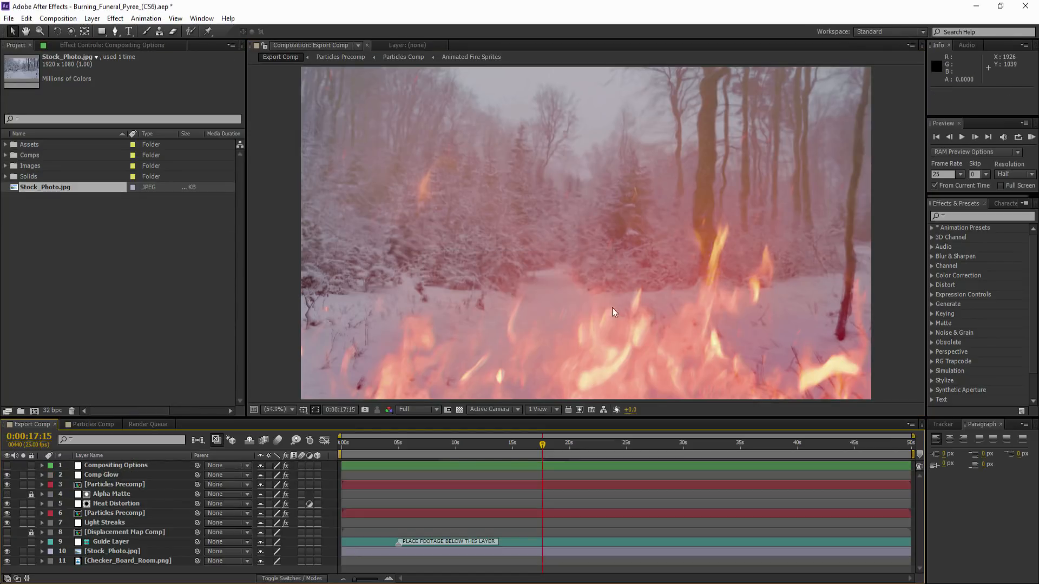
Move the lower Particles Precomp layer directly above the Alpha Matte layer and fit the whole frame in view.
mouse_move(95, 485)
left_mouse_down()
mouse_move(104, 505)
mouse_move(102, 485)
mouse_move(108, 491)
left_mouse_up()
left_click(103, 512)
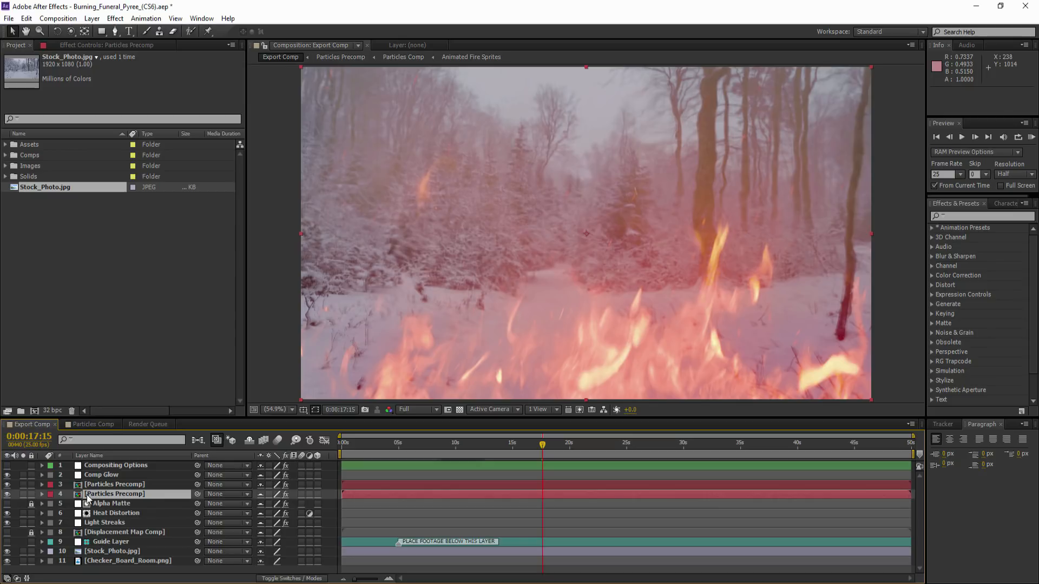
left_click(272, 409)
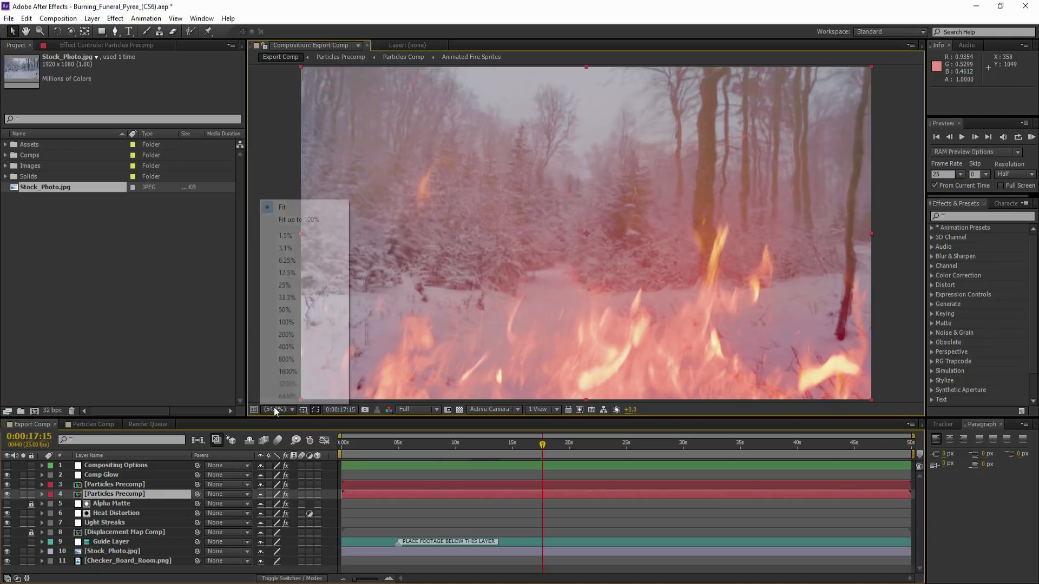
left_click(292, 204)
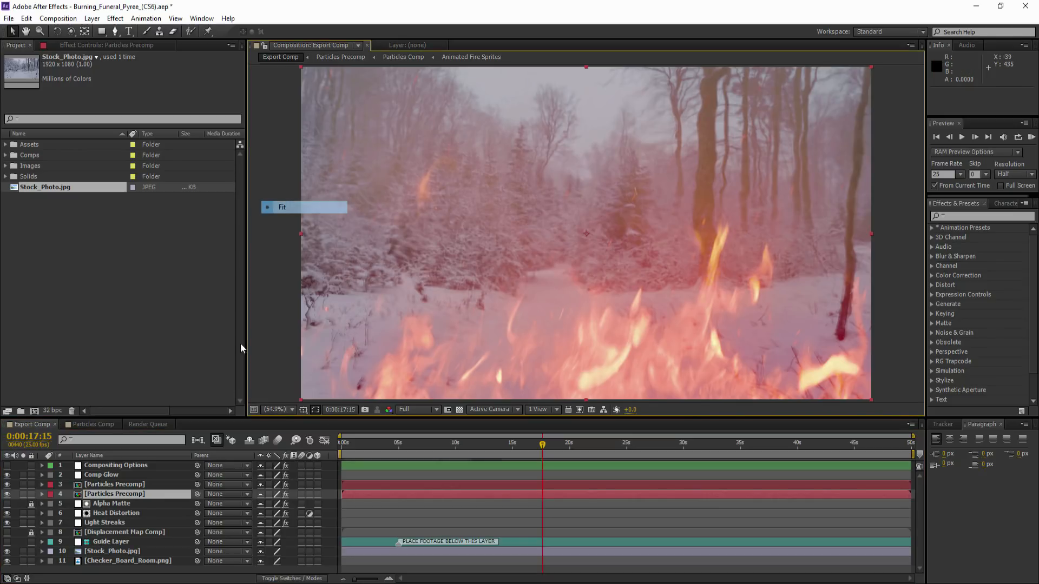
Hide the shy layers of Export Comp and play a RAM preview of the composited fire.
left_click(249, 440)
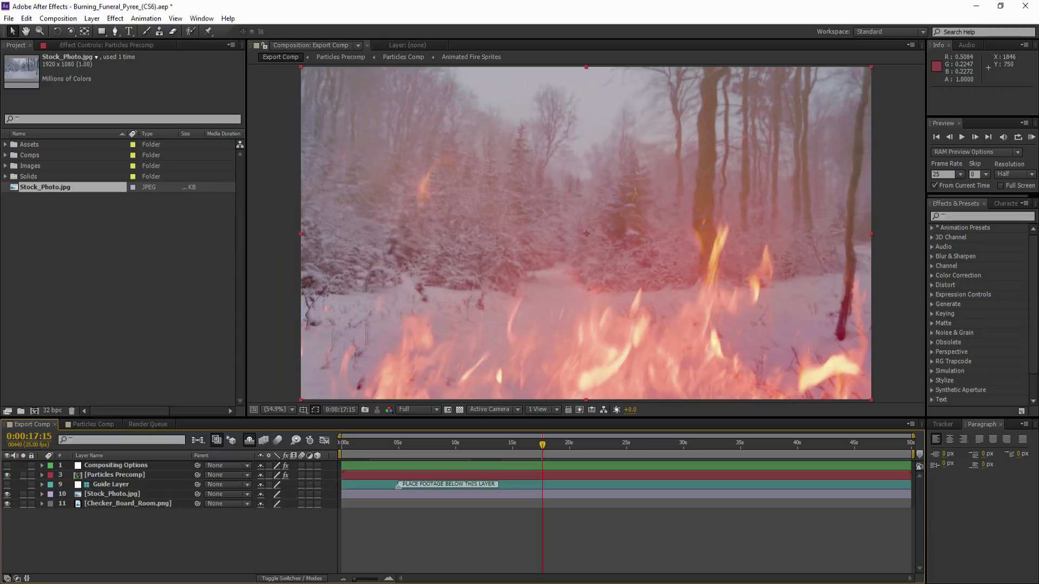
left_click(1032, 139)
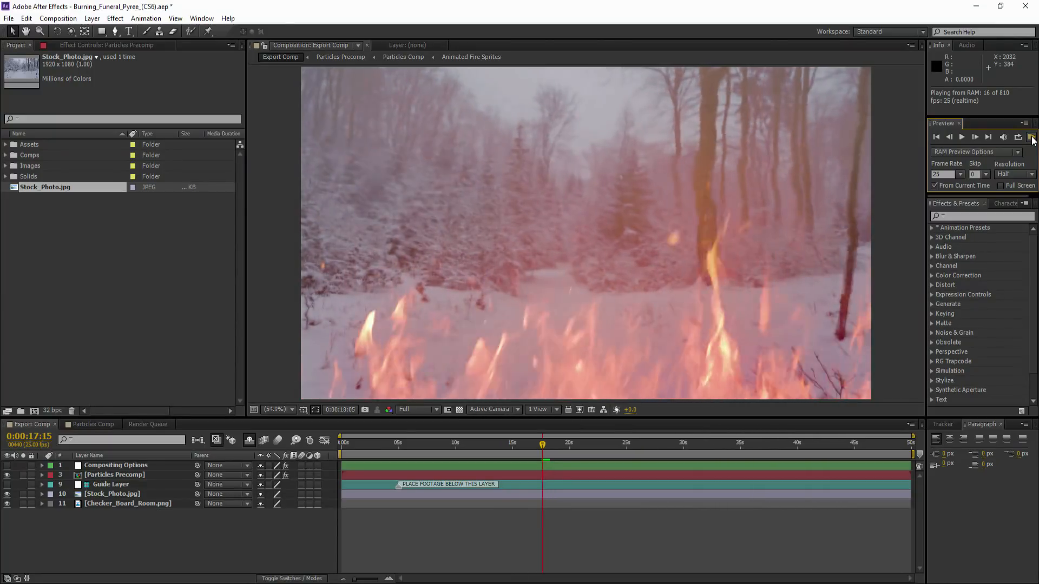
left_click(518, 261)
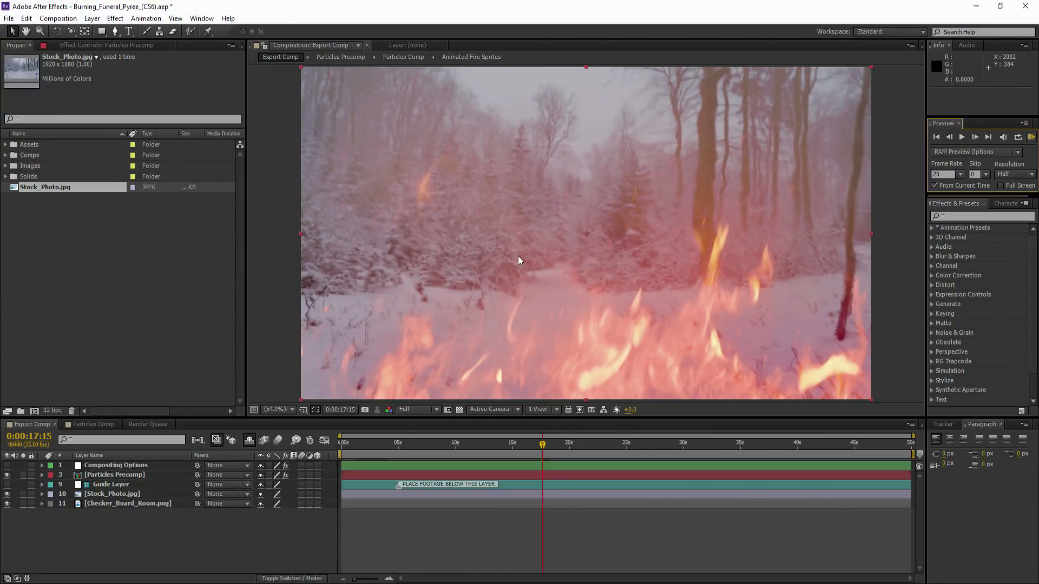
Open Ground_Fire_Large_(CS6).aep from the Project File 6 folder, discarding the changes to the current project.
left_click(9, 18)
left_click(40, 44)
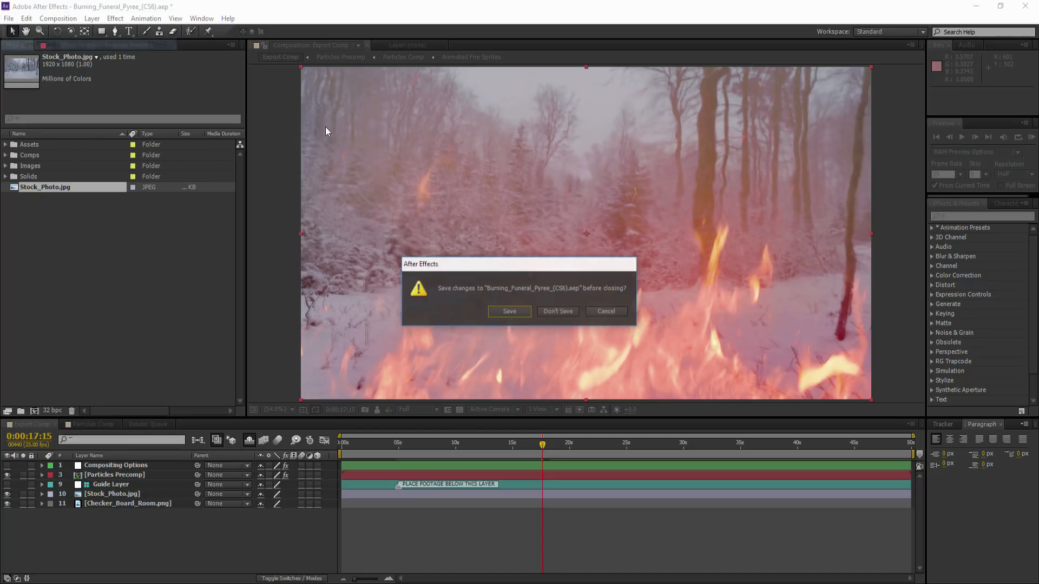
left_click(555, 314)
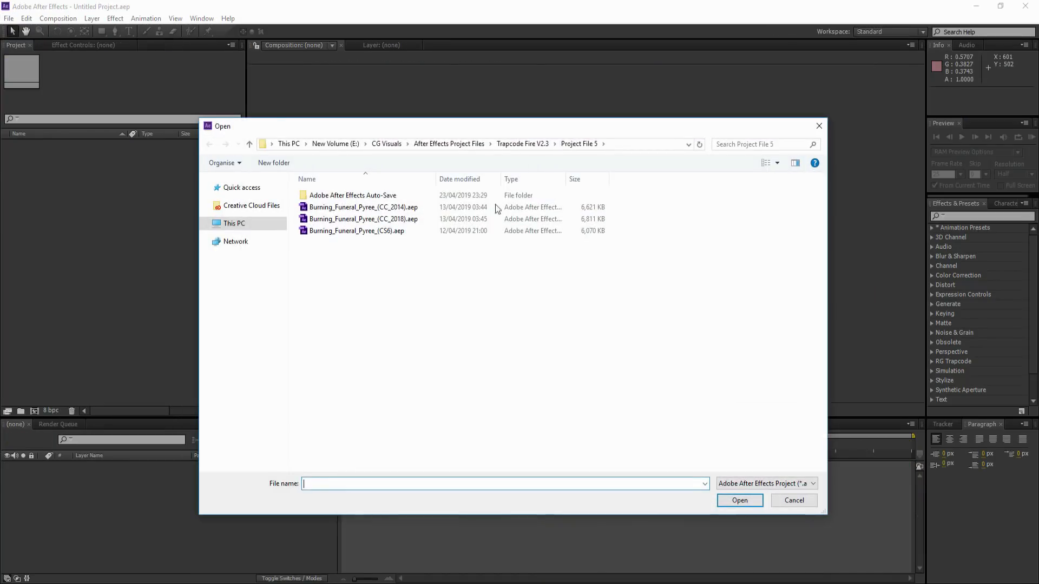
left_click(522, 145)
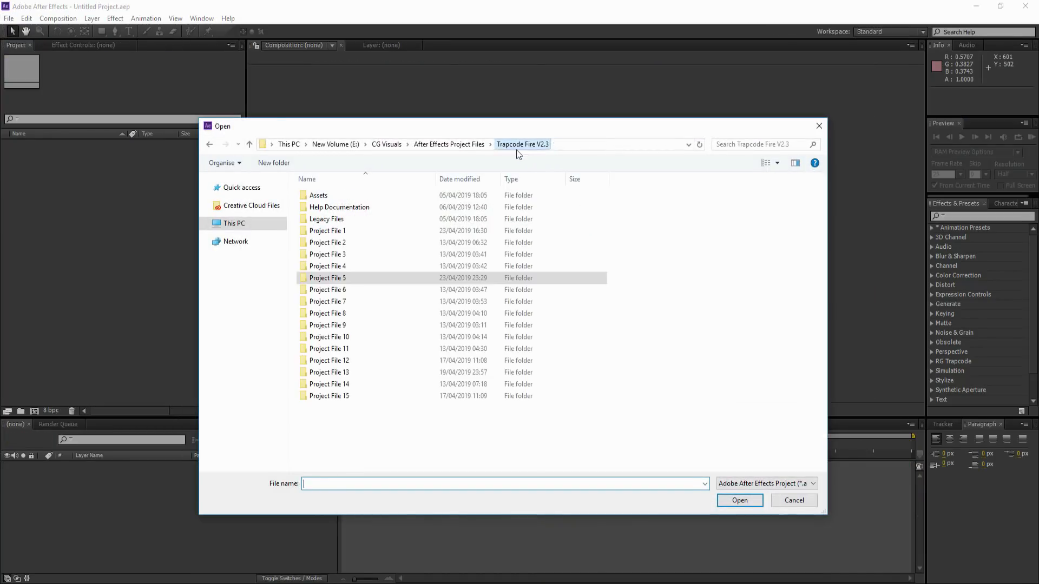
double_click(342, 292)
left_click(343, 221)
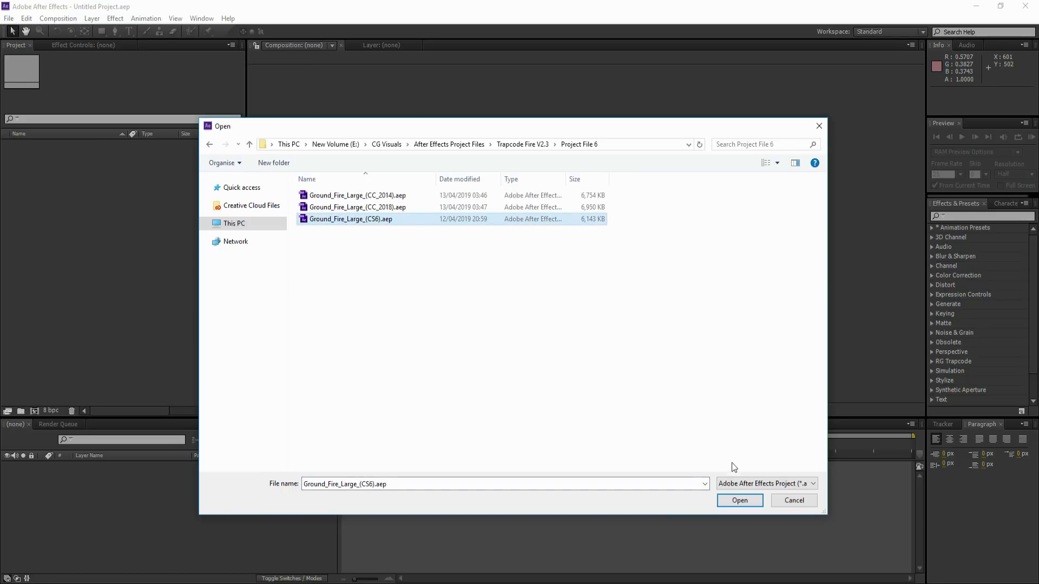
left_click(739, 501)
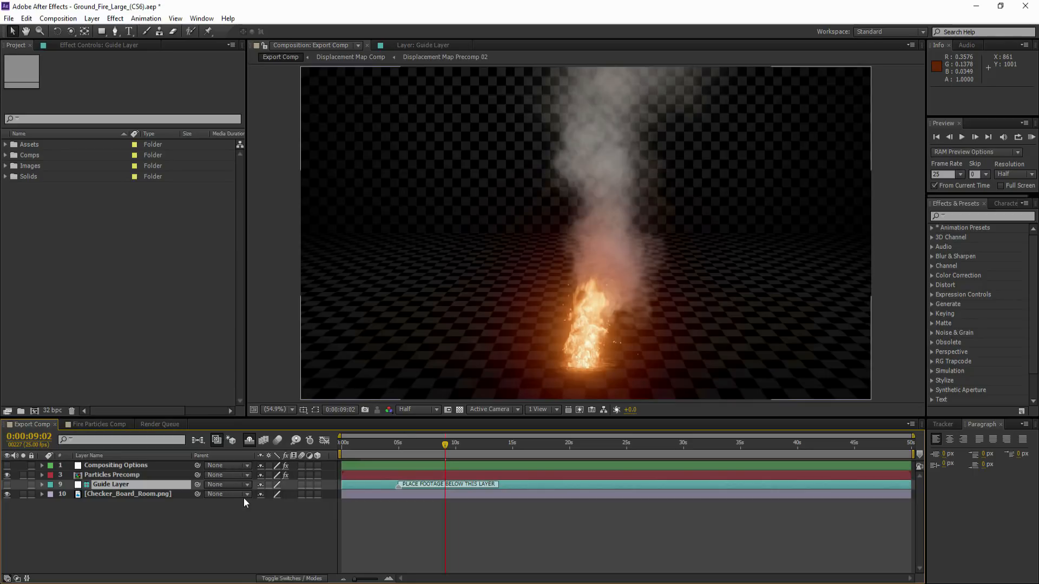
Turn on Camera 2 and Camera 3 in the Fire Particles Comp.
left_click(86, 424)
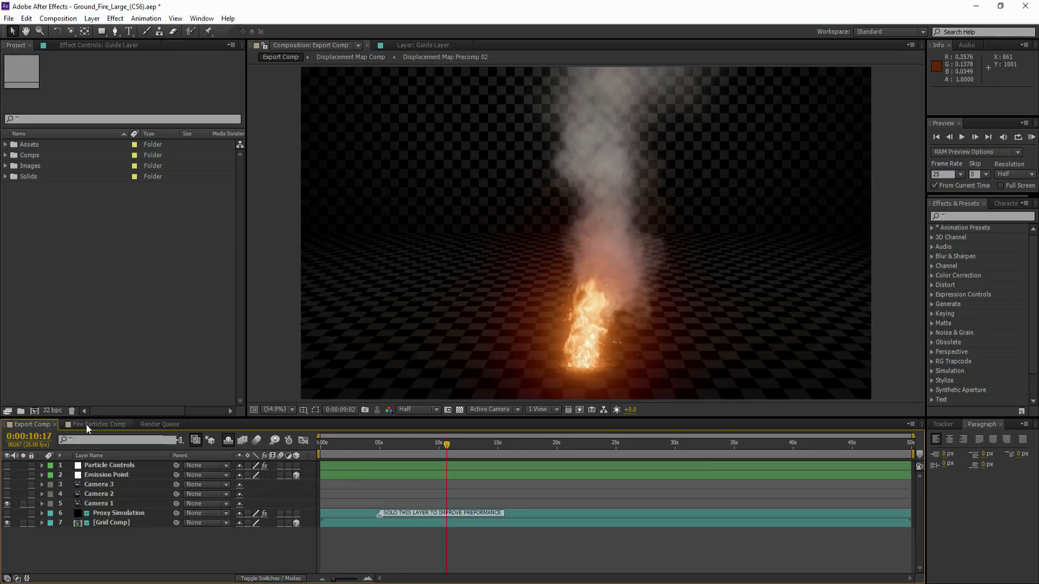
left_click(8, 495)
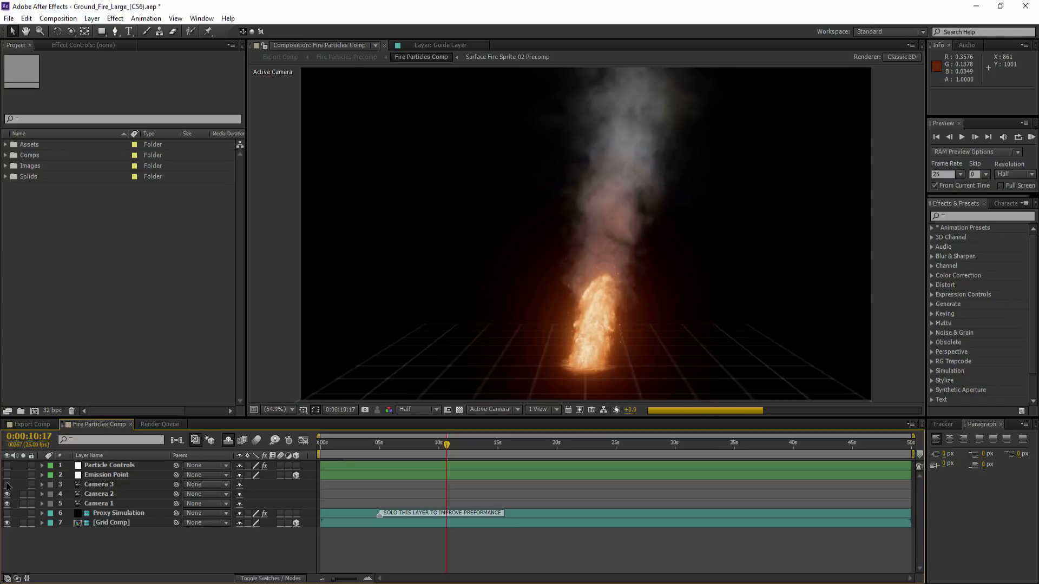
left_click(7, 485)
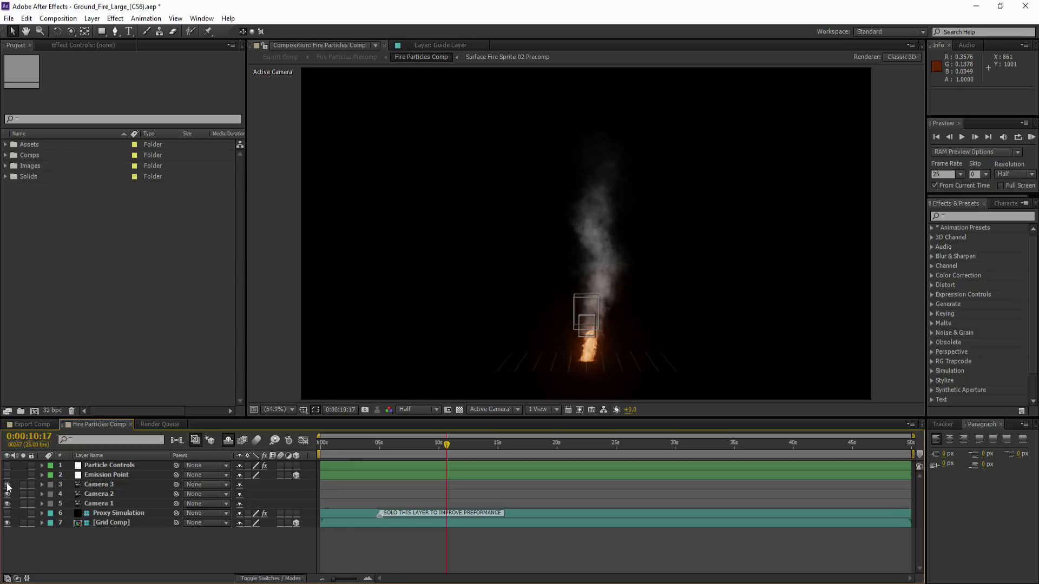
Solo the Proxy Simulation and Grid Comp layers, and orbit and track Camera 3 for an angled view down onto the grid.
left_click(86, 485)
left_click(71, 30)
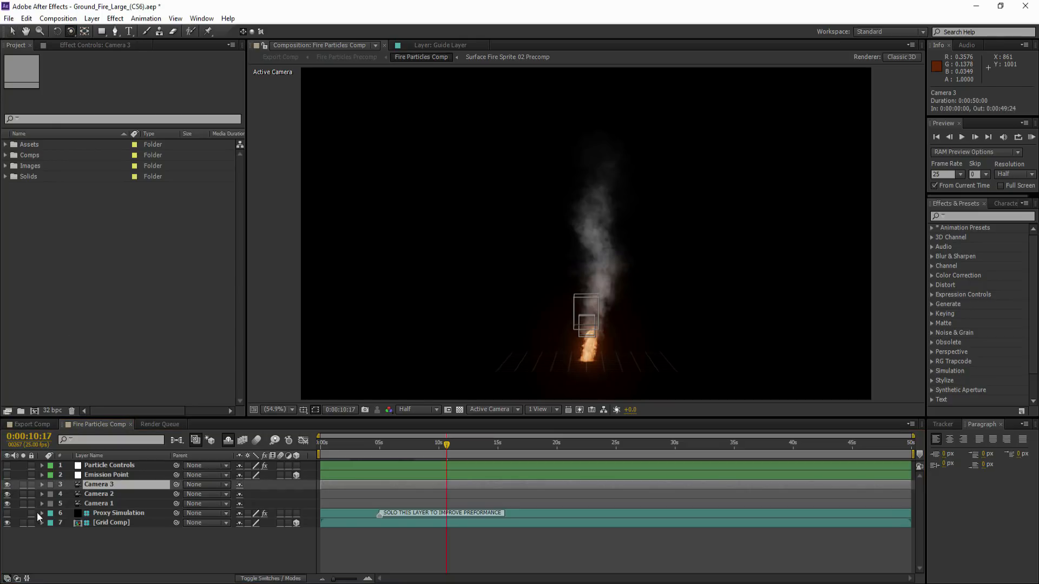
left_click(7, 513)
left_click(23, 513)
left_click(24, 523)
left_click_drag(592, 217, 538, 249)
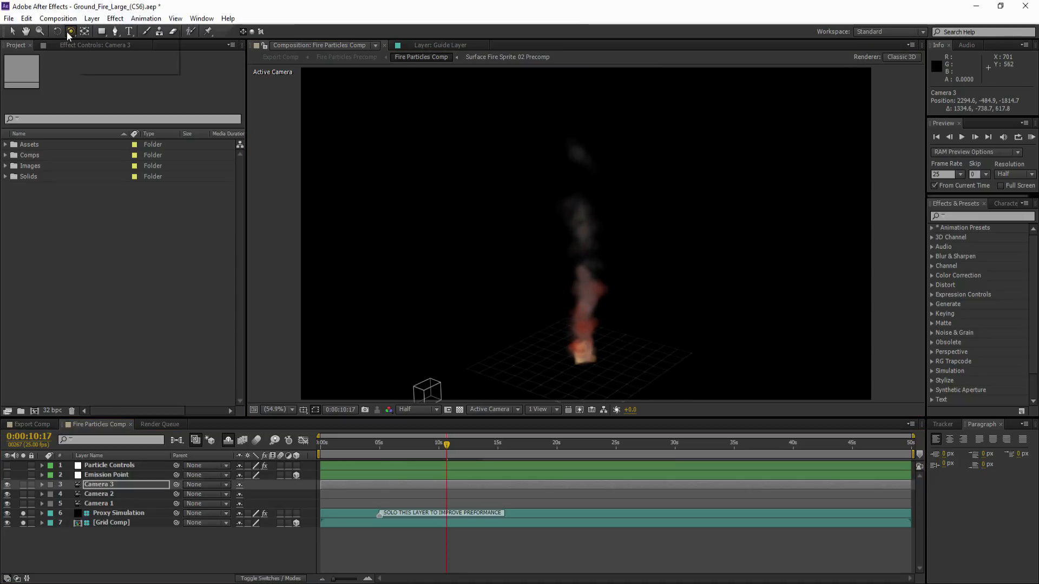
left_click(106, 56)
left_click_drag(572, 230, 581, 199)
Set Particle Wind Direction to 62 and Wind Effect Fire Sprites to 37 in the Particle Controls.
left_click(104, 466)
left_click(90, 45)
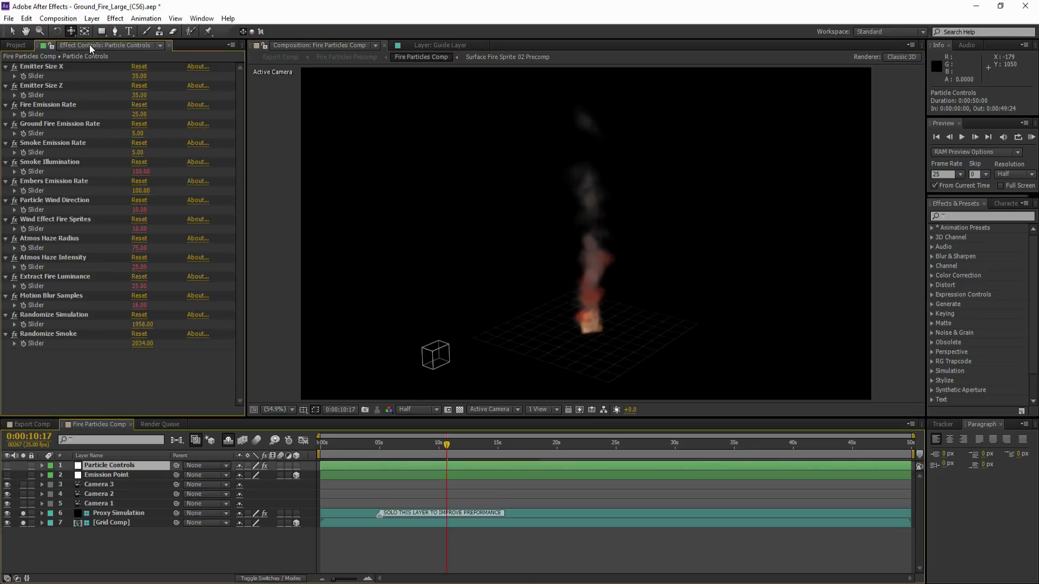
left_click_drag(150, 209, 157, 232)
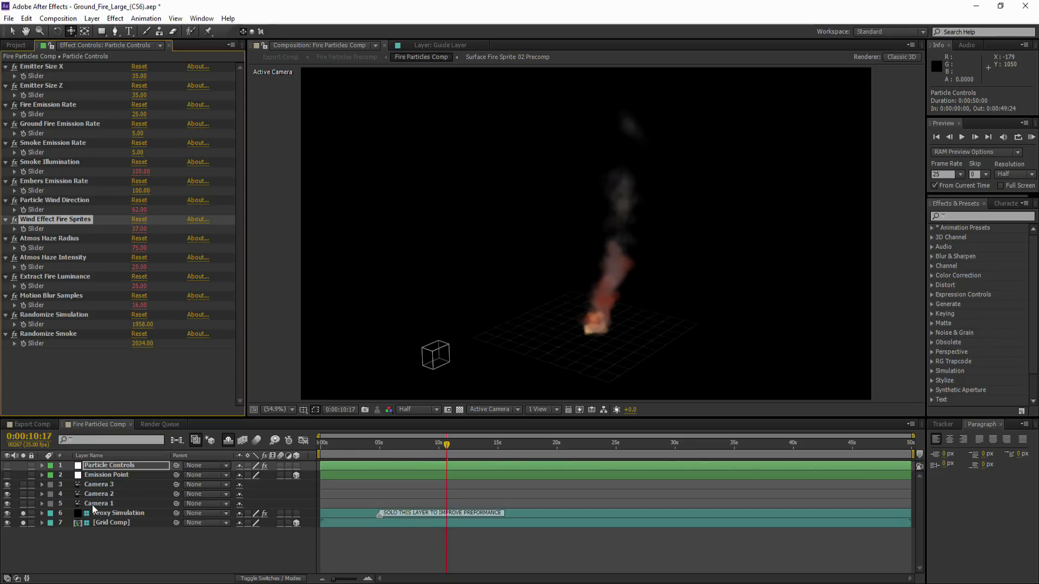
Turn off the Proxy Simulation layer and set Wind Effect Fire Sprites to 52.
left_click(7, 513)
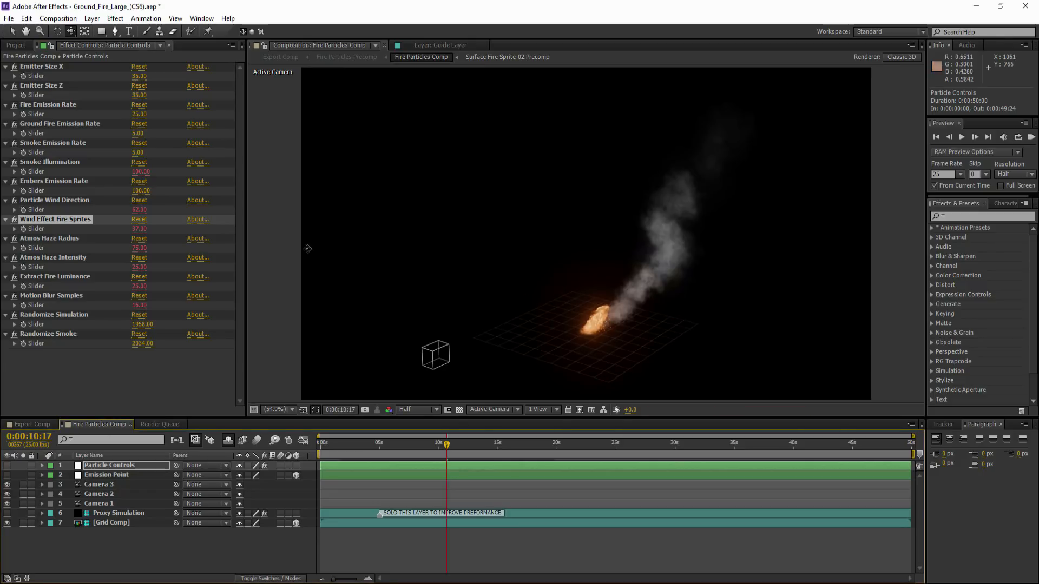
left_click_drag(146, 229, 151, 229)
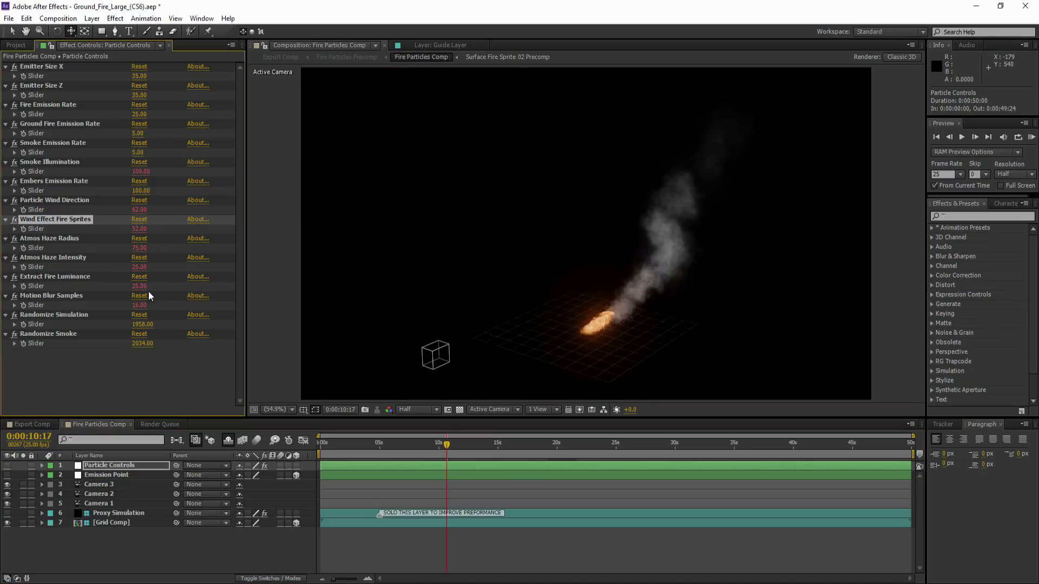
Set the Atmos Haze Radius to 14 and the Atmos Haze Intensity to 32.10 in the Particle Controls.
mouse_move(140, 247)
left_mouse_down()
mouse_move(125, 250)
mouse_move(139, 250)
left_mouse_up()
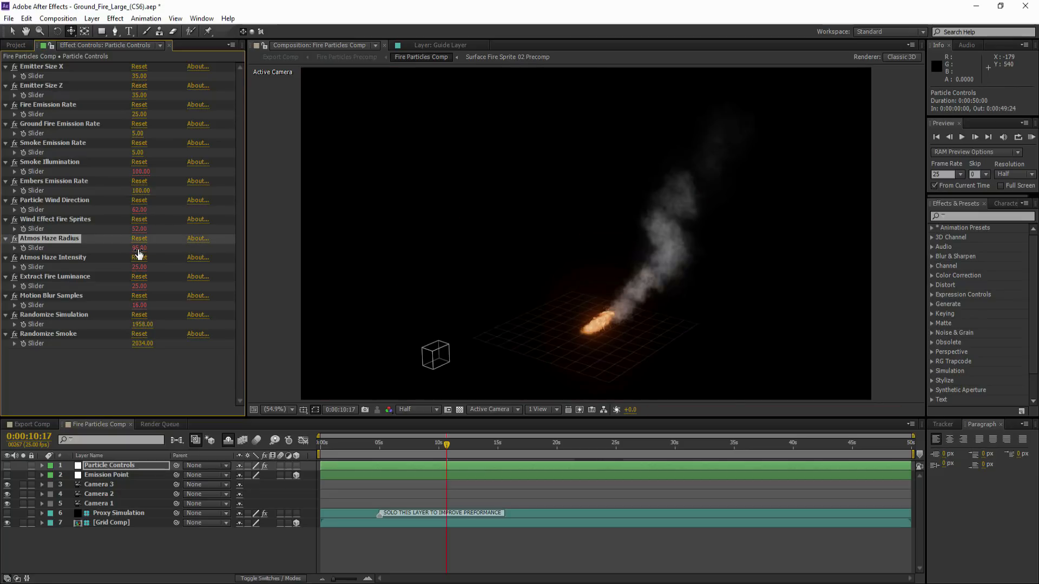
right_click(138, 250)
left_click(153, 257)
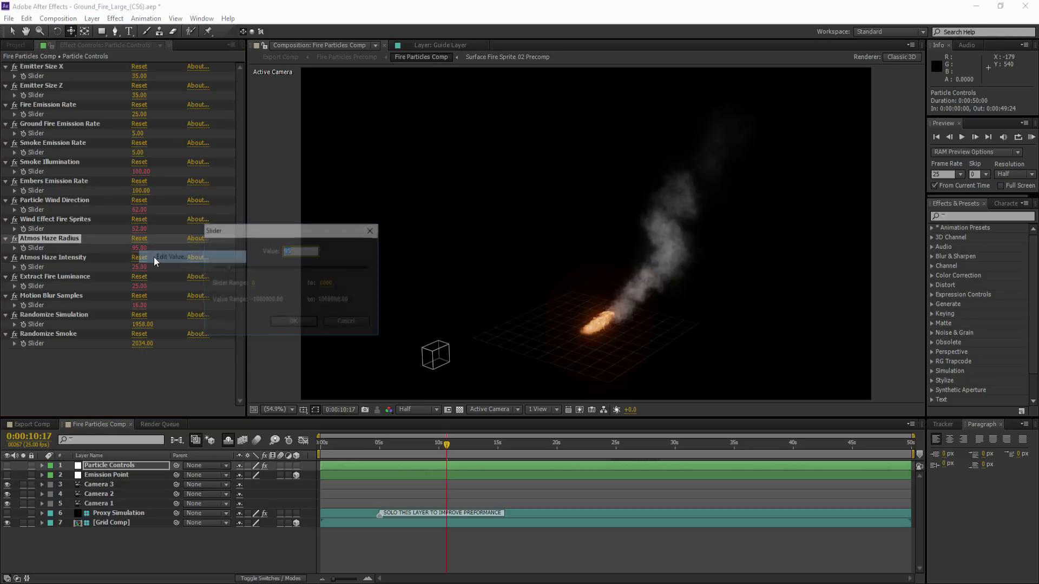
left_click(327, 320)
left_click_drag(125, 247, 121, 247)
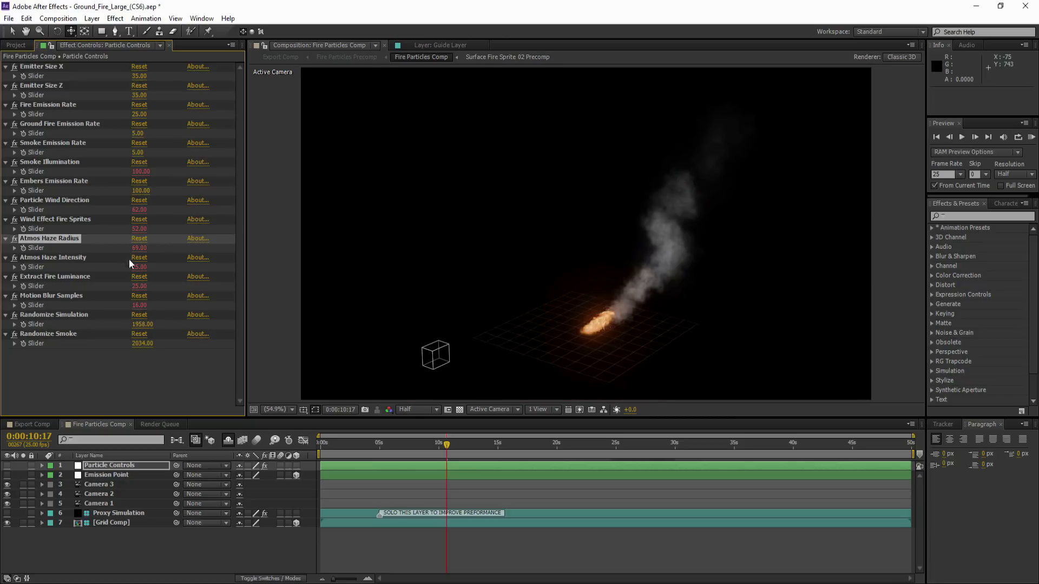
left_click_drag(139, 267, 166, 267)
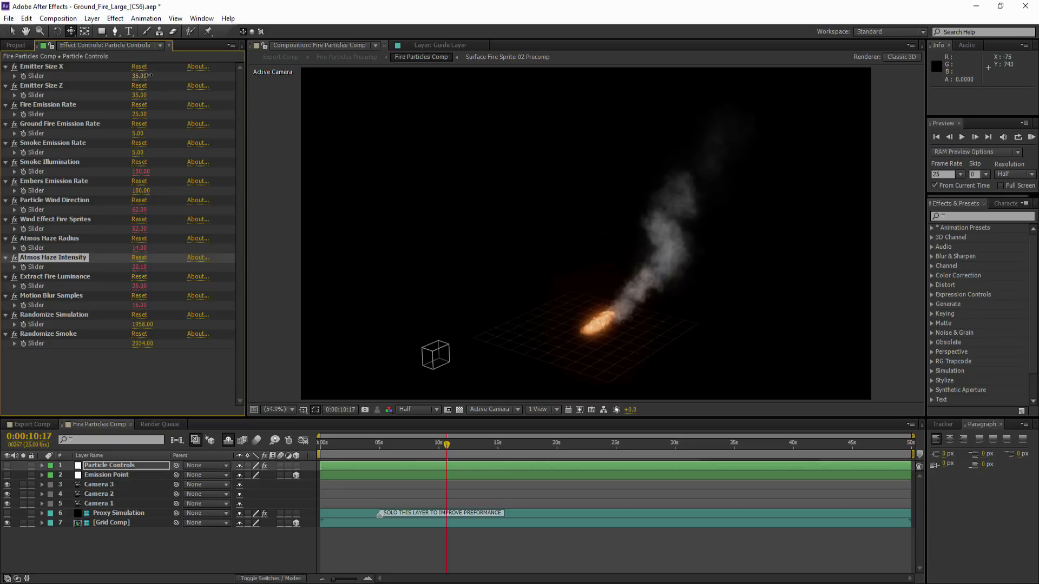
Enlarge the fire's emitter by setting Emitter Size X to 94.60 and Emitter Size Z to 70.10.
left_click_drag(138, 76, 193, 76)
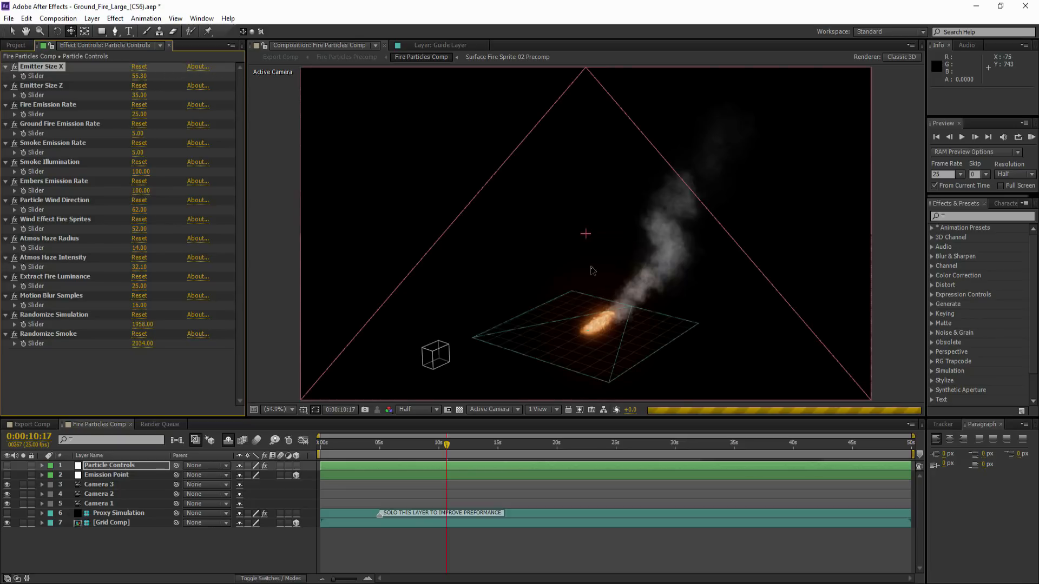
left_click_drag(139, 95, 247, 94)
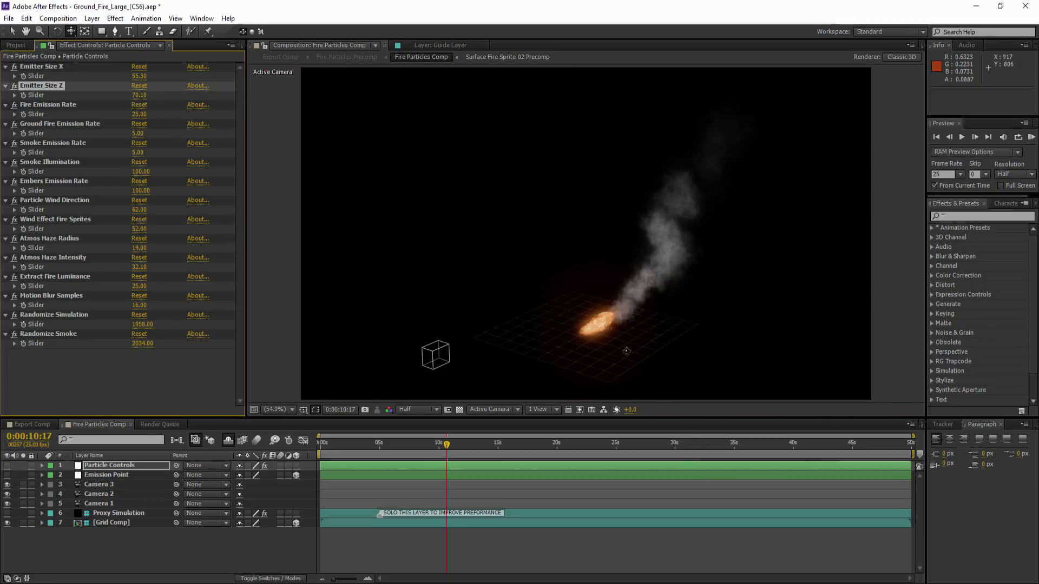
left_click_drag(139, 76, 194, 71)
left_click_drag(343, 65, 363, 78)
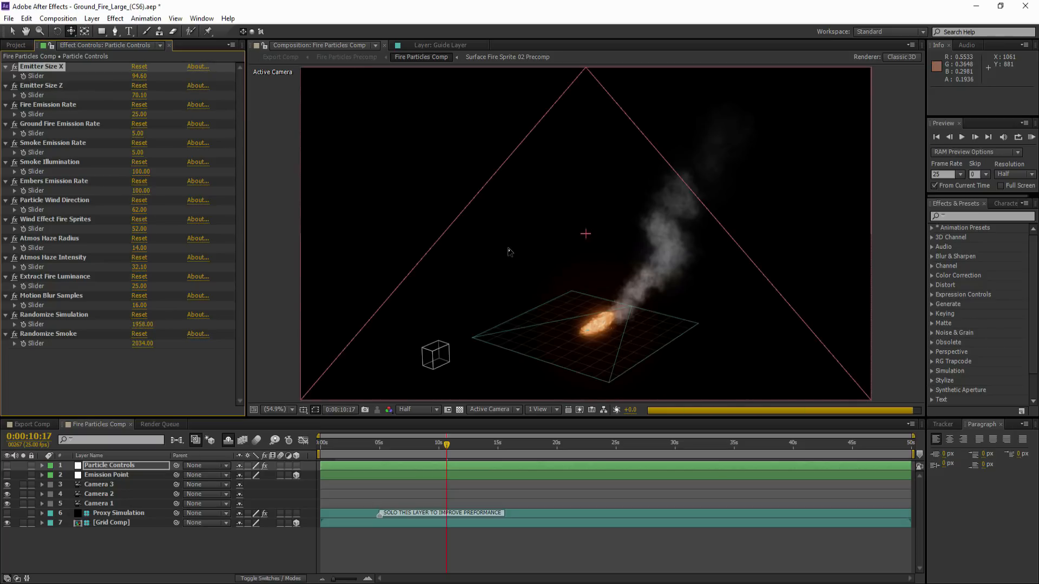
Return to Export Comp and view the fire at 100% zoom with the preview resolution set to Full.
left_click(32, 425)
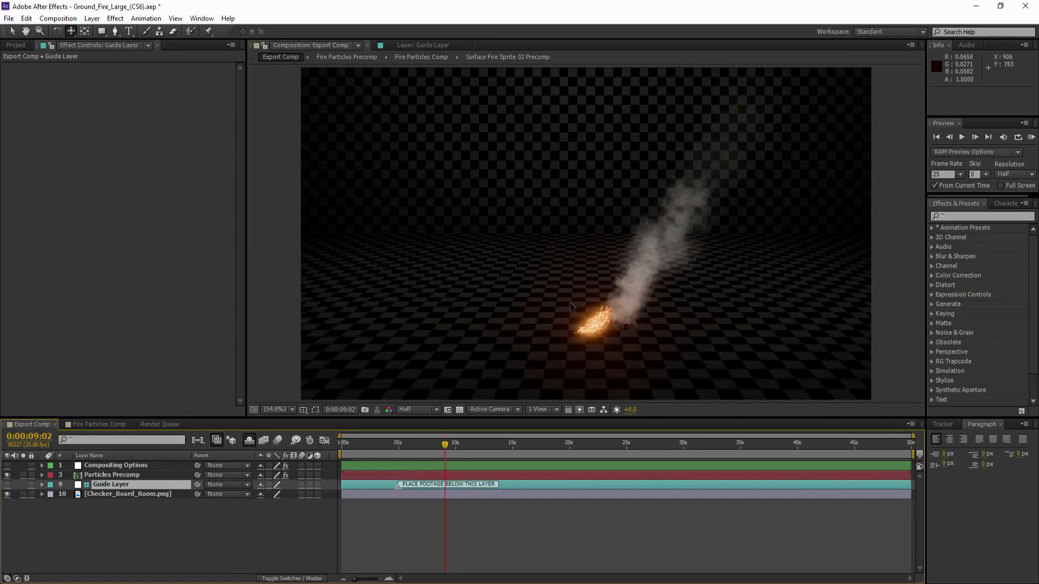
left_click(12, 31)
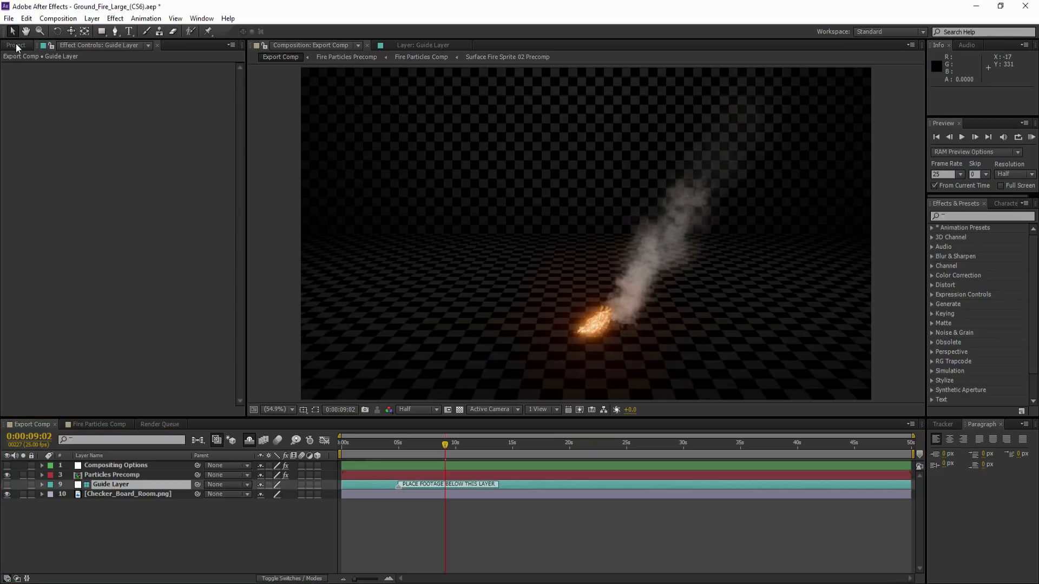
left_click(16, 45)
scroll(560, 300, "up", 2)
left_click_drag(574, 310, 529, 232)
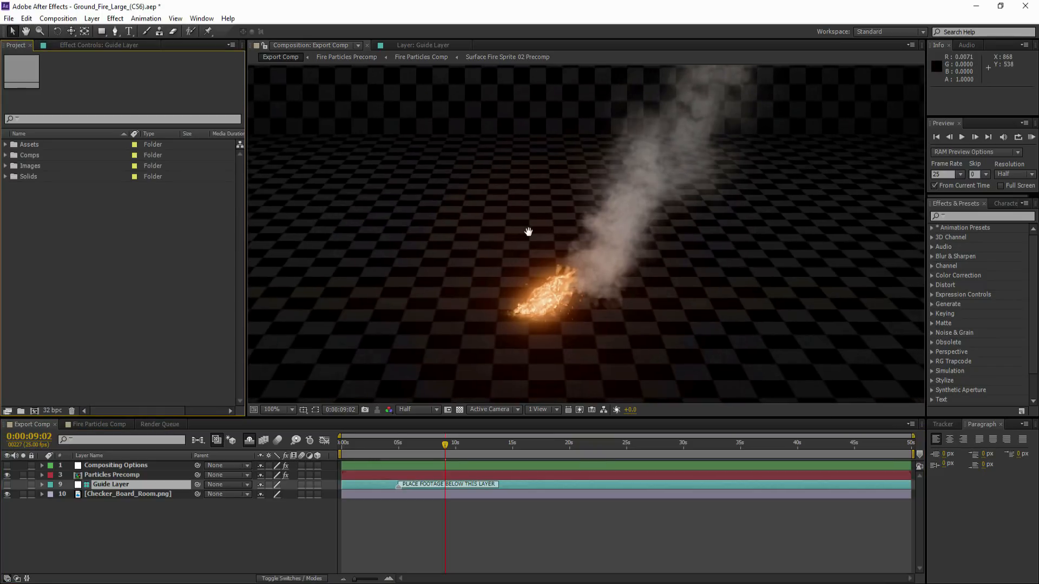
left_click(416, 410)
left_click(419, 431)
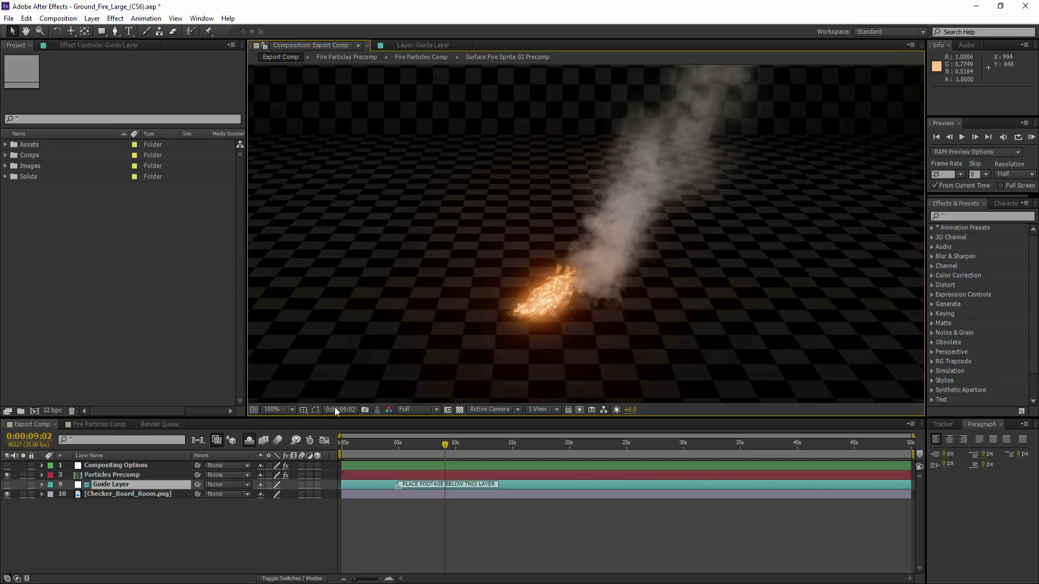
Set Fire Sharpness to 0 in the Compositing Options and inspect the flames at 200% zoom.
left_click(91, 467)
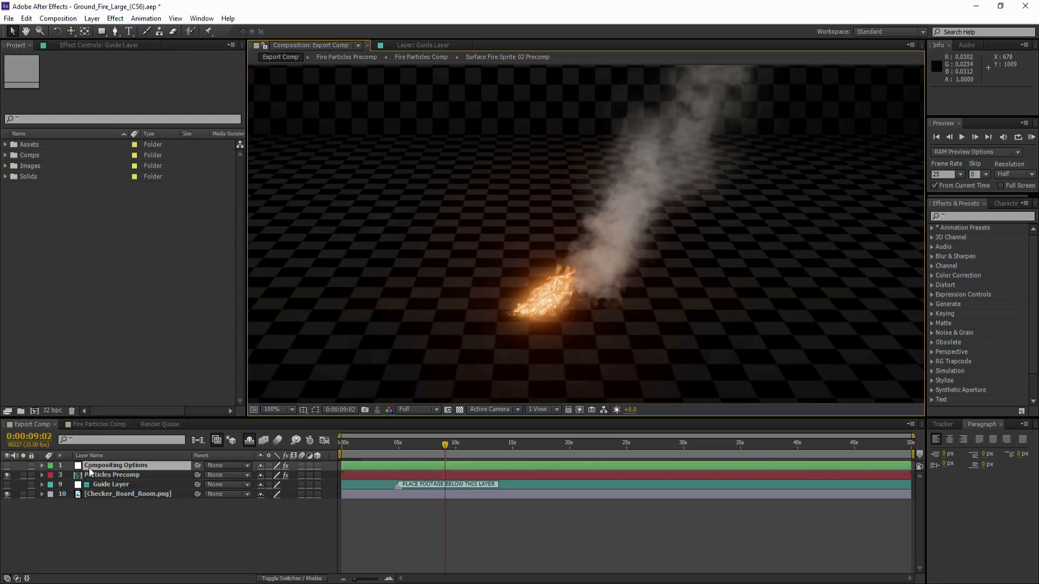
left_click(73, 46)
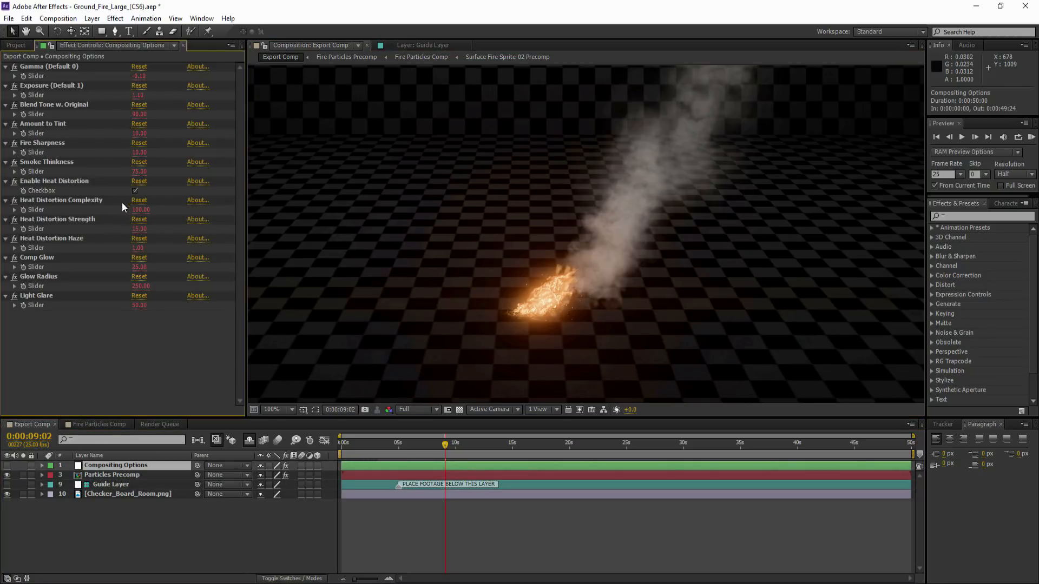
left_click(139, 152)
key("Return")
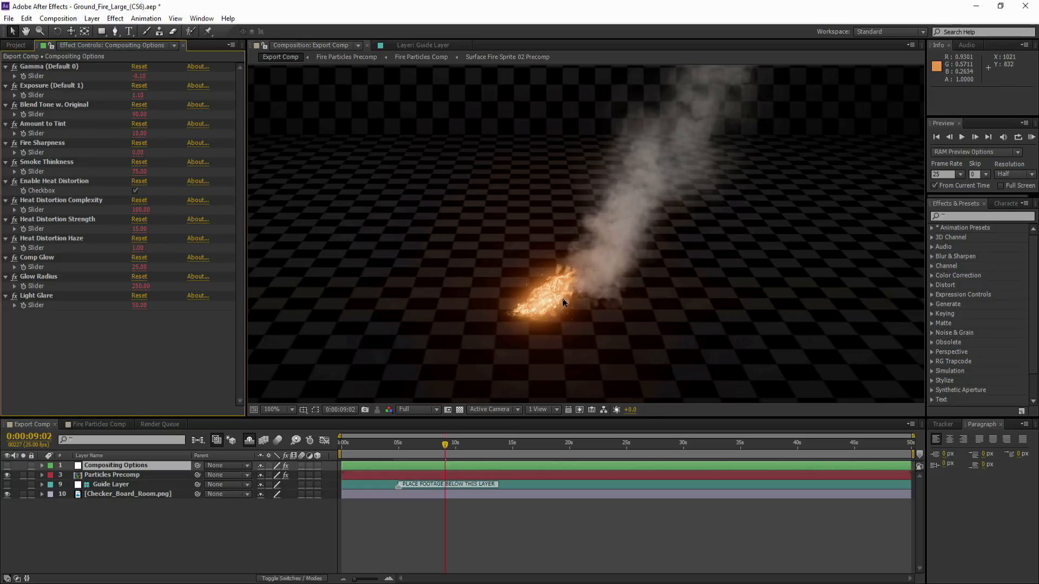
scroll(553, 315, "up", 1)
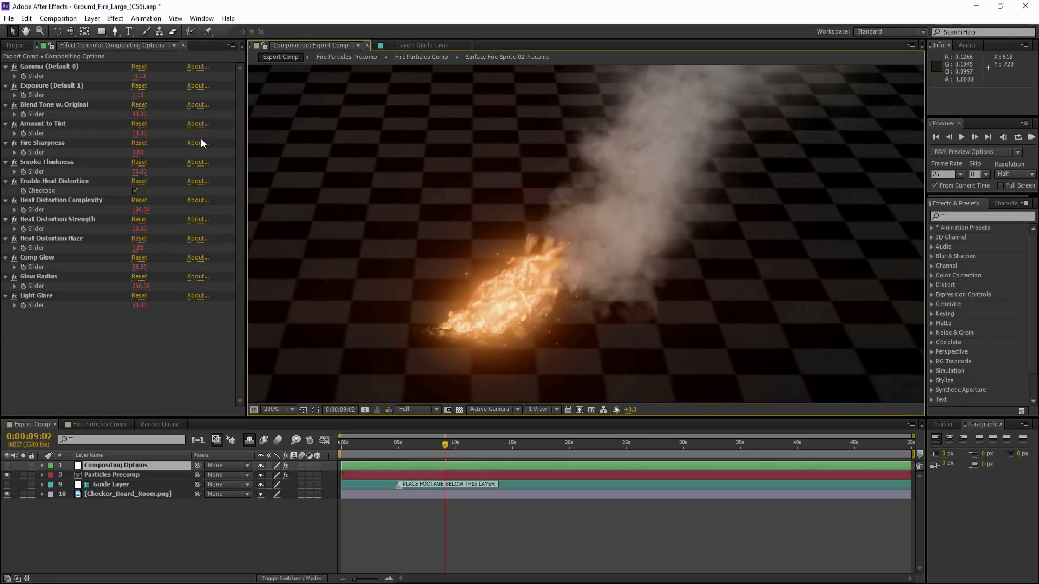
Try a Fire Sharpness of 50 in the Compositing Options and return it to 0.
left_click(138, 153)
type("50")
key("Return")
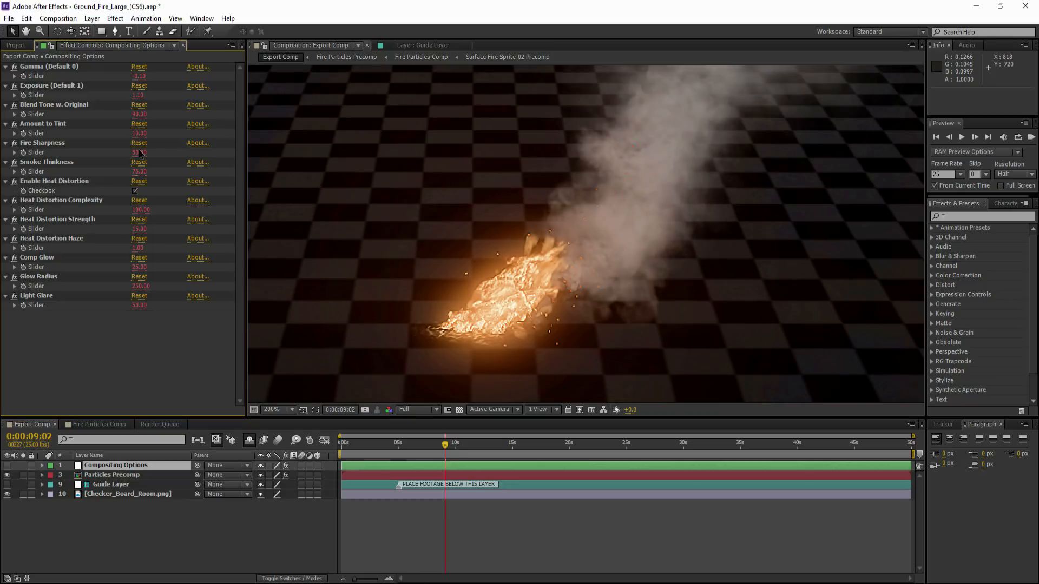
left_click(140, 154)
type("60")
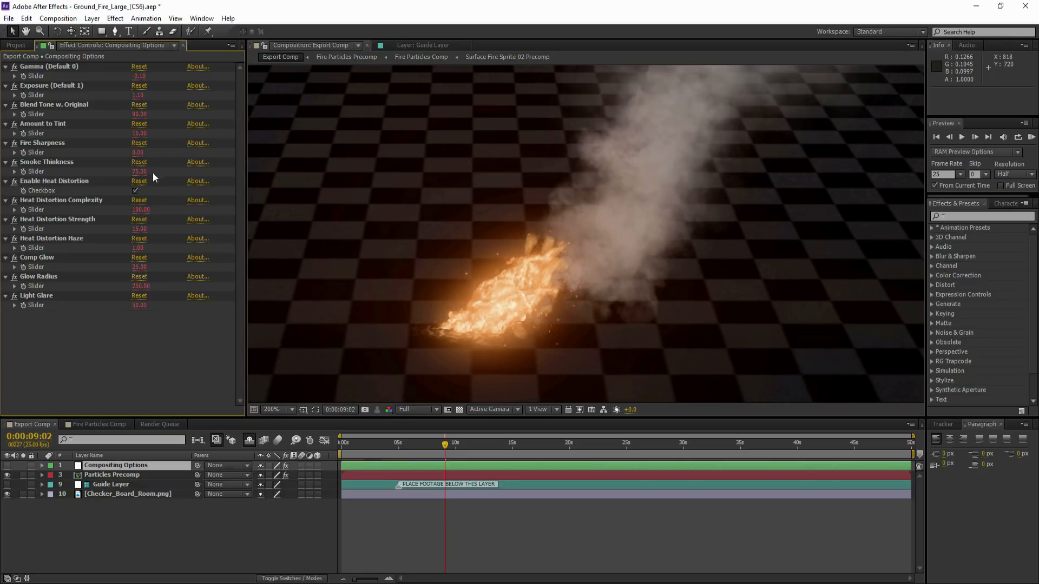
Set Smoke Thinkness to 100 in the Compositing Options.
left_click(138, 173)
type("0")
key("Return")
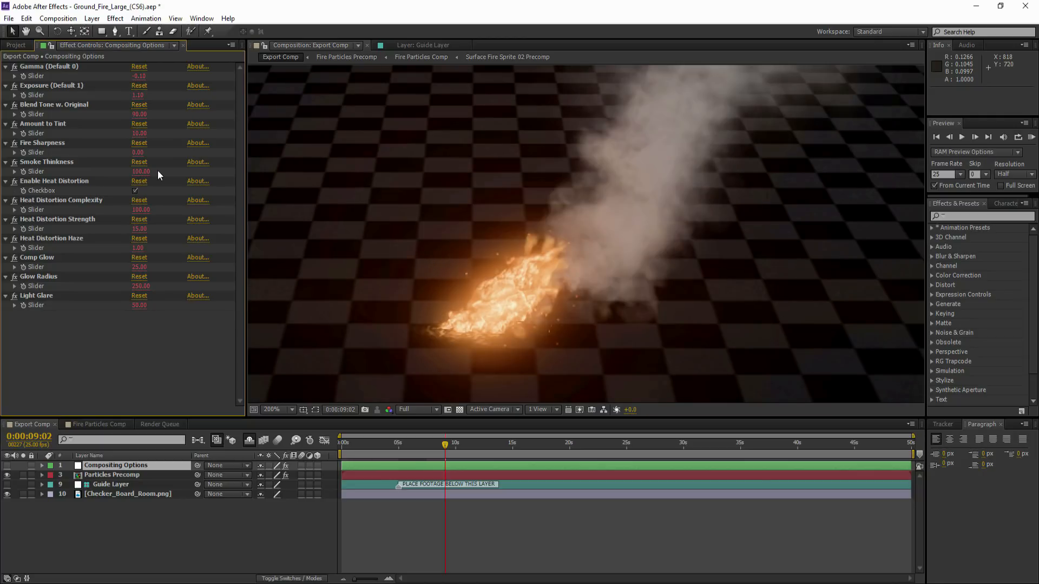
Set Comp Glow, Glow Radius and Light Glare to 100 each in the Compositing Options.
left_click(139, 267)
type("100")
left_click(140, 286)
type("1")
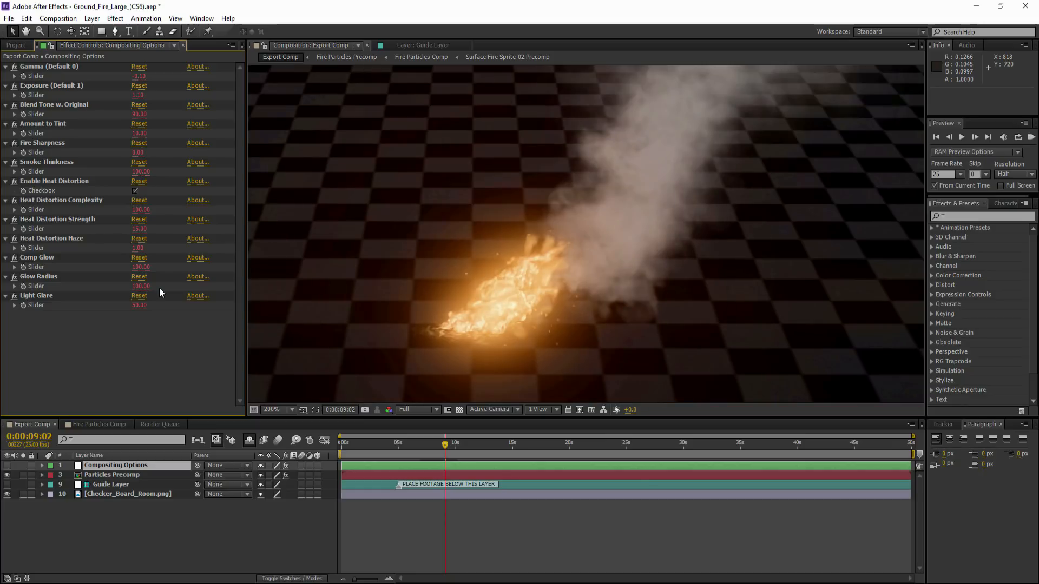
left_click(139, 305)
type("10")
key("comma")
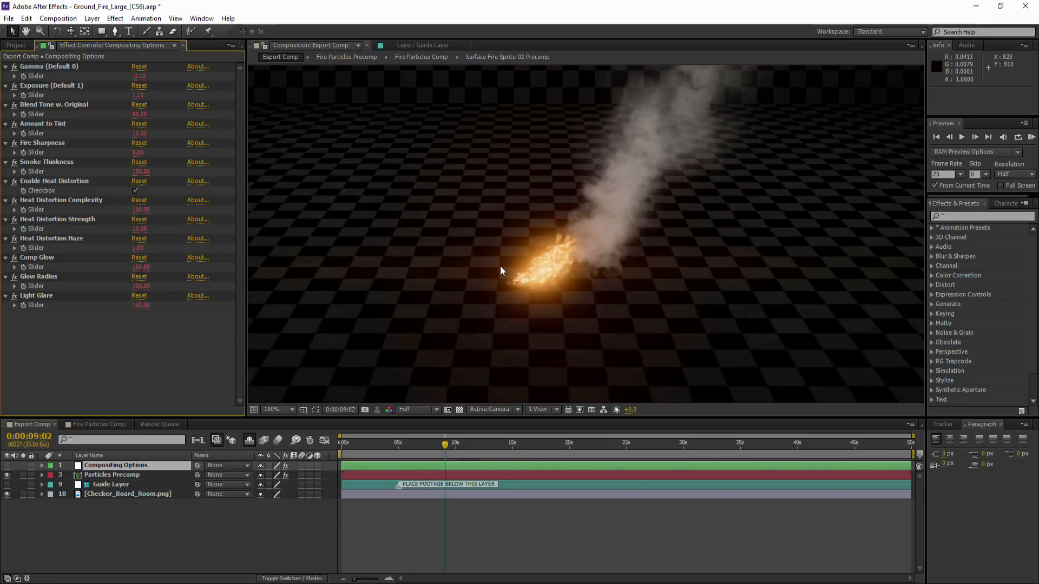
key("comma")
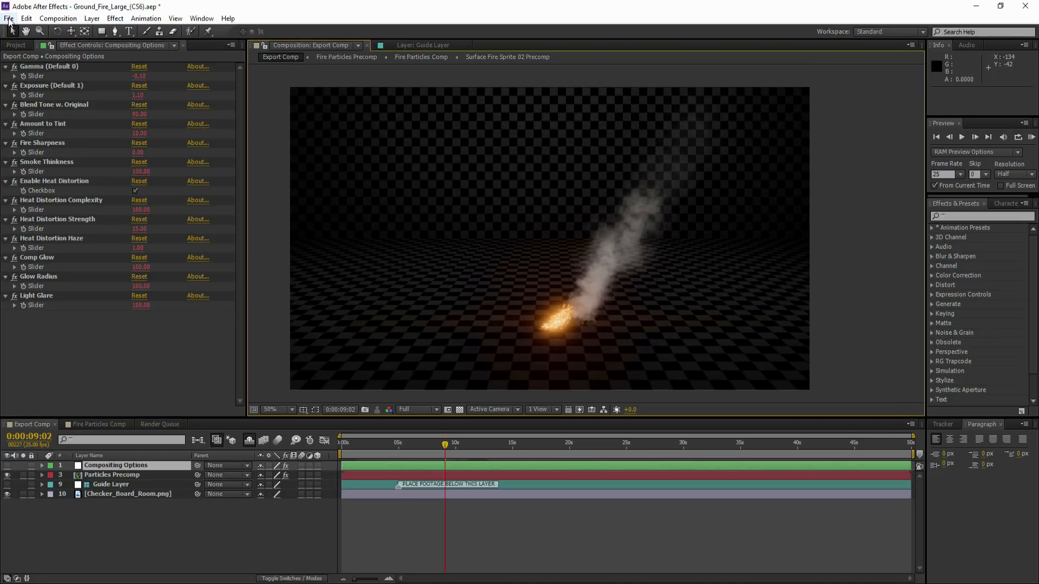
Open Huge_Ground_Fire_(CS6).aep from the Project File 7 folder, discarding the changes to the current project.
left_click(8, 19)
left_click(32, 40)
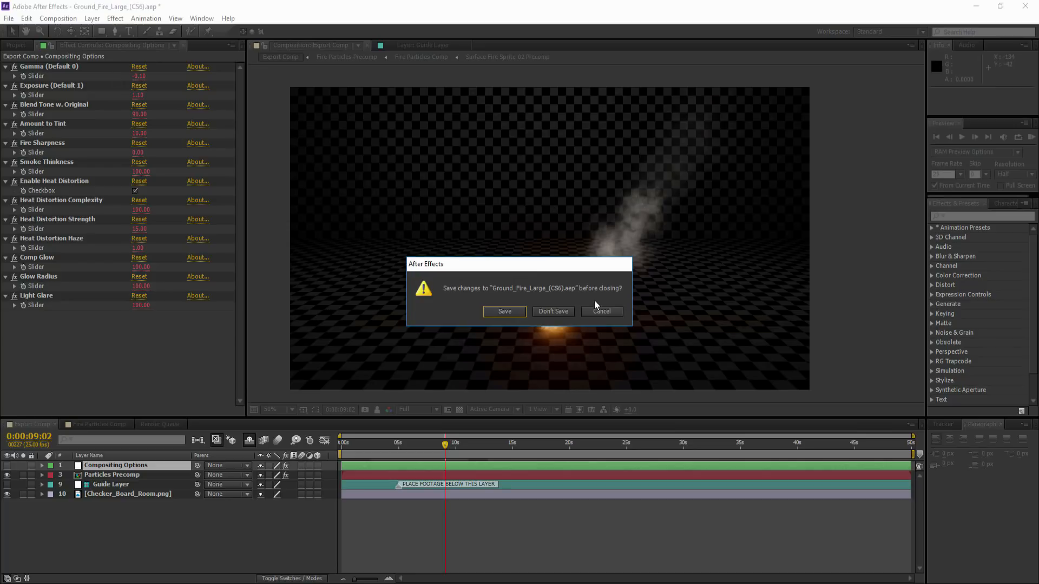
left_click(554, 311)
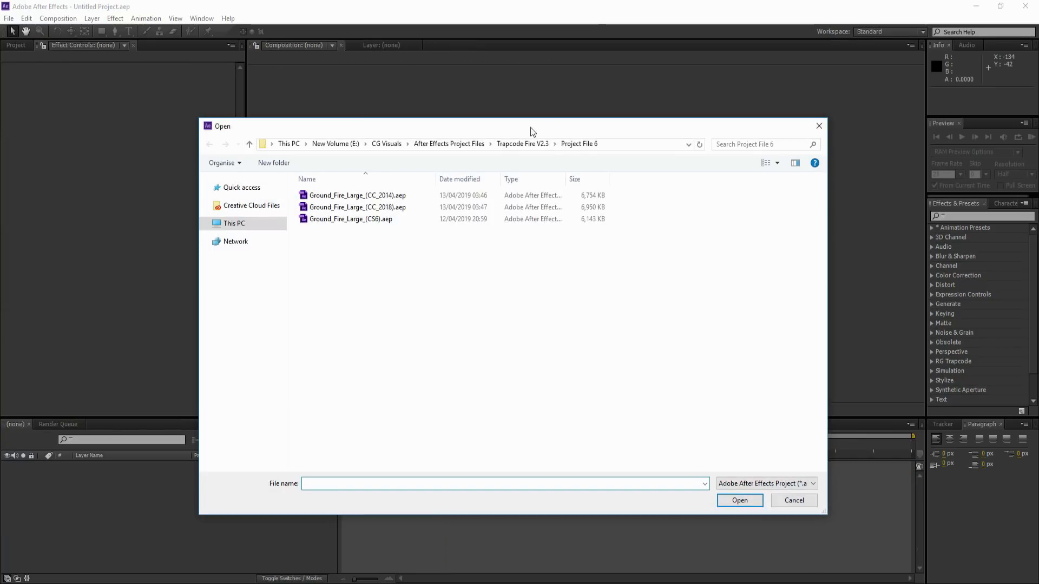
left_click(517, 145)
double_click(318, 305)
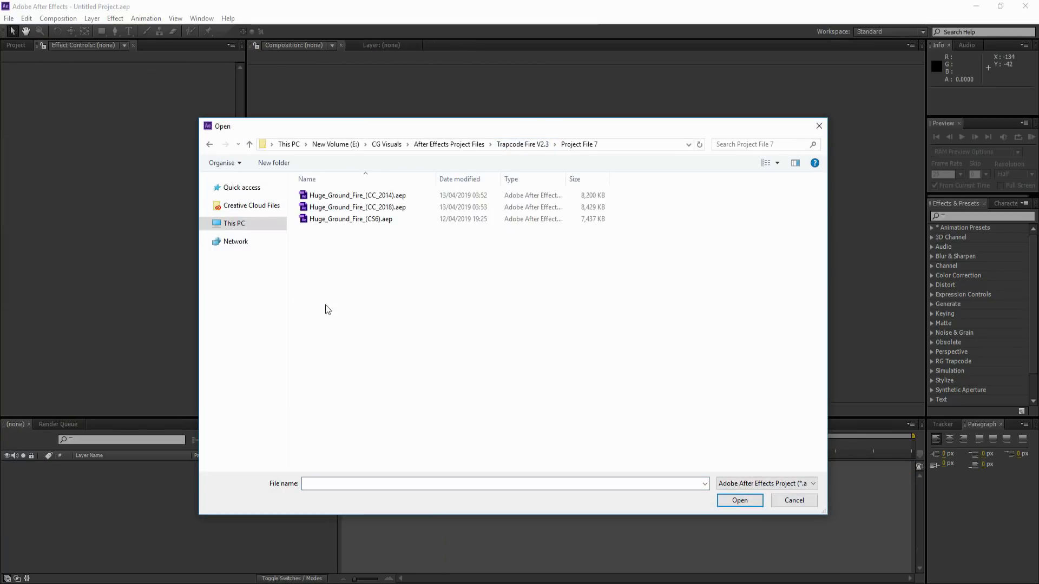
left_click(363, 226)
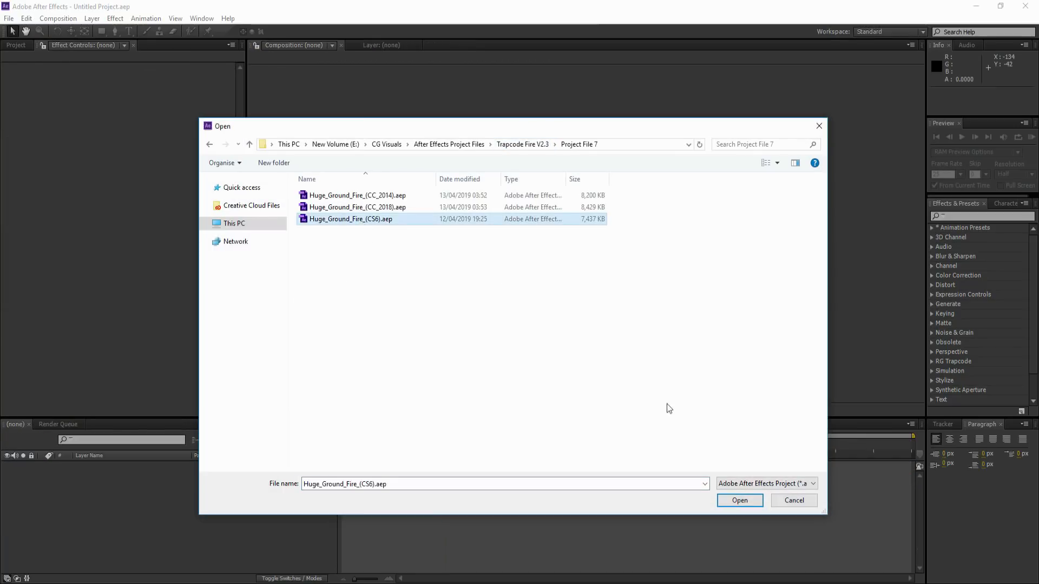
left_click(732, 501)
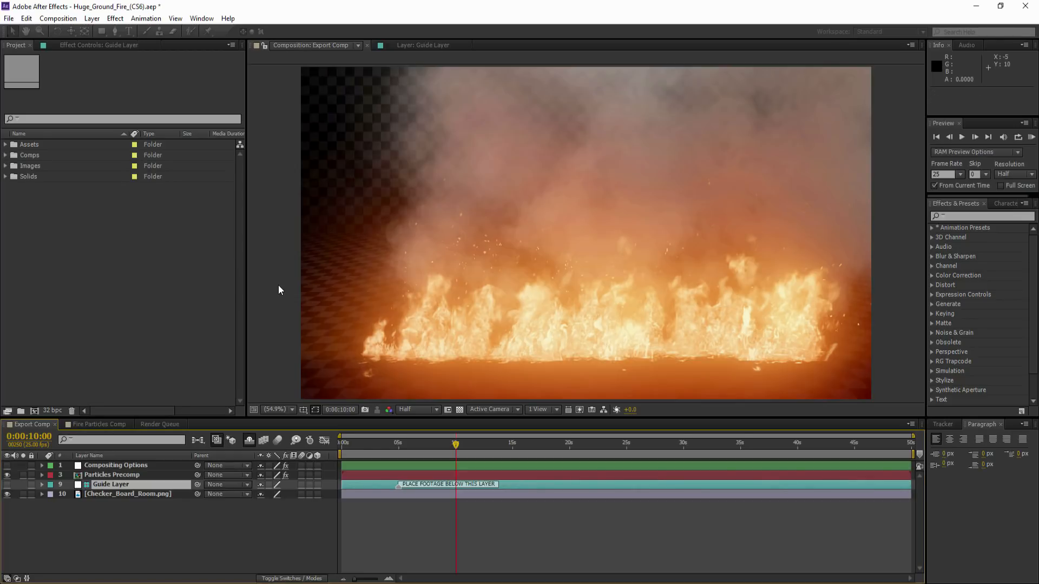
Import Green Valley (15).jpg and place it directly beneath the Guide Layer in Export Comp.
right_click(47, 239)
mouse_move(86, 283)
left_click(201, 283)
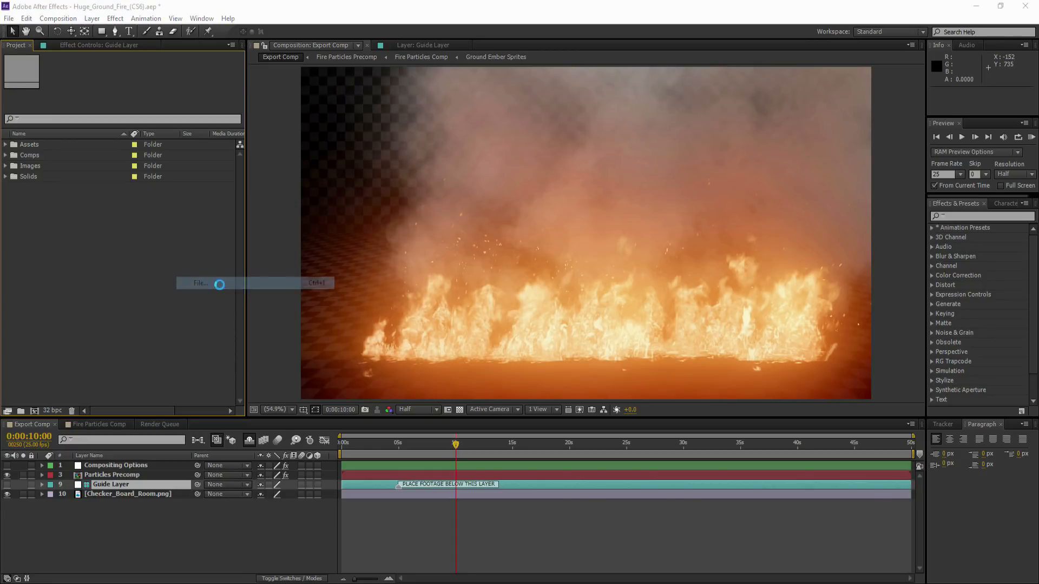
scroll(845, 304, "down", 4)
left_click(858, 249)
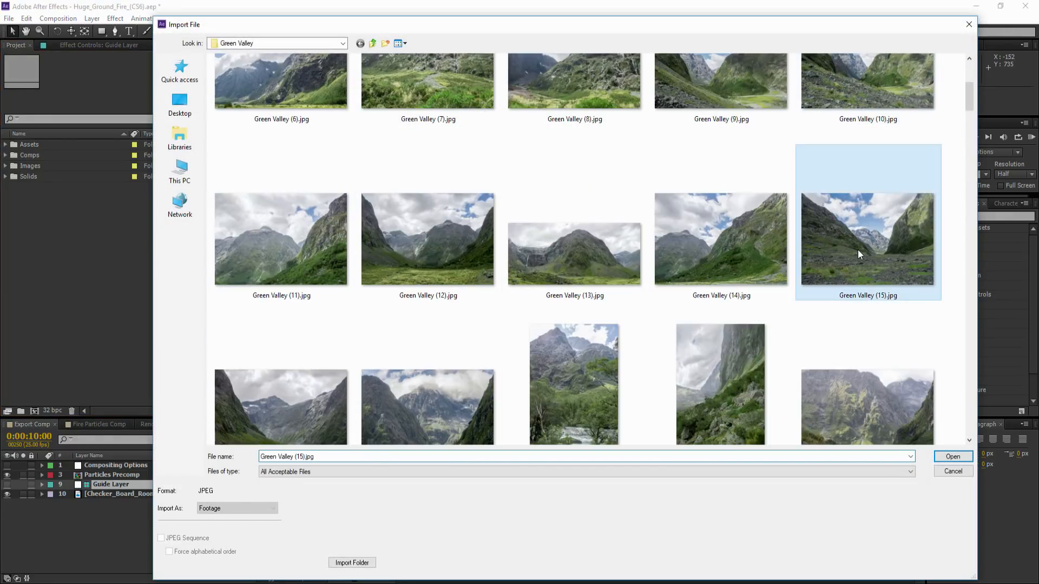
left_click(951, 457)
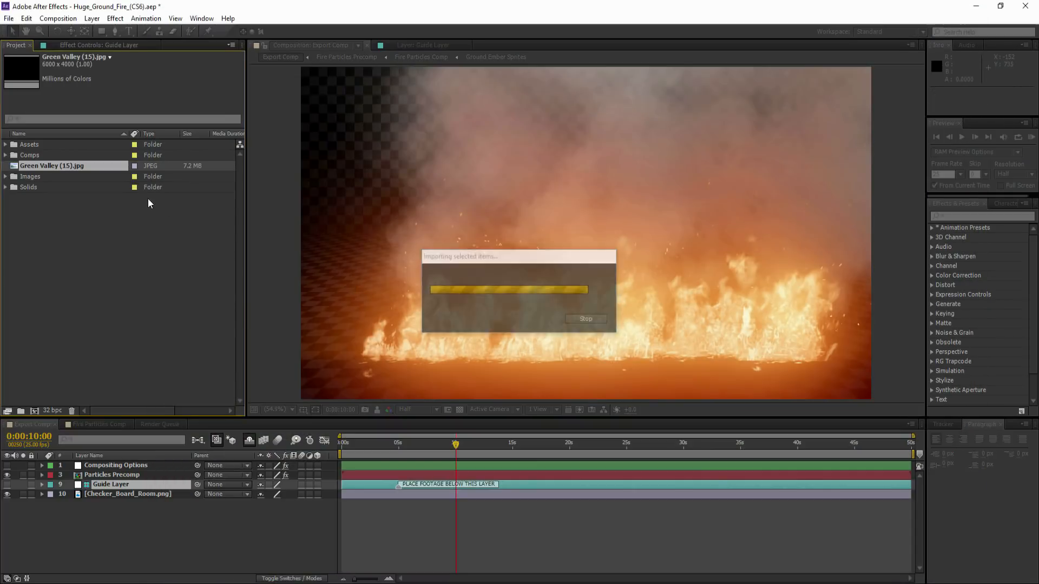
left_click_drag(129, 491, 122, 491)
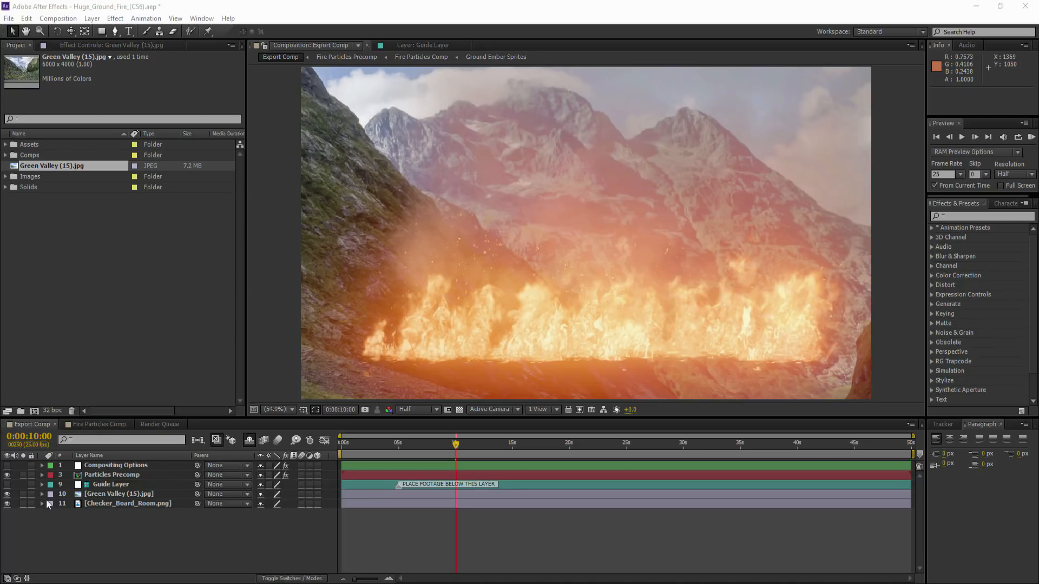
Scale the soloed Green Valley (15).jpg layer to 32% so it fits the frame, and unsolo it.
left_click(24, 495)
left_click(100, 496)
key("s")
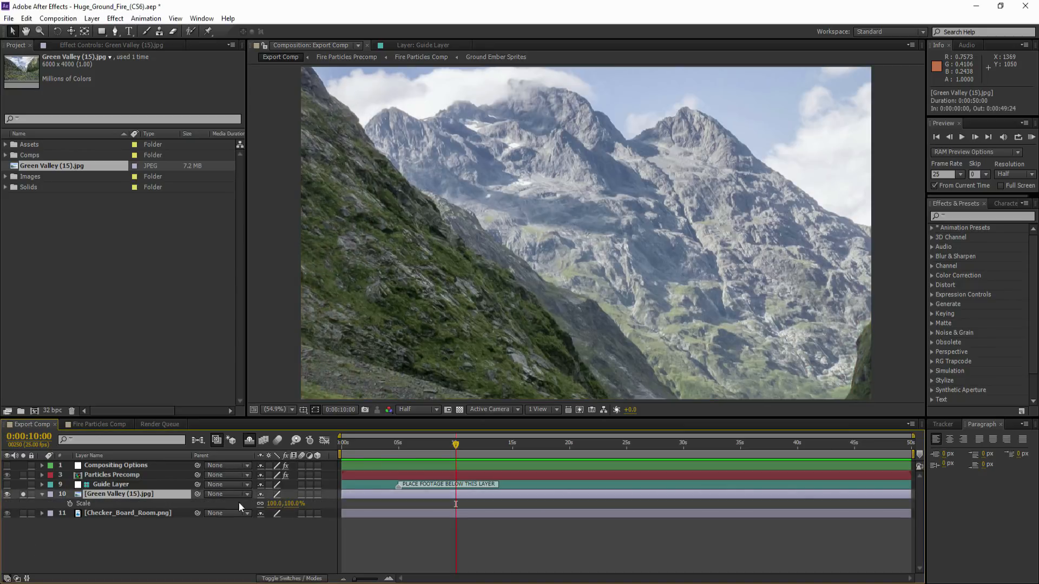
left_click_drag(275, 505, 239, 506)
left_click(210, 518)
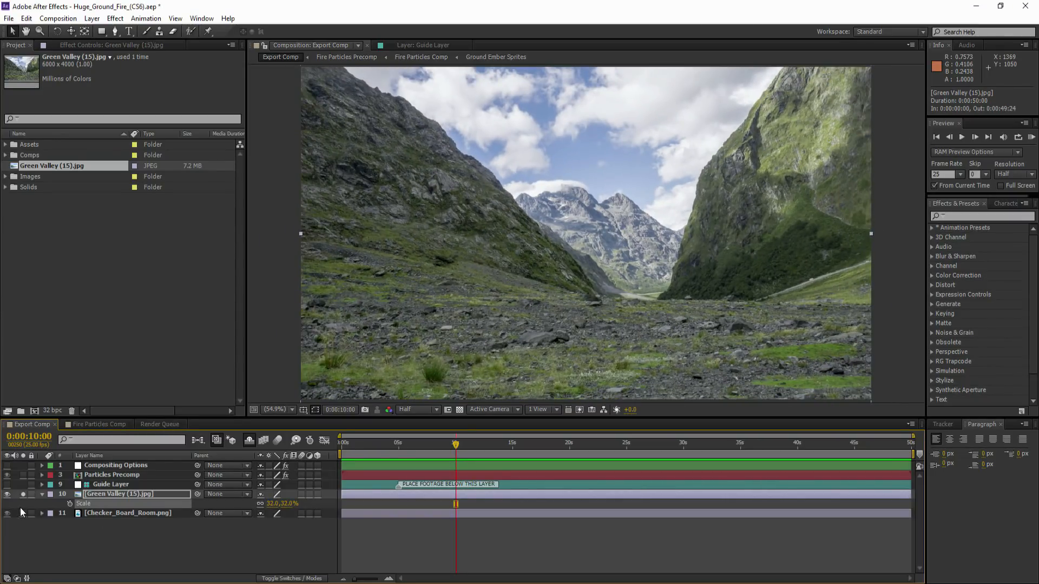
left_click(23, 493)
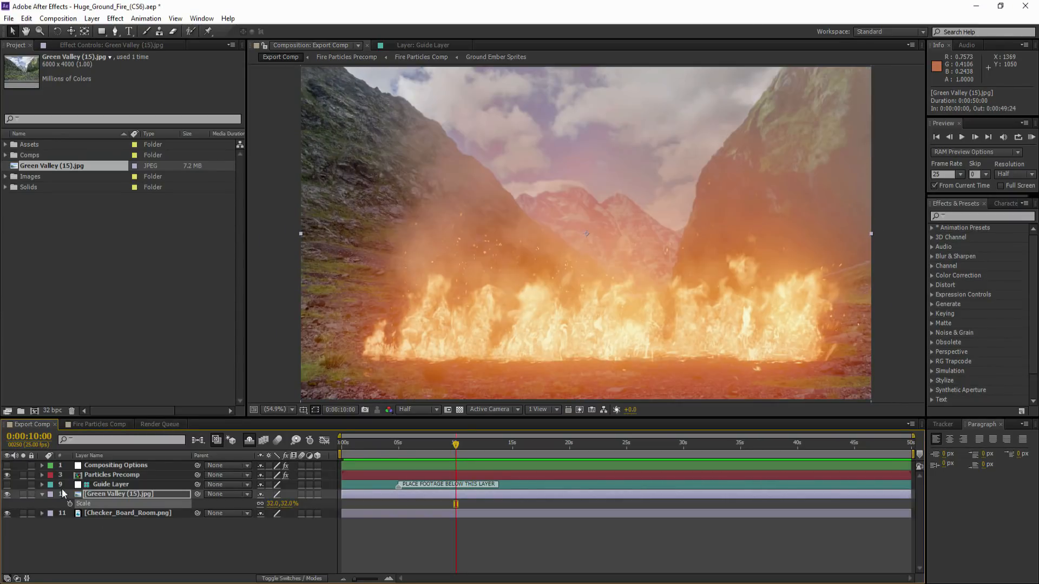
Copy the Green Valley image layer to the bottom of Fire Particles Comp and solo the Proxy Simulation and Grid Comp layers.
left_click(102, 494)
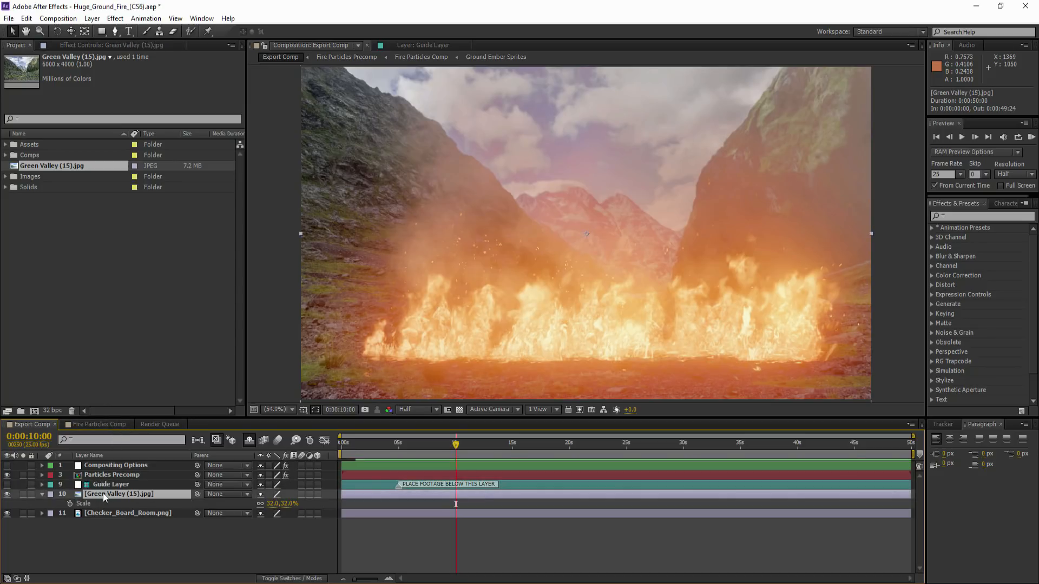
left_click(97, 425)
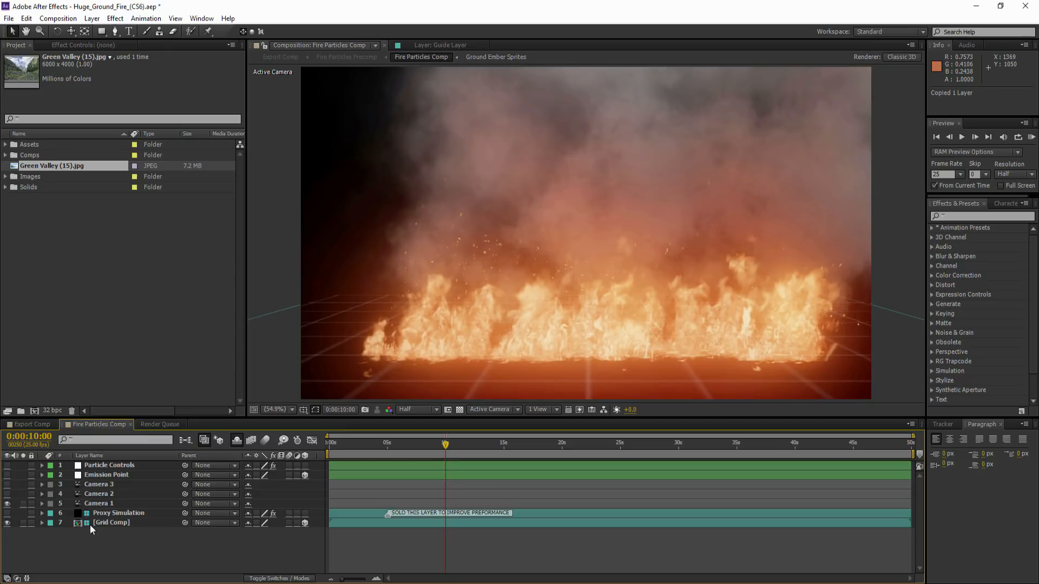
left_click(24, 514)
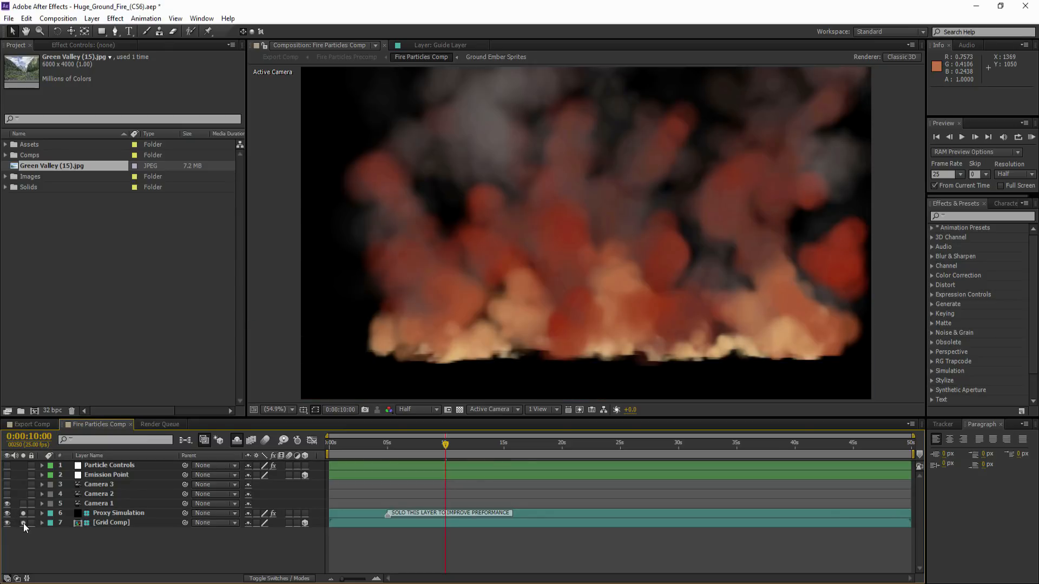
key("ctrl+v")
left_click_drag(92, 466, 99, 547)
left_click_drag(100, 467, 115, 535)
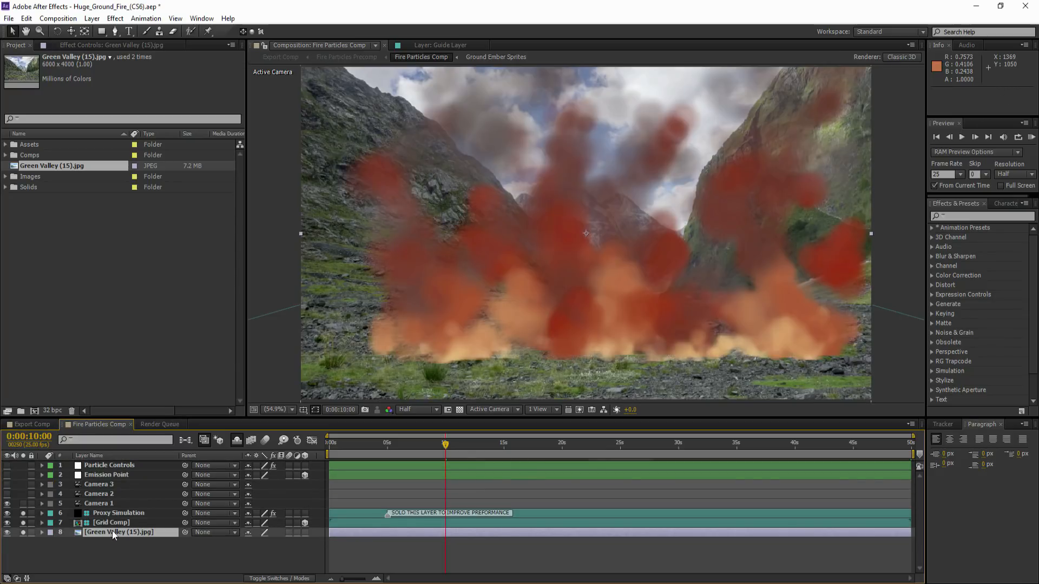
Solo the Emission Point layer and move it back in depth to a Z position of about 184.
left_click(100, 474)
left_click(23, 475)
left_click_drag(589, 366, 586, 301)
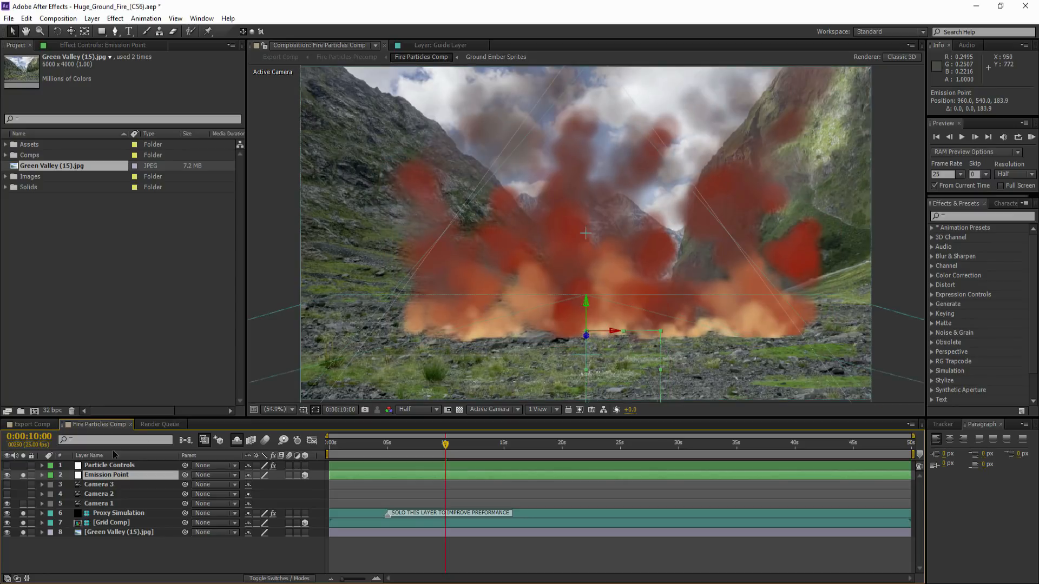
Orbit Camera 1 to a position of about 955, 455, -606 to match the valley's ground perspective.
left_click(99, 503)
left_click(72, 32)
left_click(127, 42)
left_click_drag(572, 265, 571, 259)
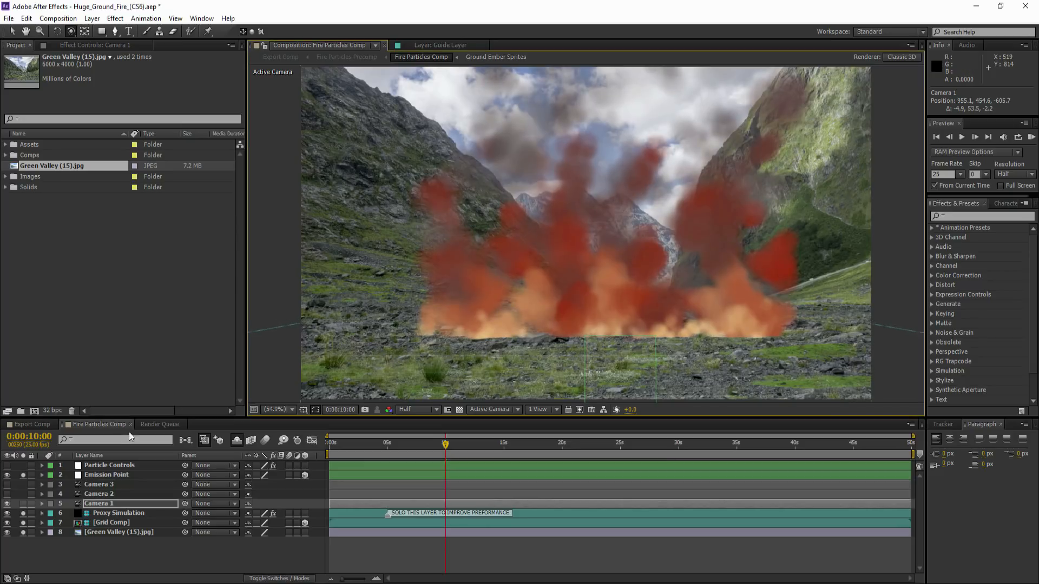
Push the Emission Point farther into the valley, to a Z position of about 1365.
left_click(98, 475)
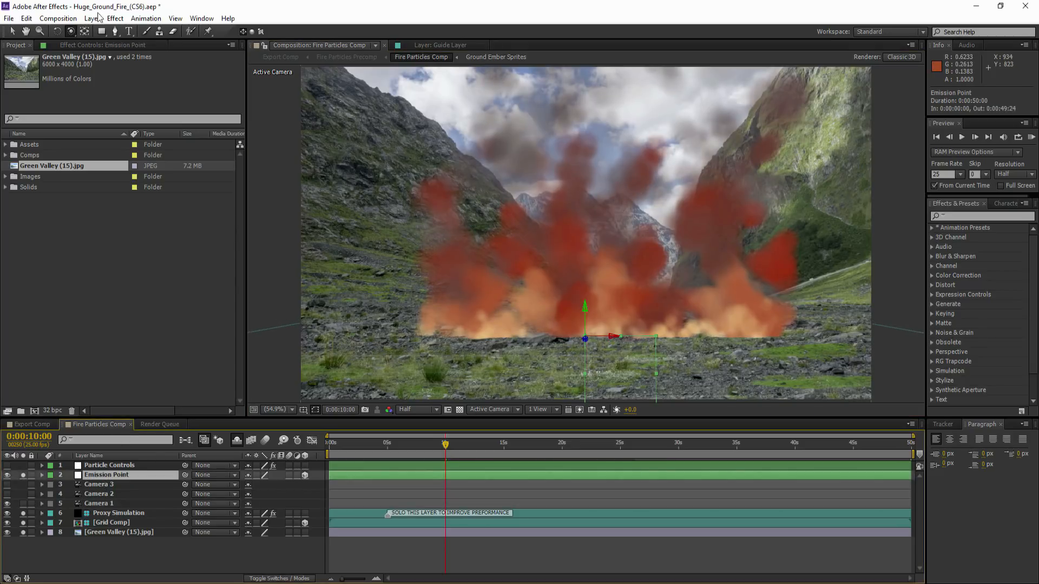
left_click(12, 31)
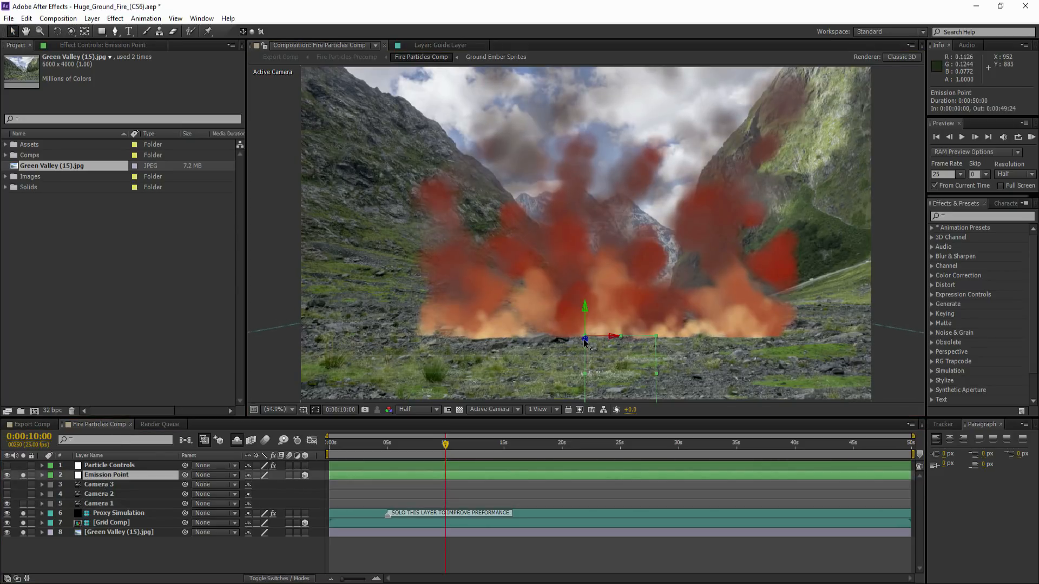
left_click_drag(586, 342, 609, 305)
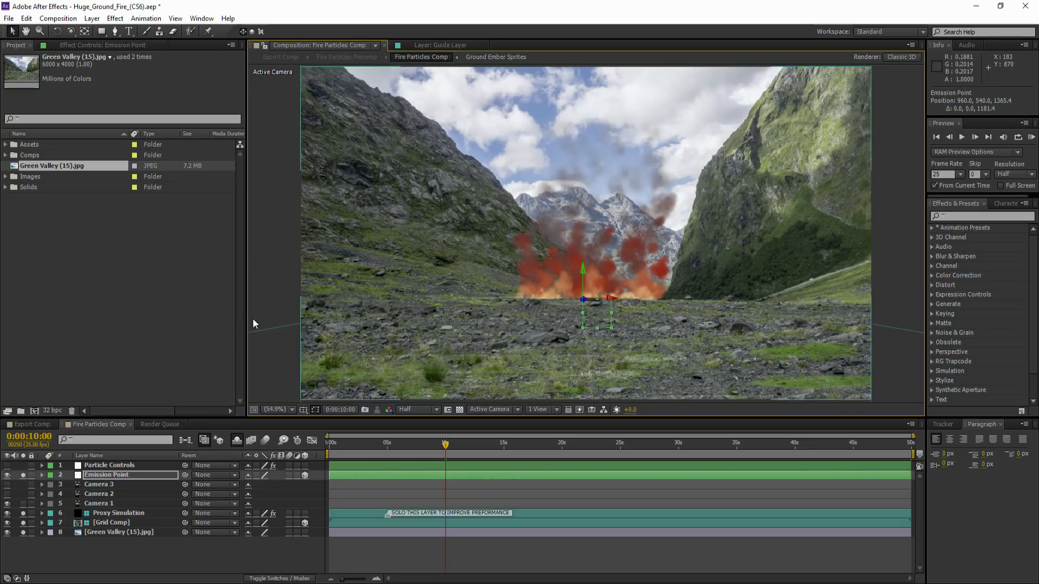
Track Camera 1 in XY to about 967, 427, -608 so the fire's base sits on the valley floor.
left_click(93, 506)
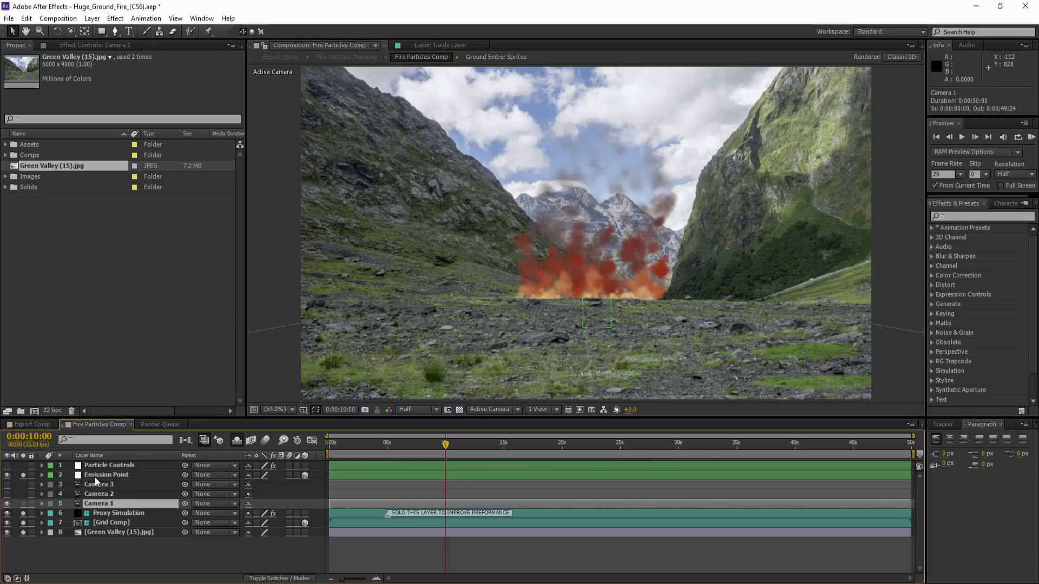
left_click(72, 32)
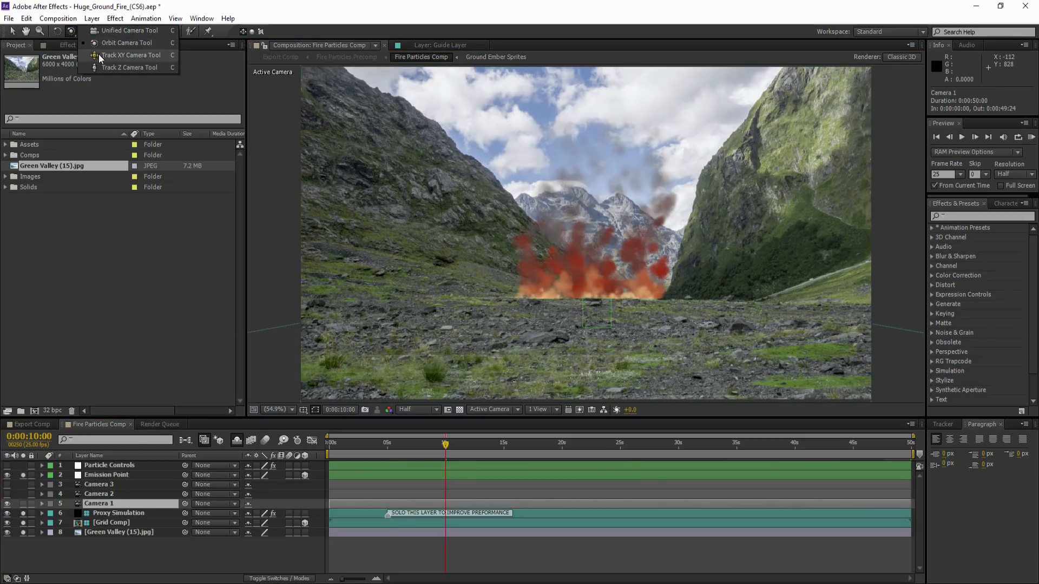
left_click(100, 56)
left_click_drag(589, 277, 579, 300)
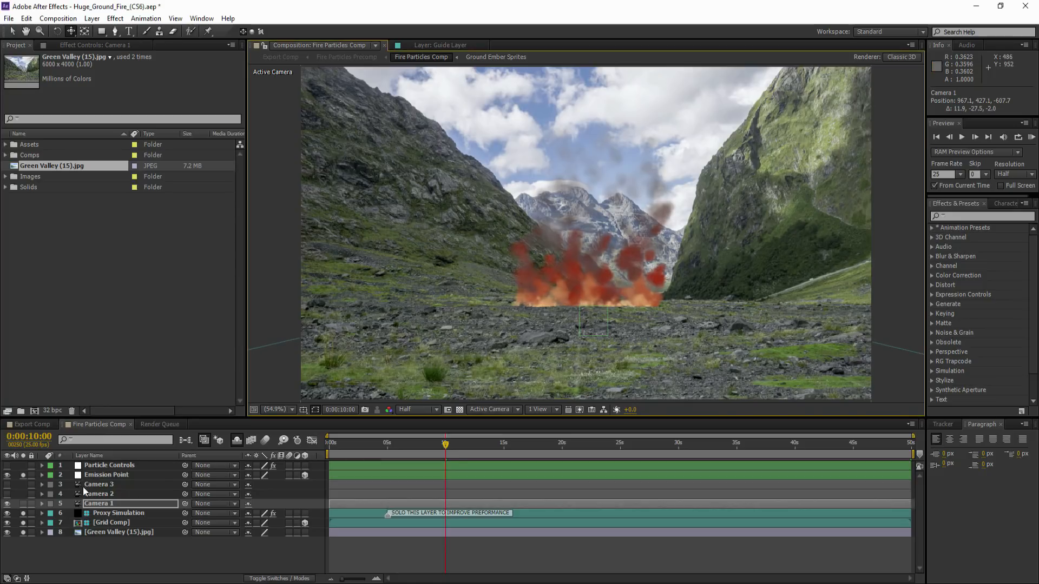
Set Emitter Size X to 1284 and Emitter Size Z to 204 in the Particle Controls.
left_click(93, 466)
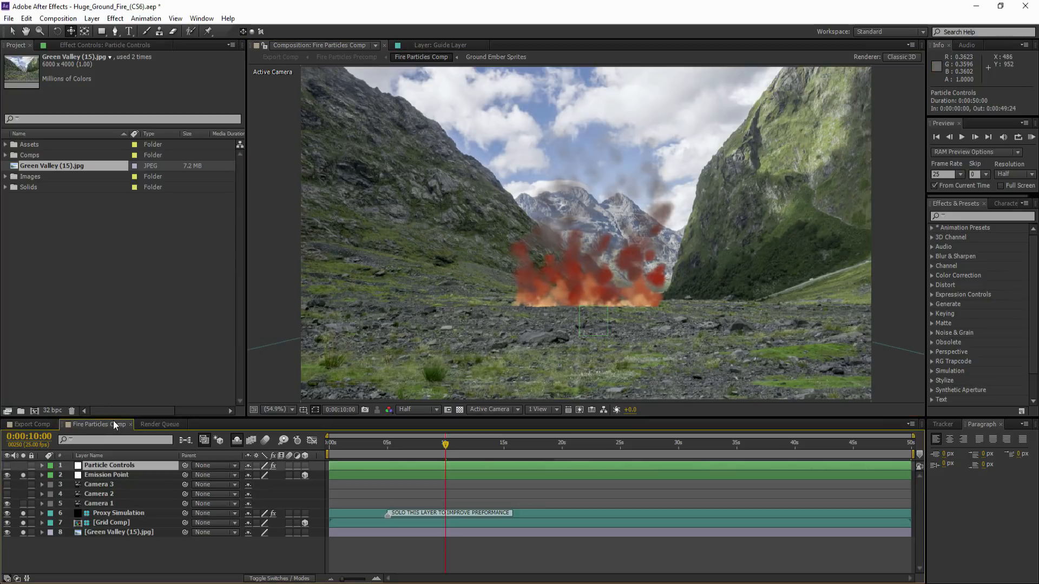
left_click(66, 45)
left_click_drag(141, 76, 582, 98)
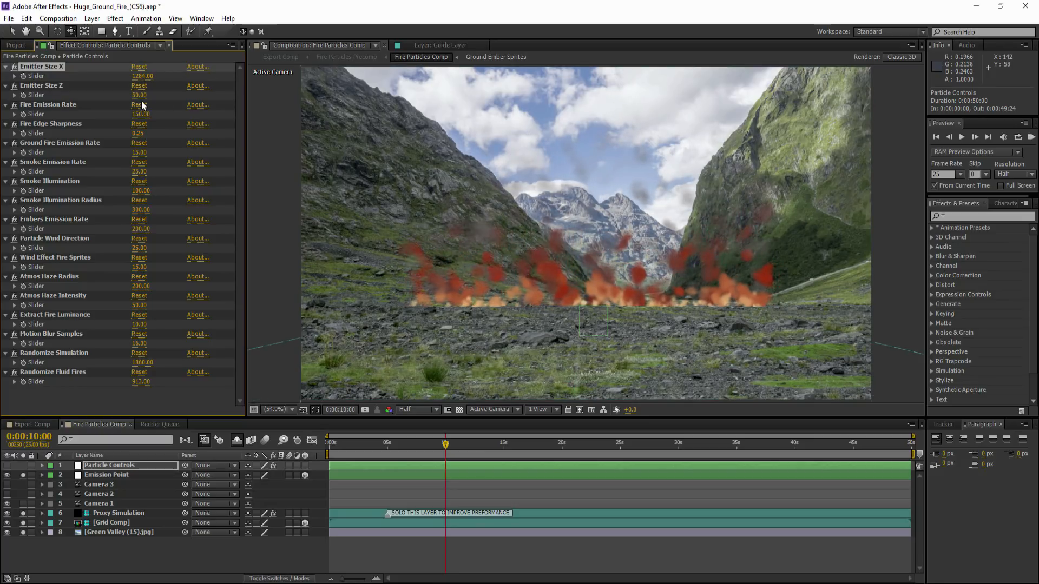
left_click_drag(152, 95, 242, 93)
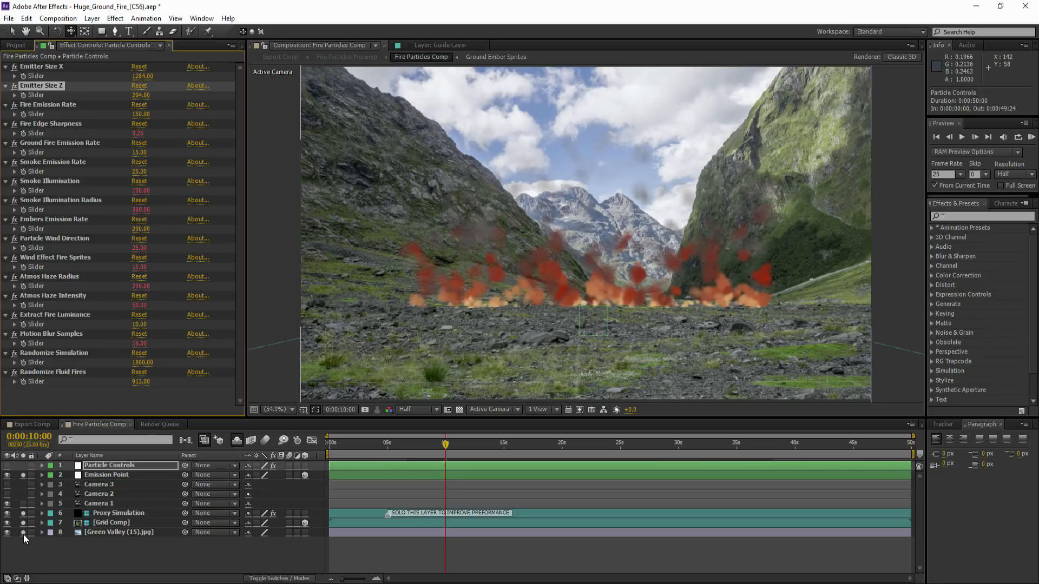
Delete the Green Valley (15).jpg layer from Fire Particles Comp and unsolo the remaining layers.
left_click(92, 533)
key("Delete")
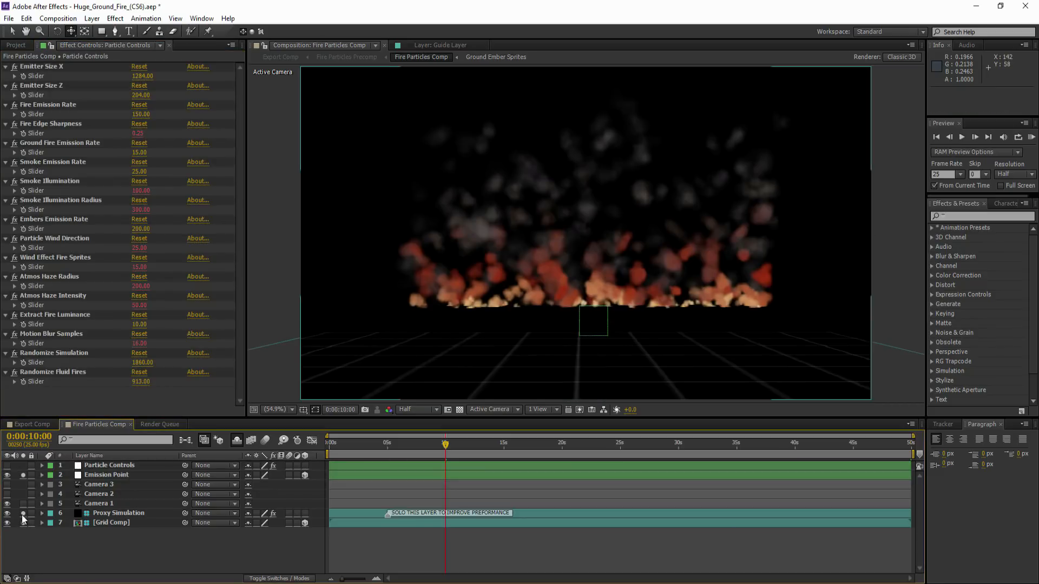
left_click(23, 475)
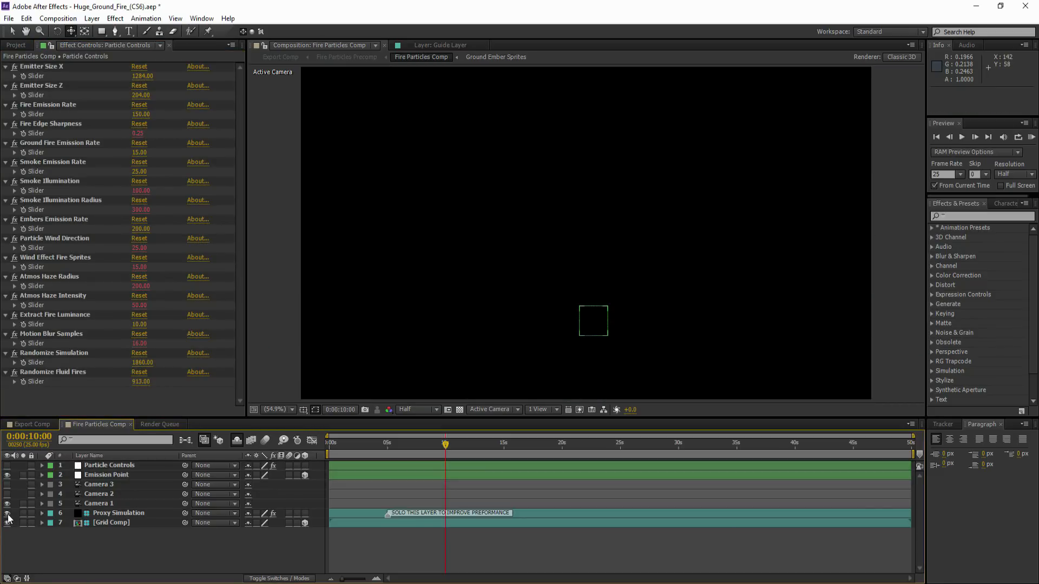
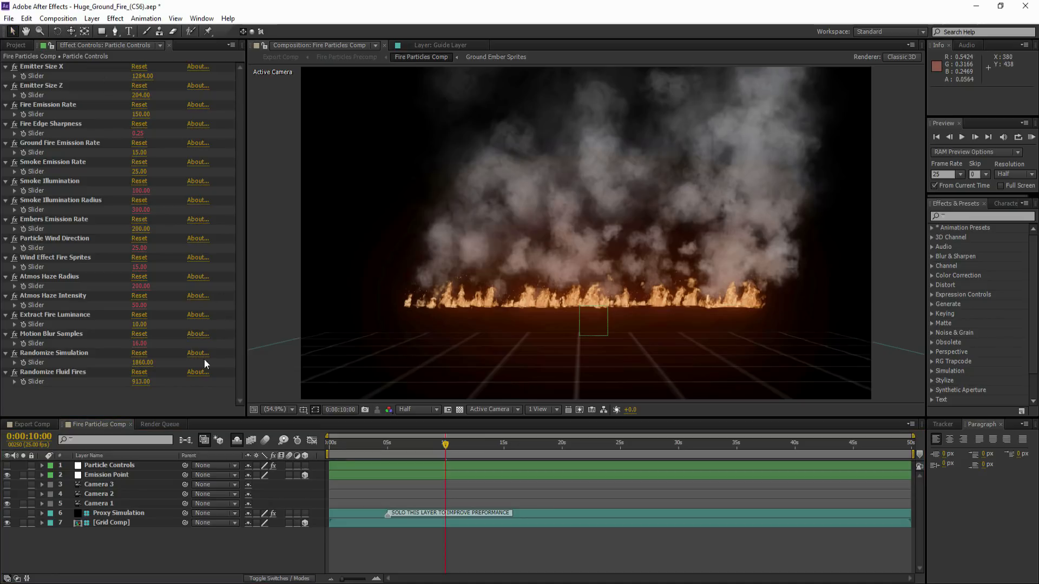
Set the Fire Emission Rate of the Particle Controls layer to 300.
left_click(112, 466)
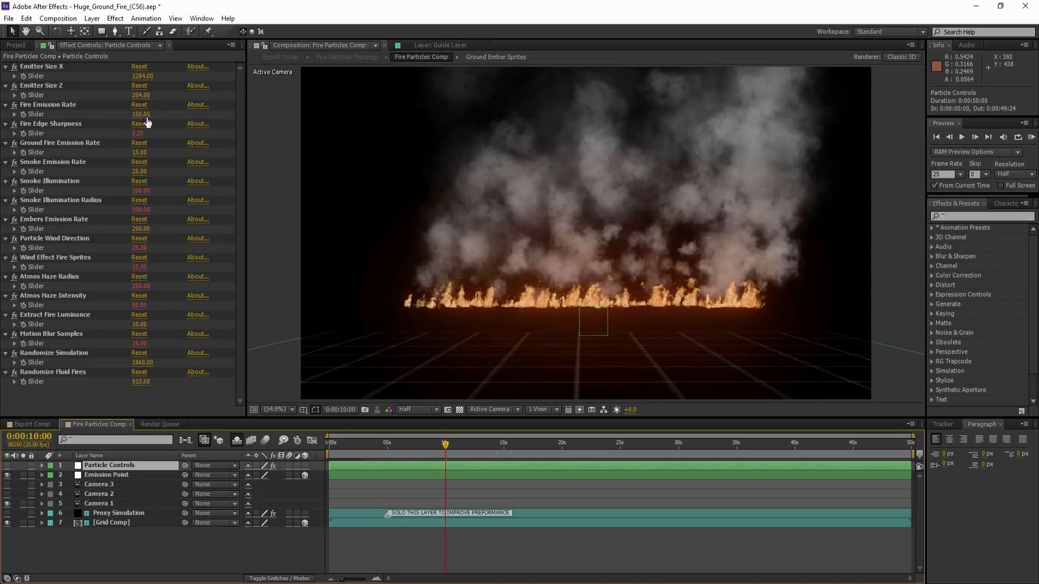
left_click_drag(141, 114, 209, 108)
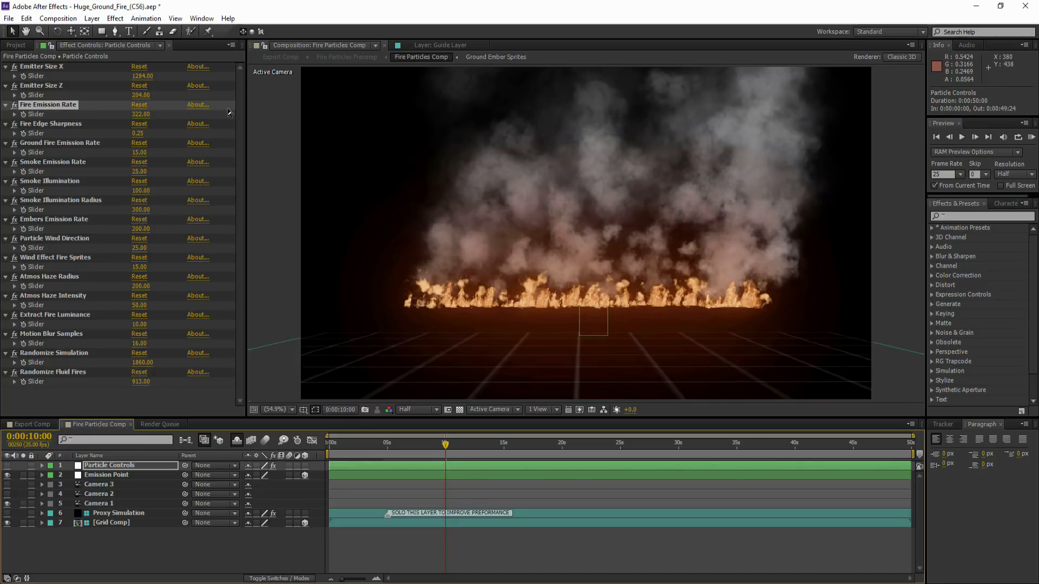
left_click_drag(142, 119, 115, 113)
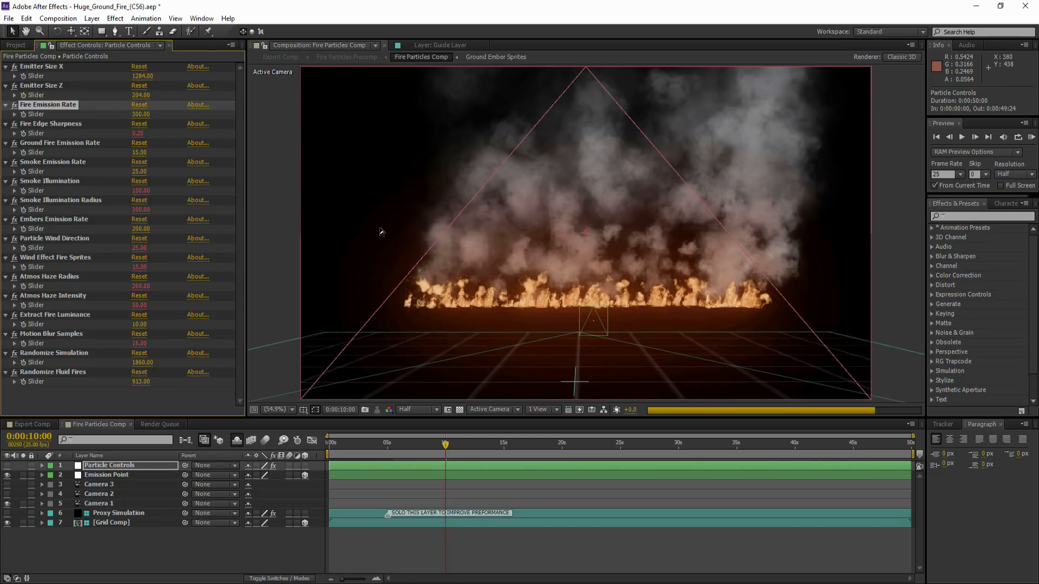
Try Fire Edge Sharpness at 0.49 and 0.1, and settle on 0.15.
scroll(525, 260, "up", 3)
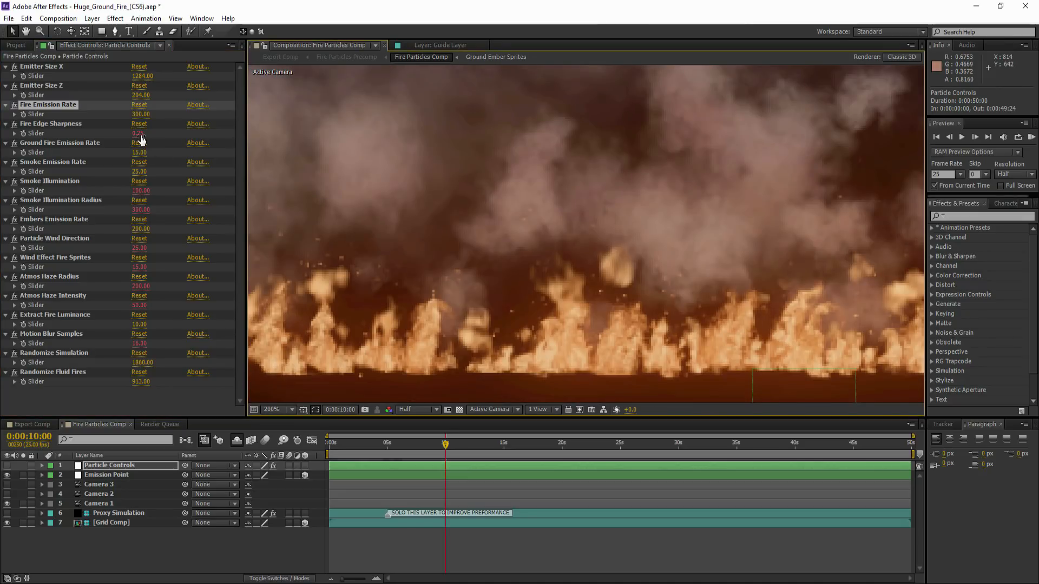
left_click_drag(142, 133, 196, 132)
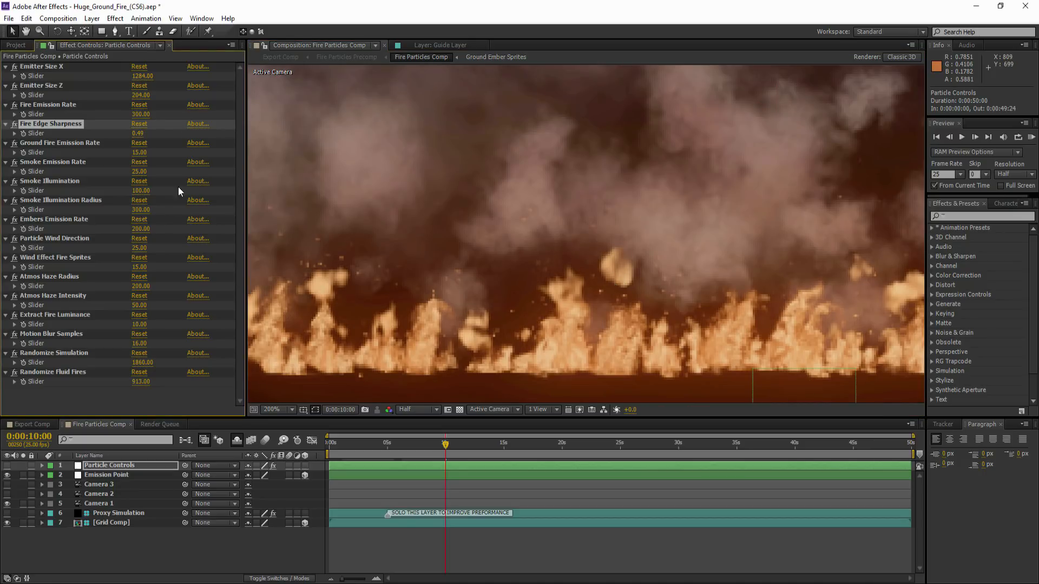
left_click(138, 134)
type("0.1")
key("Return")
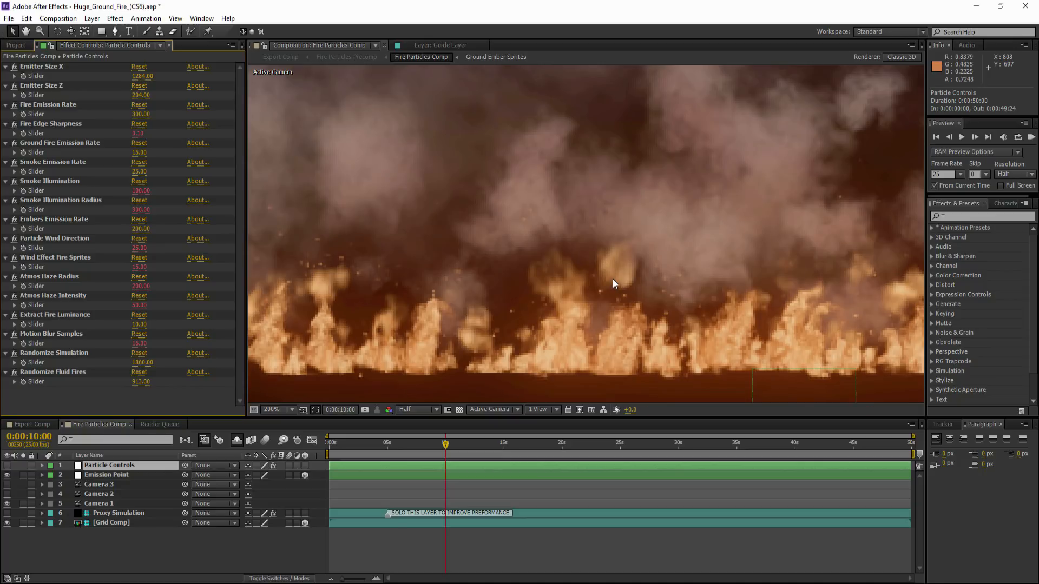
left_click(139, 135)
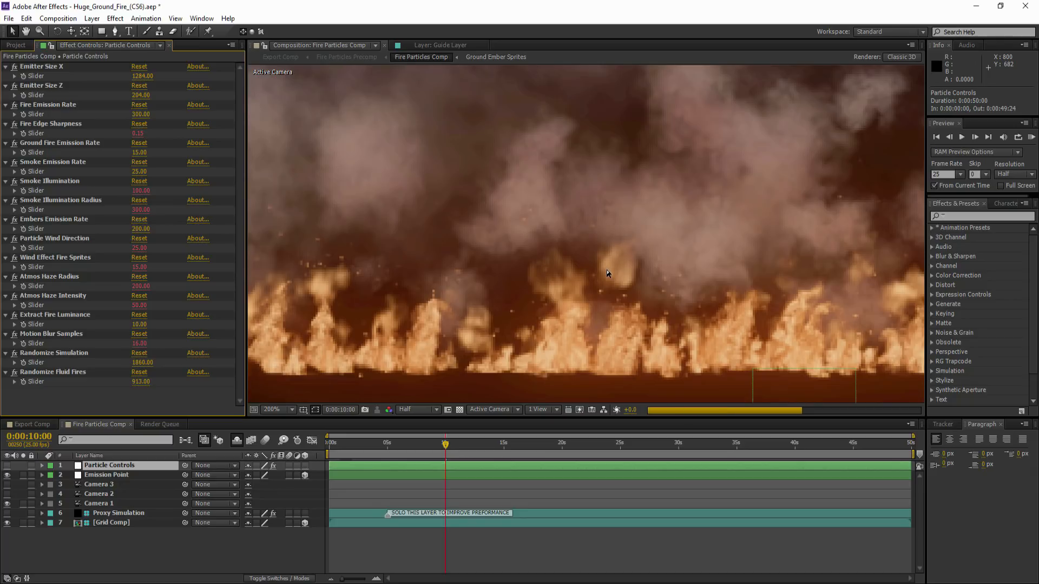
Set the Ground Fire Emission Rate to 35, Smoke Emission Rate to 85 and Embers Emission Rate to 315.
left_click(292, 409)
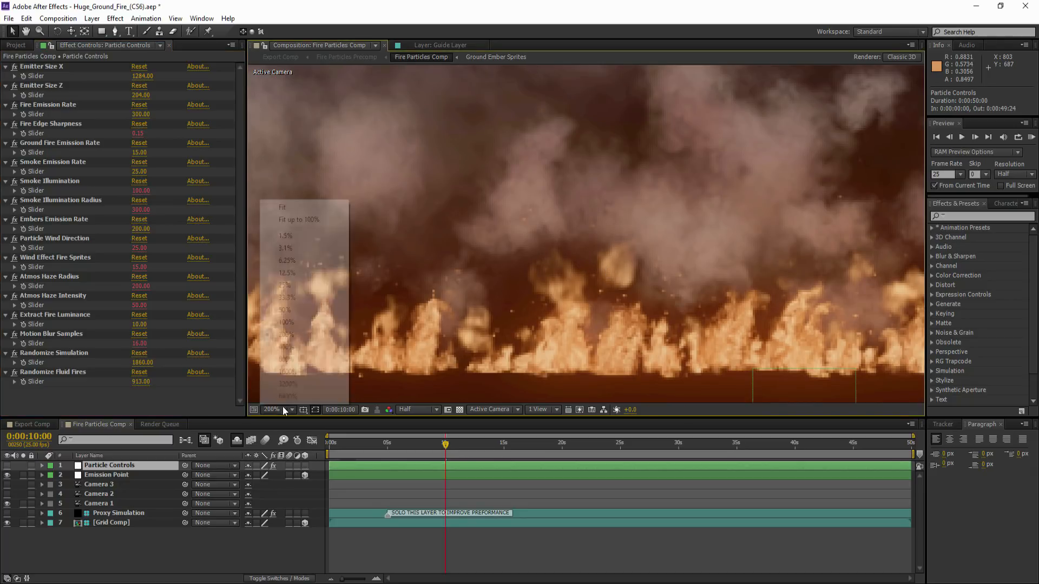
left_click(287, 207)
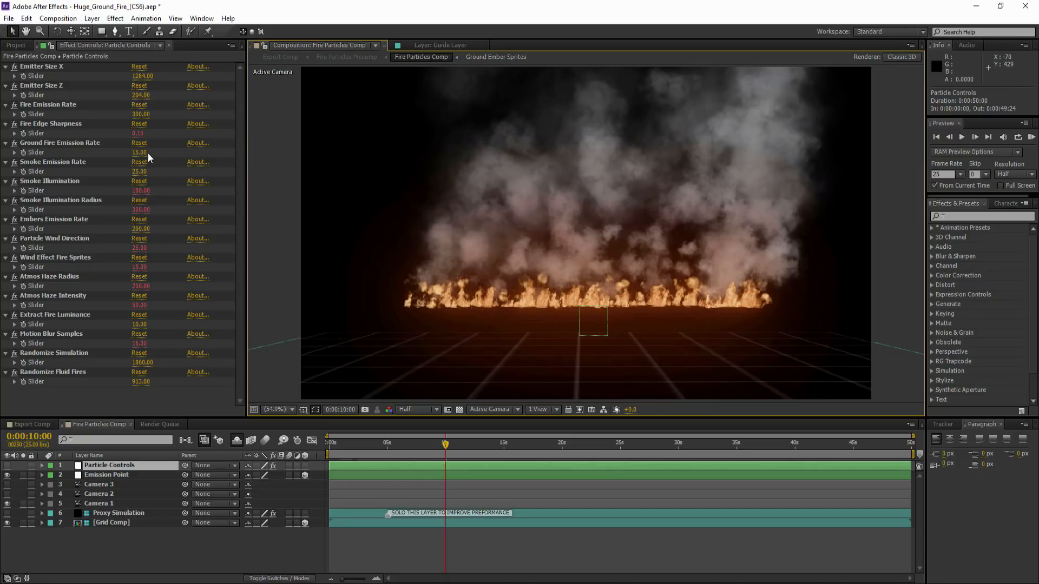
left_click_drag(140, 154, 154, 152)
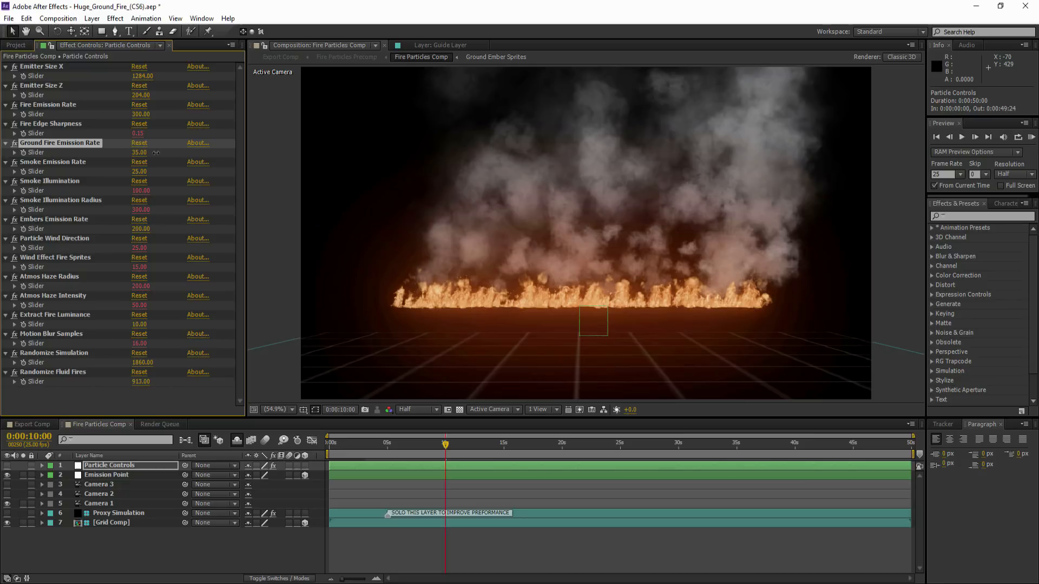
left_click_drag(141, 172, 166, 168)
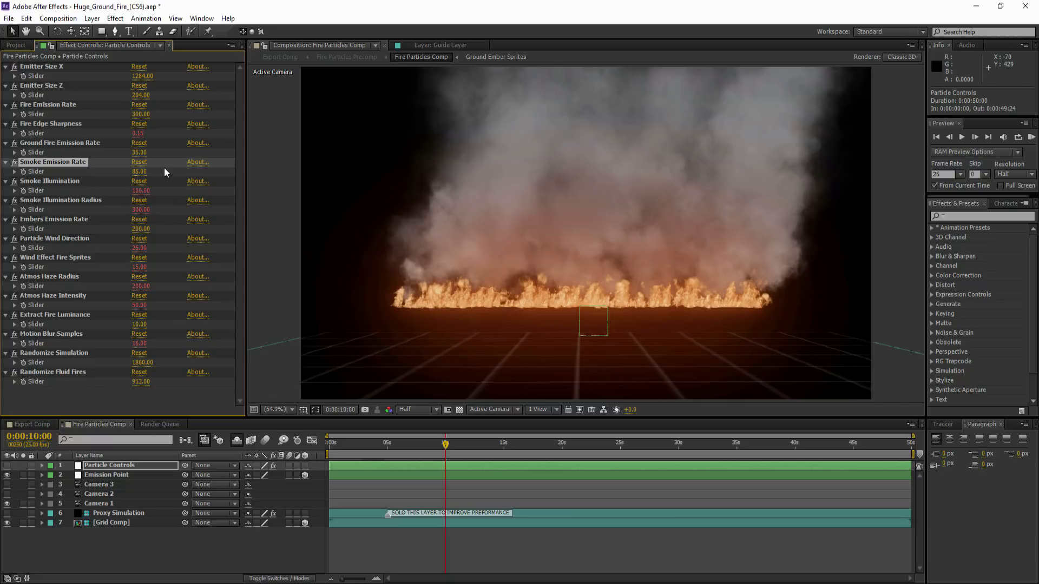
left_click_drag(139, 231, 216, 222)
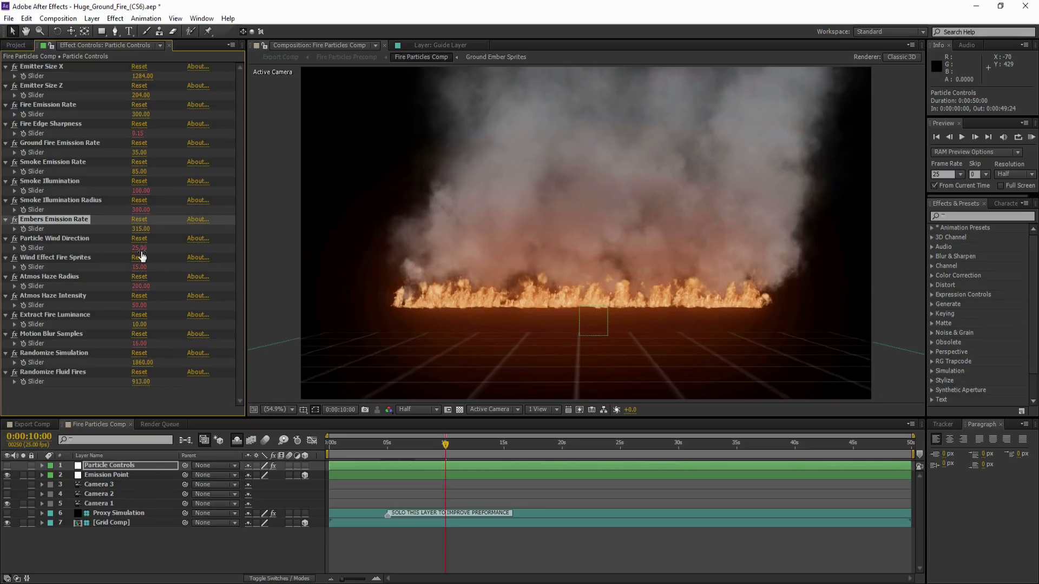
Set Particle Wind Direction to 39 after trying 56, and raise Wind Effect Fire Sprites to 28.
left_click_drag(139, 248, 154, 248)
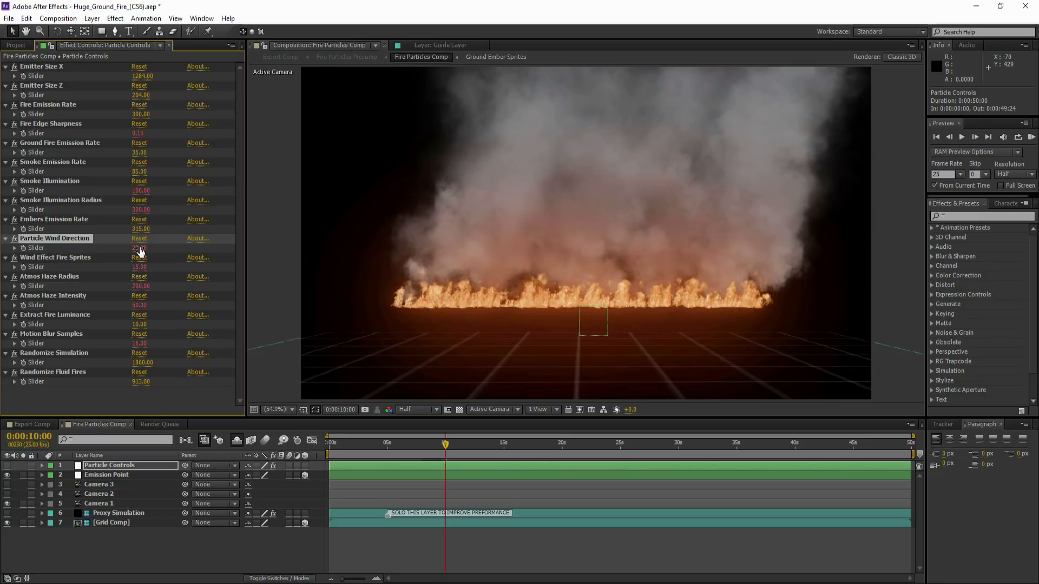
left_click_drag(150, 245, 162, 249)
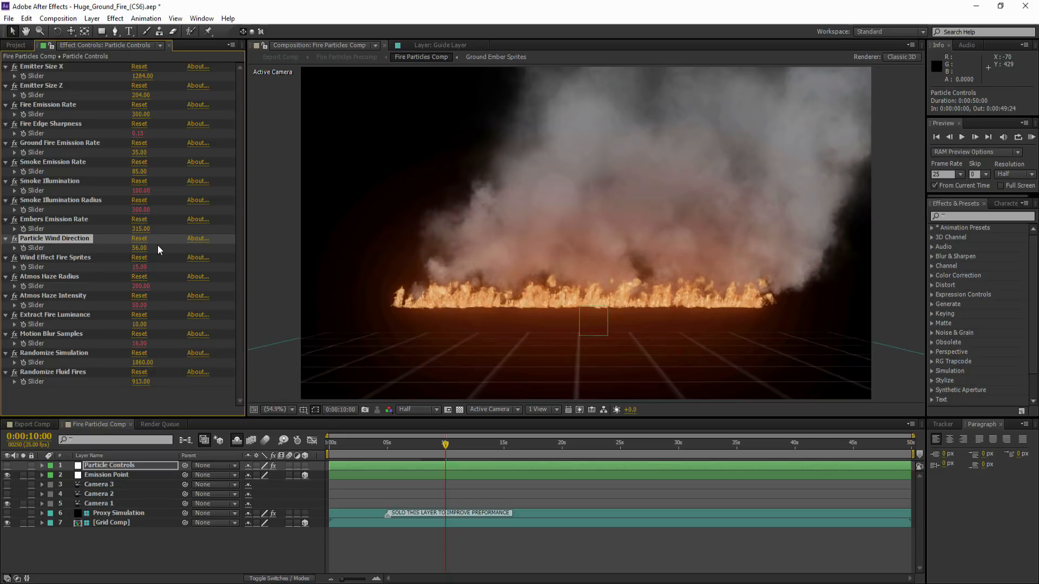
left_click_drag(139, 249, 130, 250)
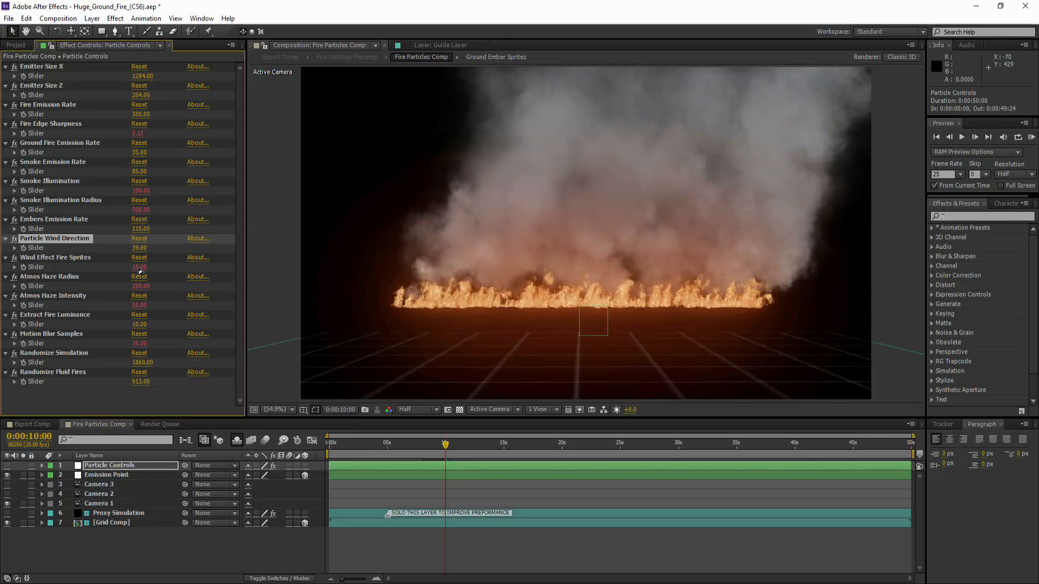
left_click_drag(139, 267, 154, 267)
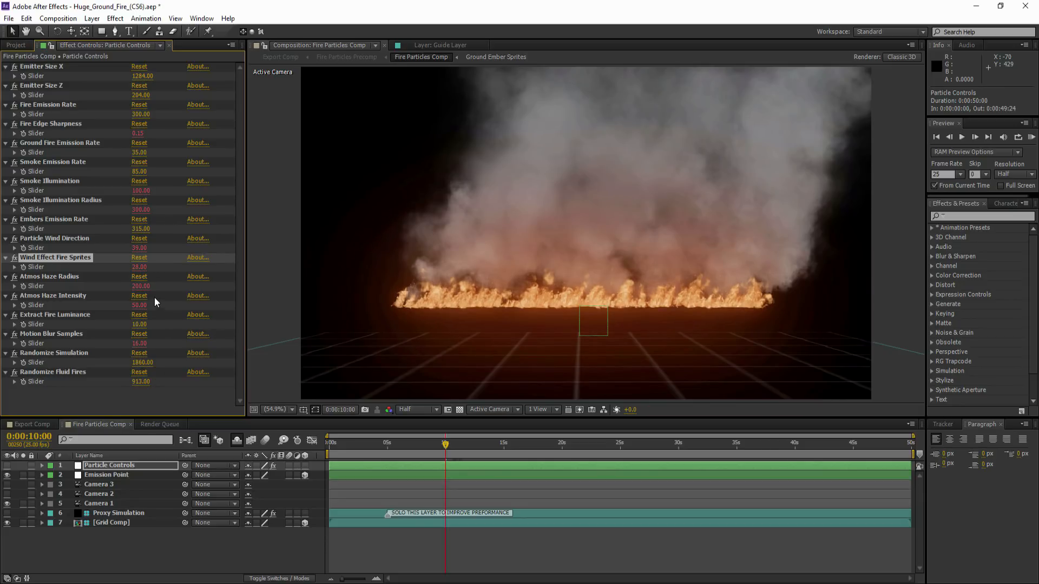
Set Atmos Haze Radius to 50 and Extract Fire Luminance to 59 in the Particle Controls.
left_click(141, 288)
type("50")
key("Return")
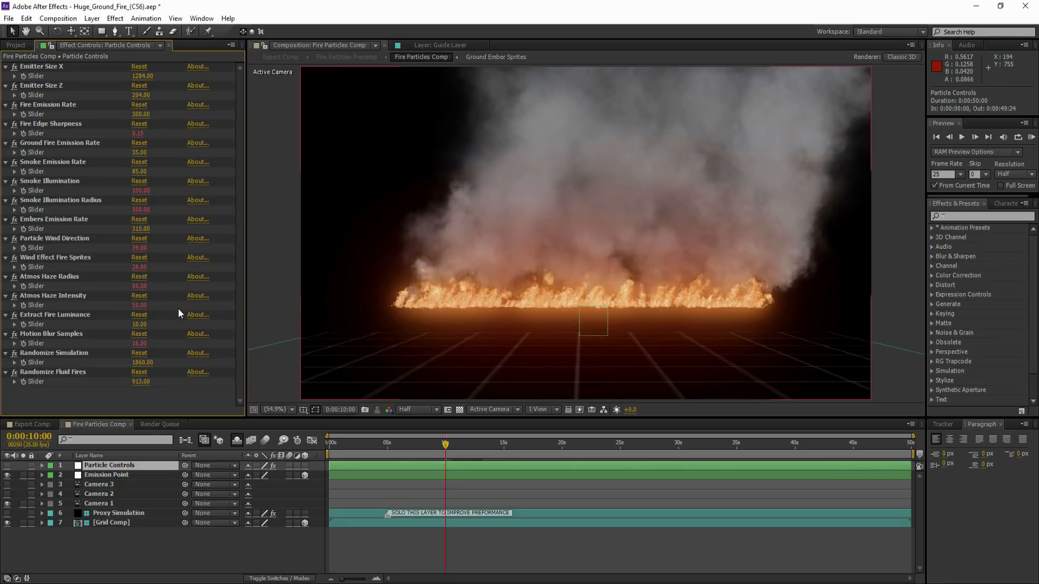
left_click_drag(143, 327, 176, 324)
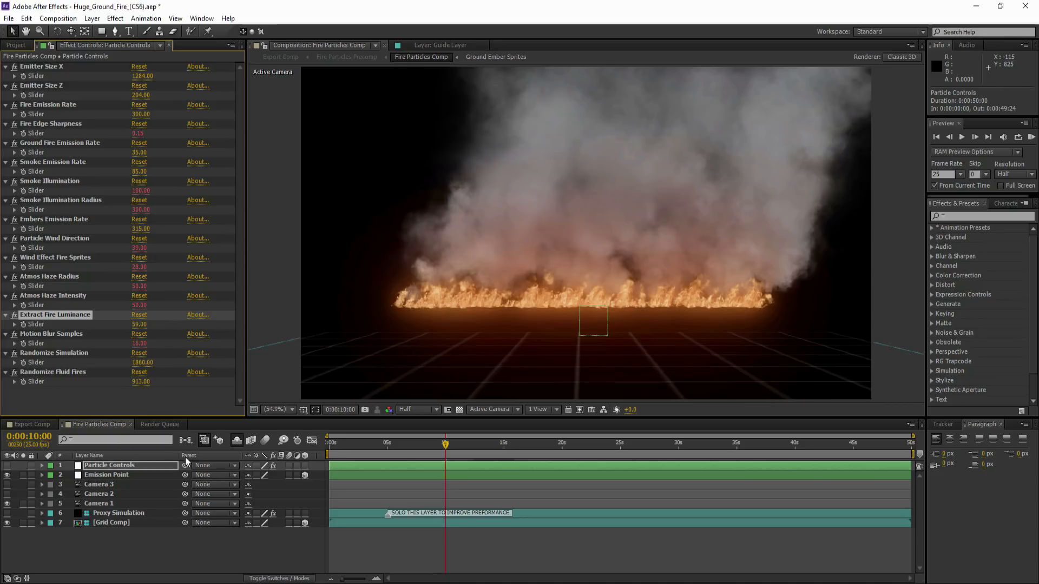
Reveal the shy layers in Fire Particles Comp, solo the Fluid Ground Fires layer and select it.
left_click(236, 440)
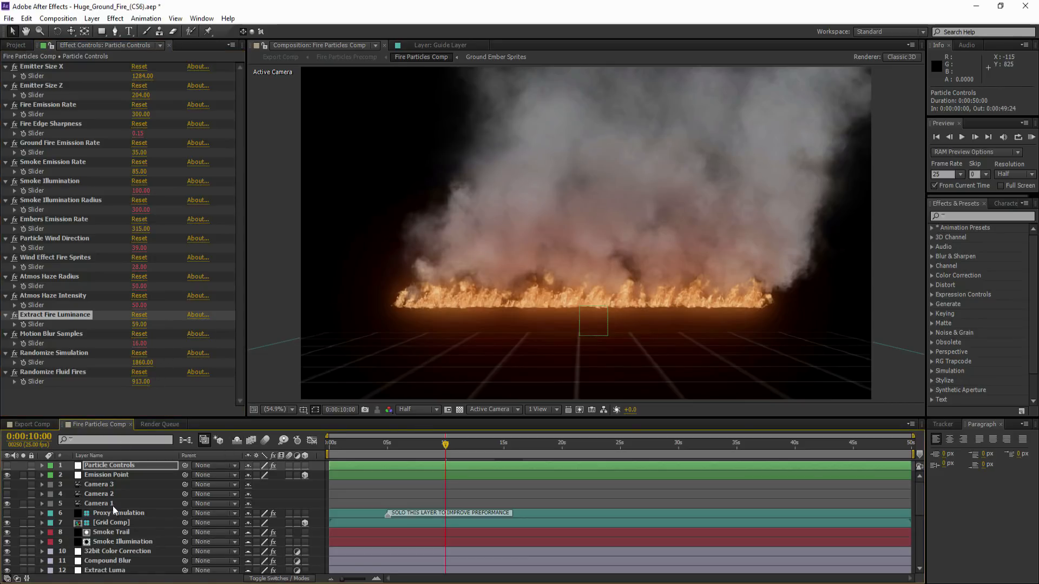
scroll(112, 505, "down", 2)
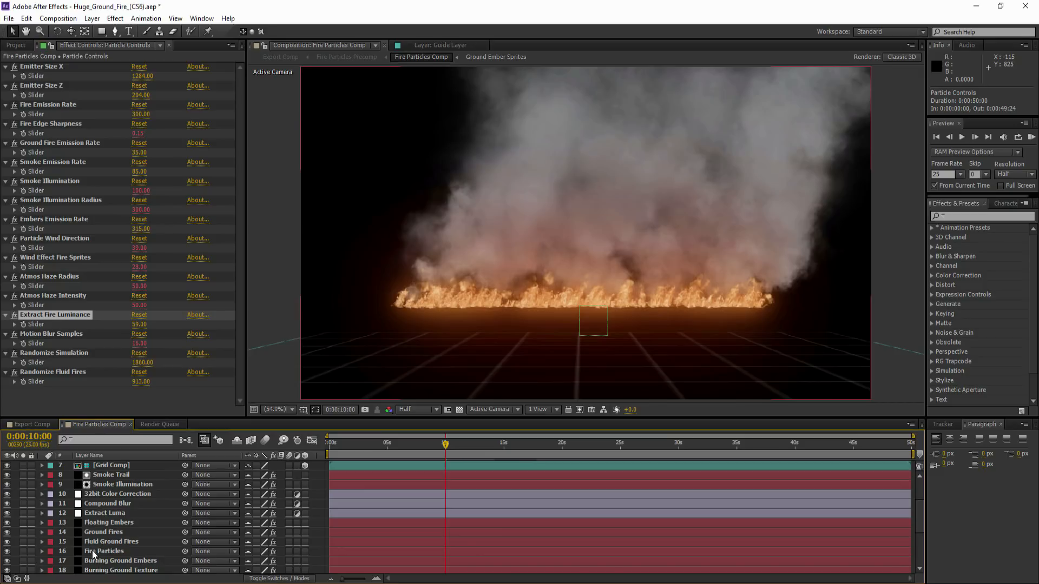
left_click(24, 533)
left_click(23, 542)
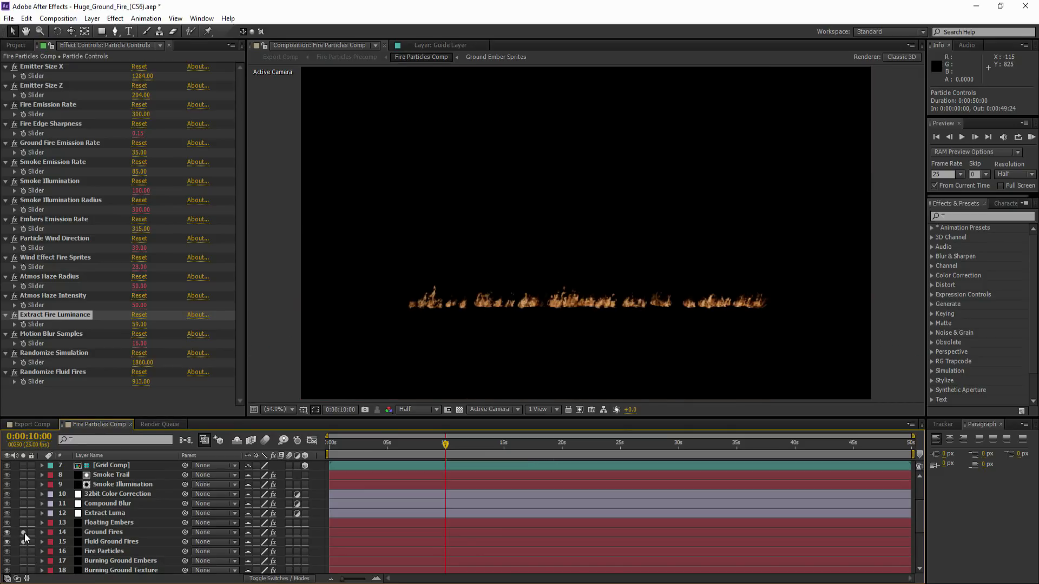
left_click(91, 541)
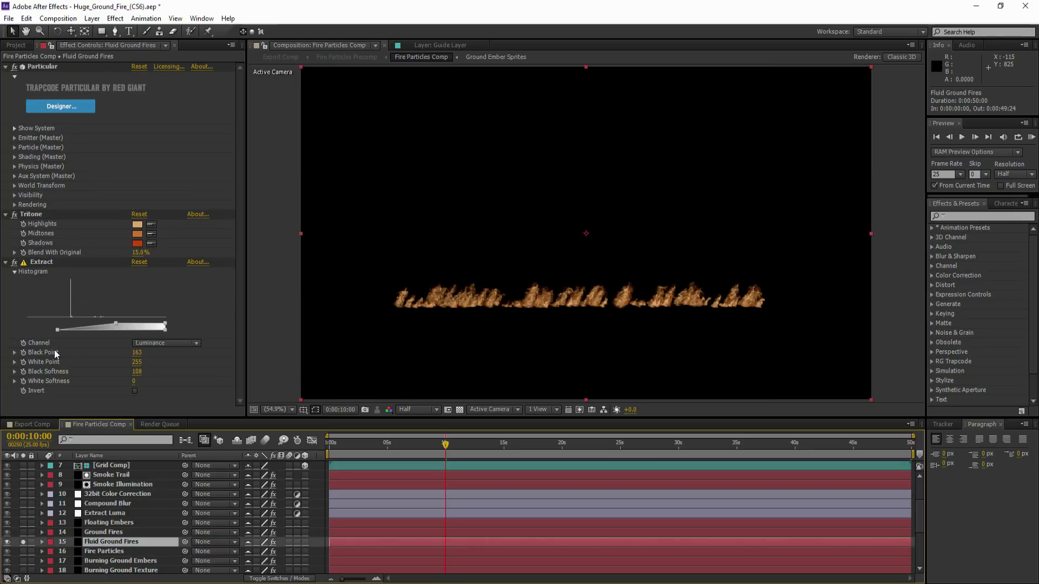
Set Affect Size to 300 in the air Turbulence Field of the Fluid Ground Fires layer's Particular physics.
left_click(15, 167)
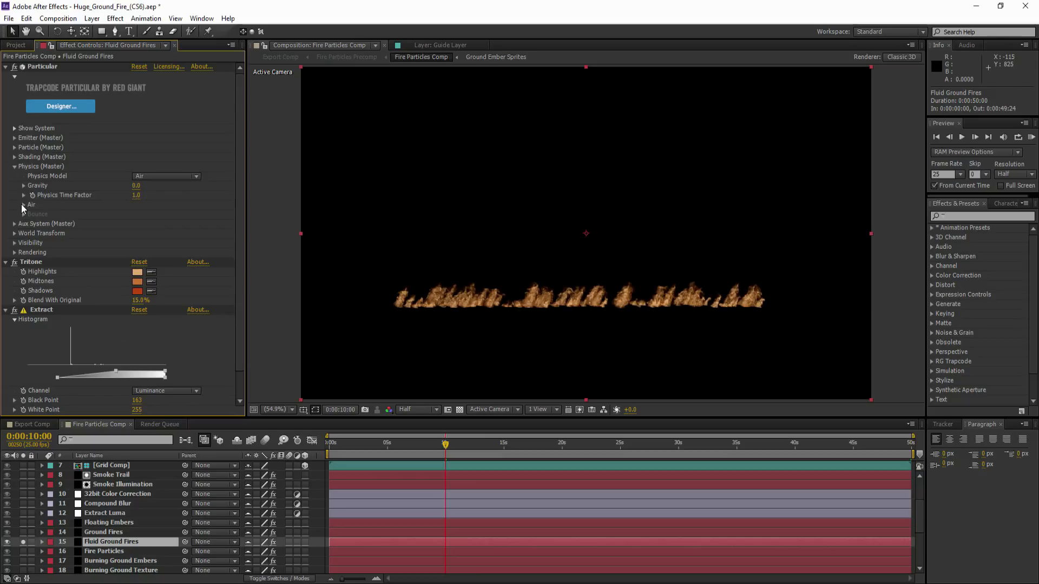
left_click(24, 205)
left_click(32, 310)
scroll(75, 325, "down", 1)
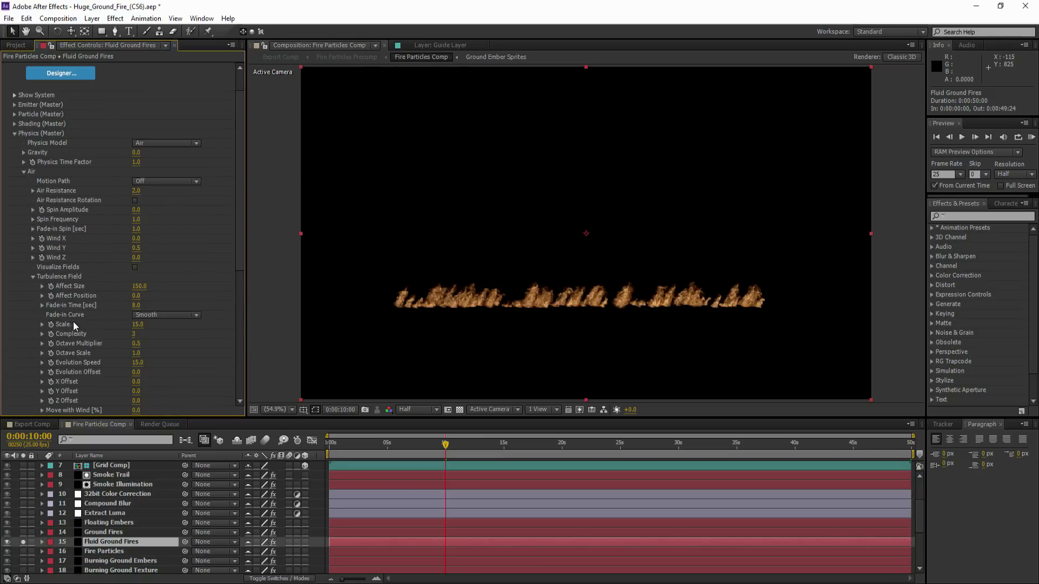
left_click(140, 287)
type("300")
key("Return")
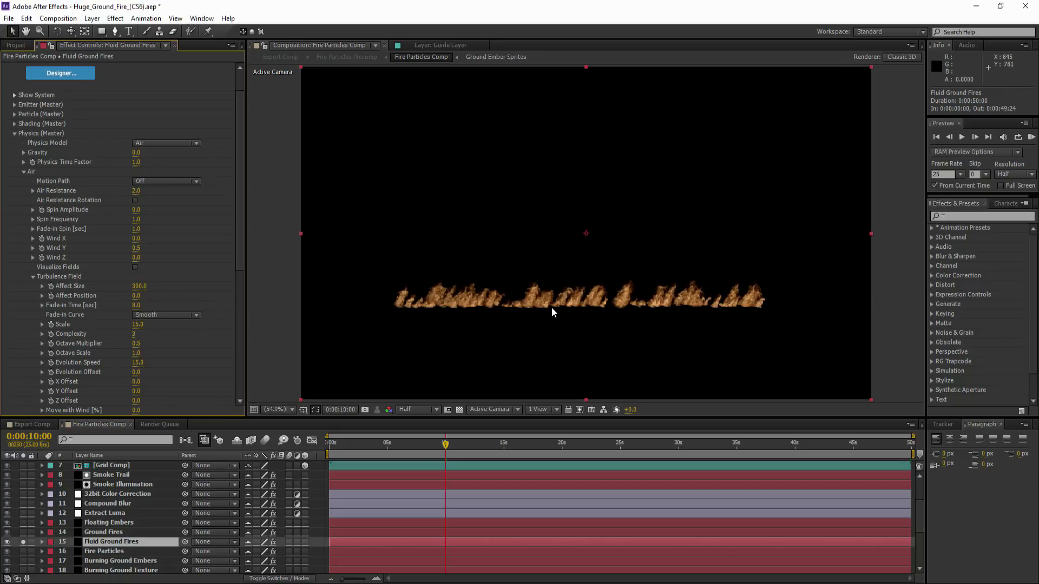
Set the Turbulence Field's Scale to 20 and its Fade-in Time to 6 seconds.
left_click(138, 324)
type("2")
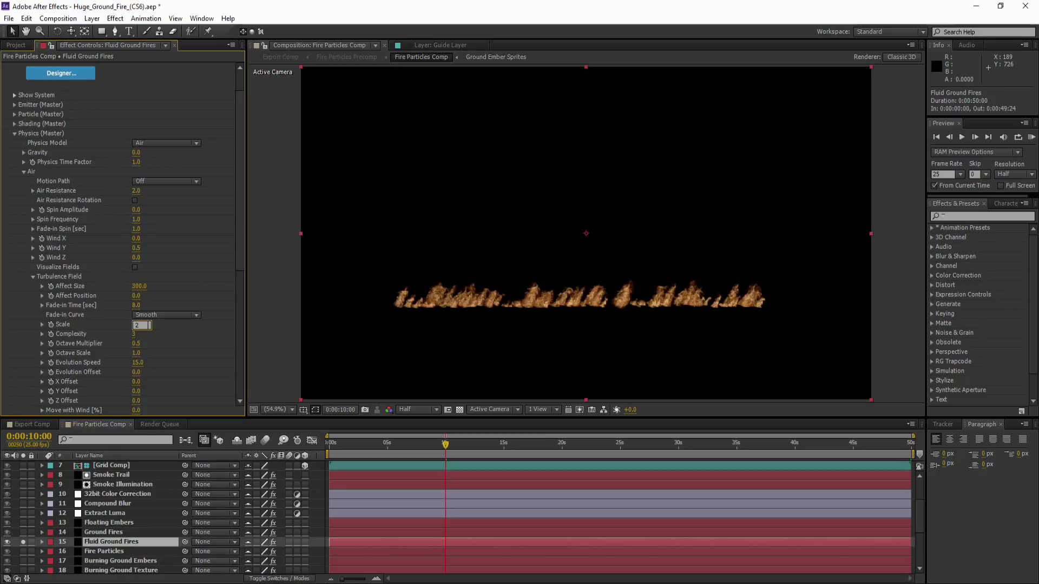
type("0")
key("Return")
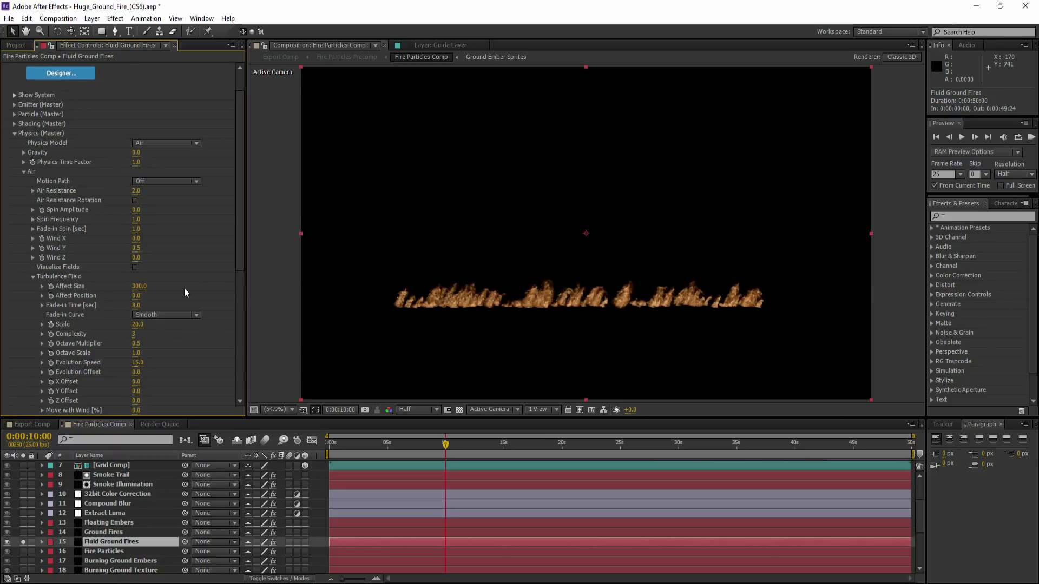
left_click(136, 305)
key("Return")
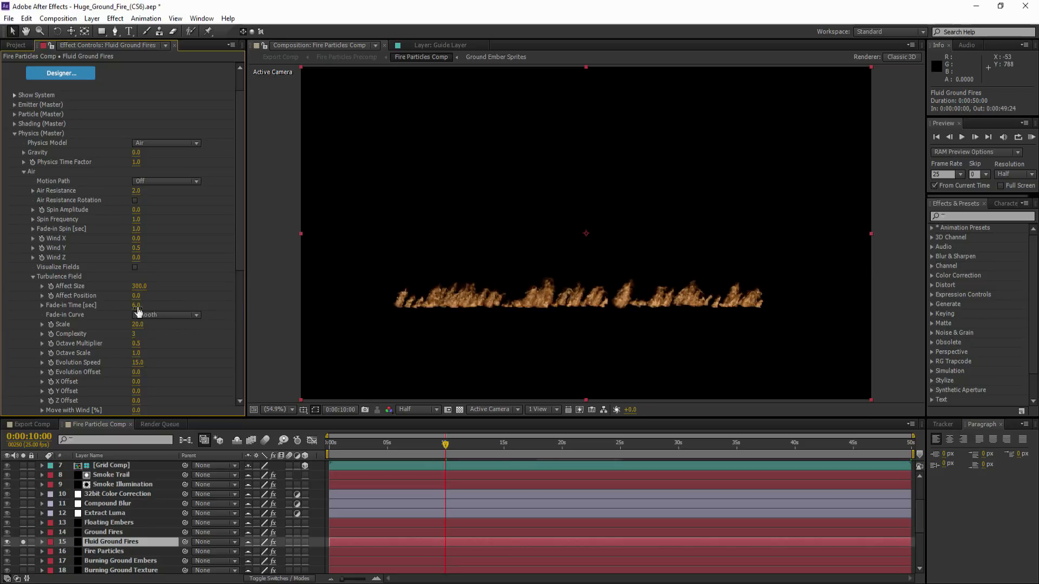
Unsolo the Fluid Ground Fires layer and hide the shy layers again.
left_click(237, 440)
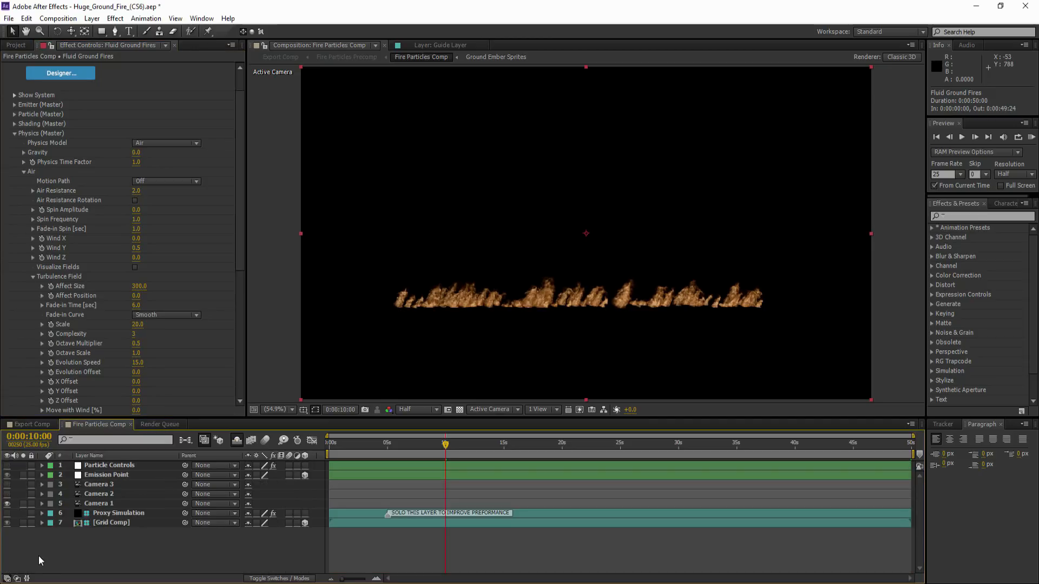
left_click(237, 440)
scroll(30, 557, "down", 3)
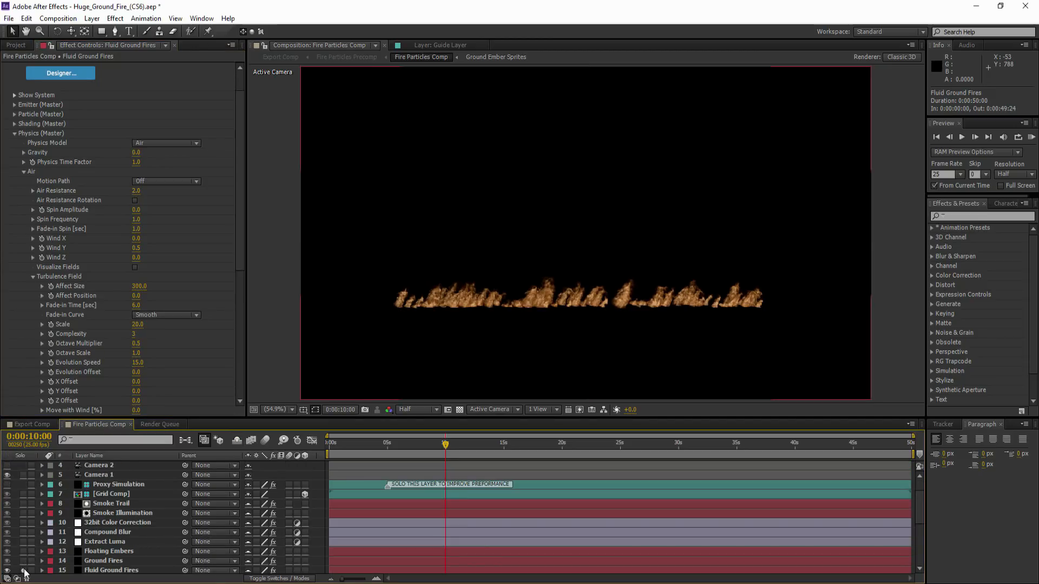
left_click(237, 441)
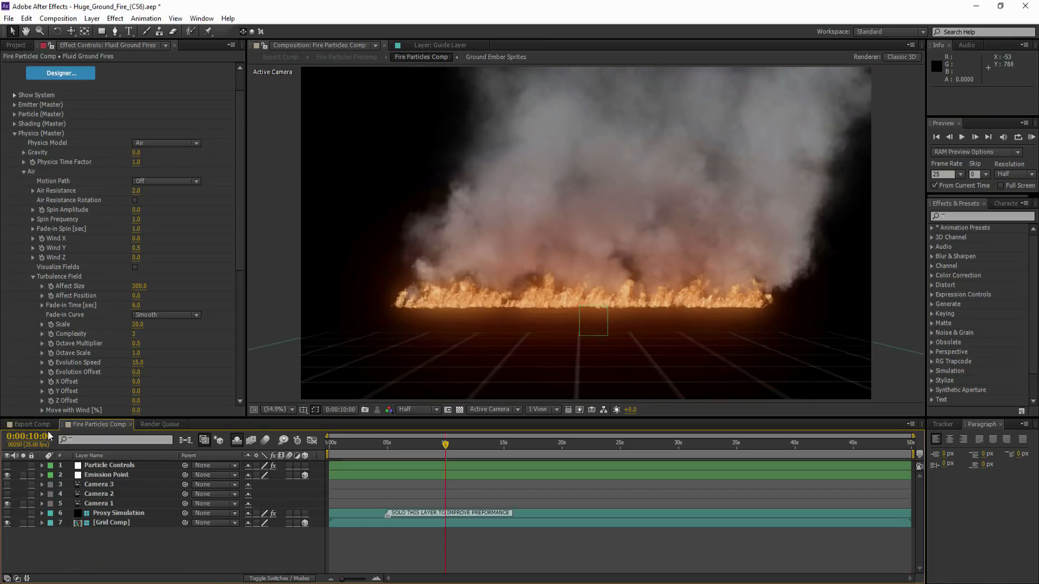
Set Smoke Thinkness to 90 on the Compositing Options layer of Export Comp.
left_click(93, 466)
left_click(33, 424)
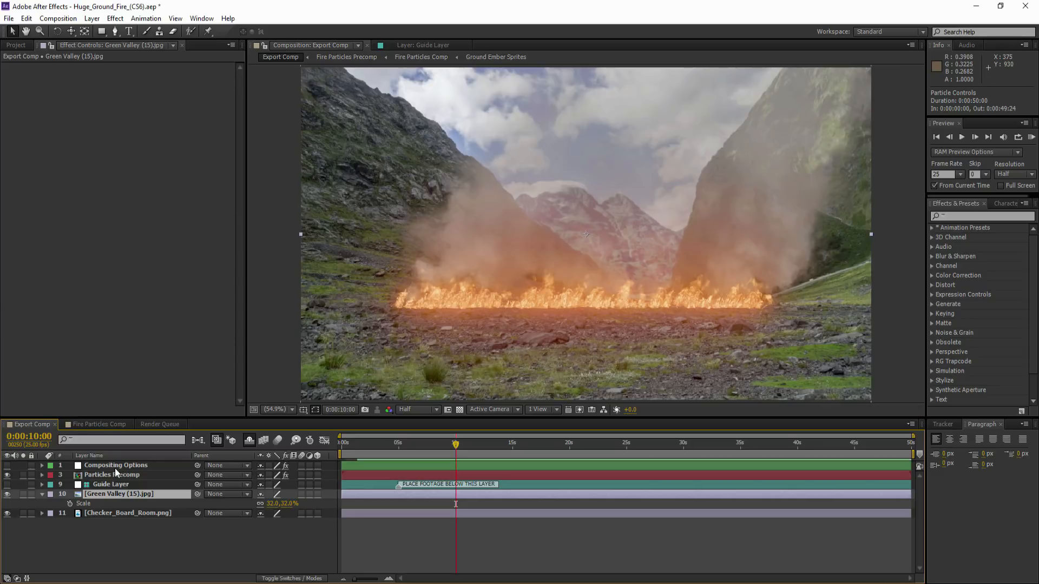
left_click(114, 465)
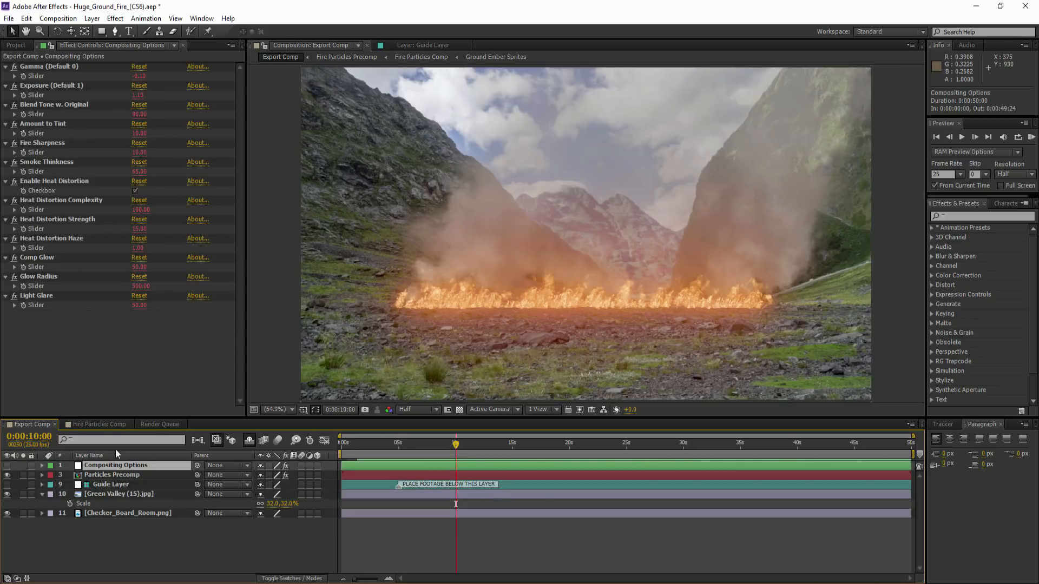
left_click(140, 172)
type("90")
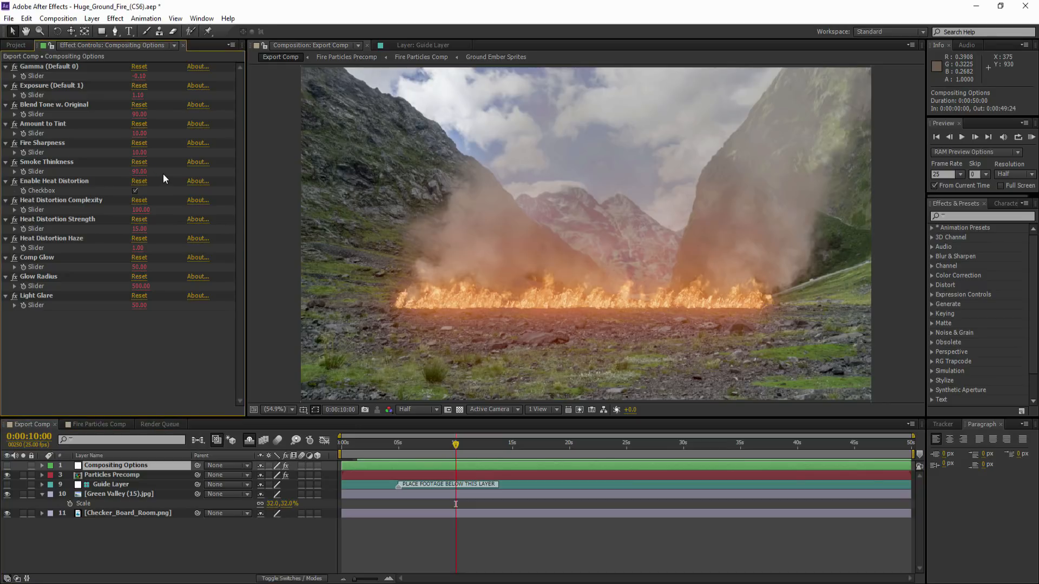
Set Smoke Thinkness to 100 and Blend Tone w. Original to 100 on the Compositing Options layer.
left_click(139, 171)
type("10")
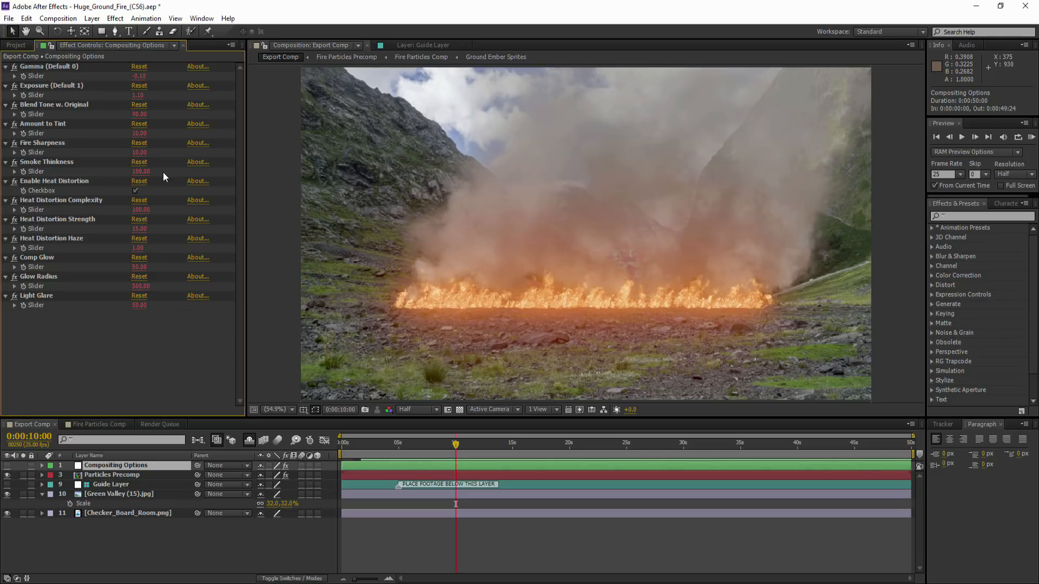
left_click(139, 114)
type("10")
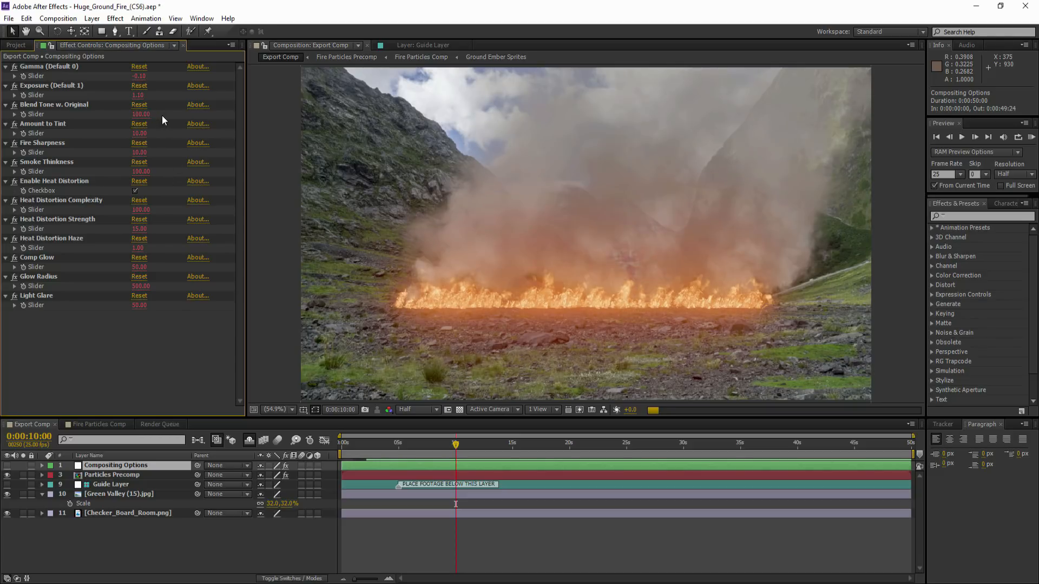
Set the composite's Gamma to -0.15 and slightly raise its Exposure on the Compositing Options layer.
left_click(138, 77)
left_click(159, 80)
left_click_drag(134, 77, 116, 75)
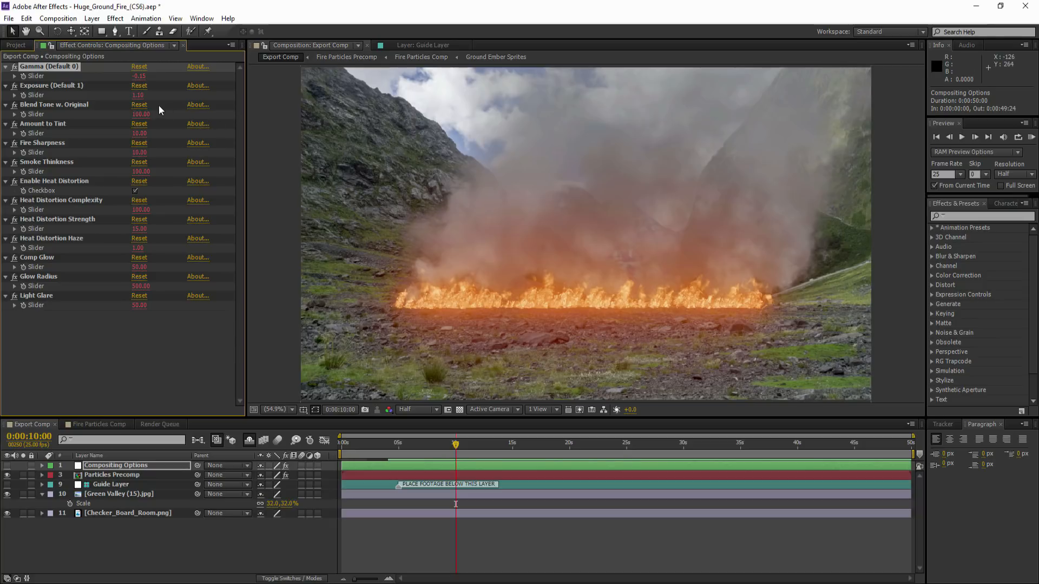
left_click_drag(141, 96, 162, 94)
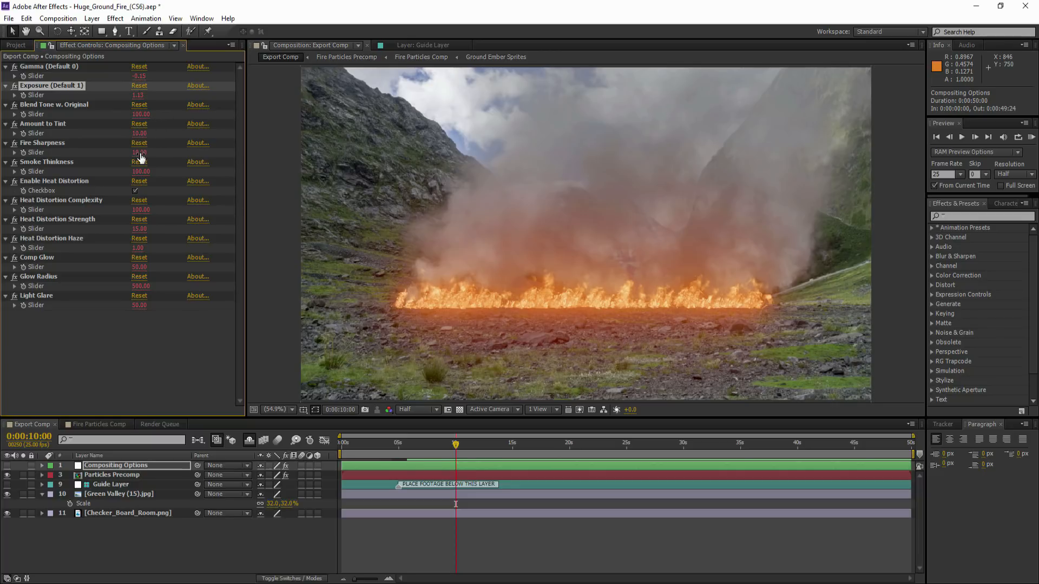
Lower Fire Sharpness to about 6 and raise Comp Glow to 94 on the Compositing Options layer.
left_click_drag(137, 157, 113, 147)
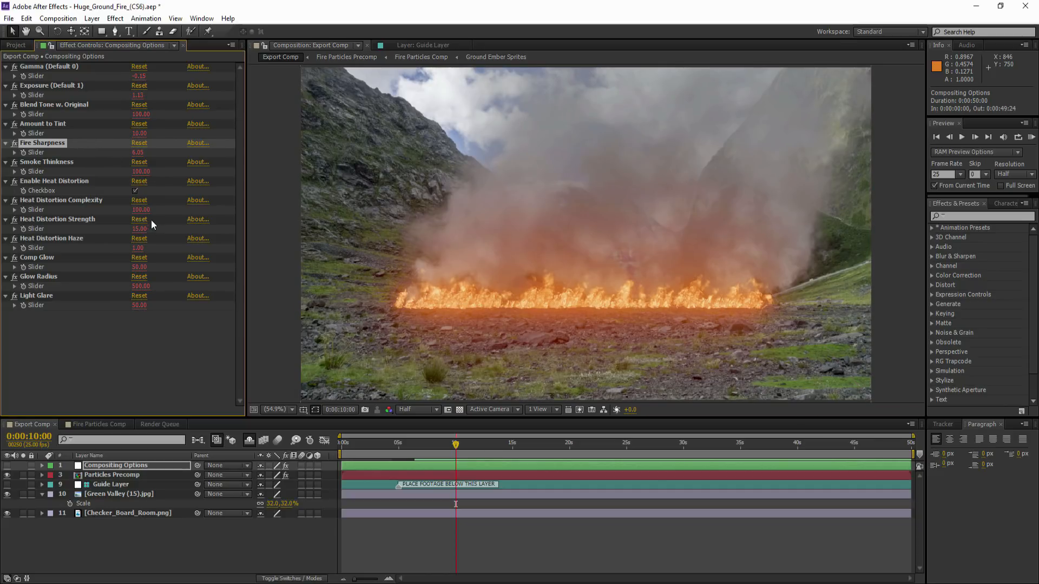
left_click_drag(135, 268, 208, 268)
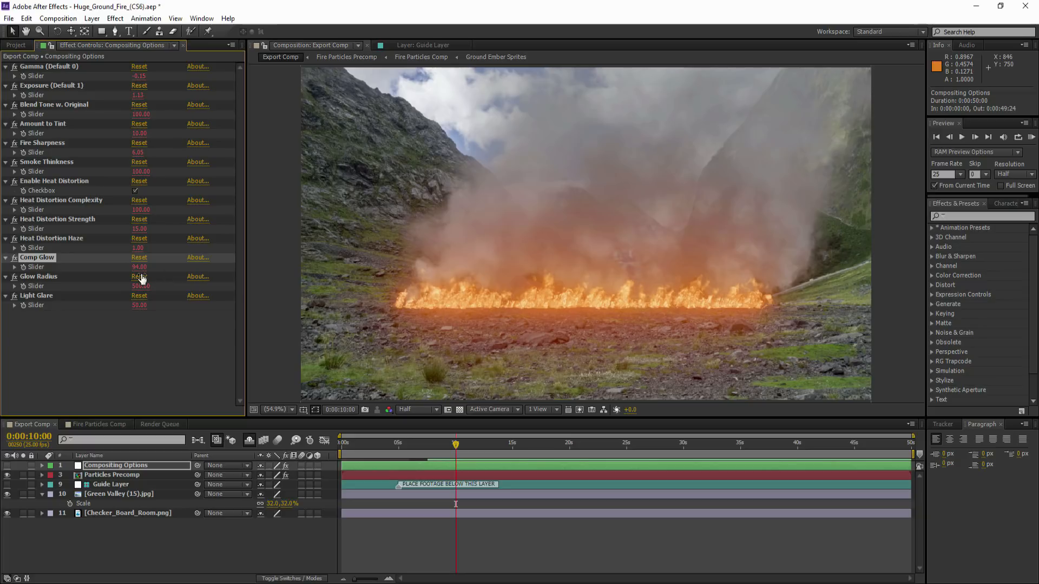
Try a Glow Radius of 250, settle on 350, and inspect the flames at 100% magnification.
left_click(144, 291)
type("250")
key("Return")
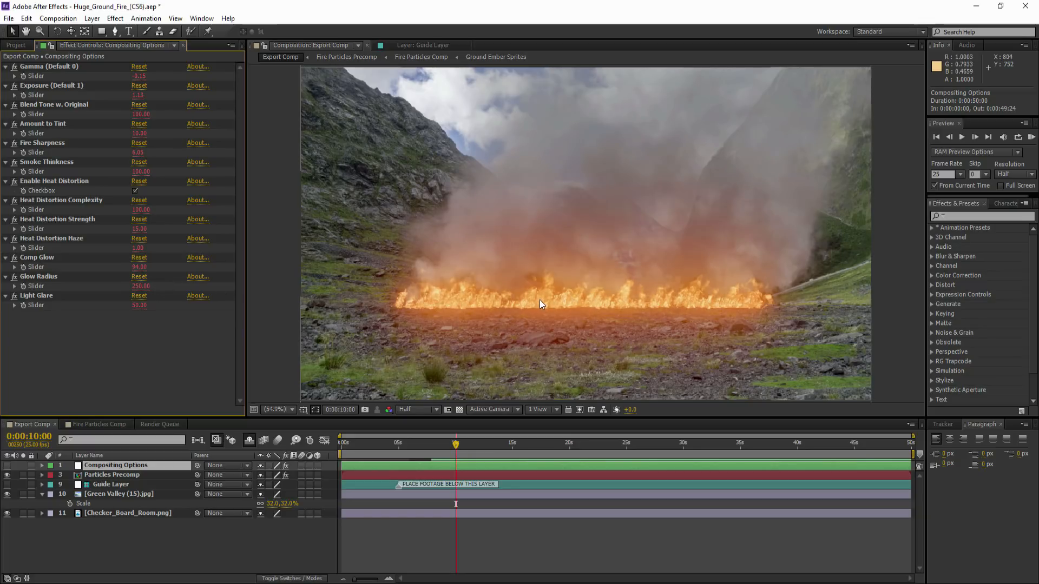
left_click(143, 286)
type("350")
key("slash")
left_click_drag(587, 292, 570, 247)
Set Atmos Haze Intensity to 75 on Particle Controls in Fire Particles Comp and check the flames in Export Comp.
left_click(103, 423)
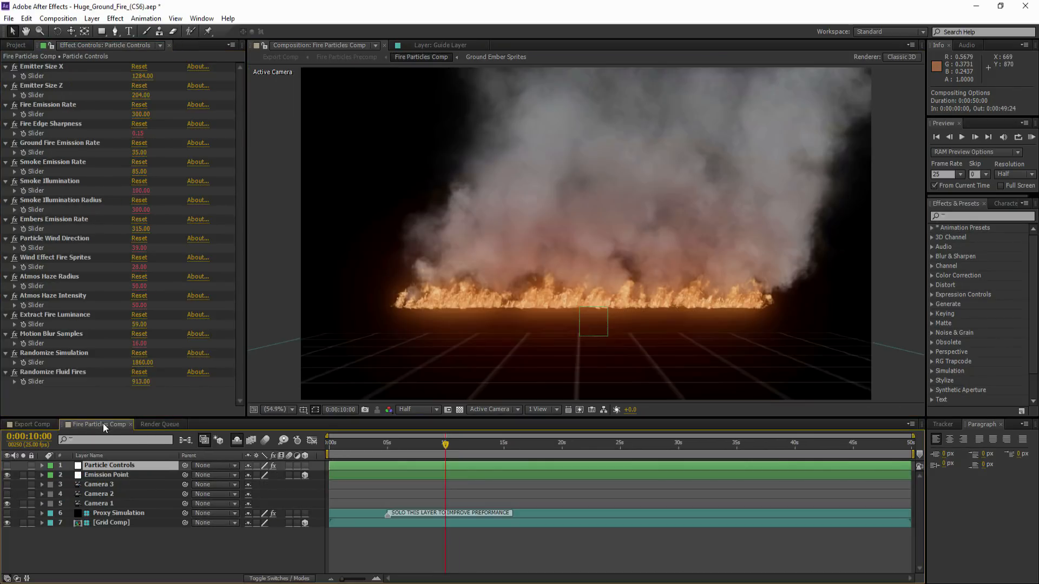
left_click(141, 305)
type("75")
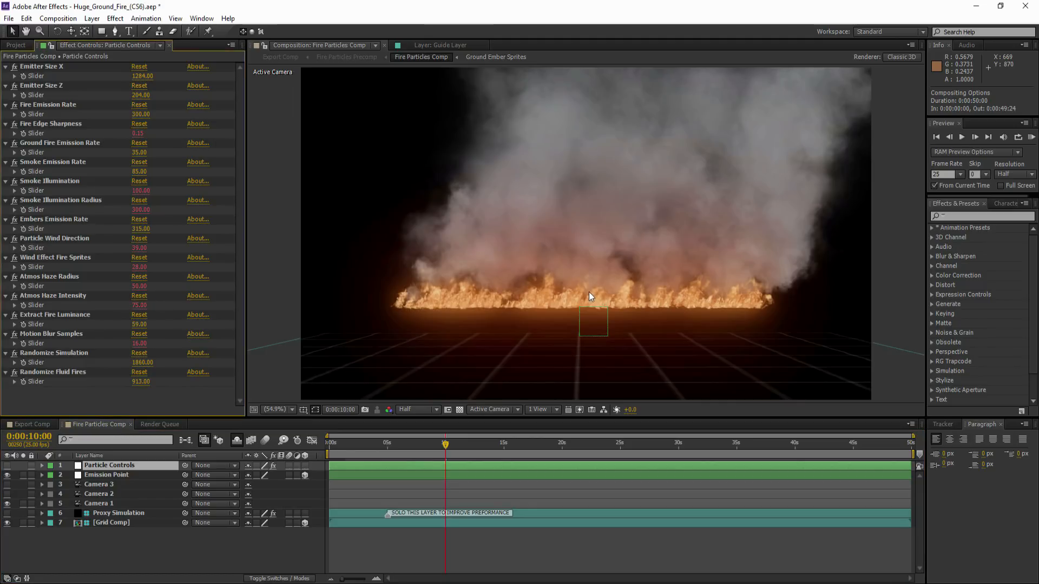
left_click(34, 427)
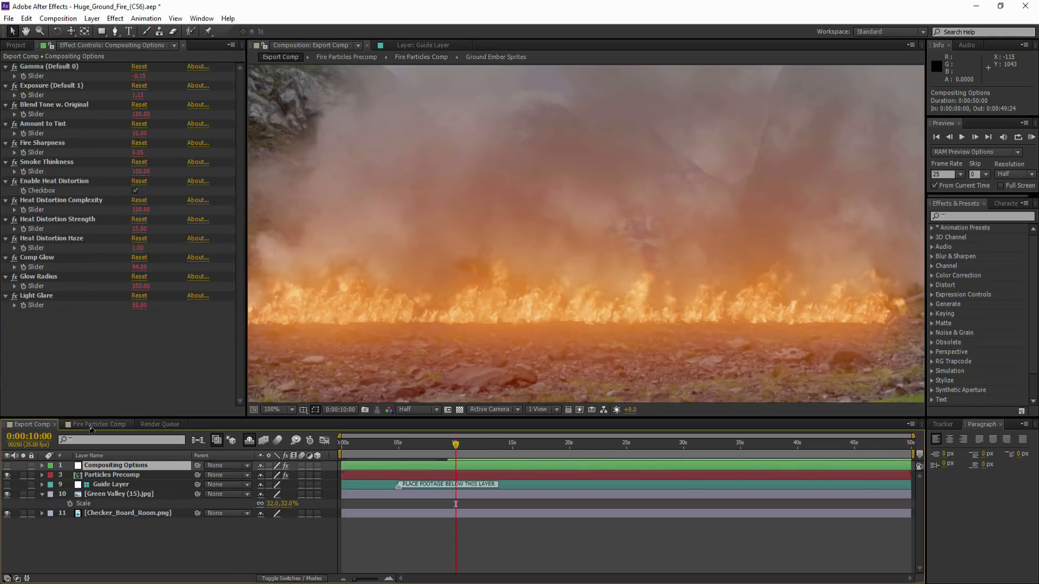
scroll(621, 276, "down", 1)
scroll(544, 298, "up", 1)
left_click_drag(507, 295, 559, 303)
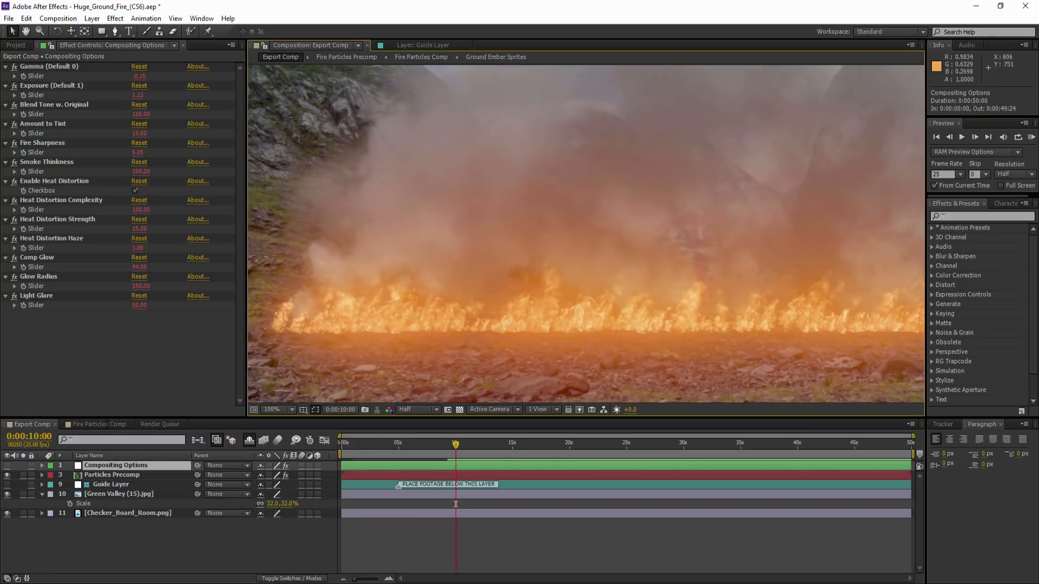
Set Extract Fire Luminance to 75 and Atmos Haze Intensity to 65 in Fire Particles Comp, and return to the full Export Comp view.
left_click(102, 423)
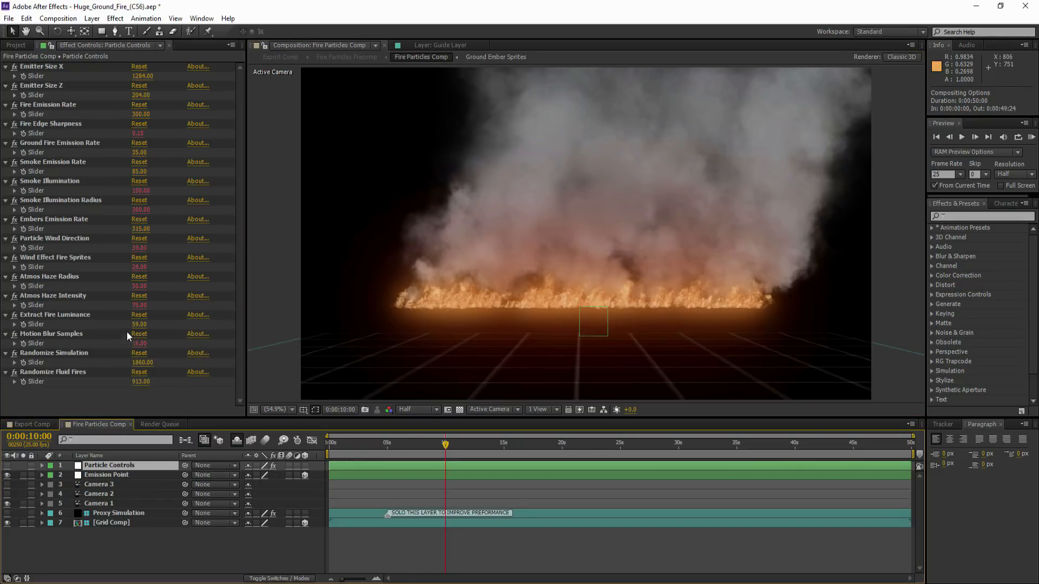
left_click(139, 325)
type("75")
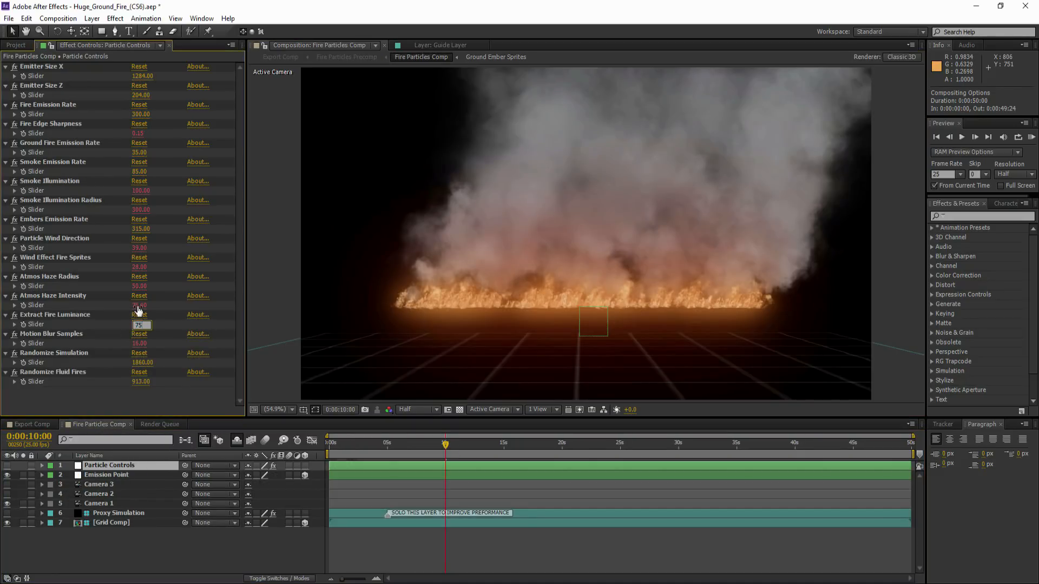
key("Return")
left_click(141, 306)
type("65")
key("Return")
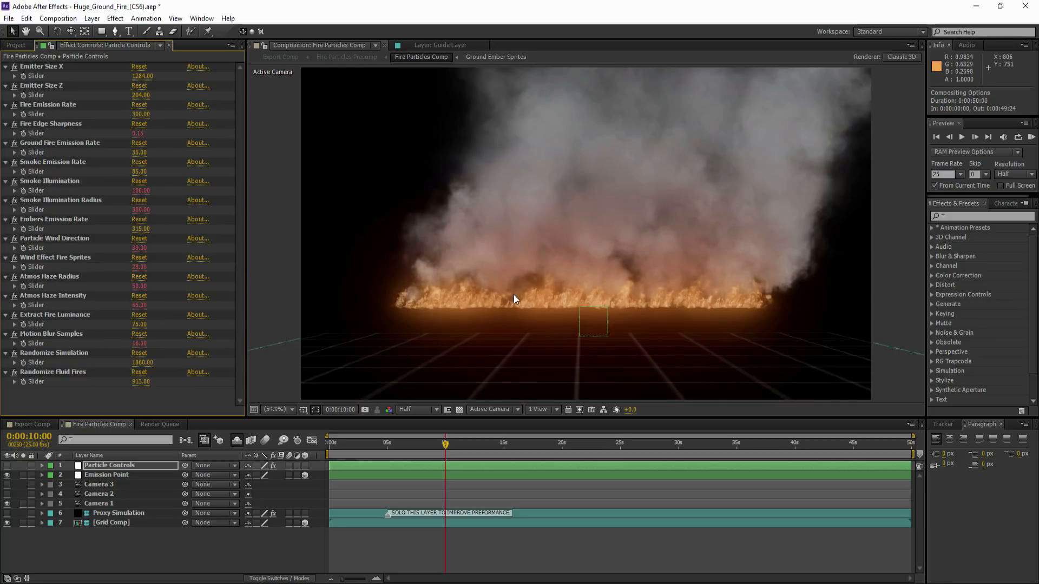
left_click(29, 424)
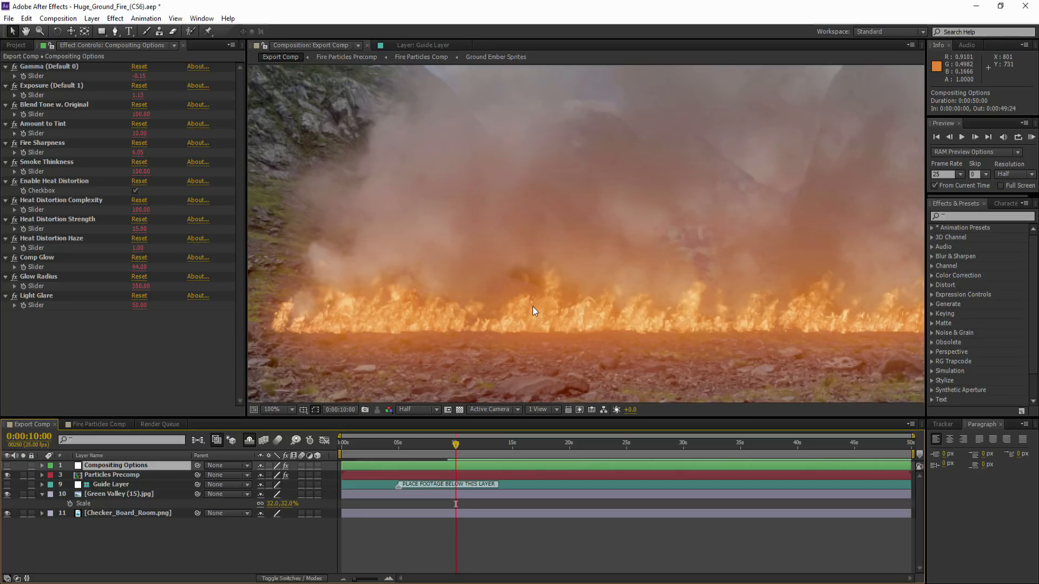
left_click(282, 410)
left_click(284, 208)
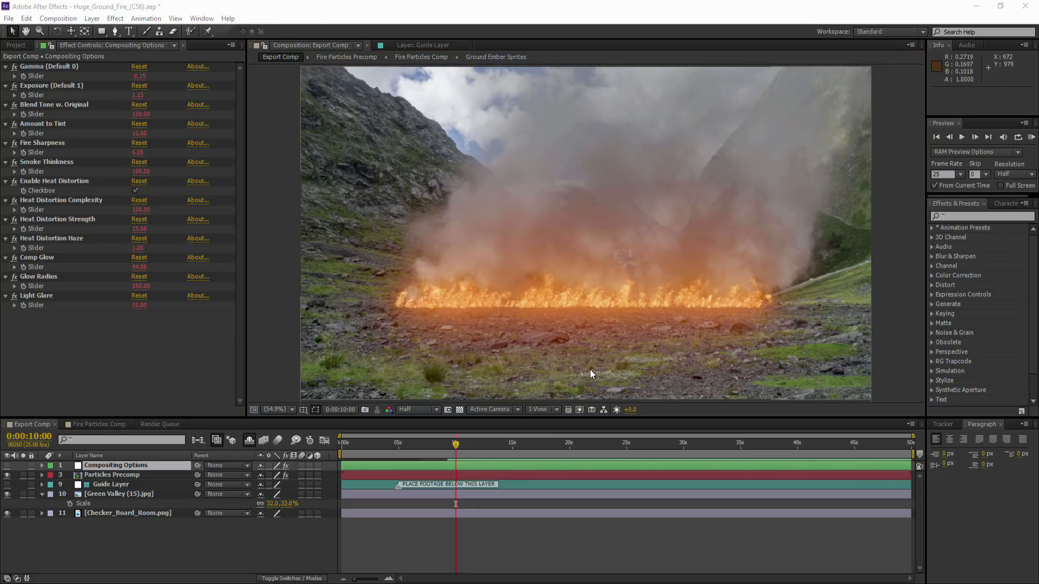
left_click(158, 542)
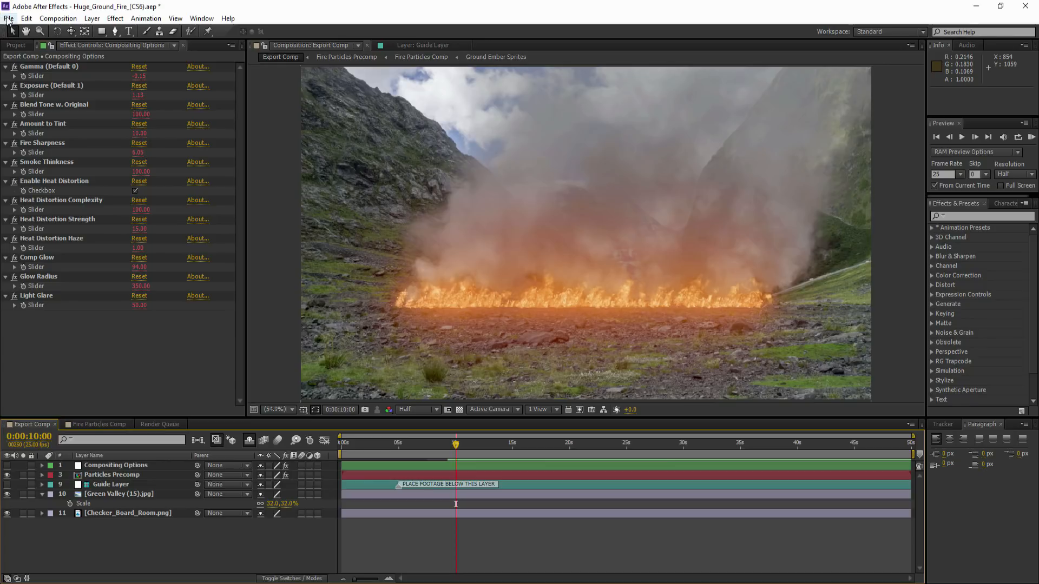
Open Custom_(Static)_Ground_Fire_(CS6).aep from the Project File 8 folder without saving the current project.
left_click(9, 18)
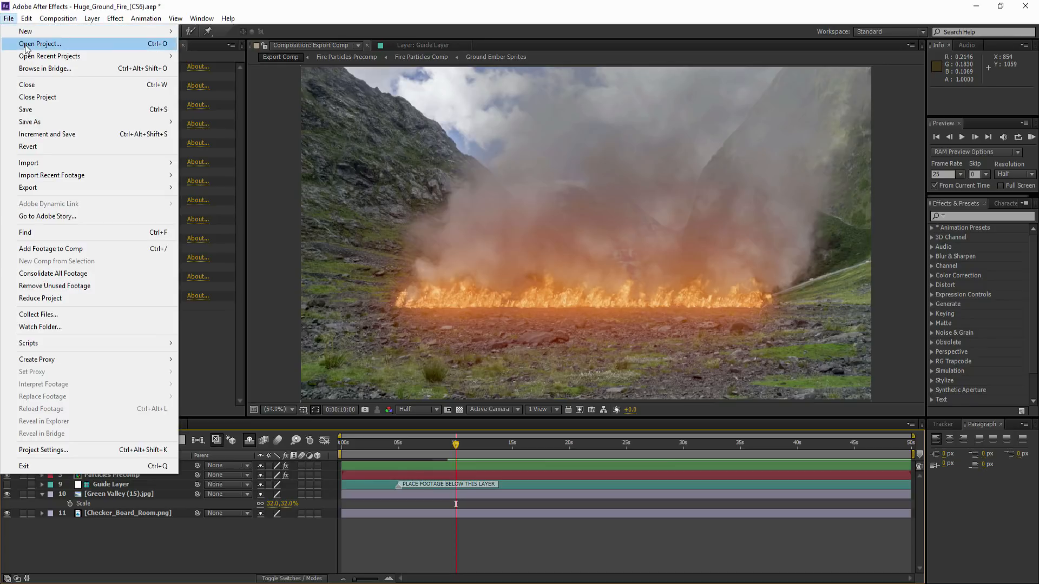
left_click(26, 46)
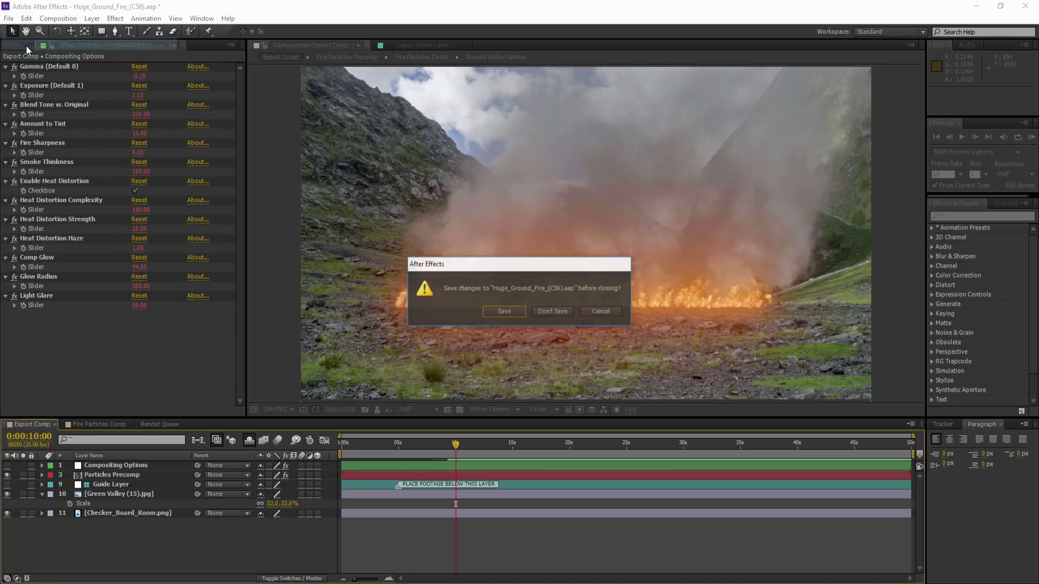
left_click(545, 310)
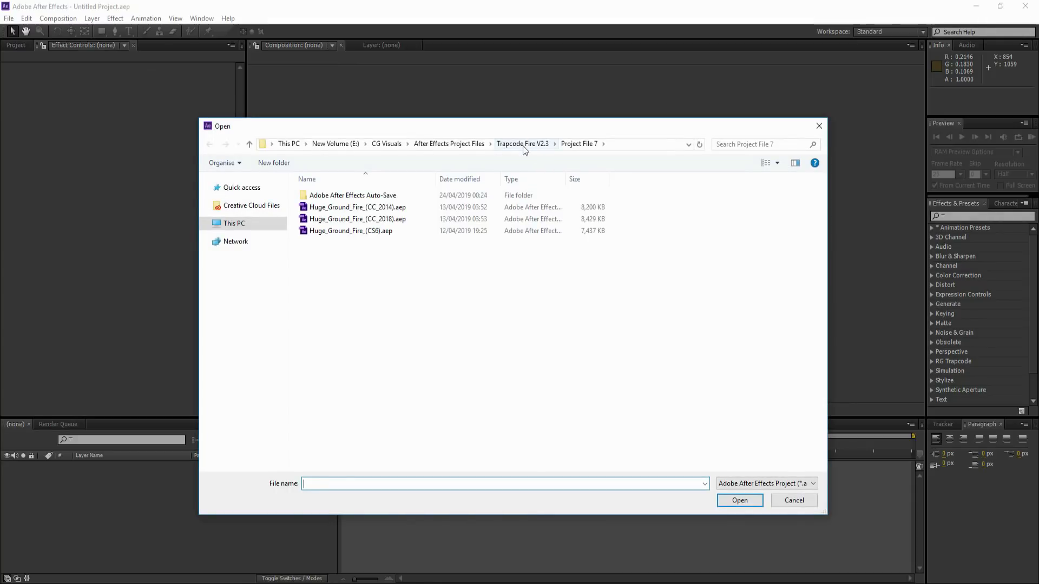
left_click(523, 144)
double_click(330, 314)
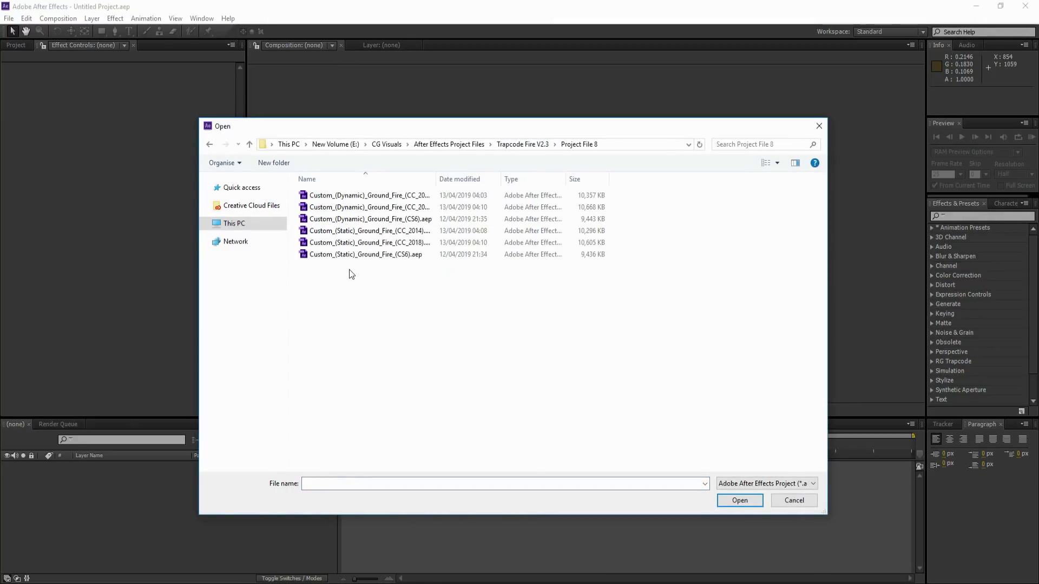
left_click(367, 256)
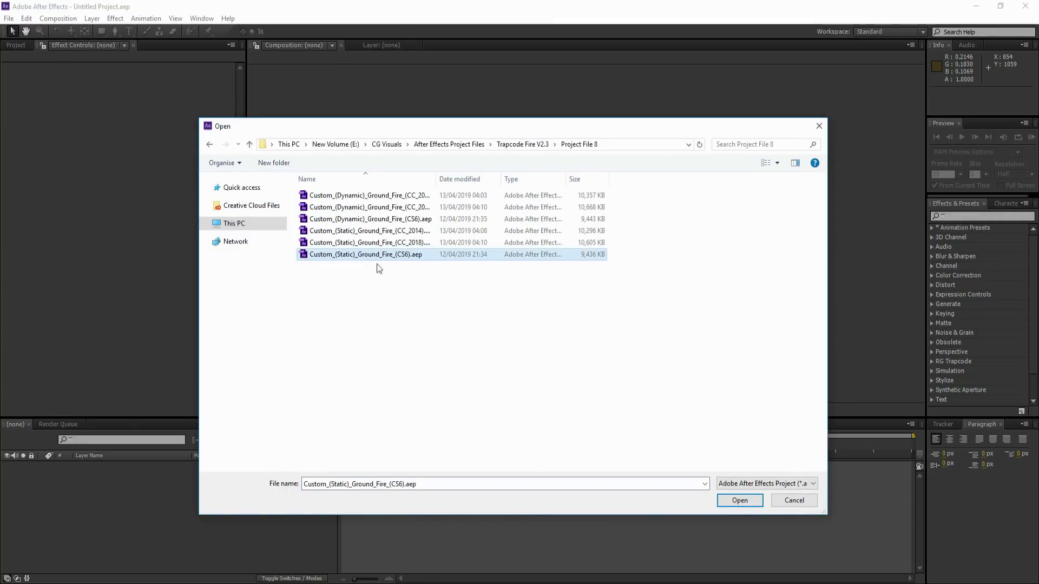
left_click(737, 501)
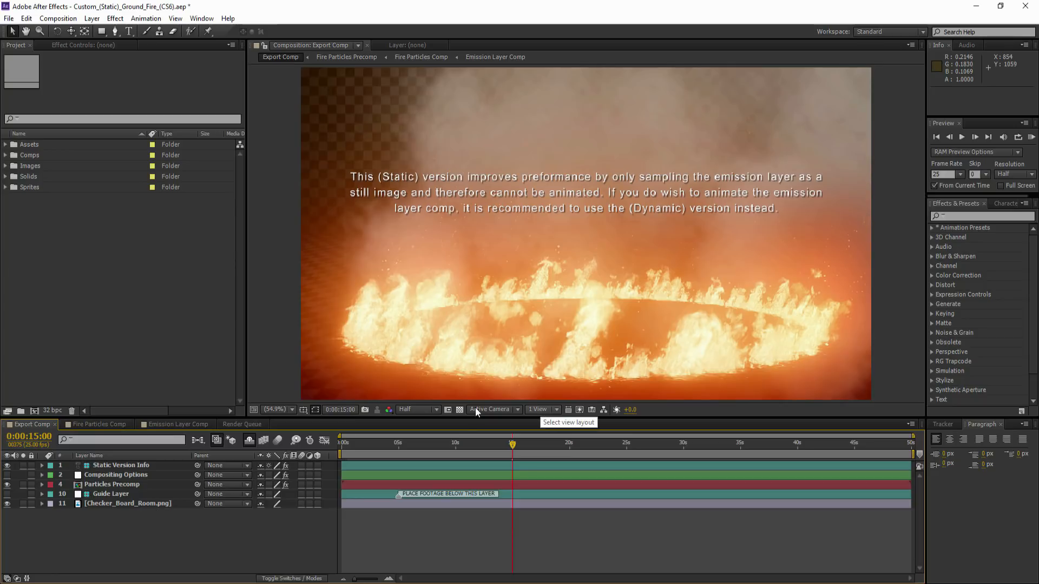
Hide the Static Version Info layer in Export Comp and solo the Proxy Simulation and Grid Comp layers in Fire Particles Comp.
left_click(8, 466)
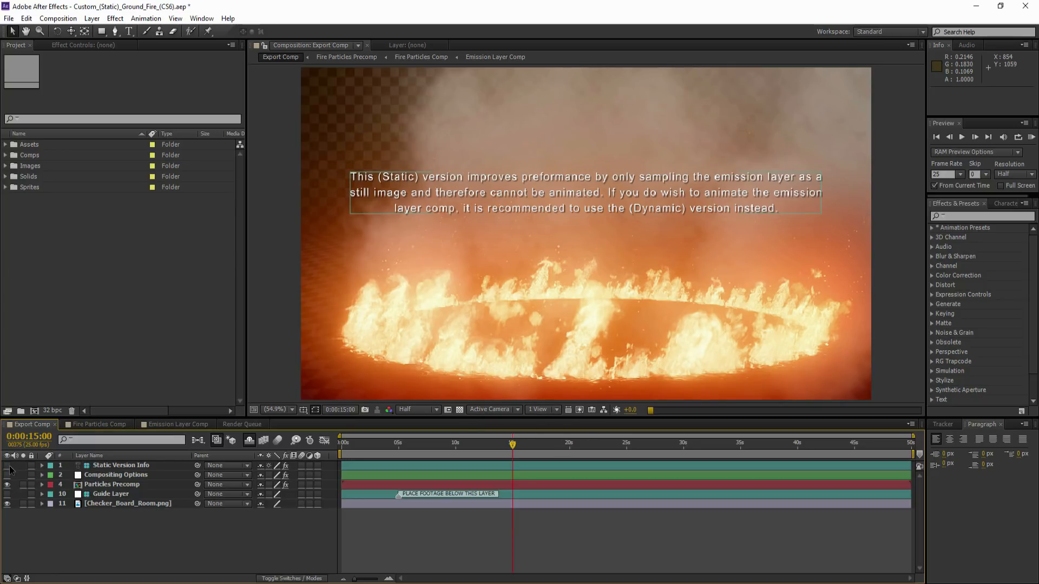
left_click(101, 425)
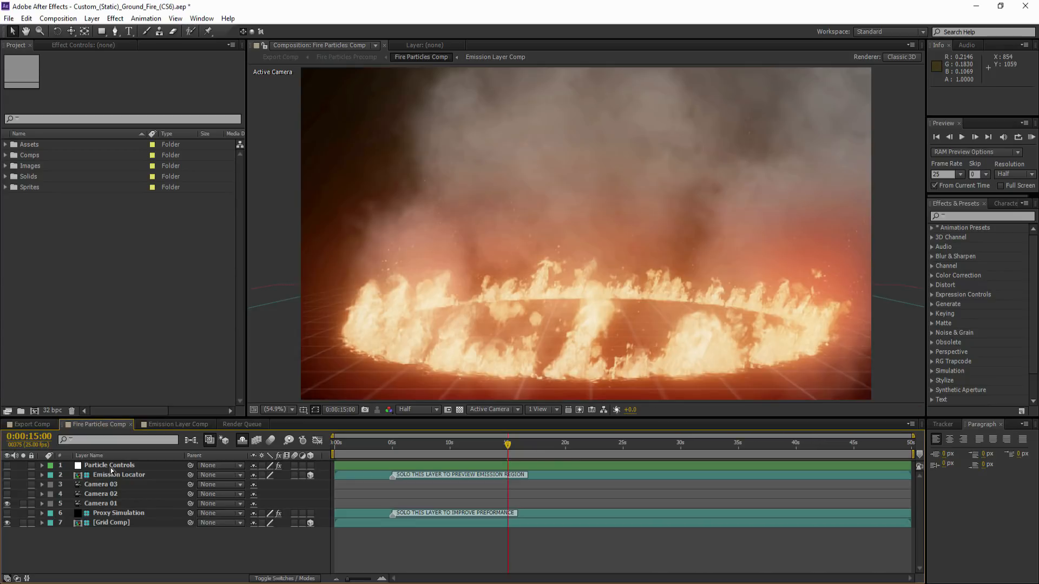
left_click(7, 513)
left_click(23, 523)
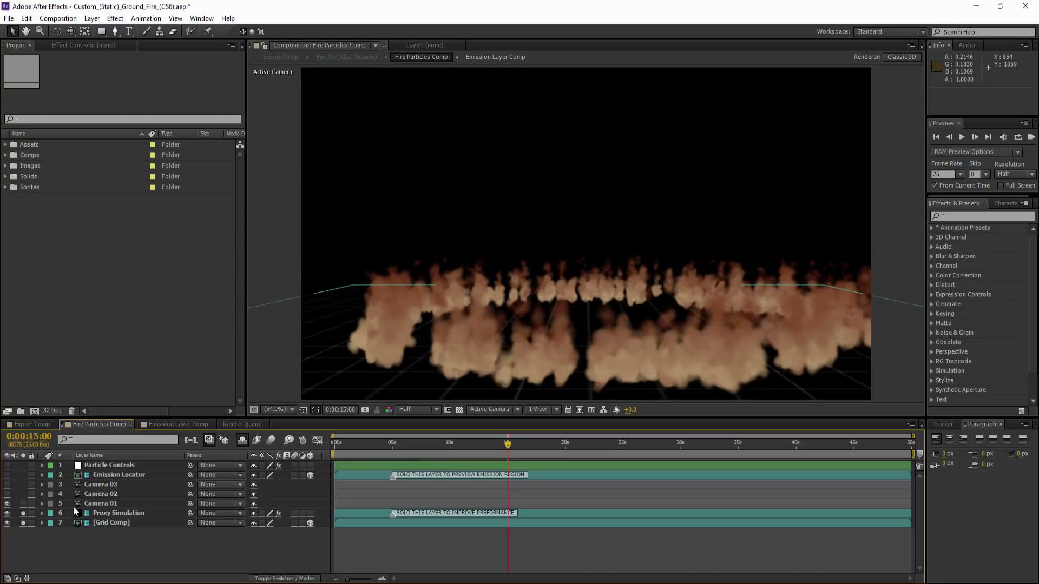
Hide the Paint Layer in Emission Layer Comp and add a new shape layer.
left_click(178, 425)
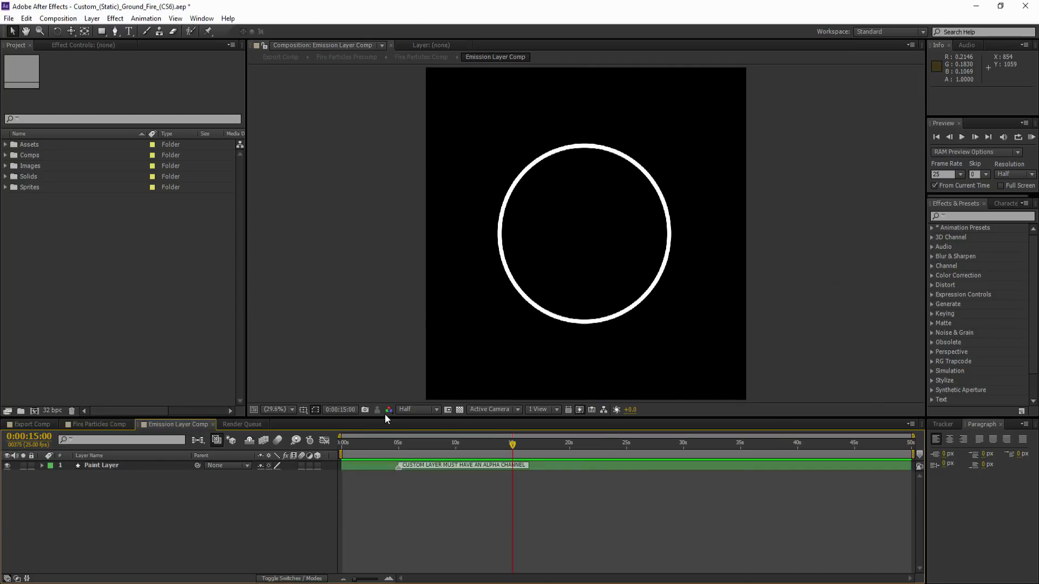
left_click(116, 466)
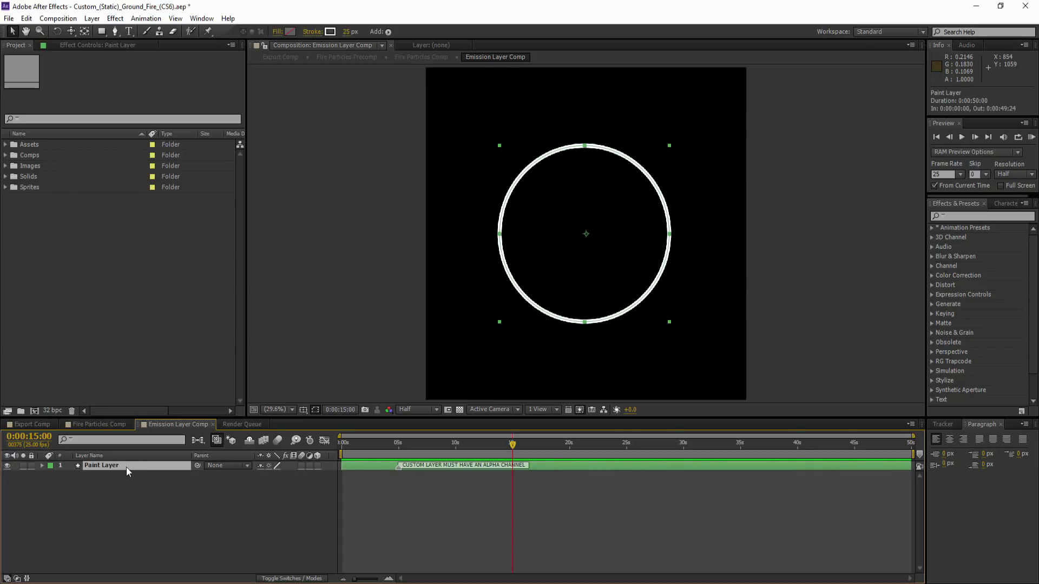
right_click(102, 484)
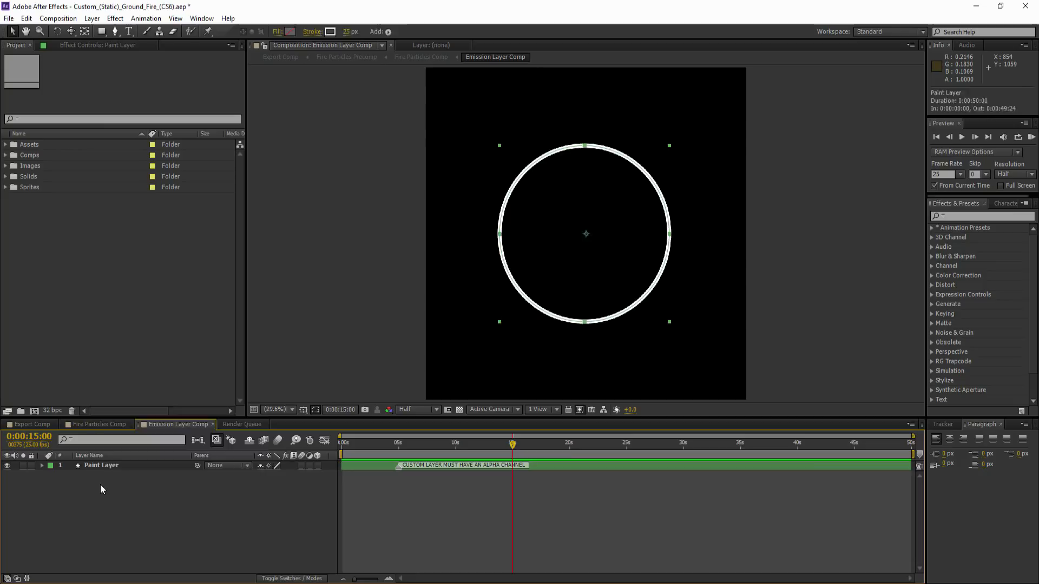
mouse_move(133, 382)
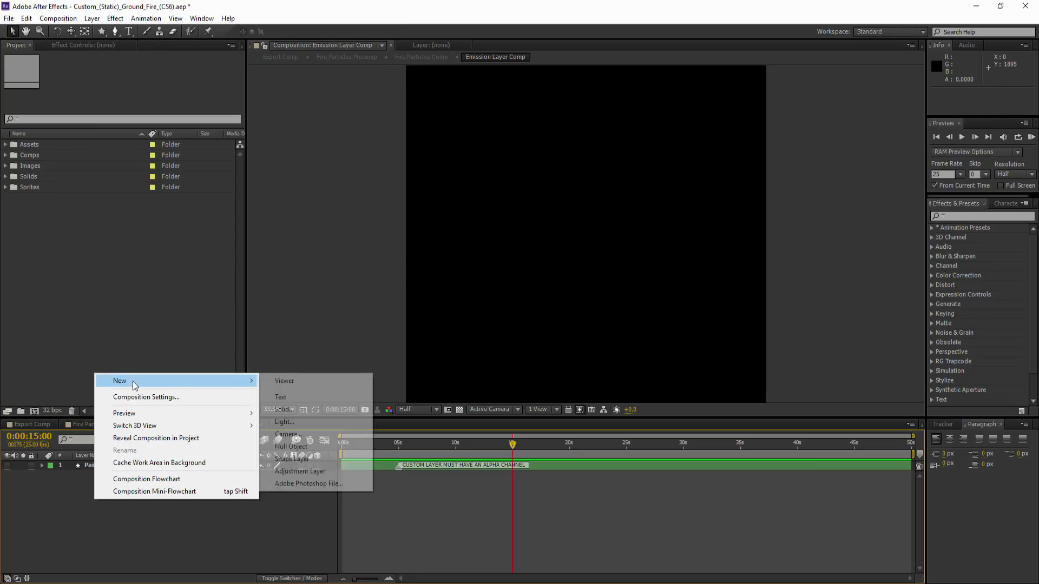
left_click(292, 459)
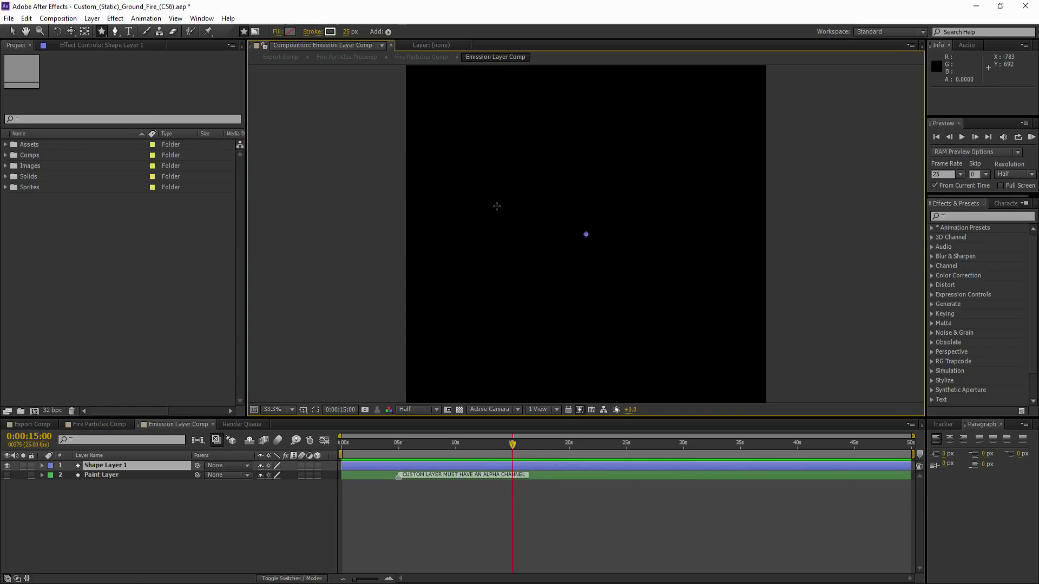
Draw a centred five-point star with an outer radius of about 595 and set its Inner Radius to about 214.
left_click_drag(585, 234, 508, 161)
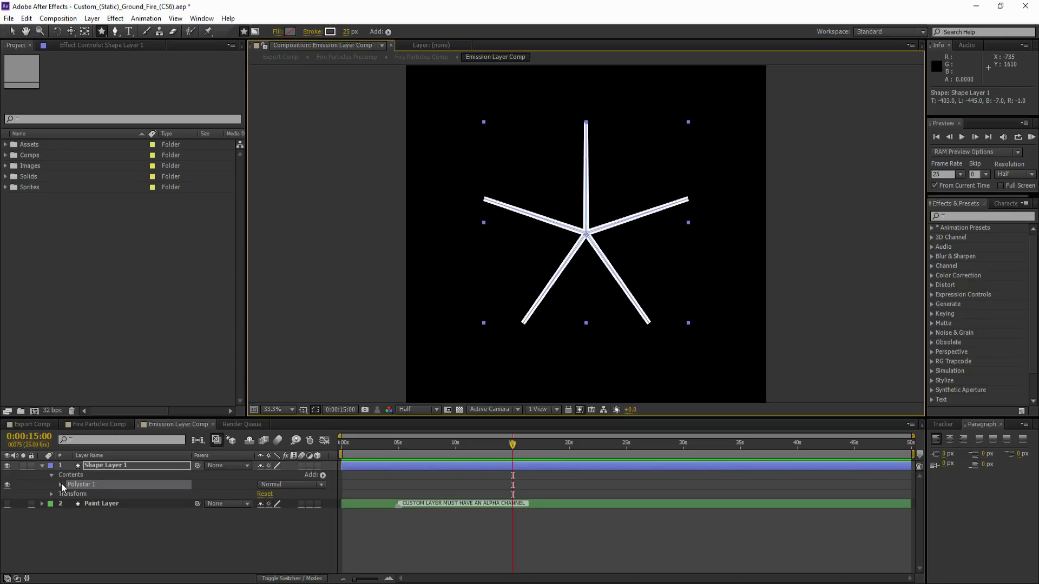
left_click(60, 483)
left_click(70, 492)
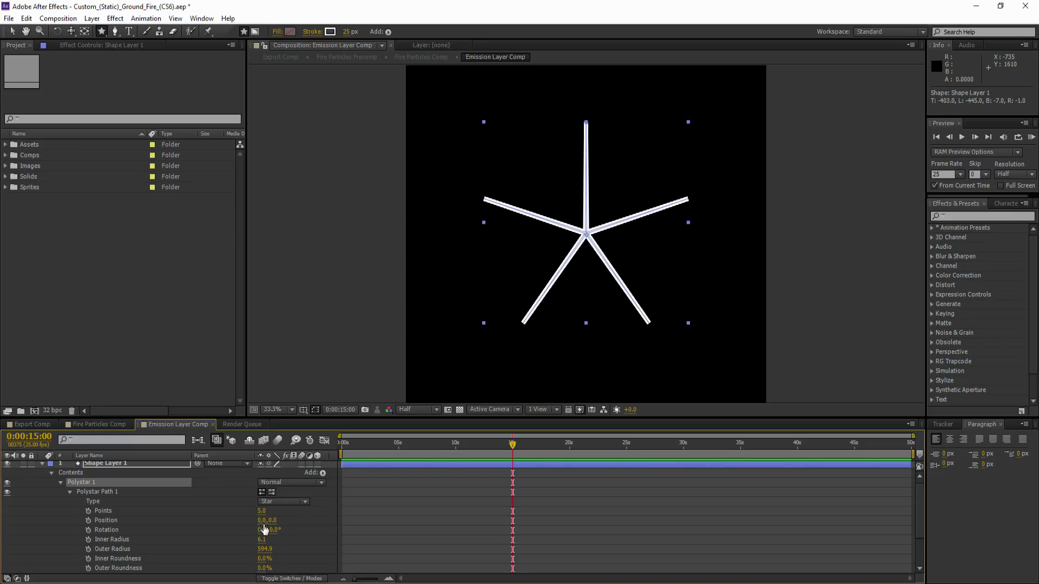
left_click_drag(263, 539, 364, 537)
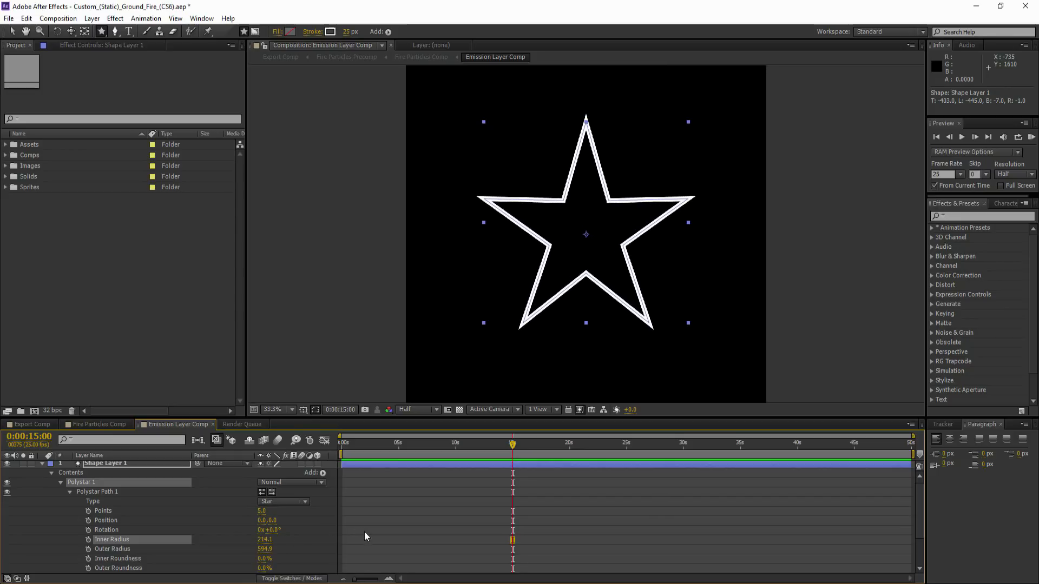
left_click(42, 464)
left_click(139, 511)
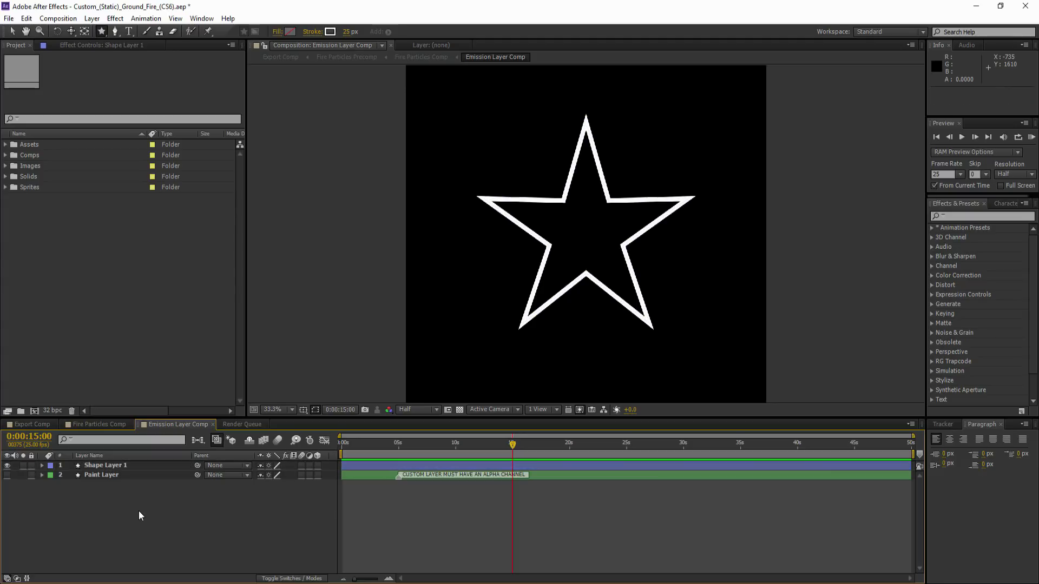
Set Randomize Simulation to 3209 on the Particle Controls layer in Fire Particles Comp.
left_click(107, 424)
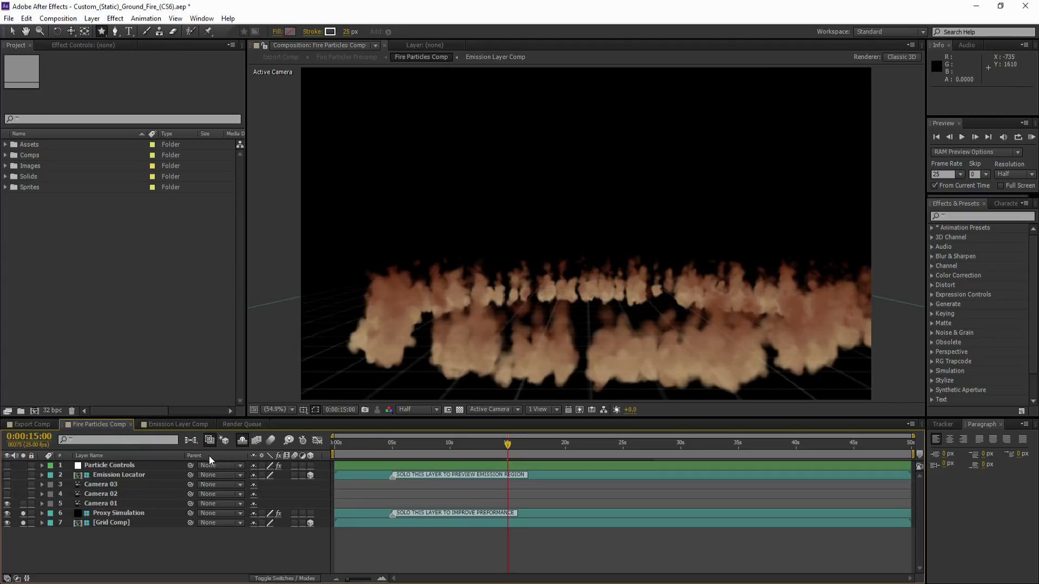
left_click(95, 465)
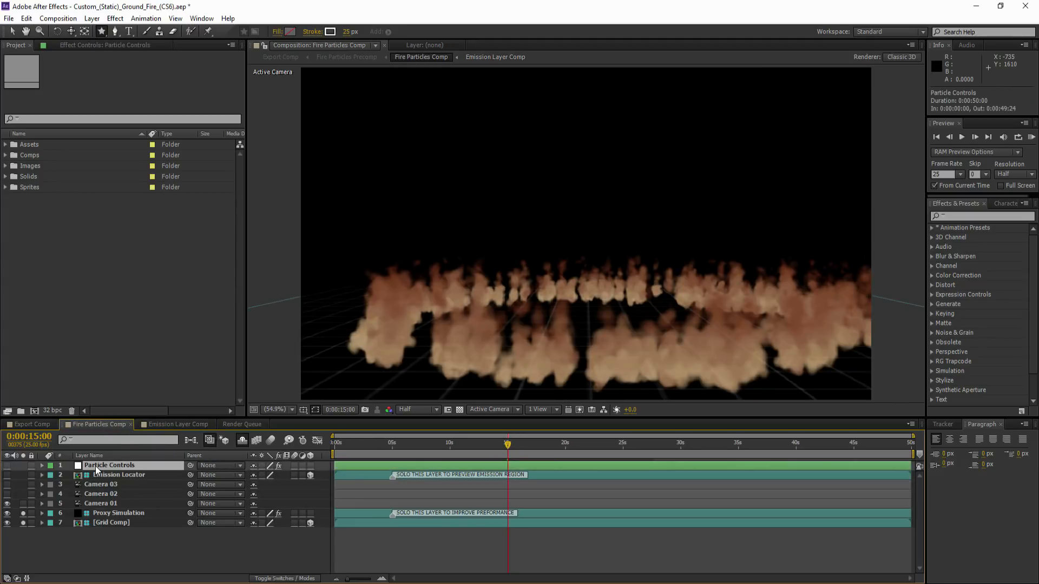
left_click(97, 46)
scroll(118, 346, "down", 1)
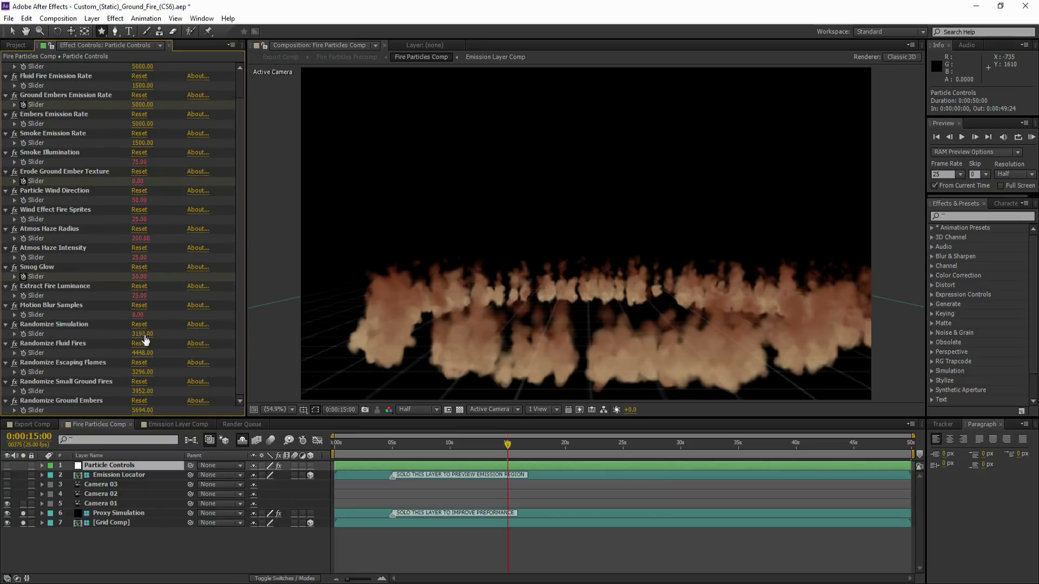
left_click_drag(143, 339, 154, 334)
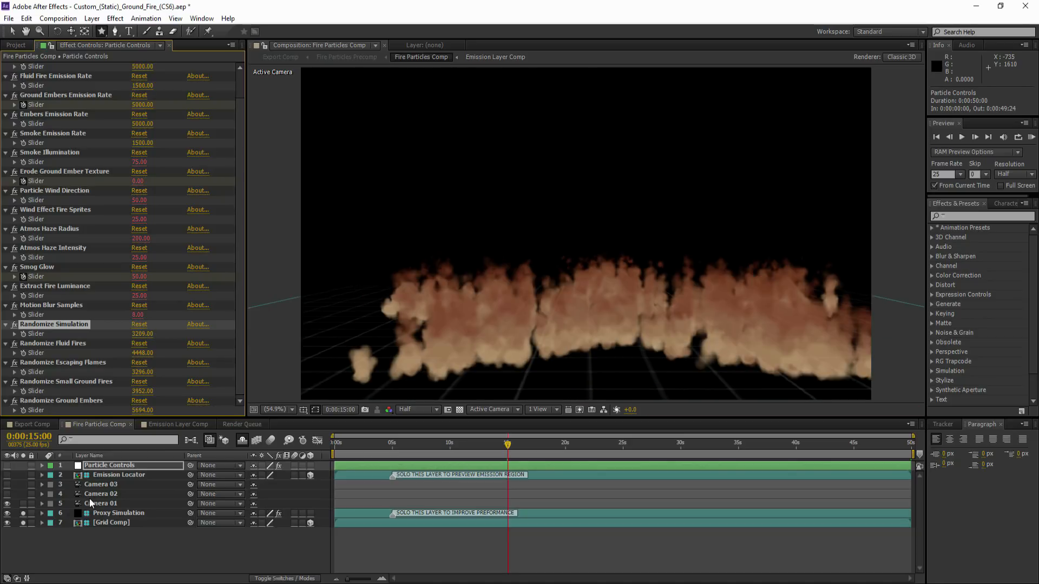
Make Camera 02 the active camera and orbit it upward to view the star emission from above.
left_click(7, 484)
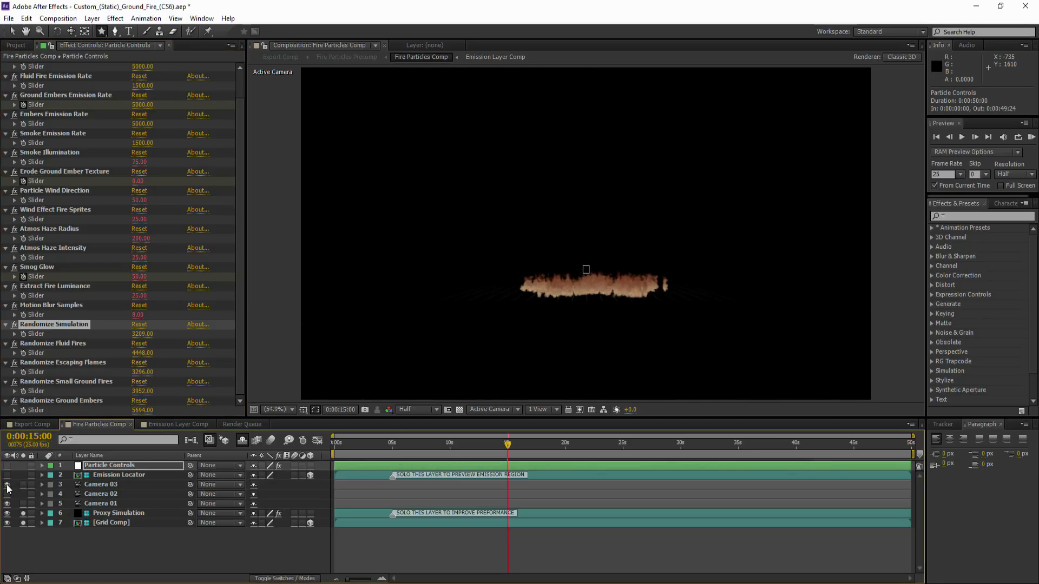
left_click(7, 485)
left_click(7, 494)
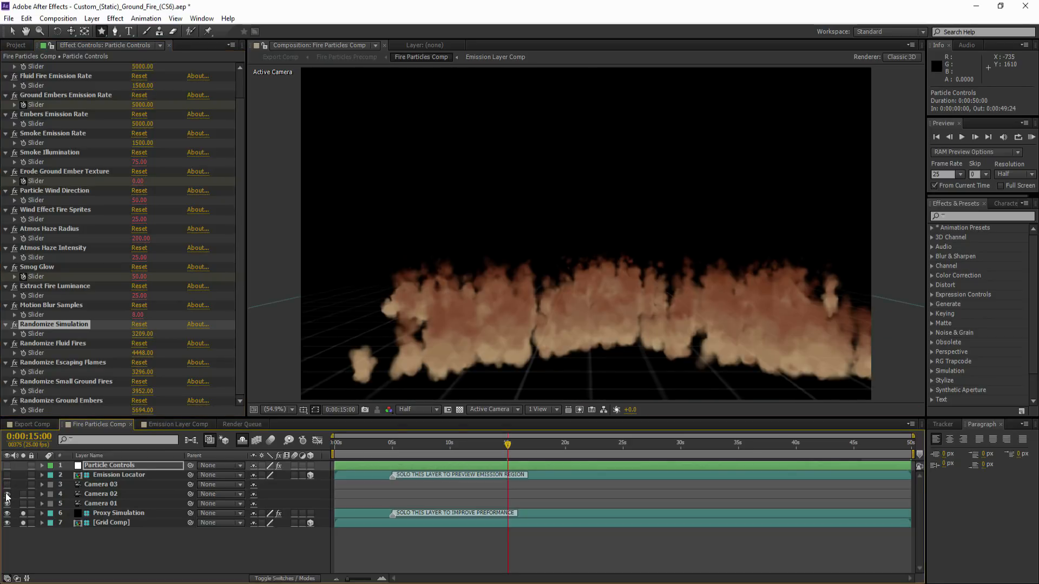
left_click(98, 494)
left_click(70, 31)
left_click(111, 44)
left_click_drag(508, 251, 507, 322)
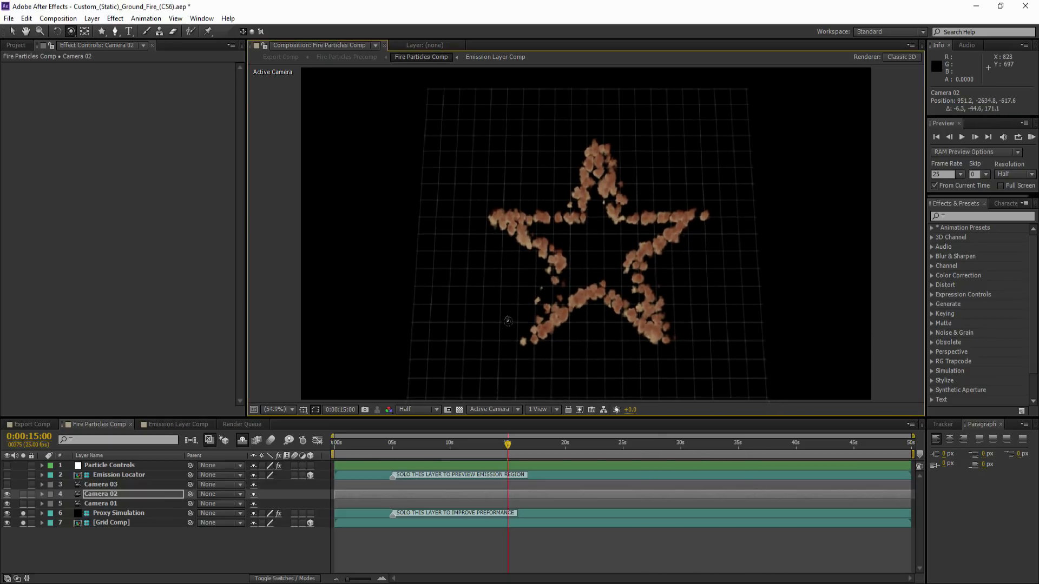
Hide the Proxy Simulation layer, clear the layer solos, and set Smoke Emission Rate to 0 in Particle Controls.
left_click(7, 513)
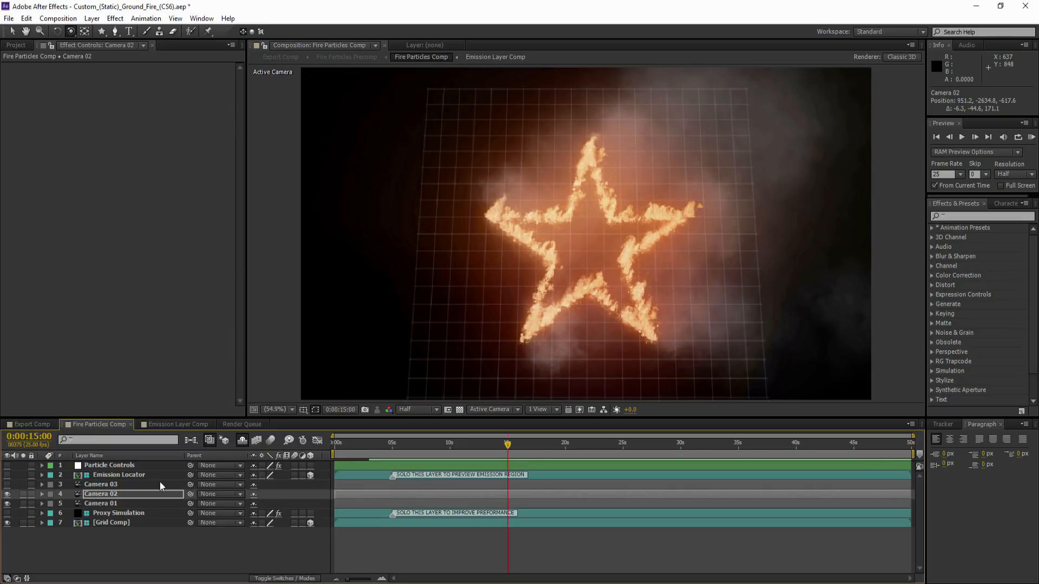
left_click(100, 470)
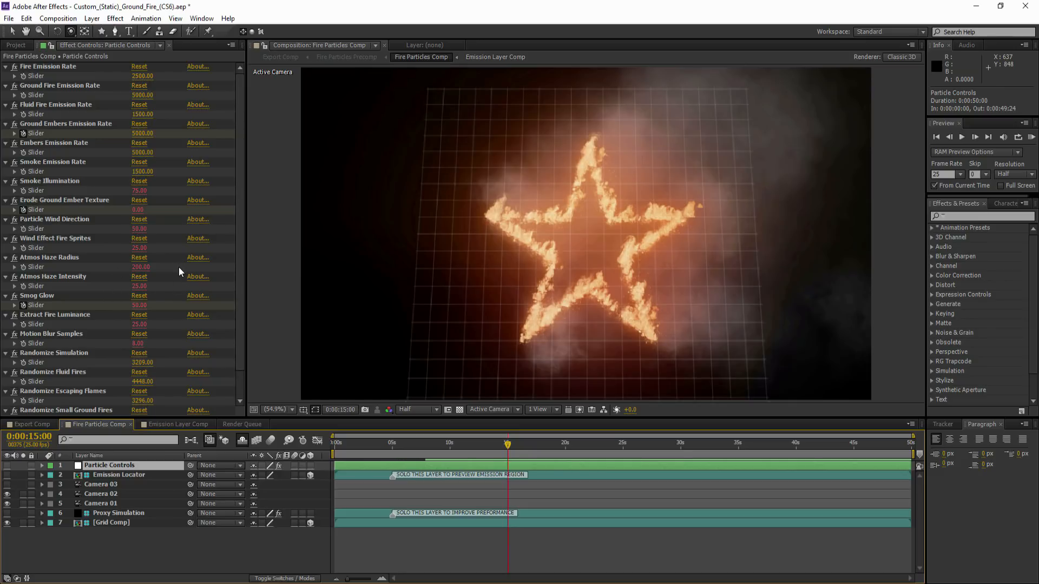
scroll(169, 318, "down", 1)
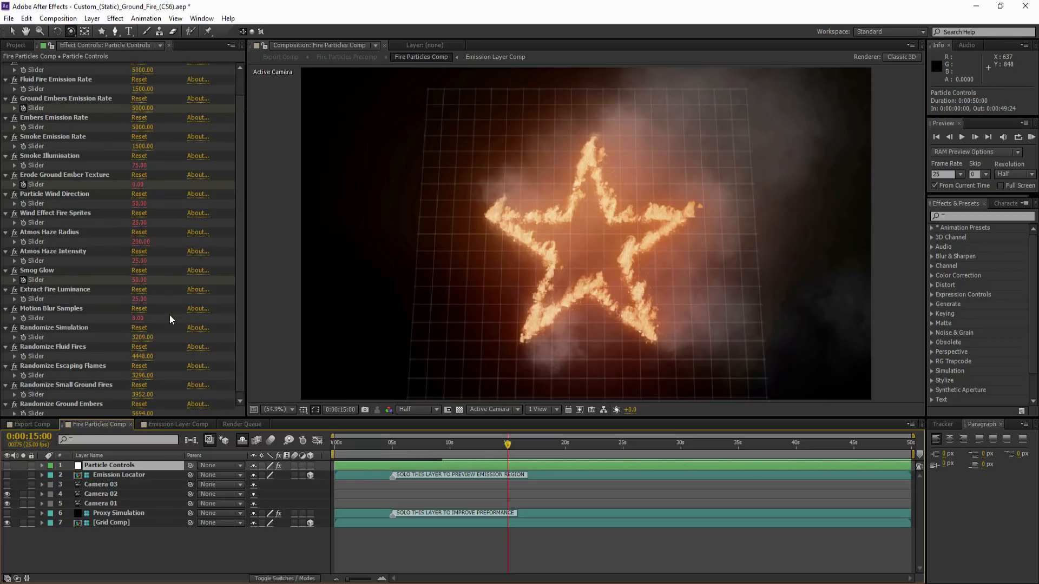
scroll(161, 315, "down", 1)
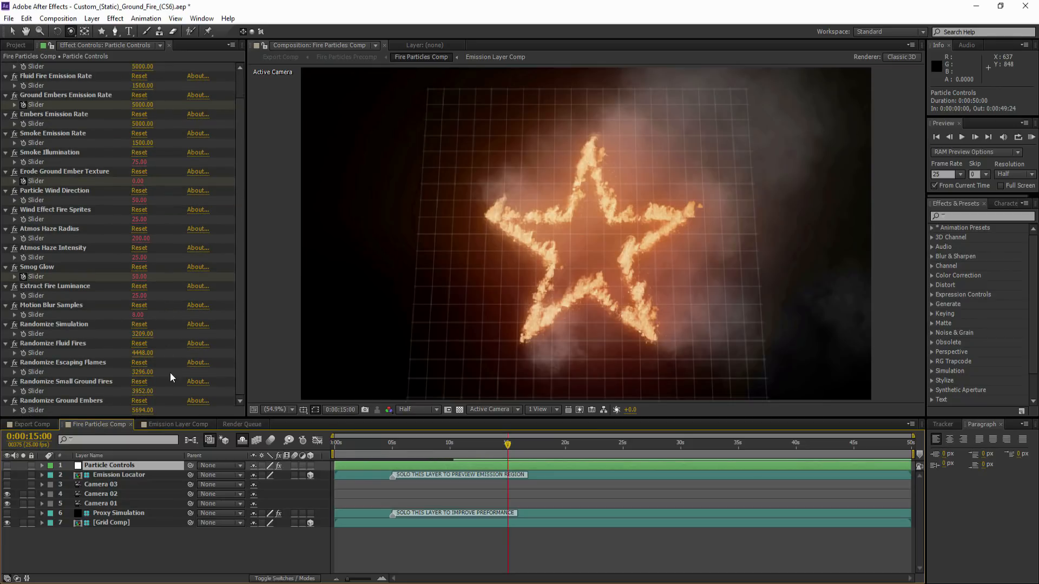
scroll(161, 323, "up", 1)
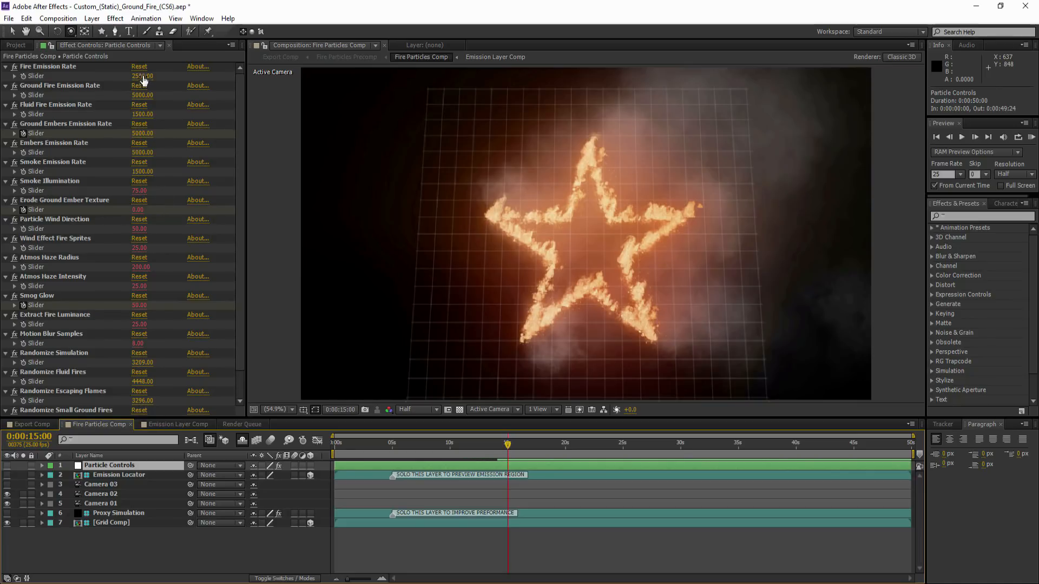
left_click(145, 171)
type("0")
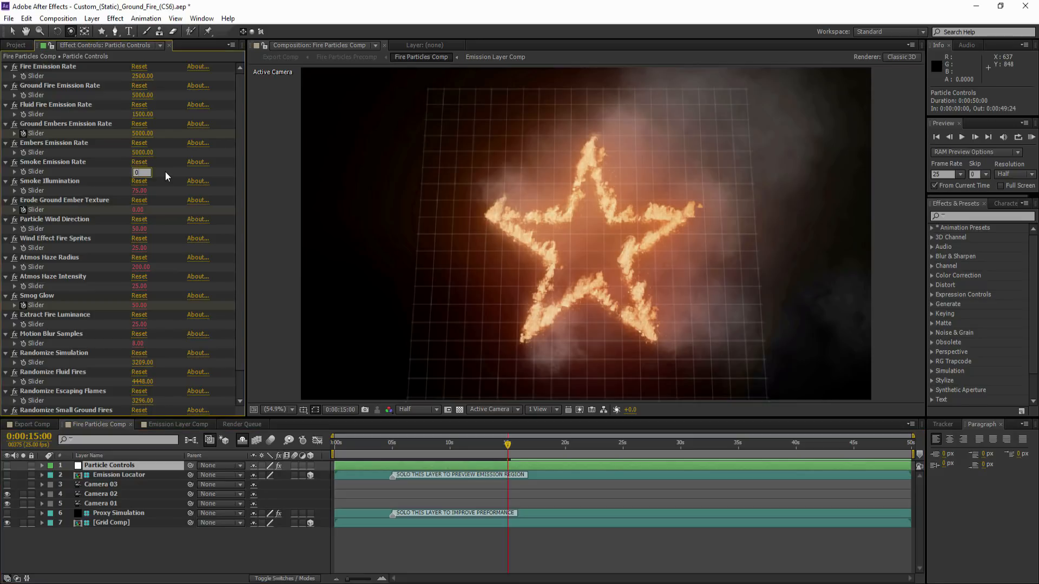
type("v")
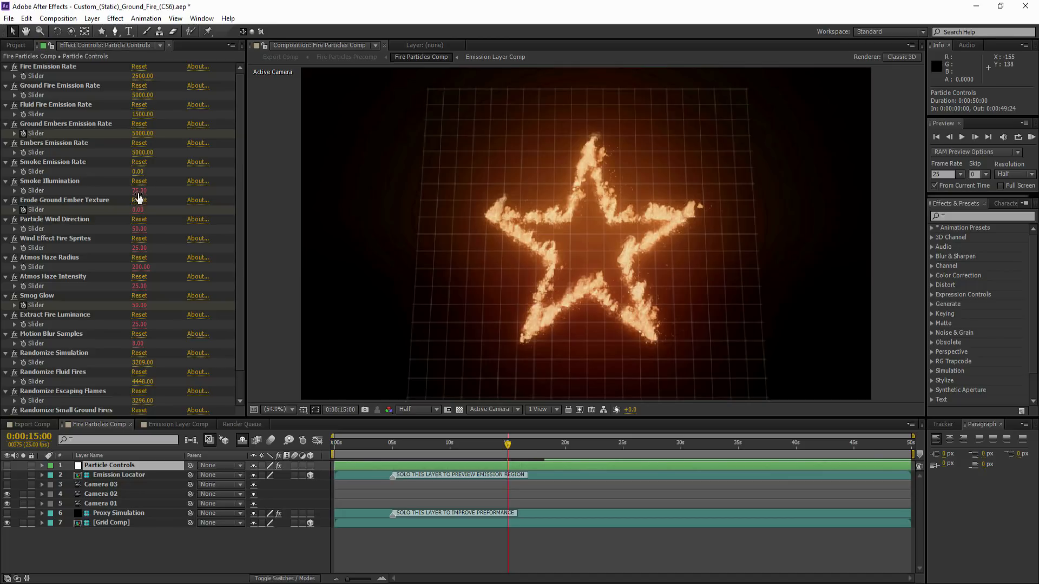
Set Fluid Fire Emission Rate, Fire Emission Rate and Ground Fire Emission Rate to 0.
left_click(139, 153)
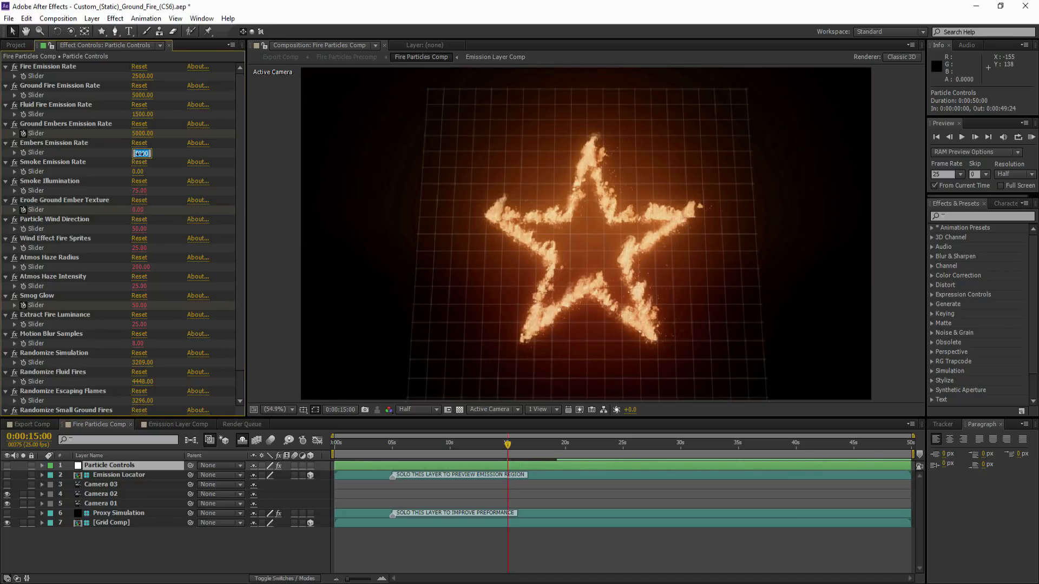
left_click(148, 115)
type("0")
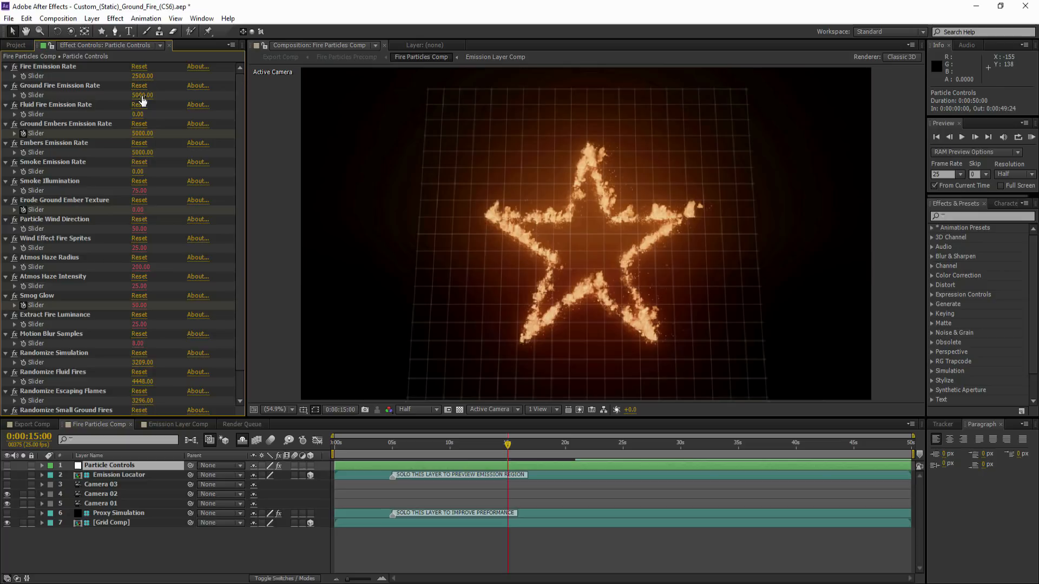
left_click(142, 75)
type("0")
left_click(152, 95)
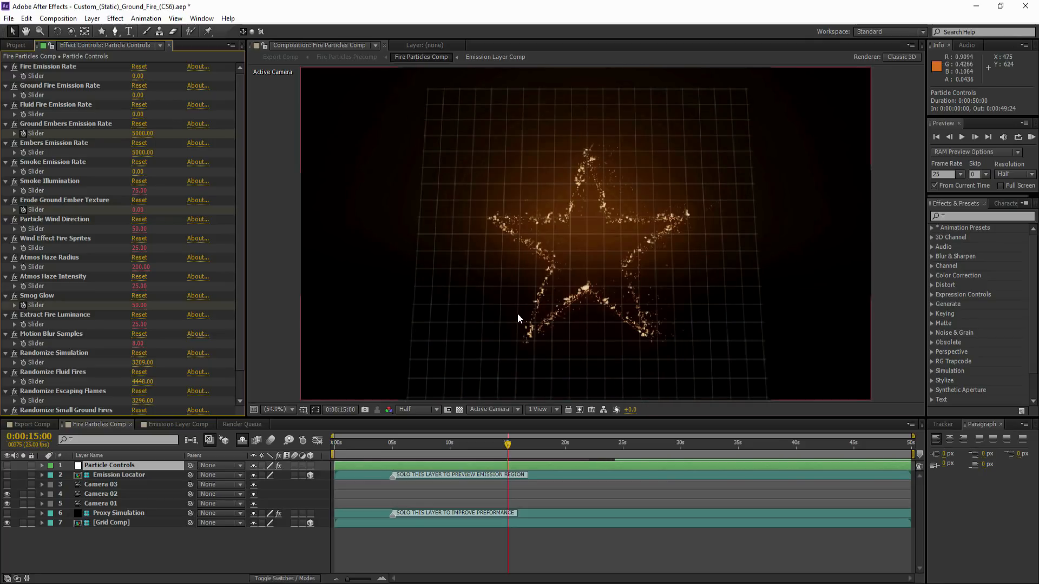
Set Embers Emission Rate to 7566, then remove the Ground Embers Emission Rate keyframes and set that rate to 5958.
left_click_drag(142, 153, 931, 91)
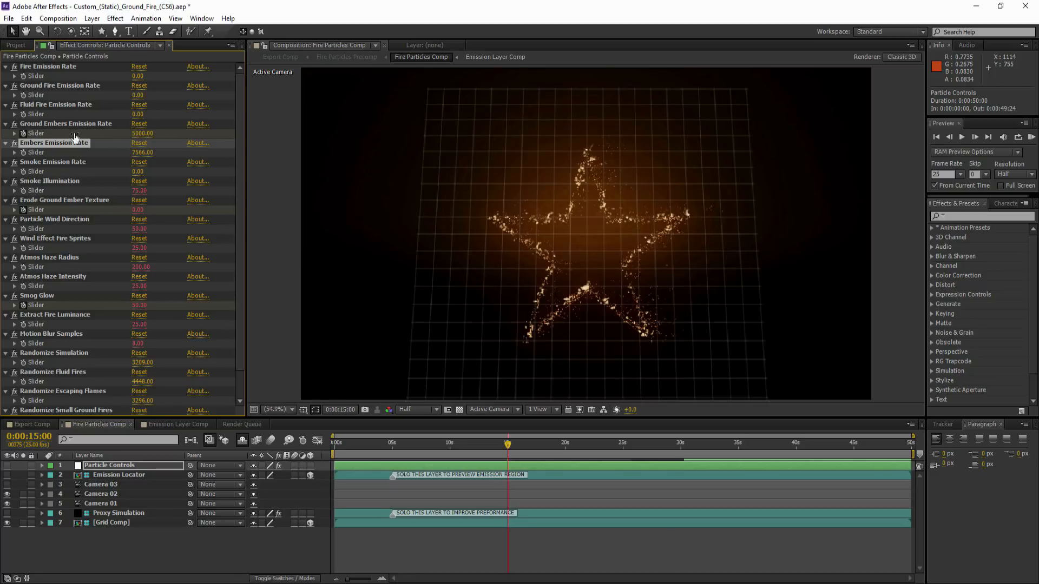
left_click(24, 134)
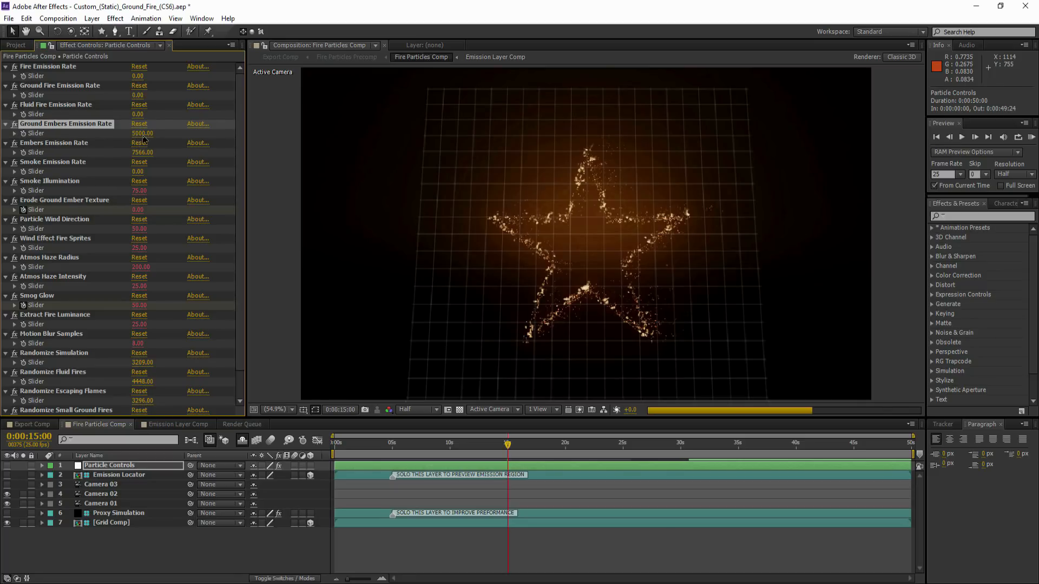
left_click_drag(351, 112, 606, 95)
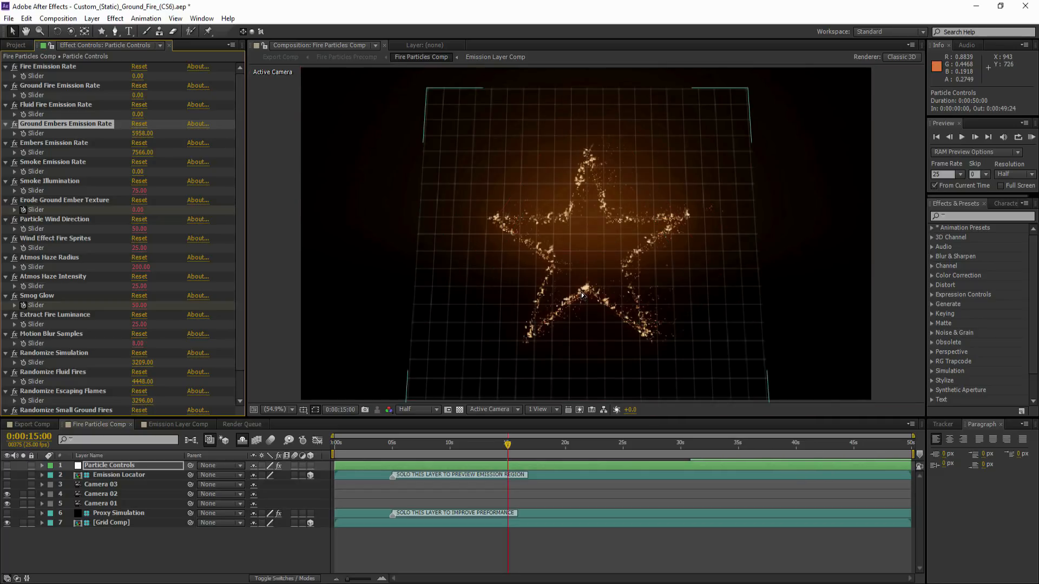
key("slash")
left_click_drag(611, 271, 607, 249)
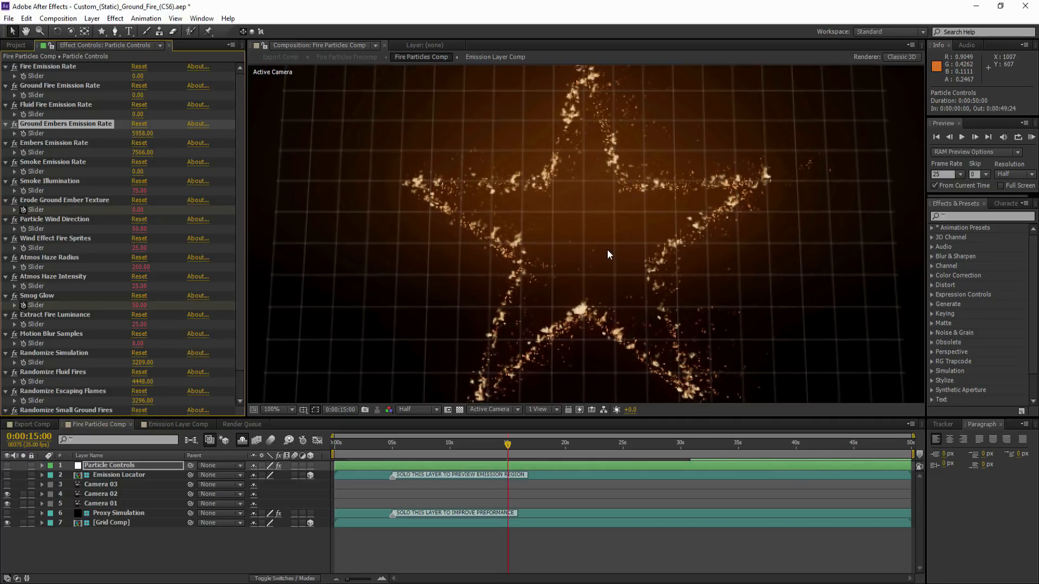
scroll(608, 250, "down", 2)
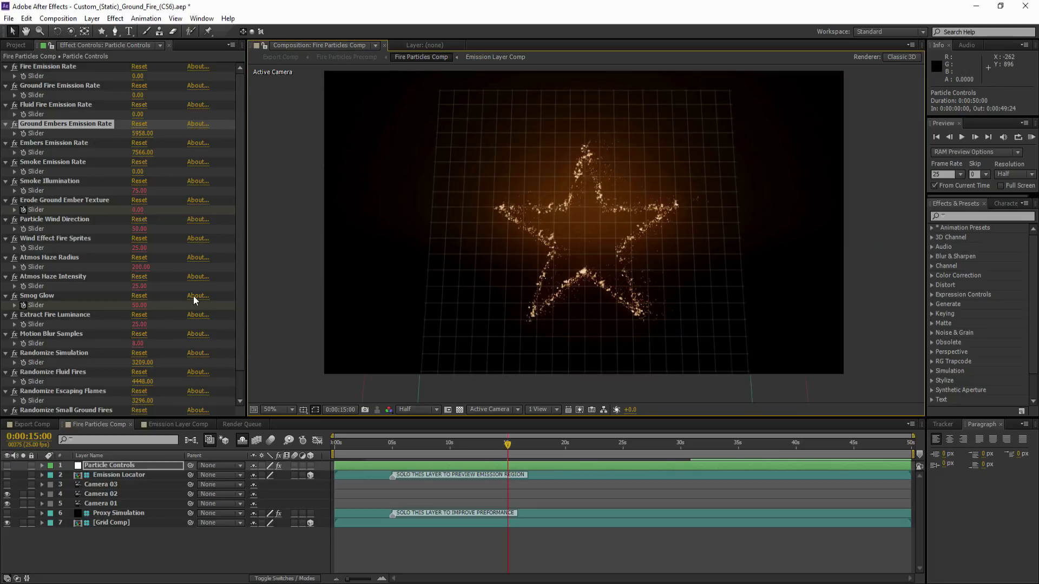
Remove the Smog Glow keyframes and set Smog Glow to 0.
left_click(24, 305)
left_click(140, 306)
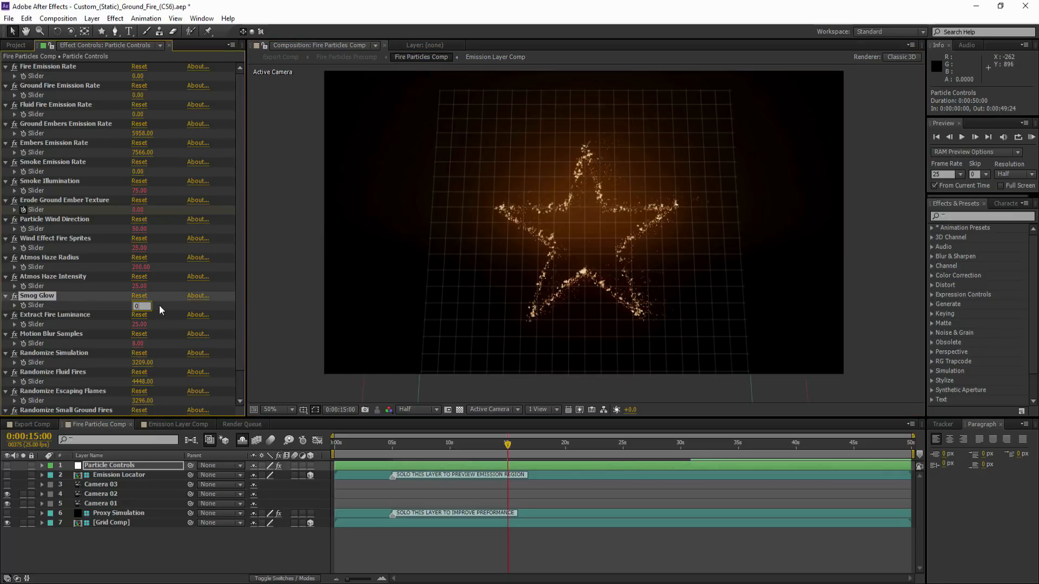
type("0")
key("Return")
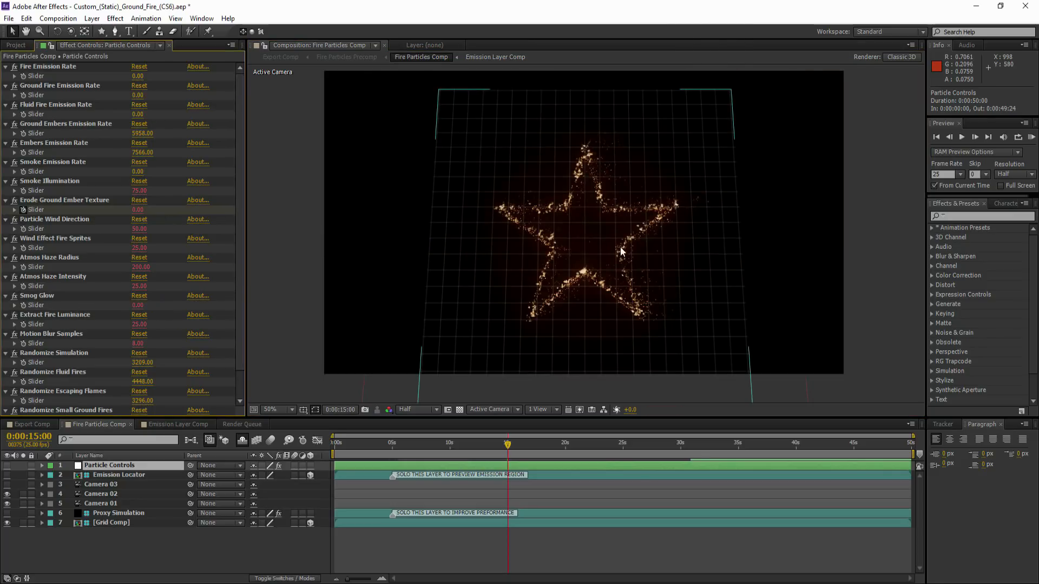
scroll(595, 238, "up", 2)
scroll(608, 250, "down", 2)
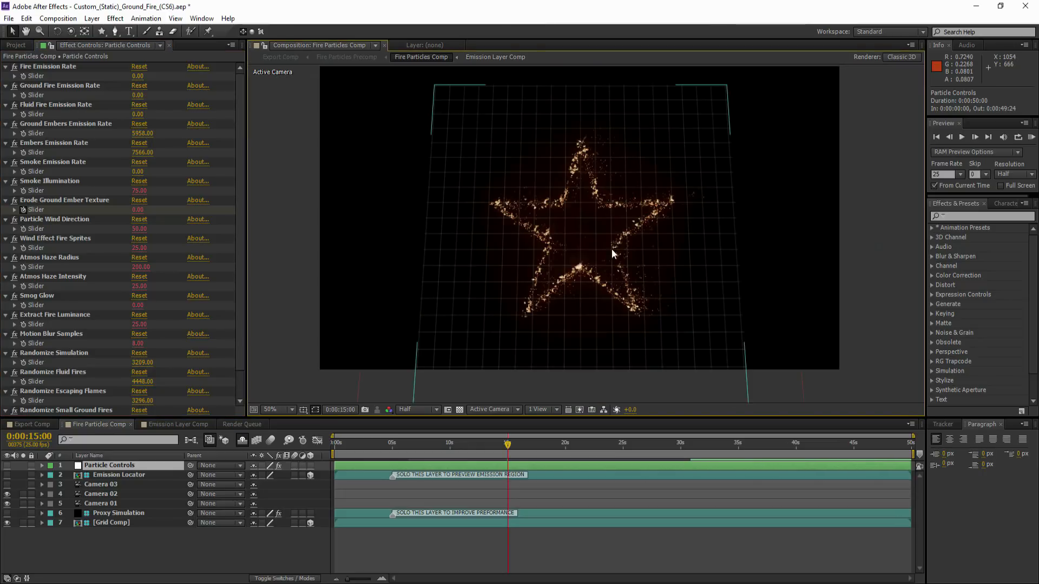
RAM preview the embers through Camera 02, then turn that camera off and preview them through Camera 01.
left_click(1031, 139)
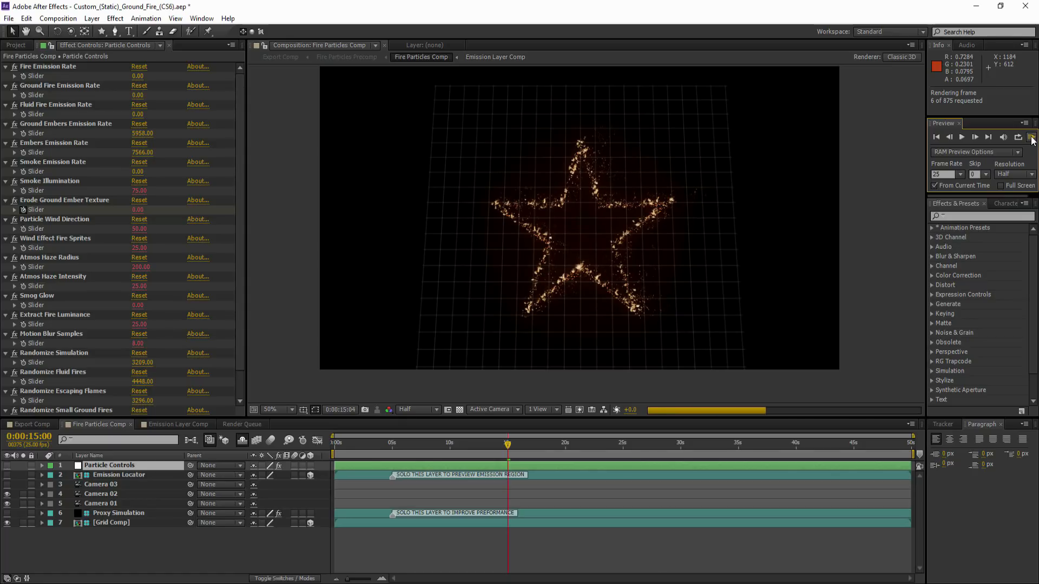
left_click(1032, 139)
left_click(8, 495)
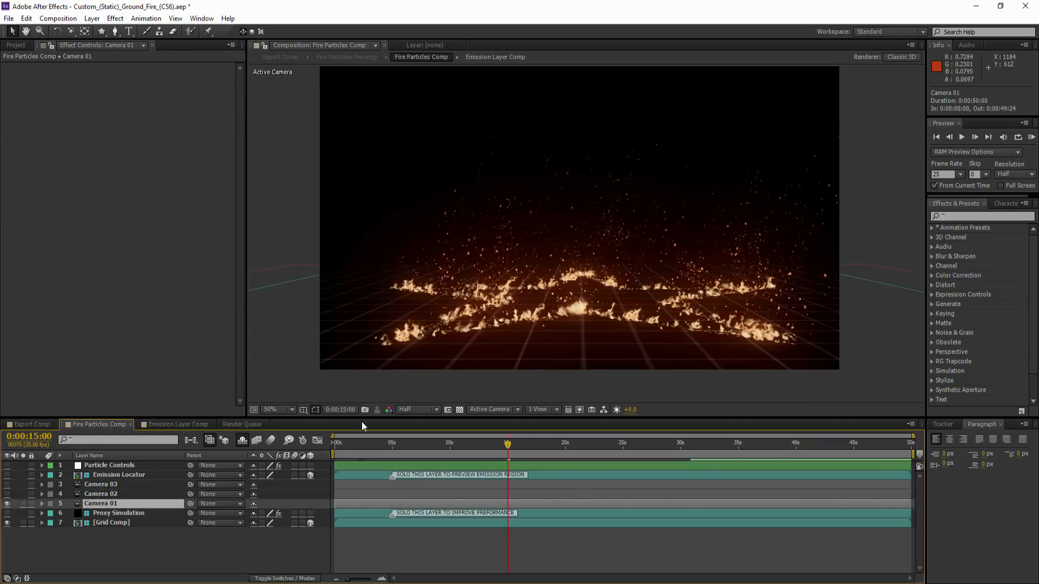
left_click(1030, 137)
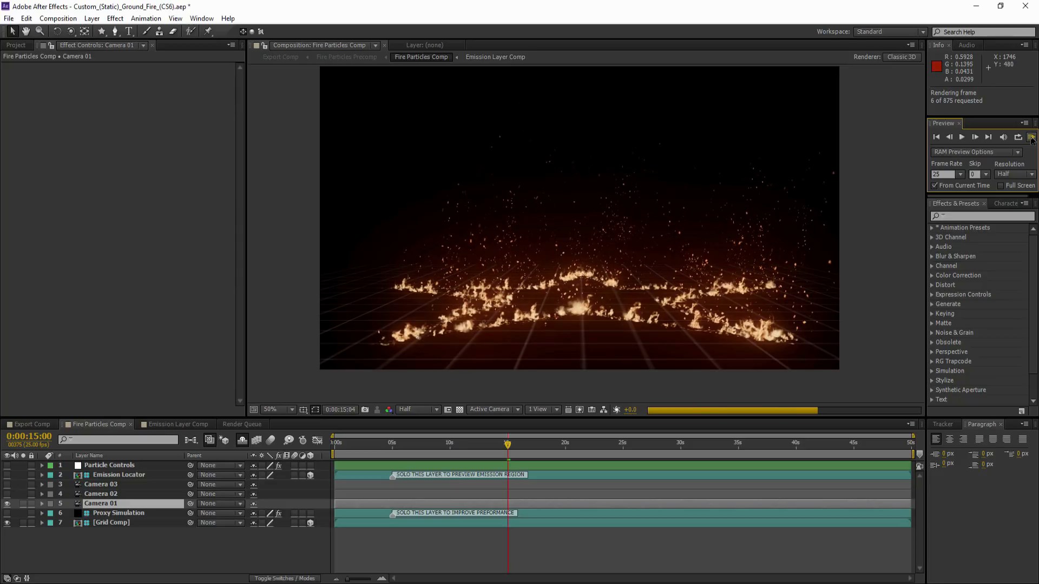
left_click(1032, 140)
left_click(1032, 140)
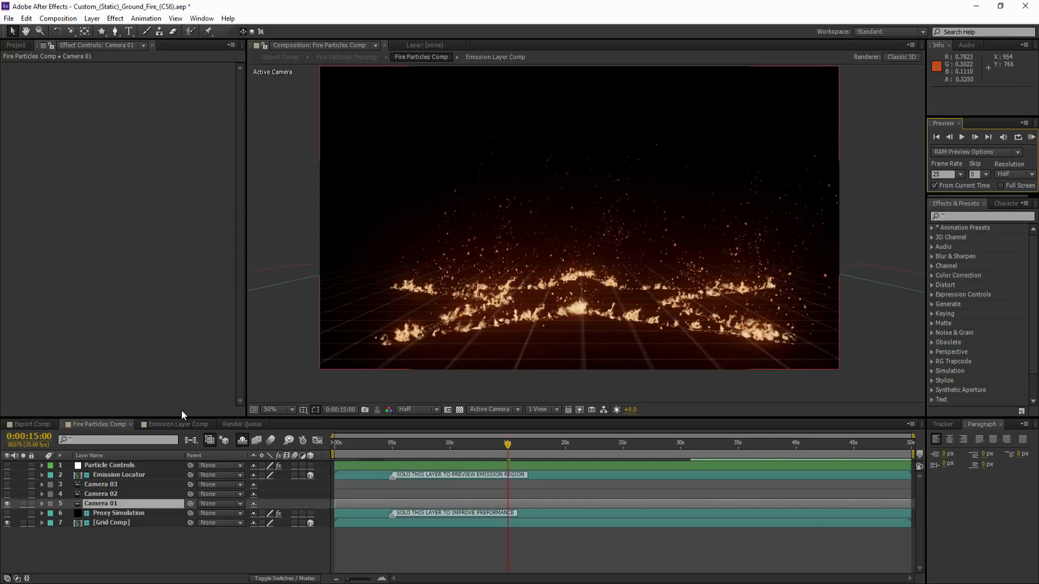
Dolly Camera 01 forward along Z to about -528 with the Track Z Camera tool and RAM preview the embers.
left_click(71, 33)
left_click(129, 67)
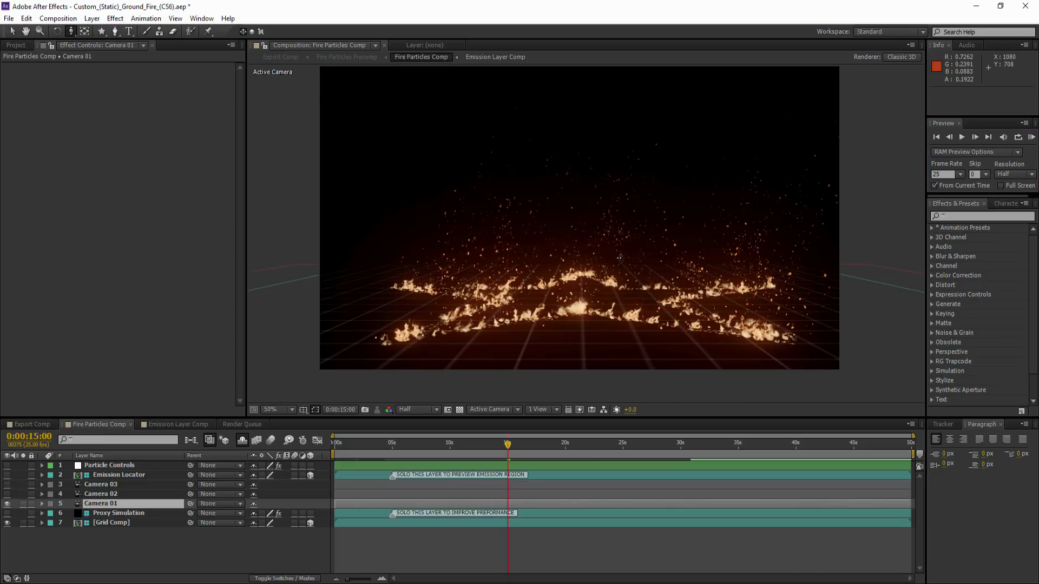
left_click_drag(611, 274, 613, 224)
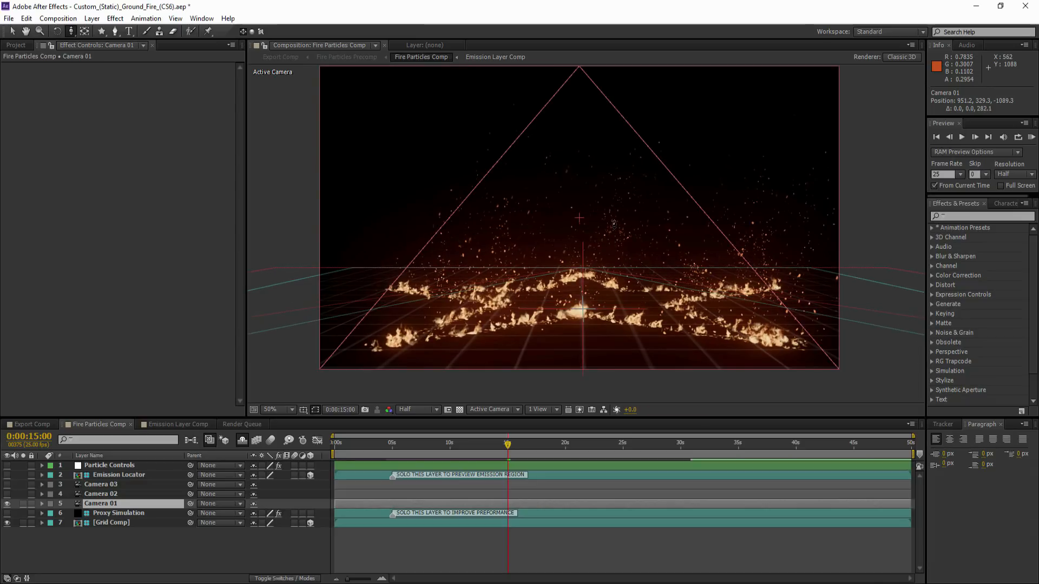
left_click_drag(614, 222, 616, 180)
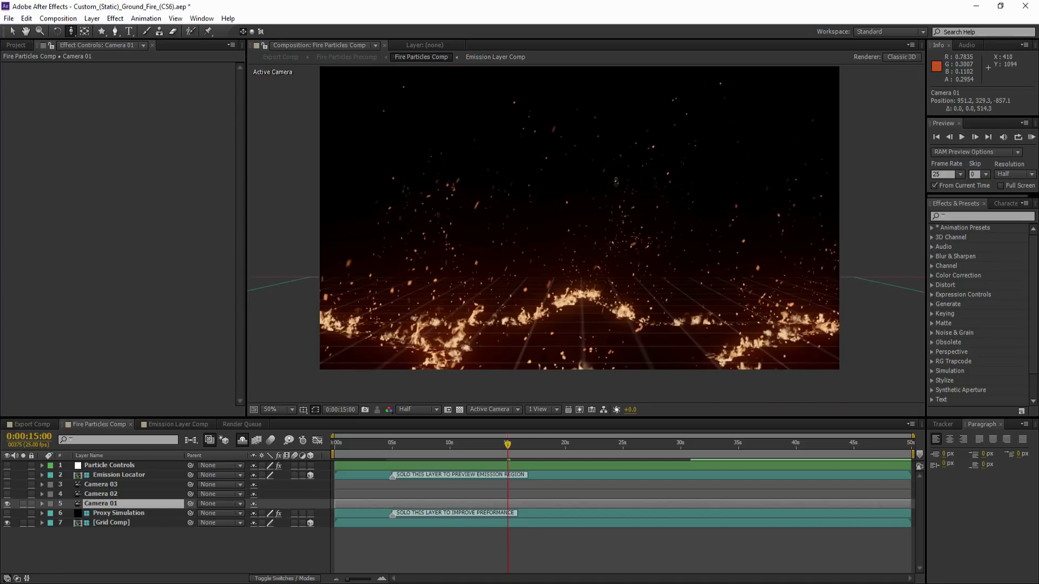
left_click_drag(617, 131, 617, 120)
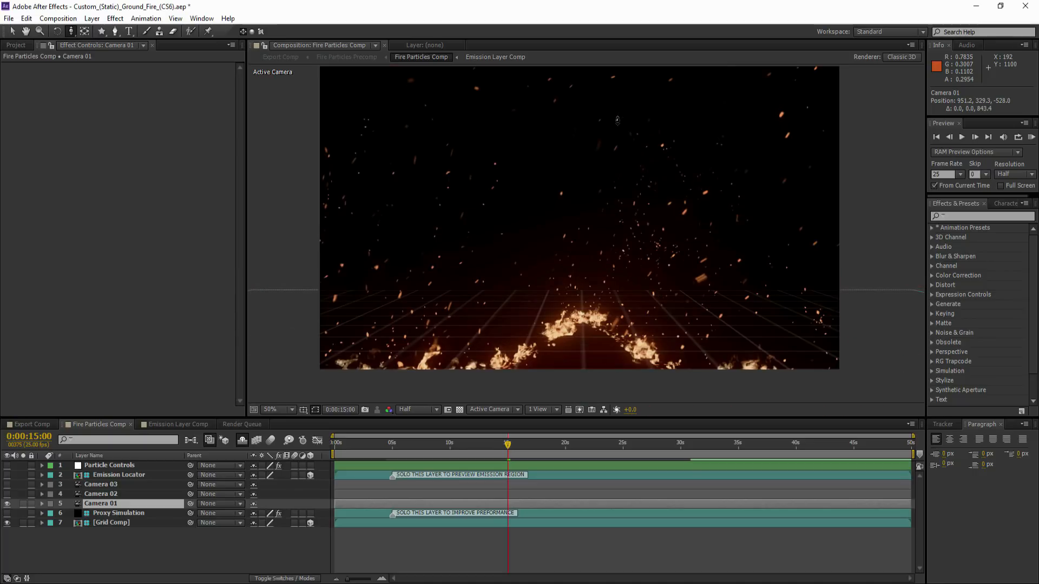
left_click(1031, 137)
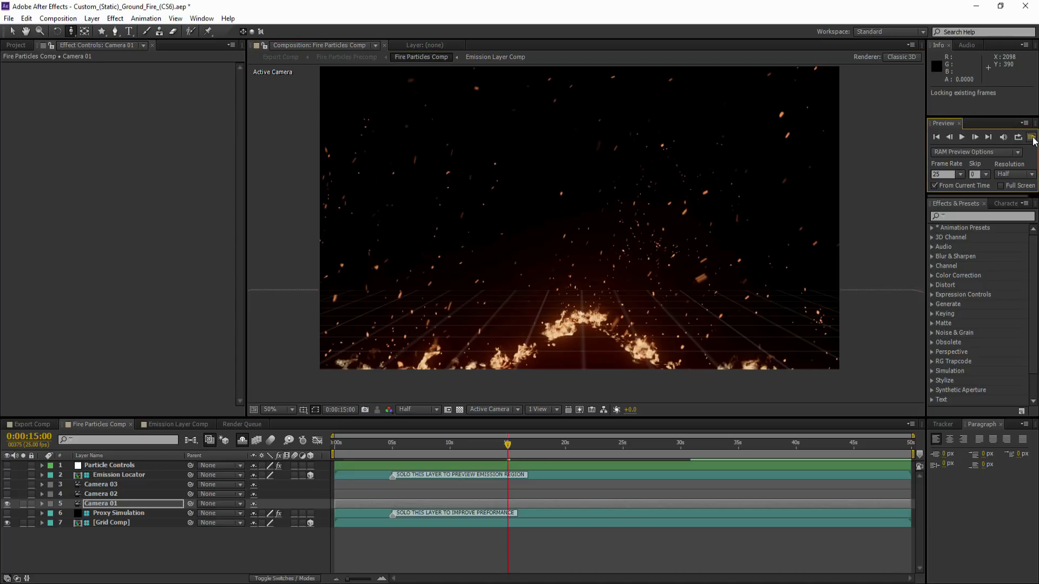
On the Particle Controls layer, try a Smoke Emission Rate of 5000, then reduce the rate to 1000.
left_click(115, 466)
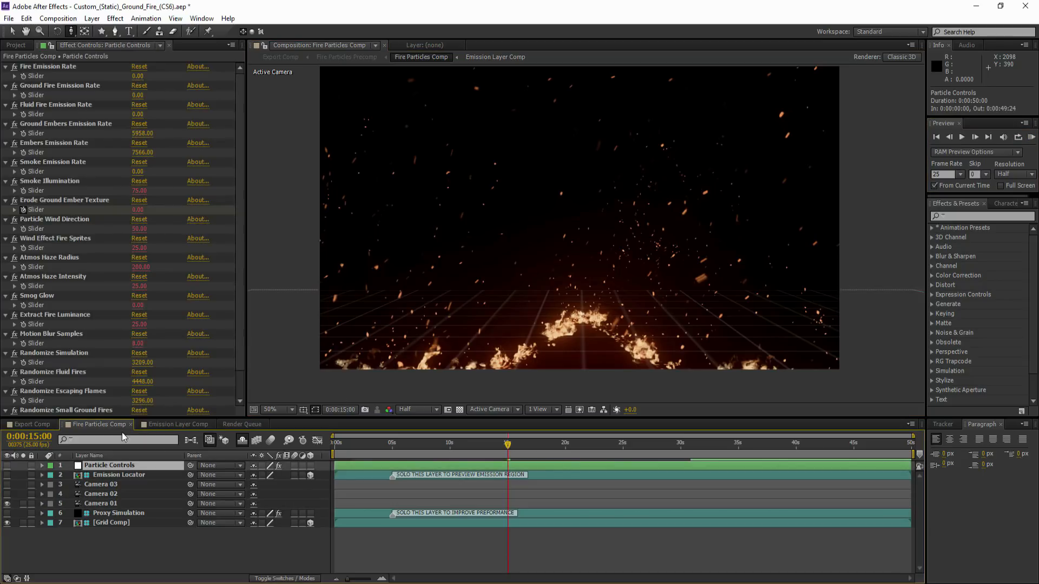
left_click(138, 171)
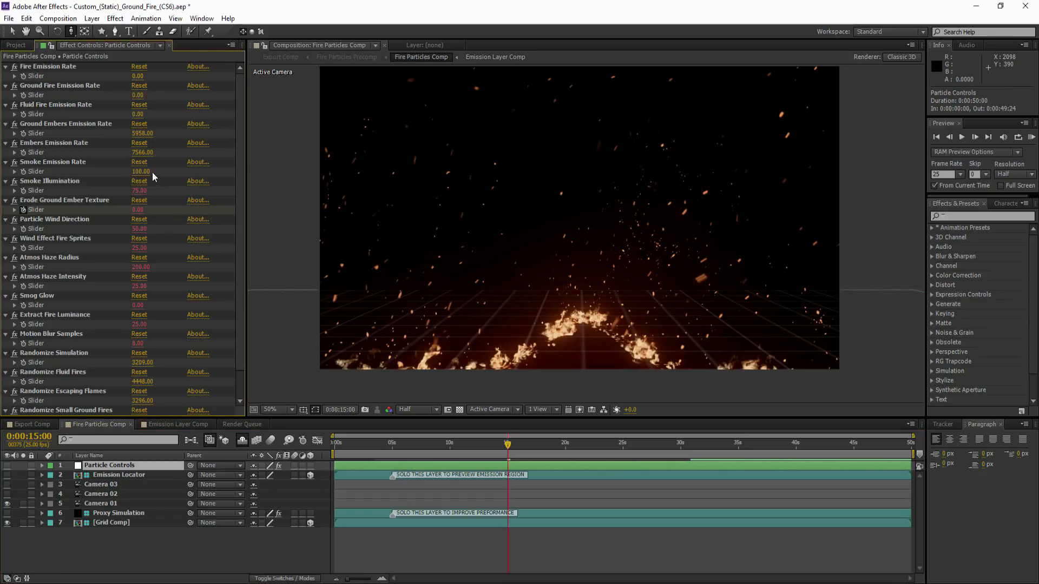
type("5000")
key("Return")
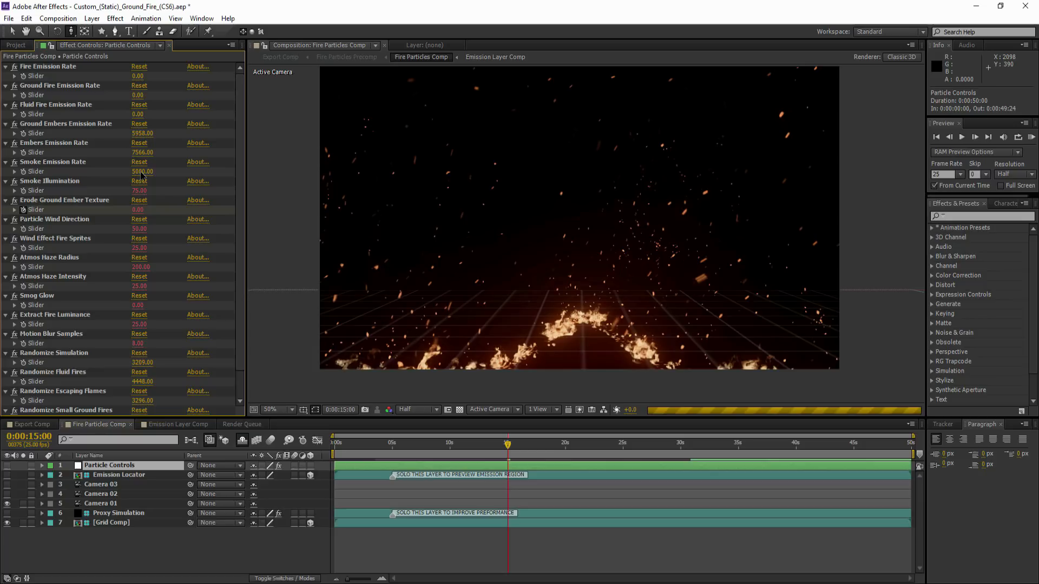
left_click(141, 171)
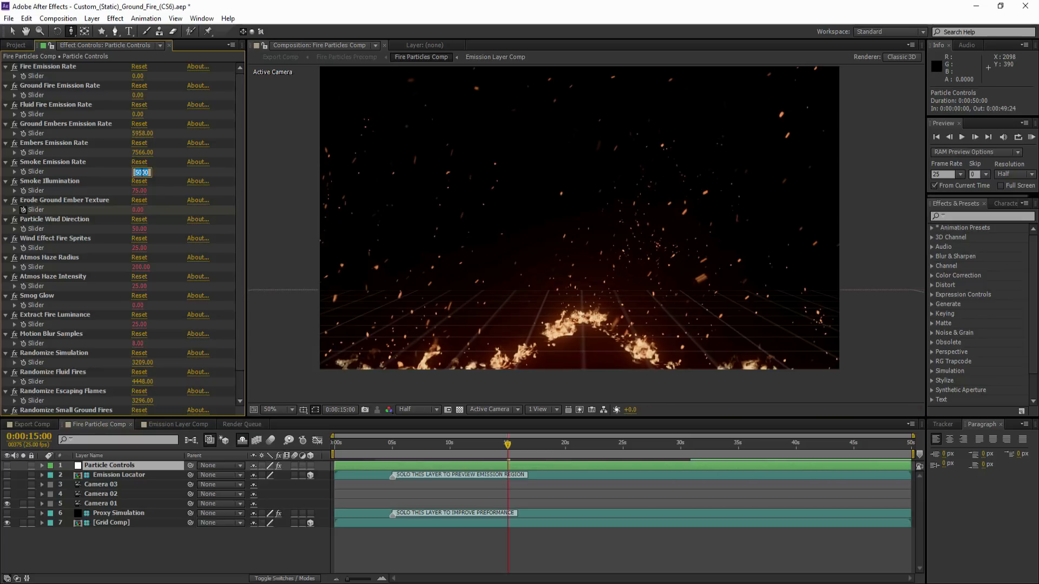
type("100")
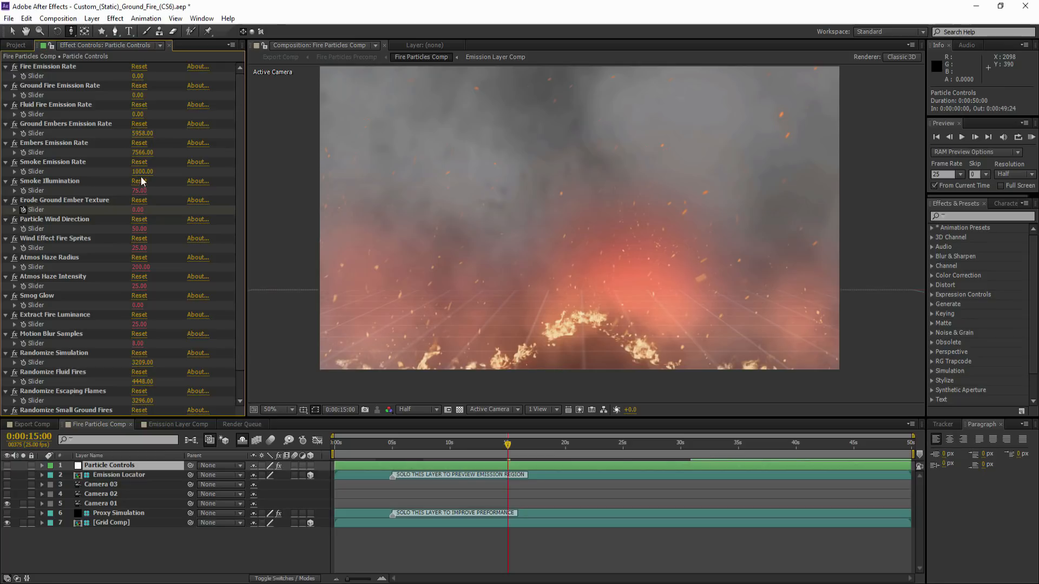
Try lower Smoke Emission Rates of 500 and 100 to compare thinner smoke.
left_click(142, 171)
type("5")
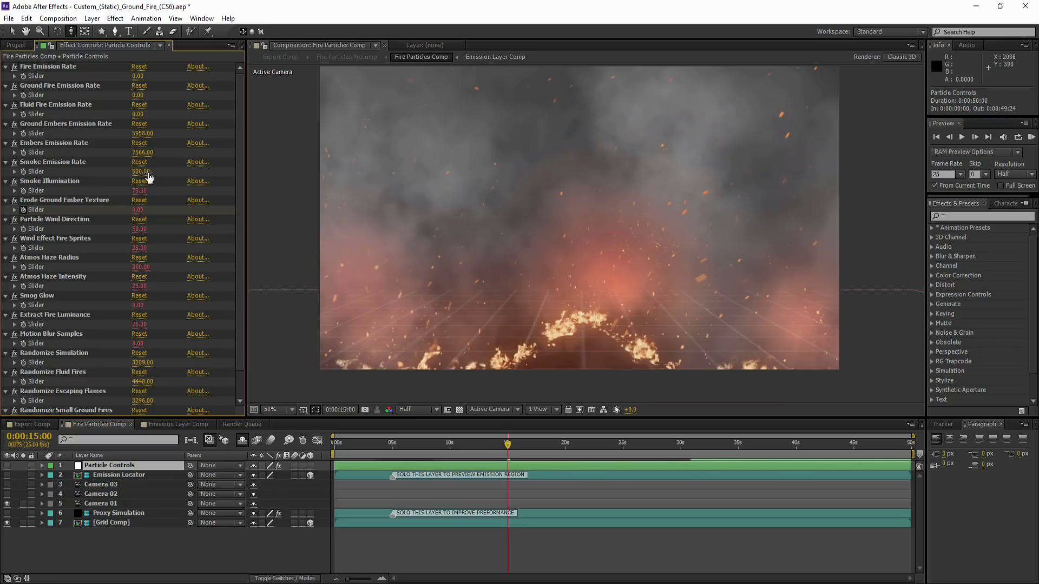
left_click(149, 174)
type("1")
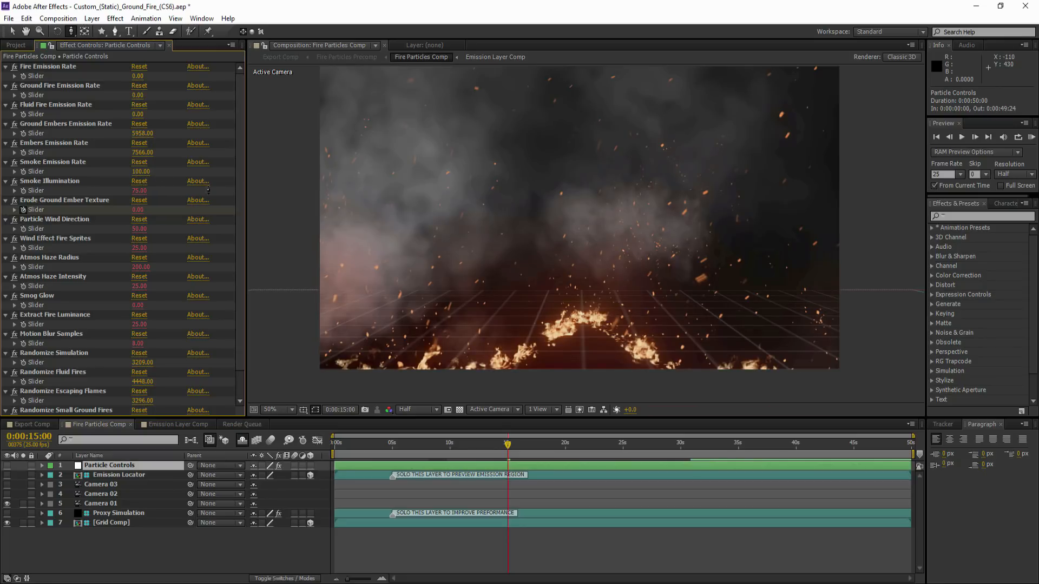
Set Smoke Emission Rate to 1000 and Smoke Illumination to 35.
left_click(140, 172)
left_click(141, 172)
type("1000")
key("Return")
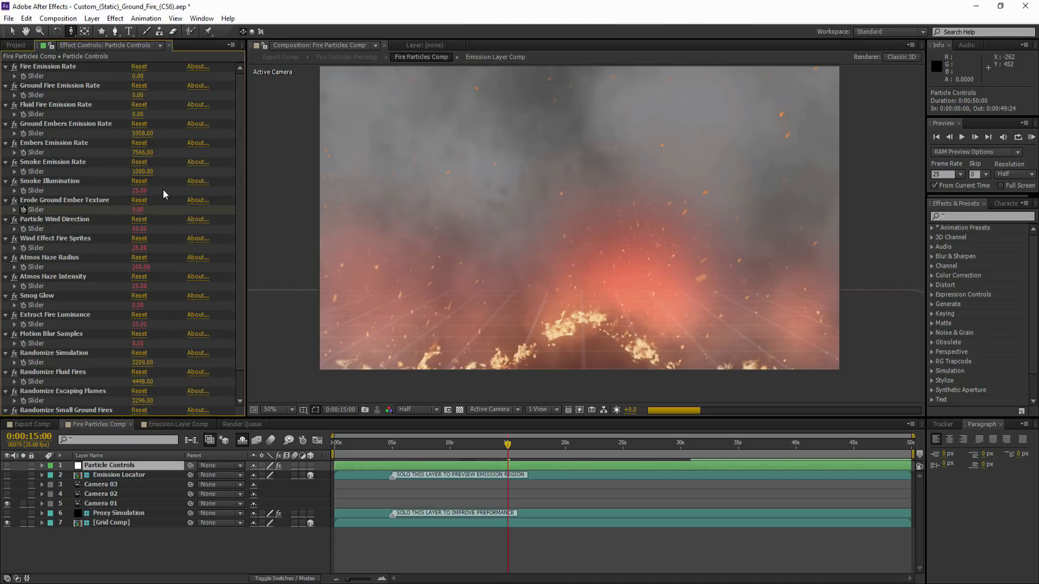
left_click(139, 191)
type("35")
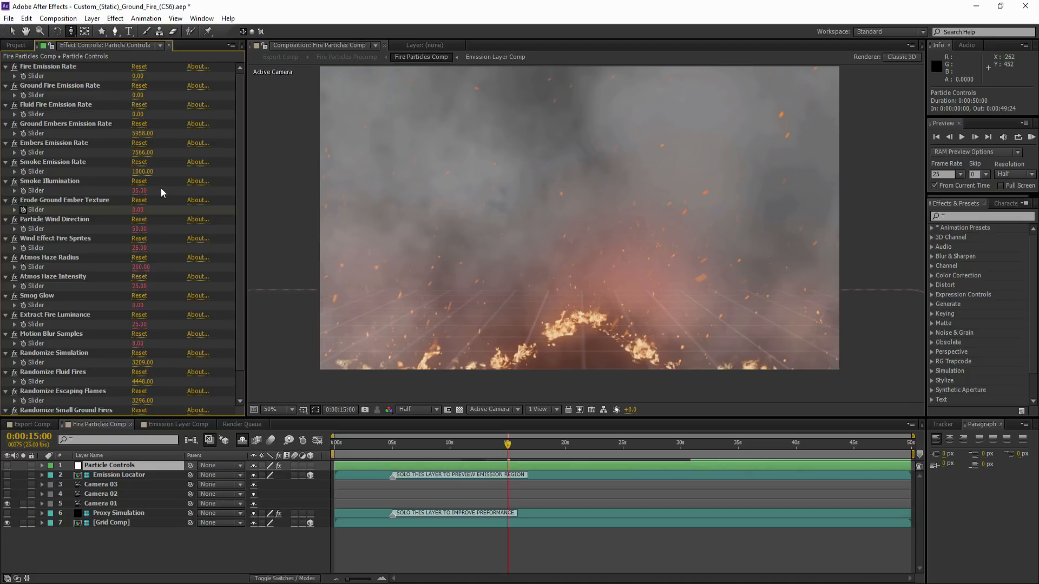
Reveal the shy layers, replace the Smoke Trail layer's Opacity keyframes with a fixed 50%, and RAM preview the smoke.
left_click(242, 441)
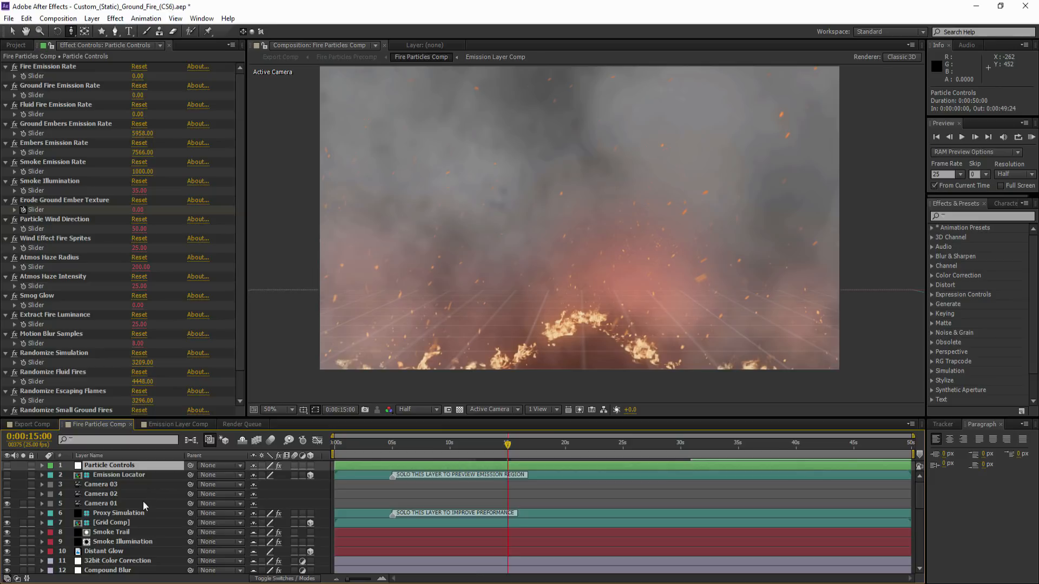
scroll(144, 506, "down", 1)
left_click(114, 506)
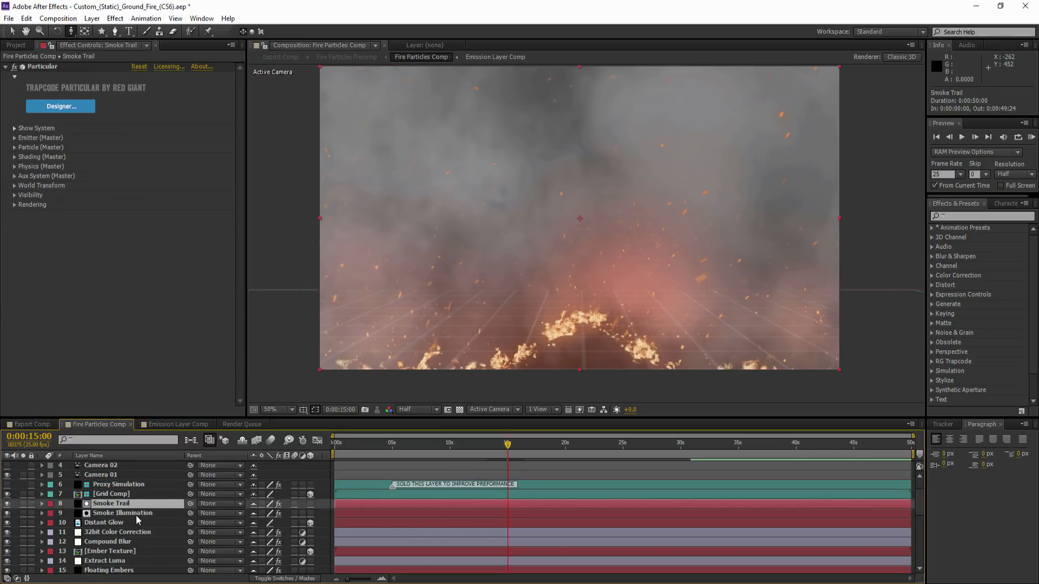
key("t")
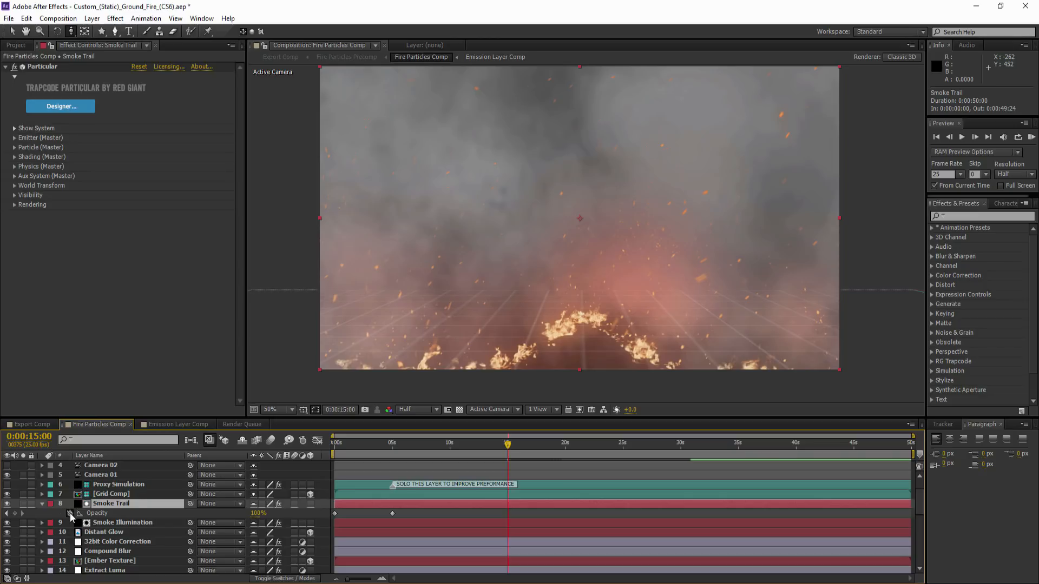
left_click(70, 513)
left_click(258, 513)
type("50")
key("Return")
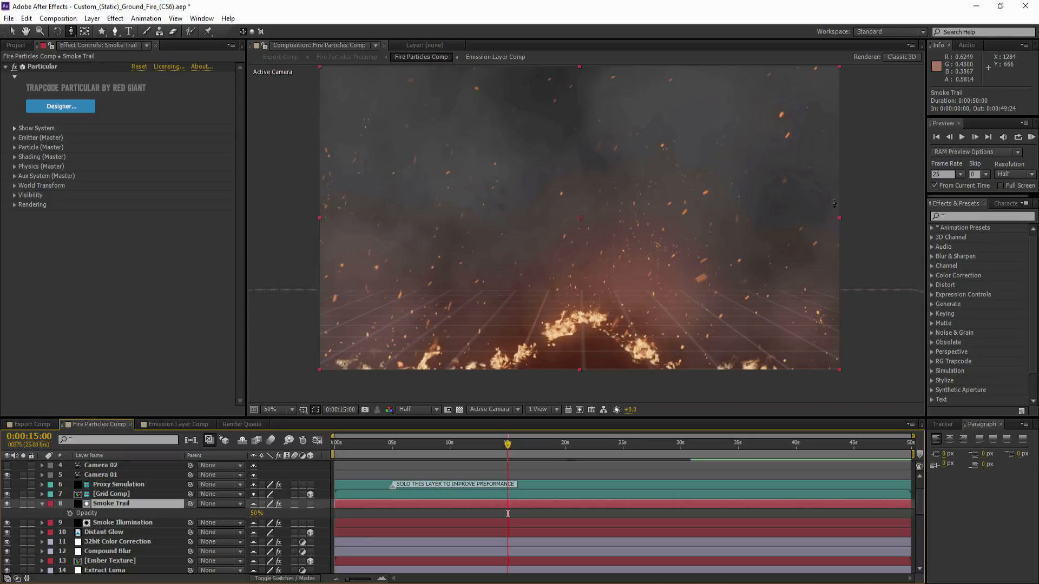
left_click(1031, 138)
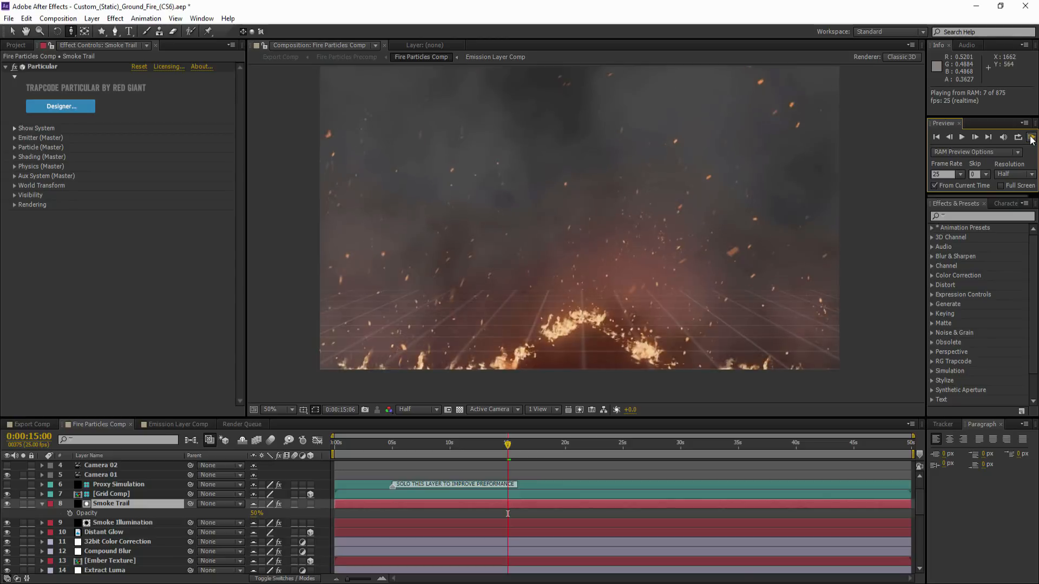
left_click(1031, 138)
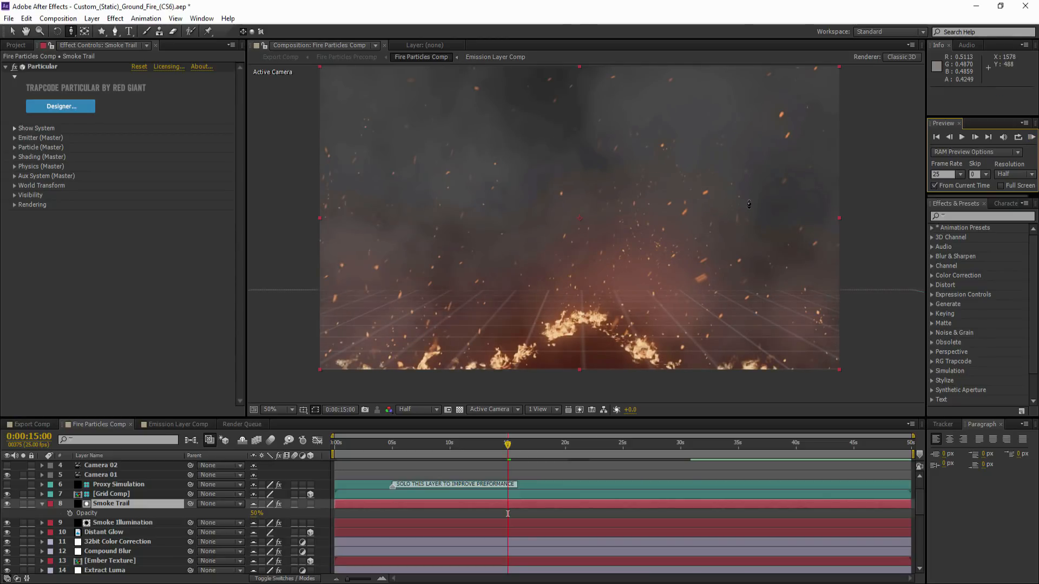
Open the project Custom_Window_Fire_(CS6).aep from the Project File 9 folder of Trapcode Fire V2.3.
left_click(8, 18)
left_click(27, 43)
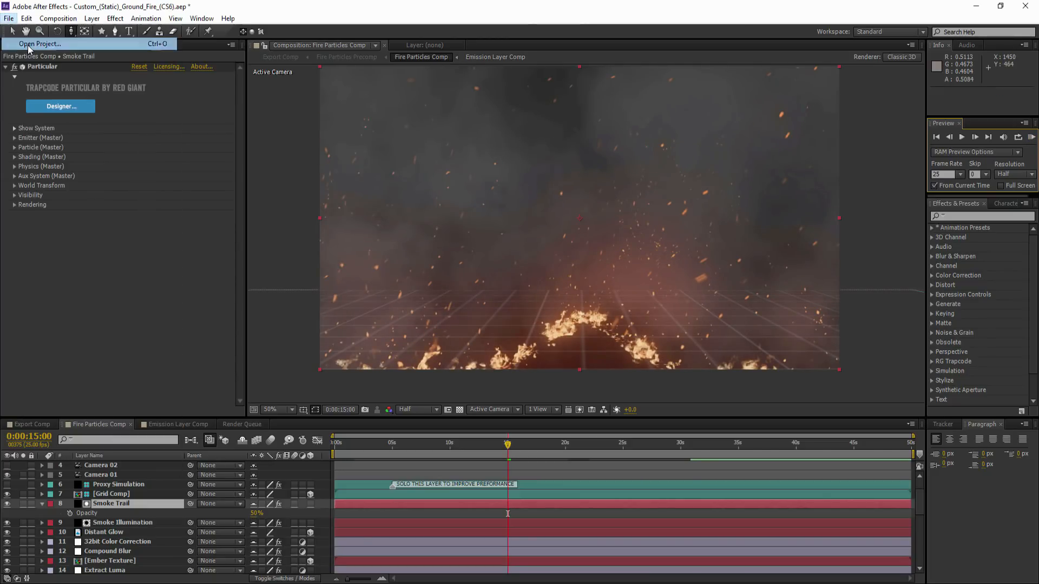
left_click(565, 311)
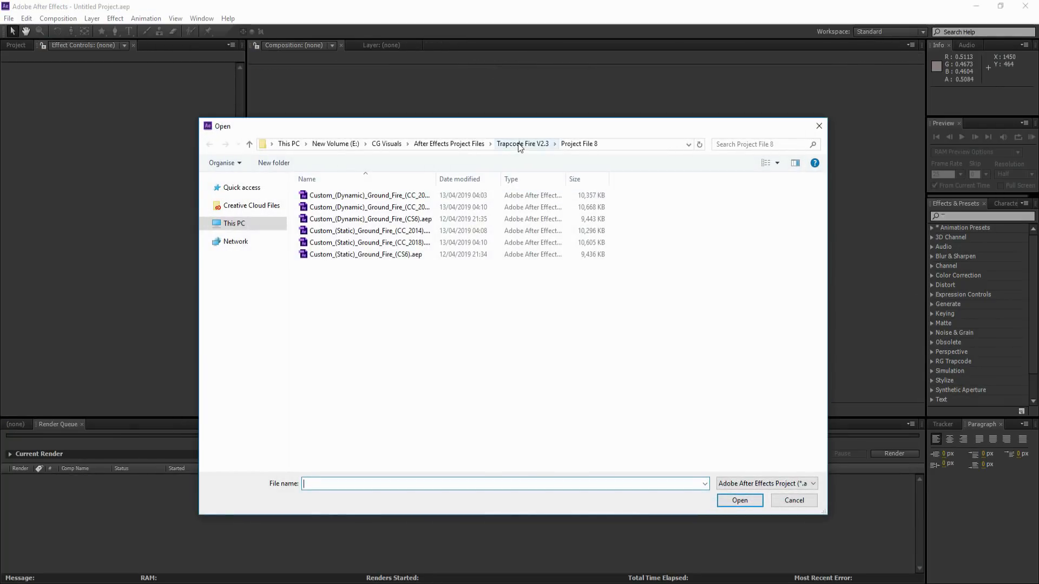
left_click(520, 144)
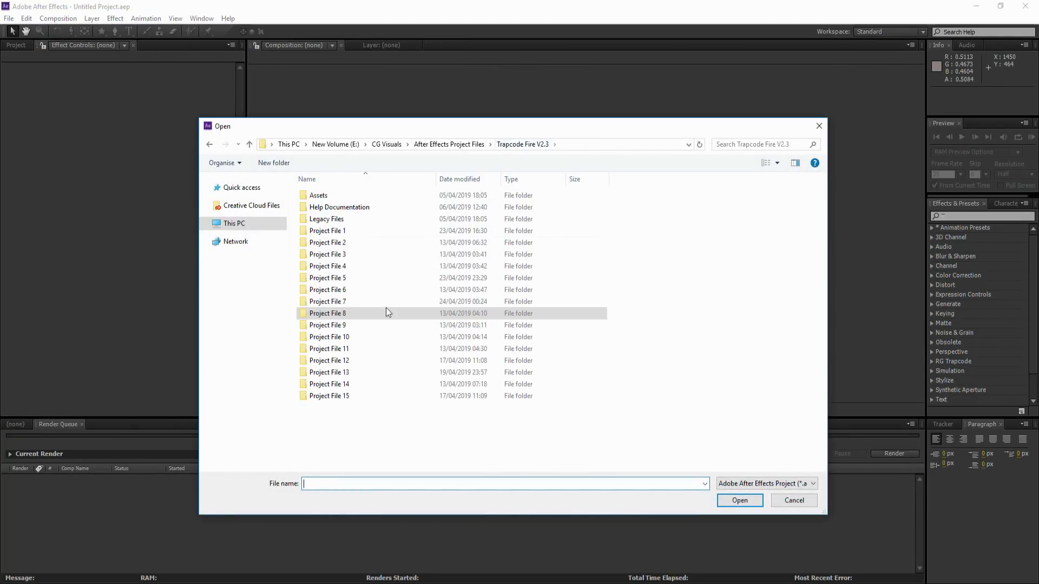
double_click(349, 328)
left_click(362, 219)
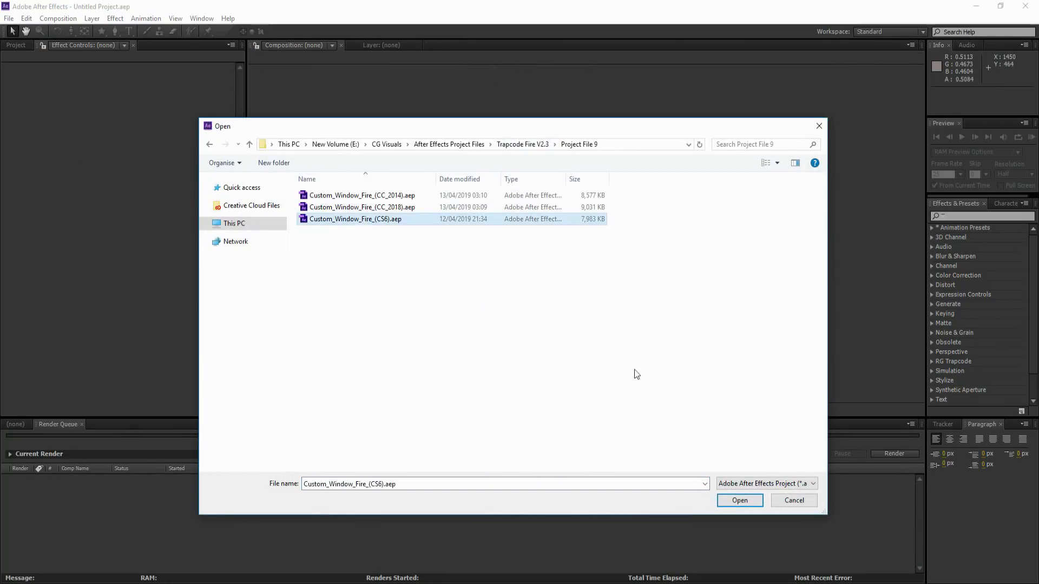
left_click(739, 501)
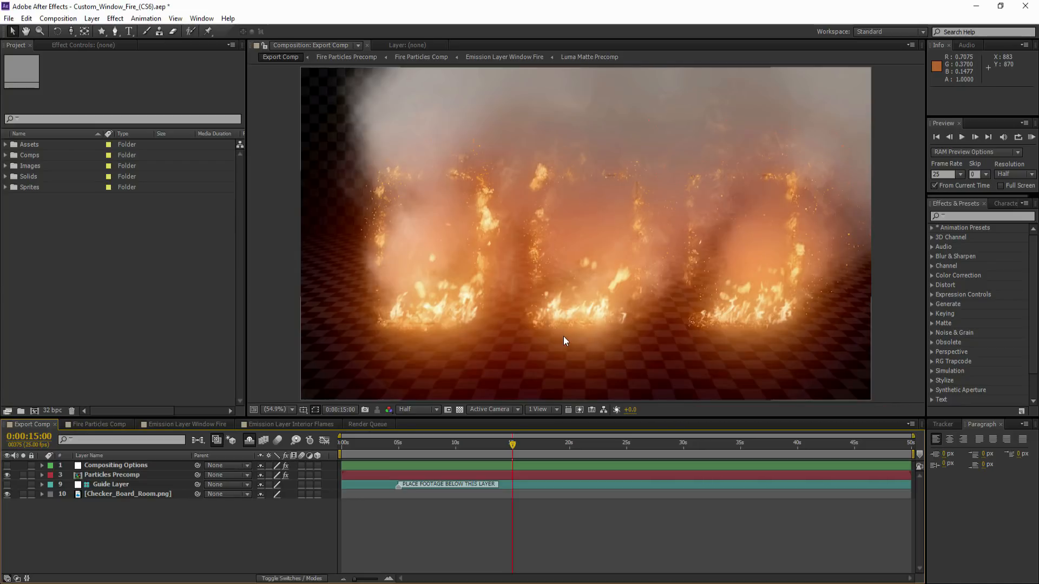
In the Fire Particles Comp, solo the Window Fire 01, 02 and 03 layers to view their flames, then unsolo them.
left_click(112, 424)
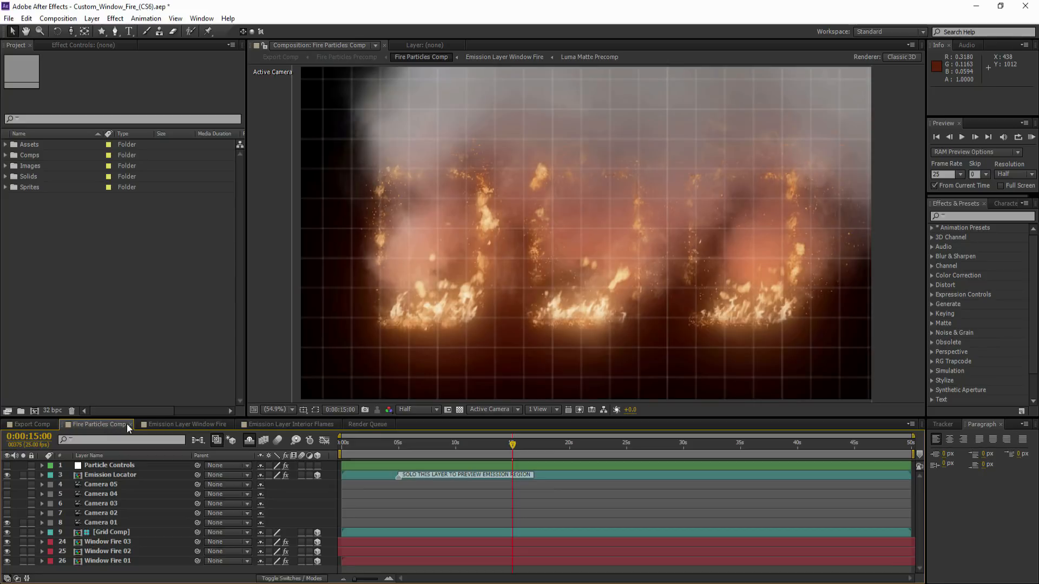
left_click(24, 560)
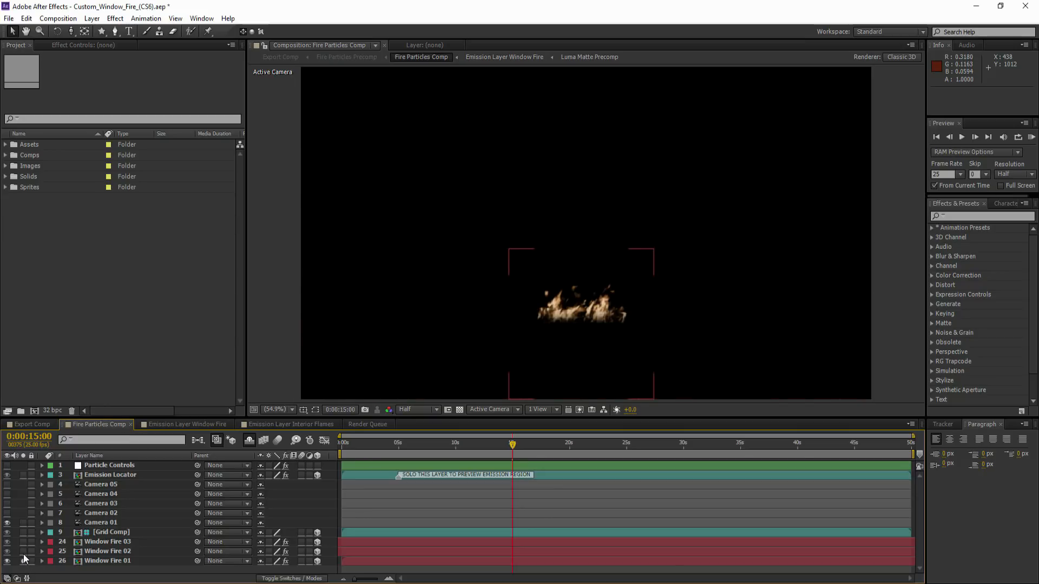
left_click(24, 551)
left_click(22, 542)
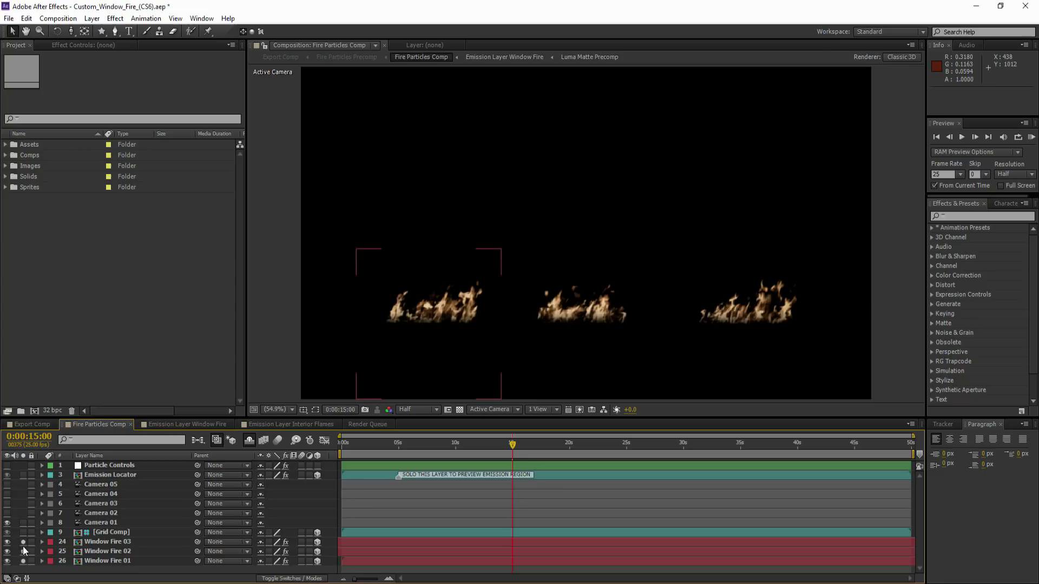
left_click(24, 561)
left_click(24, 551)
left_click(22, 542)
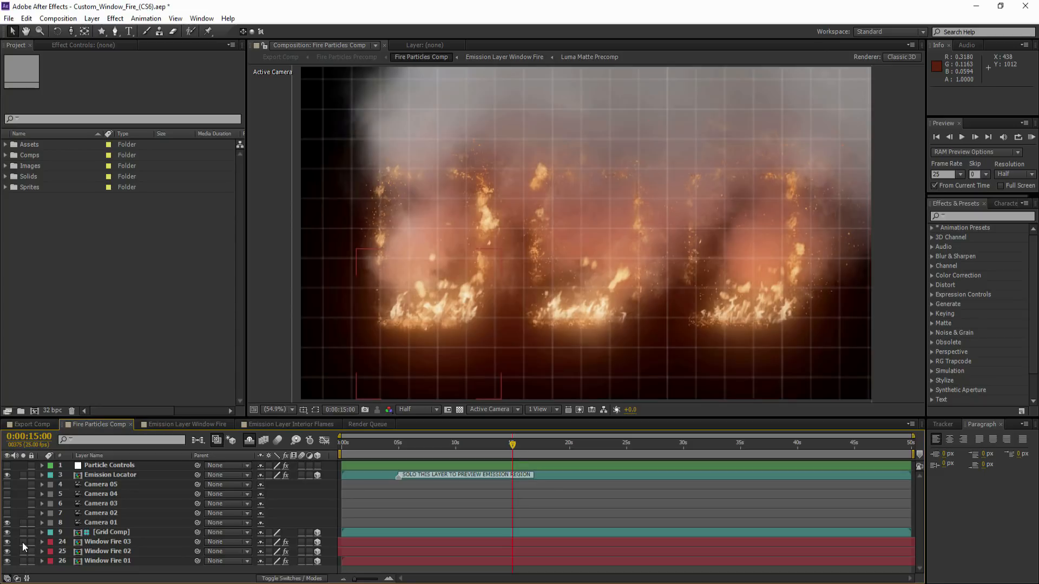
Hide Window Fire 02 and 03, then hide Window 02 and Window 03 in the Emission Layer Window Fire comp.
left_click(7, 551)
left_click(7, 541)
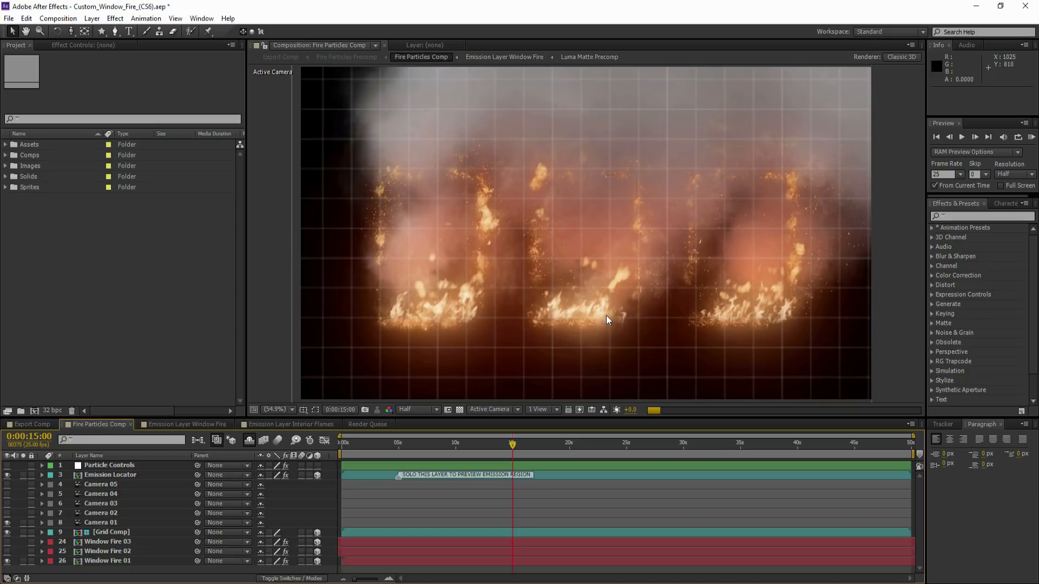
left_click(189, 424)
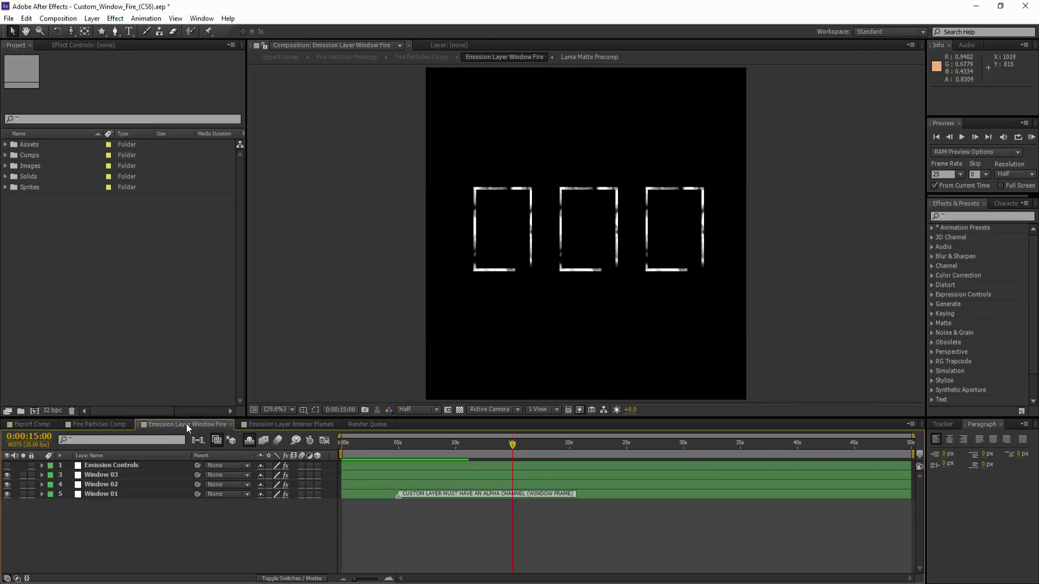
left_click_drag(7, 485, 9, 476)
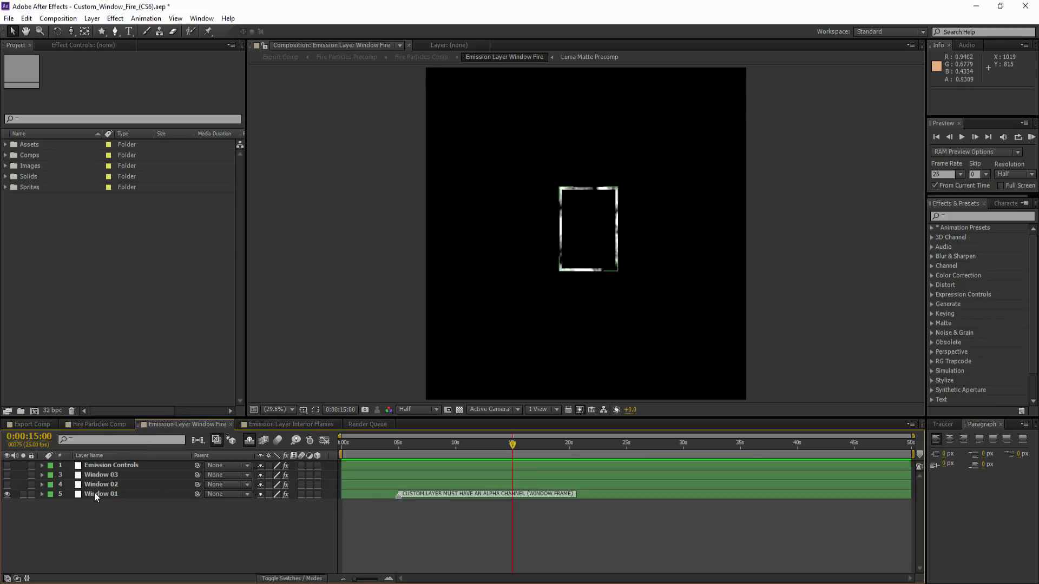
Add an empty shape layer to the Emission Layer Window Fire comp and place it directly below Emission Controls.
scroll(594, 214, "up", 1)
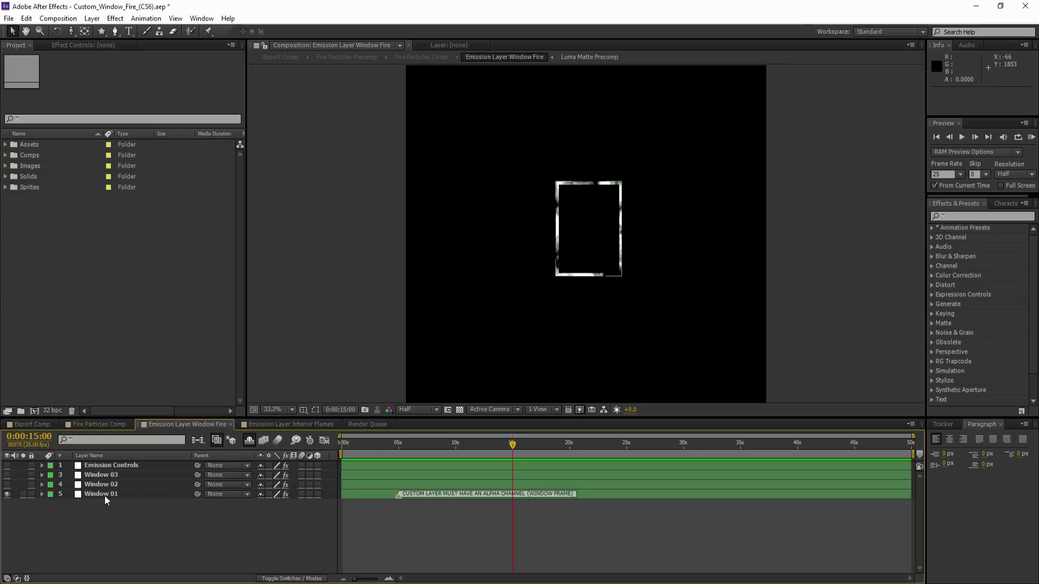
right_click(98, 511)
mouse_move(117, 392)
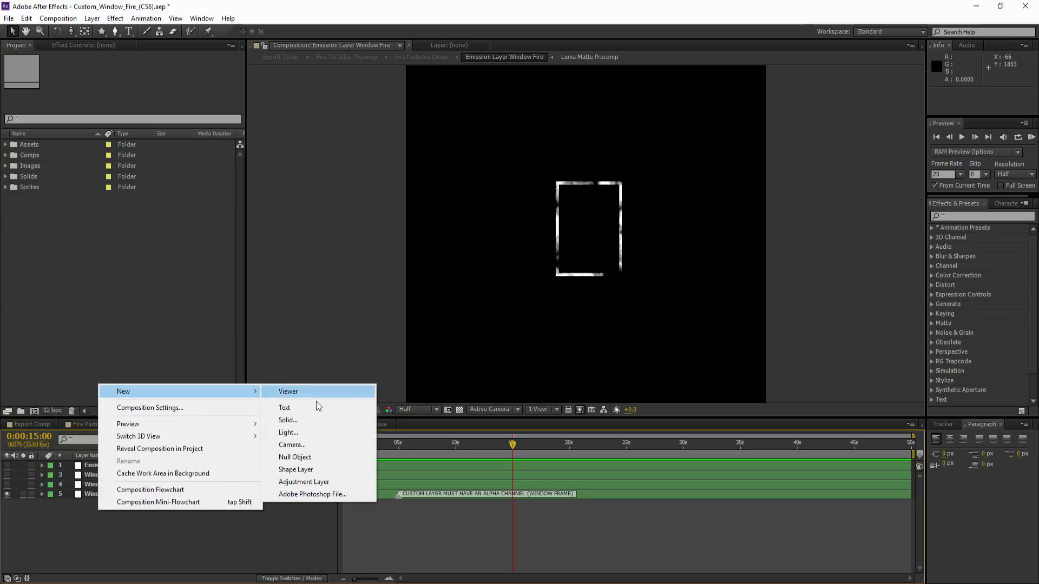
left_click(295, 469)
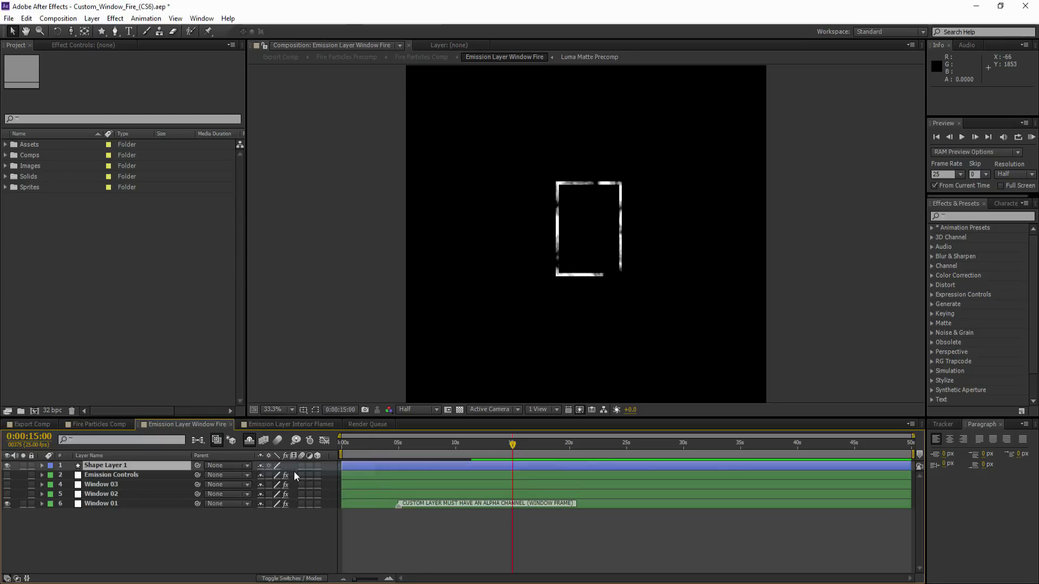
left_click_drag(99, 464, 107, 480)
Draw a wide rectangle with a 25 px white stroke, about 768 by 243 px, across the comp's centre and hide Window 01.
left_click_drag(101, 31, 135, 52)
left_click_drag(520, 209, 659, 255)
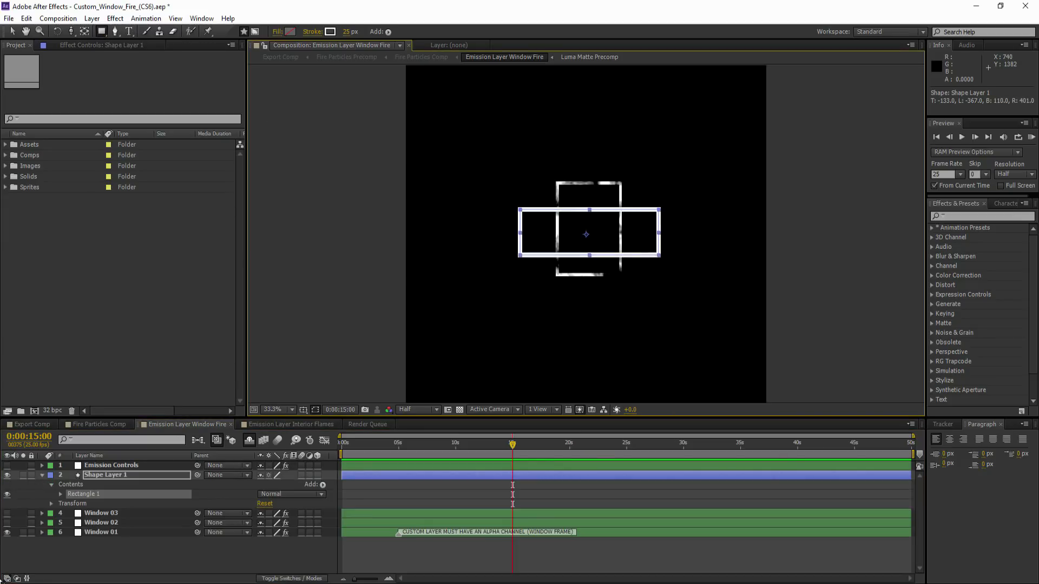
left_click(8, 532)
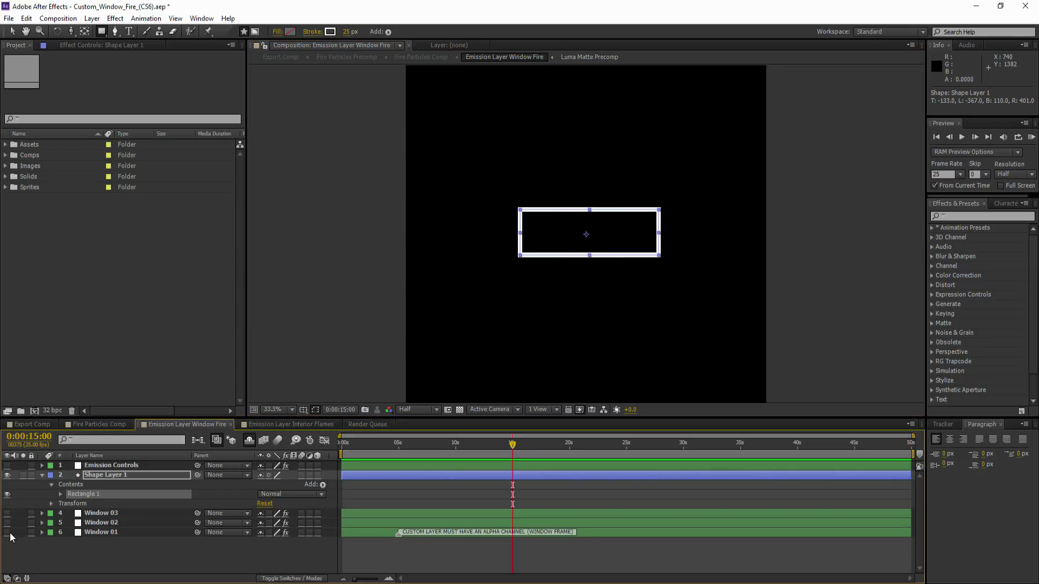
left_click(96, 541)
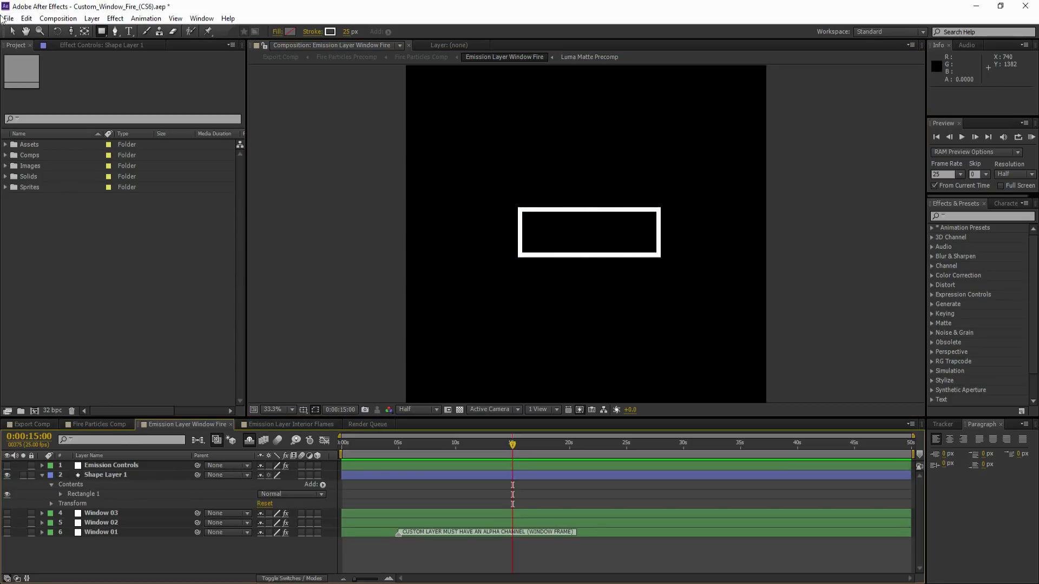
Copy the Set Matte effect from the Window 03 layer onto Shape Layer 1 in the Emission Layer Window Fire composition.
key("v")
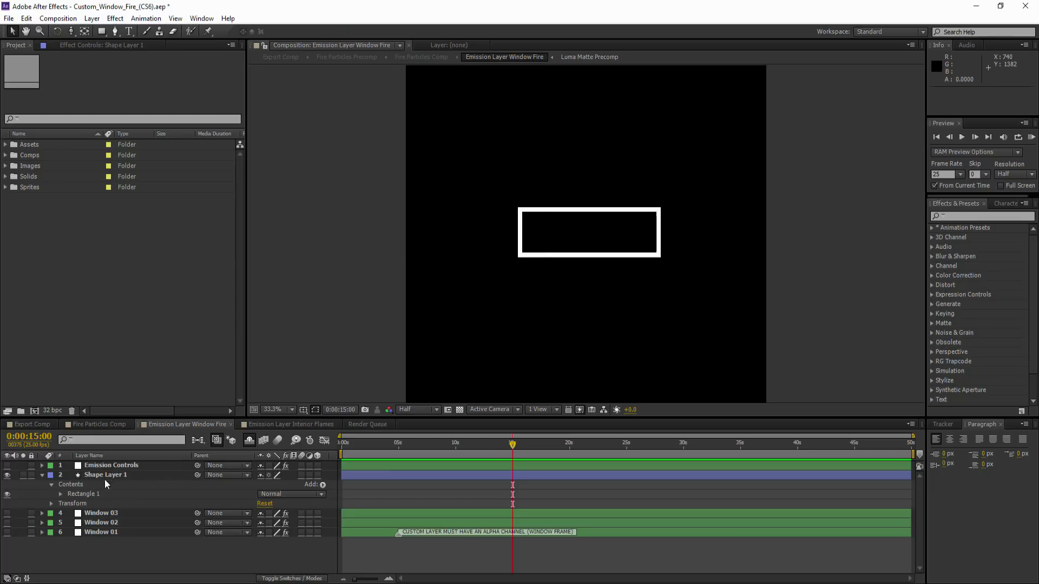
left_click(96, 510)
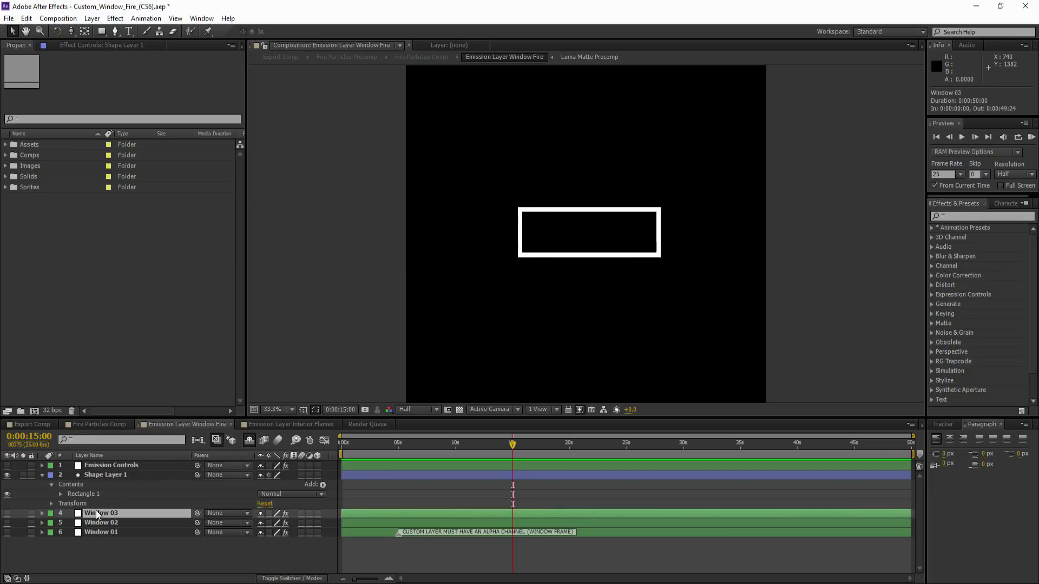
left_click(105, 45)
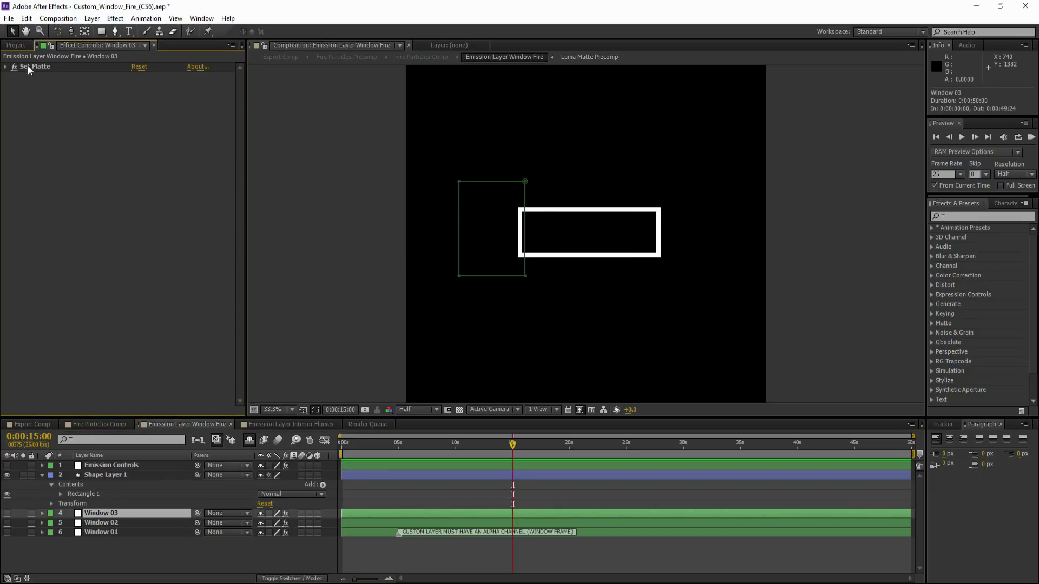
left_click(36, 66)
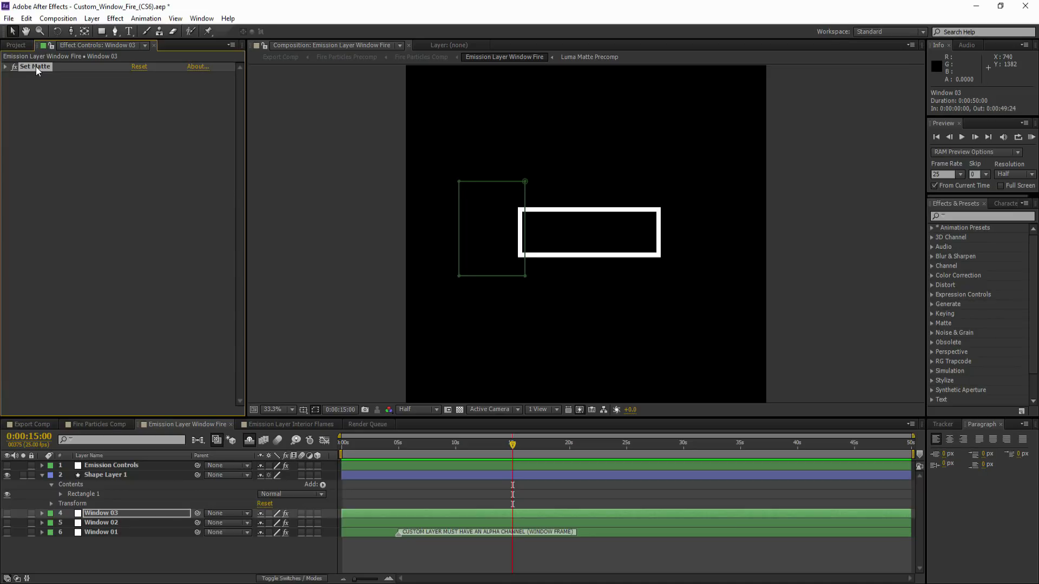
key("ctrl+c")
left_click(98, 475)
key("ctrl+v")
left_click(82, 553)
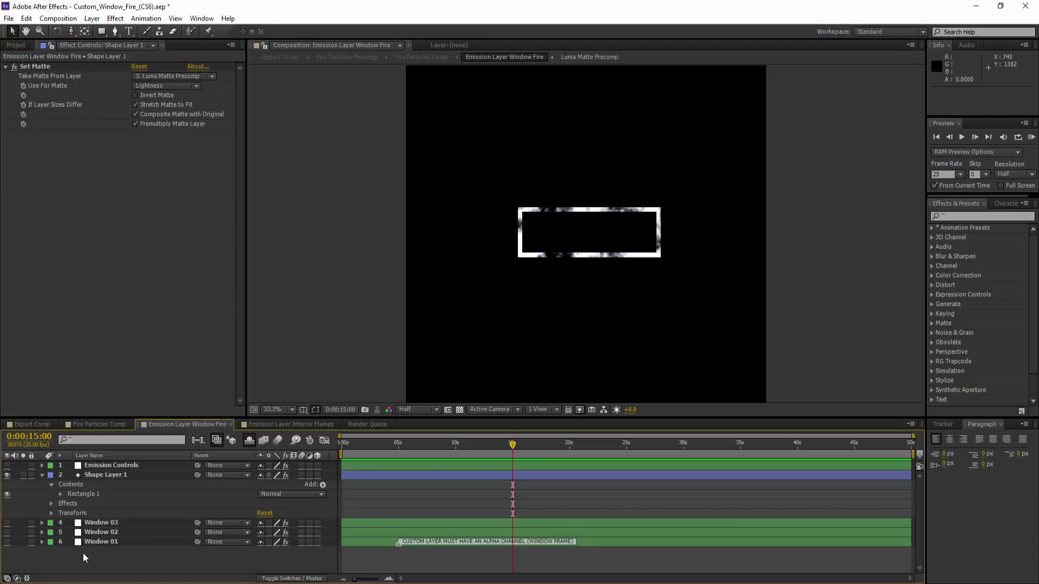
Copy Shape Layer 1 into the Emission Layer Interior Flames composition and place it between Emission Controls and Window 03.
left_click(109, 475)
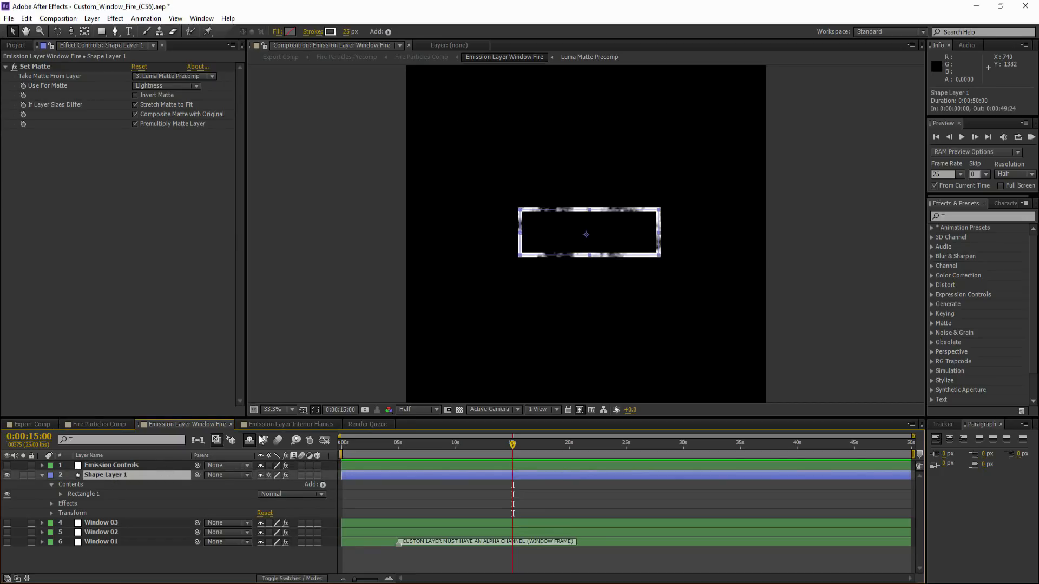
key("ctrl+c")
left_click(267, 424)
key("ctrl+v")
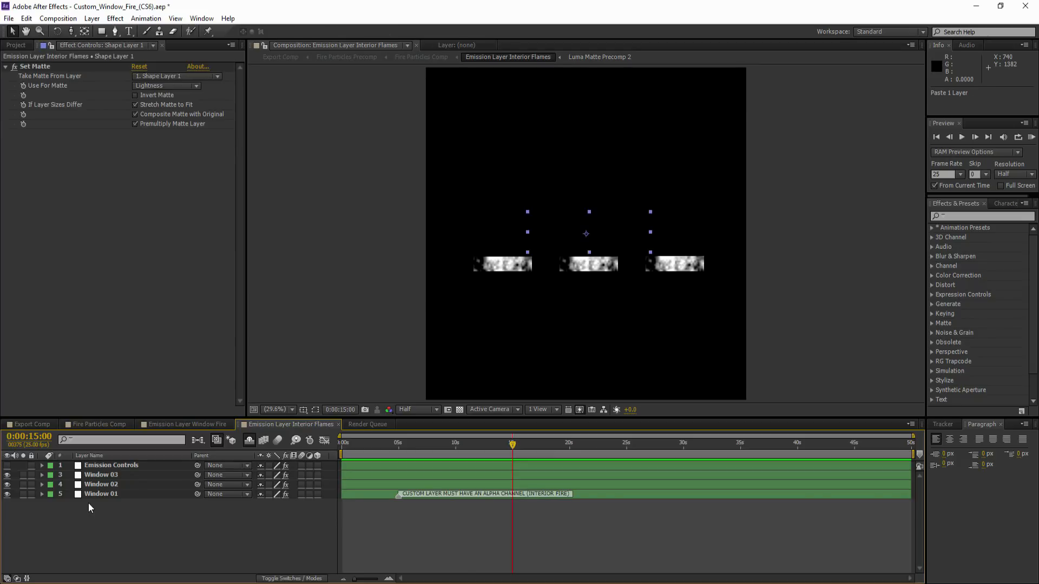
left_click_drag(93, 466, 94, 481)
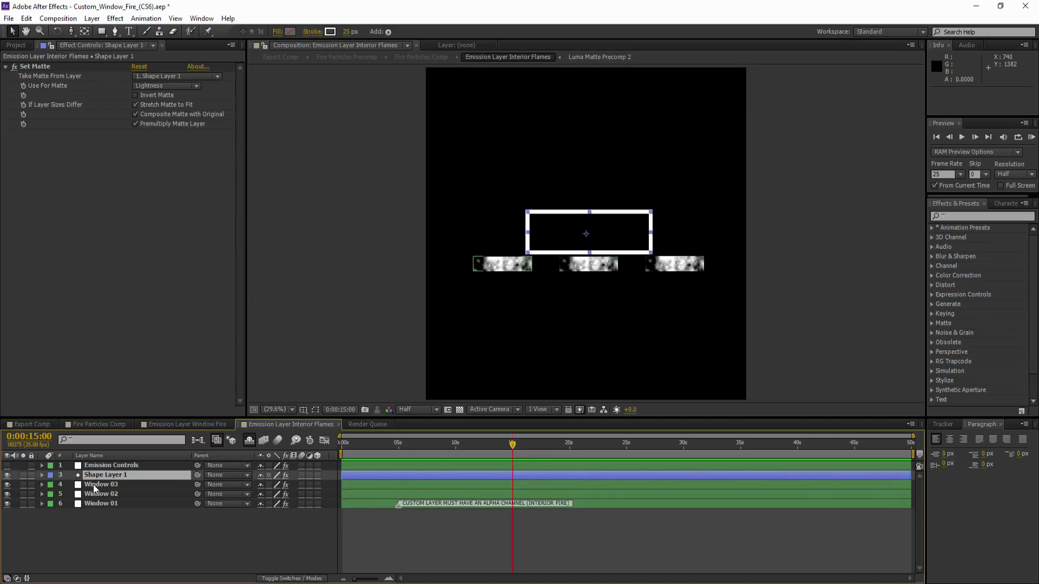
Replace Shape Layer 1's Set Matte settings with those copied from Window 03, taking the matte from Luma Matte Precomp 2.
left_click(93, 485)
left_click(45, 65)
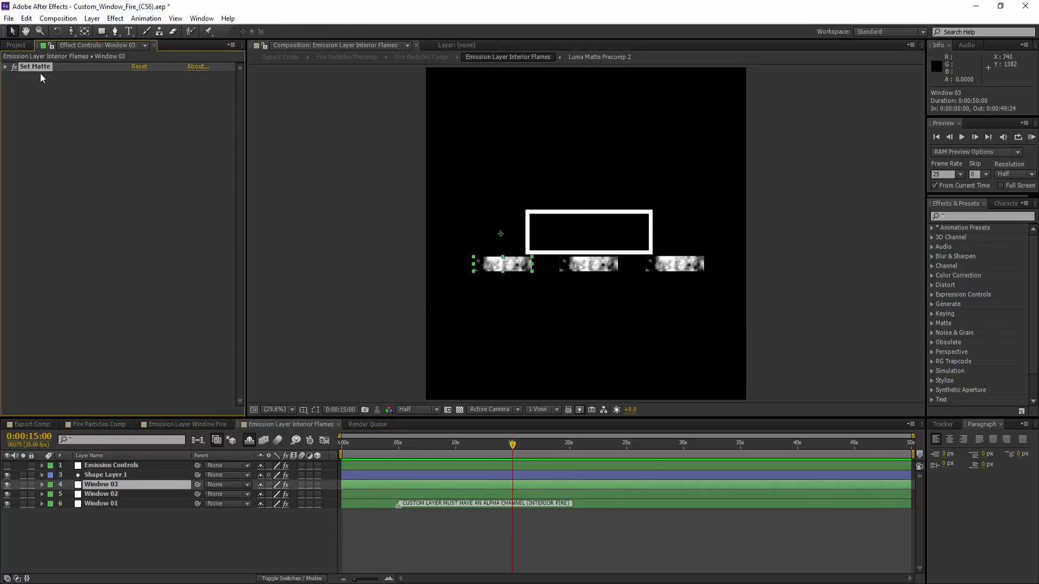
left_click(104, 478)
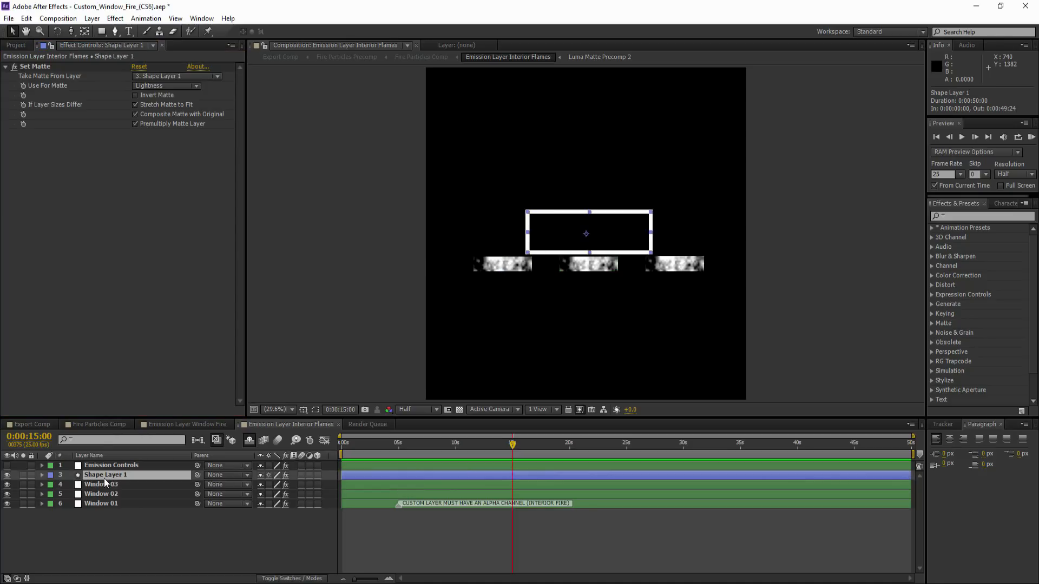
left_click(35, 67)
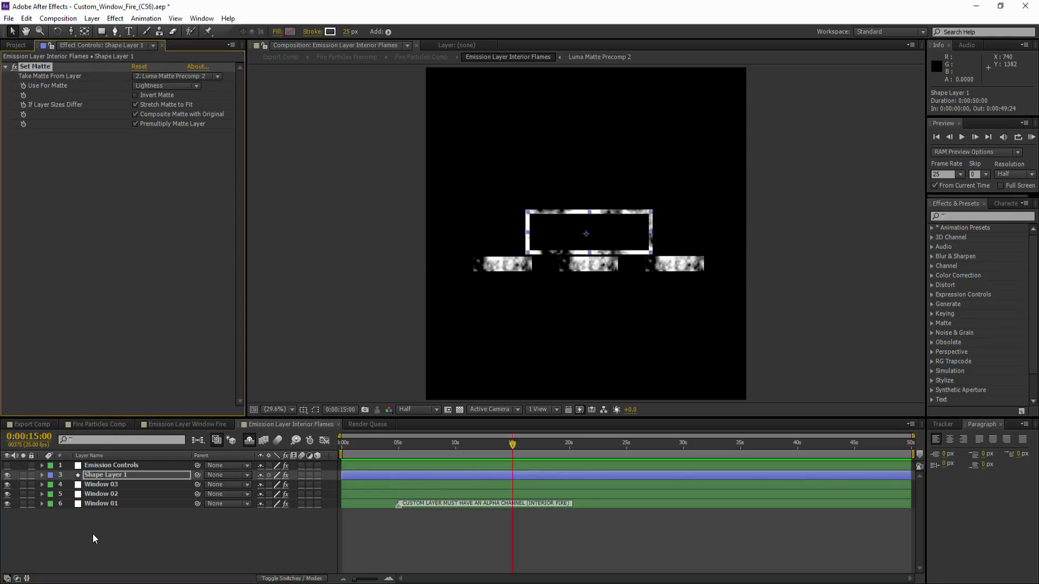
Hide the Window 01, Window 02 and Window 03 layers in the Emission Layer Interior Flames composition.
left_click(92, 533)
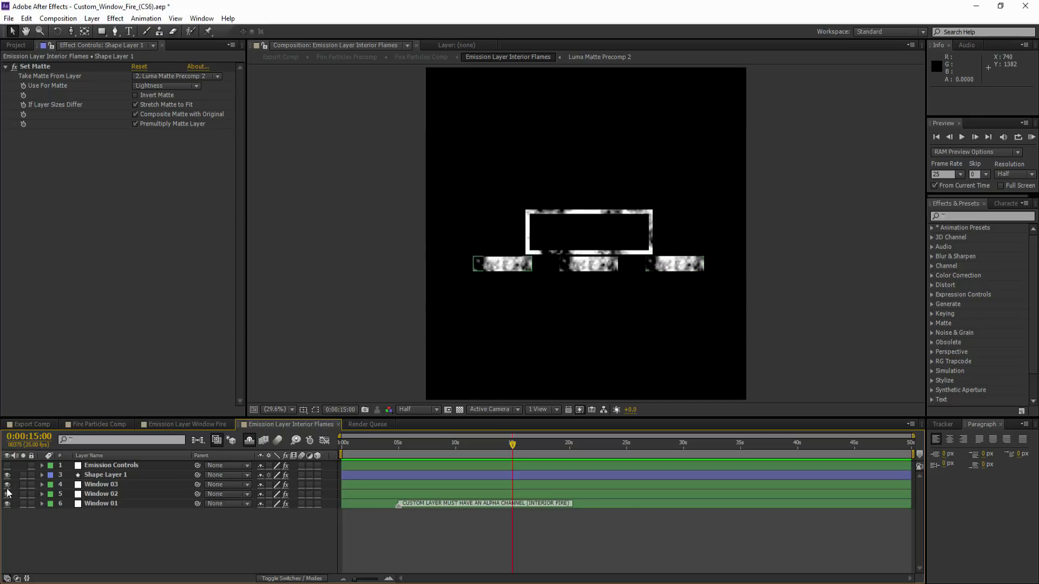
left_click_drag(7, 486, 7, 504)
left_click(113, 476)
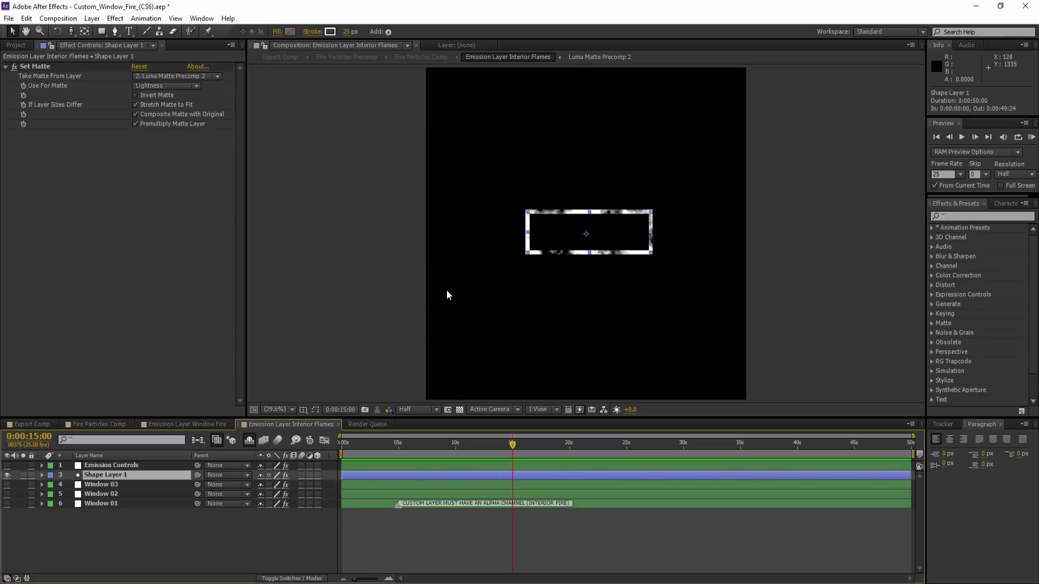
Try adding a second, larger rectangle around the existing frame on Shape Layer 1, and undo it.
left_click(105, 34)
left_click_drag(475, 172, 701, 251)
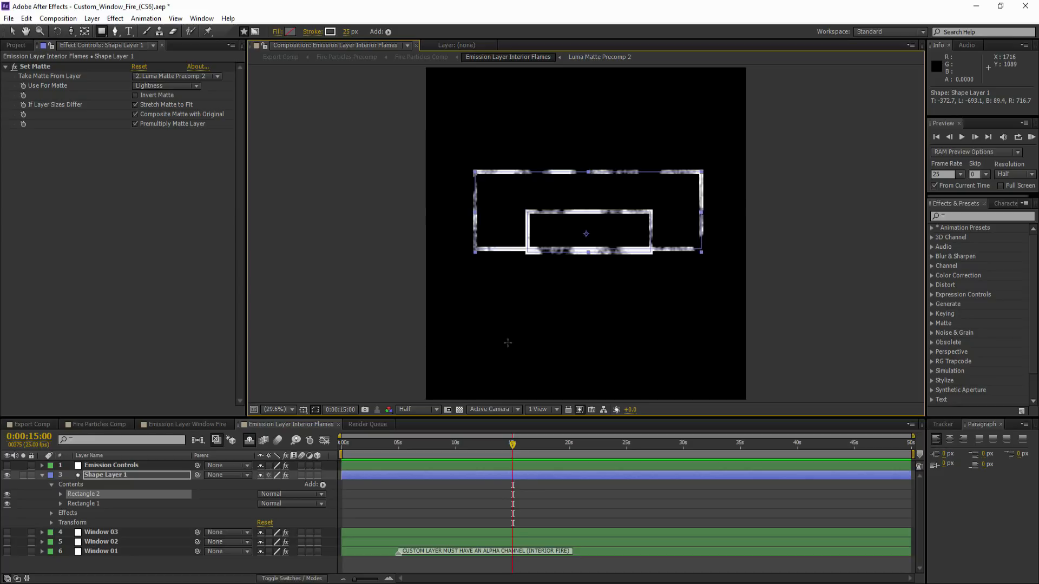
key("ctrl+z")
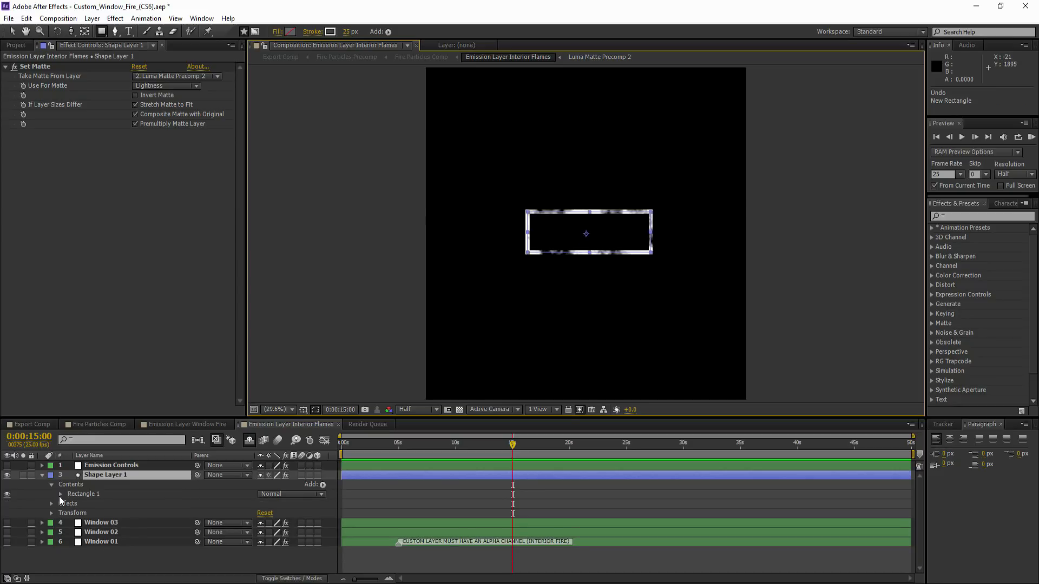
Try changing the path size of Rectangle 1 in Shape Layer 1, and undo it.
left_click(60, 493)
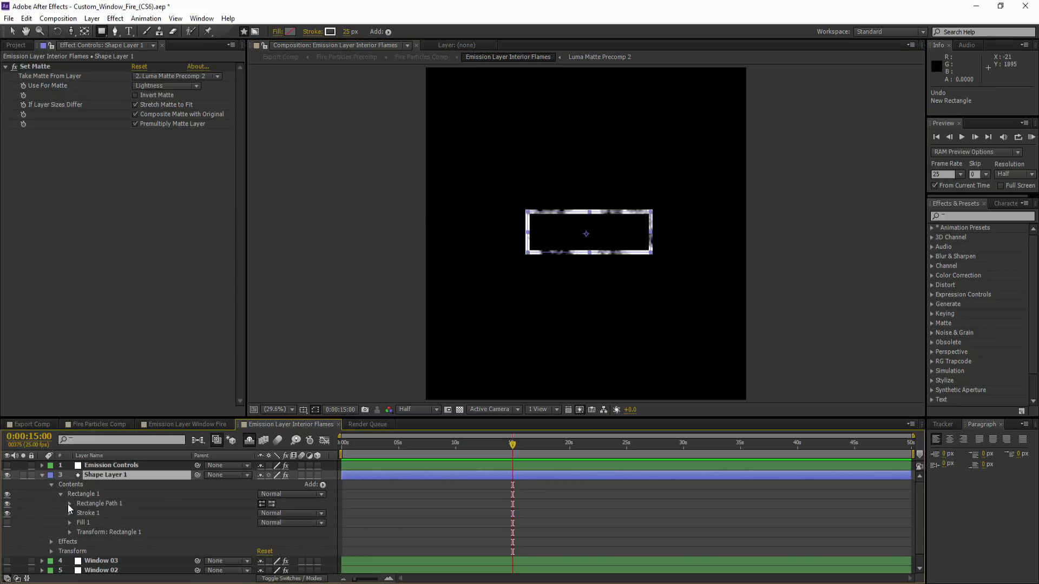
left_click(69, 503)
left_click_drag(287, 514, 289, 514)
key("ctrl+z")
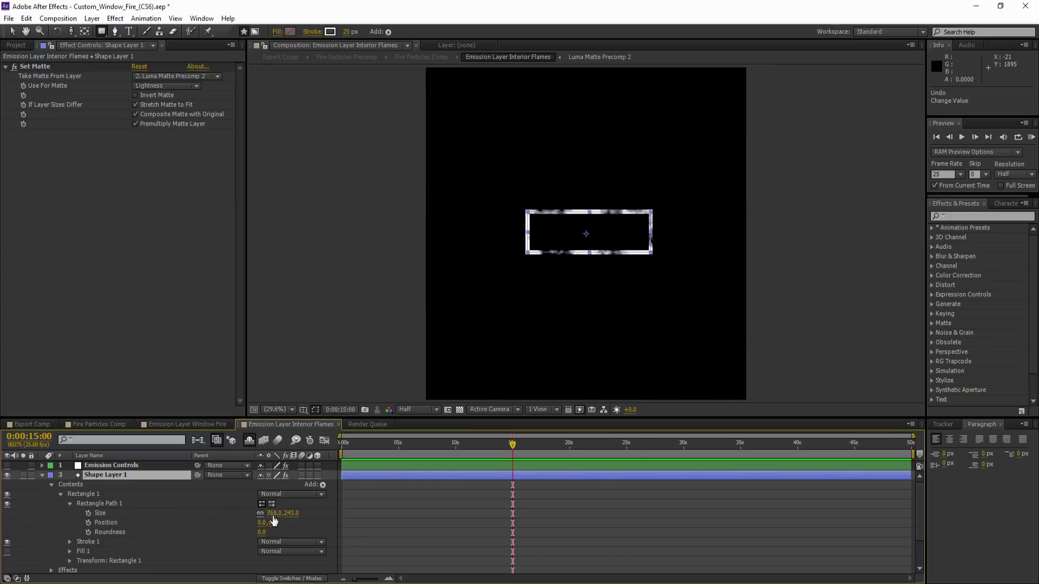
Try scaling Rectangle 1 by pulling its upper edge down in the composition view, undo it, and collapse Shape Layer 1.
key("v")
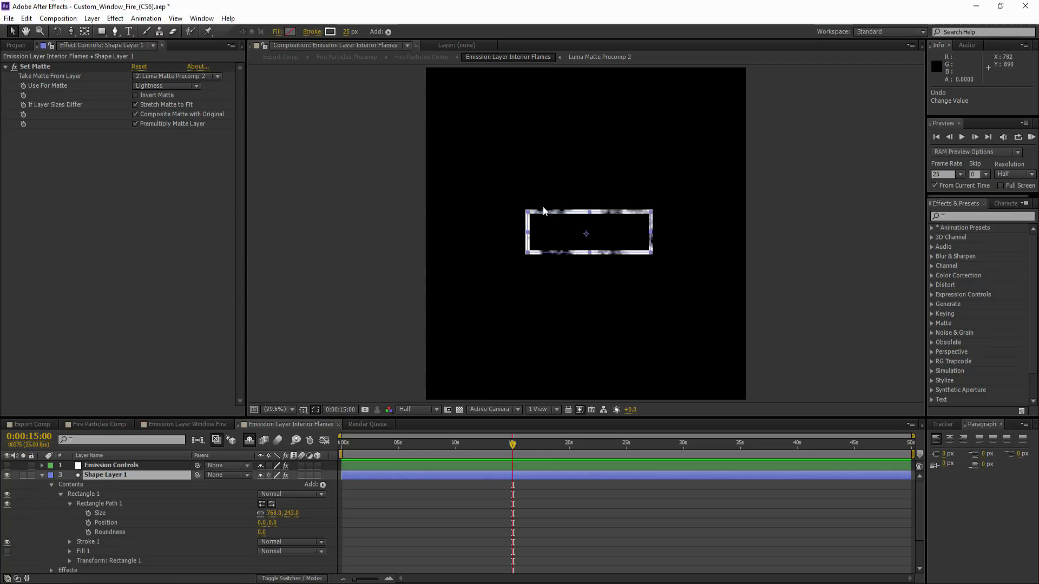
left_click(586, 216)
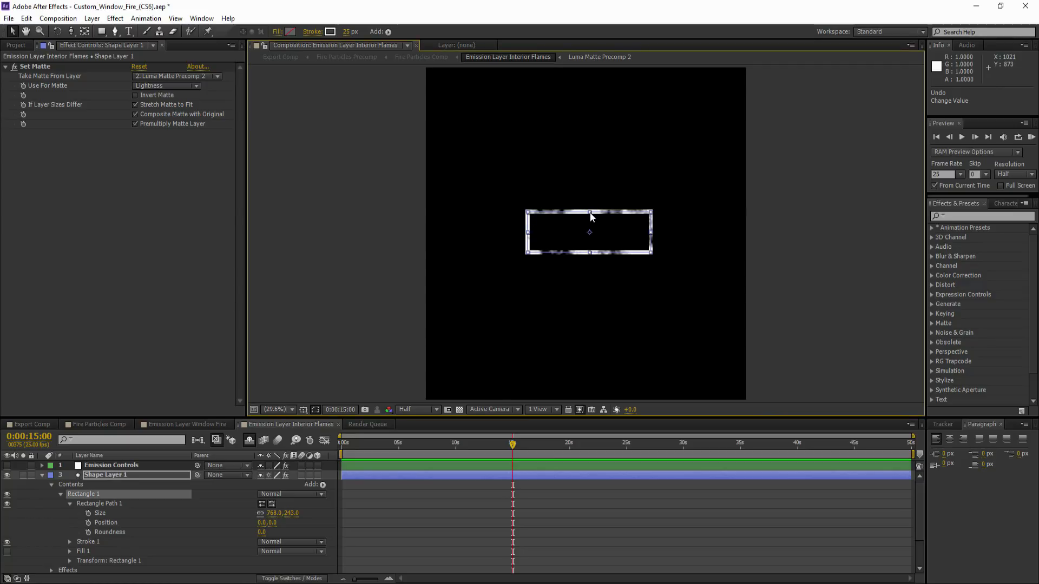
left_click_drag(590, 215, 591, 233)
key("ctrl+z")
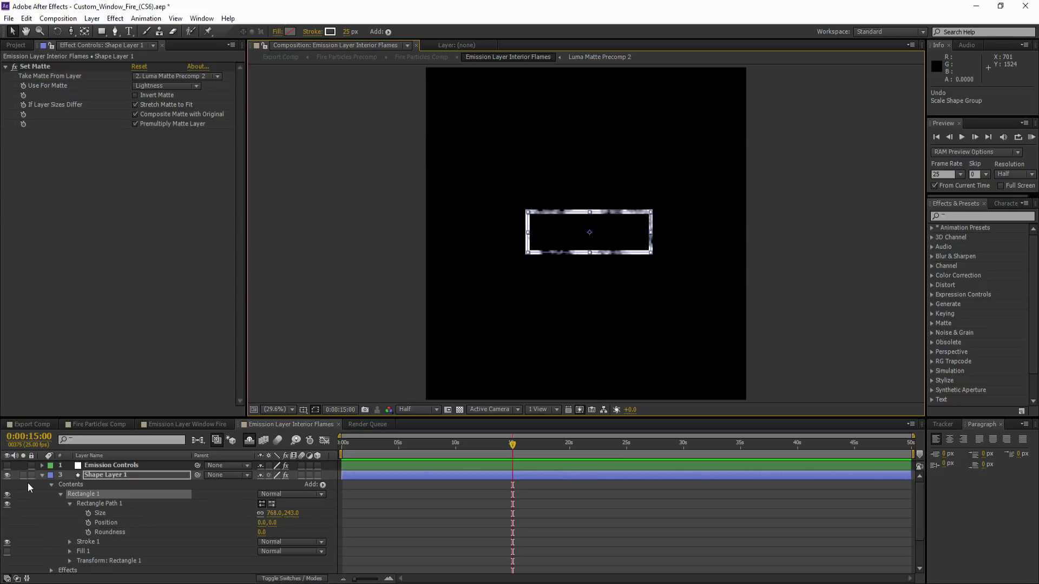
left_click(42, 475)
Create a 2000 x 2000 px white solid named White Solid 6 and hide it.
right_click(82, 528)
mouse_move(106, 414)
left_click(273, 437)
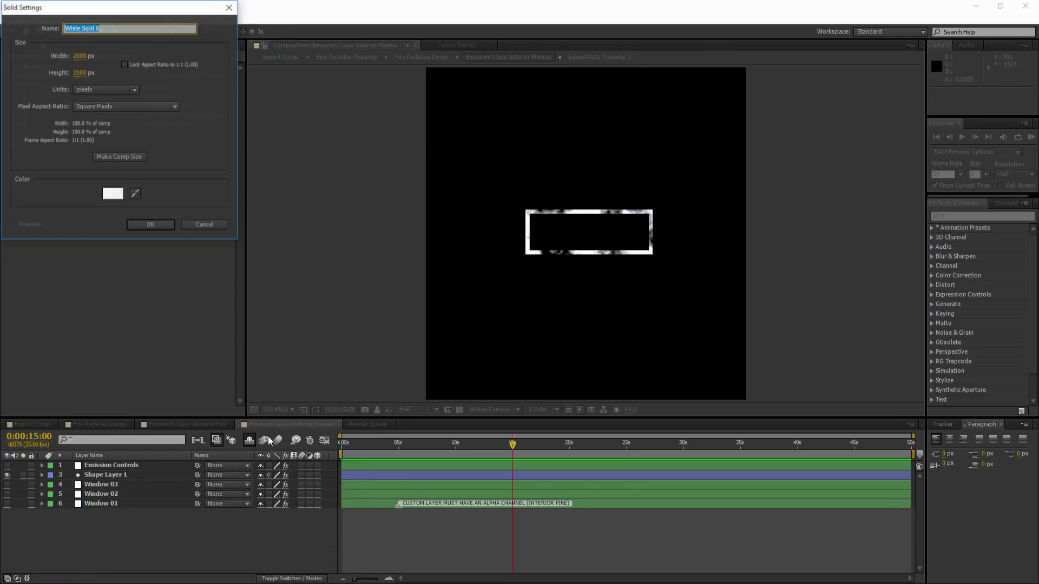
left_click(141, 224)
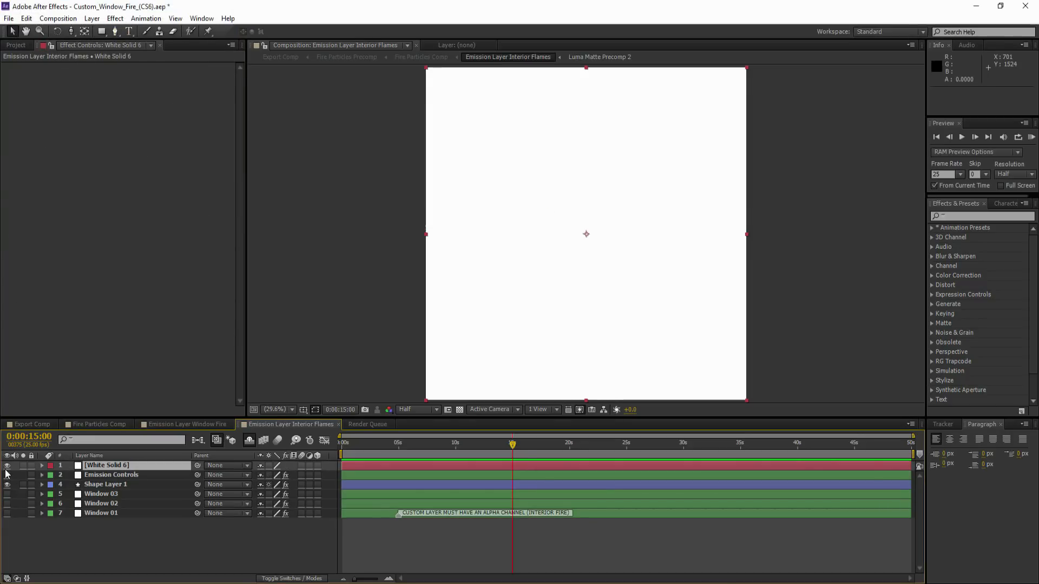
left_click(7, 465)
Draw a rectangular mask about 762 x 78 px on White Solid 6 over the lower edge of the window frame.
left_click(101, 31)
key("period")
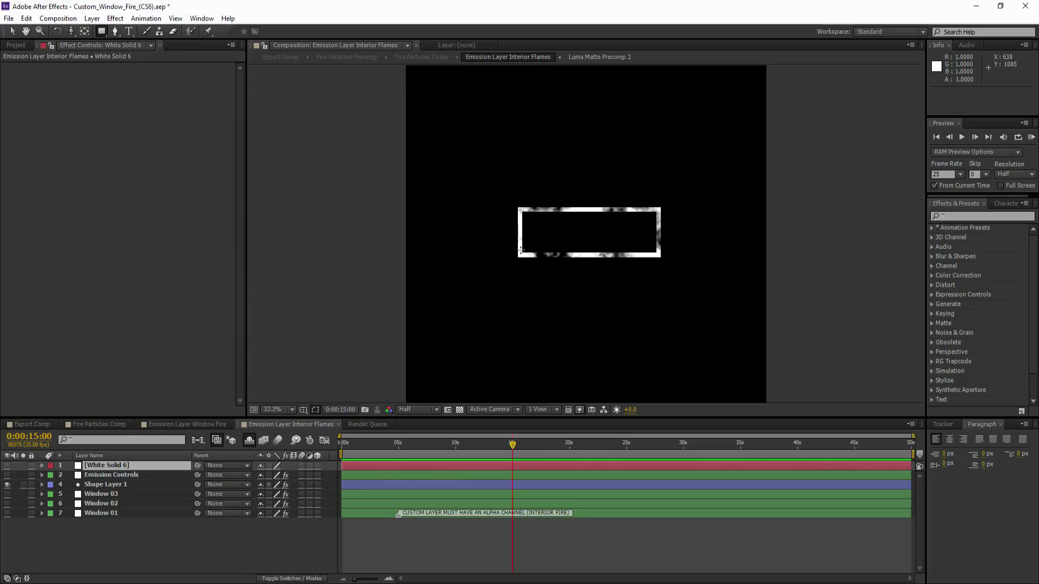
left_click(7, 494)
left_click(7, 493)
left_click_drag(520, 245, 659, 260)
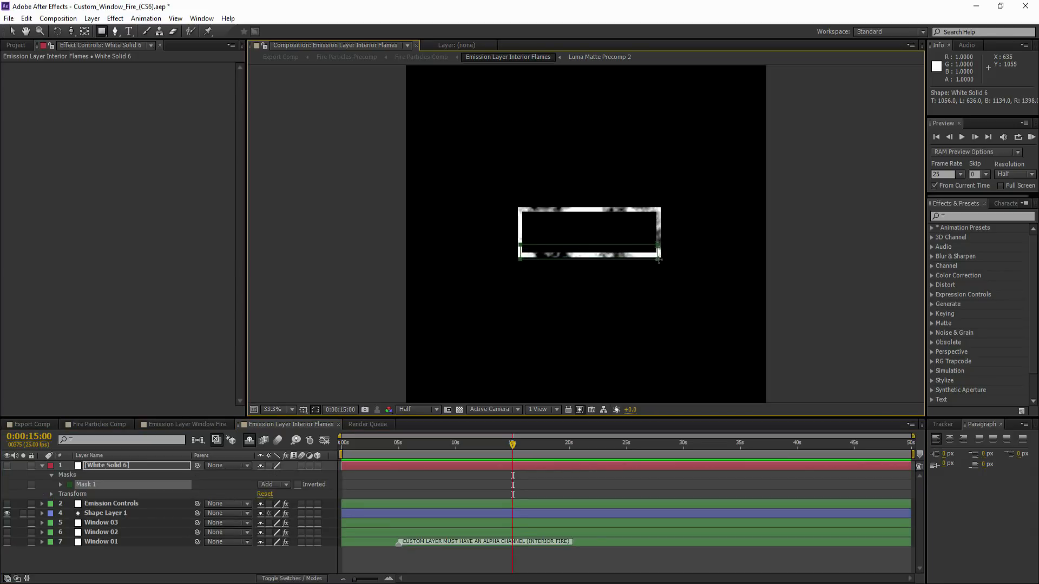
Move White Solid 6 directly above Shape Layer 1, and show it in place of the shape layer.
left_click_drag(106, 463, 100, 509)
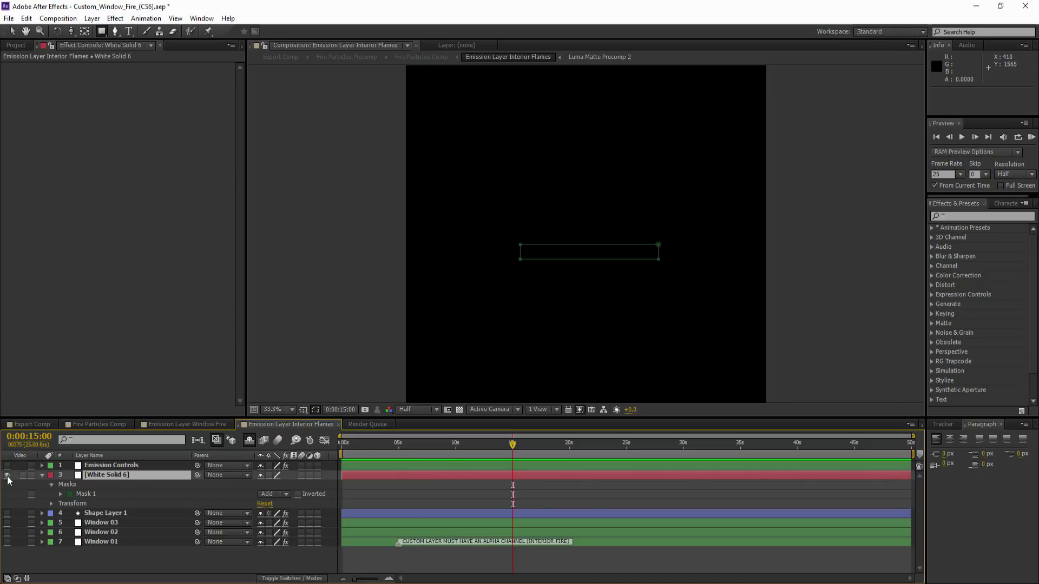
left_click(7, 475)
Copy the Set Matte effect from Shape Layer 1 onto White Solid 6.
left_click(89, 518)
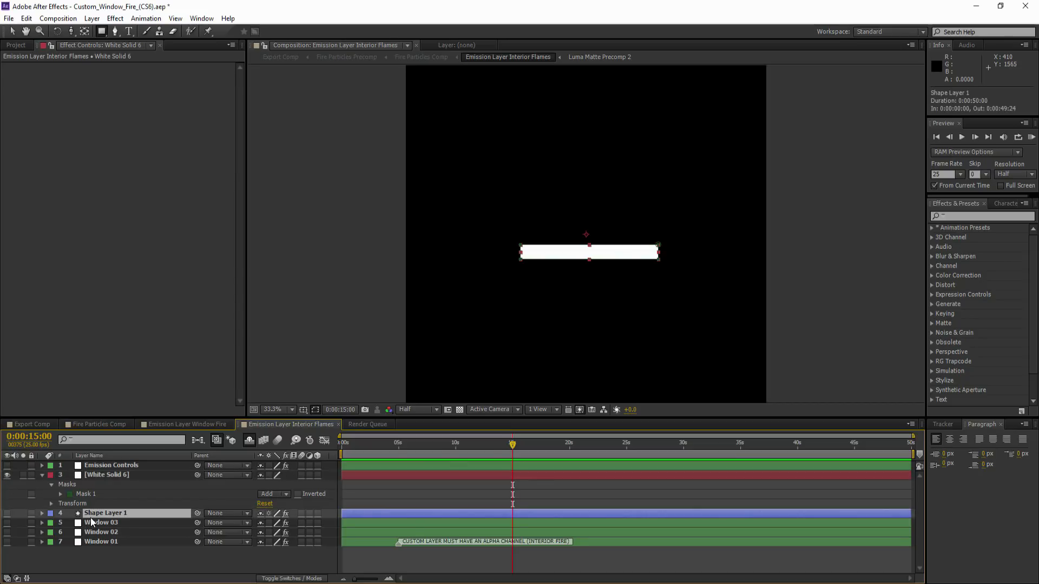
left_click(47, 68)
left_click(112, 476)
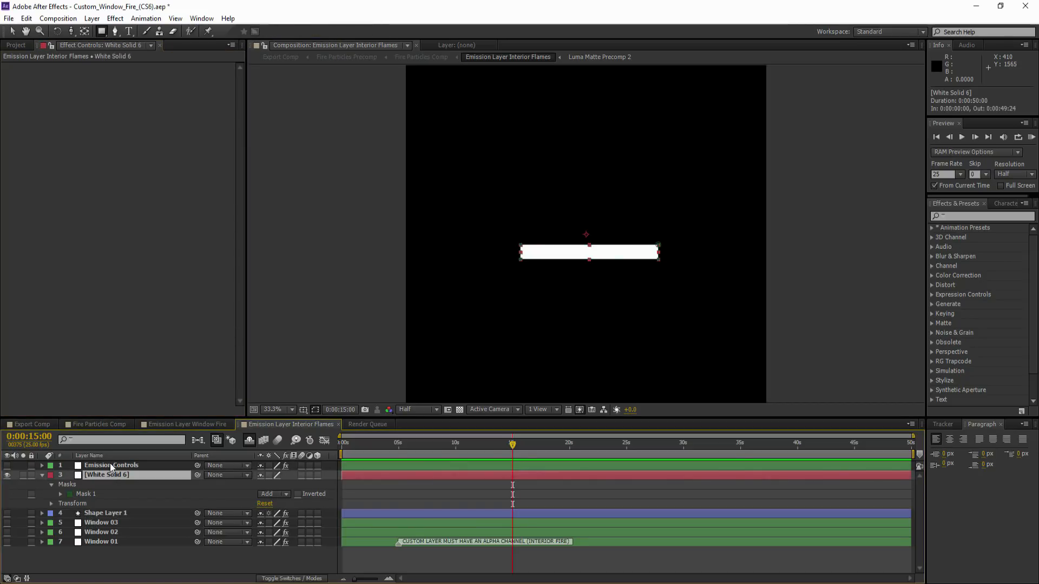
key("ctrl+v")
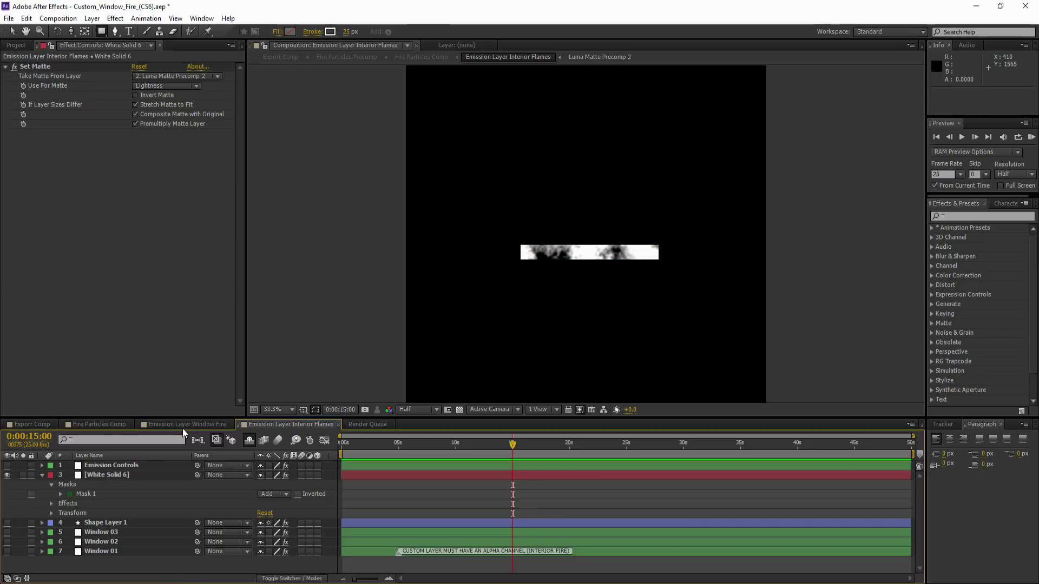
In Fire Particles Comp, set the Particle Controls to Randomize Fire 4883, Randomize Embers 5682 and Randomize Smoke 3610.
left_click(181, 424)
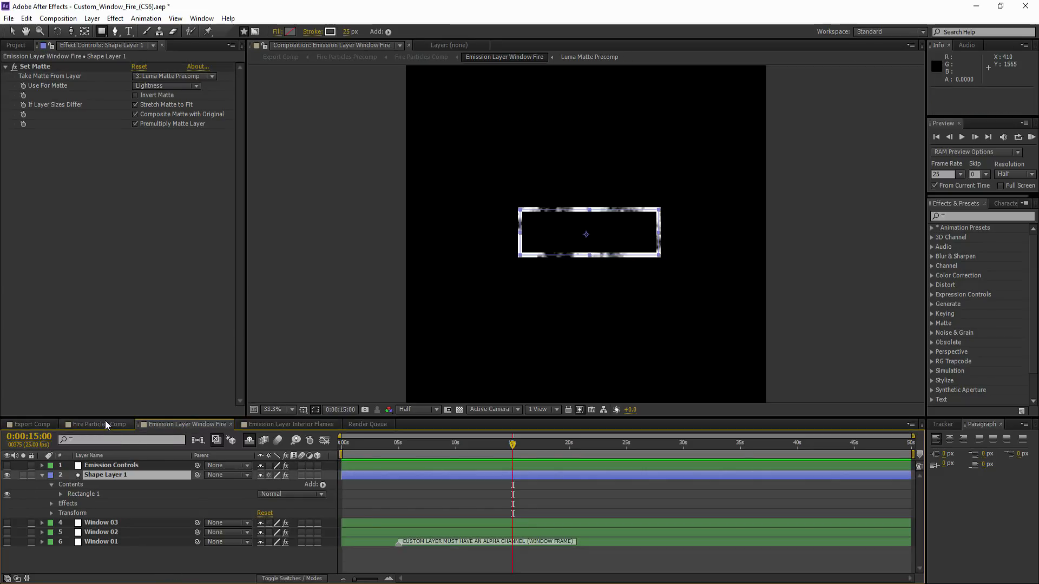
left_click(105, 422)
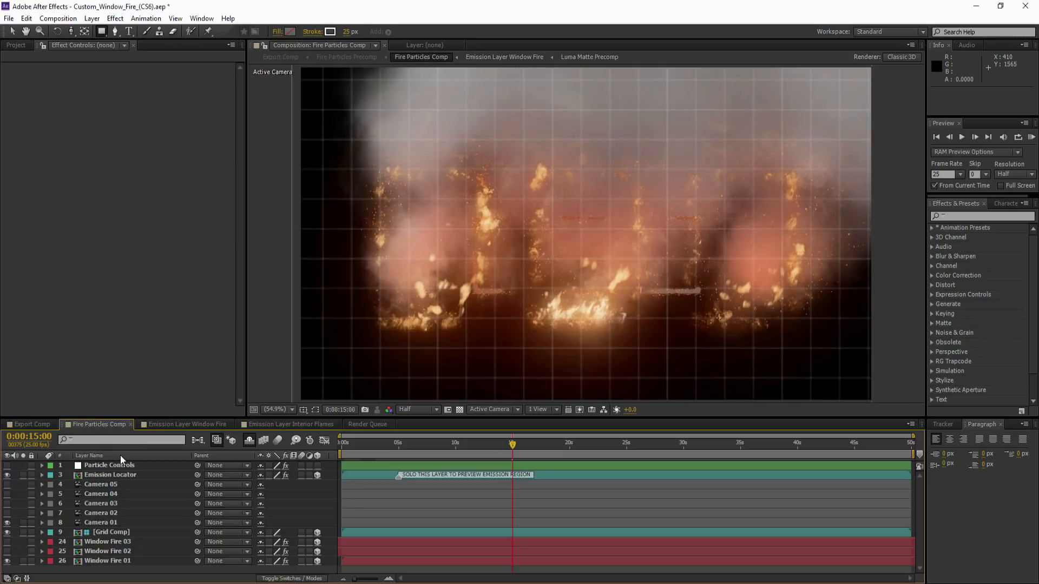
left_click(93, 465)
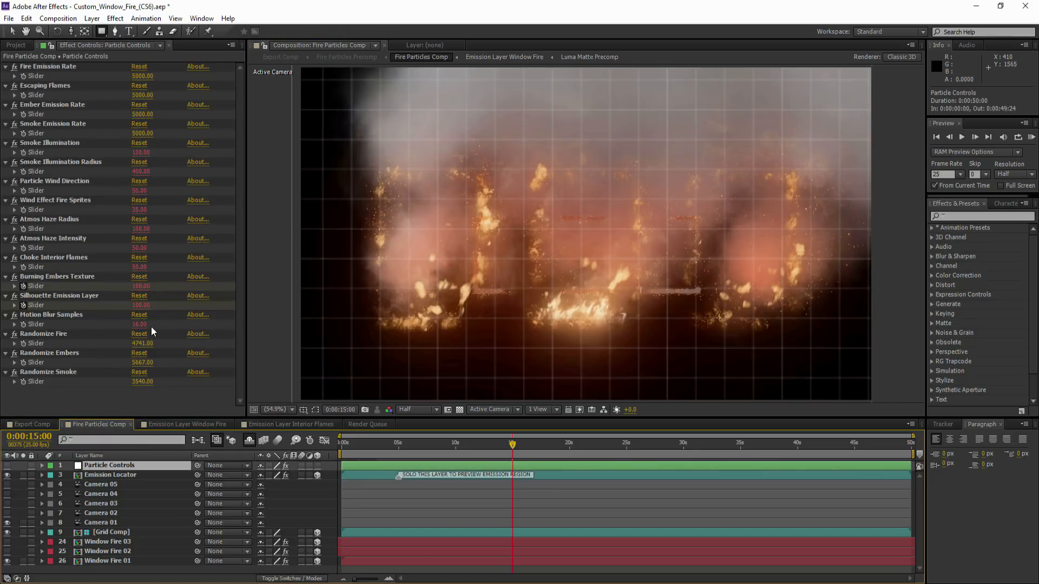
left_click_drag(142, 342, 164, 382)
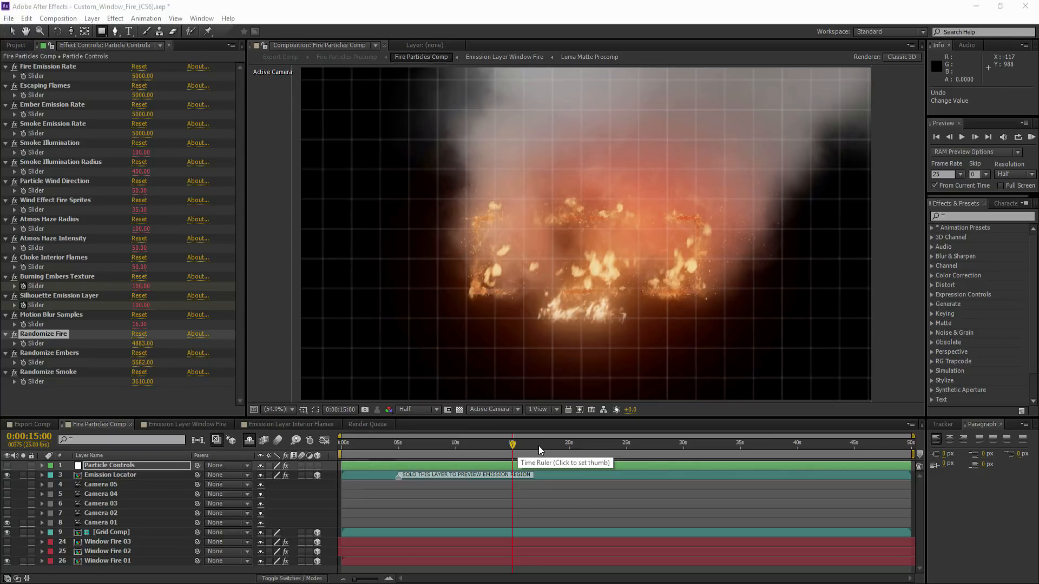
At 0:00:17:12, move the Window Fire 01 layer up and left to about 738.7, 227.8, 124.0, within the burning window frame.
left_click(540, 445)
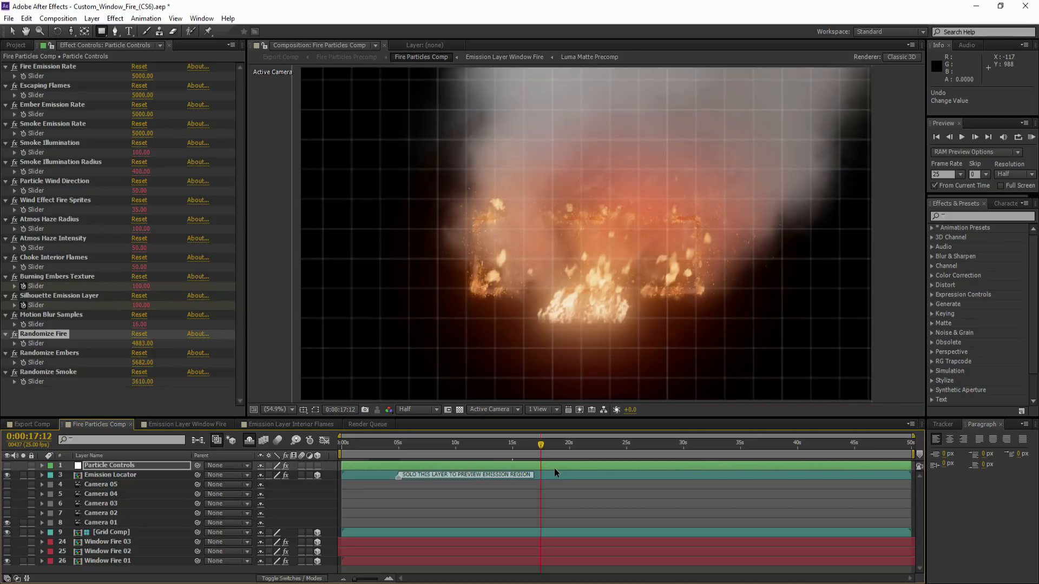
left_click(84, 560)
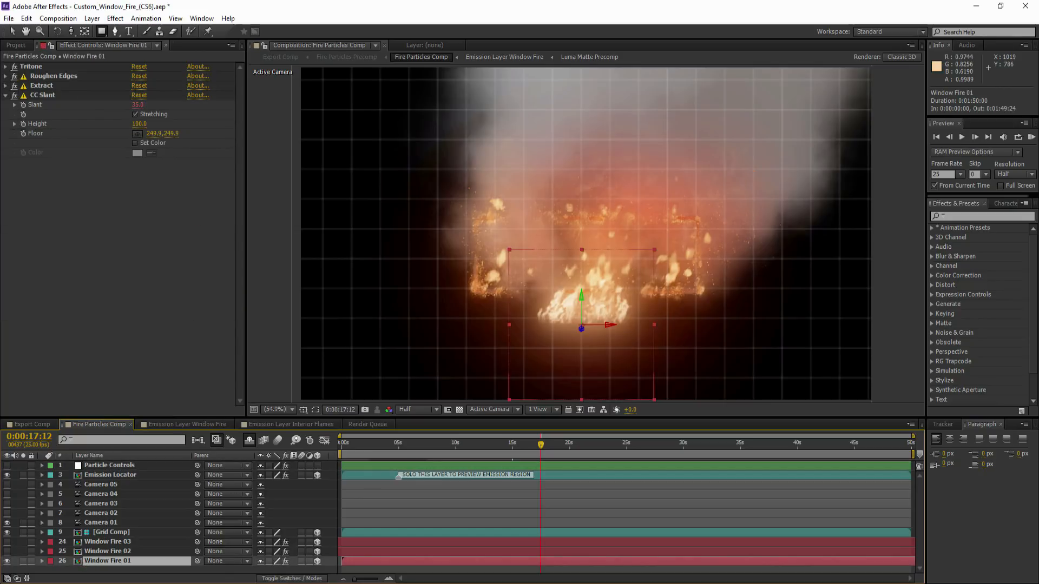
left_click(11, 32)
left_click_drag(582, 298, 540, 277)
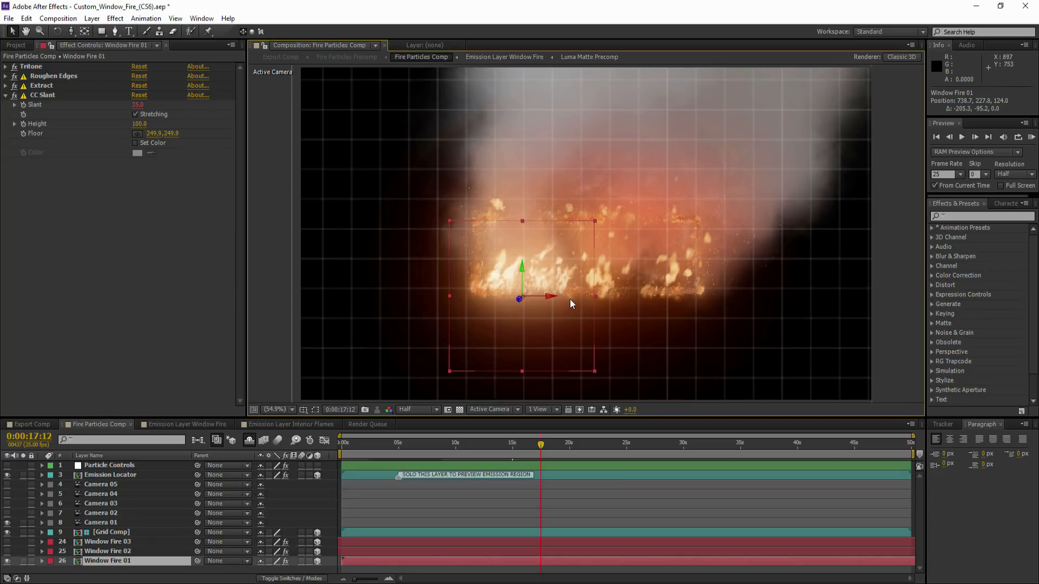
Duplicate Window Fire 01, shift the copy about 12 seconds earlier in time and move it right to about 1033.6, 235.3, 124.0.
key("ctrl+d")
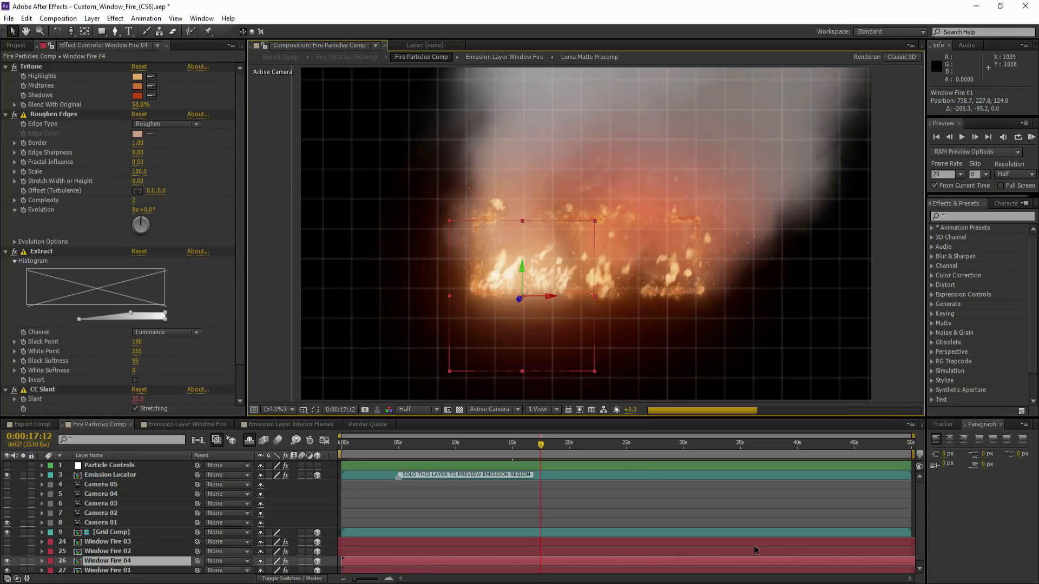
left_click_drag(807, 561, 723, 558)
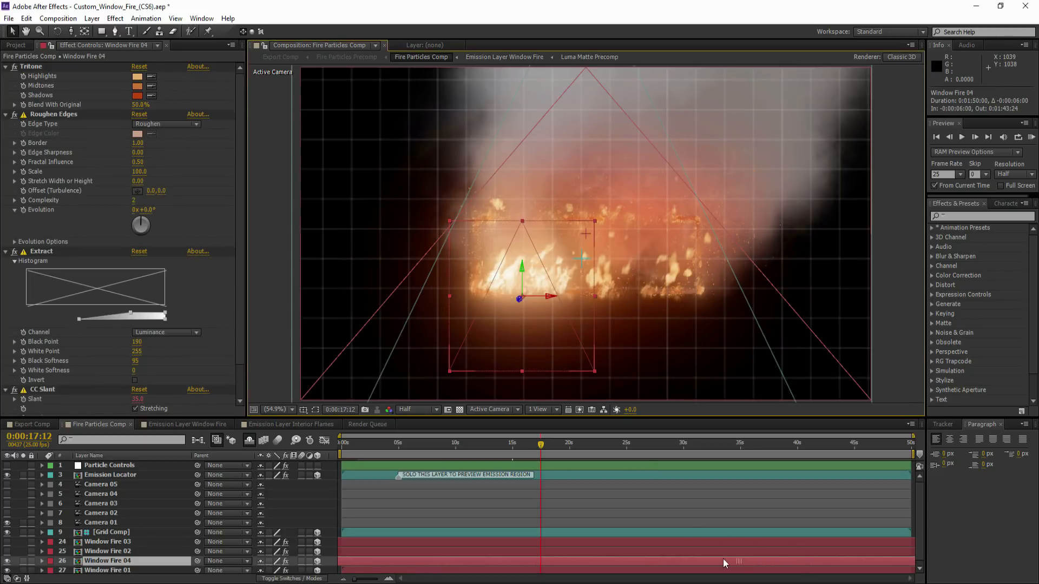
left_click_drag(660, 560, 660, 560)
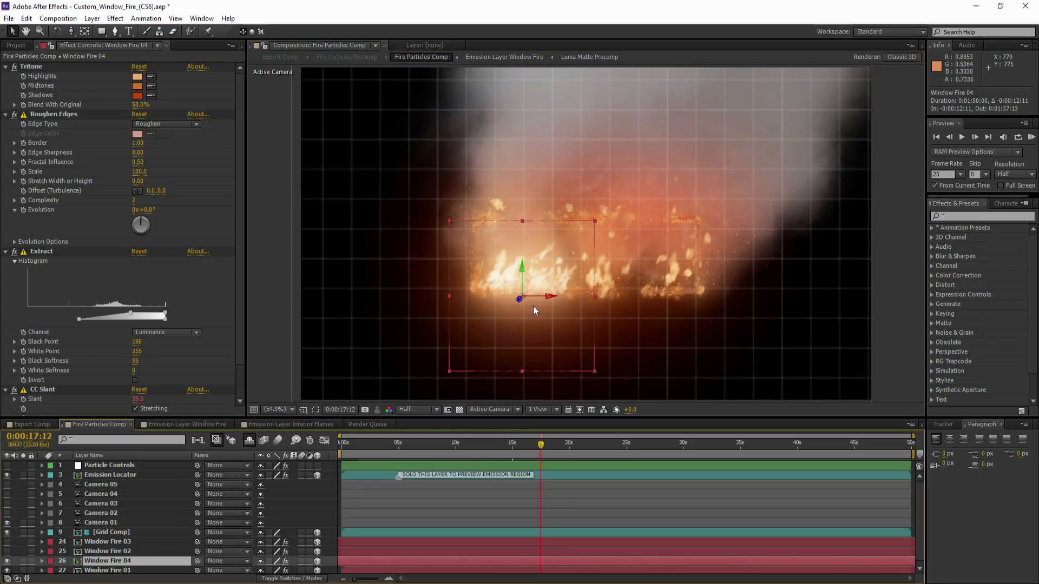
left_click_drag(536, 279, 621, 282)
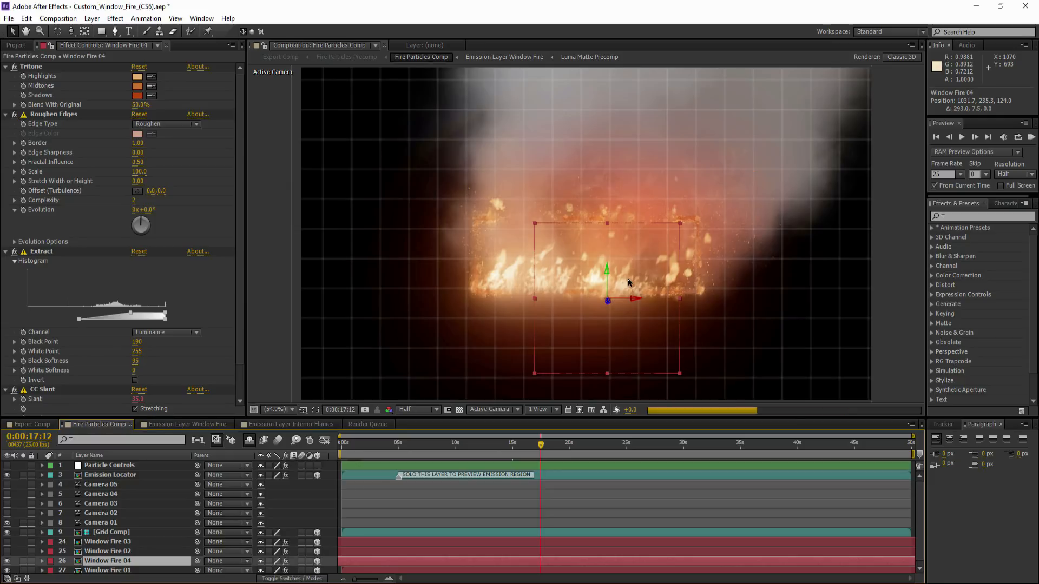
Scale the Window Fire 04 layer to 79% and the Window Fire 01 layer to 90%.
key("s")
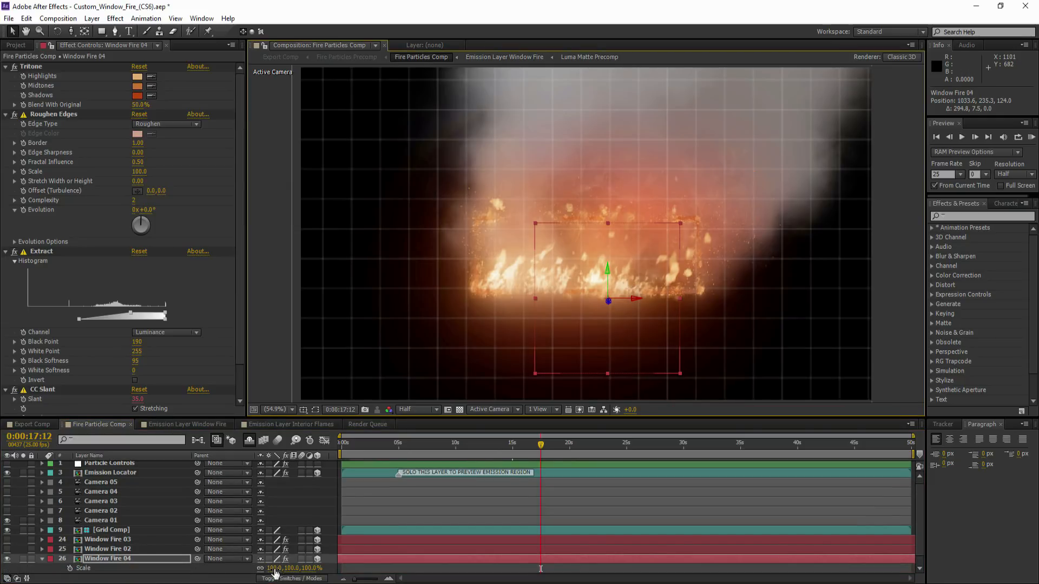
left_click_drag(260, 568, 251, 568)
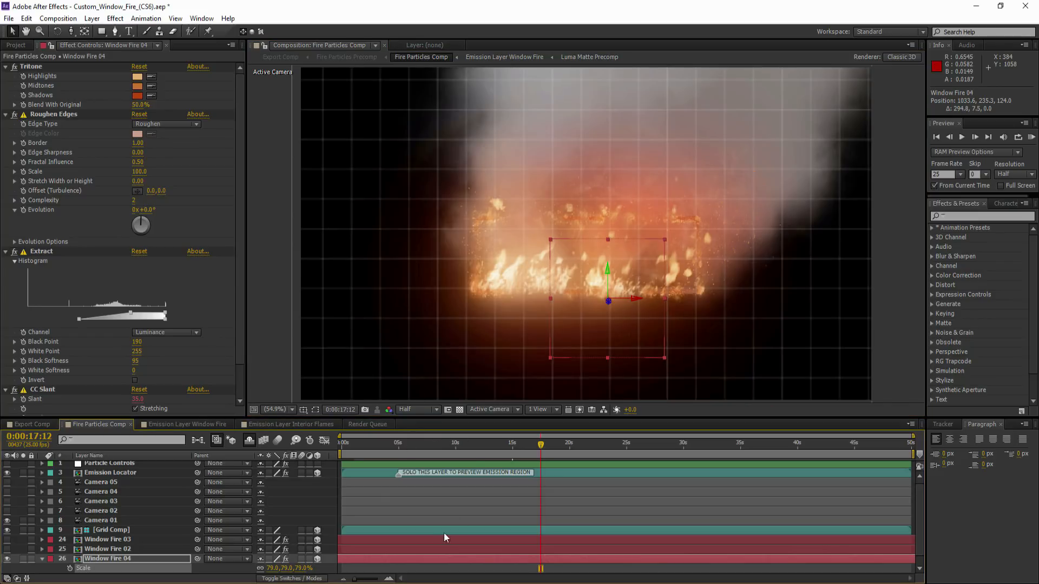
left_click(423, 550)
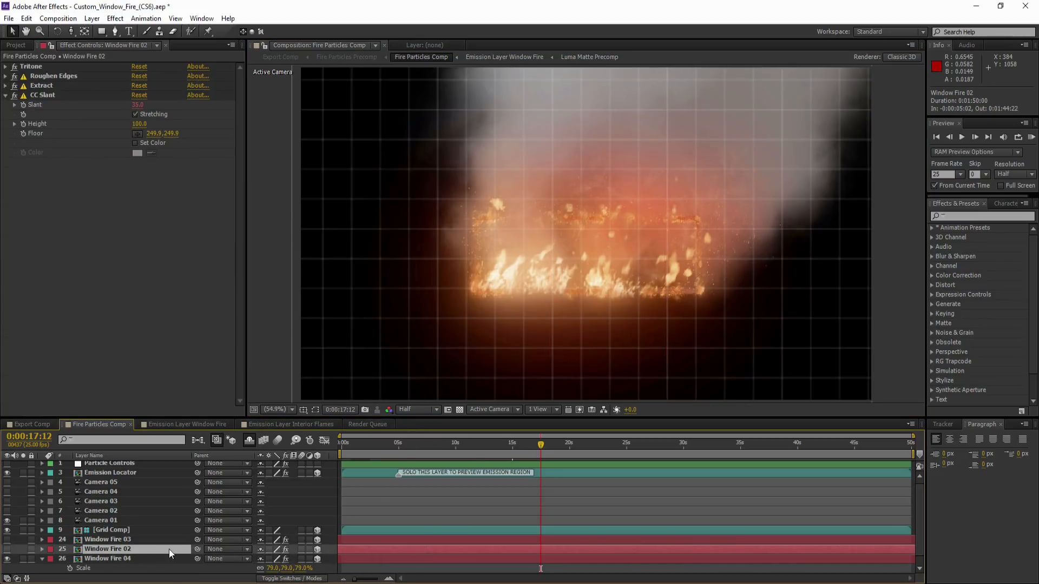
scroll(122, 556, "down", 1)
left_click(108, 568)
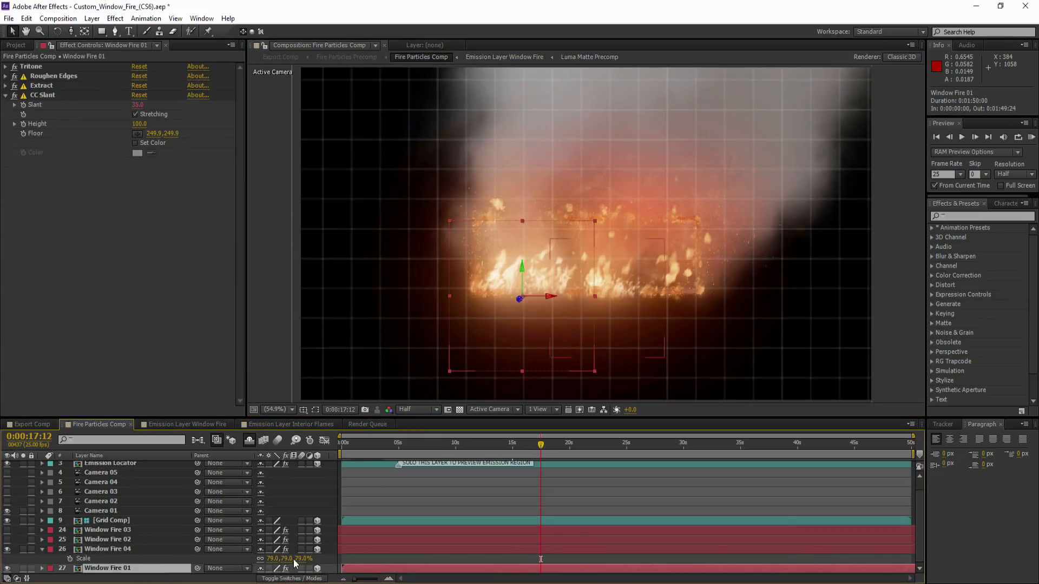
scroll(272, 578, "down", 1)
left_click_drag(274, 568, 270, 568)
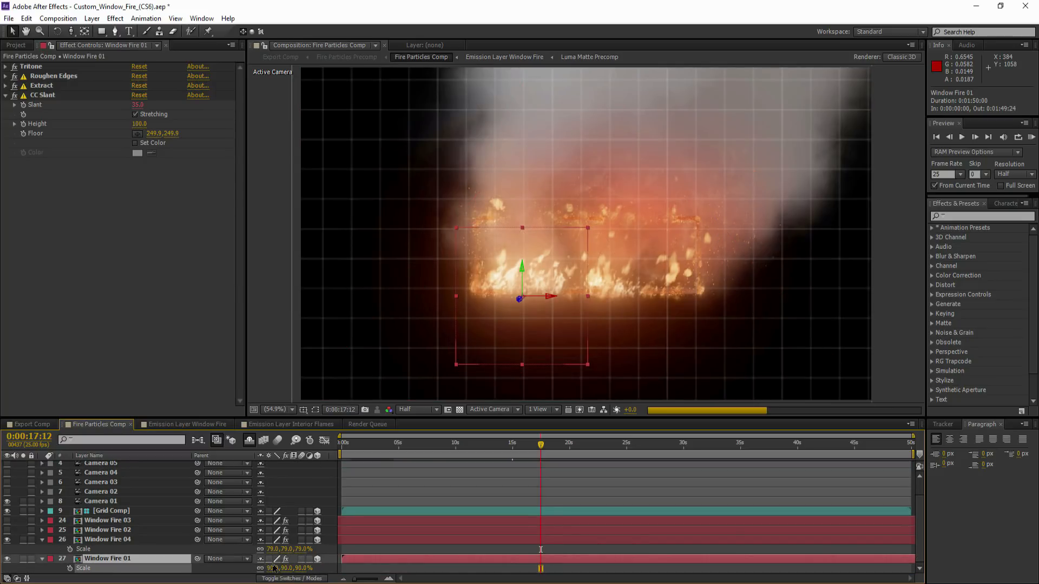
Duplicate Window Fire 04, shift the copy about 18 seconds earlier and move it to about 1253.8, 211.0, 124.0 at the frame's right end.
left_click(695, 539)
key("ctrl+d")
left_click_drag(661, 540, 443, 539)
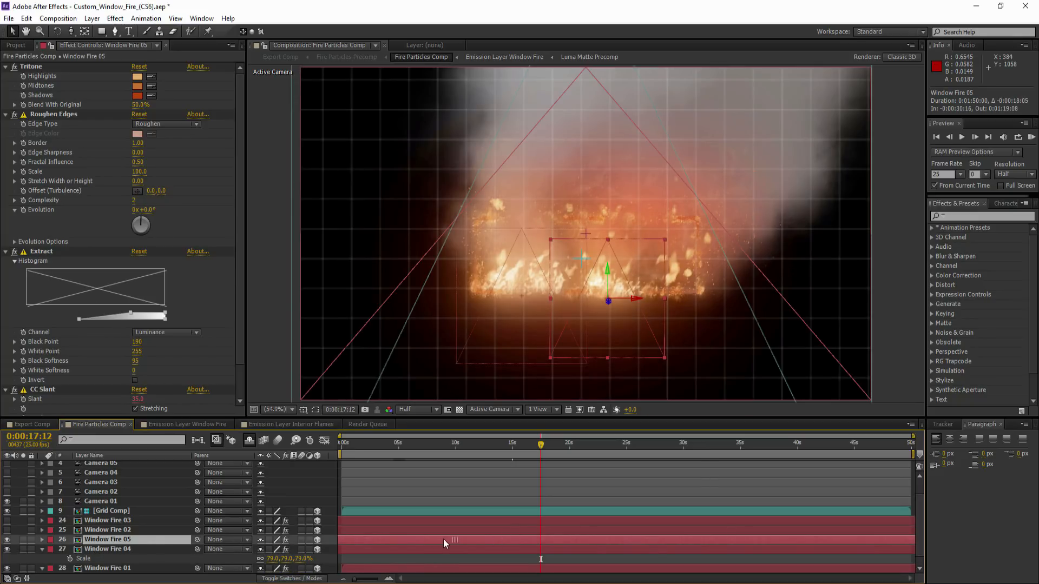
left_click_drag(620, 309, 685, 296)
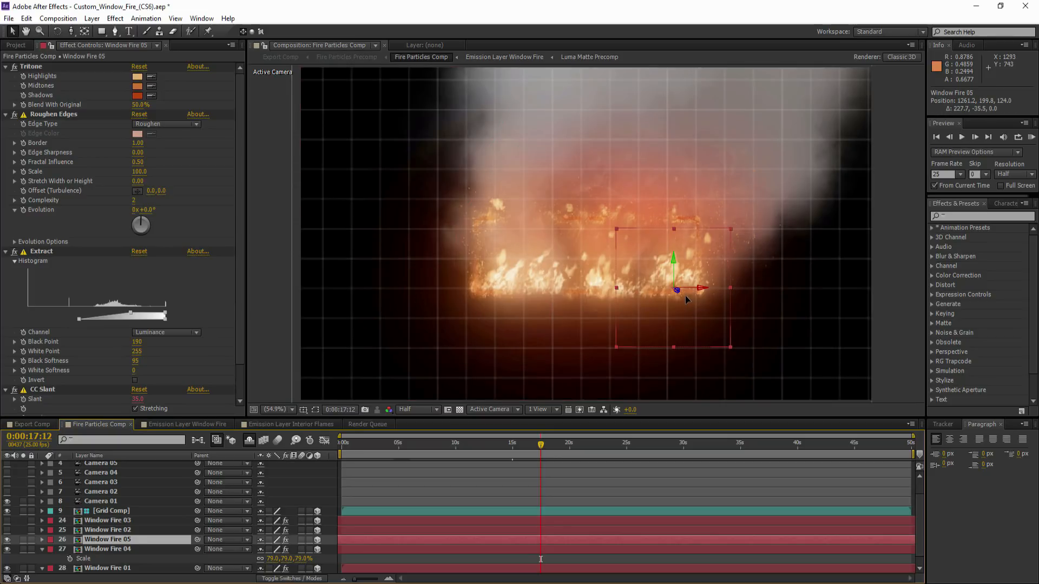
left_click_drag(683, 299, 680, 304)
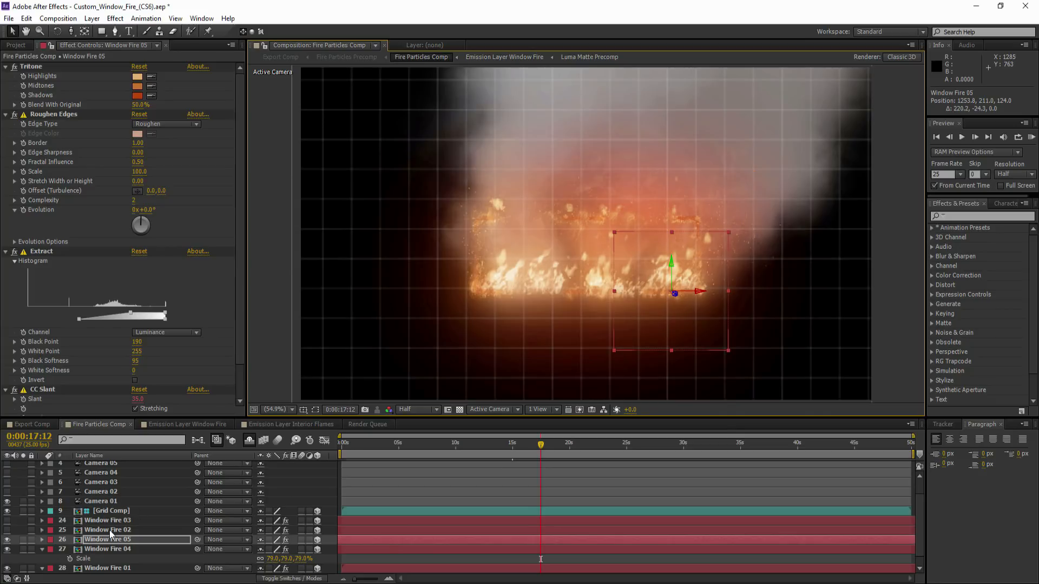
Examine the window fire through Camera 02, 03, 04 and 05 in turn, with the current time at 0:00:18:05.
scroll(144, 508, "up", 2)
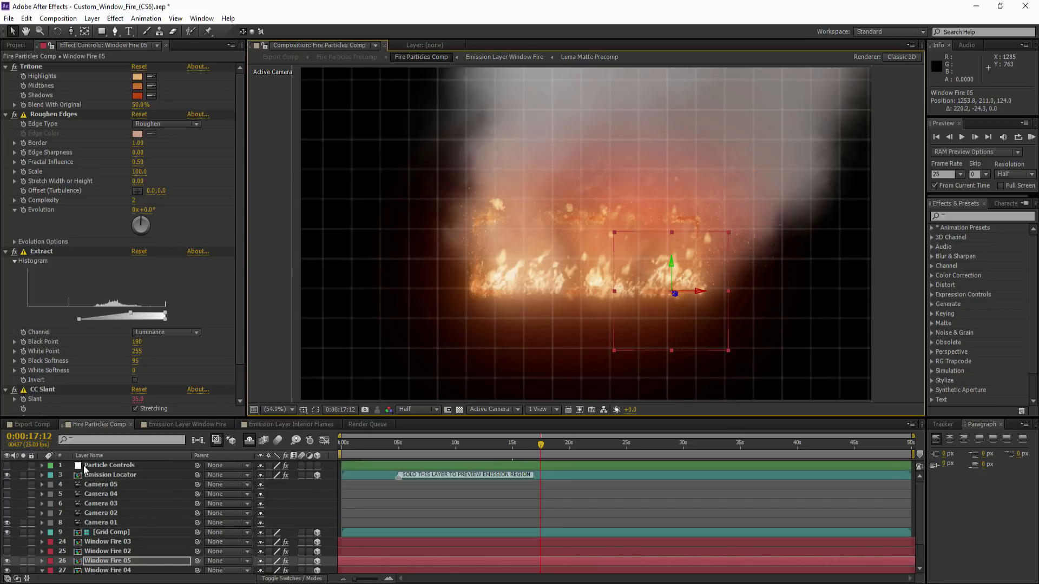
left_click(103, 464)
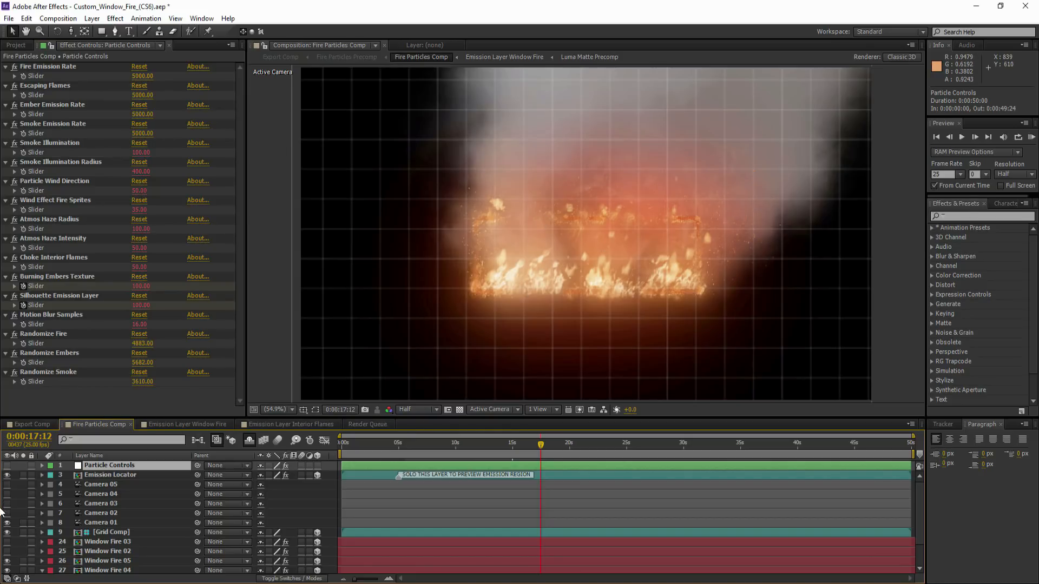
left_click(8, 513)
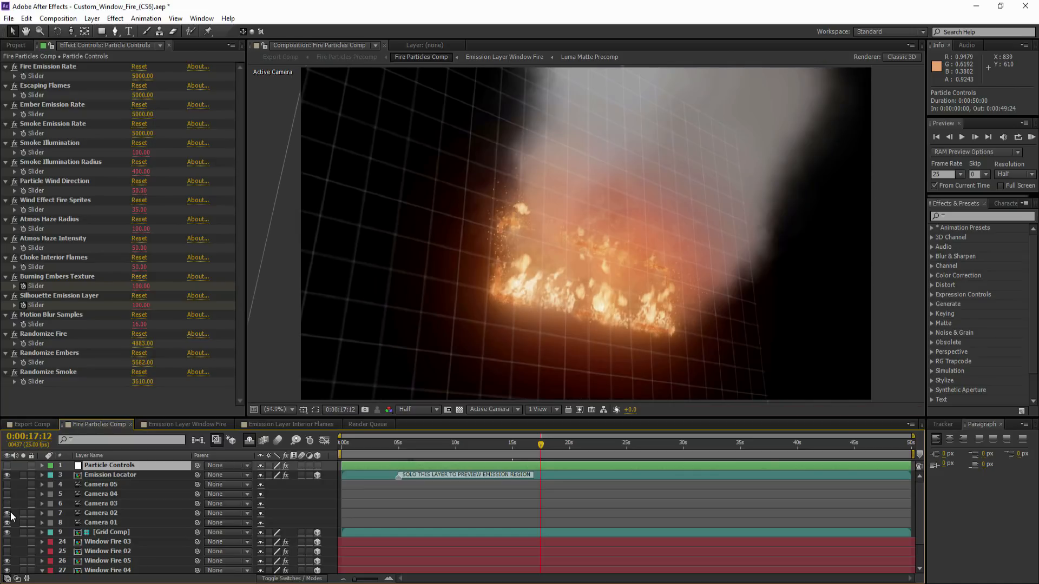
left_click_drag(547, 443, 549, 445)
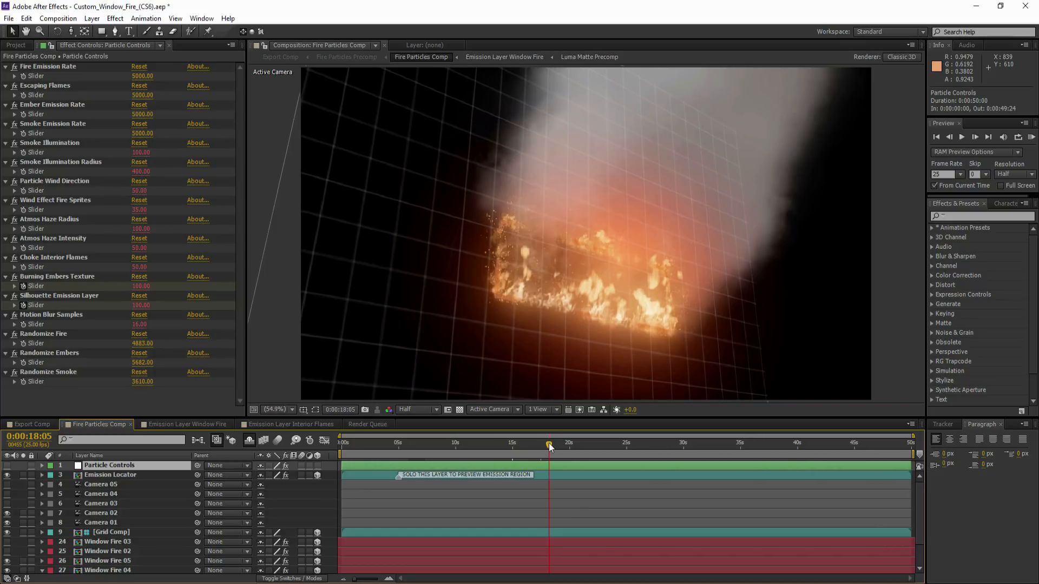
left_click(7, 503)
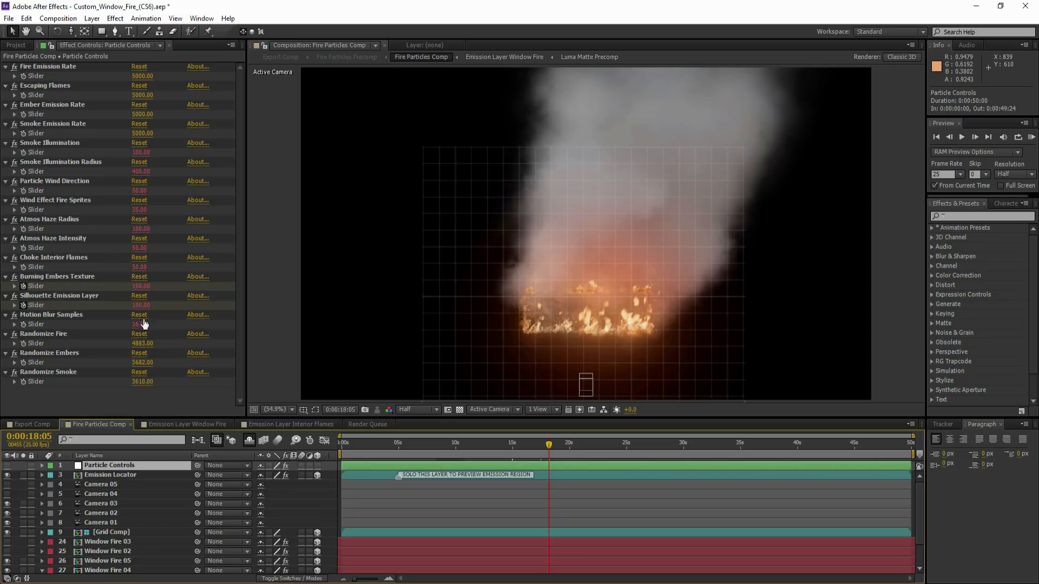
left_click(8, 494)
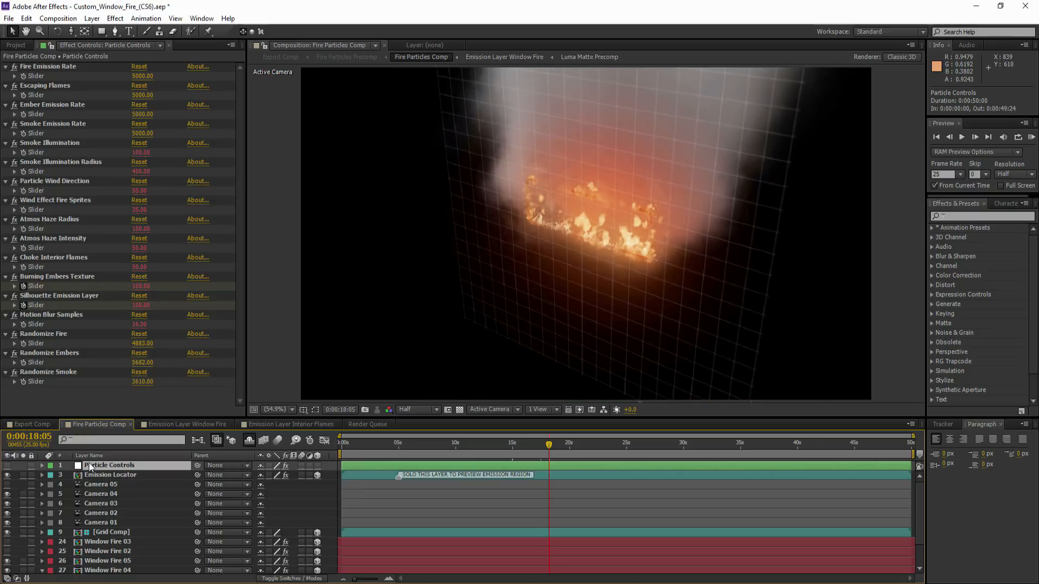
left_click(7, 485)
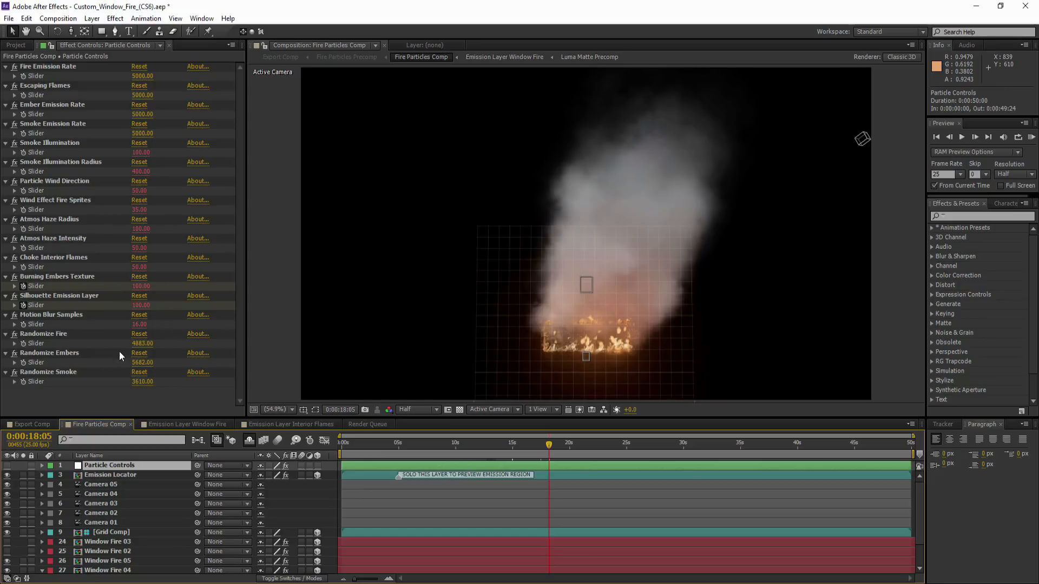
Set the Particle Controls' Atmos Haze Radius to 25 and hide Cameras 02 to 05 to return to the Camera 01 view.
left_click(140, 229)
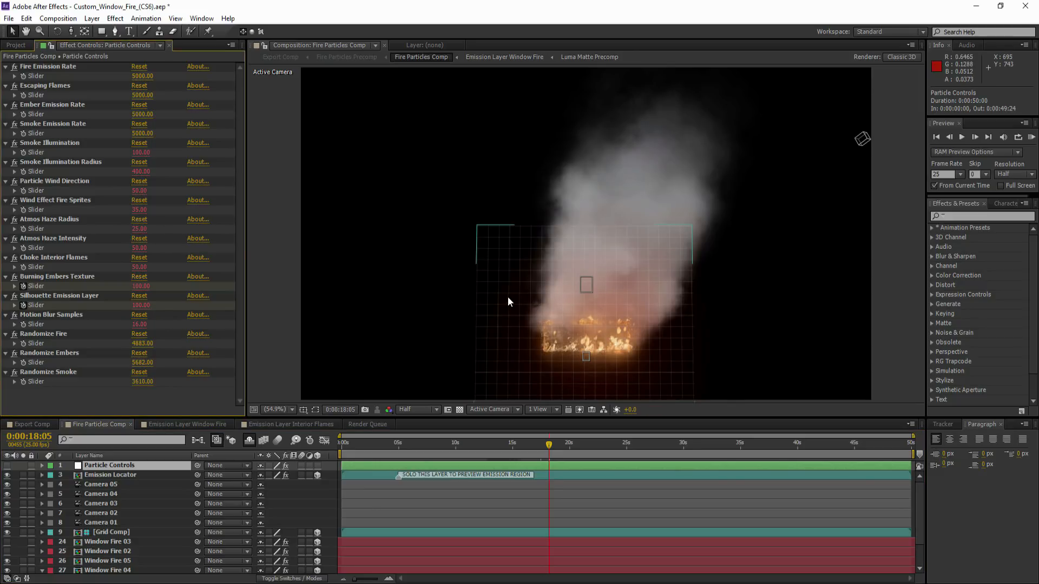
left_click_drag(6, 513, 9, 480)
left_click(8, 476)
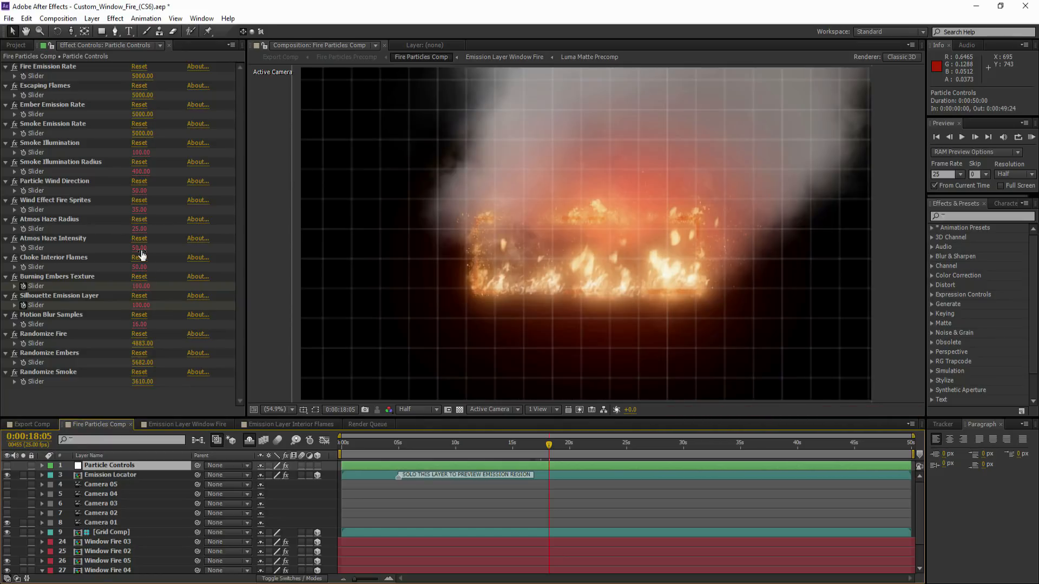
Set the Particle Controls' Atmos Haze Radius to 100 and Smoke Illumination Radius to 800.
left_click(139, 228)
type("100")
key("Return")
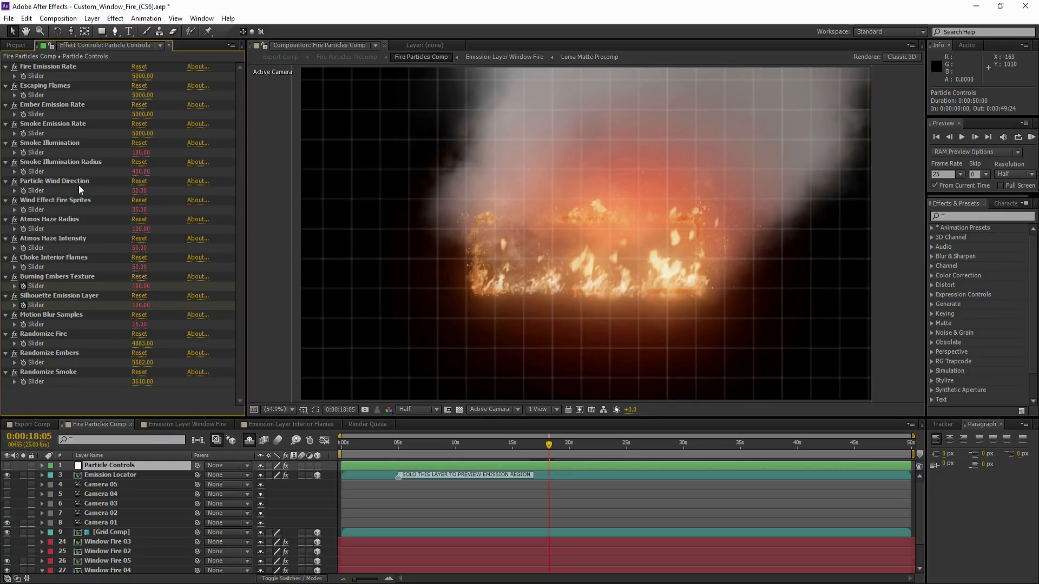
left_click(140, 172)
type("800")
key("Return")
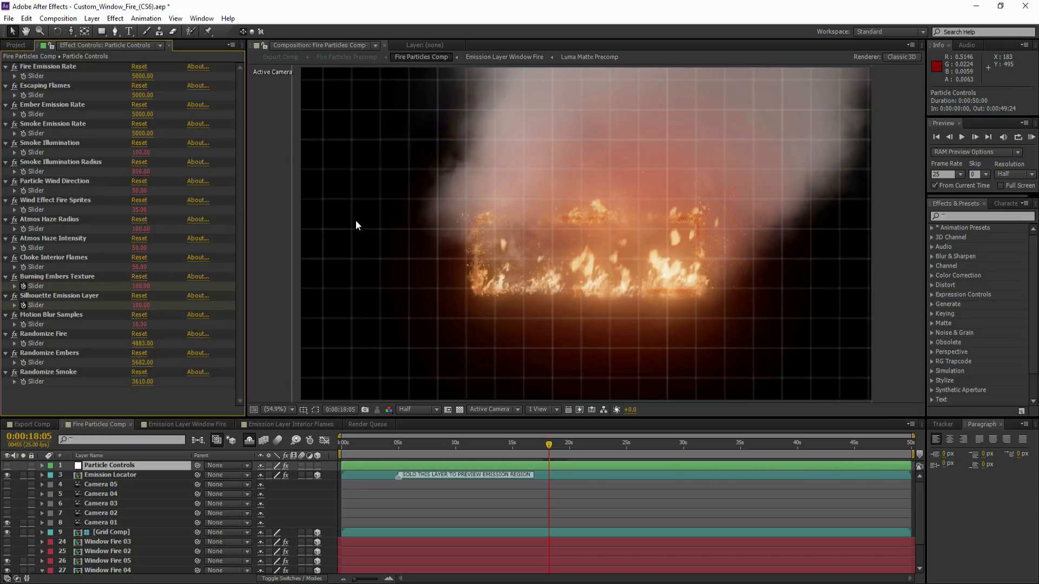
Move Camera 01 forward along Z toward the window fire, to about 960.0, 20.9, -725.4.
left_click(87, 522)
left_click(71, 31)
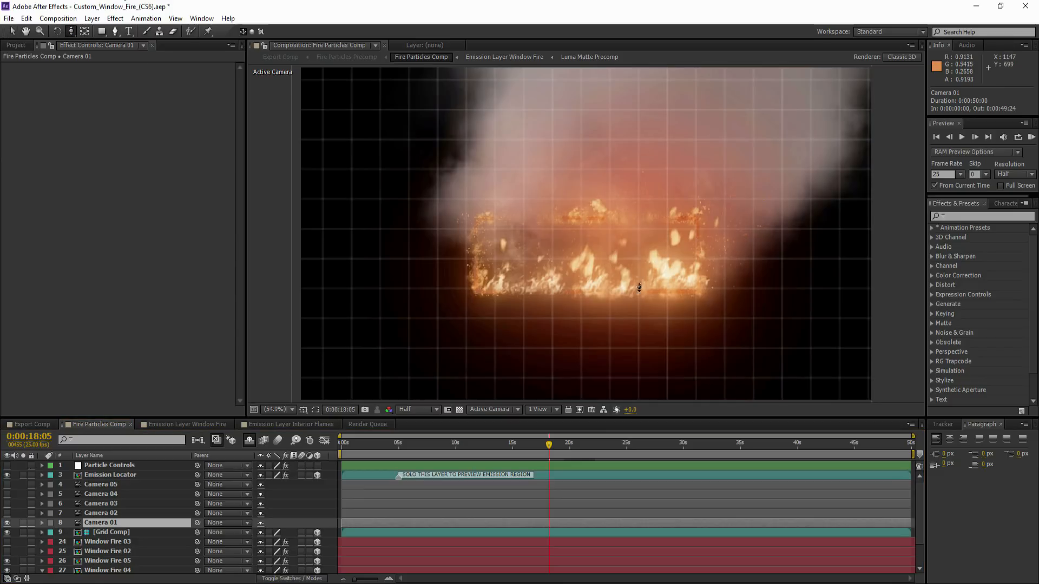
left_click_drag(639, 288, 642, 265)
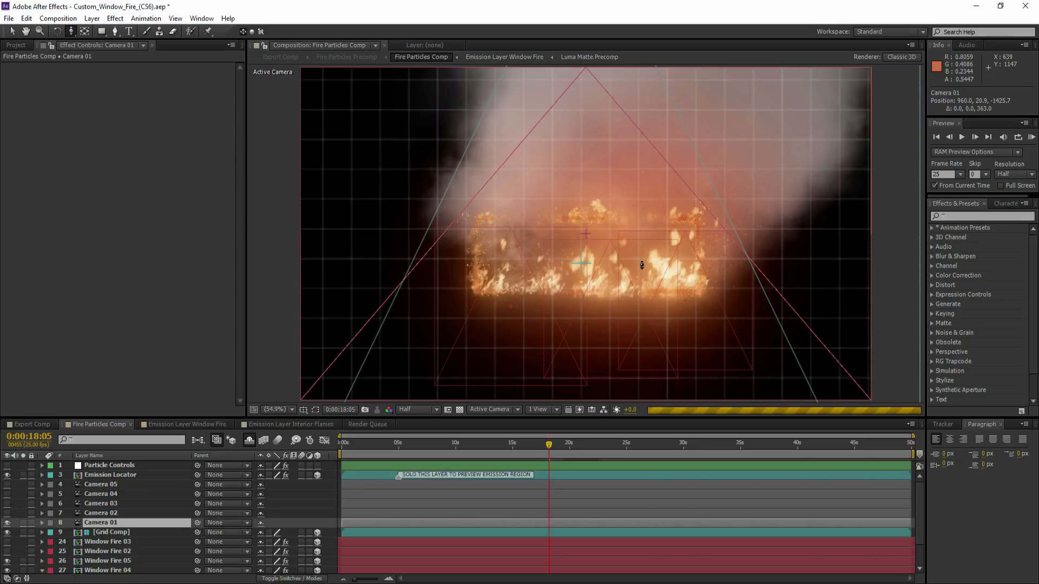
left_click_drag(642, 265, 647, 220)
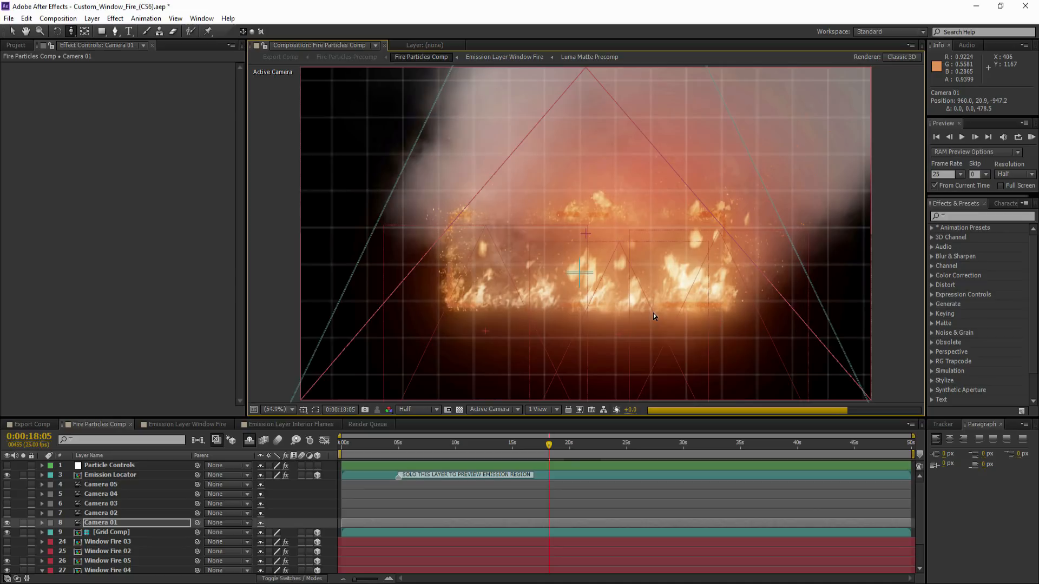
left_click_drag(652, 318, 653, 242)
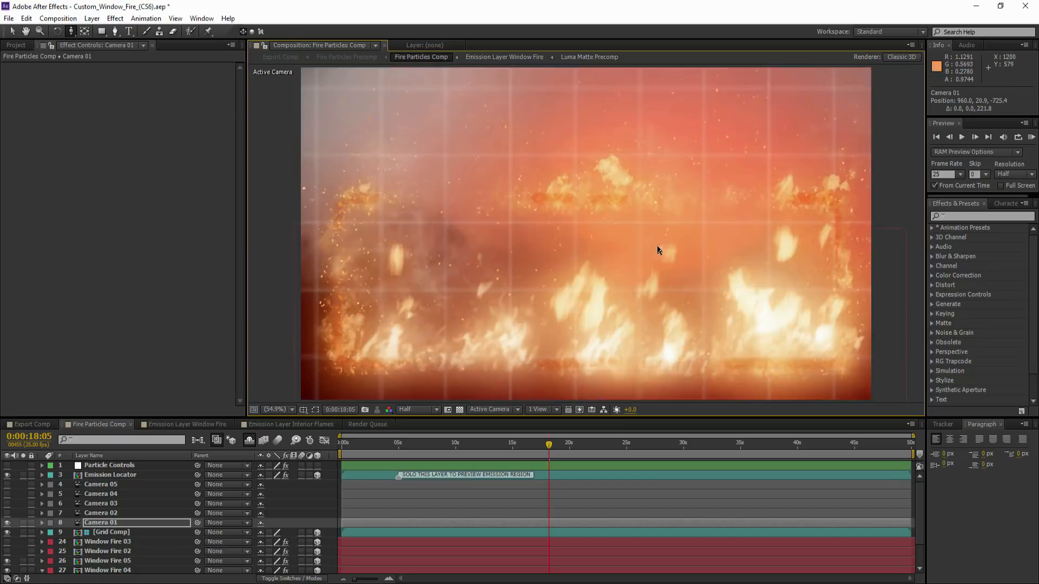
Set the Particle Controls' Smoke Illumination to 50 and Smoke Illumination Radius to 1000.
left_click(105, 465)
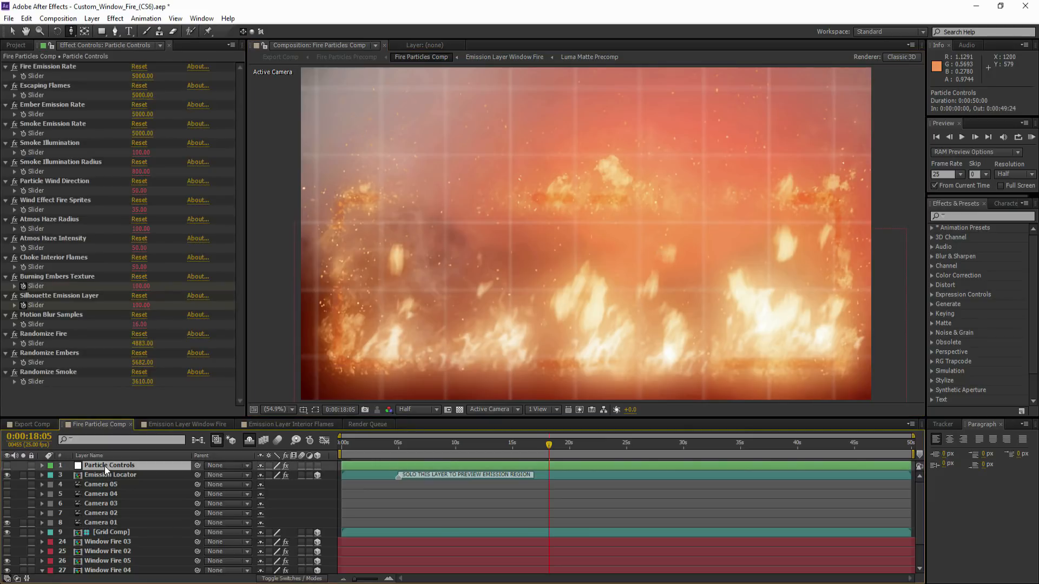
left_click(143, 153)
type("50")
left_click(142, 172)
type("10")
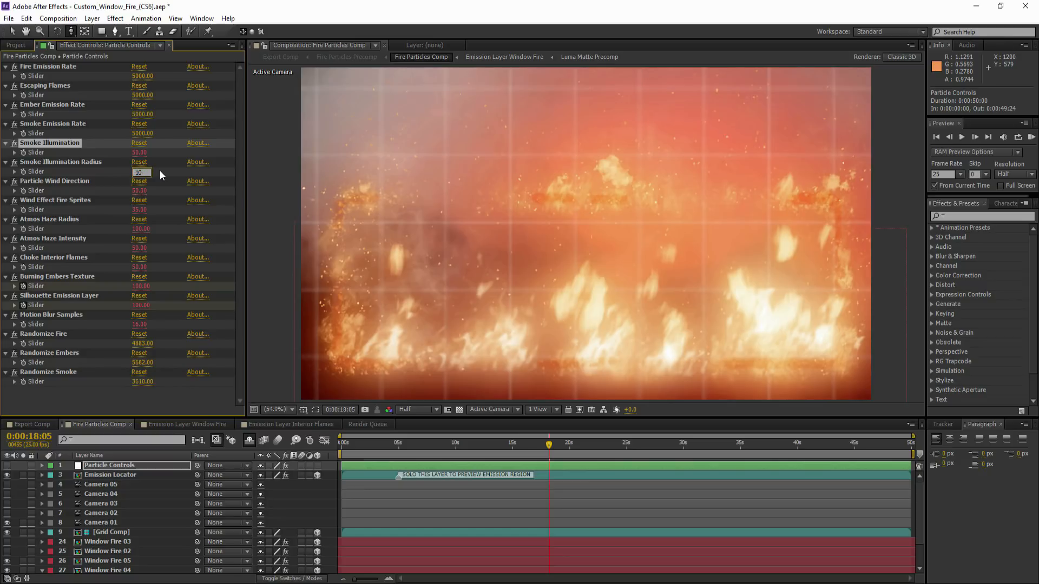
key("Return")
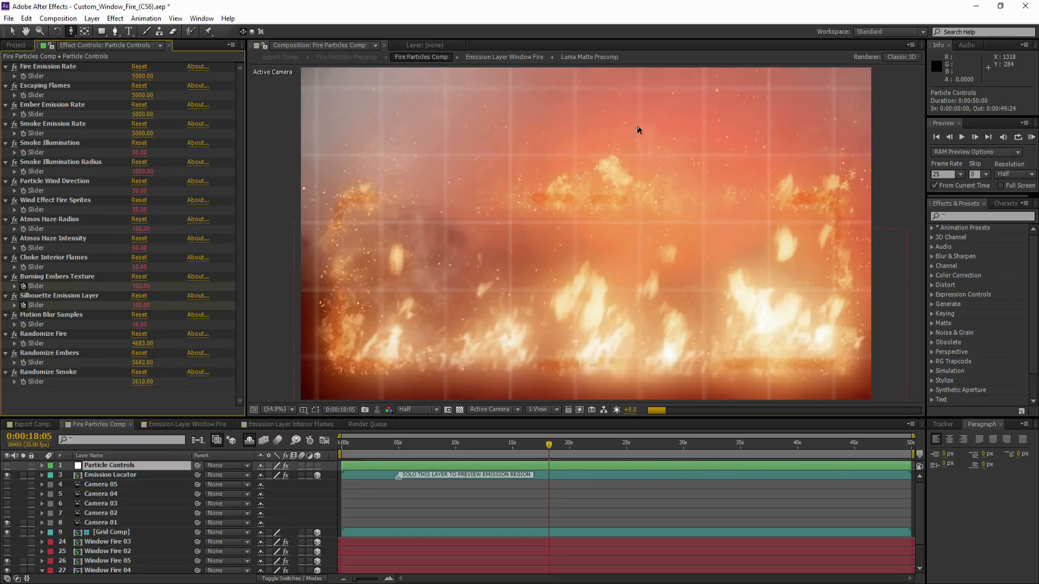
Try a Smoke Illumination value of 0 in the Particle Controls and set it back to 50.
left_click(12, 31)
left_click(138, 153)
type("0")
key("Return")
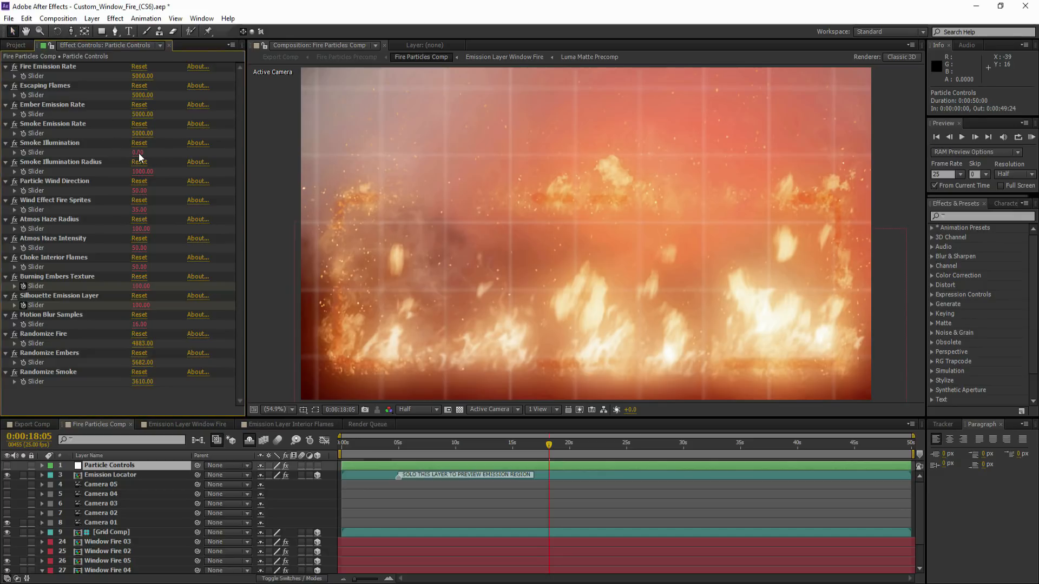
left_click(144, 153)
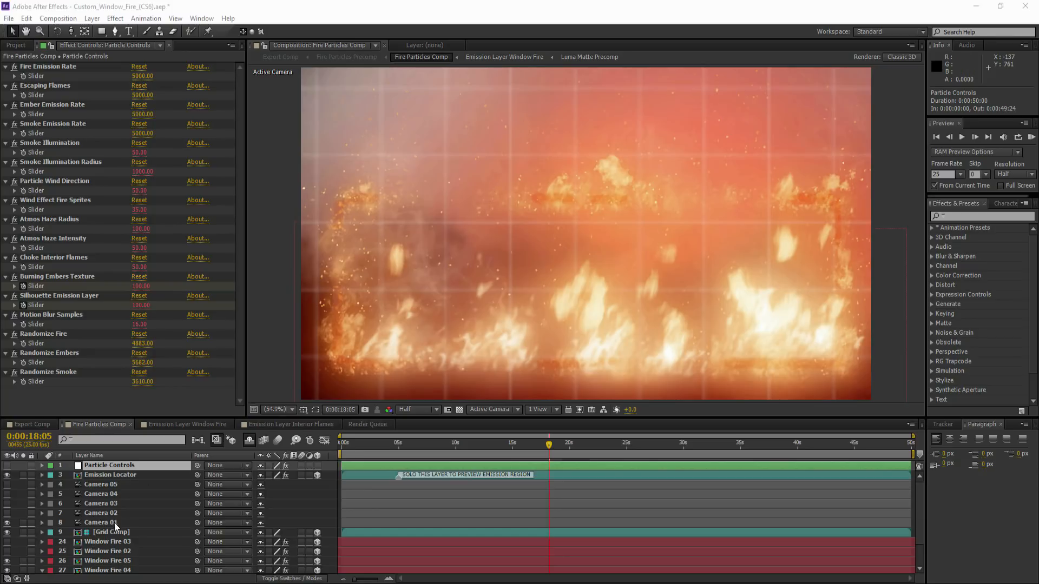
Reveal the hidden shy layers and set the Smoke Illumination layer's opacity to 50%.
scroll(115, 523, "down", 3)
left_click(42, 540)
left_click(249, 441)
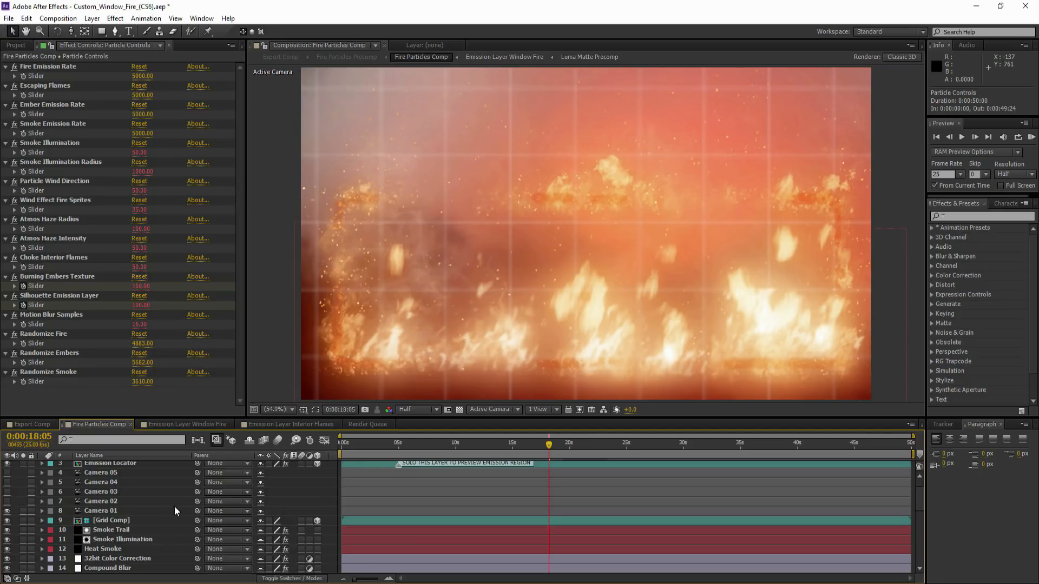
left_click(116, 539)
key("t")
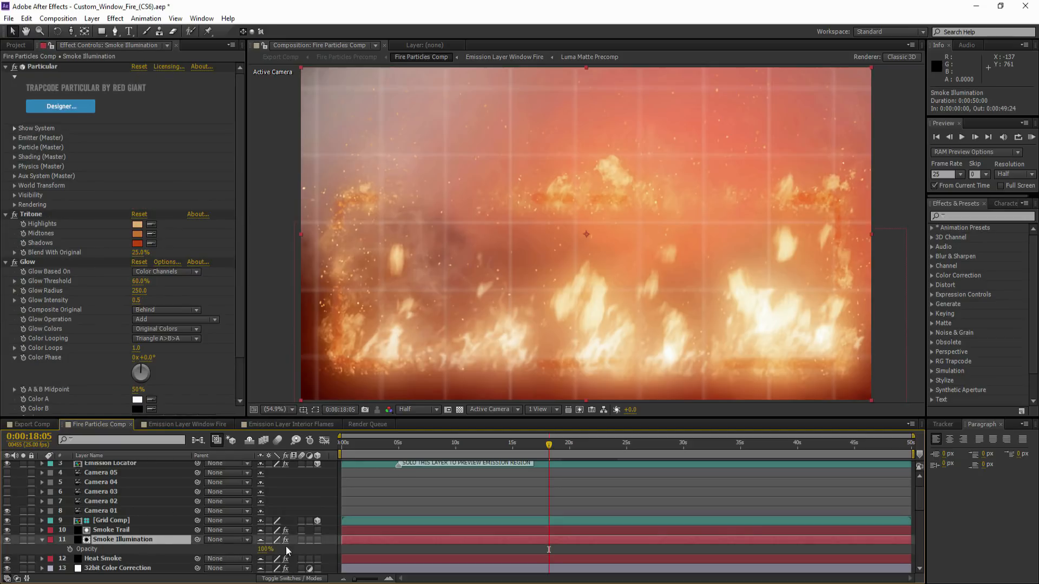
left_click(266, 550)
key("Return")
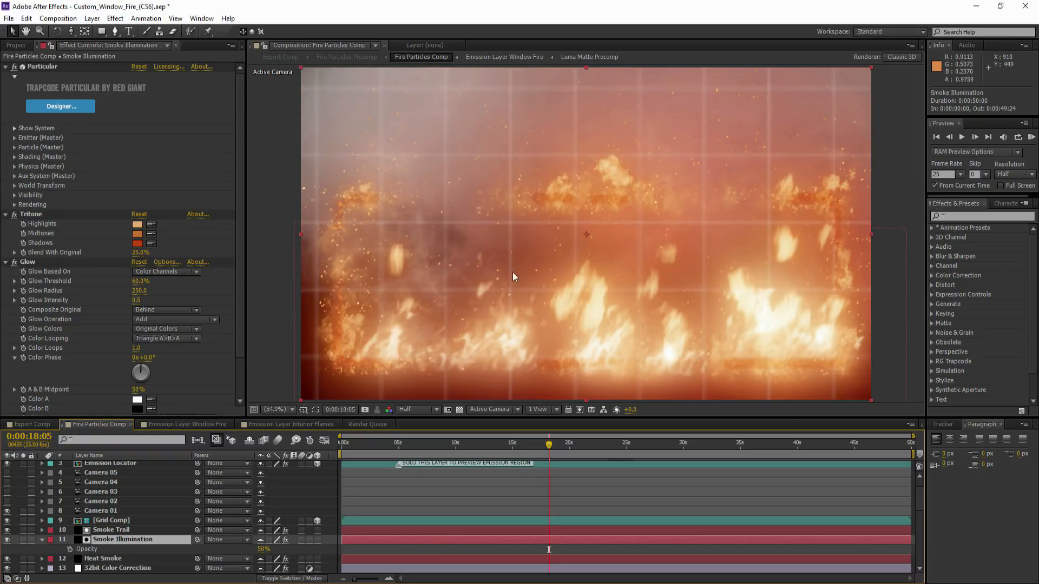
Hide the shy layers and move Camera 01 forward along Z into the window fire, to about 960.0, 20.9, -343.2.
left_click(249, 440)
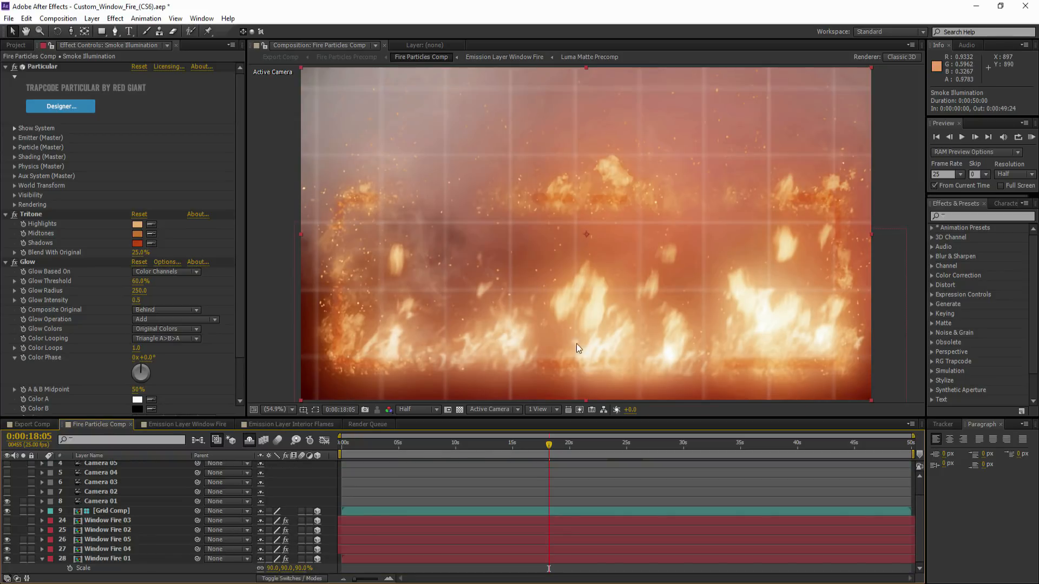
scroll(103, 511, "up", 2)
left_click(96, 522)
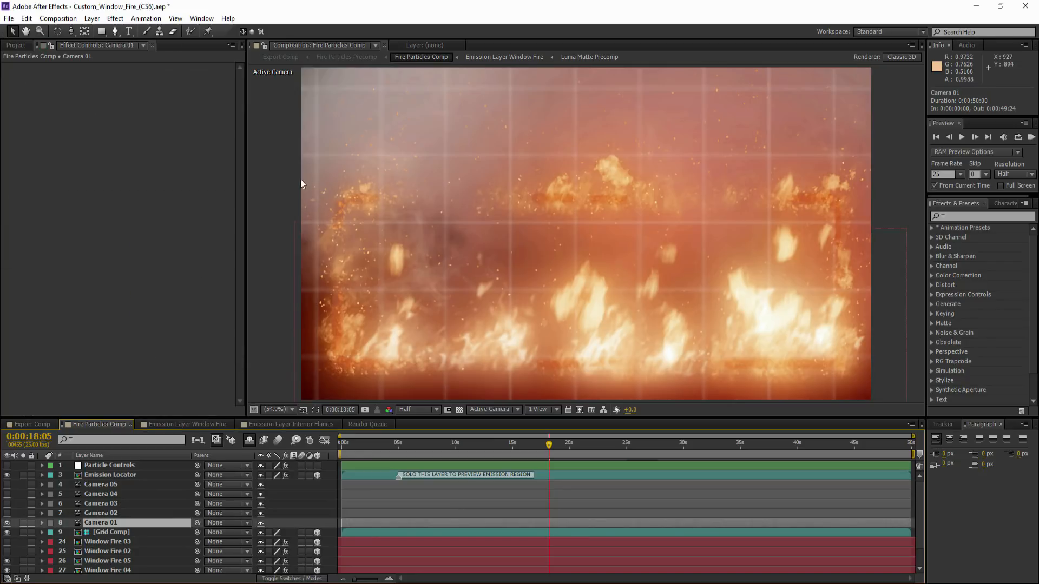
left_click(71, 31)
left_click_drag(602, 298, 607, 282)
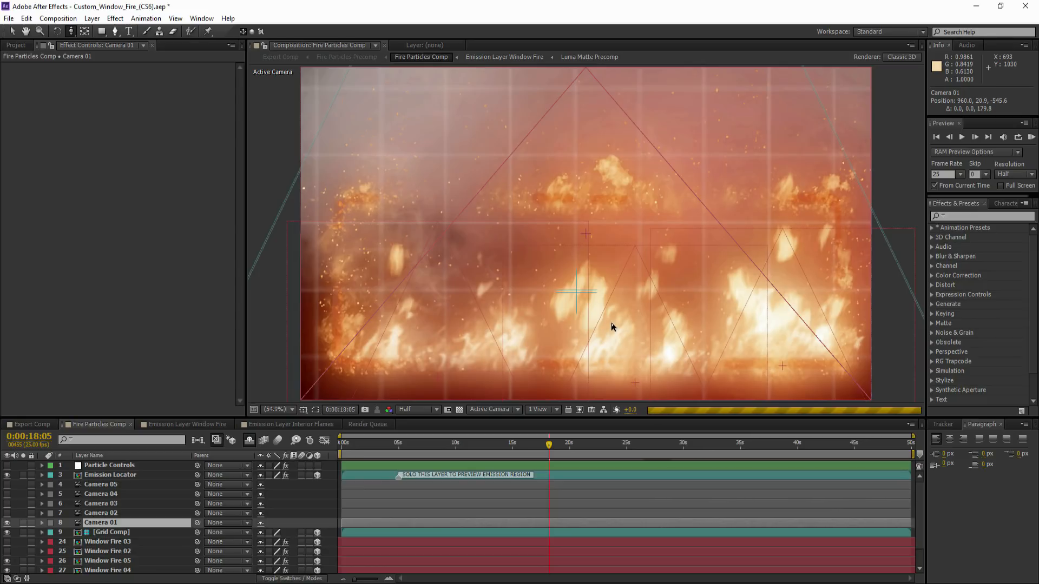
left_click_drag(628, 362, 627, 264)
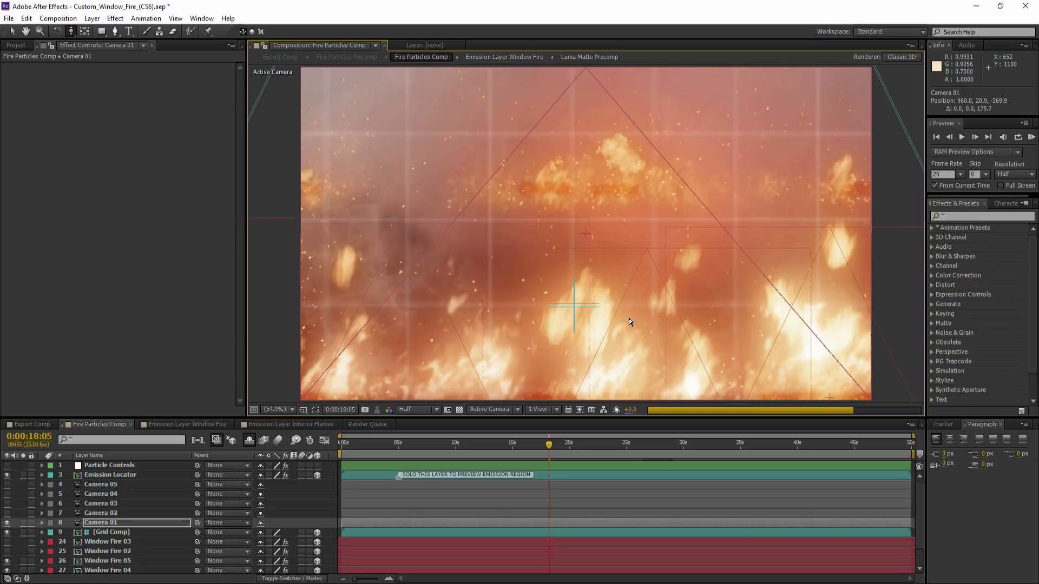
left_click_drag(631, 325, 631, 254)
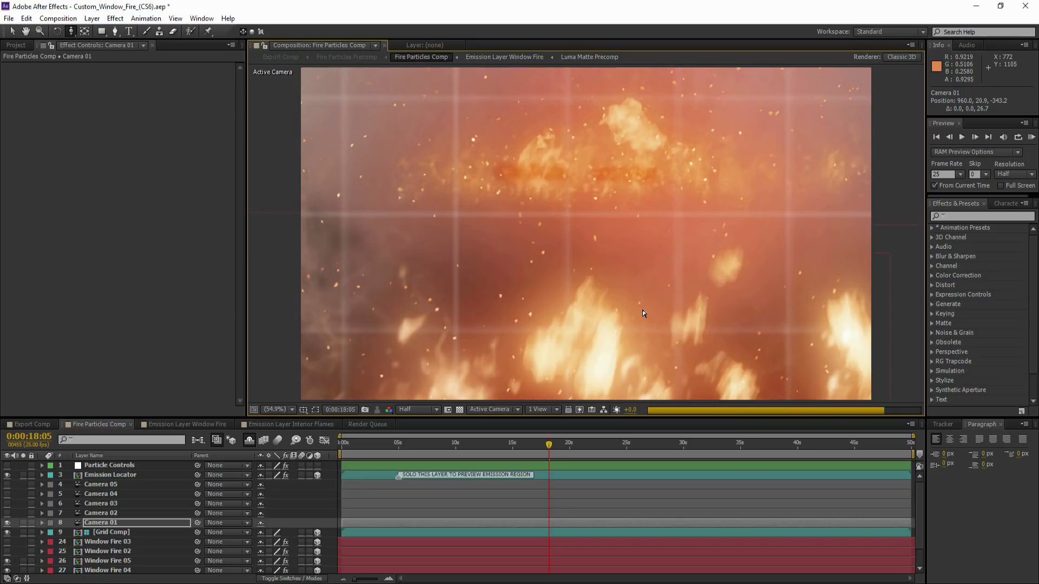
Open Custom_Vegetation_Fire_(CS6).aep from the Project File 10 folder, discarding the changes to the window fire project.
left_click(9, 20)
left_click(30, 93)
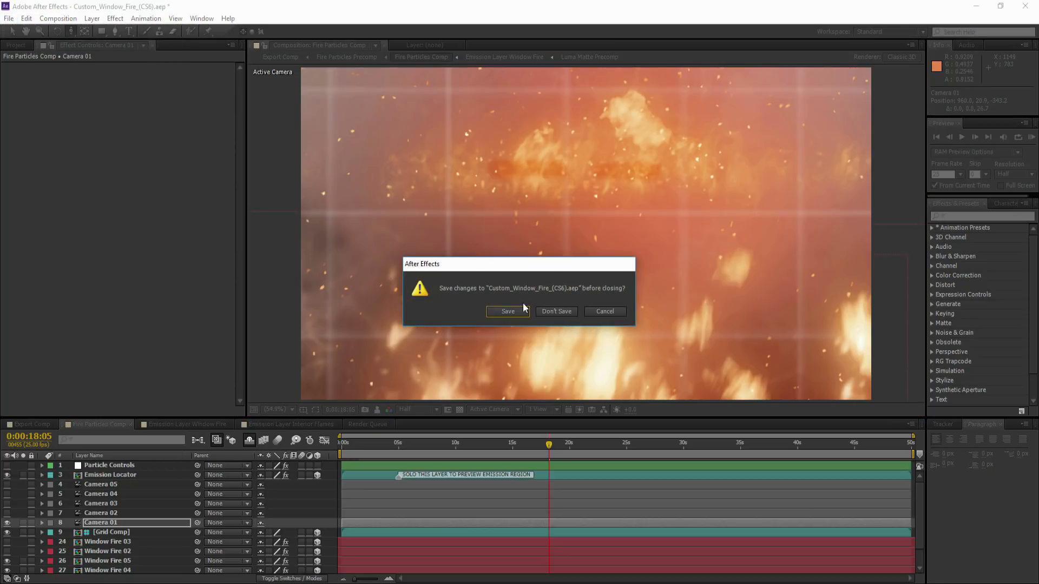
left_click(547, 313)
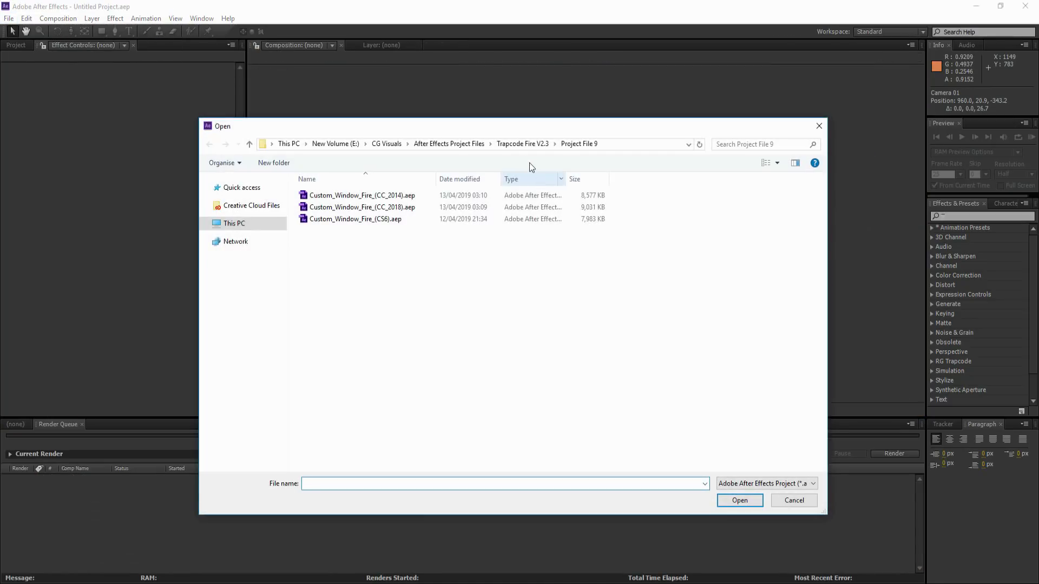
left_click(521, 144)
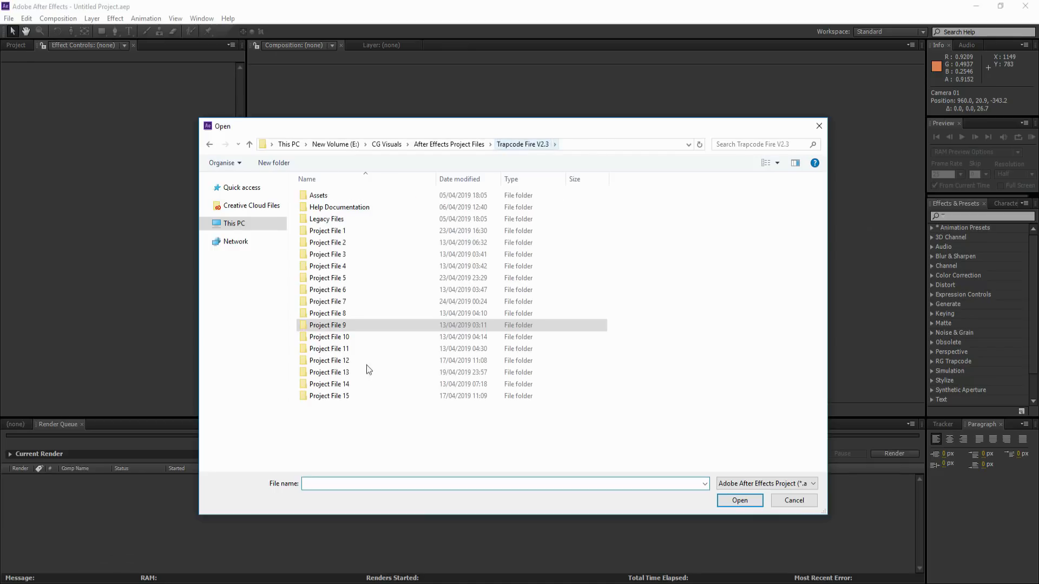
double_click(340, 332)
left_click(385, 220)
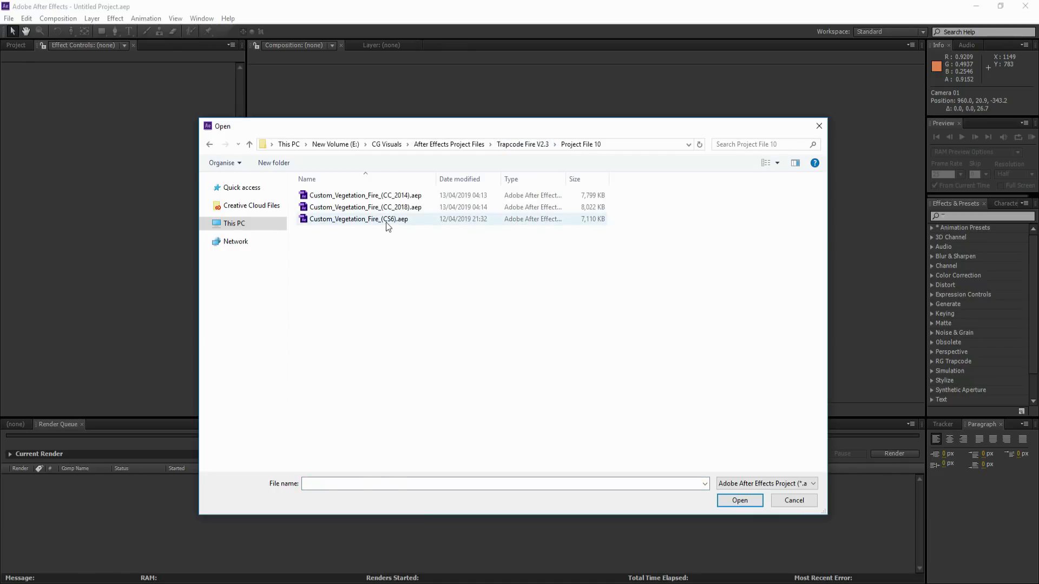
left_click(723, 502)
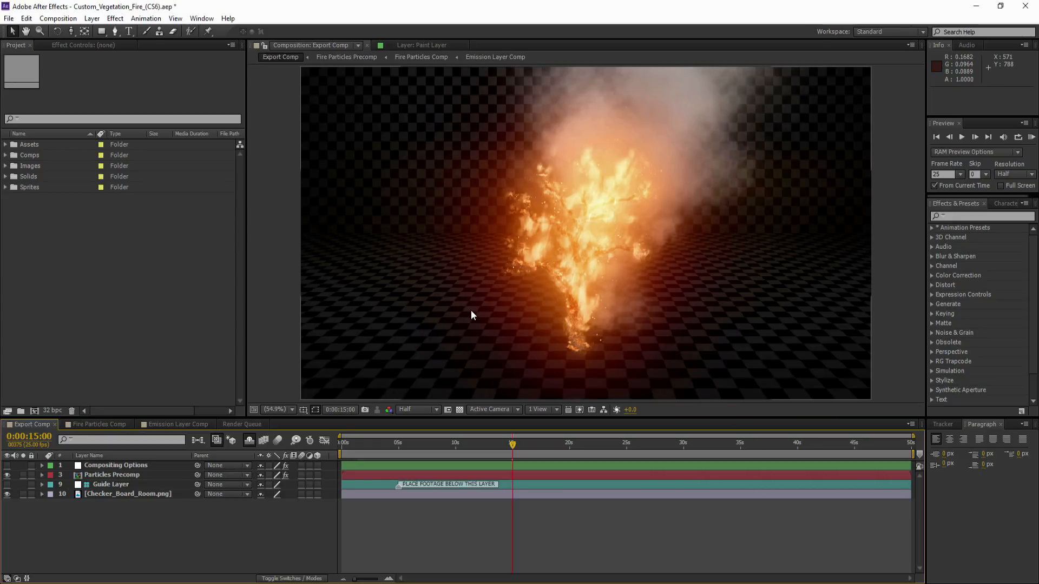
In the Emission Layer Comp, enlarge the viewing area and move the painted tree toward the left half of the frame.
left_click(180, 424)
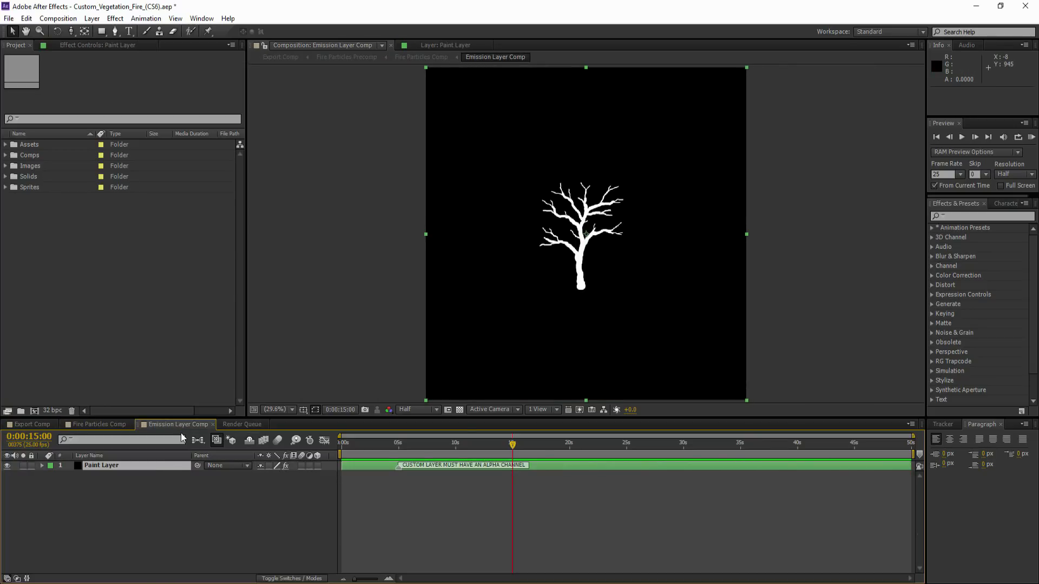
scroll(676, 227, "up", 4)
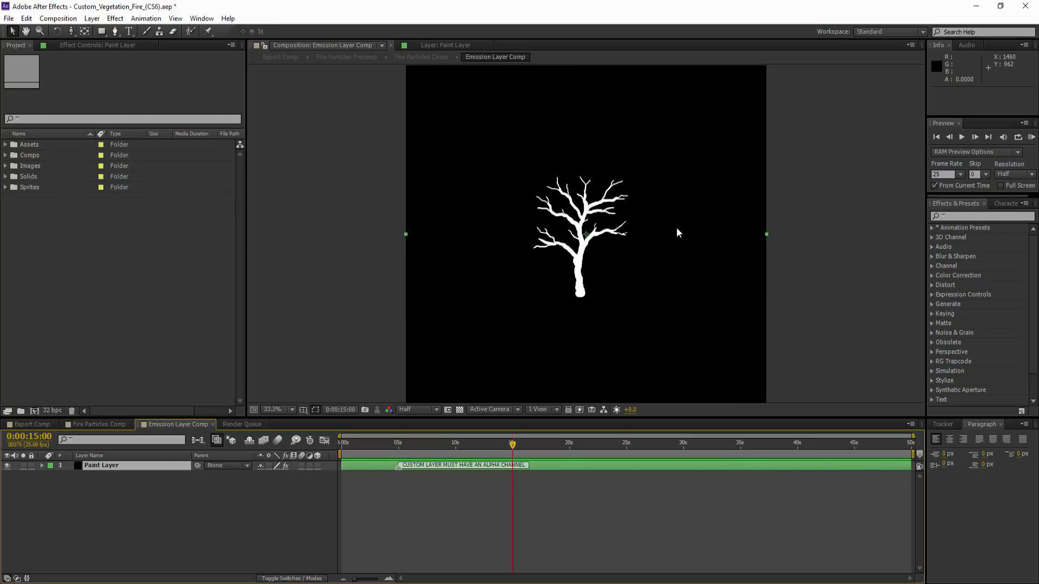
scroll(573, 224, "down", 2)
left_click_drag(581, 231, 558, 241)
left_click_drag(246, 416, 174, 483)
left_click_drag(502, 323, 568, 321)
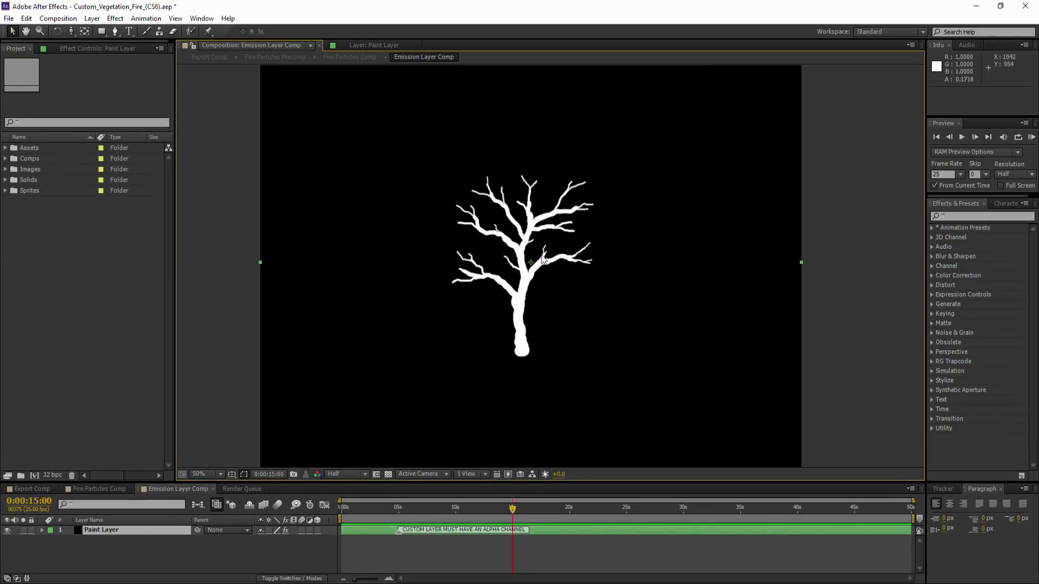
left_click_drag(526, 282, 409, 289)
Create a black 2000 x 2000 px solid in the Emission Layer Comp and place it below the Paint Layer.
mouse_move(151, 431)
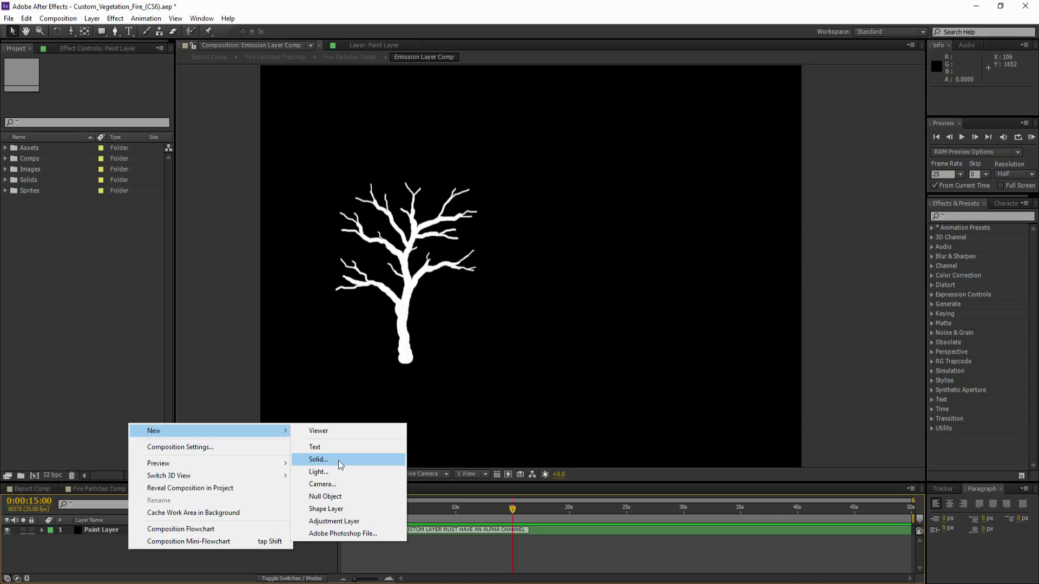
left_click(339, 460)
left_click(111, 199)
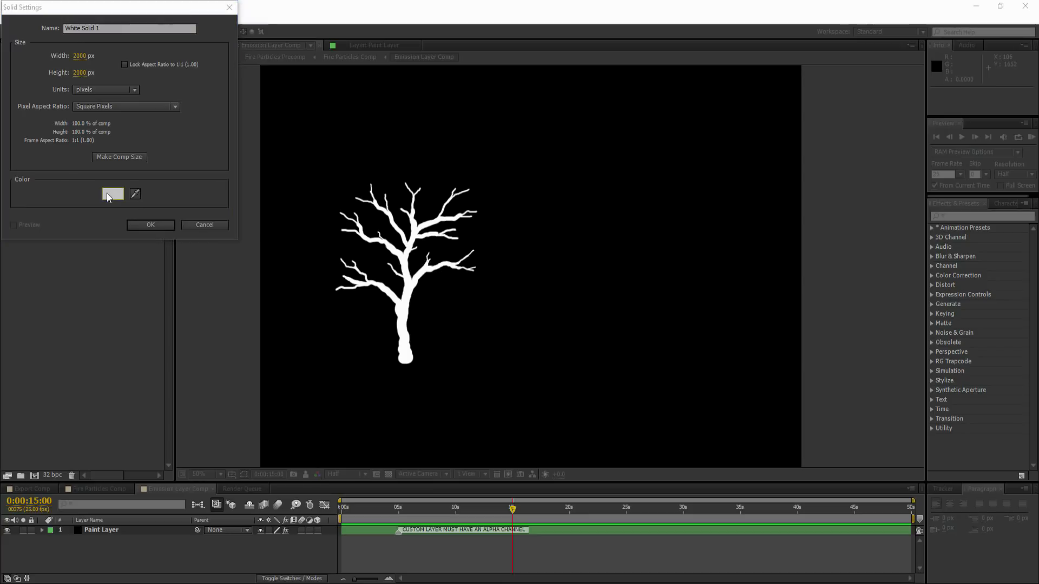
left_click_drag(124, 204, 169, 229)
left_click(263, 86)
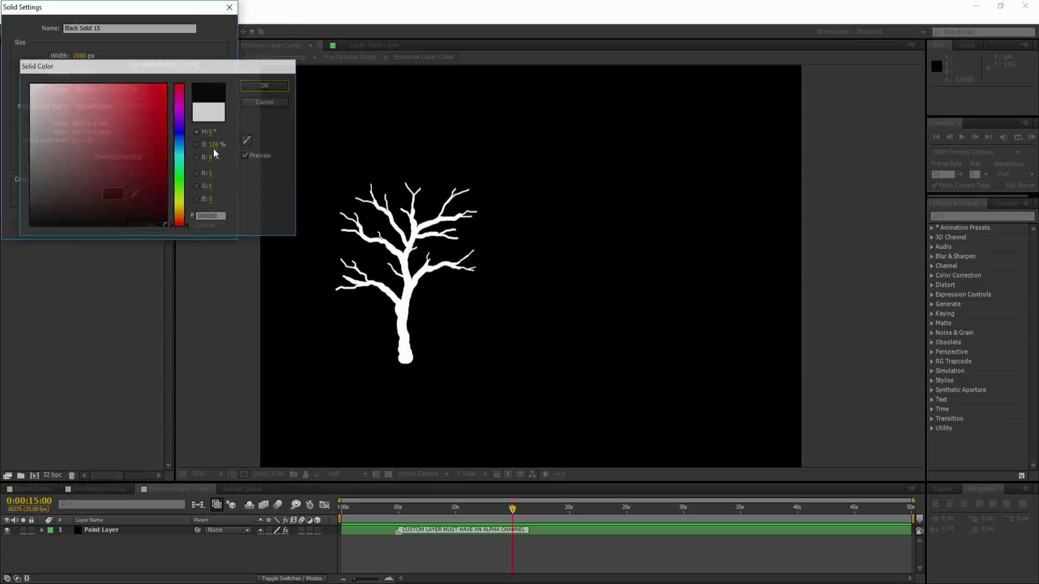
left_click(142, 225)
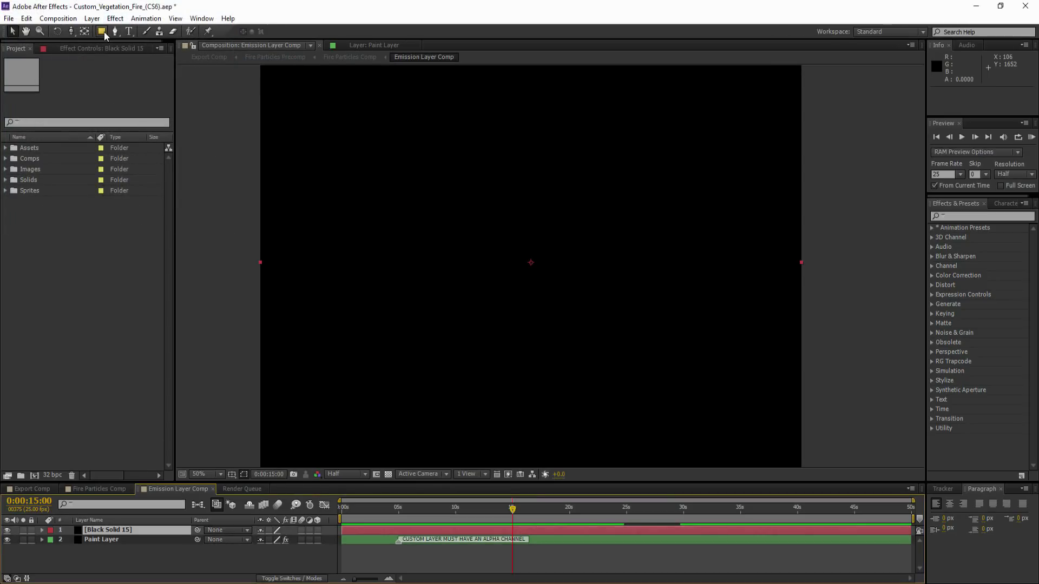
left_click_drag(114, 535, 104, 548)
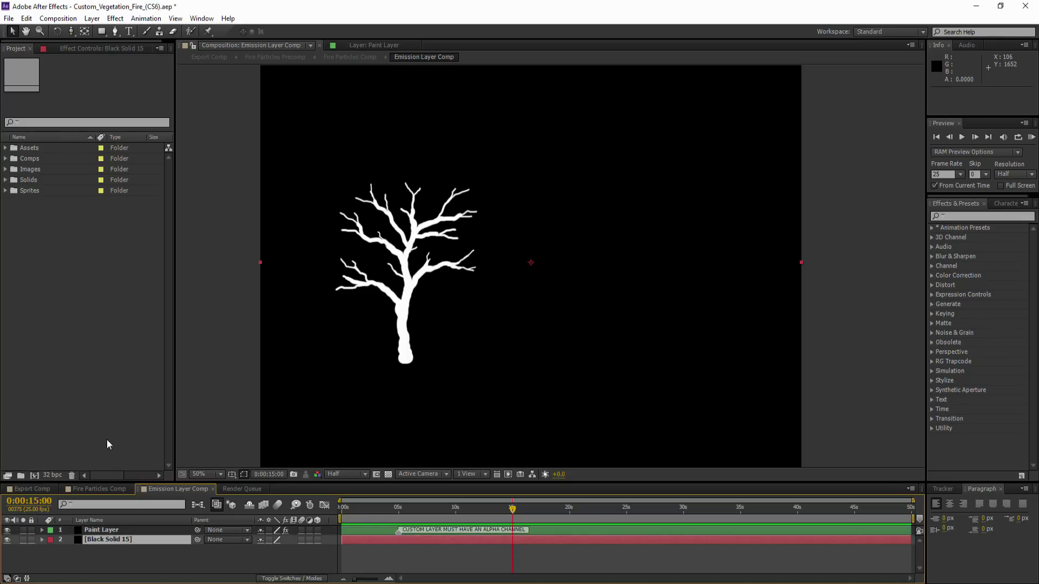
Brush a wavy white vertical trunk stroke onto the black solid in its layer view and check it in the composition.
left_click(147, 31)
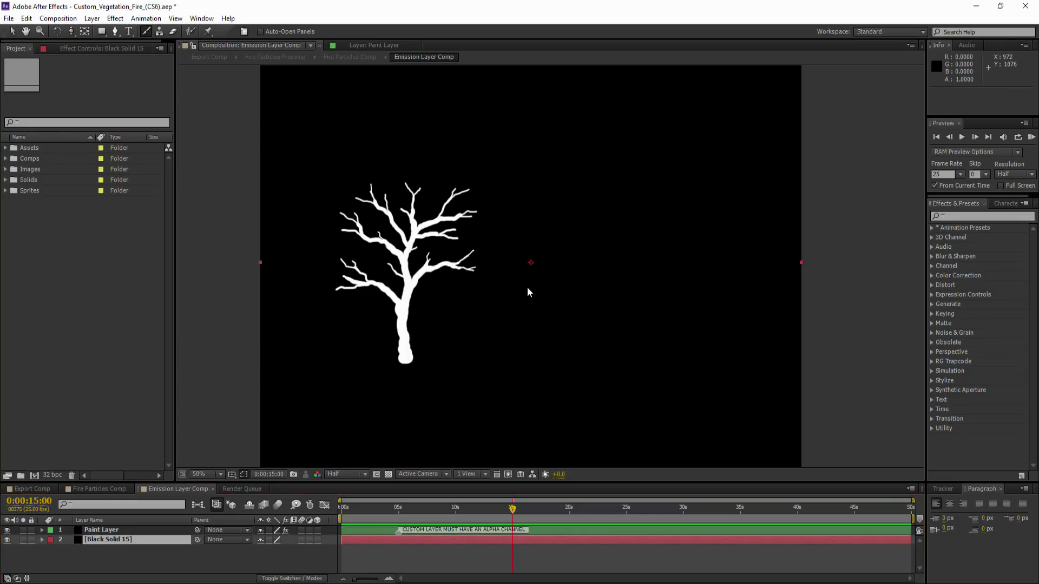
double_click(130, 538)
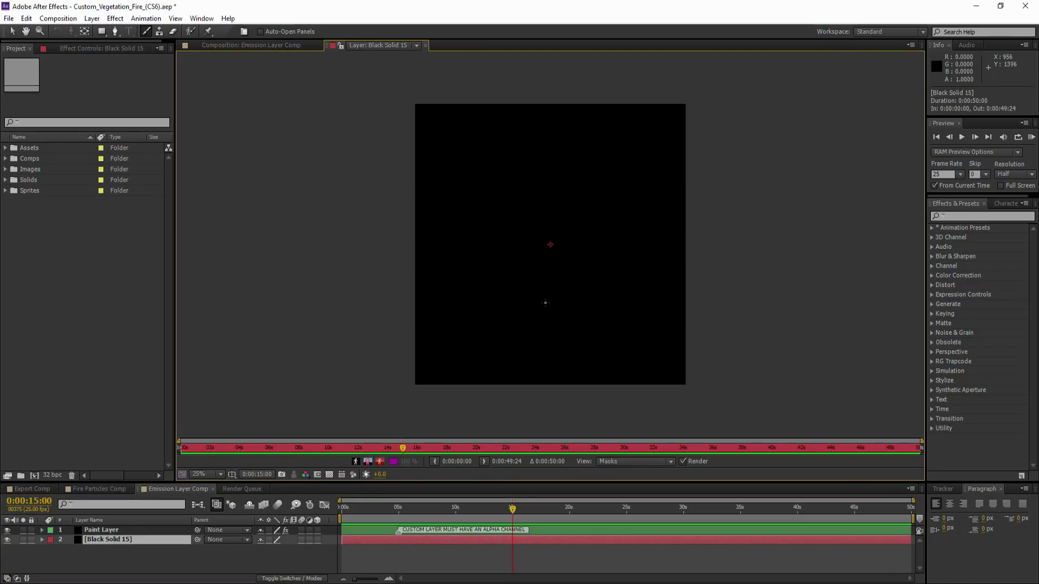
left_click_drag(545, 303, 549, 239)
left_click(248, 46)
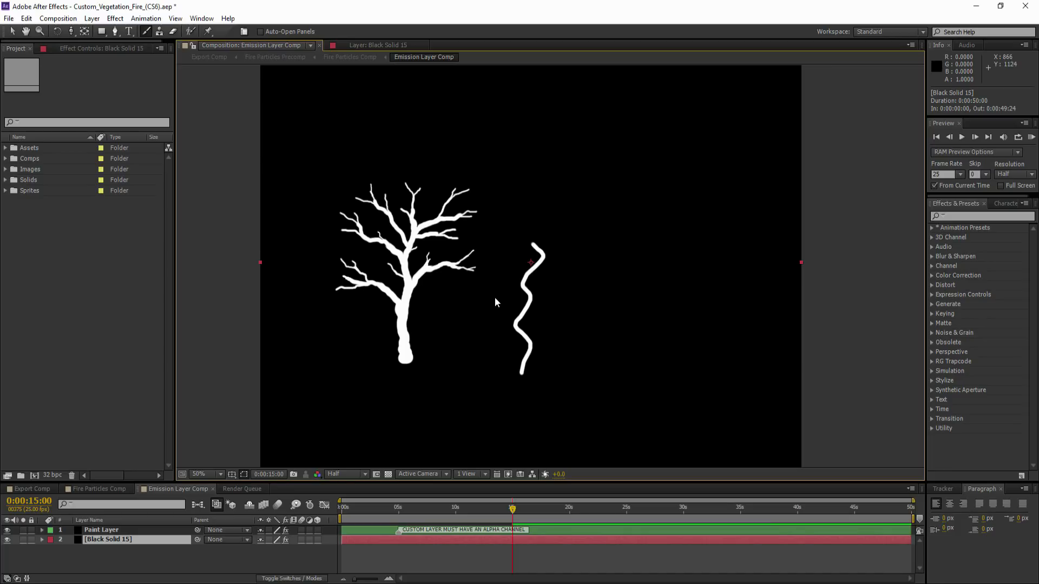
Thicken the trunk on the black solid and brush white branches and twigs to form a bare tree reaching to the right.
double_click(107, 540)
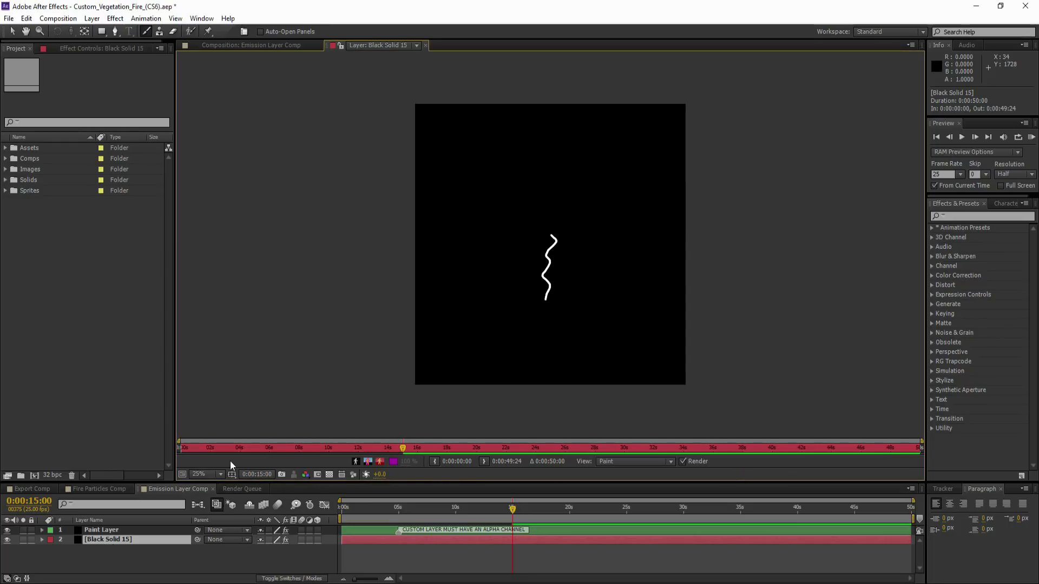
scroll(554, 291, "up", 3)
left_click_drag(581, 338, 532, 172)
scroll(542, 191, "down", 1)
left_click_drag(582, 197, 548, 256)
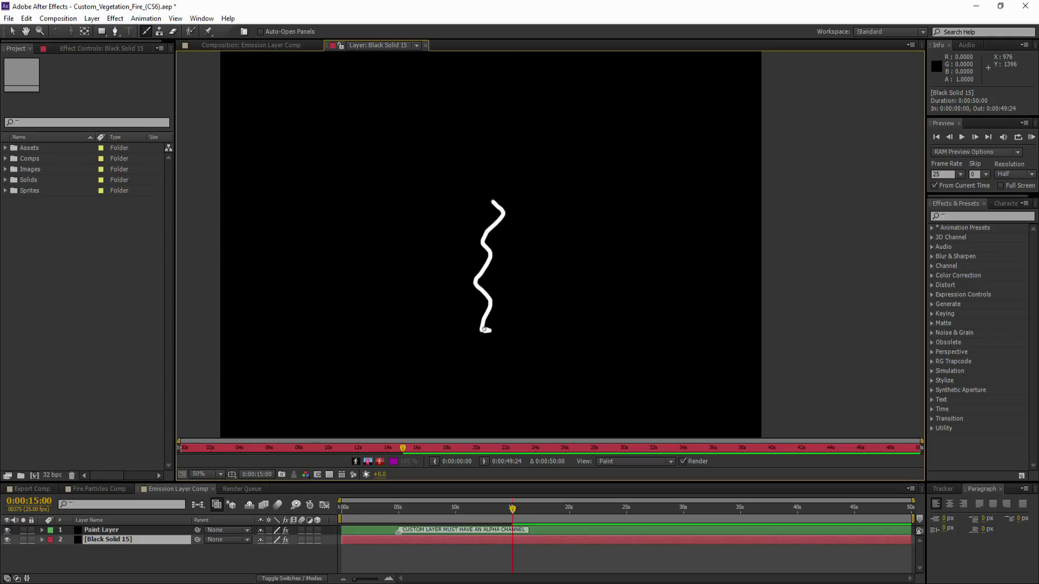
left_click_drag(487, 323, 480, 122)
left_click_drag(490, 246, 425, 203)
left_click_drag(497, 224, 555, 204)
left_click_drag(482, 236, 438, 187)
left_click_drag(518, 211, 565, 184)
mouse_move(544, 209)
left_mouse_down()
mouse_move(598, 212)
mouse_move(626, 188)
left_mouse_up()
left_click_drag(604, 193, 640, 144)
left_click_drag(578, 205, 610, 185)
left_click_drag(553, 182, 576, 139)
left_click_drag(522, 209, 553, 185)
mouse_move(507, 212)
left_mouse_down()
mouse_move(485, 145)
mouse_move(513, 140)
mouse_move(507, 118)
left_mouse_up()
left_click_drag(486, 160, 471, 151)
left_click_drag(612, 196, 638, 193)
left_click_drag(623, 156, 630, 133)
left_click_drag(630, 154, 665, 155)
left_click_drag(641, 162, 665, 169)
mouse_move(597, 176)
left_mouse_down()
mouse_move(637, 160)
mouse_move(624, 165)
left_mouse_up()
left_click_drag(562, 187, 597, 151)
left_click_drag(603, 182, 559, 211)
left_click_drag(590, 163, 583, 126)
mouse_move(595, 155)
left_mouse_down()
mouse_move(617, 142)
mouse_move(572, 116)
left_mouse_up()
left_click_drag(606, 203, 671, 221)
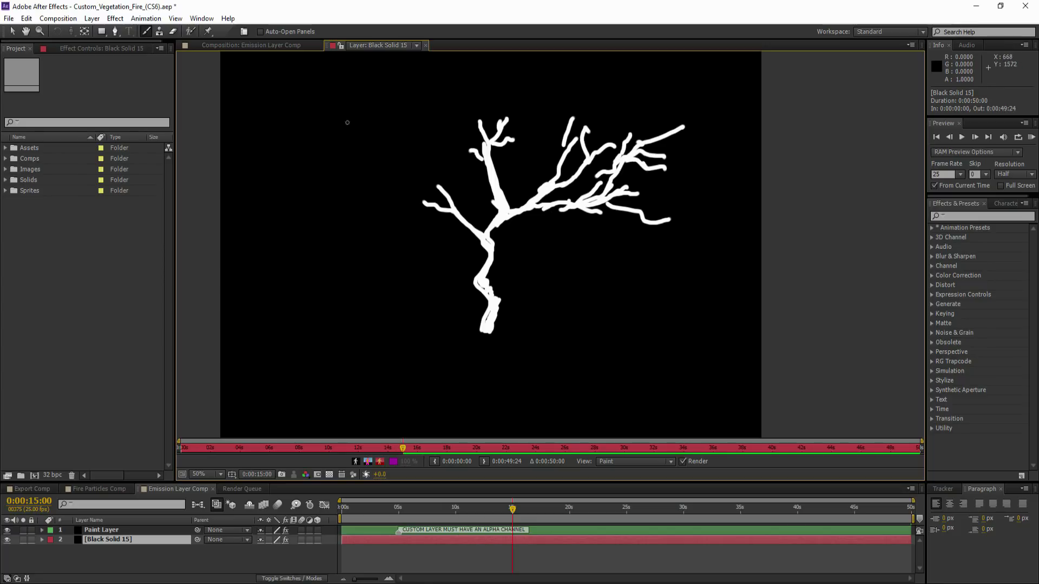
left_click(281, 46)
Enable Paint on Transparent for the black solid's Paint effect and check its alpha against the transparency grid.
left_click(12, 31)
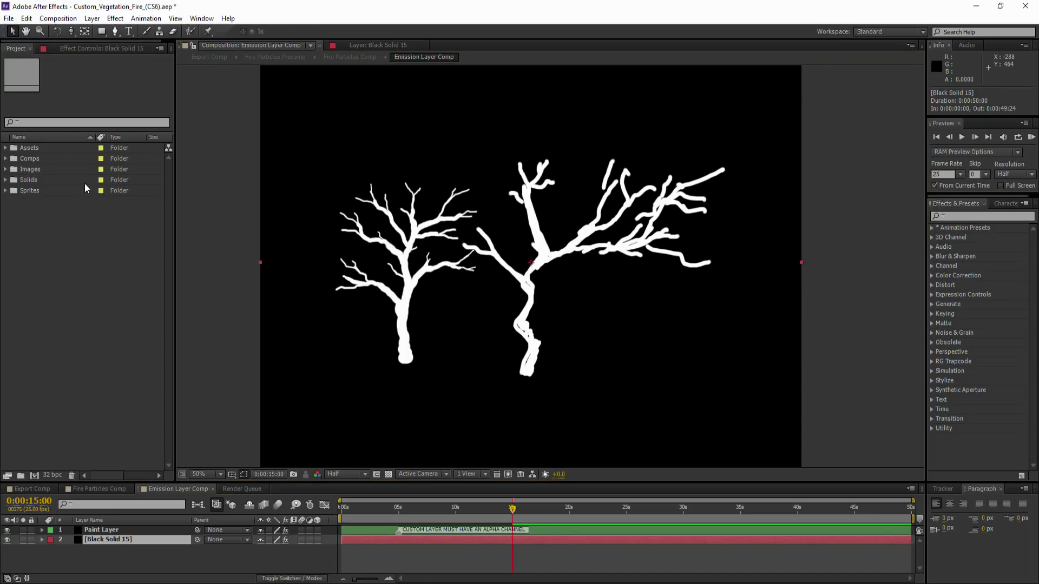
left_click(87, 51)
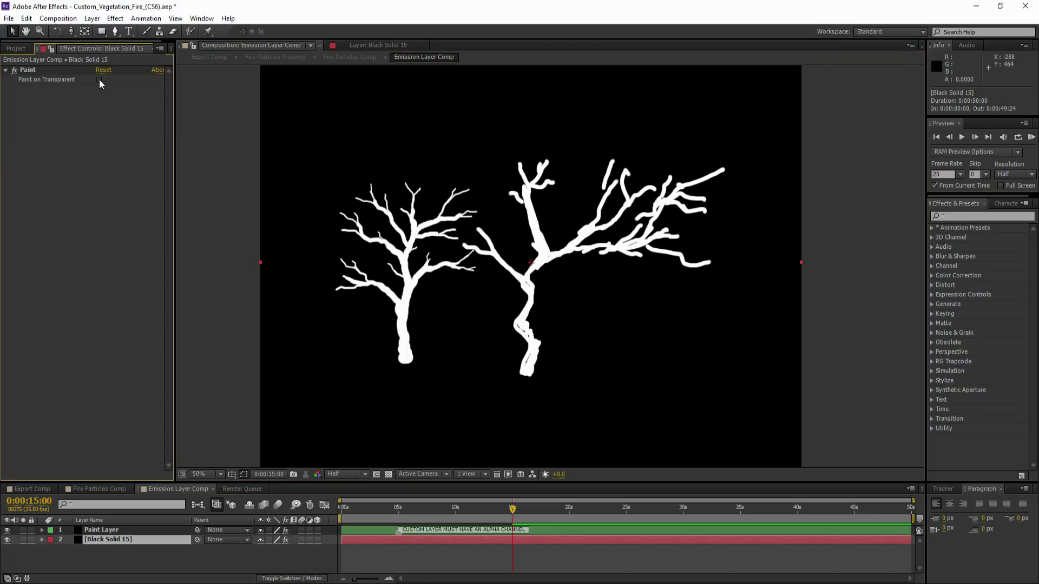
left_click(100, 80)
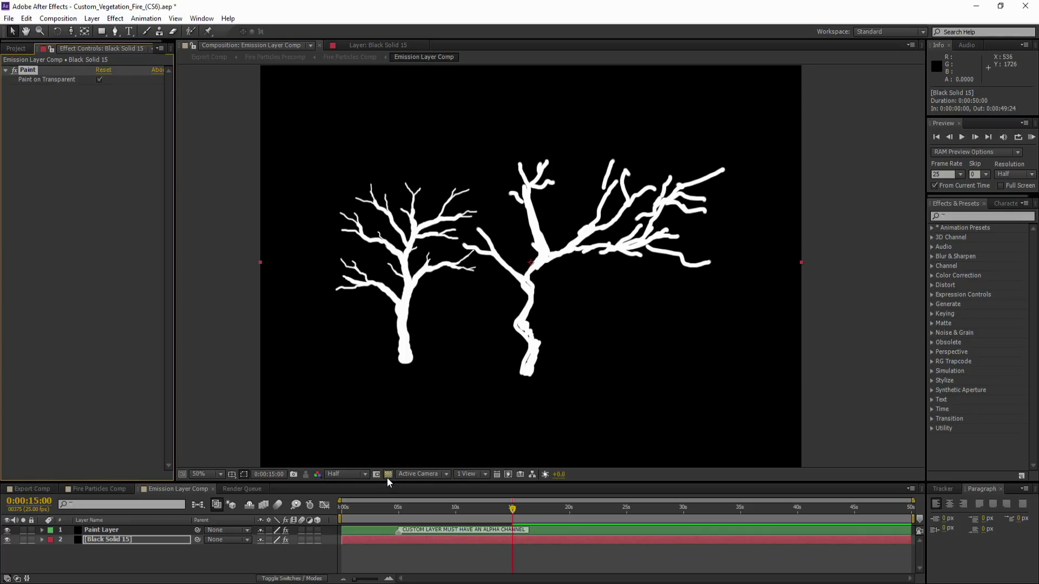
left_click(388, 474)
left_click(99, 80)
left_click(99, 80)
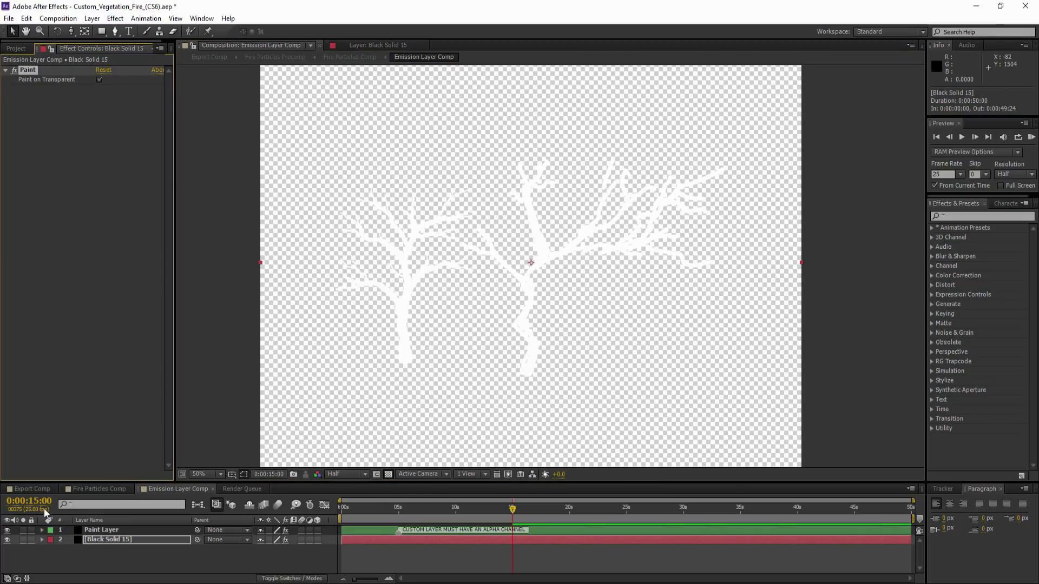
Hide the original Paint Layer, turn off the transparency grid and go to the Fire Particles Comp.
left_click(7, 530)
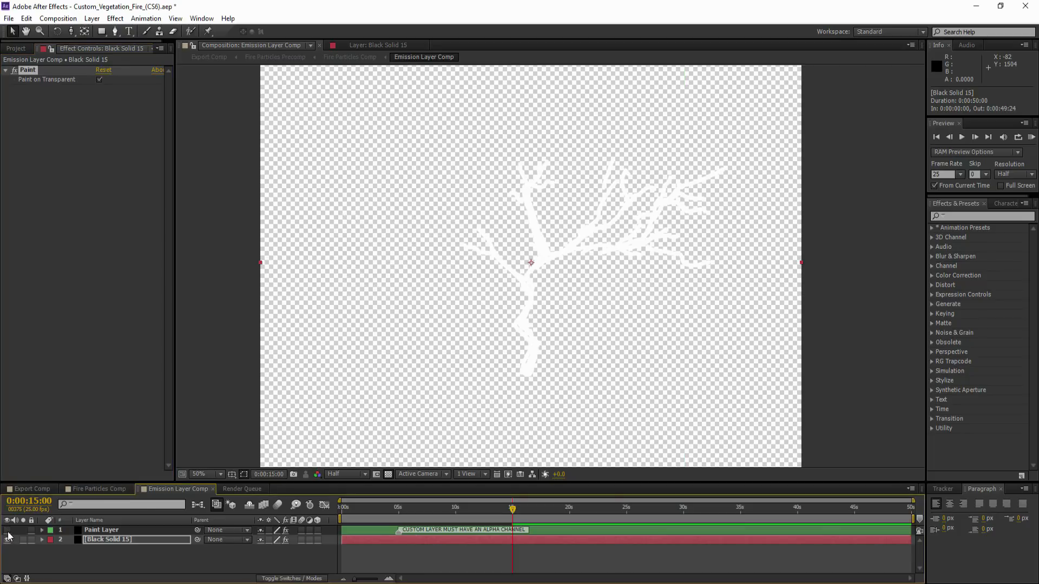
left_click(389, 475)
left_click(94, 490)
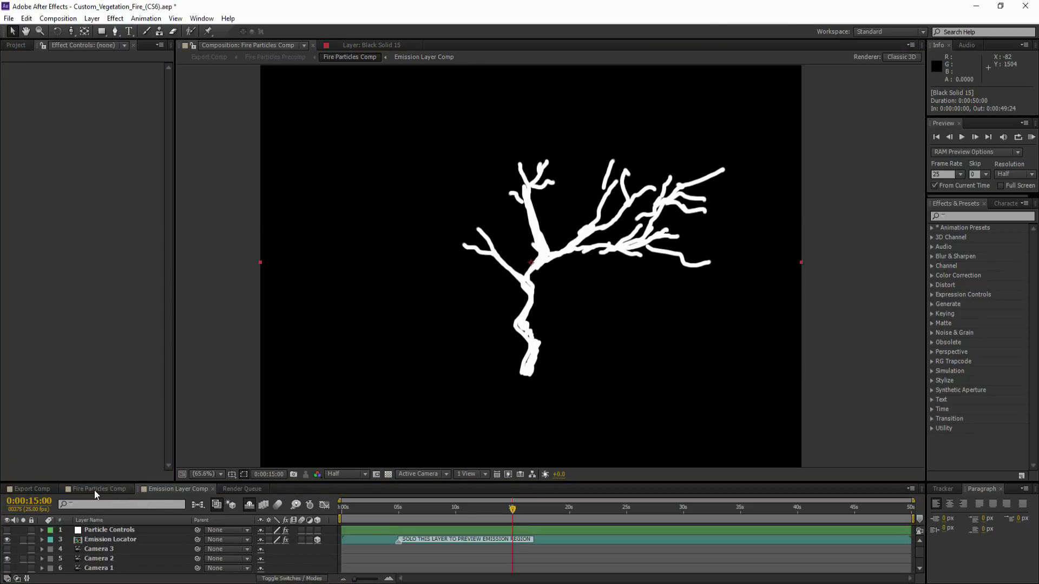
Fit the composition view, widen the effect settings area and set the Particle Controls' Smoke Illumination to 50.
left_click(135, 530)
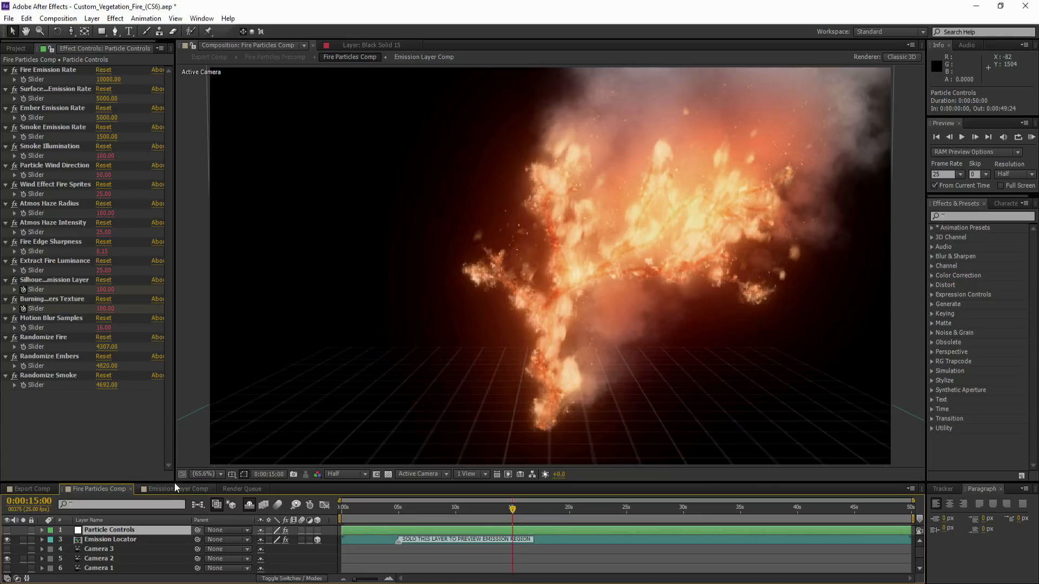
left_click(195, 475)
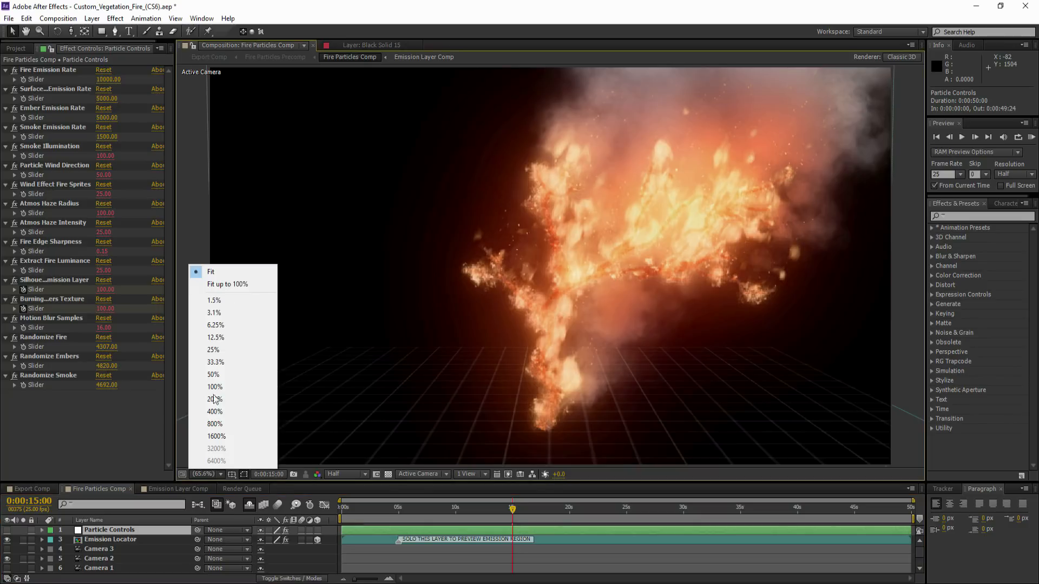
left_click(227, 284)
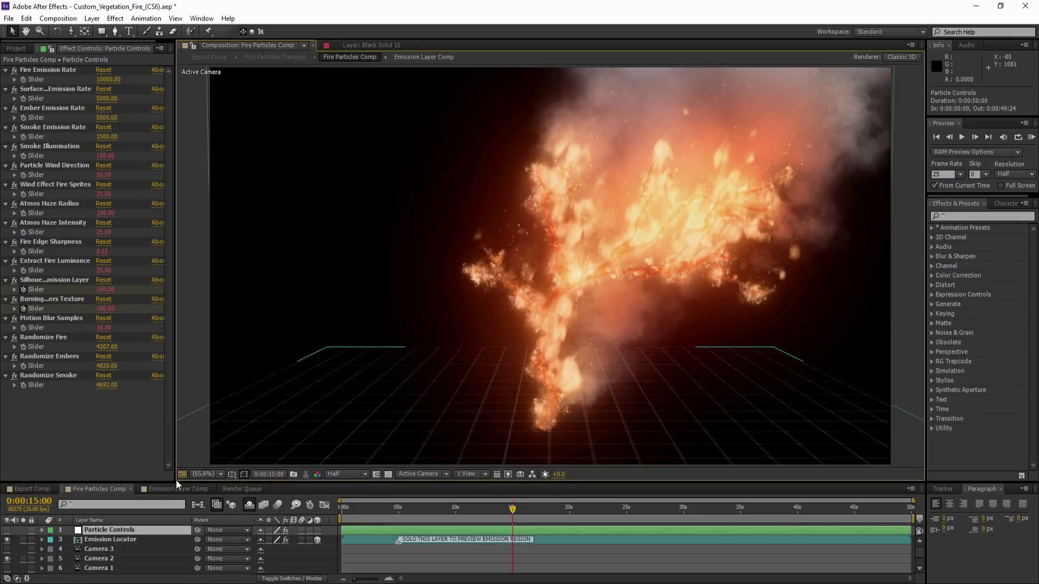
left_click_drag(176, 479, 251, 446)
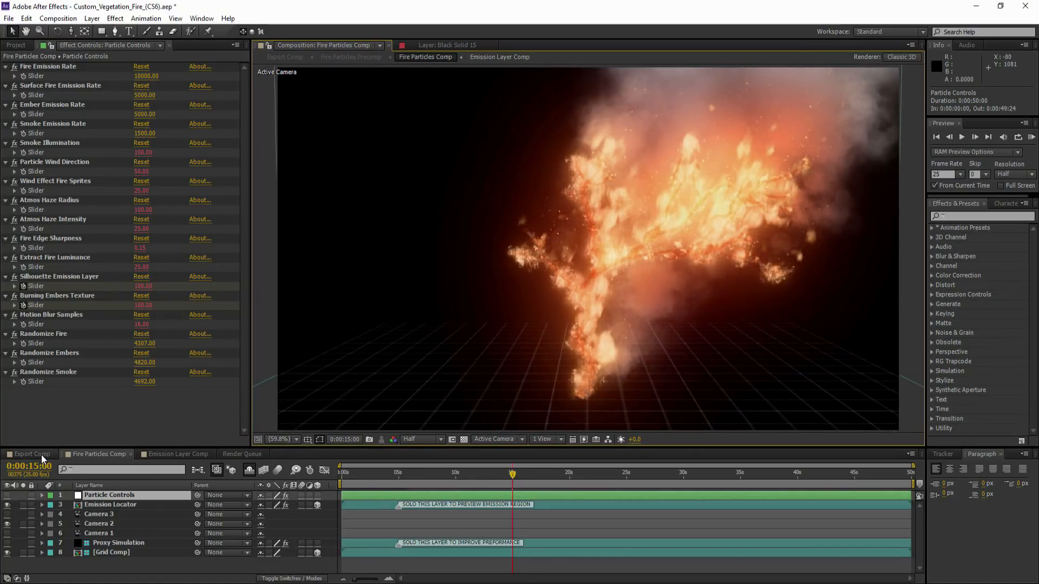
left_click(150, 152)
type("5")
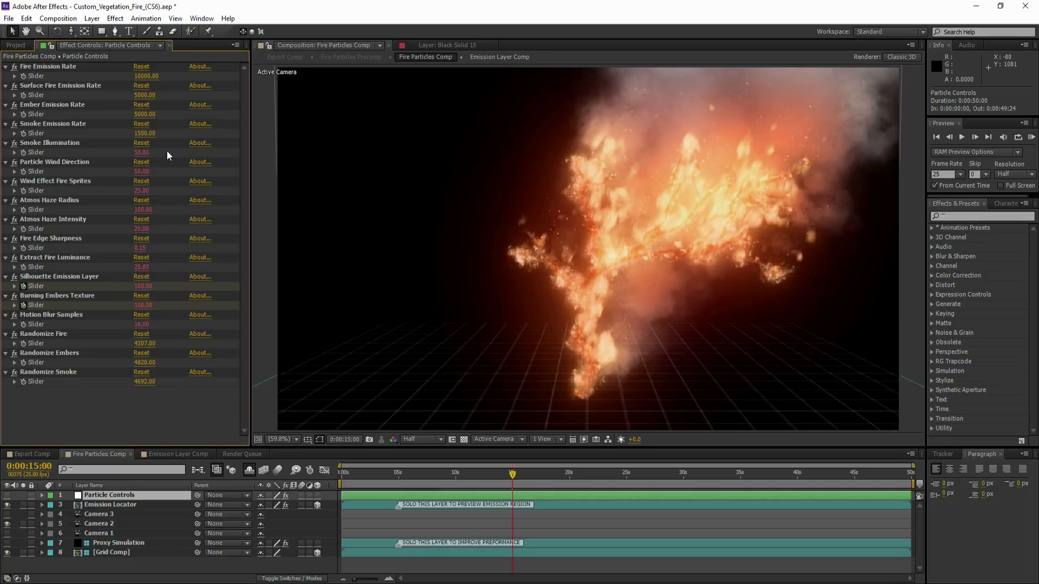
Set the Particle Controls' Smoke Illumination to 100 and Particle Wind Direction to 100.
left_click(141, 152)
type("10")
key("Return")
left_click(142, 172)
type("100")
key("Return")
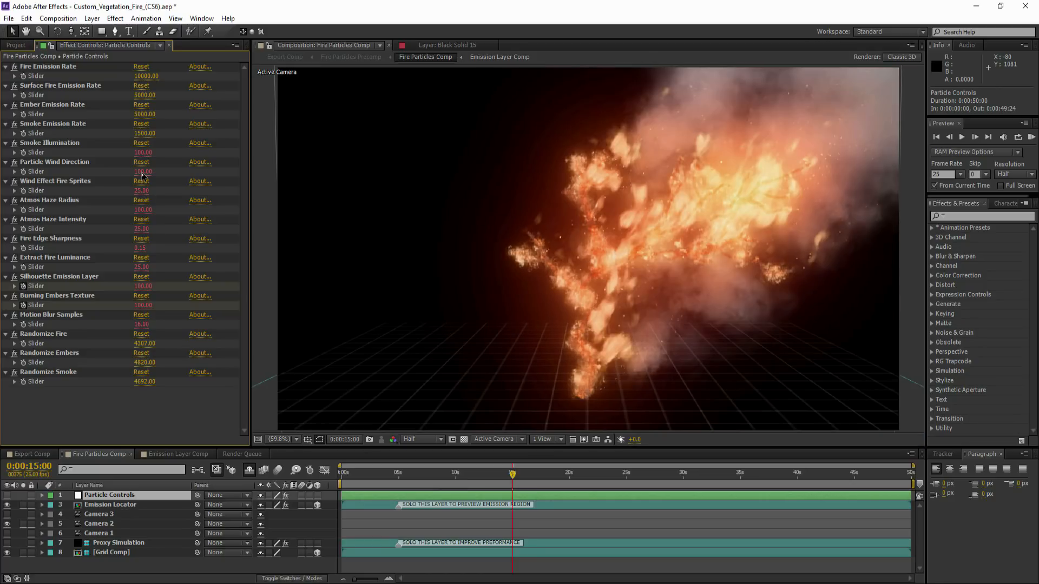
Set the Particle Controls' Wind Effect Fire Sprites to 50 and Fire Emission Rate to 15000.
left_click(143, 172)
type("-1")
left_click(144, 190)
type("50")
key("Return")
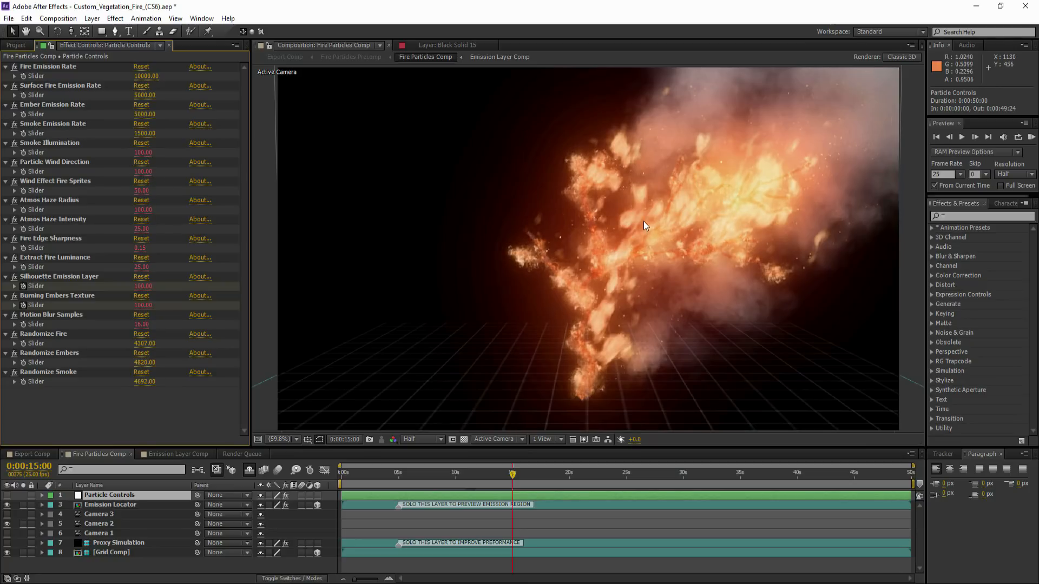
left_click(144, 79)
left_click(142, 77)
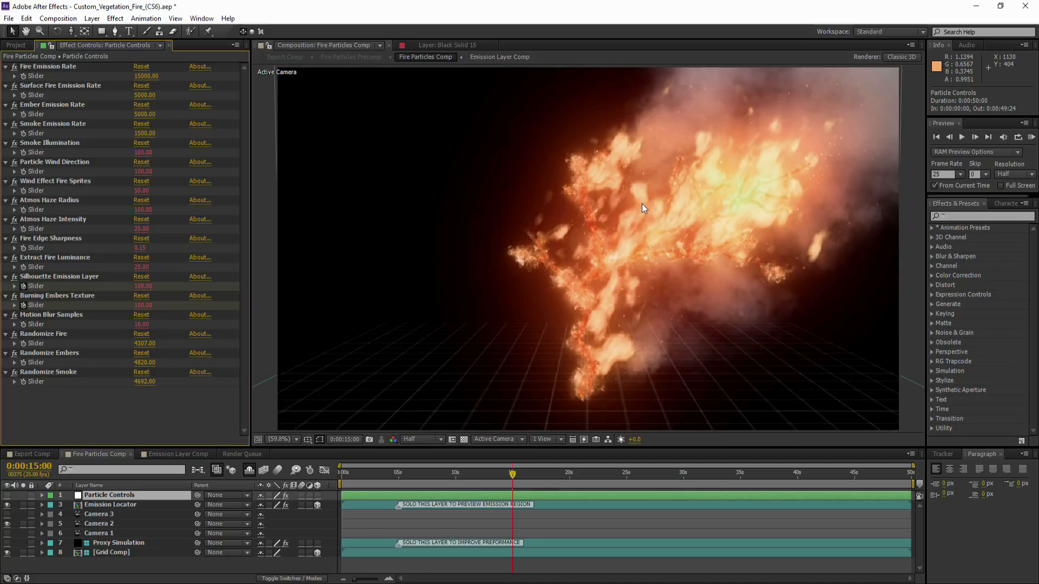
Inspect the burning branches up close and reduce Smoke Illumination to 75.
scroll(687, 187, "up", 2)
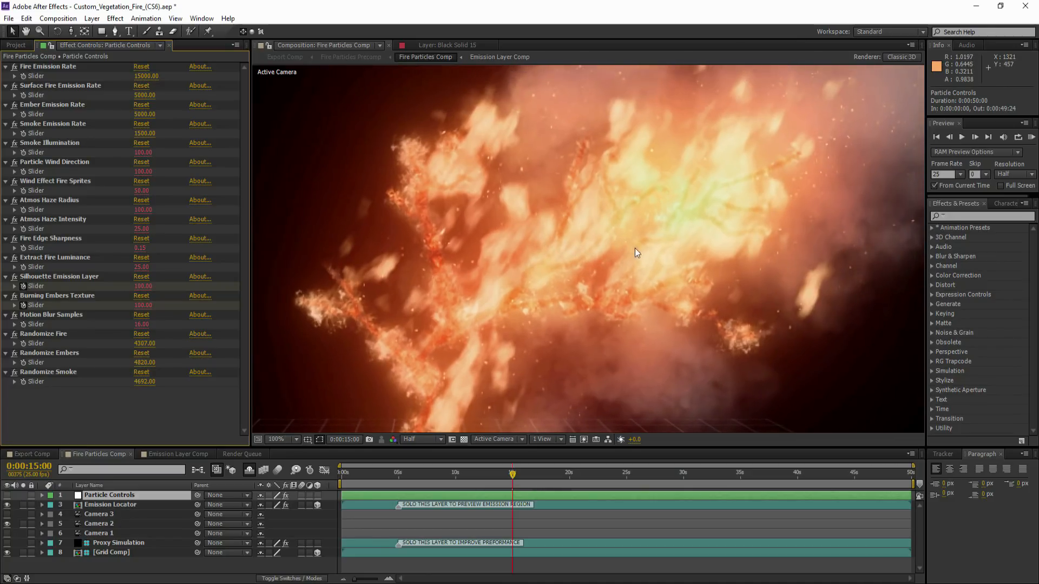
left_click(148, 155)
type("75")
key("Return")
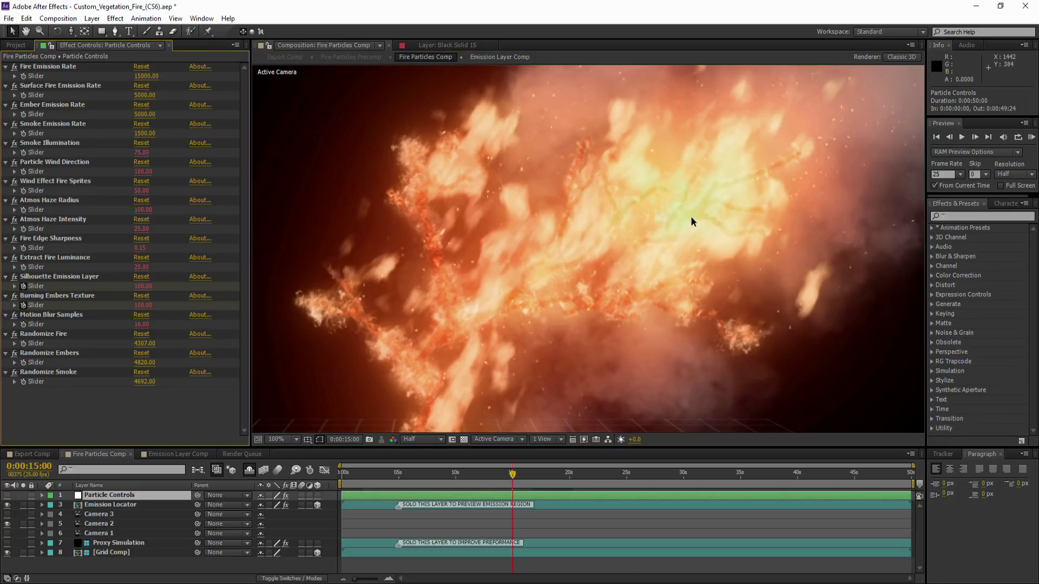
Go to the Export Comp and fit its view to check the composited fire.
left_click(39, 455)
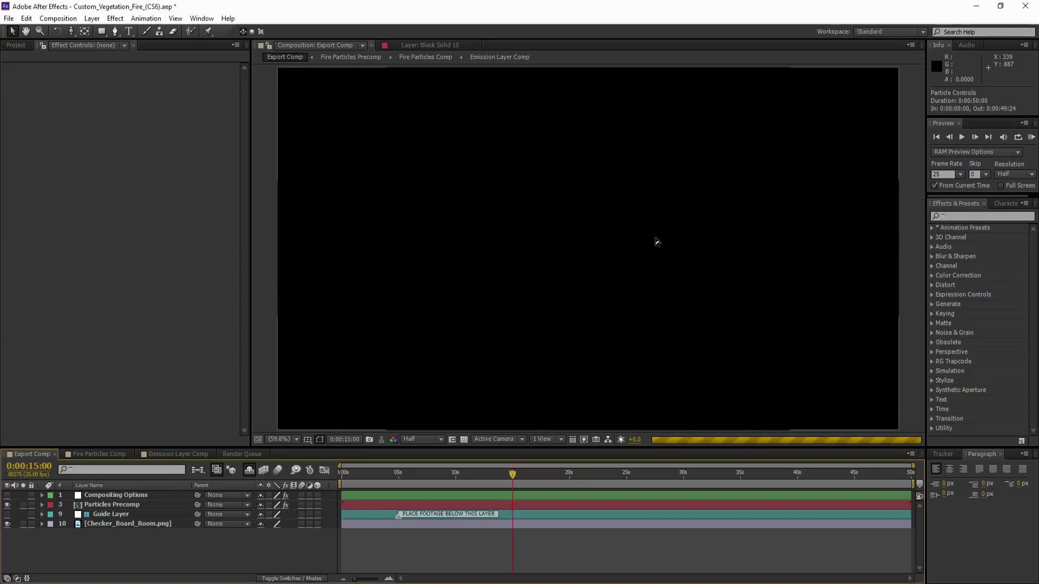
left_click(283, 440)
left_click(298, 236)
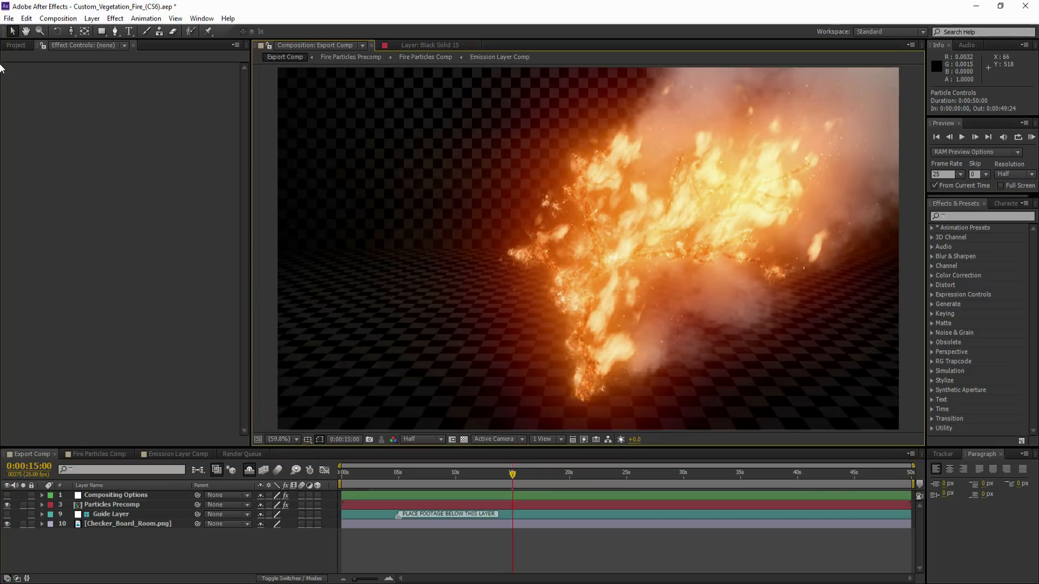
Import Nordic Nature (373).jpg from the Nordic Nature photo folder as footage.
left_click(16, 45)
right_click(88, 262)
mouse_move(115, 309)
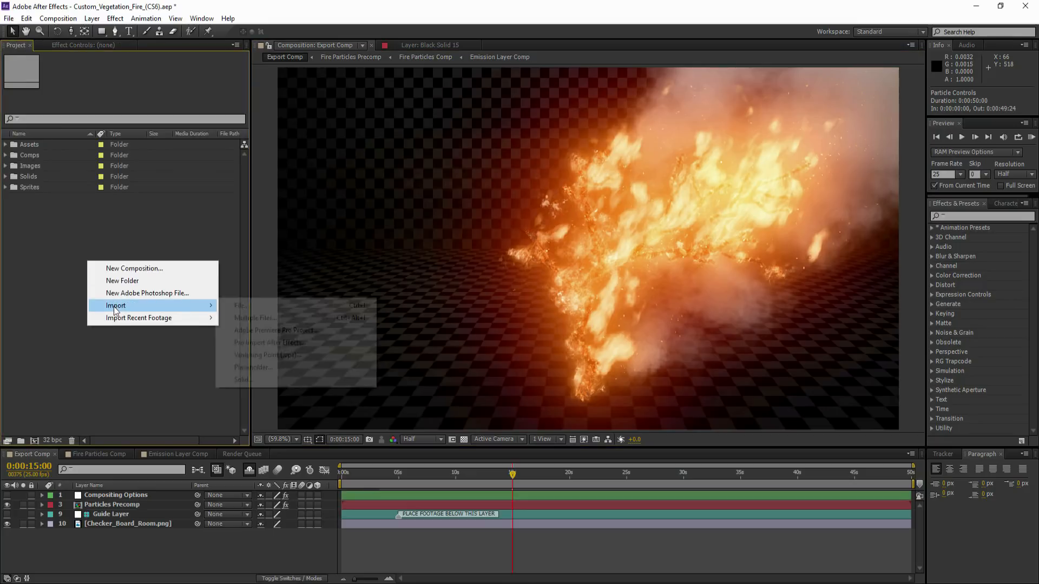
left_click(263, 307)
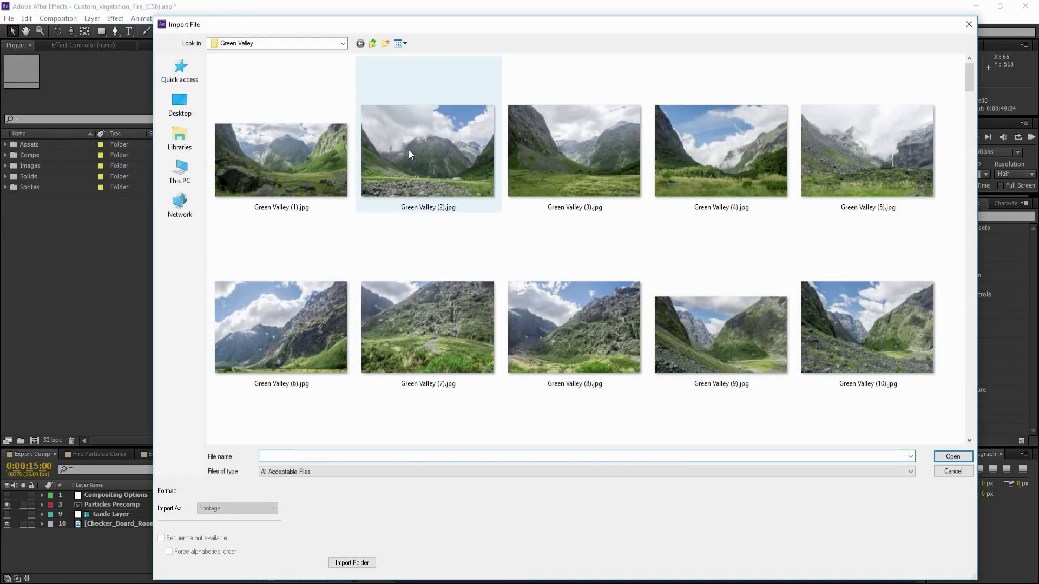
left_click(373, 43)
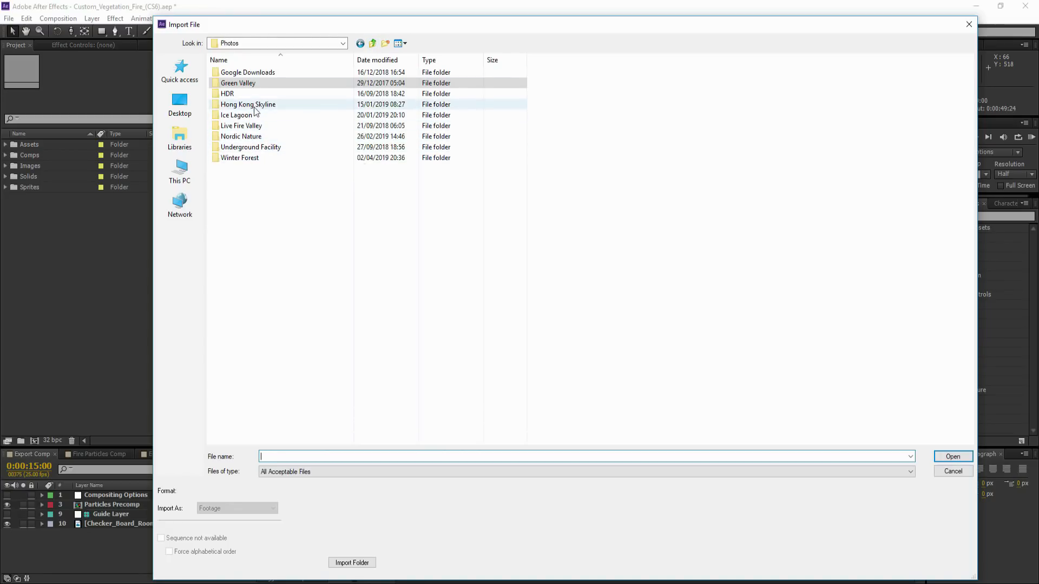
double_click(248, 136)
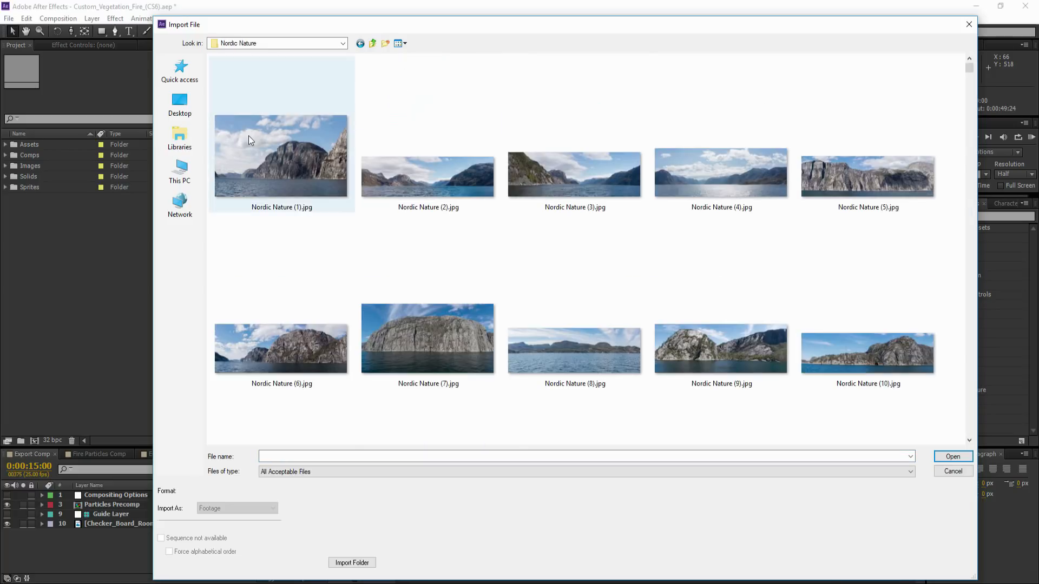
scroll(546, 161, "down", 20)
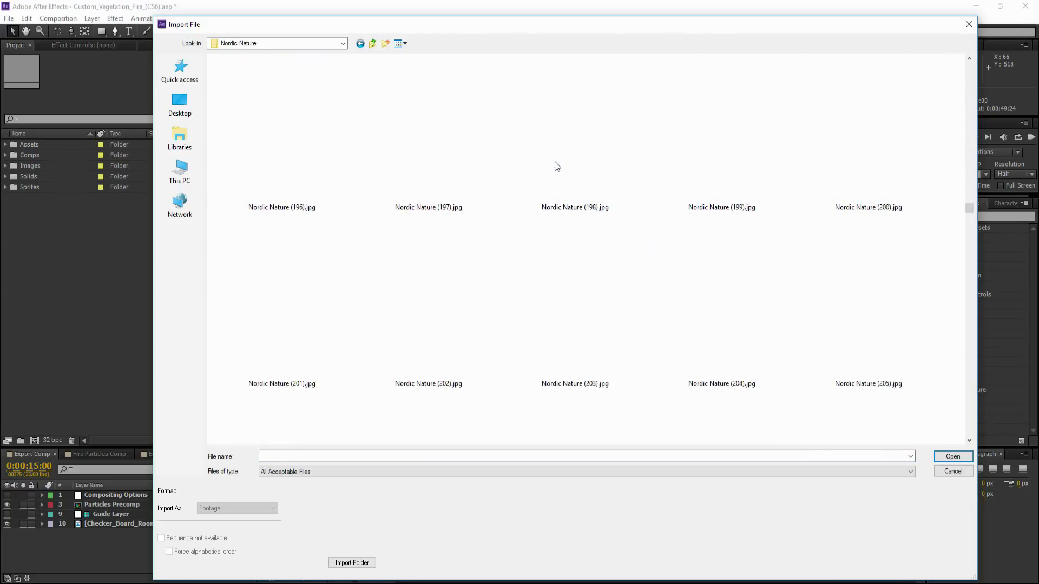
scroll(572, 158, "down", 12)
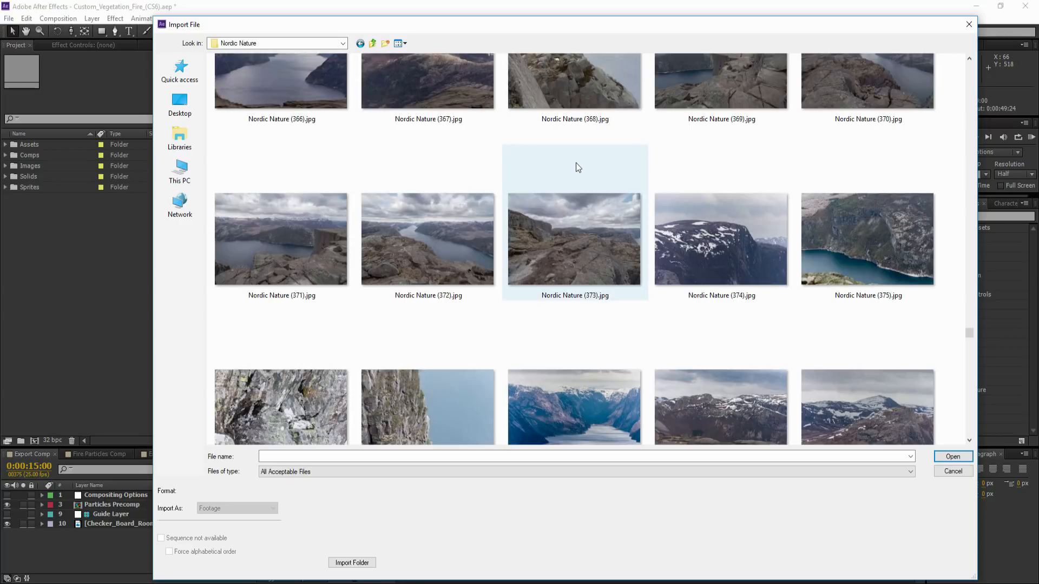
left_click(569, 231)
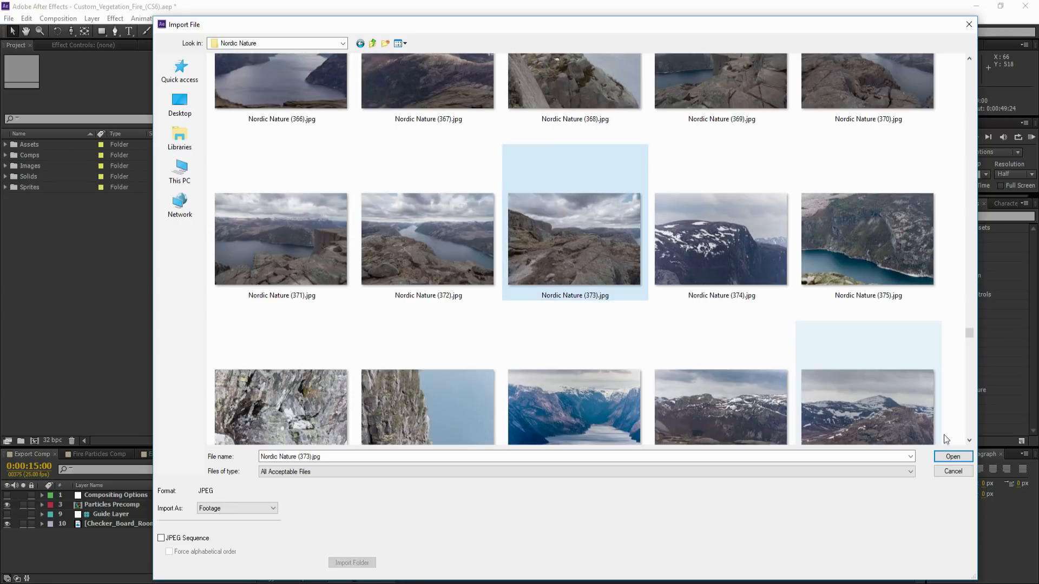
left_click(951, 458)
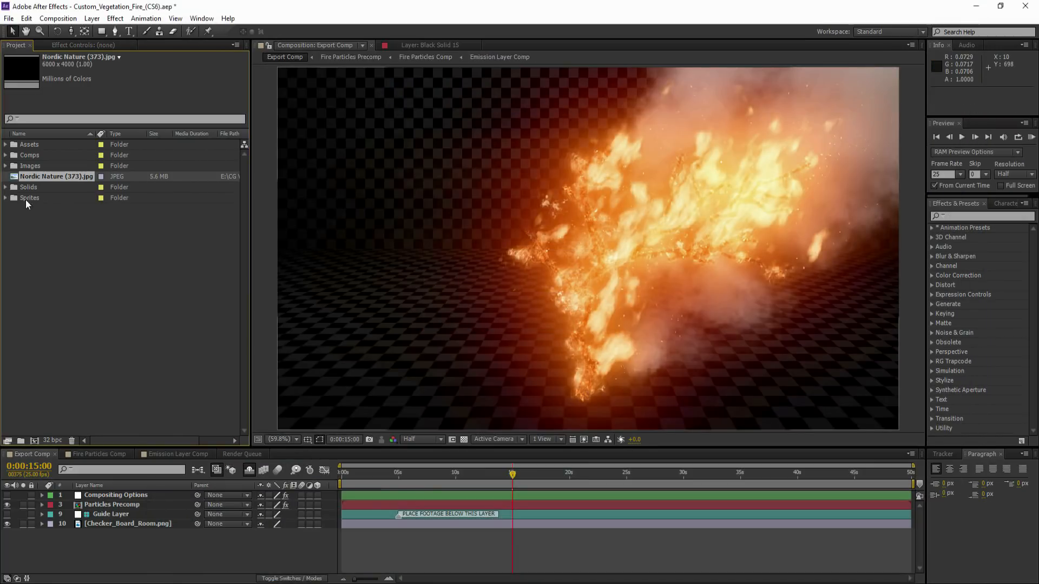
Place Nordic Nature (373).jpg directly below the Guide Layer in the Export Comp and scale it to 35% so it fills the frame.
left_click_drag(31, 177, 126, 516)
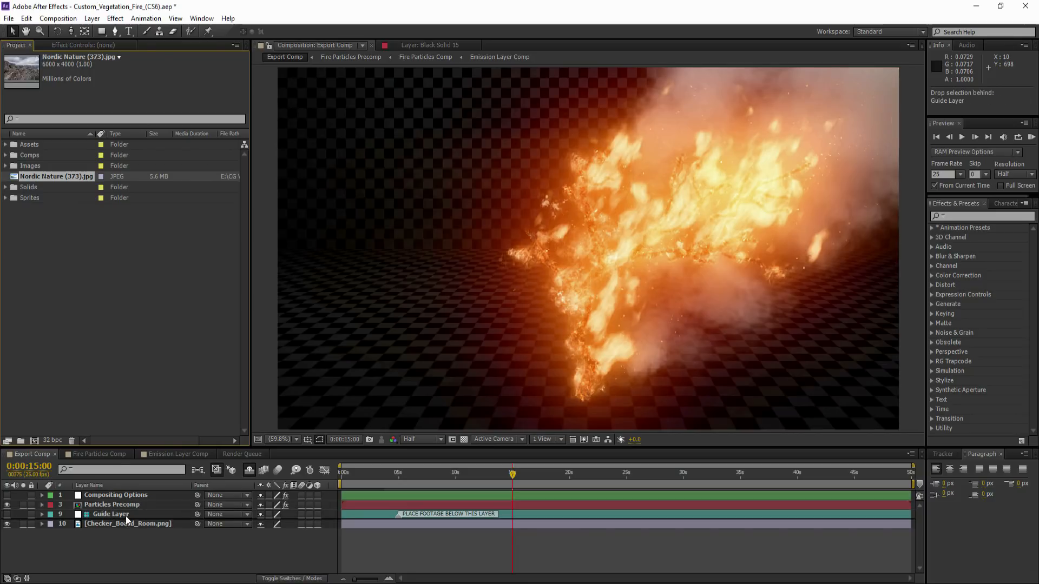
left_click(22, 523)
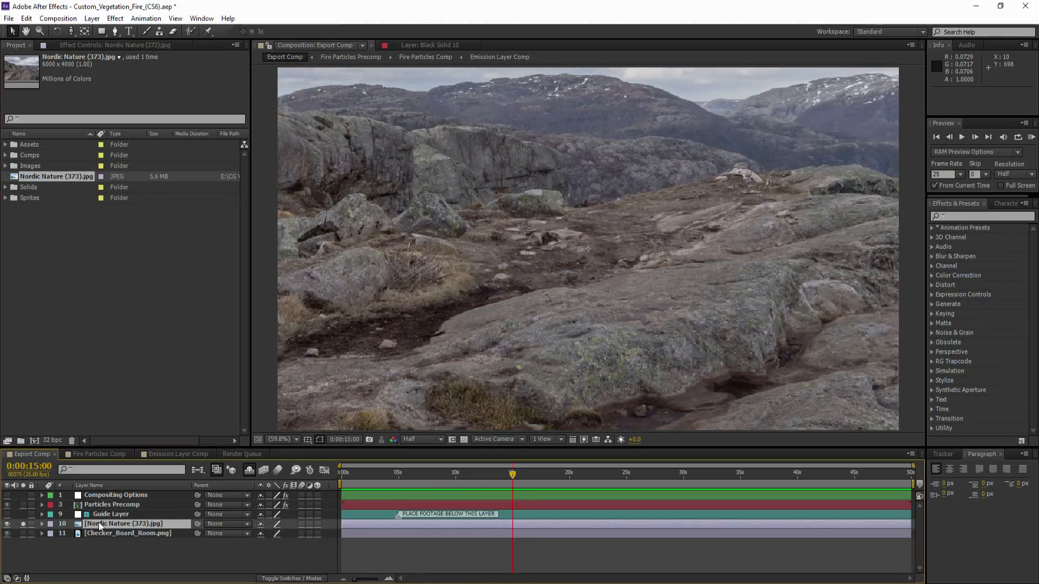
key("s")
left_click_drag(275, 534, 244, 535)
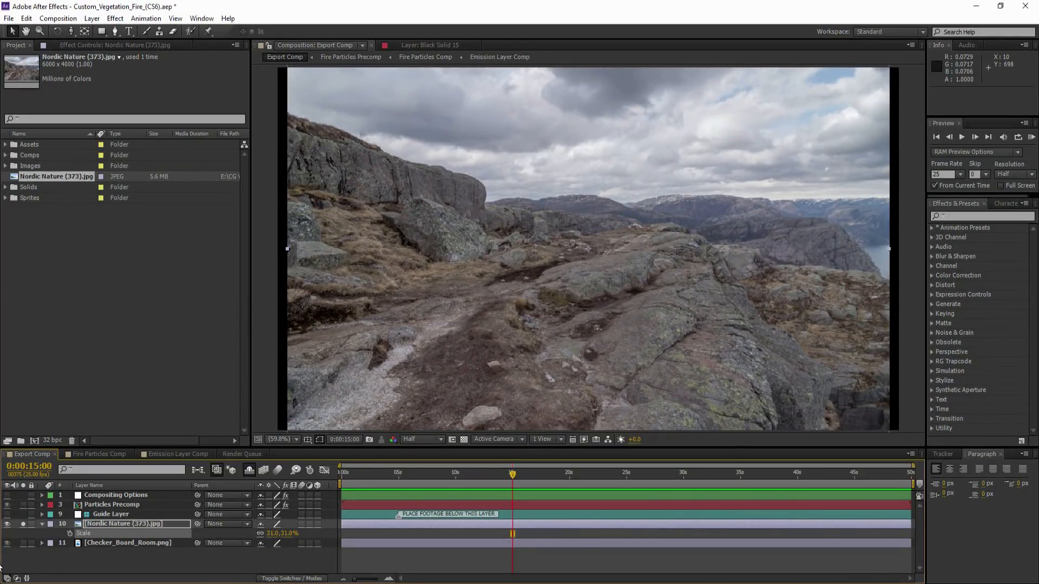
left_click(24, 524)
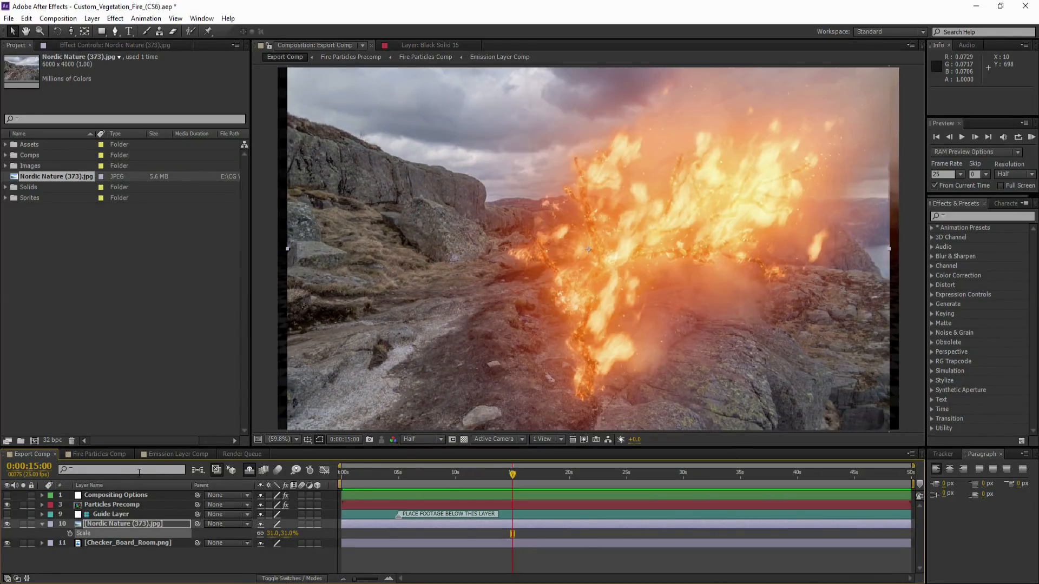
left_click_drag(274, 533, 278, 537)
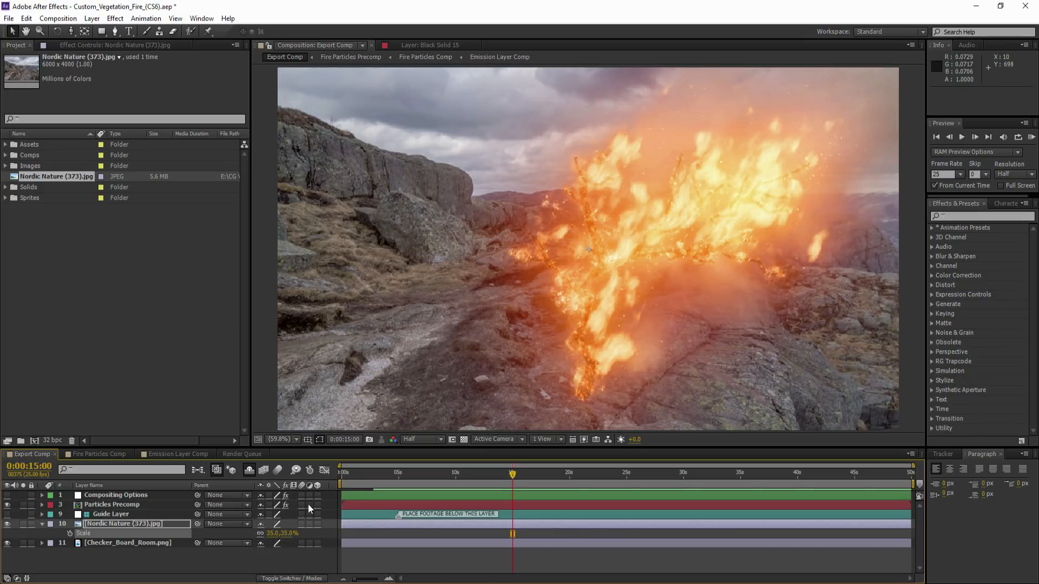
In the Fire Particles Comp, fit the view and raise the Emission Locator to a Y position of about 503.
left_click(114, 455)
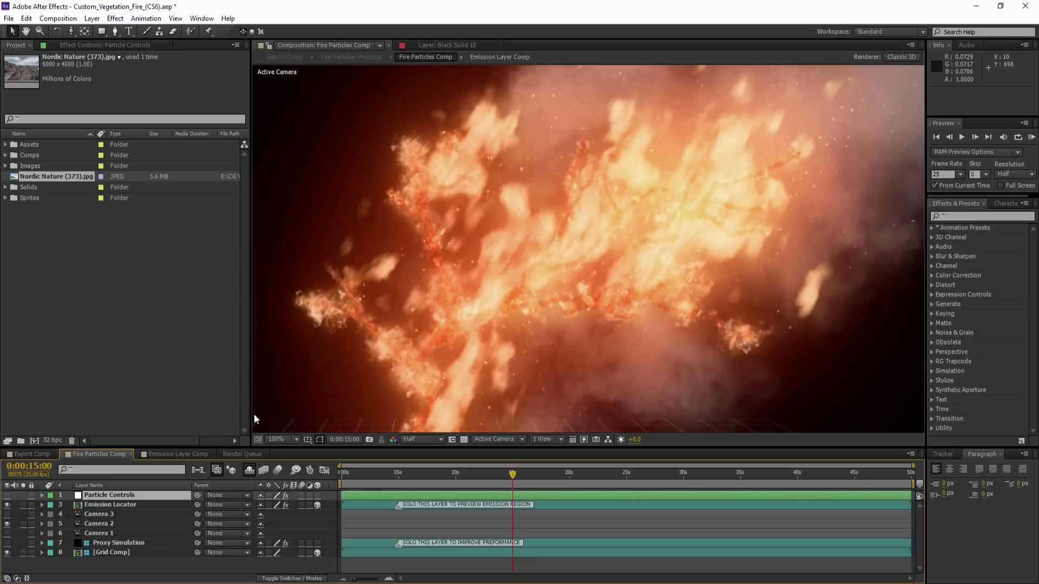
left_click(289, 438)
left_click(297, 238)
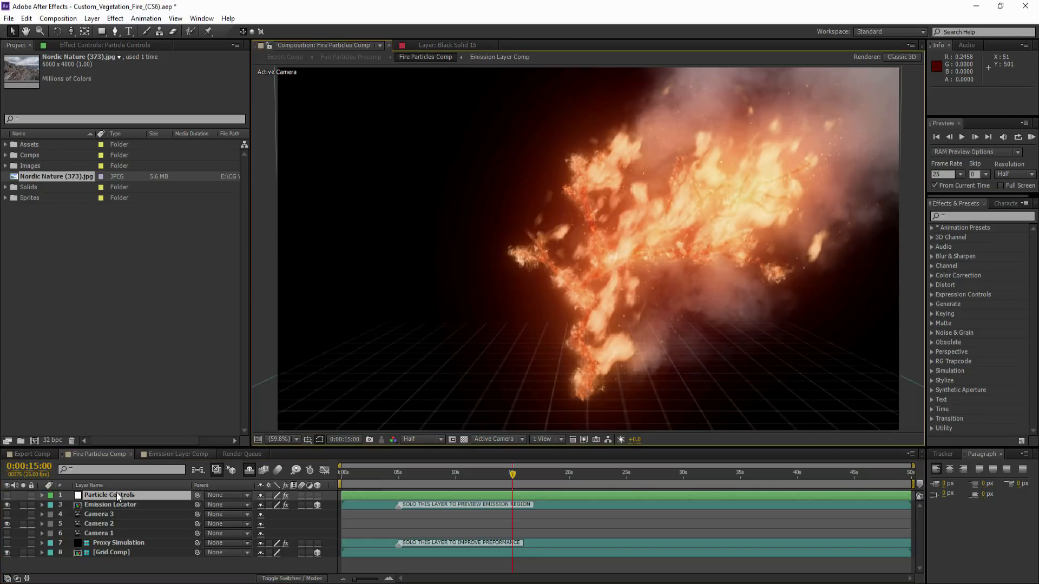
left_click(588, 266)
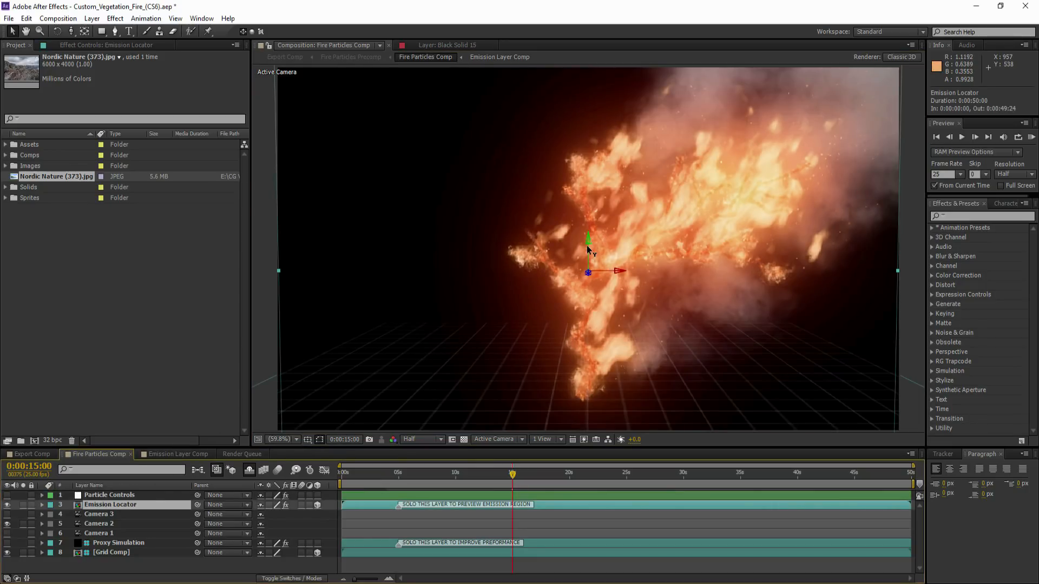
left_click_drag(587, 238, 589, 232)
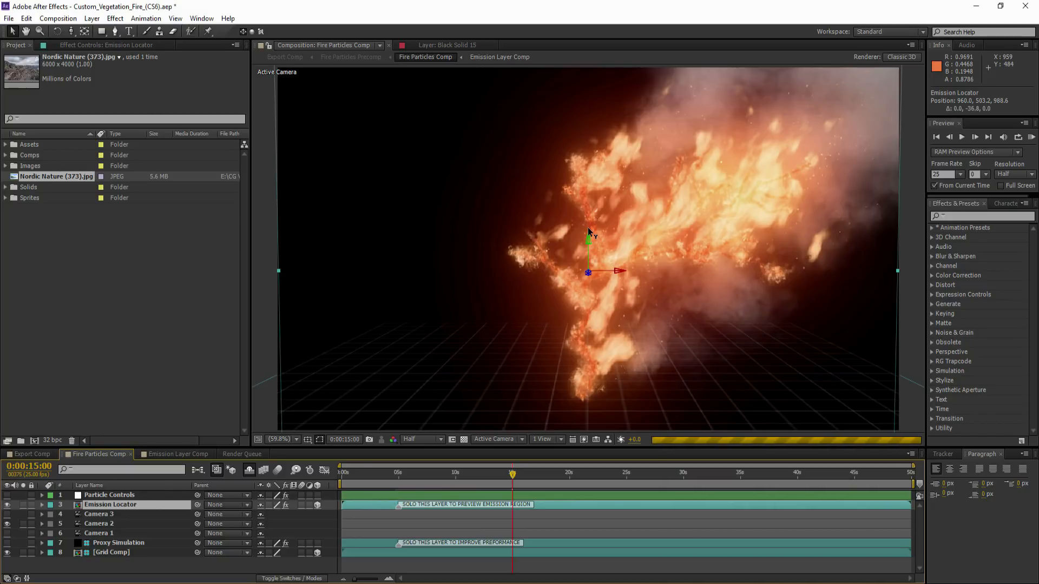
Solo the Proxy Simulation, Grid Comp and Emission Locator layers for a faster positioning preview.
left_click(23, 543)
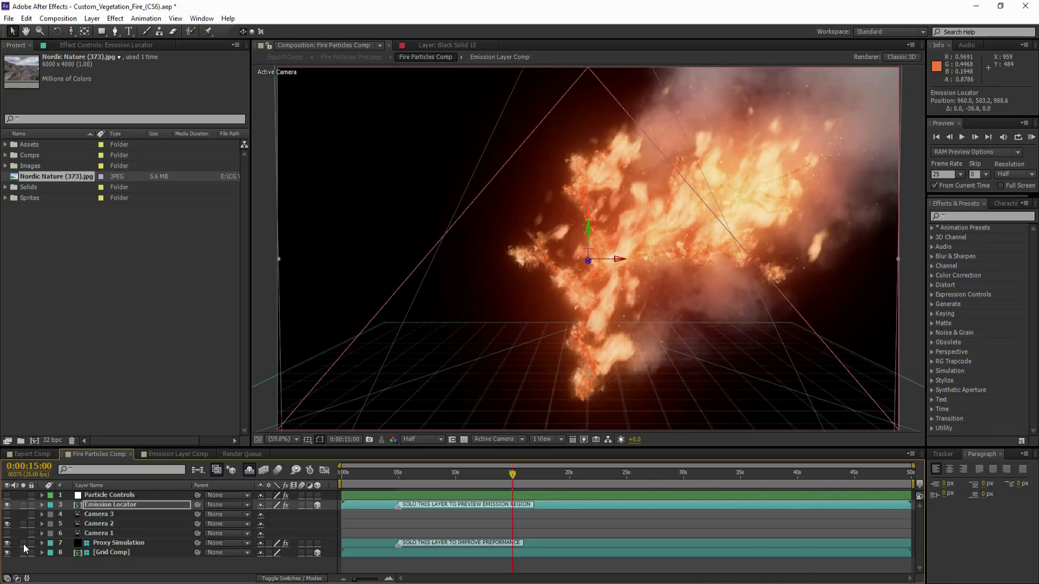
left_click(24, 551)
left_click(92, 495)
left_click(89, 504)
left_click(23, 505)
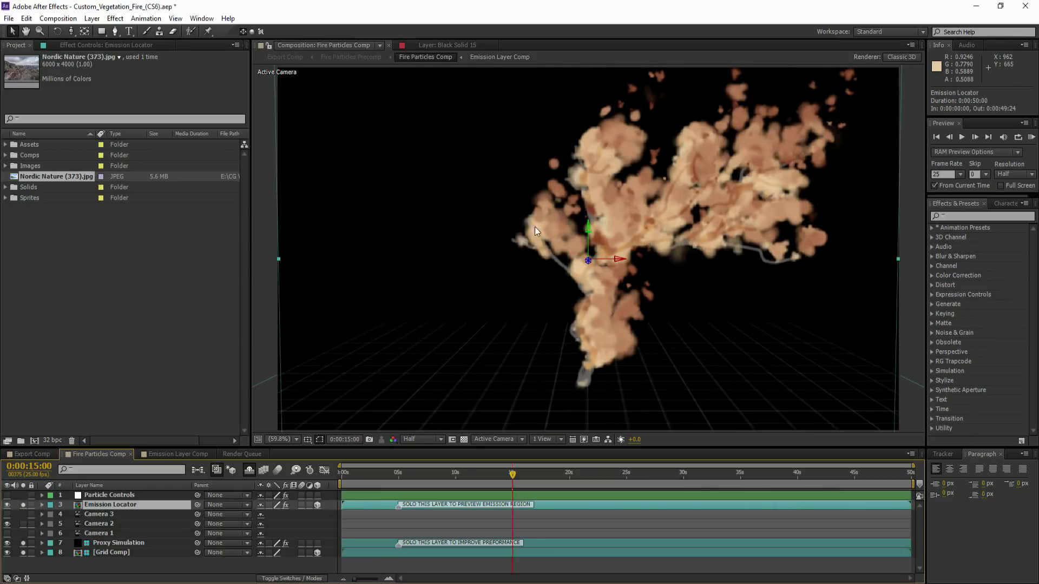
Raise the Emission Locator to a Y position of about 441 and turn off the layer solos.
left_click_drag(588, 225, 593, 201)
left_click_drag(593, 203, 593, 210)
left_click_drag(23, 553, 24, 510)
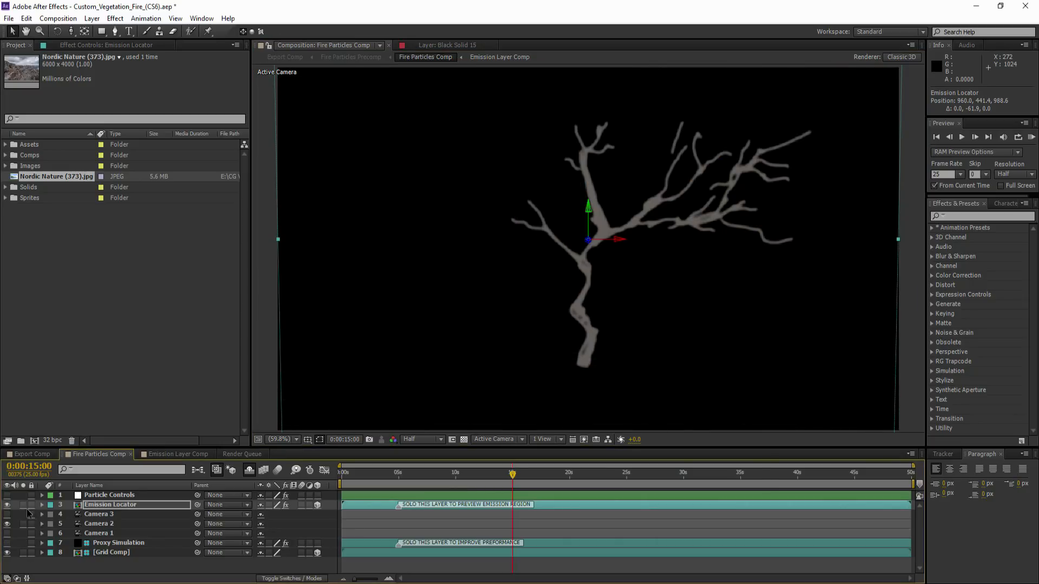
Check the repositioned tree fire against the landscape photo in the Export Comp.
left_click(42, 454)
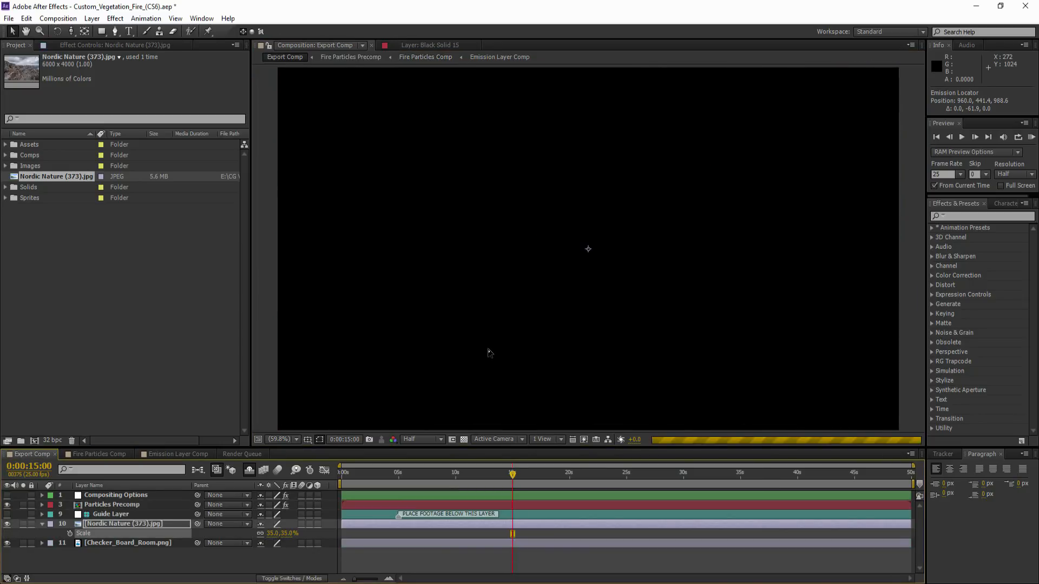
left_click(100, 454)
left_click(43, 456)
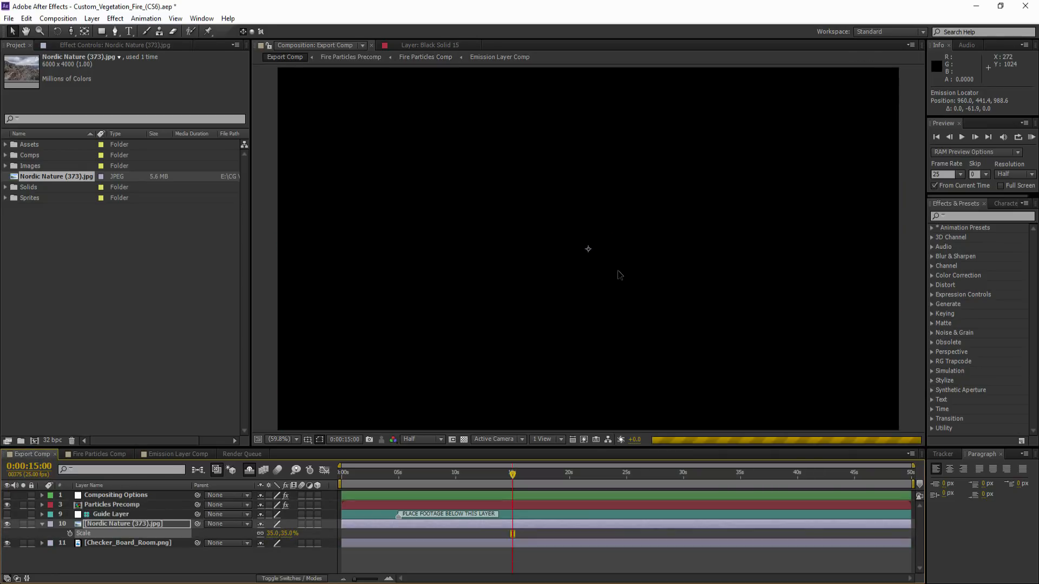
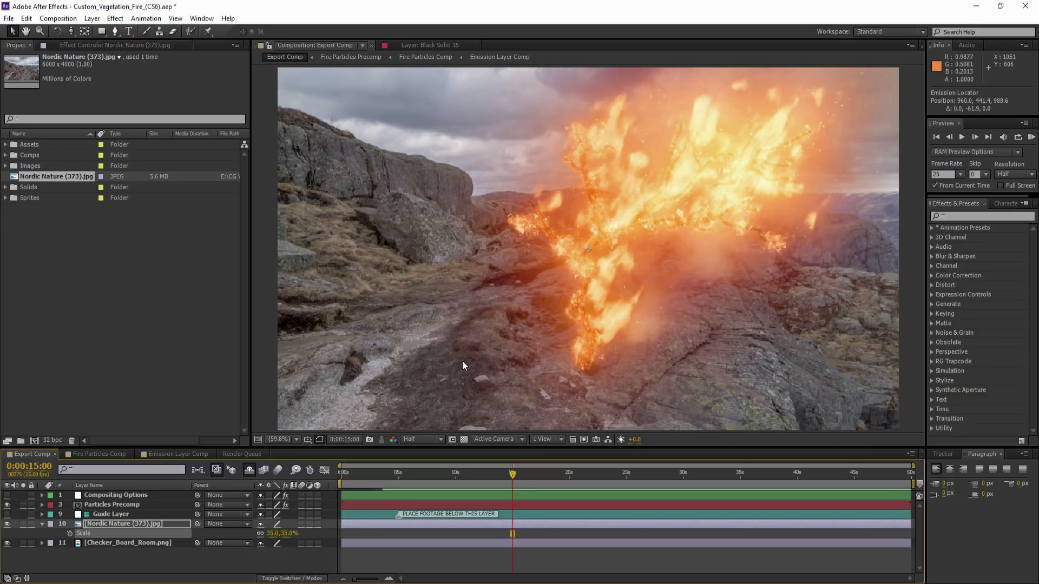
Back in the Fire Particles Comp, show Proxy Simulation and solo it with the Grid Comp and Emission Locator.
left_click(96, 454)
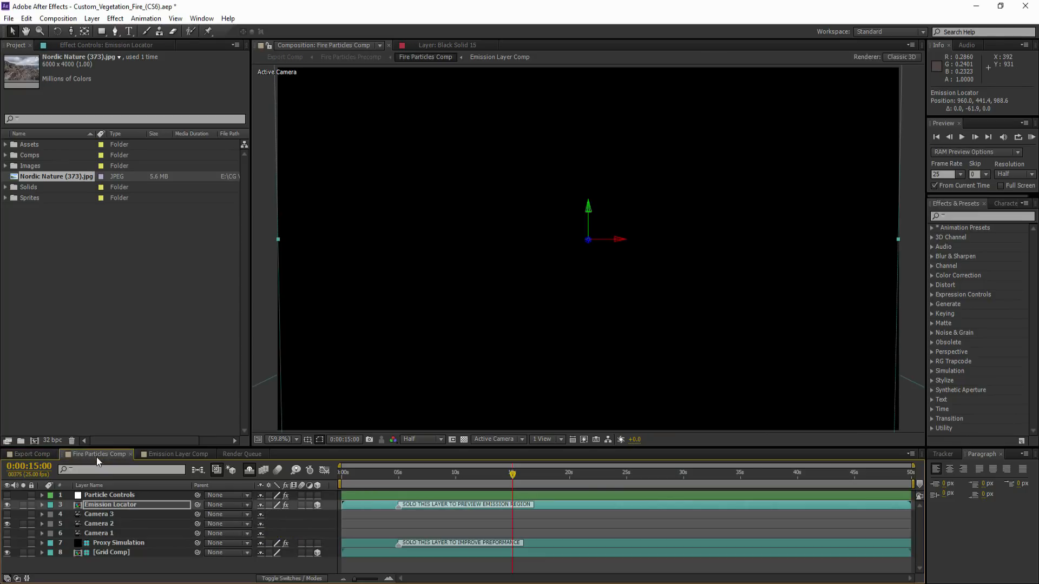
left_click(7, 553)
left_click(7, 544)
left_click(23, 545)
left_click(22, 551)
left_click(93, 506)
left_click(23, 505)
Push the Emission Locator back in depth to a Z position of about 2563.
left_click_drag(588, 240, 645, 193)
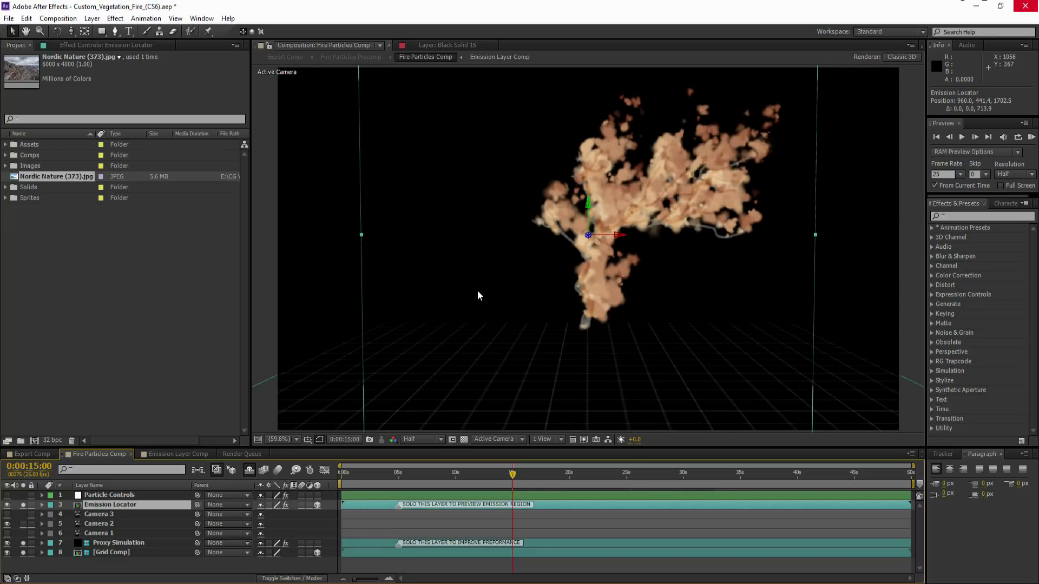
left_click_drag(590, 235, 652, 195)
left_click_drag(588, 235, 881, 81)
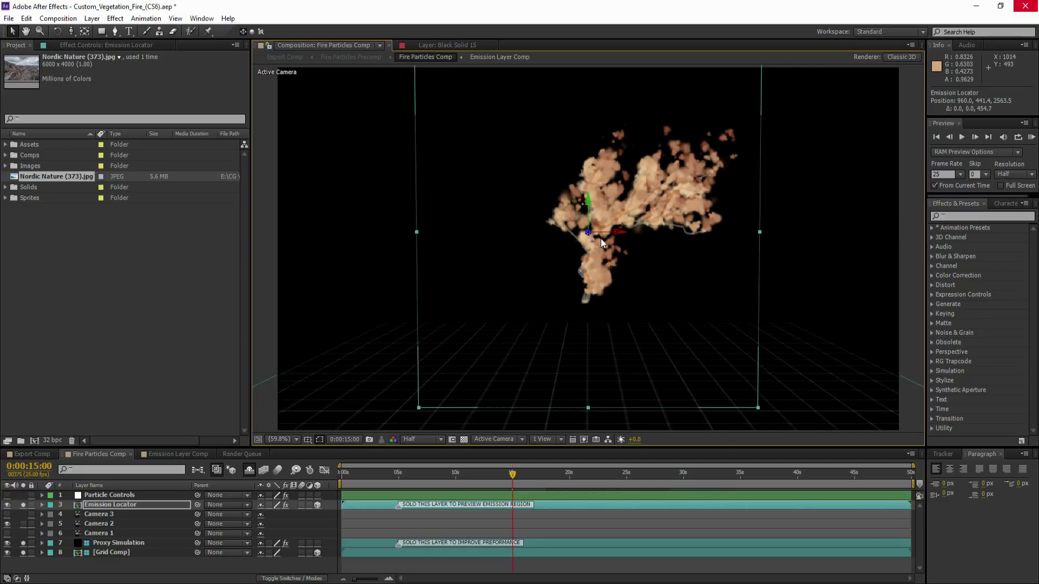
Shift the Emission Locator up and left to about 587.7, 277.4, 2570.2, then unsolo the layers and hide Proxy Simulation.
left_click_drag(601, 241, 545, 217)
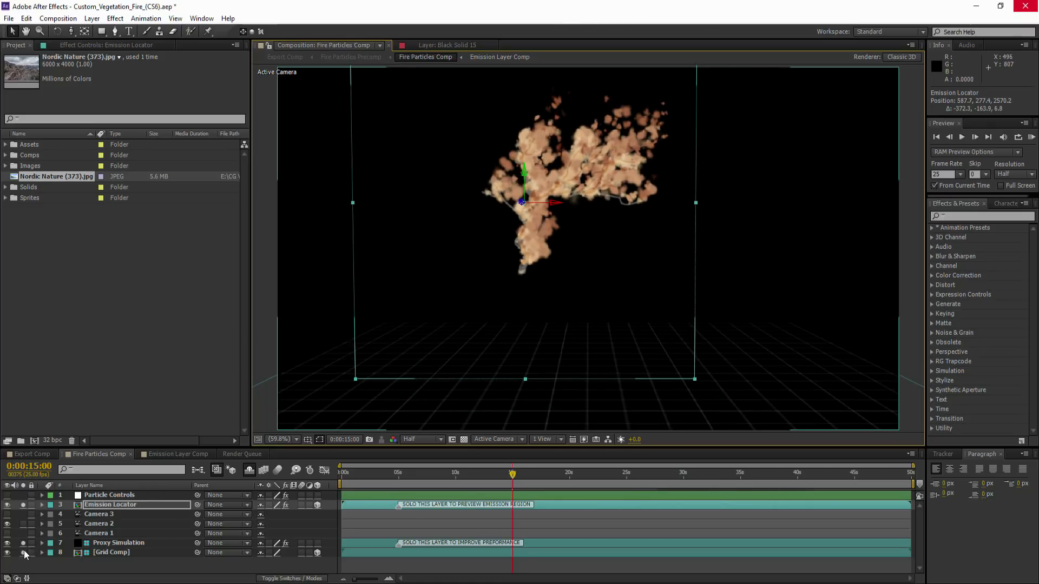
left_click_drag(23, 552, 24, 505)
left_click(7, 543)
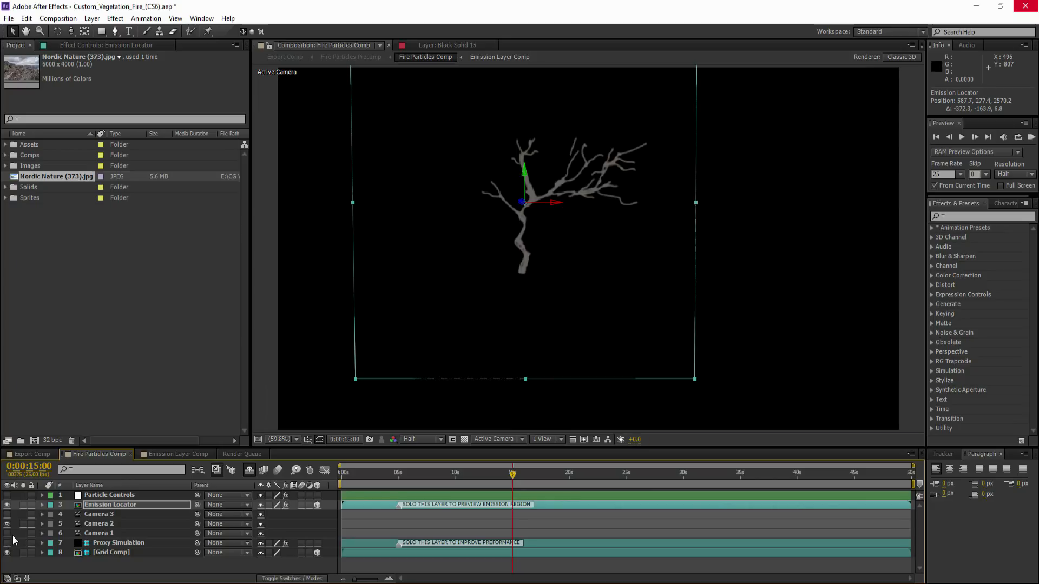
In the Export Comp, nudge the landscape photo up and left to a position of about 954, 526.
left_click(38, 455)
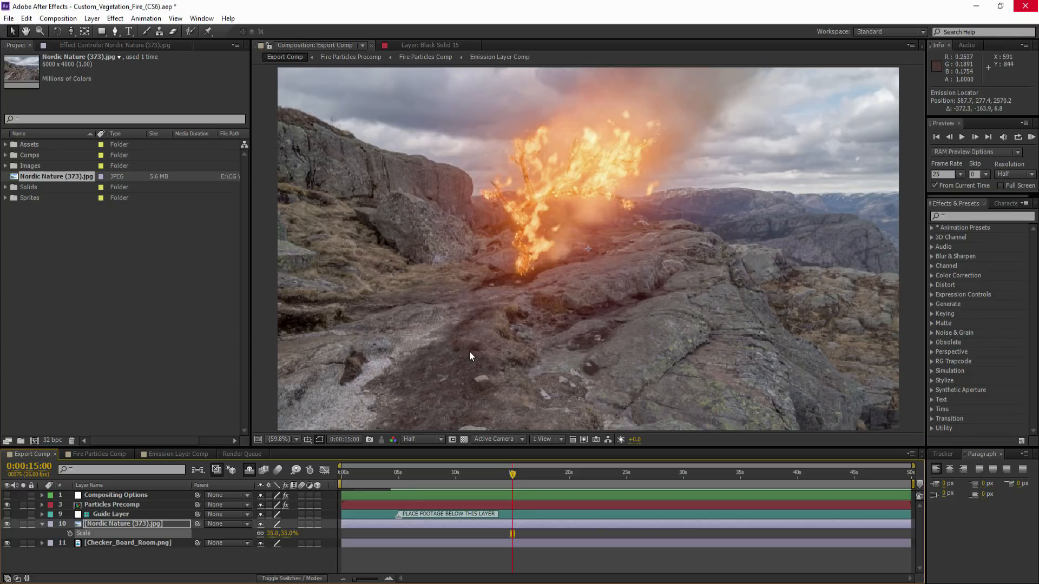
left_click(99, 524)
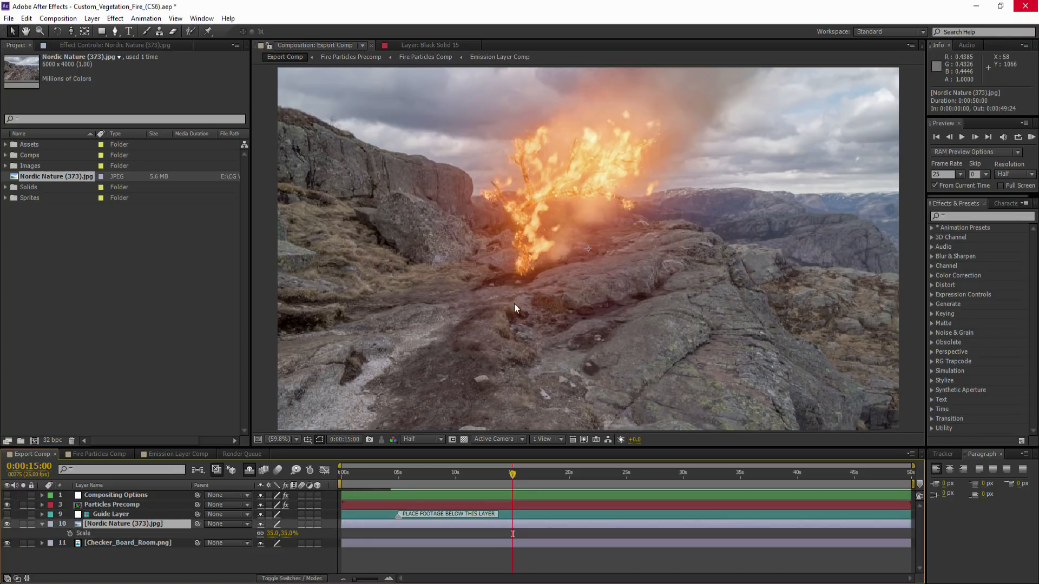
key("comma")
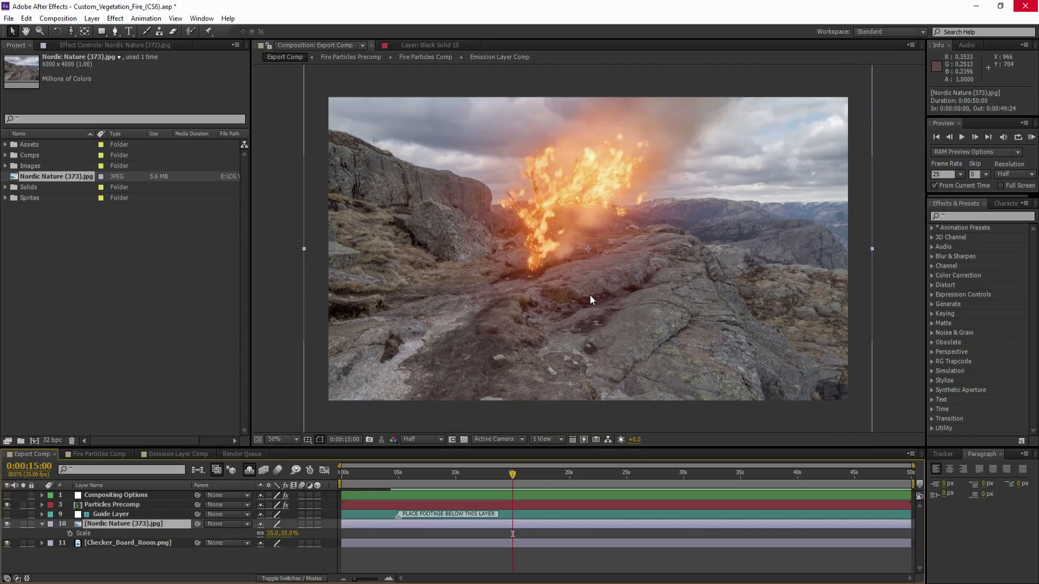
key("Up")
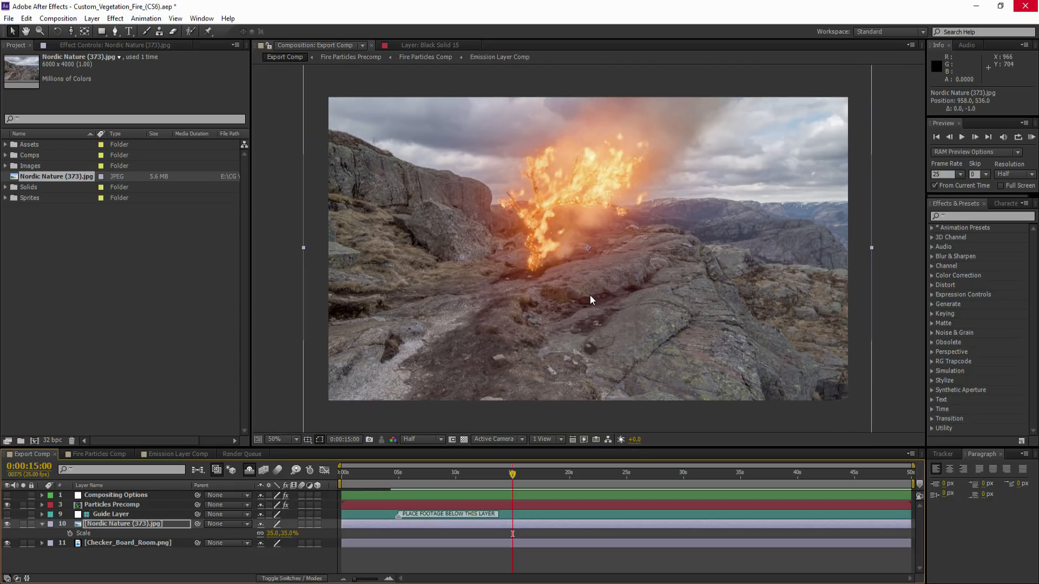
key("Left")
key("Up")
key("Up")
key("Up")
left_click(23, 524)
left_click(23, 524)
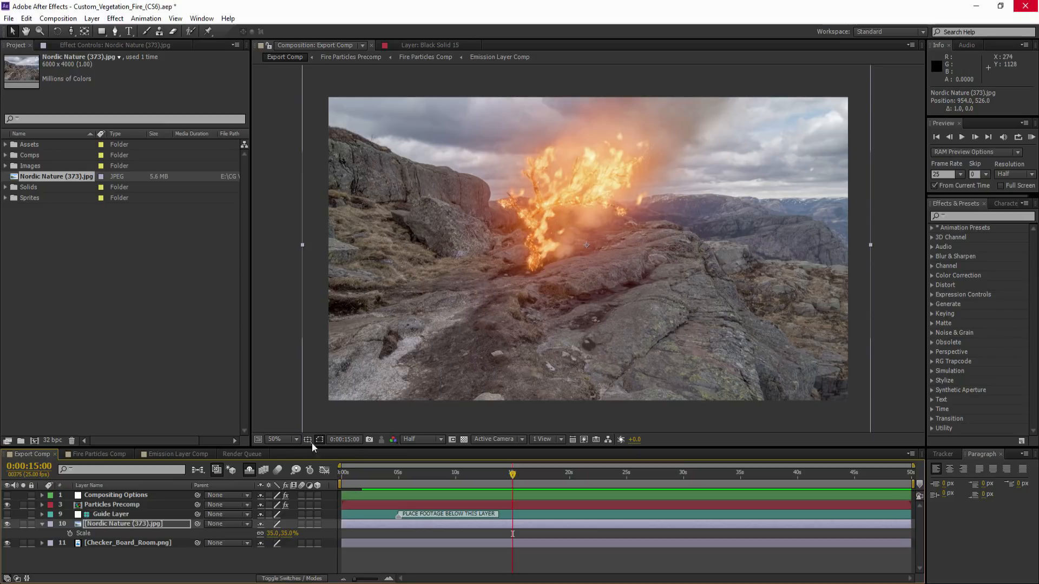
left_click(298, 440)
left_click(294, 239)
In the Compositing Options effects, set Blend Tone w. Original to 80 and Gamma to about -0.26.
left_click(115, 496)
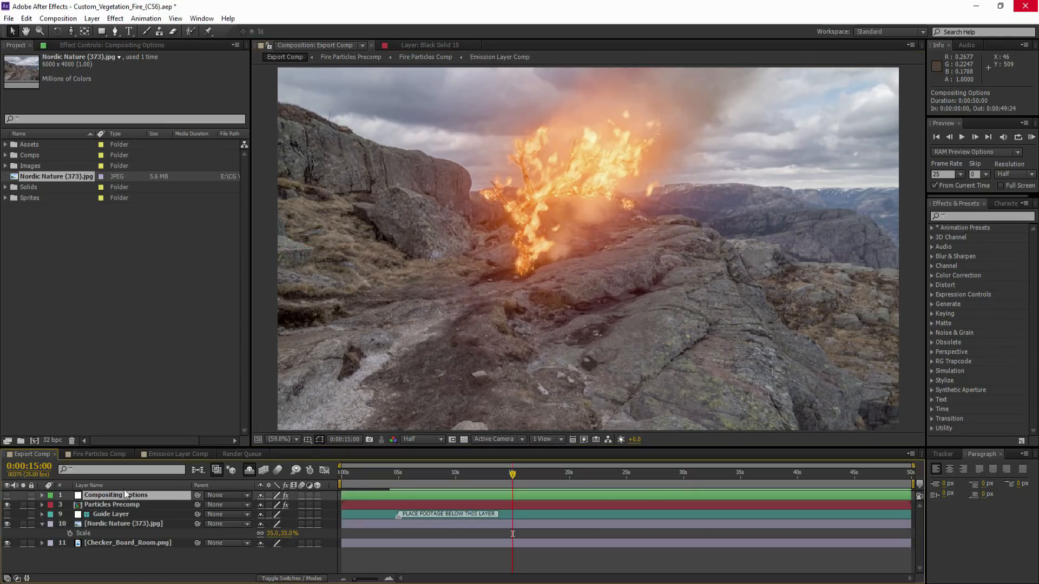
left_click(138, 47)
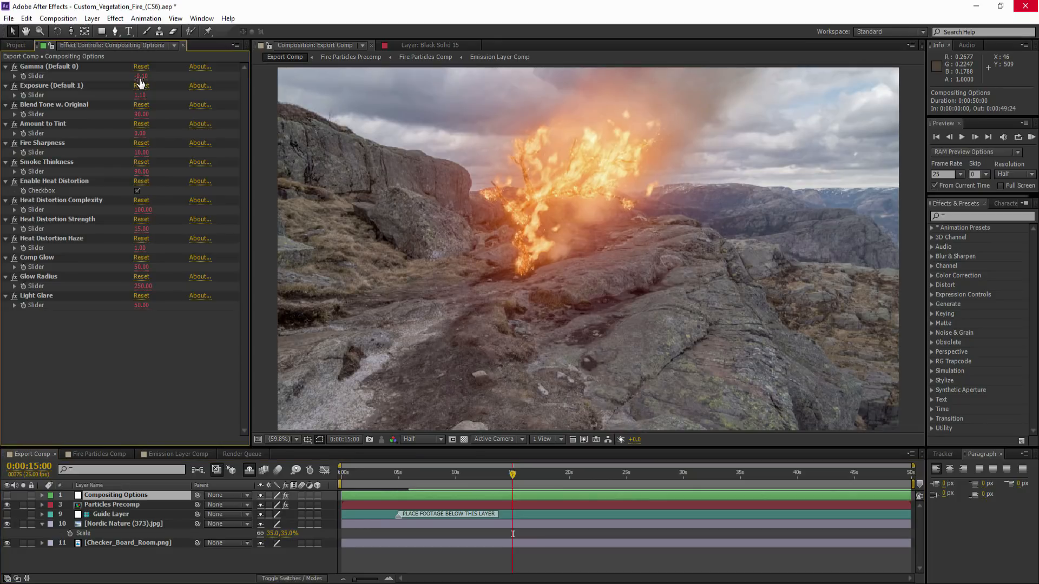
left_click(140, 115)
type("100")
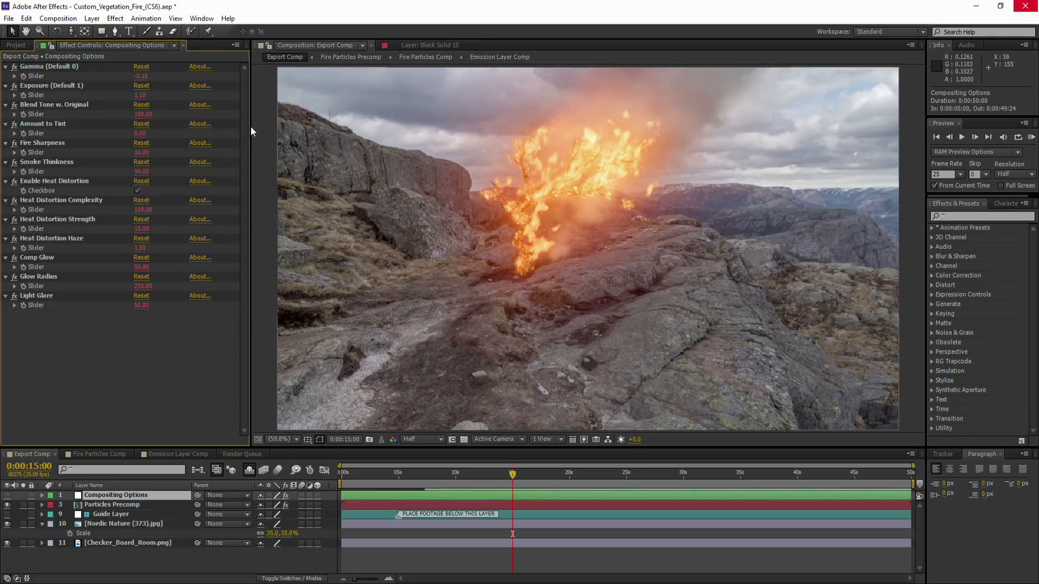
left_click(141, 114)
type("80")
key("Return")
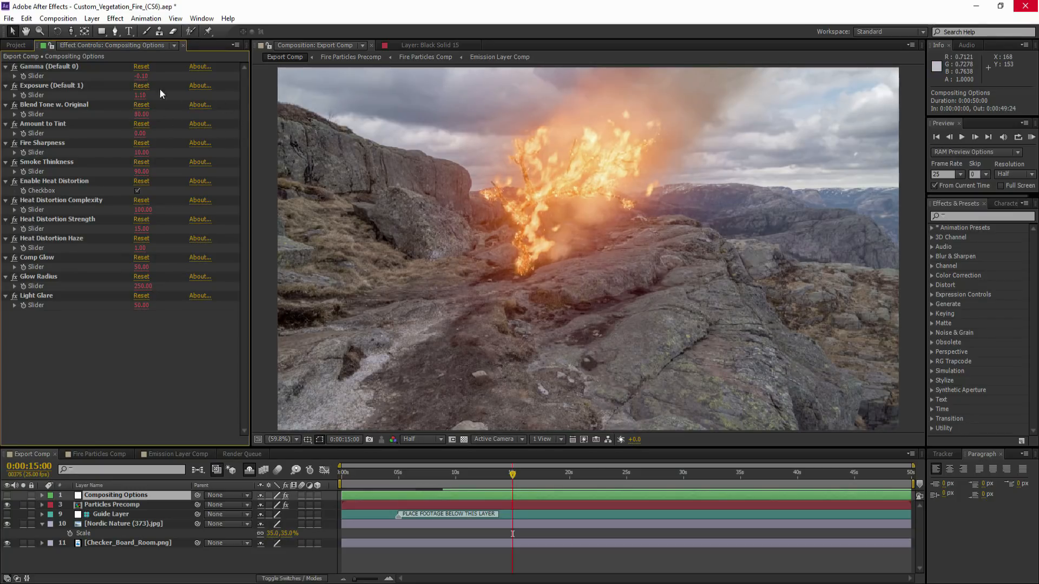
left_click_drag(140, 76, 124, 74)
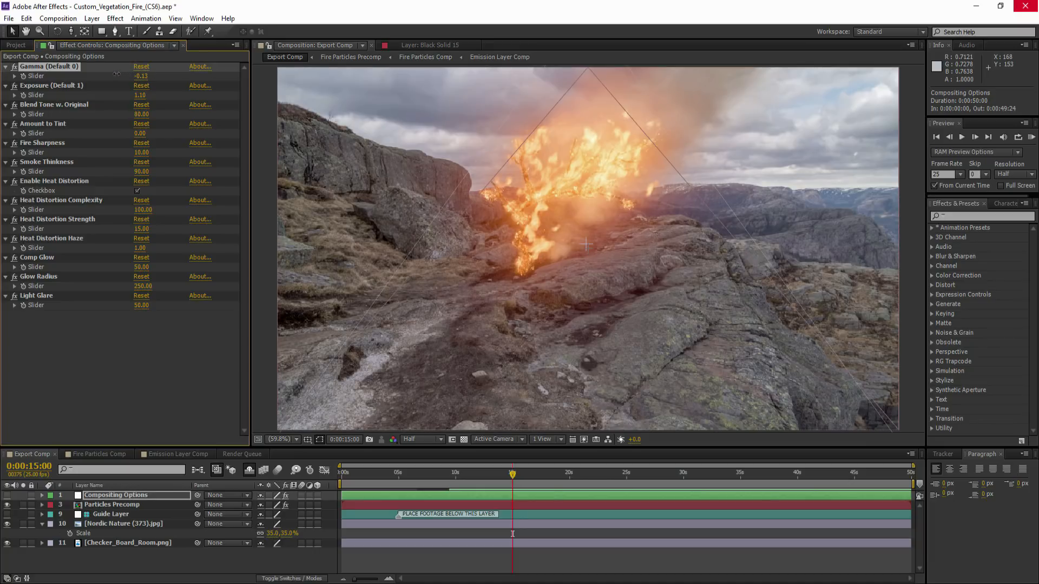
left_click_drag(141, 81, 132, 80)
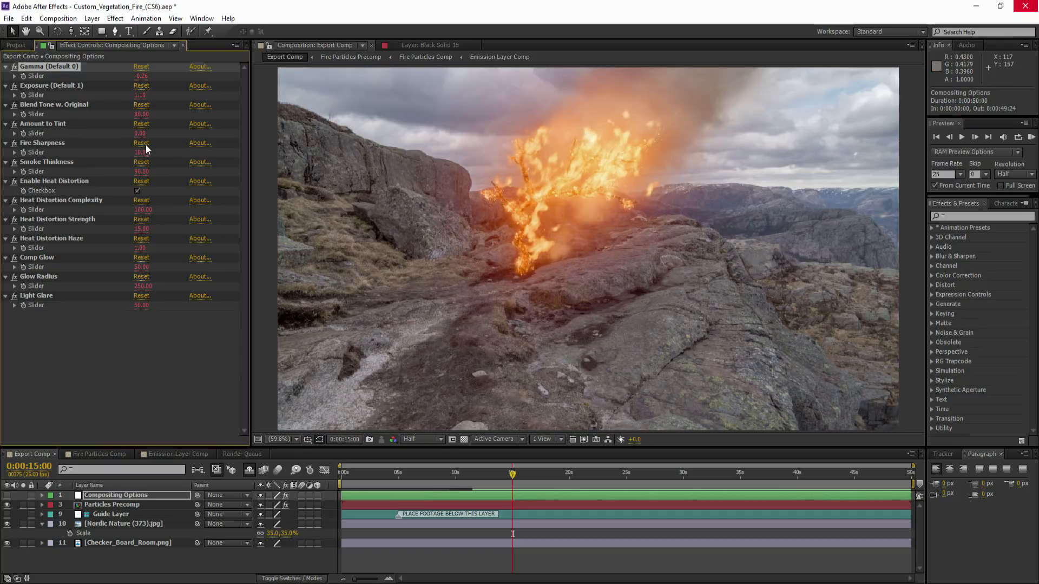
Raise Amount to Tint to about 7.7 and lower Smoke Thinkness to about 72.
left_click_drag(139, 134, 169, 131)
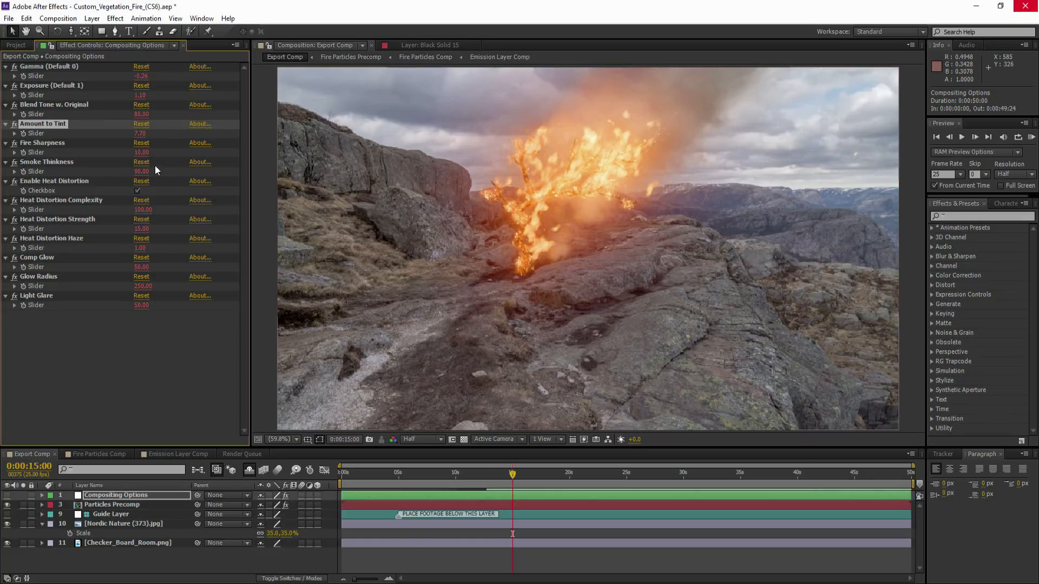
left_click_drag(144, 171, 84, 163)
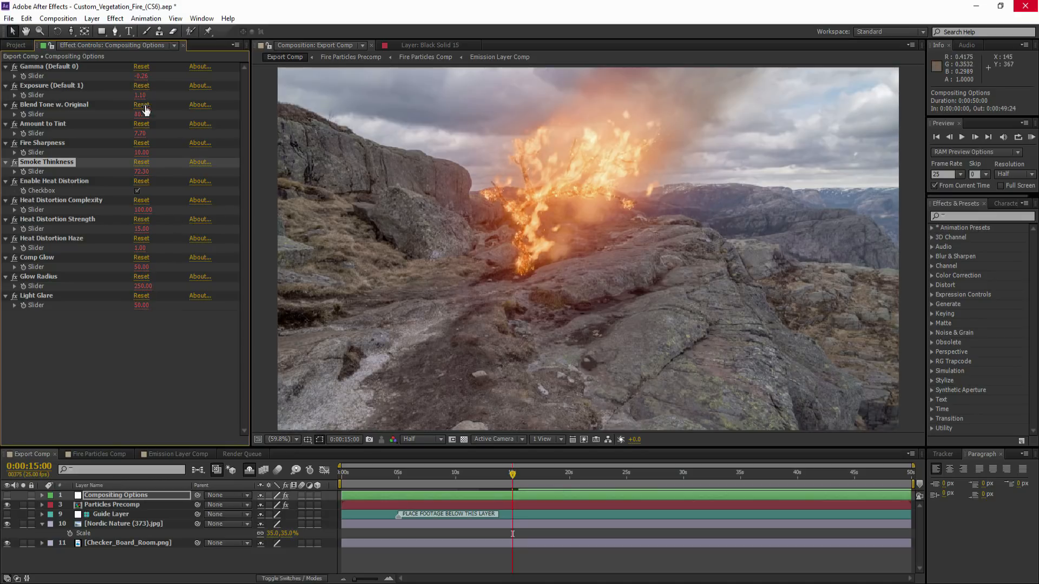
Lower the fire's Gamma to about -0.51 and Blend Tone w. Original to about 70.
left_click_drag(141, 75, 97, 77)
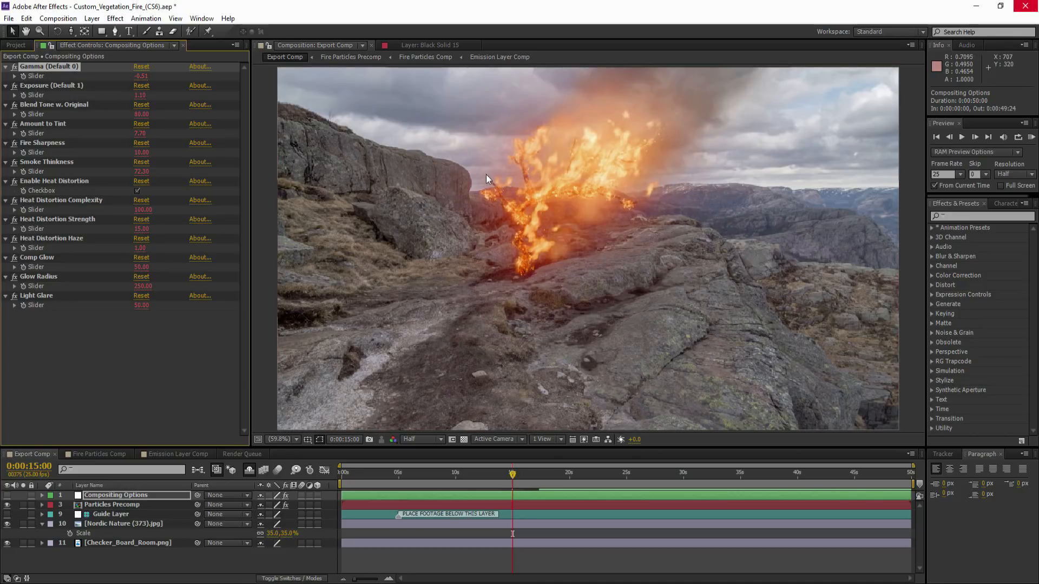
left_click_drag(142, 114, 81, 113)
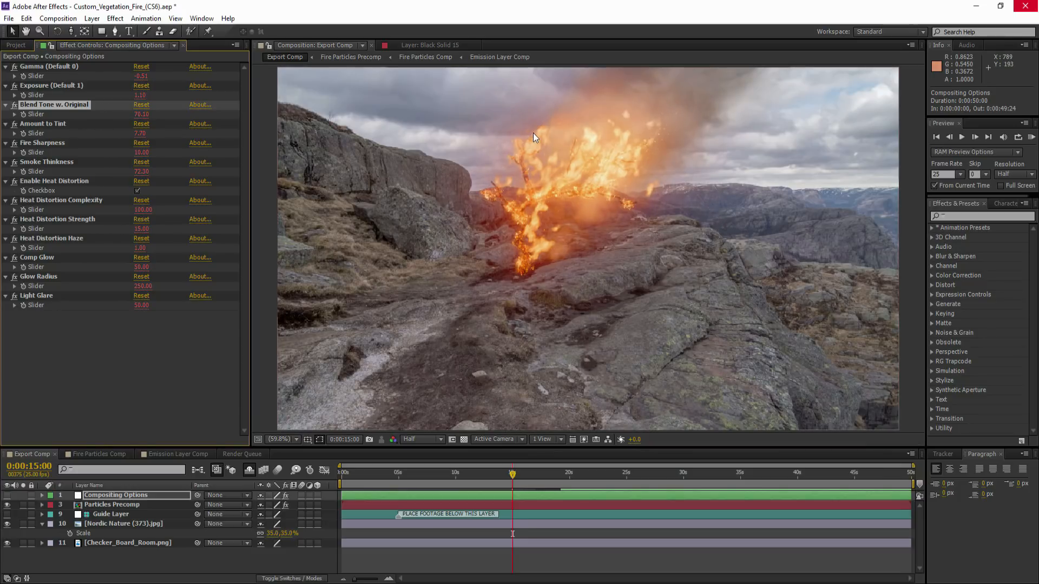
Solo the landscape photo and add a 1920 x 1080 orange solid directly above it, below the Guide Layer.
left_click(94, 524)
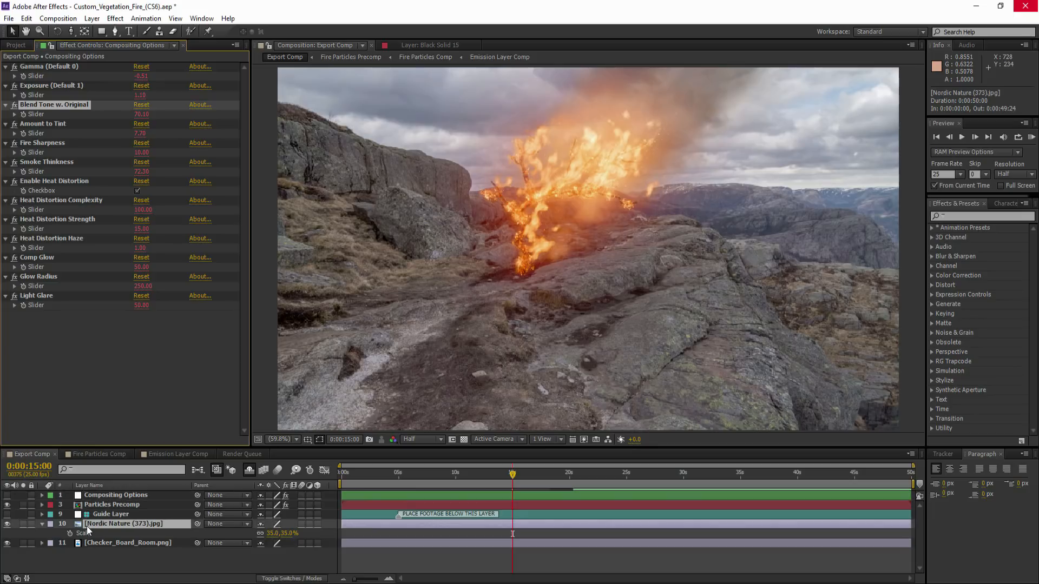
left_click(23, 523)
right_click(78, 554)
mouse_move(105, 436)
left_click(323, 464)
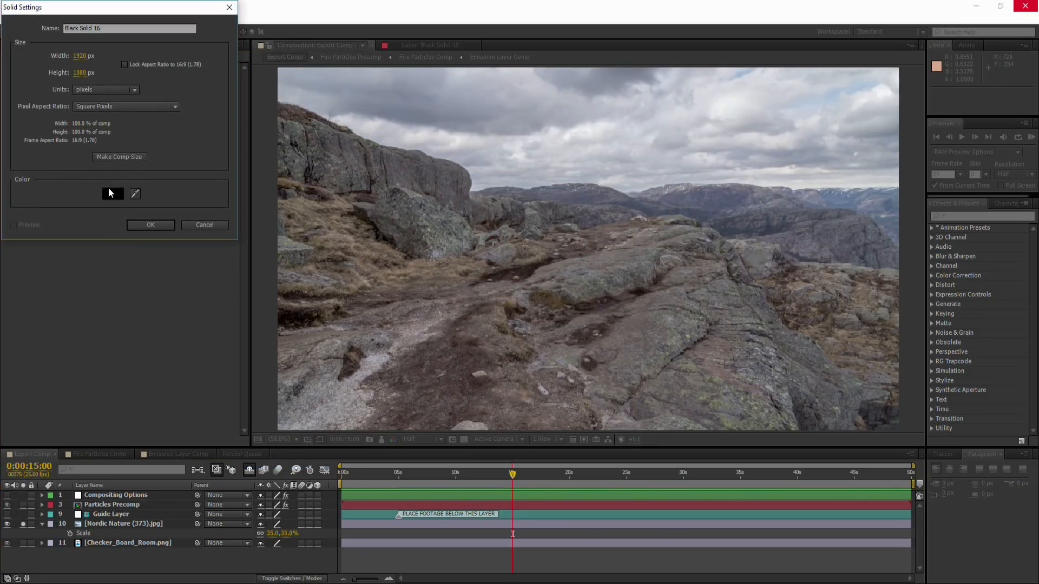
left_click(117, 196)
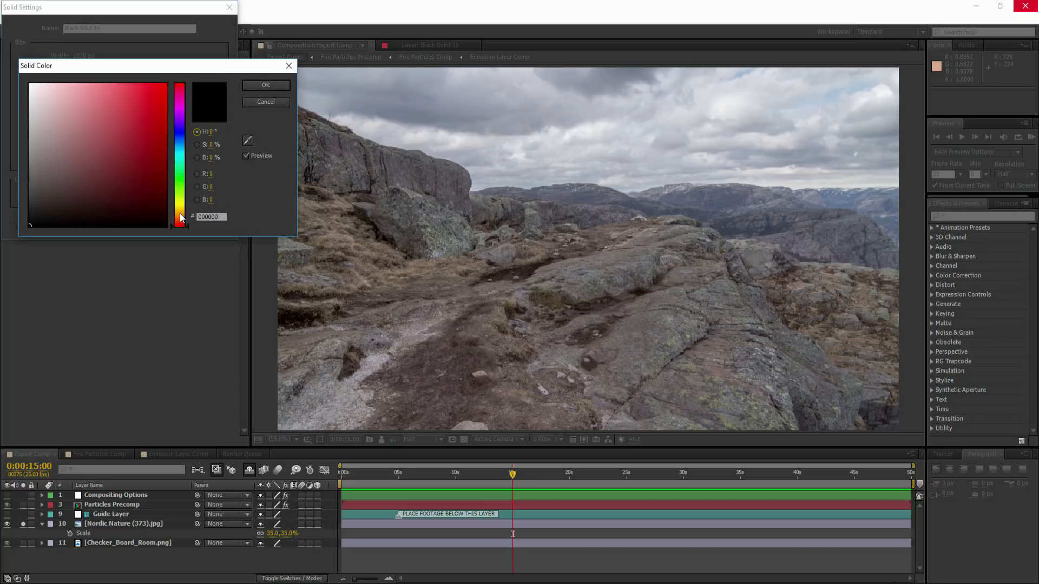
left_click(179, 215)
mouse_move(140, 113)
left_mouse_down()
mouse_move(149, 88)
mouse_move(150, 99)
left_mouse_up()
left_click(266, 86)
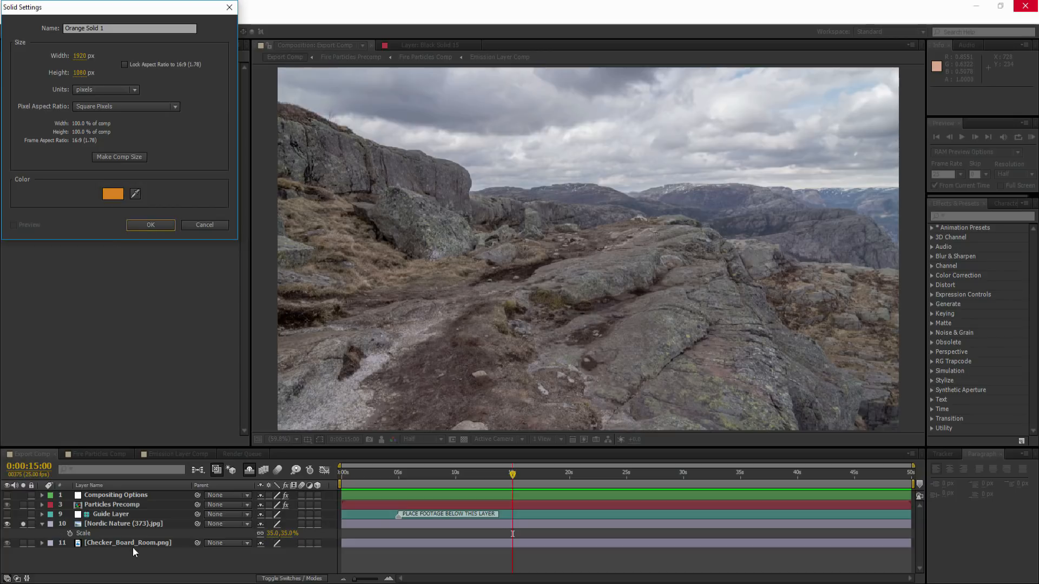
left_click(165, 226)
left_click_drag(100, 497, 113, 529)
left_click(22, 524)
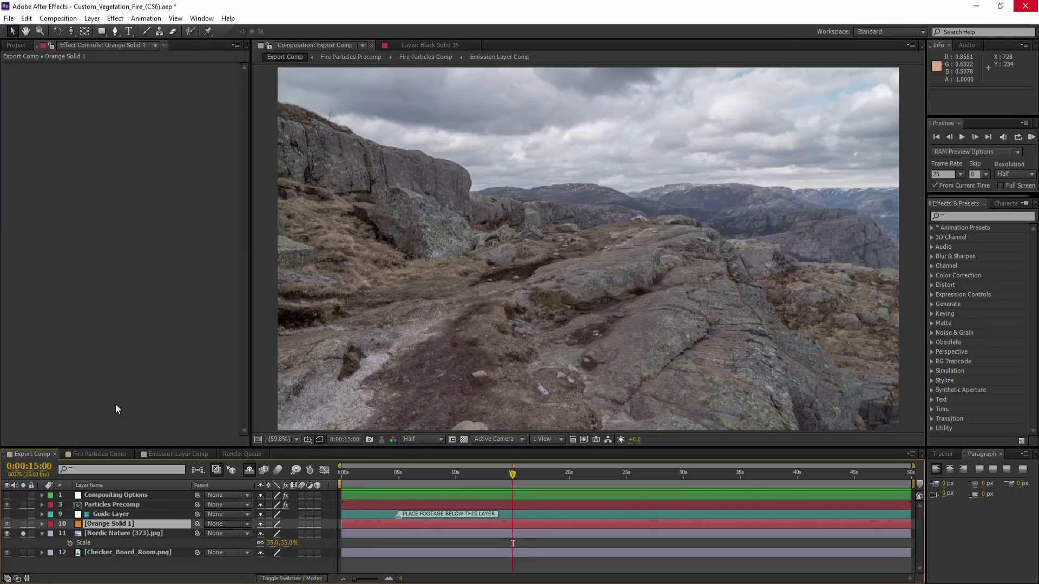
Draw a closed 16-point mask on the orange solid with the Pen tool, outlining an elongated patch of ground around the tree's base.
left_click(114, 30)
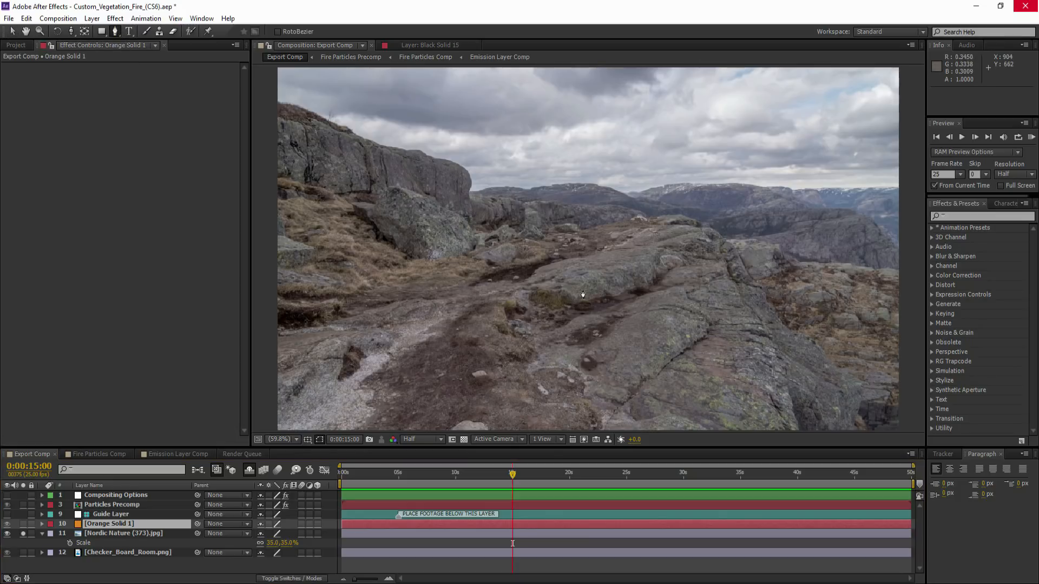
left_click_drag(630, 263, 596, 278)
left_click(567, 288)
left_click(520, 297)
left_click(483, 303)
left_click(441, 306)
left_click(418, 294)
left_click(406, 280)
left_click(419, 267)
left_click(428, 262)
left_click(451, 249)
left_click(484, 239)
left_click(520, 234)
left_click(540, 242)
left_click(569, 237)
left_click(595, 238)
left_click(634, 264)
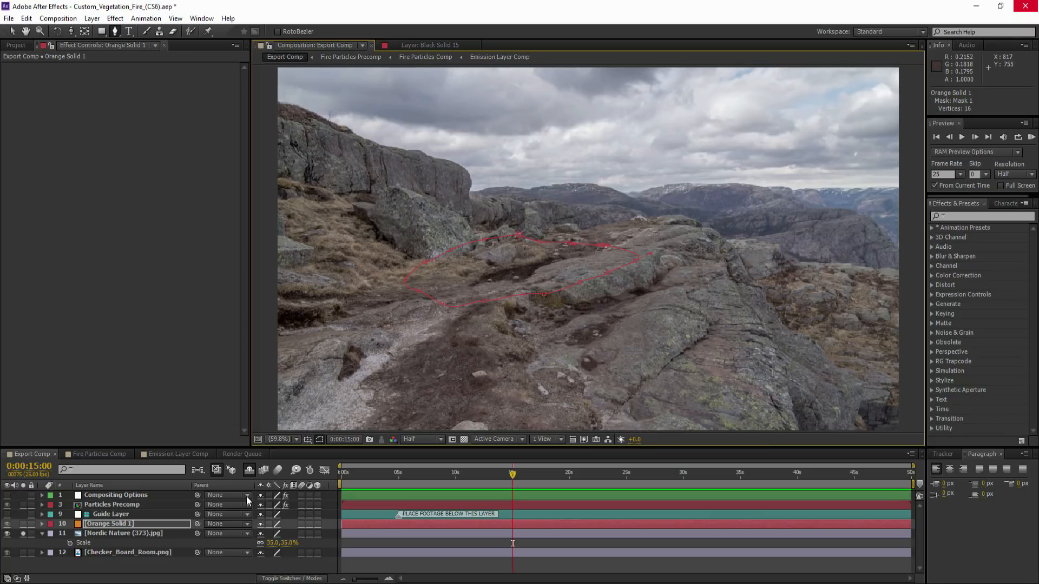
Solo the orange solid too, hide the mask outline and give the solid a brightening blending mode.
left_click(23, 524)
left_click(319, 440)
right_click(167, 527)
mouse_move(233, 237)
left_click(329, 234)
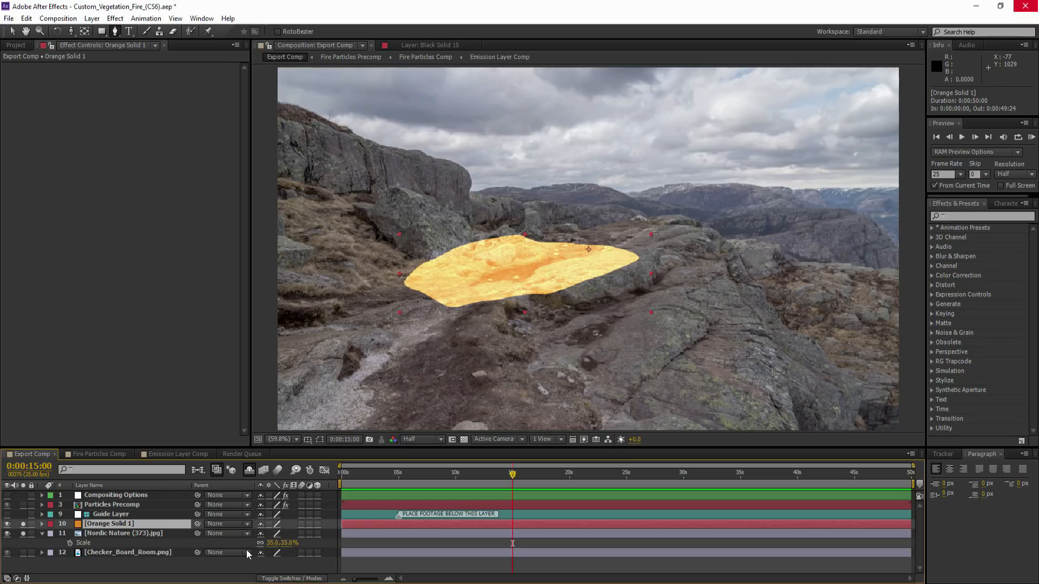
Feather the orange solid's mask unevenly, 383 pixels horizontally and 14 pixels vertically.
key("f")
left_click_drag(270, 543, 466, 533)
left_click_drag(289, 544, 297, 545)
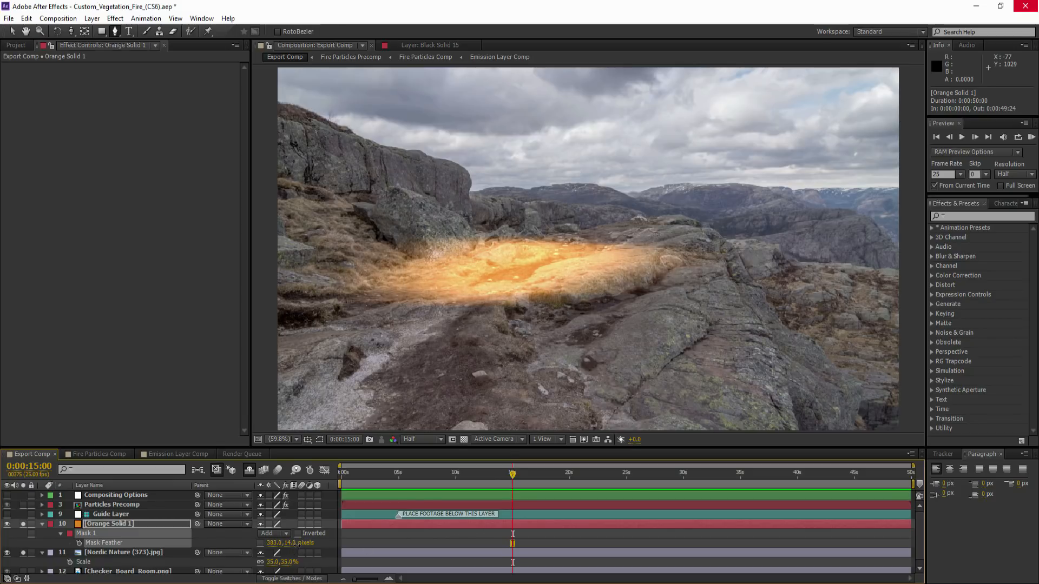
Reduce the orange solid's opacity to 53% and unsolo it and the photo to judge the glow with the fire.
left_click(107, 524)
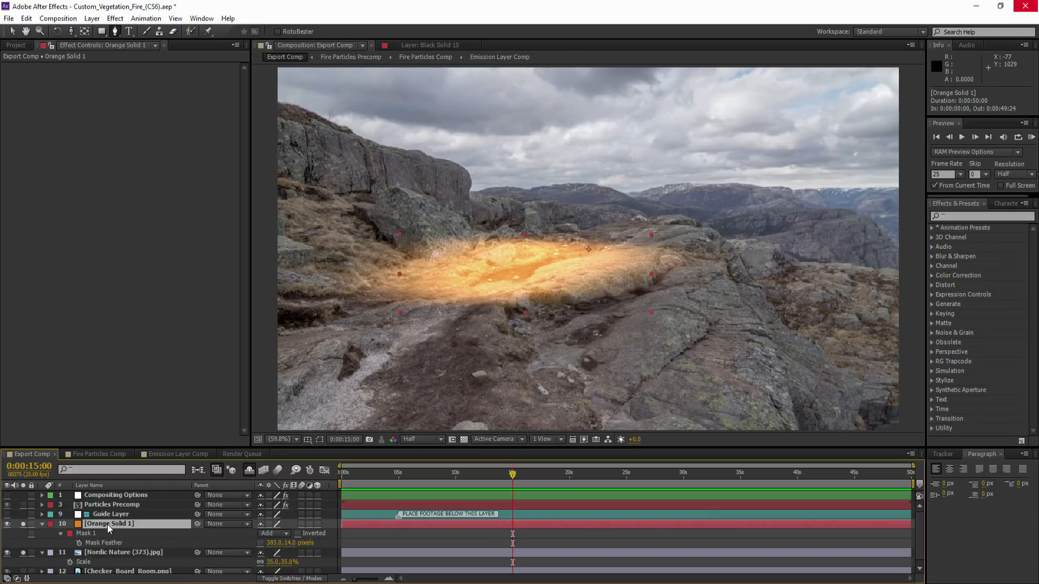
key("t")
left_click_drag(262, 534, 235, 534)
left_click(23, 524)
left_click(23, 543)
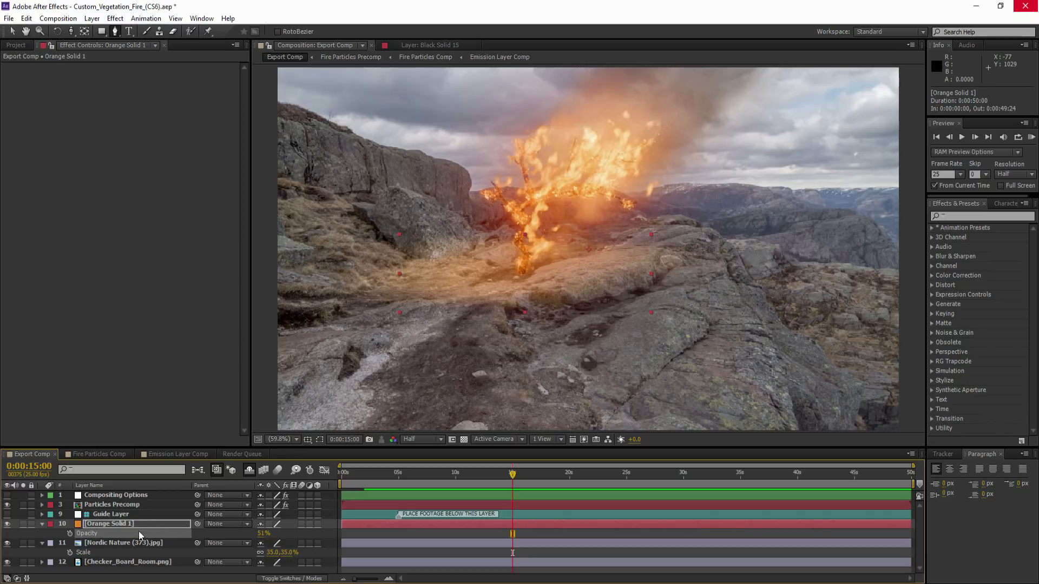
left_click_drag(261, 533, 263, 533)
Solo the orange solid and the photo again and draw a second, four-point mask diagonally across the glow.
right_click(124, 494)
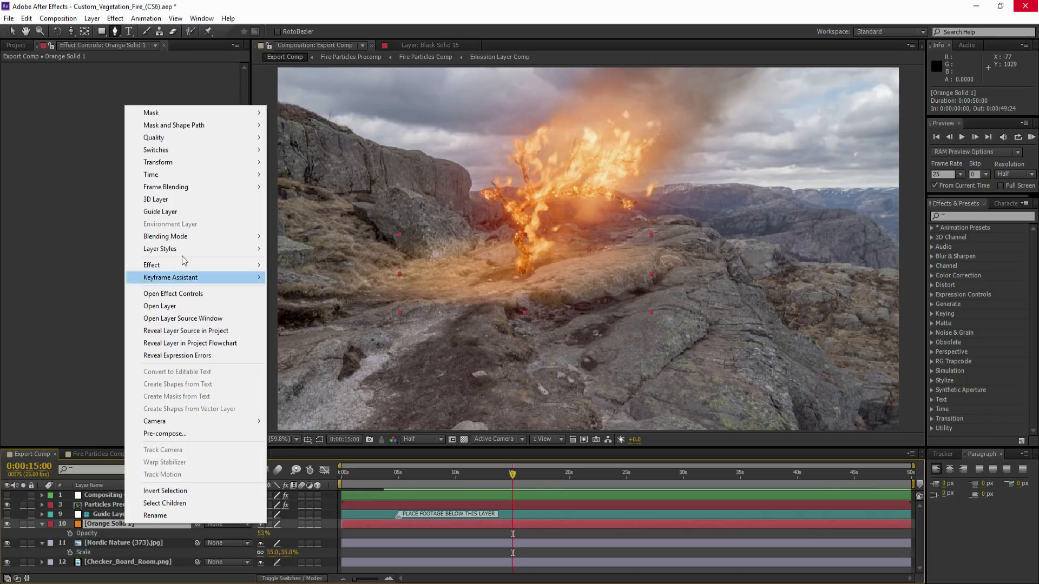
left_click(102, 524)
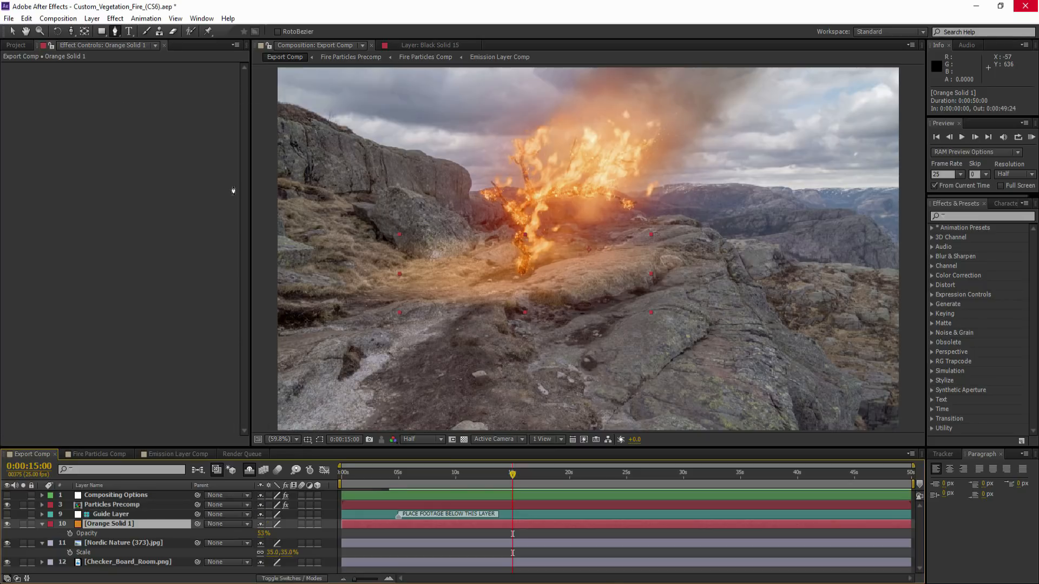
left_click_drag(25, 524, 27, 542)
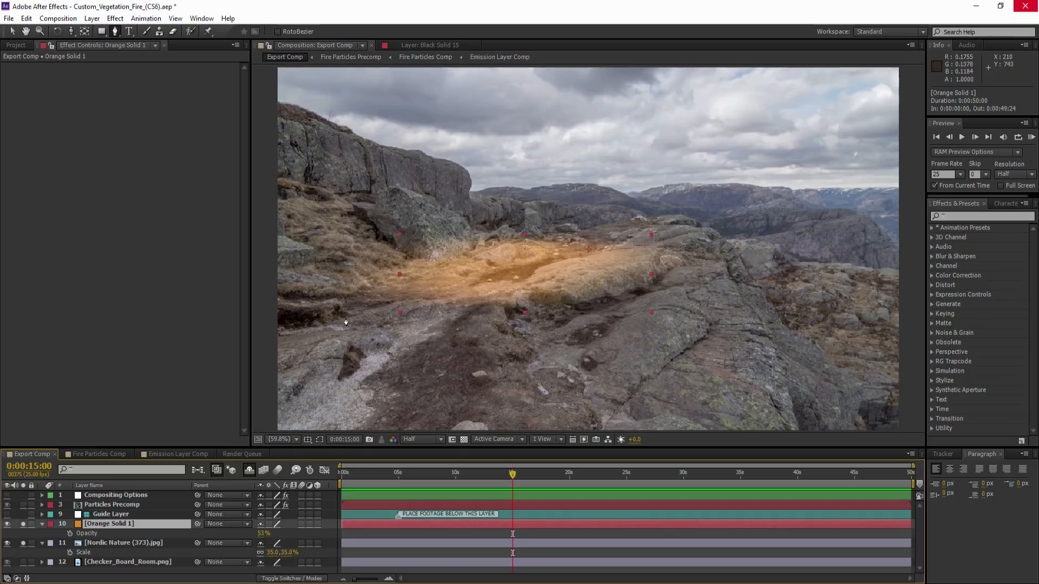
left_click(313, 315)
left_click(579, 206)
left_click(644, 227)
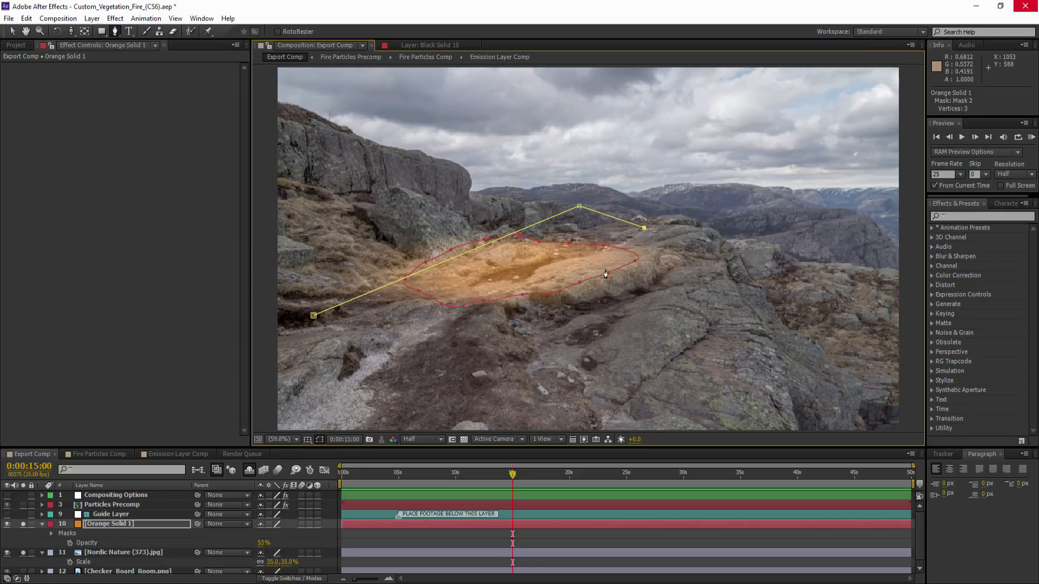
left_click(498, 339)
left_click(314, 316)
Set Mask 2 to Subtract and Inverted with a feather of 219 pixels, hiding the mask outlines.
key("f")
left_click(270, 552)
left_click(287, 491)
left_click(320, 439)
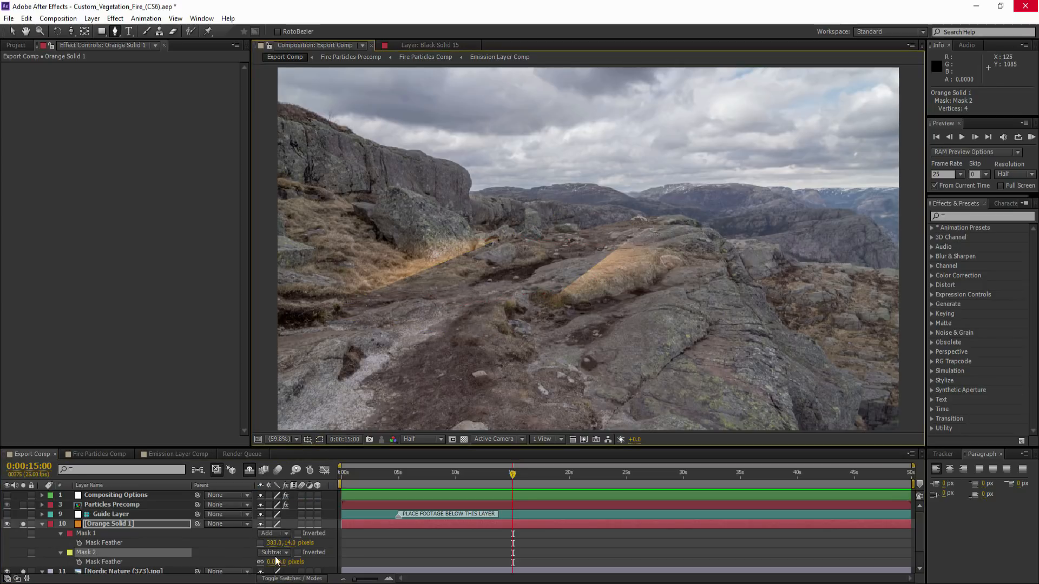
left_click(297, 552)
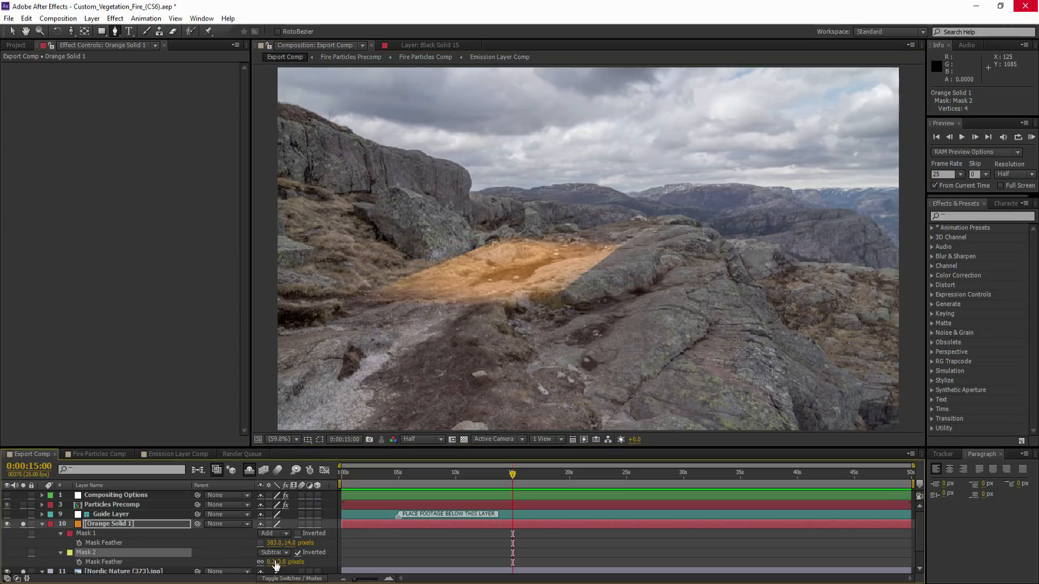
left_click_drag(270, 562, 345, 557)
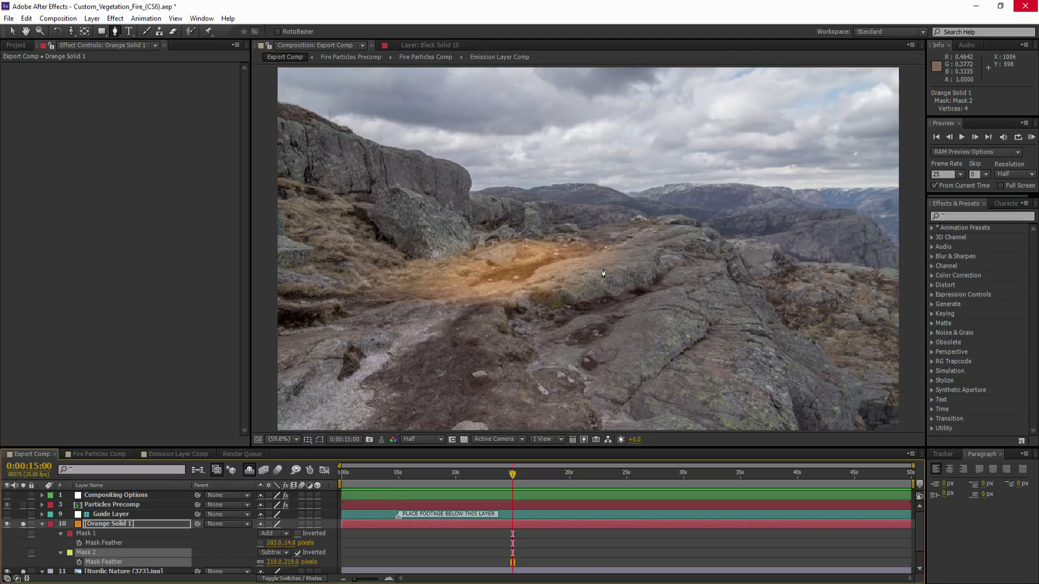
Unsolo the orange solid and the photo, and raise the orange solid's opacity to 90%.
left_click(42, 523)
left_click_drag(23, 524, 25, 534)
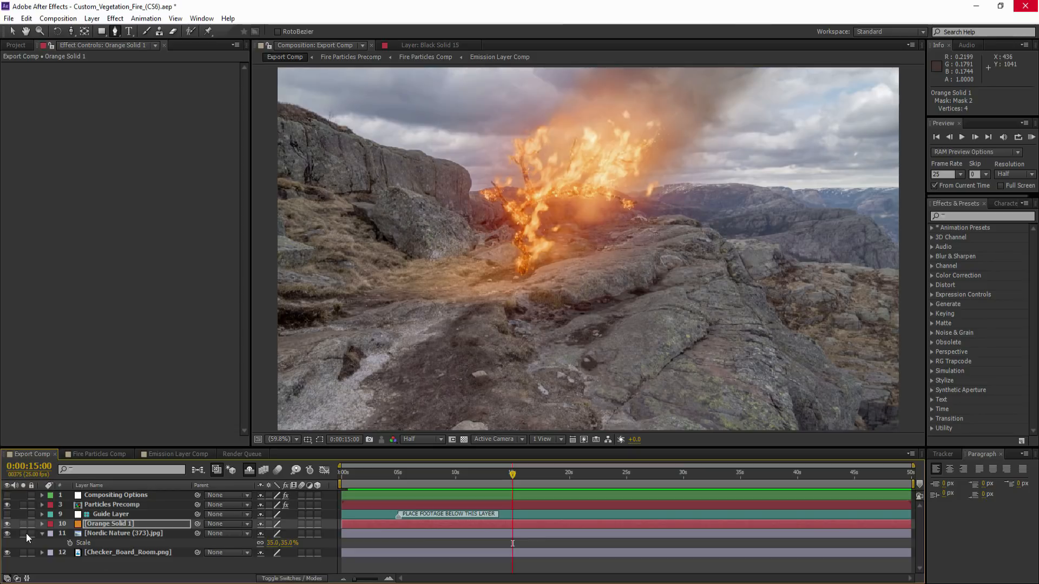
left_click(116, 524)
key("t")
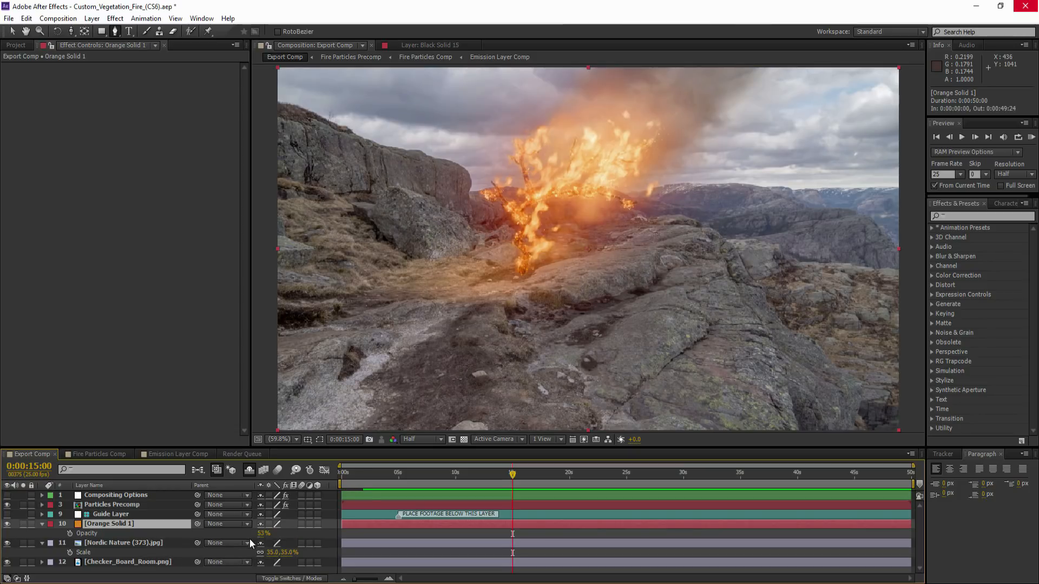
left_click_drag(263, 535, 285, 536)
Apply a Fast Blur with a blurriness of 149 to the orange solid and collapse the expanded layer properties.
right_click(162, 524)
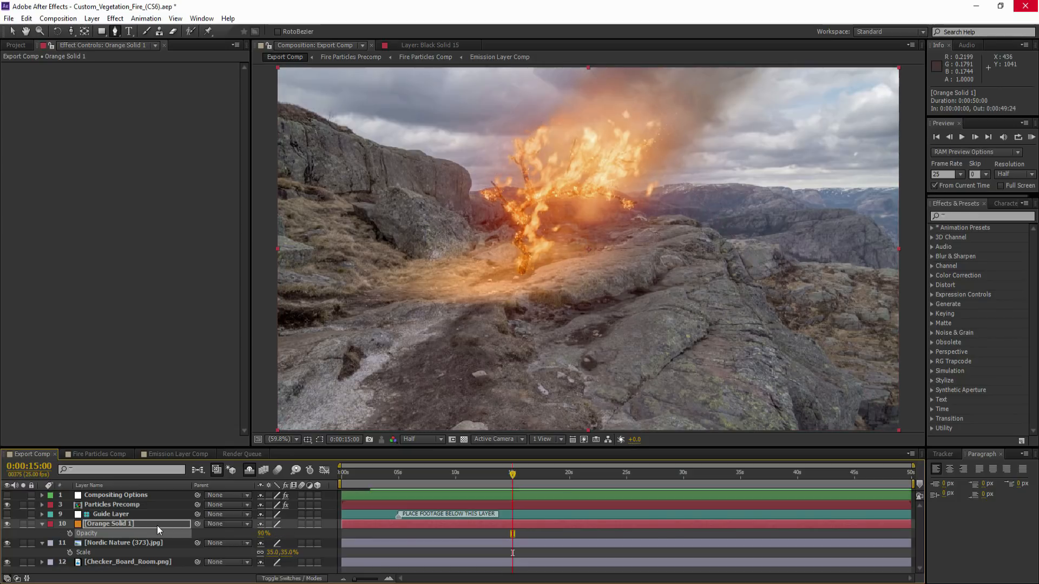
mouse_move(192, 267)
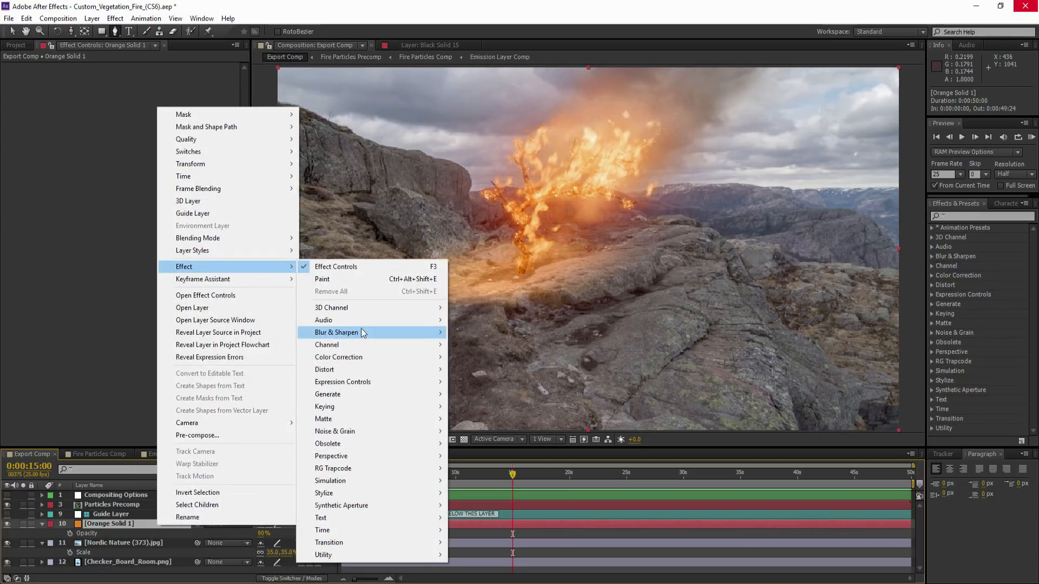
mouse_move(342, 332)
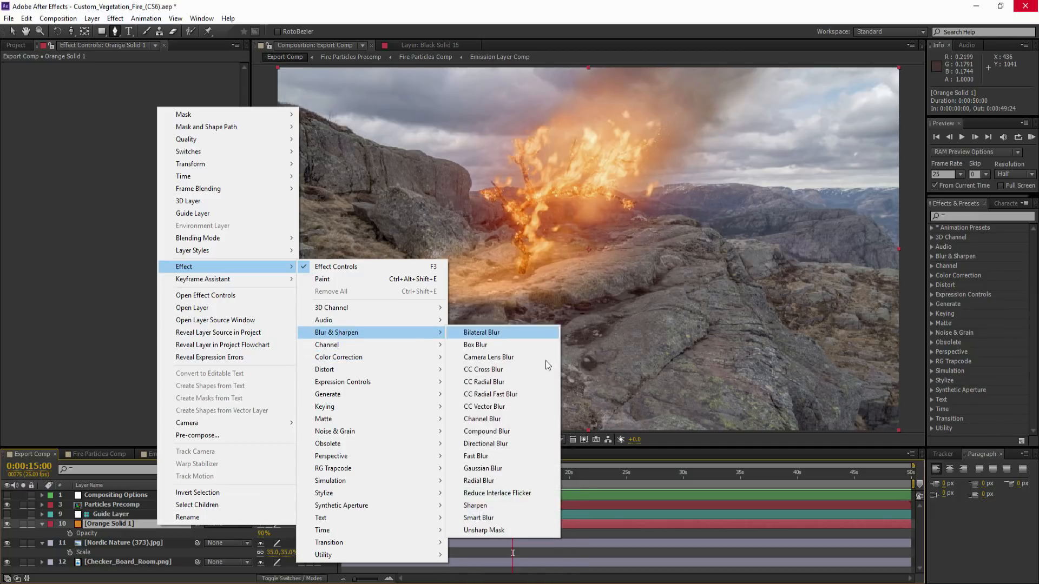
left_click(476, 456)
left_click_drag(137, 77, 349, 209)
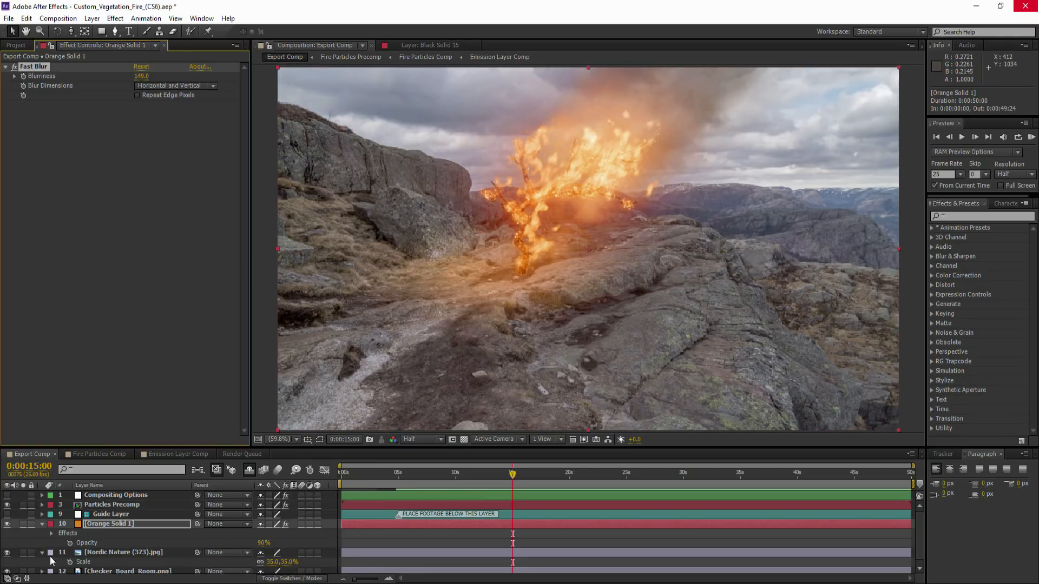
left_click(41, 524)
left_click(42, 534)
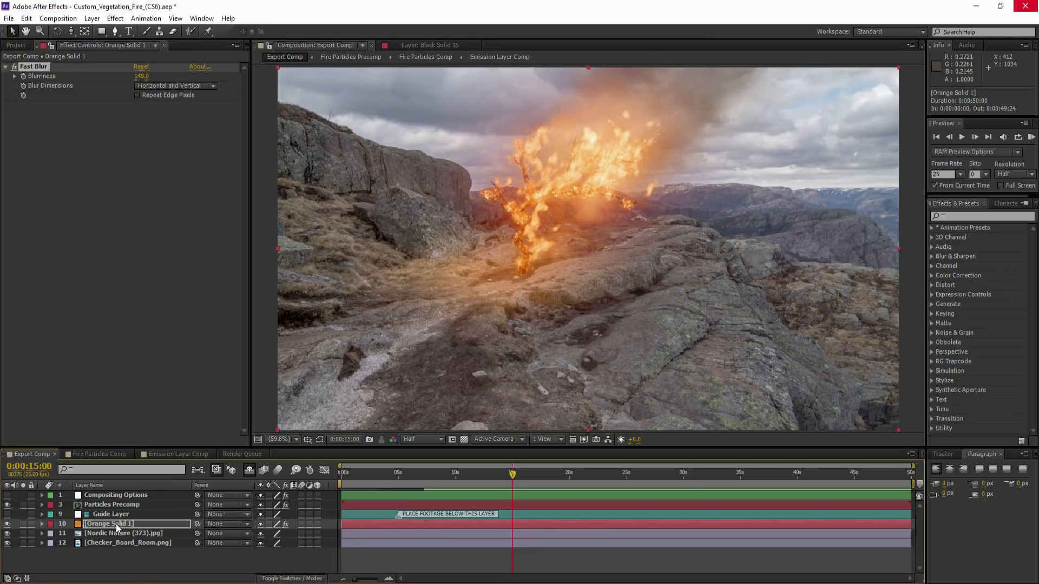
Apply a Curves effect to the orange solid, shape its RGB curve into a steep S, and deselect the layer.
right_click(115, 523)
mouse_move(162, 264)
mouse_move(323, 358)
left_click(433, 426)
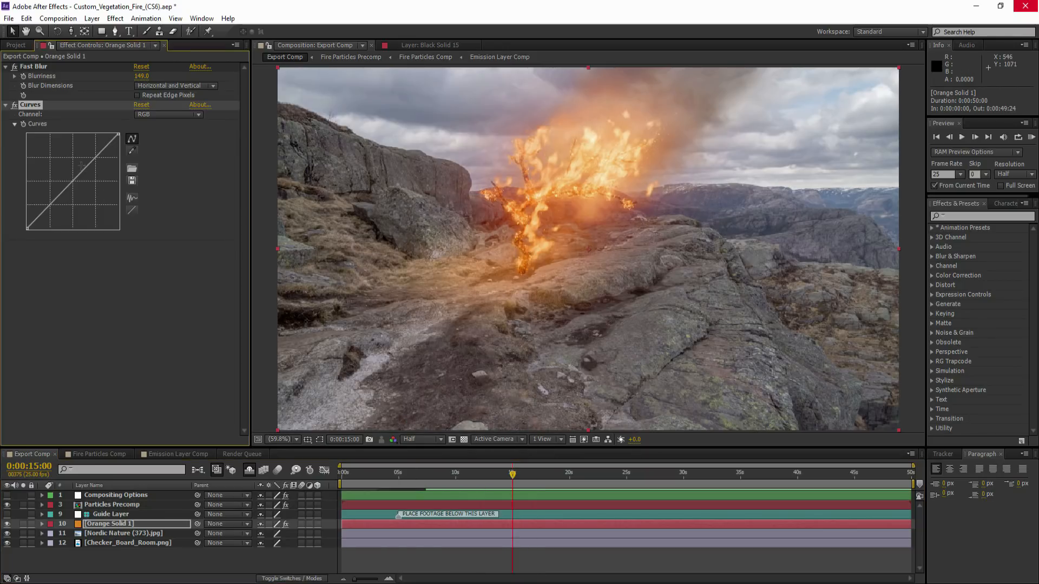
left_click_drag(91, 162, 90, 148)
left_click(47, 204)
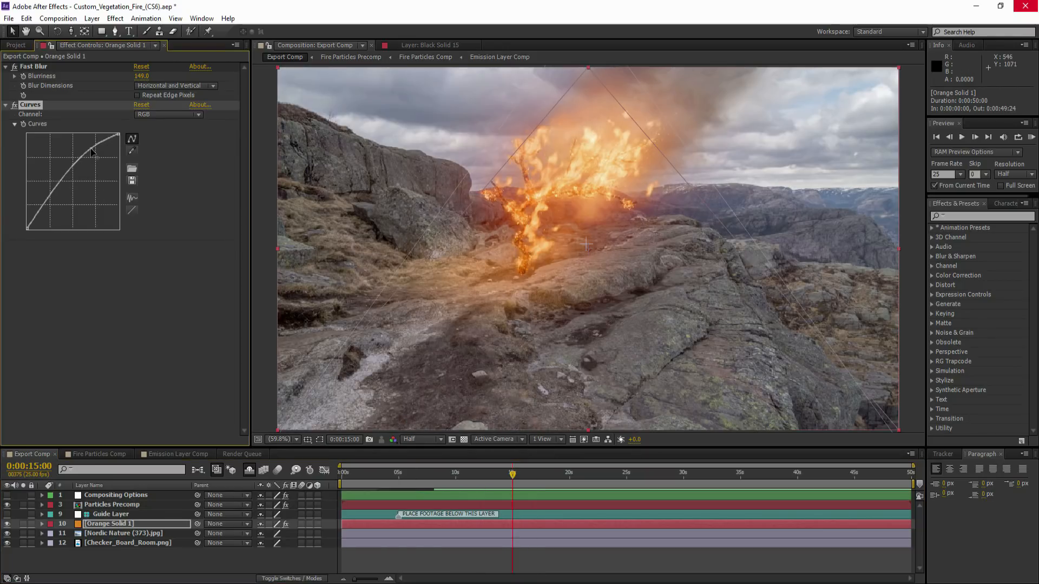
left_click_drag(47, 204, 61, 212)
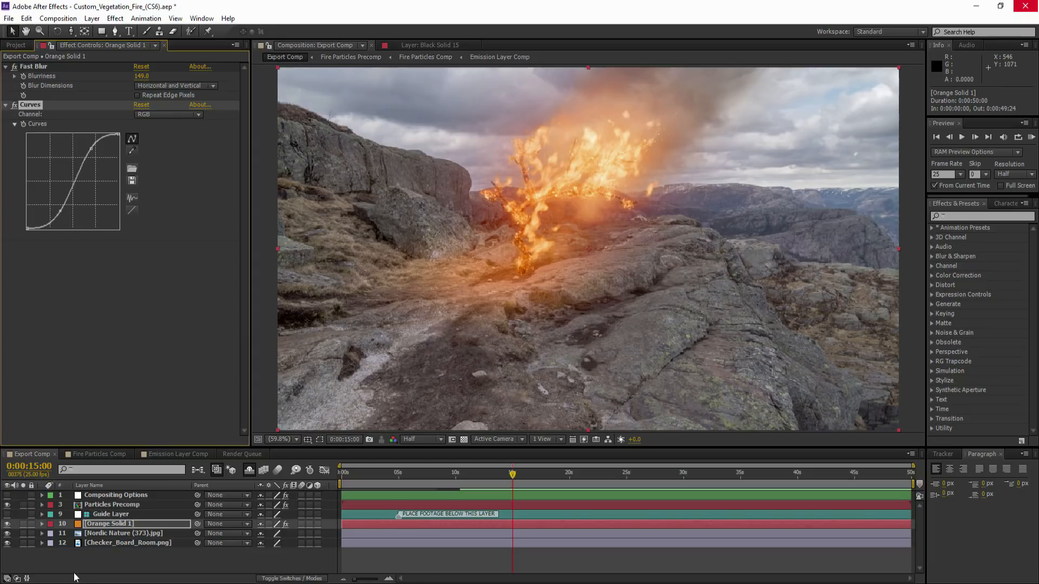
left_click(79, 554)
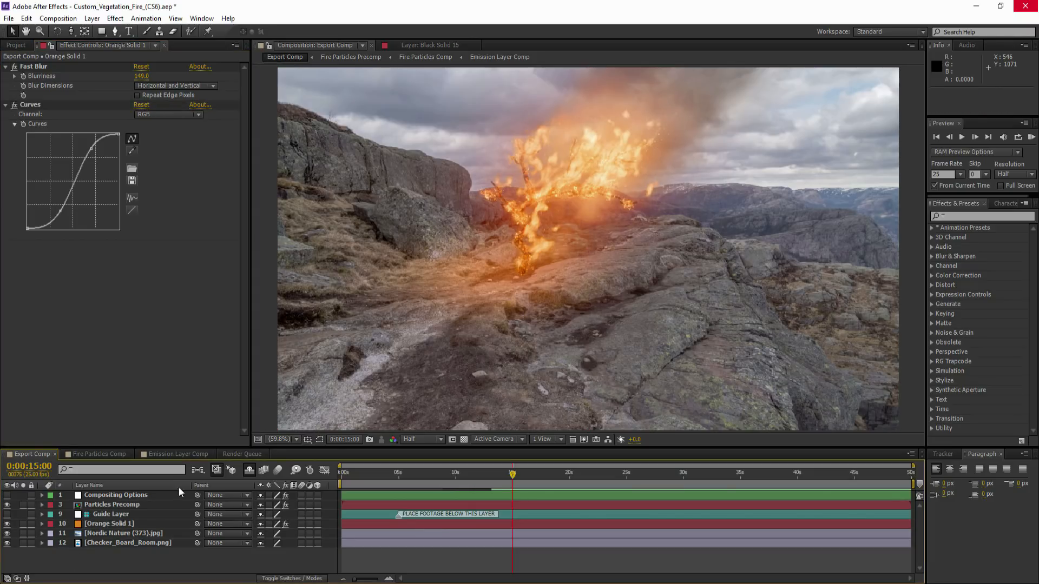
Open the project Burning_Oil_Fields_(CS6).aep from the Project File 11 folder.
left_click(8, 18)
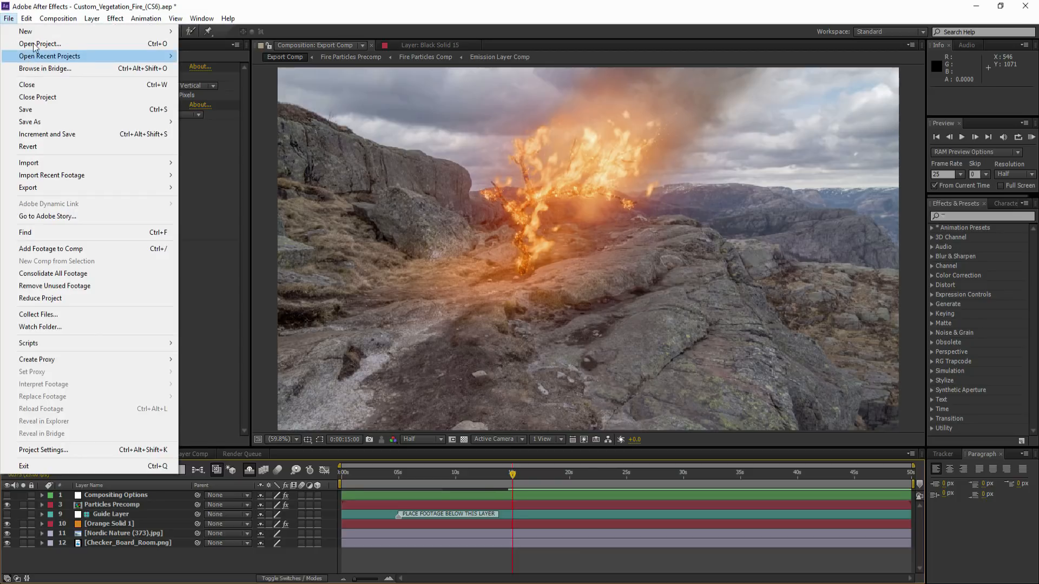
left_click(34, 44)
left_click(565, 311)
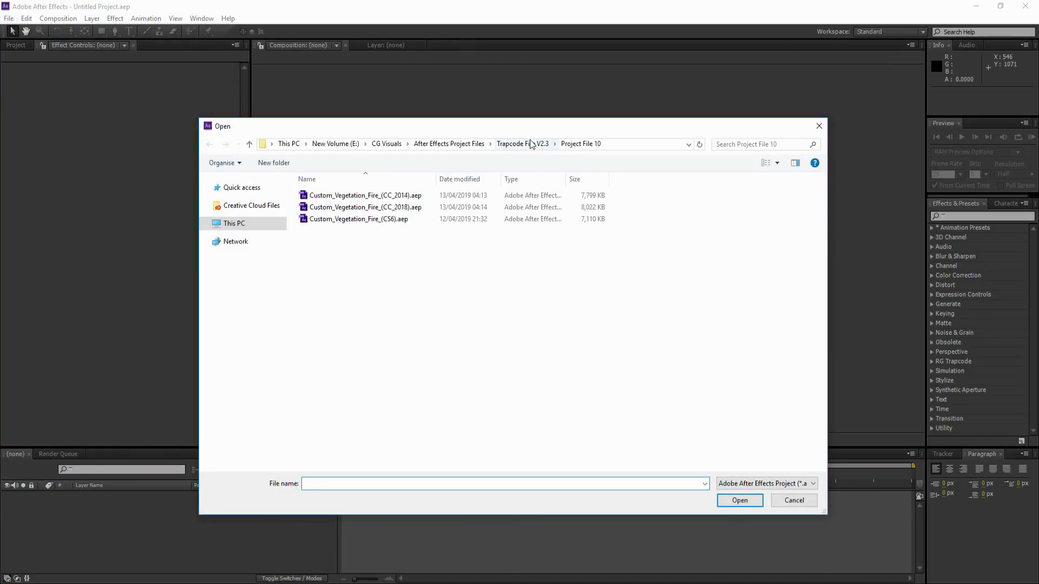
left_click(530, 144)
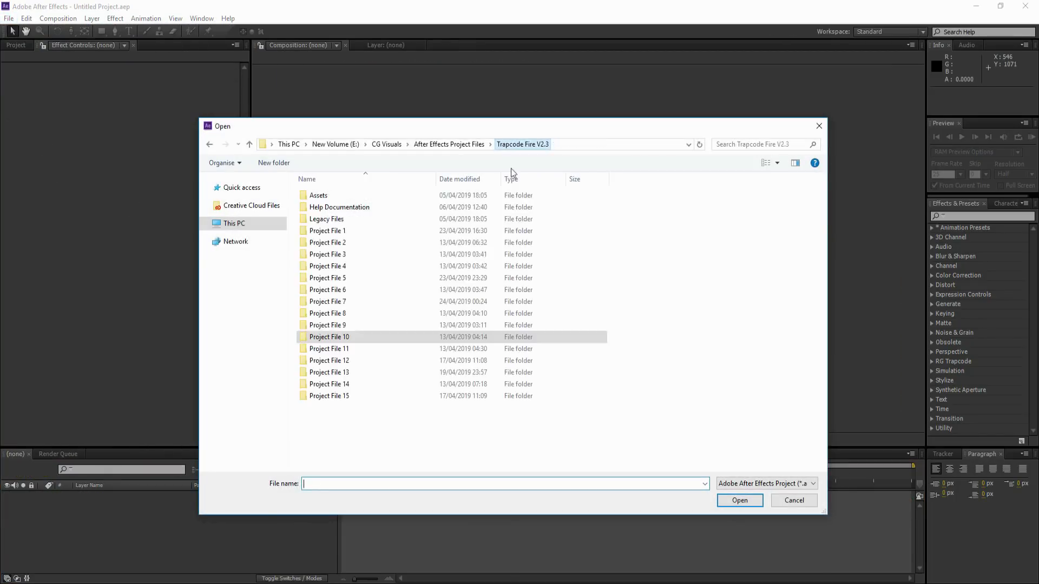
double_click(316, 344)
left_click(347, 219)
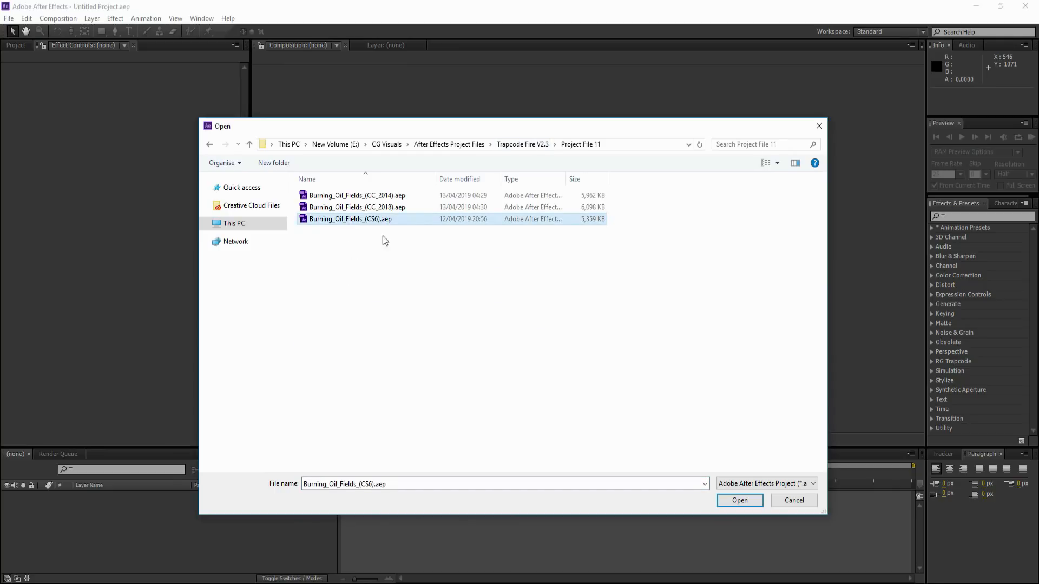
left_click(739, 501)
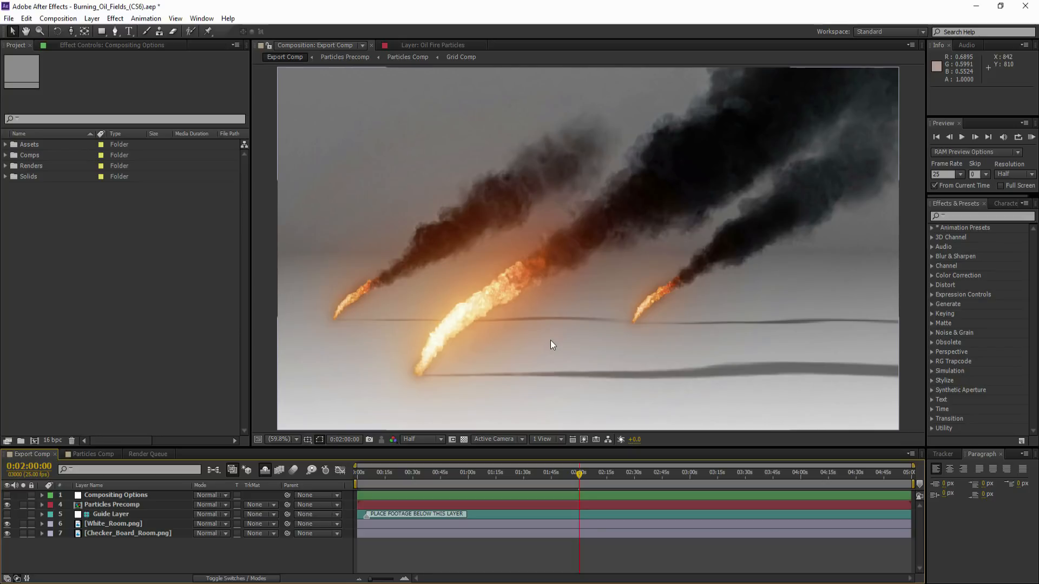
Import Hong Kong Skyline (1).JPG from the Hong Kong Skyline Downsized folder and place it directly below Guide Layer in Export Comp.
right_click(74, 275)
mouse_move(179, 320)
left_click(237, 320)
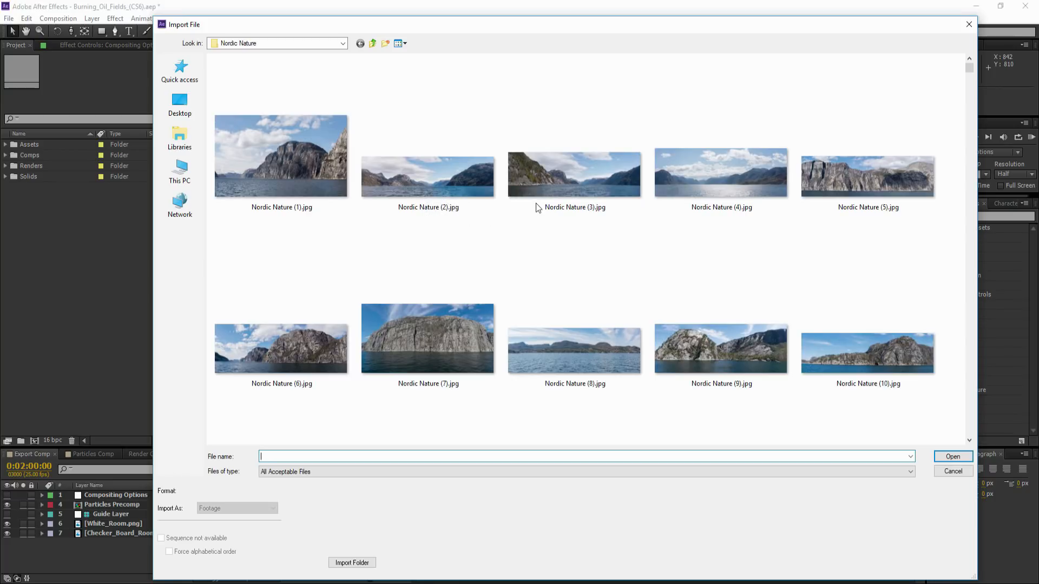
left_click(373, 45)
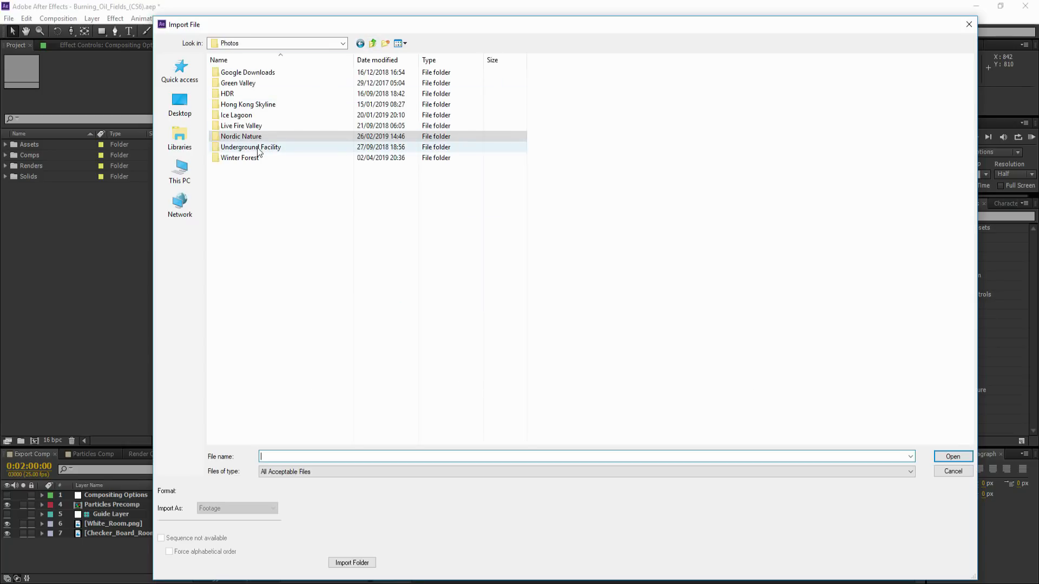
double_click(238, 105)
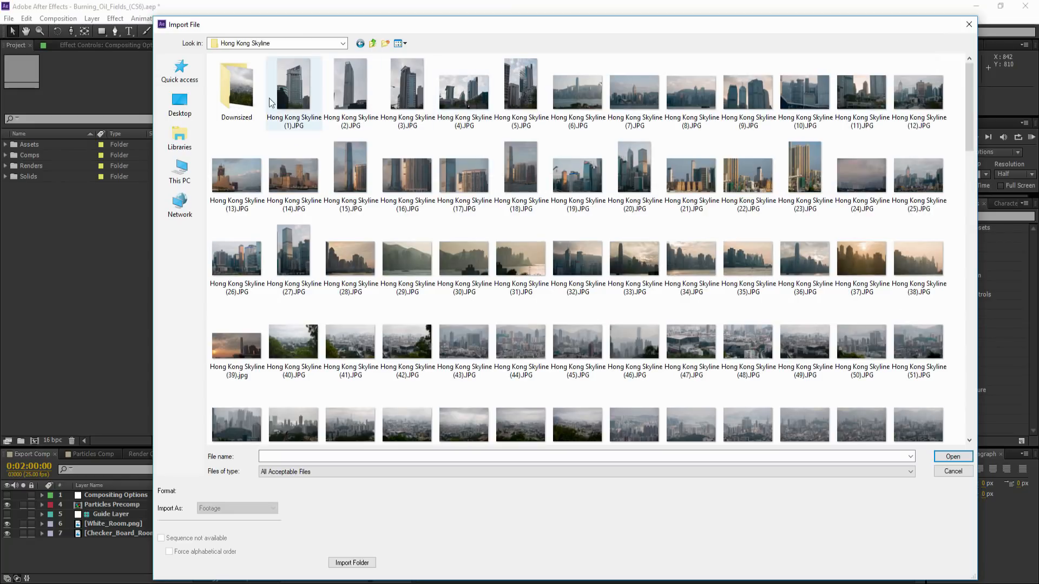
double_click(242, 85)
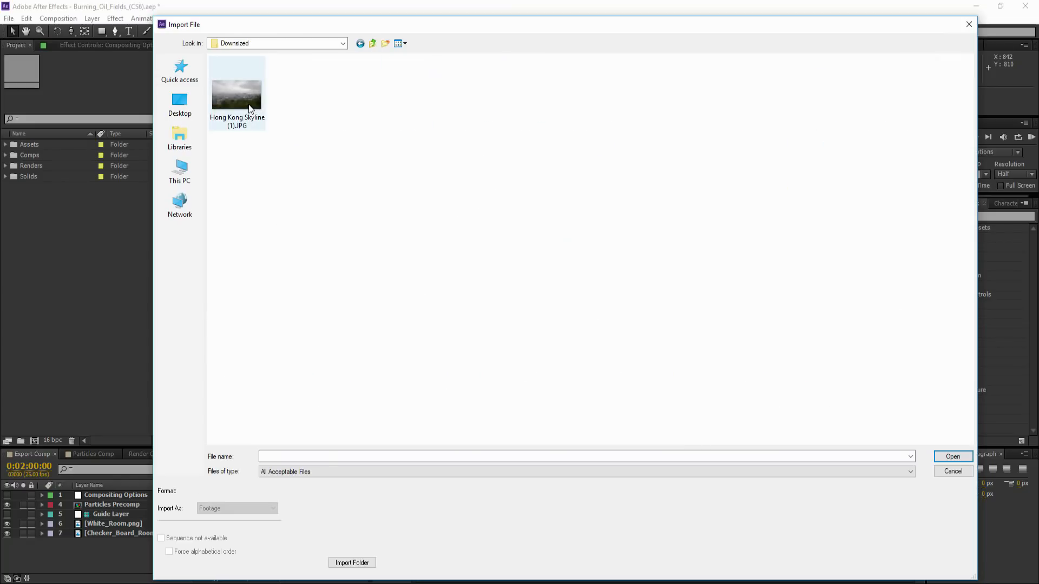
left_click(238, 95)
left_click(953, 456)
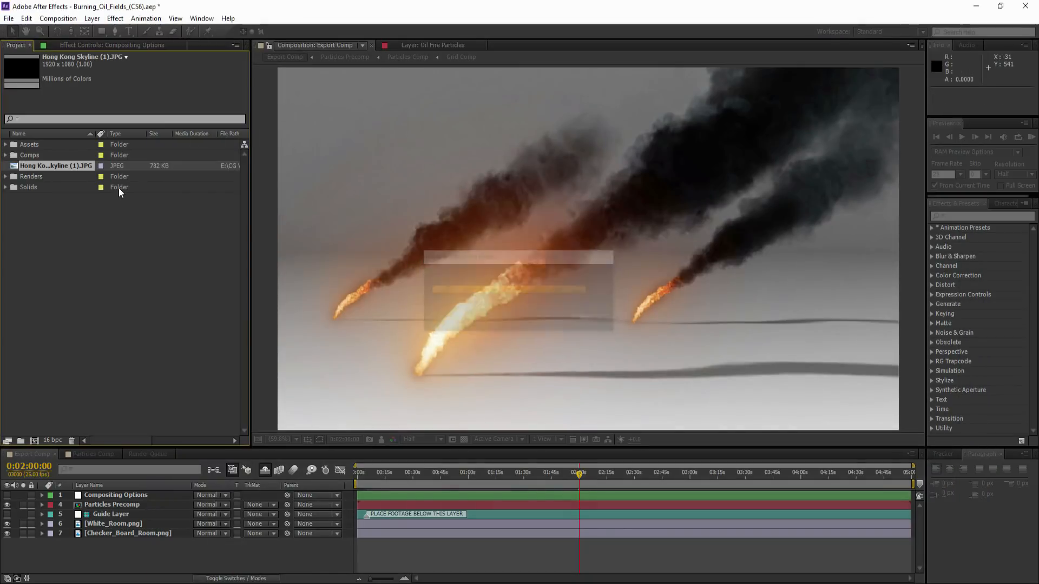
left_click_drag(44, 164, 141, 522)
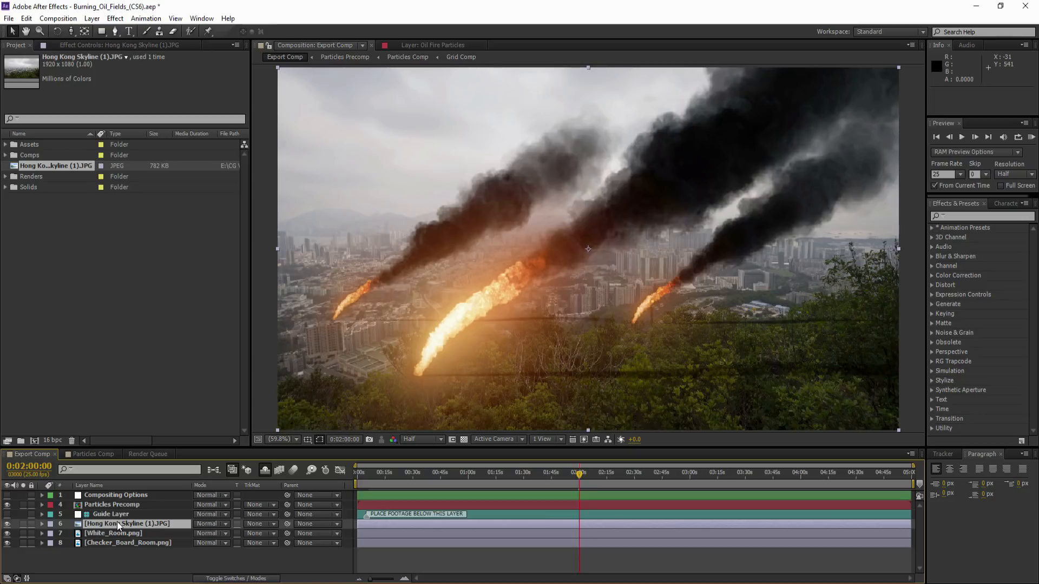
Solo the skyline photo, try scaling it to 87%, and undo the scaling and the solo.
key("s")
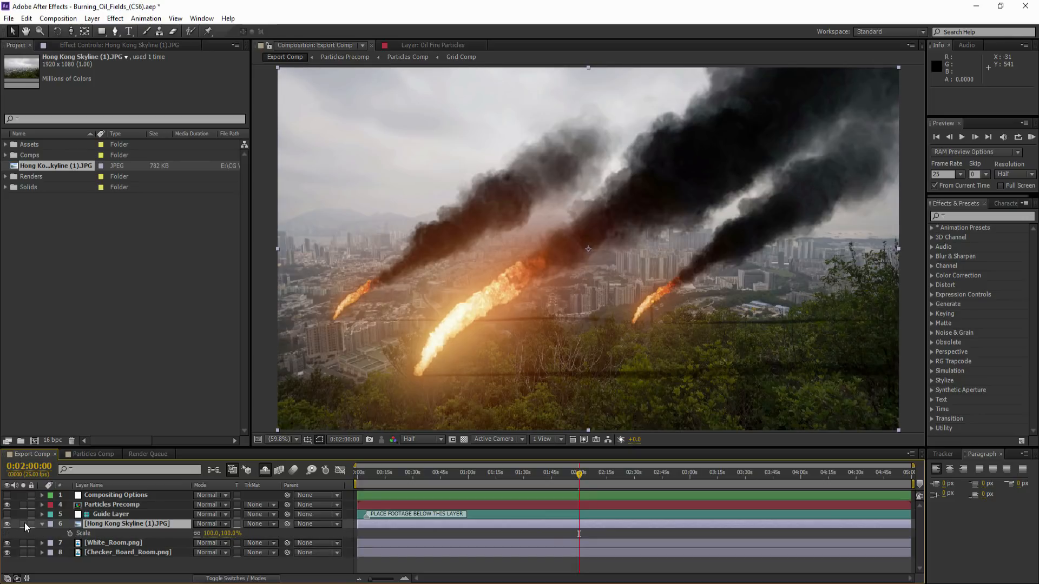
left_click(23, 524)
left_click_drag(211, 534, 203, 533)
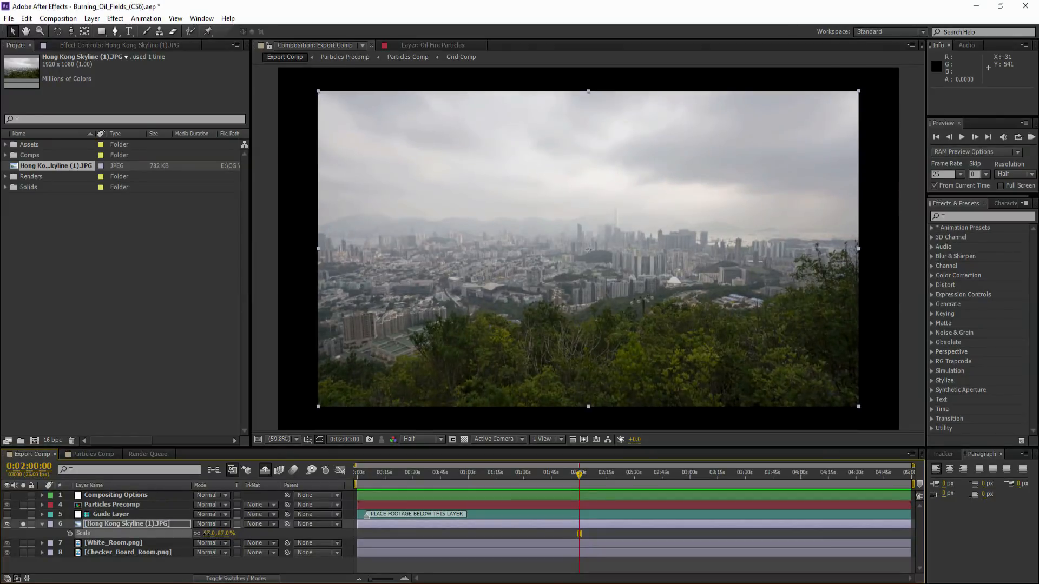
key("ctrl+z")
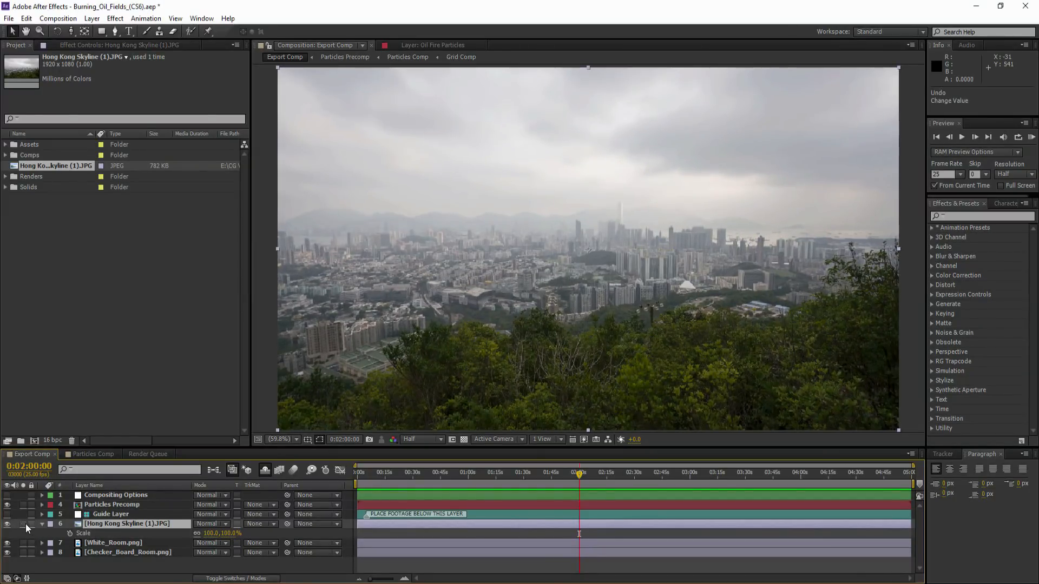
left_click(23, 523)
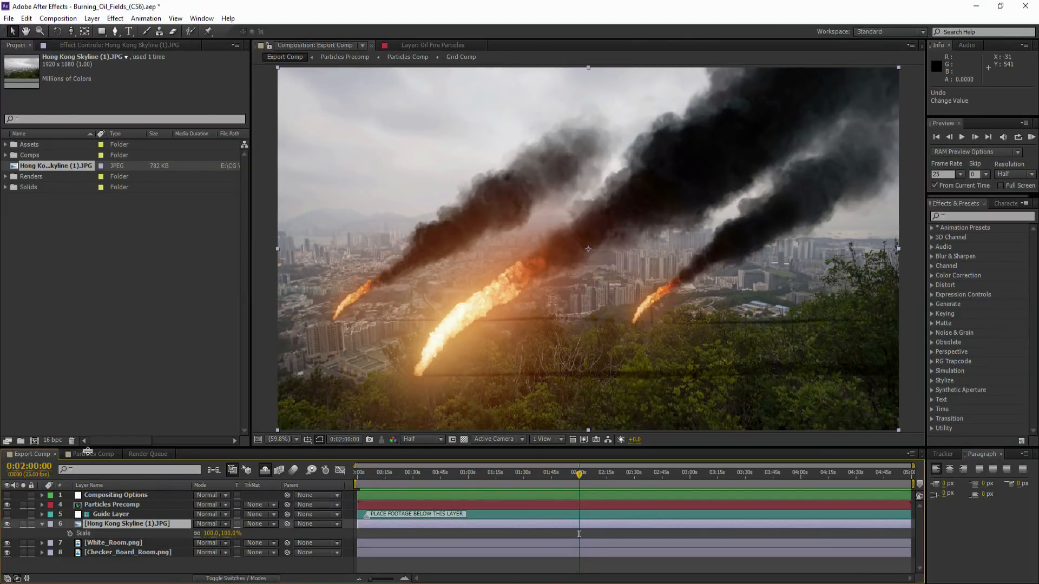
Copy the skyline photo layer and switch to Particles Comp, with the transparency grid off and the view fitted.
left_click(105, 515)
left_click(102, 524)
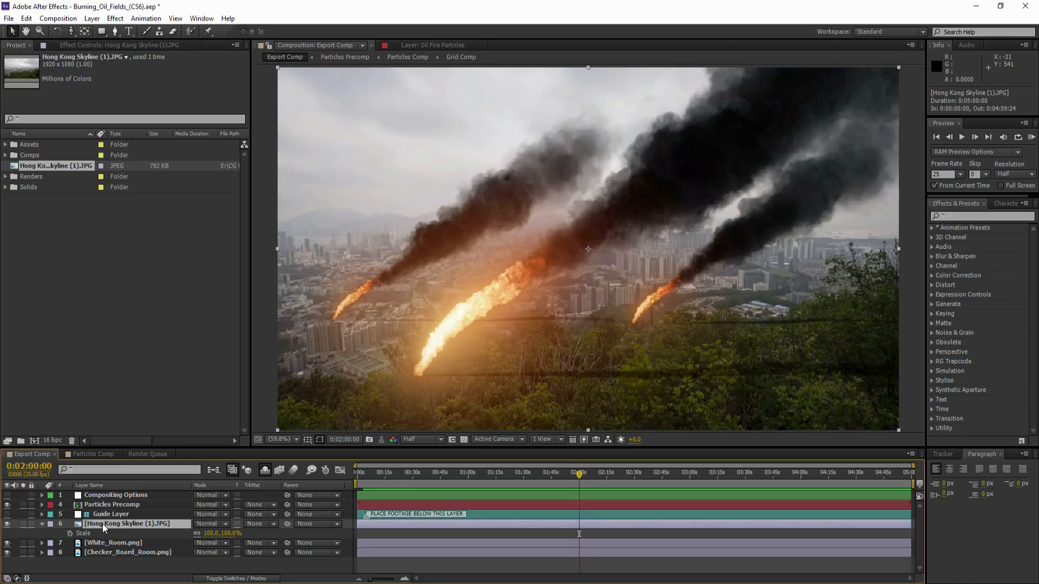
key("ctrl+c")
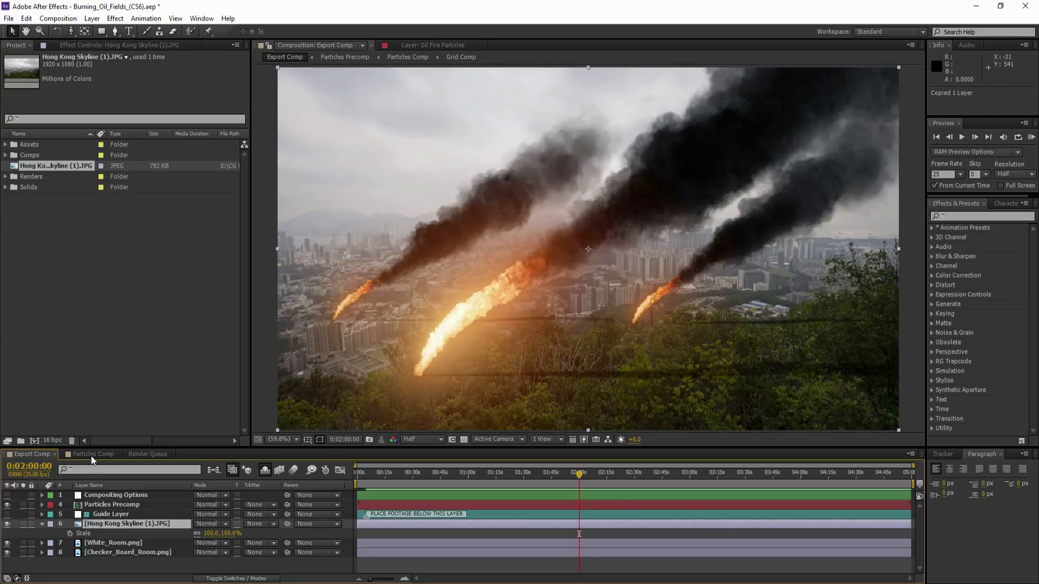
left_click(91, 455)
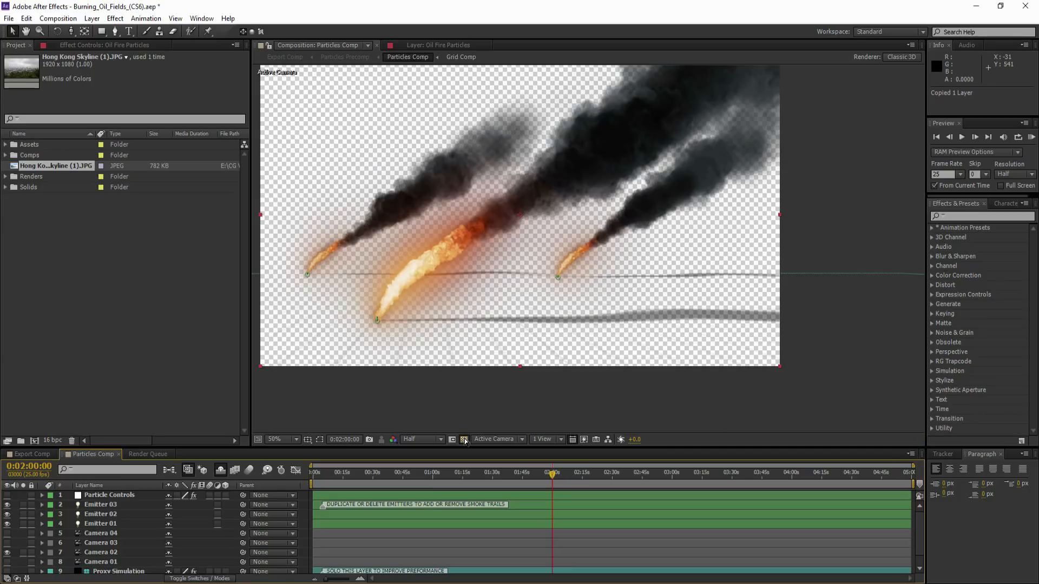
left_click(464, 440)
left_click(287, 439)
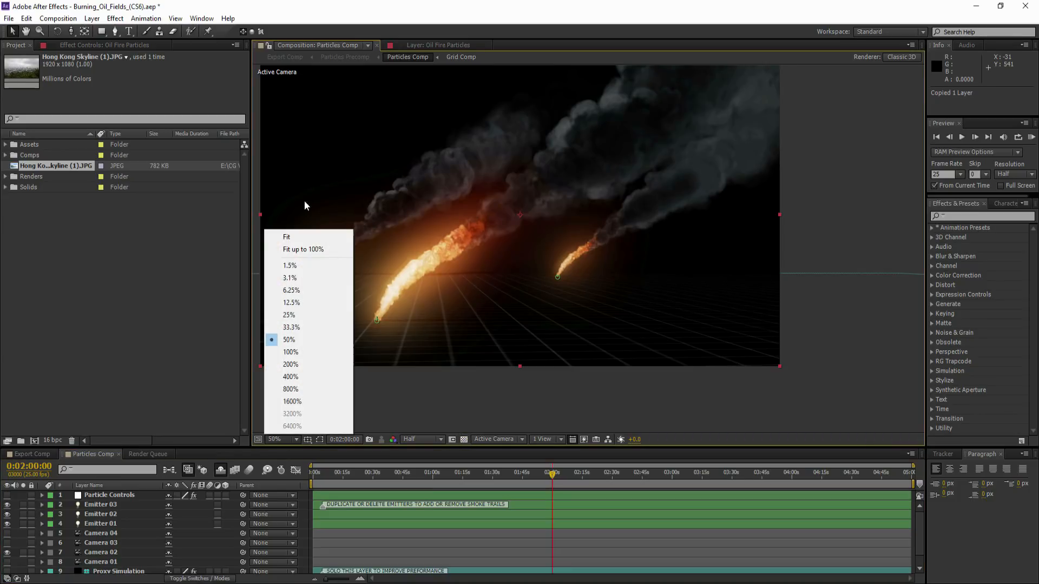
left_click(286, 237)
Paste the skyline photo into Particles Comp and move it below the Grid Comp layer.
left_click(106, 544)
key("ctrl+v")
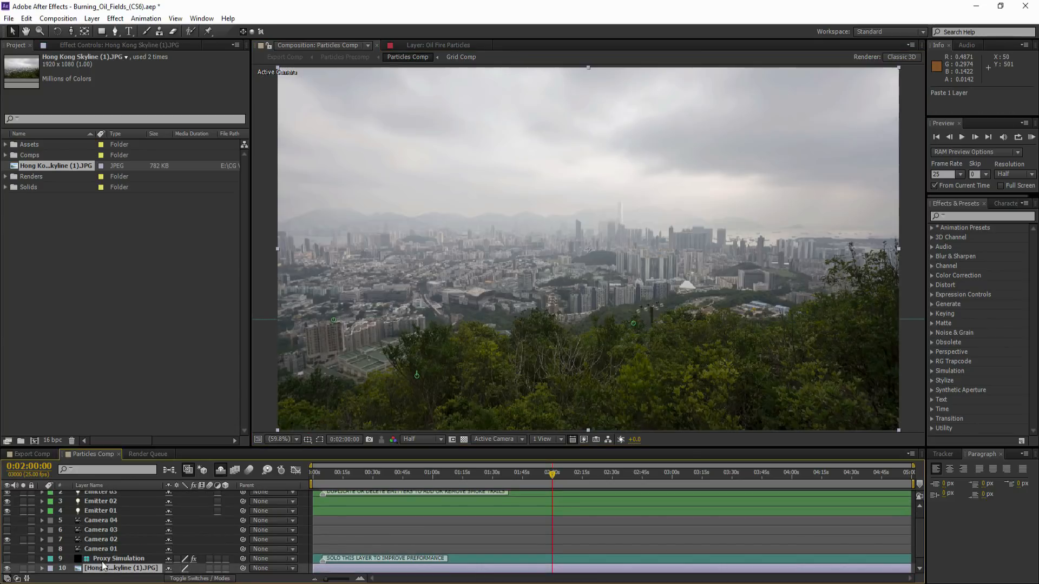
left_click_drag(103, 565, 100, 576)
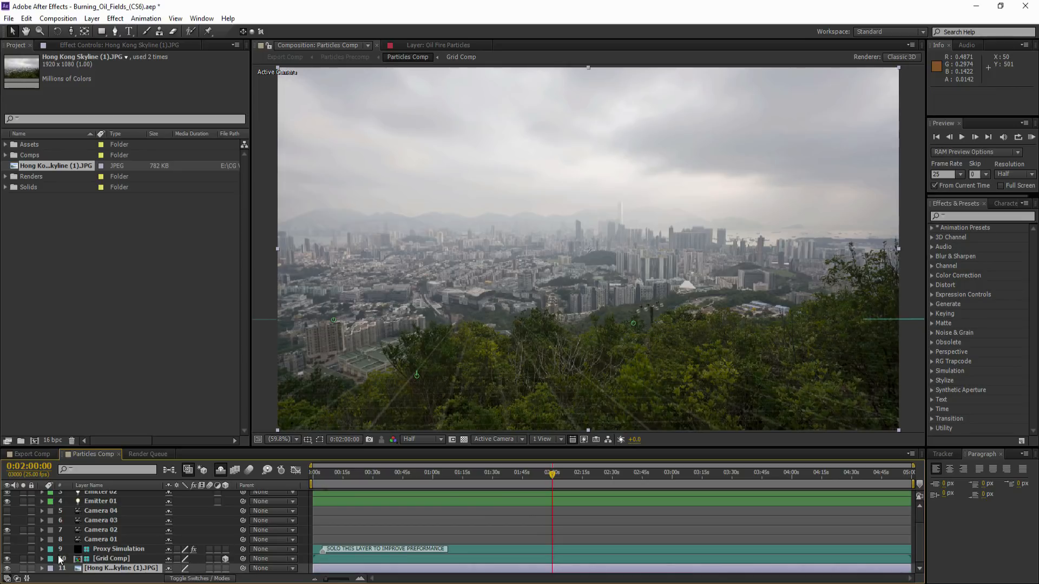
Solo the Proxy Simulation, Grid Comp and skyline photo layers in Particles Comp.
left_click(23, 549)
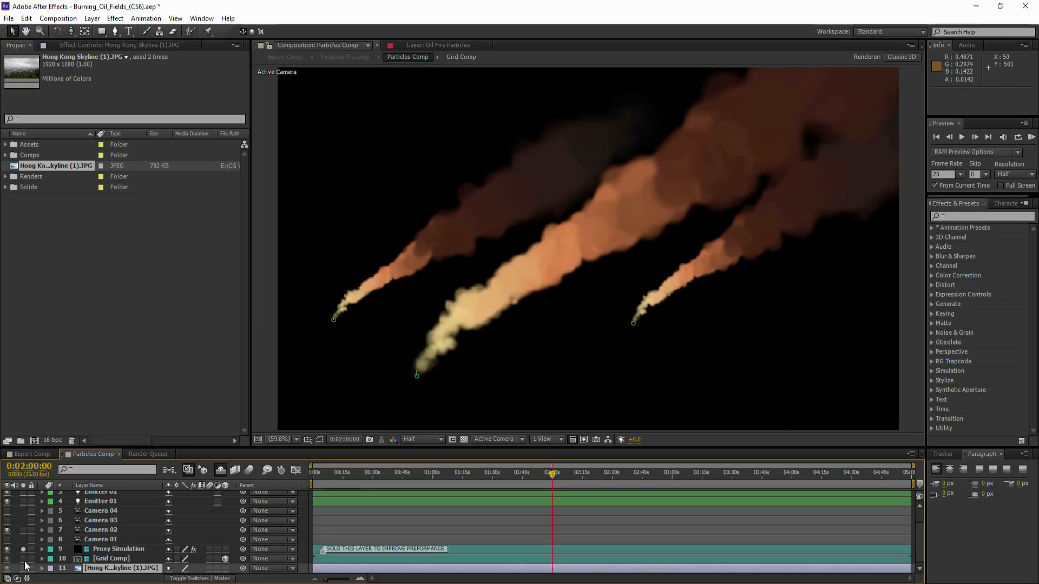
left_click_drag(24, 561, 23, 568)
left_click(90, 532)
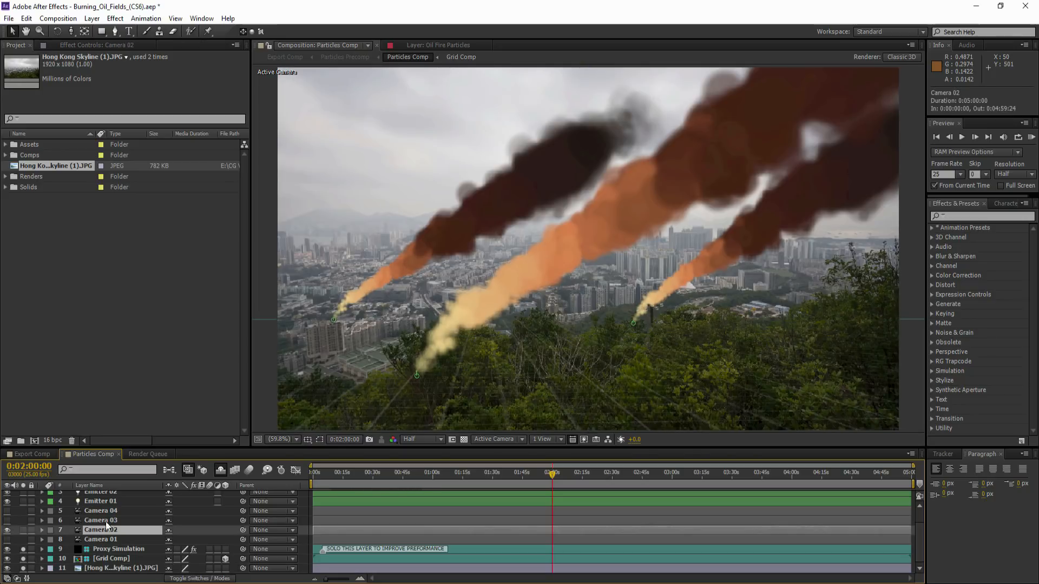
left_click_drag(71, 31, 105, 56)
Apply a Curves effect to Grid Comp and steepen its Alpha channel curve to strengthen the grid lines.
left_click(102, 559)
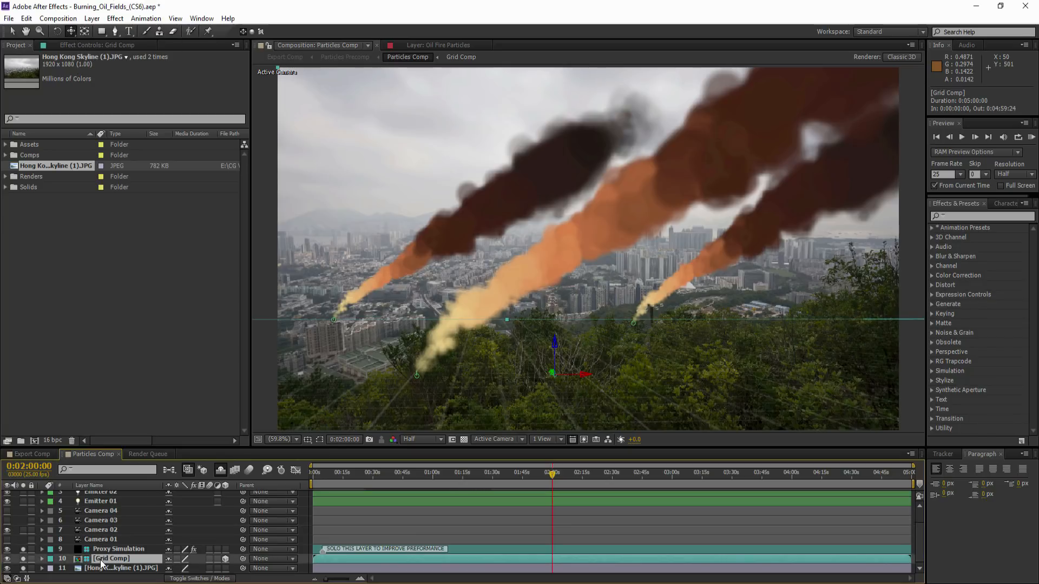
right_click(101, 561)
mouse_move(162, 301)
mouse_move(300, 391)
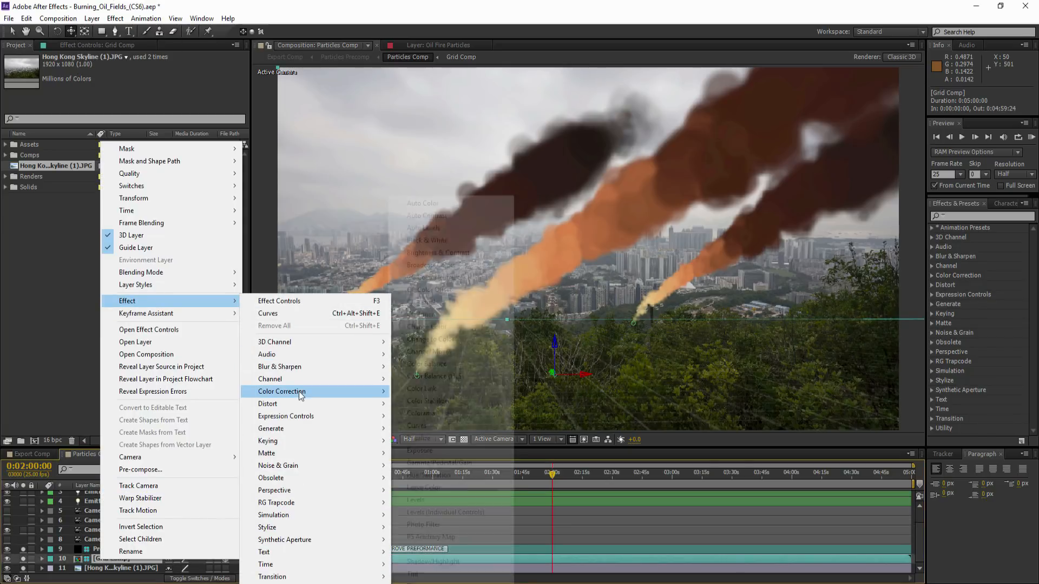
left_click(445, 430)
key("v")
left_click_drag(81, 134, 44, 117)
left_click(165, 77)
left_click(163, 138)
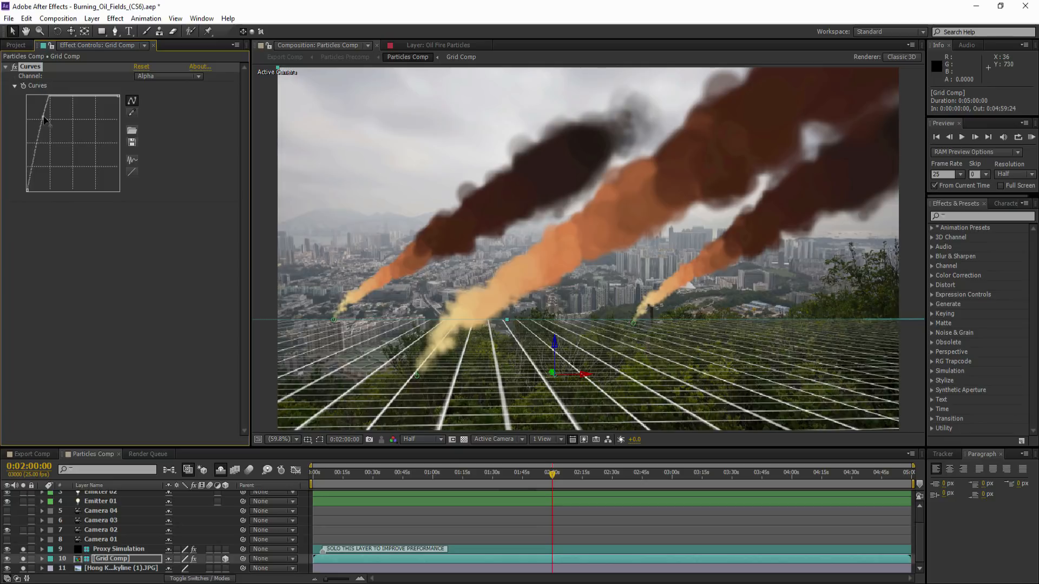
Orbit Camera 02 to view the grid from a higher, angled viewpoint over the skyline photo.
left_click(101, 530)
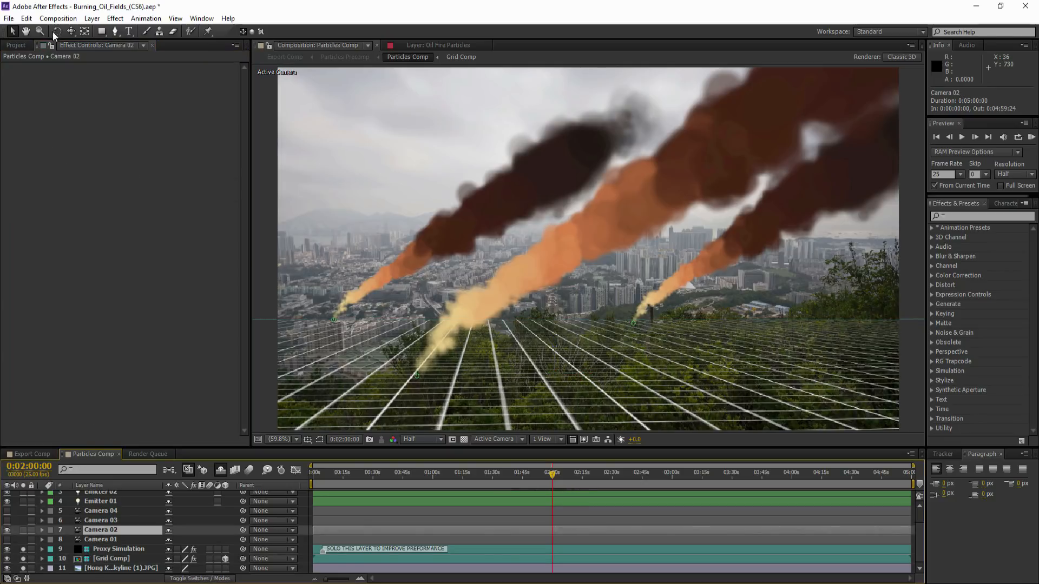
left_click_drag(71, 30, 135, 55)
left_click_drag(530, 265, 540, 273)
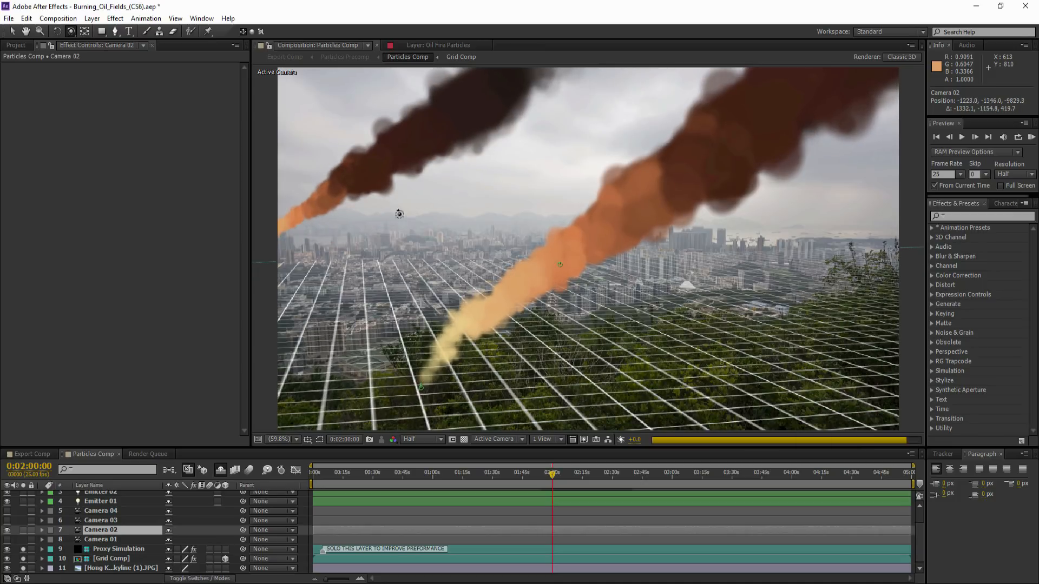
Track Camera 02 back along Z and orbit it slightly to match the photo's ground, reaching position about -6672, -3147, -30857.
left_click(71, 32)
left_click(106, 71)
left_click_drag(520, 369, 588, 485)
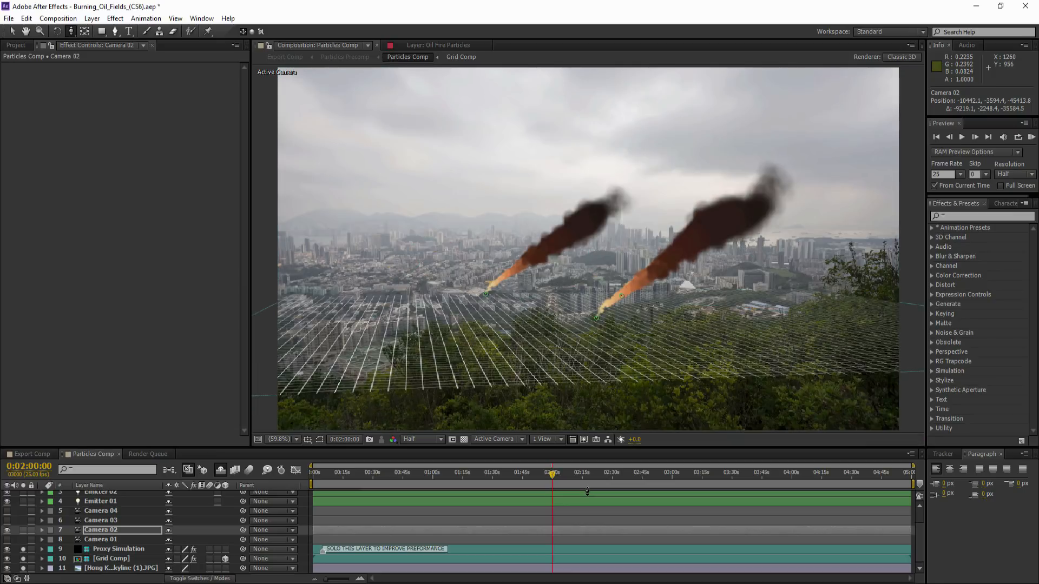
left_click_drag(588, 445, 587, 426)
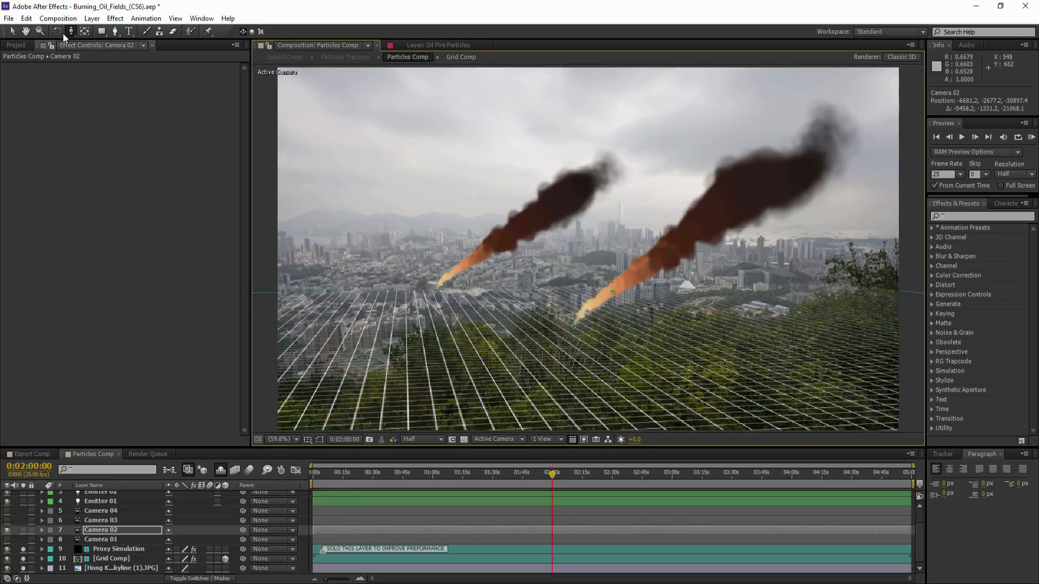
left_click_drag(74, 33, 88, 43)
left_click_drag(460, 320, 457, 322)
left_click_drag(457, 320, 449, 316)
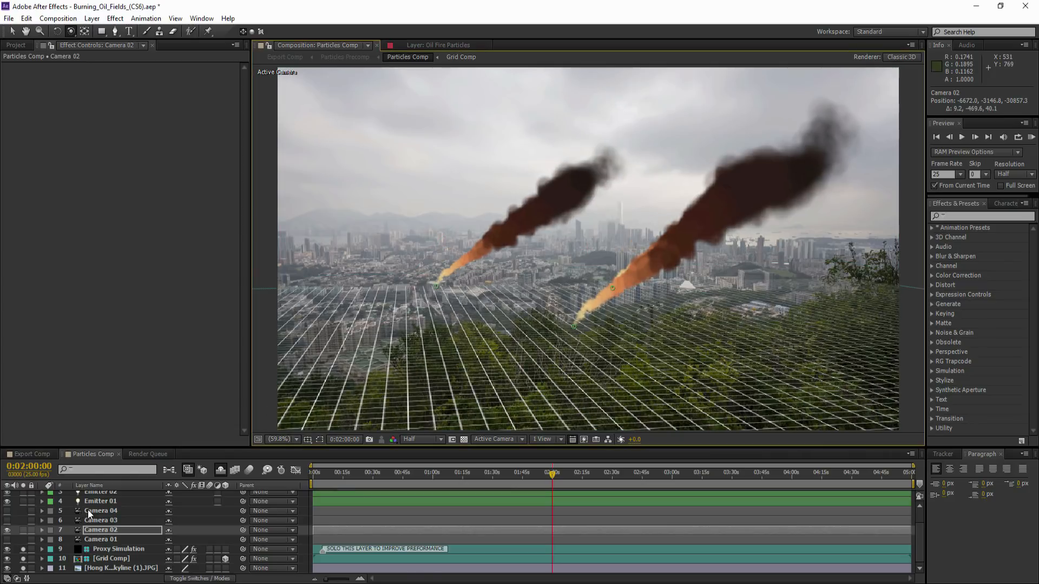
Move Emitter 03 nearer the camera along Z, and shift Emitter 02 along X to about 12515.
scroll(88, 509, "up", 2)
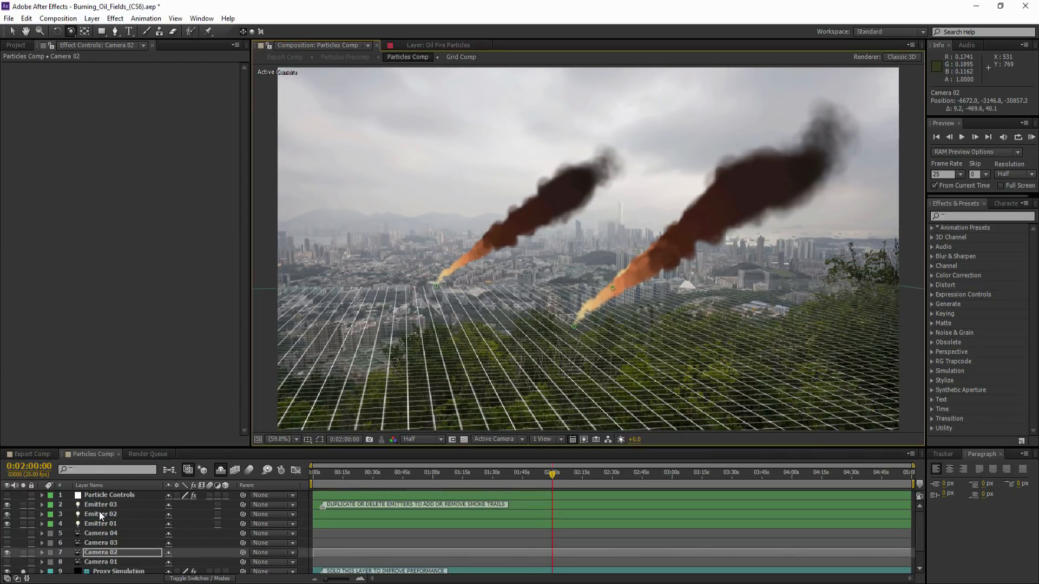
left_click(92, 505)
left_click(11, 31)
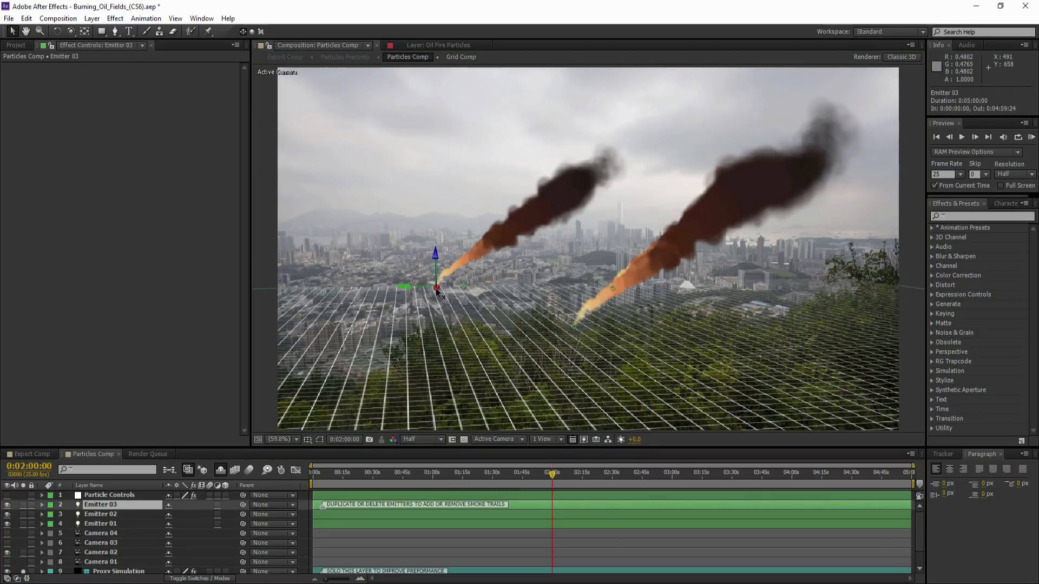
left_click_drag(437, 290, 452, 364)
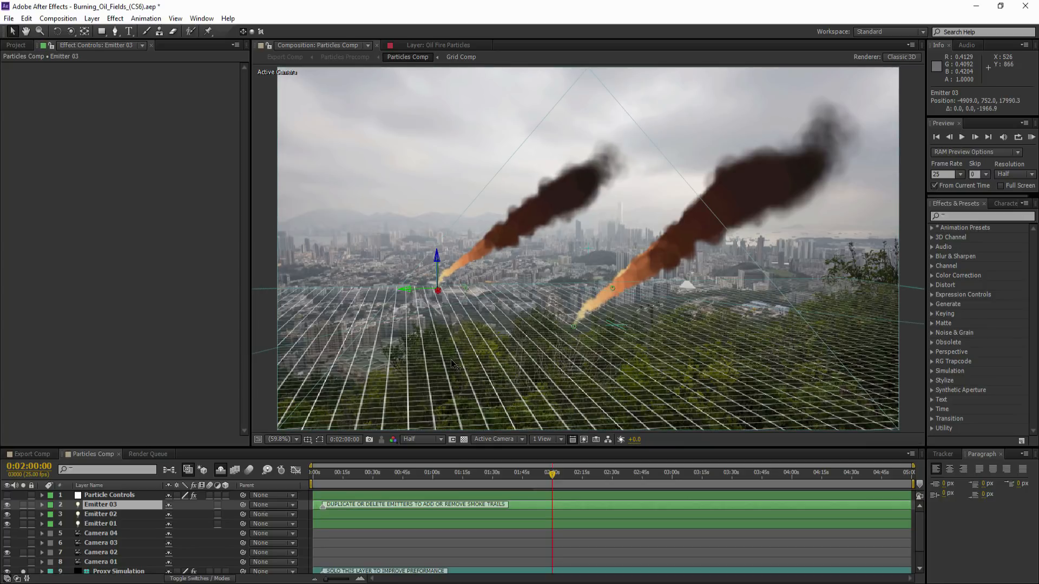
left_click_drag(480, 436, 553, 570)
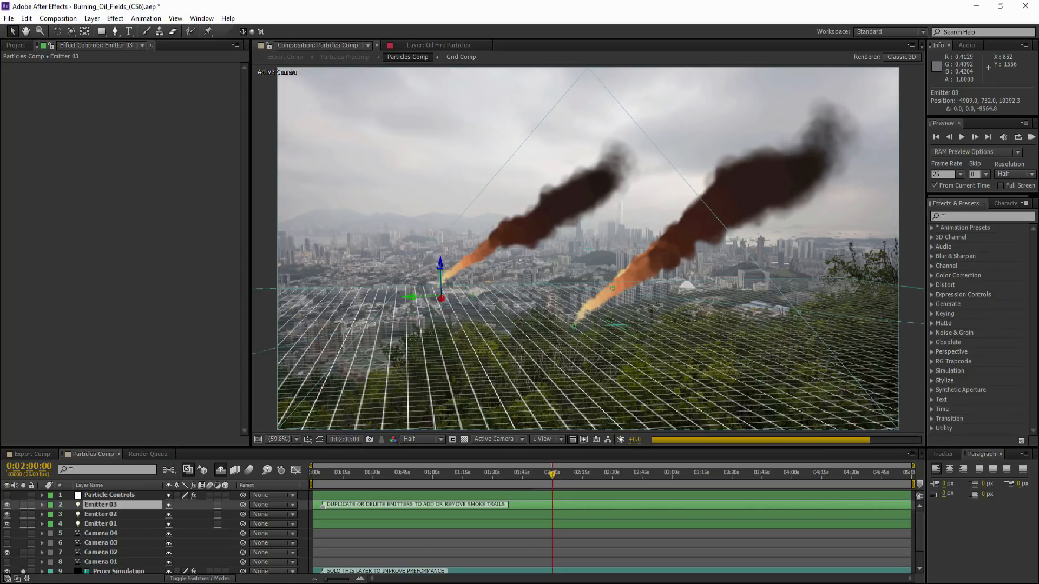
left_click(104, 516)
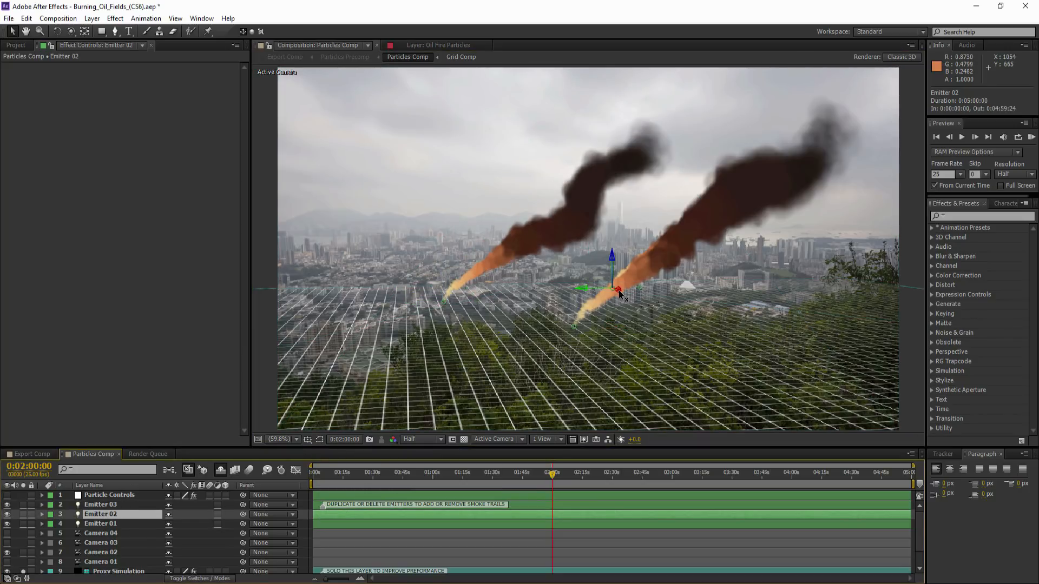
left_click_drag(583, 291, 836, 274)
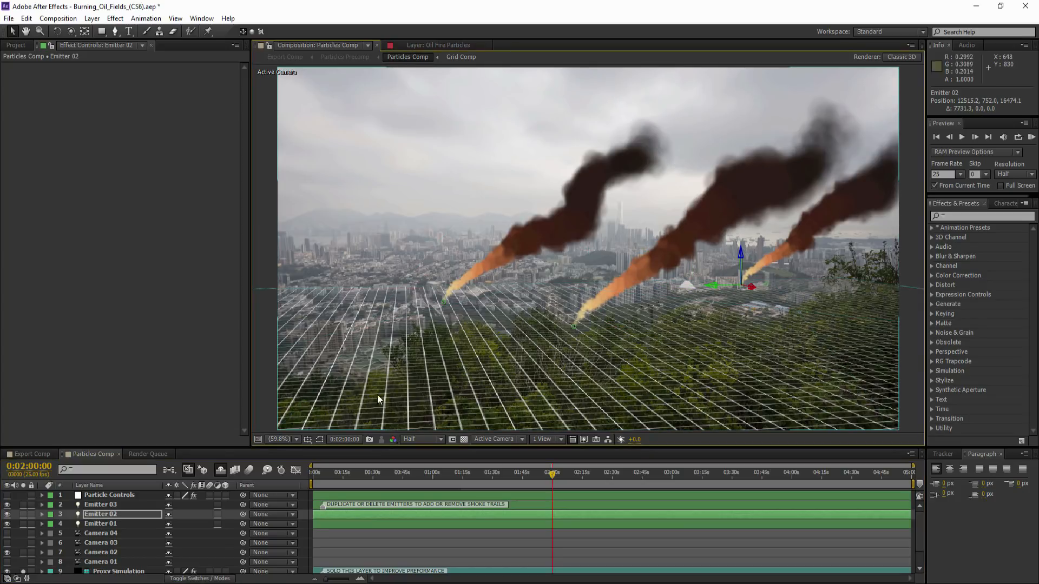
Move Emitter 01 towards the camera and sideways to position about -3645, 752, -8350, within the foreground trees.
left_click(93, 528)
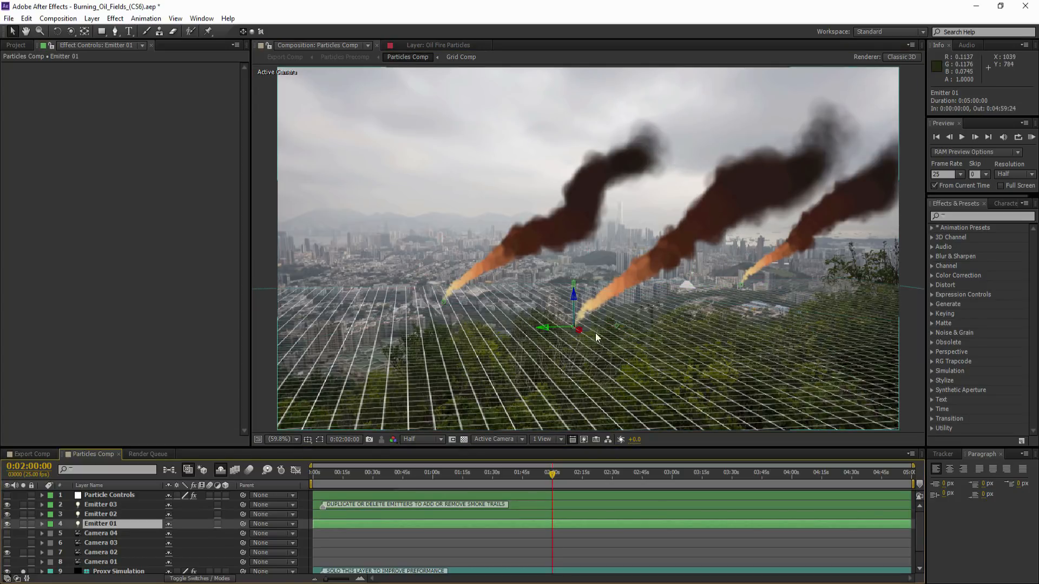
left_click_drag(601, 353, 741, 498)
left_click_drag(774, 532, 792, 558)
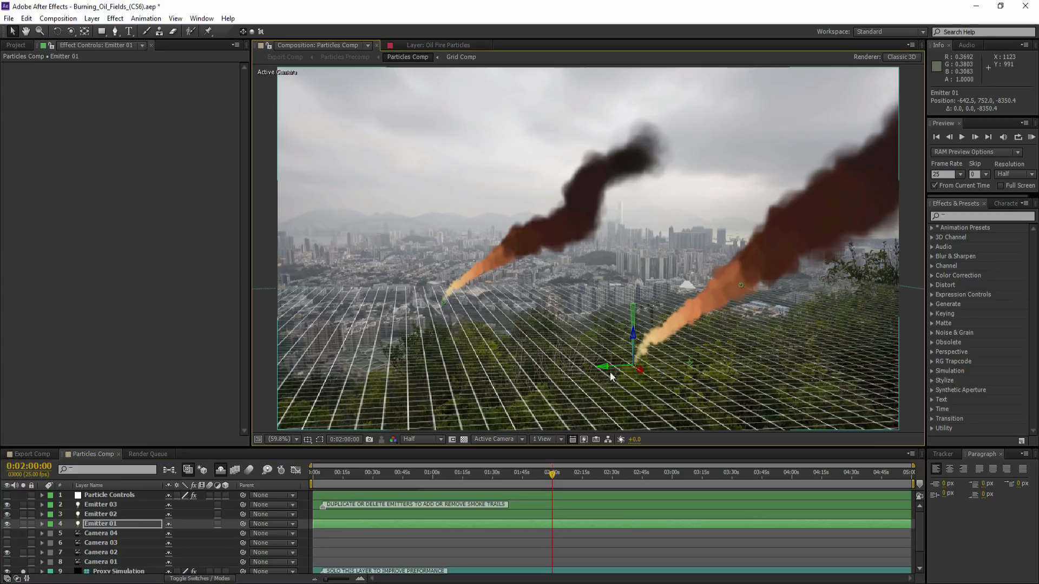
left_click_drag(586, 363, 508, 375)
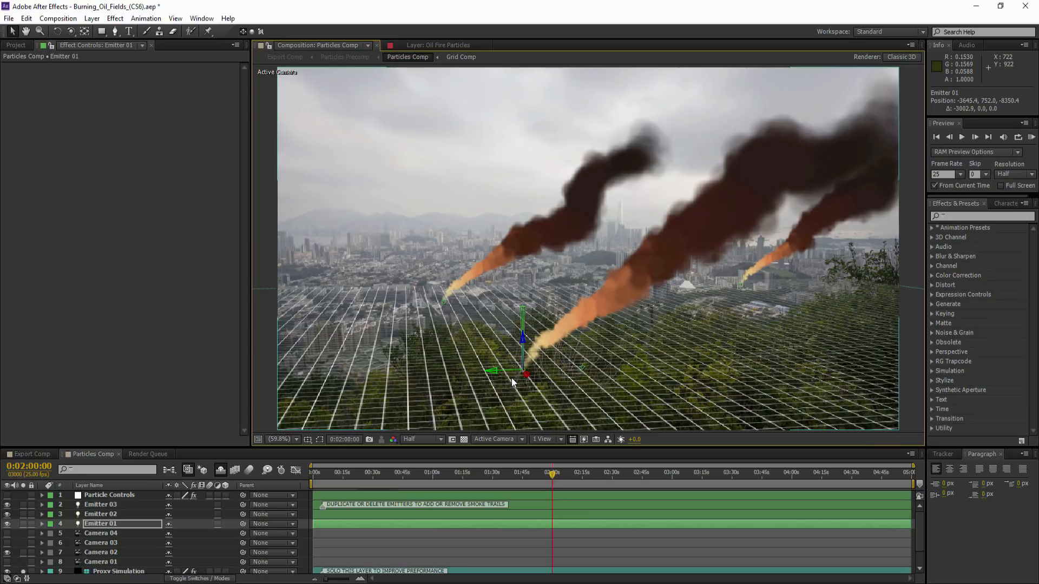
Unsolo Grid Comp, leaving Proxy Simulation and the skyline photo soloed.
scroll(94, 560, "down", 1)
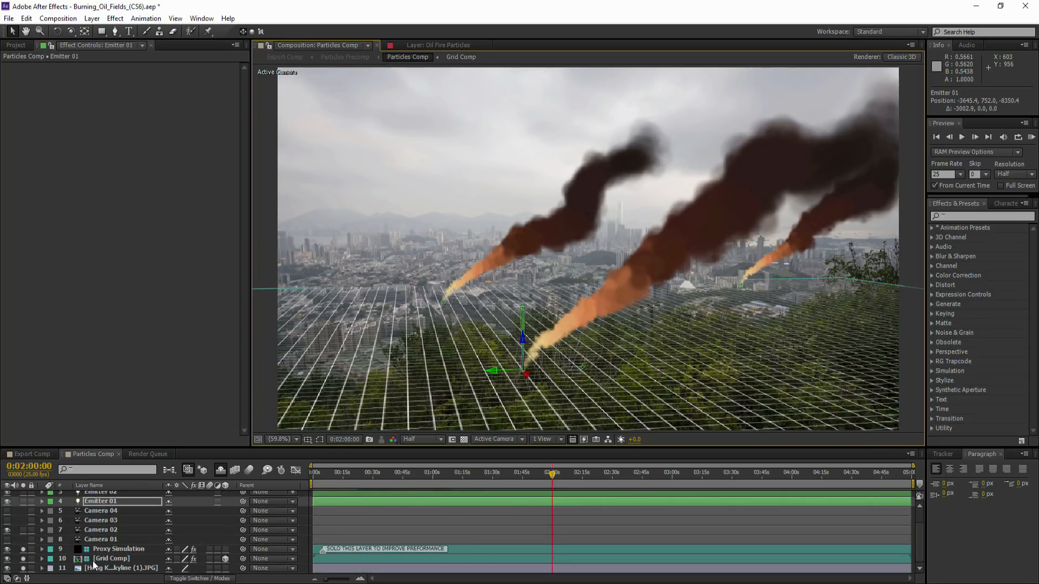
left_click(23, 558)
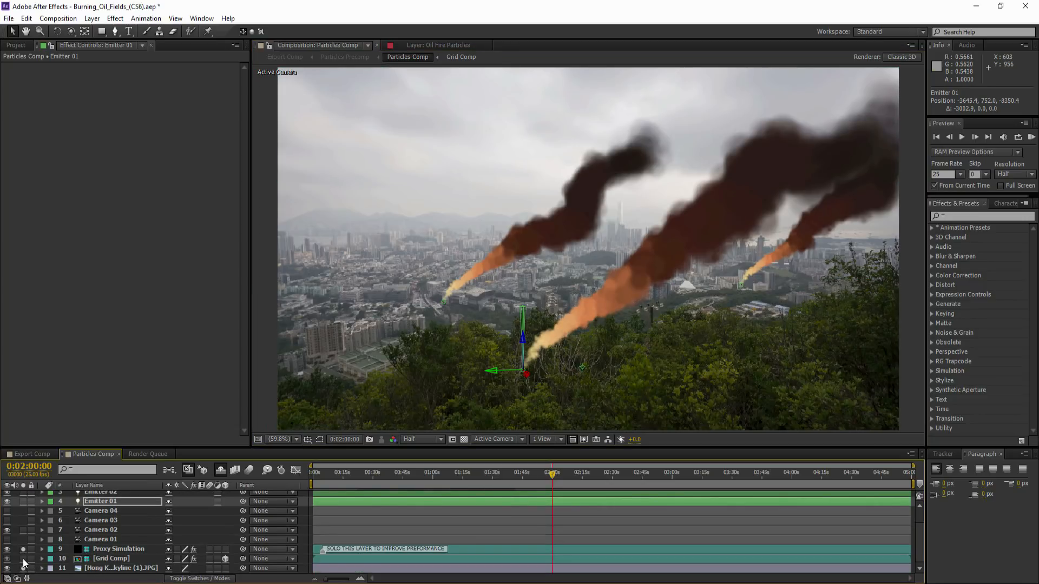
left_click(23, 568)
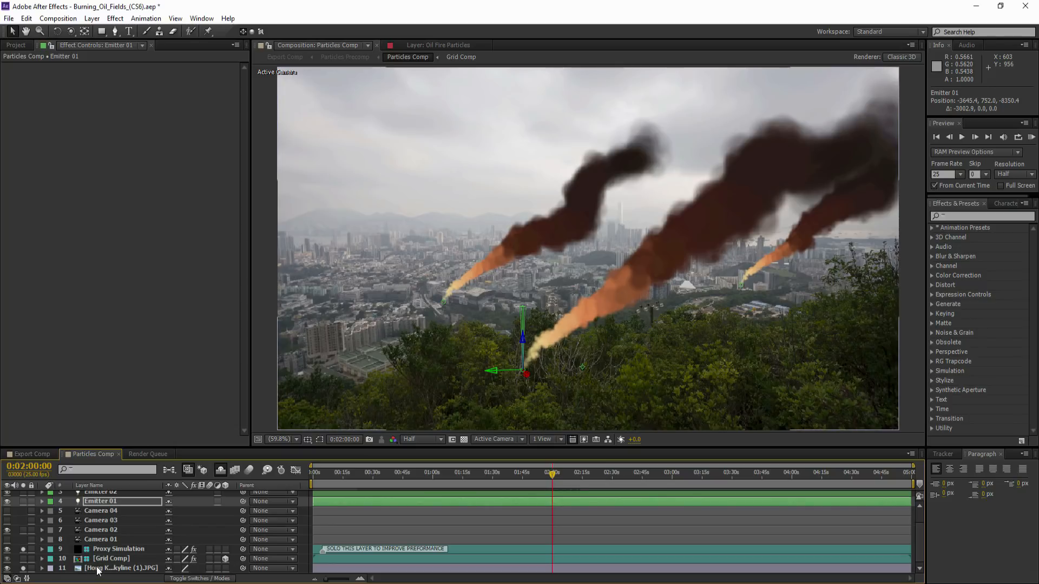
Copy the soloed skyline photo layer from Particles Comp and paste it above Particles Comp in Particles Precomp.
left_click(99, 568)
key("ctrl+c")
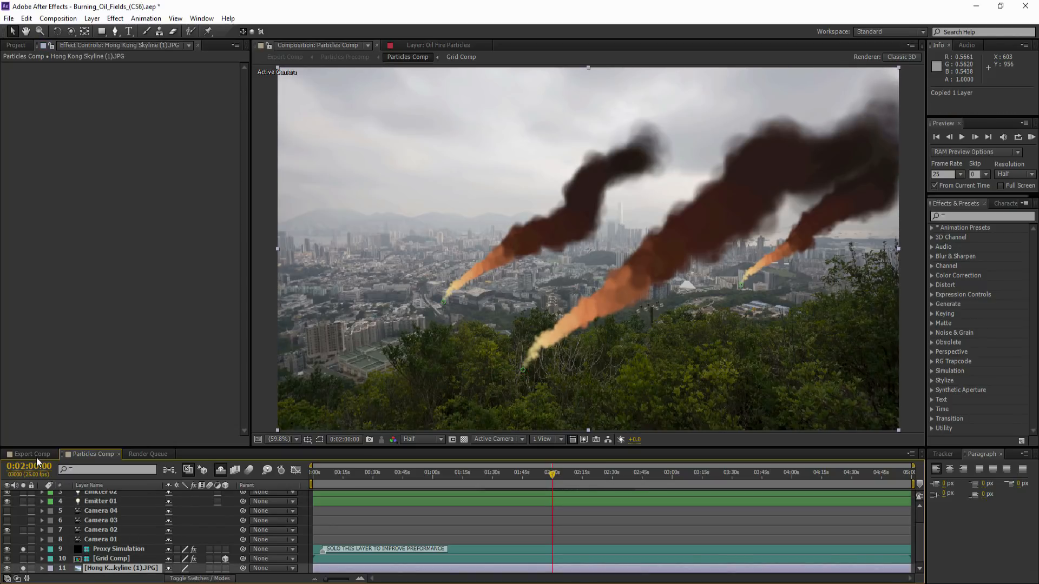
left_click(34, 455)
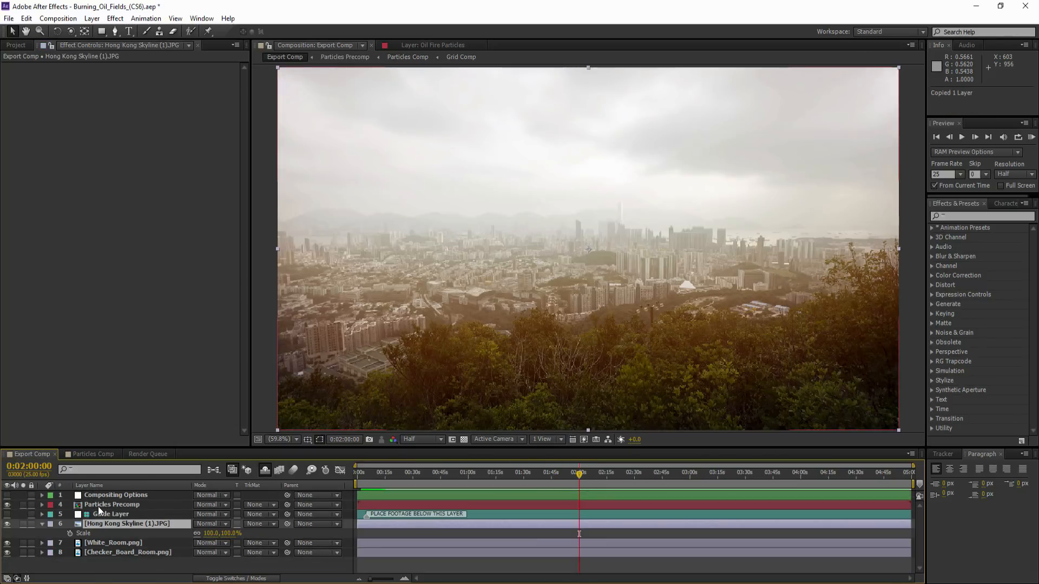
double_click(99, 507)
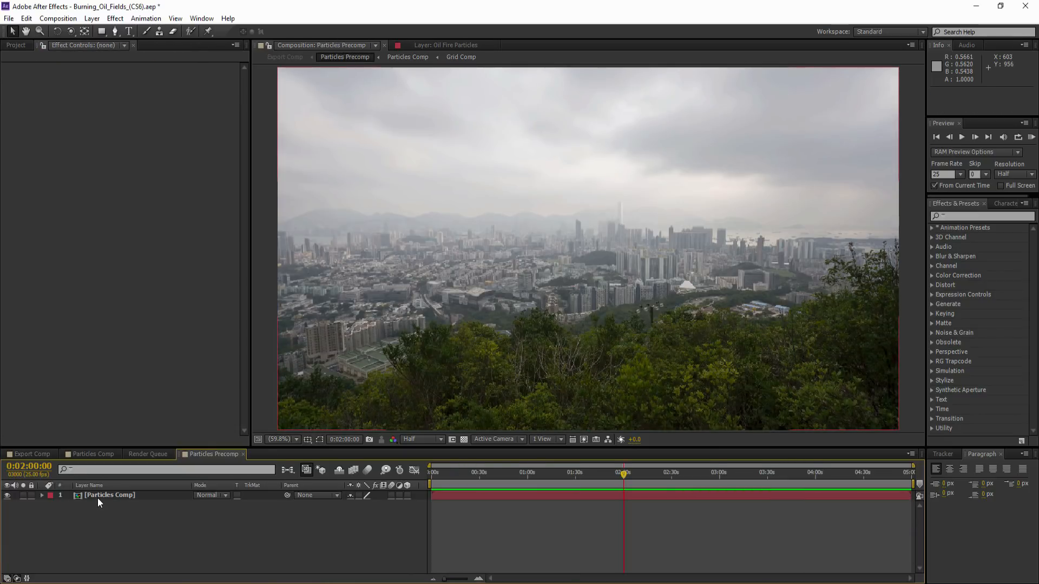
double_click(98, 497)
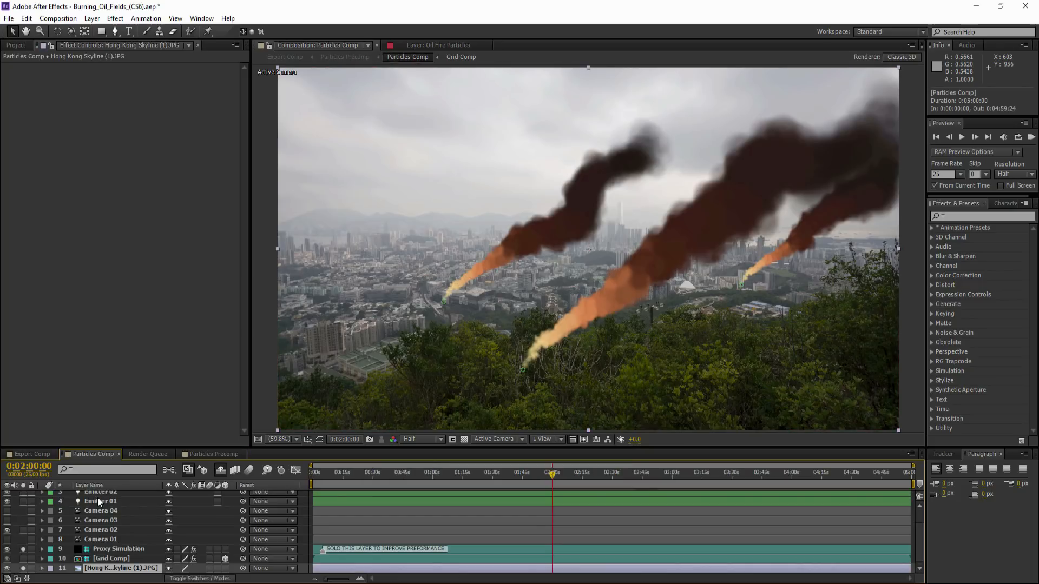
left_click(213, 454)
key("ctrl+v")
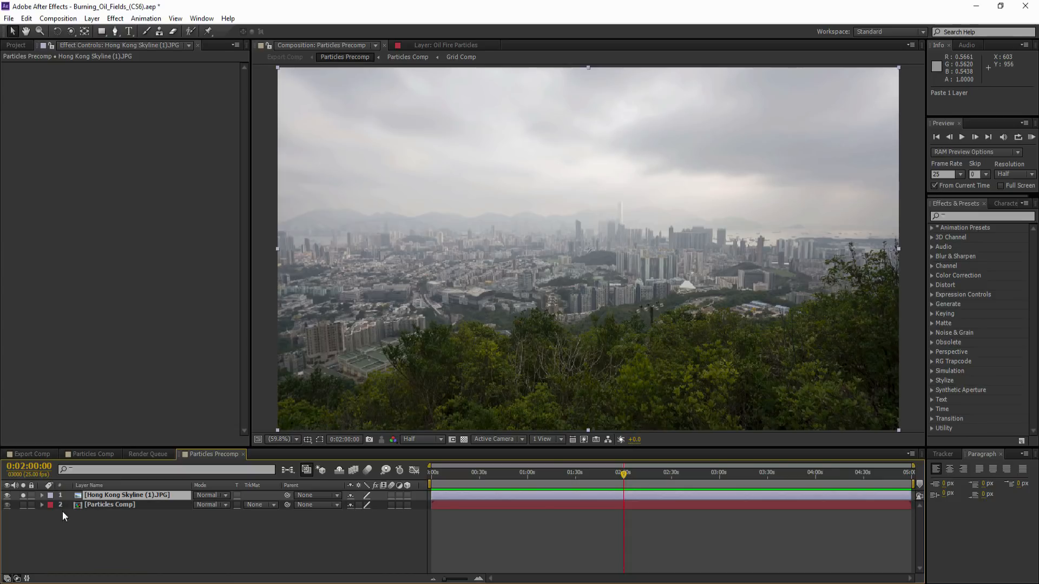
Create a white (FFFFFF) solid at the top of Particles Precomp and hide it.
right_click(78, 523)
mouse_move(108, 405)
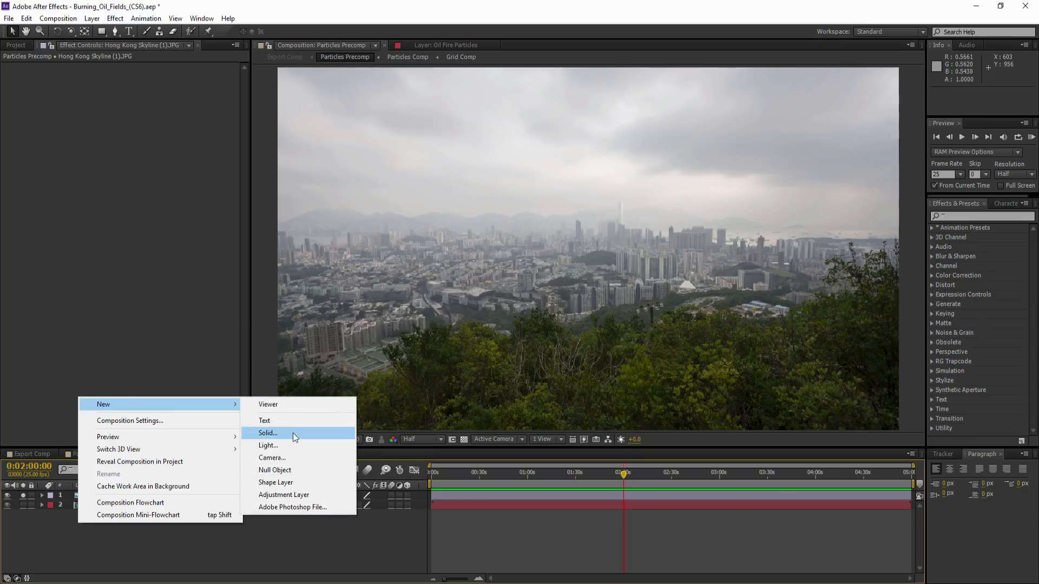
left_click(289, 433)
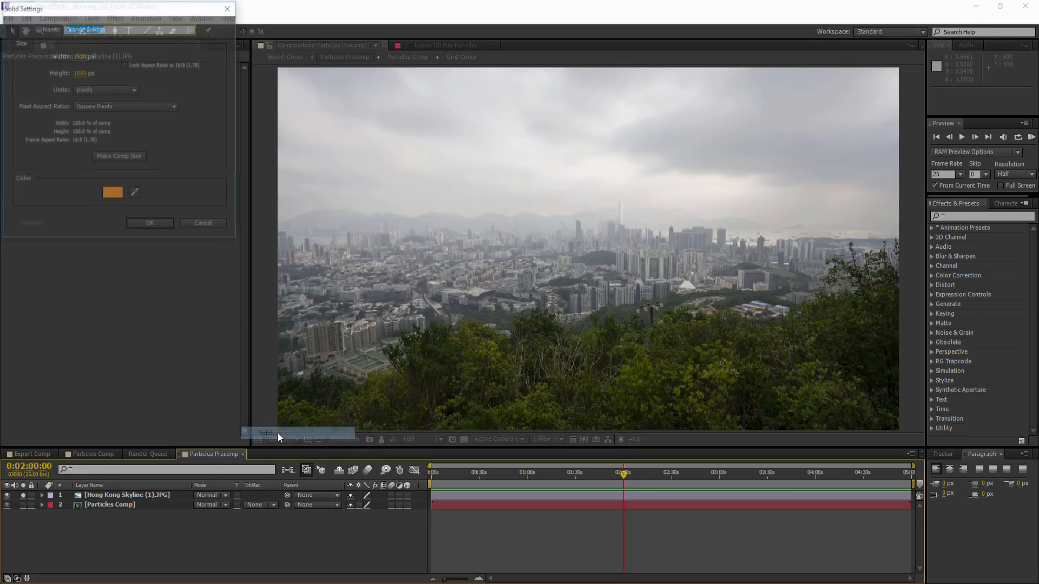
left_click(113, 203)
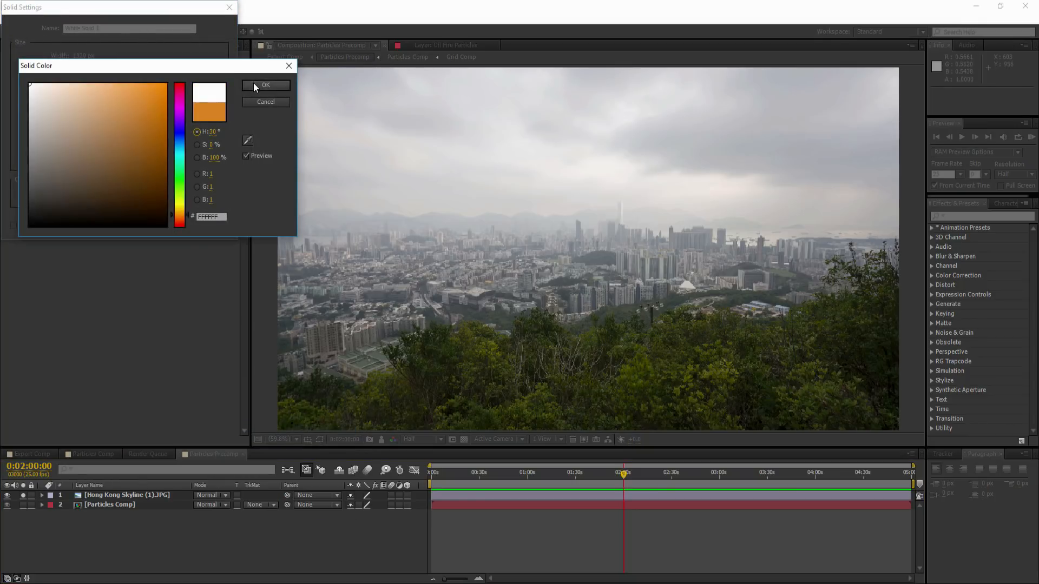
left_click(253, 82)
left_click(144, 225)
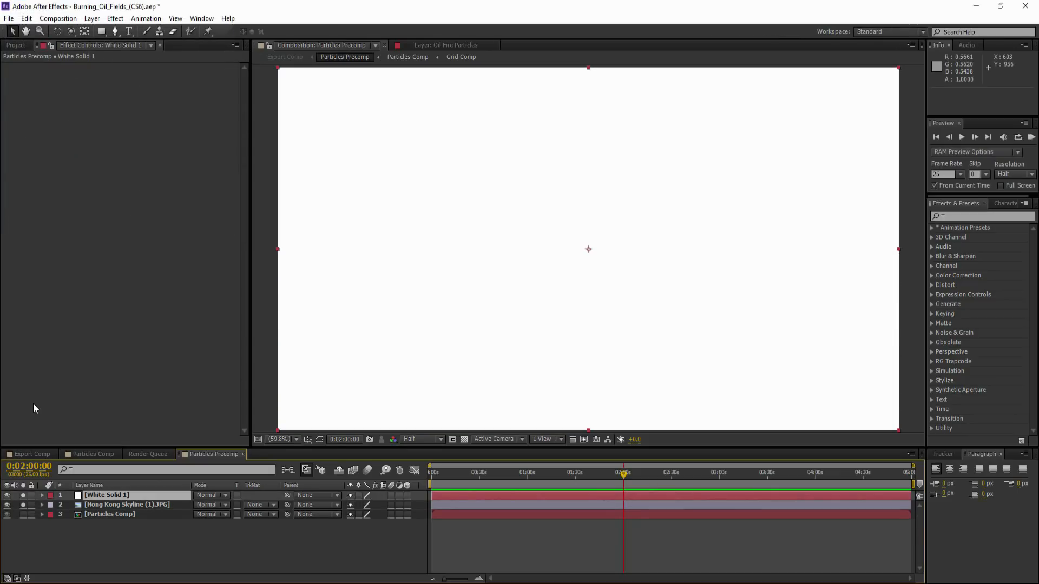
left_click(6, 495)
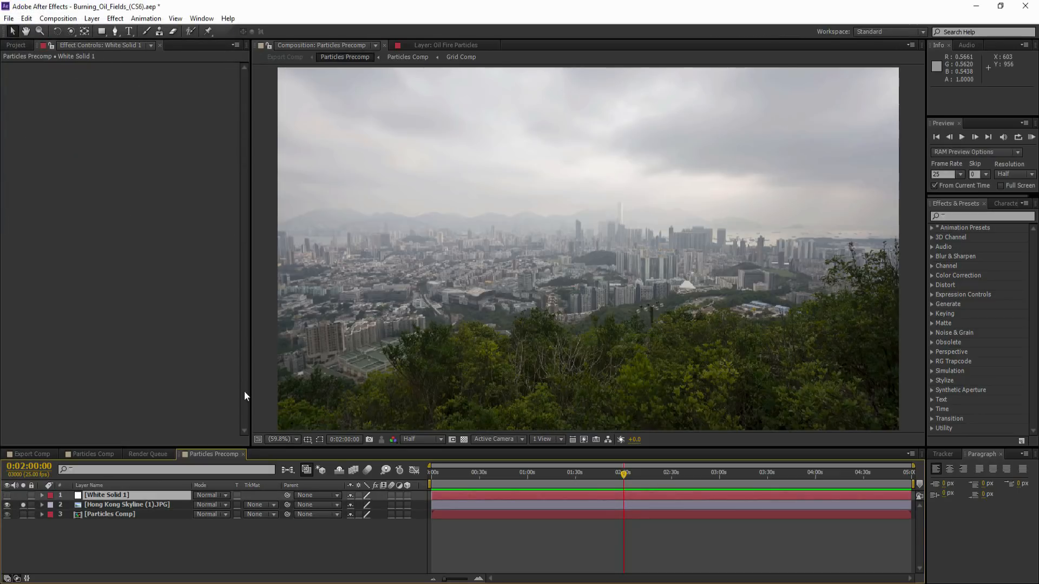
Check in Particles Comp where the nearest smoke trail meets the trees, and set the Particles Precomp preview resolution to Full.
left_click(114, 30)
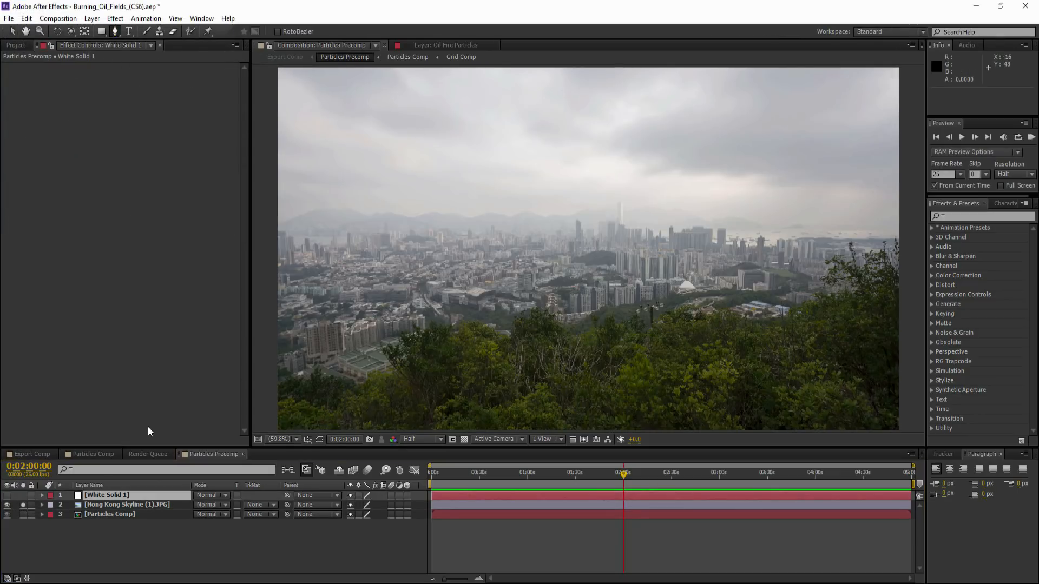
left_click(93, 456)
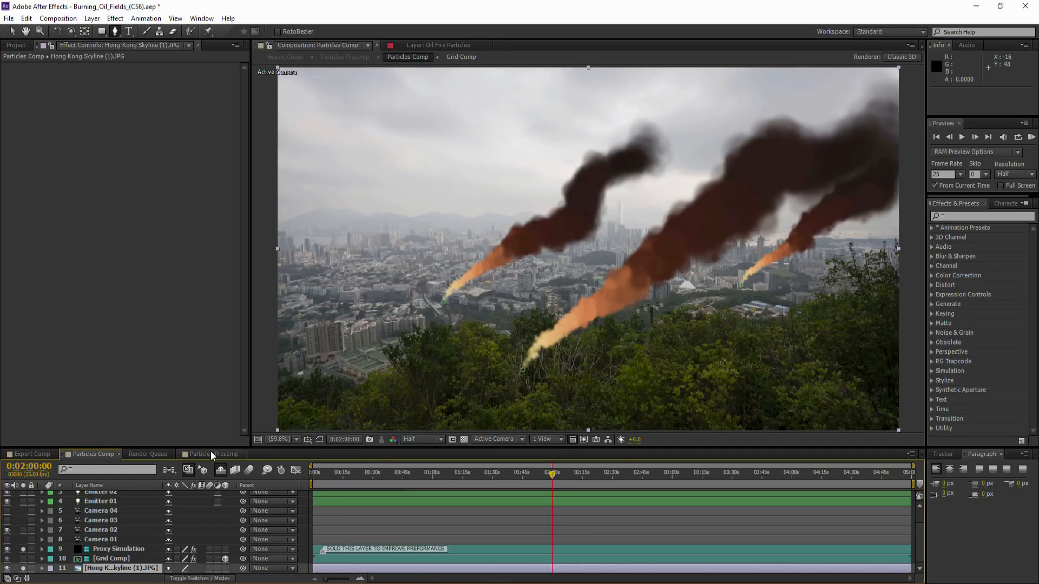
left_click(212, 453)
scroll(558, 347, "up", 2)
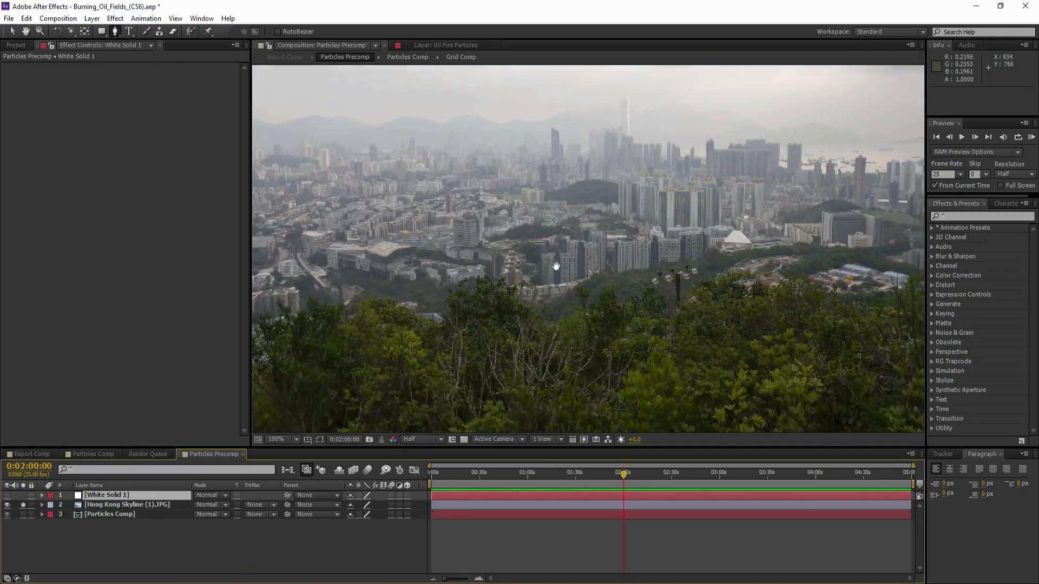
scroll(556, 265, "up", 1)
left_click(412, 440)
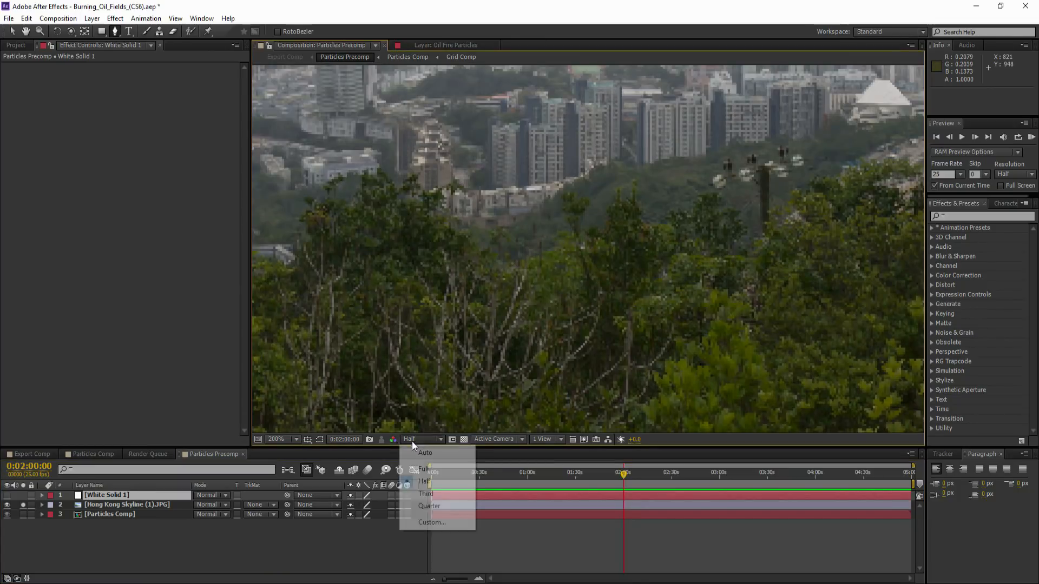
left_click(422, 468)
scroll(533, 276, "up", 1)
scroll(646, 254, "down", 2)
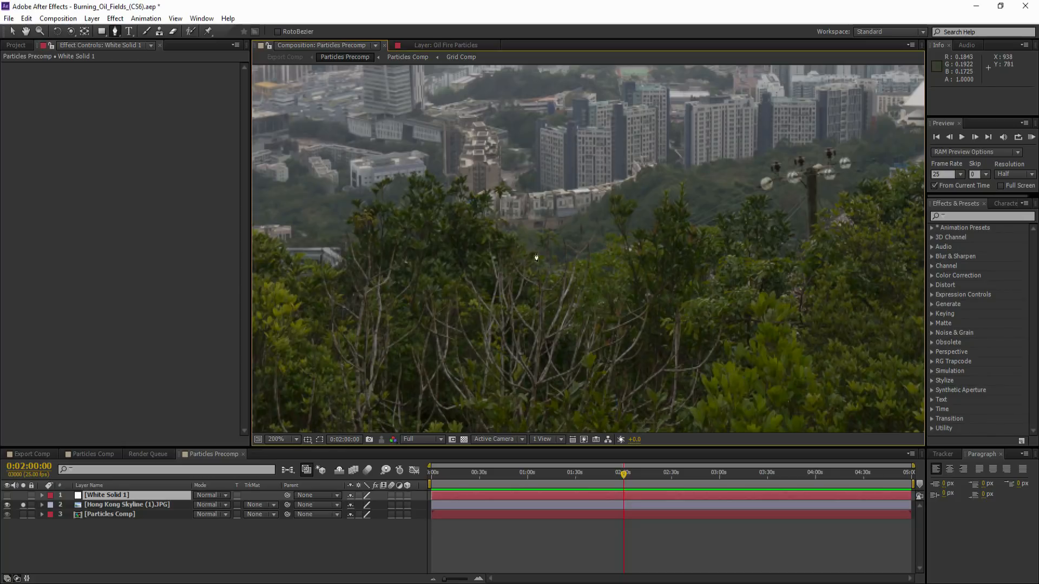
Draw a closed Pen tool mask on White Solid 1, tracing the central foreground treetops and closing it through the foliage below.
left_click(309, 294)
left_click(327, 272)
left_click(340, 263)
left_click(359, 241)
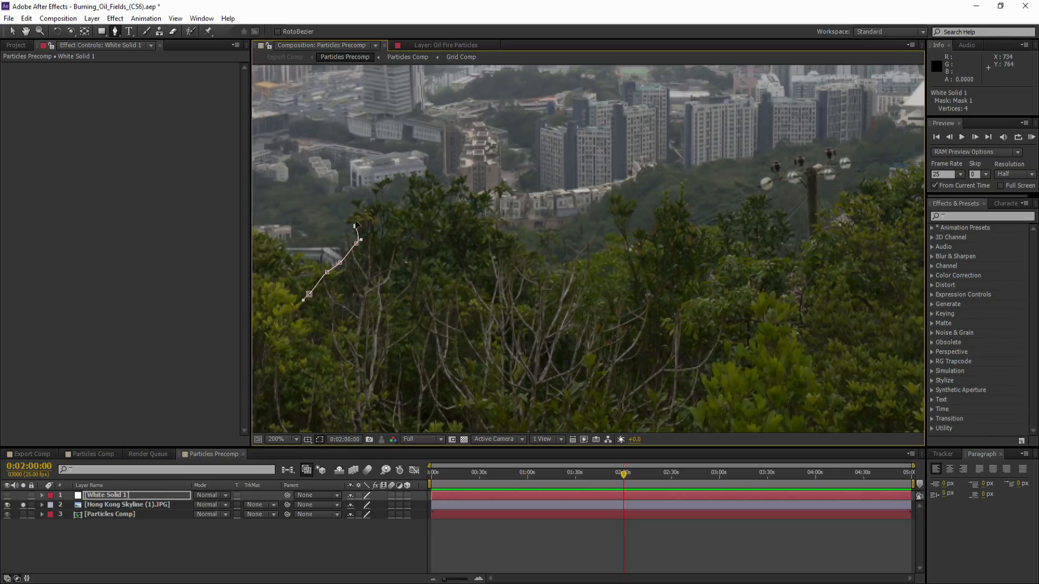
left_click(378, 223)
left_click_drag(386, 236, 411, 190)
left_click(459, 200)
left_click(481, 196)
left_click(494, 205)
left_click(483, 220)
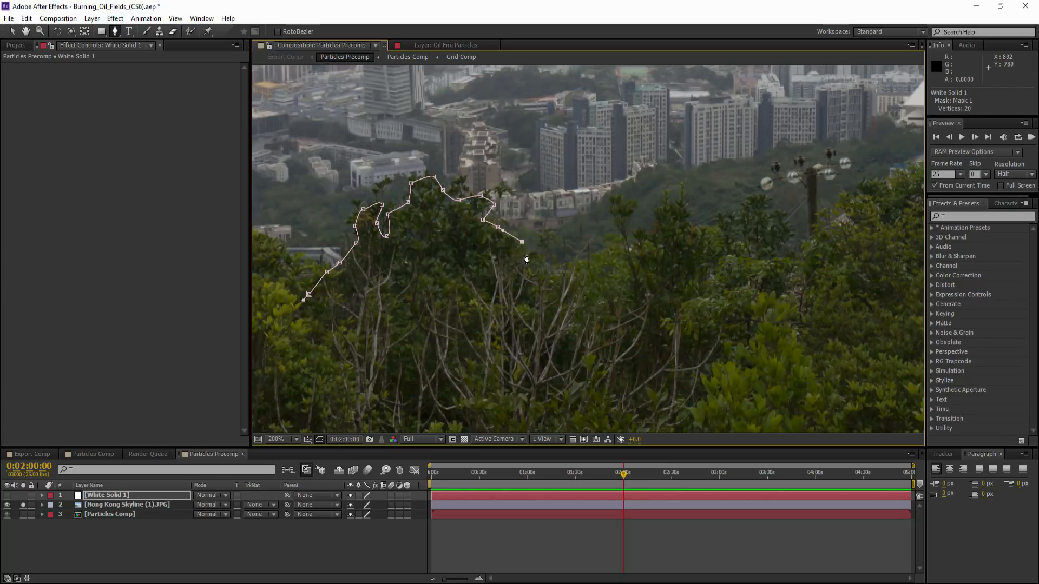
left_click(548, 265)
left_click_drag(569, 268, 633, 247)
left_click(600, 258)
left_click(611, 267)
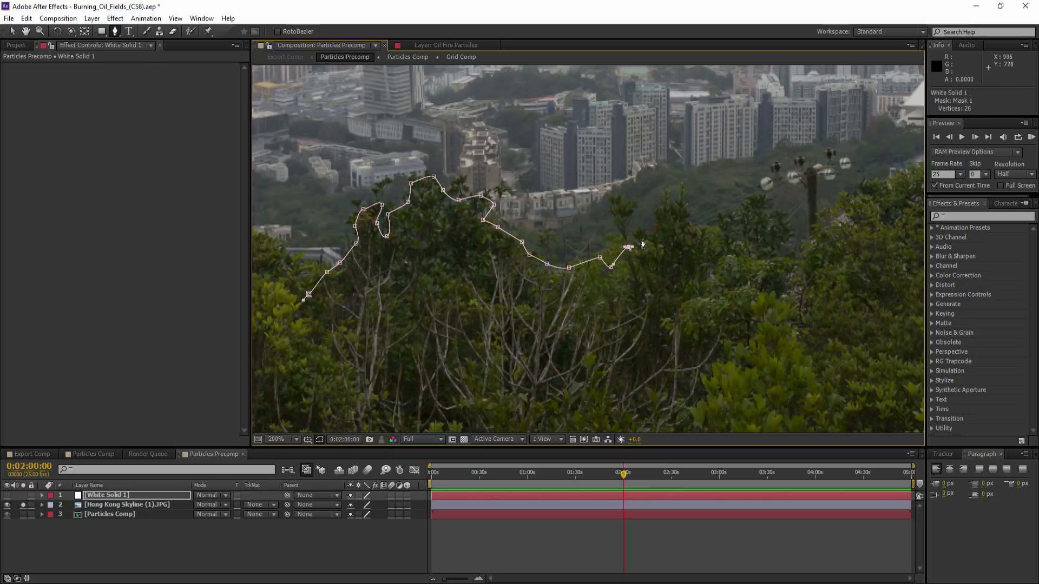
left_click(674, 203)
left_click(686, 215)
left_click_drag(698, 226, 701, 228)
left_click(733, 212)
left_click_drag(749, 201, 758, 195)
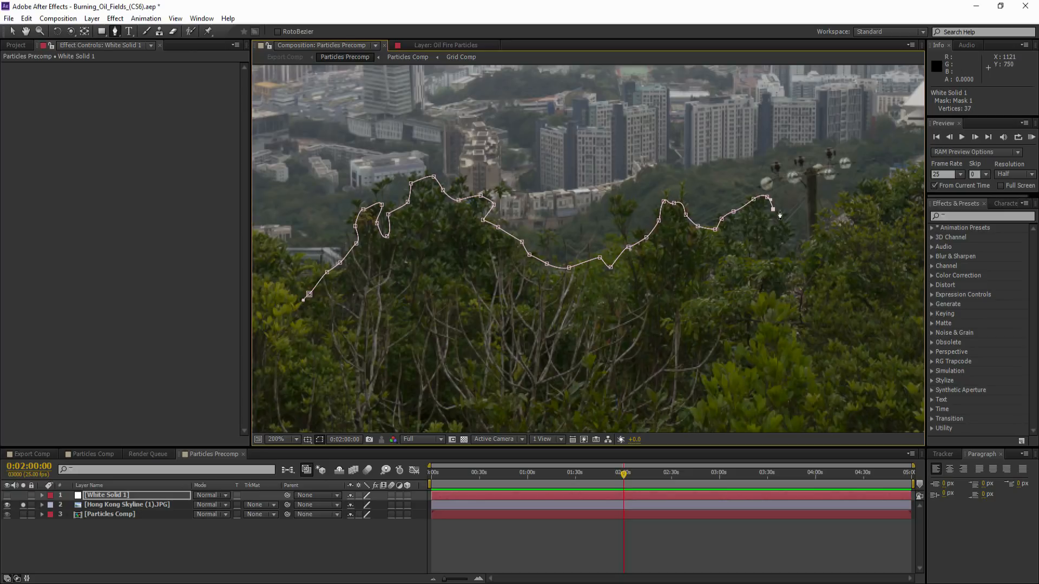
left_click(800, 248)
left_click(813, 235)
left_click(821, 221)
left_click(840, 206)
left_click(854, 195)
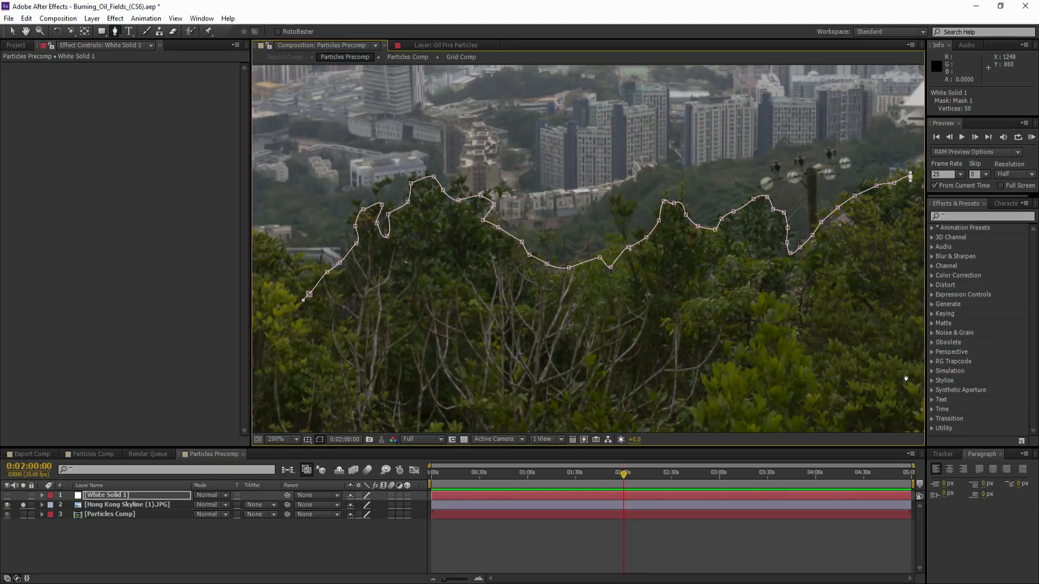
key("comma")
left_click(790, 346)
left_click(415, 360)
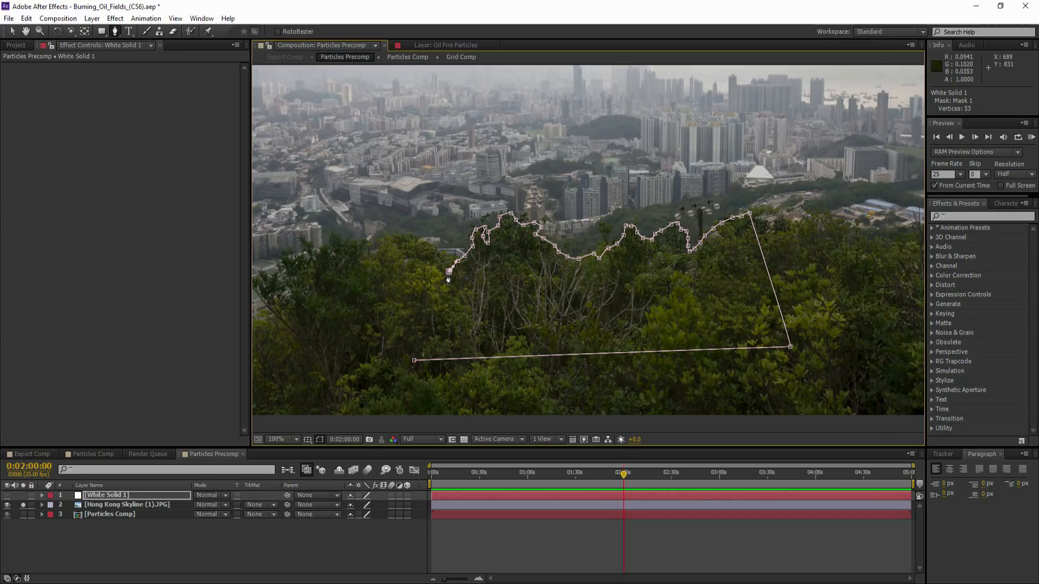
left_click(449, 273)
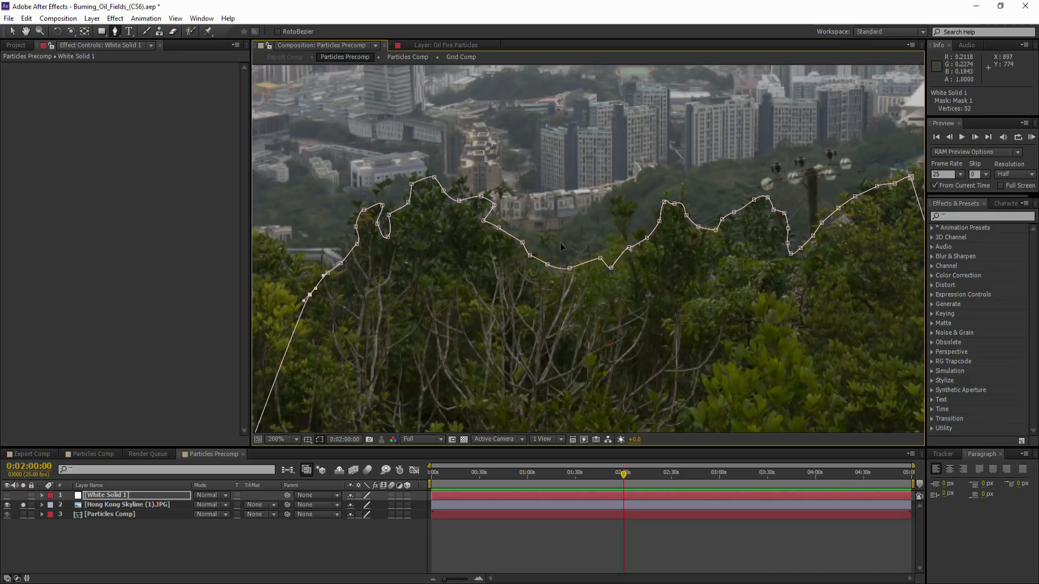
Draw a second small mask on White Solid 1 around the thin branch sticking up above the traced treetops.
key("period")
key("period")
left_click_drag(684, 327, 681, 321)
left_click_drag(660, 217, 658, 213)
mouse_move(642, 192)
left_mouse_down()
mouse_move(635, 154)
mouse_move(654, 145)
mouse_move(681, 160)
mouse_move(666, 194)
left_mouse_up()
left_click(661, 161)
left_click(685, 328)
scroll(666, 199, "down", 1)
left_click_drag(580, 175, 419, 233)
scroll(654, 223, "up", 1)
scroll(670, 247, "down", 1)
left_click_drag(545, 251, 664, 189)
scroll(715, 192, "down", 1)
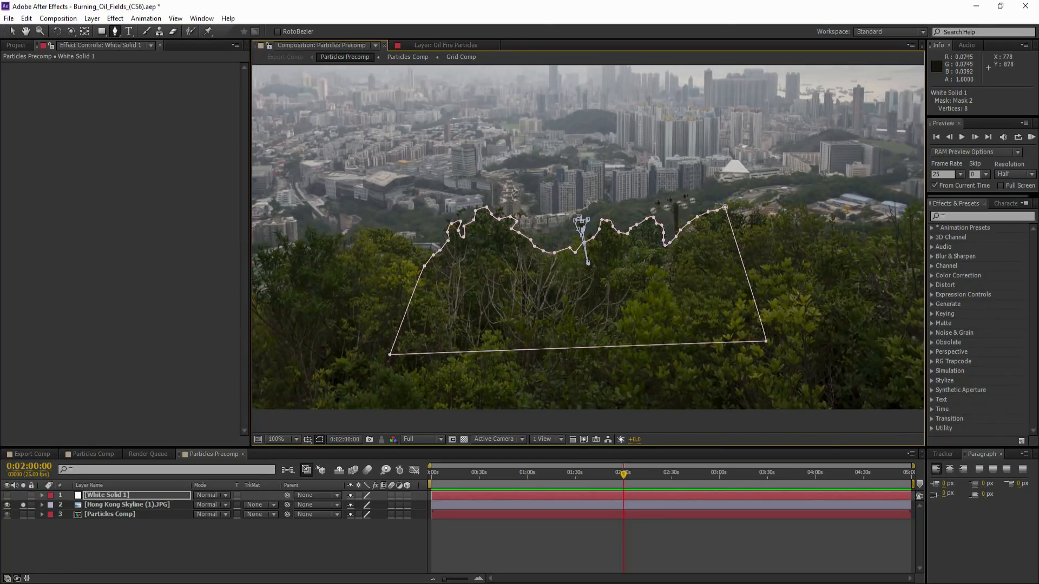
Make White Solid 1 visible and soloed above the skyline photo.
left_click(8, 495)
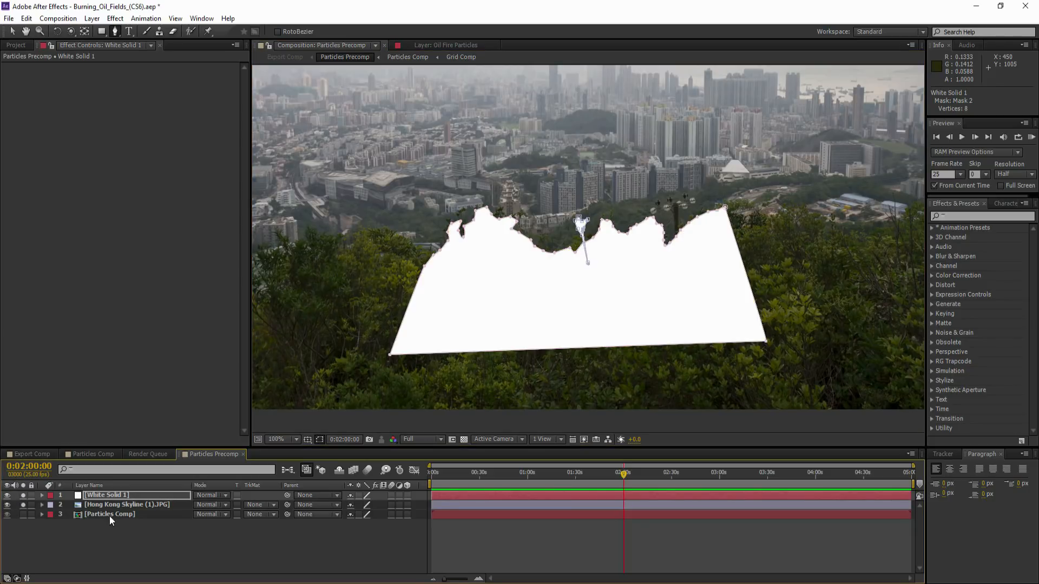
left_click(100, 504)
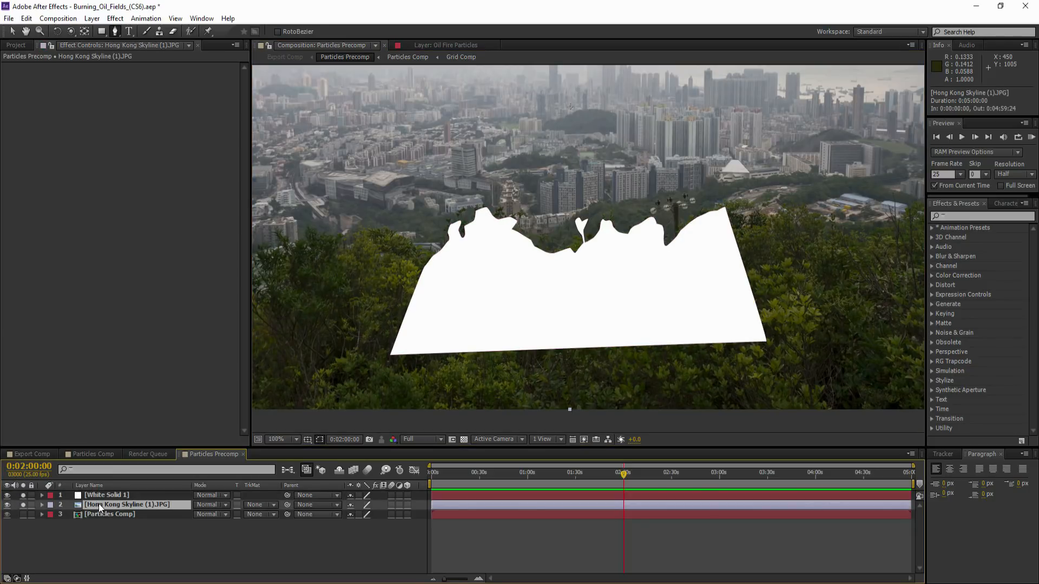
key("Delete")
left_click(92, 494)
key("ctrl+z")
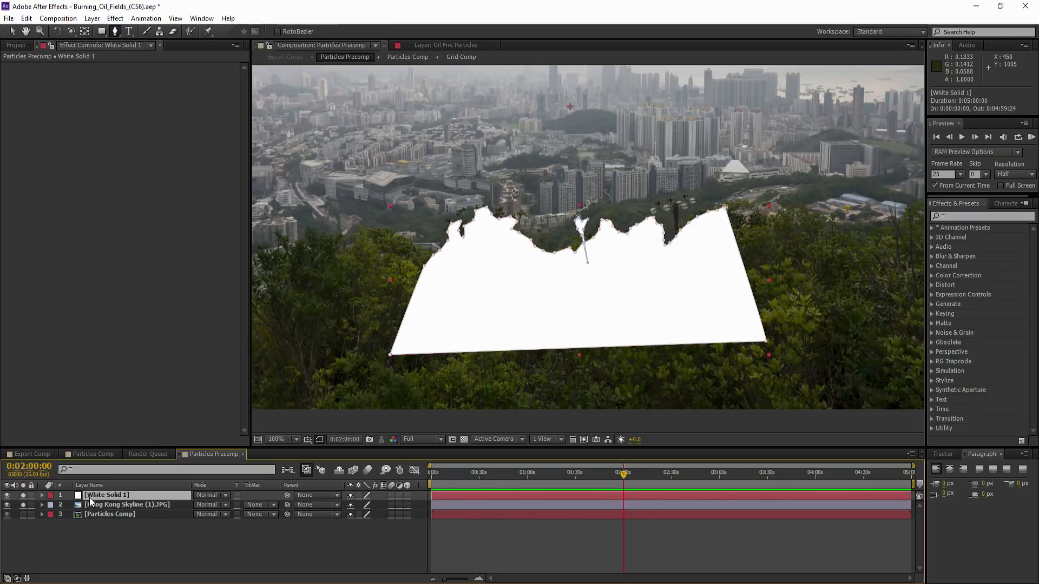
Feather White Solid 1's masks by 2.7 pixels for Mask 1 and 2.6 pixels for Mask 2, and hide the mask outlines.
key("f")
left_click_drag(360, 515, 366, 515)
left_click(320, 439)
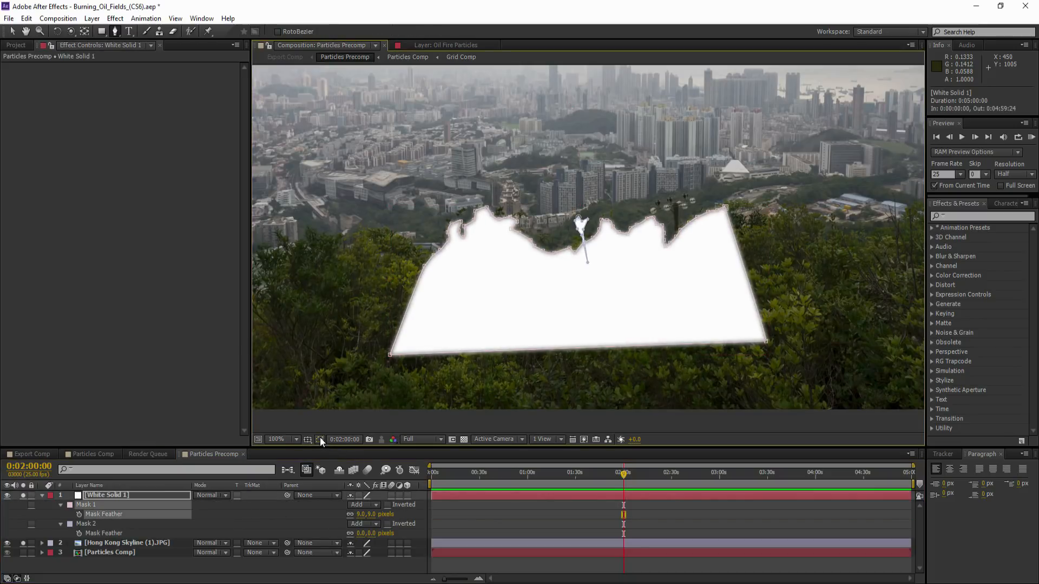
left_click_drag(361, 534, 337, 534)
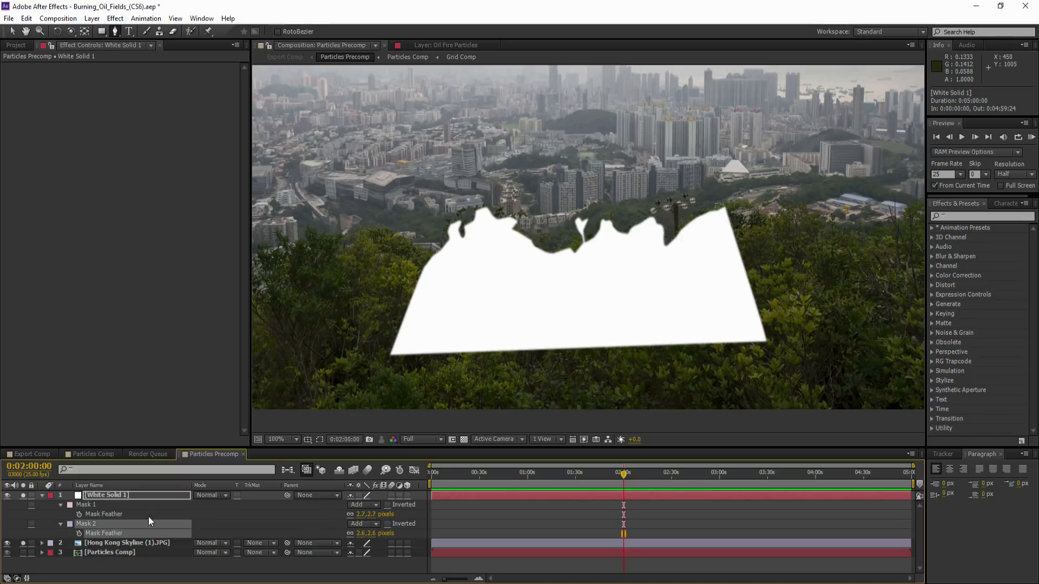
Apply Roughen Edges to White Solid 1 with Border 34.70, Edge Sharpness 0.67 and Scale 45.0.
right_click(115, 494)
mouse_move(157, 235)
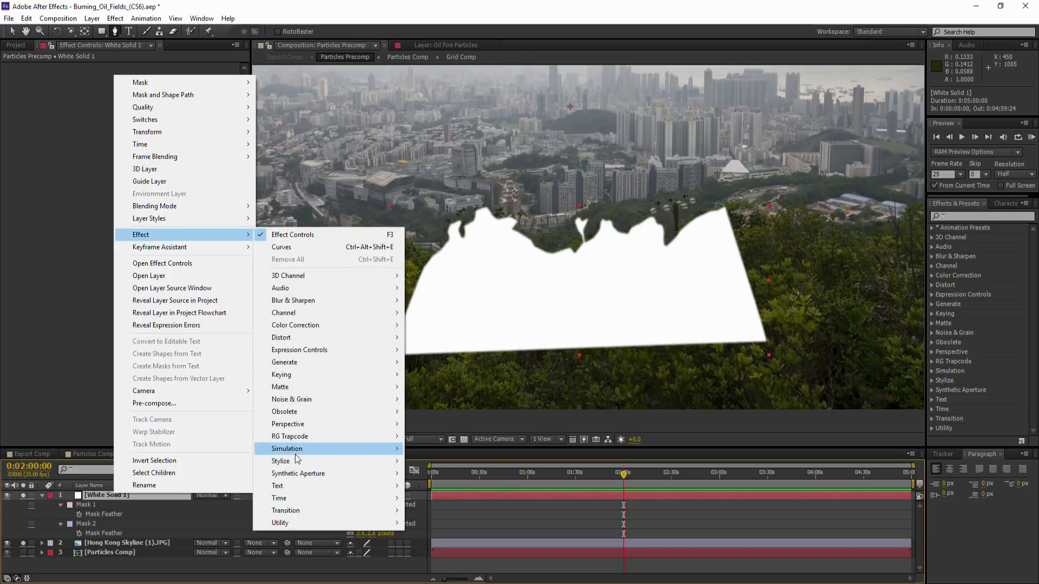
mouse_move(297, 460)
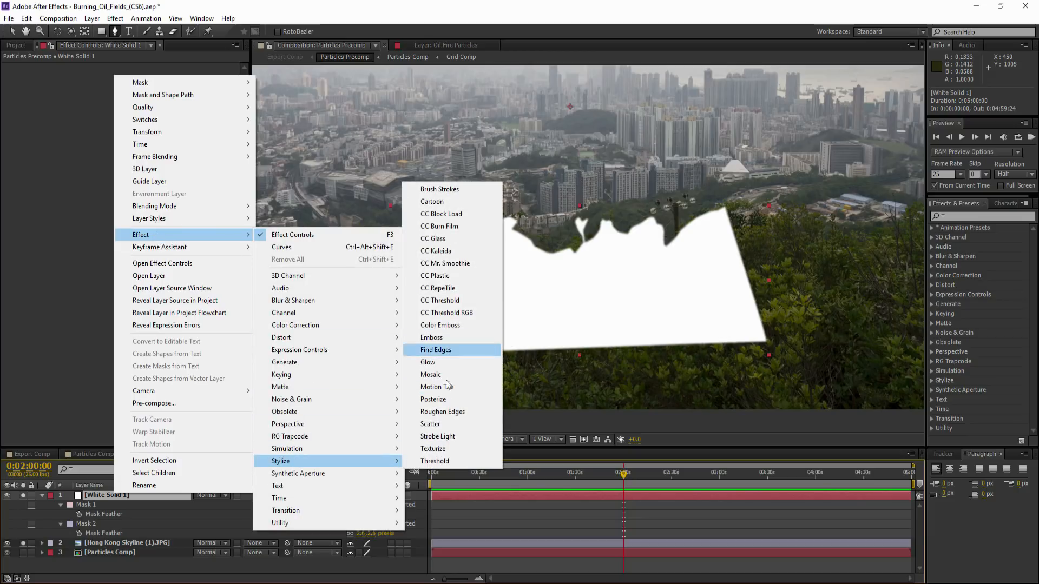
left_click(442, 412)
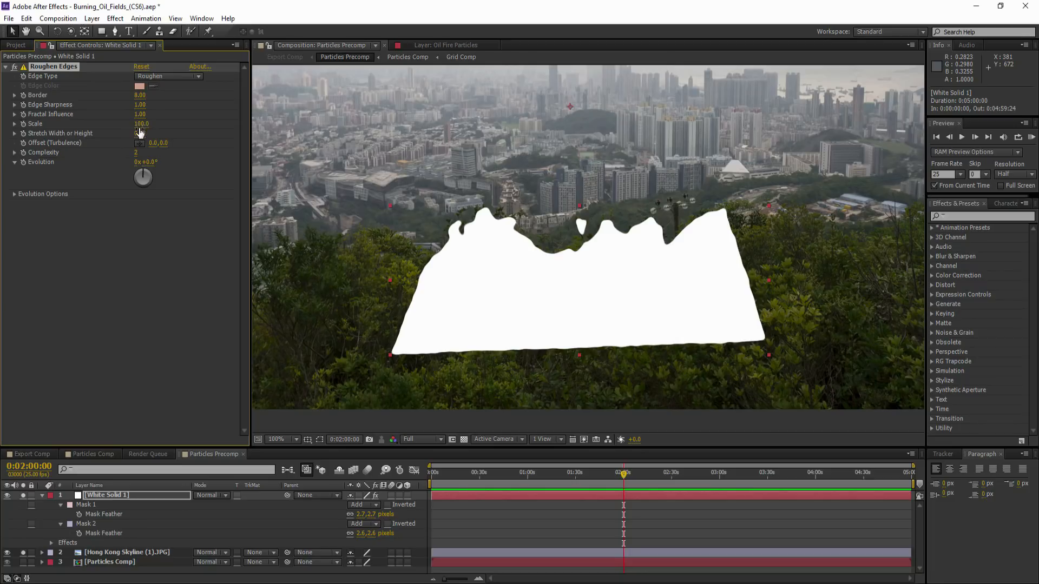
left_click_drag(141, 123, 106, 126)
left_click_drag(160, 100, 254, 101)
left_click_drag(139, 124, 149, 125)
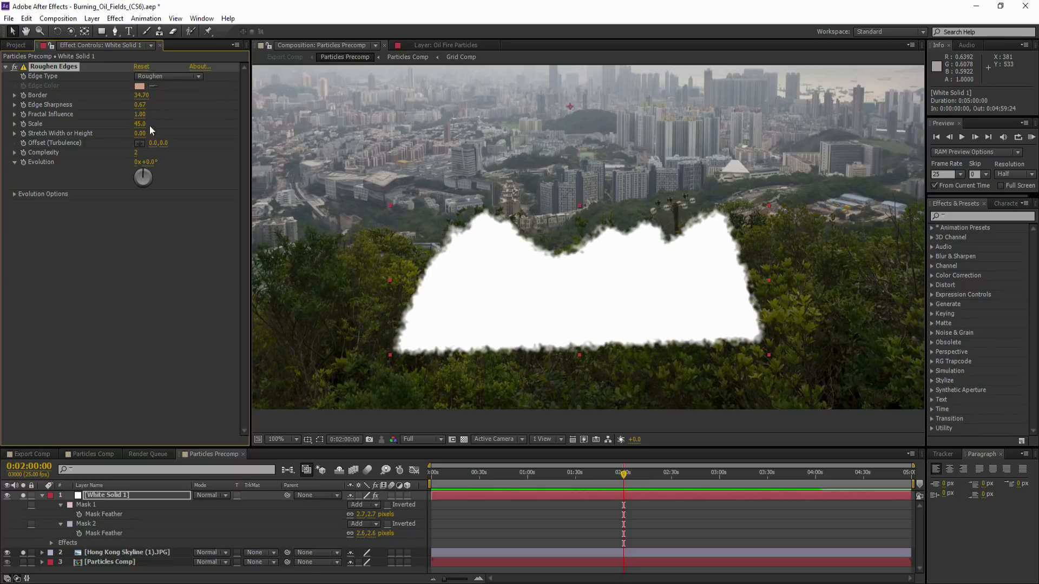
Collapse White Solid 1's properties and delete the Hong Kong skyline photo layer from Particles Precomp.
left_click(42, 496)
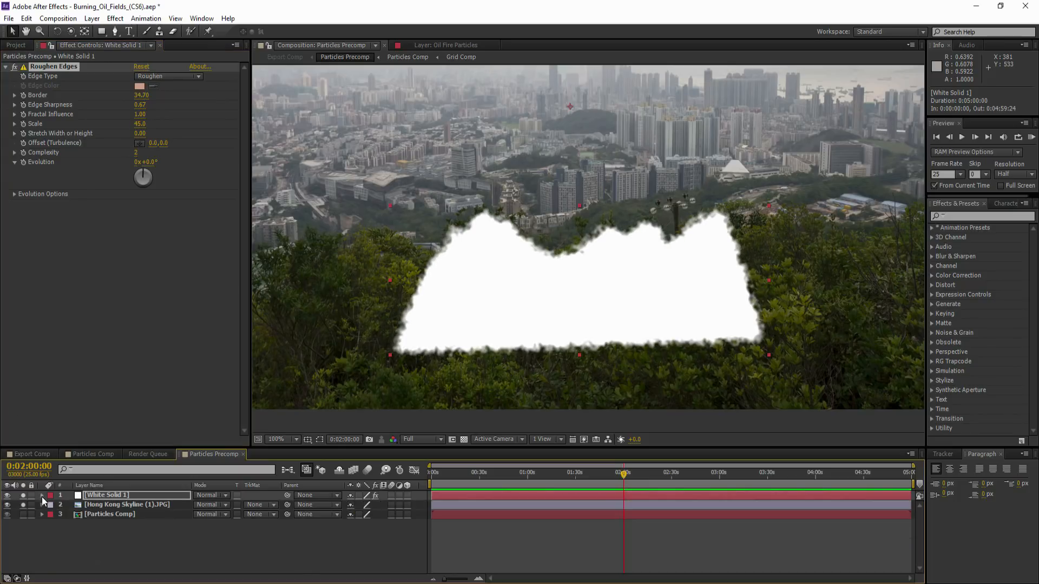
left_click(115, 551)
left_click(108, 505)
key("Delete")
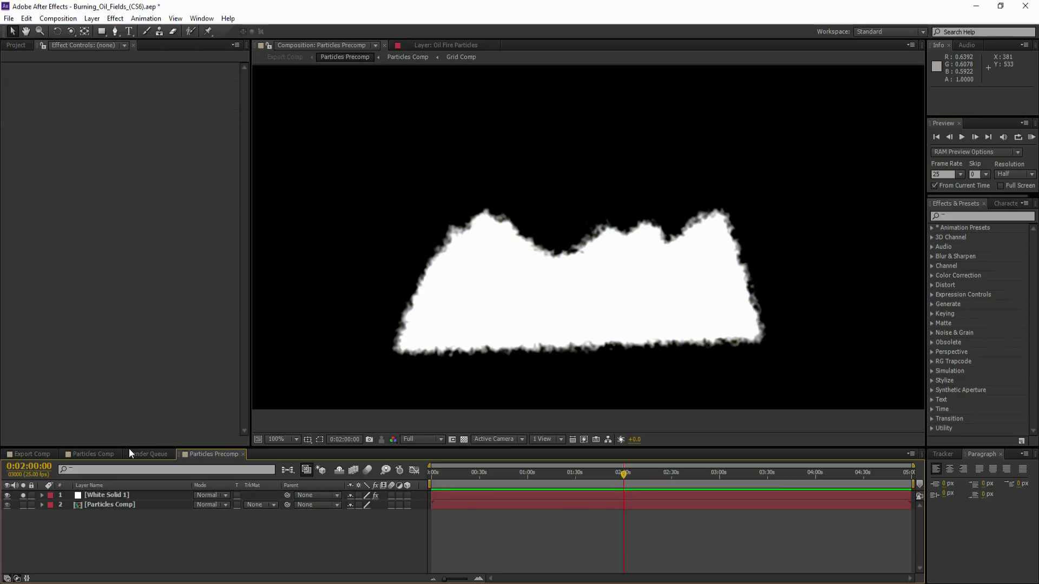
Delete the skyline photo layer from Particles Comp, and unsolo and hide Proxy Simulation.
left_click(101, 453)
left_click(22, 568)
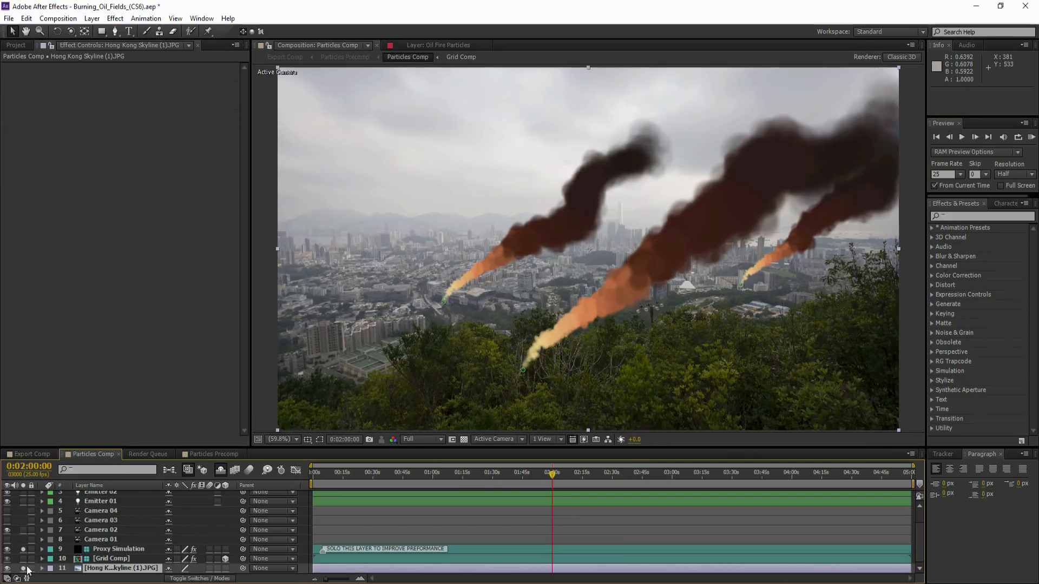
key("Delete")
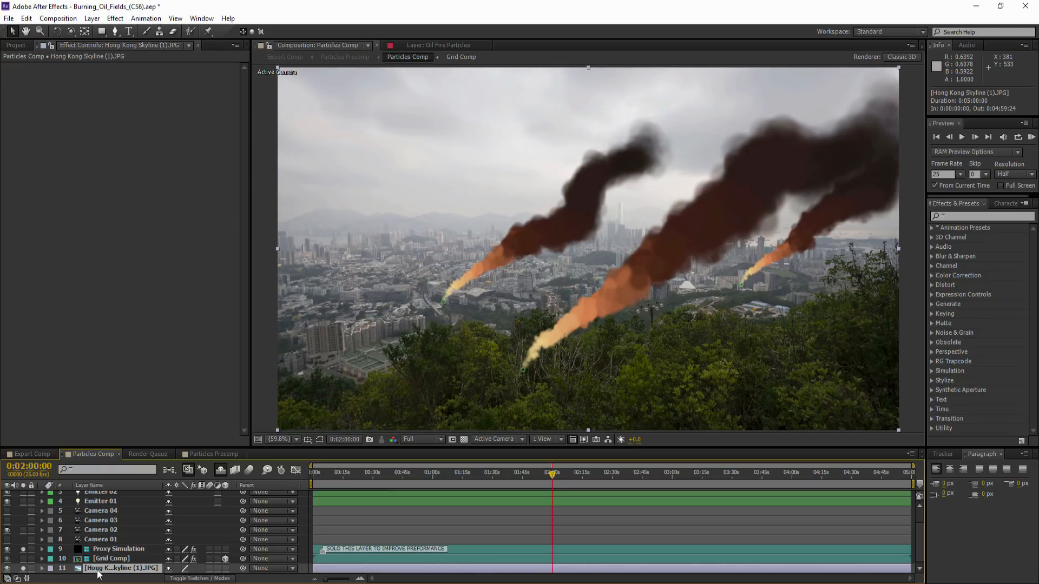
left_click(99, 569)
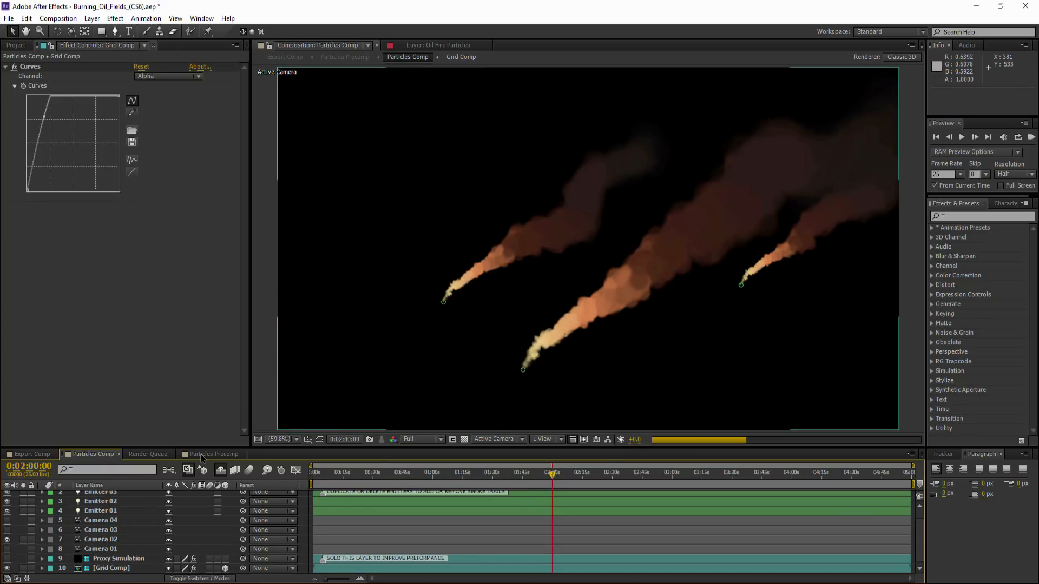
Unsolo and hide White Solid 1 in Particles Precomp, and set the preview resolution to Half.
left_click(210, 455)
left_click(60, 505)
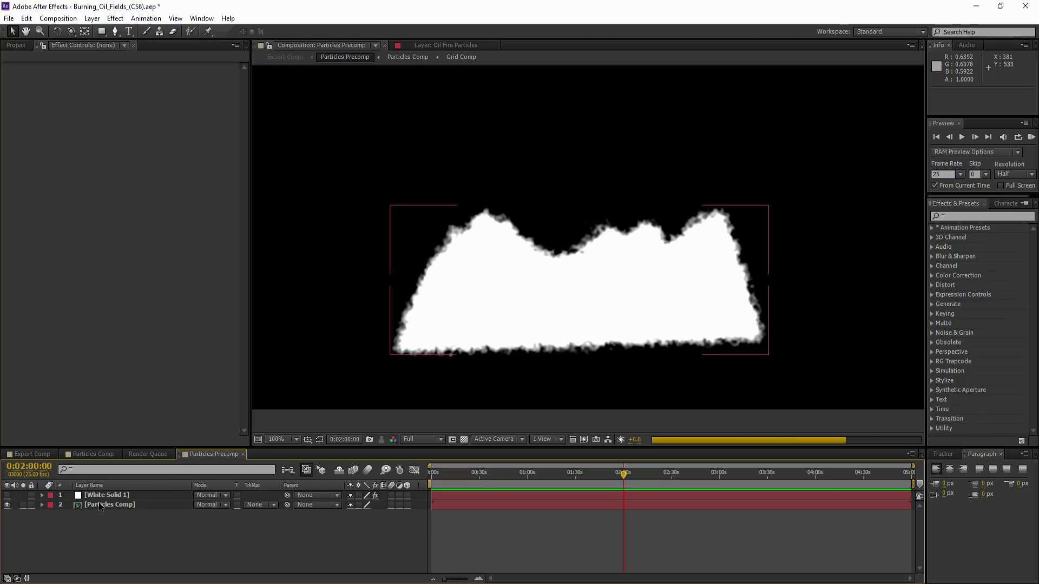
left_click(407, 442)
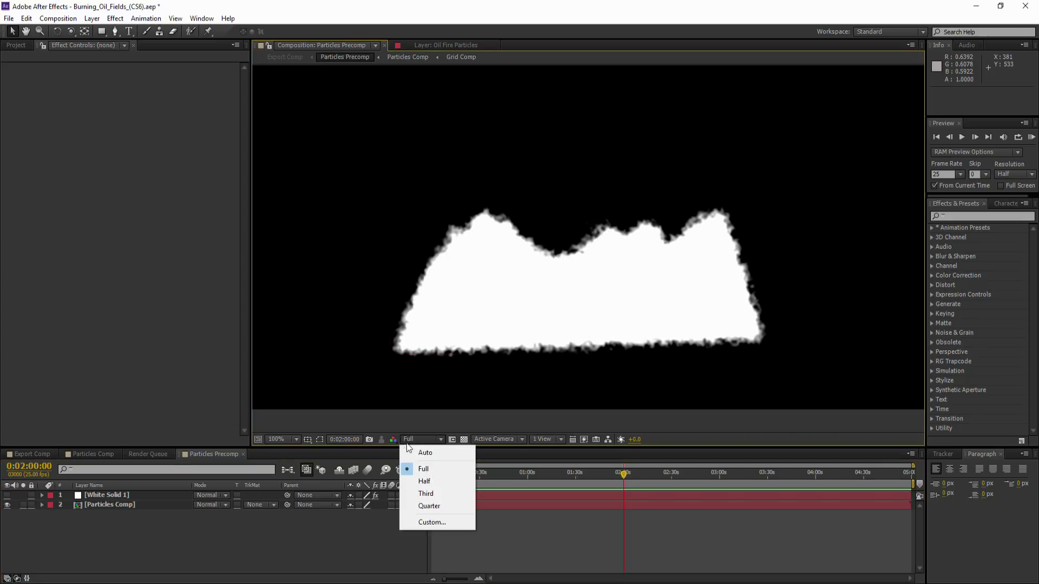
left_click(427, 481)
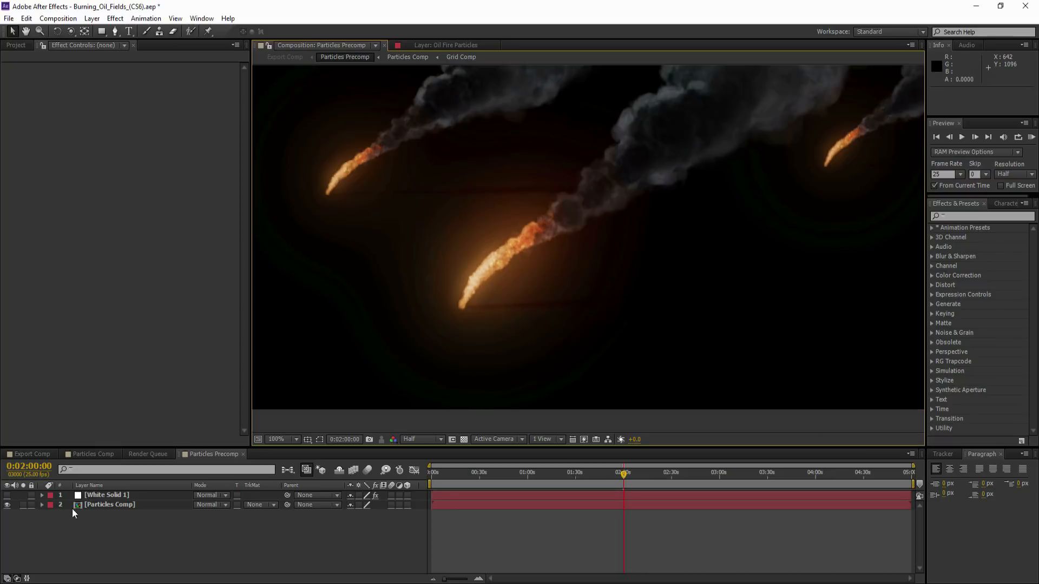
Set the track matte of the Particles Comp layer to Alpha Inverted, using White Solid 1 as the matte.
left_click(118, 504)
left_click(261, 504)
left_click(303, 546)
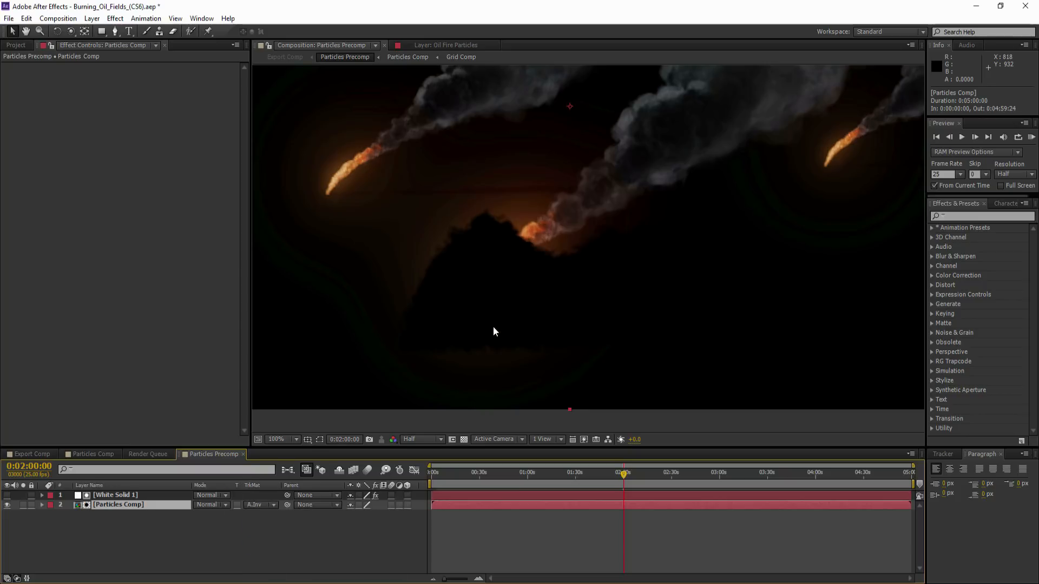
key("comma")
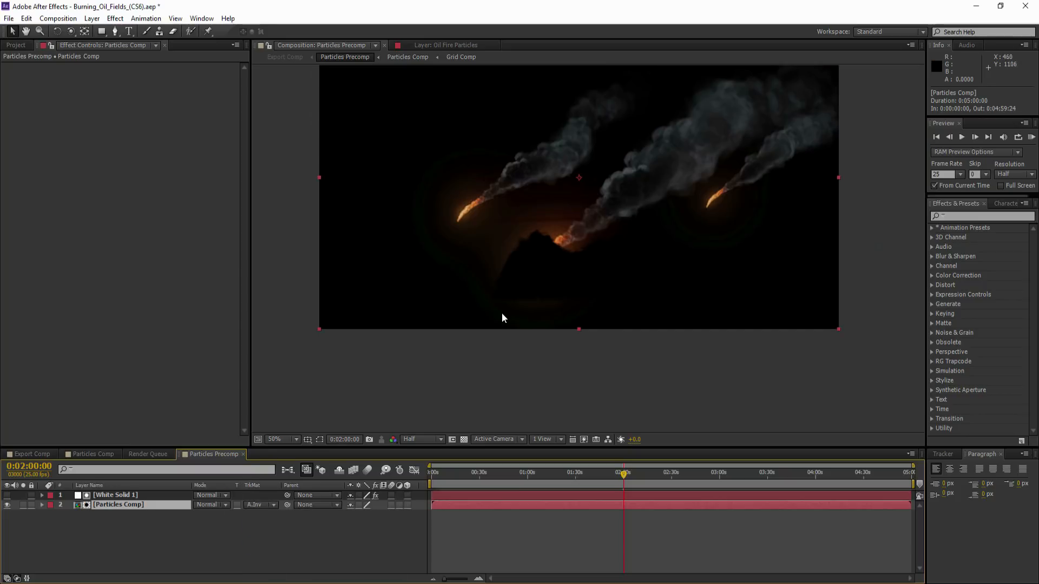
Delete the Curves effect from the Grid Comp layer in Particles Comp.
left_click(102, 457)
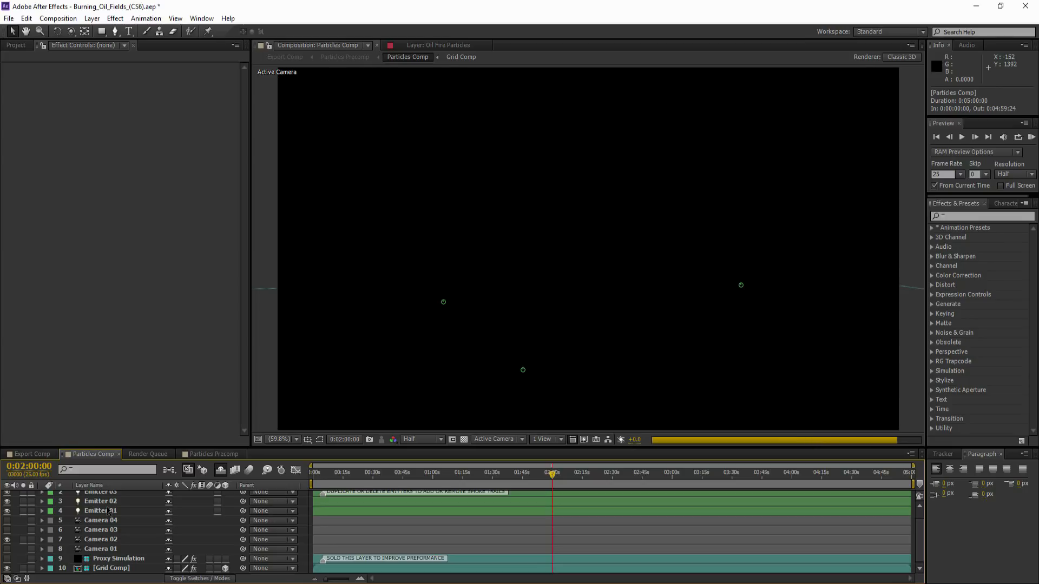
scroll(108, 511, "up", 1)
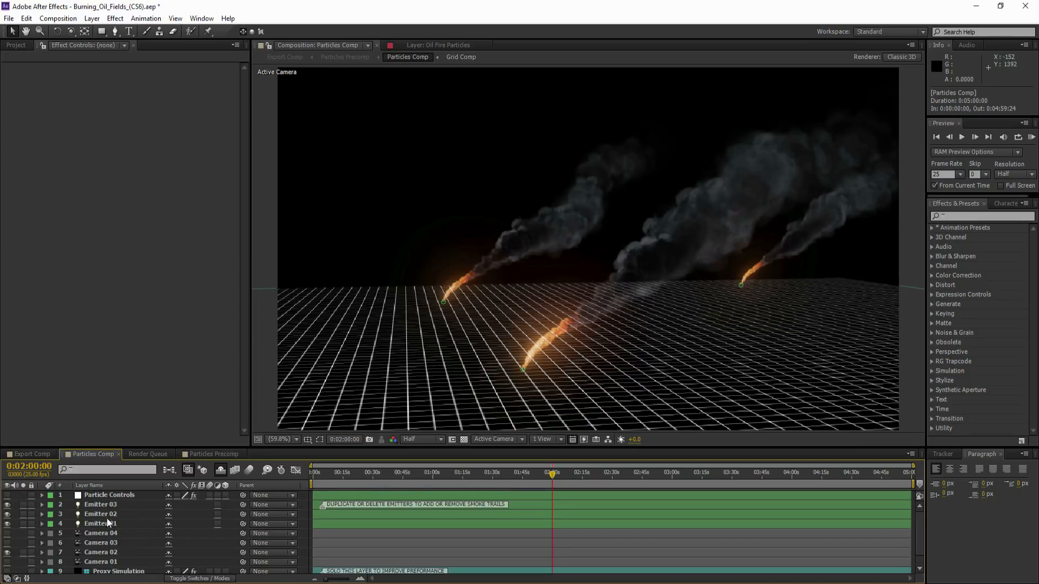
scroll(107, 527, "down", 1)
left_click(99, 568)
left_click(36, 67)
key("Delete")
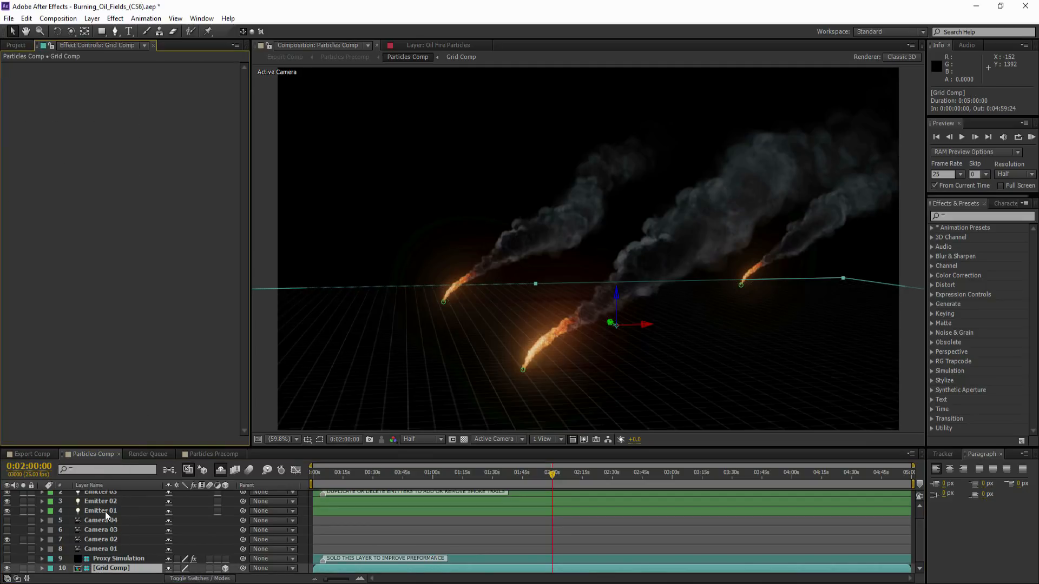
Set Shadow Blur to 10 and Shadow Opacity to 25 on the Particle Controls layer of Particles Comp.
scroll(107, 515, "up", 1)
left_click(104, 496)
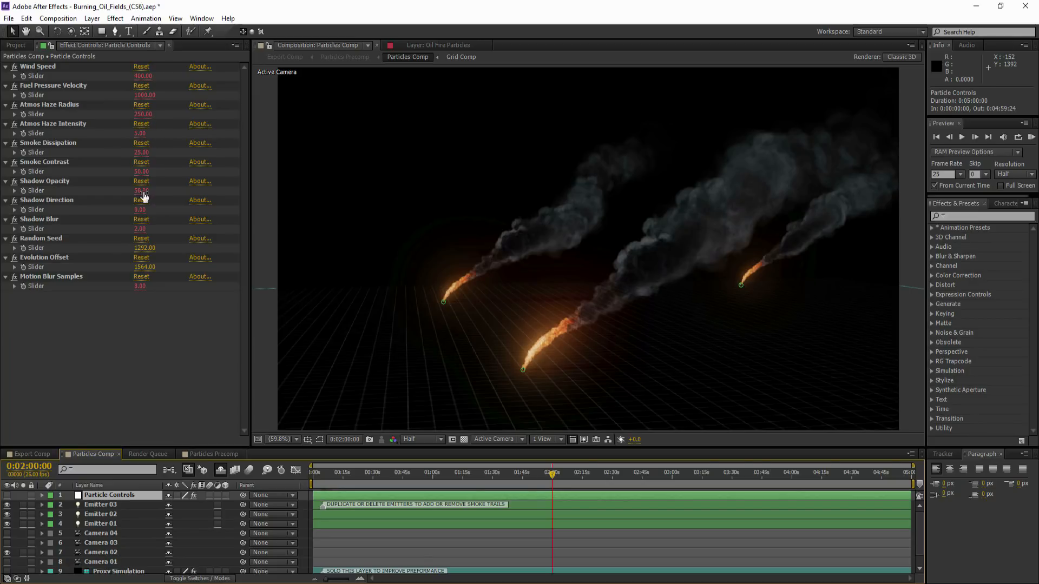
left_click(140, 229)
type("10")
left_click(144, 190)
type("25")
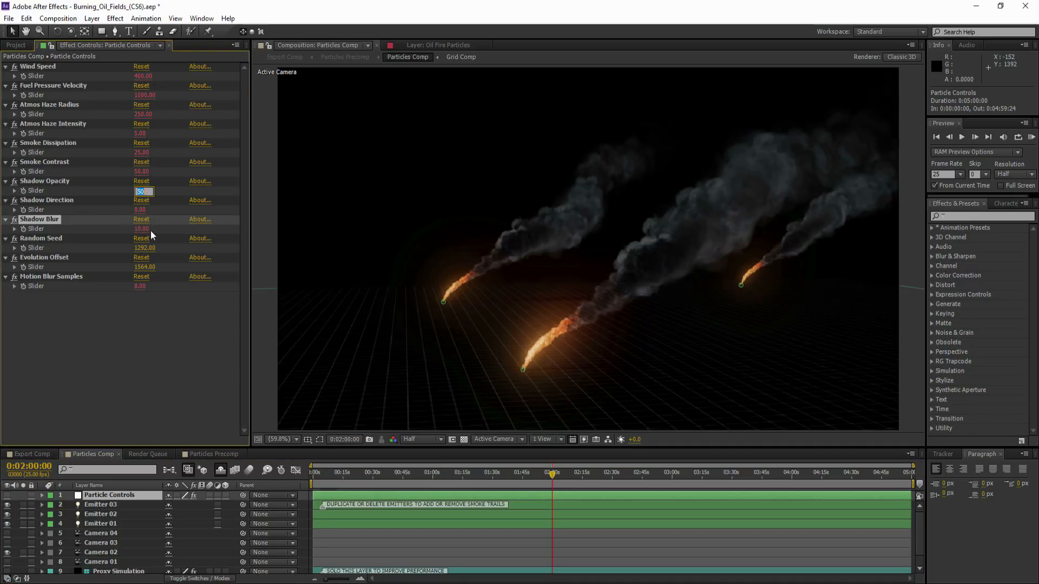
key("Return")
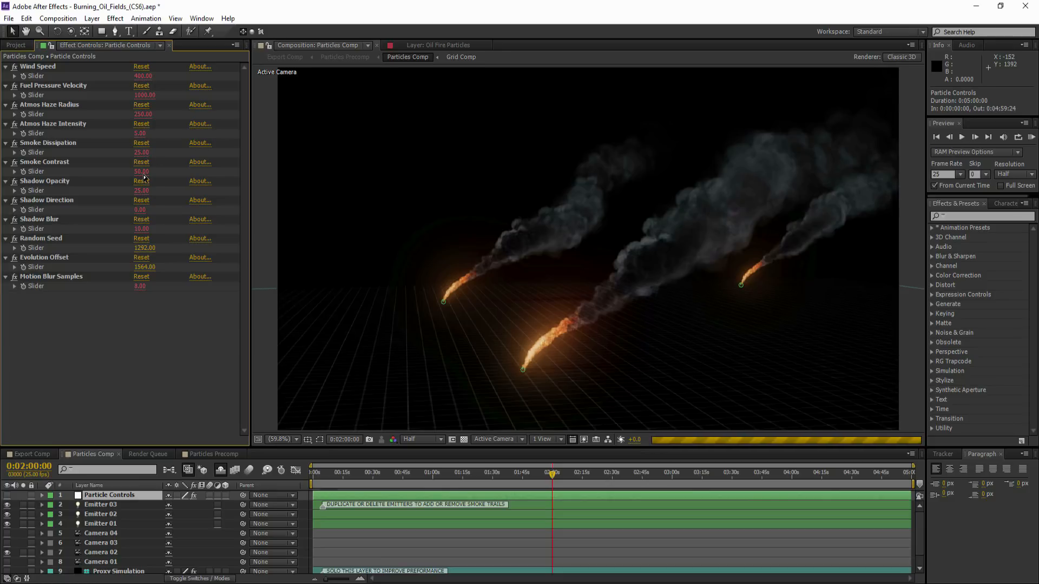
Set Smoke Contrast to 25 on the Particle Controls layer.
left_click(141, 174)
type("25")
key("Return")
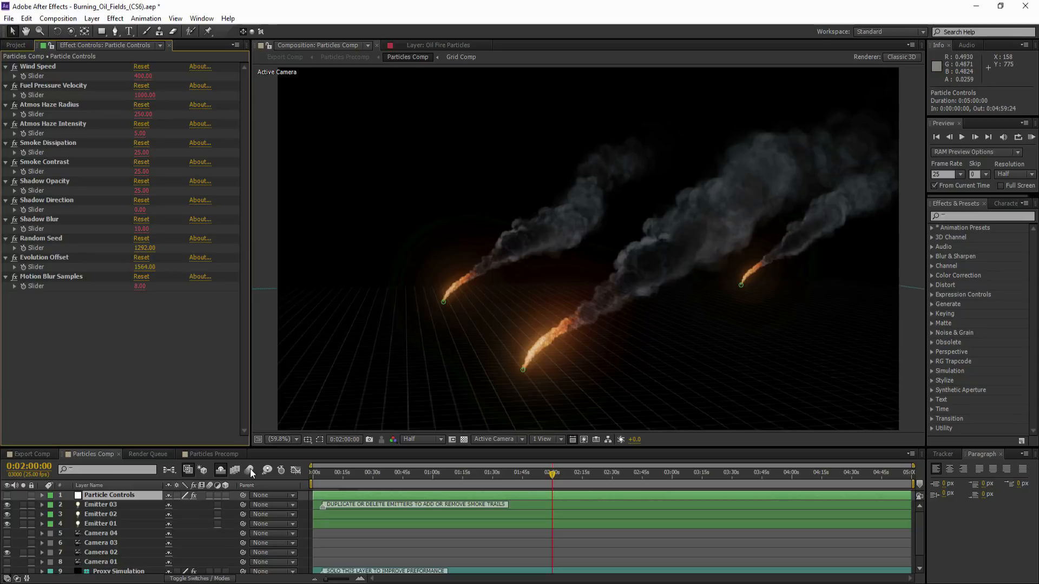
Set the opacity of the Fire Glow layer to 50% and check the composite in Export Comp.
left_click(219, 470)
scroll(89, 527, "down", 3)
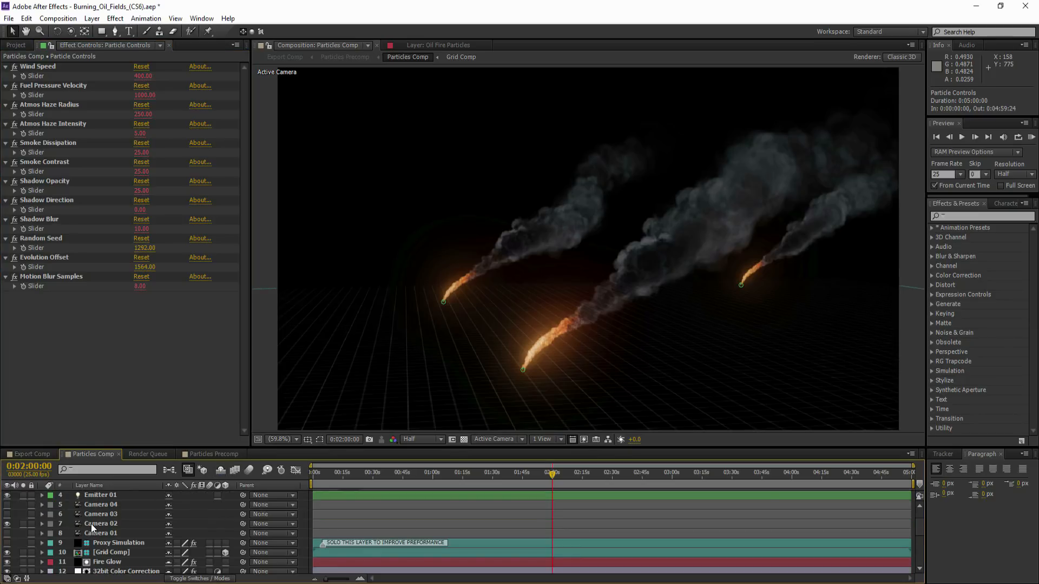
left_click(90, 507)
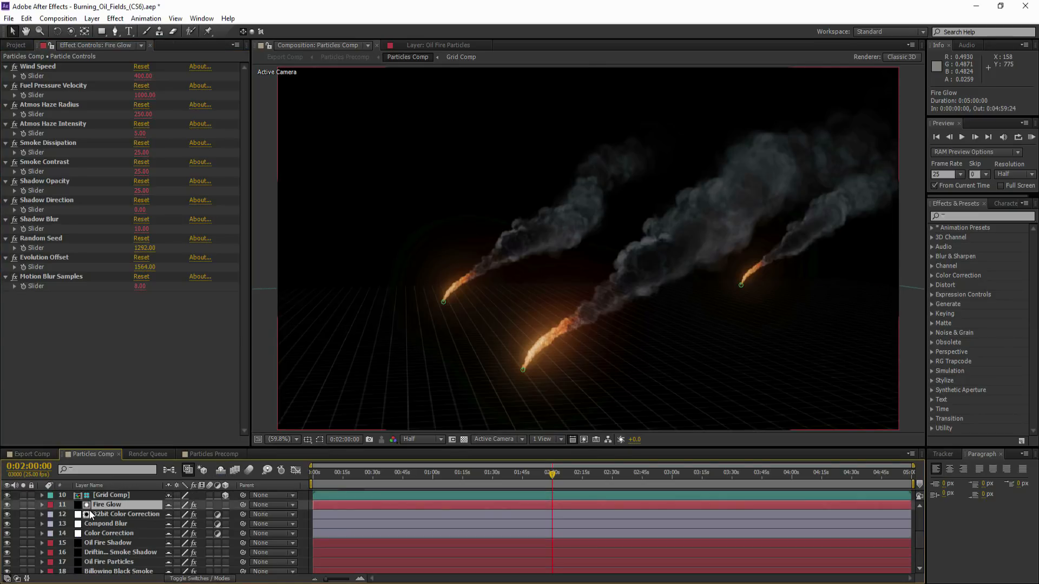
key("t")
left_click(173, 514)
type("50")
key("Return")
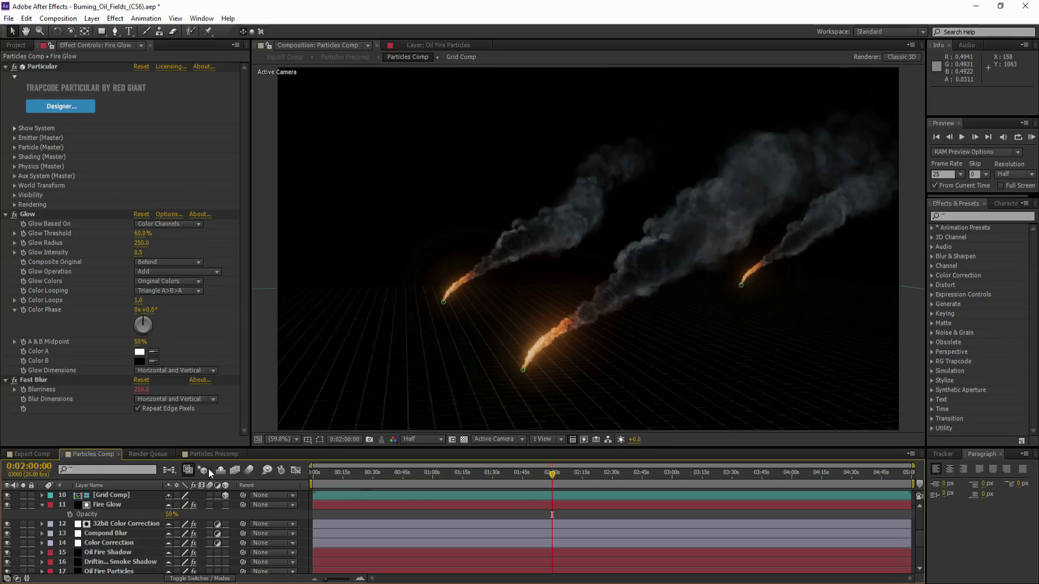
left_click(37, 456)
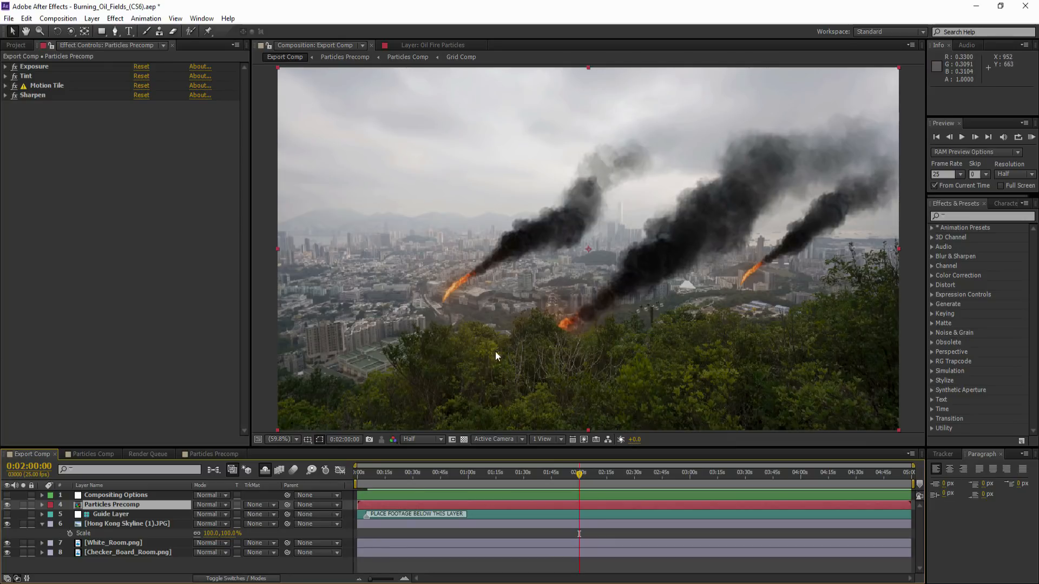
Set Smoke Dissipation to 50 and Smoke Contrast to 25 on the Particle Controls layer of Particles Comp.
left_click(95, 453)
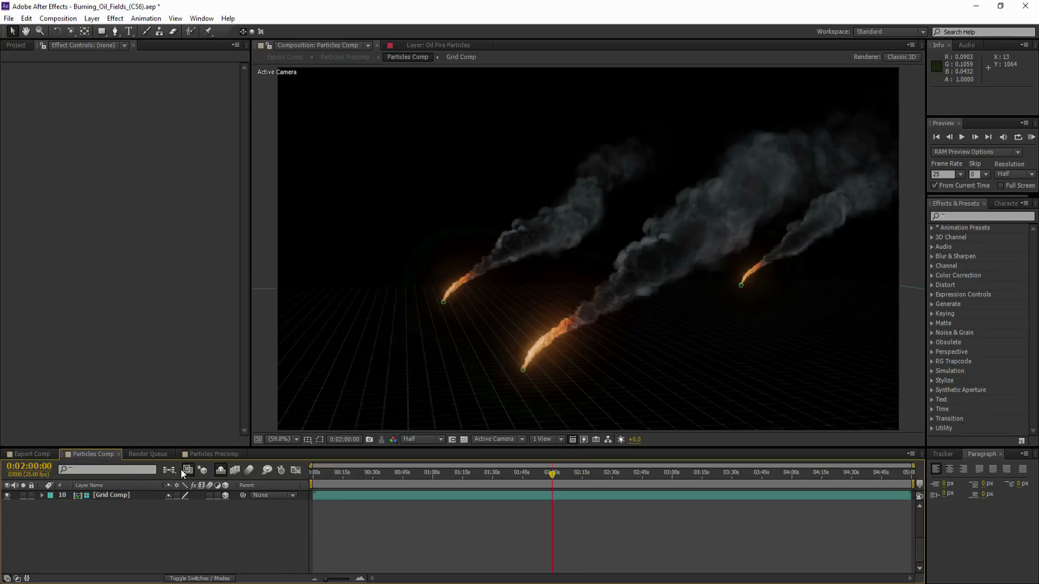
scroll(129, 517, "up", 3)
left_click(106, 495)
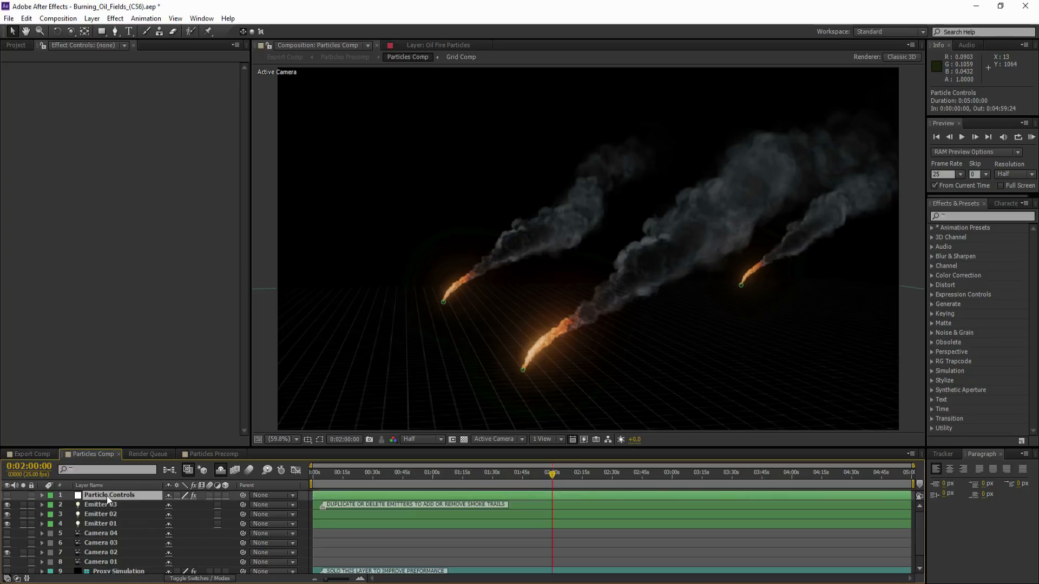
left_click(142, 172)
type("50")
key("Return")
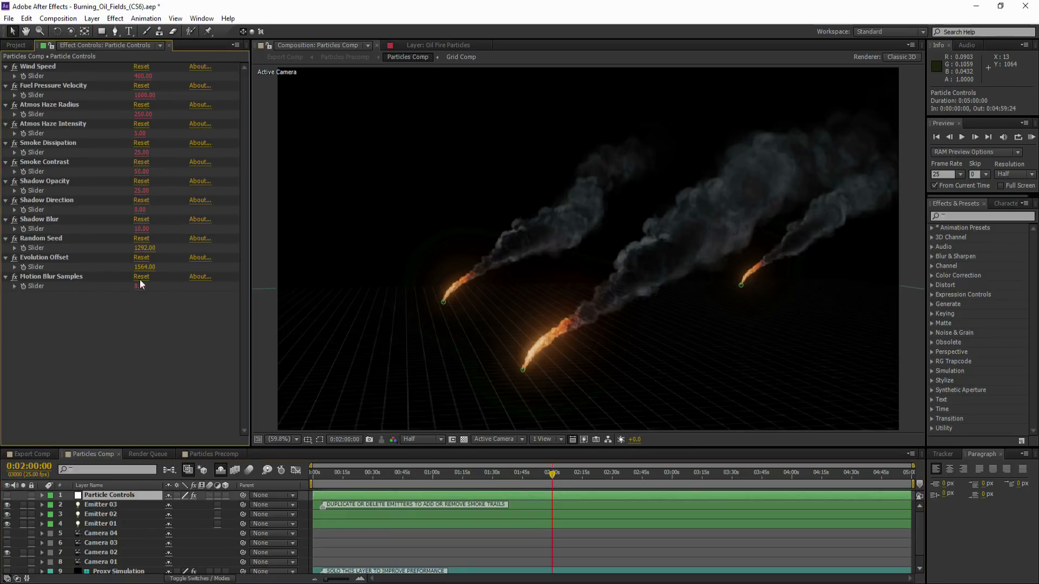
left_click(142, 172)
type("25")
key("Return")
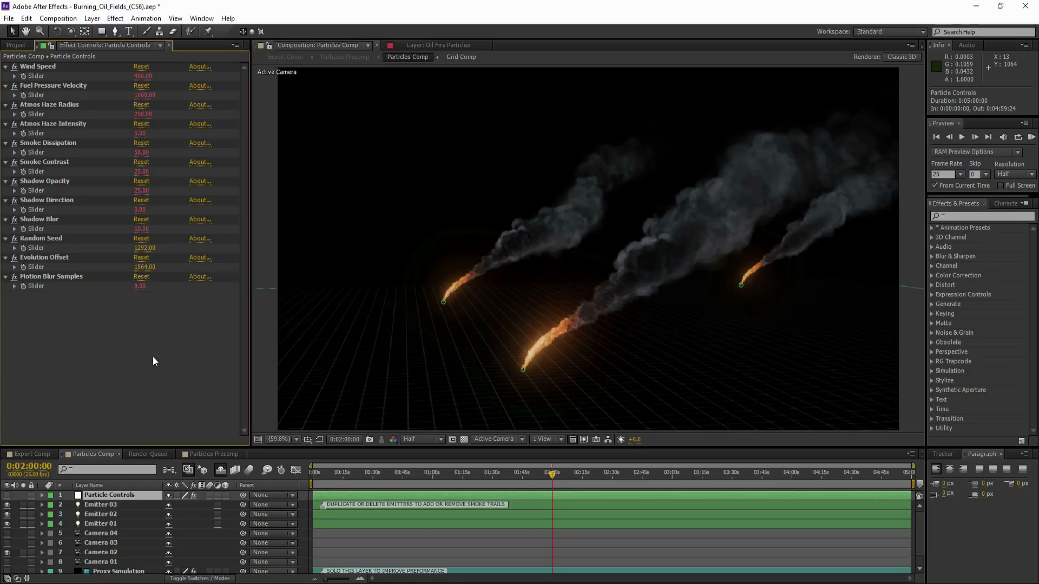
Move Camera 02 closer to the fires along its Z axis so that the smoke trails fill more of the frame.
left_click(96, 554)
left_click_drag(74, 31, 101, 72)
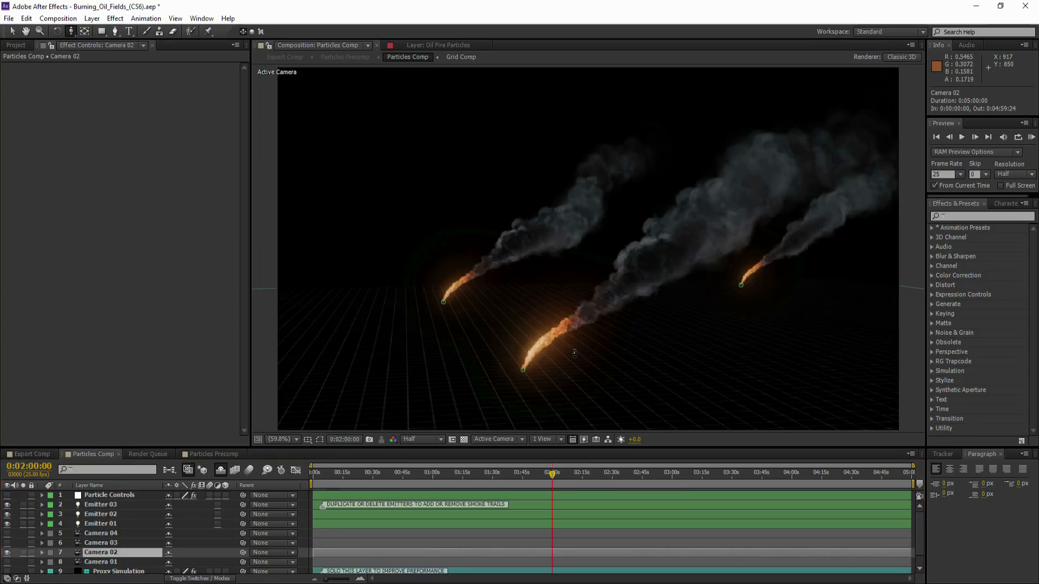
left_click_drag(599, 361, 598, 344)
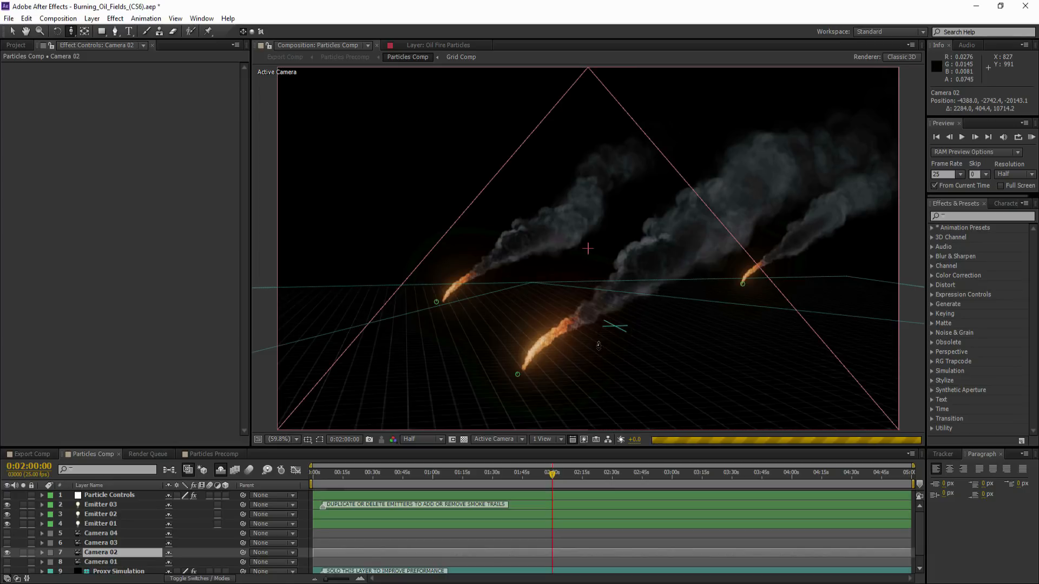
key("ctrl+shift+a")
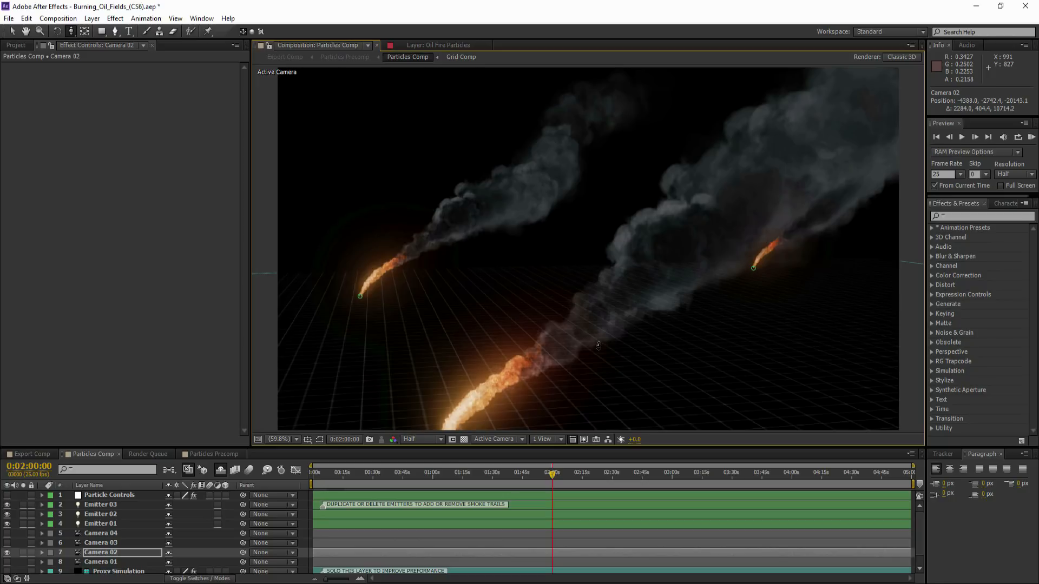
Show the Proxy Simulation layer and solo it together with Grid Comp.
scroll(118, 533, "down", 1)
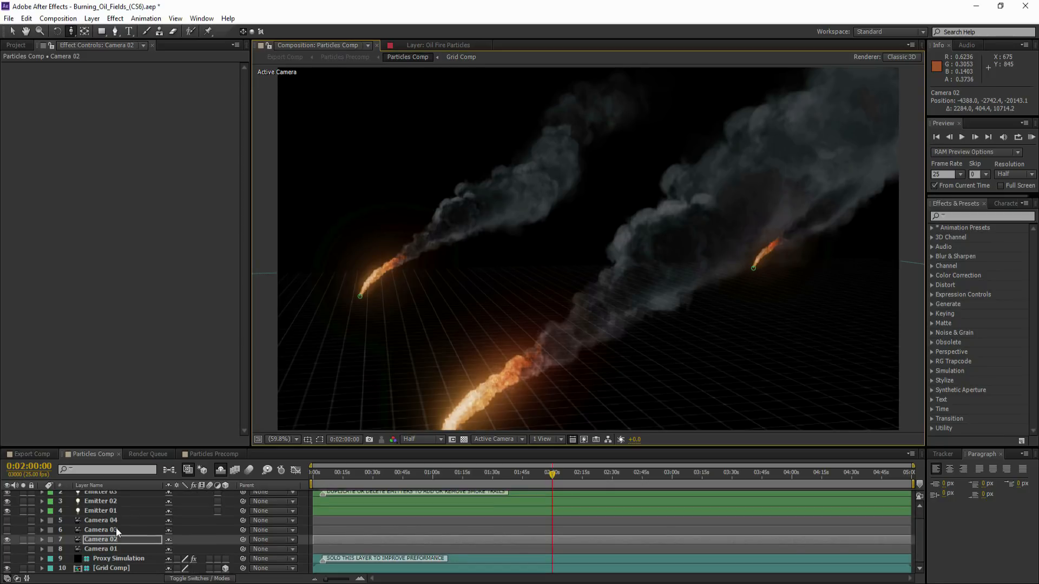
left_click(16, 559)
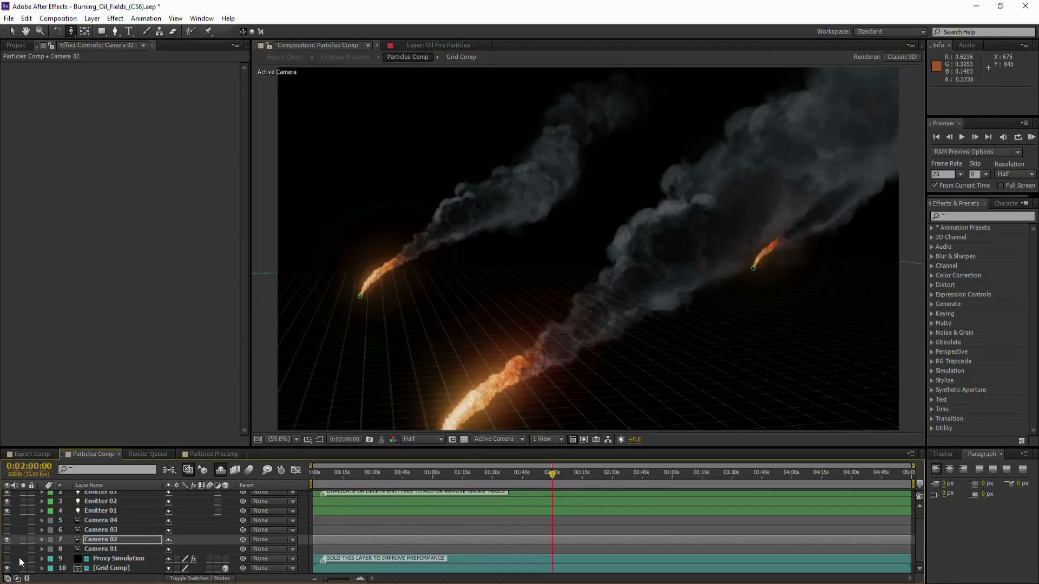
left_click(7, 560)
left_click(23, 560)
left_click(23, 567)
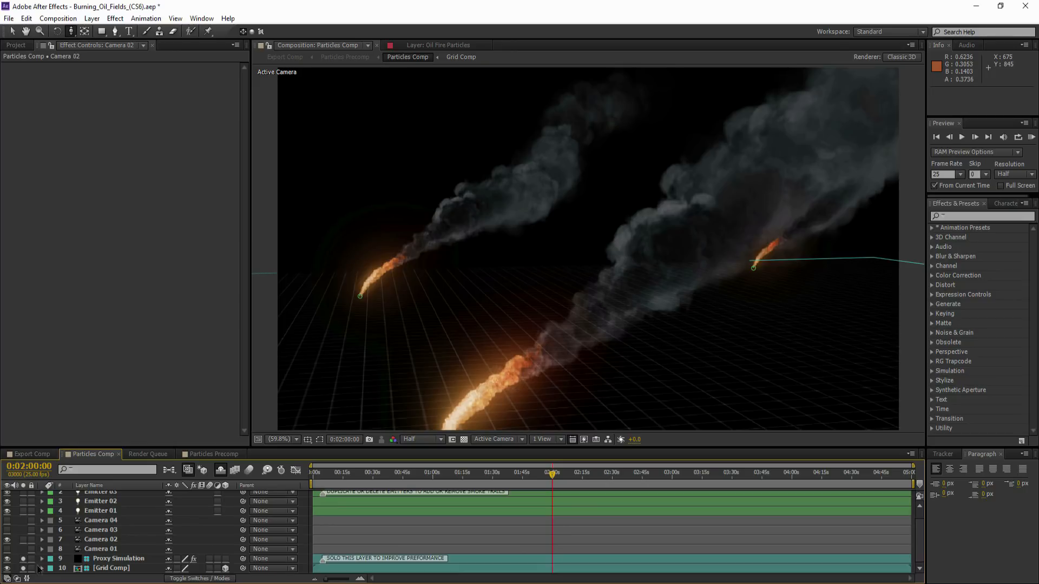
Track Camera 02 in X and Y to bring the base of the nearest fire back into frame.
left_click(95, 540)
left_click_drag(73, 33, 101, 53)
left_click_drag(654, 283, 678, 222)
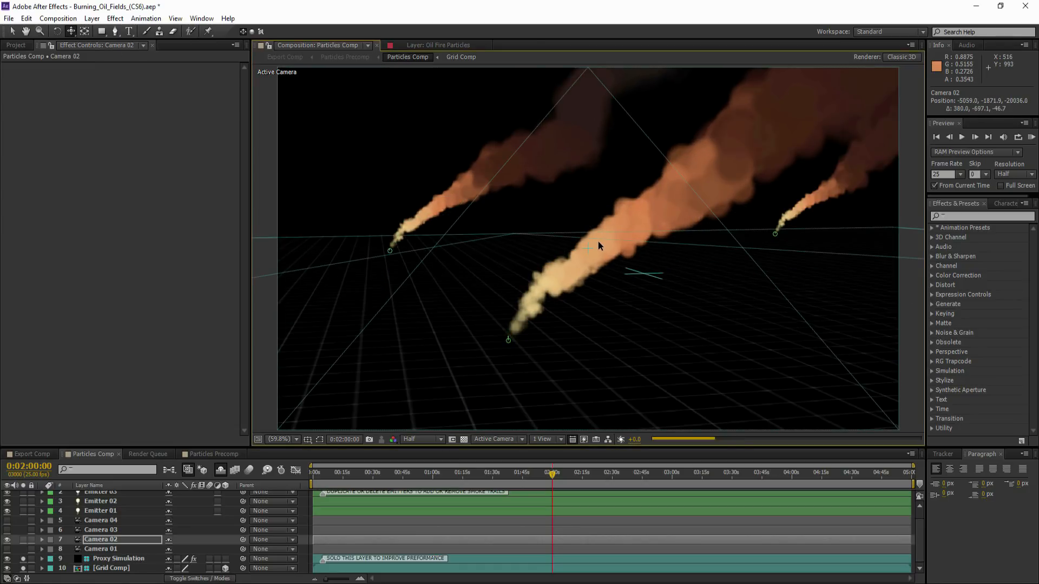
left_click_drag(622, 217, 610, 219)
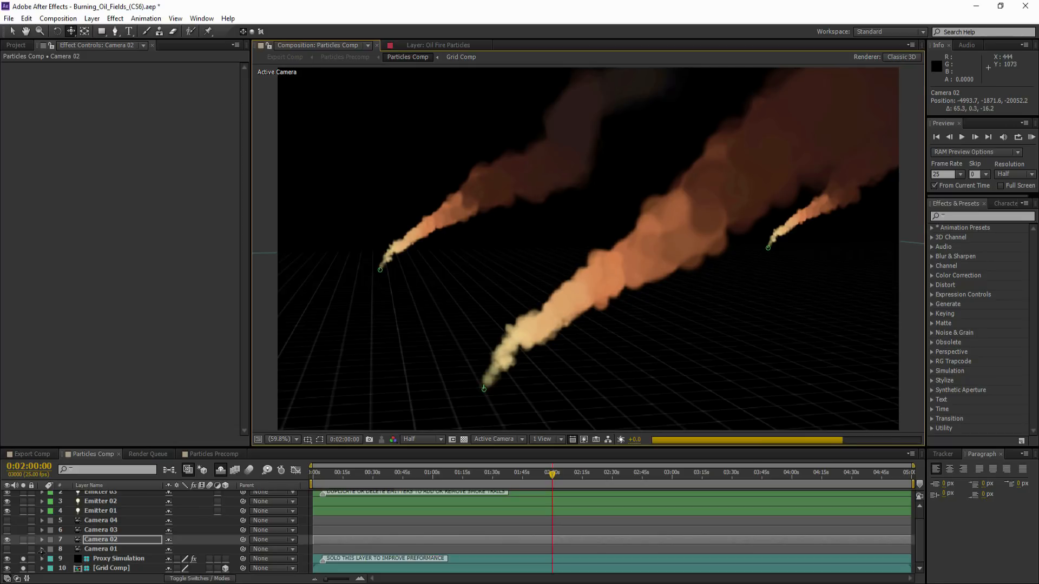
Unsolo Grid Comp and Proxy Simulation, hide Proxy Simulation, and check the composite in Export Comp.
left_click(22, 568)
left_click(22, 559)
left_click(8, 559)
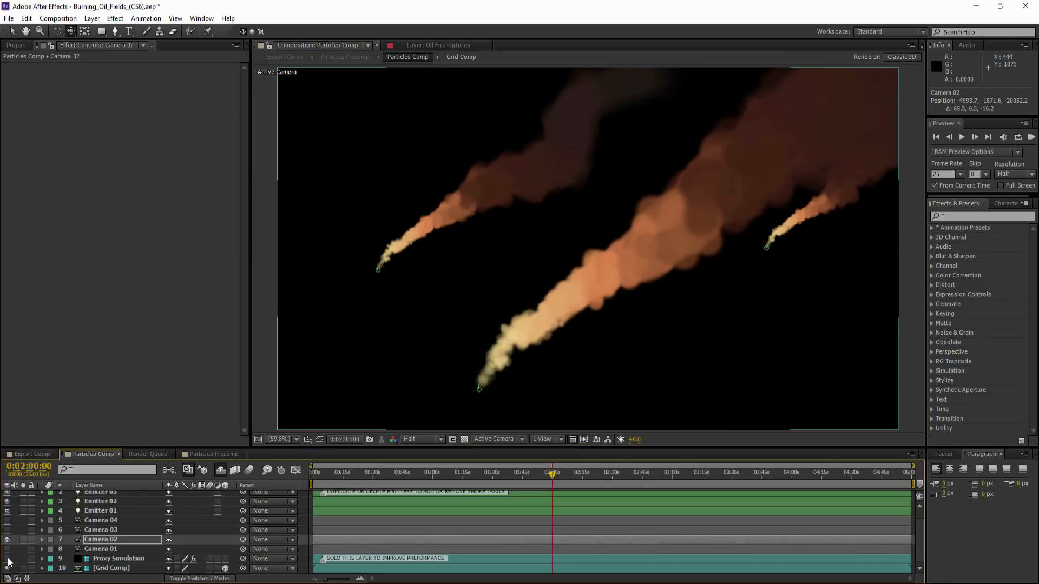
left_click(32, 454)
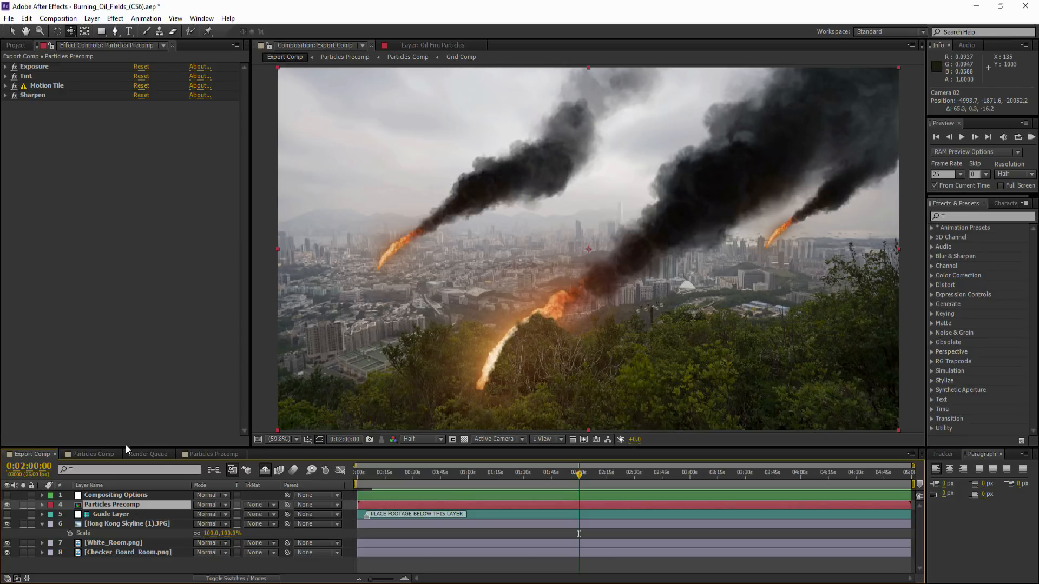
Show and solo the White Solid 1 matte layer in Particles Precomp for mask editing.
left_click(190, 456)
left_click(101, 497)
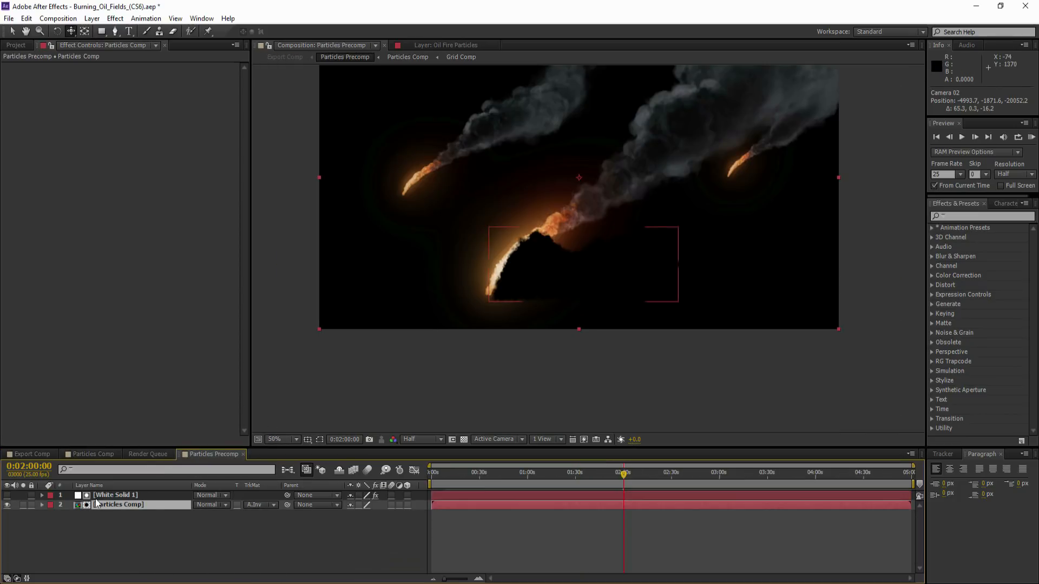
left_click(319, 440)
key("v")
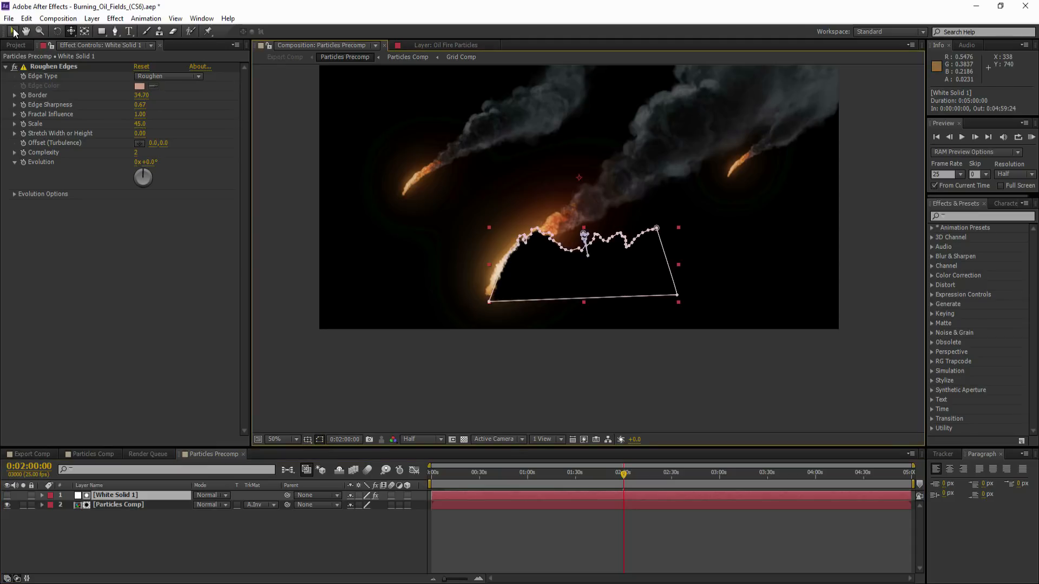
left_click_drag(454, 354, 524, 212)
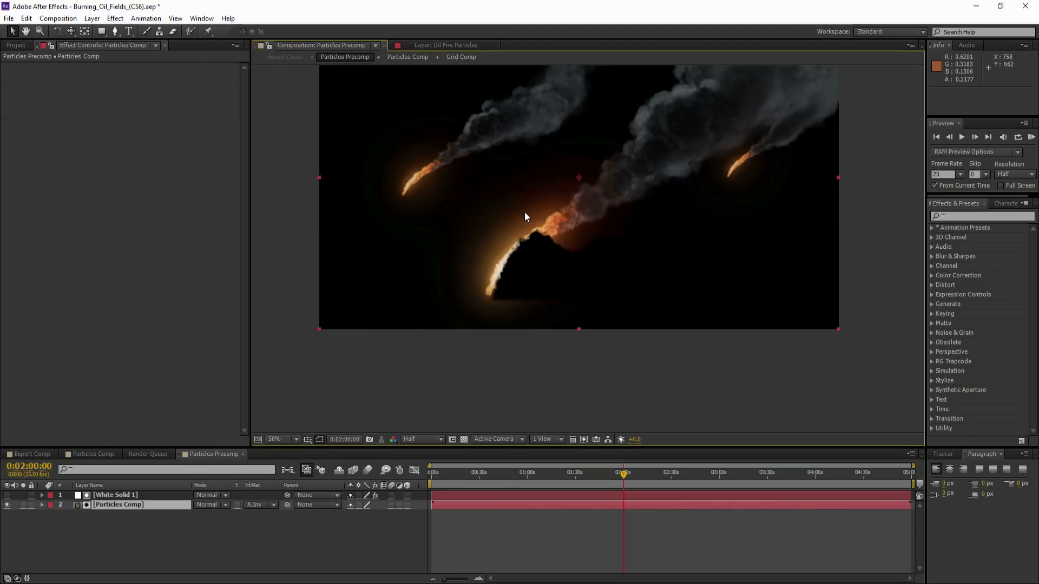
left_click(111, 495)
left_click(7, 495)
left_click(23, 495)
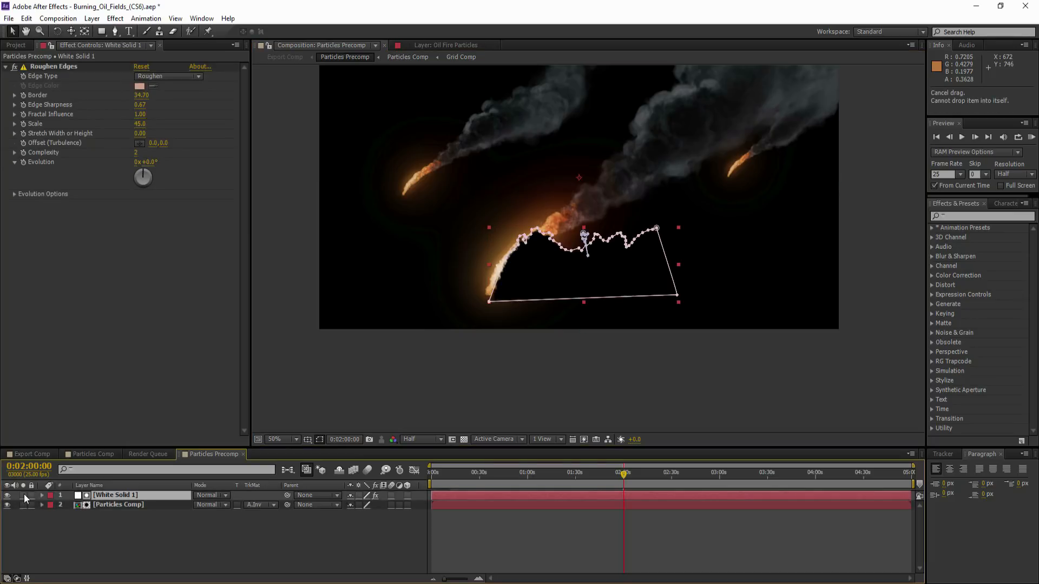
Stretch the left side of the White Solid 1 mask further left by moving its edge vertices.
left_click_drag(451, 342, 516, 242)
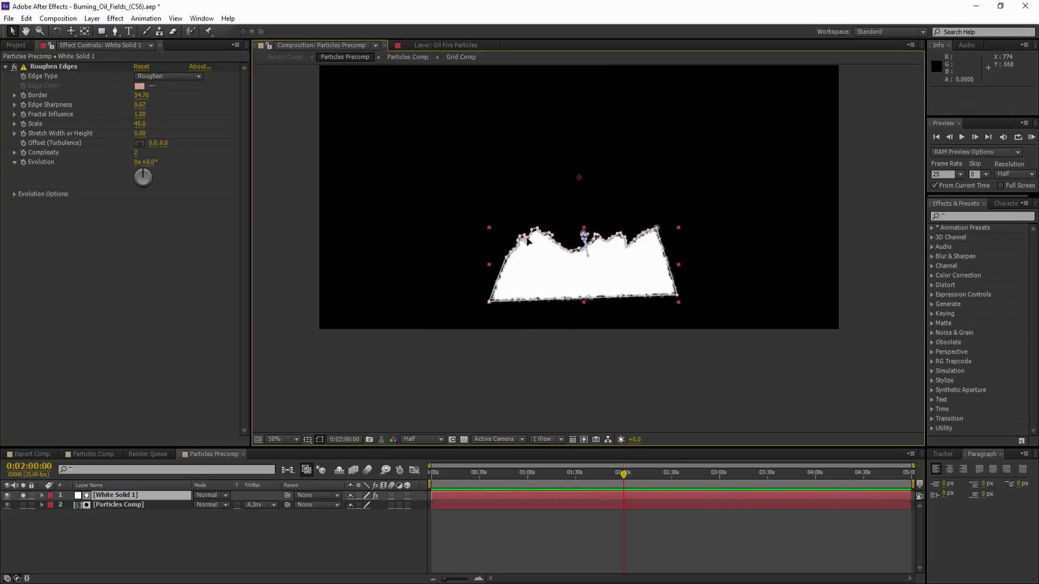
key("period")
key("period")
left_click_drag(368, 261, 638, 174)
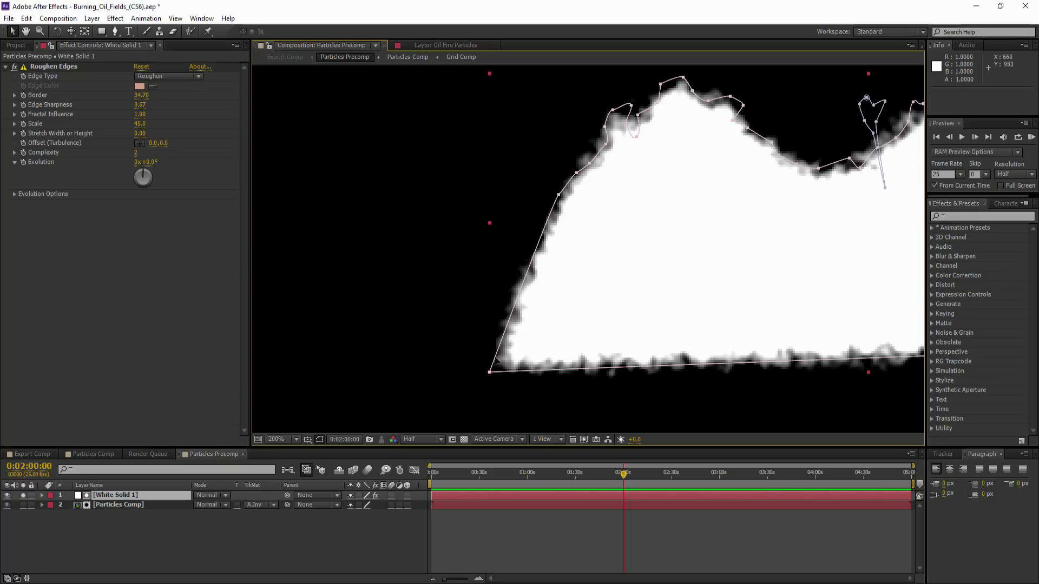
left_click_drag(464, 389, 344, 179)
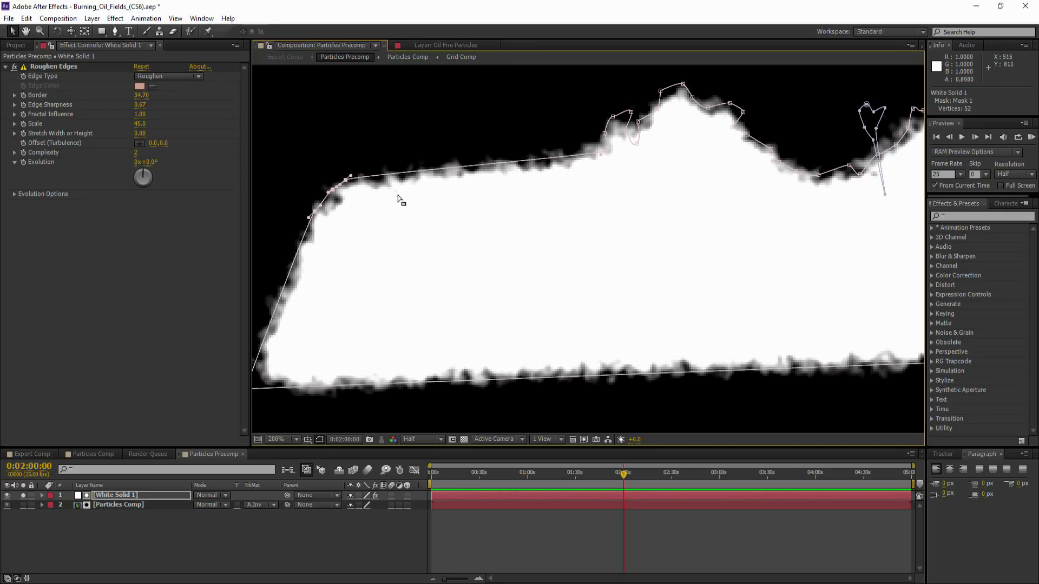
Extend the White Solid 1 mask by moving its right corners outward and its lower corners below the frame.
key("comma")
key("comma")
left_click_drag(503, 285, 464, 284)
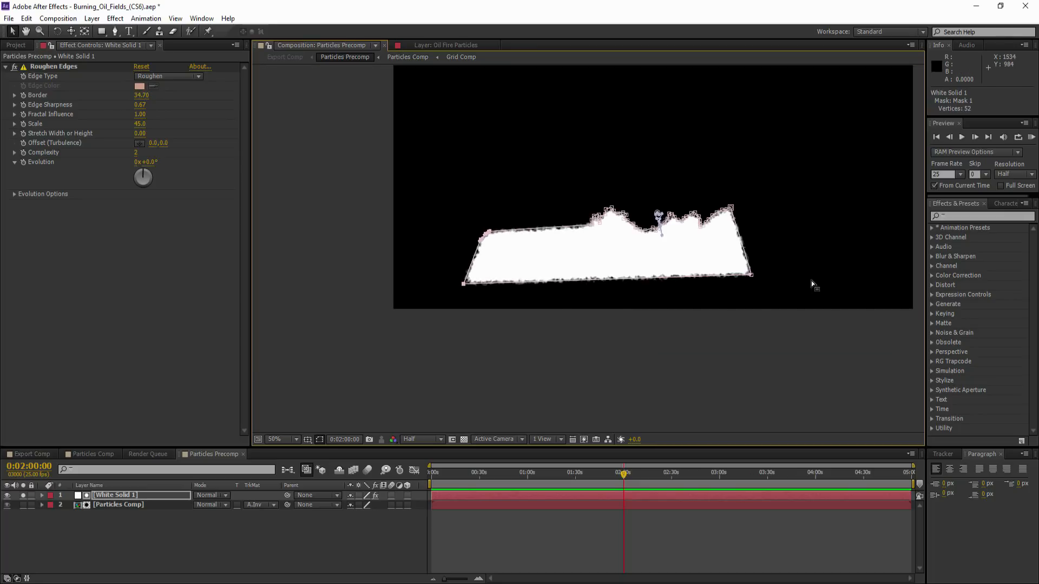
left_click_drag(752, 276, 879, 331)
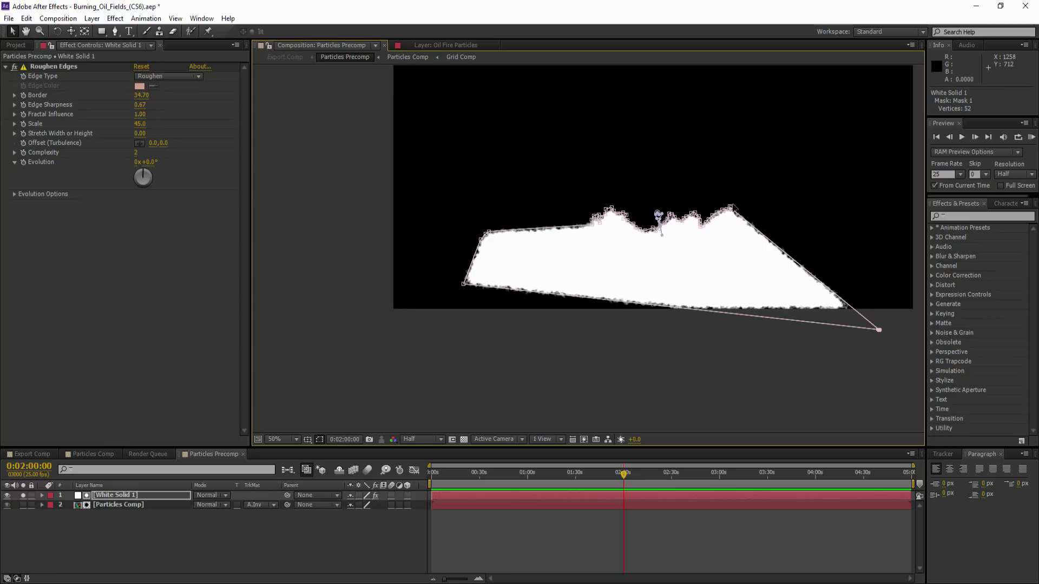
left_click_drag(738, 207, 874, 209)
left_click_drag(463, 284, 436, 330)
Unsolo and hide White Solid 1, and check the tree matte in Export Comp.
left_click(407, 390)
left_click(7, 496)
left_click(25, 514)
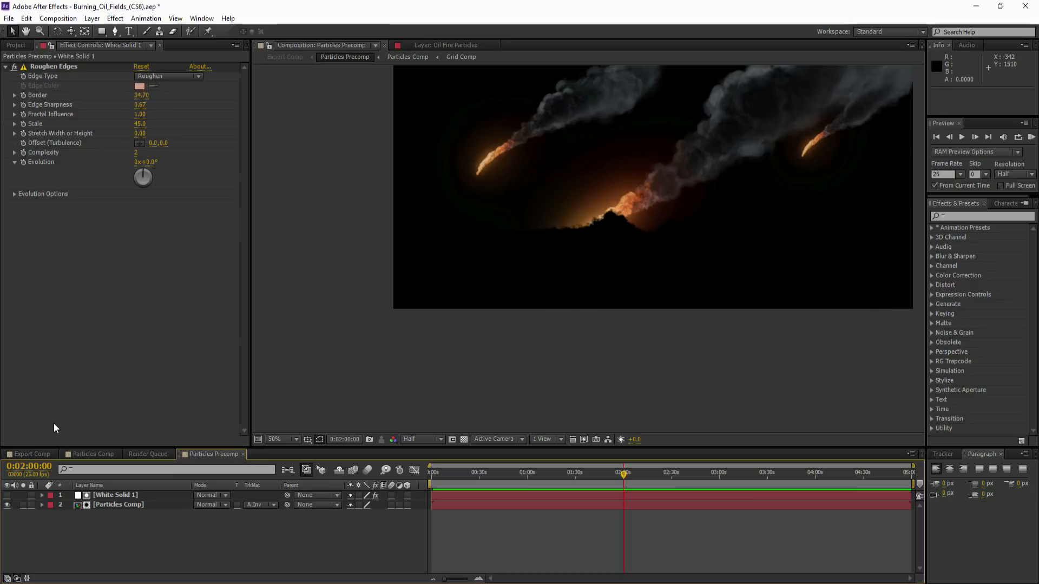
left_click(33, 455)
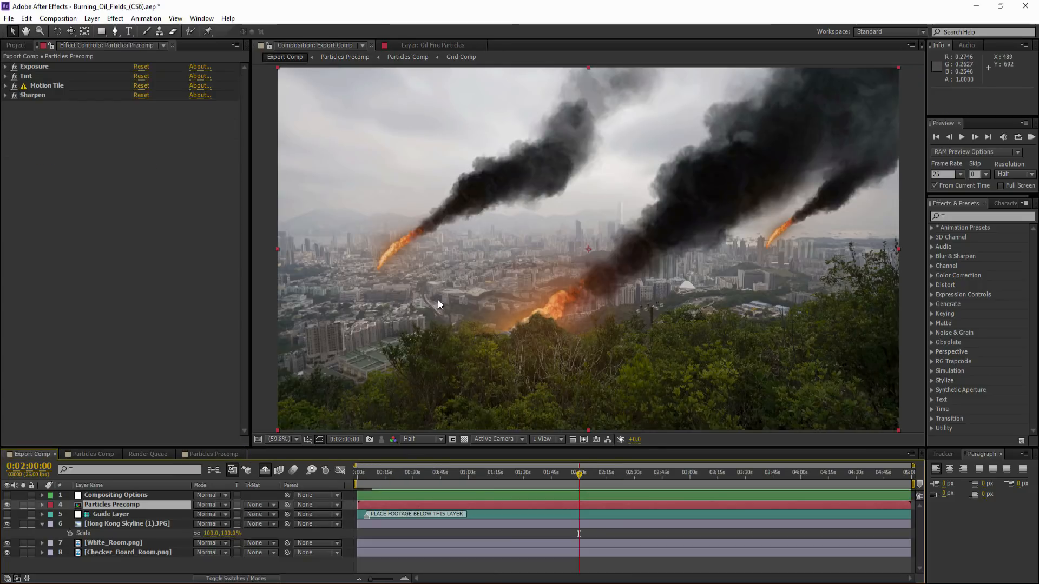
Set Gamma to 1 on the Compositing Options layer of Export Comp.
left_click(104, 495)
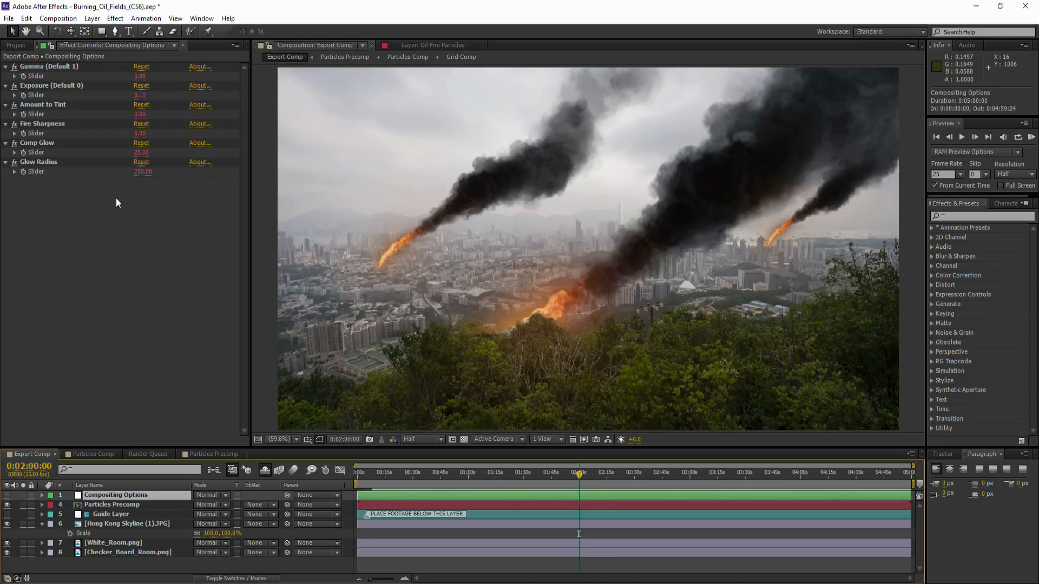
left_click(158, 76)
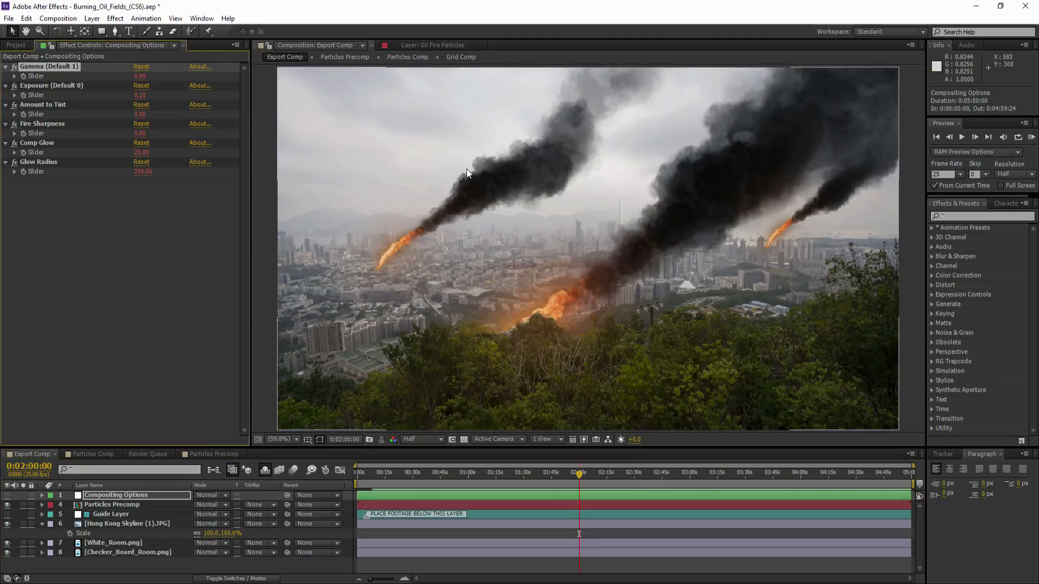
type("1")
key("Return")
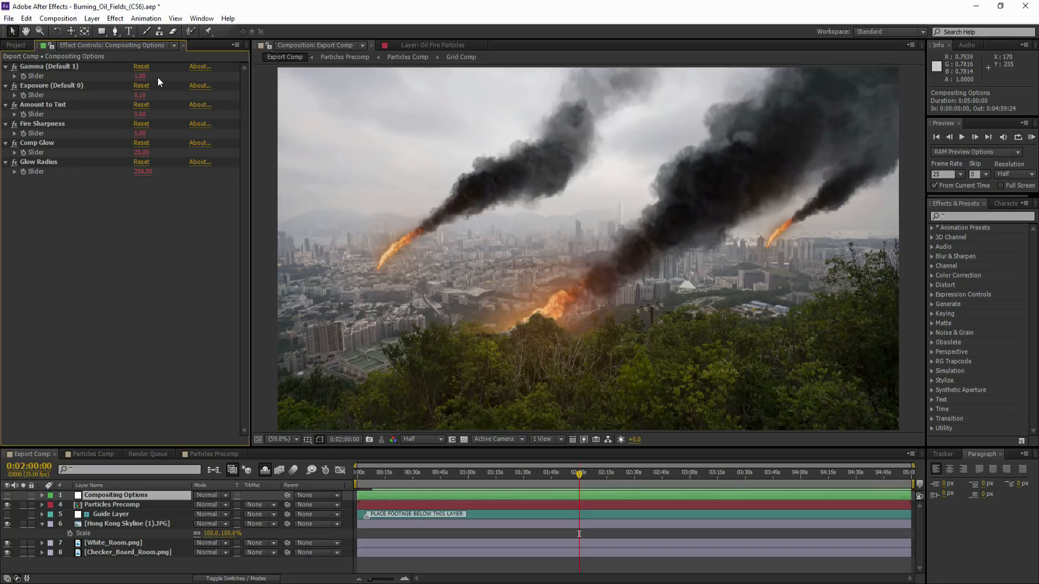
Set Exposure to 0.25 and Amount to Tint to 5 on the Compositing Options layer.
left_click(140, 96)
type("5")
key("Return")
left_click_drag(141, 96, 265, 92)
left_click_drag(357, 94, 358, 95)
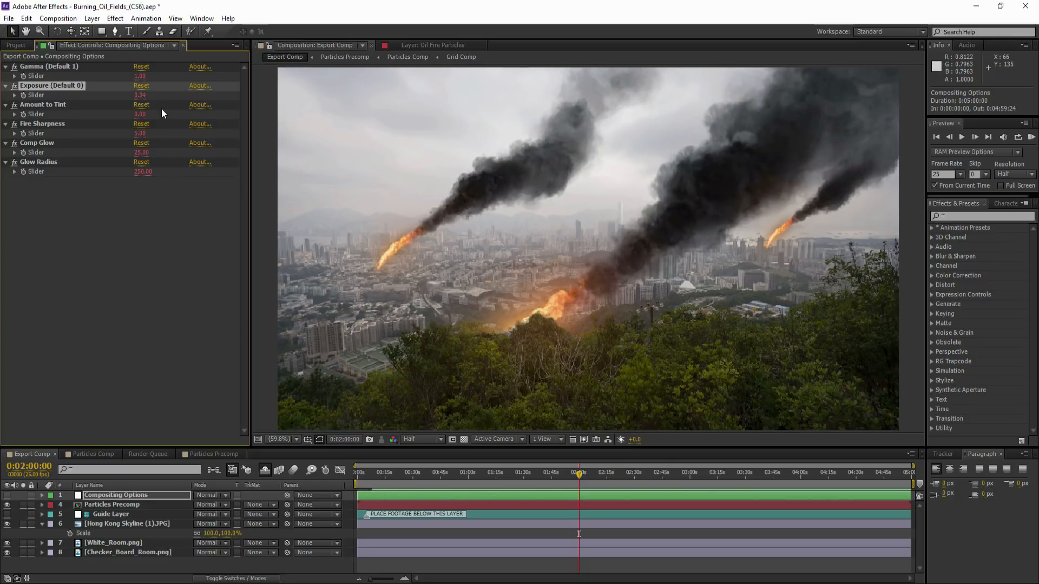
left_click_drag(106, 96, 125, 114)
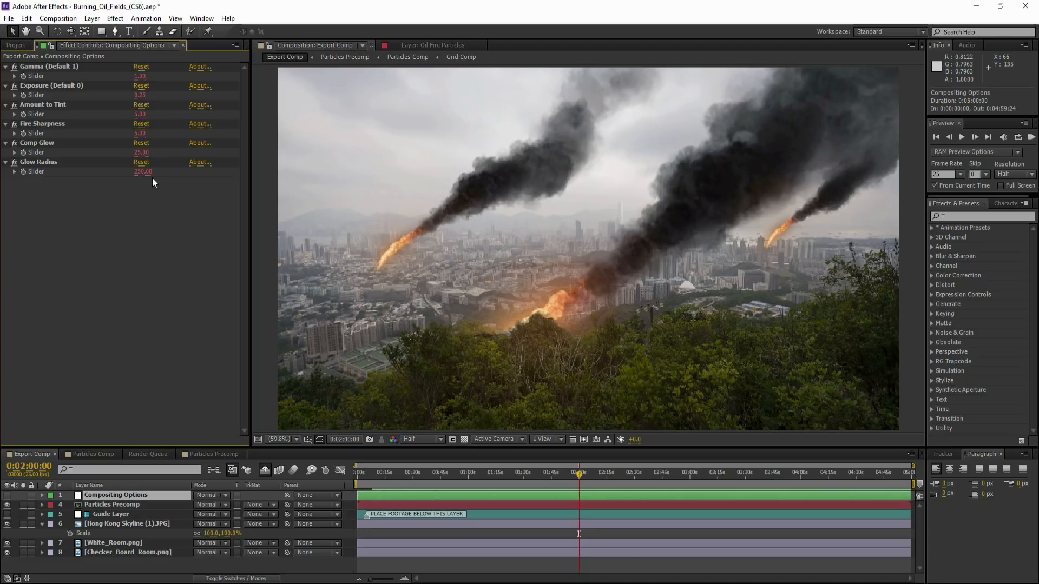
Try a Comp Glow of 100 on the Compositing Options layer and settle on 50.
left_click(141, 153)
type("100")
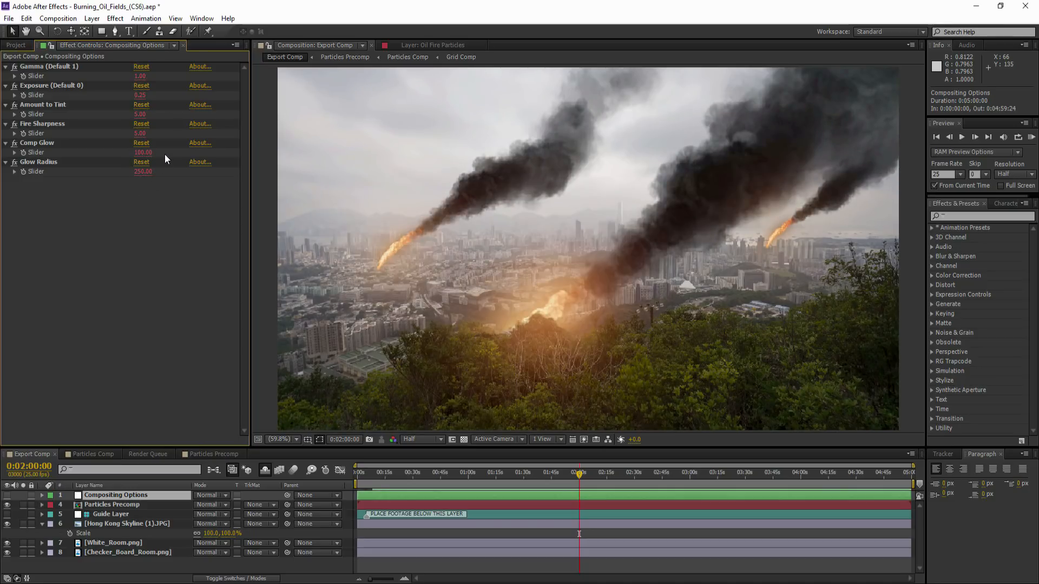
left_click(142, 153)
type("50")
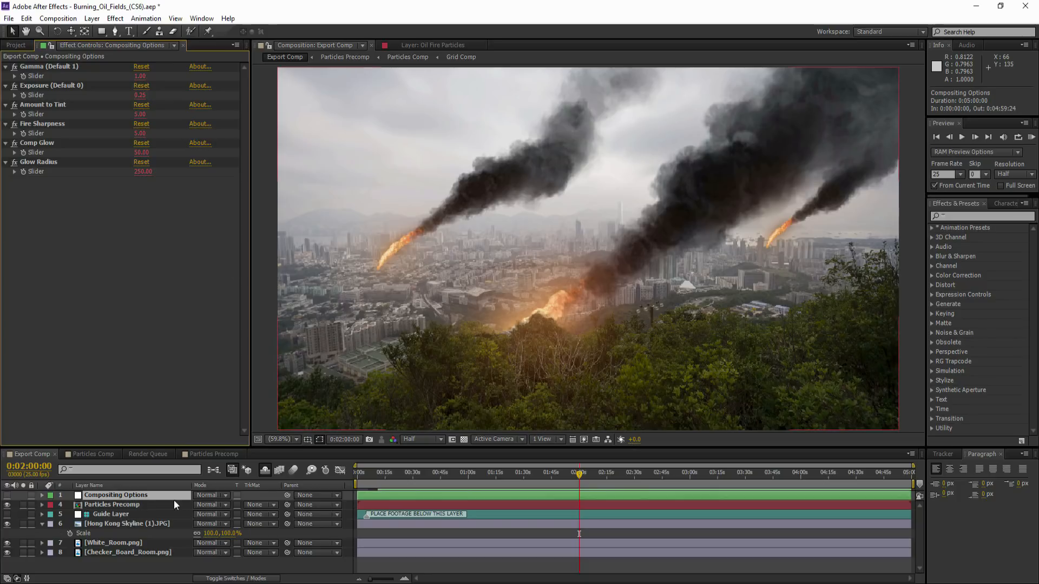
left_click(264, 470)
left_click(264, 470)
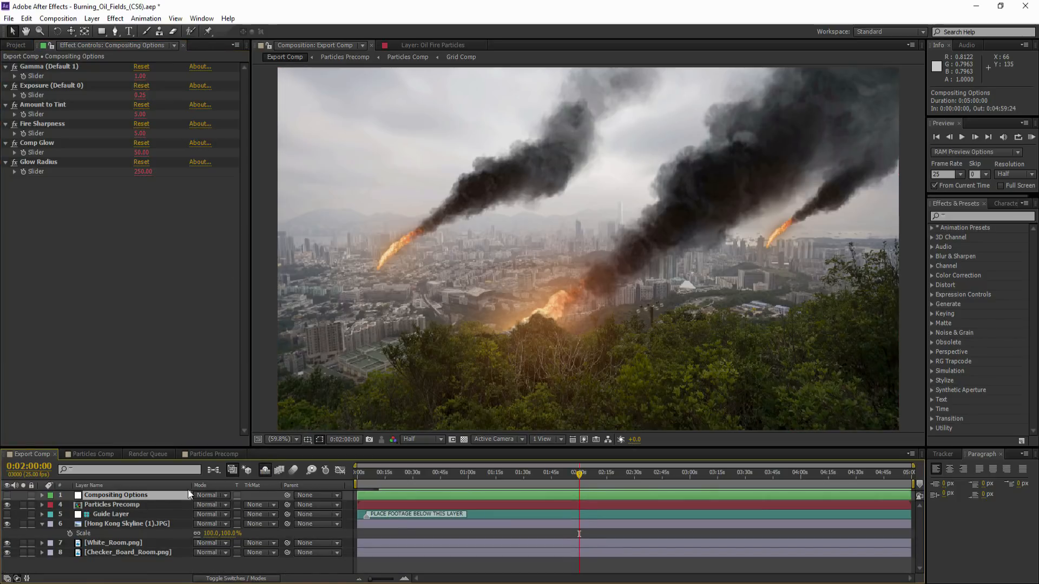
Add a Color Overlay layer style to the Particles Precomp layer.
left_click(115, 506)
left_click(92, 19)
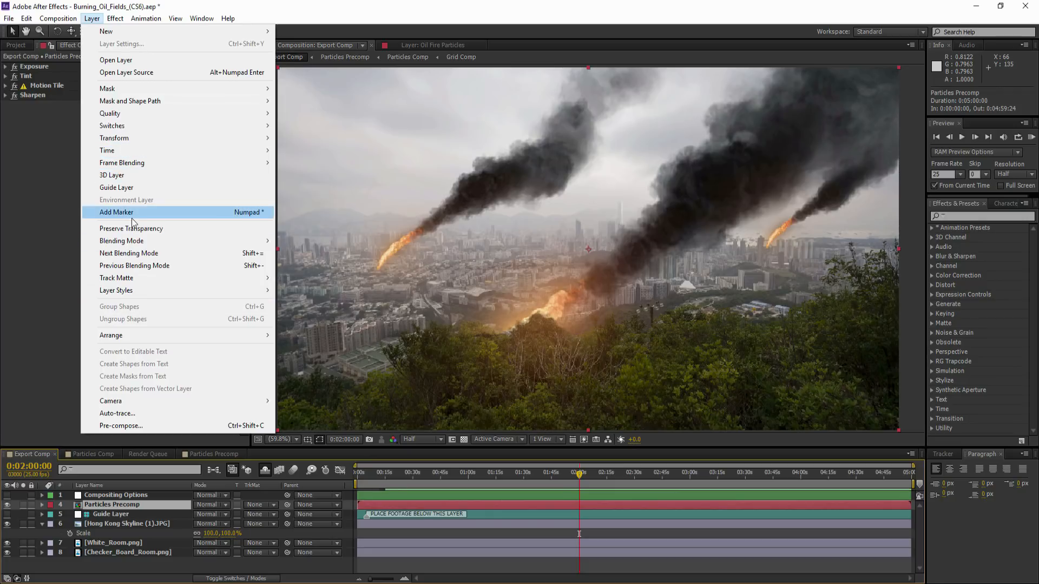
mouse_move(123, 292)
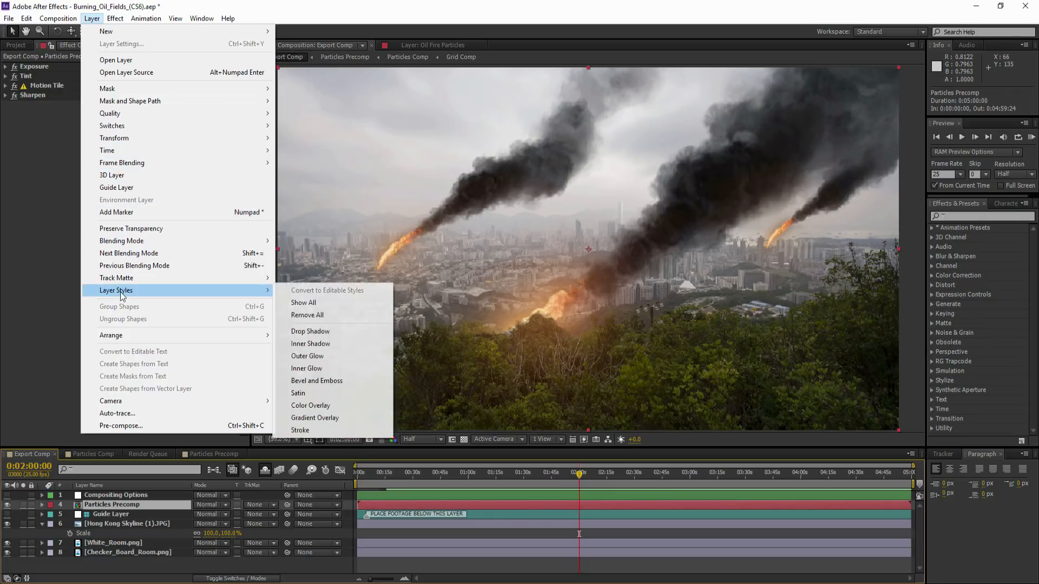
left_click(313, 406)
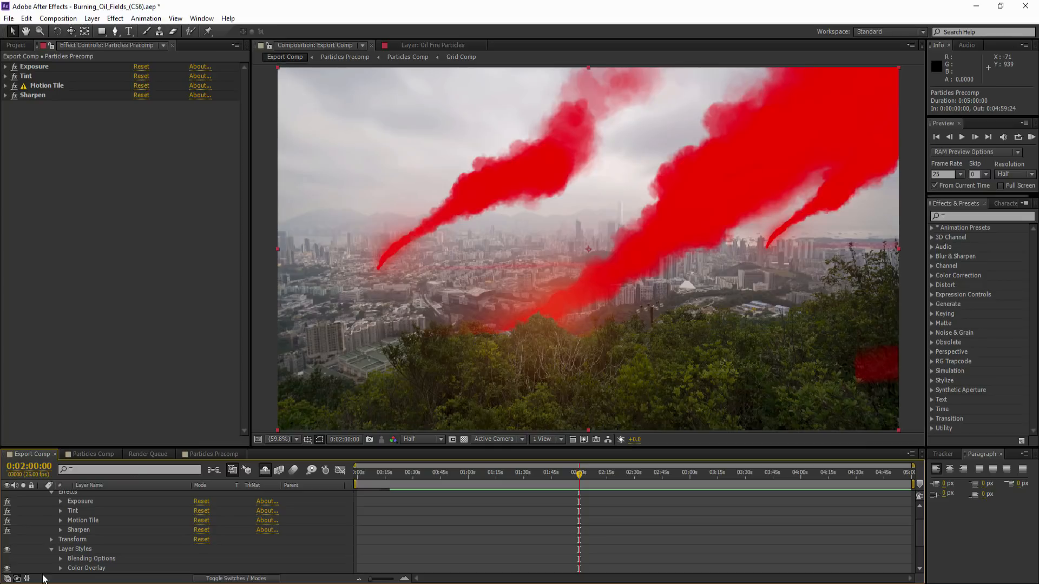
Sample the Color Overlay's colour from the pale hazy sky in the skyline photo.
left_click(61, 569)
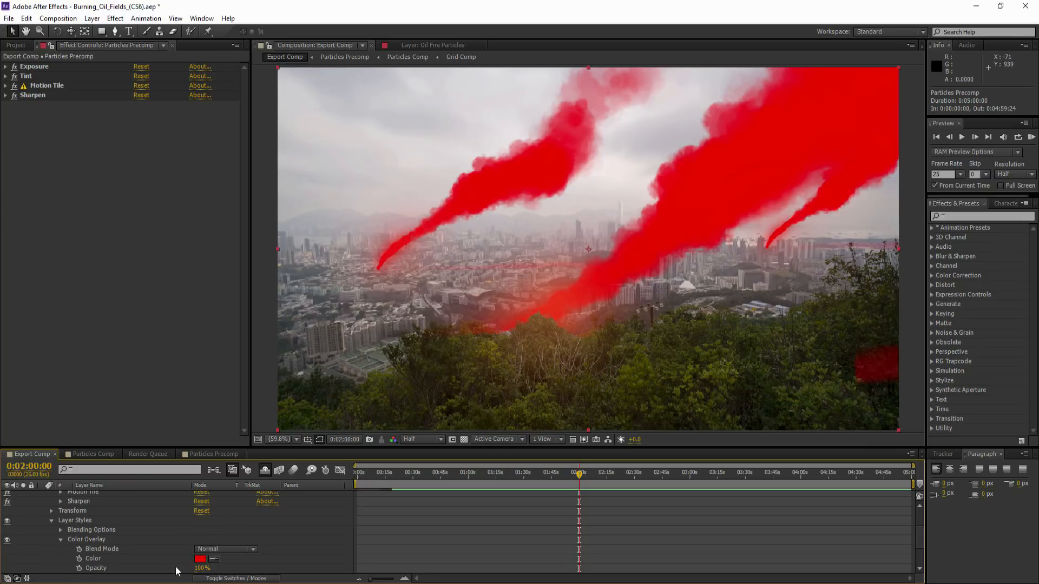
left_click(214, 558)
left_click(397, 190)
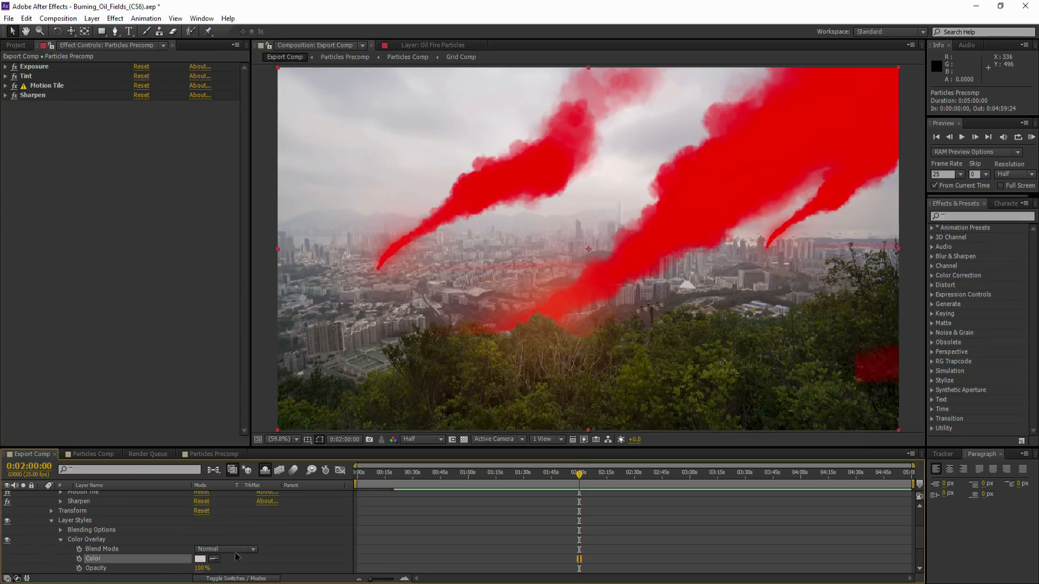
Try a Color Overlay opacity of 25%, settle on 5%, and collapse the overlay's settings.
left_click(201, 568)
type("25")
key("Return")
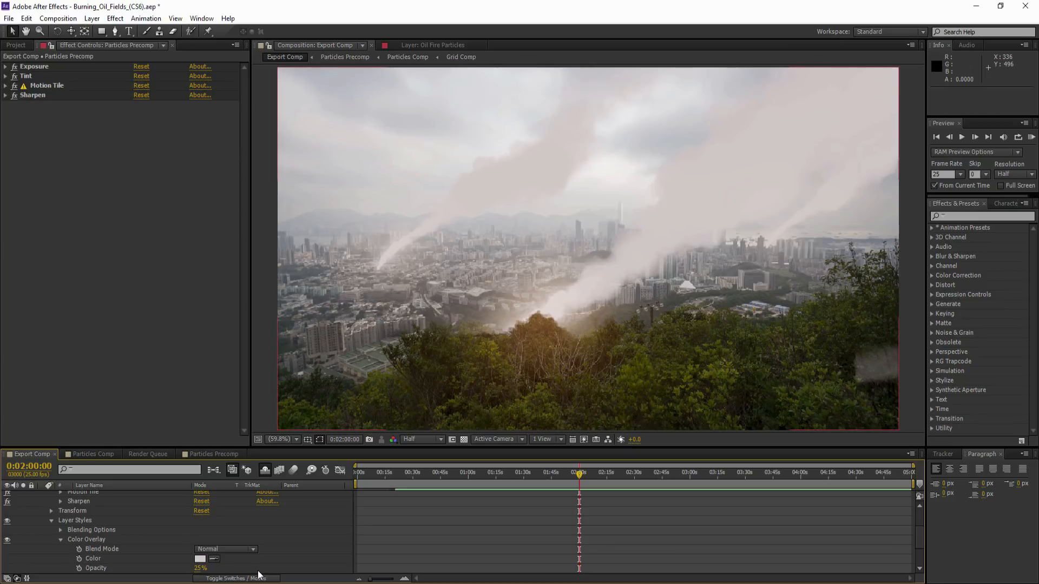
left_click(200, 568)
type("5")
key("Return")
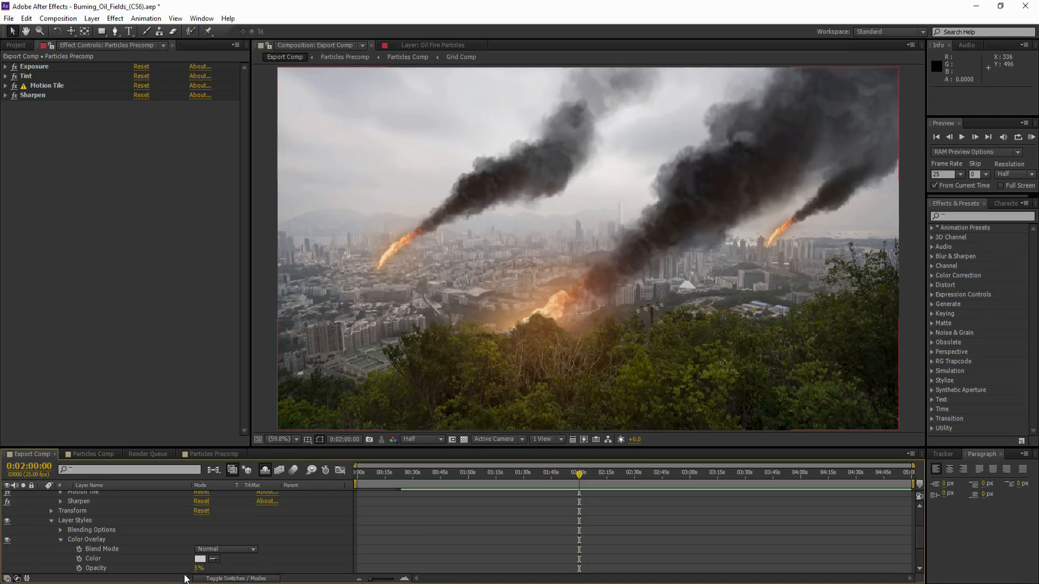
left_click(60, 539)
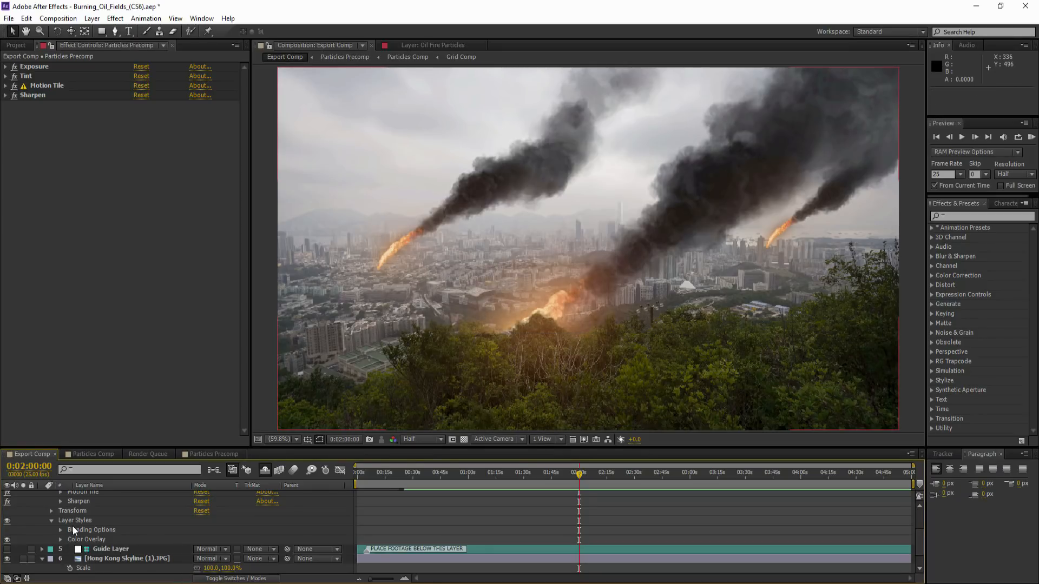
Apply the Curves color correction effect to the Particles Precomp layer.
scroll(73, 526, "up", 2)
right_click(93, 506)
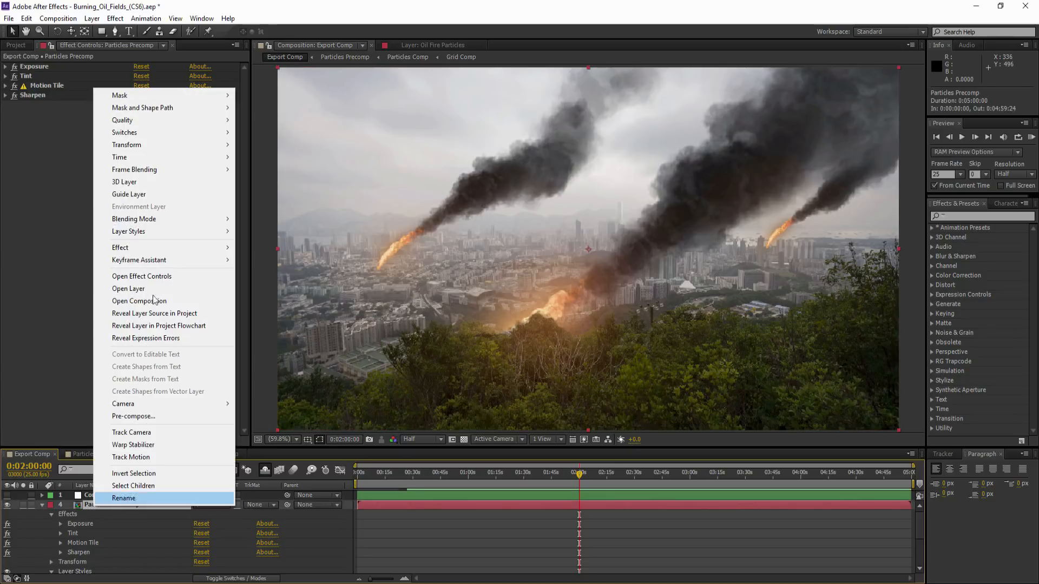
mouse_move(135, 254)
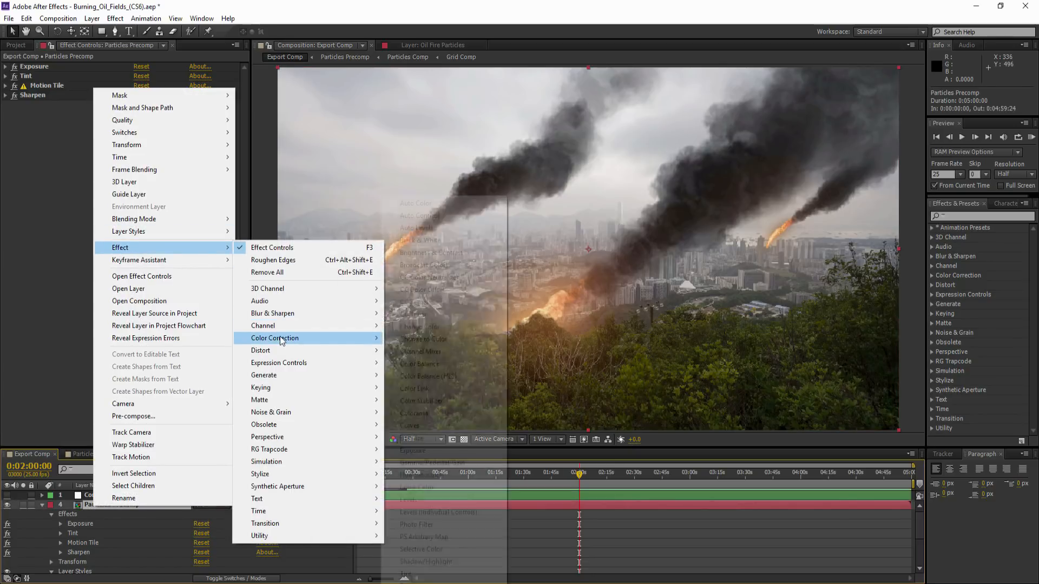
mouse_move(281, 339)
left_click(427, 427)
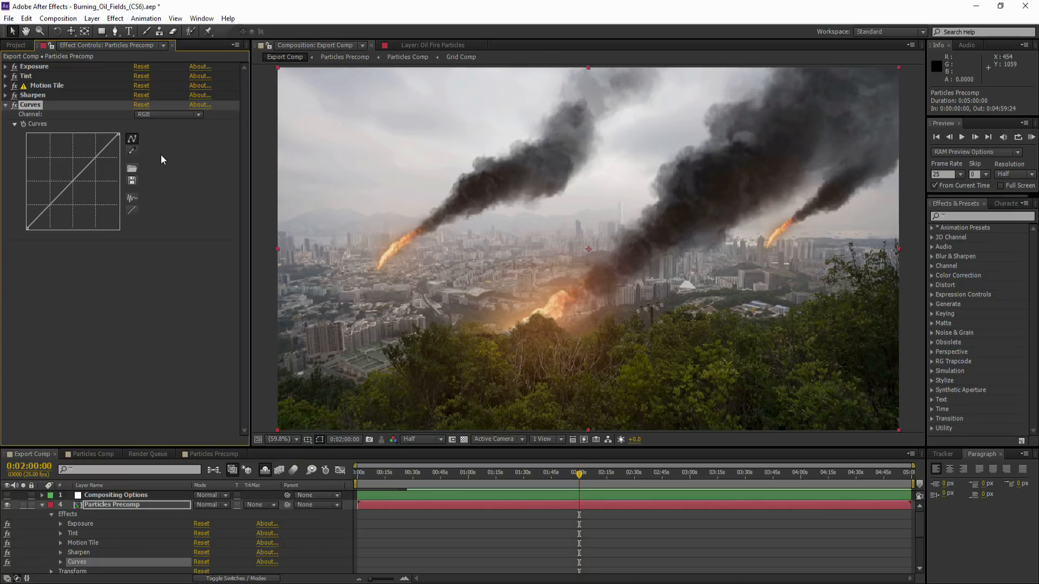
Shape the RGB curve into a gentle S, raising the highlights slightly and lowering the shadows for more contrast.
left_click_drag(96, 156, 96, 153)
left_click_drag(52, 200, 52, 209)
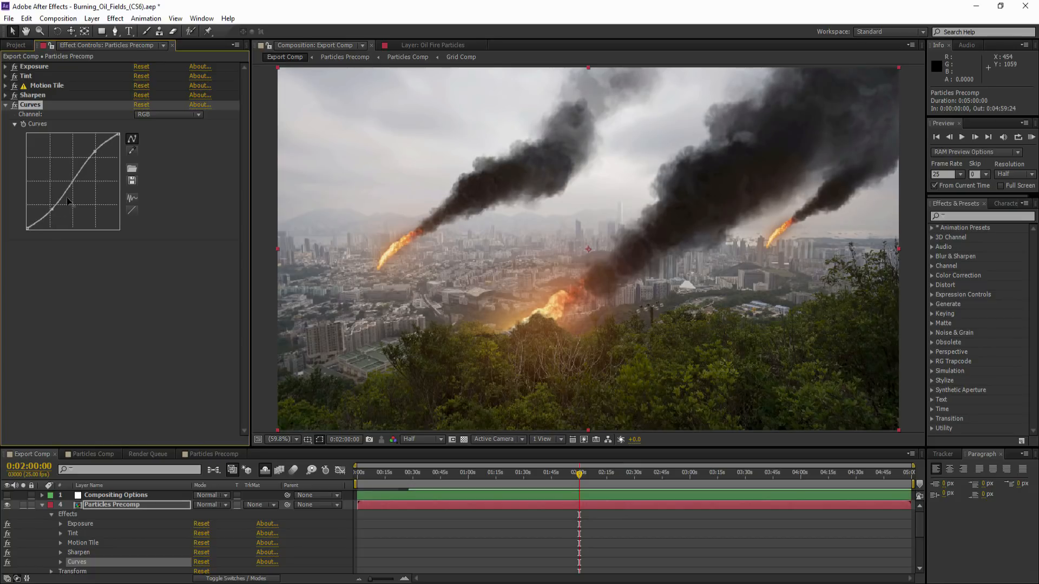
left_click_drag(96, 151, 93, 154)
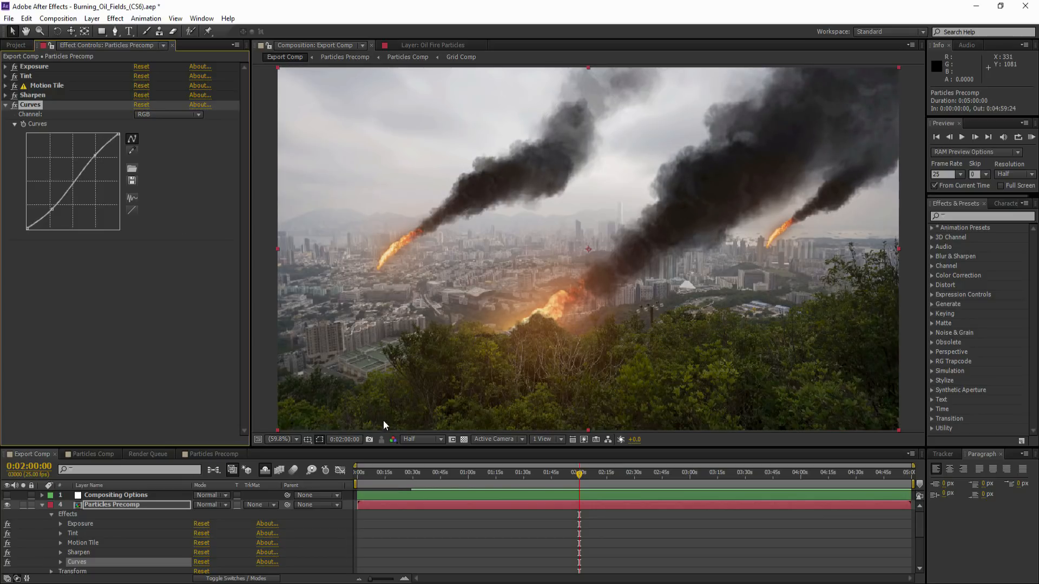
Open Forest_Fires_(CS6).aep from the Project File 12 folder, discarding the changes to the current project.
left_click(9, 19)
left_click(42, 48)
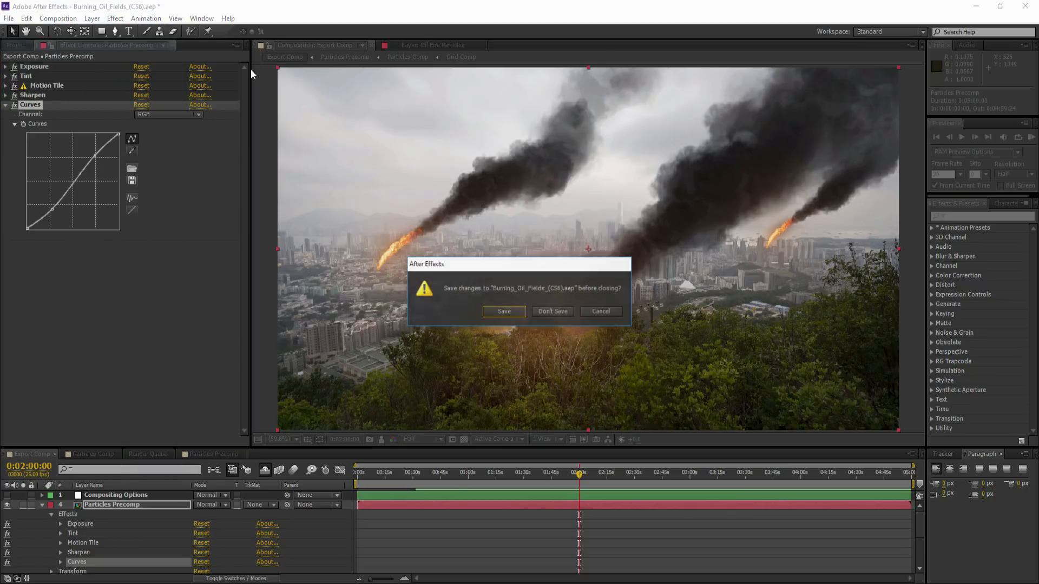
left_click(544, 312)
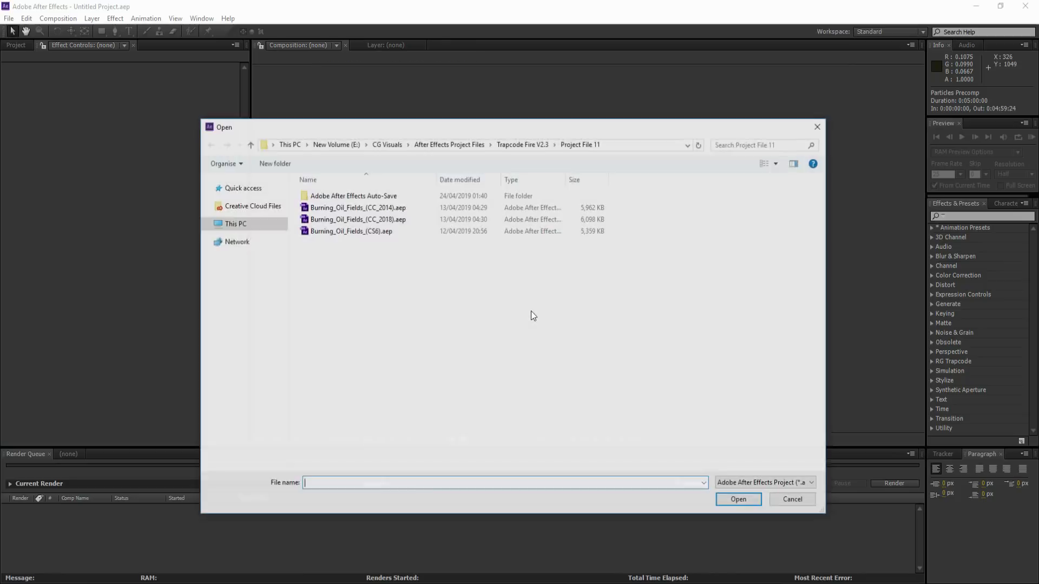
left_click(522, 144)
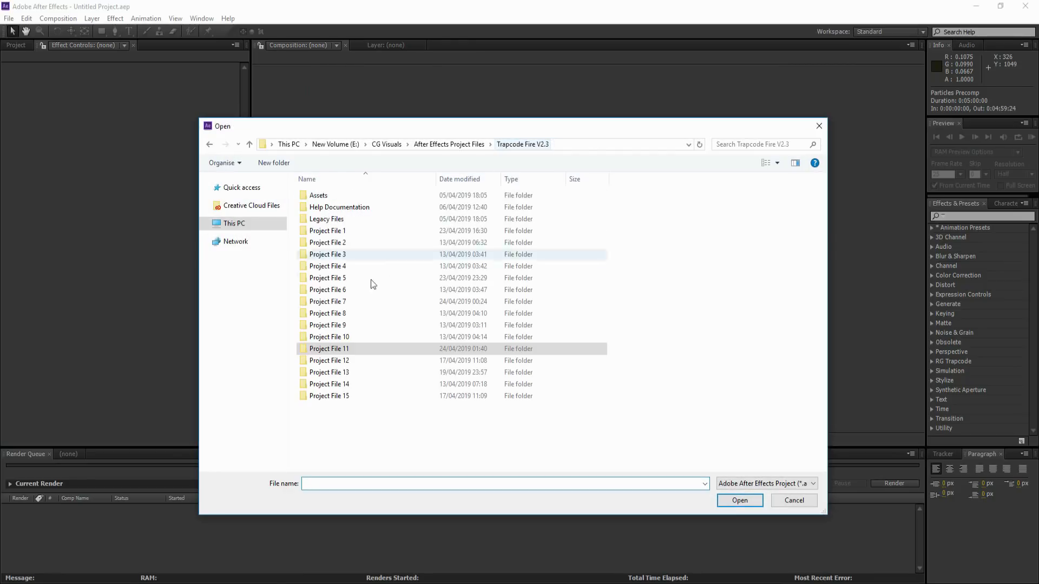
double_click(332, 360)
left_click(347, 221)
left_click(735, 501)
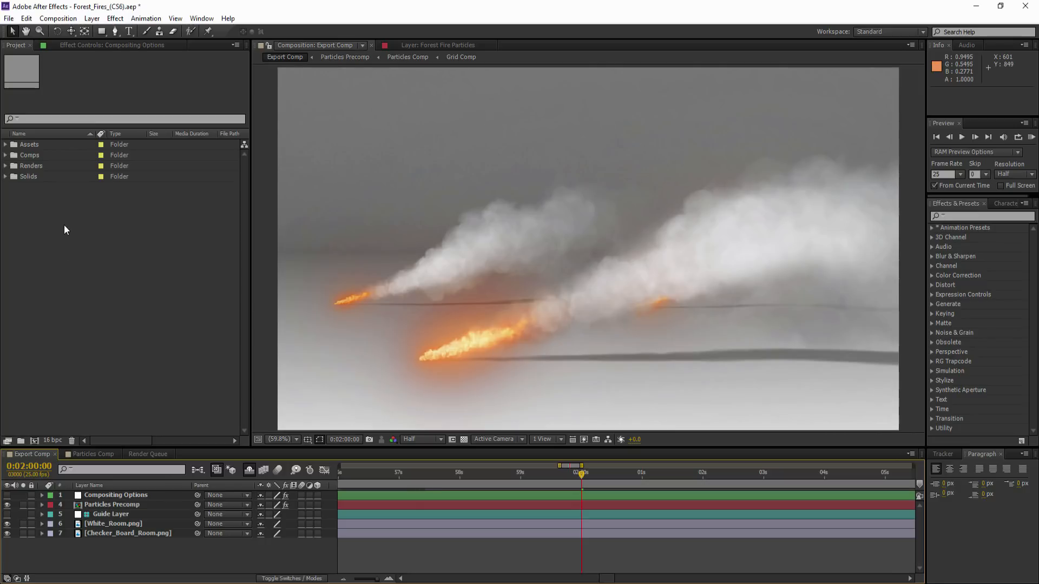
Import Green Valley (3).jpg from the Green Valley photo folder as footage.
right_click(48, 219)
mouse_move(153, 264)
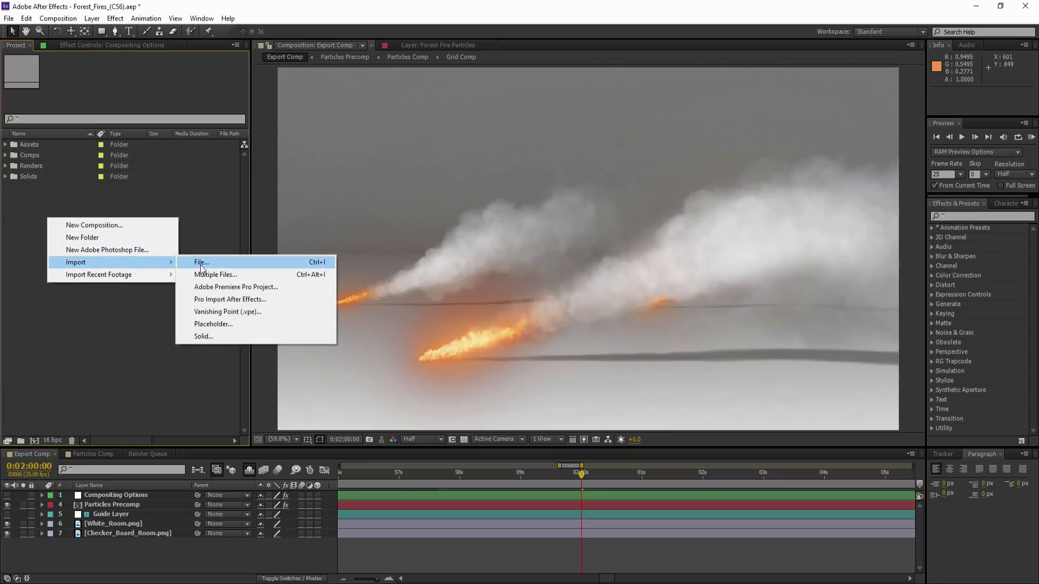
left_click(201, 265)
left_click(371, 43)
left_click(371, 43)
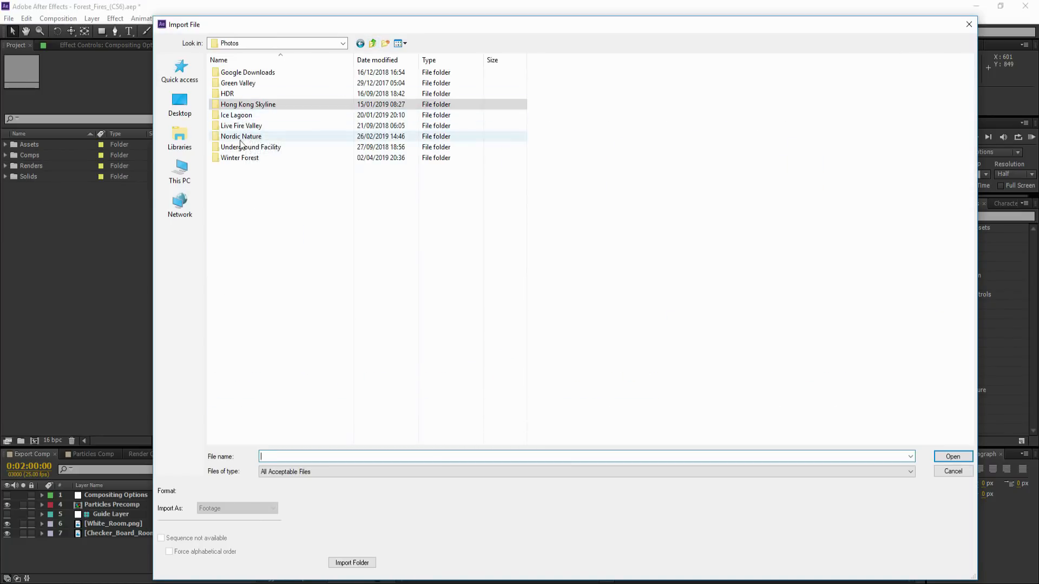
double_click(252, 86)
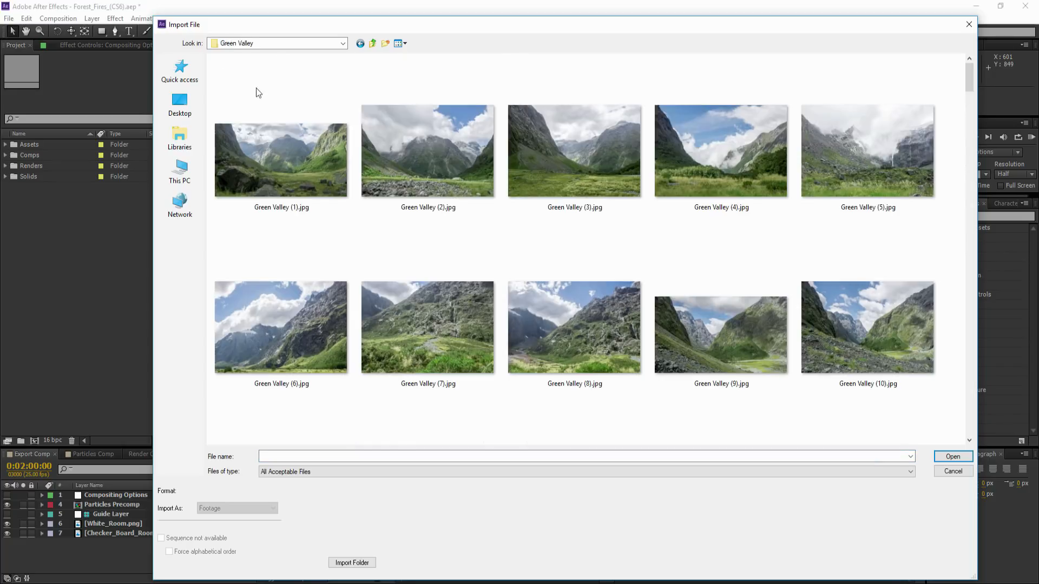
left_click(583, 158)
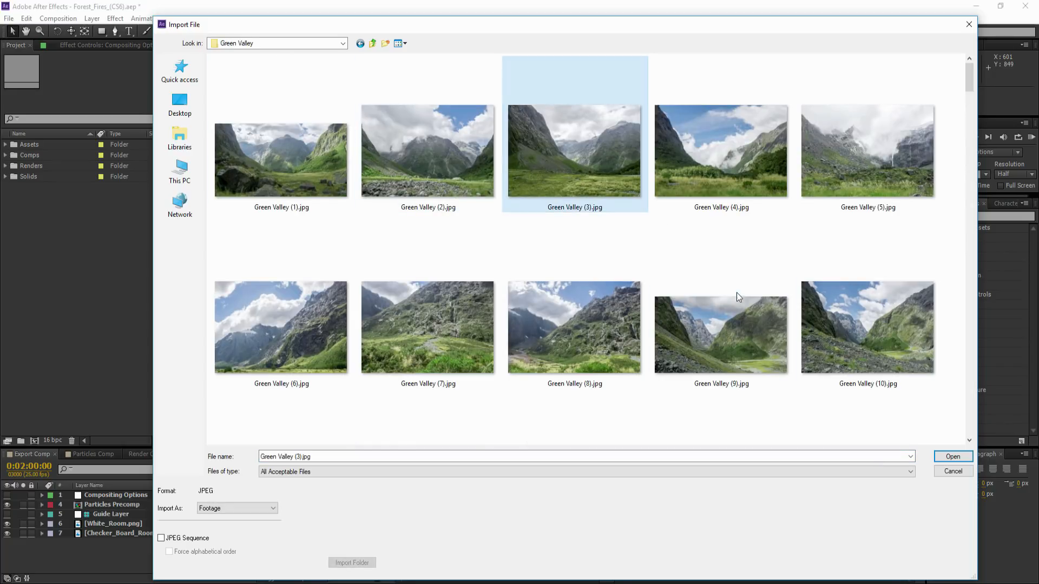
left_click(952, 456)
Place Green Valley (3).jpg in the Export Comp directly below the Guide Layer and scale it to 33%.
left_click_drag(34, 167, 111, 521)
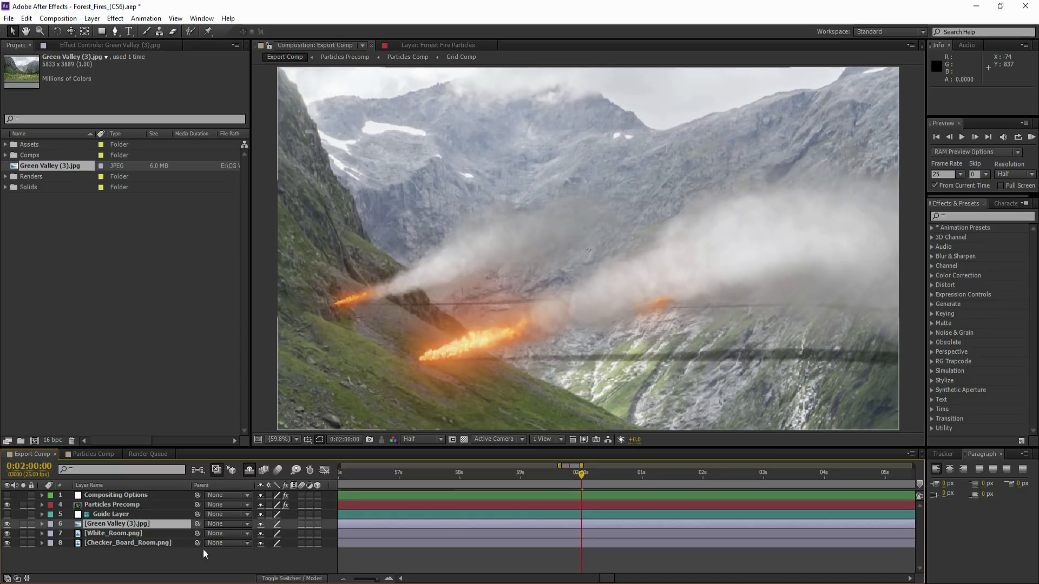
key("s")
left_click(276, 533)
type("33")
key("Return")
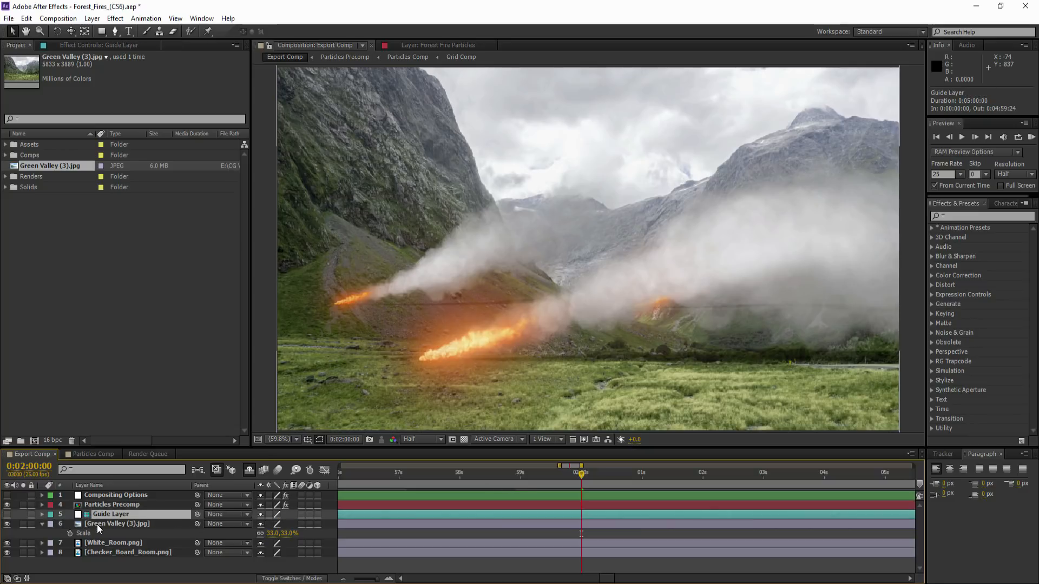
Copy the Green Valley (3).jpg layer, and in the Particles Comp make Proxy Simulation visible and solo it with Grid Comp.
key("ctrl+c")
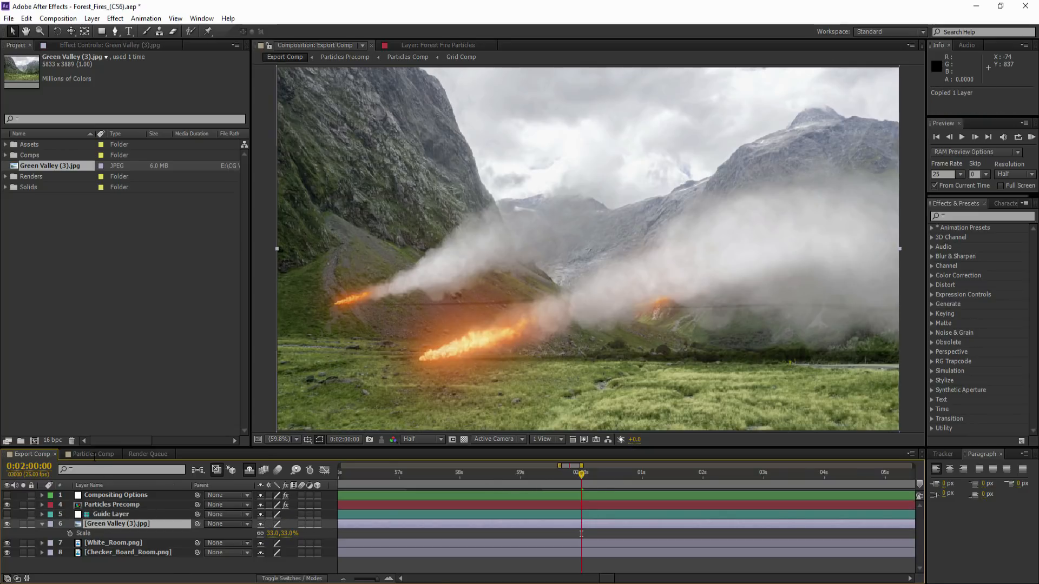
left_click(94, 454)
scroll(72, 573, "down", 2)
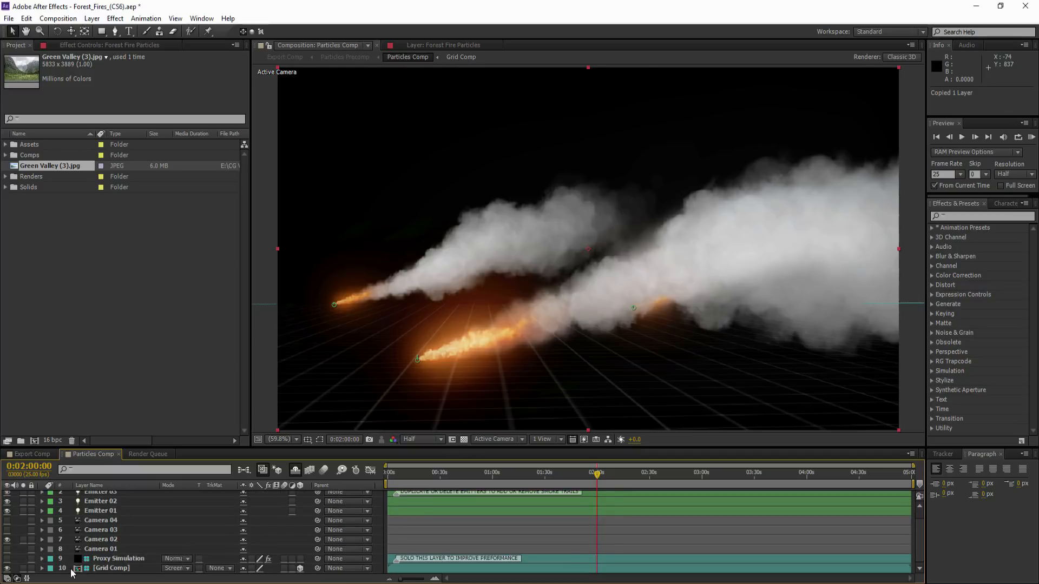
left_click(8, 558)
left_click(24, 558)
left_click(23, 568)
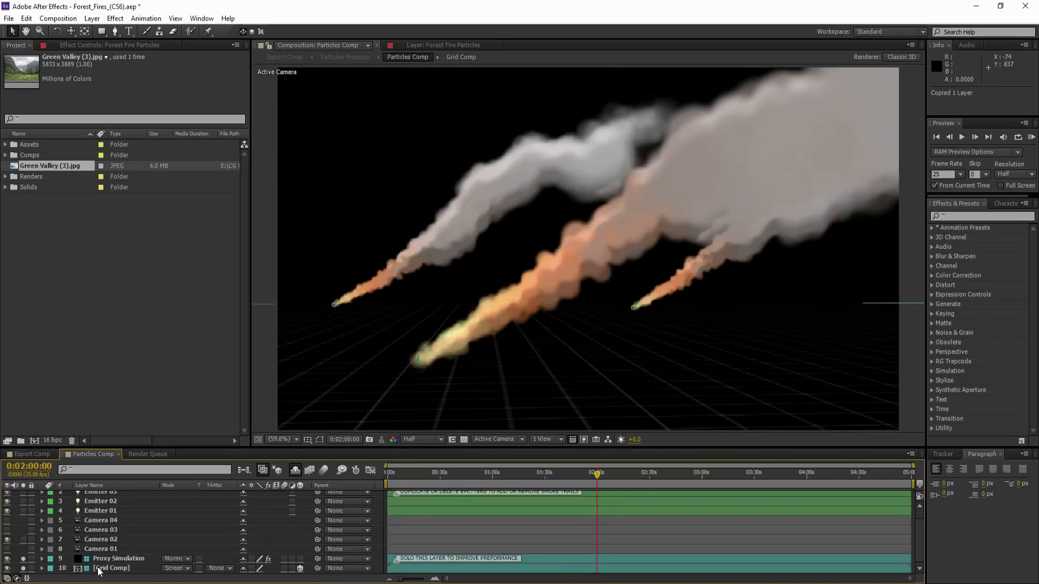
Paste the Green Valley photo into the Particles Comp and move it below the Grid Comp layer.
left_click(98, 568)
key("ctrl+v")
left_click_drag(98, 568, 99, 577)
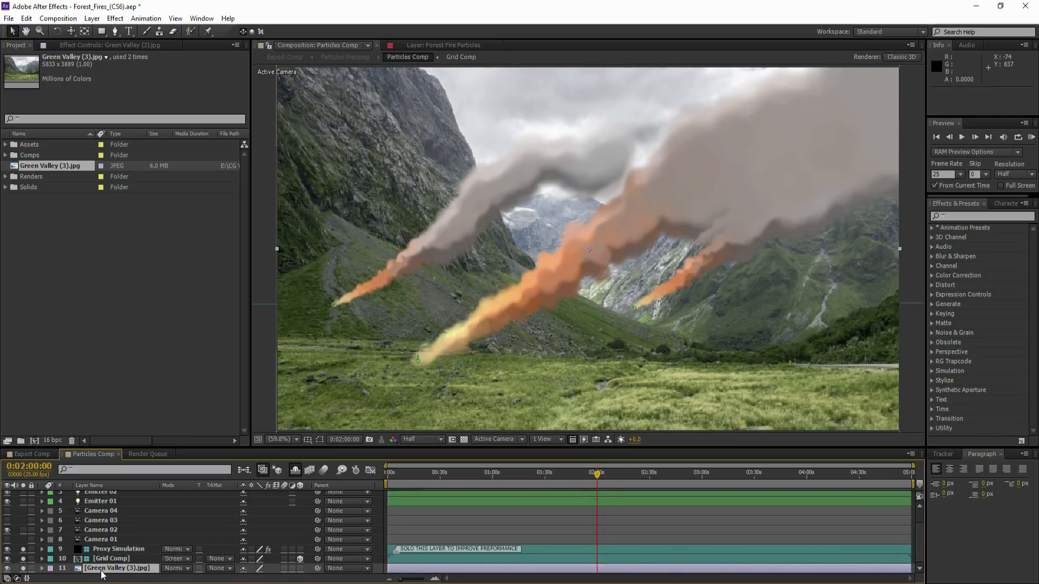
Orbit Camera 02 to a lower angle so the grid matches the valley floor in the photo.
left_click(87, 530)
left_click(73, 32)
left_click(90, 42)
left_click_drag(507, 272, 526, 278)
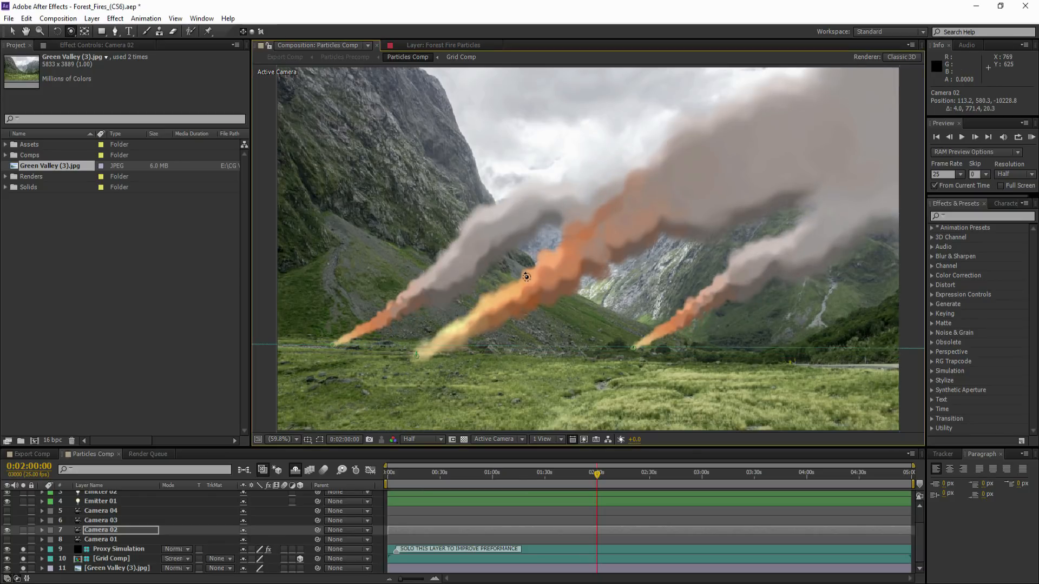
Move Emitter 02 down slightly along its vertical axis so its smoke trail starts on the grass.
scroll(102, 508, "up", 2)
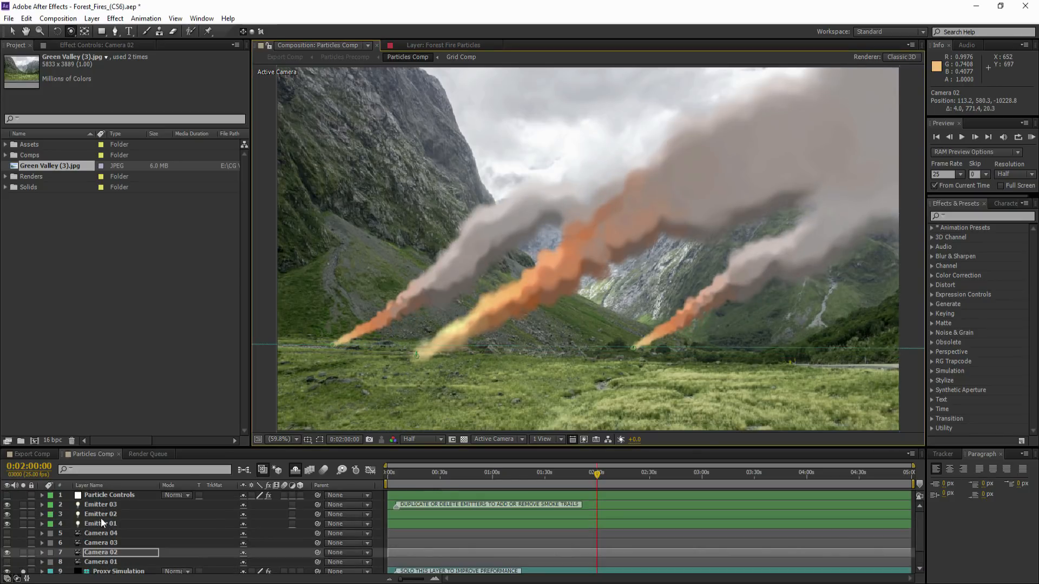
left_click(99, 505)
left_click(99, 523)
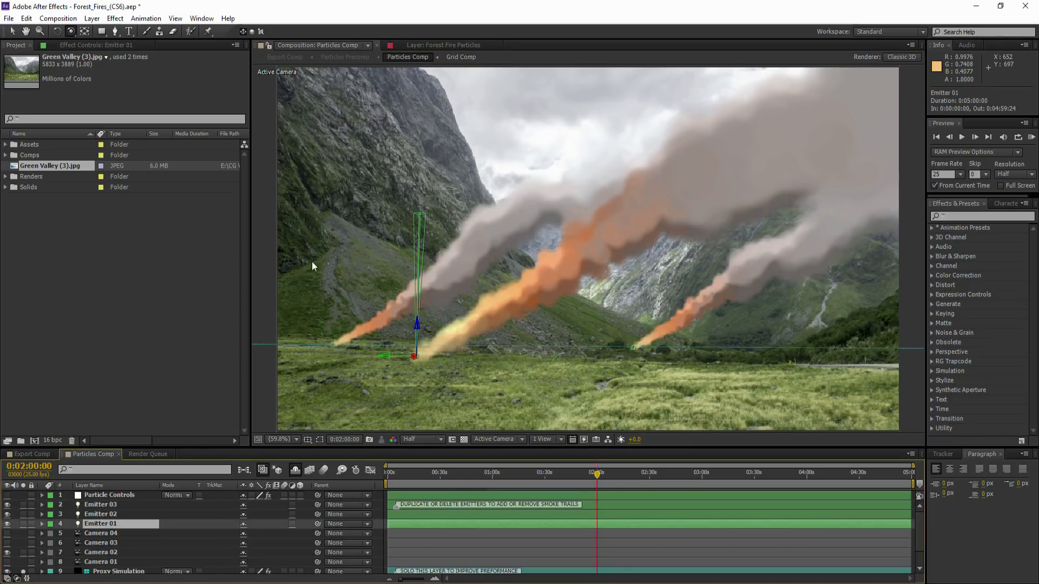
left_click(99, 512)
key("v")
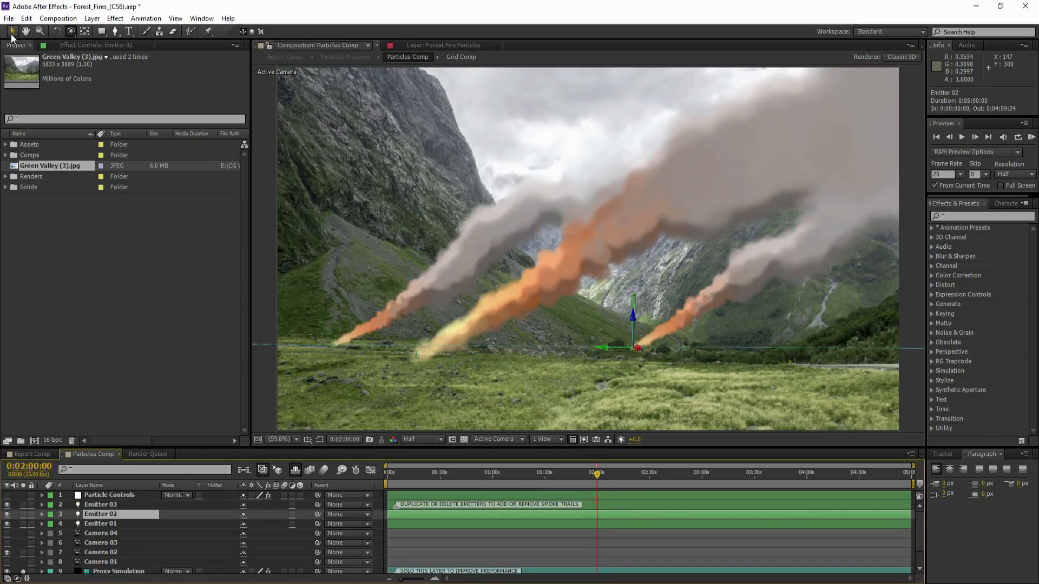
left_click_drag(634, 312, 634, 429)
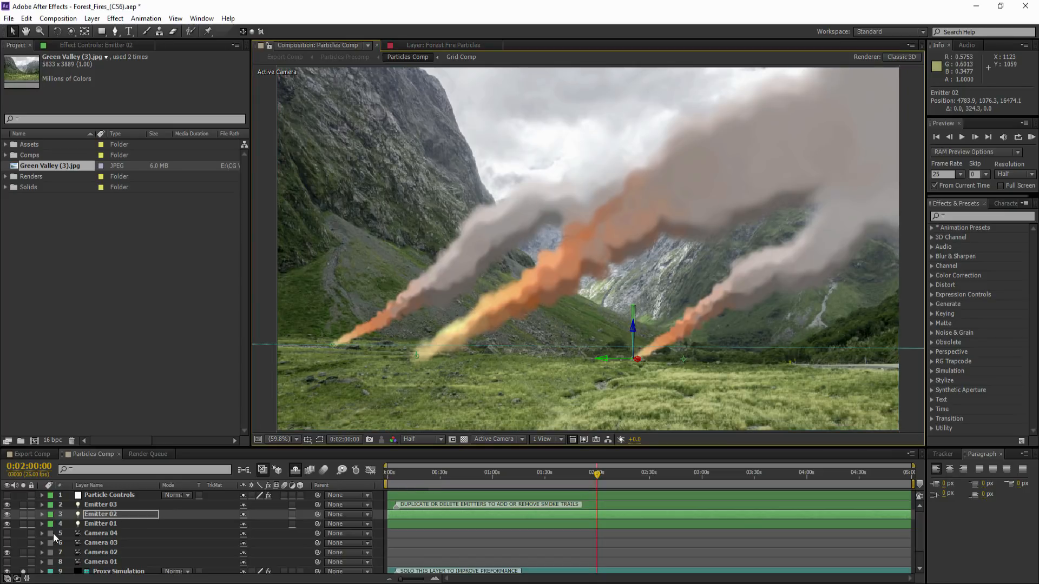
Delete the Green Valley reference photo layer from the Particles Comp.
scroll(53, 533, "down", 2)
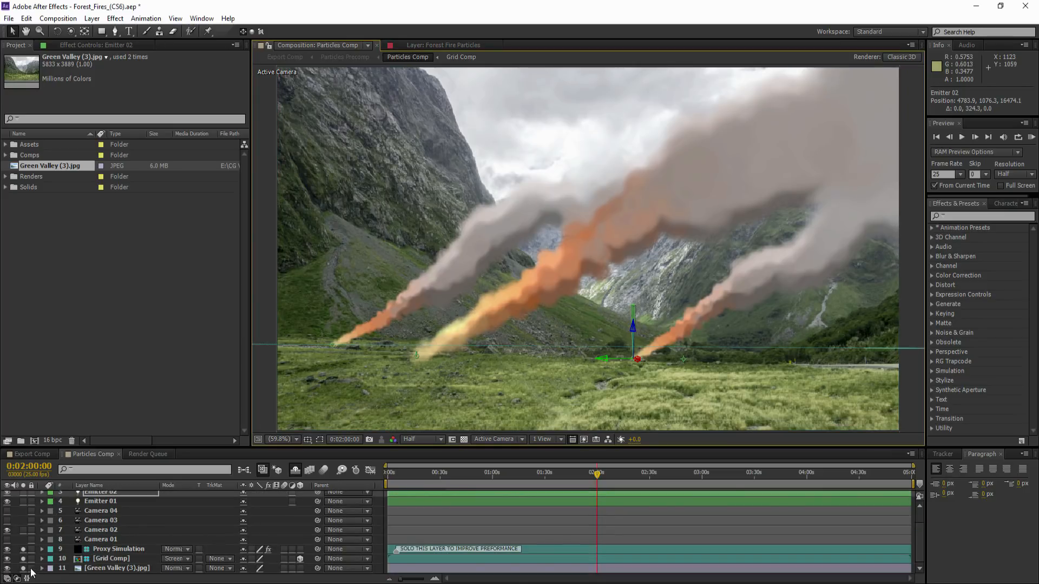
left_click(92, 568)
key("Delete")
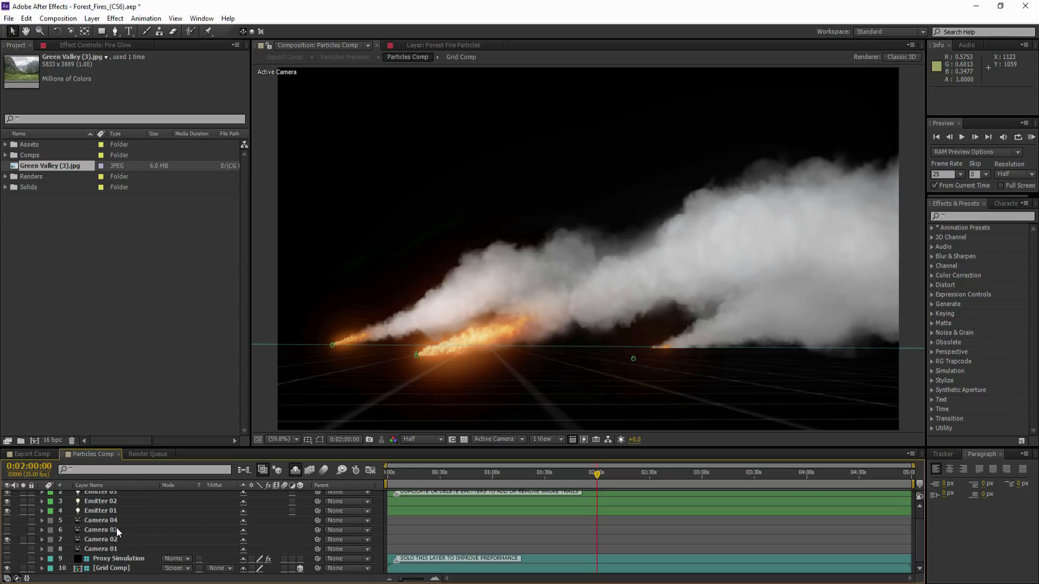
Check the smoke and fire against the valley photo in the Export Comp and return to the Particles Comp.
left_click(36, 453)
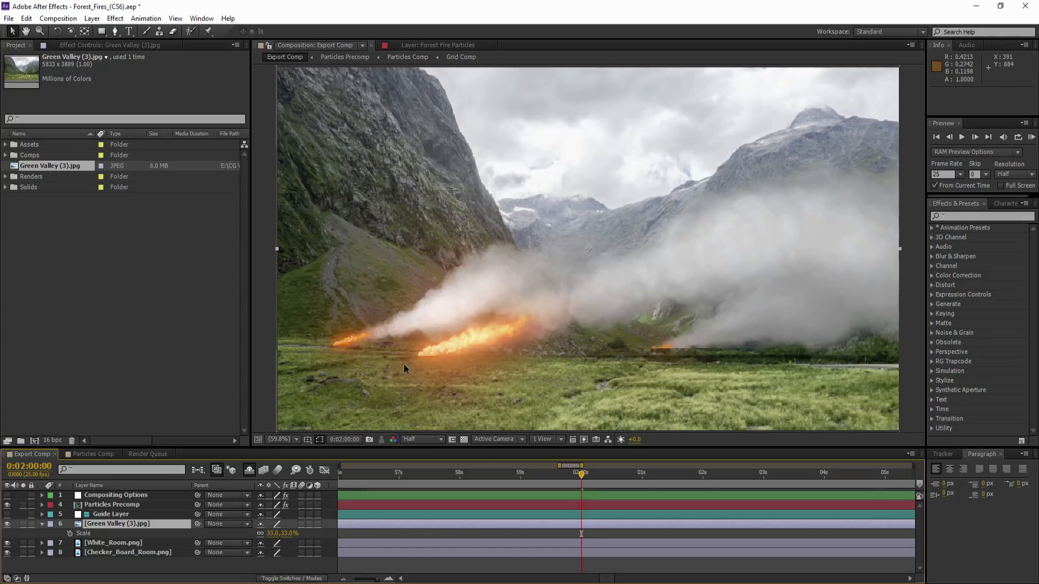
left_click(87, 454)
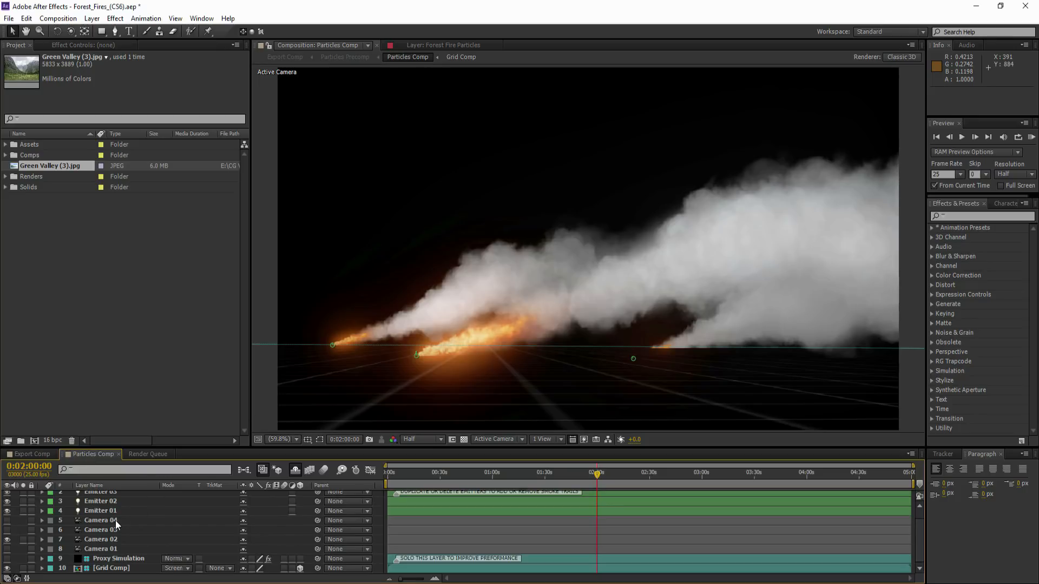
scroll(125, 527, "up", 1)
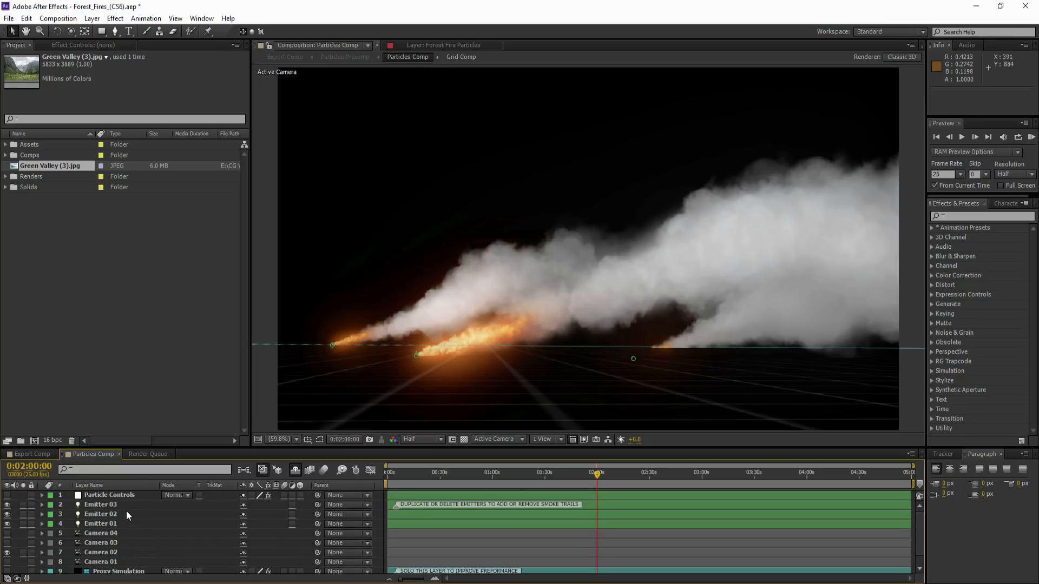
Reveal the shy layers in the Particles Comp and unlock and show the Obscuration Layer with its rotation properties.
left_click(294, 471)
scroll(121, 523, "down", 3)
scroll(122, 523, "down", 3)
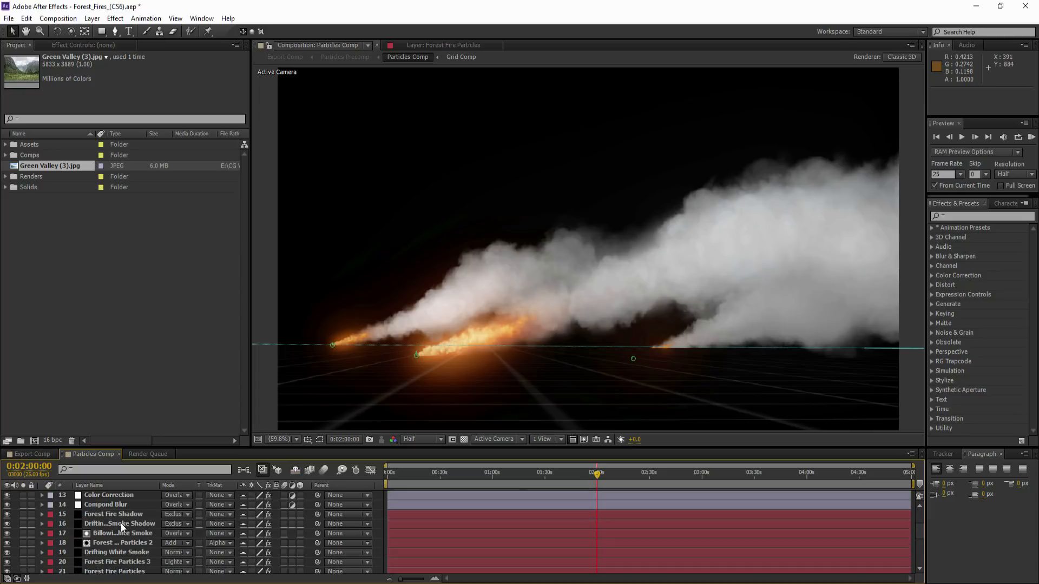
scroll(121, 535, "down", 3)
scroll(124, 539, "down", 1)
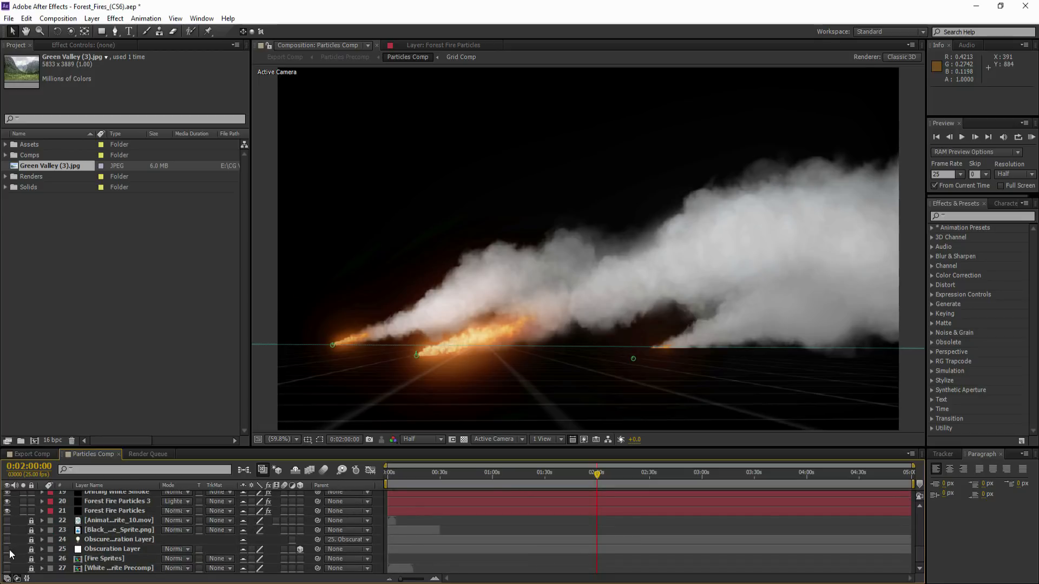
left_click(23, 549)
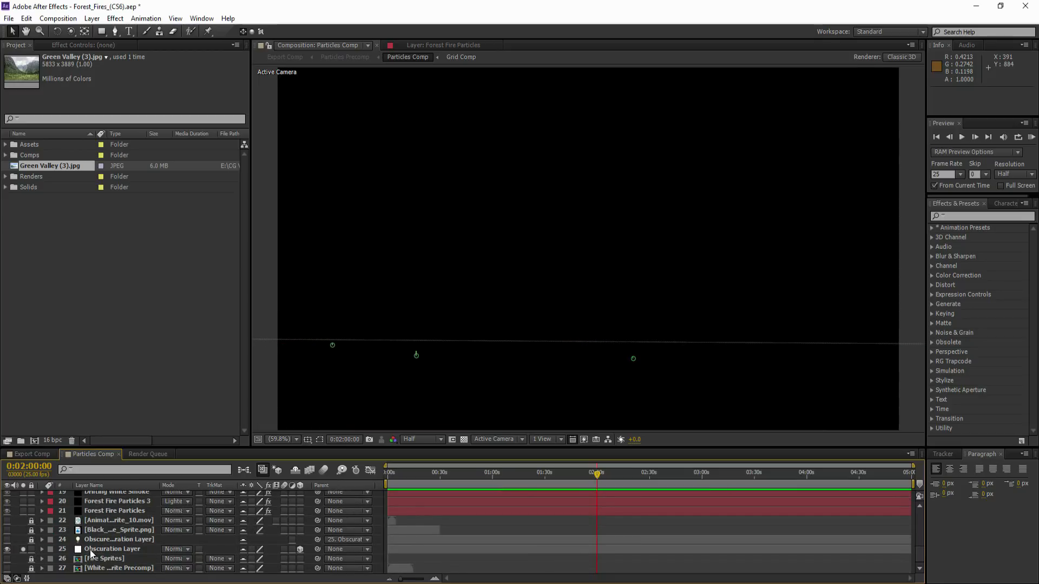
left_click(90, 549)
left_click(23, 549)
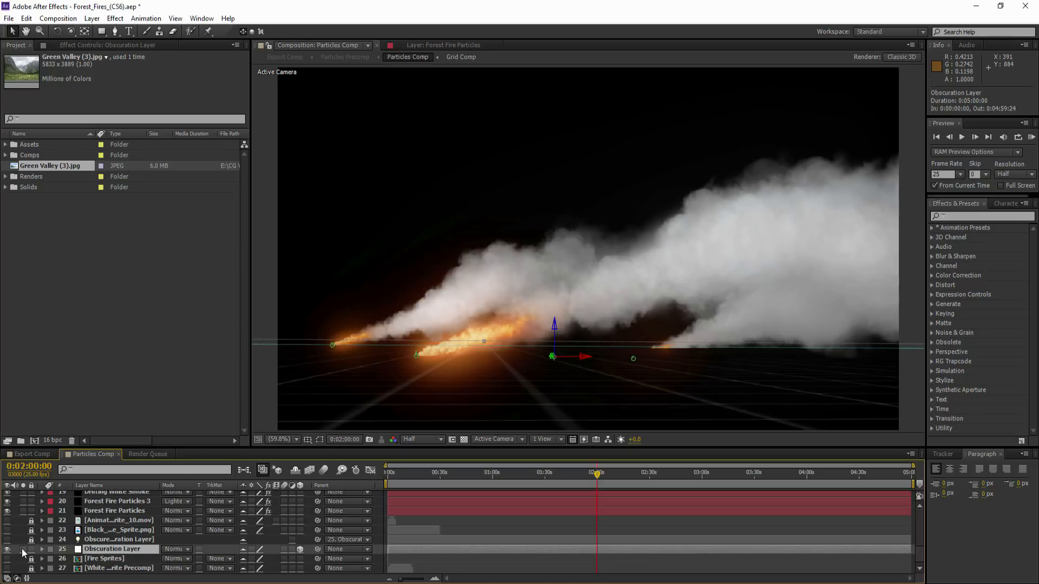
key("r")
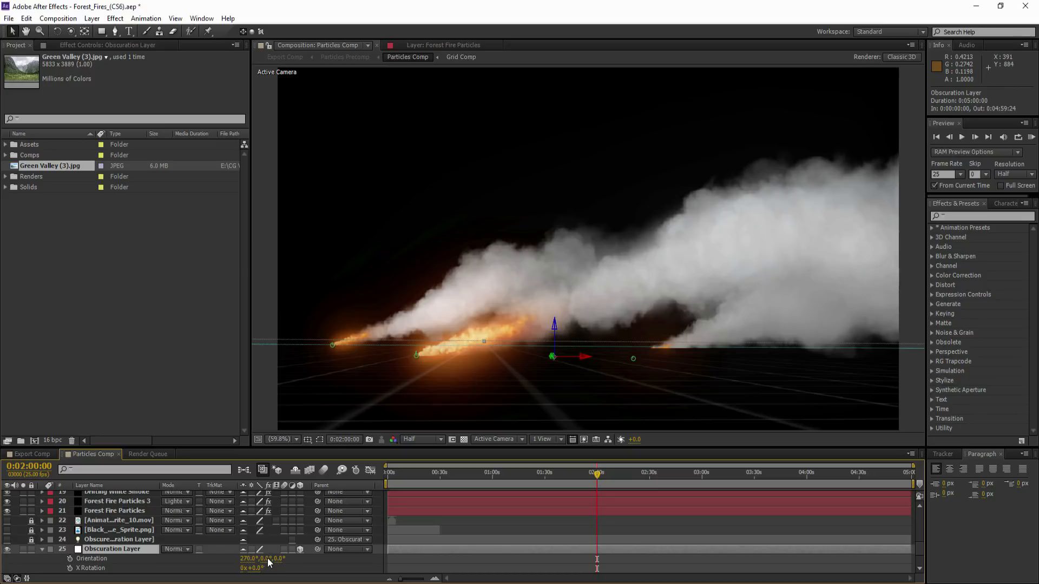
Try tilting the Obscuration Layer with a Y orientation of 0.4° and undo the change.
left_click_drag(264, 559, 265, 559)
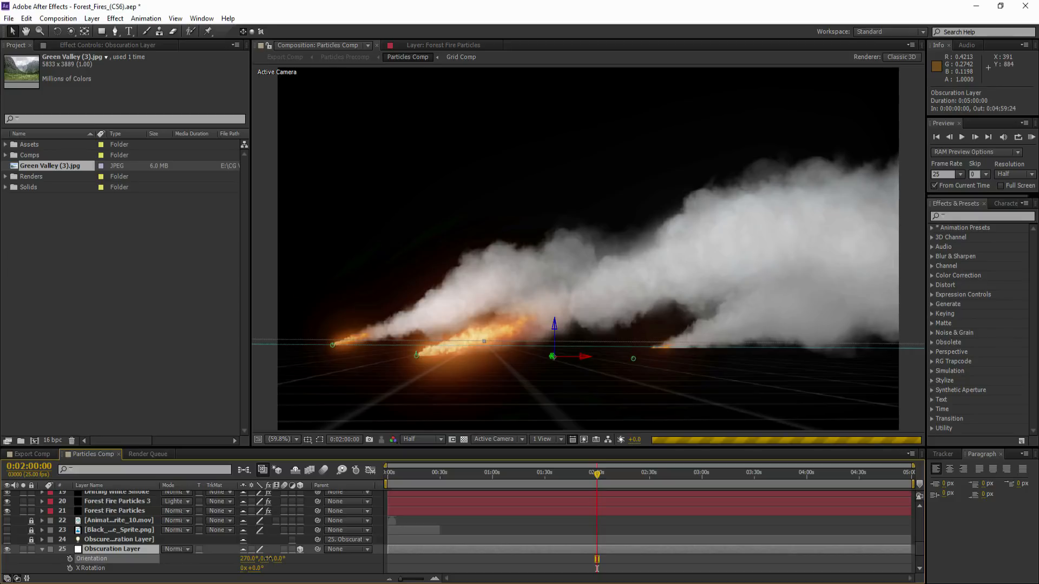
left_click(23, 550)
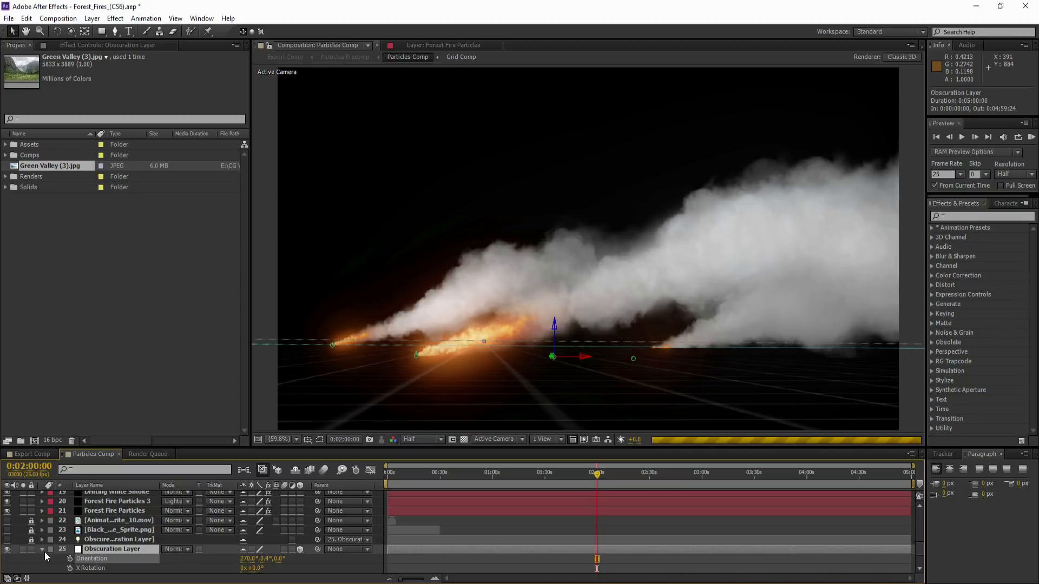
left_click_drag(264, 559, 268, 560)
key("ctrl+z")
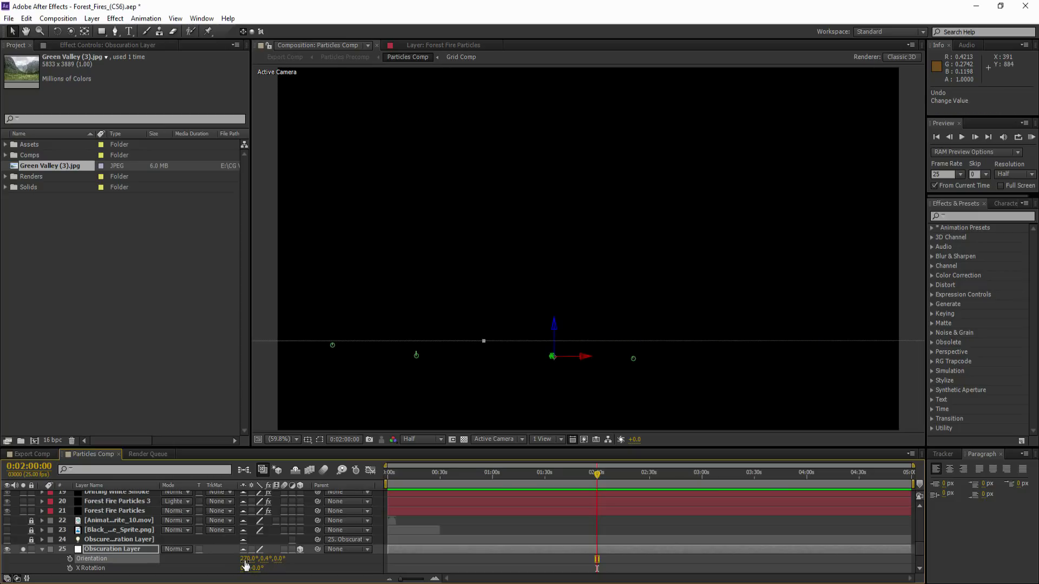
key("ctrl+z")
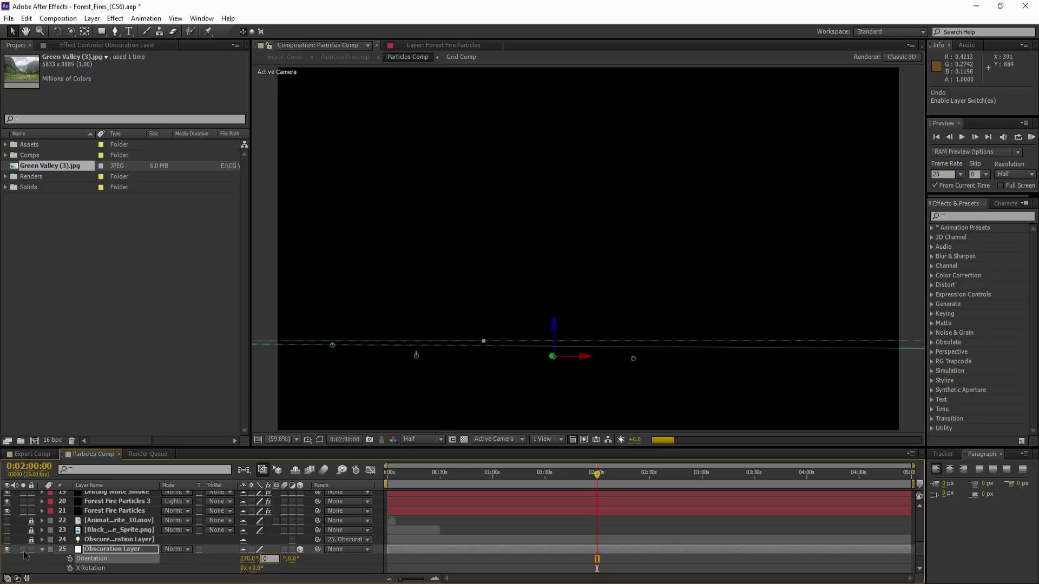
Set the Obscuration Layer's X orientation to 269.5° and check the composite in the Export Comp.
left_click_drag(247, 559, 241, 558)
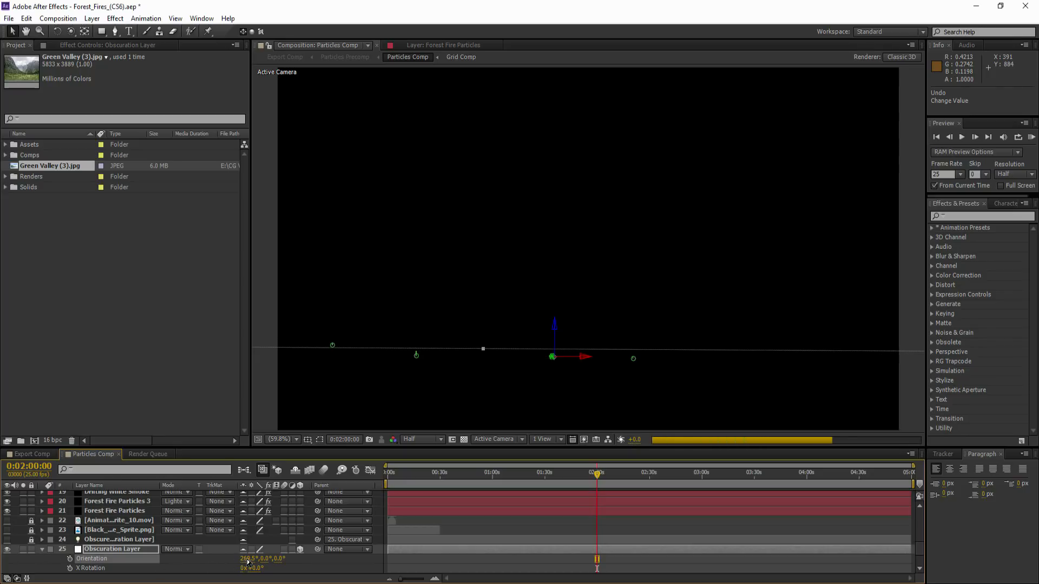
left_click(24, 455)
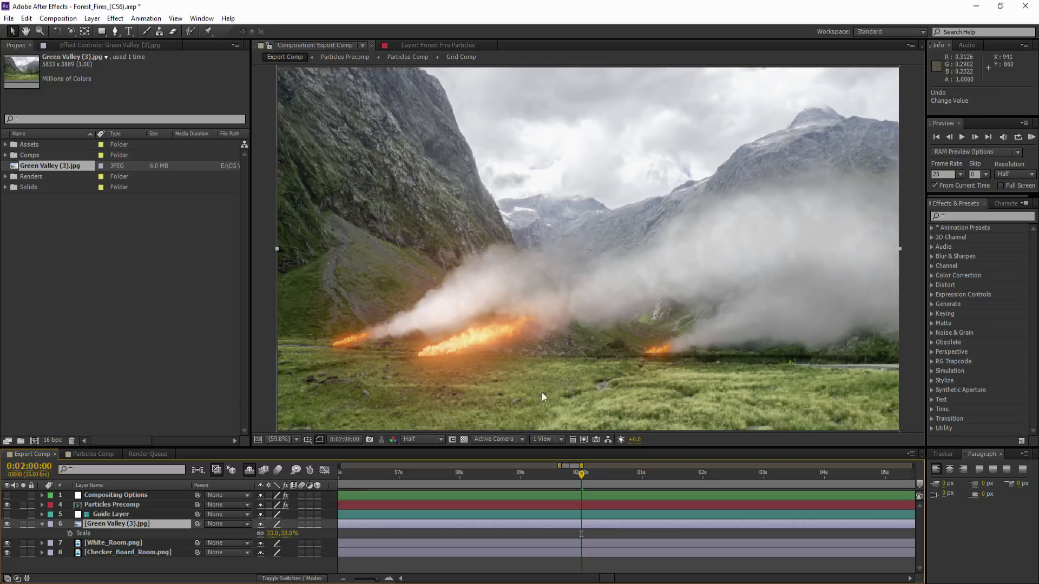
left_click(96, 455)
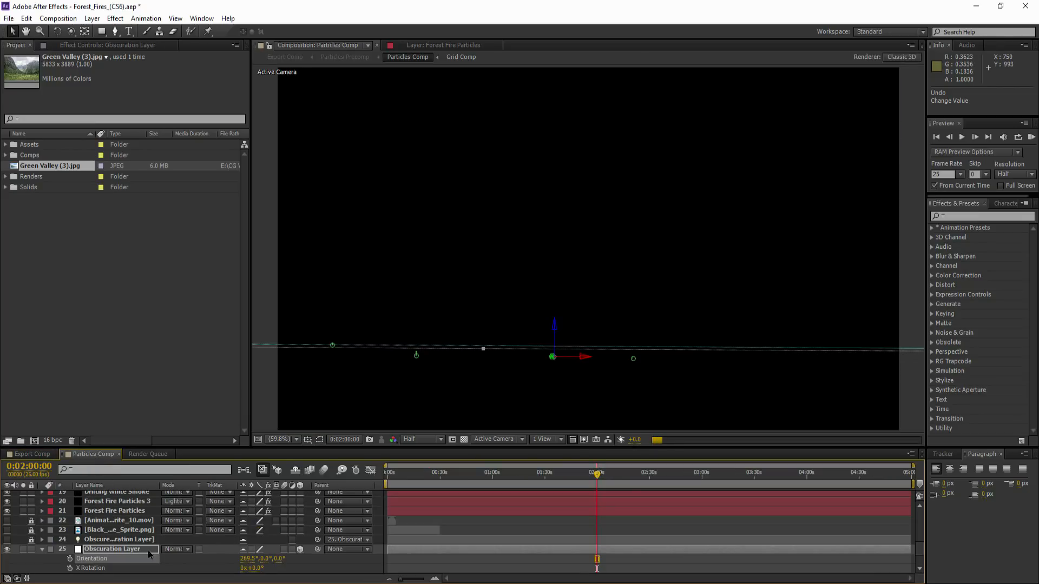
Copy the Green Valley photo from the Export Comp into the Particles Comp, placed directly below the soloed Obscuration Layer.
left_click(22, 549)
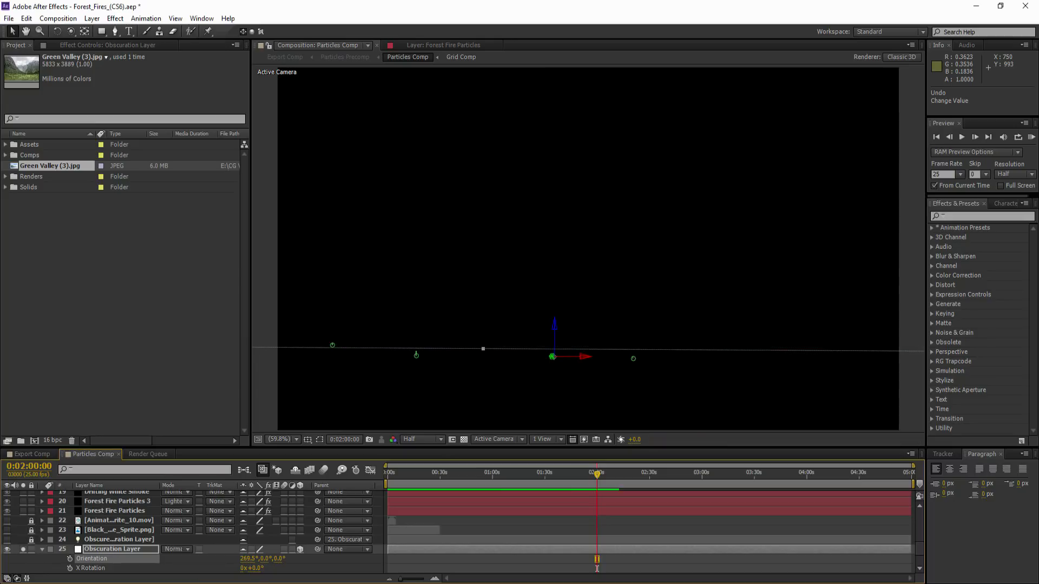
scroll(77, 550, "down", 2)
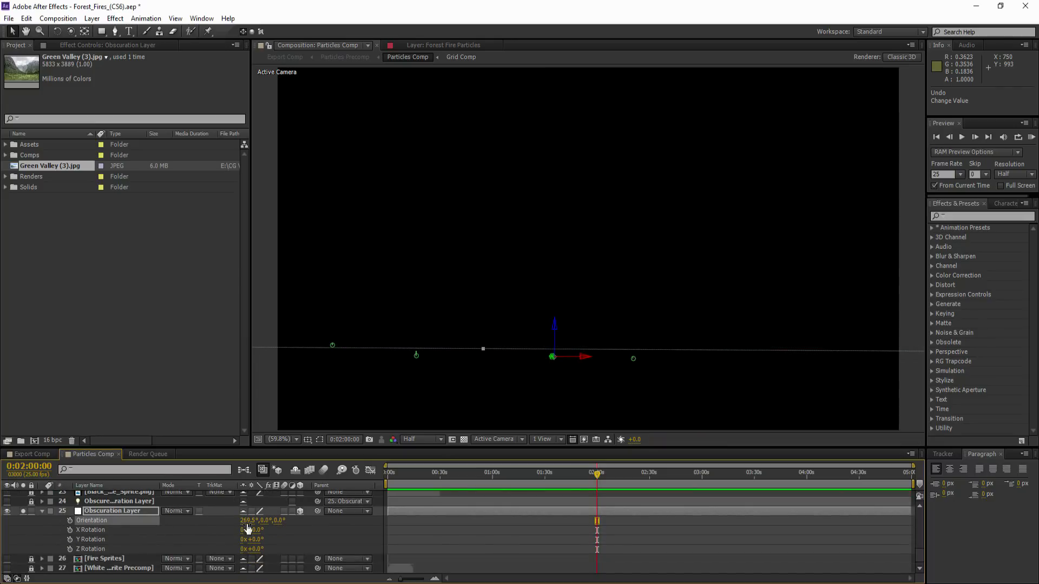
left_click(44, 453)
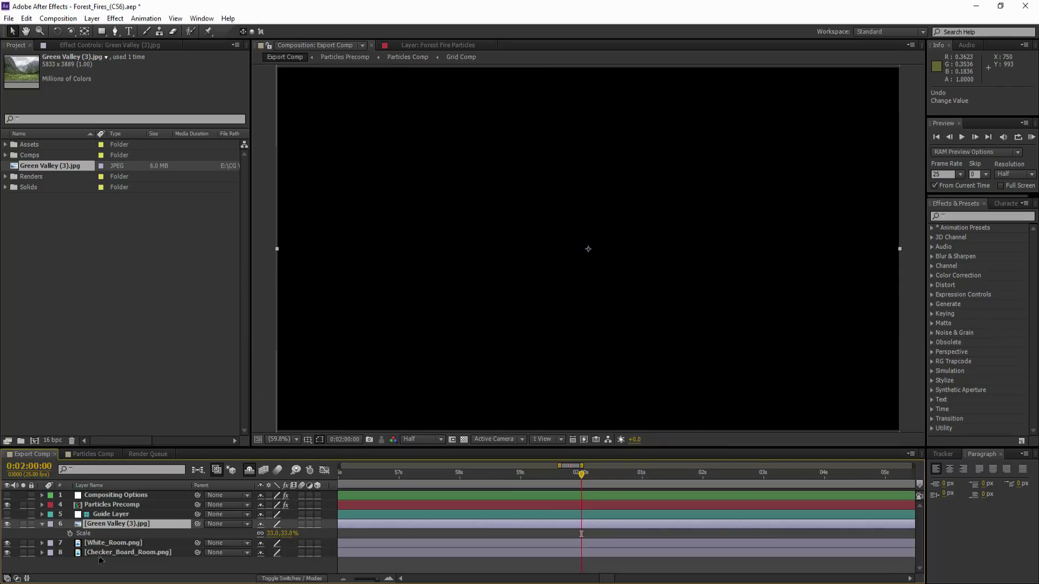
key("ctrl+c")
left_click(97, 454)
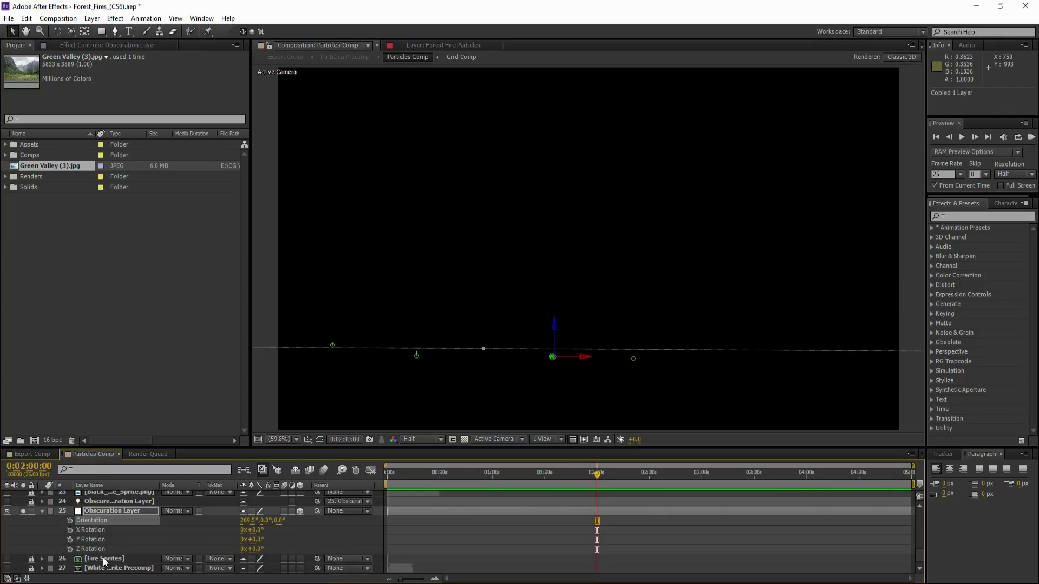
key("ctrl+v")
scroll(96, 506, "up", 8)
left_click_drag(102, 577, 109, 538)
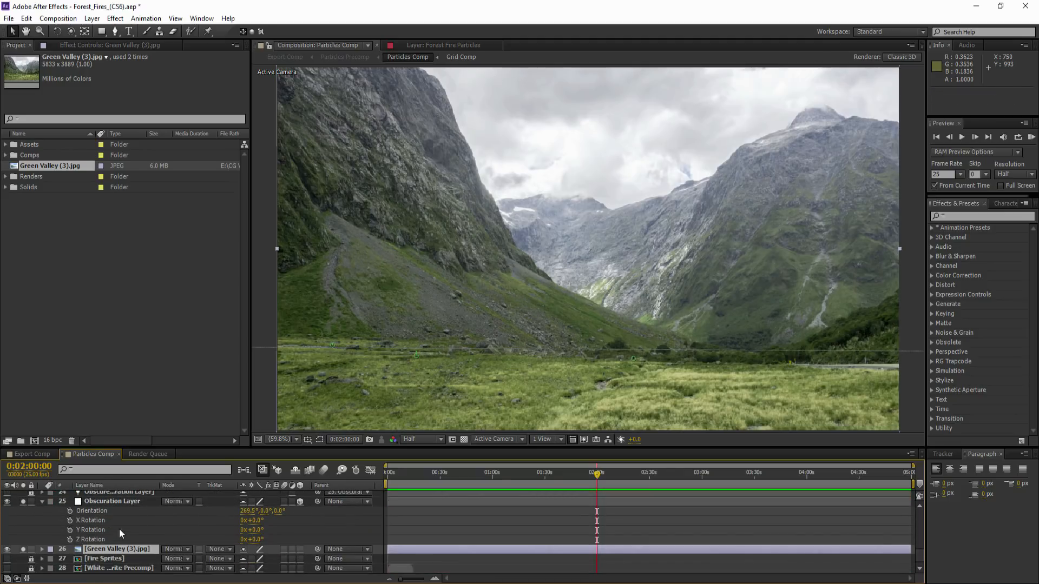
Set the Obscuration Layer's X orientation to 269.2° to match the valley floor, and hide the photo and clear both solos.
left_click(112, 500)
left_click_drag(248, 510, 237, 511)
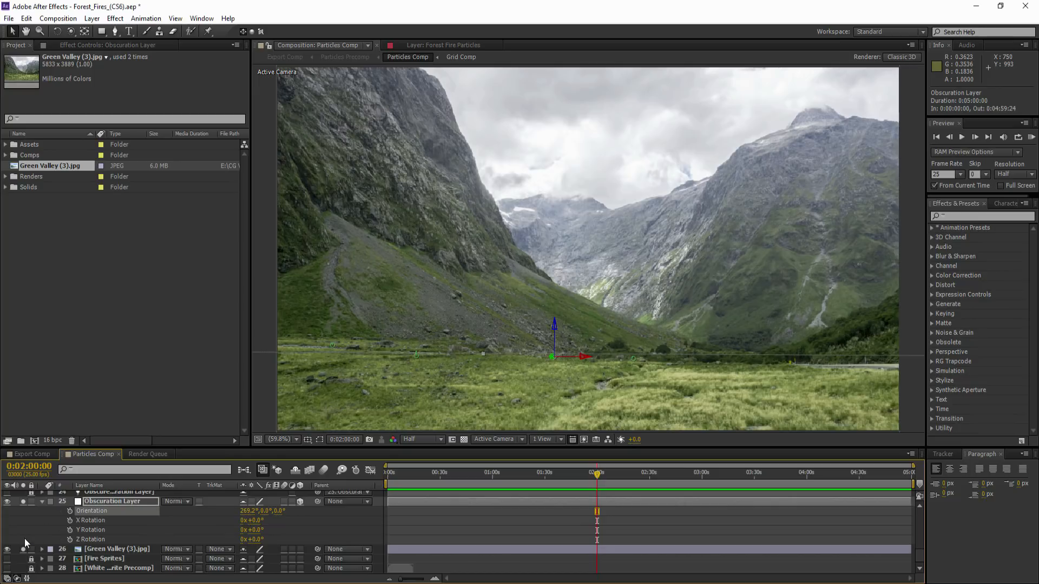
left_click(23, 549)
left_click(7, 550)
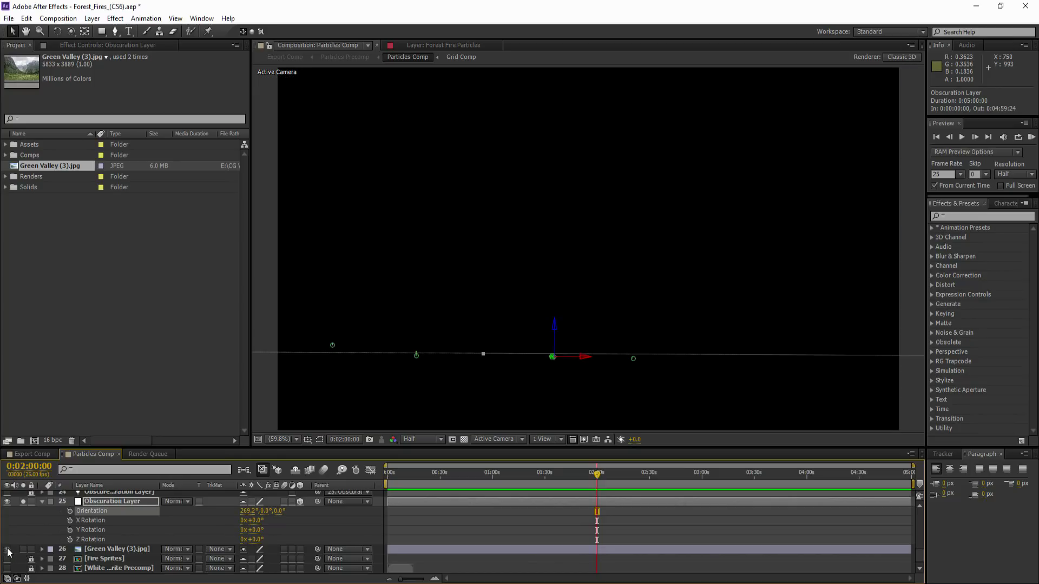
left_click(22, 501)
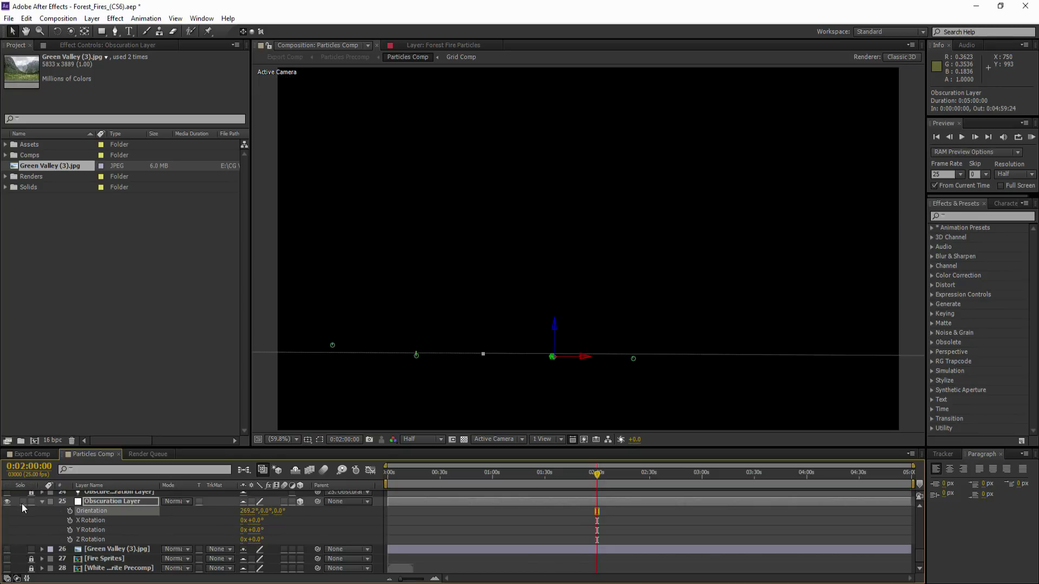
Check in the Export Comp how the adjusted obscuration plane affects the fire at the distant emitter.
left_click(34, 453)
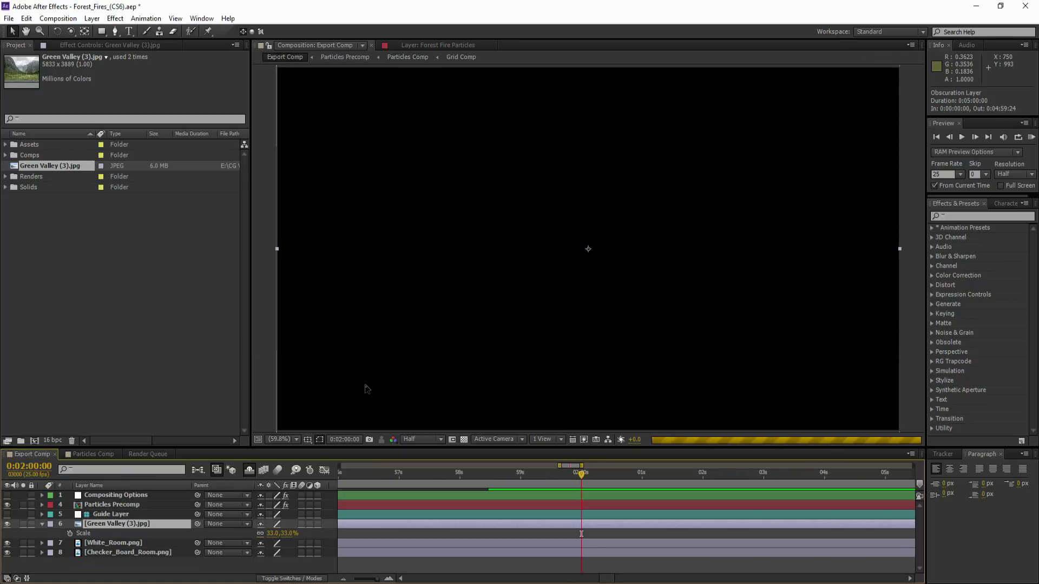
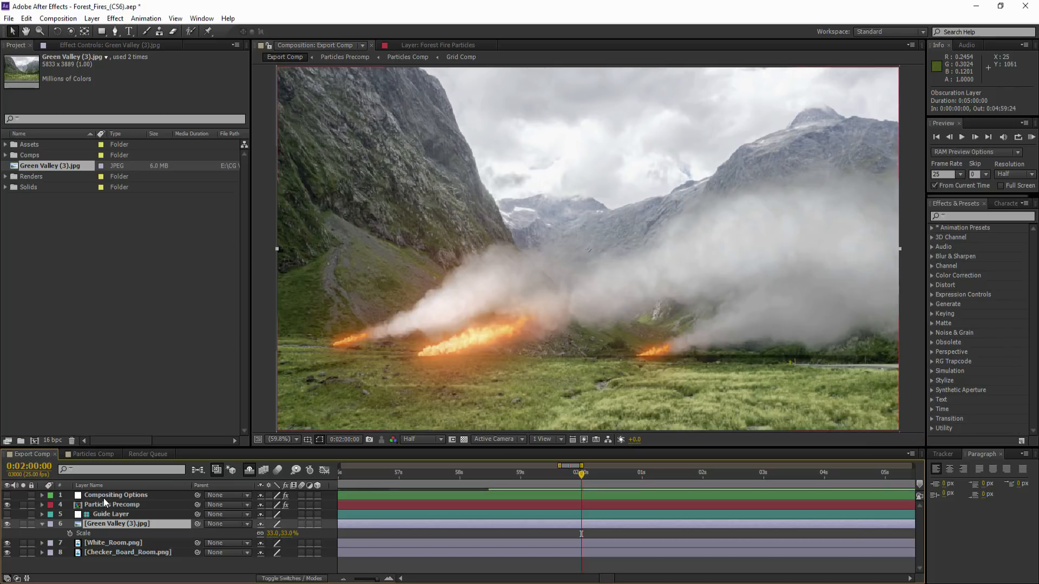
left_click(90, 454)
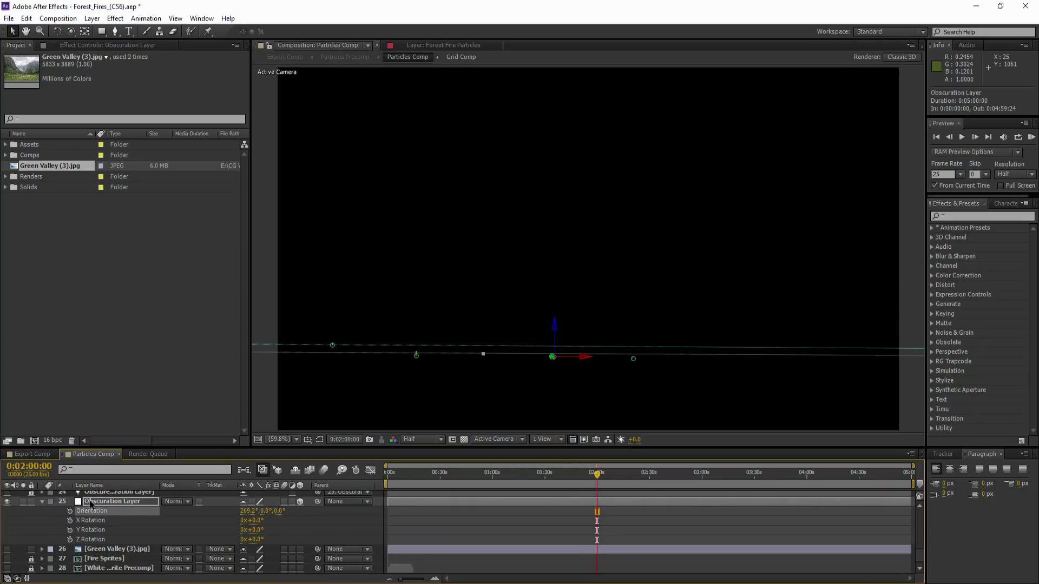
Collapse and hide the Obscuration Layer and conceal the shy layers in the Particles Comp again.
left_click(42, 502)
left_click(7, 540)
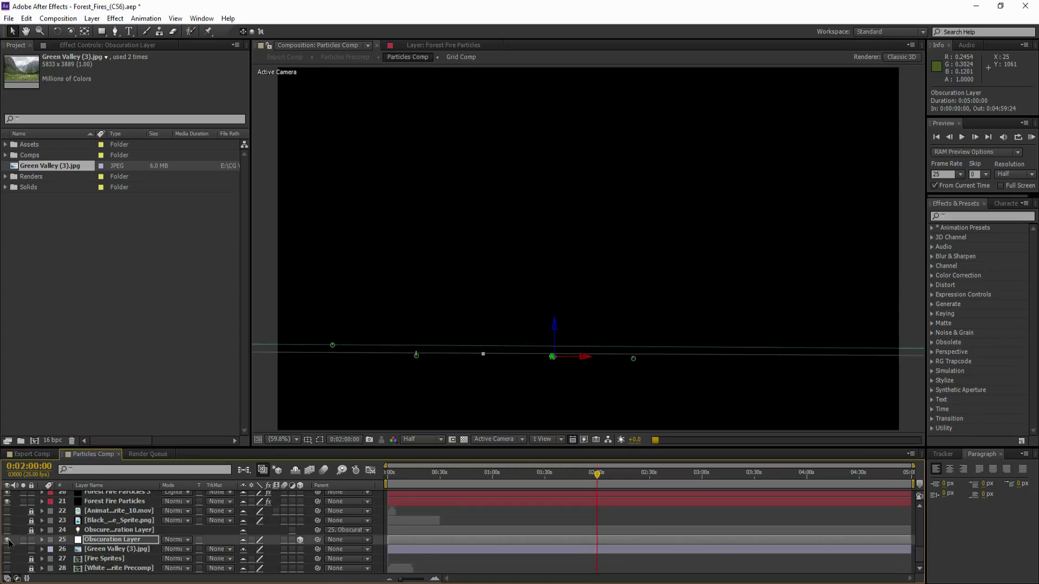
left_click(296, 471)
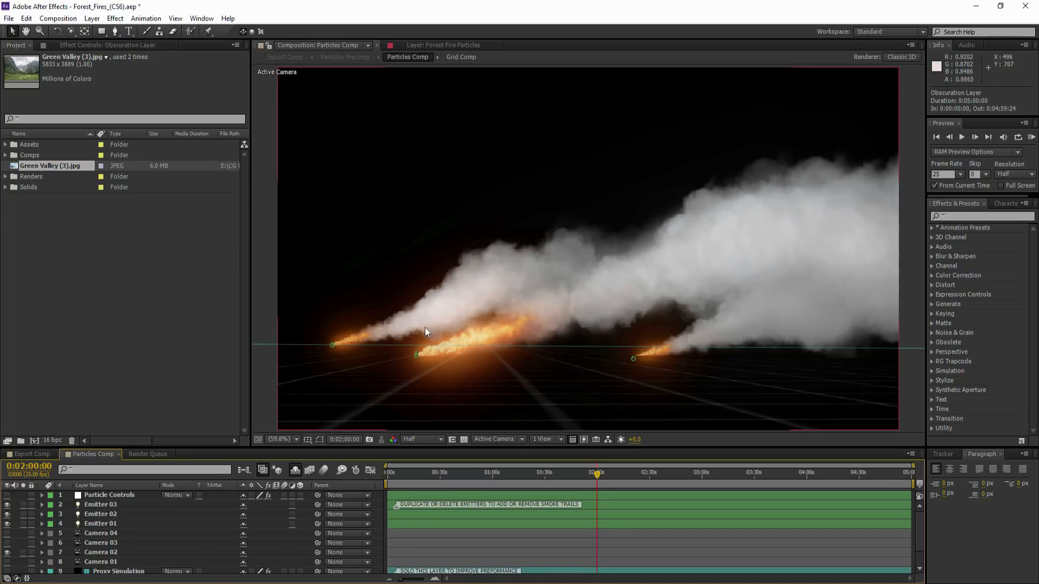
Display the effect settings of the Particle Controls layer.
left_click(112, 498)
left_click(114, 46)
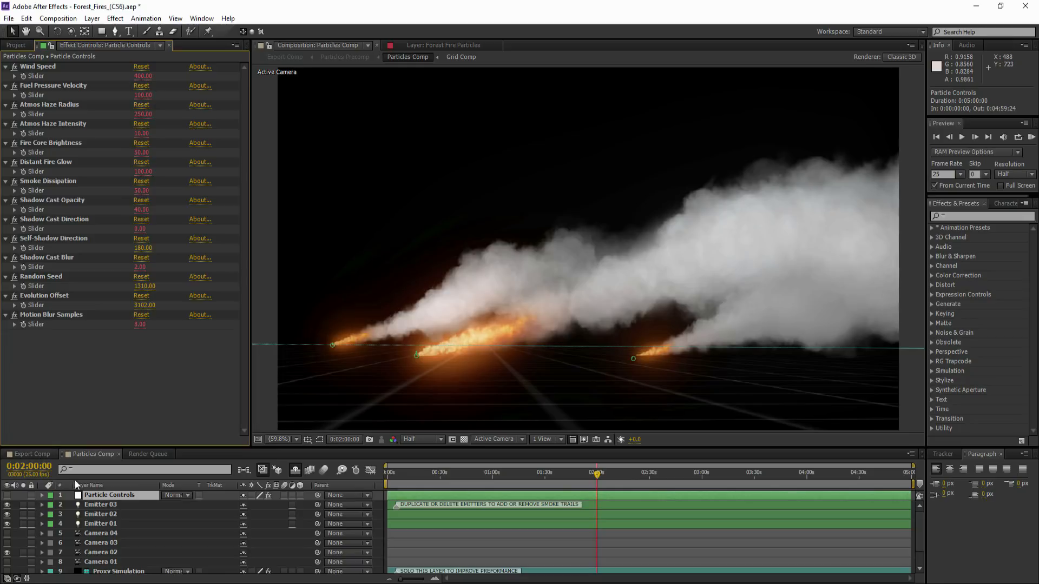
Copy the Green Valley photo layer from the Export Comp and paste it into the Particles Precomp.
left_click(33, 453)
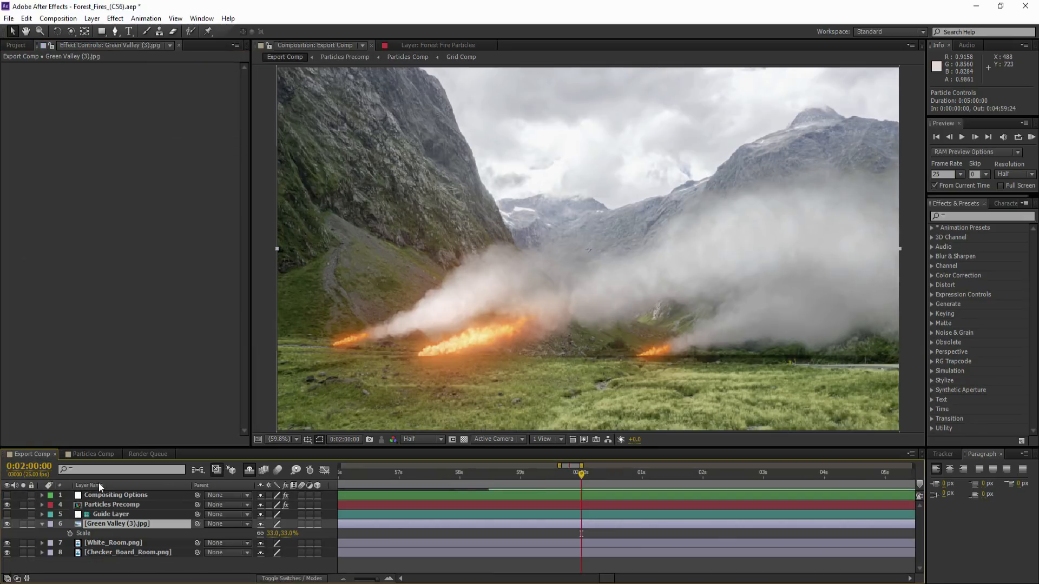
left_click(106, 513)
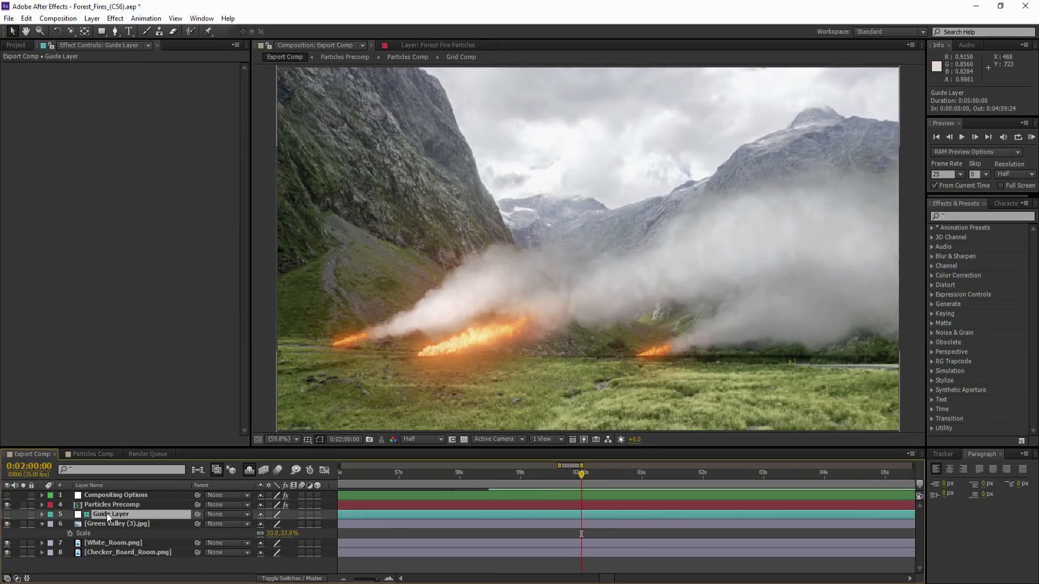
left_click(99, 525)
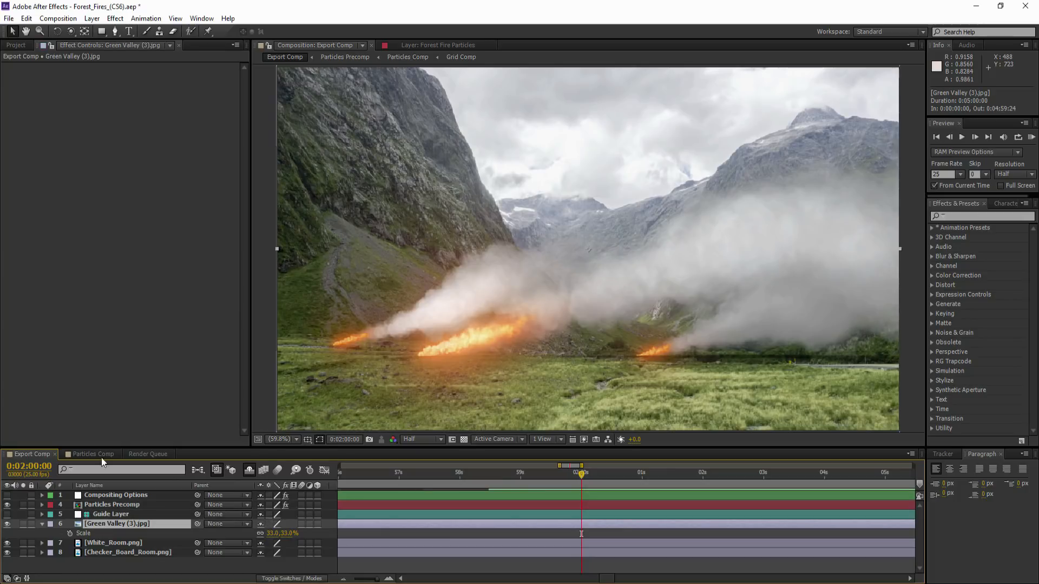
key("ctrl+c")
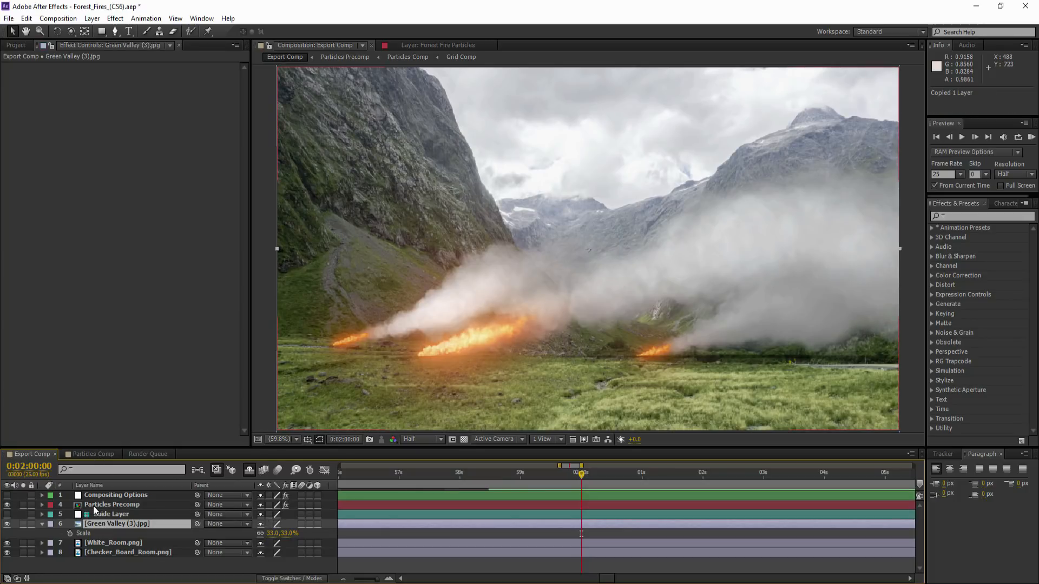
double_click(93, 505)
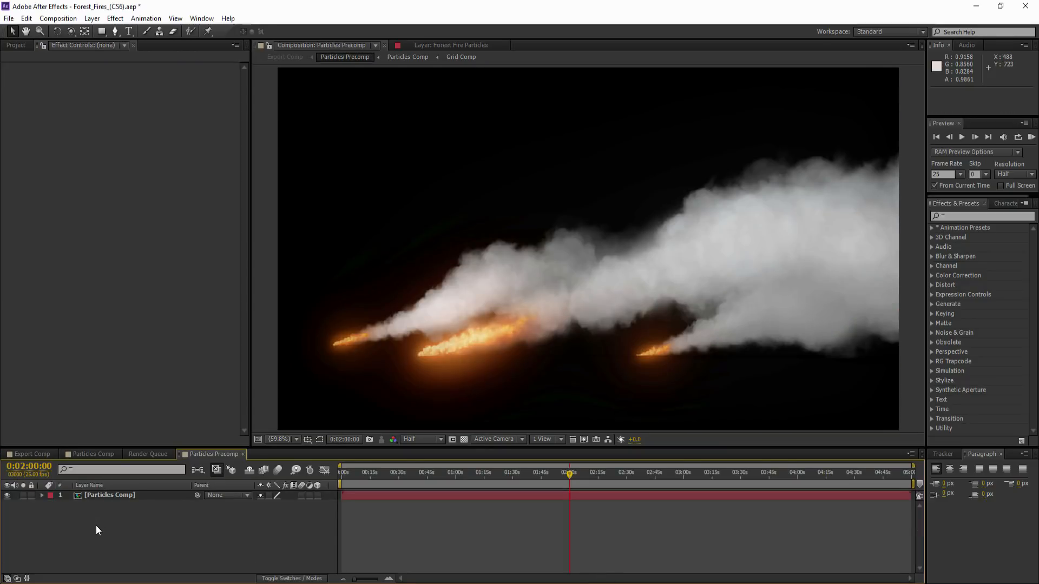
key("ctrl+v")
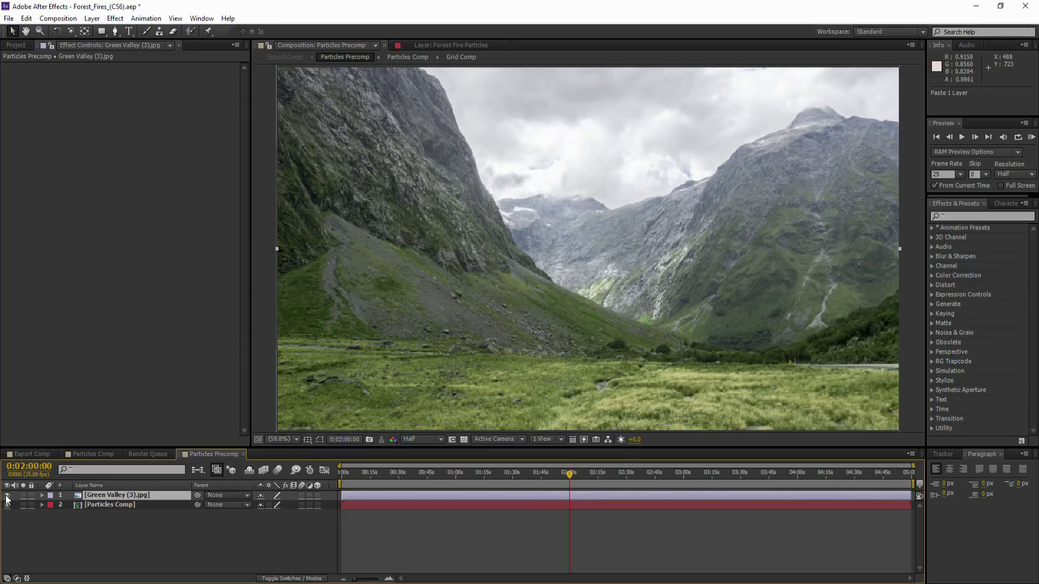
Hide the Green Valley photo layer and add a full-frame white solid at the head of the Particles Precomp.
left_click(7, 496)
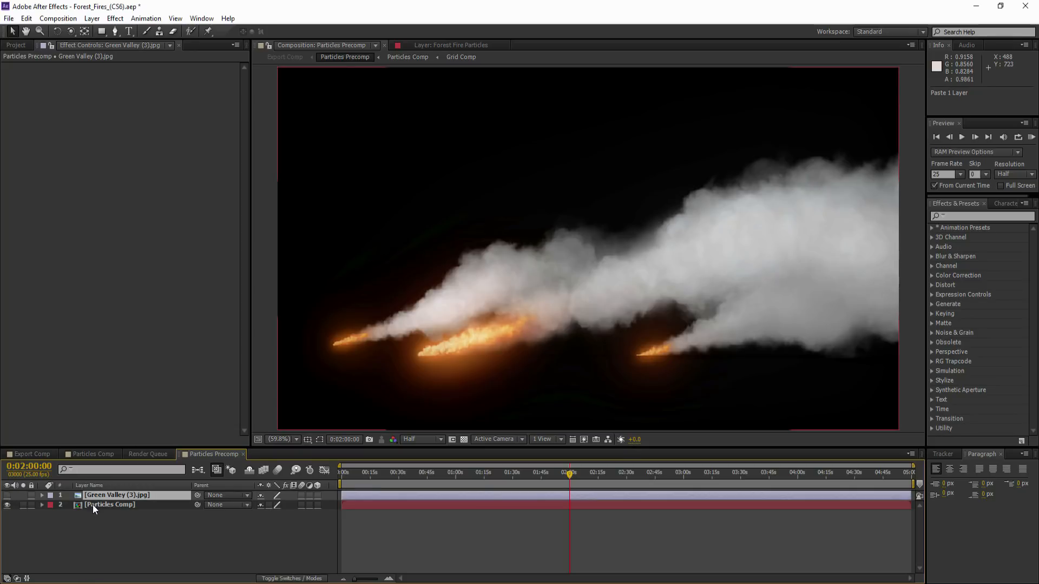
left_click(93, 504)
right_click(87, 518)
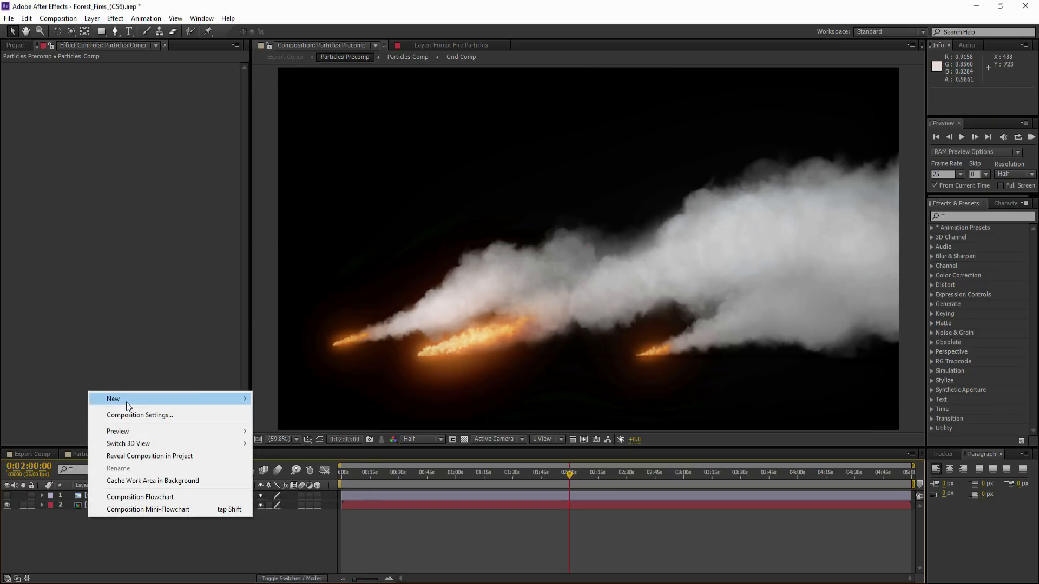
mouse_move(126, 401)
left_click(294, 426)
left_click(150, 224)
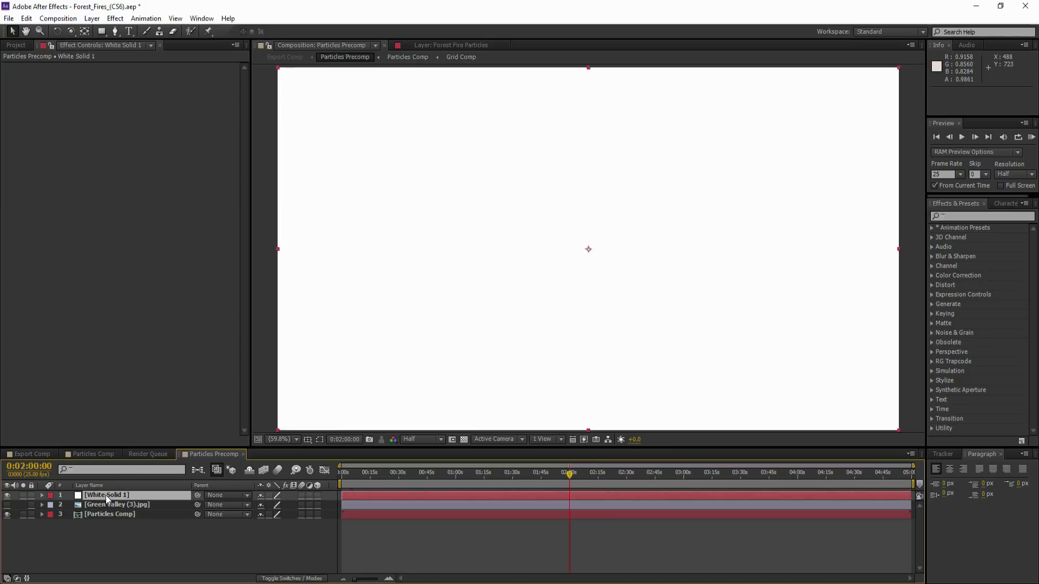
Apply the Set Matte effect to the white solid and take its matte from the Particles Comp layer.
right_click(106, 496)
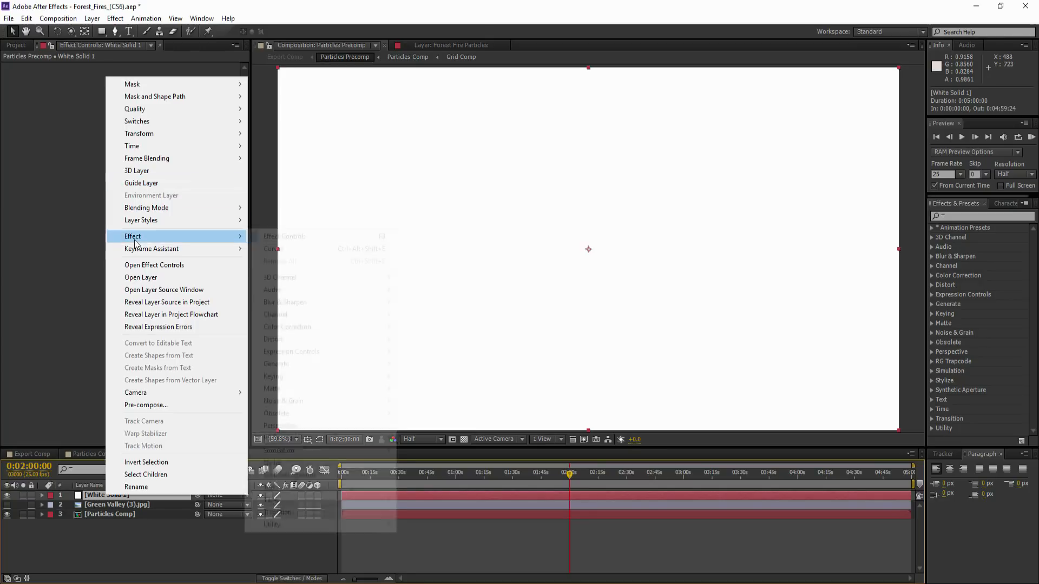
mouse_move(135, 237)
mouse_move(325, 315)
left_click(449, 438)
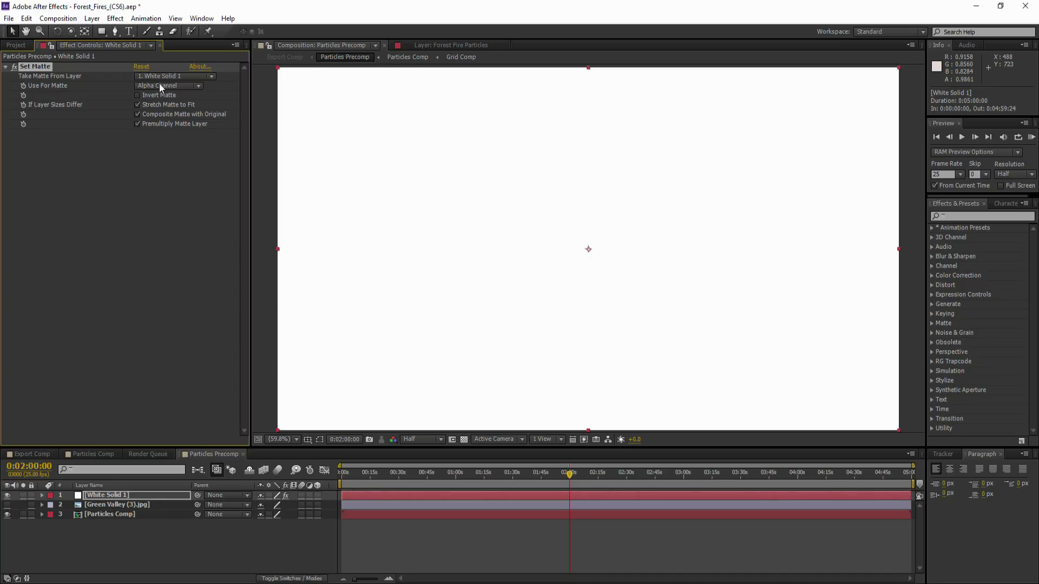
left_click(158, 85)
left_click(158, 75)
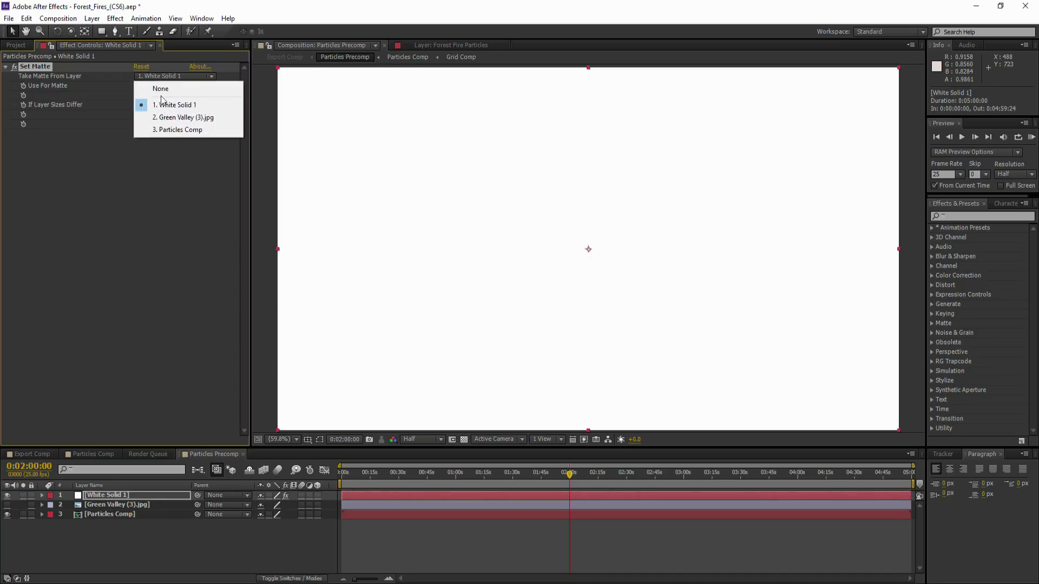
left_click(170, 132)
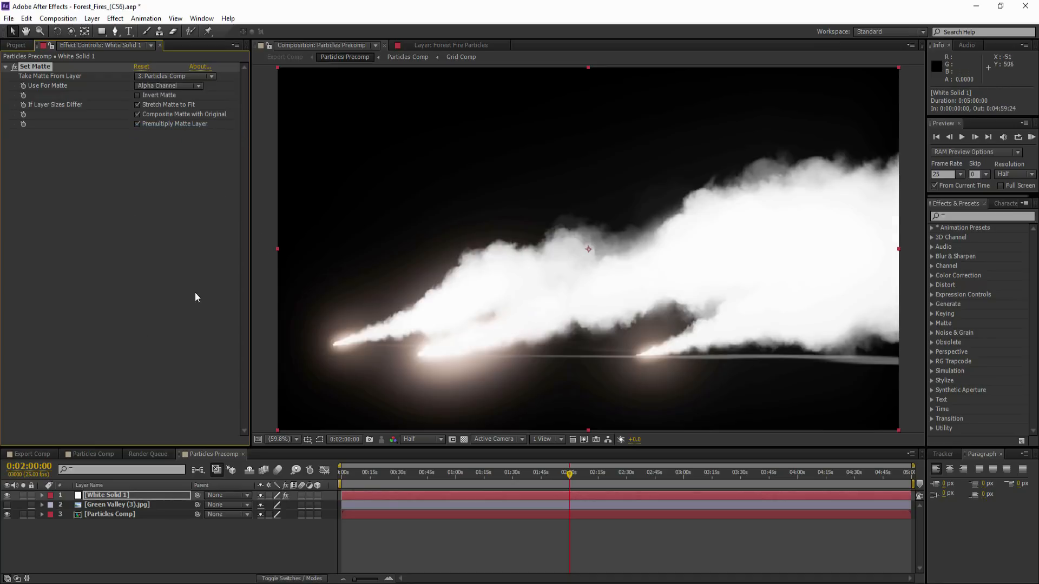
Hide the white solid, show the Green Valley layer and give it an alpha track matte from the solid.
left_click(7, 495)
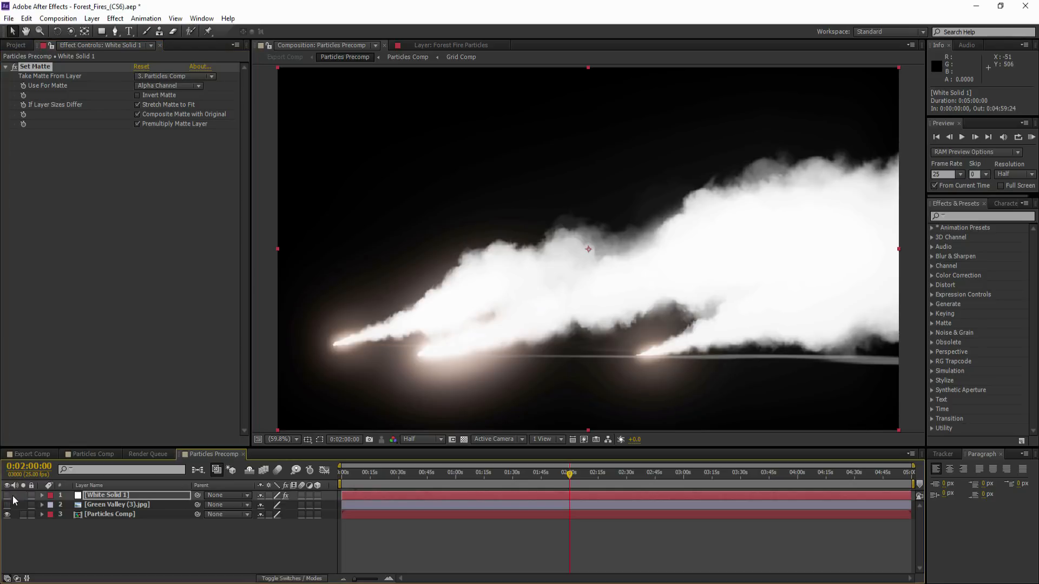
left_click(7, 504)
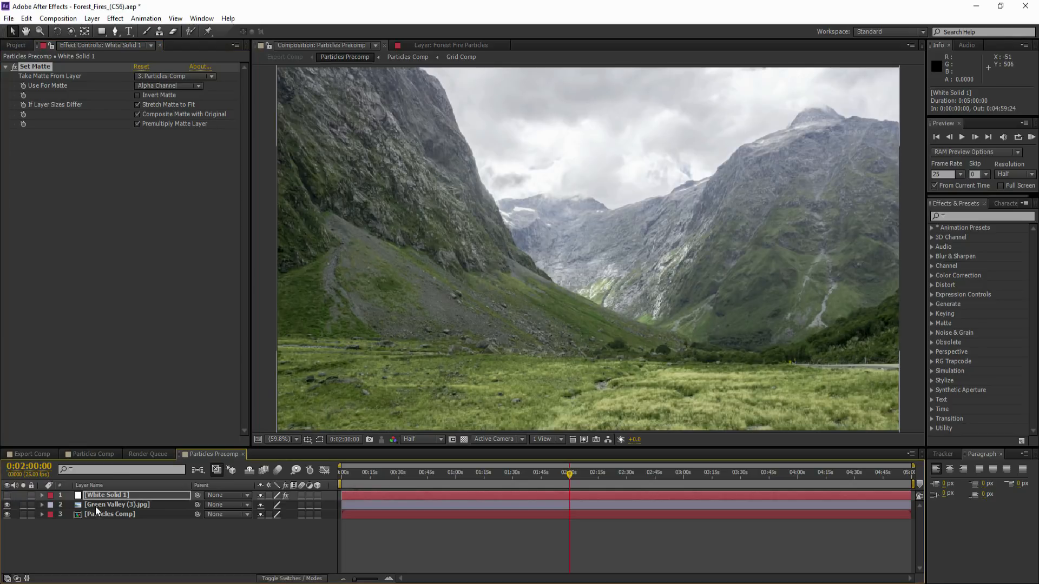
left_click(124, 506)
left_click(16, 579)
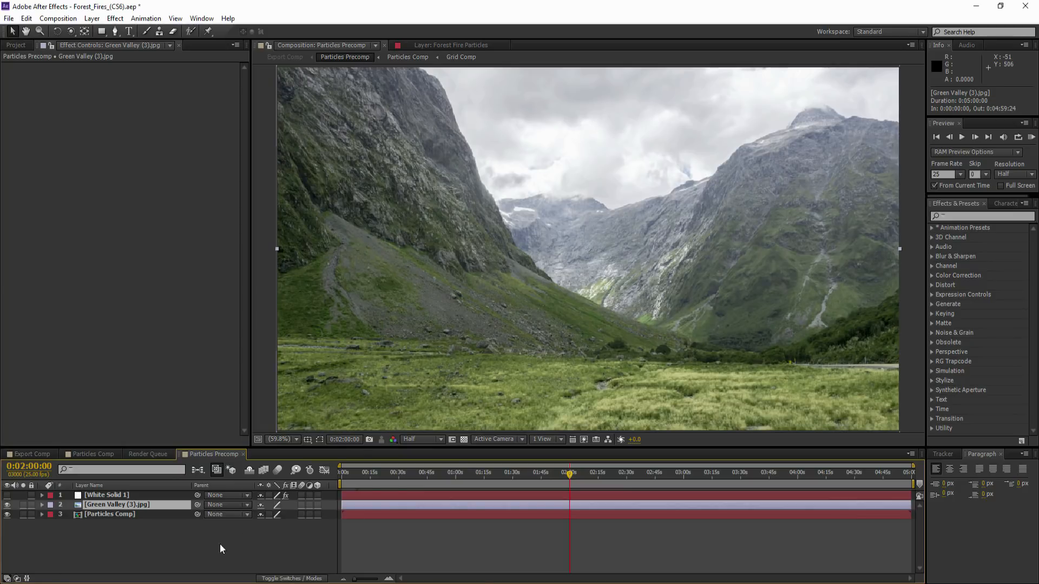
left_click(258, 505)
left_click(275, 534)
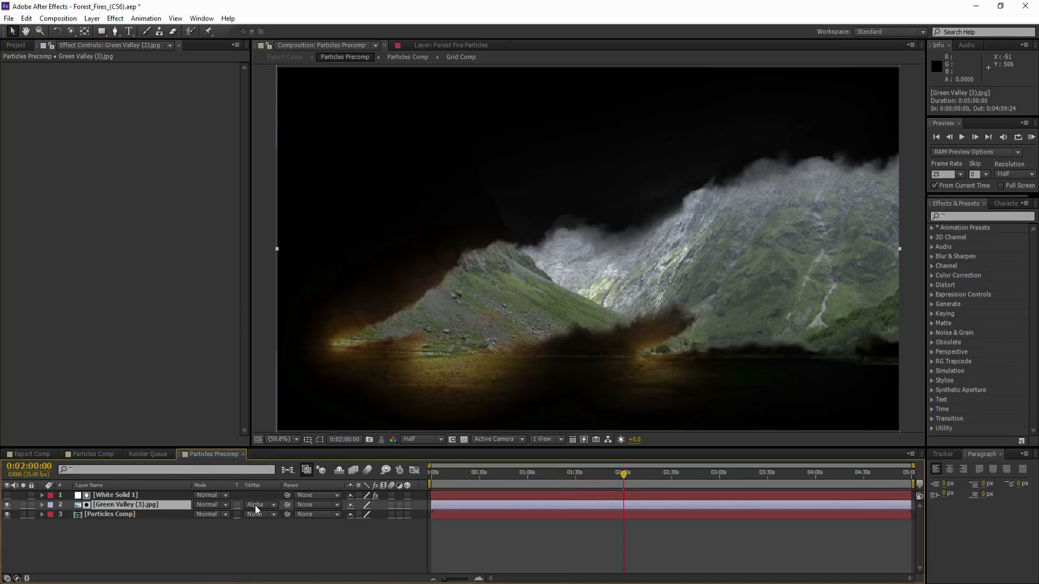
Apply Compound Blur to the Green Valley layer with a Maximum Blur of 580.
right_click(105, 505)
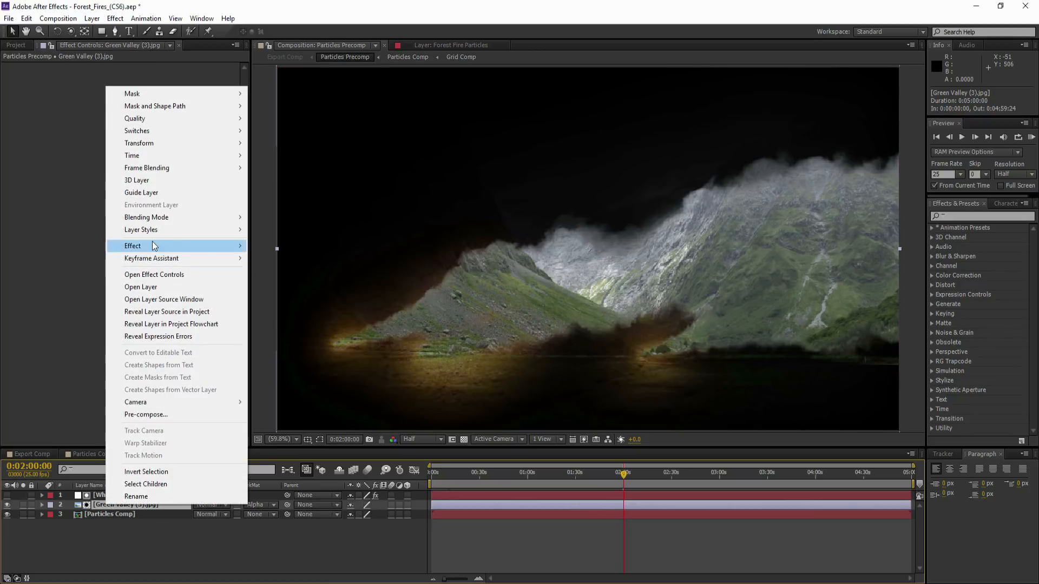
mouse_move(154, 246)
mouse_move(341, 312)
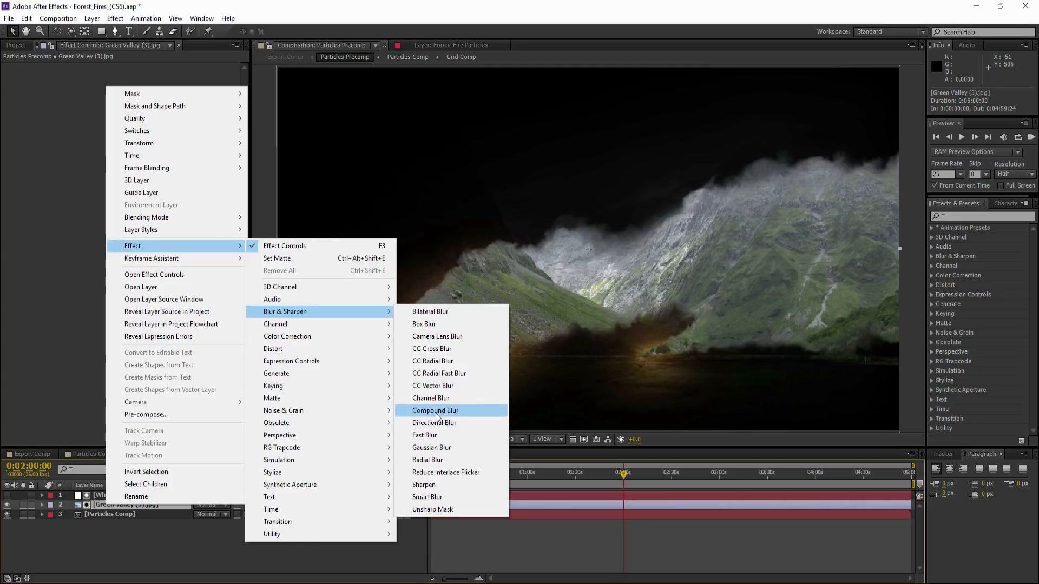
left_click(435, 412)
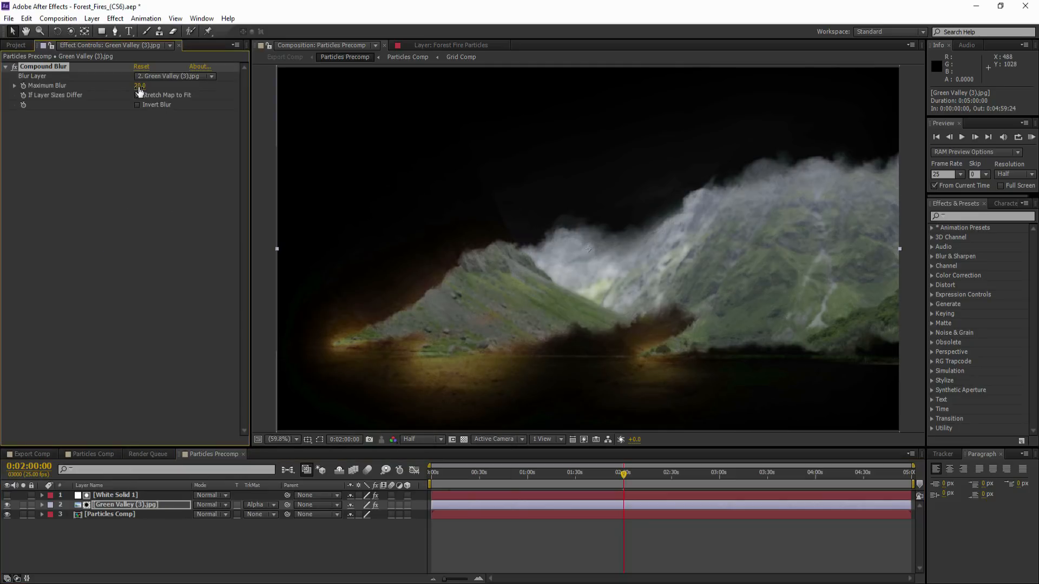
left_click_drag(138, 87, 506, 88)
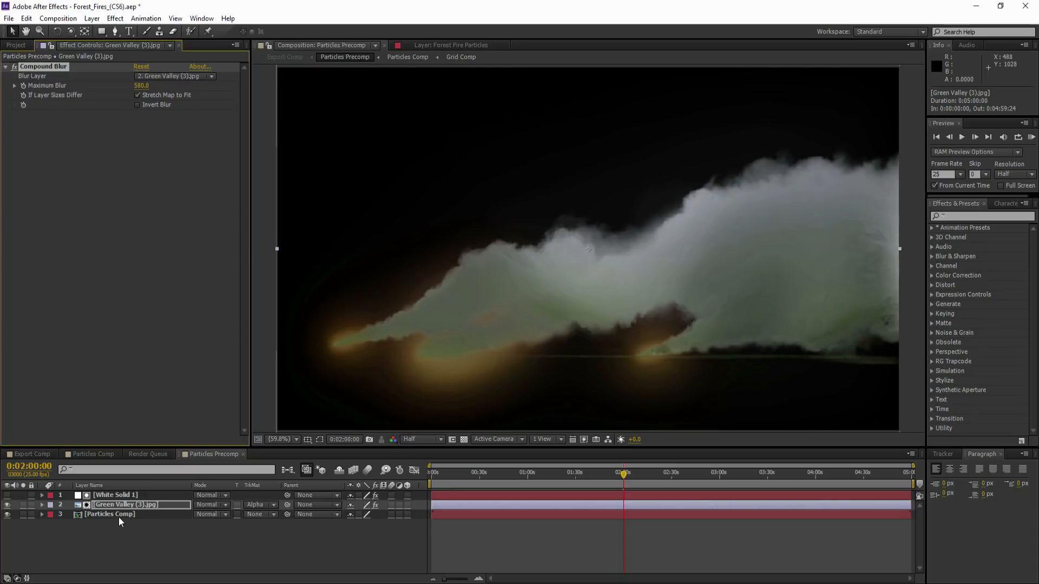
Set the Green Valley layer's blending mode to Soft Light and compare the smoke with and without the layer.
left_click(209, 504)
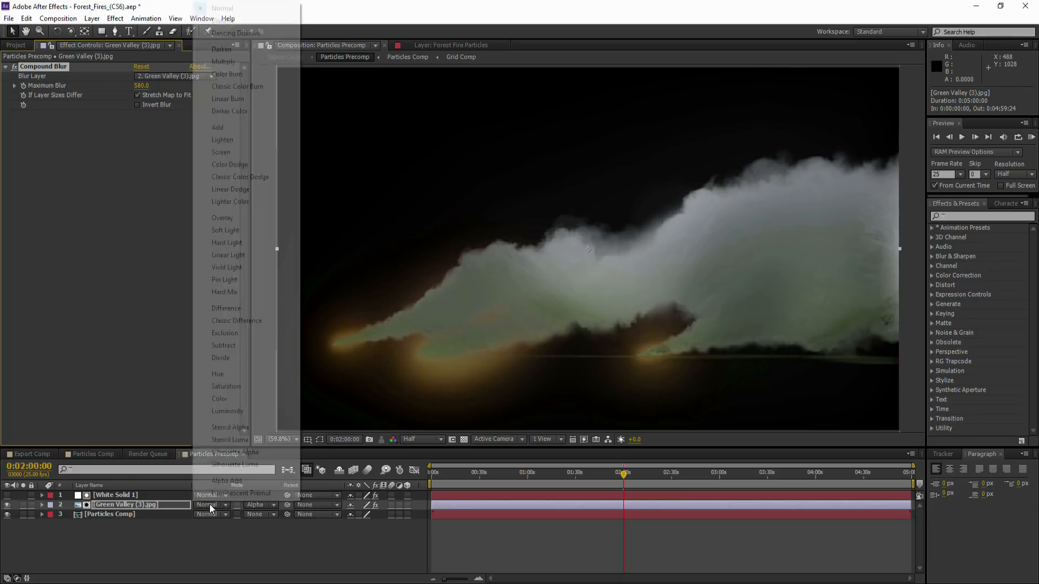
left_click(265, 229)
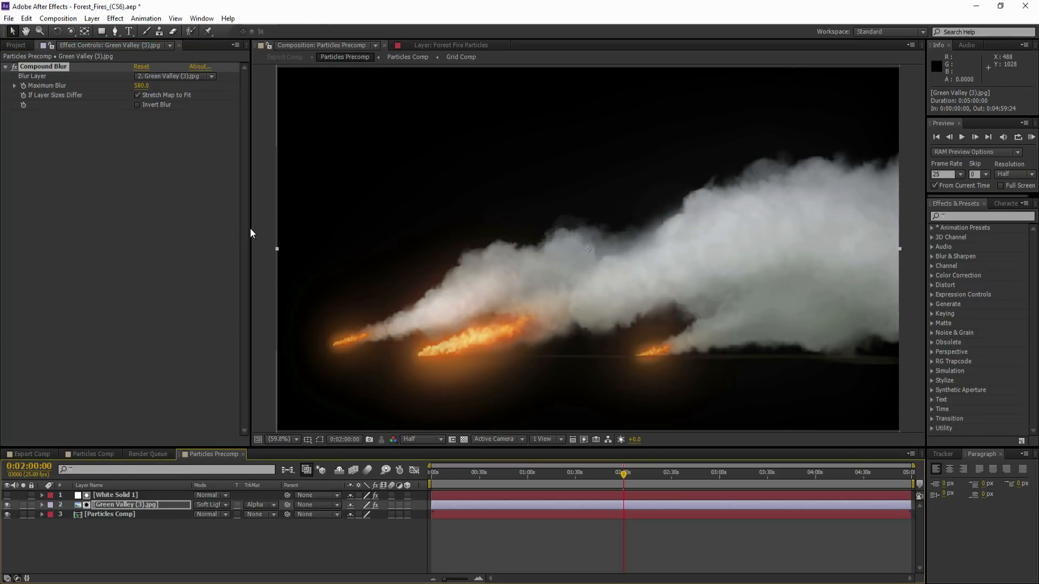
left_click(6, 505)
left_click(7, 505)
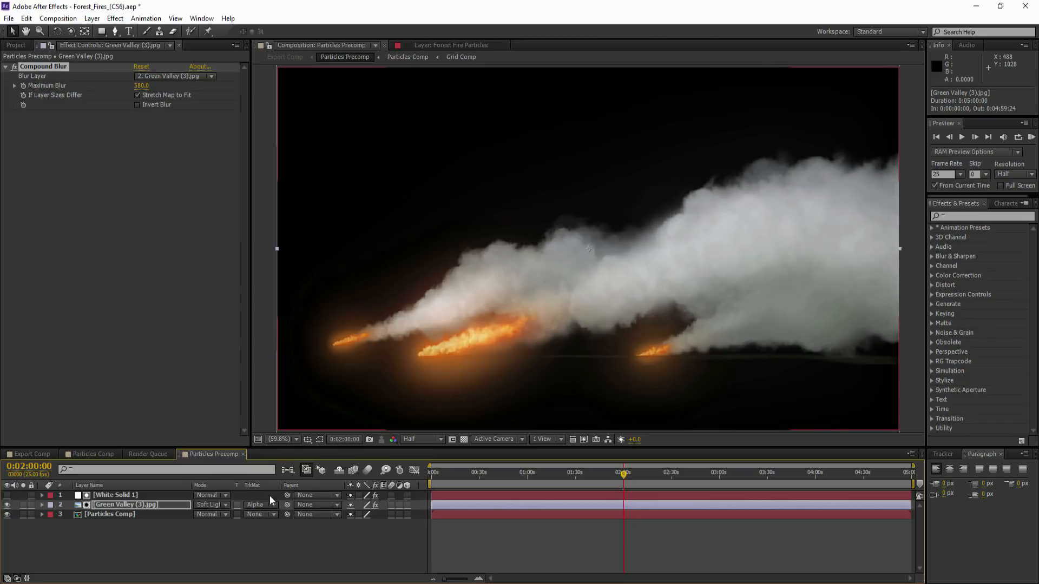
Try the Multiply and Overlay blending modes on the Green Valley layer and return it to Soft Light.
left_click(210, 505)
left_click(224, 63)
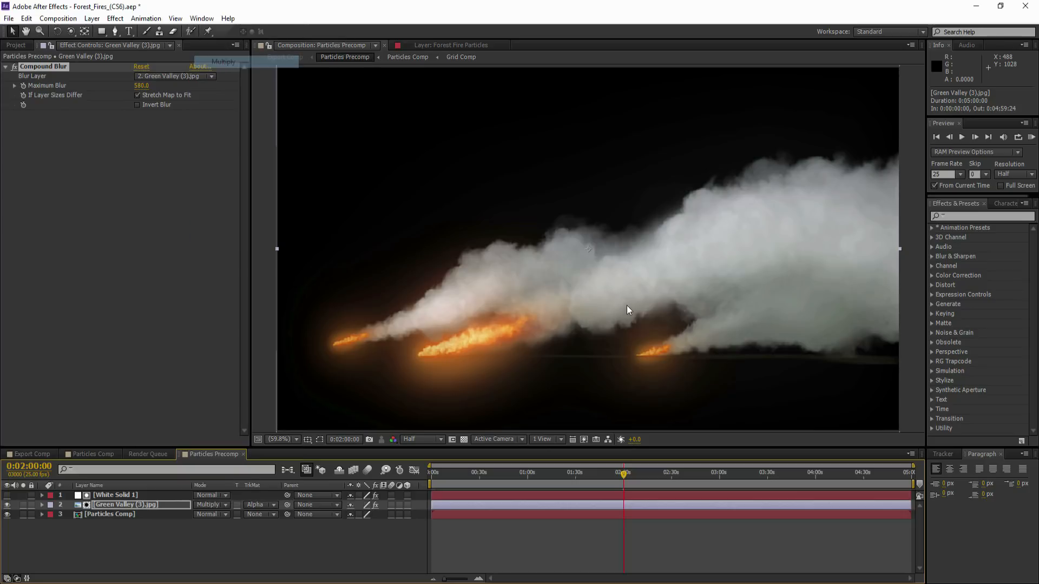
left_click(204, 505)
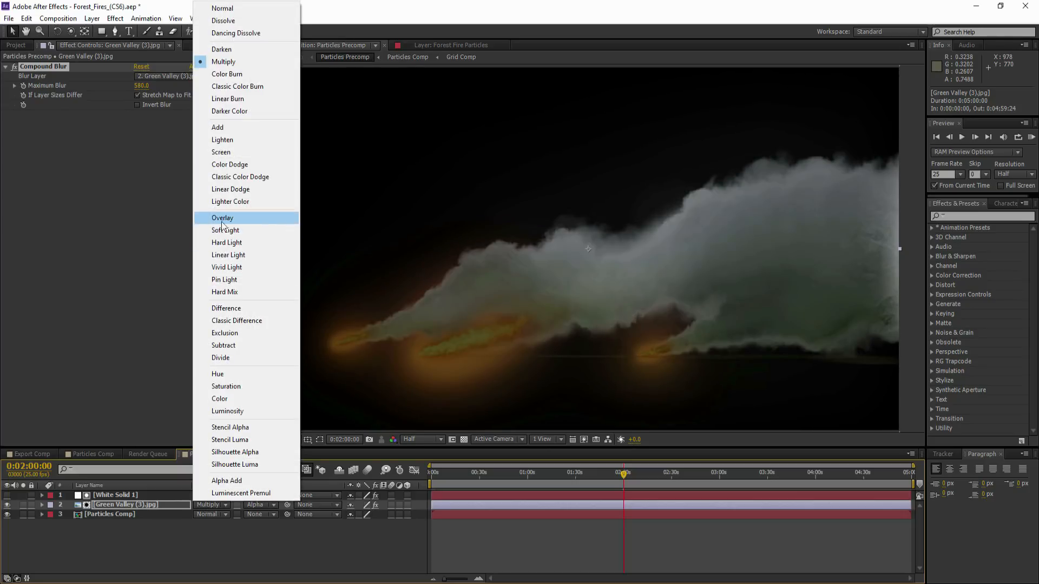
left_click(222, 219)
left_click(204, 505)
left_click(234, 230)
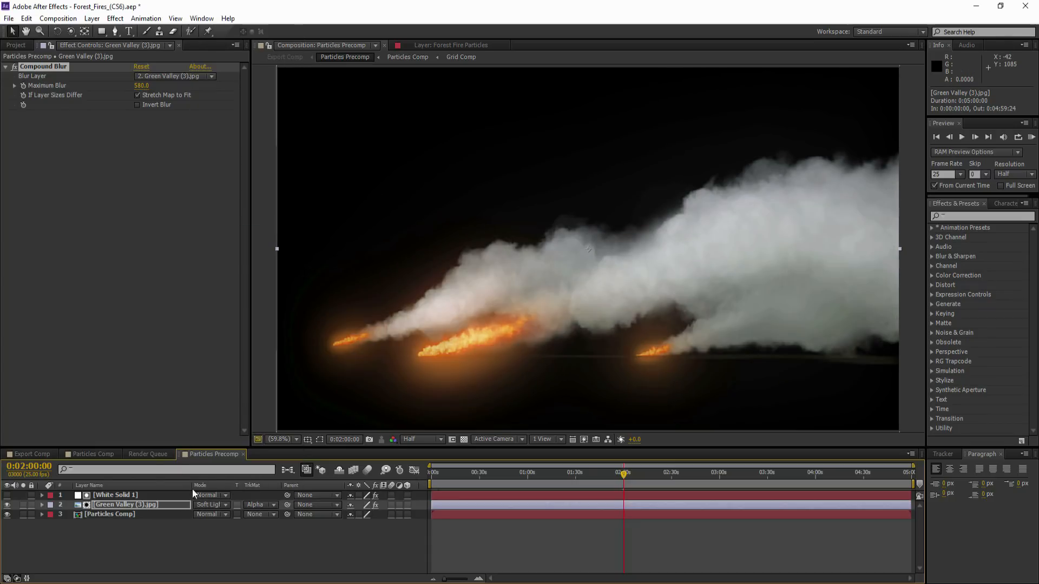
Compare the smoke with the Green Valley layer off and on, and check the tinted smoke in the Export Comp.
left_click(6, 506)
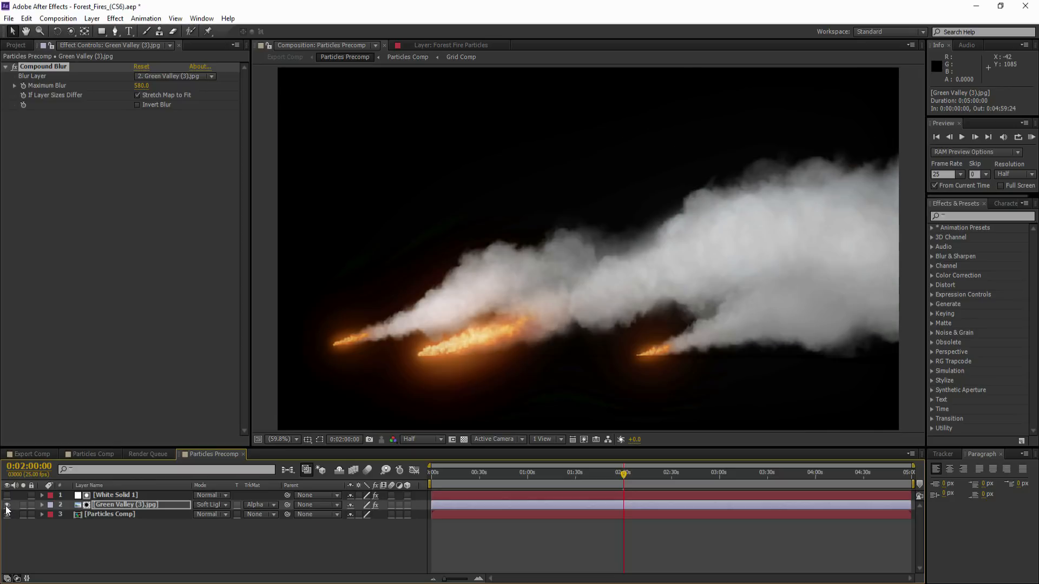
left_click(7, 506)
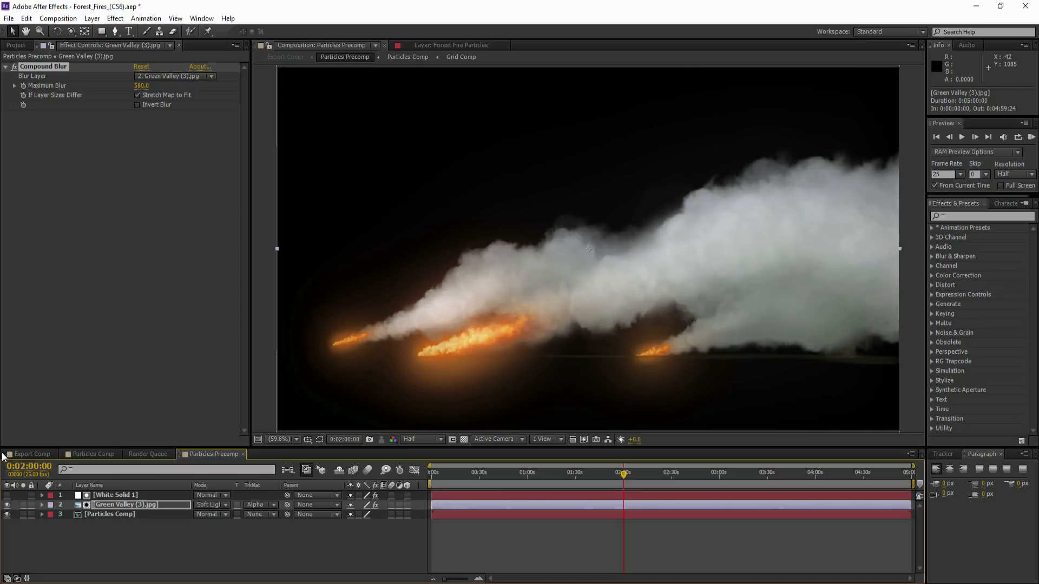
left_click(27, 454)
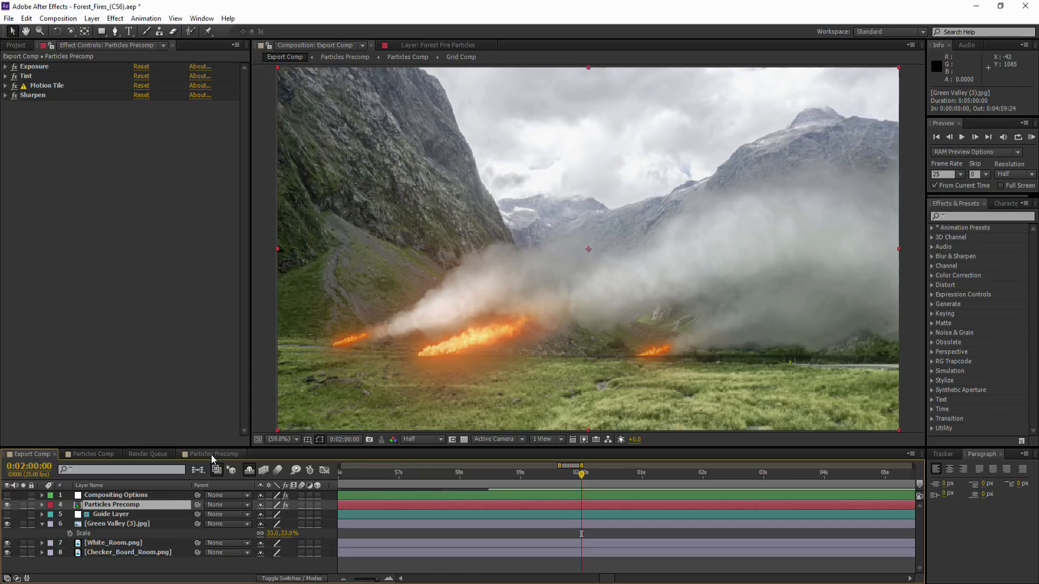
Apply a Tint effect to the Green Valley layer in the Particles Precomp with Amount to Tint at 50%.
left_click(211, 454)
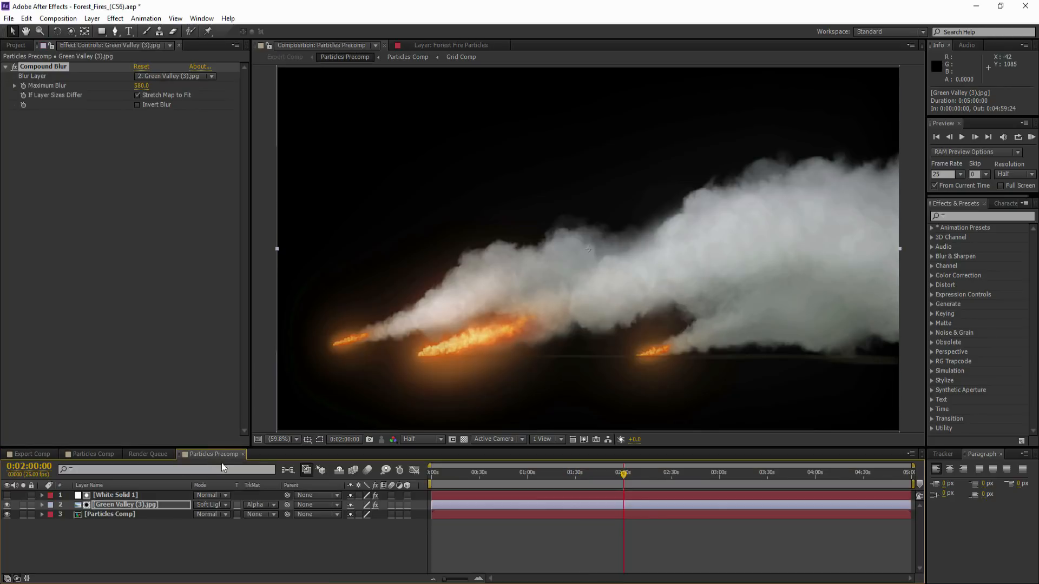
right_click(124, 504)
mouse_move(164, 244)
mouse_move(332, 332)
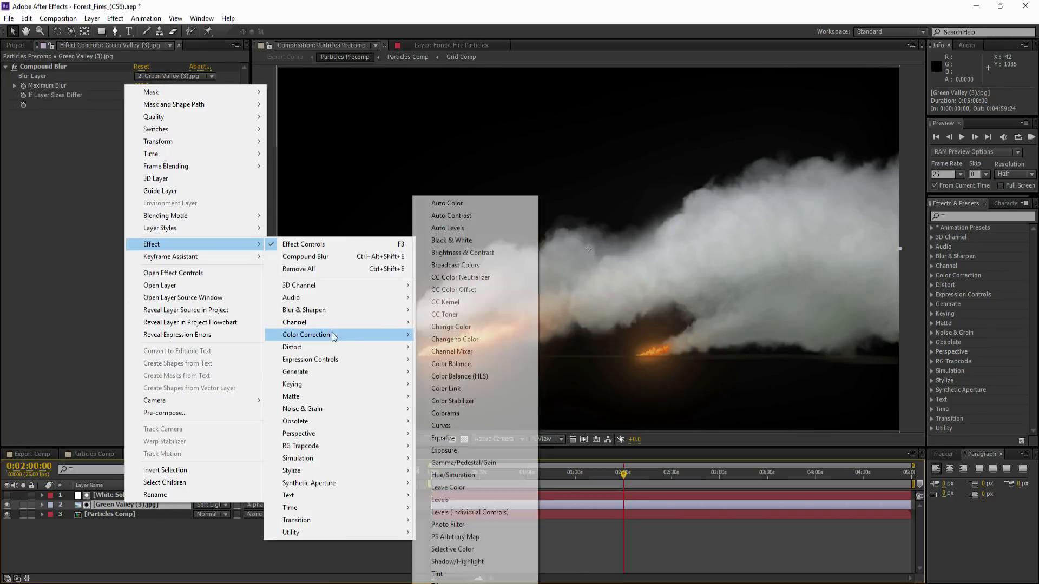
left_click(458, 576)
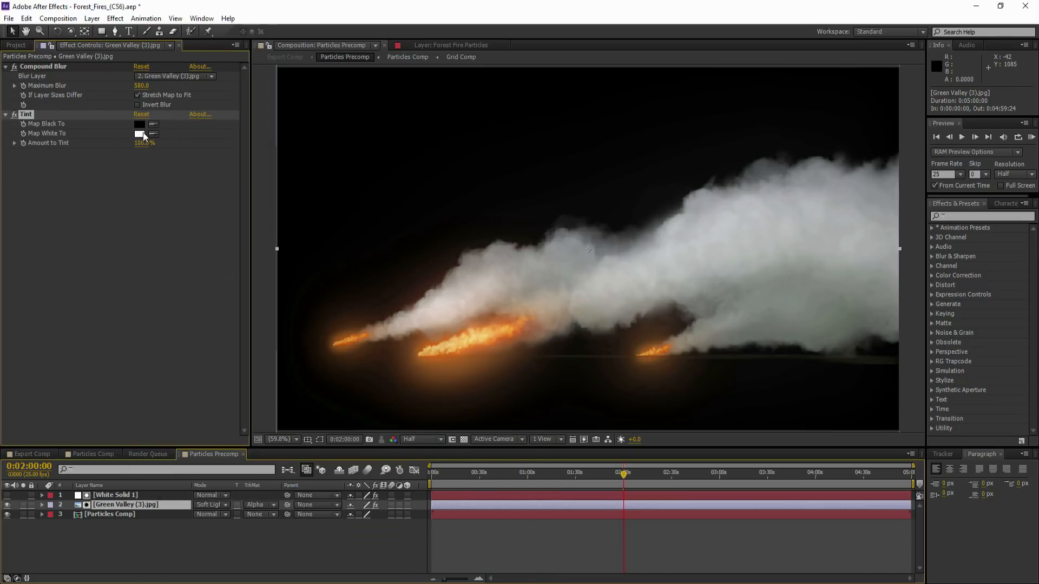
left_click(142, 144)
type("50")
key("Return")
Set the Green Valley layer's opacity to 80% and compare the smoke with and without the layer.
left_click(155, 504)
key("t")
left_click(356, 515)
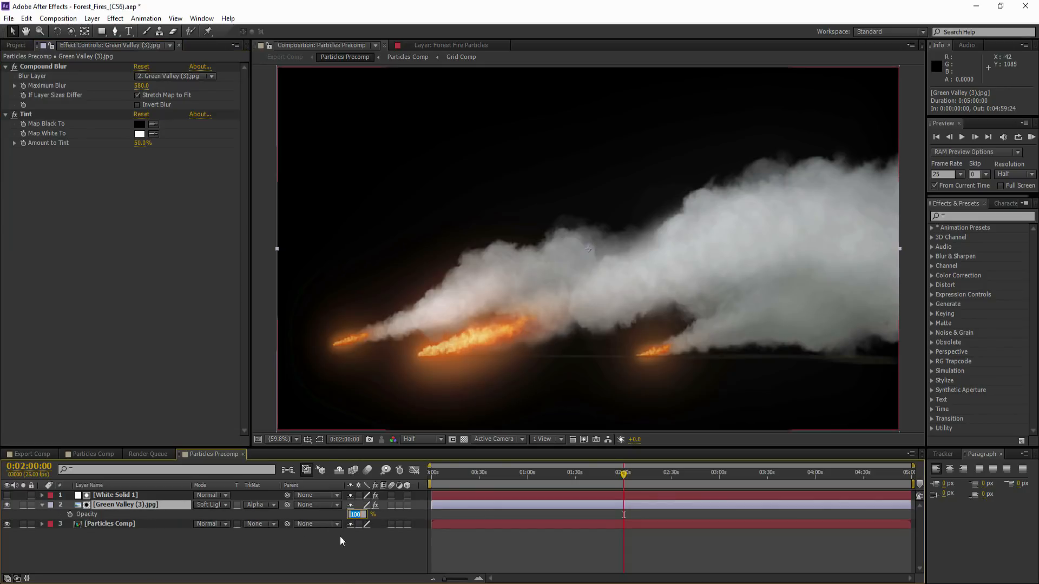
type("80")
key("Return")
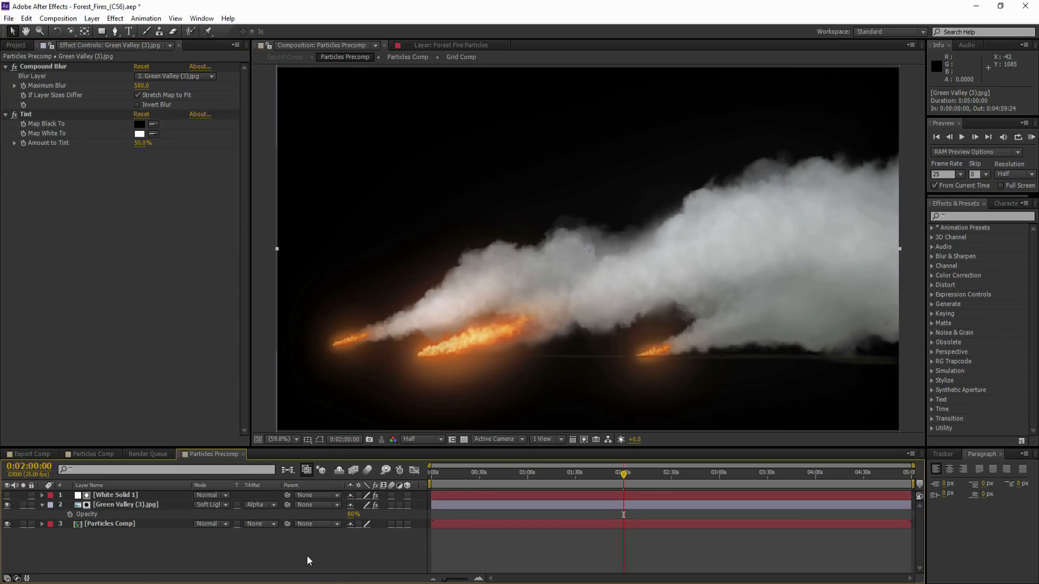
left_click(7, 506)
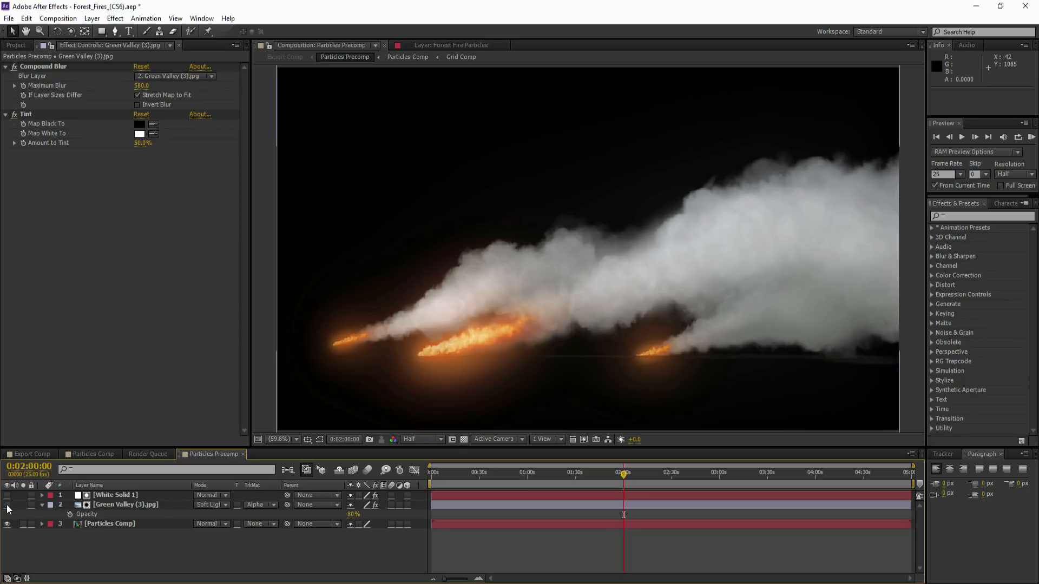
left_click(7, 505)
Draw a rectangular mask on the Green Valley layer around the three fires, extending past the frame's lower-left corner.
left_click(133, 504)
left_click(101, 31)
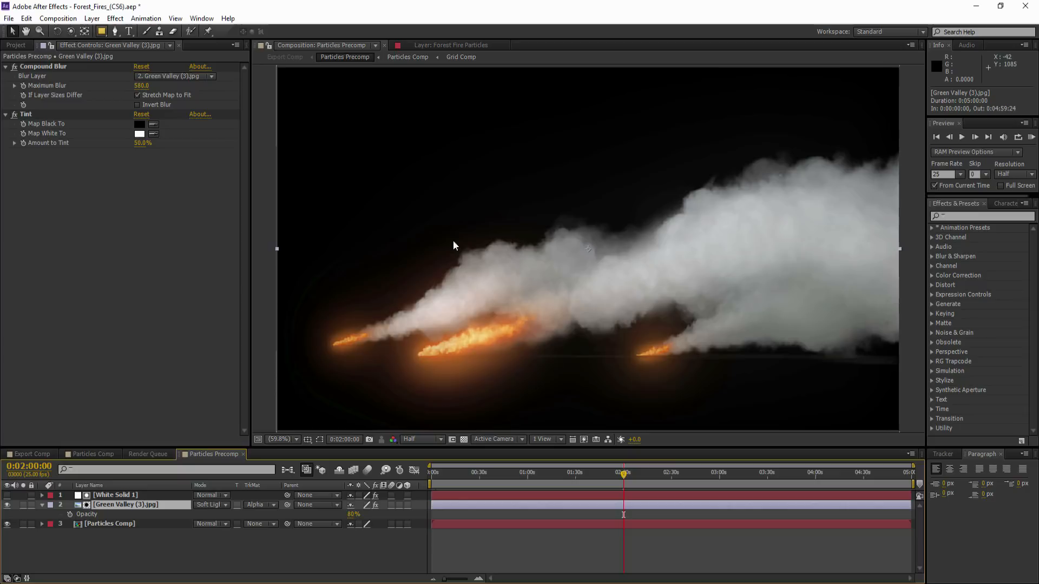
key("comma")
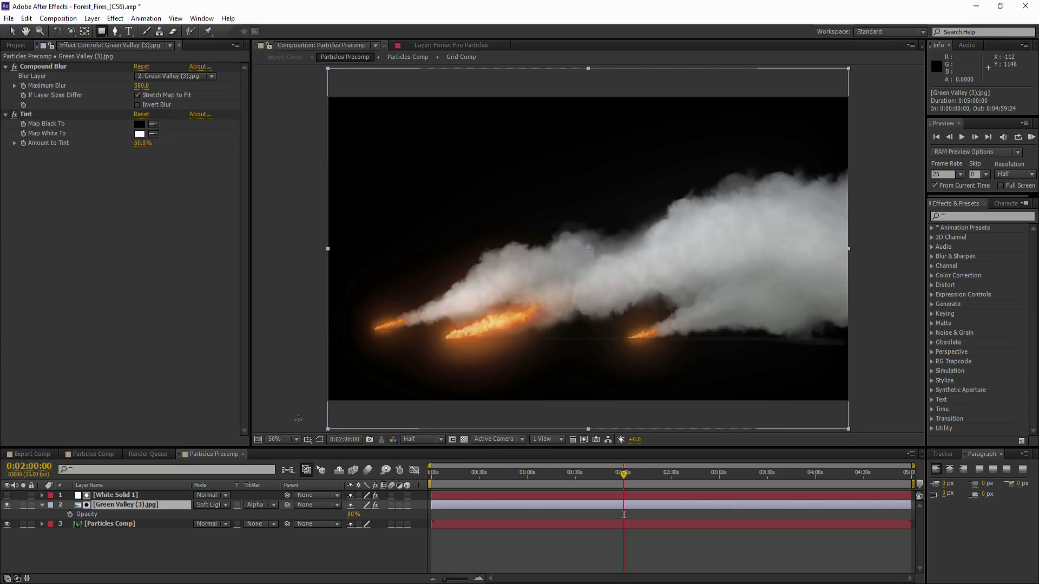
left_click_drag(278, 425, 665, 309)
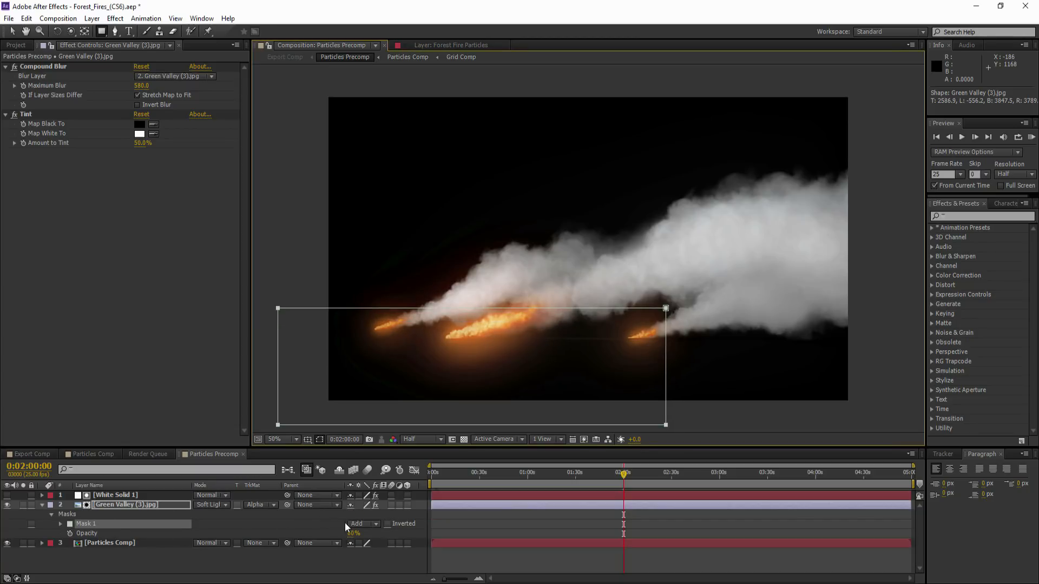
Set the Green Valley layer's mask to Subtract with a 185-pixel feather and hide the mask outline in the view.
key("f")
left_click(360, 513)
key("Escape")
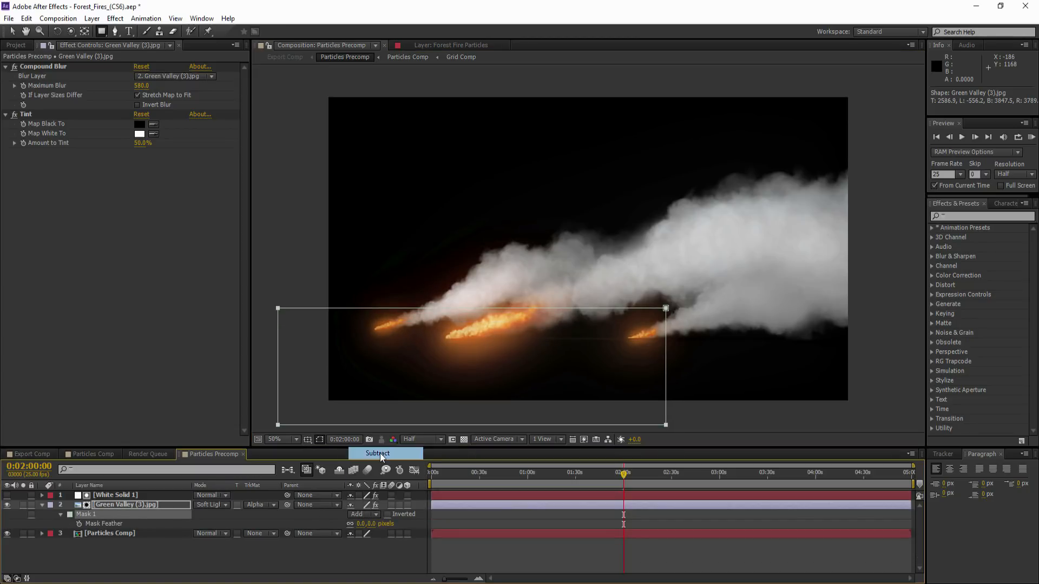
left_click(320, 438)
left_click_drag(359, 526, 452, 515)
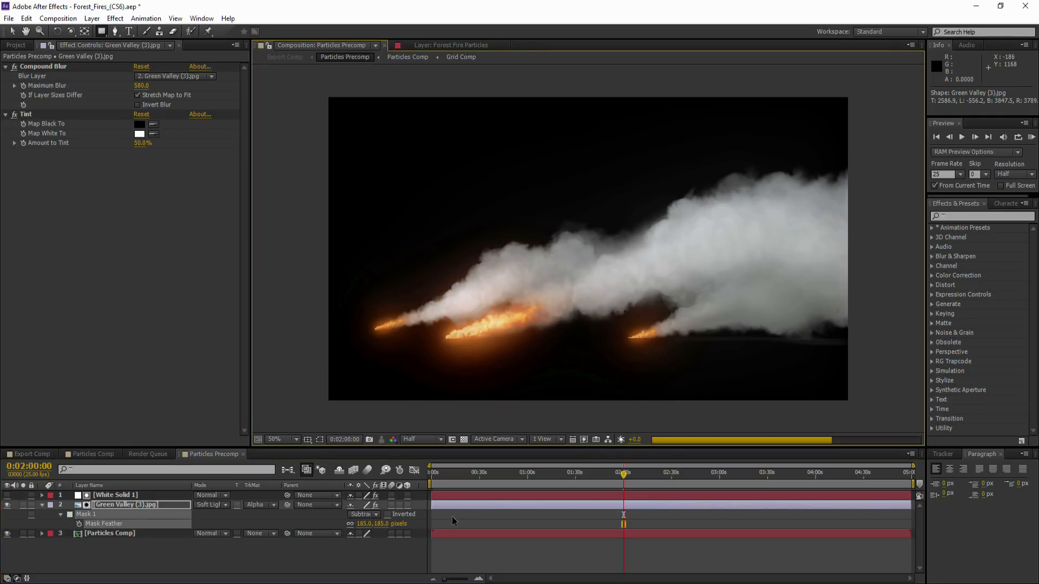
Set the Green Valley layer's mask feather to 50 pixels and check the composite in the Export Comp.
left_click(8, 505)
left_click(7, 506)
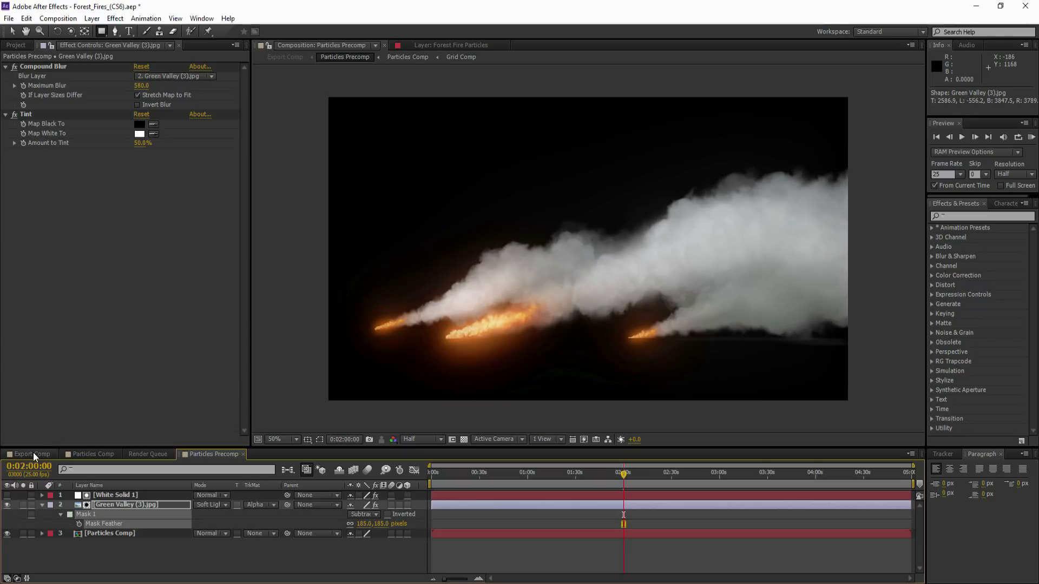
left_click(365, 525)
type("10")
left_click(352, 563)
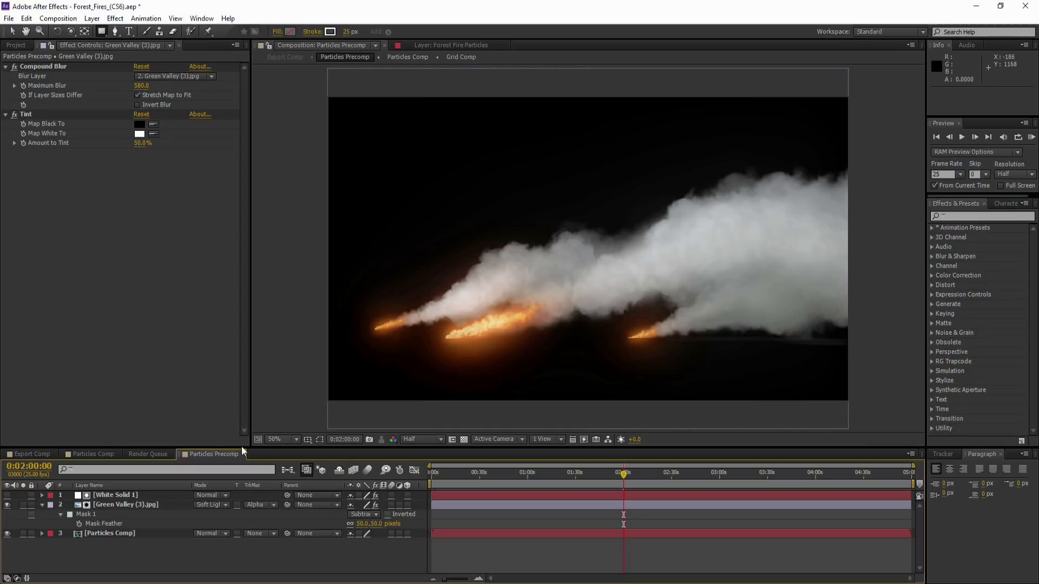
left_click(31, 454)
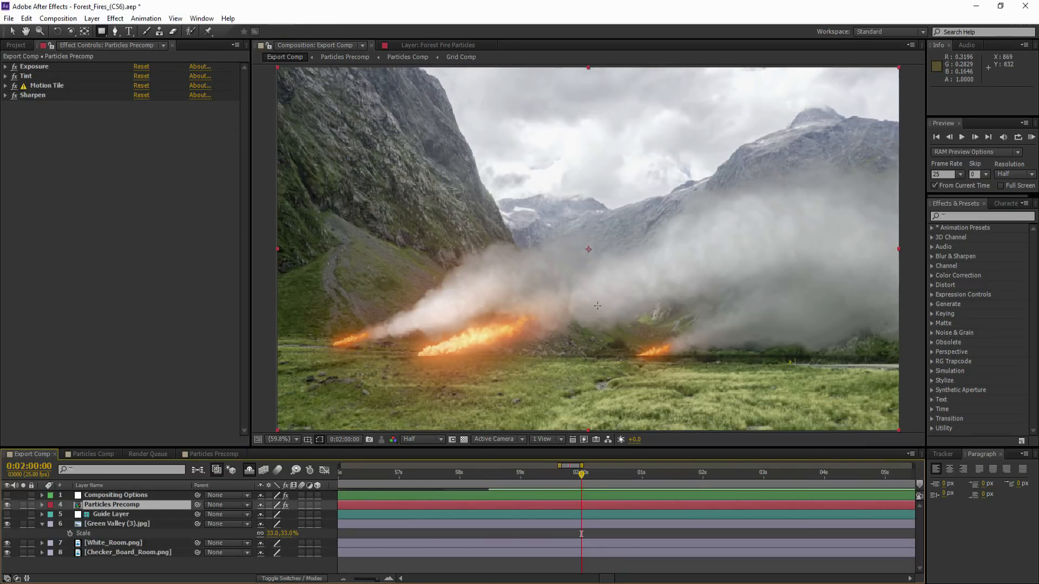
Add a new adjustment layer at the top of the Particles Precomp.
left_click(12, 30)
left_click(203, 454)
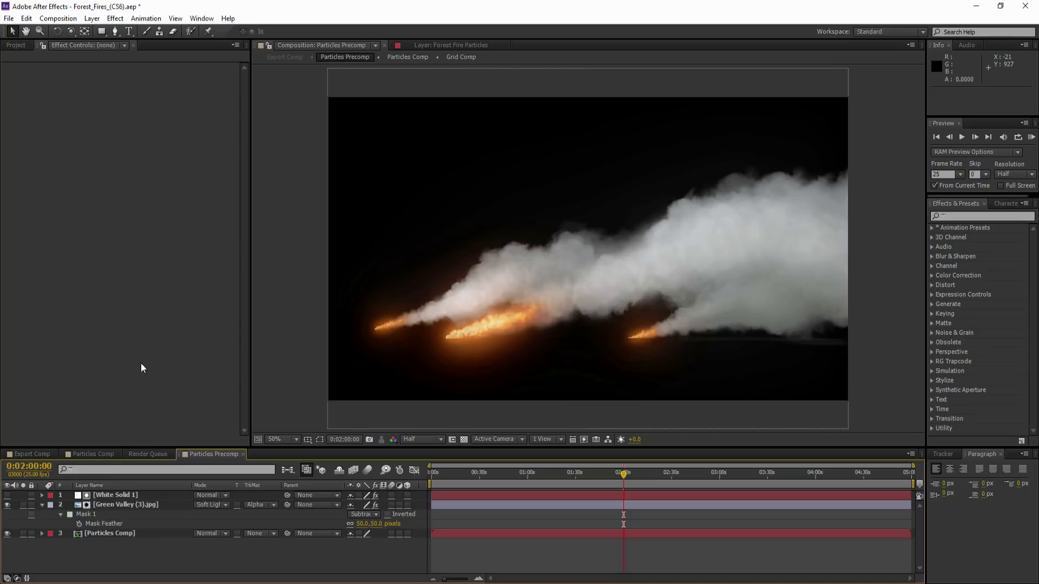
right_click(83, 549)
mouse_move(117, 430)
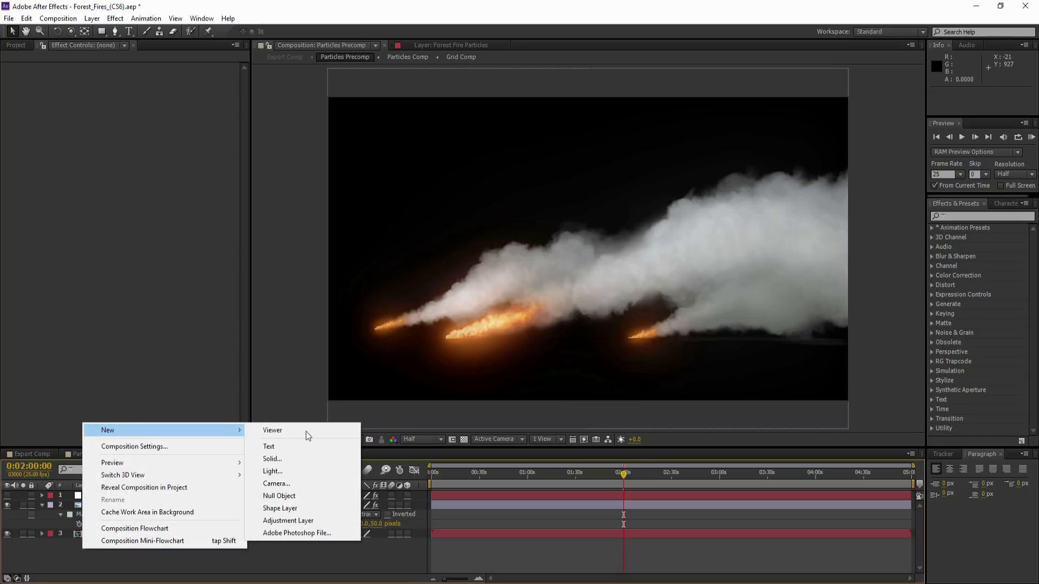
left_click(287, 521)
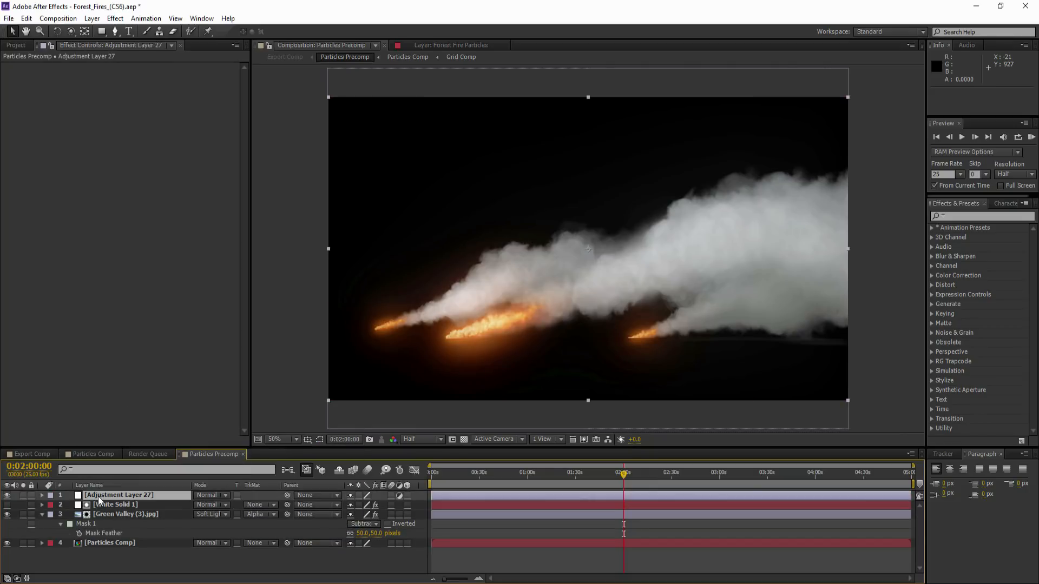
Duplicate the White Solid 1 matte, place the copy above the adjustment layer, and use it as that layer's alpha matte.
left_click(99, 504)
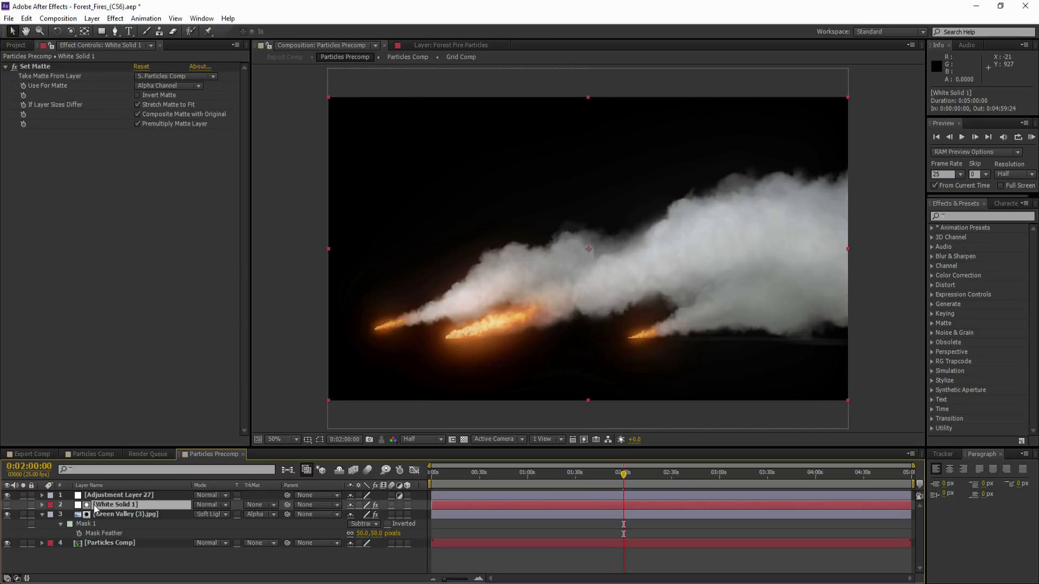
key("ctrl+d")
left_click_drag(102, 503, 112, 493)
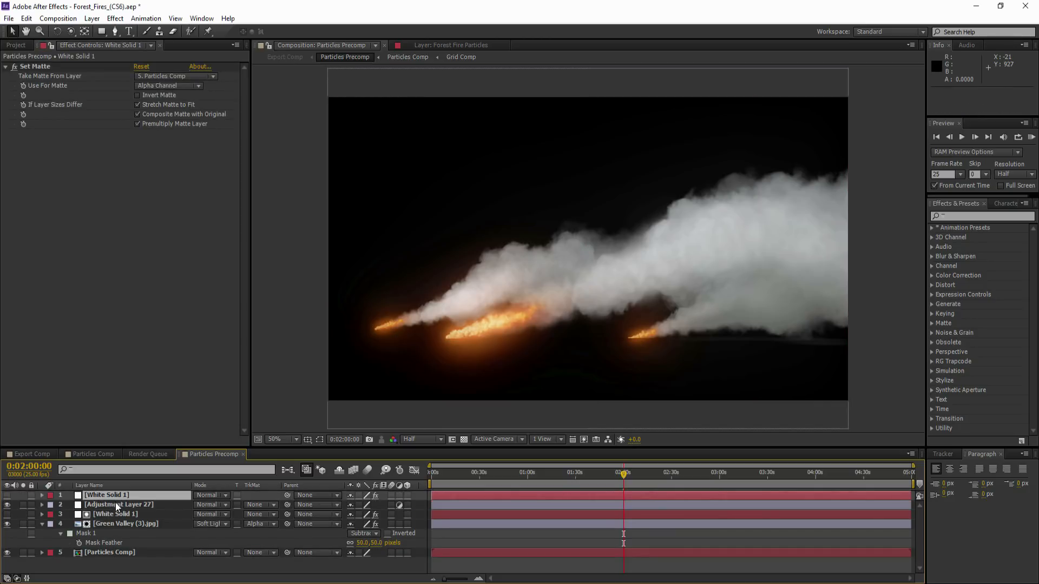
left_click(178, 504)
left_click(253, 507)
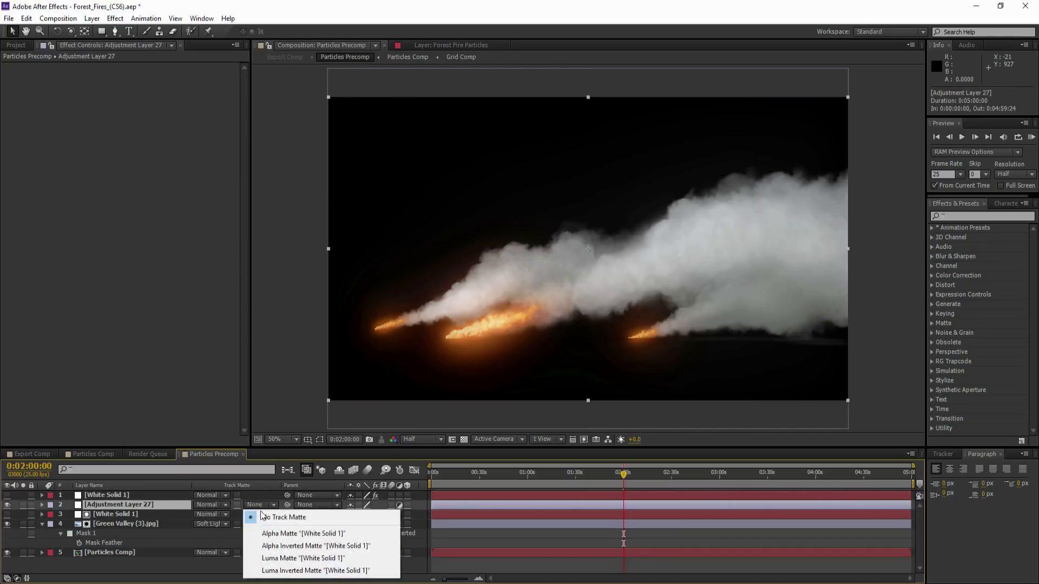
left_click(276, 533)
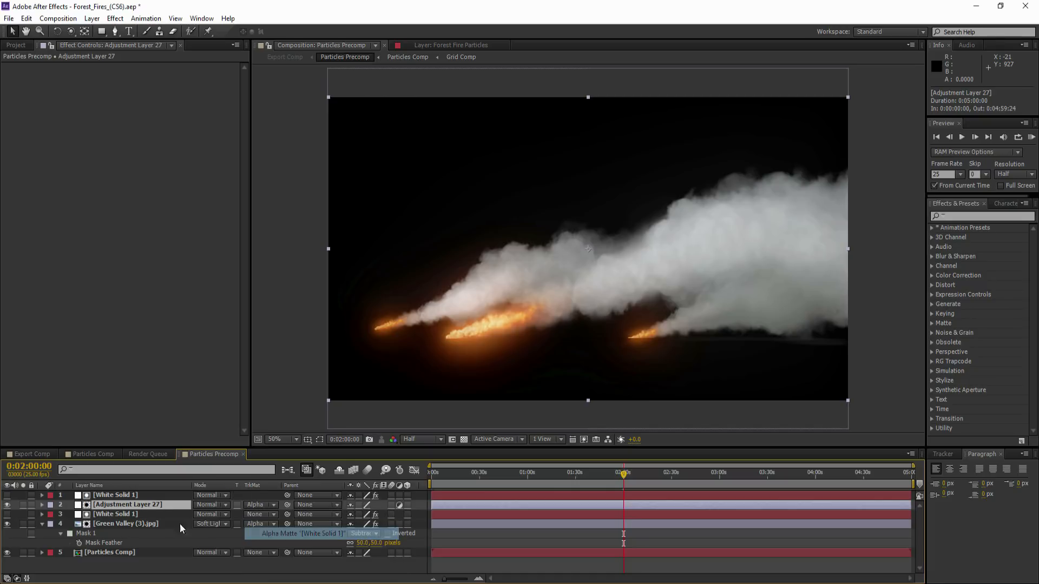
Apply Curves to the adjustment layer, pulling the RGB midpoint slightly down and lowering the white point to darken the smoke.
left_click(115, 18)
mouse_move(145, 123)
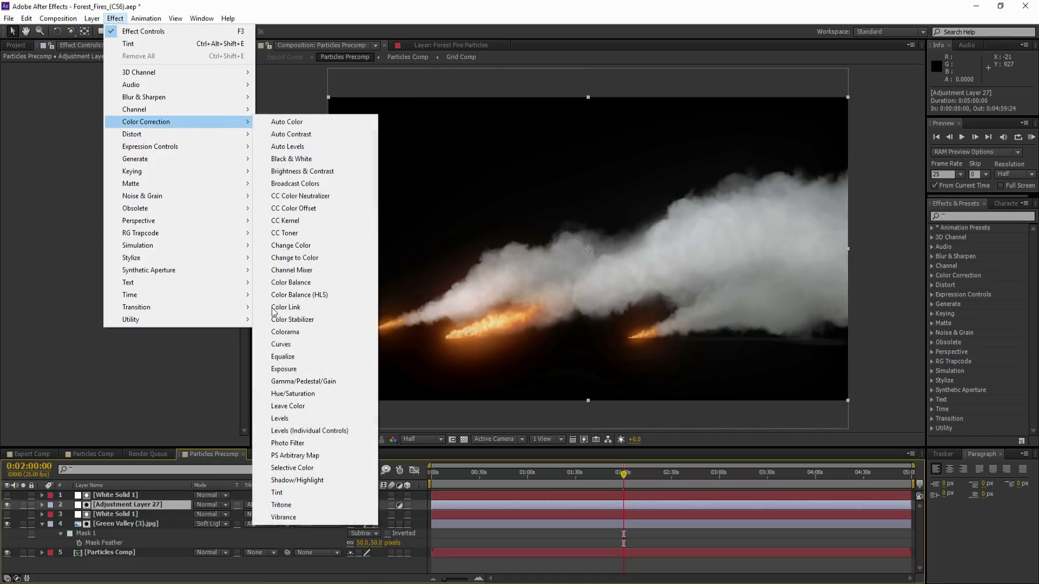
left_click(278, 344)
mouse_move(75, 144)
left_mouse_down()
mouse_move(90, 161)
mouse_move(79, 152)
left_mouse_up()
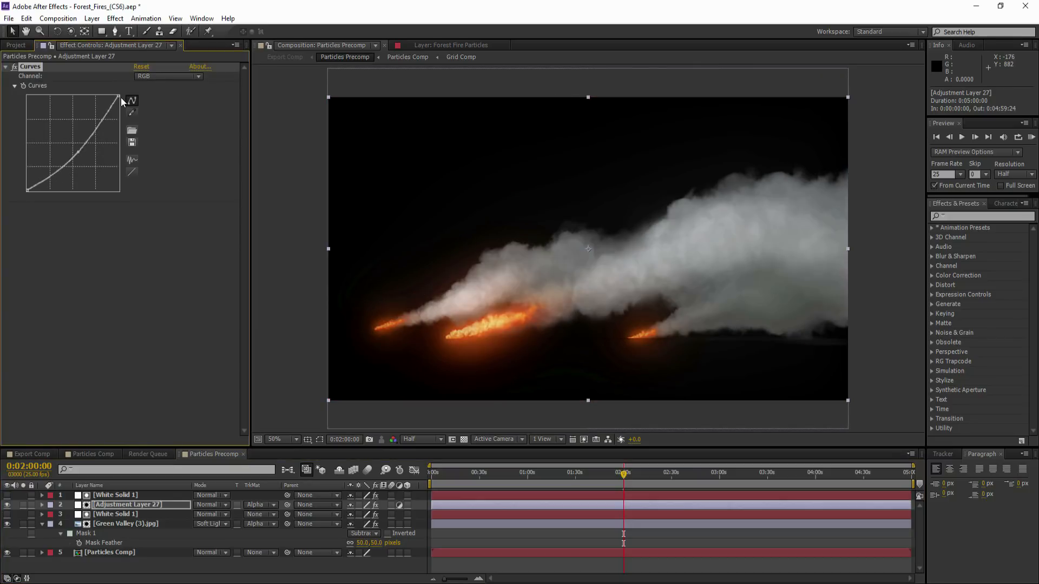
left_click_drag(119, 97, 139, 128)
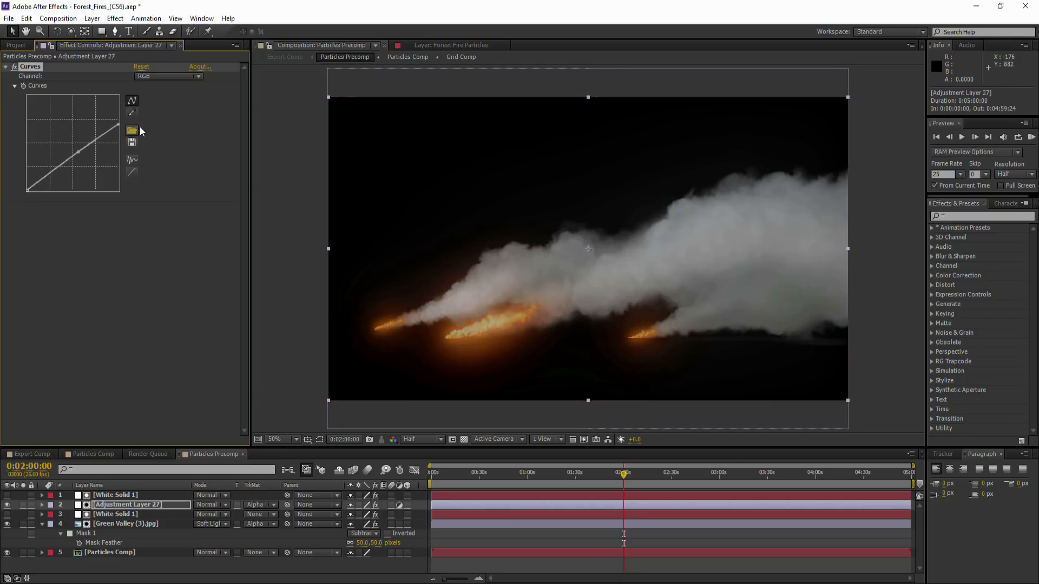
left_click_drag(118, 124, 122, 118)
With the adjustment layer temporarily hidden, draw a four-point Pen mask on it from the upper-left background across the leftmost smoke plume, and show the layer again.
left_click(7, 505)
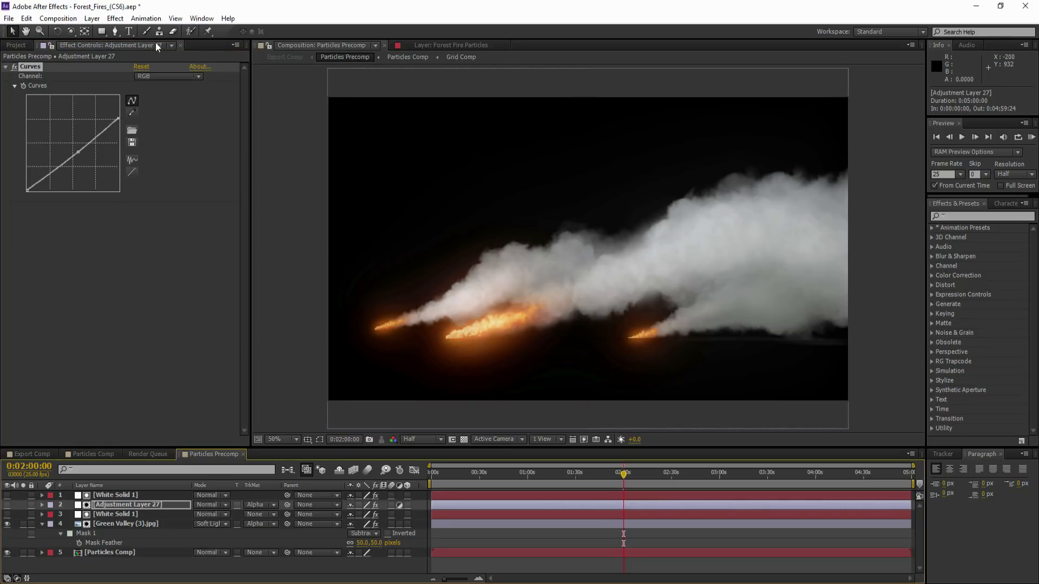
left_click(116, 33)
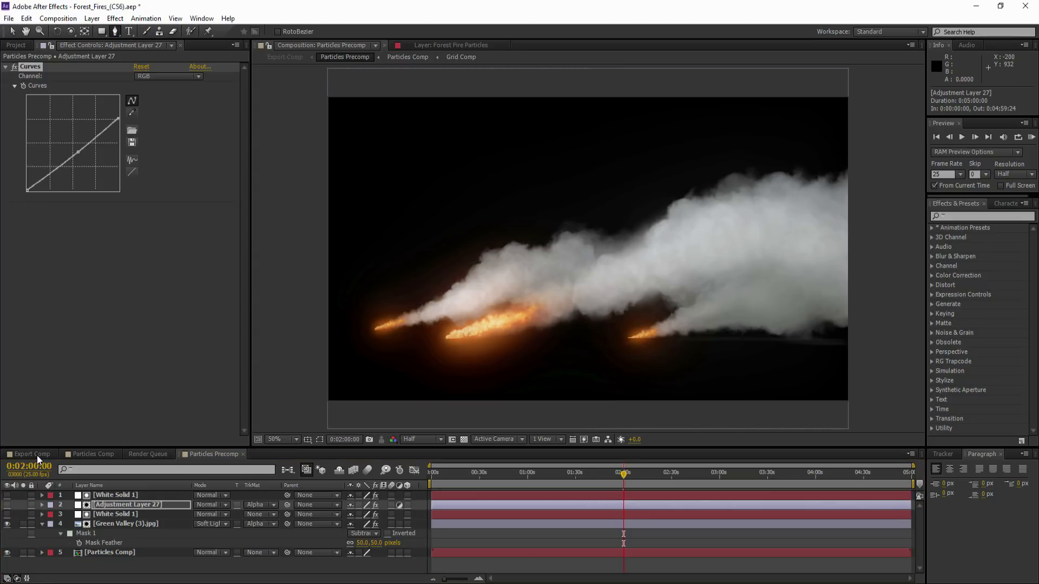
left_click(37, 456)
left_click(210, 454)
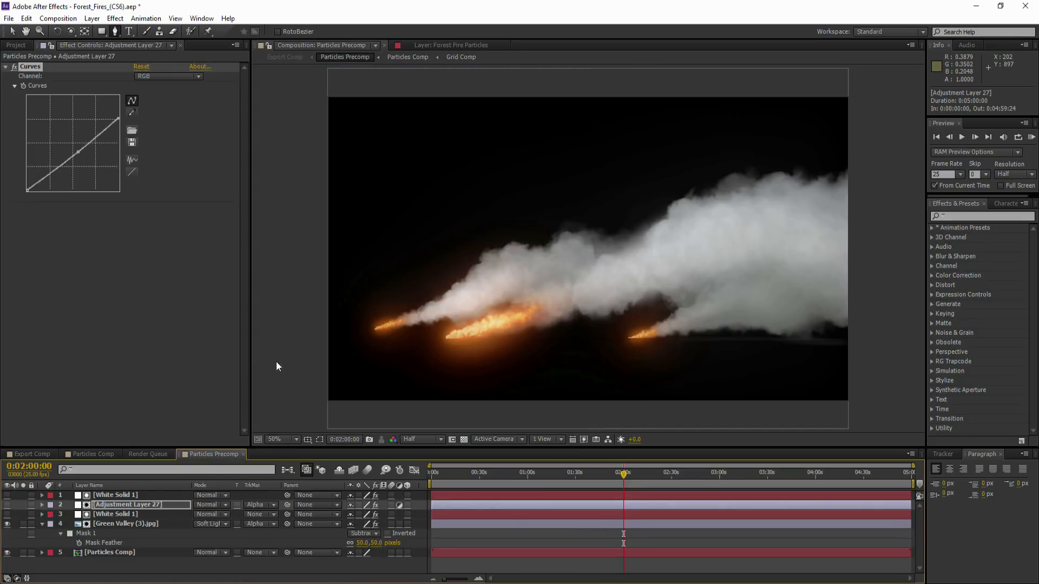
left_click(403, 144)
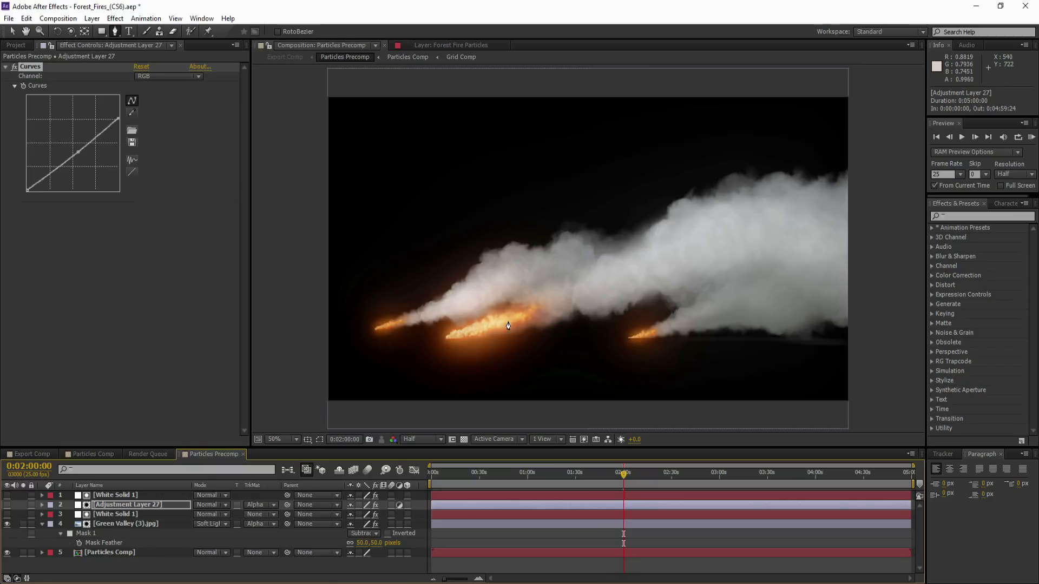
left_click(513, 303)
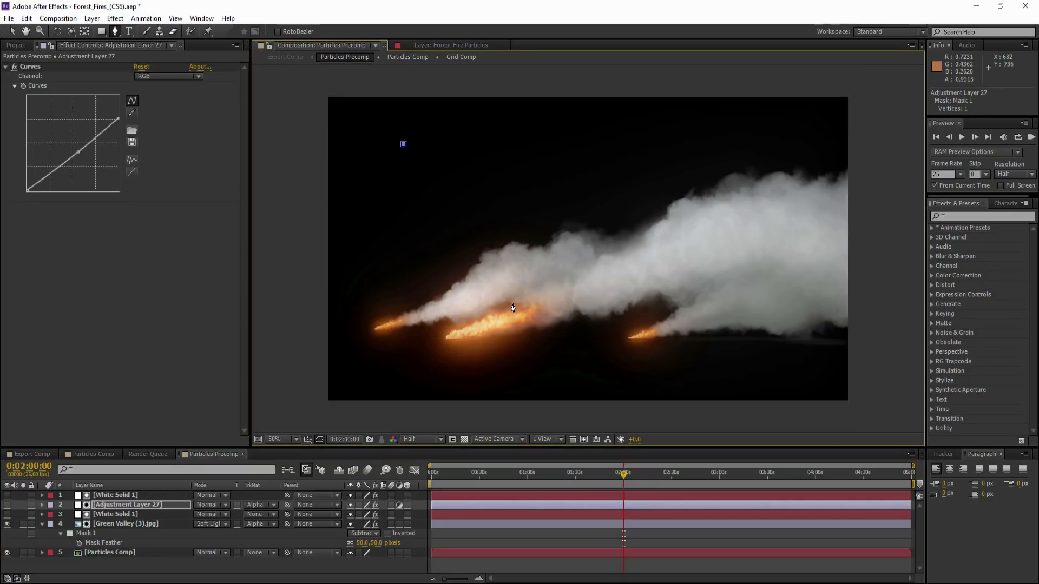
left_click(417, 336)
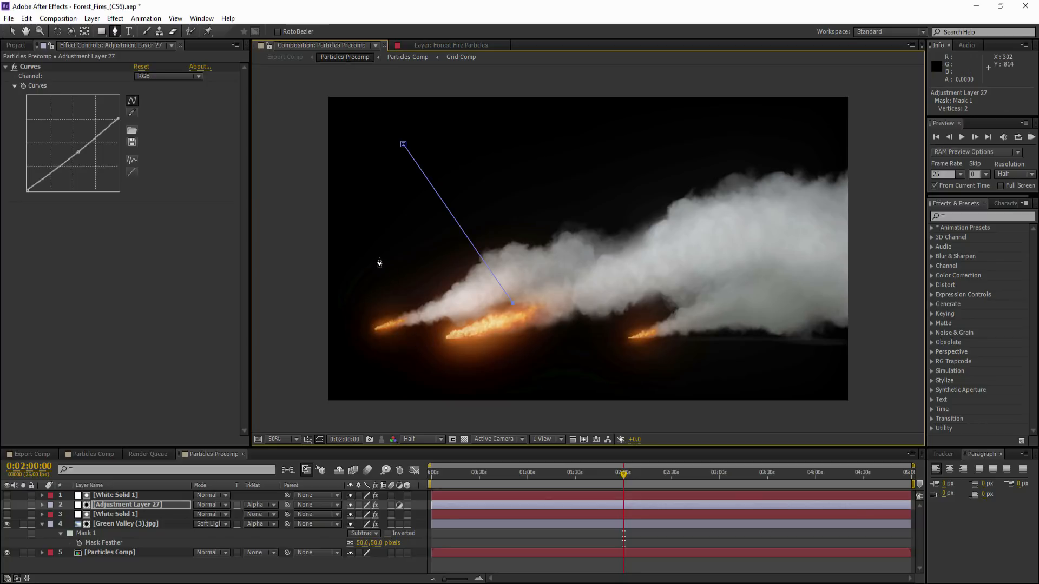
left_click(330, 198)
left_click(403, 144)
left_click(7, 504)
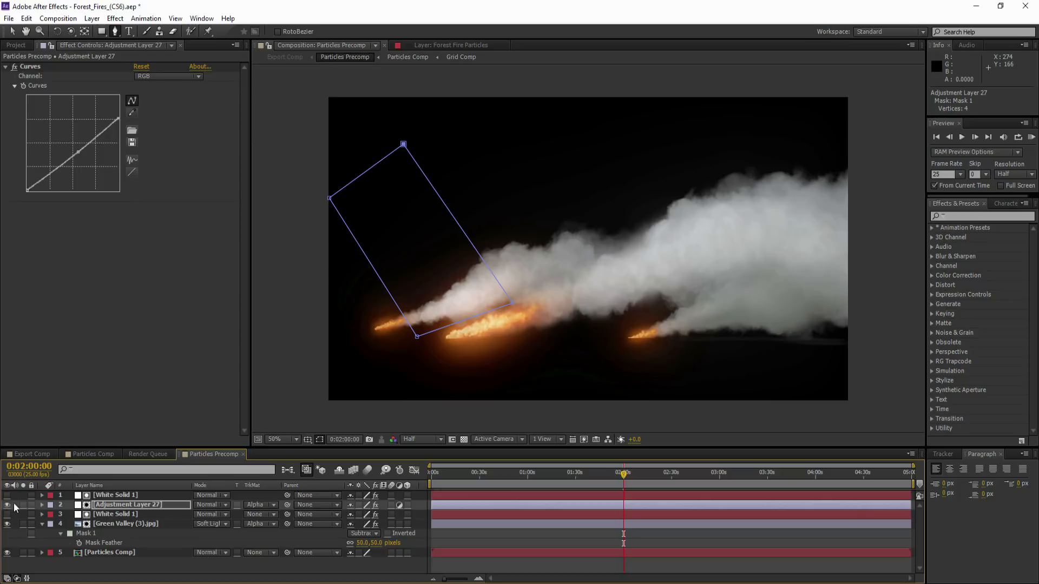
Hide the mask outline, feather the adjustment layer's mask by 92 pixels, and check the composite in the Export Comp.
left_click(319, 440)
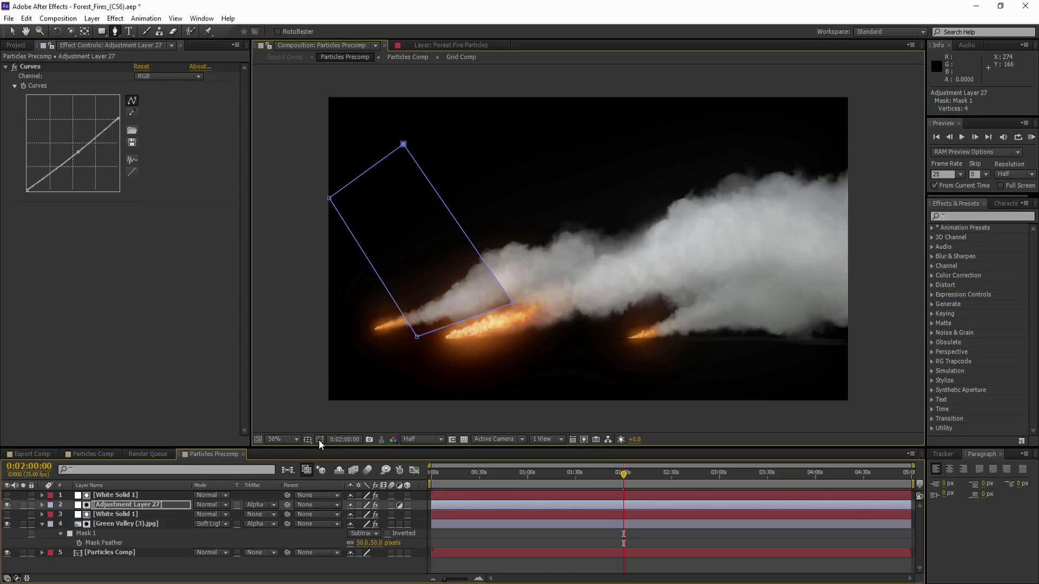
key("f")
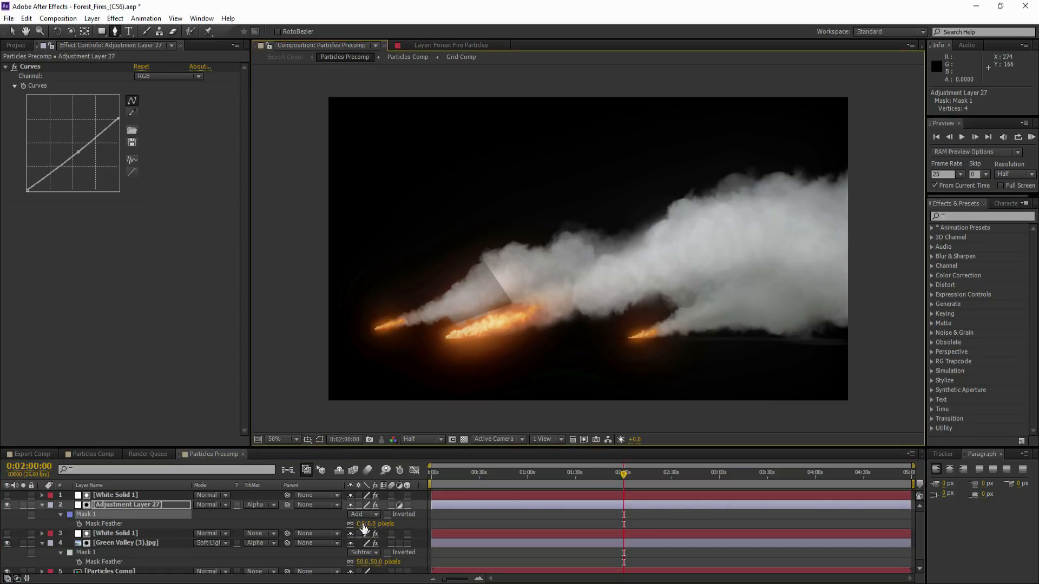
left_click_drag(364, 525, 405, 516)
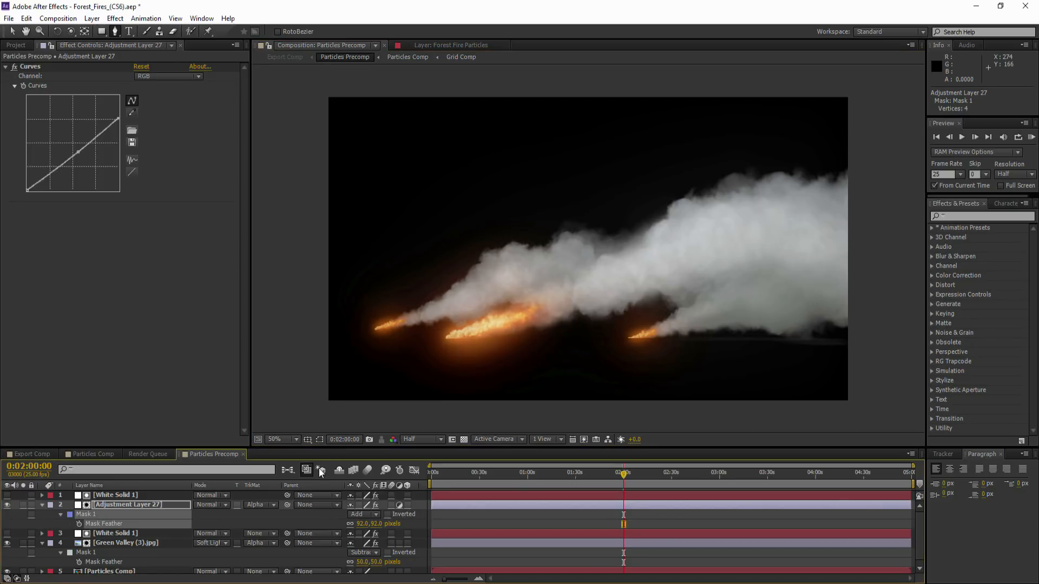
left_click(35, 454)
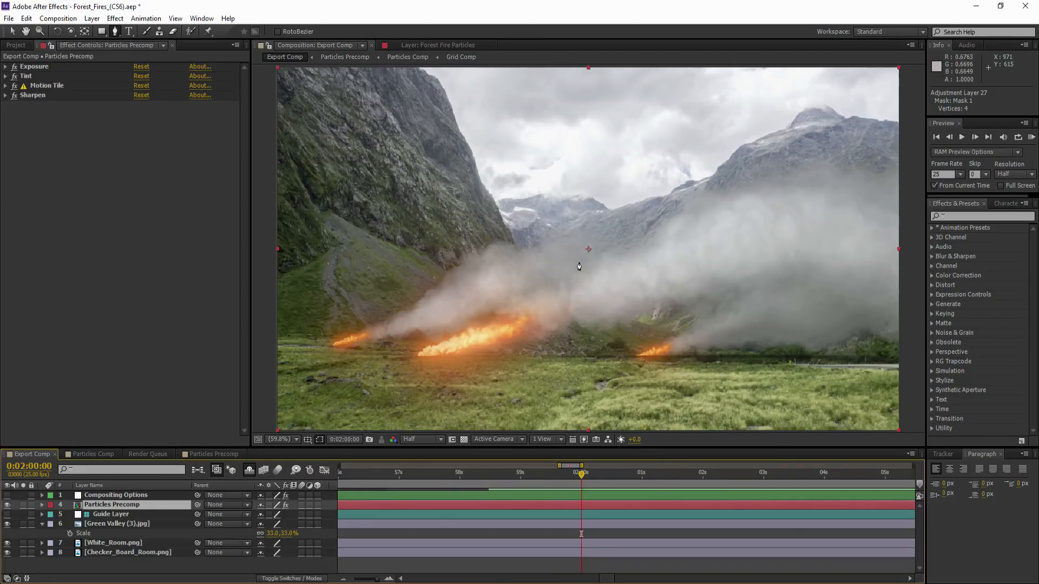
left_click(12, 32)
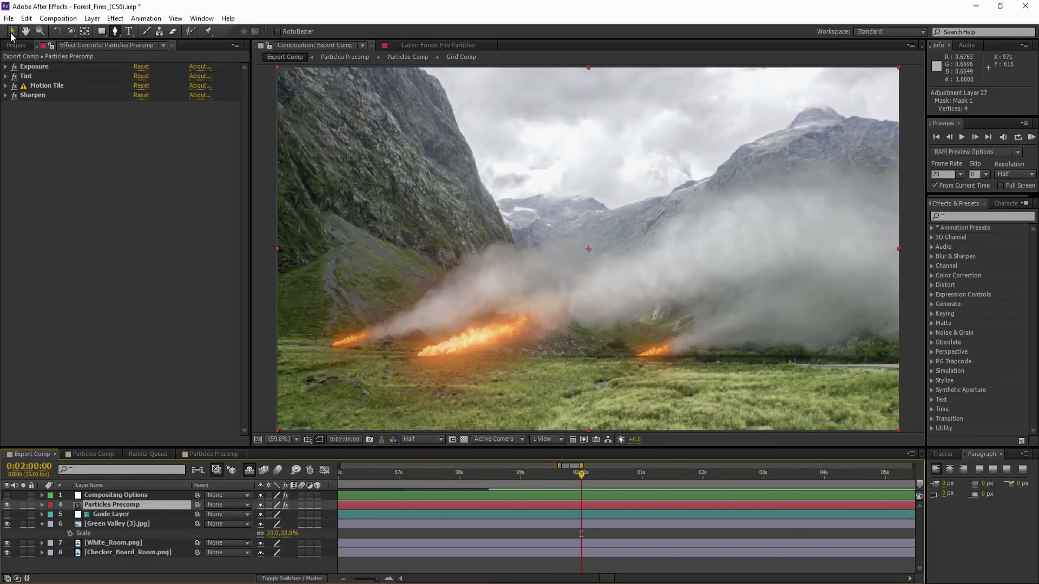
Compare the smoke with and without the adjustment layer in the Particles Precomp, and set that layer's opacity to 50%.
left_click(215, 455)
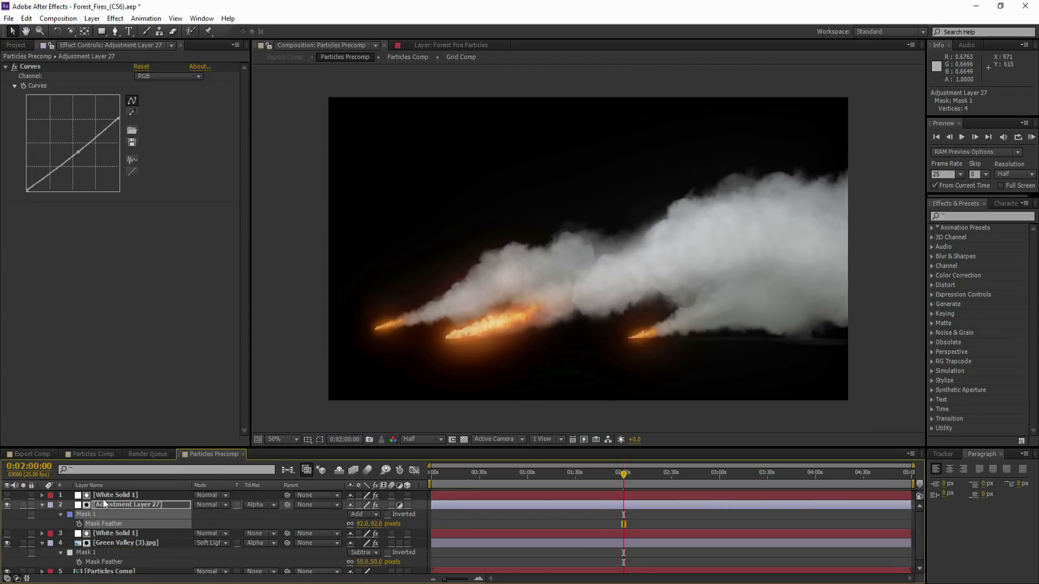
left_click(7, 505)
left_click(7, 507)
left_click(144, 505)
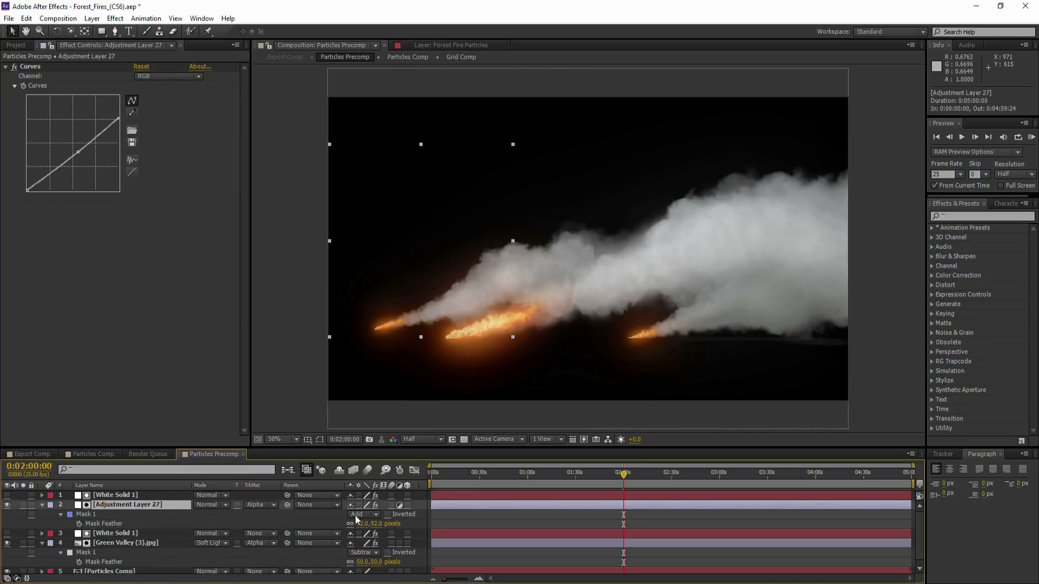
key("t")
left_click(355, 515)
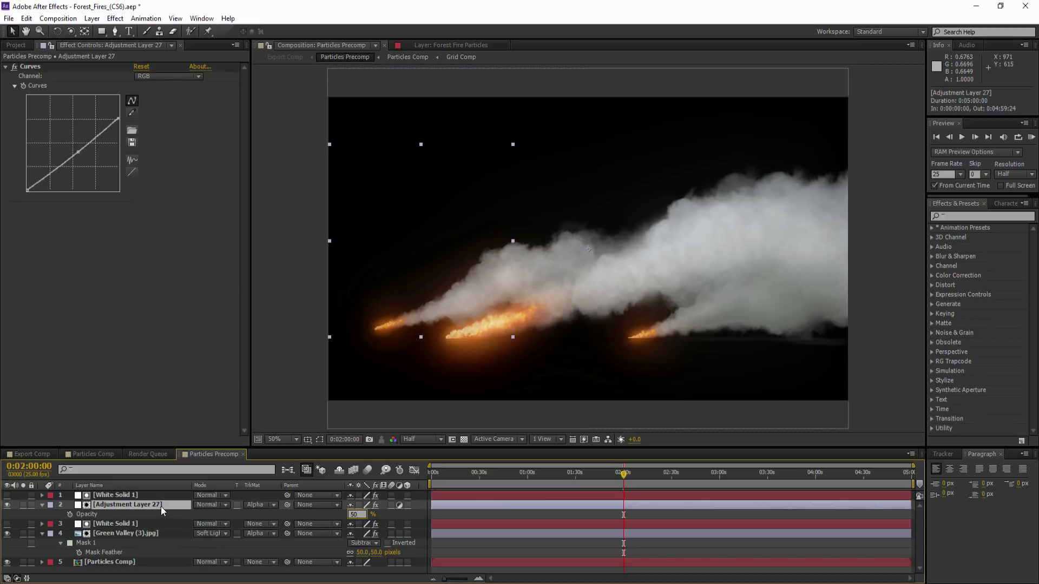
Set the Green Valley layer's opacity to 75% in the Particles Precomp and check the composite in the Export Comp.
left_click(136, 532)
key("t")
left_click(354, 543)
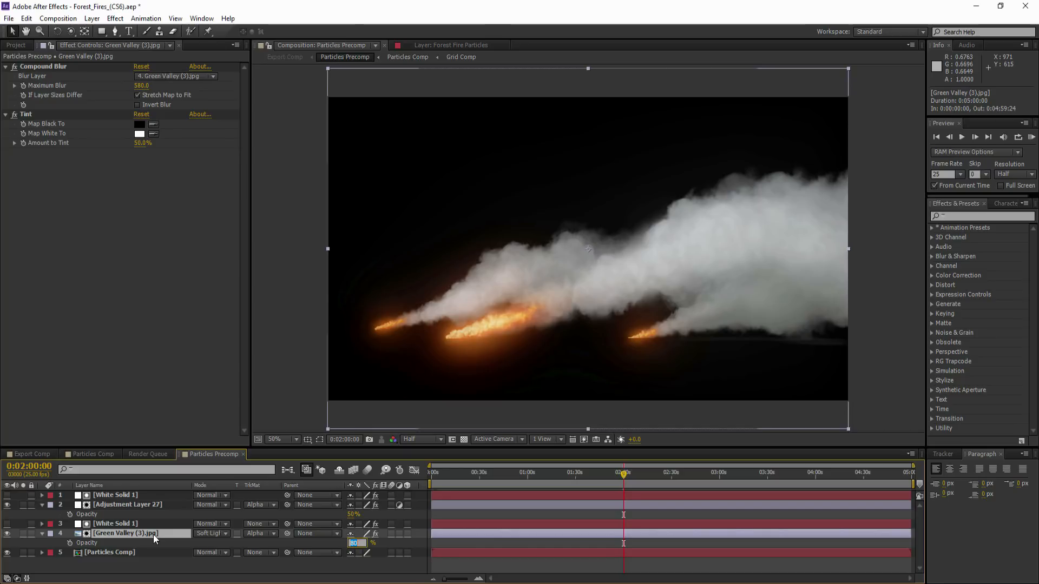
left_click(33, 454)
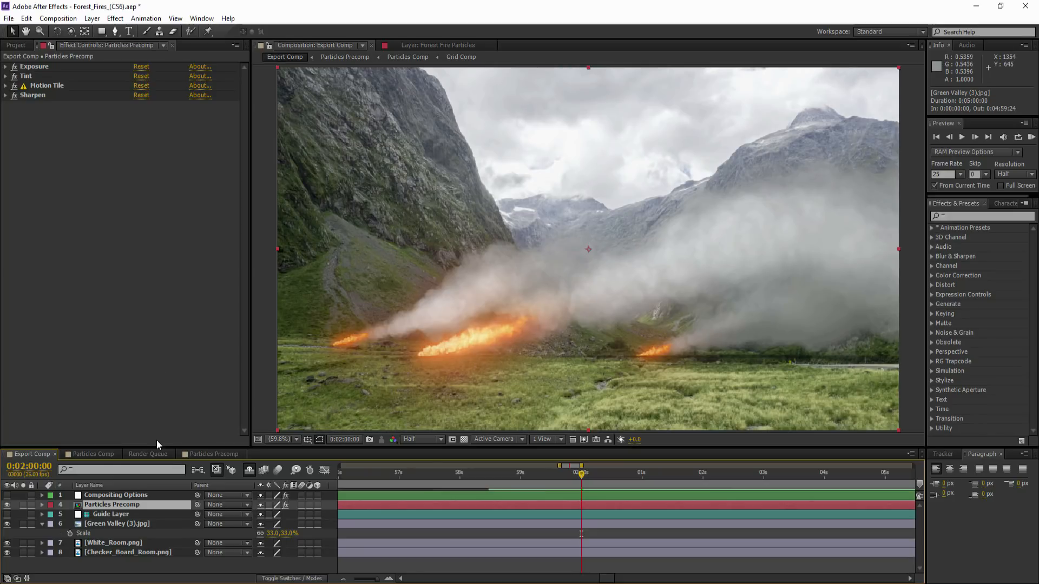
Compare the Export Comp with the Green Valley and adjustment layers of the Particles Precomp hidden and shown.
left_click(202, 453)
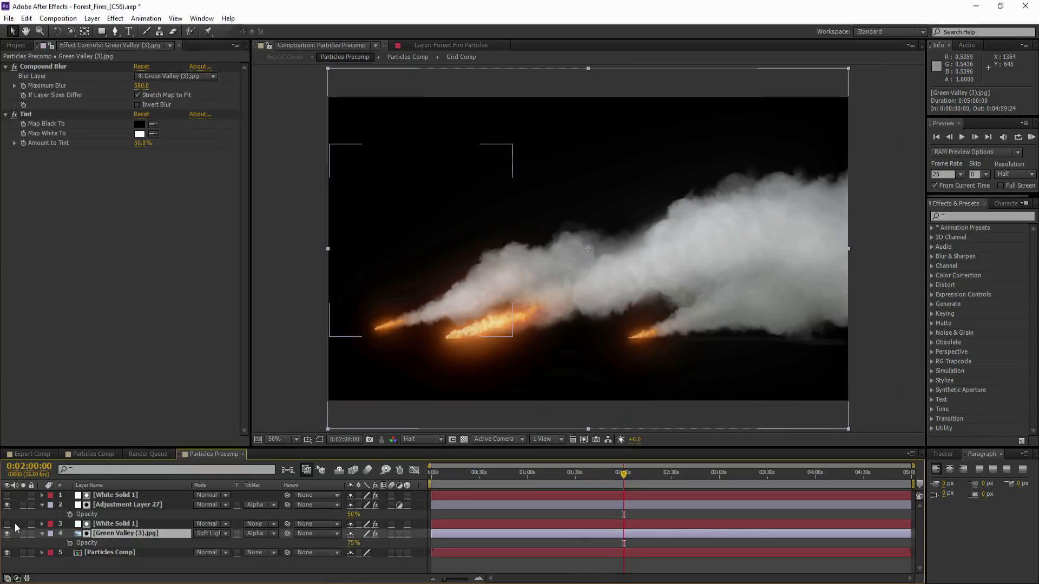
left_click(33, 454)
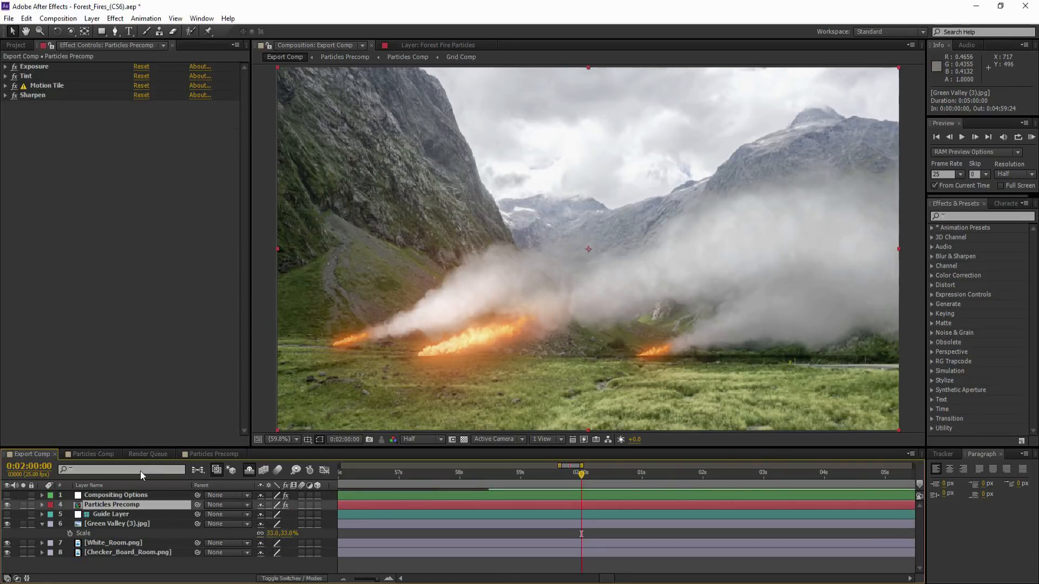
left_click(206, 452)
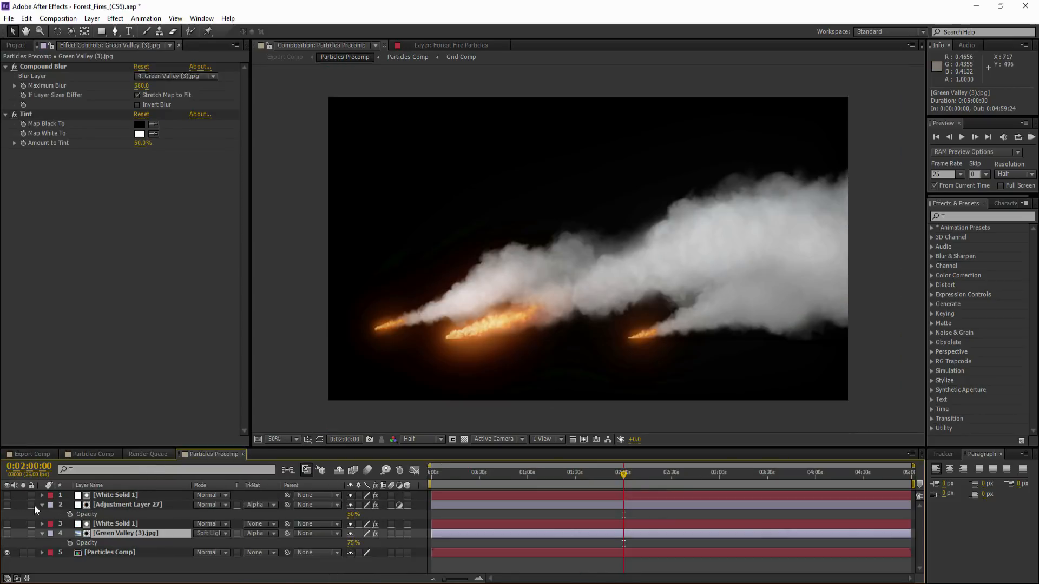
left_click(6, 523)
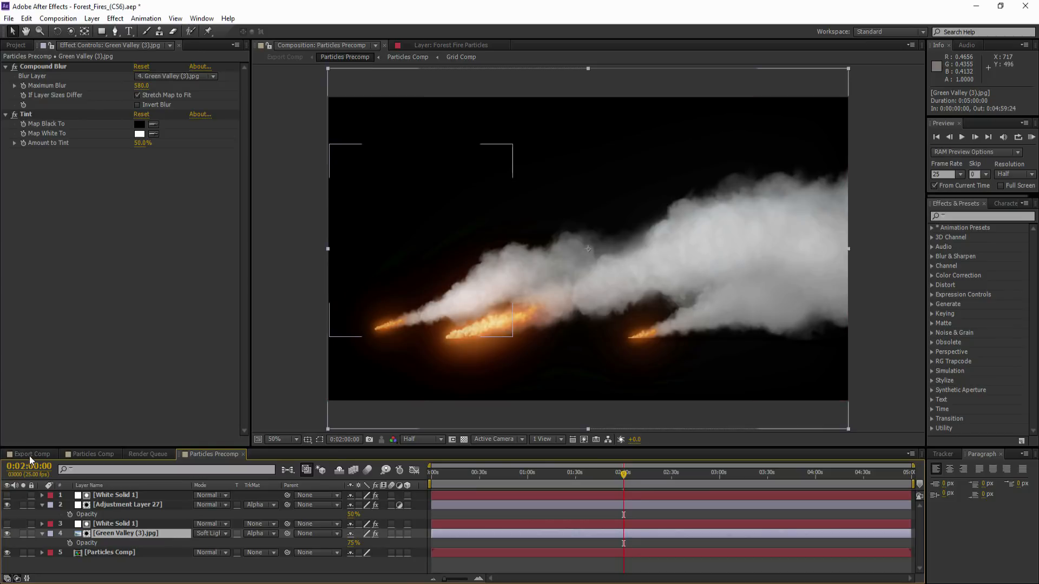
left_click(29, 455)
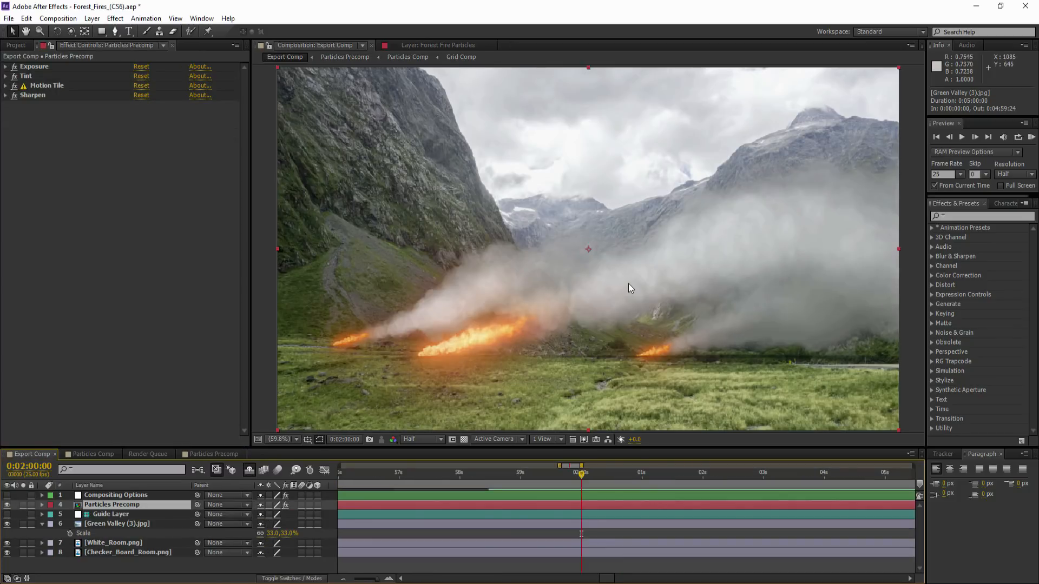
Close the current project and open Human_Torch_(CS6).aep from the Project File 13 folder.
left_click(9, 19)
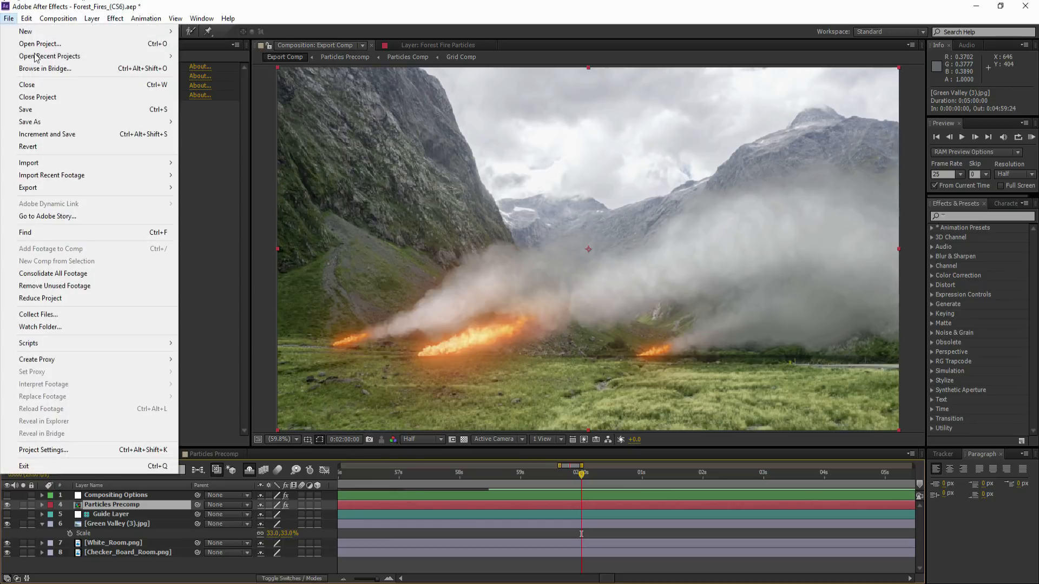
left_click(25, 39)
left_click(544, 311)
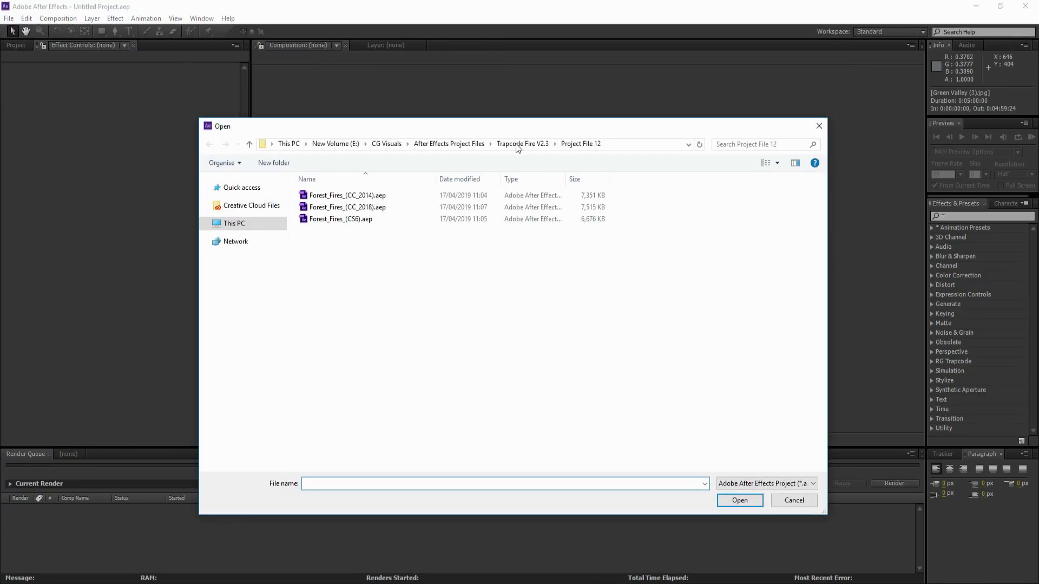
left_click(518, 143)
double_click(347, 370)
left_click(347, 220)
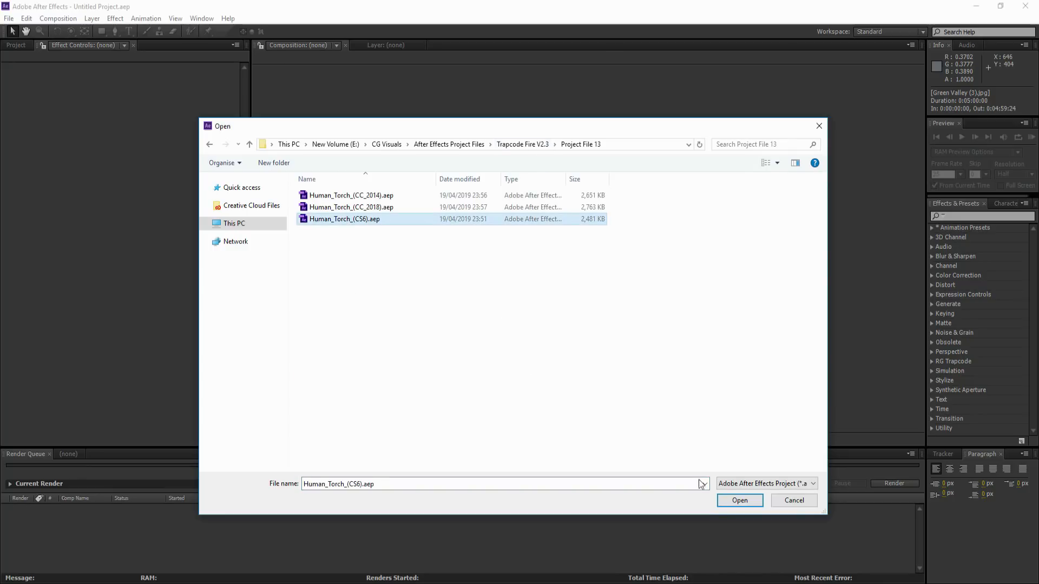
left_click(735, 500)
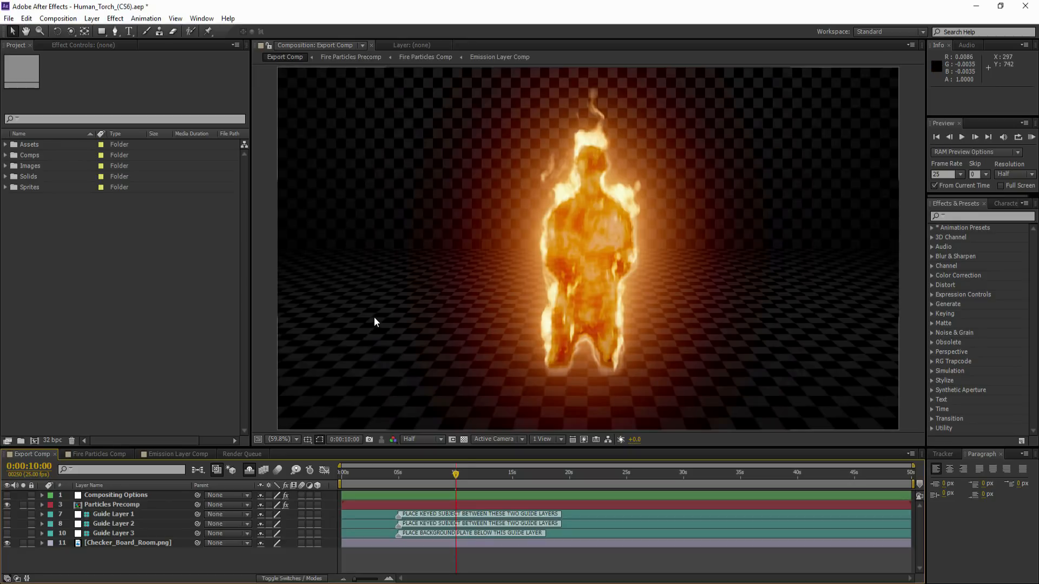
Import the Shia LaBeouf Just Do It Motivational Speech green-screen .mov from the Stock Footage Library's Footage > Marketing folder.
right_click(60, 258)
mouse_move(100, 304)
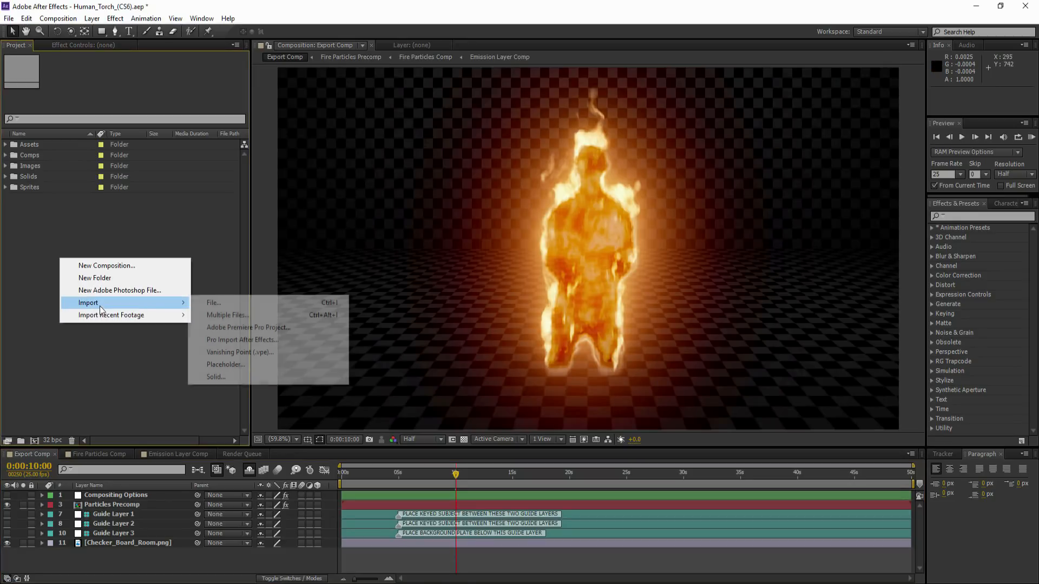
left_click(240, 302)
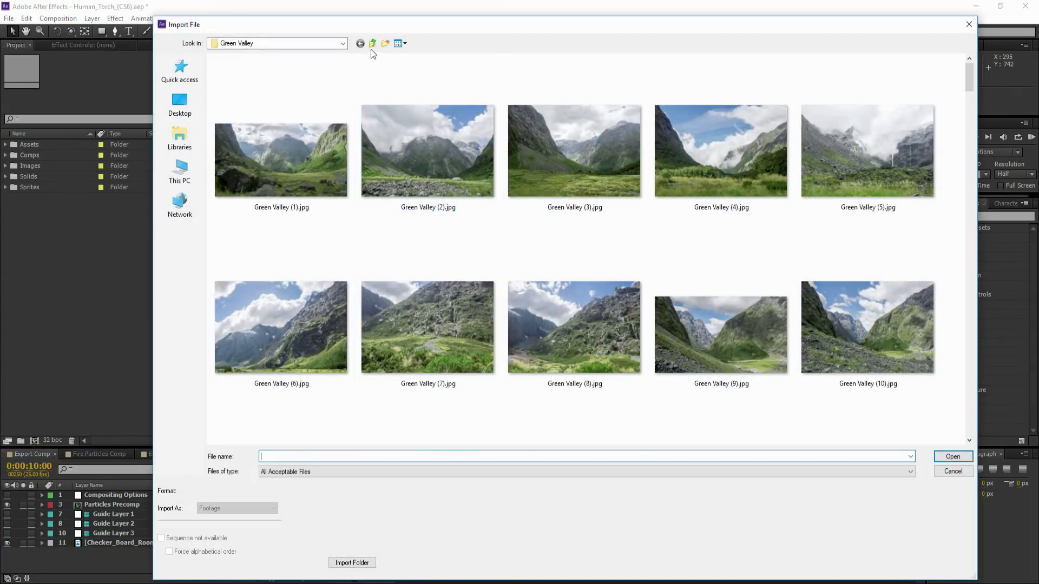
left_click(373, 43)
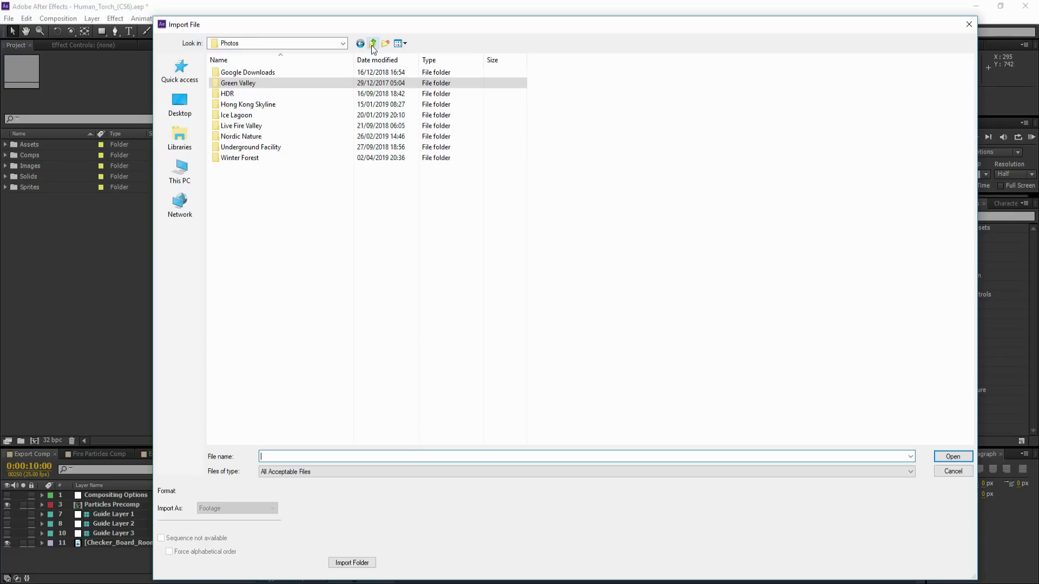
left_click(372, 44)
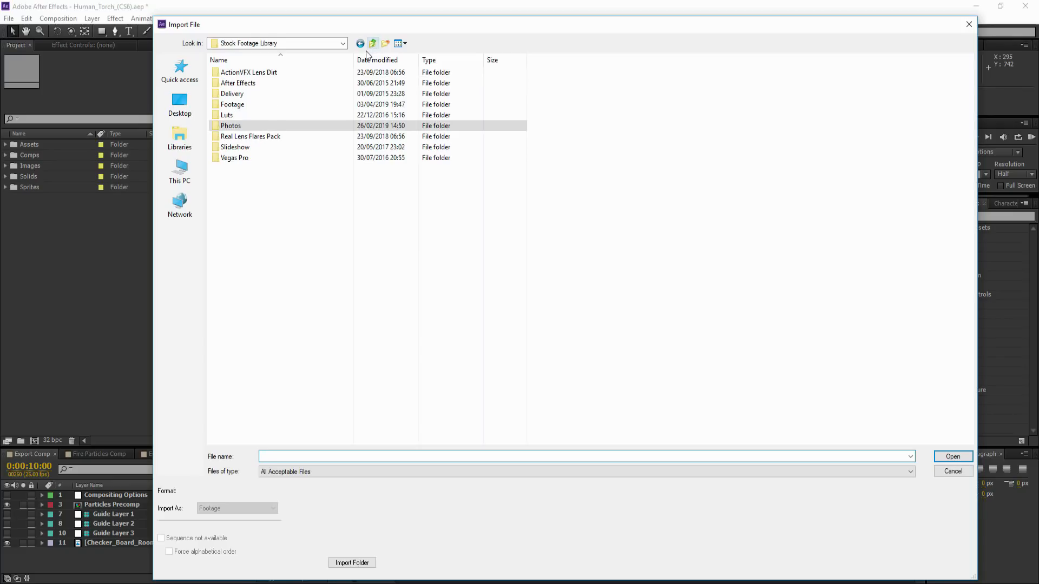
double_click(249, 103)
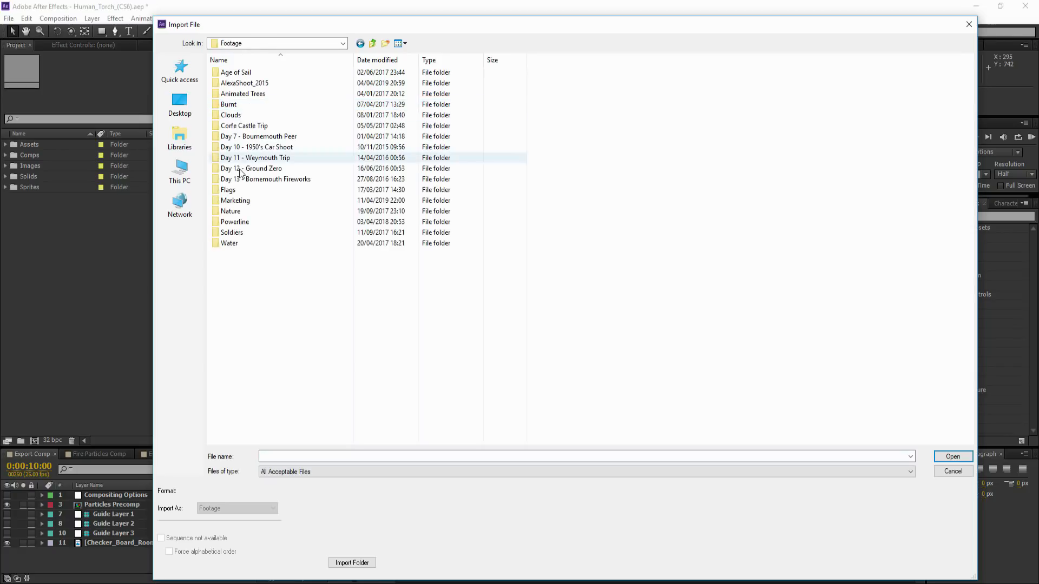
double_click(238, 201)
left_click(465, 93)
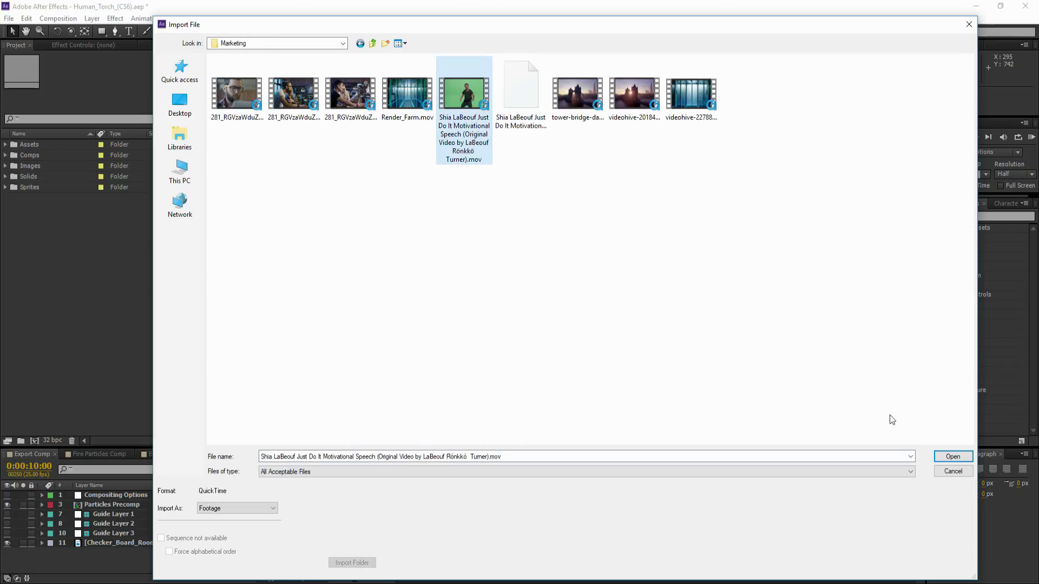
left_click(952, 456)
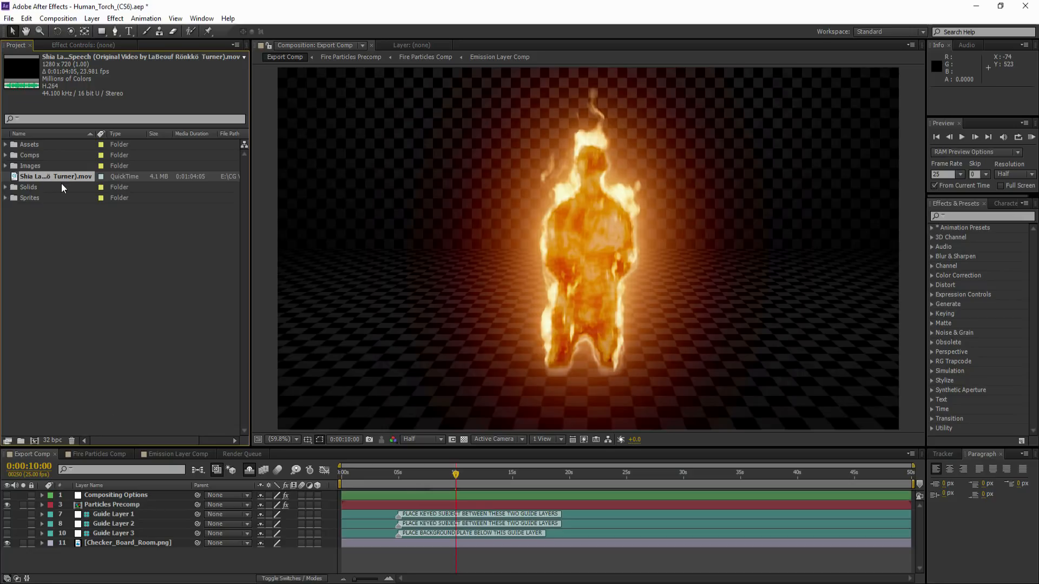
Place the green-screen clip between Guide Layer 1 and Guide Layer 2 in the Export Comp, solo it, enlarge it and reposition it.
left_click_drag(45, 174, 139, 524)
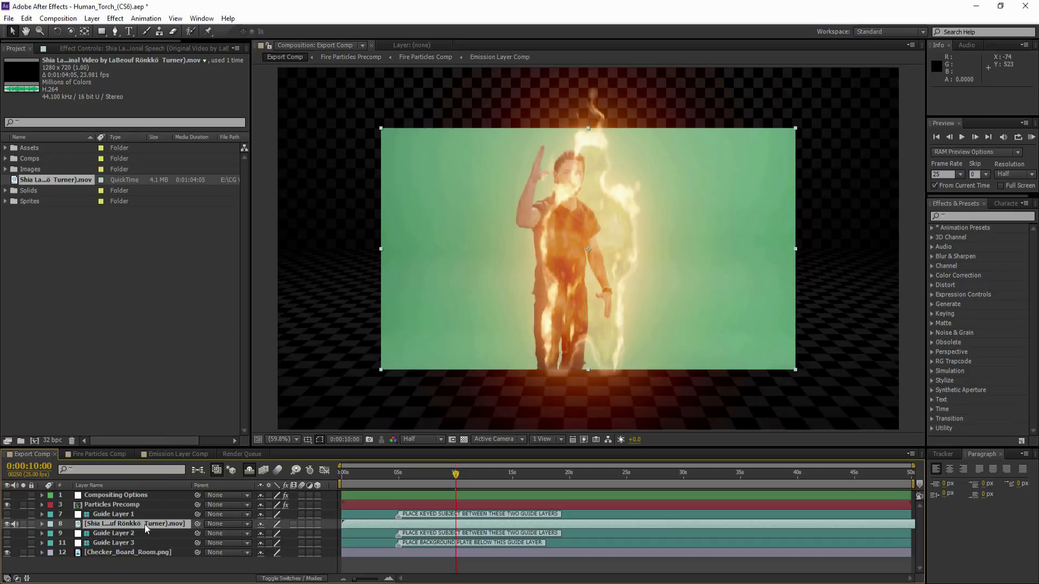
left_click(24, 524)
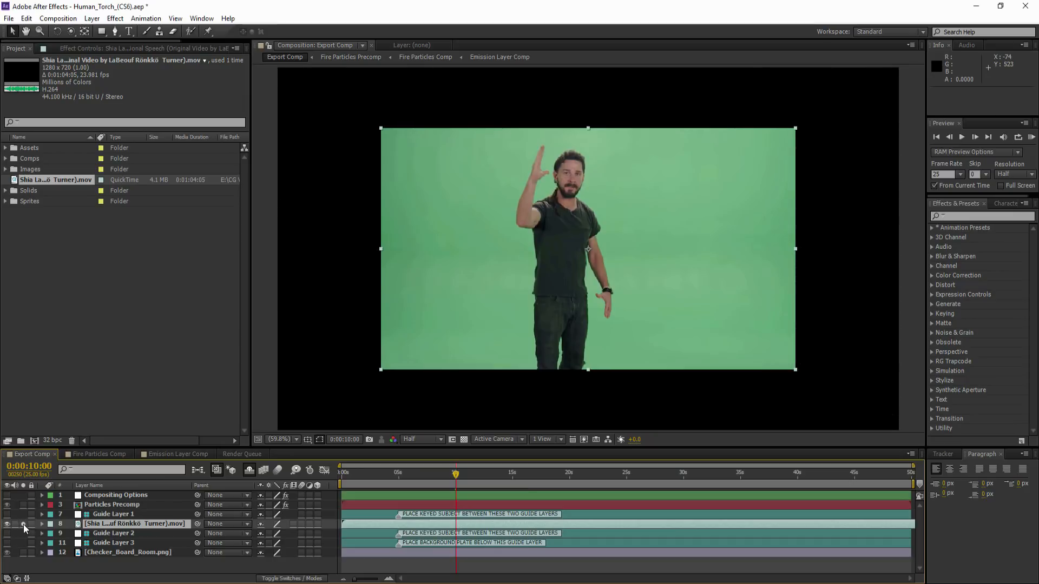
key("s")
left_click_drag(271, 533, 313, 534)
mouse_move(468, 303)
left_mouse_down()
mouse_move(509, 302)
mouse_move(505, 318)
mouse_move(494, 309)
mouse_move(481, 317)
left_mouse_up()
Copy the scaled green-screen layer from the Export Comp into the Emission Layer Comp.
left_click(98, 512)
left_click(101, 524)
key("ctrl+c")
left_click(186, 455)
key("ctrl+v")
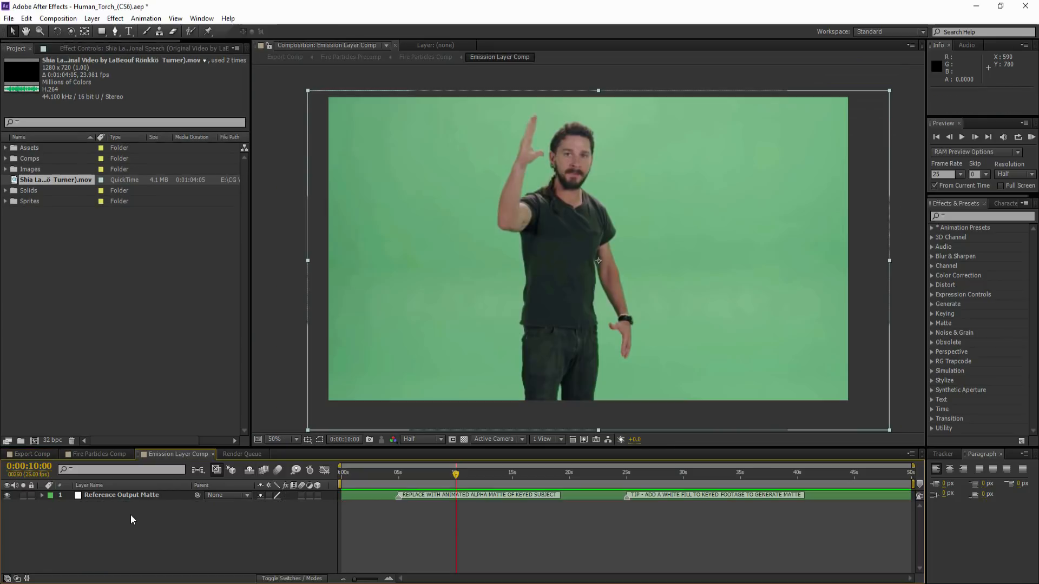
Apply Keylight (1.2) to the clip in the Emission Layer Comp and sample the green backdrop as the Screen Colour.
right_click(103, 499)
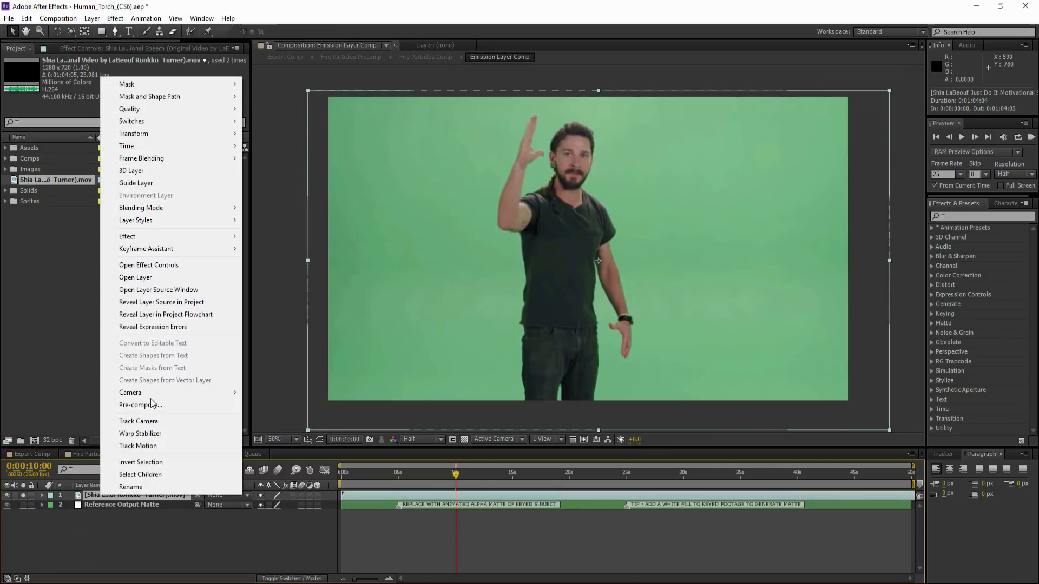
mouse_move(141, 236)
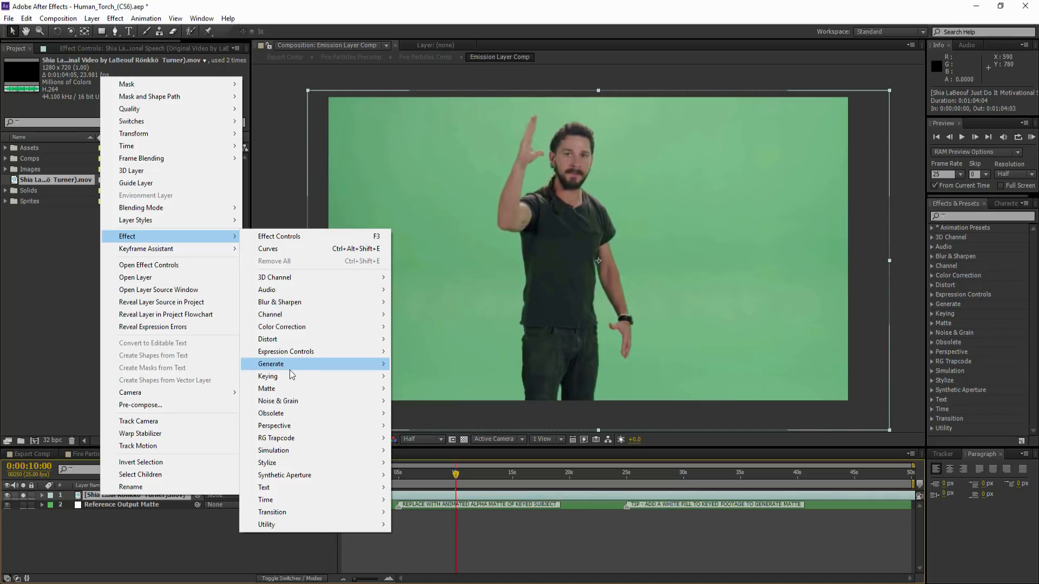
mouse_move(287, 377)
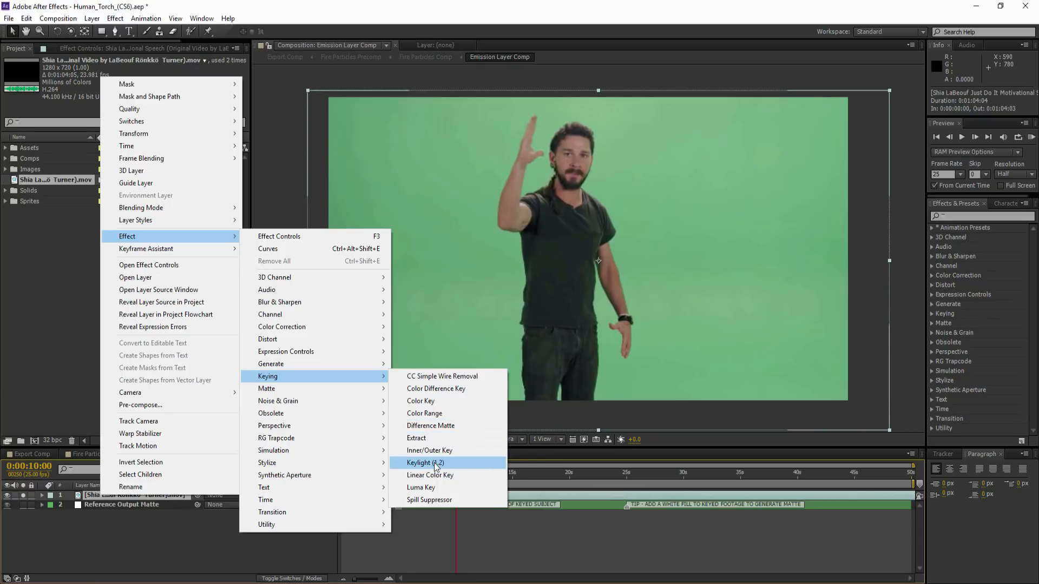
left_click(436, 464)
left_click(153, 142)
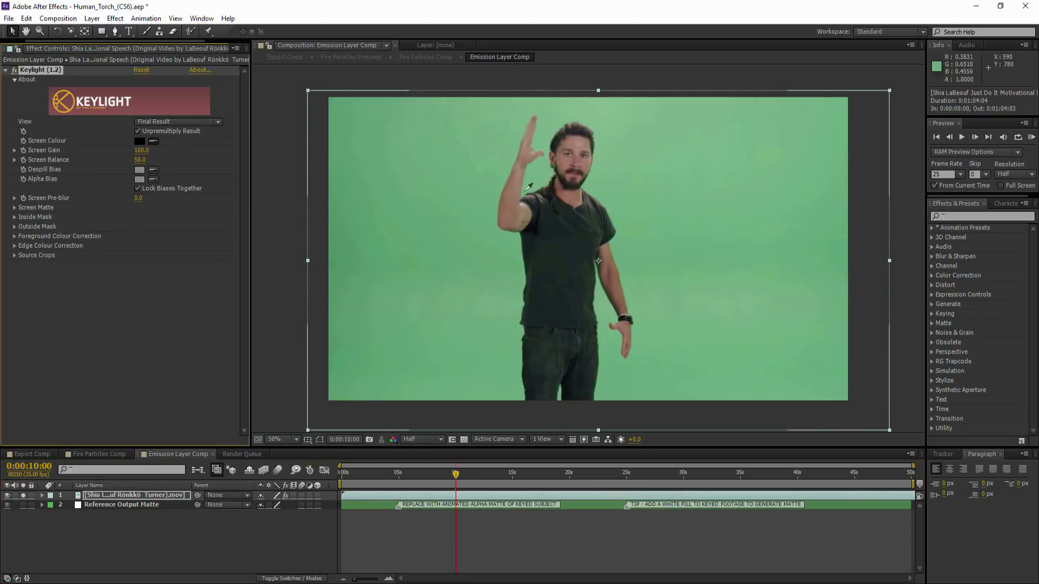
left_click(544, 181)
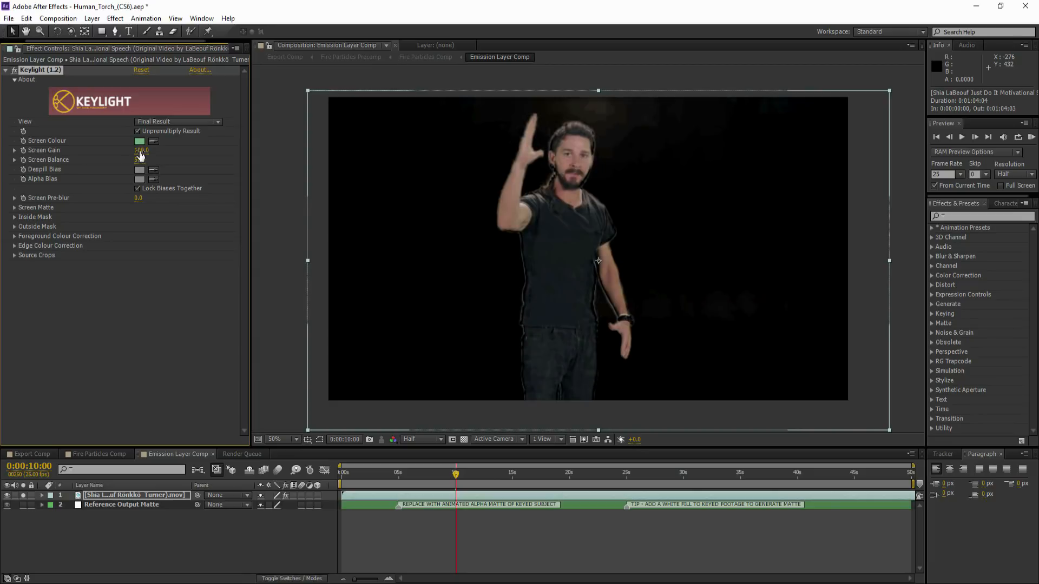
Using the Screen Matte view, set Keylight's Screen Gain to 112.4, Screen Balance to 51.6, Clip Black to 1.3 and Clip White to 88.4.
left_click_drag(141, 150, 145, 162)
left_click(172, 122)
left_click(174, 184)
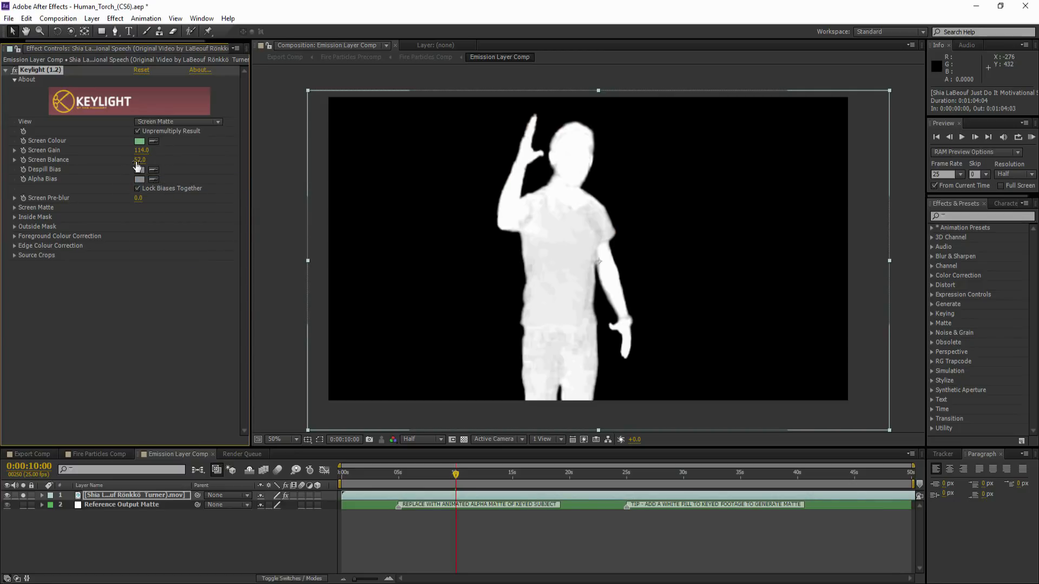
left_click(14, 208)
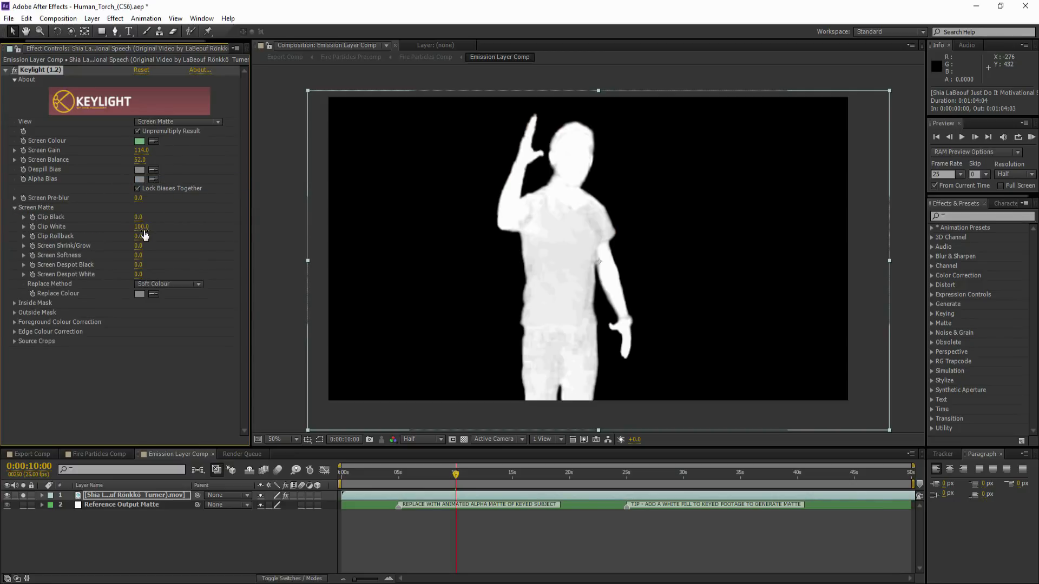
mouse_move(138, 217)
left_mouse_down()
mouse_move(140, 227)
mouse_move(124, 227)
left_mouse_up()
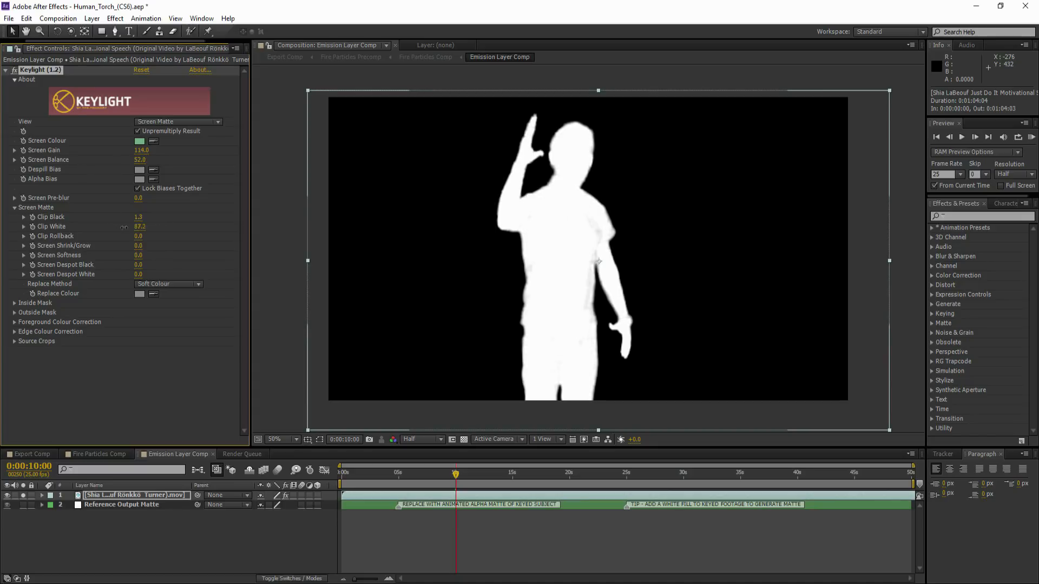
mouse_move(141, 145)
left_mouse_down()
mouse_move(115, 148)
mouse_move(129, 150)
left_mouse_up()
left_click_drag(140, 159, 163, 159)
Return Keylight to the Final Result view, then unsolo the keyed clip and hide the Reference Output Matte layer.
left_click(160, 120)
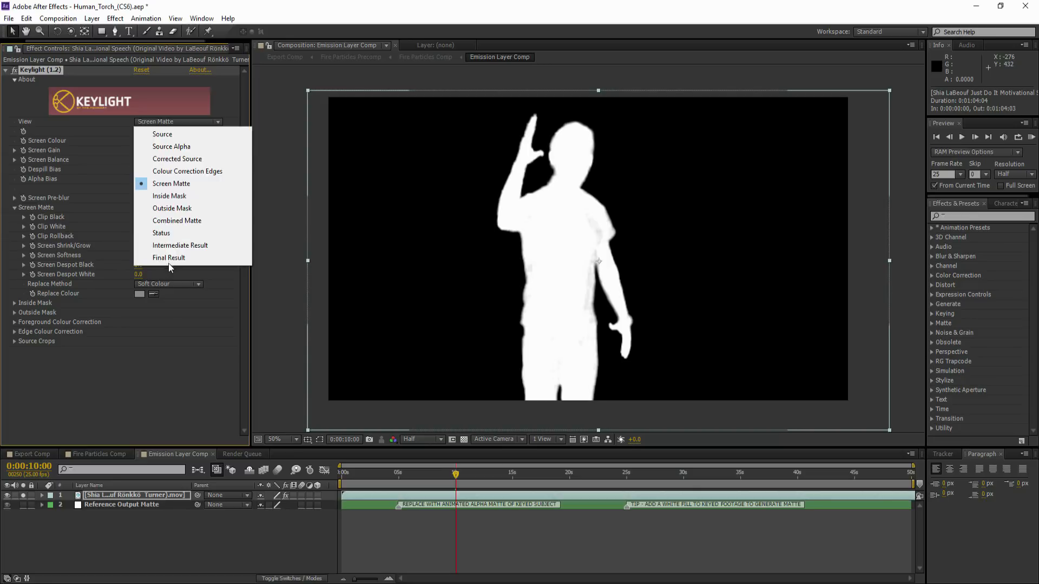
left_click(168, 262)
left_click(23, 496)
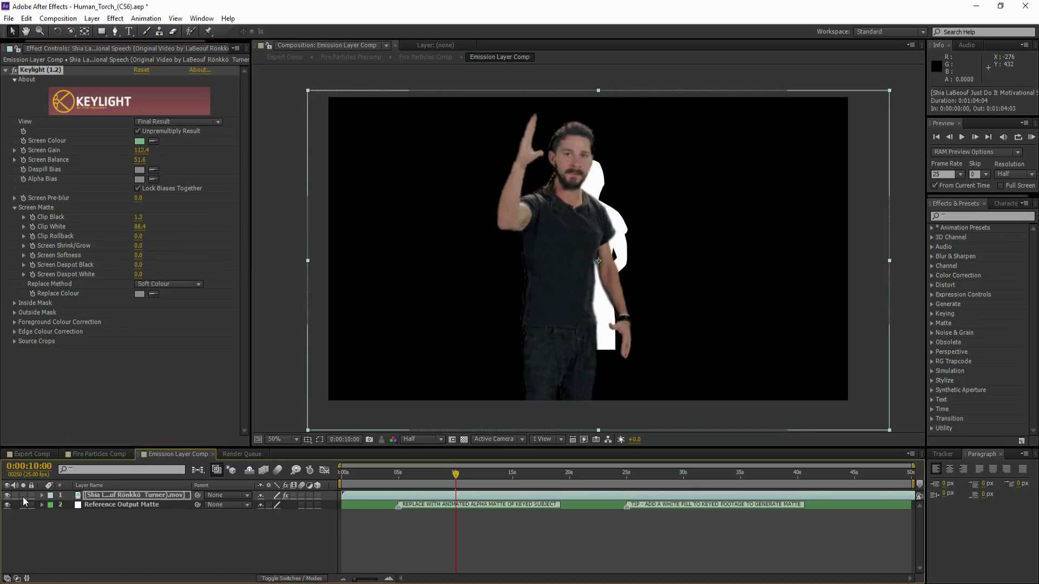
Add a Fill effect to the keyed clip and set its colour to white (FFFFFF) to create the emission matte.
right_click(86, 496)
mouse_move(129, 238)
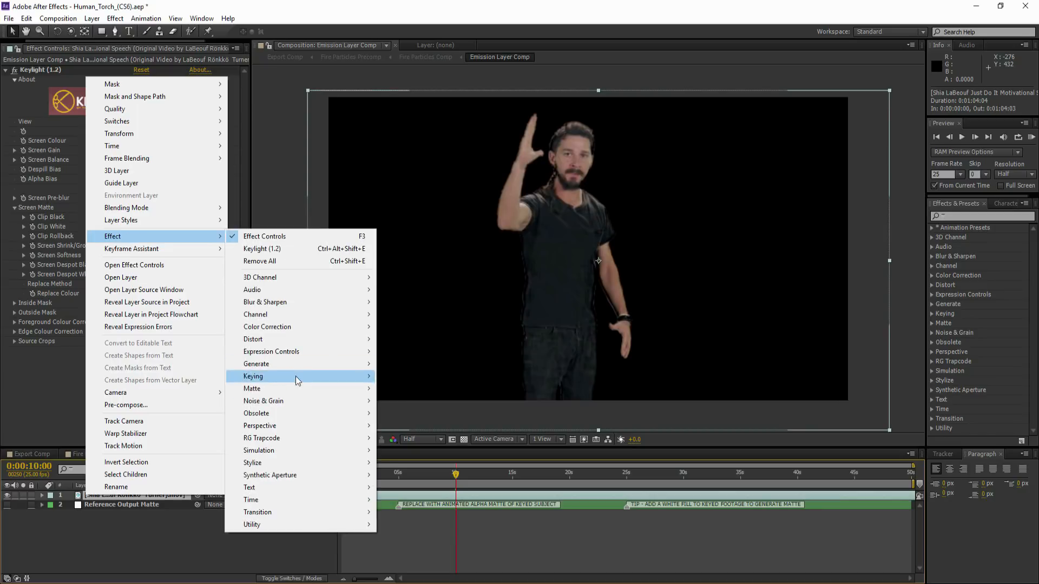
mouse_move(325, 364)
left_click(401, 241)
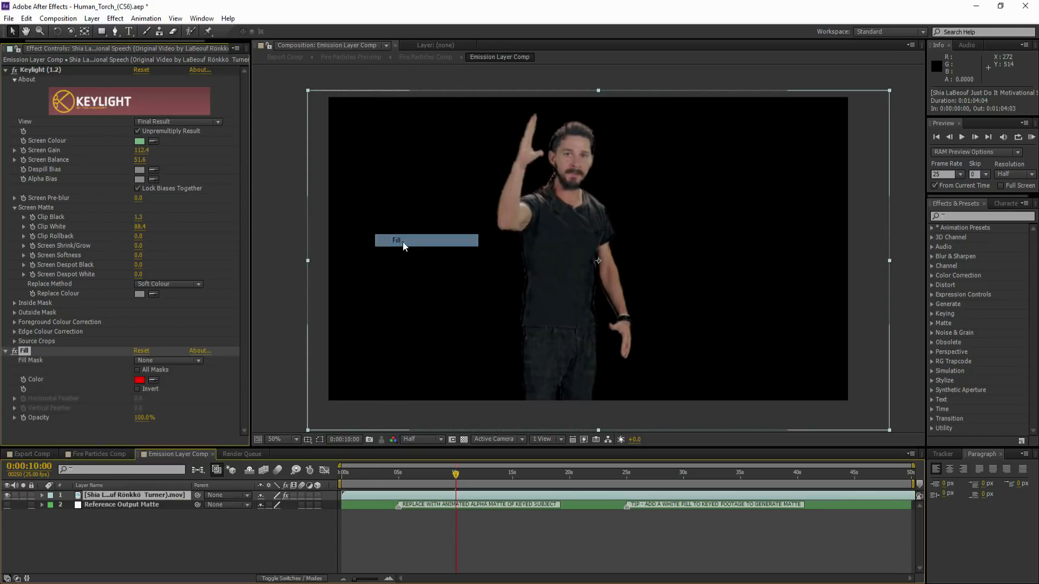
left_click(140, 379)
left_click_drag(132, 172, 12, 7)
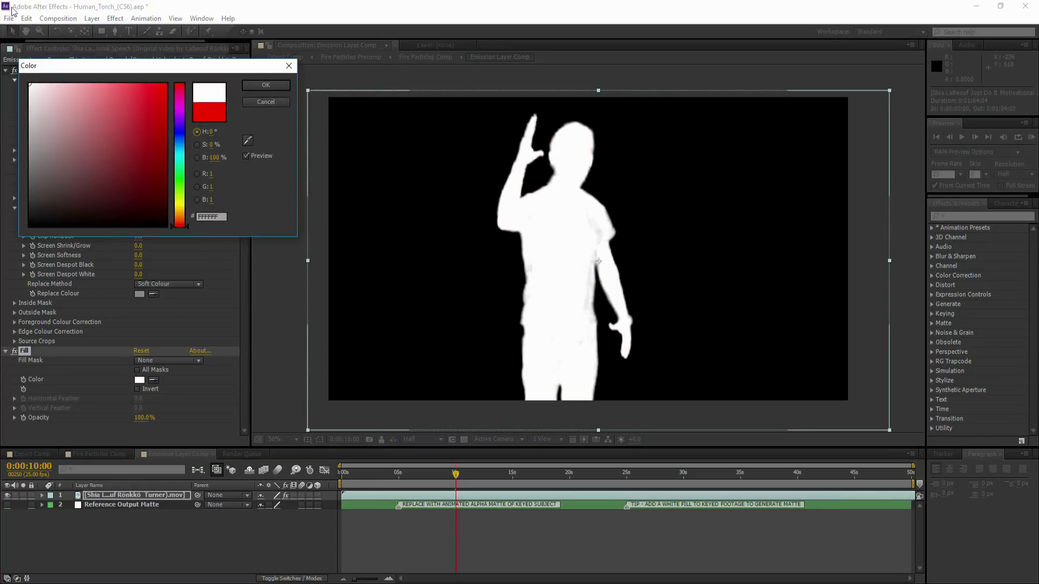
left_click(256, 85)
left_click(67, 532)
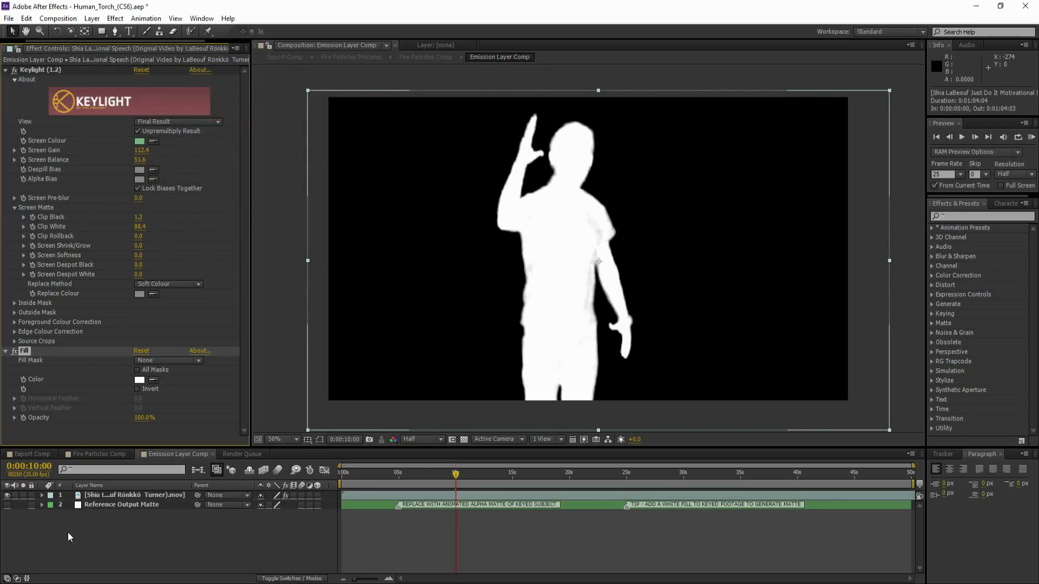
Set Randomize Fire to 4382 on the Particle Controls layer of the Fire Particles Comp and start a brief RAM preview.
left_click(93, 454)
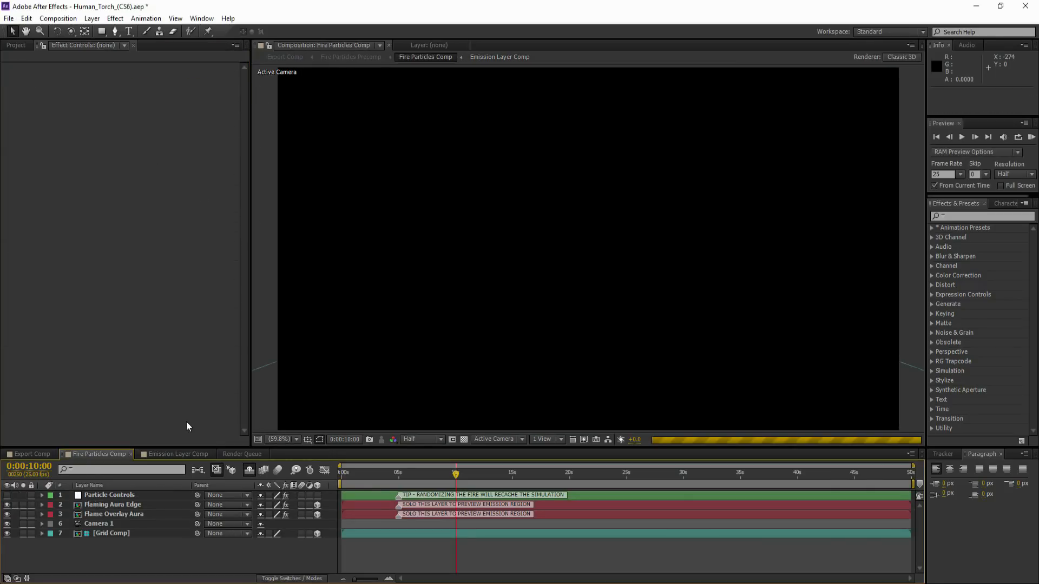
left_click(122, 494)
left_click_drag(139, 345, 147, 345)
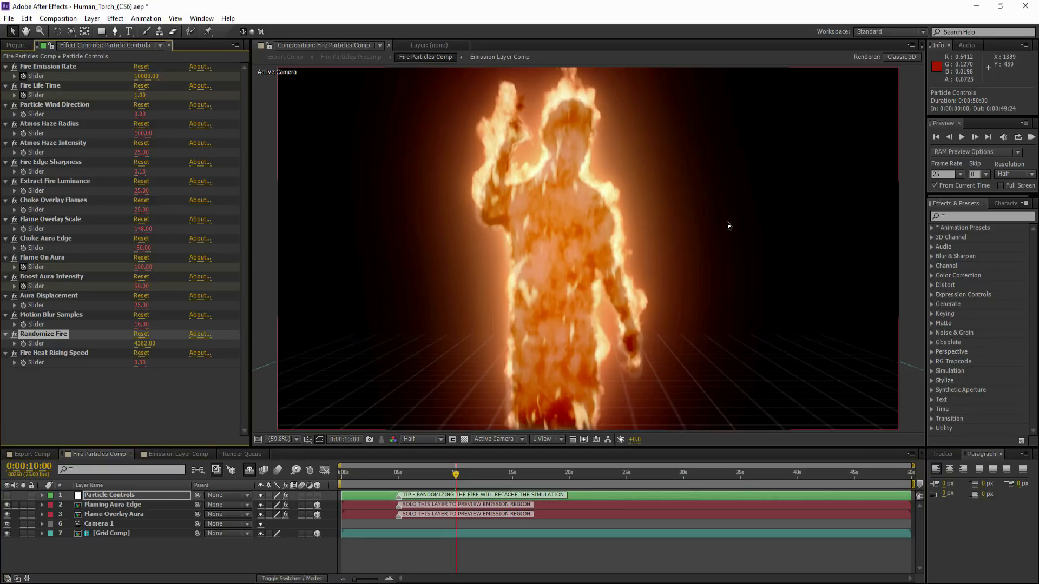
left_click(1030, 138)
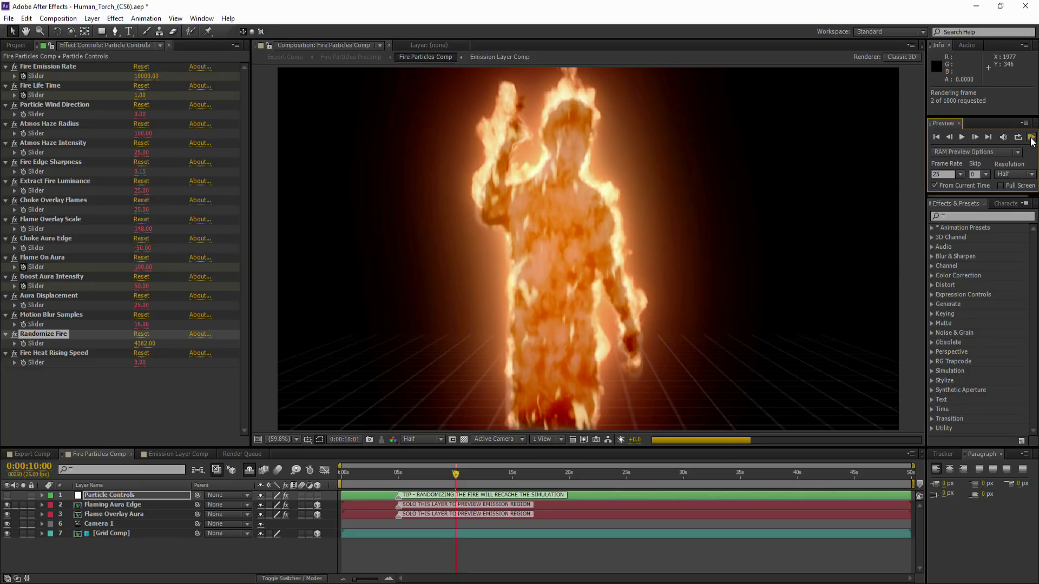
left_click(1032, 140)
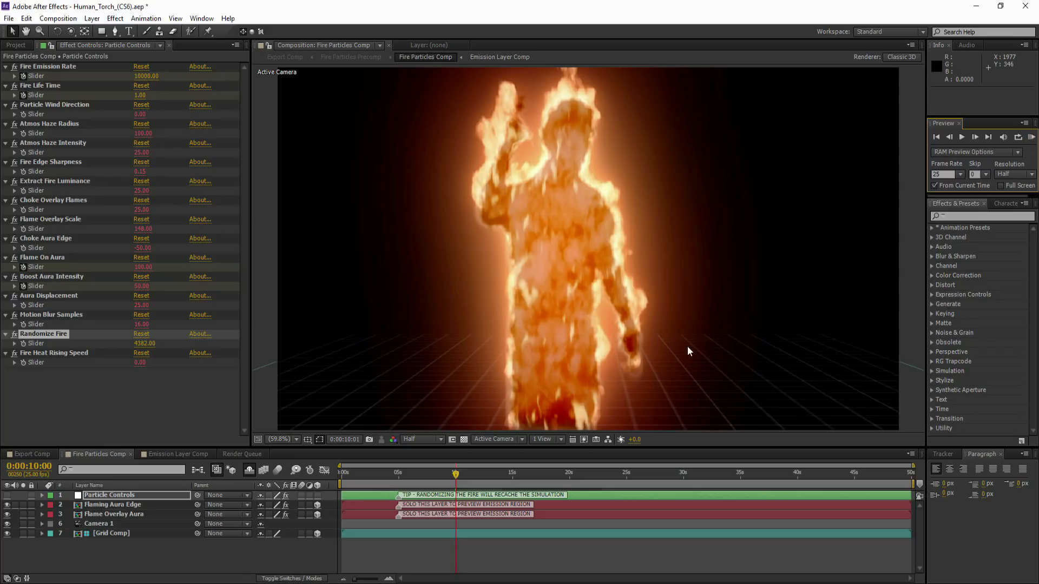
Remove the keyframes from Fire Emission Rate and Fire Life Time, and set Fire Emission Rate to 5000.
left_click(25, 78)
left_click(141, 76)
type("5000")
left_click(171, 81)
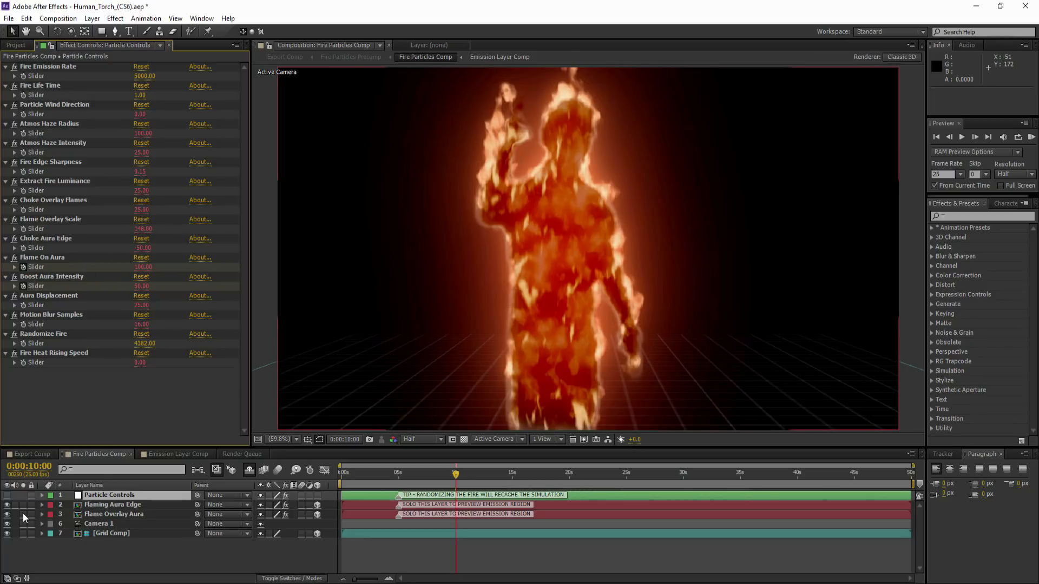
Solo the Flaming Aura Edge and Flame Overlay Aura layers, leaving their properties collapsed.
left_click_drag(23, 513, 23, 506)
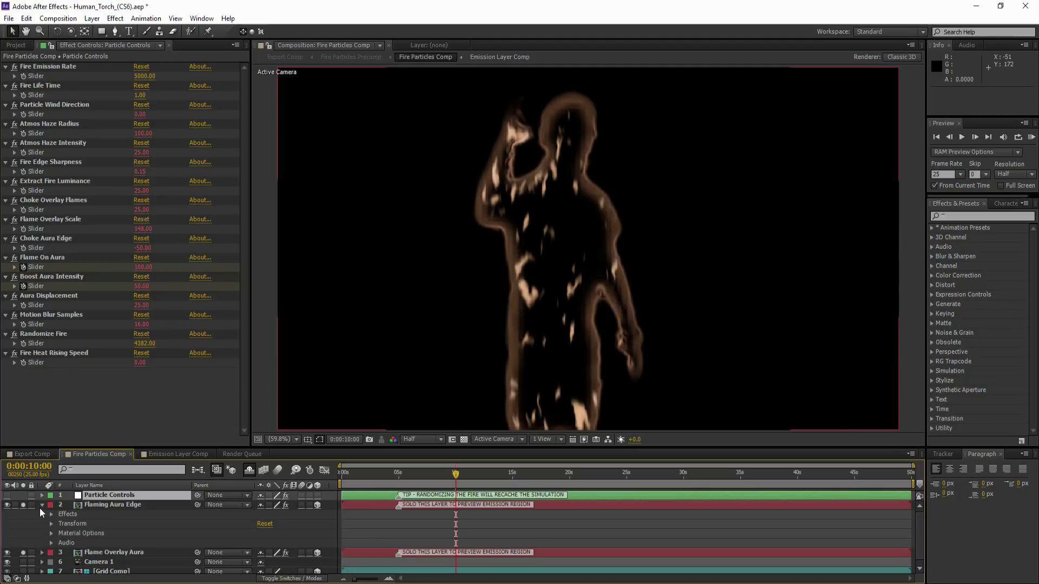
left_click(42, 505)
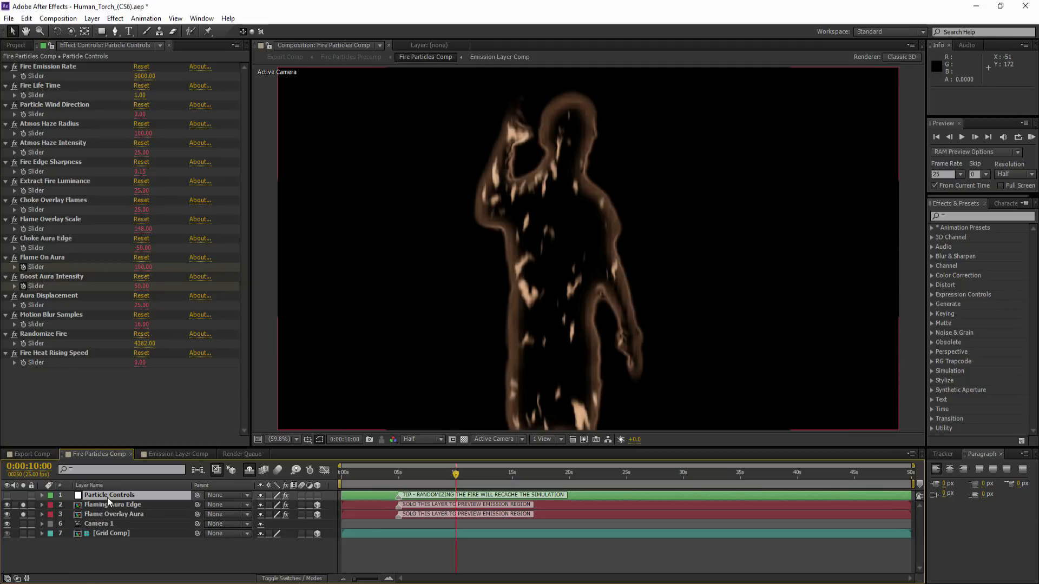
Run a short RAM preview of the soloed aura layers.
left_click(1031, 137)
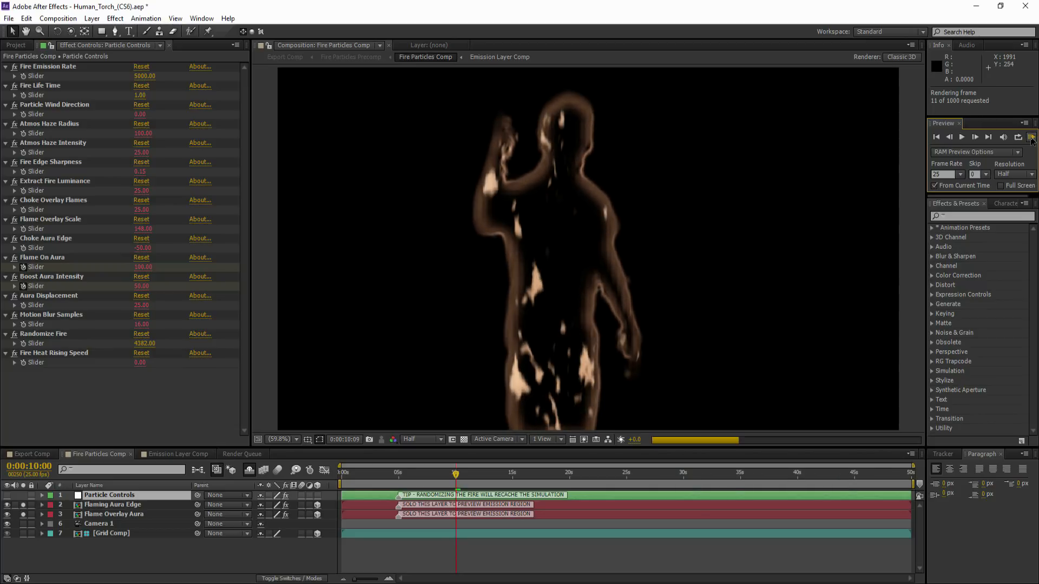
left_click(1032, 140)
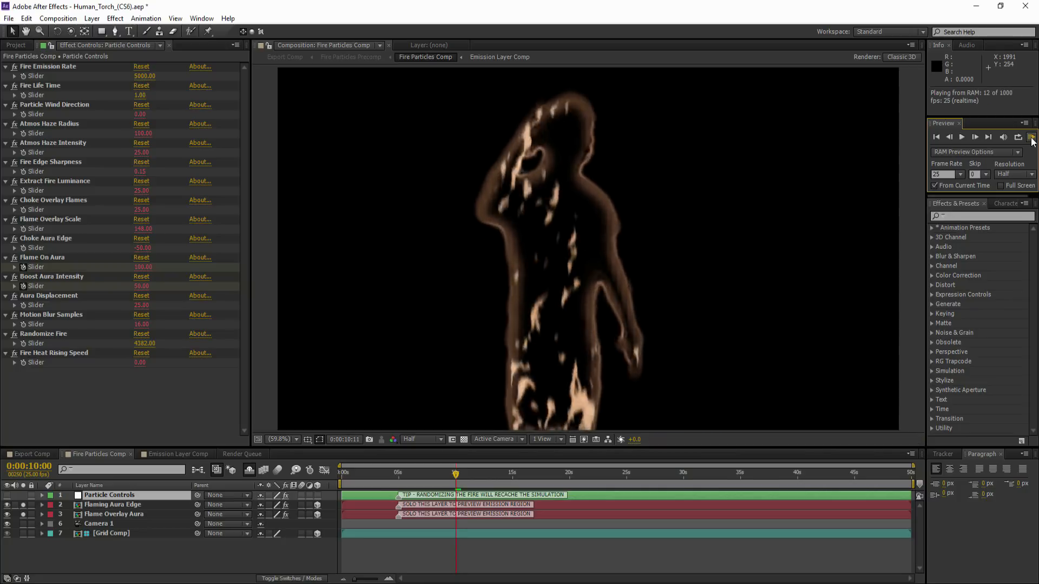
left_click(1032, 139)
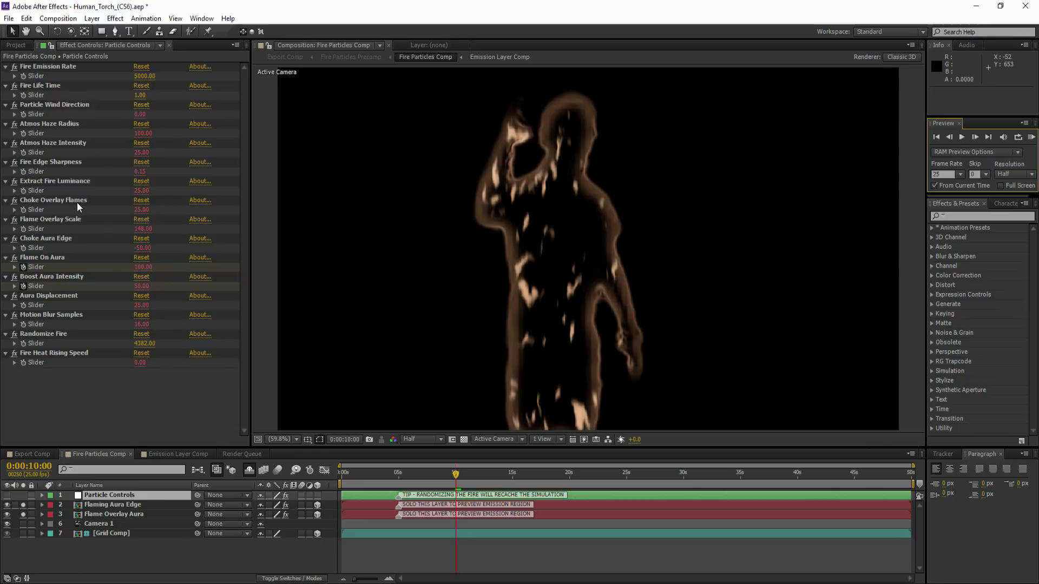
Set Flame Overlay Scale to 200, check it in a RAM preview, and set Choke Overlay Flames to 4.
left_click_drag(140, 229, 171, 229)
left_click(1031, 137)
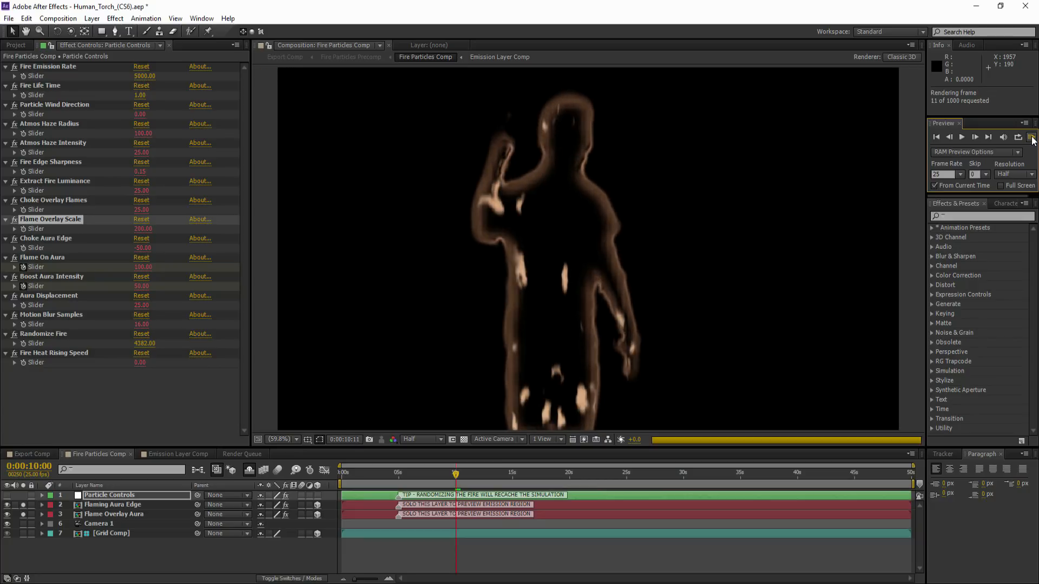
left_click(1031, 137)
left_click(1032, 138)
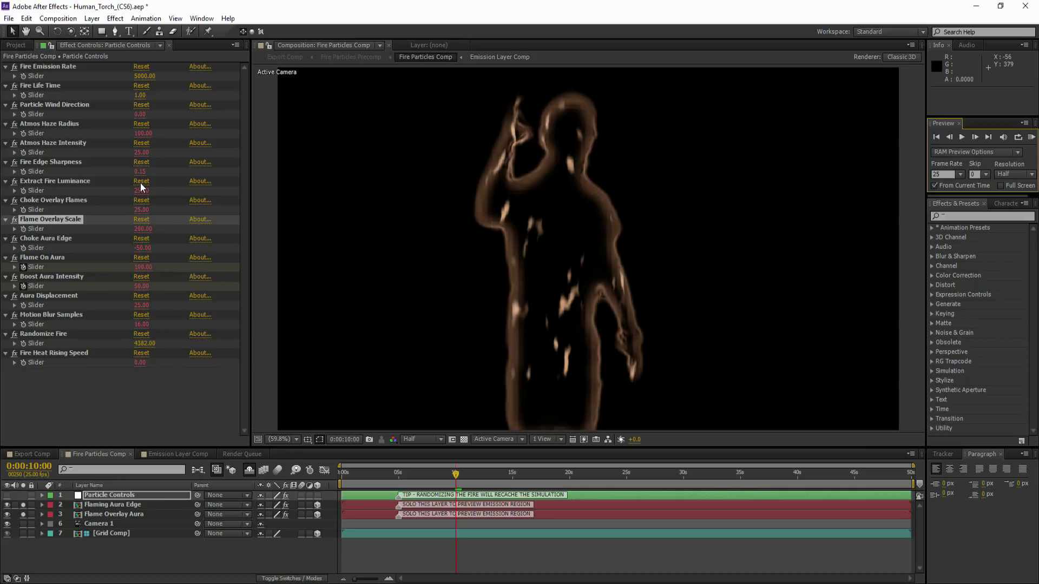
mouse_move(138, 205)
left_mouse_down()
mouse_move(117, 210)
mouse_move(130, 210)
left_mouse_up()
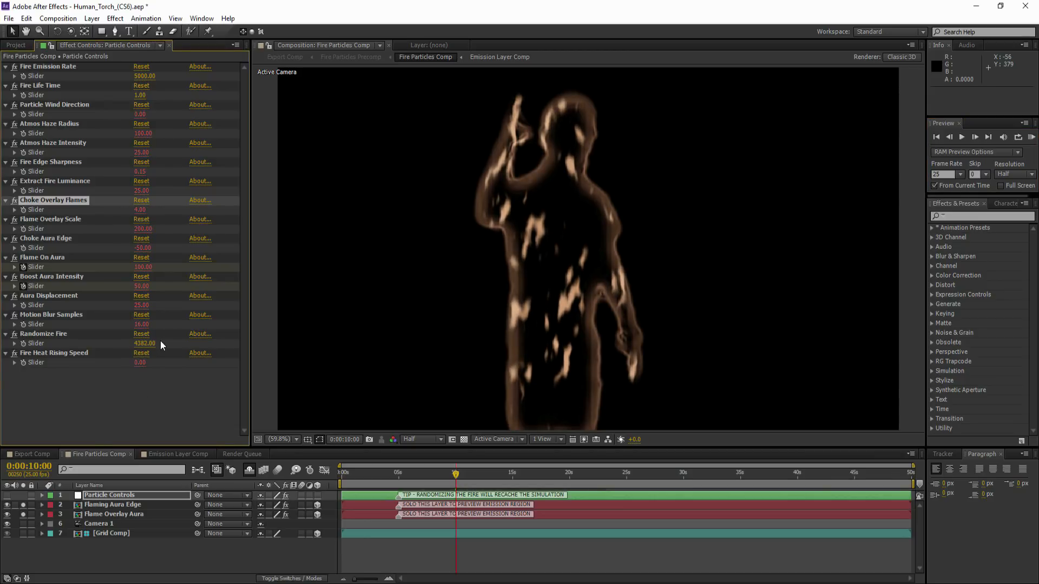
Set Aura Displacement to 32.70 and Motion Blur Samples to 8 on the Particle Controls layer.
left_click_drag(140, 305, 421, 309)
left_click_drag(244, 326, 444, 309)
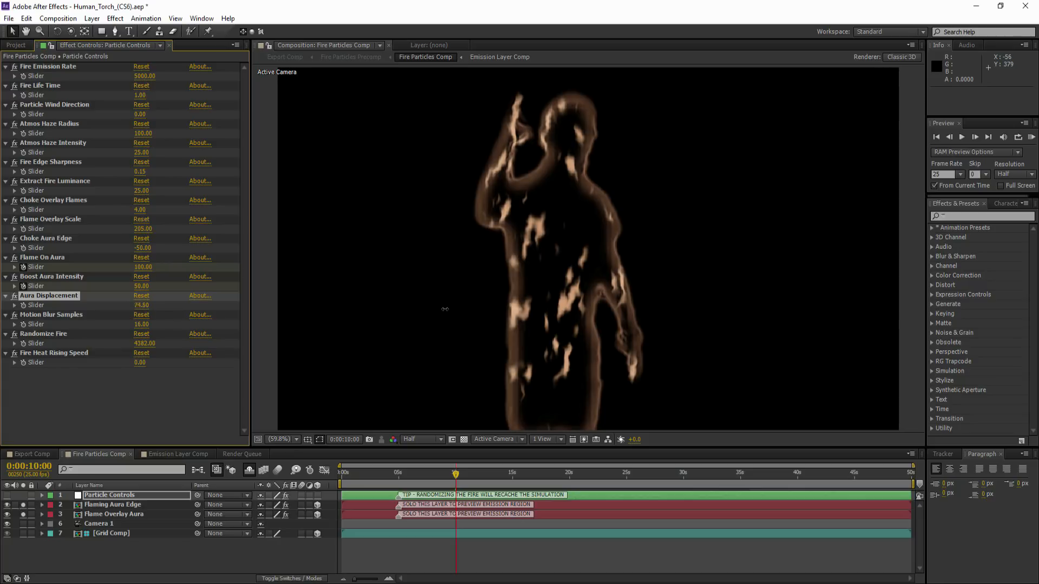
left_click_drag(219, 323, 104, 336)
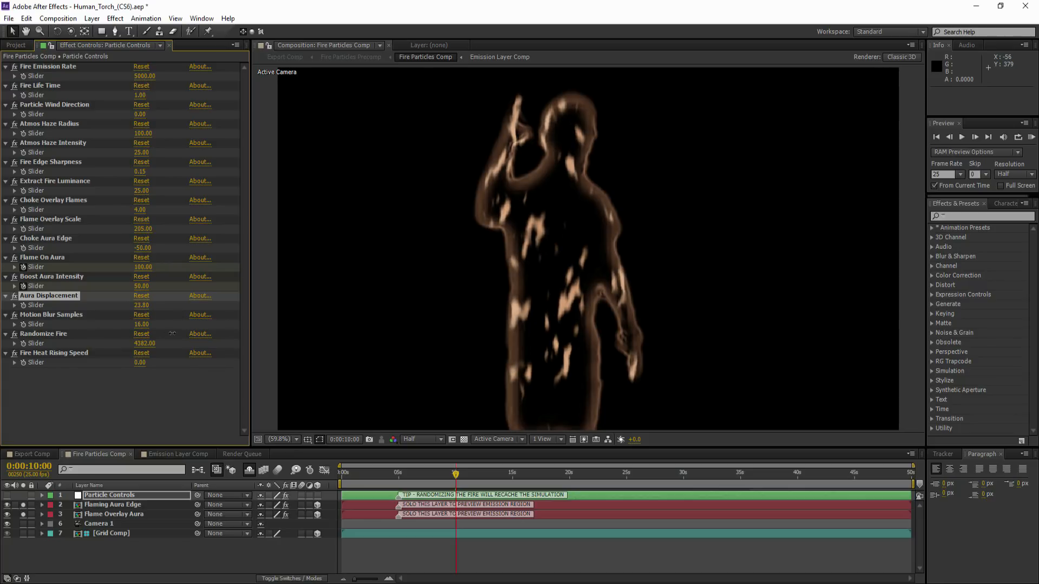
left_click_drag(204, 334, 211, 334)
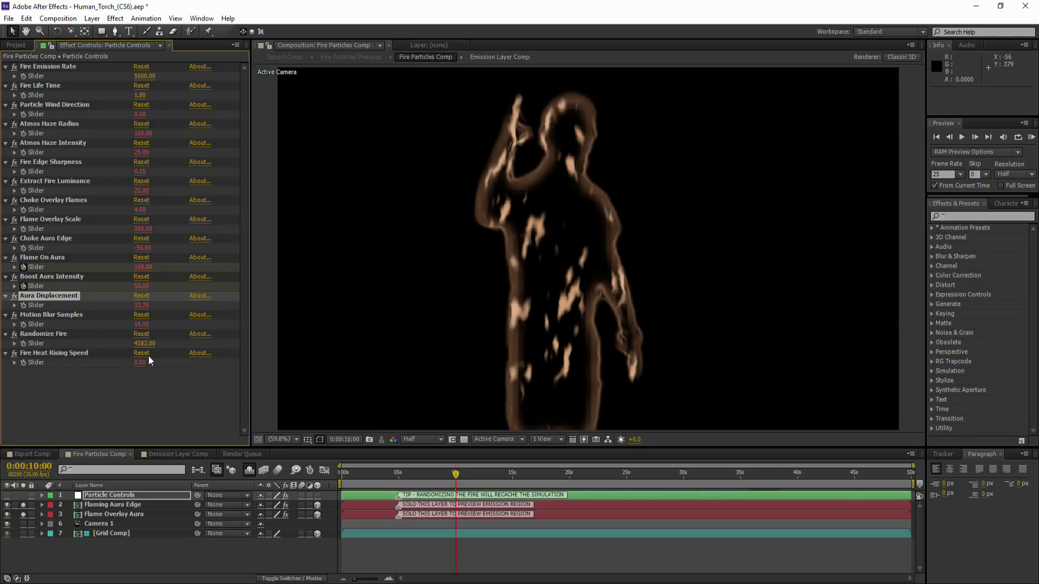
left_click(142, 326)
key("Return")
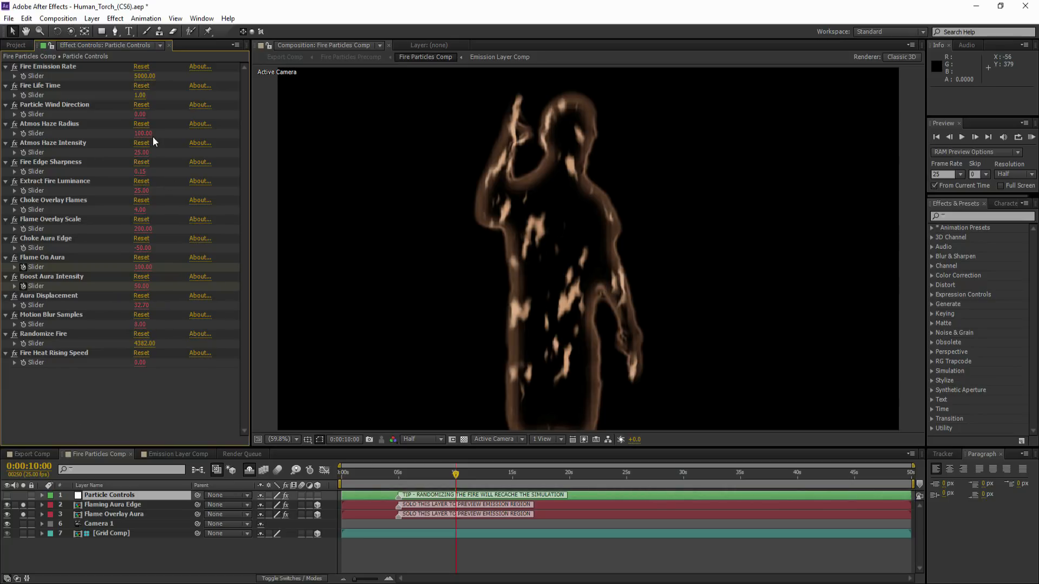
Unsolo the two aura layers, then reveal the shy layers and solo Fire Particles.
left_click_drag(25, 511, 24, 504)
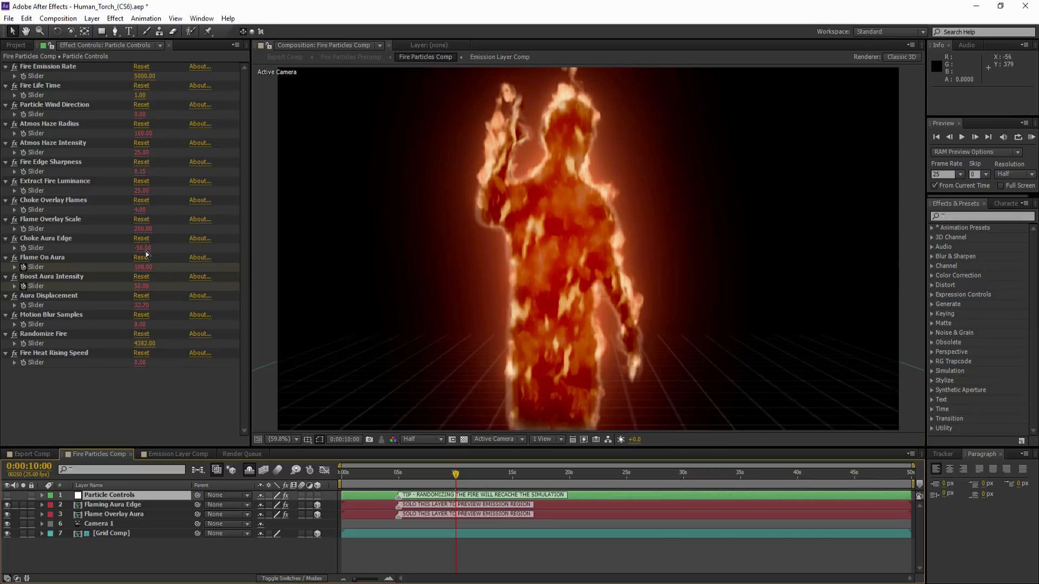
left_click(250, 471)
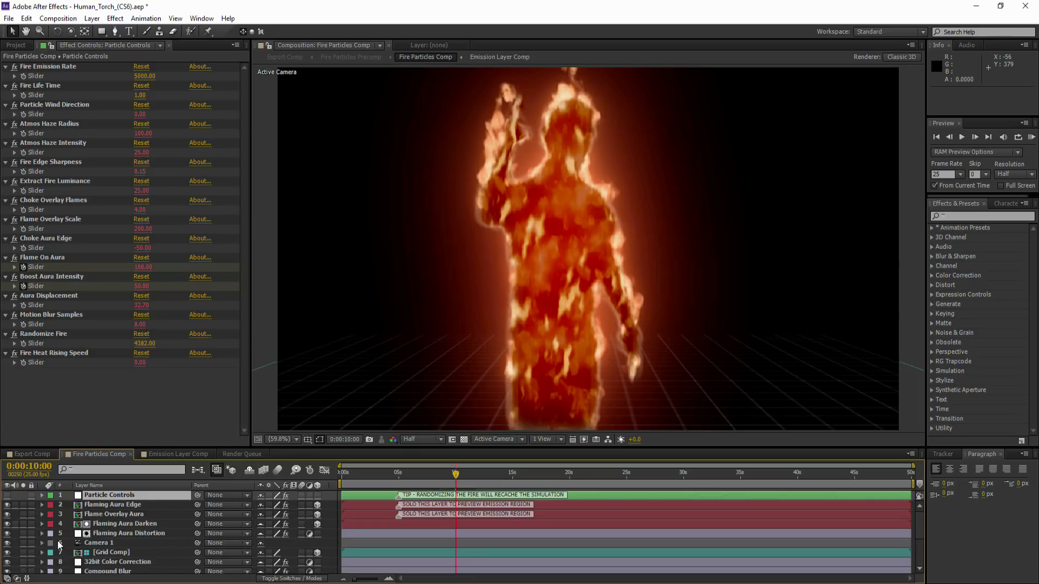
scroll(38, 554, "down", 2)
left_click(23, 533)
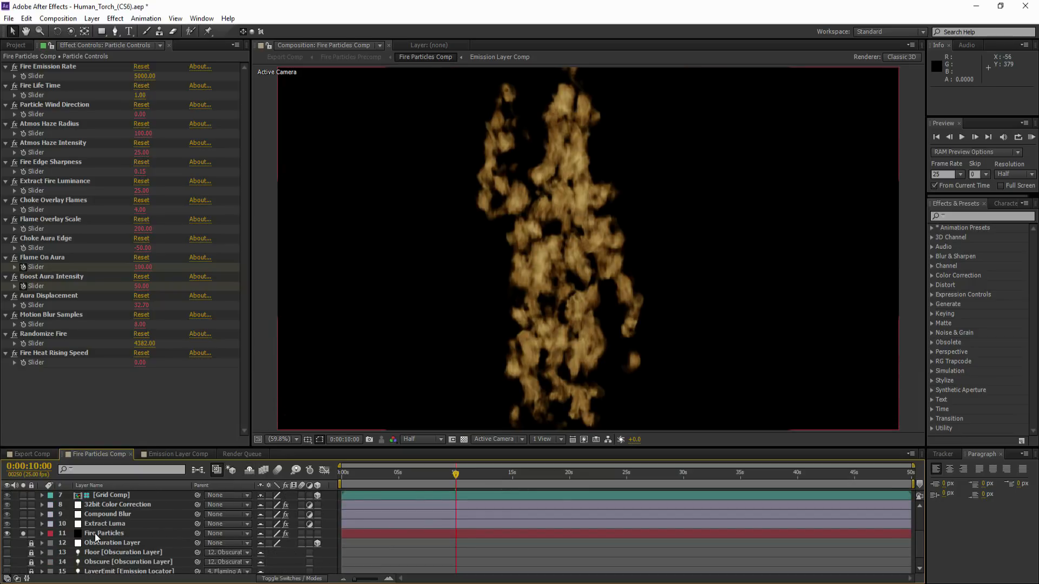
Set the particle Size to 20 in the Particle (Master) settings of the Fire Particles layer's Particular effect.
left_click(95, 533)
left_click(14, 147)
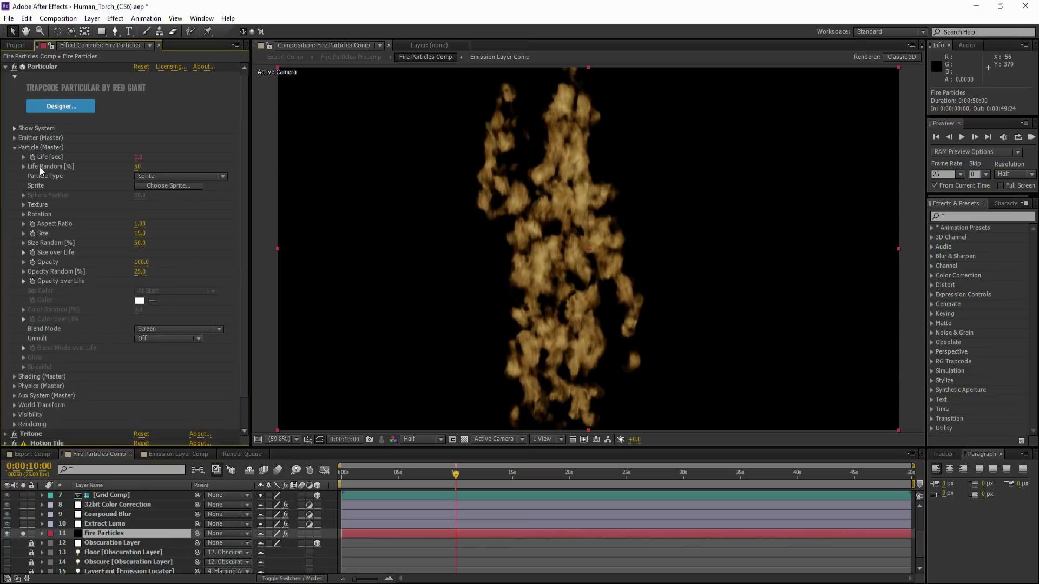
left_click(140, 234)
type("20")
key("Return")
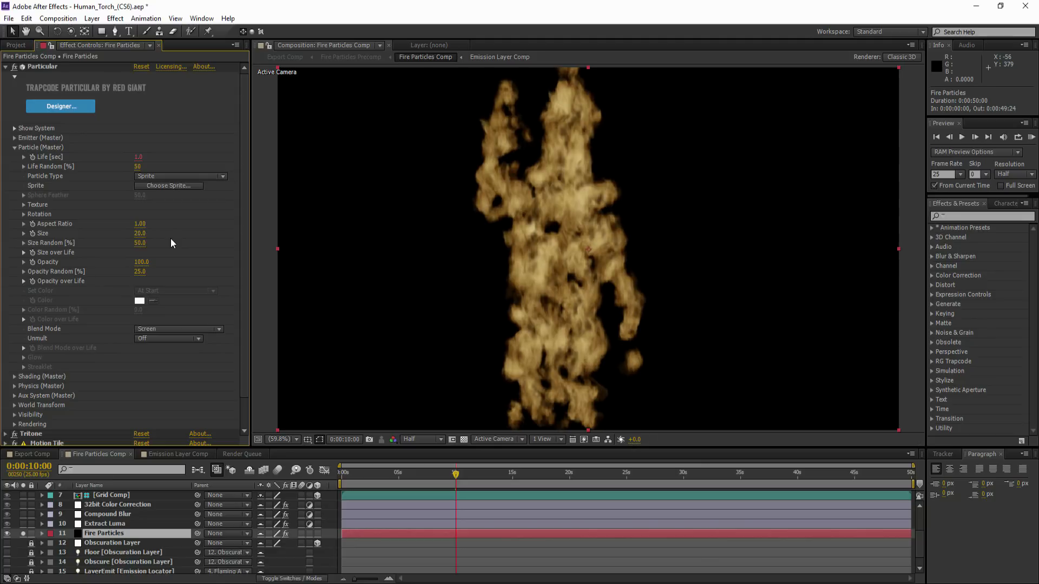
On the Particle Controls layer, try Fire Heat Rising Speed at -47, set it to -77, and RAM preview the particles at Half resolution.
scroll(95, 501, "up", 3)
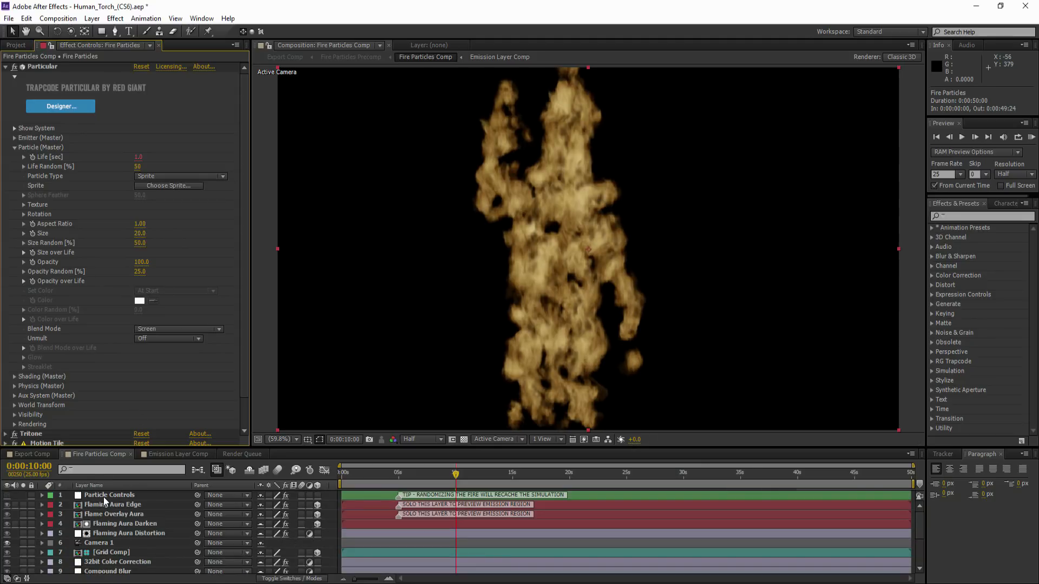
left_click(103, 495)
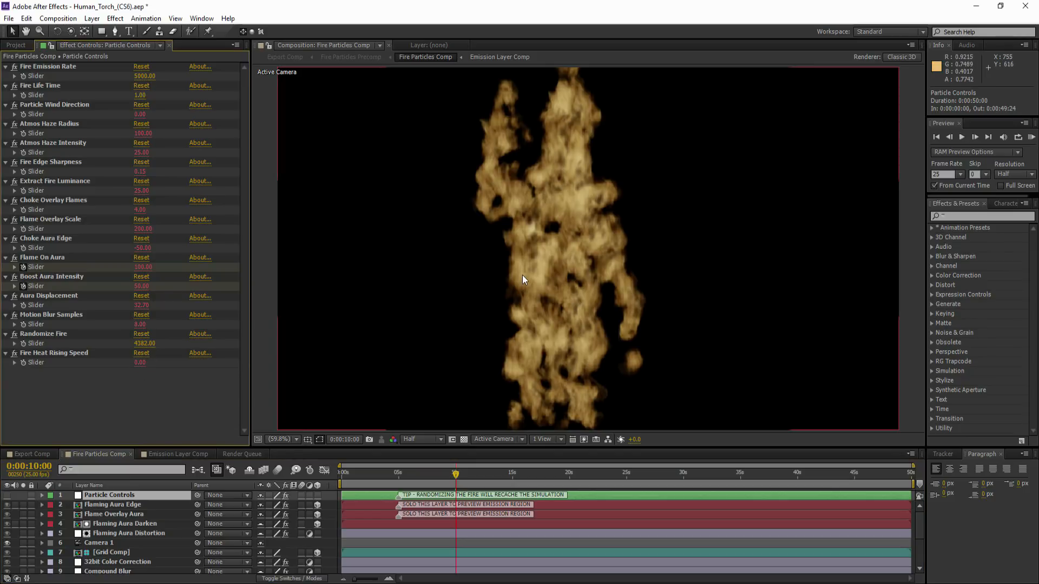
left_click_drag(142, 363, 102, 366)
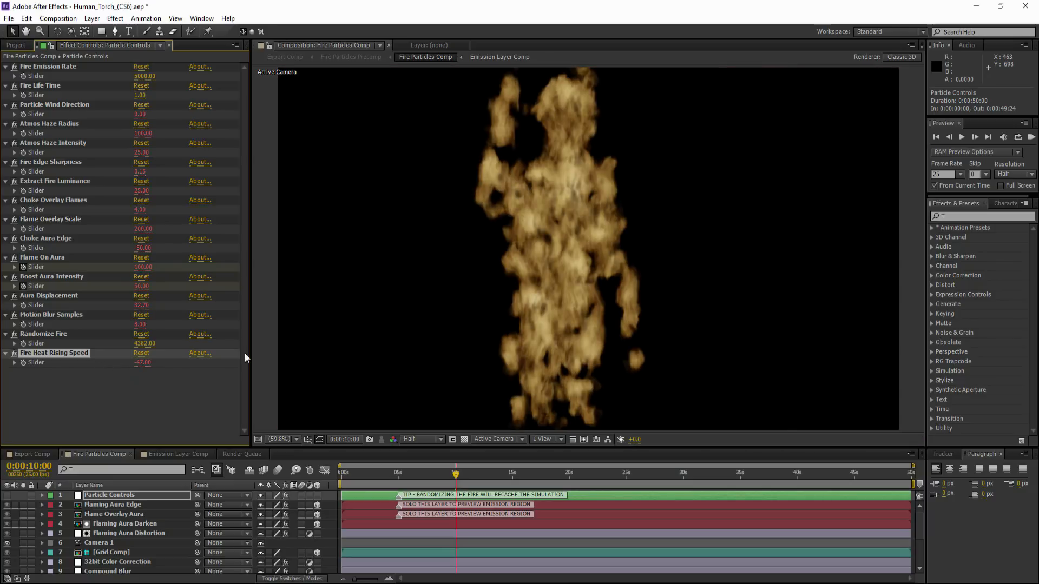
left_click(1031, 137)
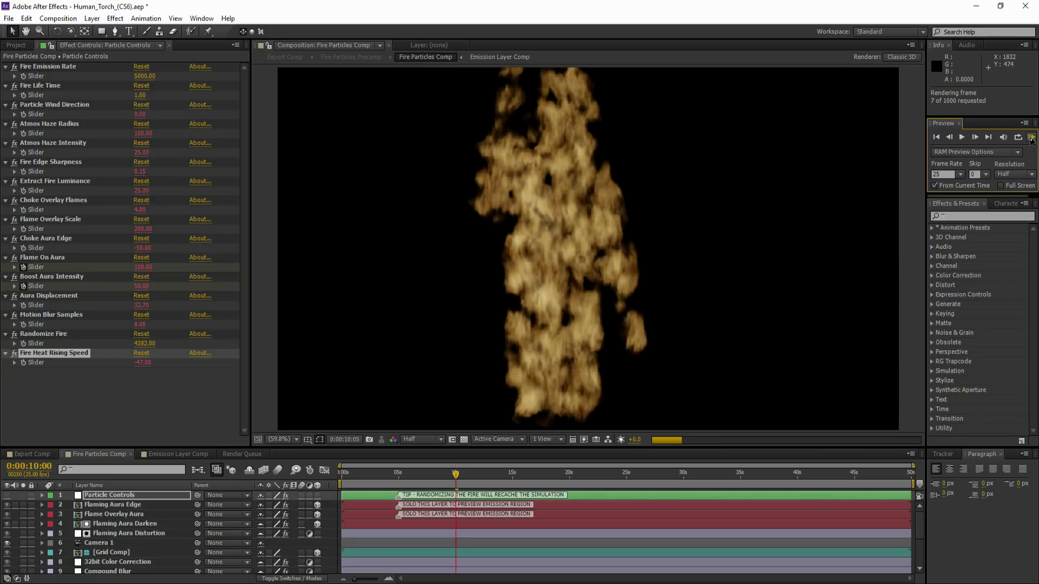
left_click(1032, 140)
left_click(1031, 140)
left_click_drag(141, 364, 125, 365)
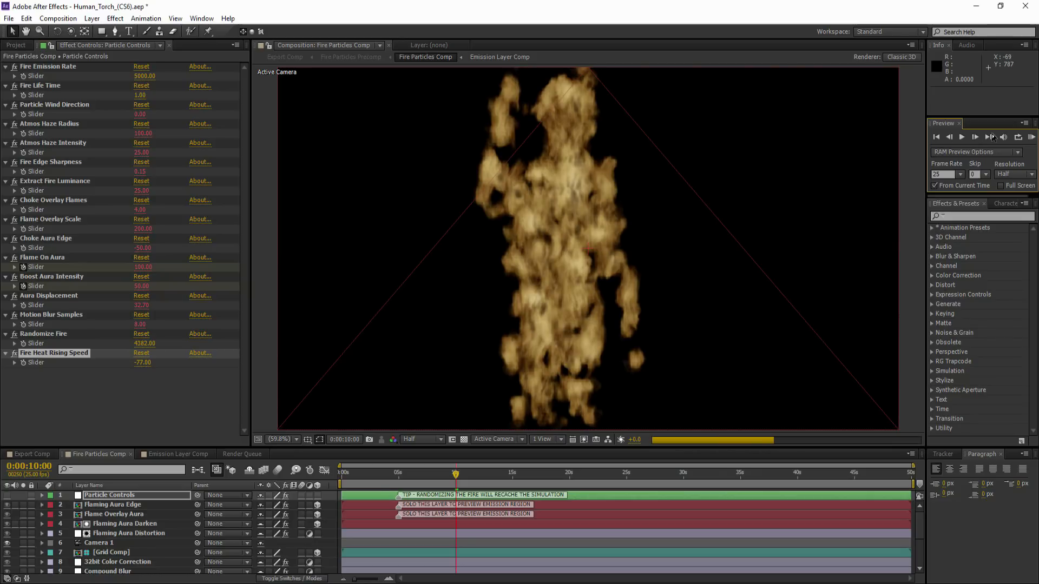
left_click(1031, 138)
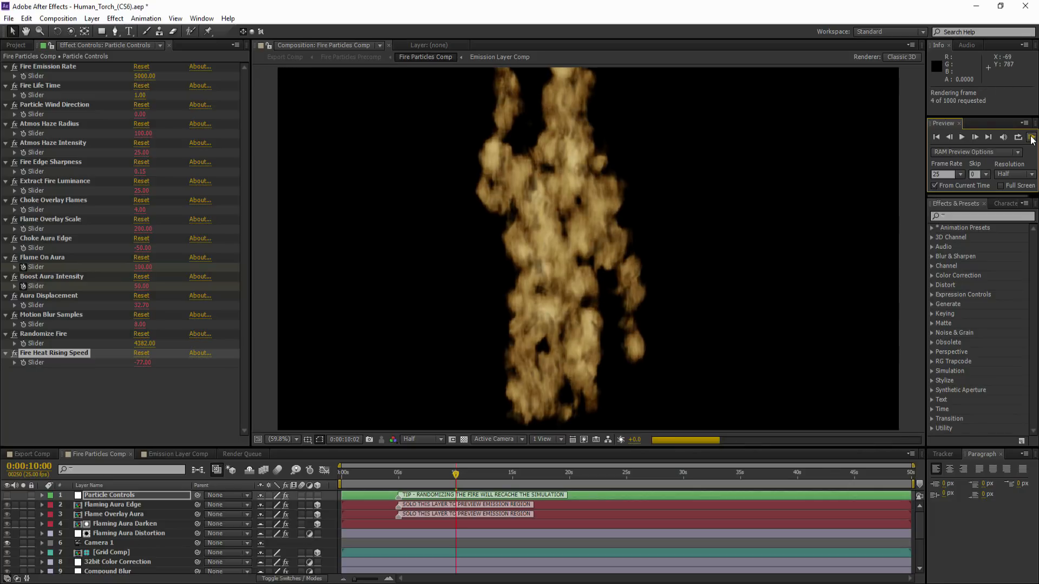
left_click(1031, 139)
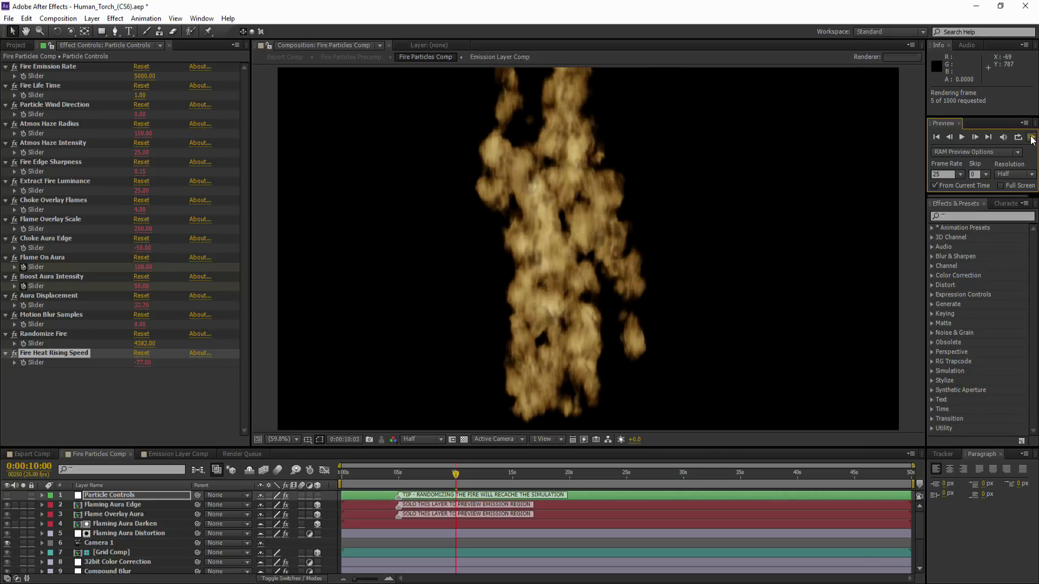
left_click(1008, 174)
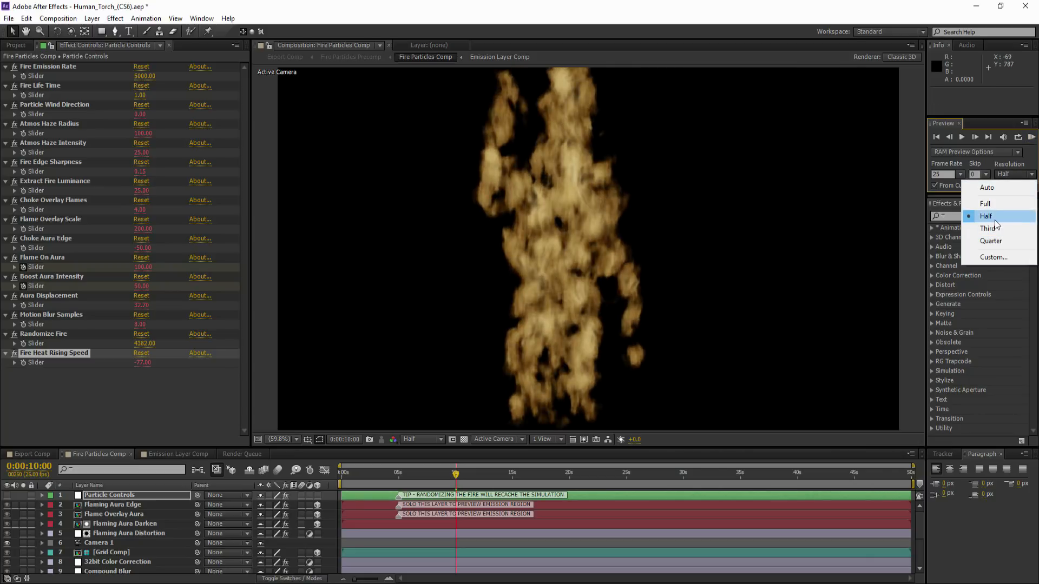
left_click(997, 217)
Unsolo the Fire Particles layer and hide the shy layers again.
scroll(35, 548, "down", 3)
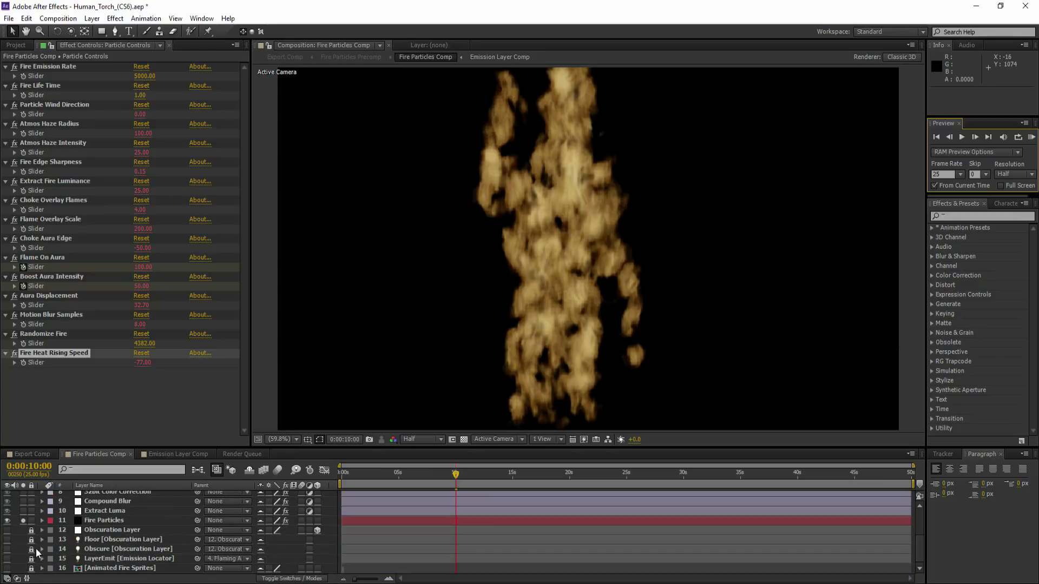
left_click(23, 520)
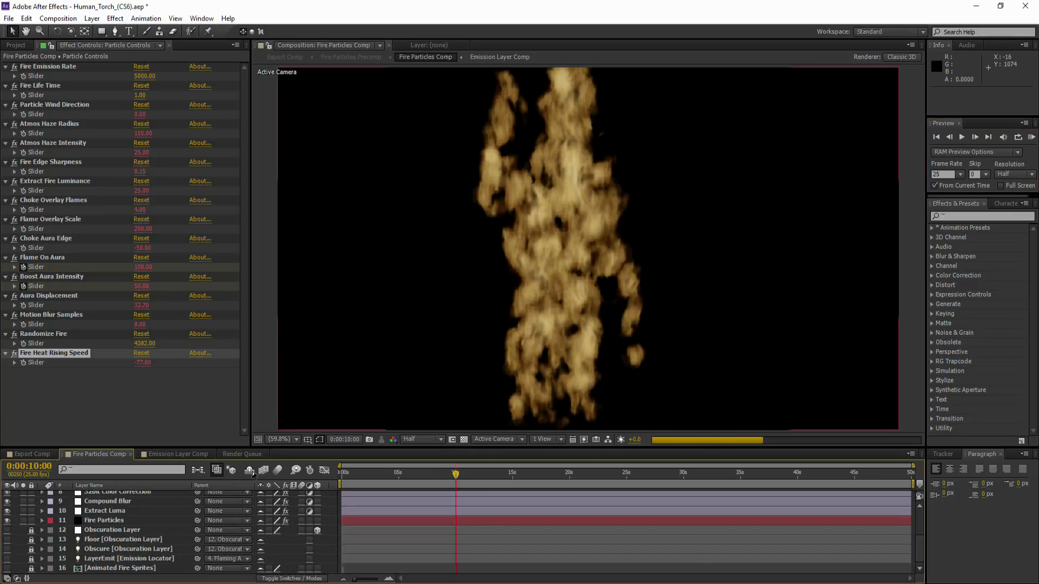
left_click(247, 471)
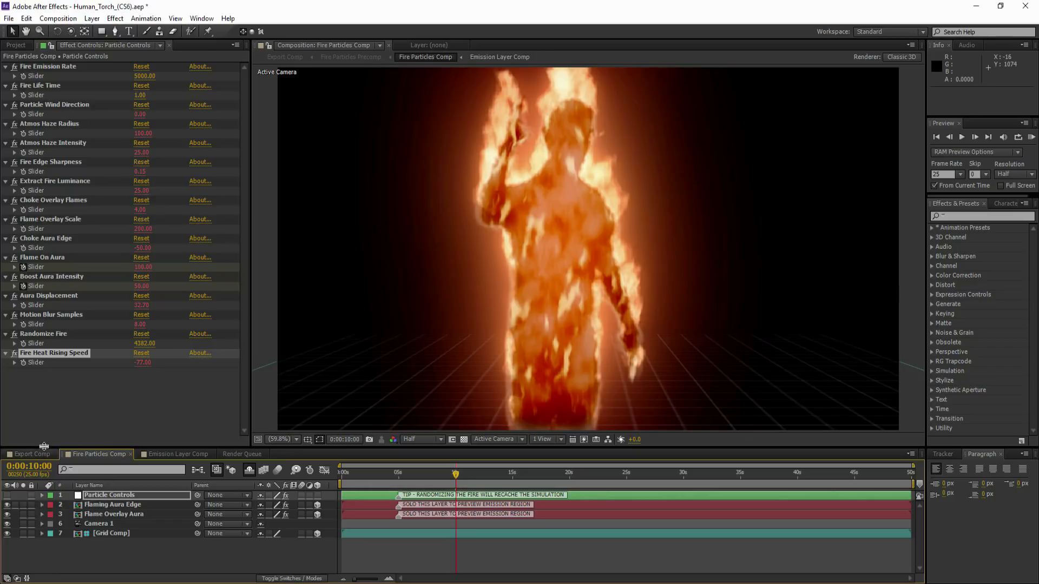
Copy the Keylight effect from the clip in Emission Layer Comp and paste it onto the green-screen clip in Export Comp.
left_click(28, 453)
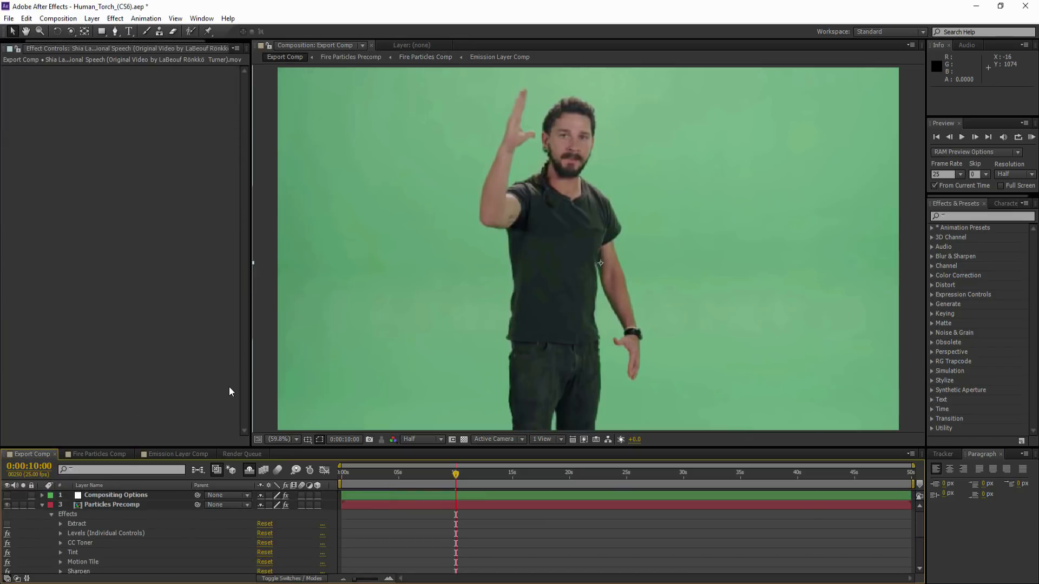
left_click(42, 505)
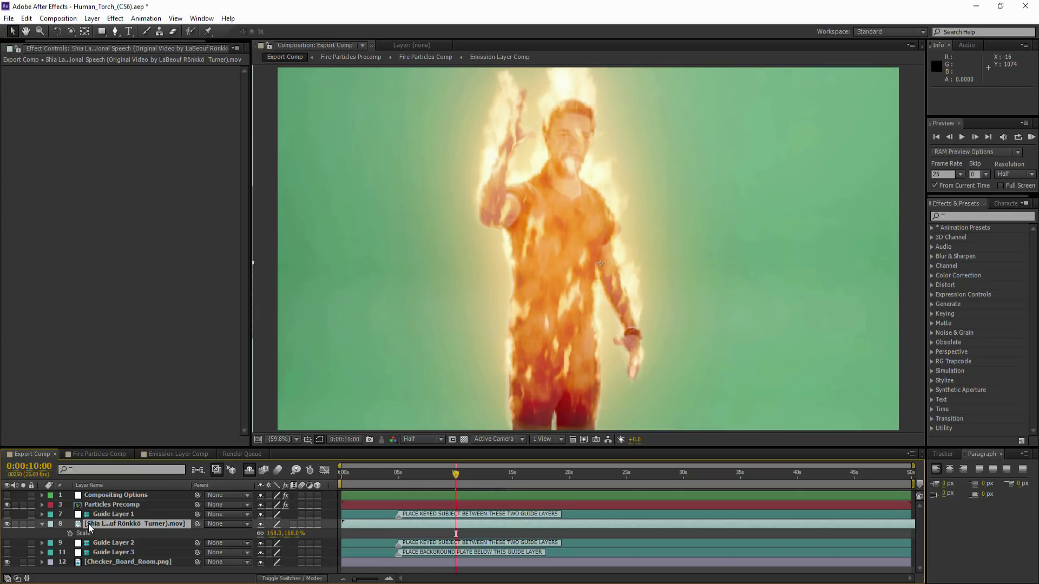
left_click(164, 453)
left_click(111, 495)
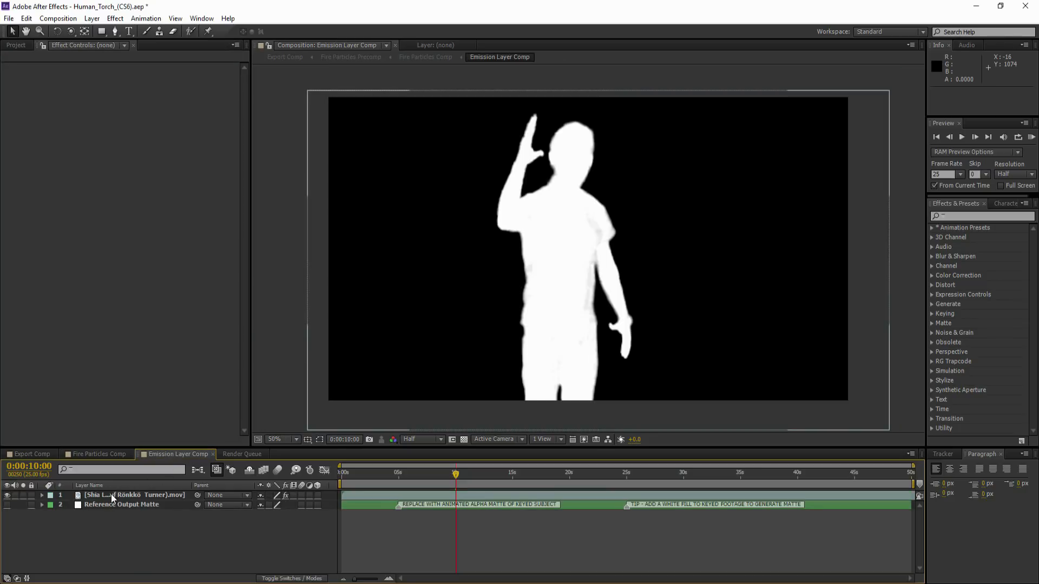
left_click(46, 68)
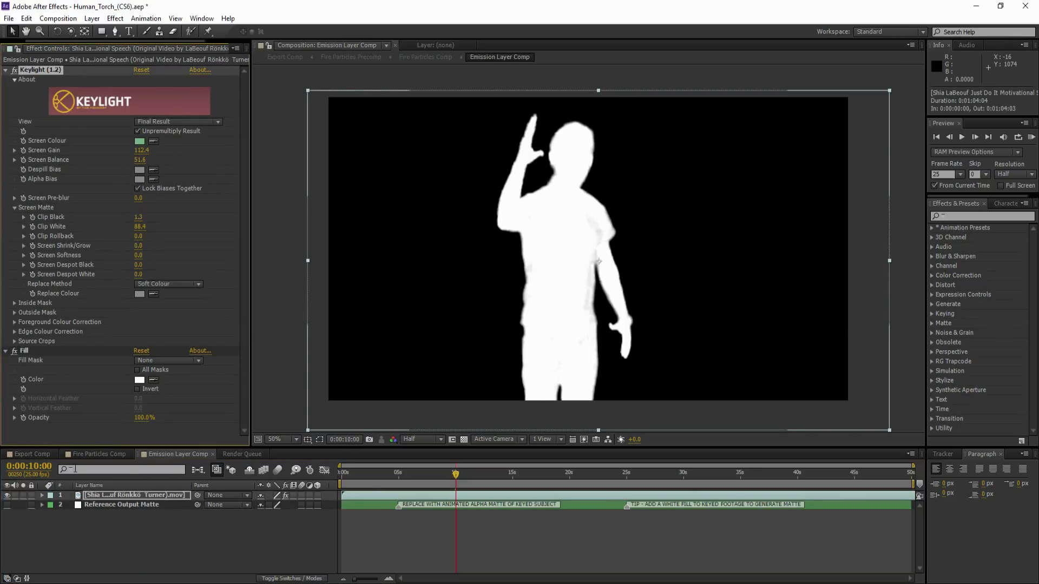
left_click(45, 453)
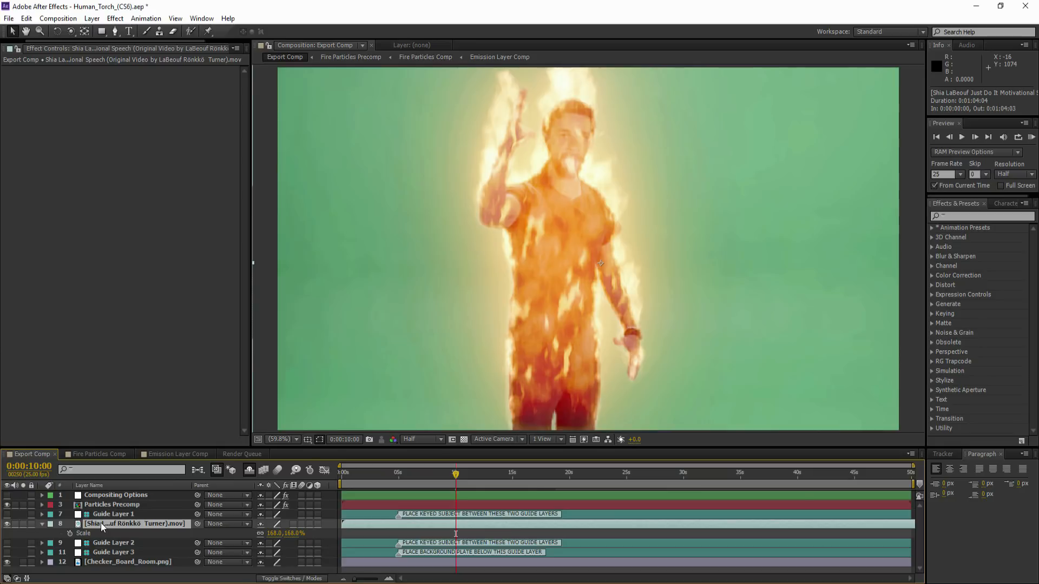
left_click(100, 523)
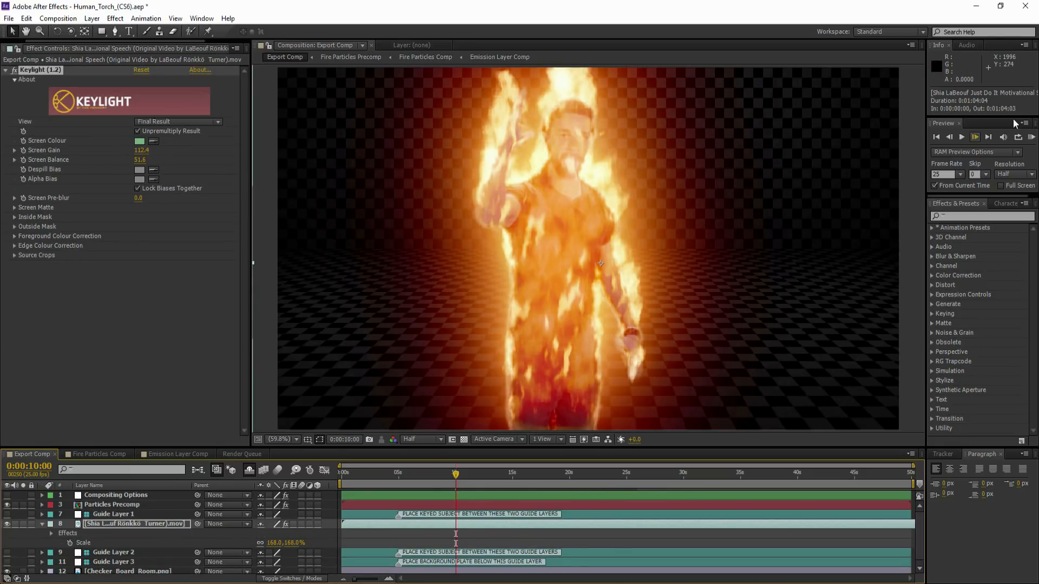
Run a brief RAM preview of the burning performer over the checkered background in Export Comp.
left_click(1031, 139)
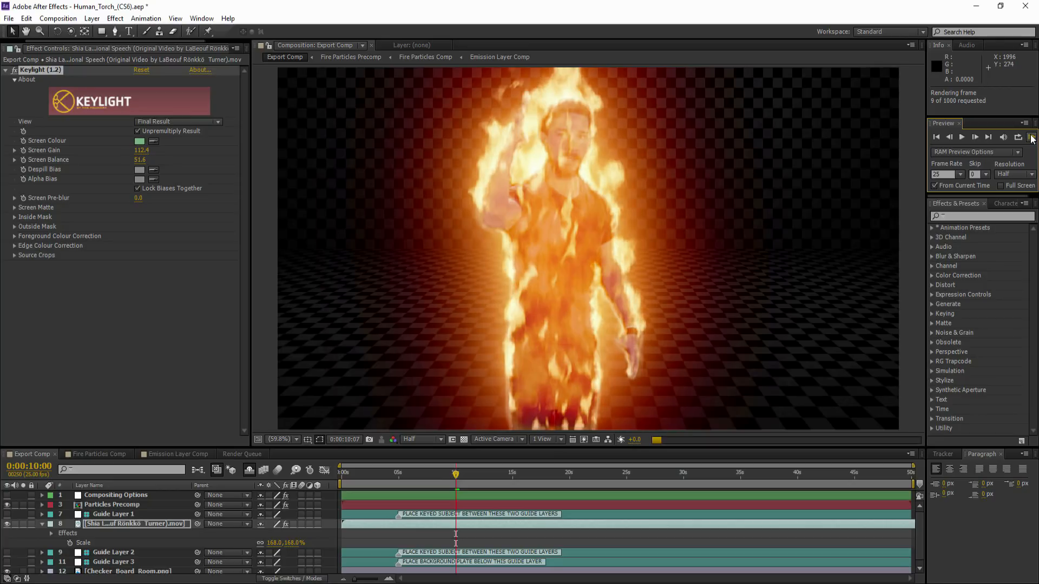
left_click(1032, 139)
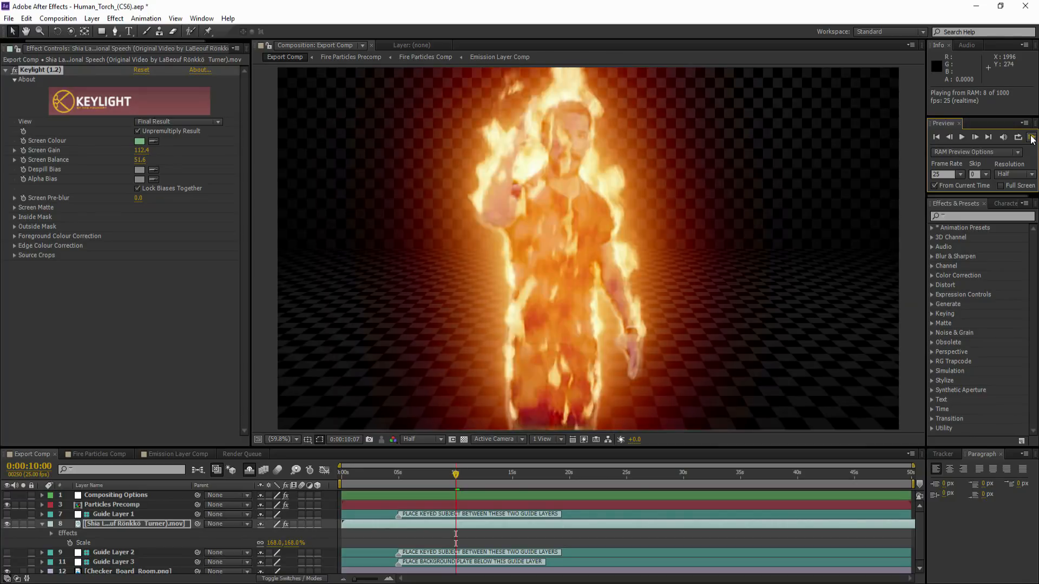
left_click(1032, 138)
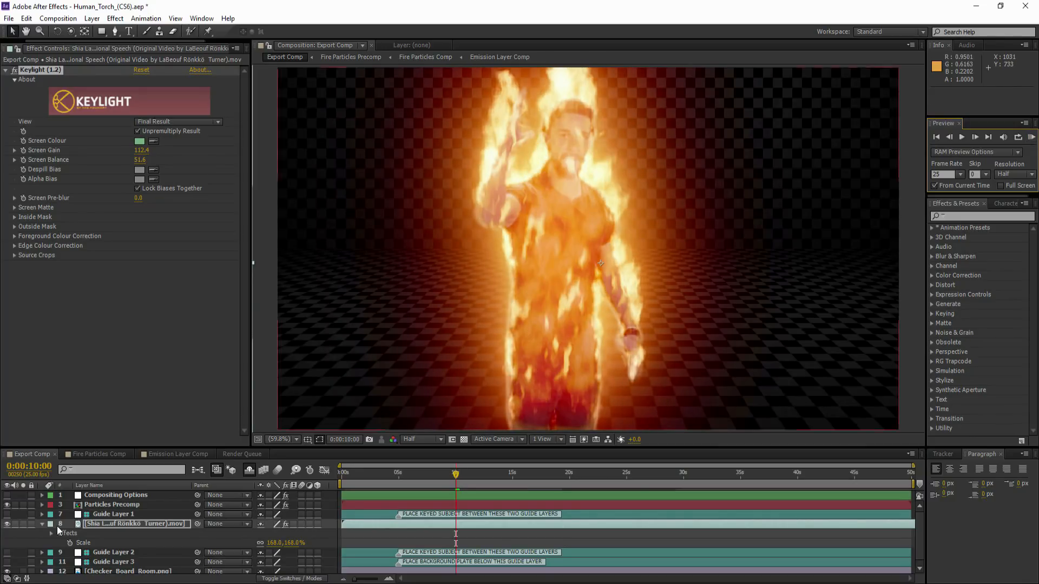
Reveal the shy layers in Fire Particles Comp and solo the Fire Particles layer.
left_click(108, 453)
left_click(249, 470)
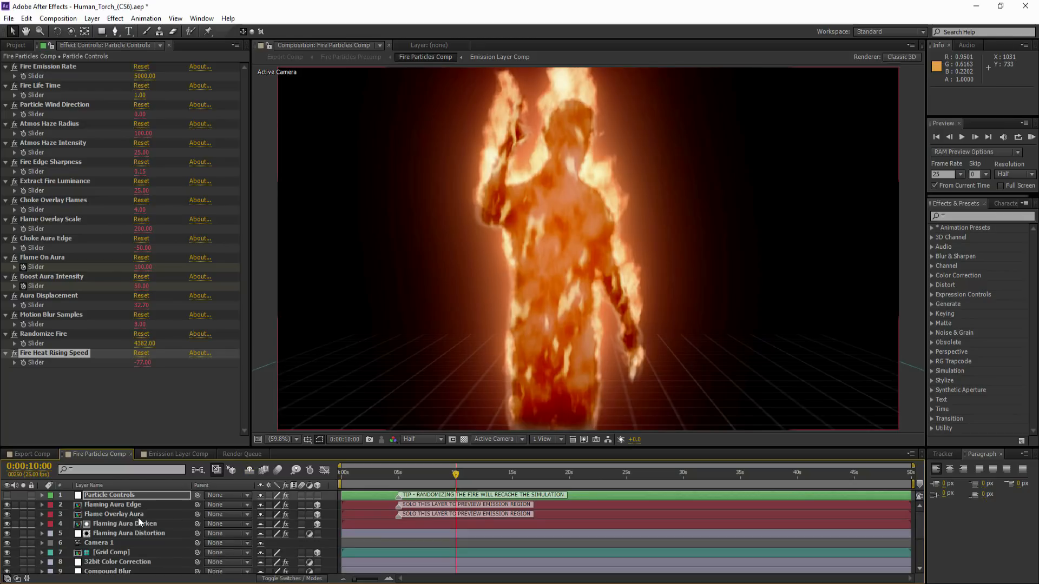
scroll(115, 544, "down", 3)
left_click(104, 521)
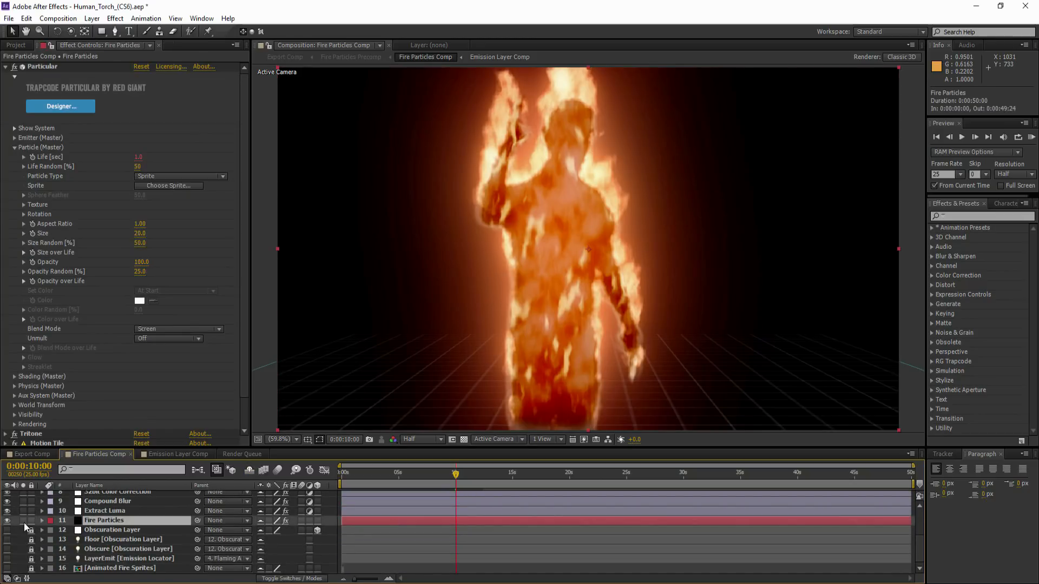
left_click(23, 521)
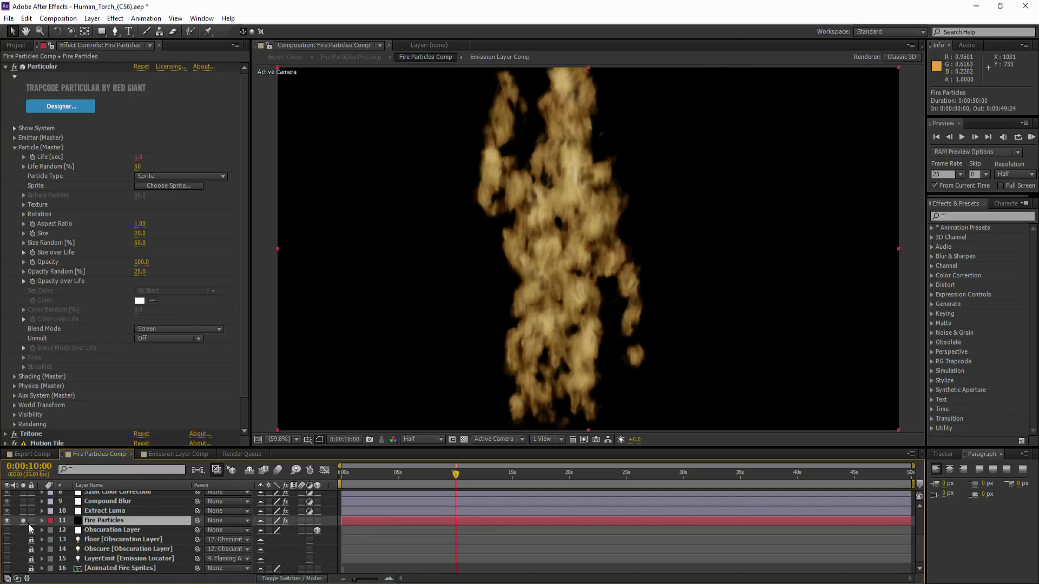
In Particular's Air physics settings on Fire Particles, try Air Resistance at 1.0 and lower it to 0.5.
left_click(14, 147)
left_click(15, 167)
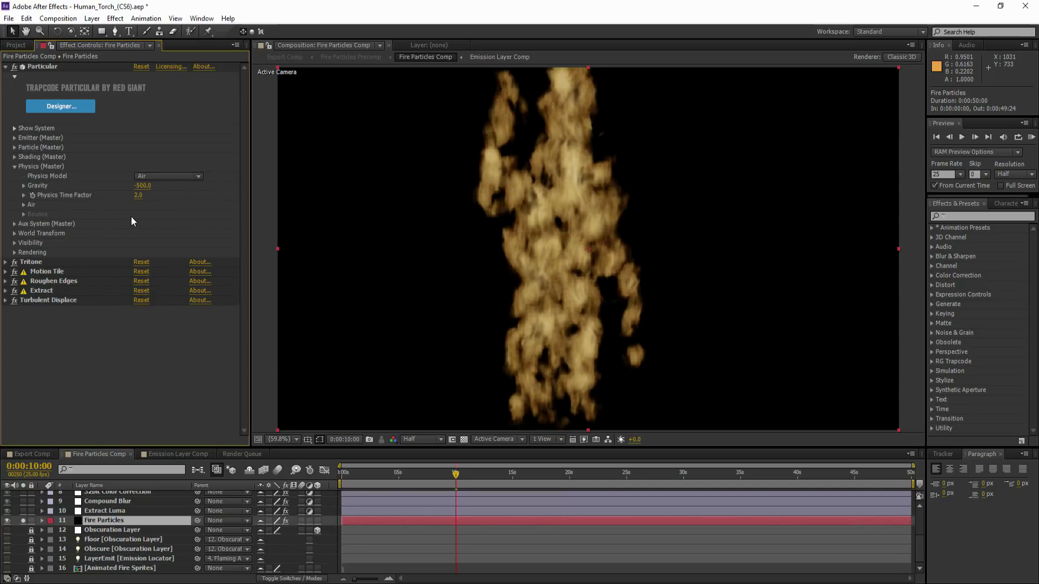
left_click(23, 205)
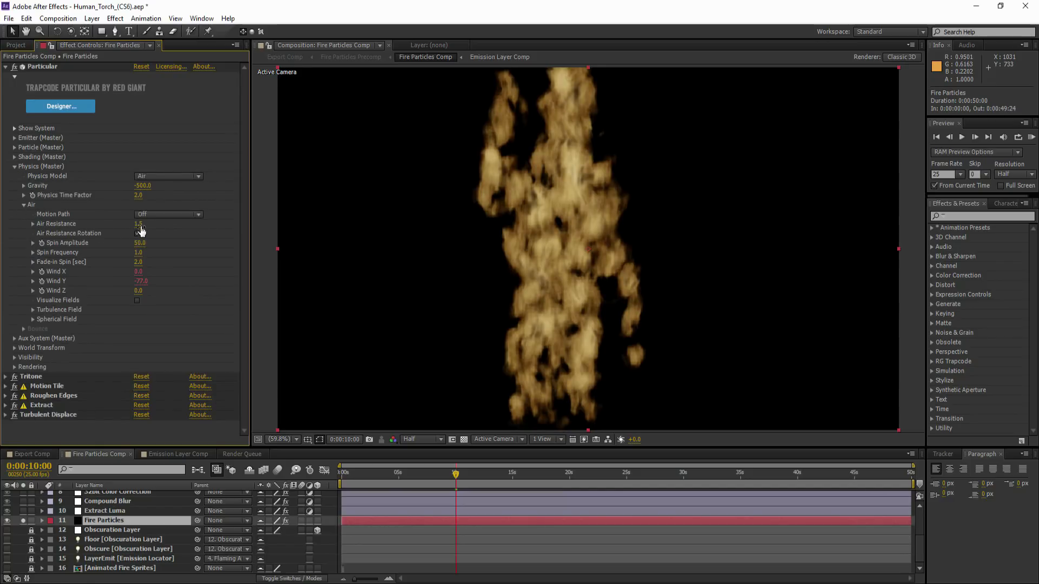
left_click(142, 224)
type("1")
key("Return")
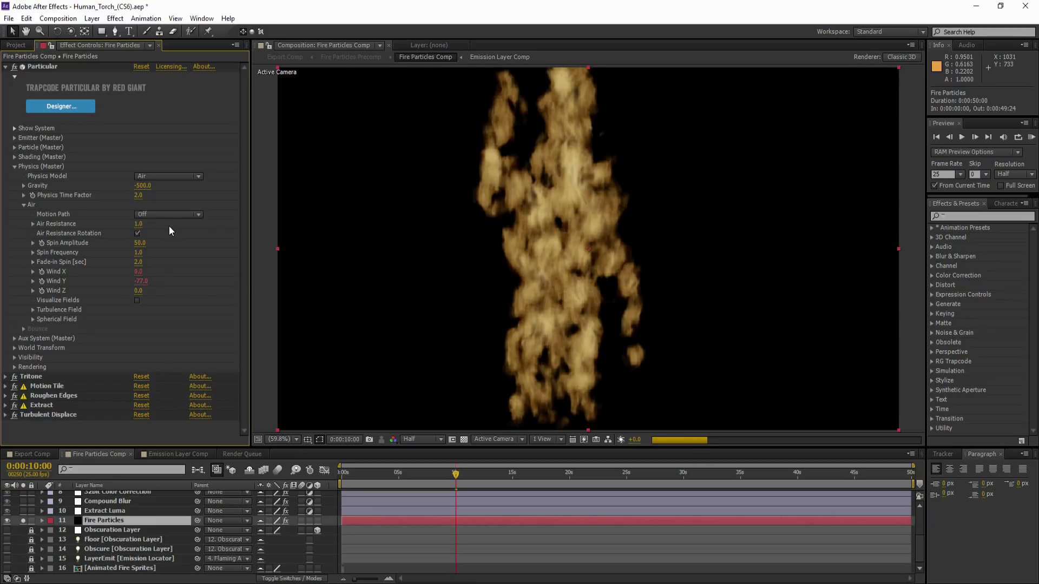
left_click(138, 225)
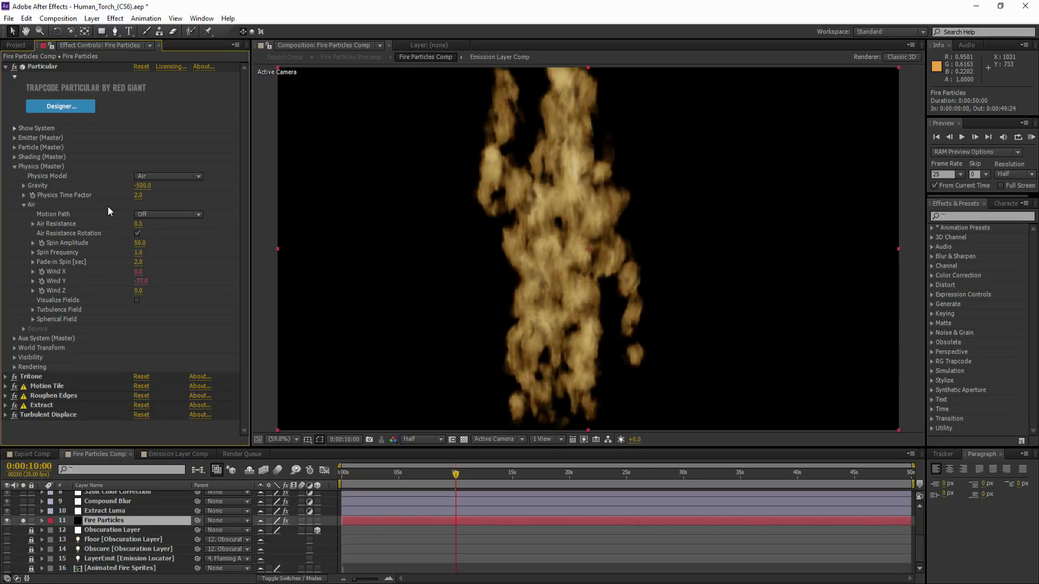
Set Fire Life Time to 0.80 on the Particle Controls layer and unsolo the Fire Particles layer.
scroll(115, 507, "up", 3)
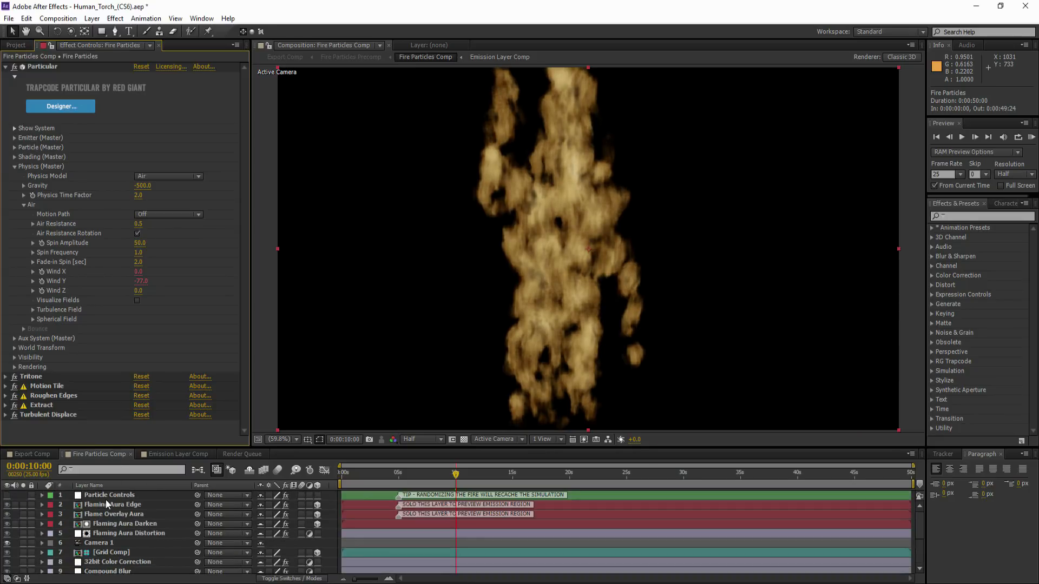
left_click(104, 495)
left_click(139, 95)
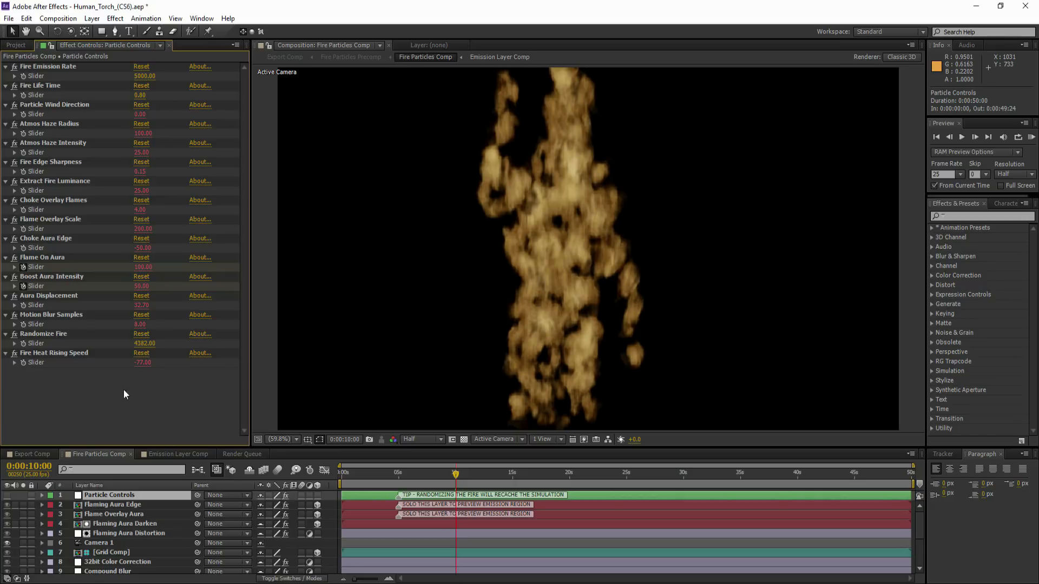
scroll(43, 552, "down", 3)
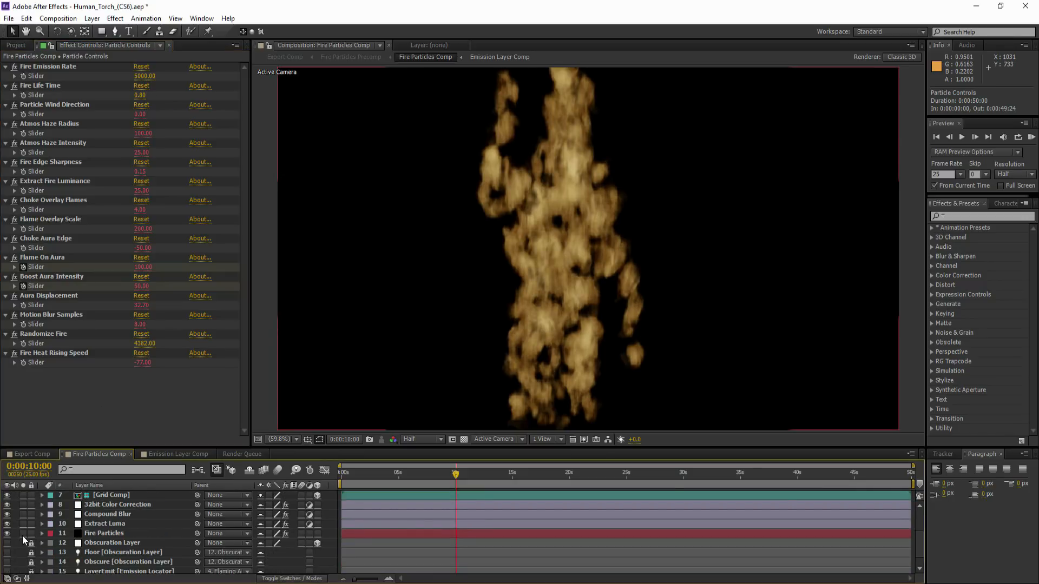
Check the burning performer in Export Comp at 0:00:12:12, 0:00:14:23, 0:00:20:02 and 0:00:22:16.
left_click(33, 454)
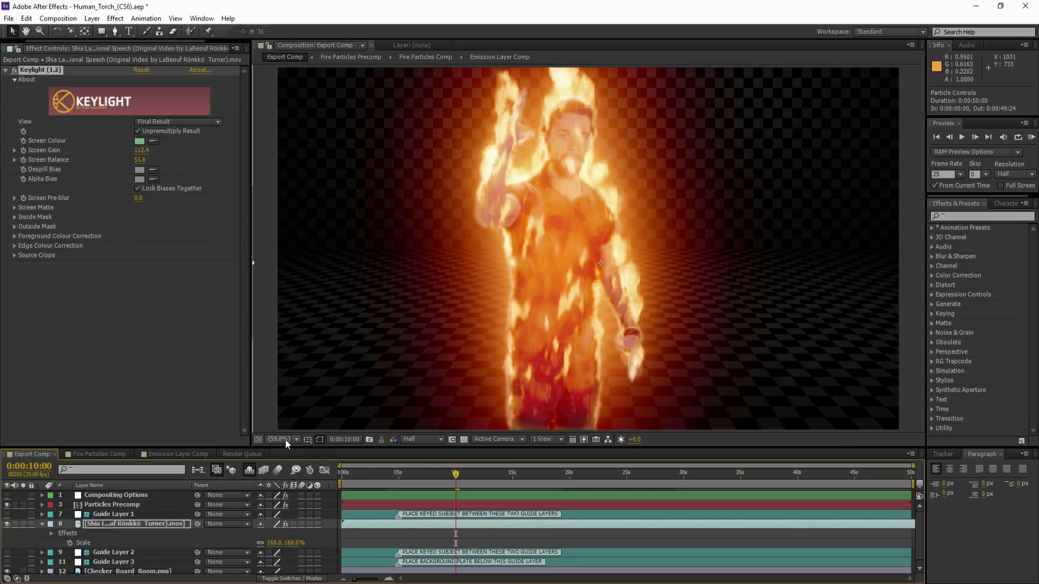
left_click(285, 440)
left_click(319, 237)
left_click(485, 479)
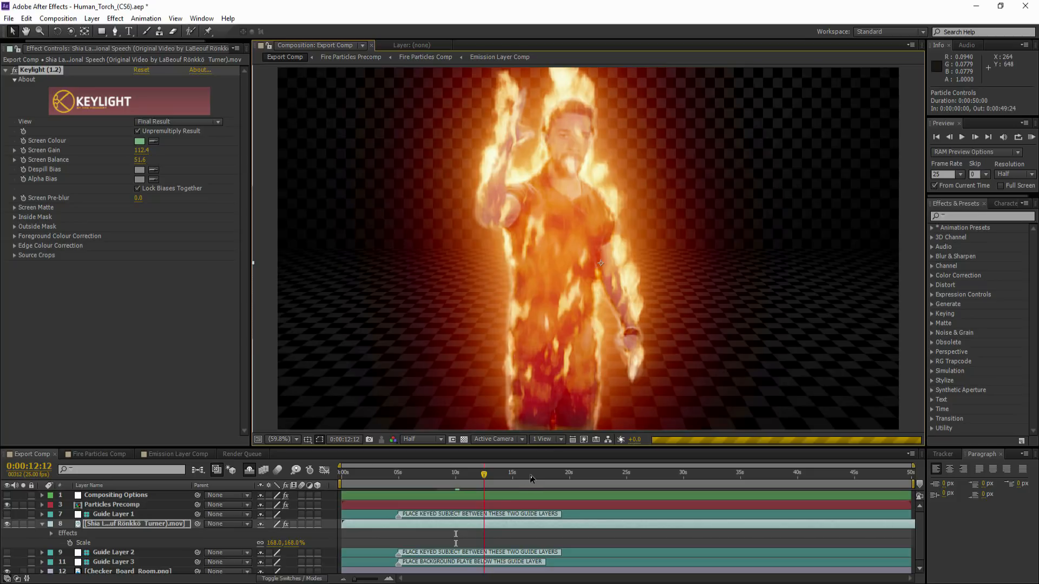
left_click(511, 476)
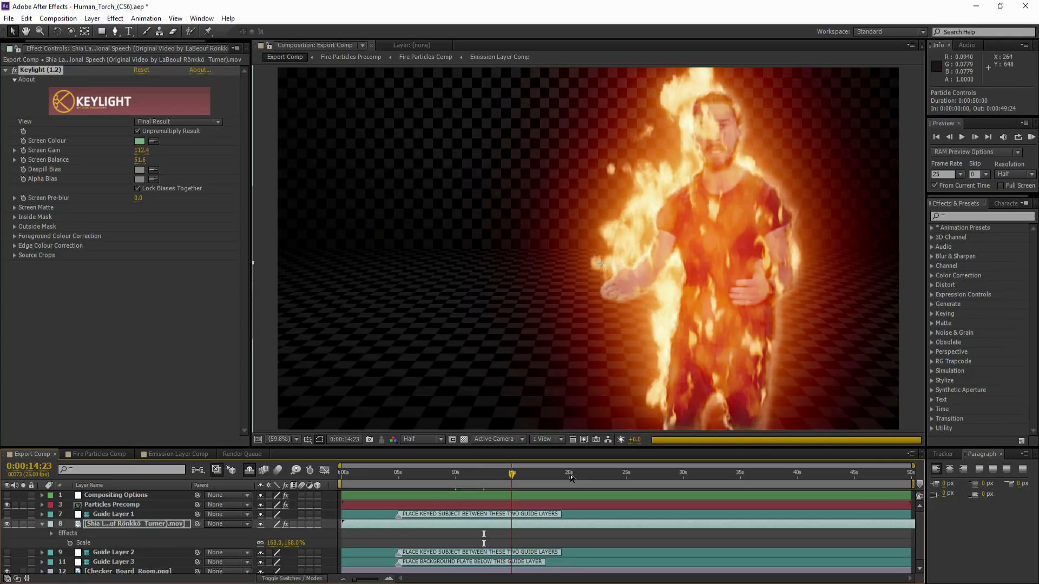
left_click(571, 477)
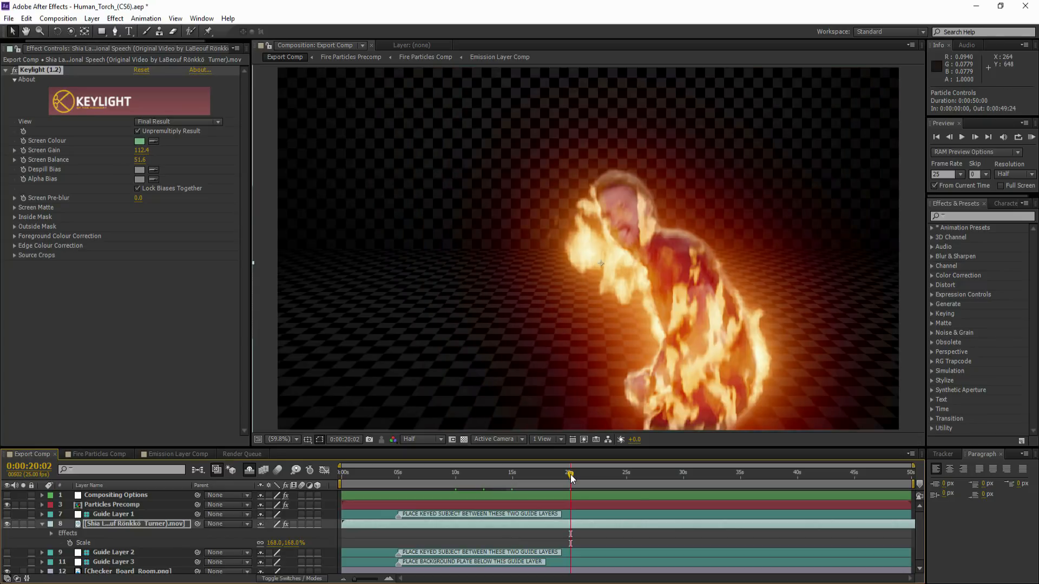
left_click(598, 475)
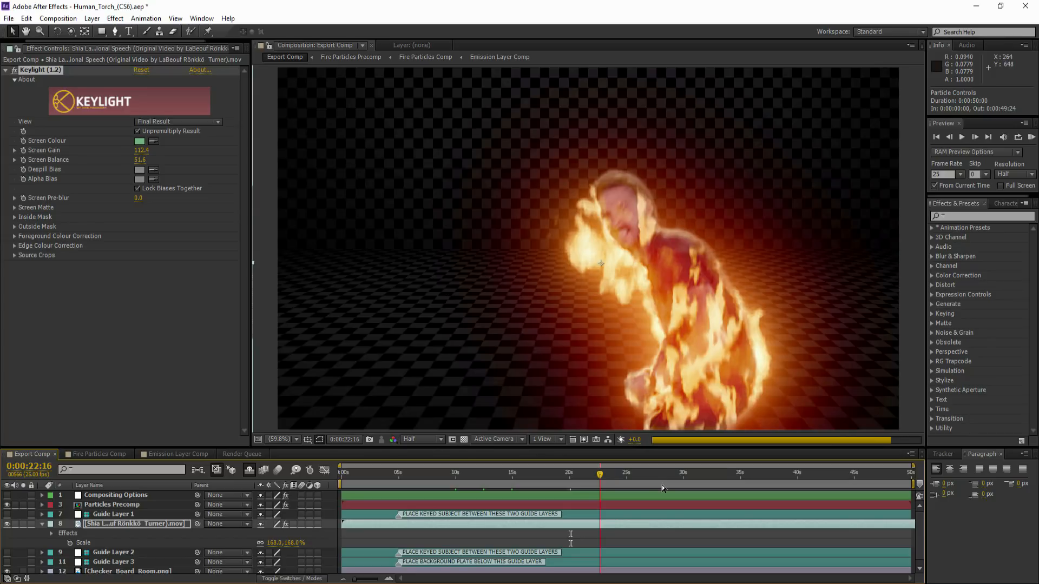
Inspect the flames around the performer's head in Export Comp up close at Full resolution.
left_click(429, 440)
left_click(427, 469)
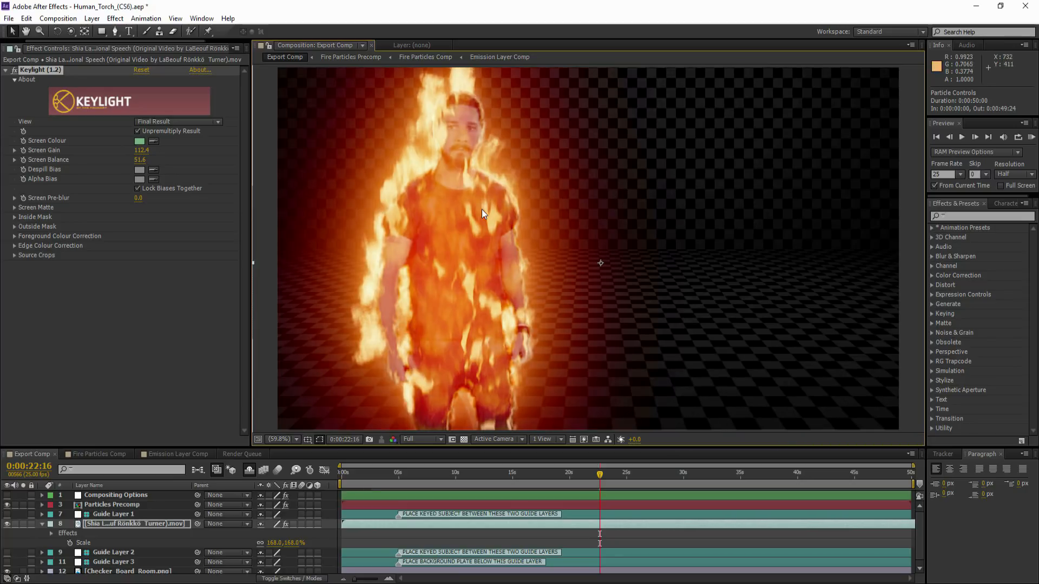
key("slash")
left_click_drag(500, 242, 649, 389)
scroll(579, 237, "up", 1)
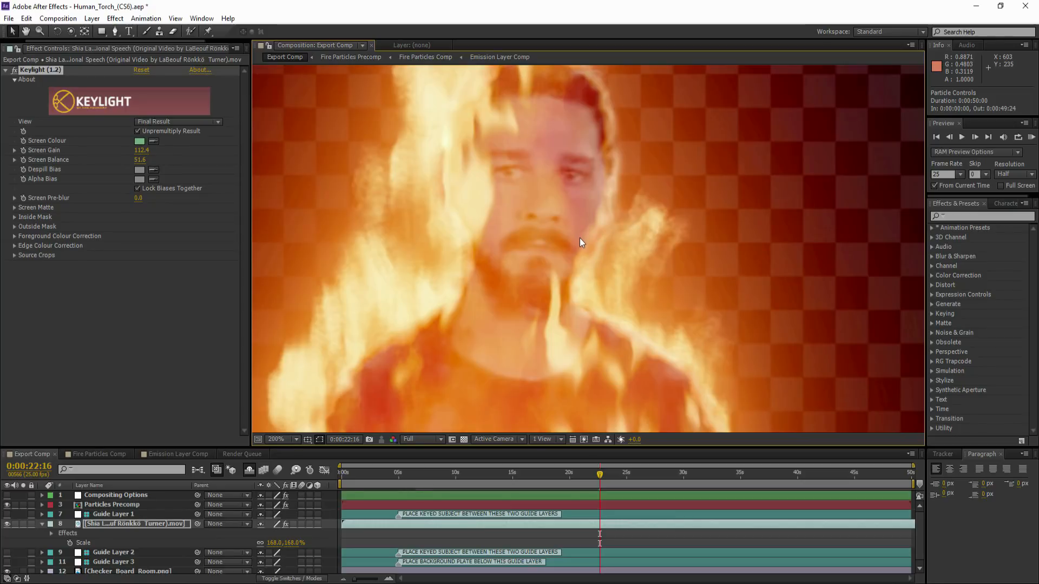
scroll(488, 209, "up", 1)
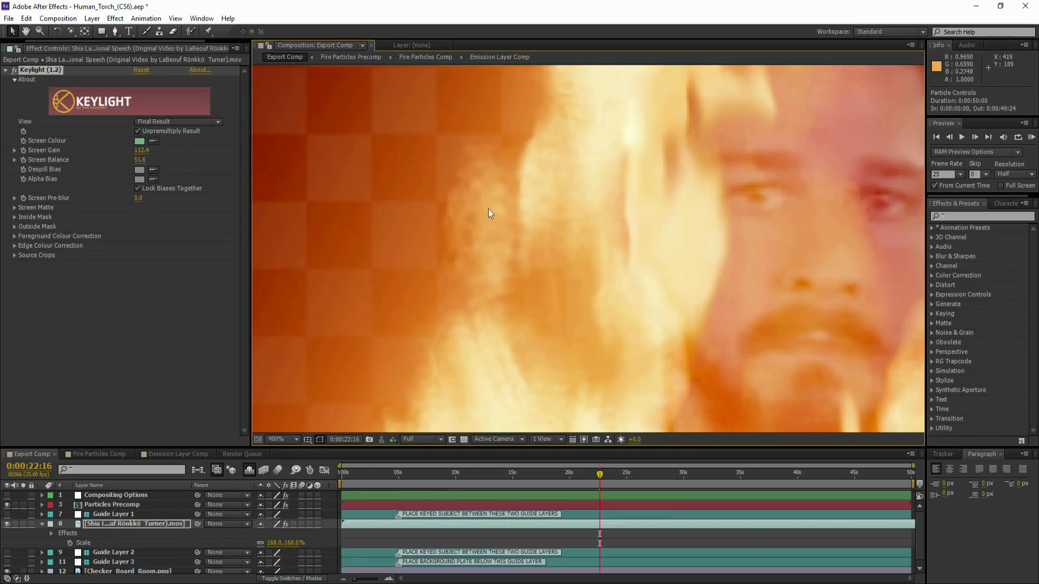
Hide the shy layers in Fire Particles Comp, change Motion Blur Samples on Particle Controls, and check the flames in Export Comp.
left_click(93, 453)
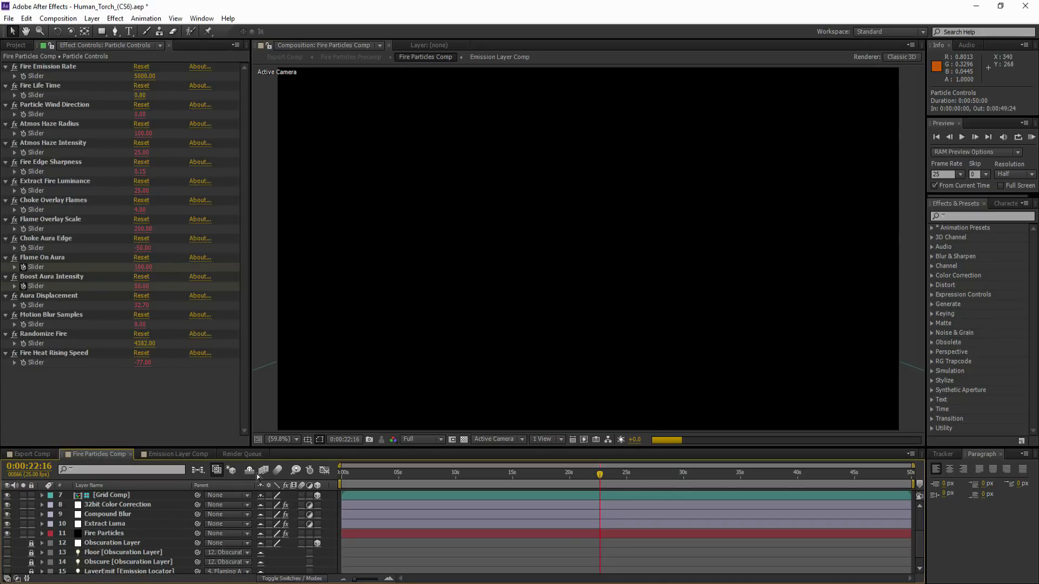
left_click(250, 470)
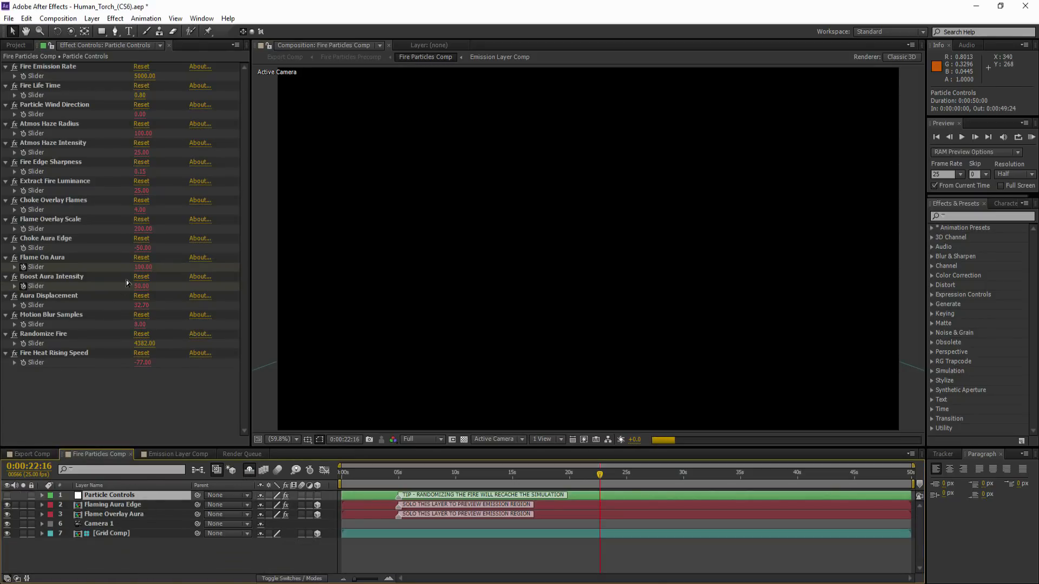
left_click(141, 324)
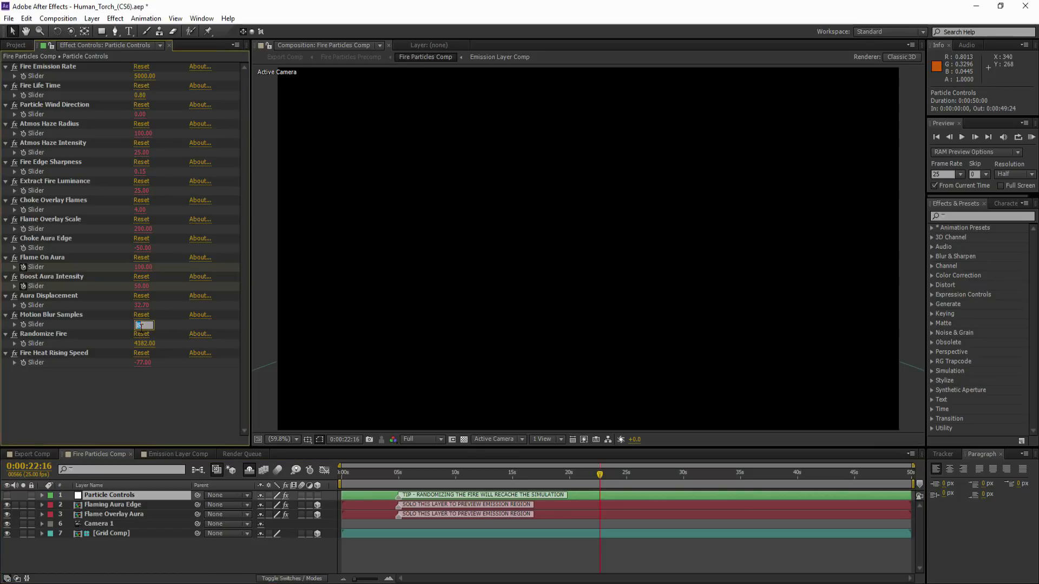
left_click(52, 457)
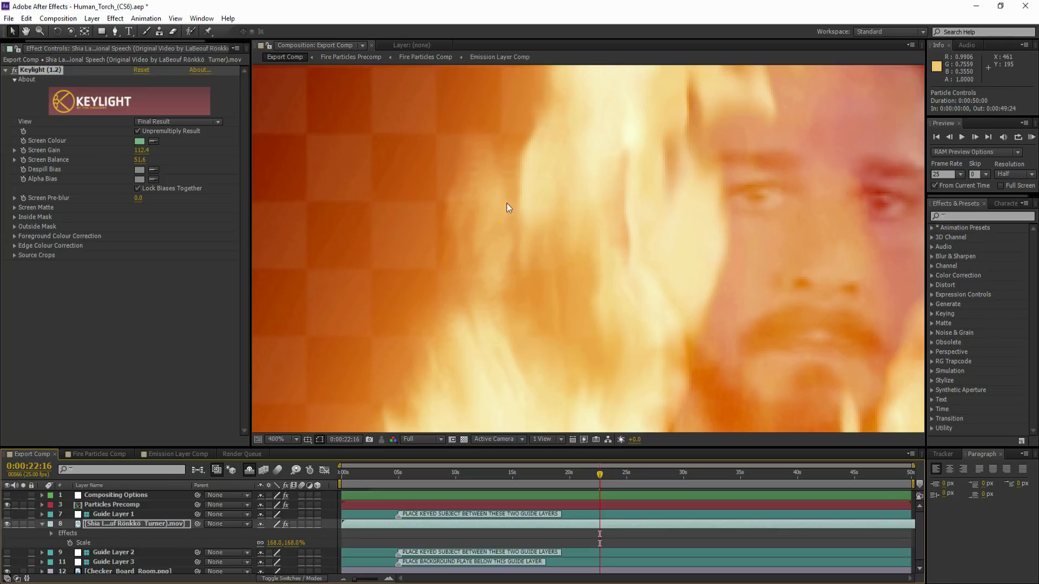
scroll(479, 249, "down", 6)
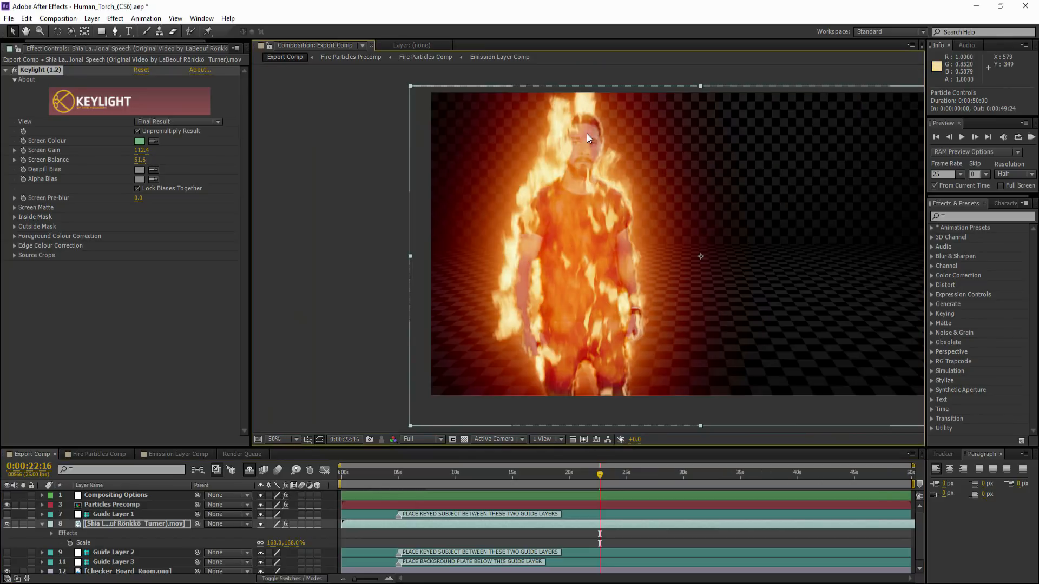
left_click(9, 18)
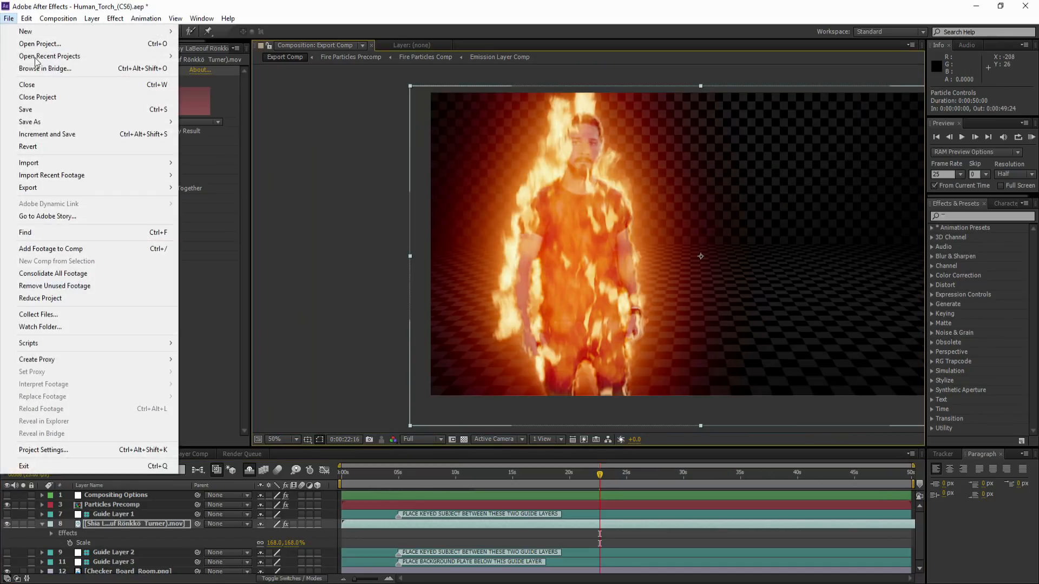
left_click(37, 44)
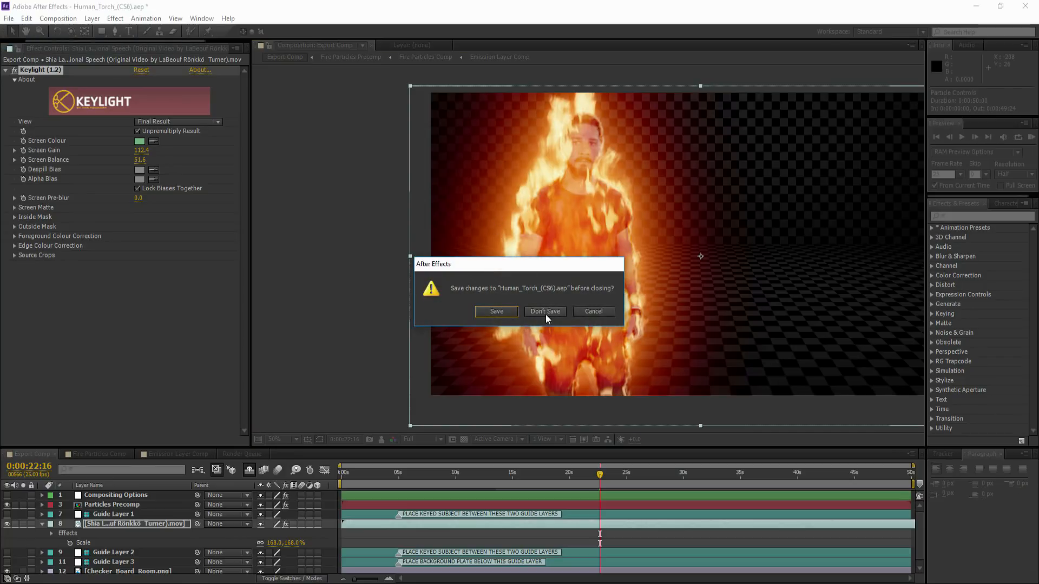
left_click(599, 311)
left_click_drag(763, 174, 634, 168)
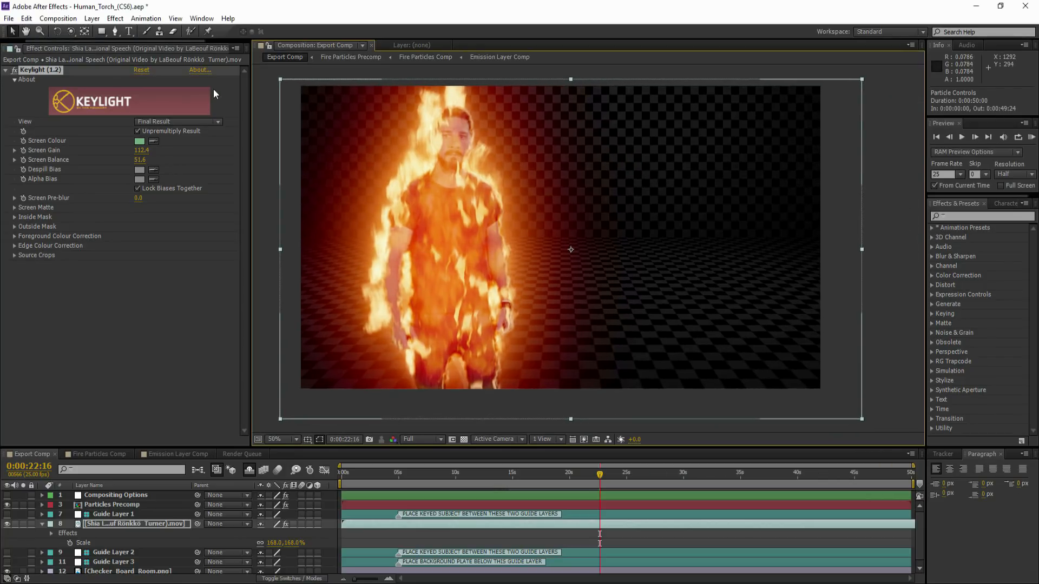
Add Export Comp to the render queue and look through the output module presets.
left_click(57, 22)
left_click(193, 425)
left_click(73, 526)
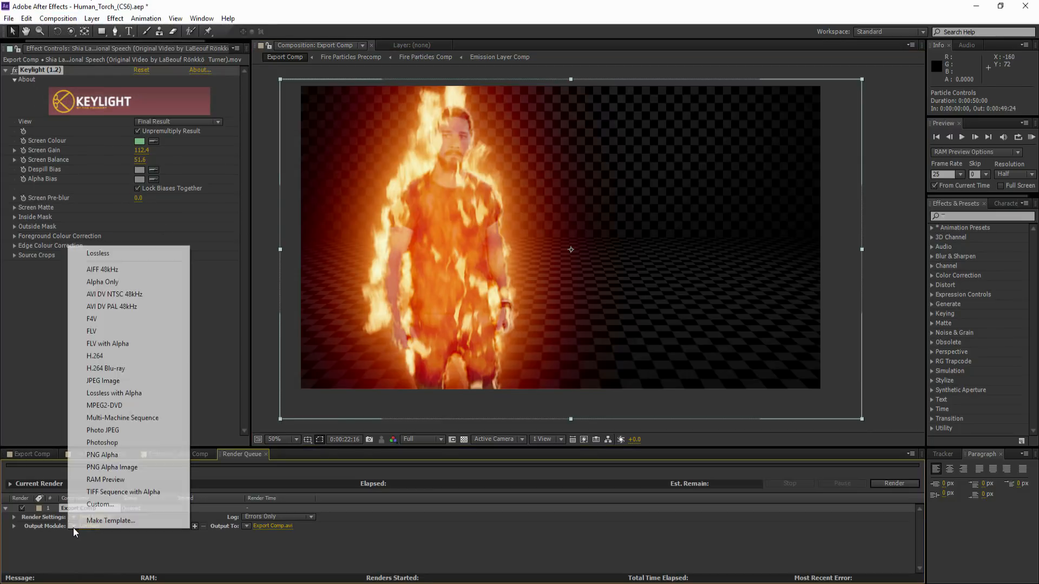
left_click(87, 532)
Configure the queued Export Comp's output module as QuickTime with the Photo - JPEG codec.
left_click(87, 526)
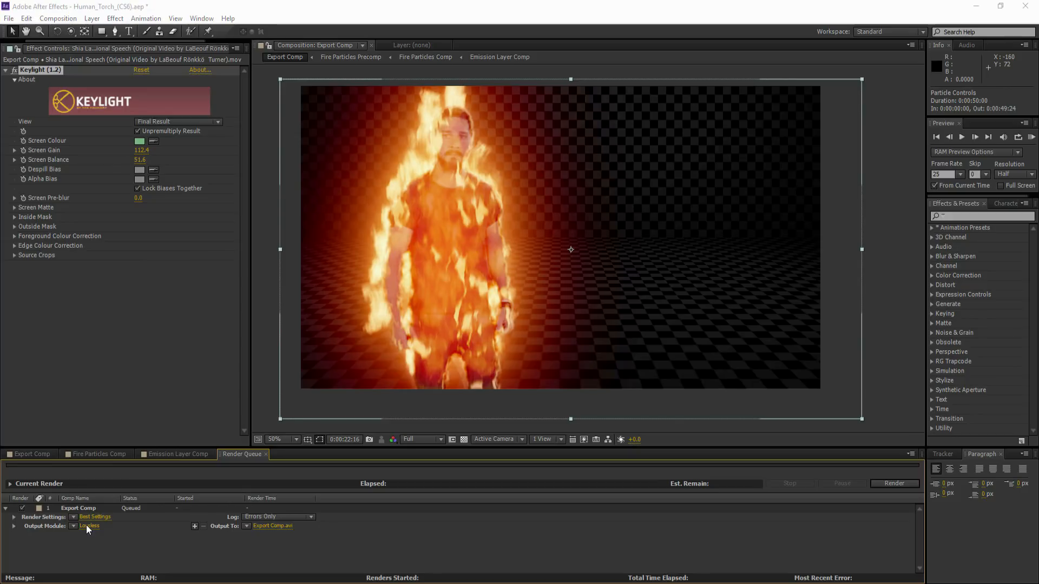
left_click(219, 147)
left_click(228, 385)
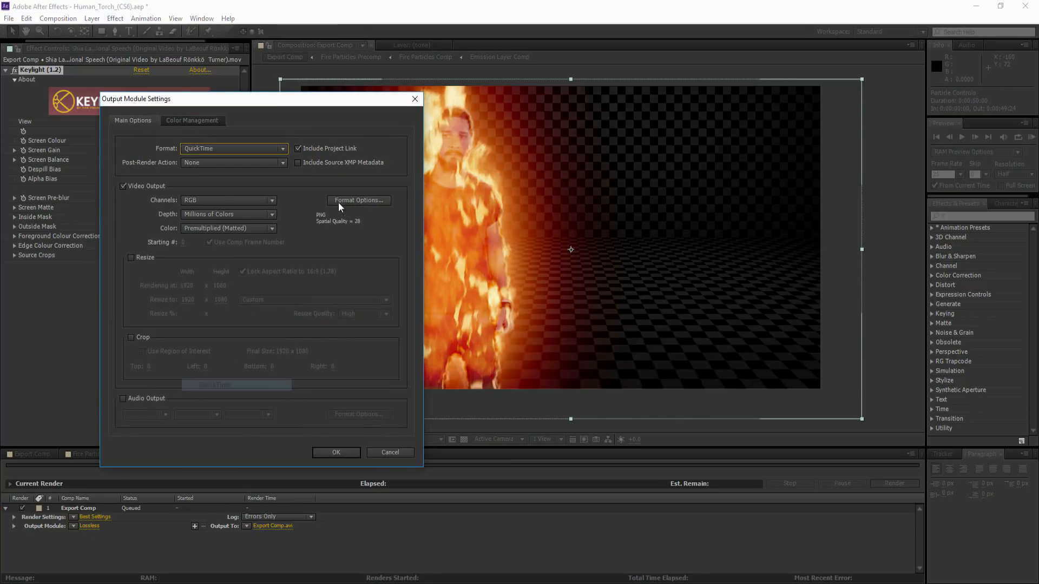
left_click(345, 199)
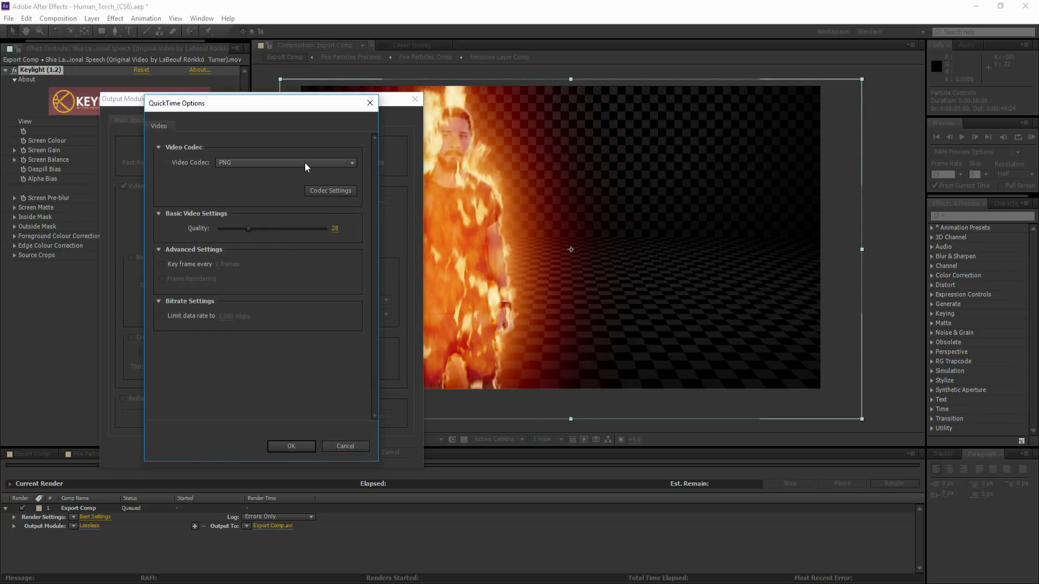
left_click(304, 162)
left_click(396, 476)
left_click(301, 444)
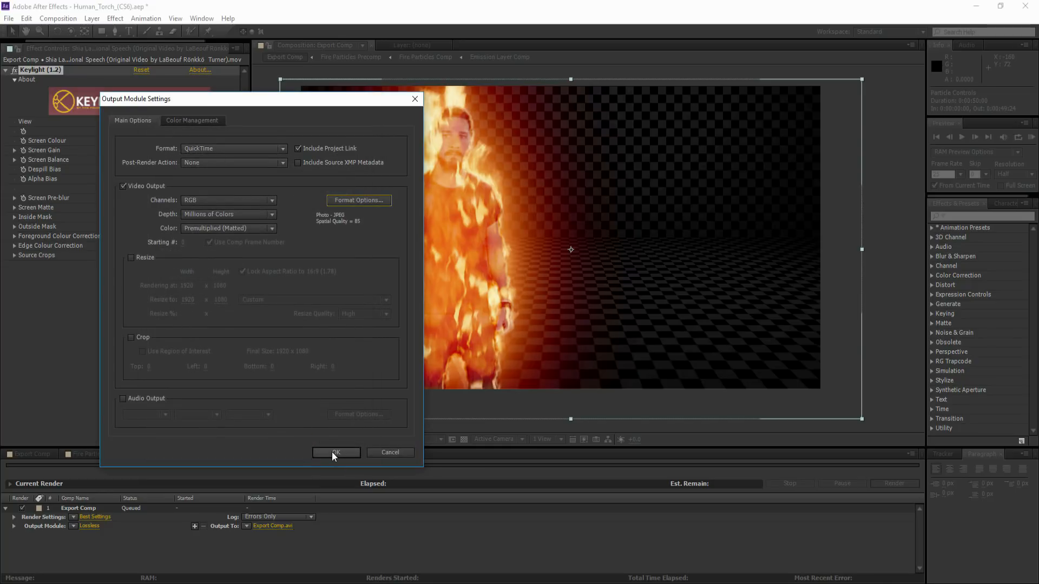
left_click(332, 452)
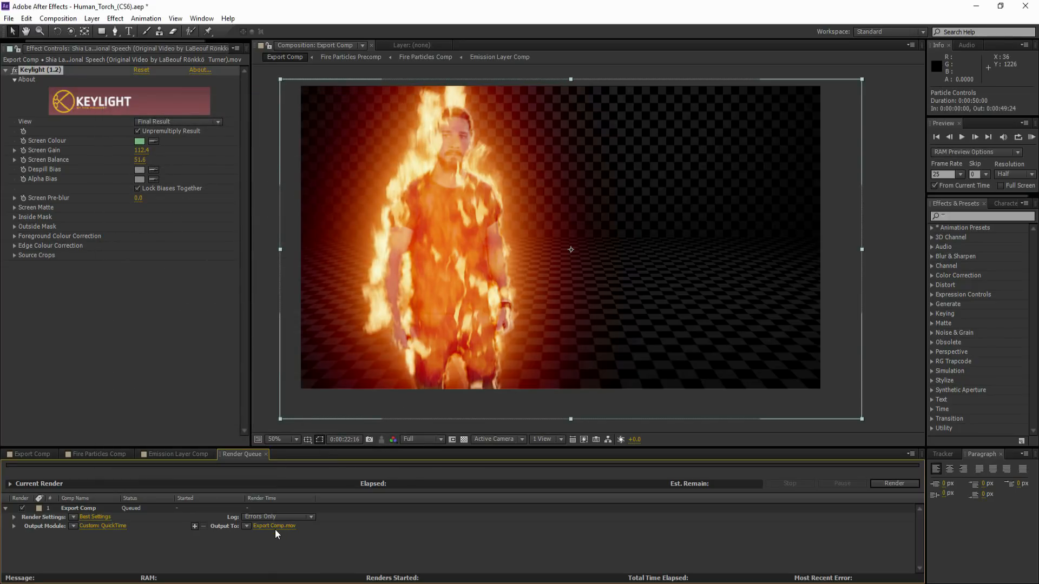
Open the Custom_Fire_Trails_(CS6).aep project from the Project File 14 folder.
left_click(8, 18)
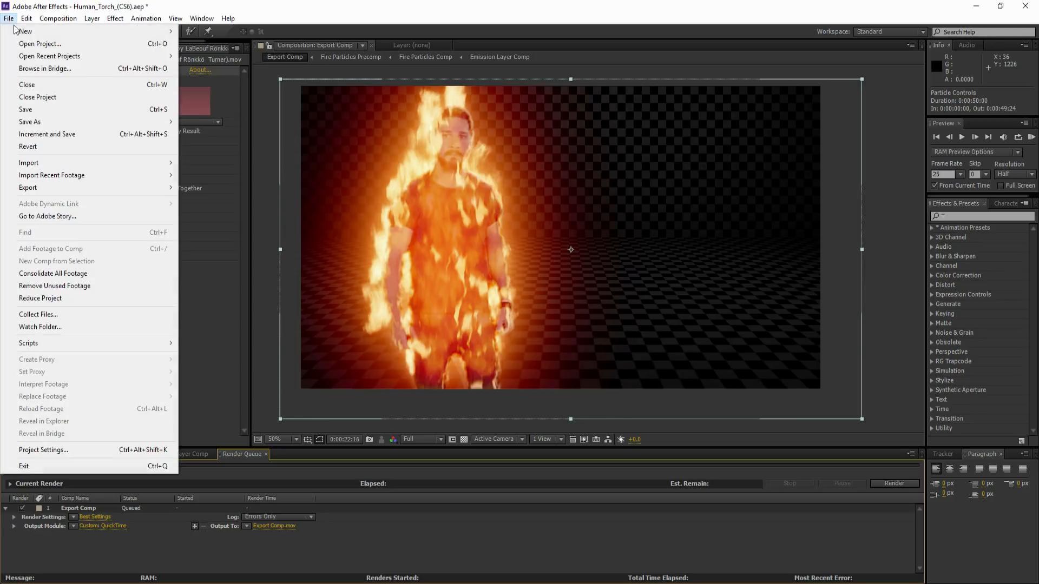
left_click(38, 44)
left_click(545, 312)
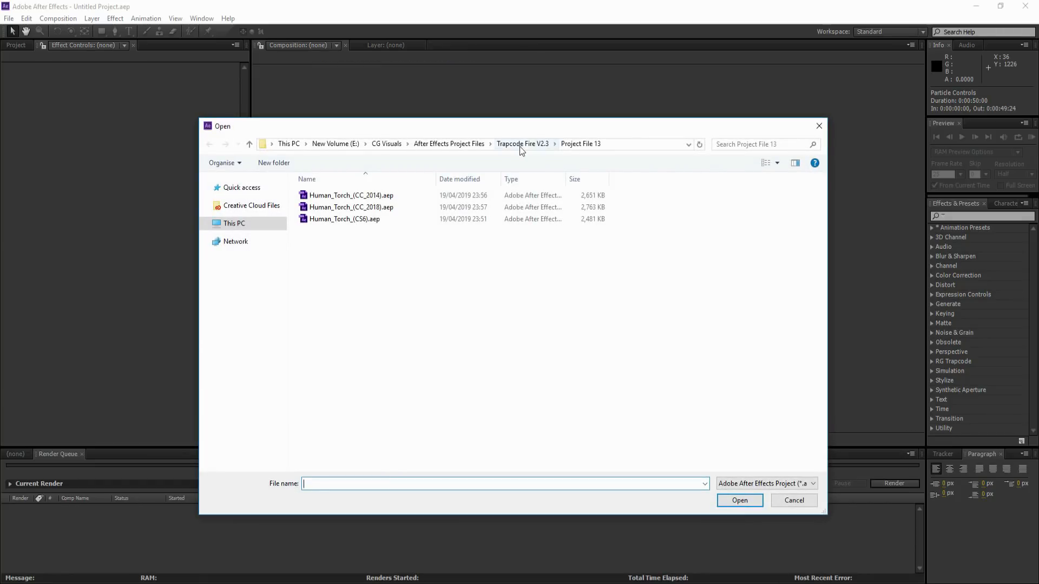
left_click(520, 147)
double_click(330, 380)
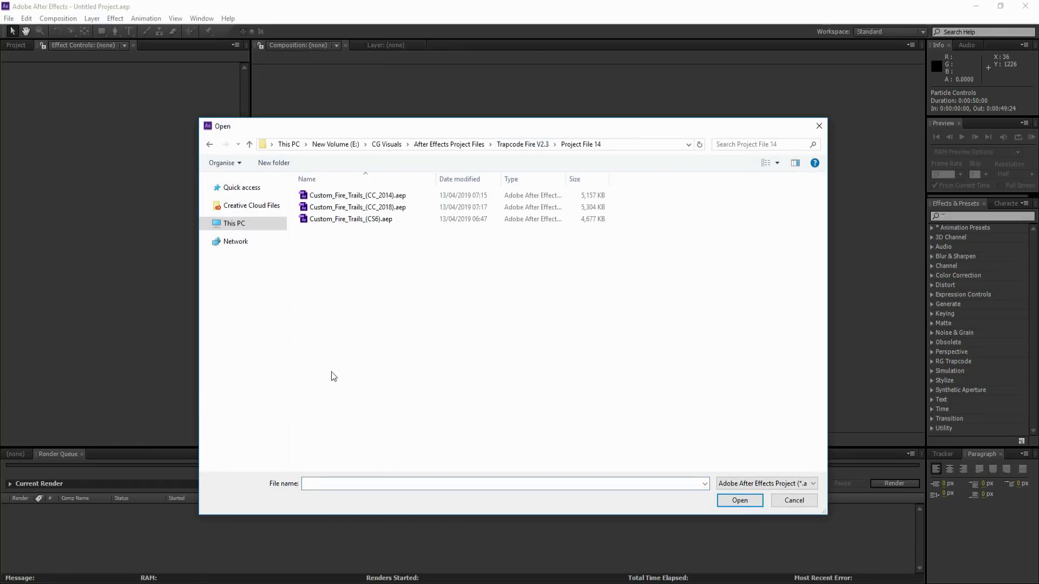
left_click(359, 220)
left_click(737, 500)
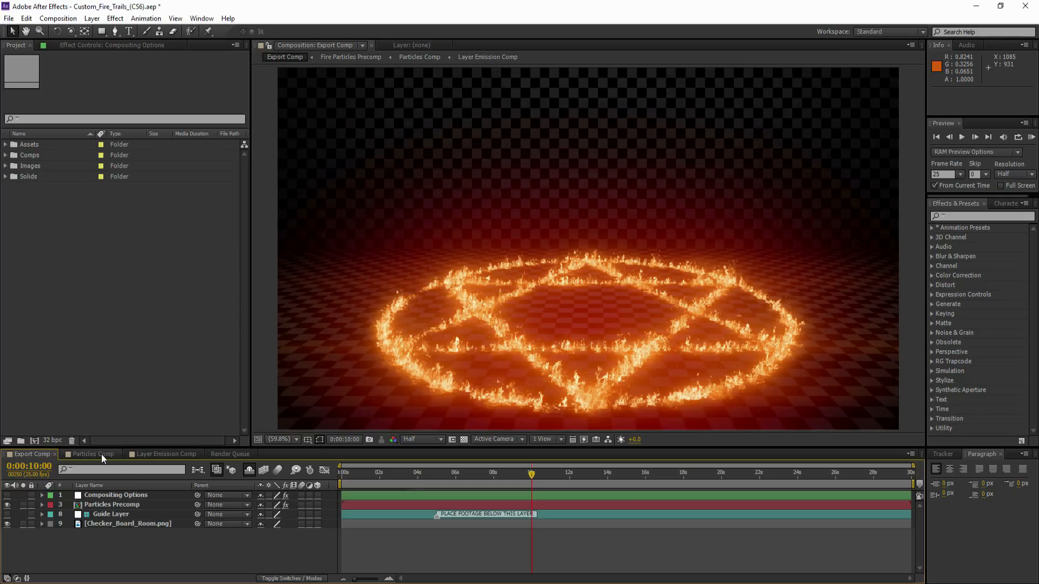
Scrub through the Layer Emission Comp's shape animation and look over the layers in Particles Comp.
left_click(154, 456)
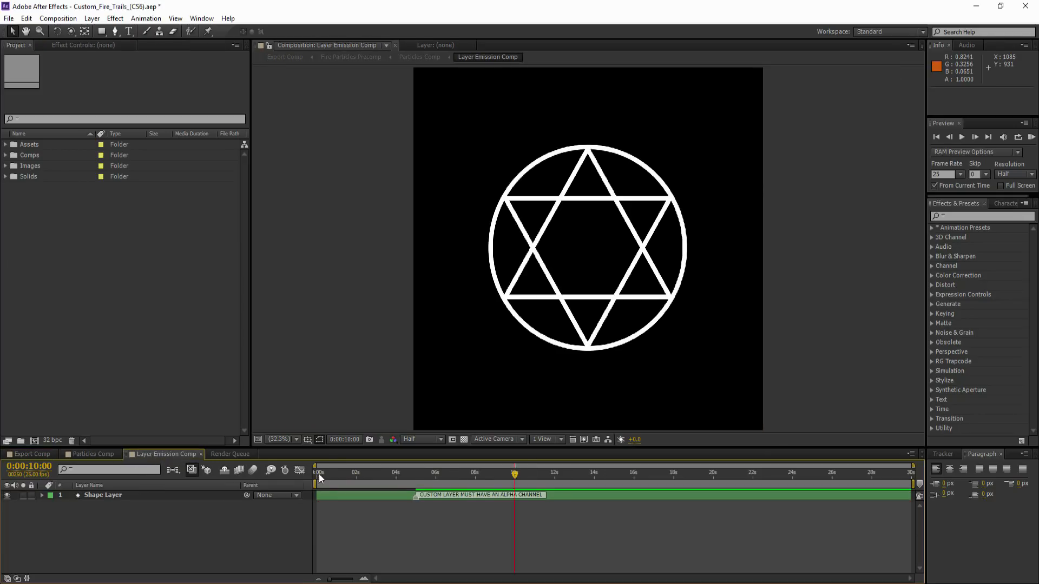
left_click_drag(317, 476, 504, 475)
left_click(106, 458)
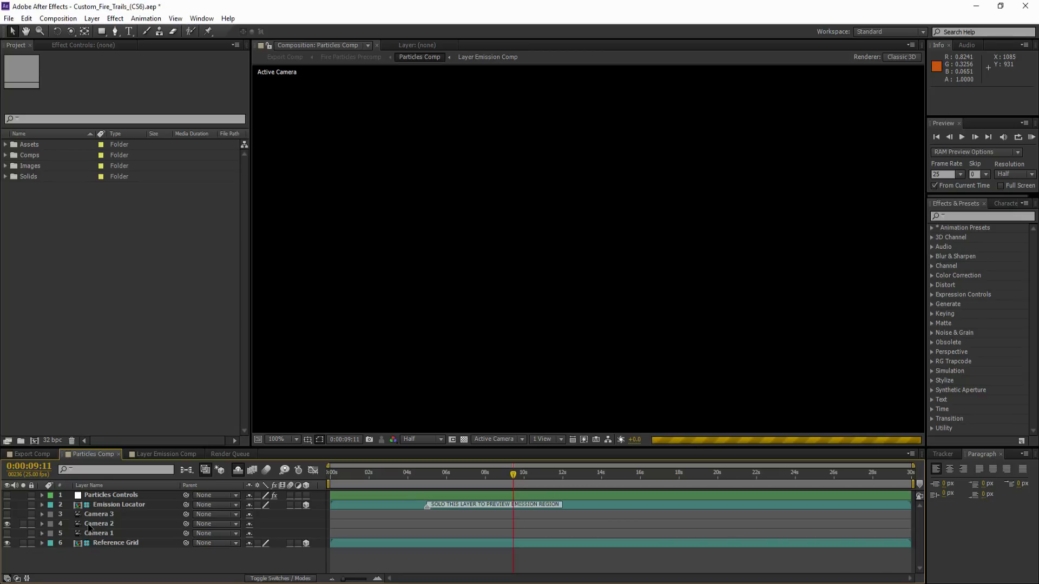
Add a new shape layer to Layer Emission Comp and hide the original Shape Layer.
left_click(157, 461)
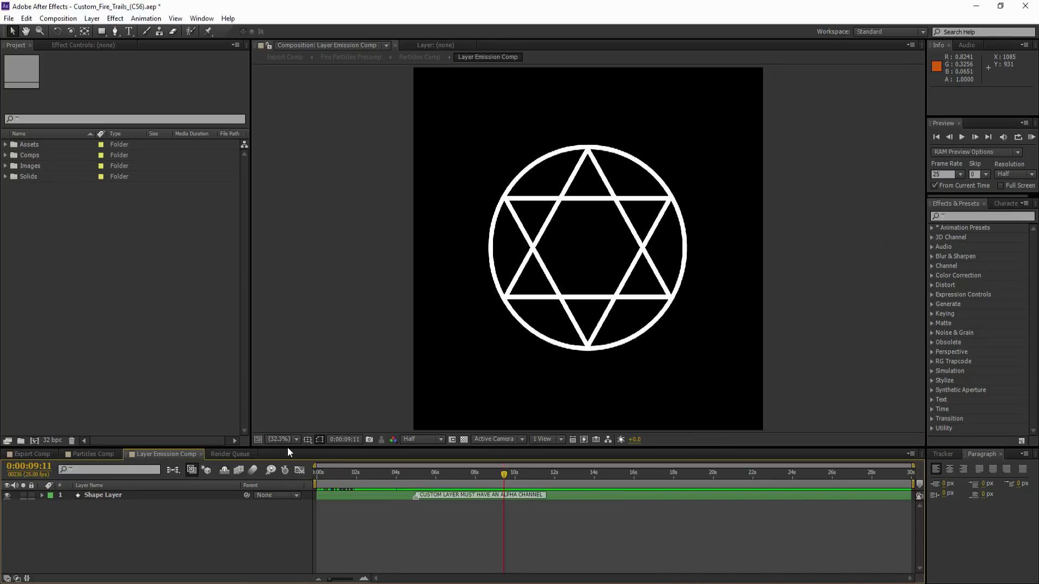
right_click(84, 539)
mouse_move(141, 417)
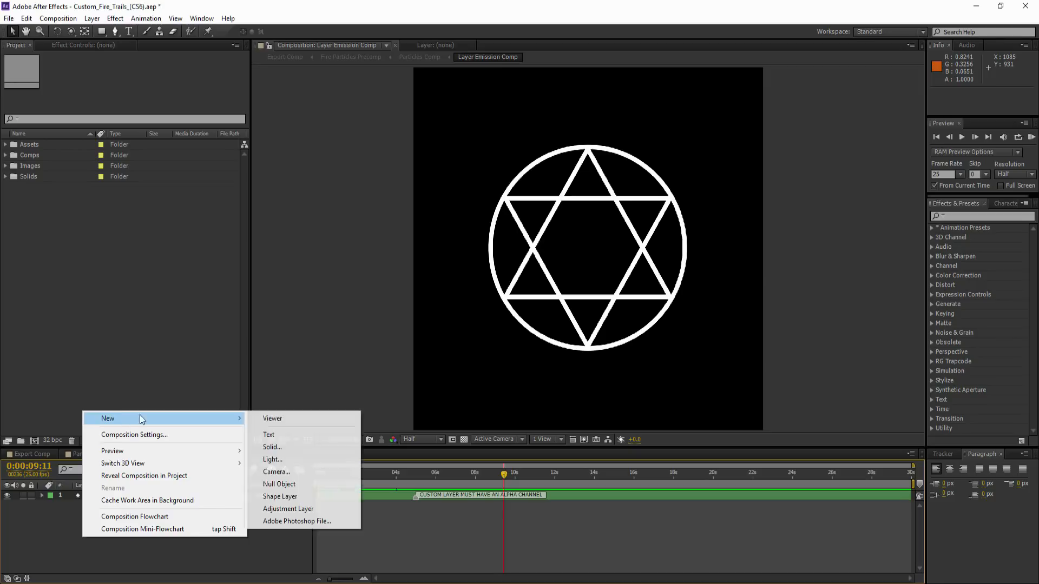
left_click(327, 494)
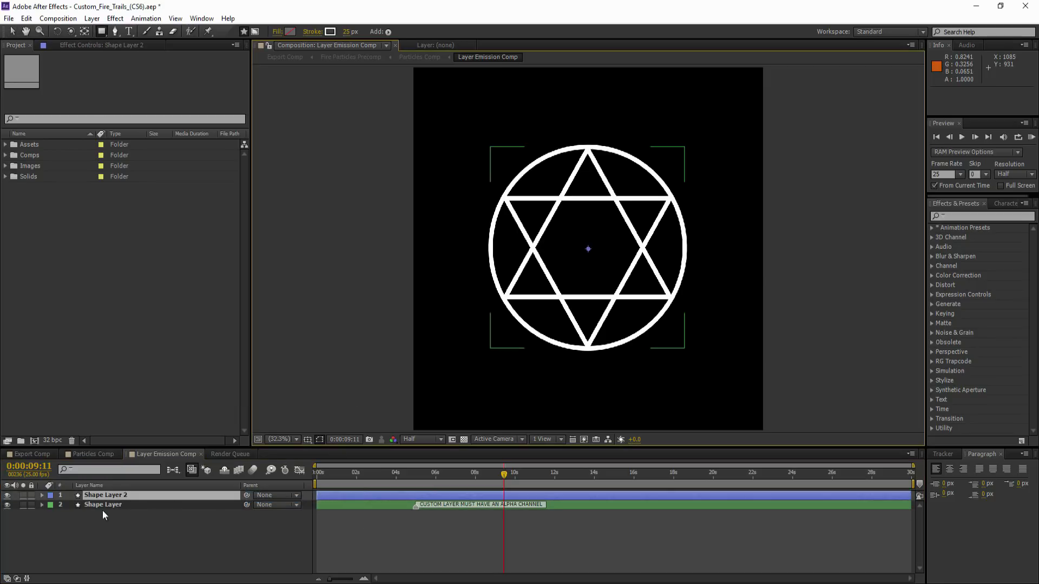
left_click(7, 504)
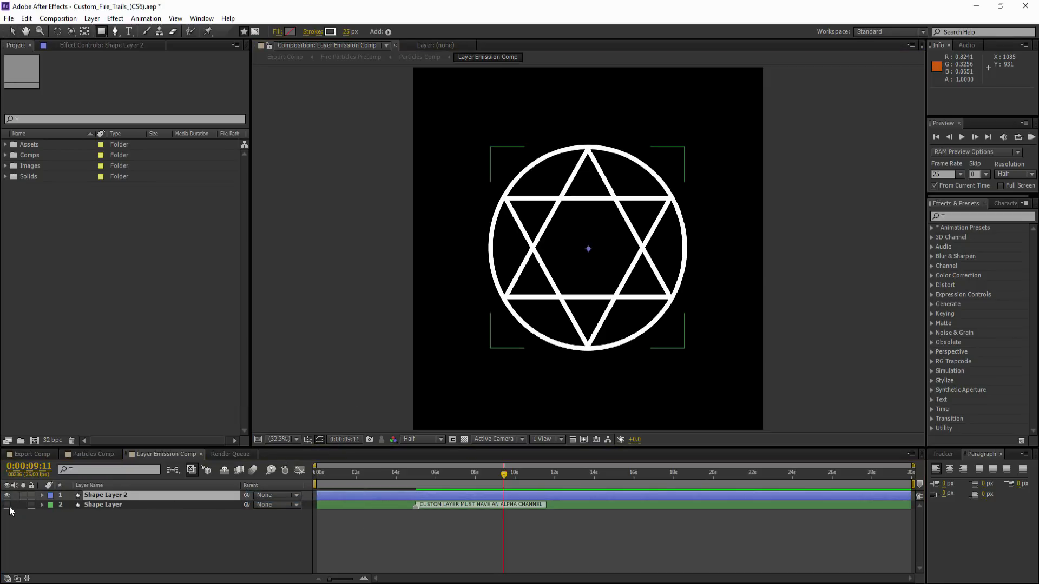
Draw a pentagon with the Polygon Tool from the comp's center, with an outer radius of about 659.
left_click(103, 34)
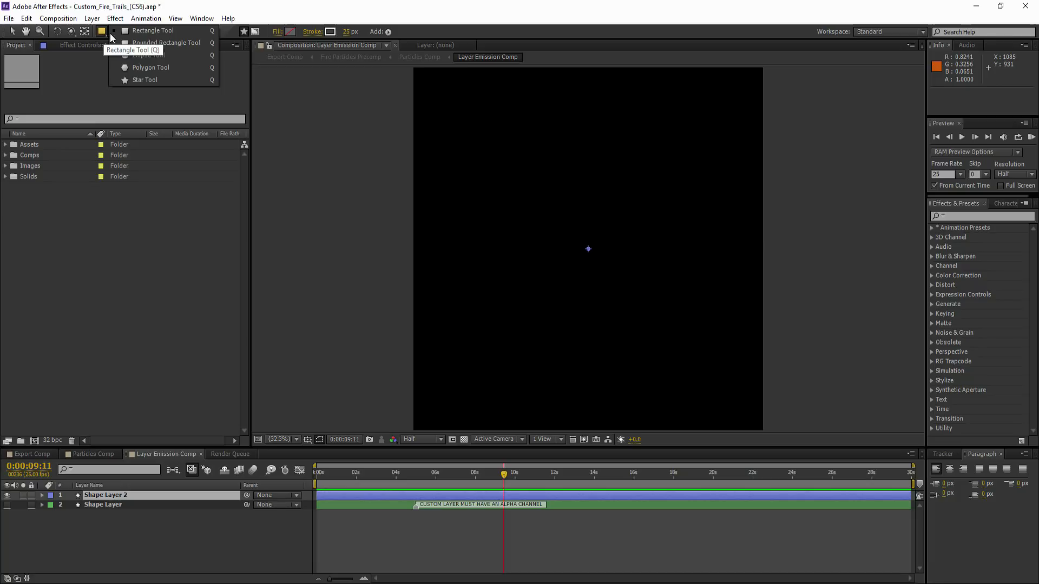
left_click(147, 67)
left_click_drag(588, 248, 506, 164)
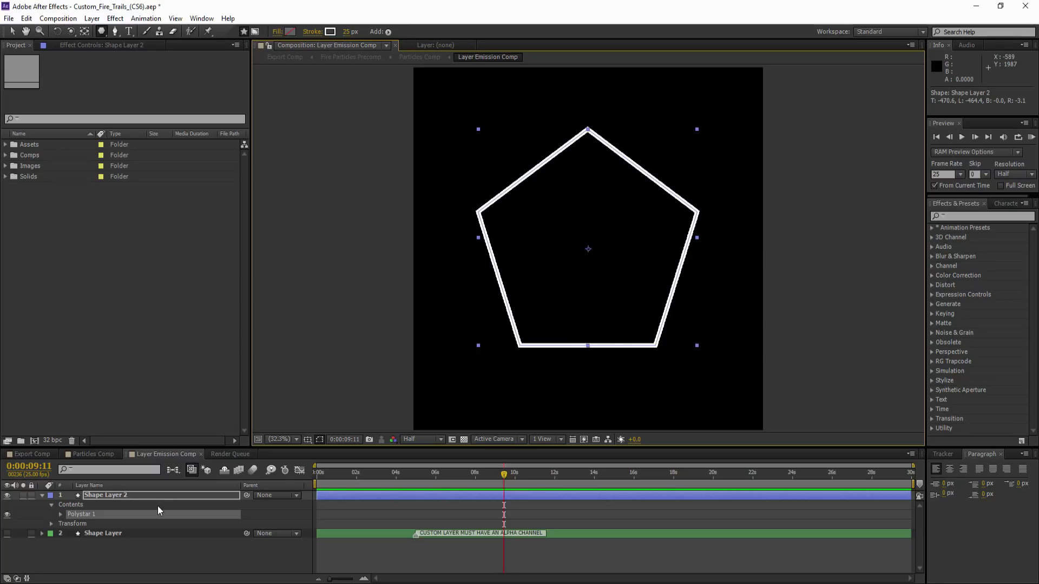
Try different Points values on the pentagon's Polystar Path 1 and undo the changes.
left_click(61, 515)
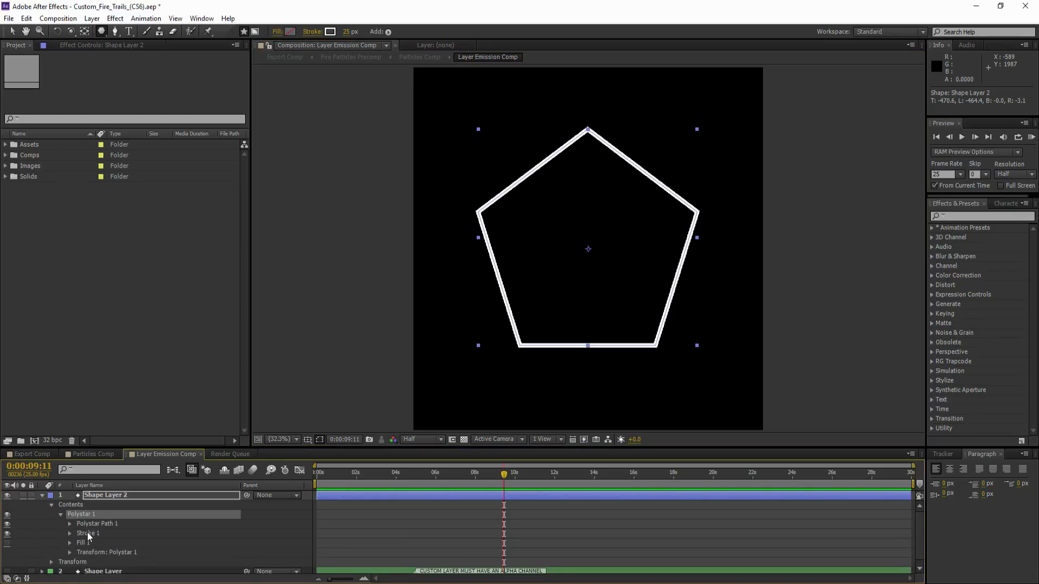
left_click(70, 524)
scroll(87, 527, "down", 1)
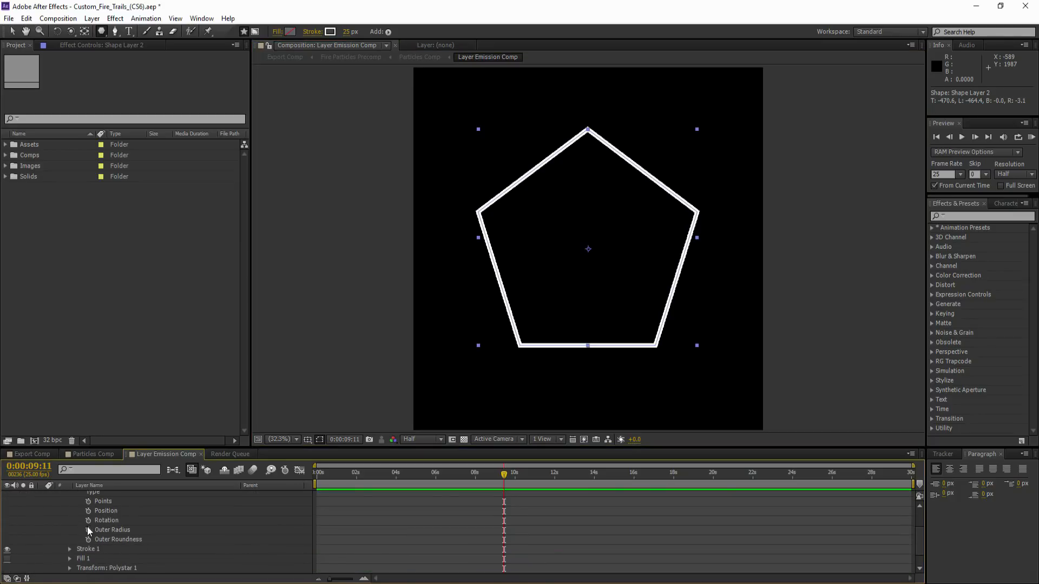
scroll(90, 530, "up", 1)
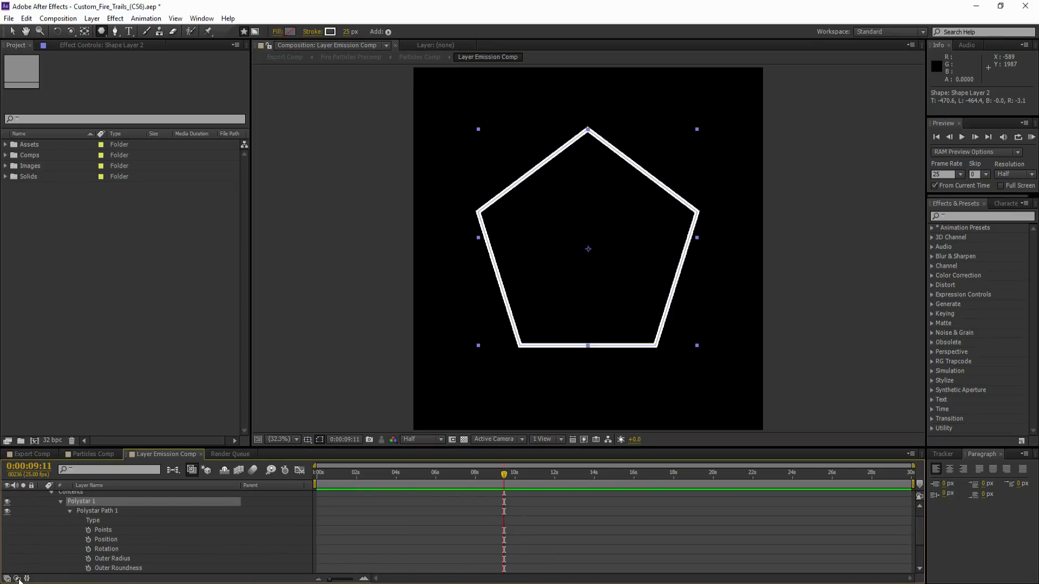
left_click(16, 578)
mouse_move(247, 530)
left_mouse_down()
mouse_move(265, 551)
mouse_move(285, 550)
mouse_move(259, 531)
mouse_move(280, 536)
mouse_move(260, 540)
mouse_move(300, 541)
mouse_move(263, 541)
left_mouse_up()
key("ctrl+z")
key("ctrl+z")
scroll(306, 545, "down", 1)
key("ctrl+z")
key("ctrl+z")
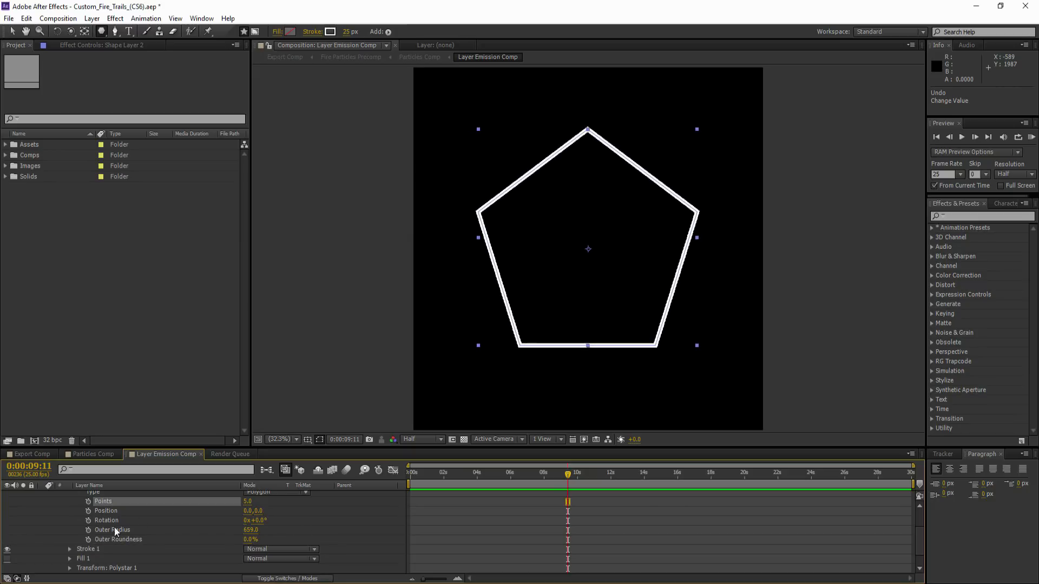
Set the pentagon's Stroke Width to 40 and collapse its path and stroke properties.
left_click(70, 549)
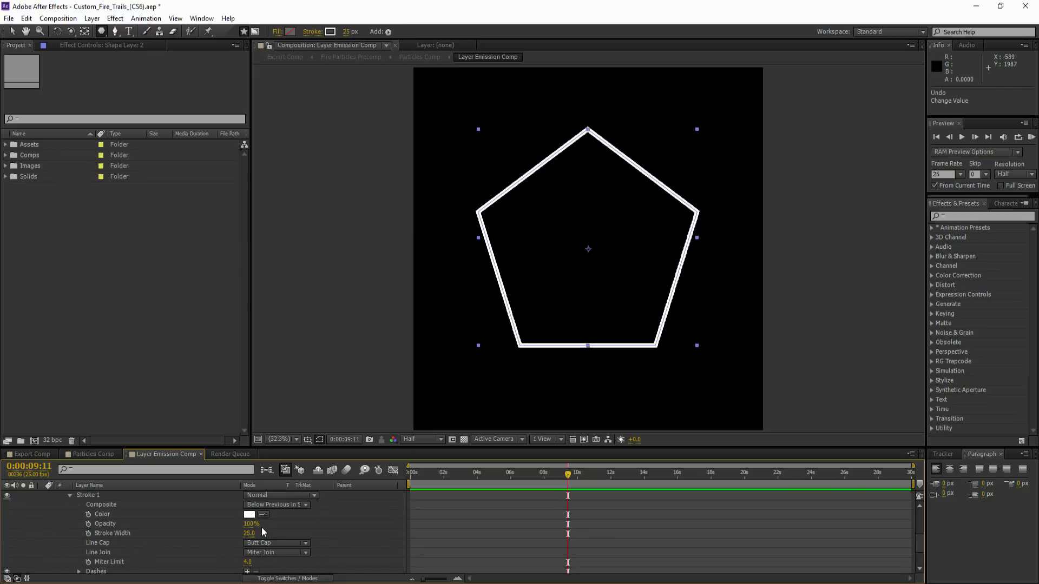
mouse_move(247, 533)
left_mouse_down()
mouse_move(385, 533)
mouse_move(295, 542)
left_mouse_up()
left_click_drag(266, 543, 282, 542)
scroll(317, 528, "down", 1)
key("ctrl+z")
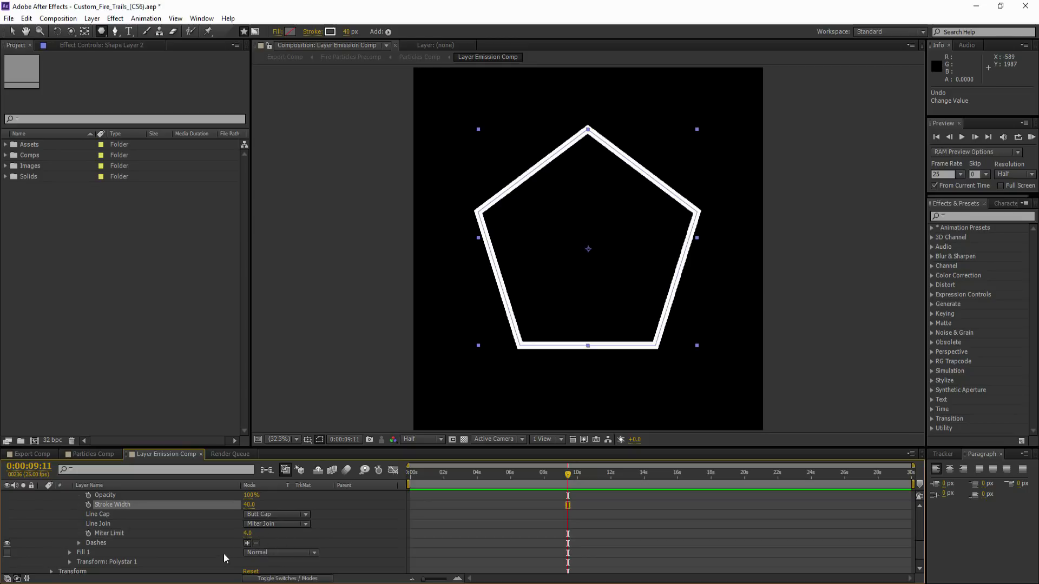
scroll(90, 542, "up", 5)
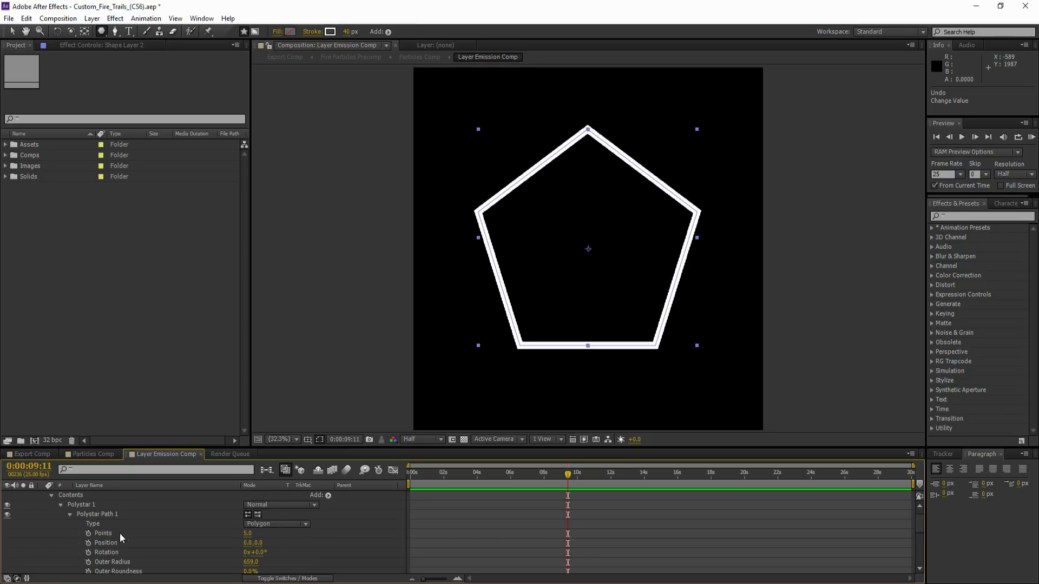
left_click(70, 515)
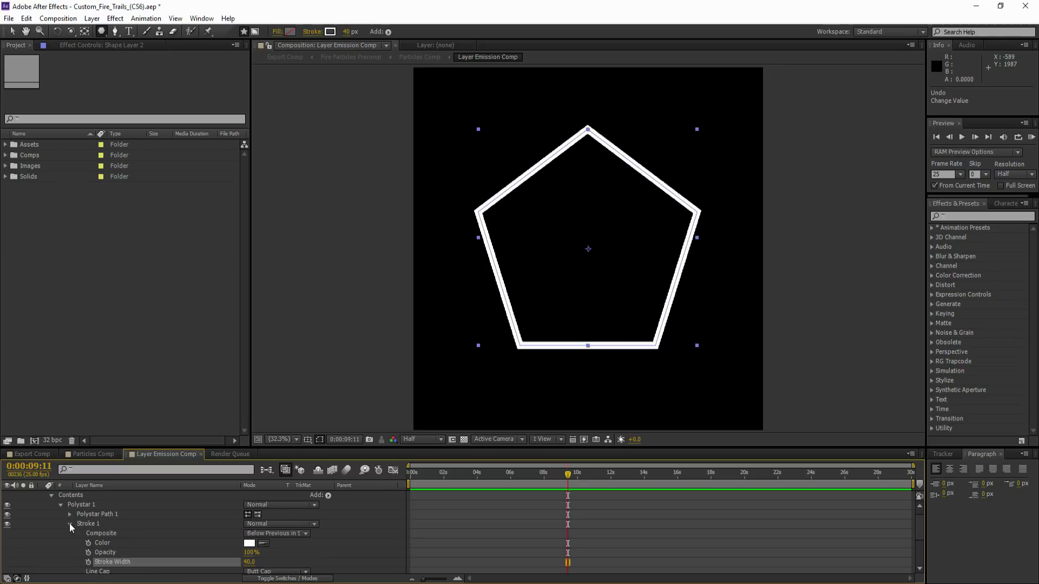
left_click(69, 524)
scroll(128, 520, "up", 1)
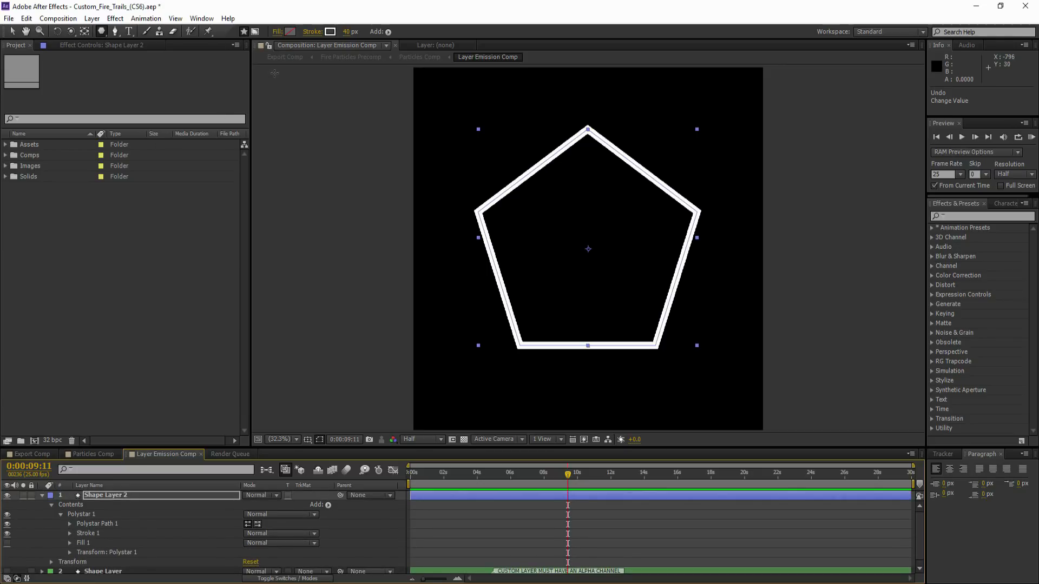
Add Trim Paths to the pentagon's Polystar 1 group and expand its properties.
left_click(388, 32)
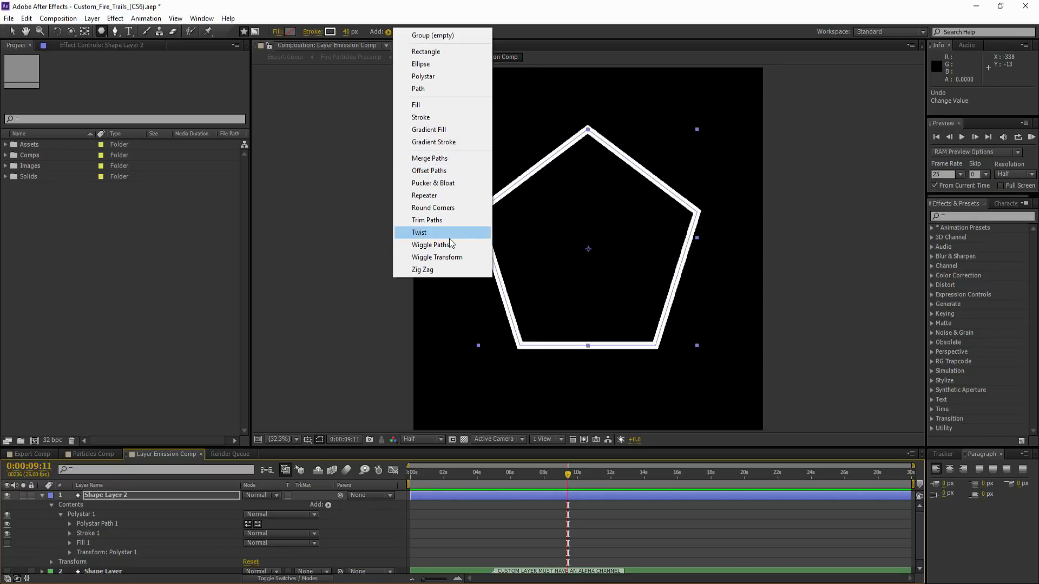
left_click(433, 220)
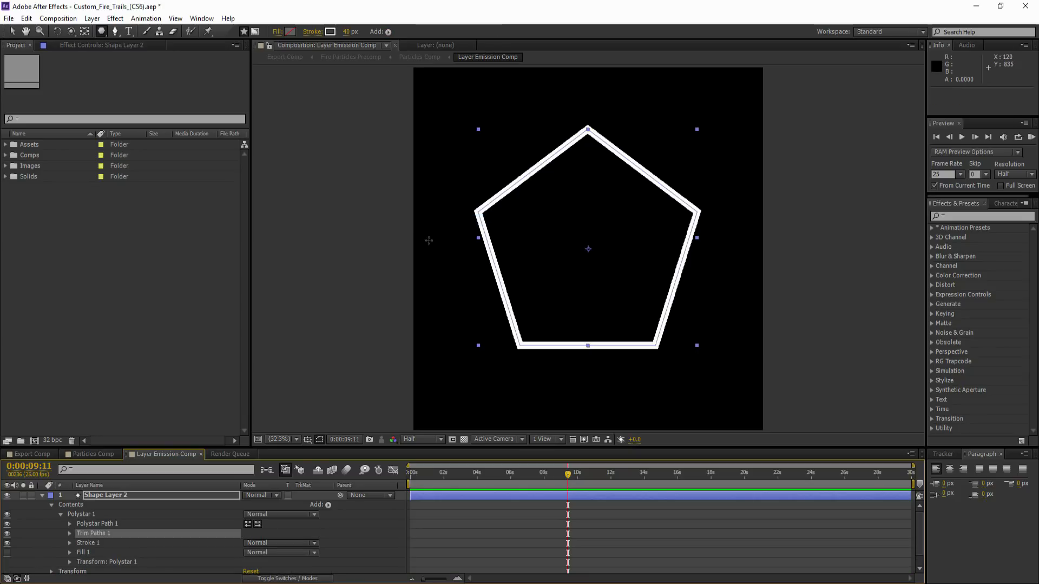
left_click(69, 539)
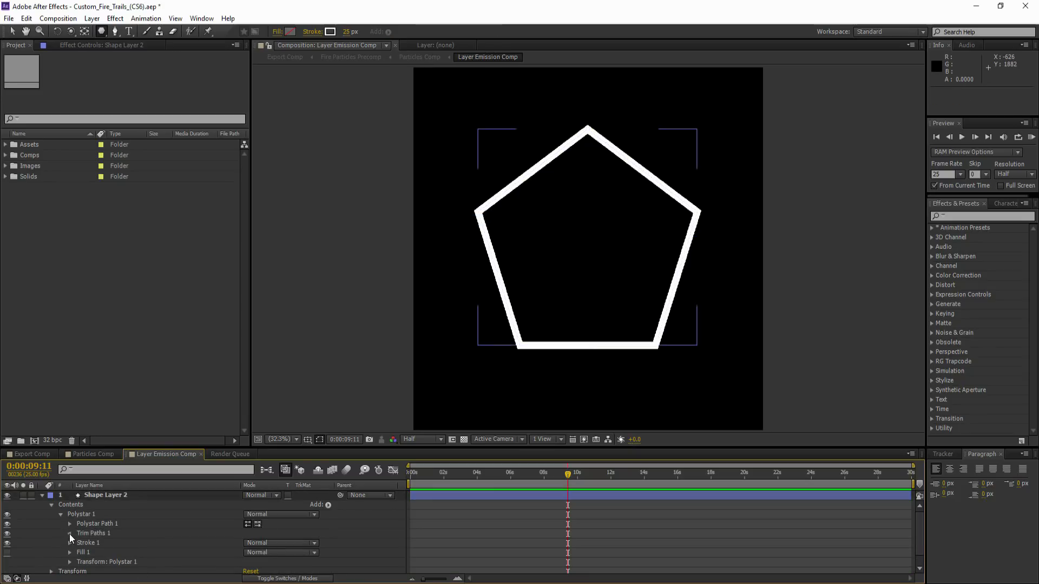
left_click(69, 534)
Keyframe the Trim Paths Start from 100% at 0:00:00:00 to 0% at 0:00:01:24.
left_click_drag(250, 539, 309, 542)
left_click(389, 495)
left_click(410, 481)
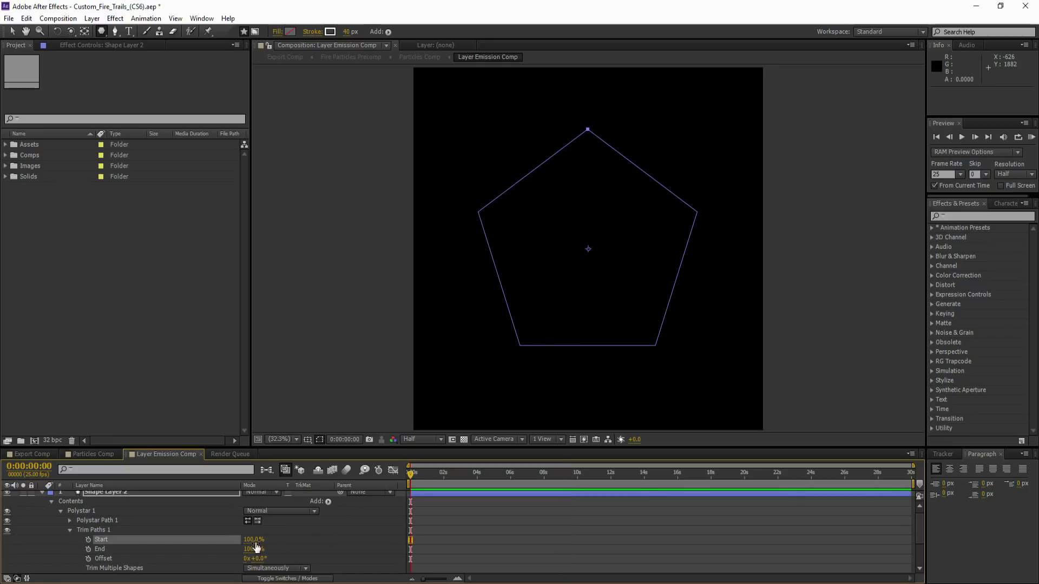
mouse_move(263, 540)
left_mouse_down()
mouse_move(253, 540)
mouse_move(272, 540)
left_mouse_up()
left_click(88, 540)
left_click_drag(413, 476, 443, 474)
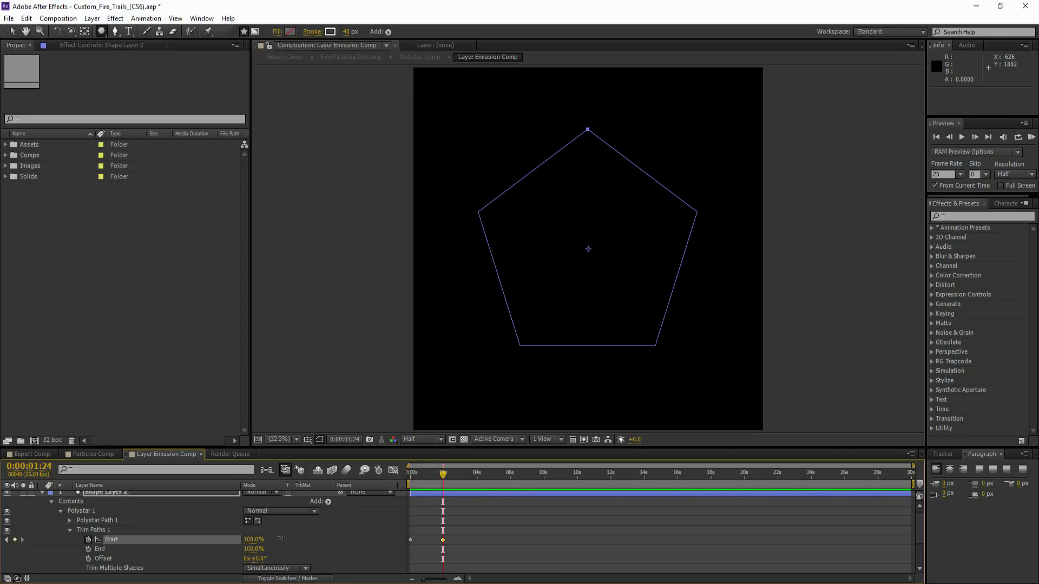
left_click_drag(252, 540, 191, 539)
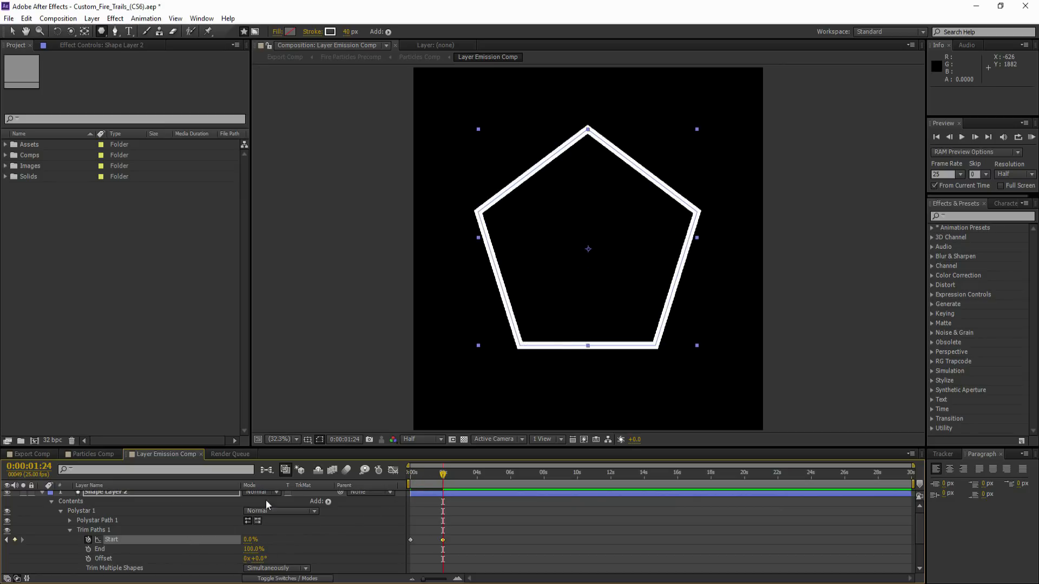
scroll(131, 501, "up", 1)
Reduce Shape Layer 2's Stroke Width to about 29.6 and collapse the stroke properties.
left_click(109, 495)
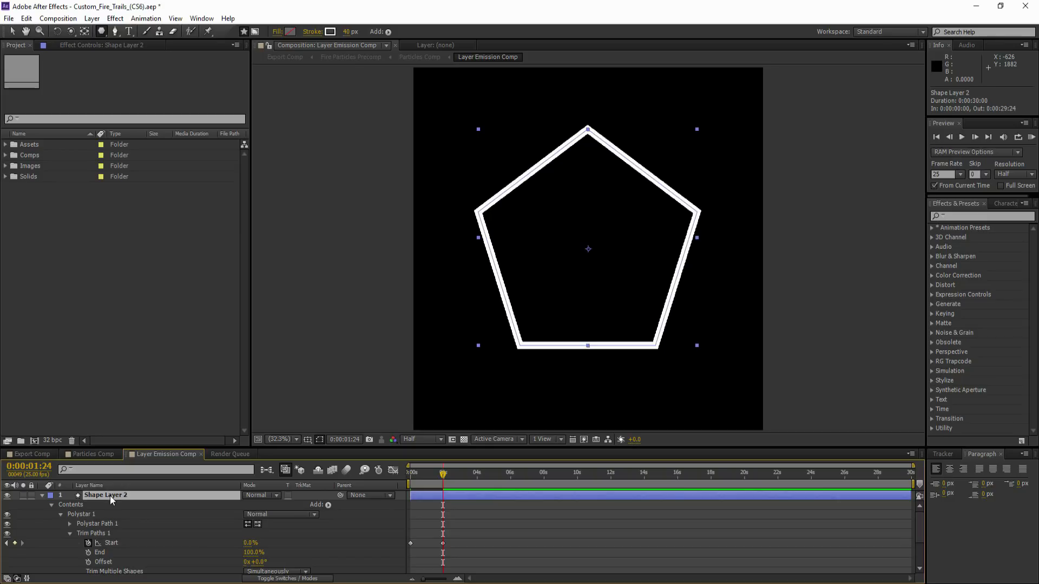
left_click(69, 533)
left_click(69, 543)
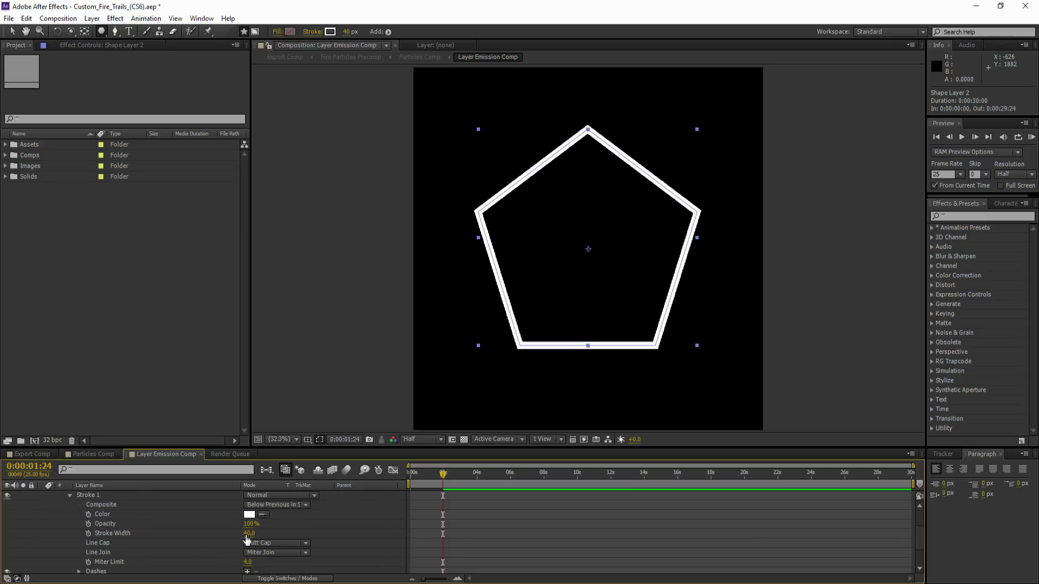
left_click_drag(247, 535, 157, 539)
scroll(107, 527, "up", 2)
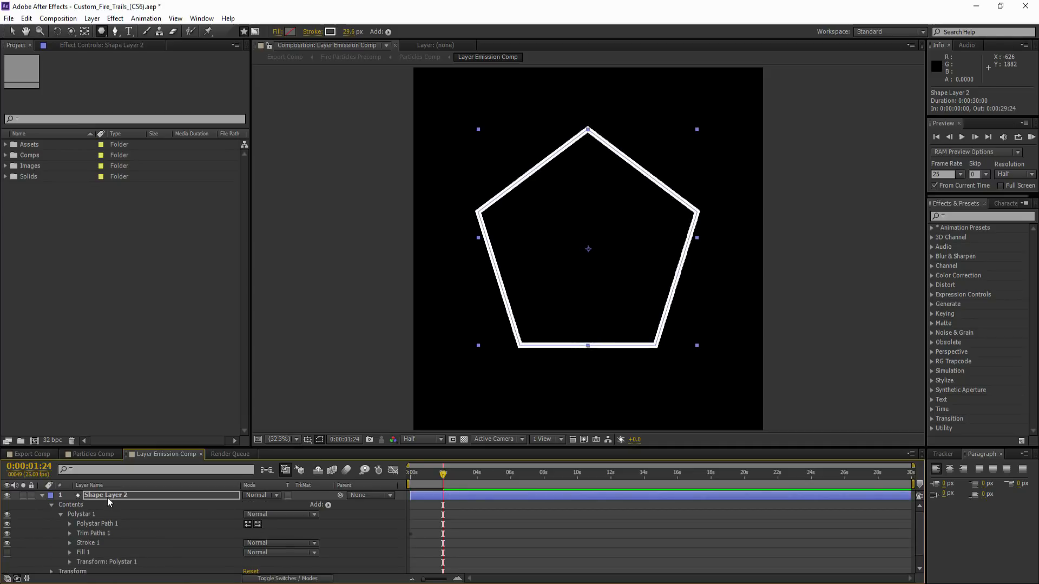
Duplicate Shape Layer 2 and expand the copy's Polystar Path 1 properties.
left_click(110, 499)
key("ctrl+d")
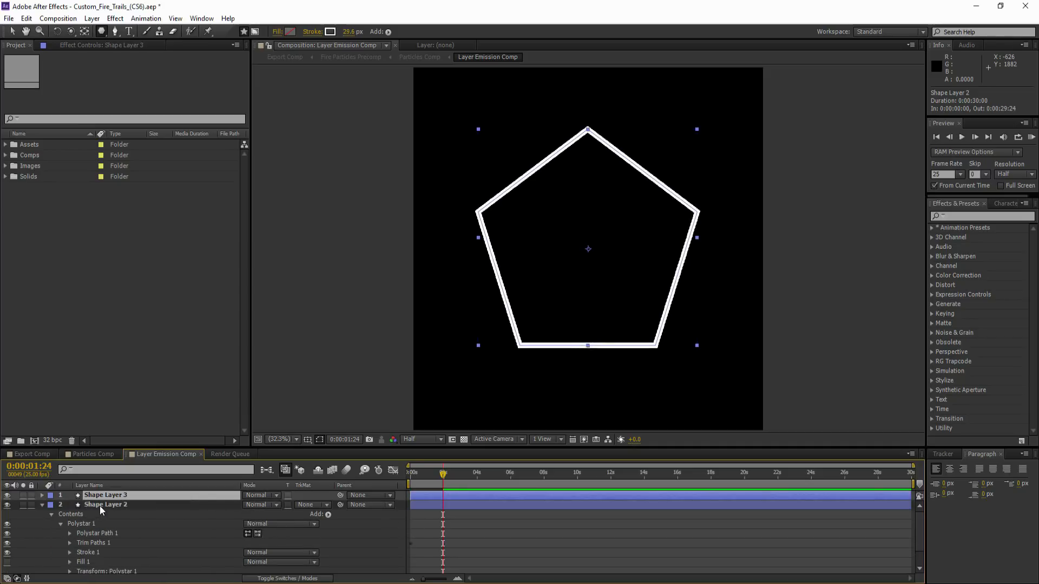
left_click(43, 496)
left_click(51, 505)
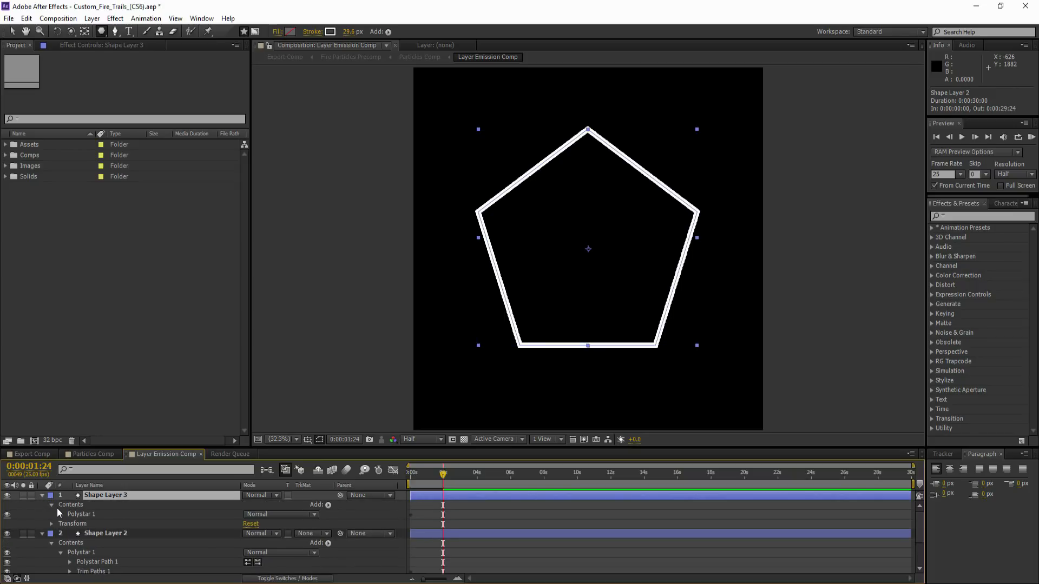
left_click(61, 515)
left_click(70, 524)
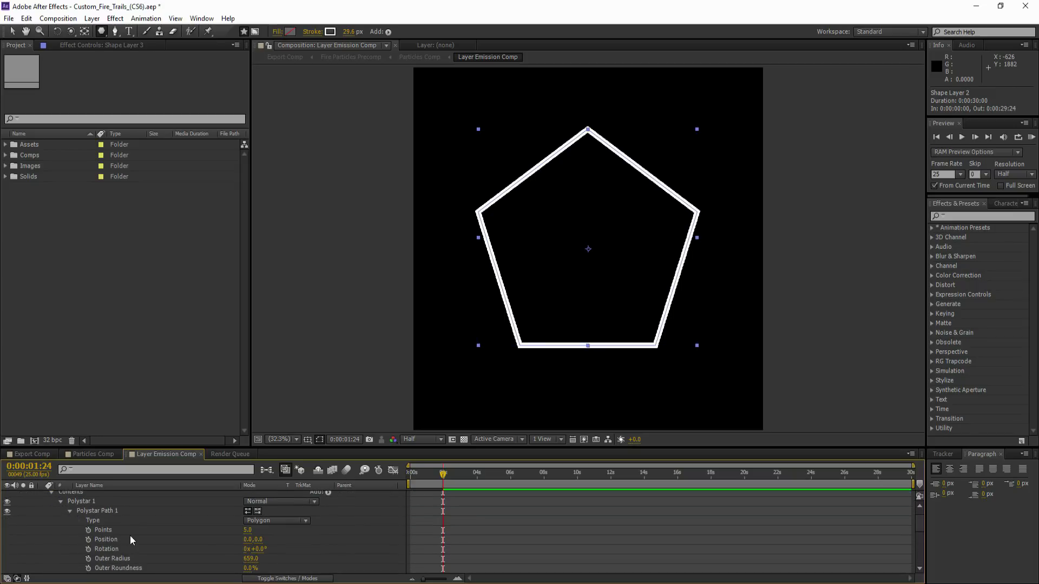
Rotate the duplicate polygon's path about 46°, reduce its Outer Radius to about 539, and scrub through the start of the animation.
mouse_move(258, 549)
left_mouse_down()
mouse_move(281, 548)
mouse_move(249, 530)
left_mouse_up()
key("ctrl+z")
key("ctrl+z")
scroll(258, 550, "down", 2)
left_click_drag(251, 530, 191, 538)
left_click_drag(408, 479, 447, 485)
Set the duplicate polygon's Points to 3 to make it a triangle.
scroll(293, 523, "up", 1)
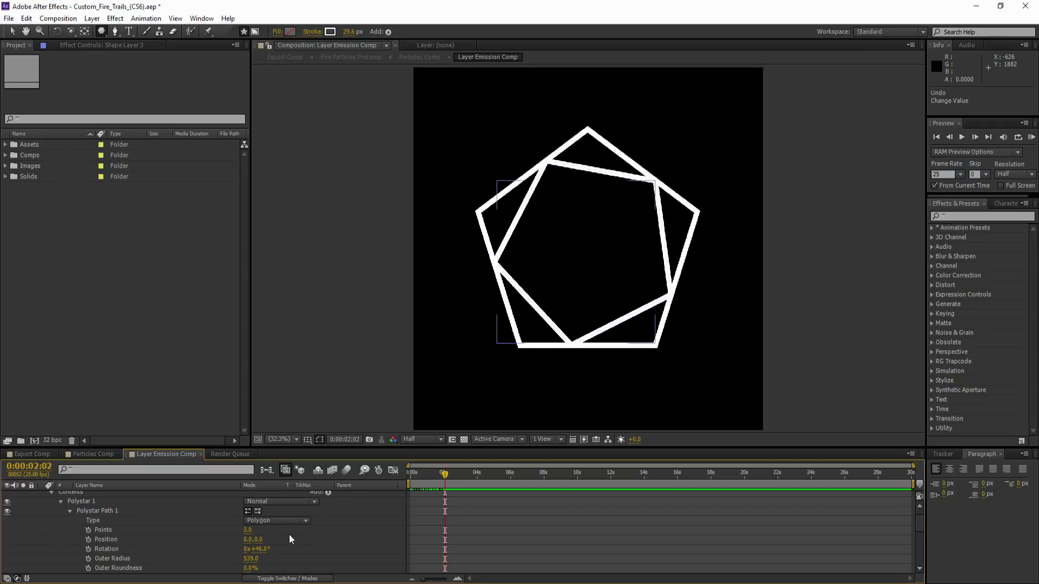
type("3")
key("Return")
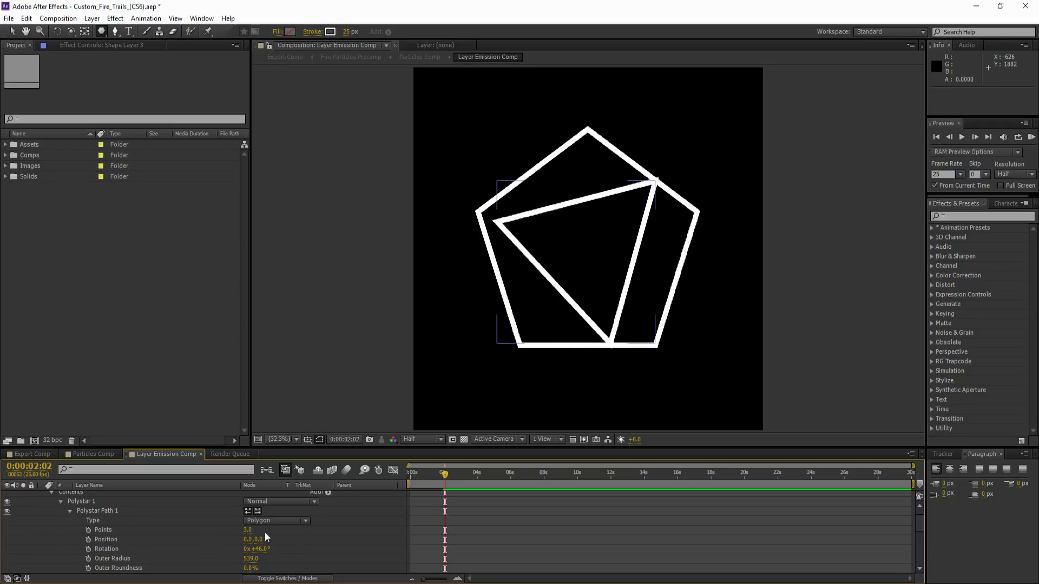
Undo the duplicate polygon's Points change and view the fire trails in the Particles Comp at 0:00:03:03, with the whole frame fitted.
key("ctrl+z")
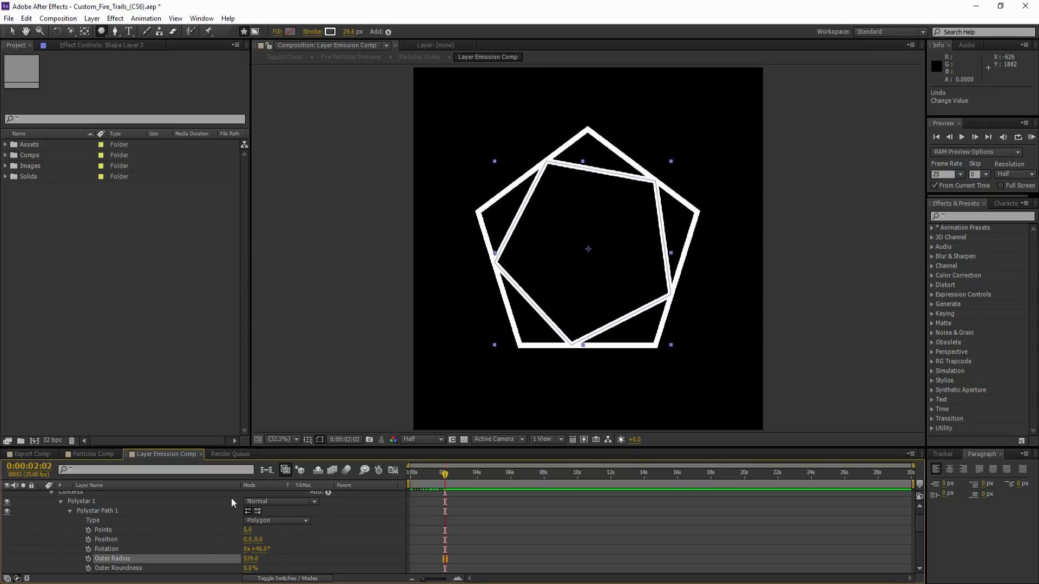
left_click(85, 454)
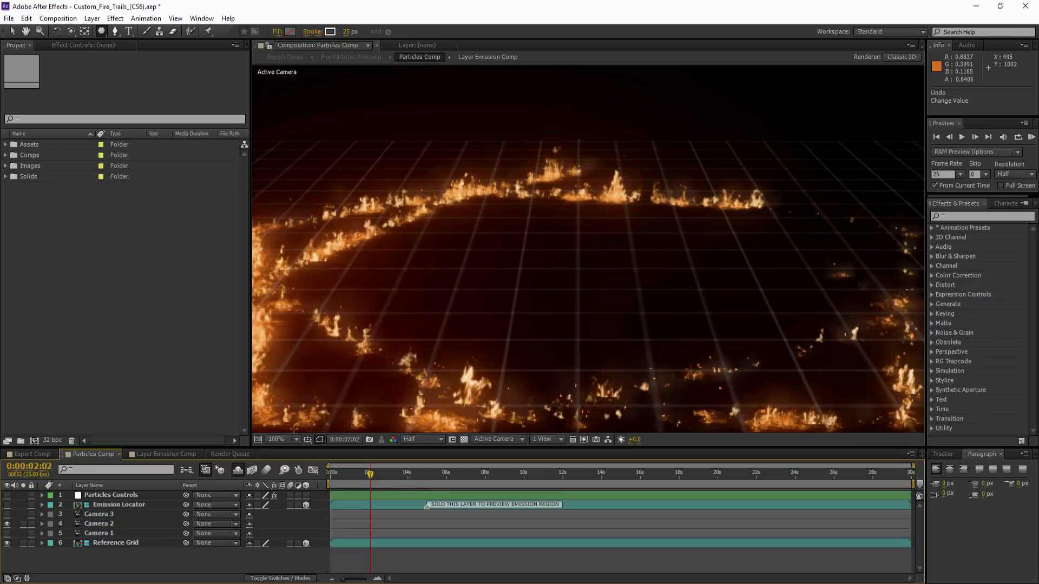
left_click(284, 439)
left_click(295, 237)
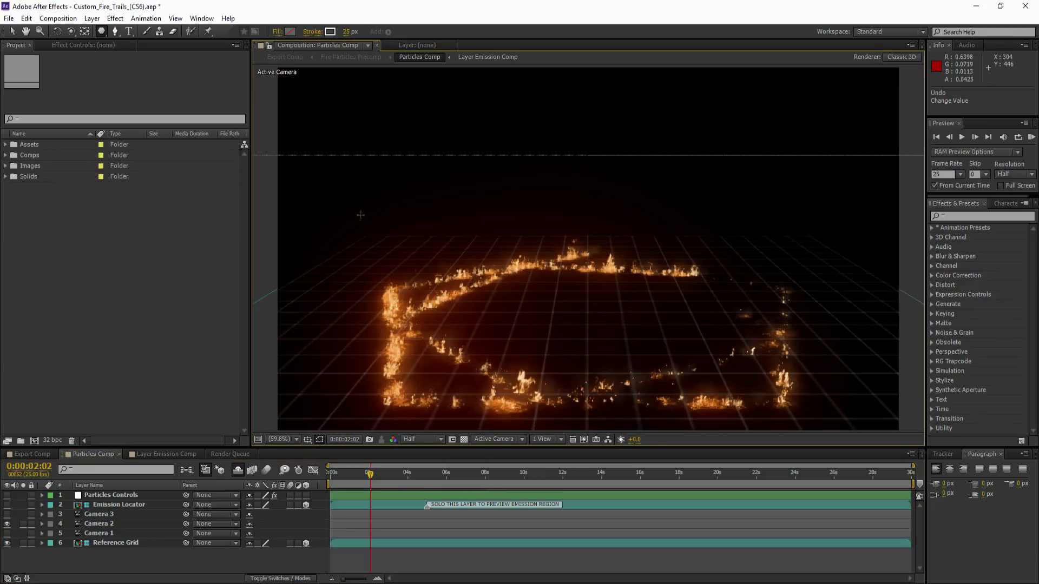
left_click(12, 31)
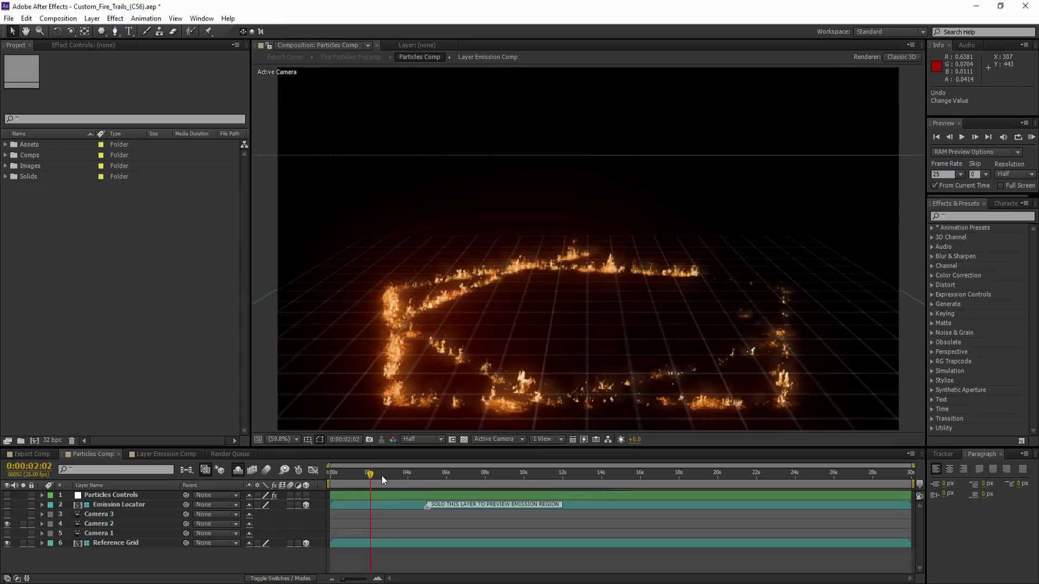
left_click(390, 473)
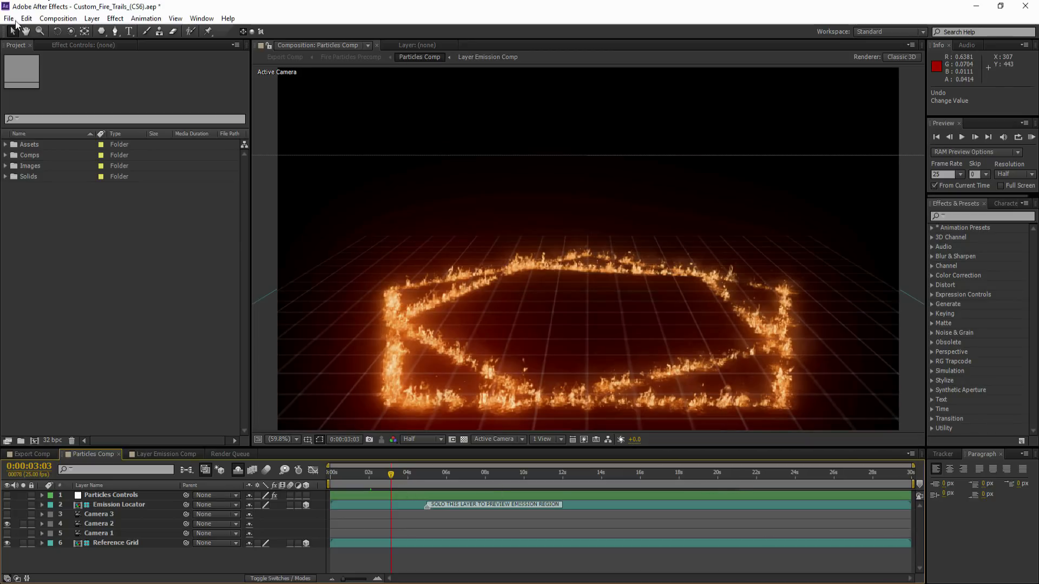
Open Fluid_Heat_Distortion_(CS6).aep from the Project File 15 folder, discarding the changes to the current project.
left_click(15, 21)
left_click(40, 42)
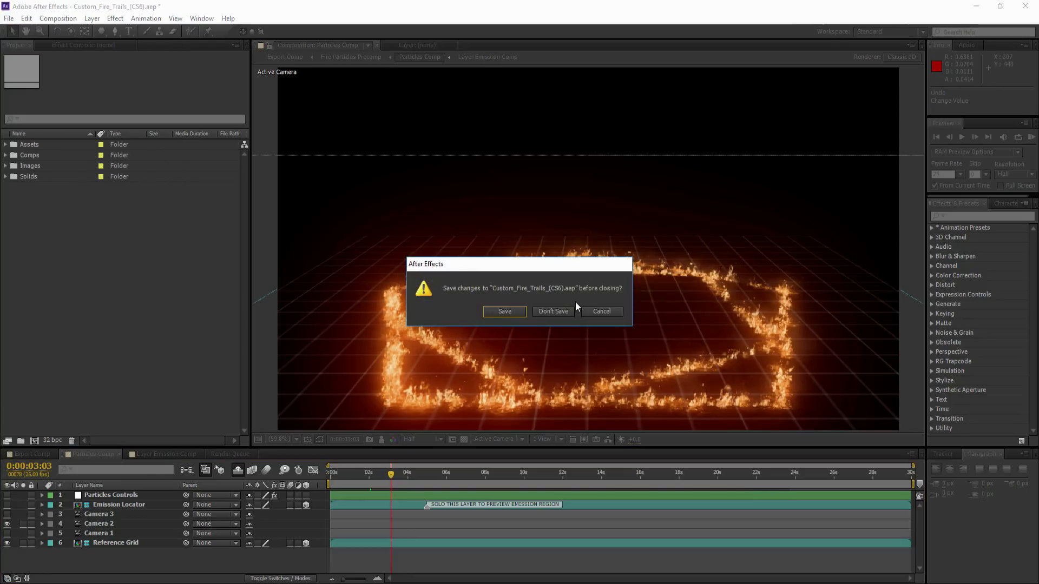
left_click(557, 314)
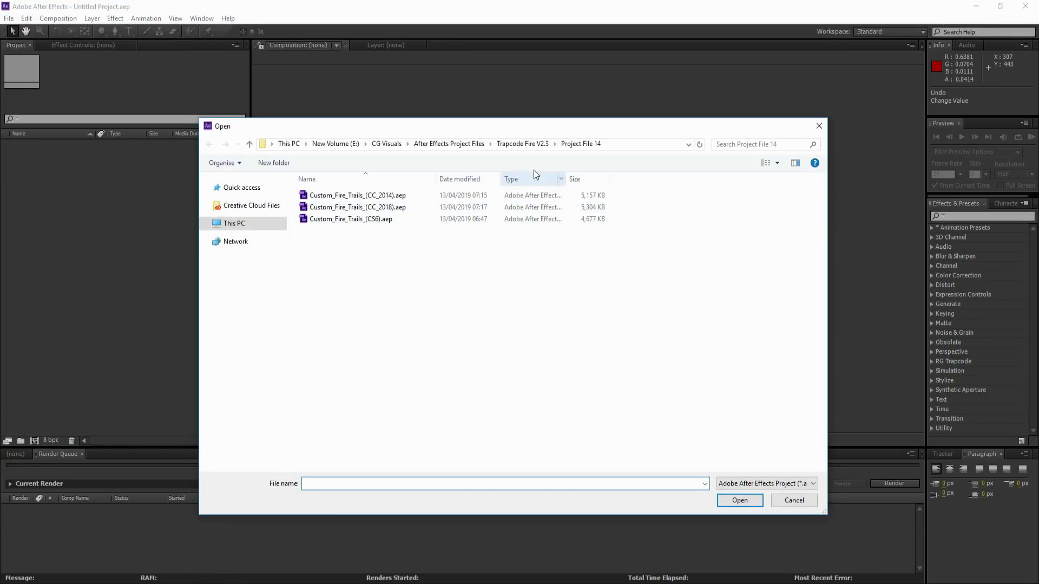
left_click(521, 145)
double_click(348, 397)
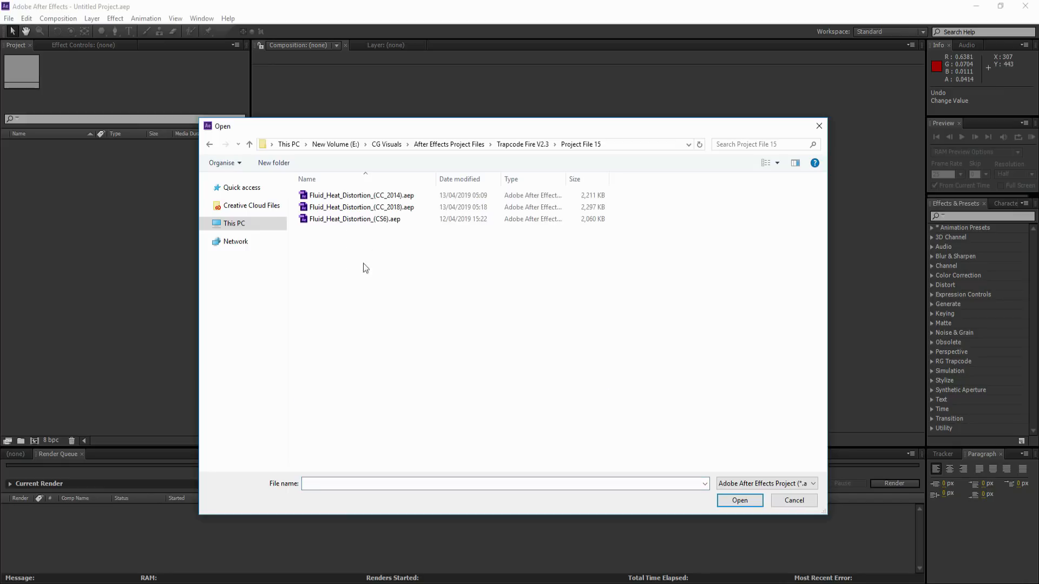
left_click(355, 219)
left_click(739, 500)
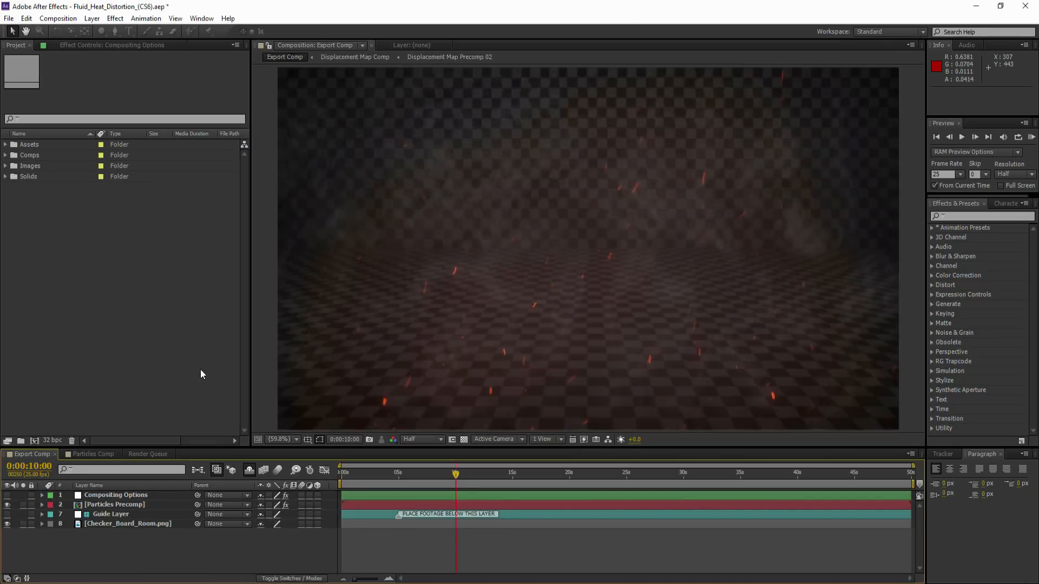
right_click(77, 255)
mouse_move(150, 301)
left_click(244, 310)
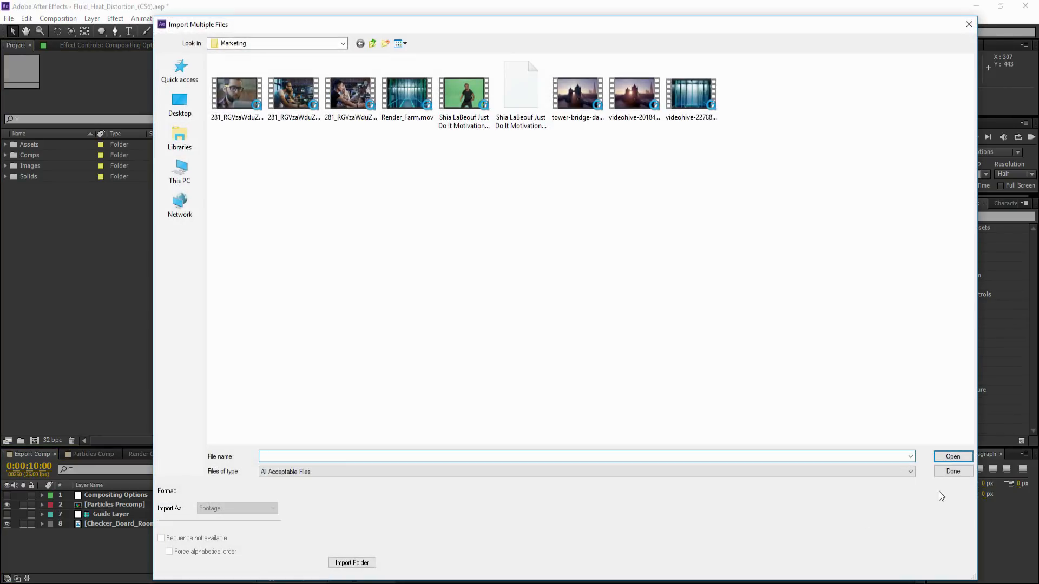
left_click(969, 24)
Import Nordic Nature (1).jpg from the Nordic Nature folder inside the stock library's Photos folder.
right_click(130, 230)
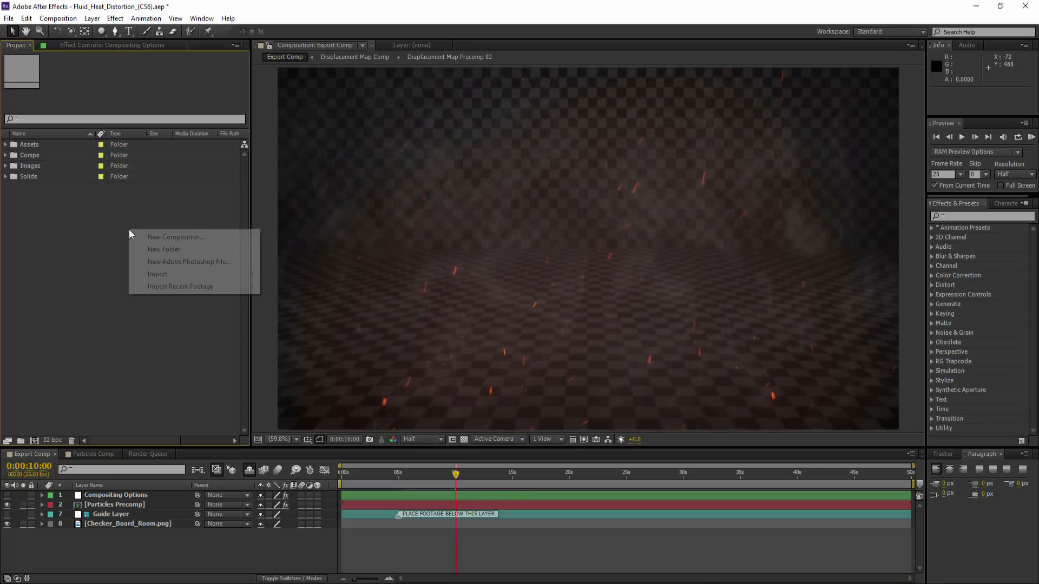
mouse_move(232, 274)
left_click(274, 277)
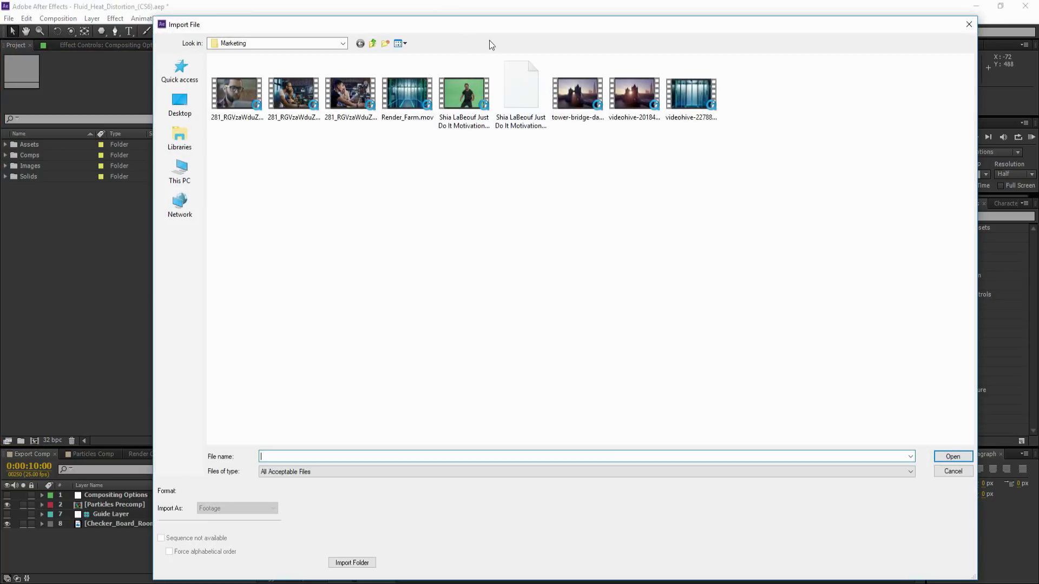
left_click(372, 44)
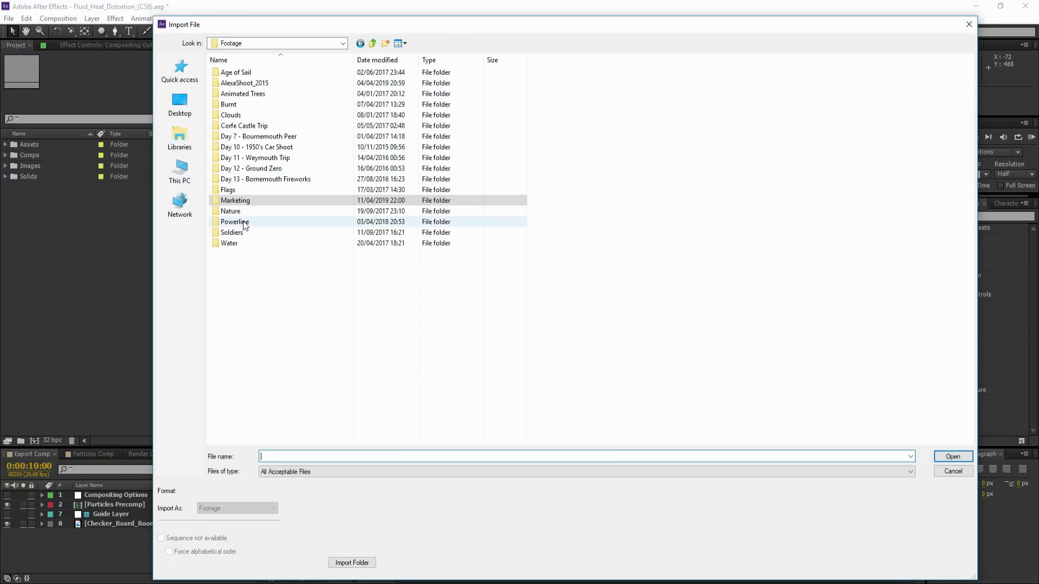
left_click(373, 44)
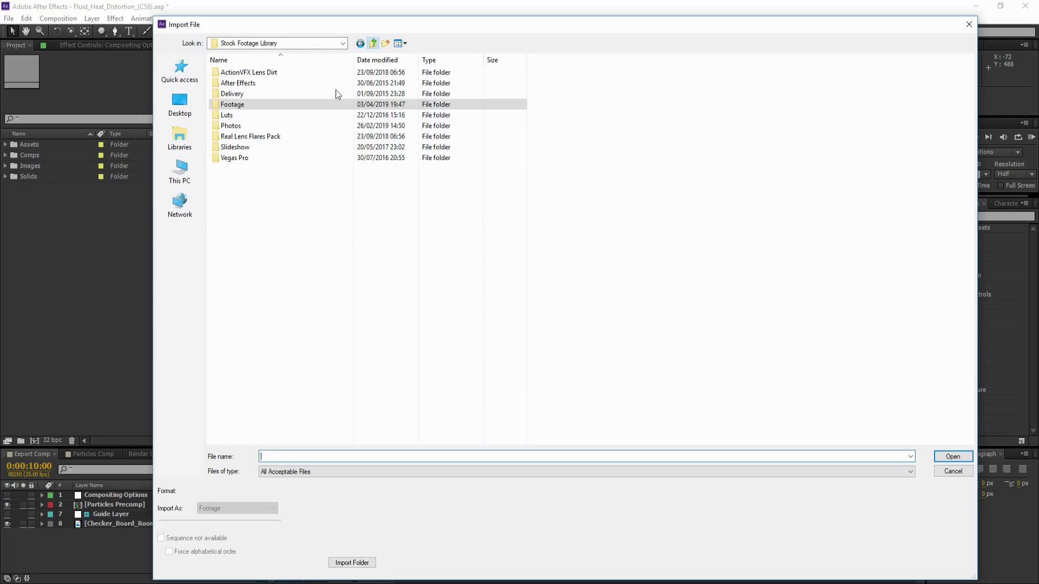
double_click(239, 126)
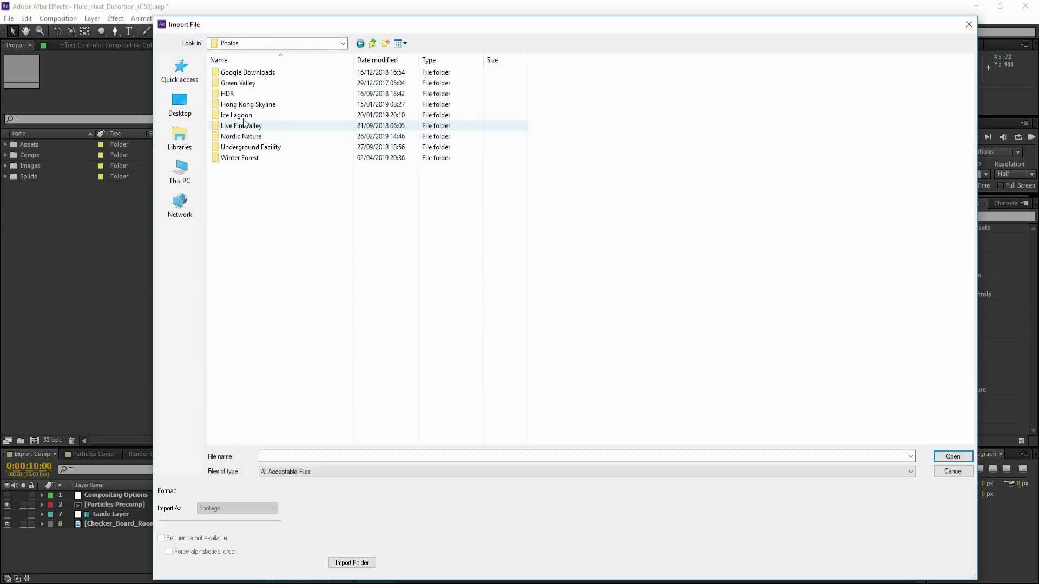
double_click(242, 138)
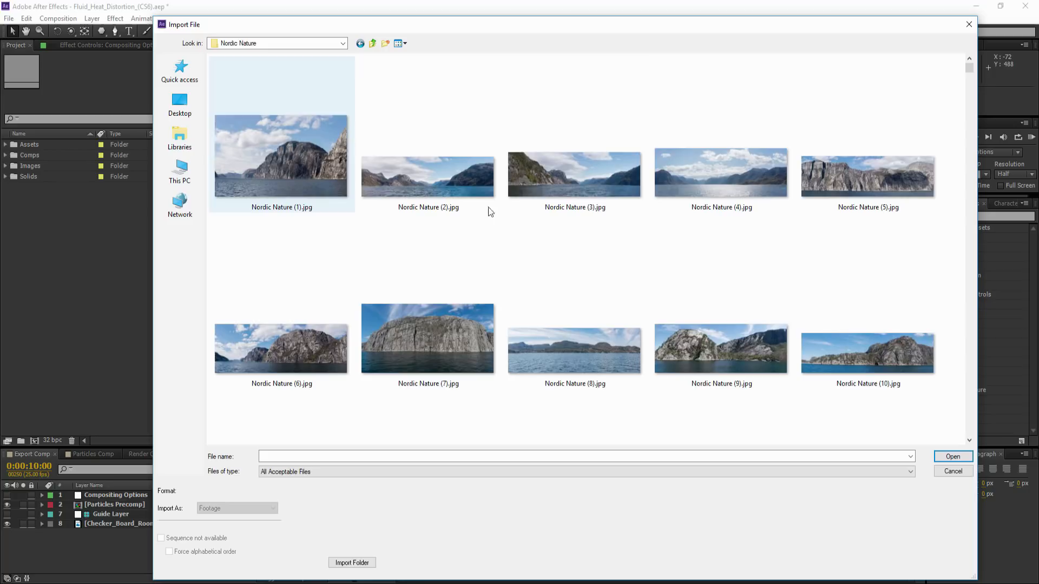
left_click(297, 170)
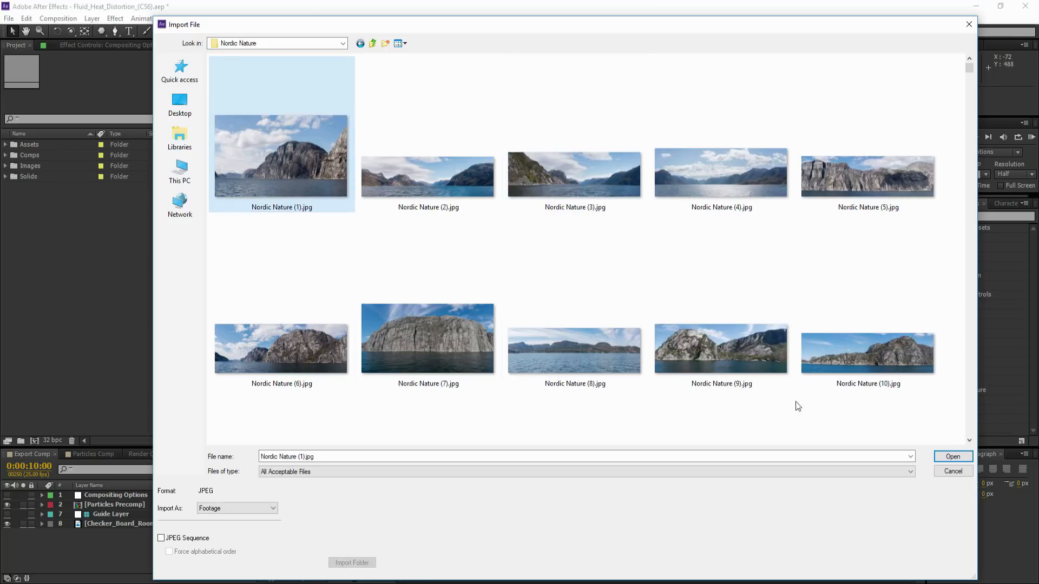
left_click(952, 458)
Place Nordic Nature (1).jpg below the Guide Layer in the Export Comp at 31% scale and preview the heat distortion.
left_click_drag(41, 180, 124, 520)
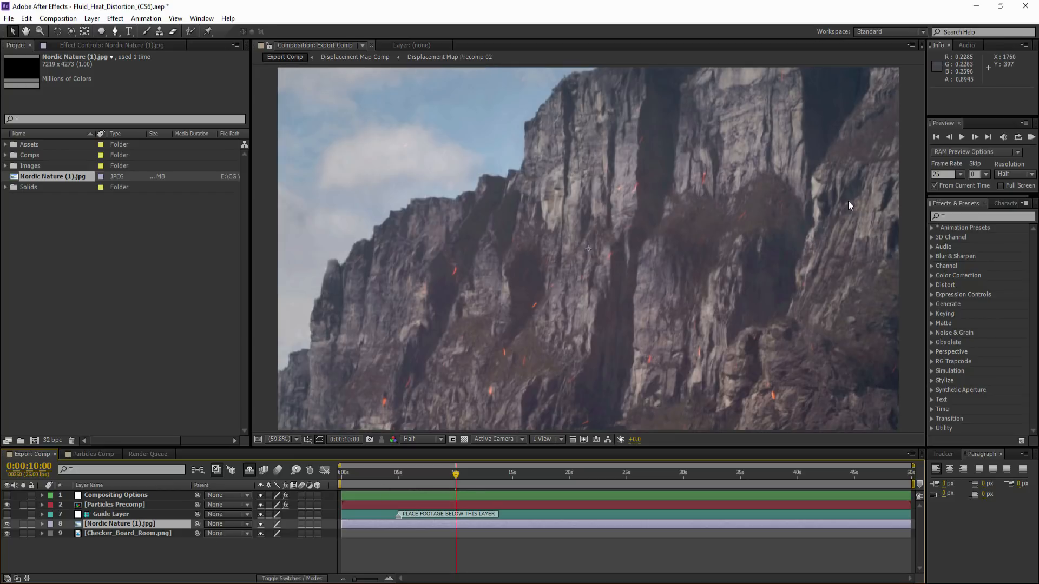
key("s")
mouse_move(277, 533)
left_mouse_down()
mouse_move(242, 531)
mouse_move(259, 537)
left_mouse_up()
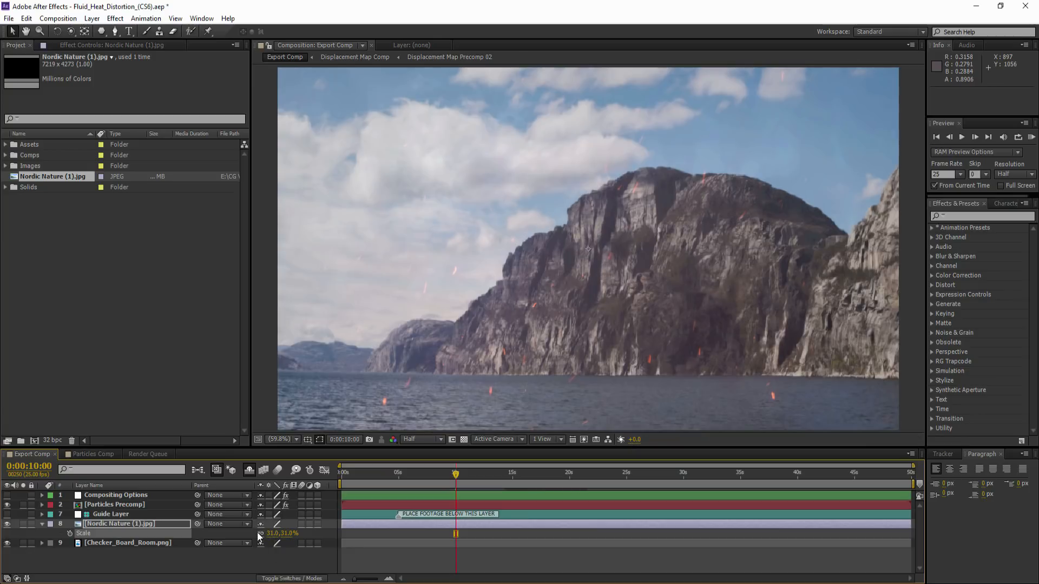
left_click(1031, 138)
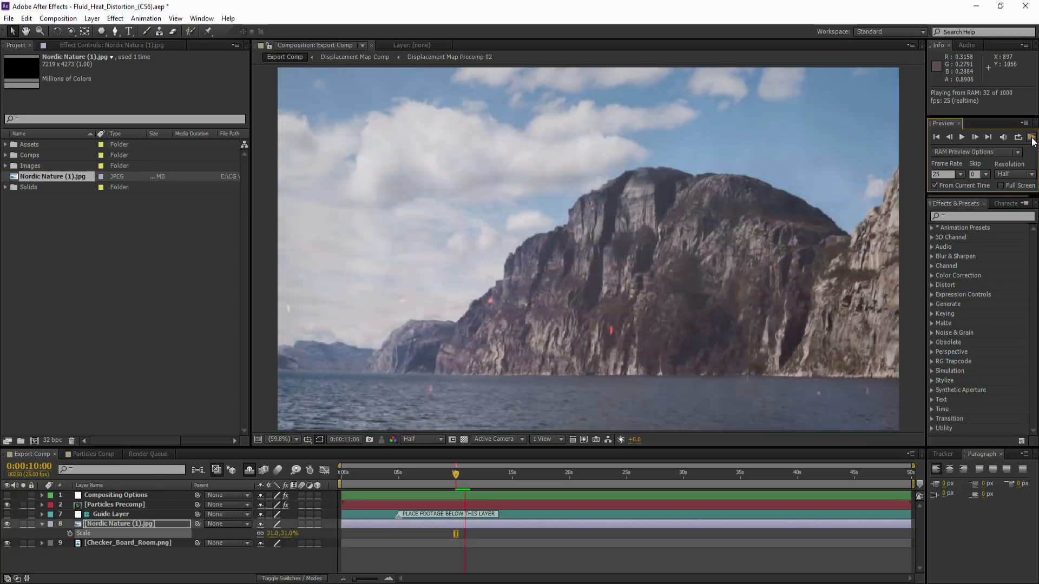
left_click(1032, 138)
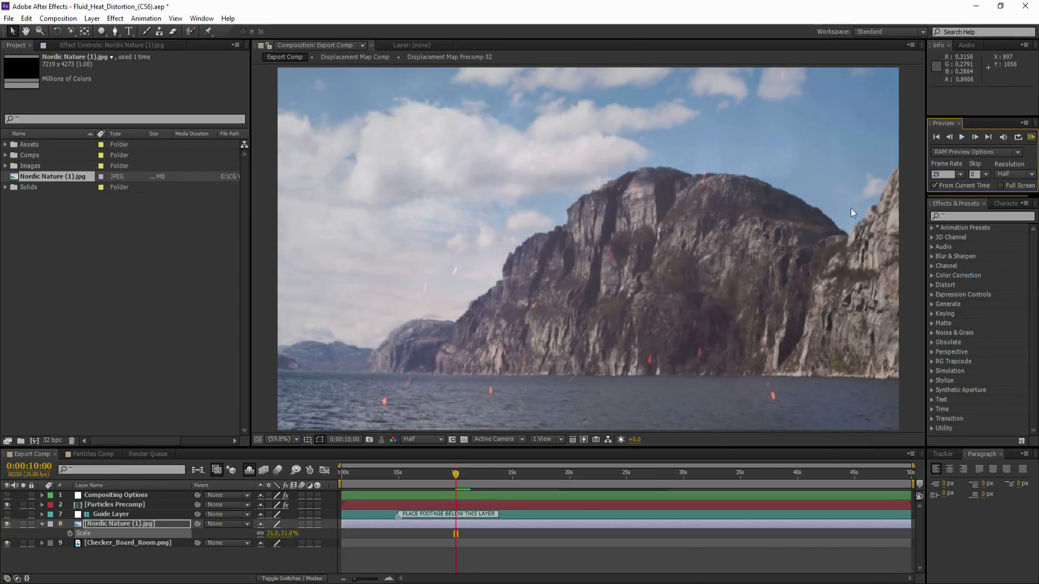
Reveal the shy layers in the Particles Comp and expand the Physics and Air settings of Floating Embers' Particular effect.
left_click(92, 454)
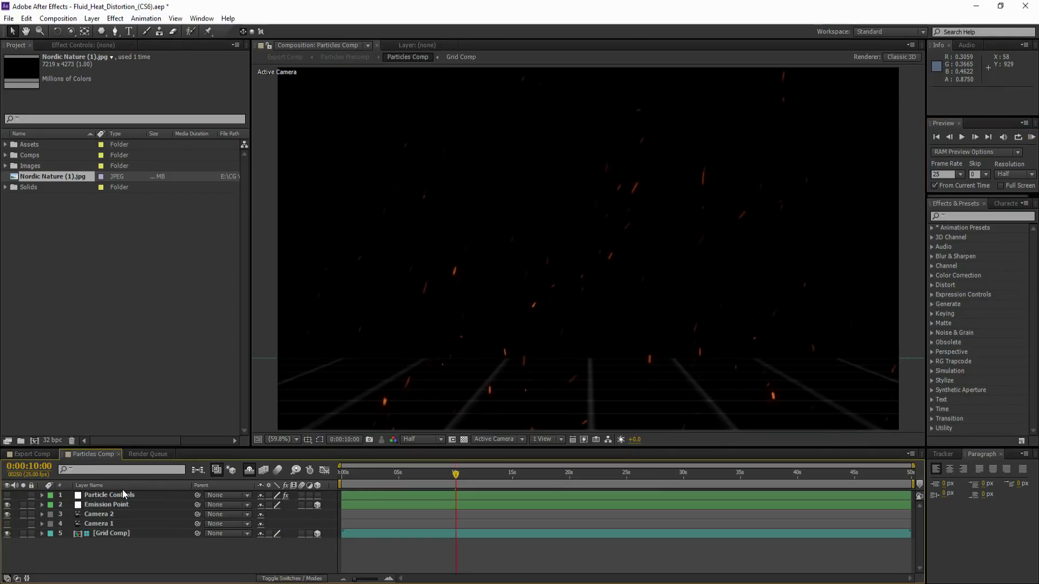
left_click(250, 471)
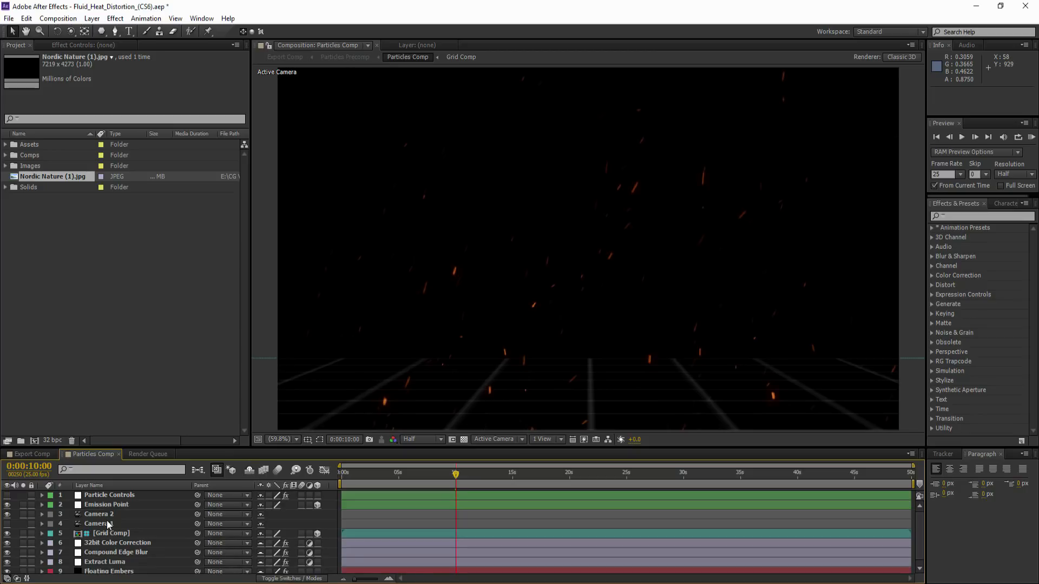
left_click(105, 571)
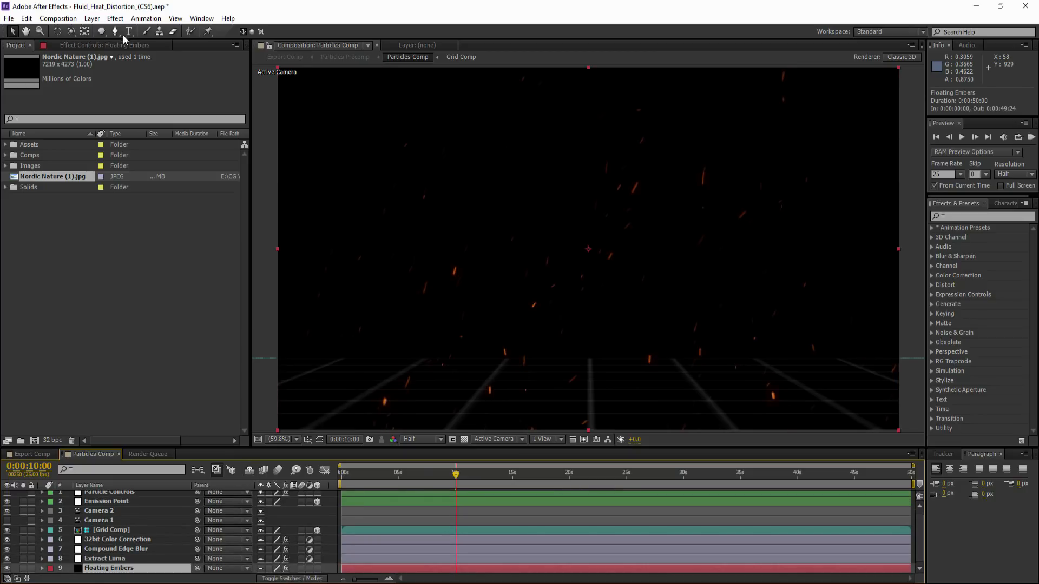
left_click(124, 45)
left_click(14, 166)
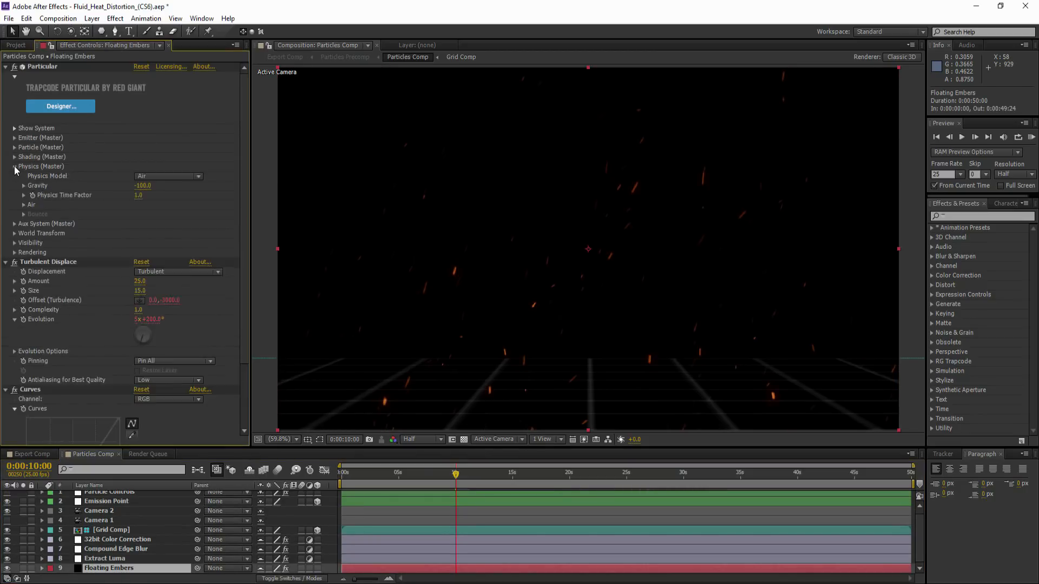
left_click(22, 206)
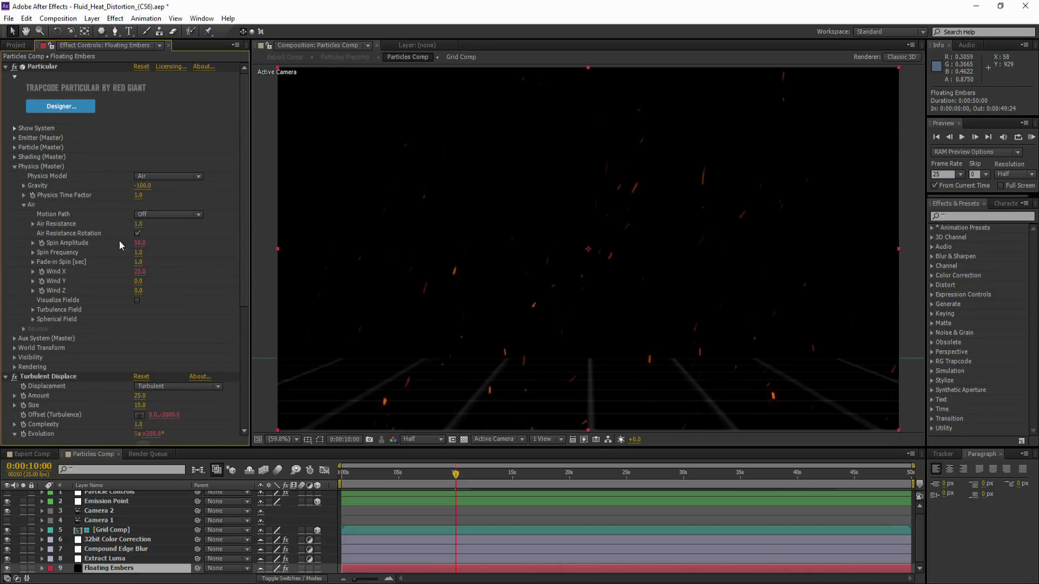
Set the Gravity of Floating Embers' Particular physics to -50.
left_click_drag(144, 189, 155, 188)
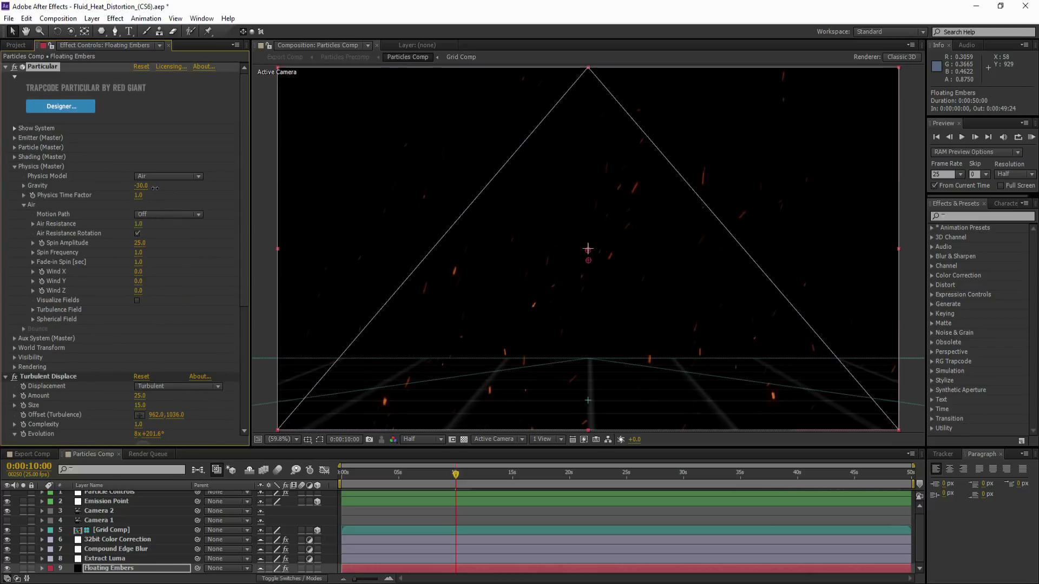
left_click(143, 188)
type("-")
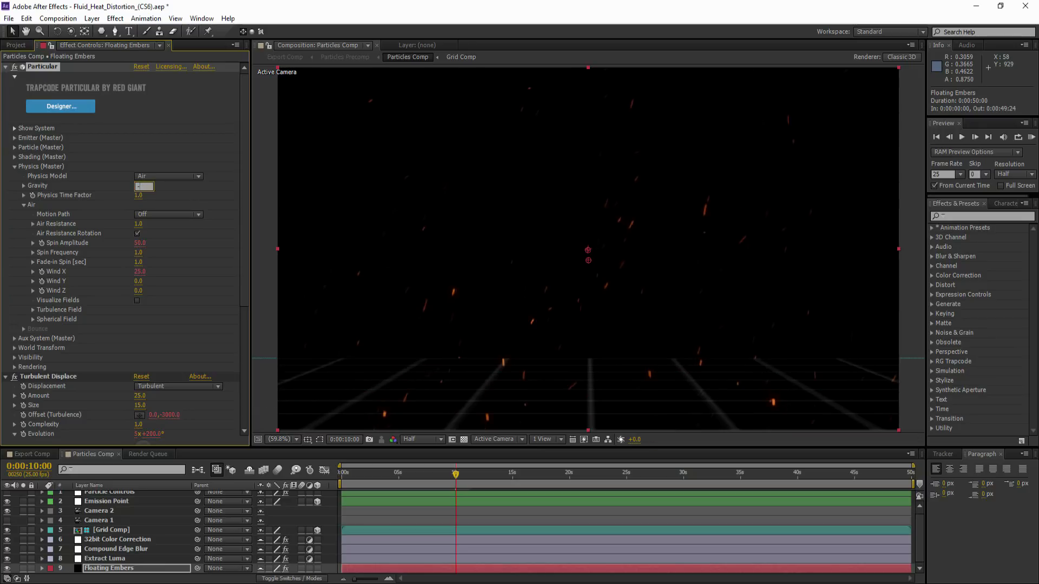
type("50")
key("Return")
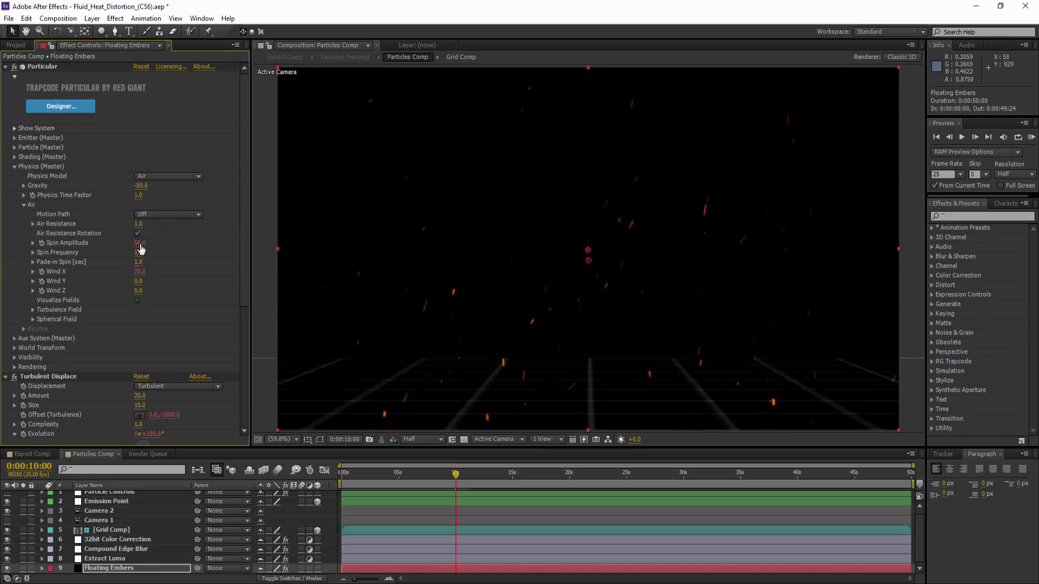
Raise the Wind Turbulence slider on the Particle Controls layer to about 107.
scroll(107, 495, "up", 1)
left_click(108, 495)
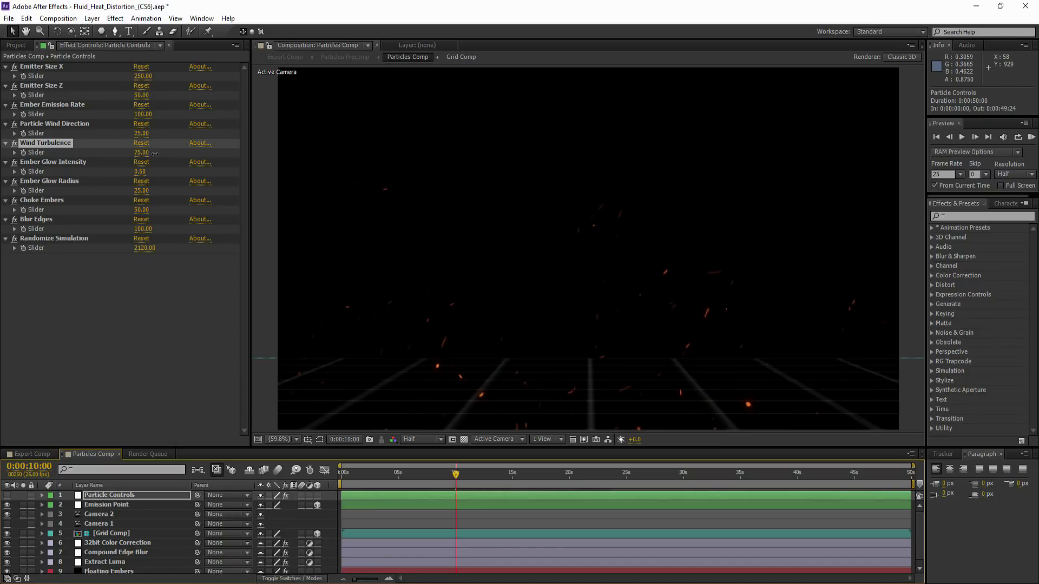
left_click_drag(174, 156, 191, 155)
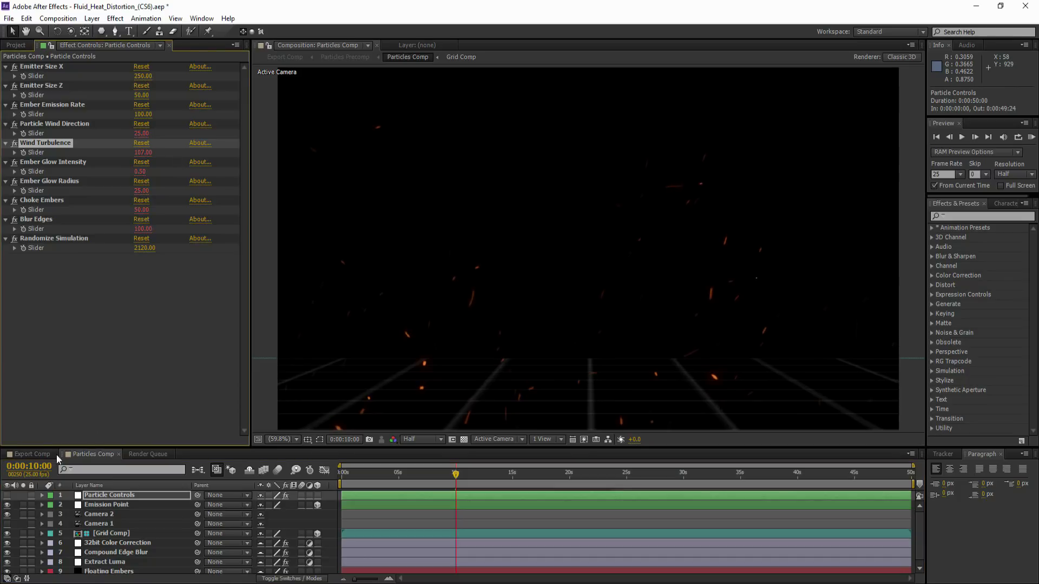
Play a RAM preview of the Export Comp to check the ember motion and heat distortion over the photo.
left_click(41, 458)
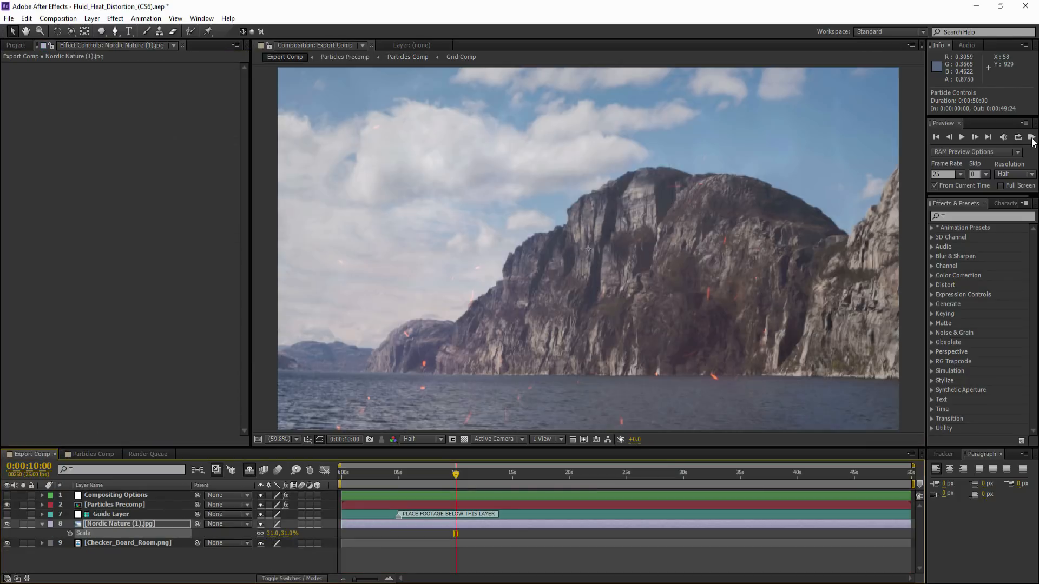
left_click(1032, 141)
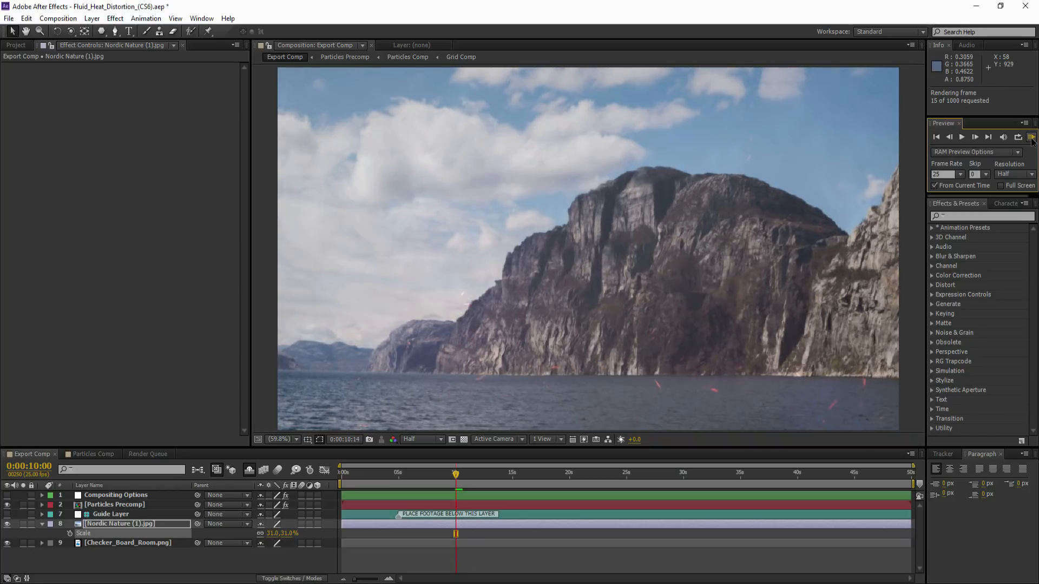
left_click(1032, 138)
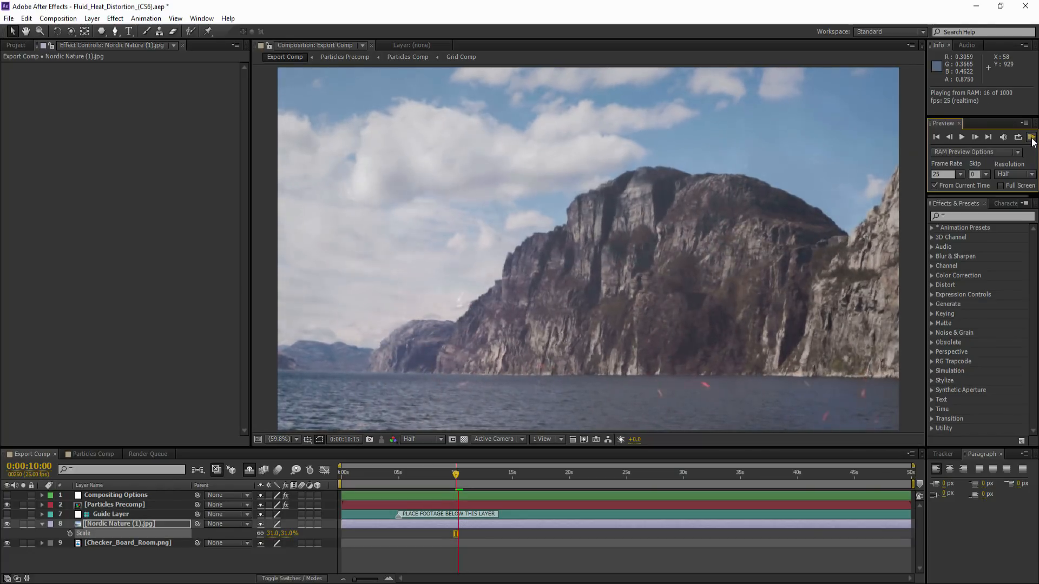
left_click(1033, 138)
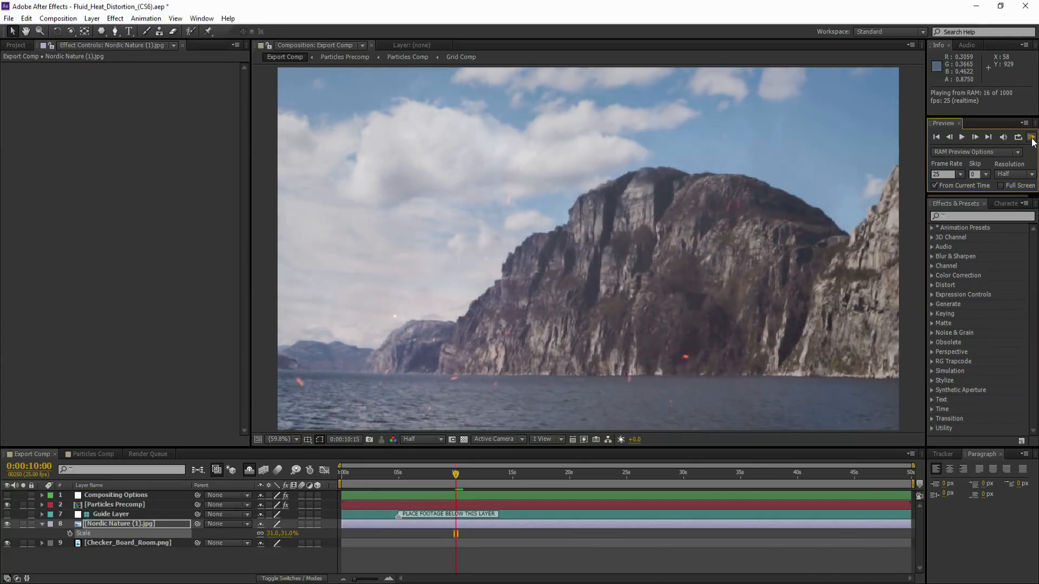